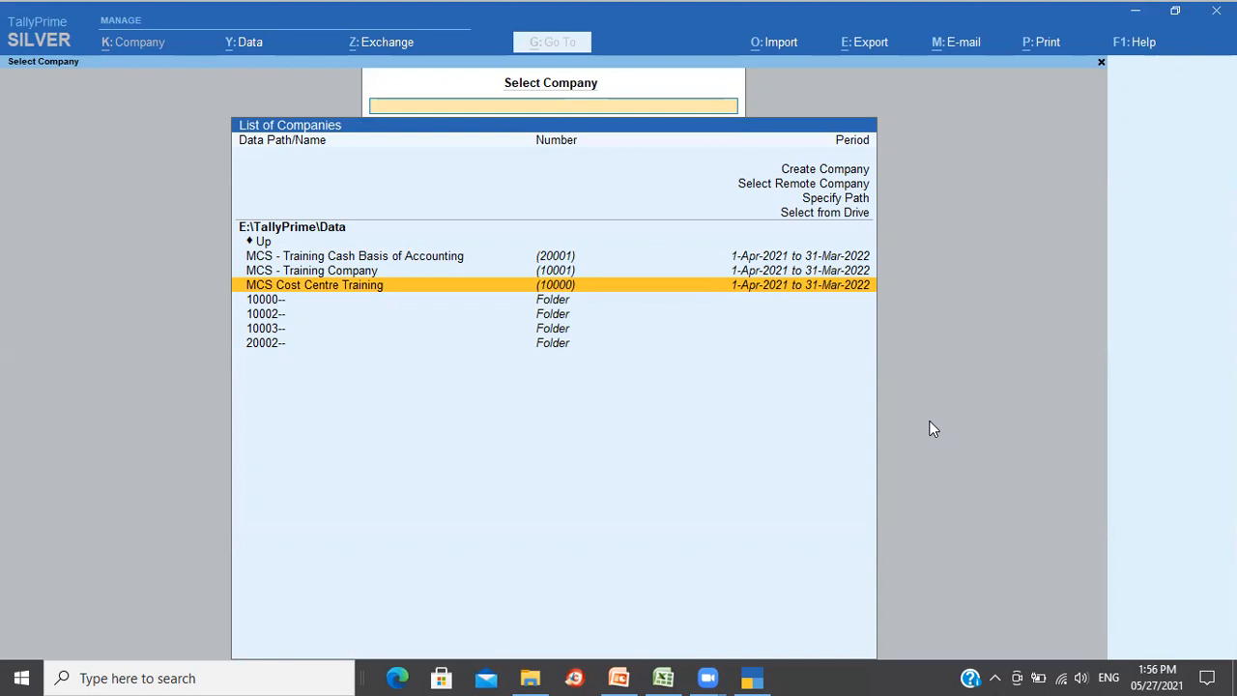
- Load the MCS Cost Centre Training company and open its Statistics report
key("Return")
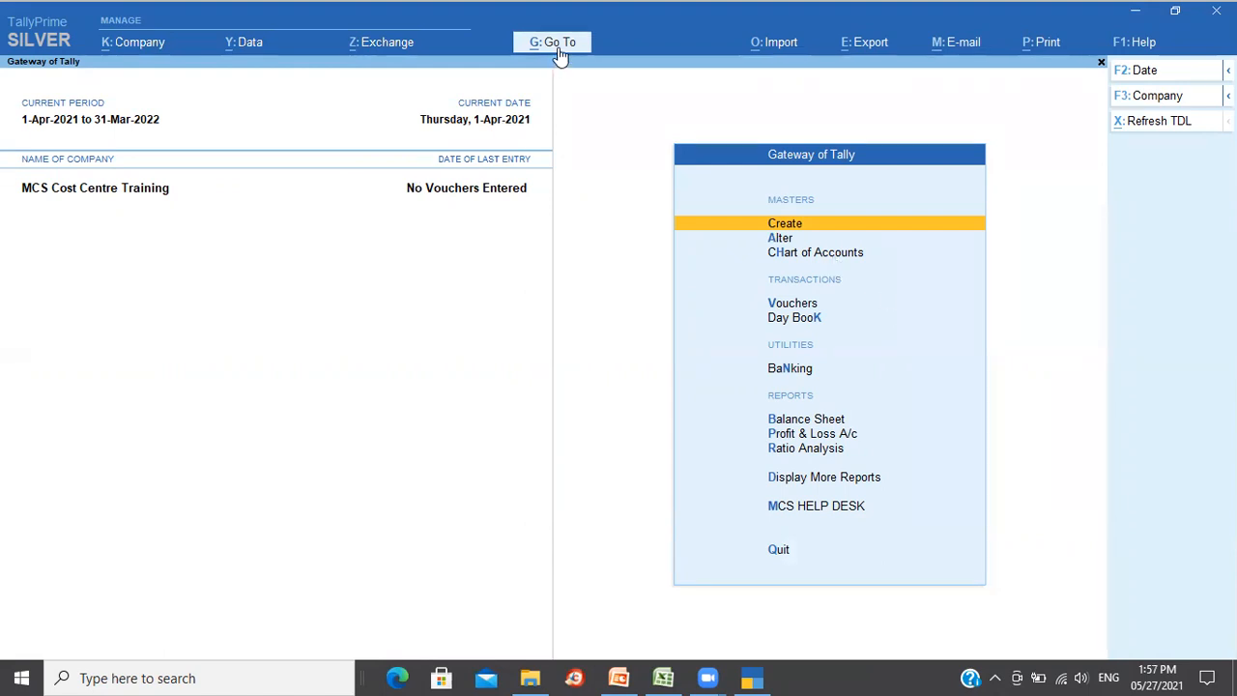
key("alt+g")
type("stt")
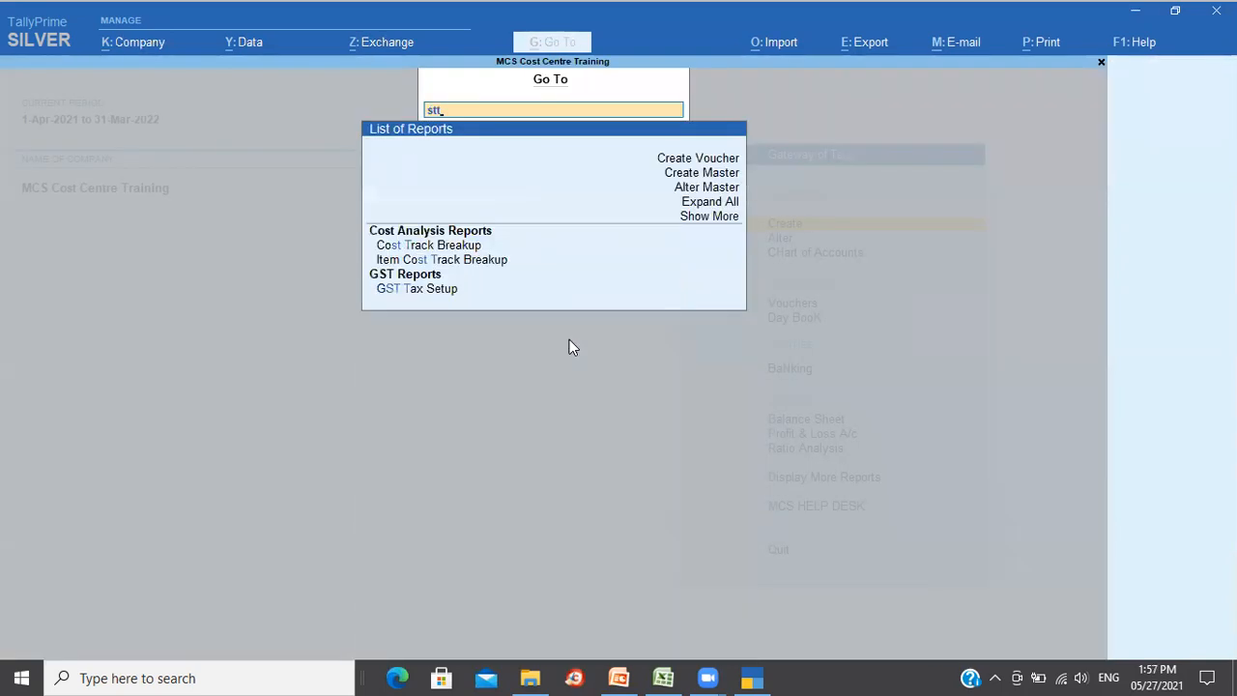
key("BackSpace")
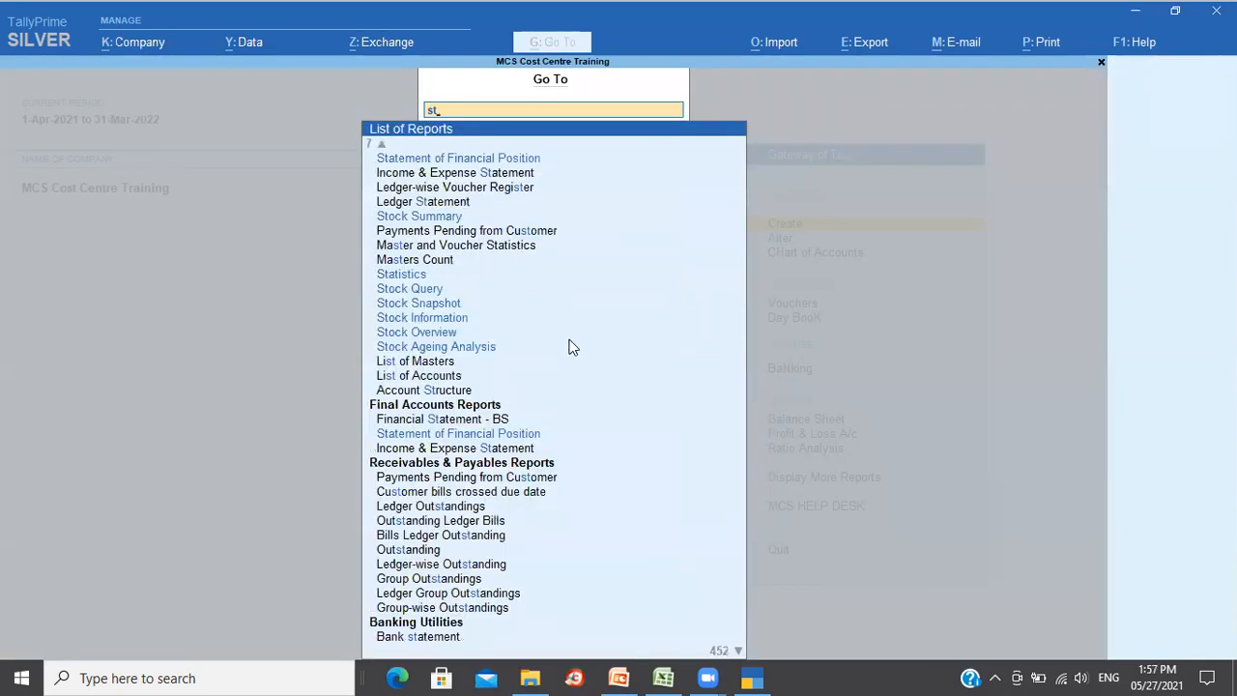
type("at")
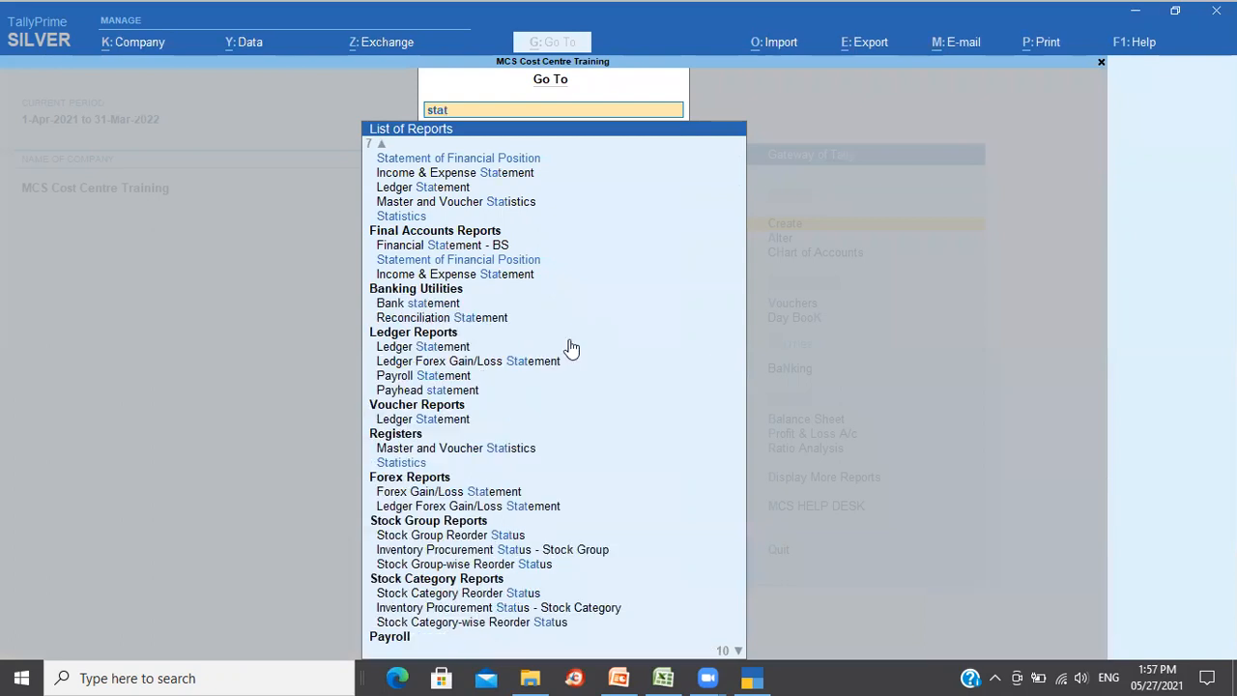
key("Down")
key("Down")
key("Down")
key("Down")
key("Down")
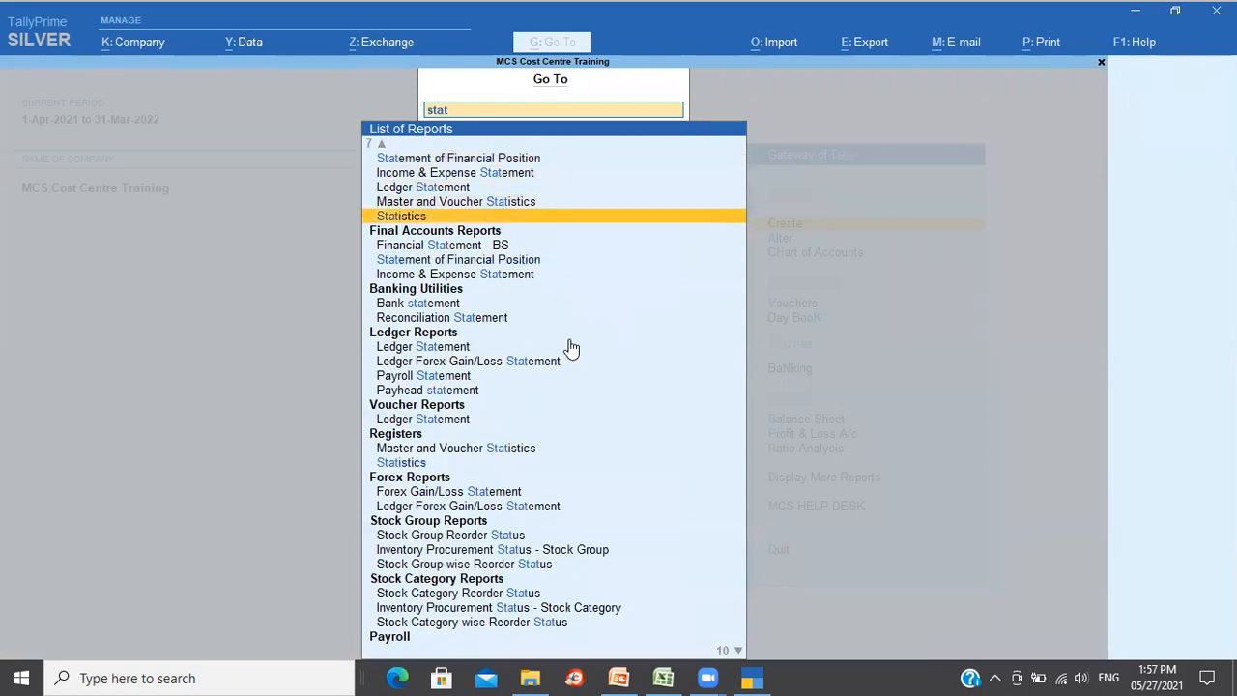
key("Return")
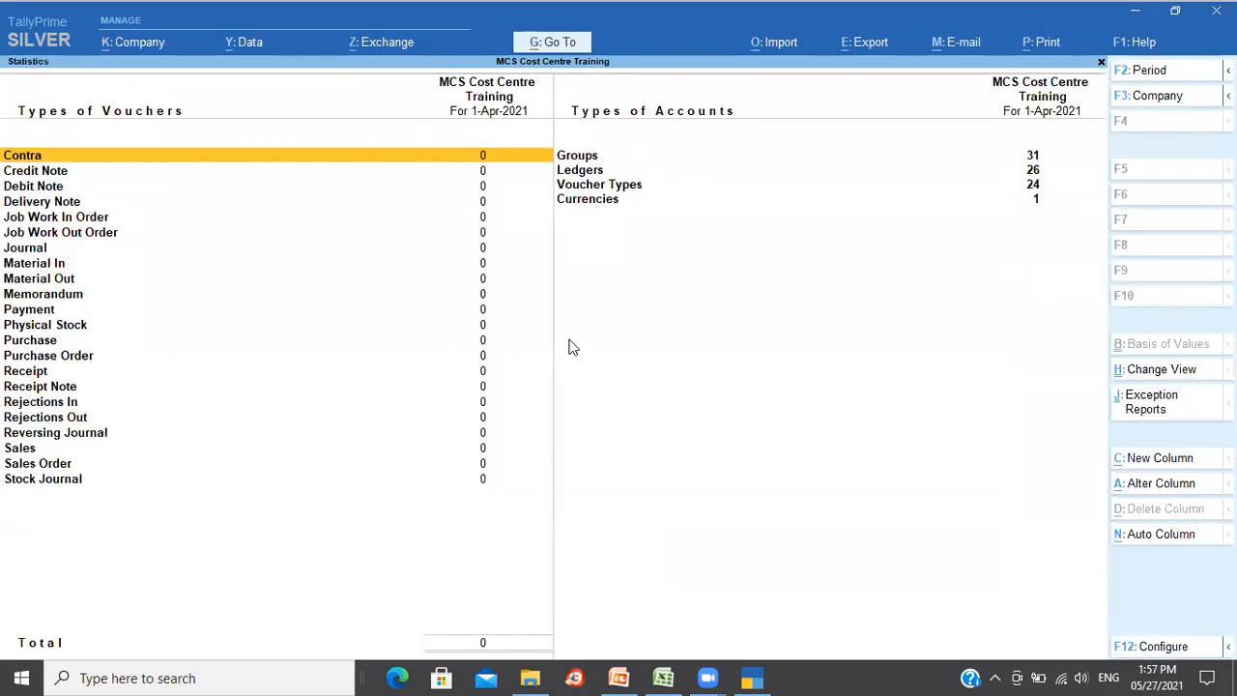
- Open the list of ledgers from the account types in the Statistics report
key("Down")
key("Down")
key("Down")
key("Right")
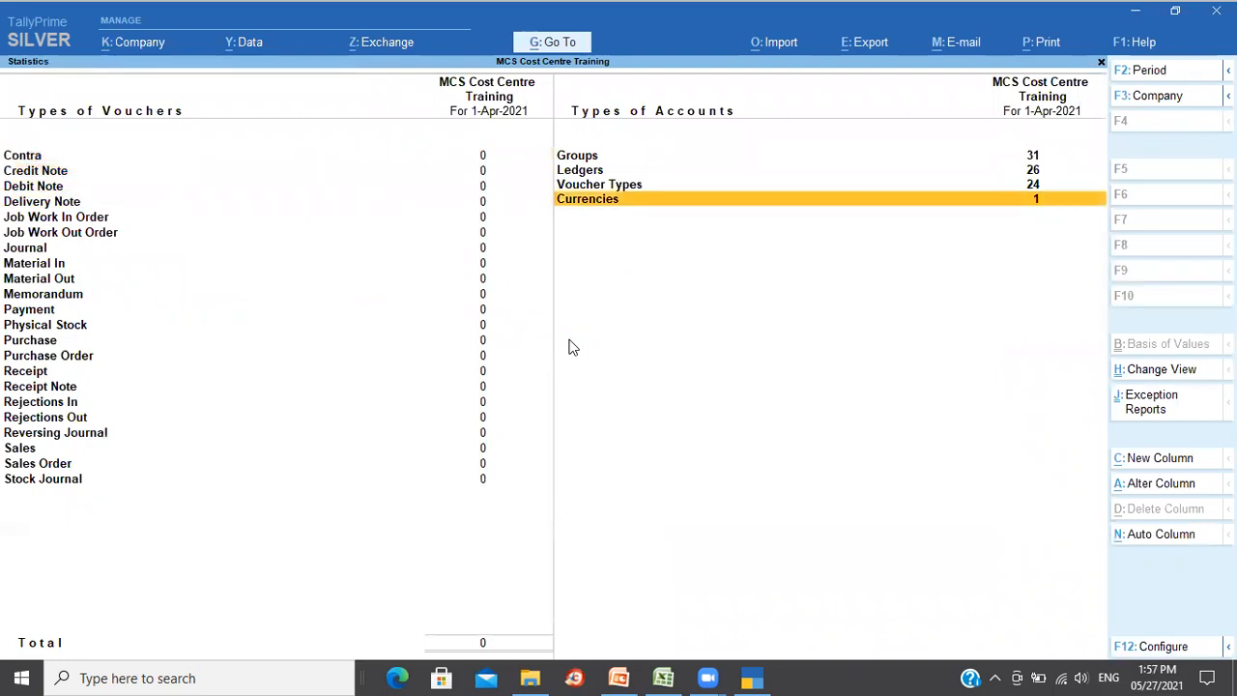
key("Up")
key("Up")
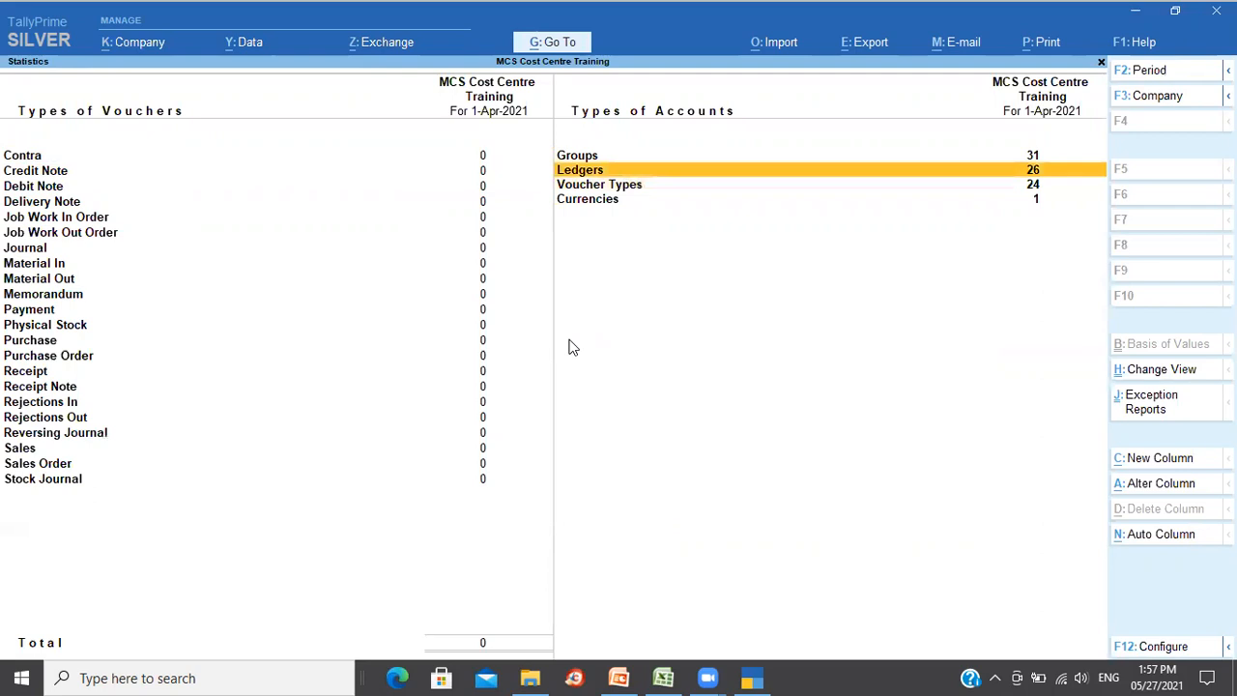
key("Return")
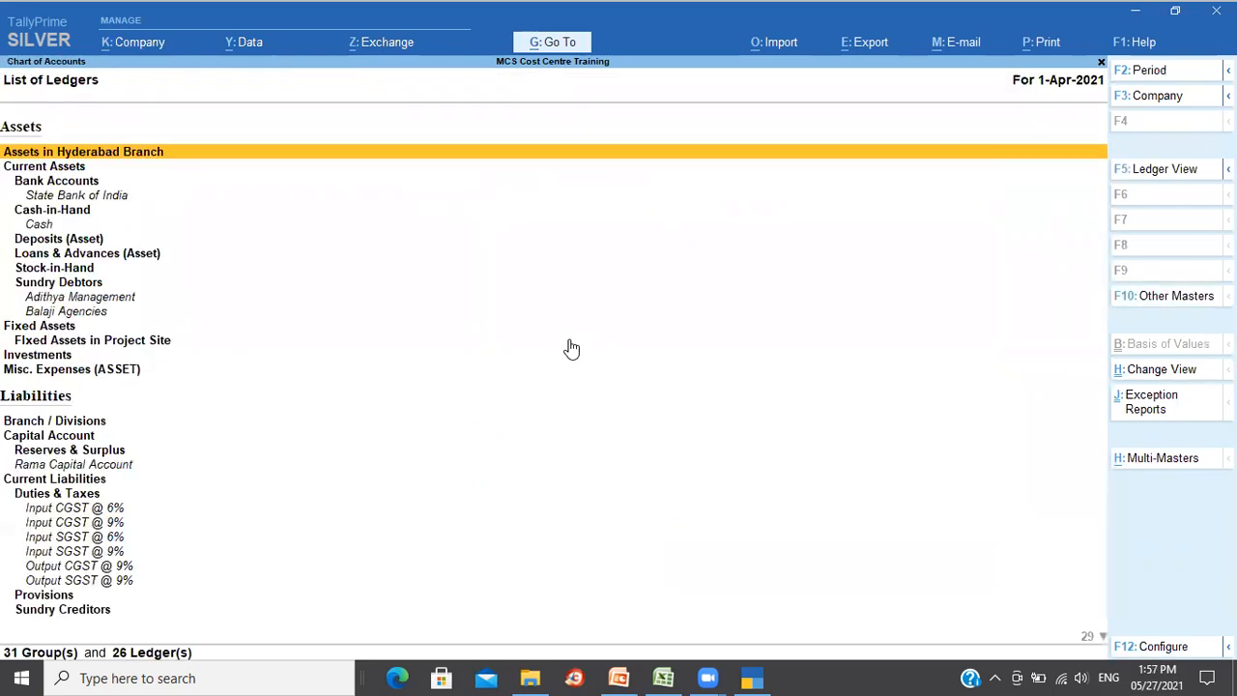
- Review all groups and ledgers in the list, from Assets through Liabilities and Expenses to Income
key("Down")
key("Down")
key("Down")
key("Down")
key("Down")
key("Down")
key("Down")
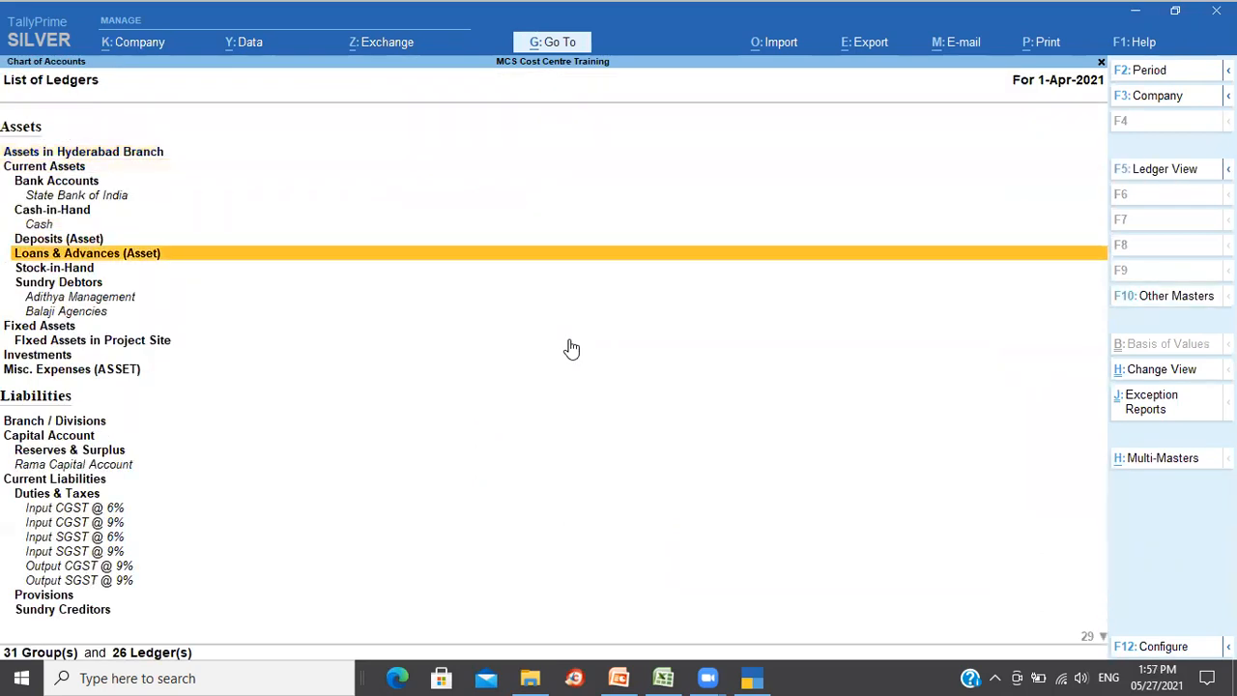
key("Down")
key("Down")
key("Down")
key("Down")
key("Down")
key("Down")
key("Down")
key("Down")
key("Down")
key("Down")
key("Down")
key("Down")
key("Down")
key("Down")
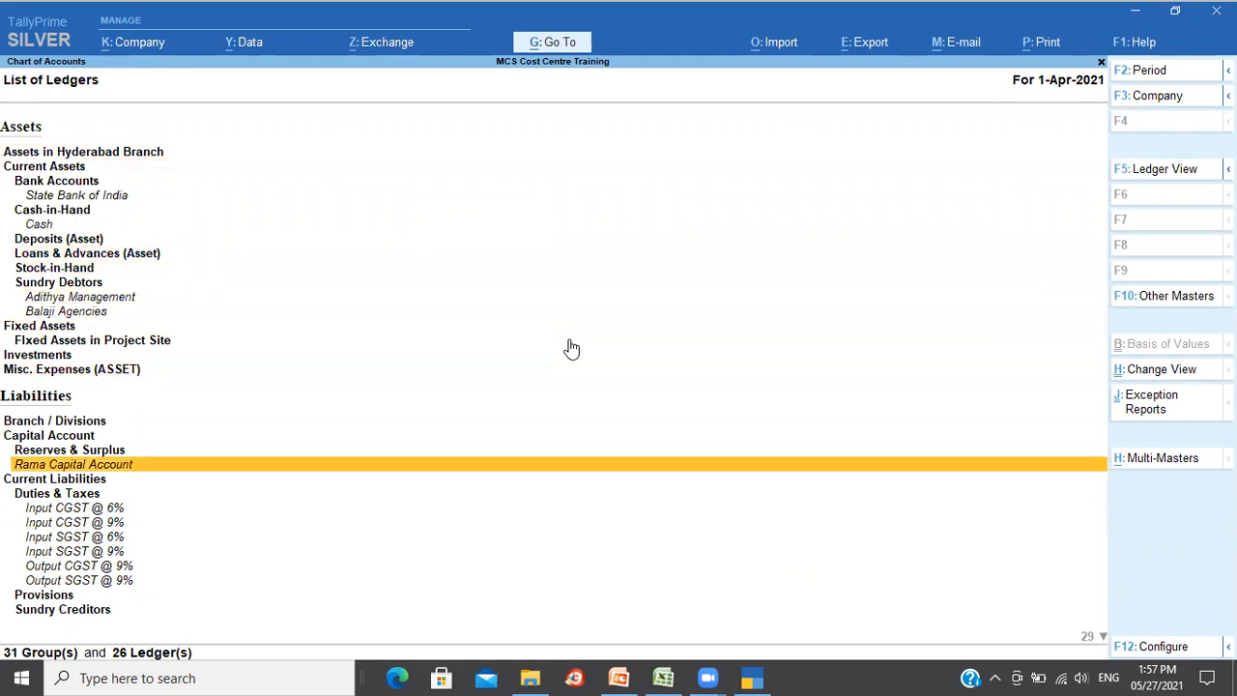
key("Down")
key("Down")
key("Down")
key("Down")
key("Down")
key("Down")
key("Down")
key("Down")
key("Down")
key("Down")
key("Down")
key("Down")
key("Down")
key("Down")
key("Down")
key("Down")
key("Down")
key("Down")
key("Down")
key("Down")
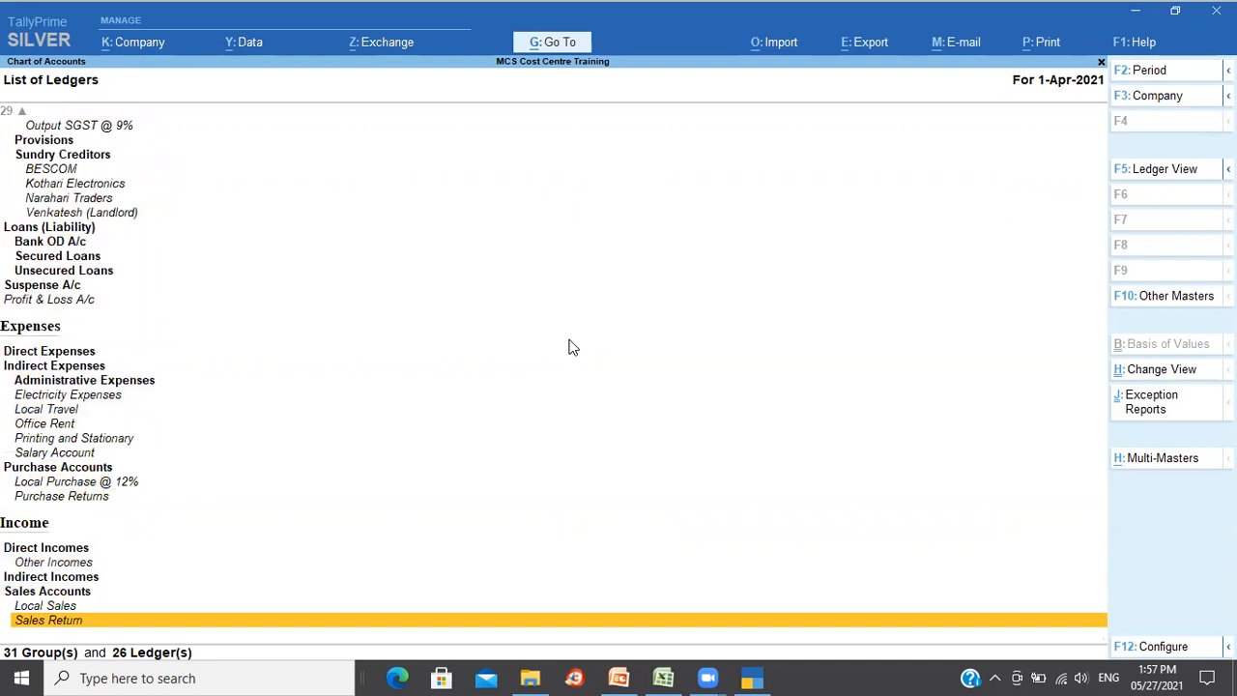
key("Up")
key("Up")
key("Up")
key("Up")
key("Up")
key("Up")
key("Up")
key("Up")
key("Up")
key("Up")
key("Up")
key("Up")
key("Up")
key("Up")
key("Up")
key("Up")
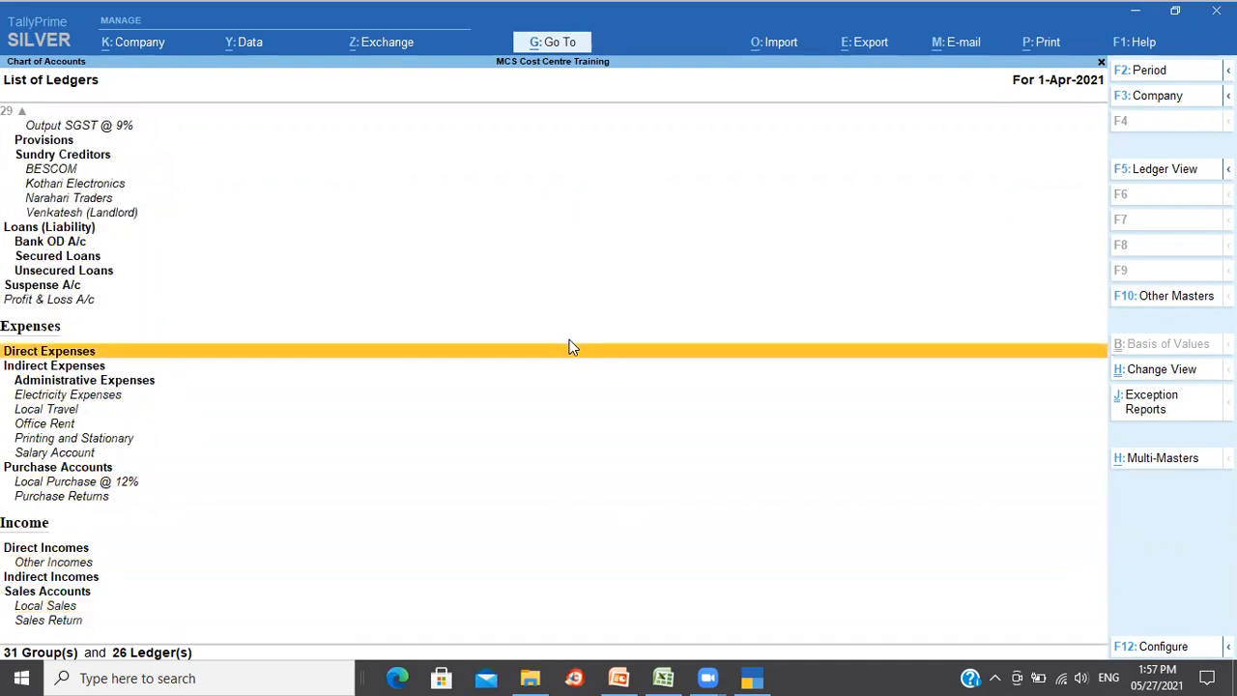
key("Up")
key("Up")
key("Up")
key("Up")
key("Up")
key("Up")
key("Up")
key("Up")
key("Up")
key("Up")
key("Up")
key("Up")
key("Up")
key("Up")
key("Up")
key("Up")
key("Up")
key("Up")
key("Up")
key("Up")
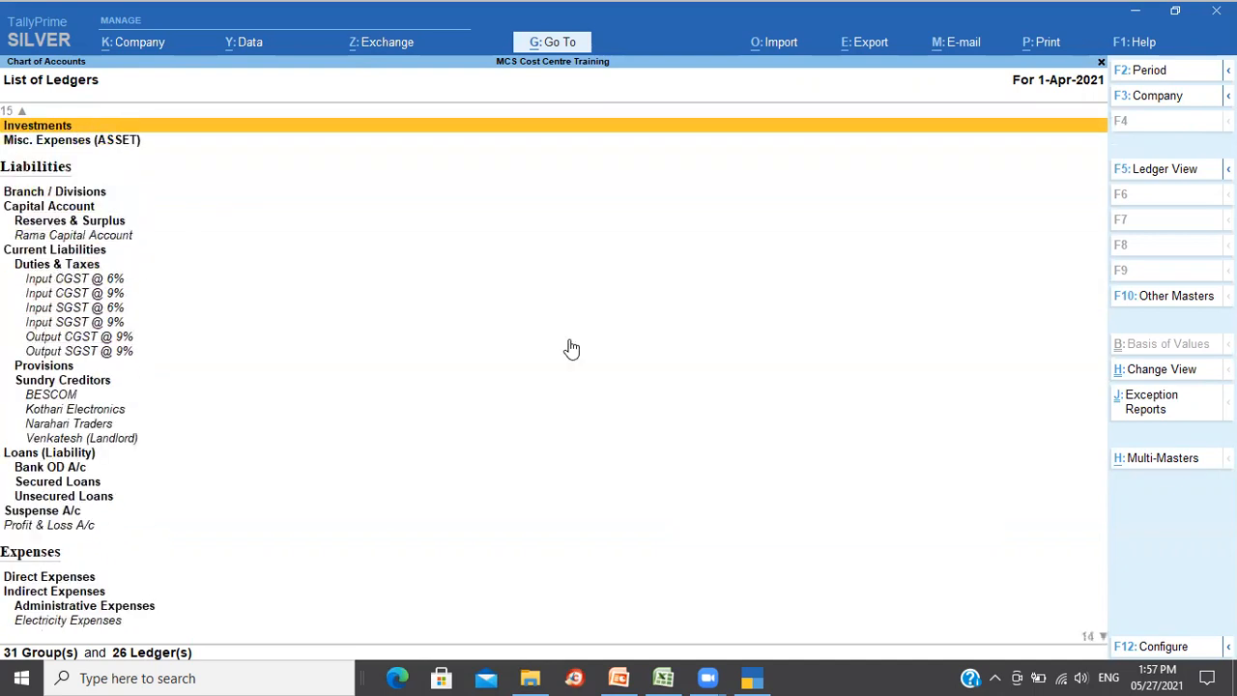
key("Up")
key("Up")
key("Up")
key("Up")
key("Up")
key("Up")
key("Up")
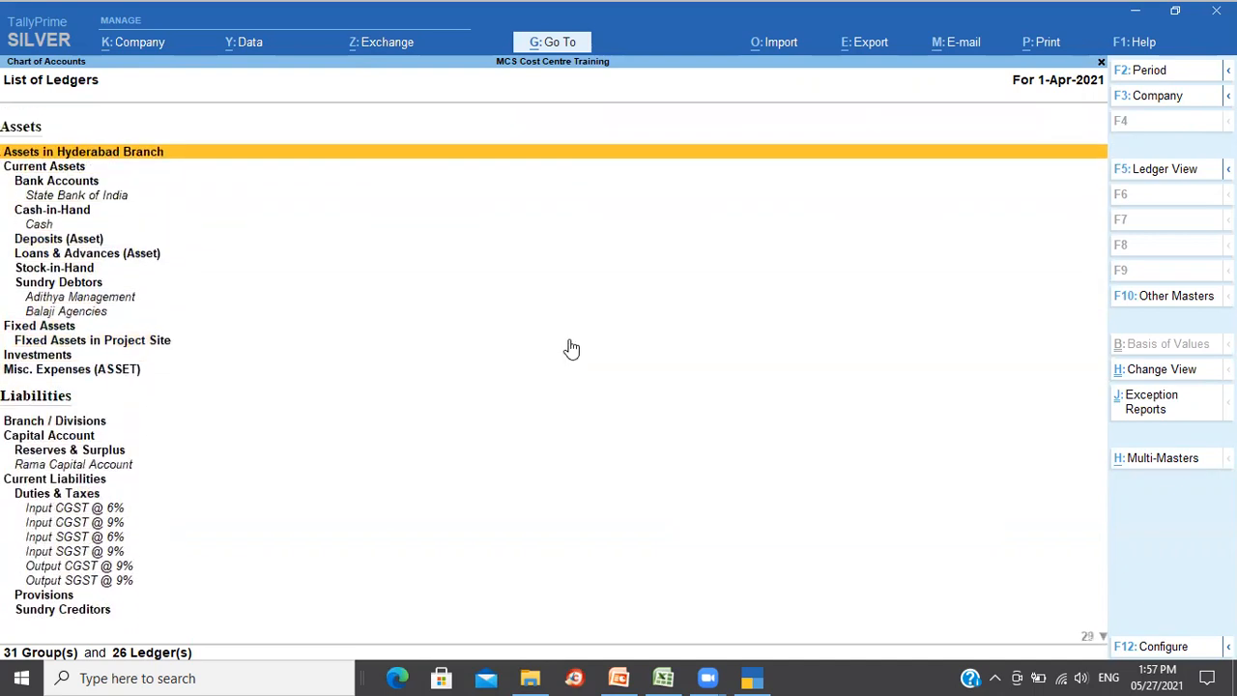
- Examine the ledgers under Expenses and Income, and return to the Gateway of Tally
key("Page_Down")
key("Page_Down")
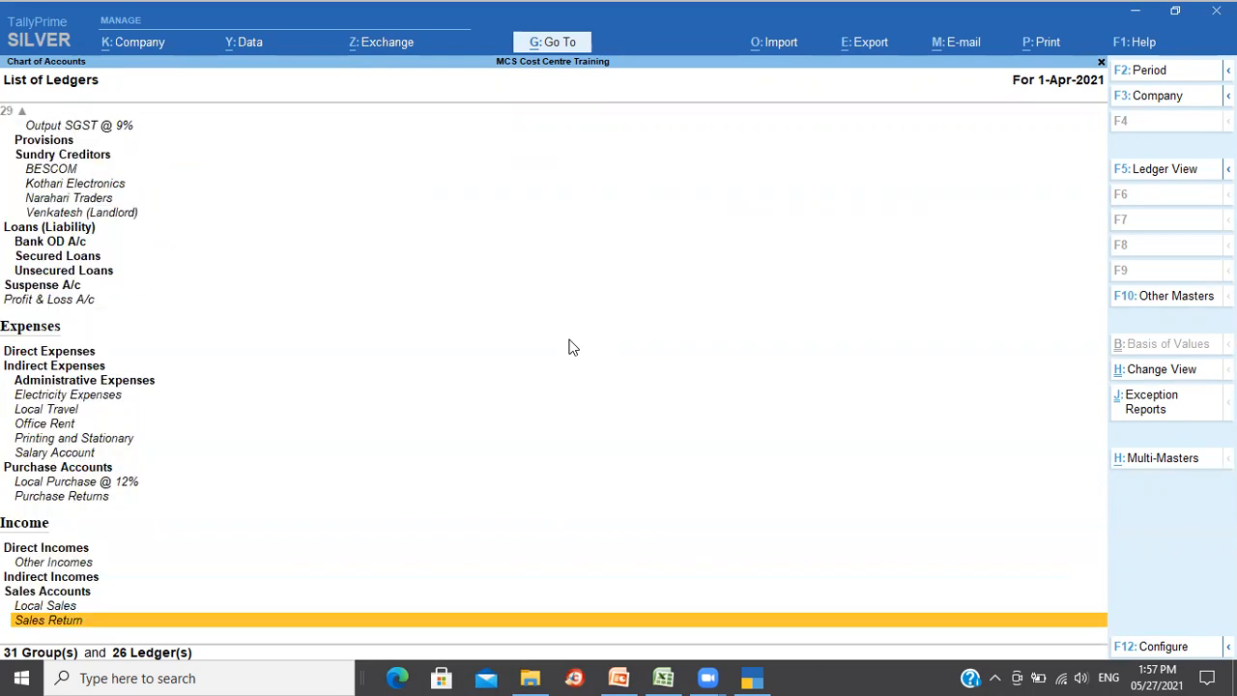
key("Up")
key("Up")
key("Up")
key("Up")
key("Up")
key("Up")
key("Up")
key("Up")
key("Up")
key("Up")
key("Up")
key("Up")
key("Up")
key("Up")
key("Up")
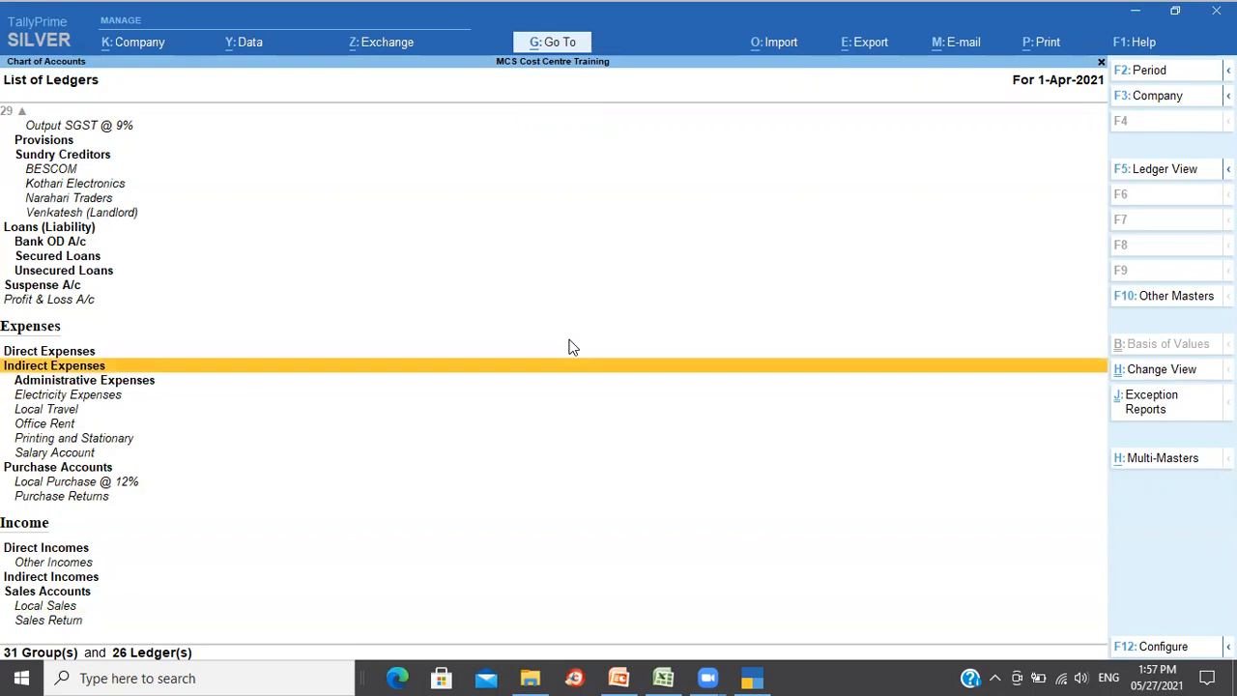
key("Down")
key("Down")
key("Down")
key("Down")
key("Down")
key("Down")
key("Down")
key("Down")
key("Down")
key("Down")
key("Down")
key("Down")
key("Down")
key("Down")
key("Down")
key("Up")
key("Up")
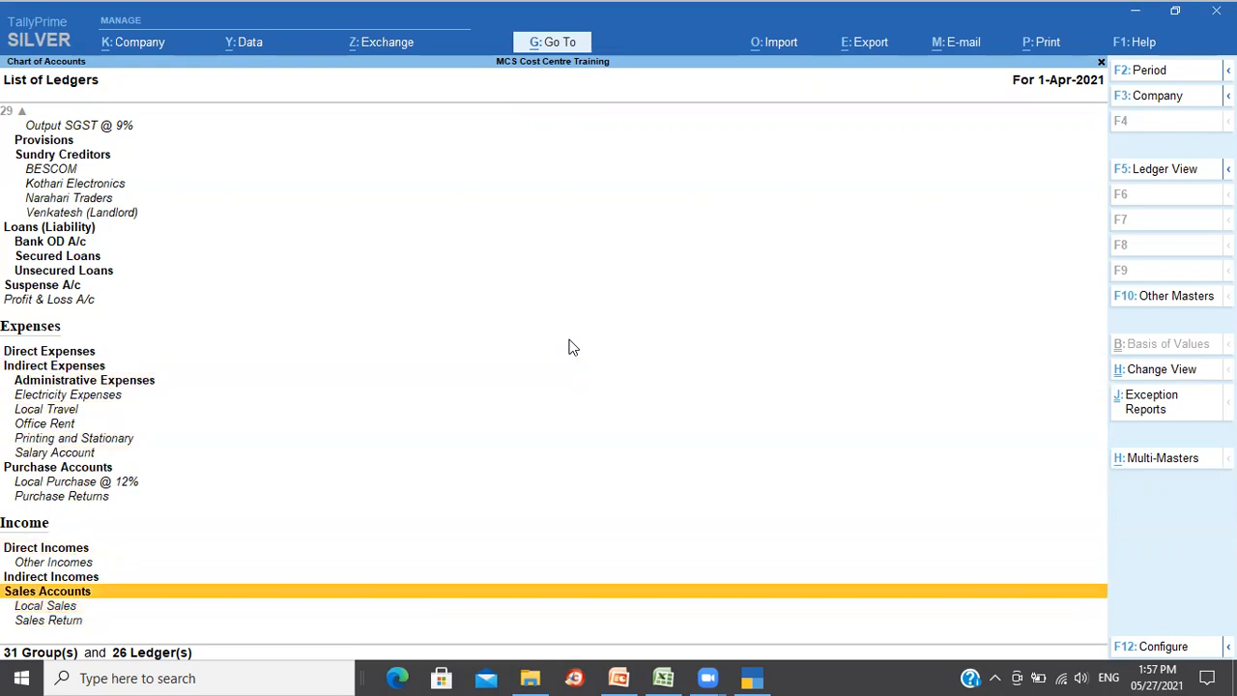
key("Up")
key("Up")
key("Up")
key("Up")
key("Up")
key("Up")
key("Up")
key("Up")
key("Up")
key("Up")
key("Up")
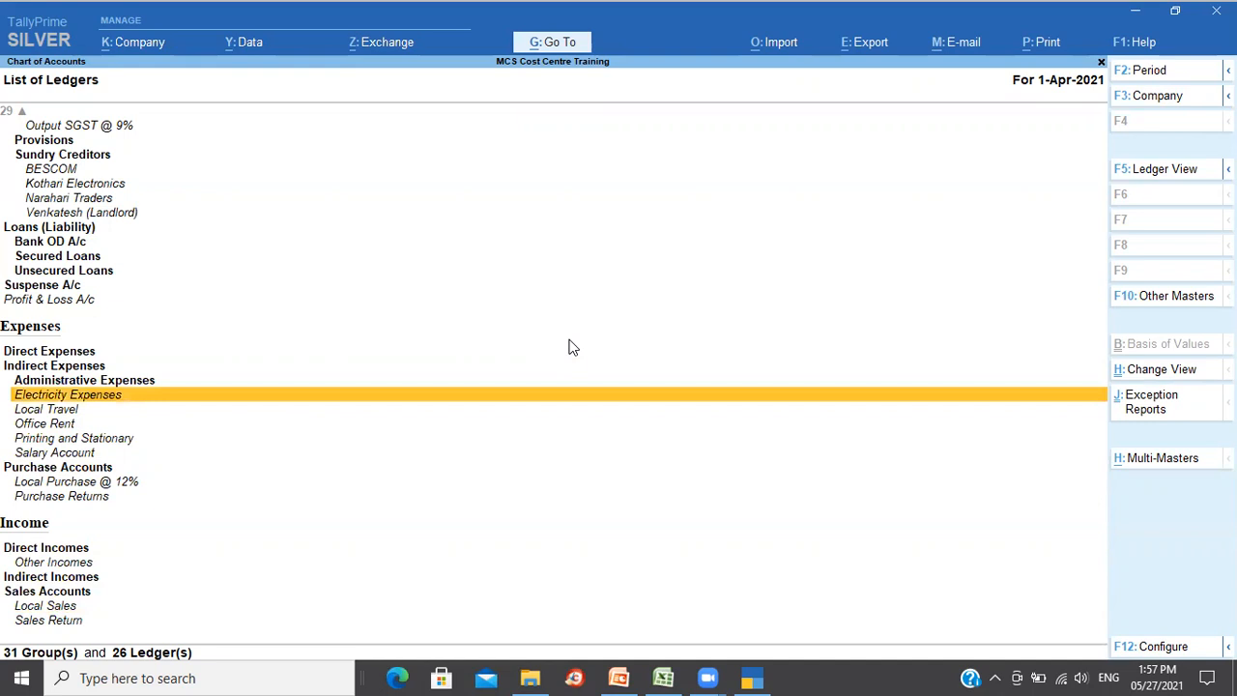
key("Escape")
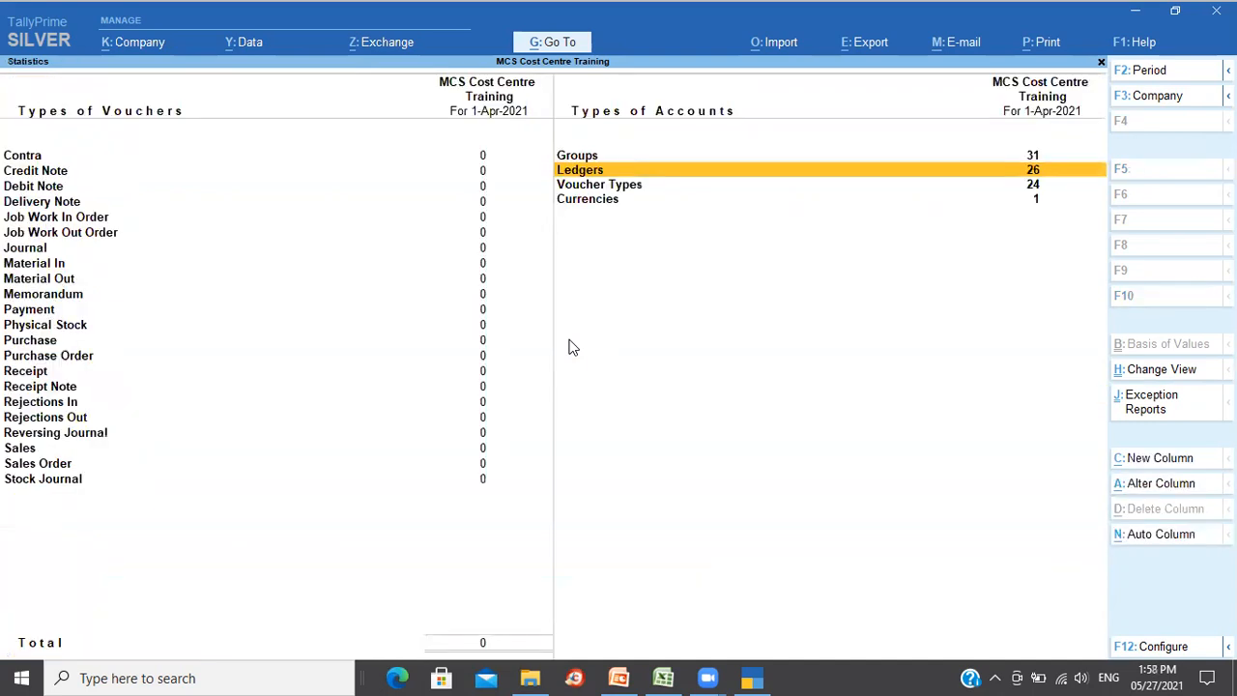
key("Escape")
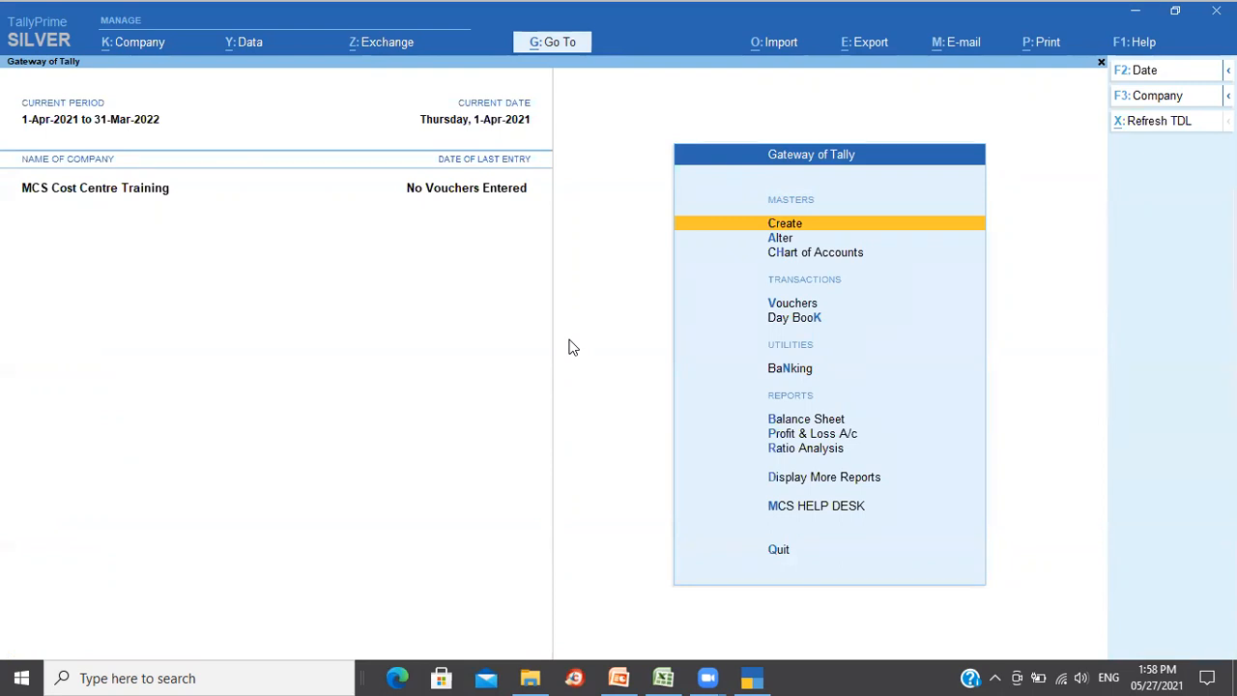
- Open master creation and expand the list of masters to show more master types
key("Return")
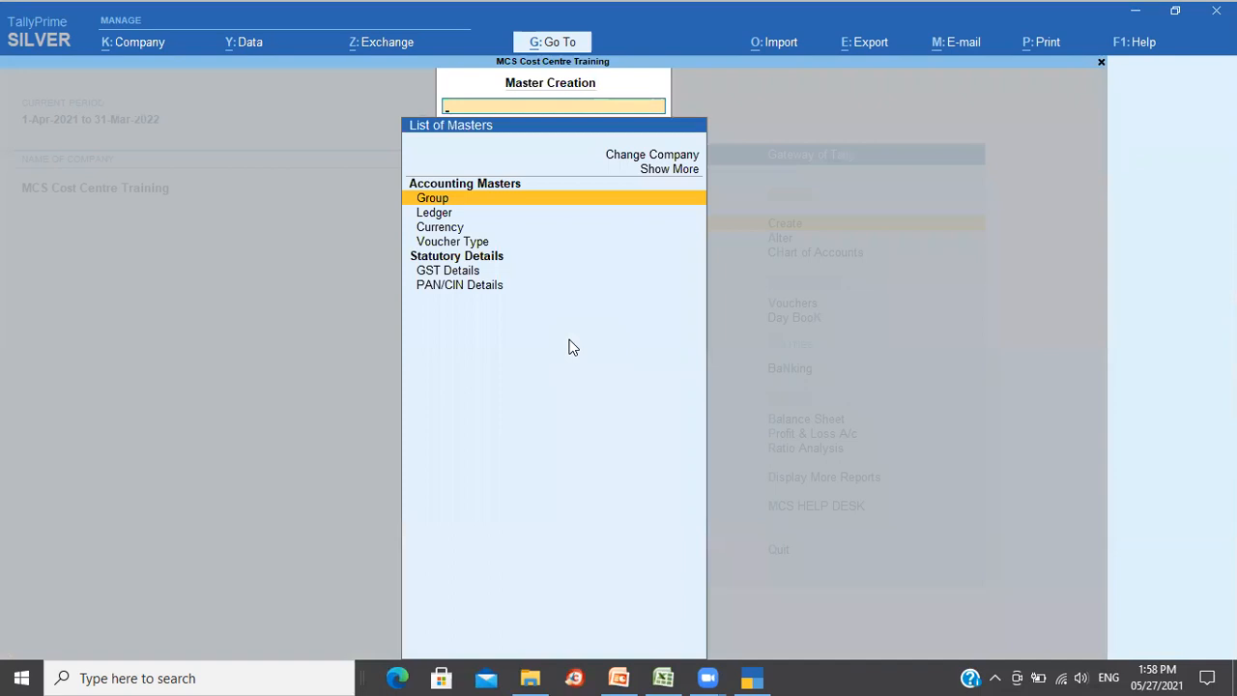
key("Down")
key("Down")
key("Down")
key("Down")
key("Up")
key("Up")
key("Up")
key("Up")
key("Up")
key("Return")
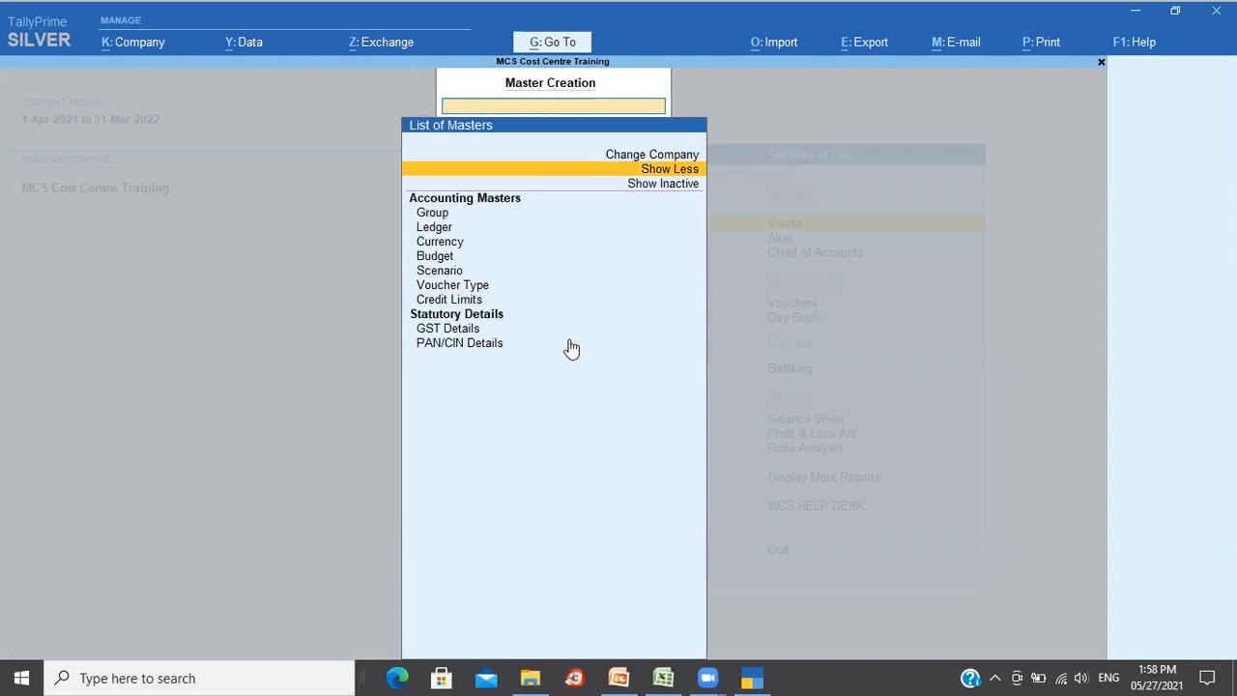
- Examine the accounting masters available for creation, down to Credit Limits
key("Down")
key("Down")
key("Down")
key("Down")
key("Down")
key("Down")
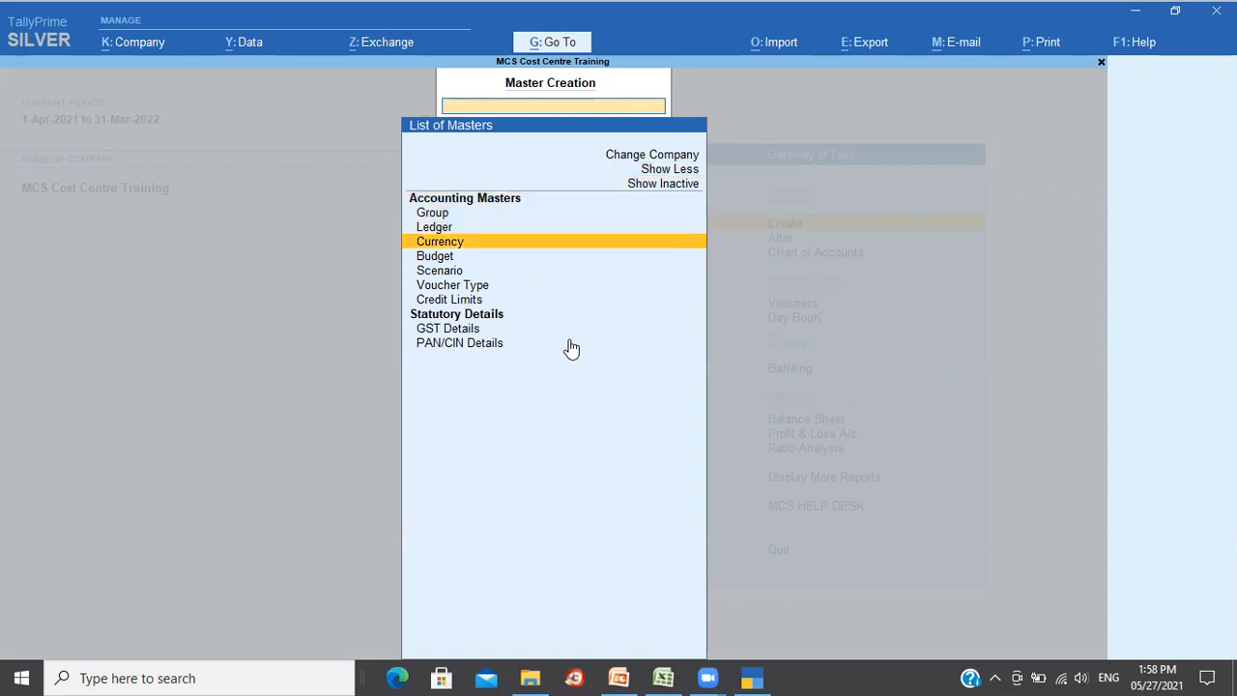
key("Down")
key("Down")
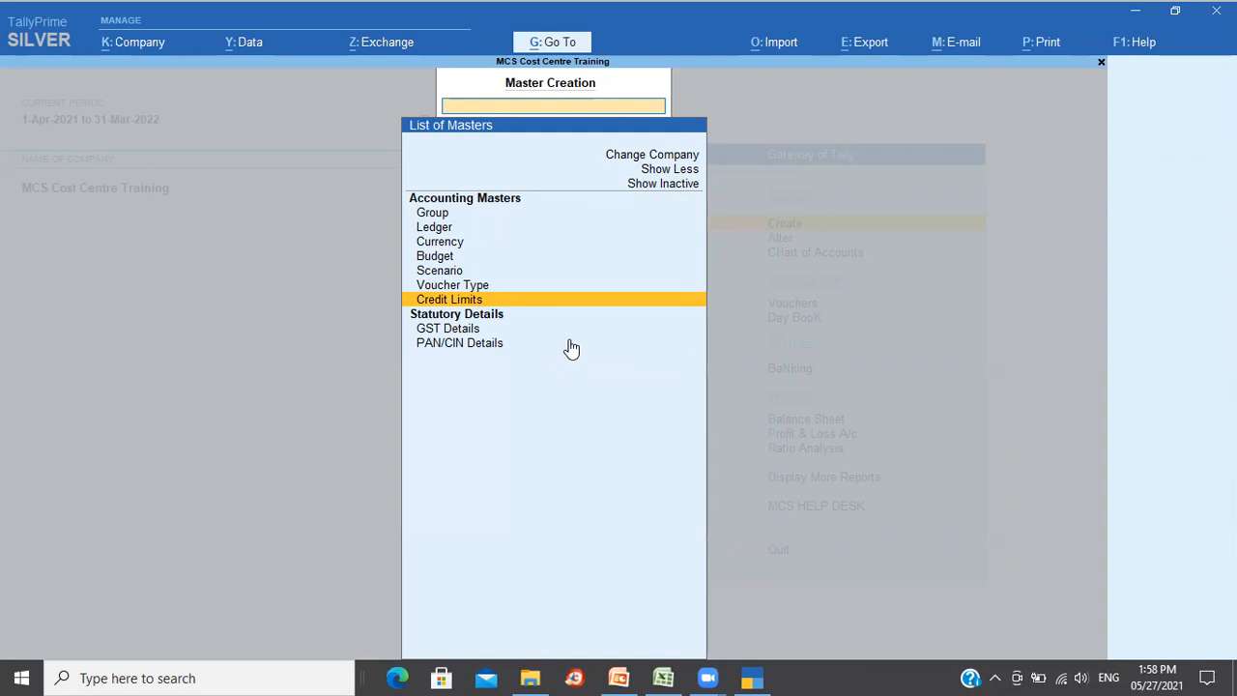
- Open the company features, show more features and locate the Enable Cost Centres option, leaving without saving
left_click(141, 46)
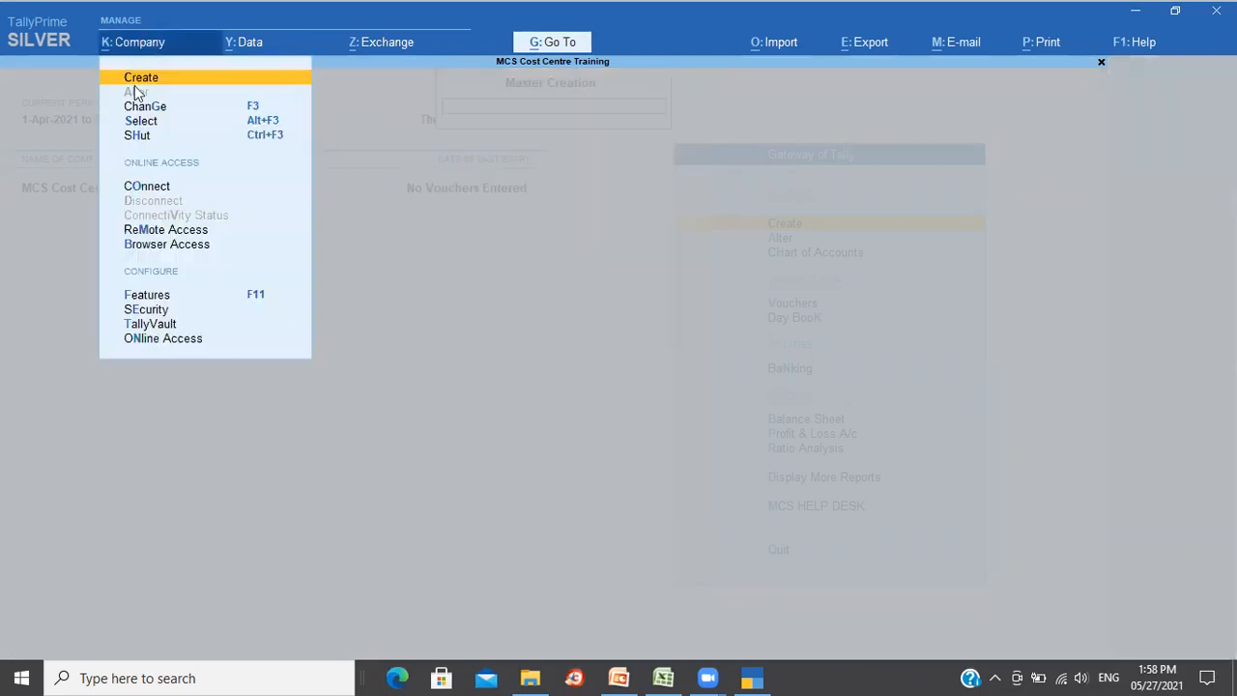
left_click(155, 290)
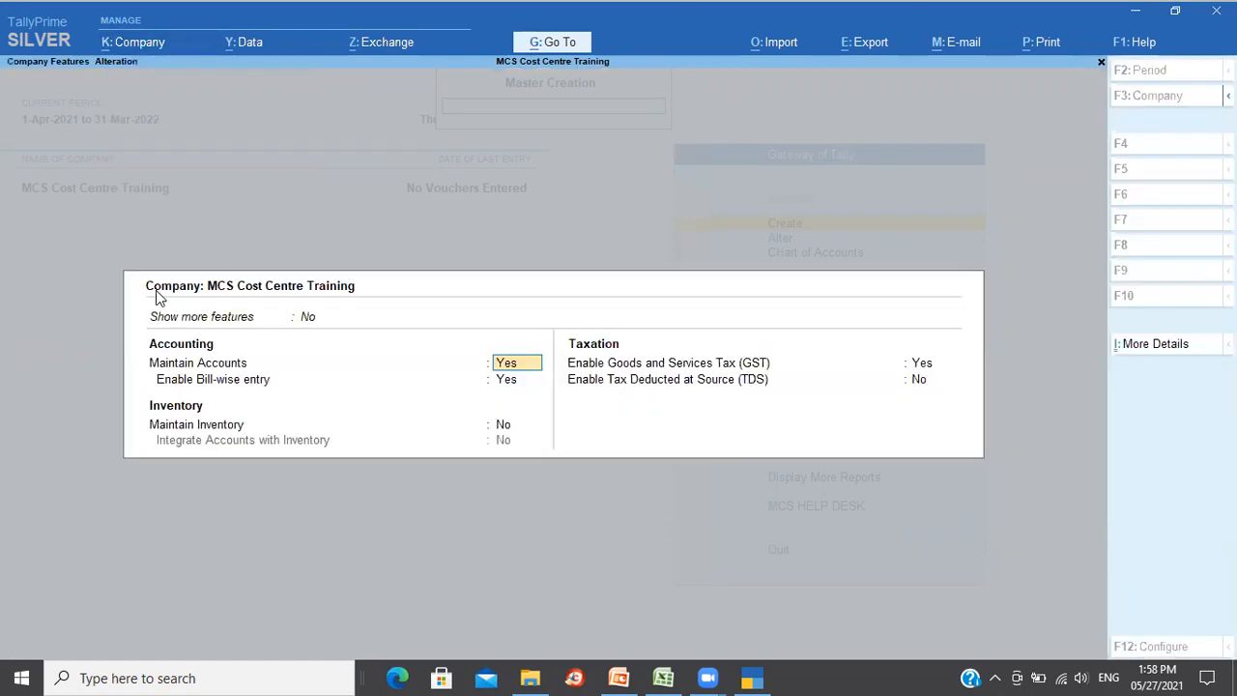
left_click(307, 319)
key("Down")
key("Return")
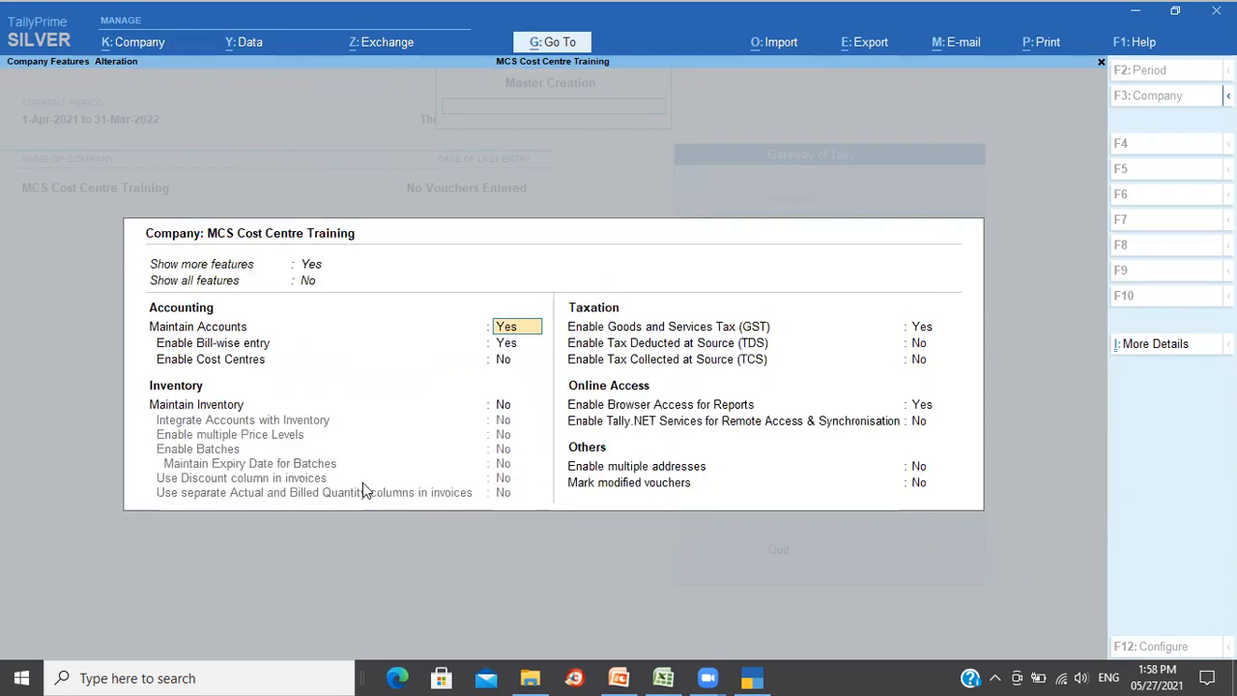
left_click(509, 366)
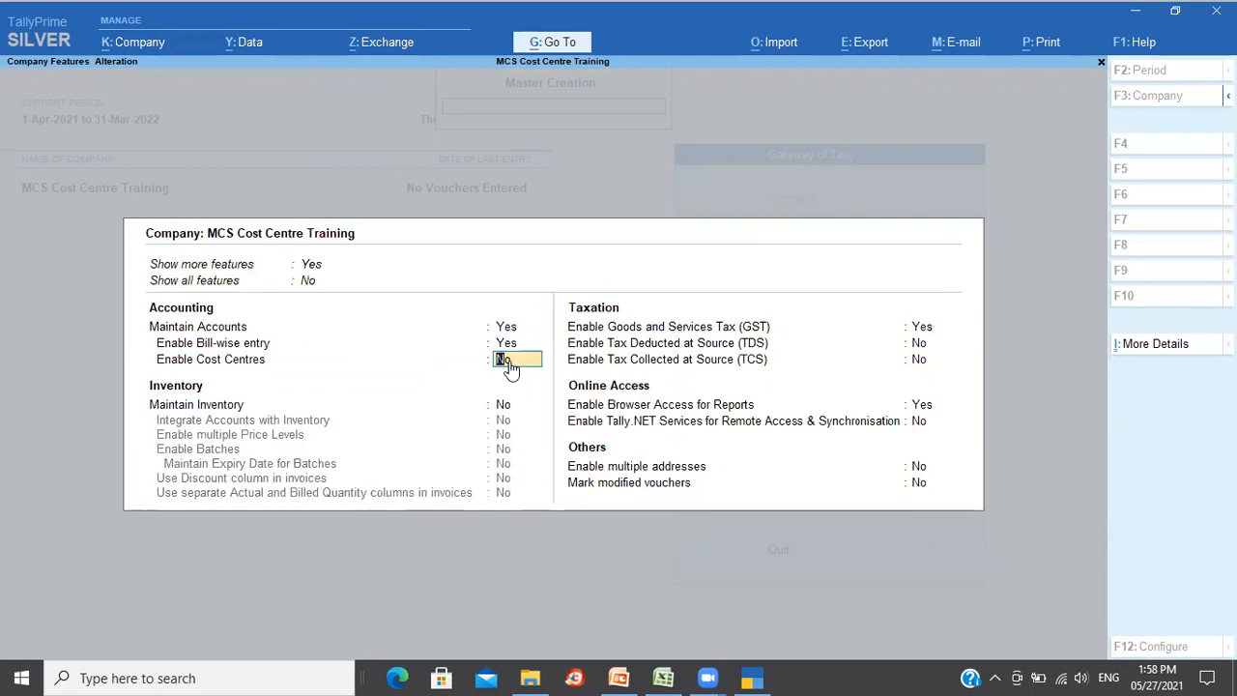
key("Escape")
key("Escape")
key("y")
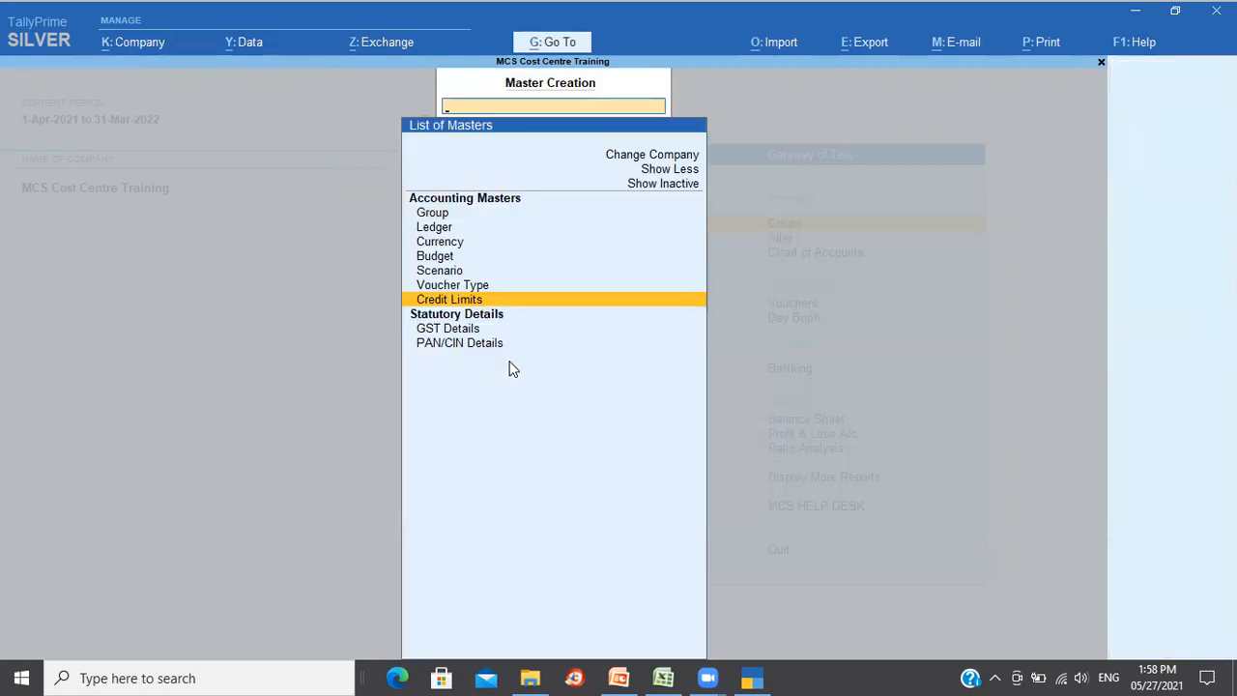
- Reopen master creation and expand the list of masters to include the inactive ones
key("Escape")
key("Return")
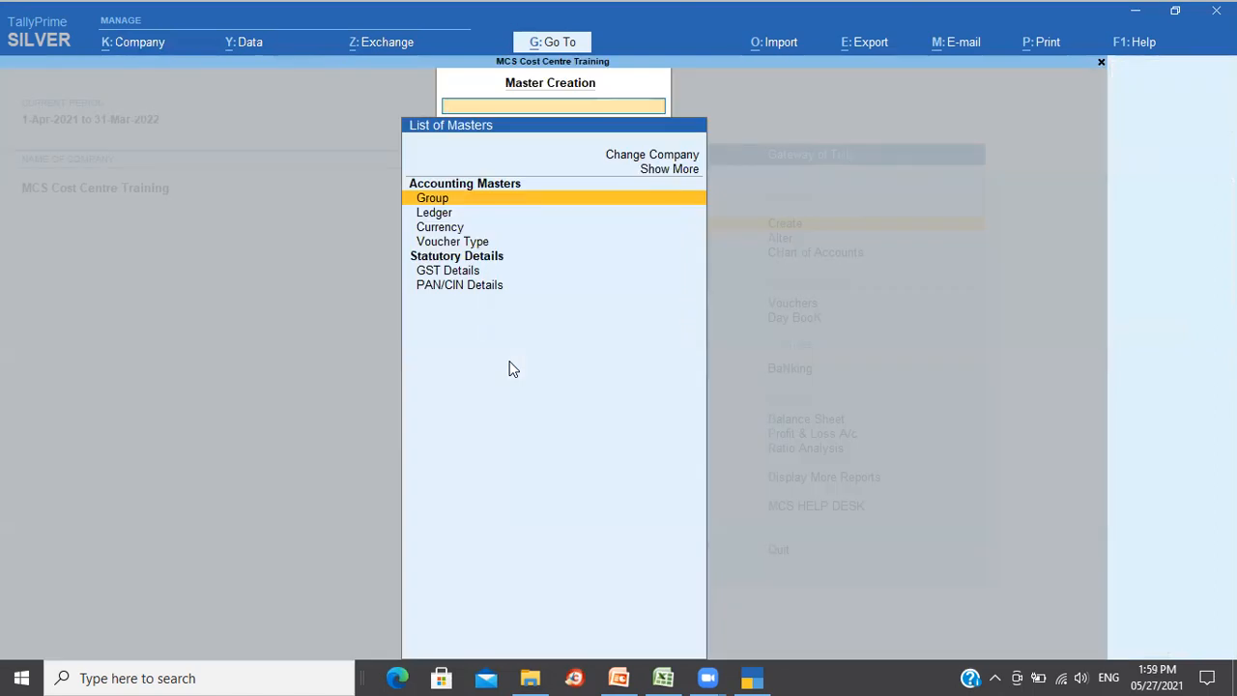
key("Up")
key("Up")
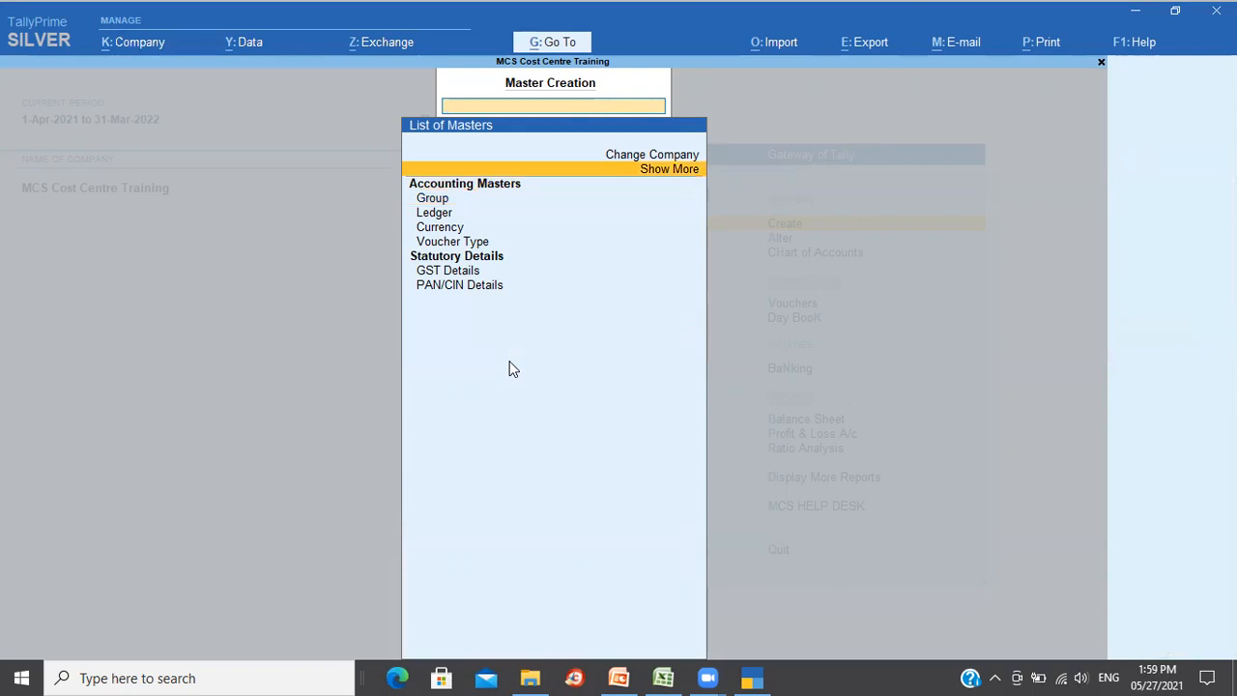
key("Return")
key("Down")
key("Return")
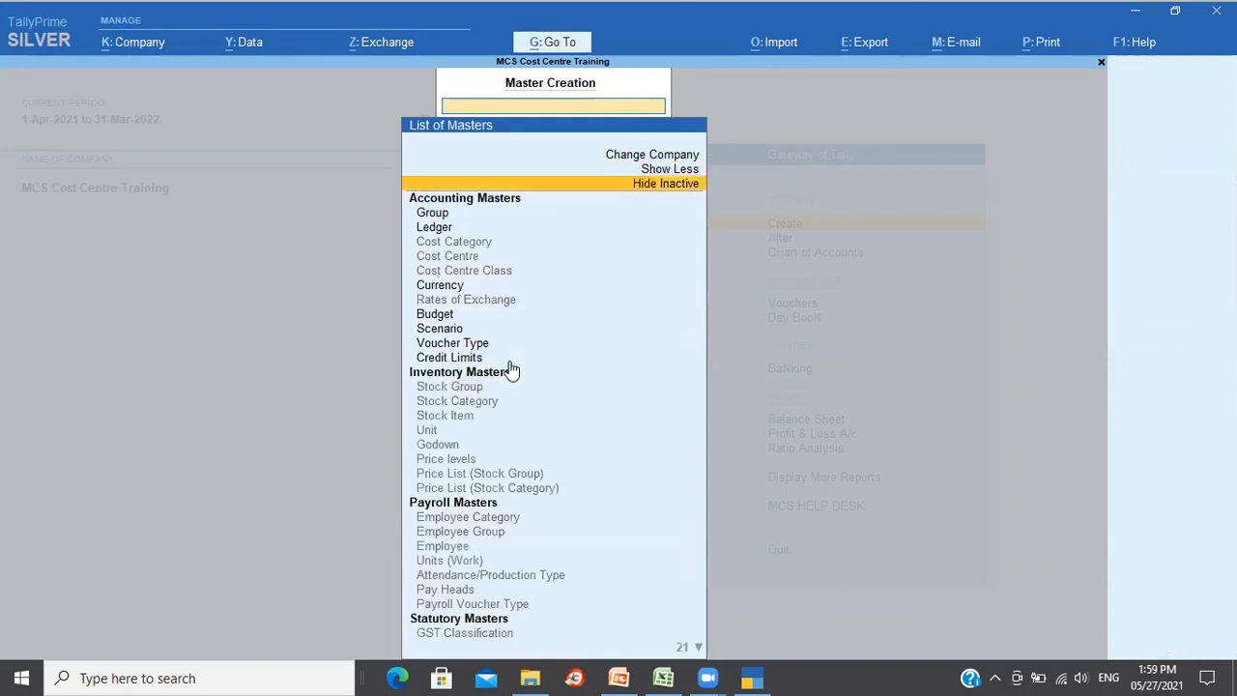
- Start creating a Cost Centre master and enable the Cost Centres feature for the company
key("Down")
key("Down")
key("Down")
key("Down")
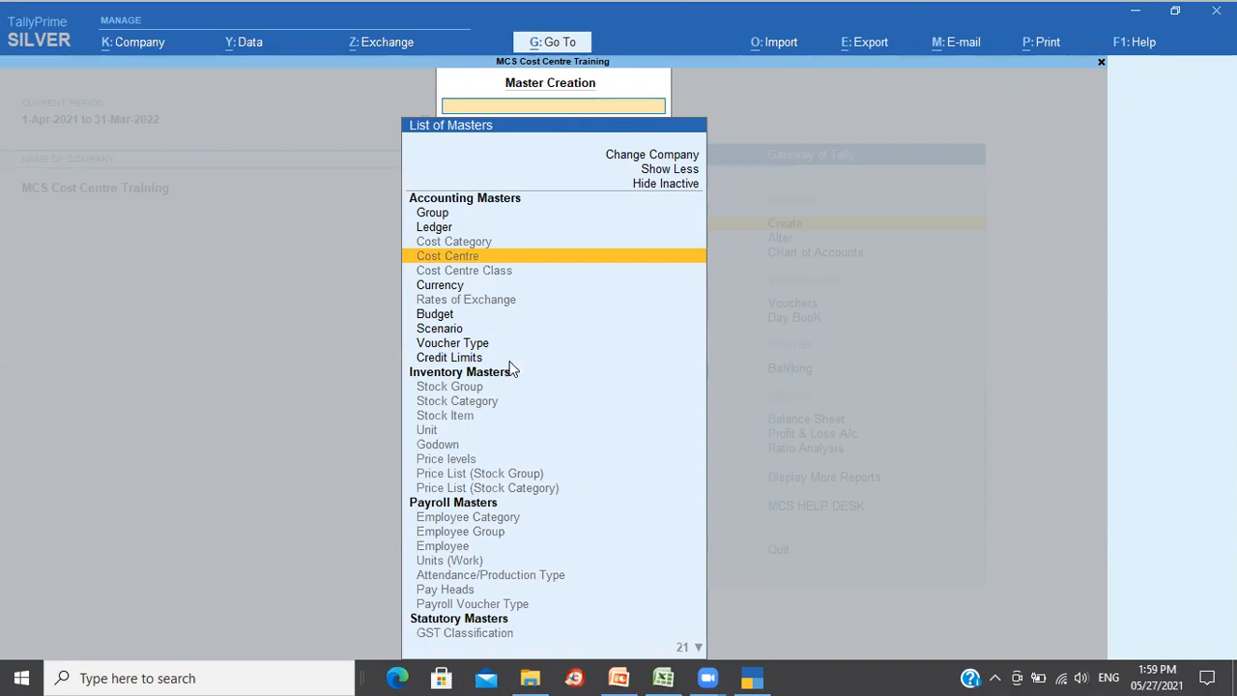
key("Return")
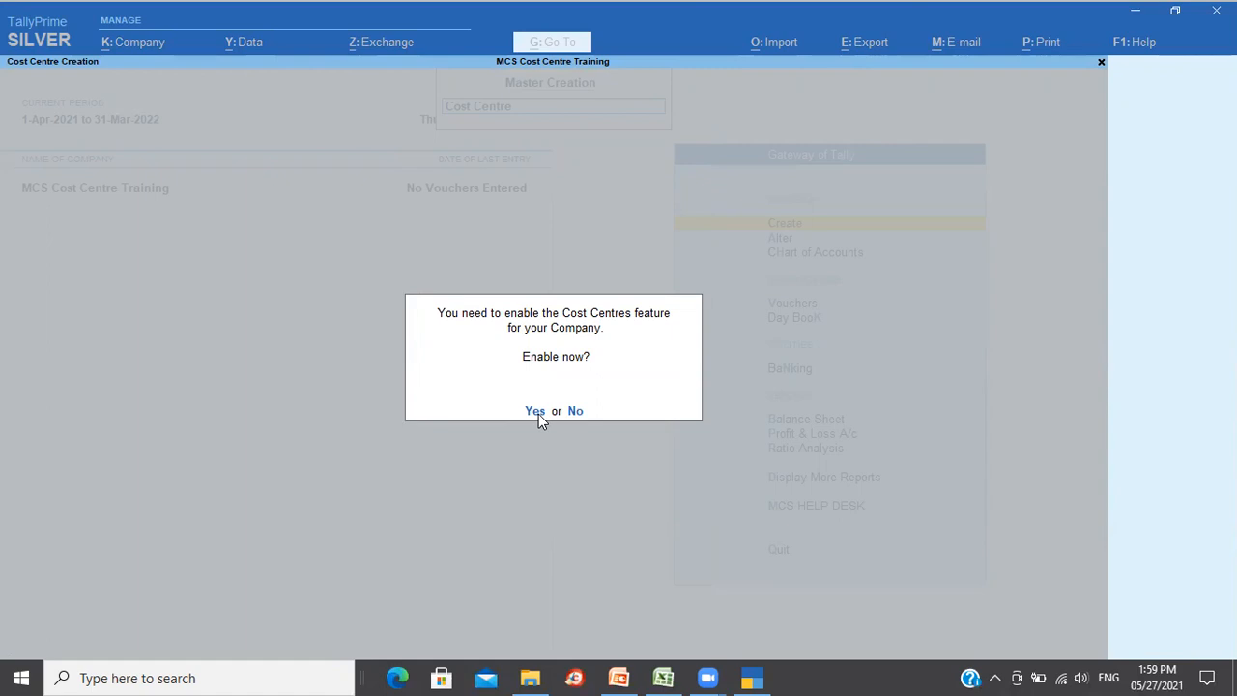
left_click(535, 411)
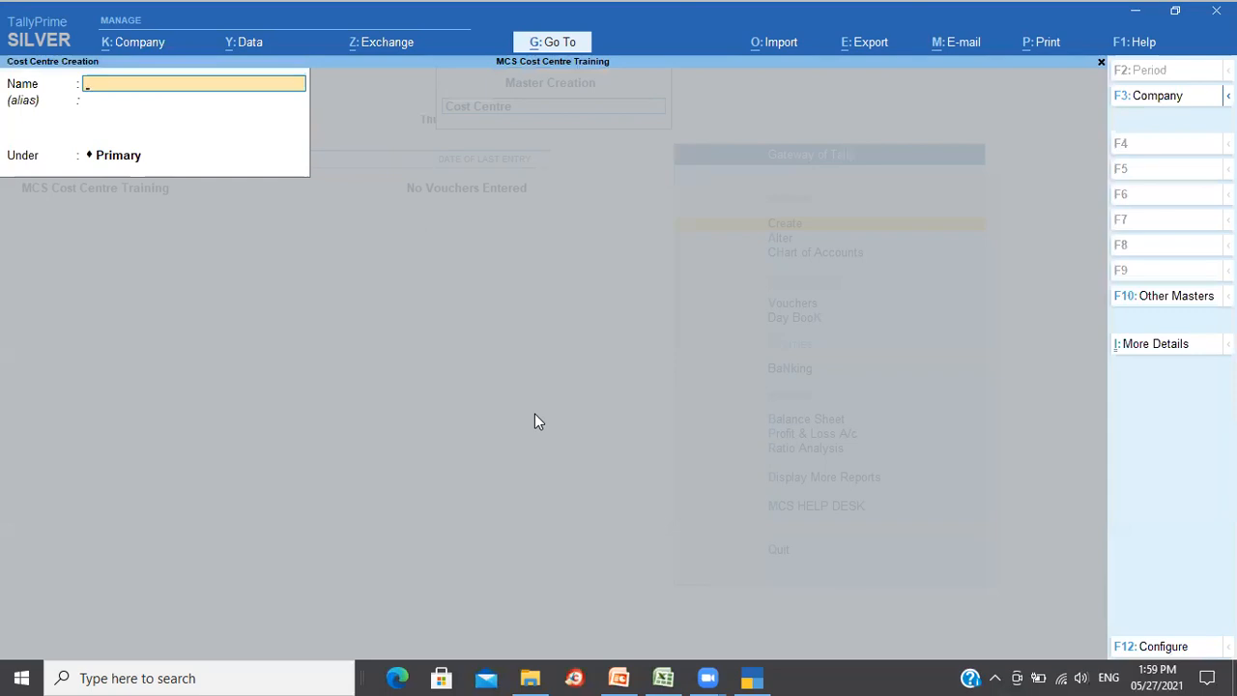
- Switch to the PowerPoint presentation and go back to slide 5 with the cost centre examples
left_click(663, 678)
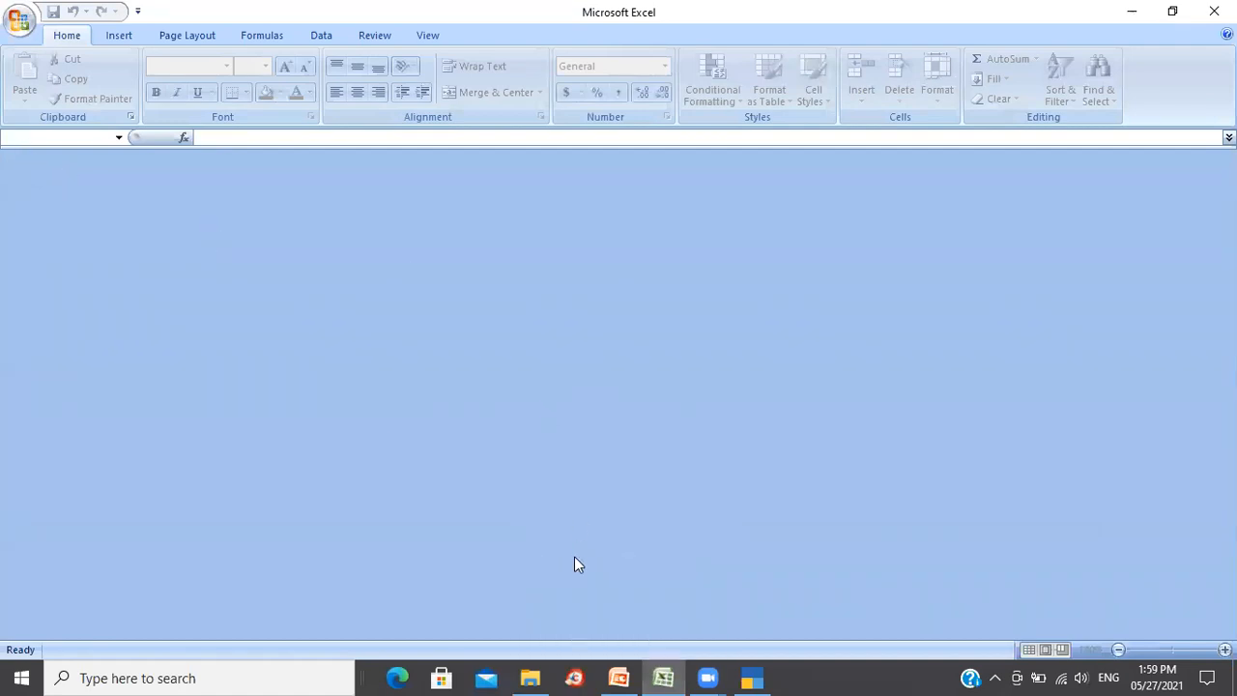
mouse_move(619, 677)
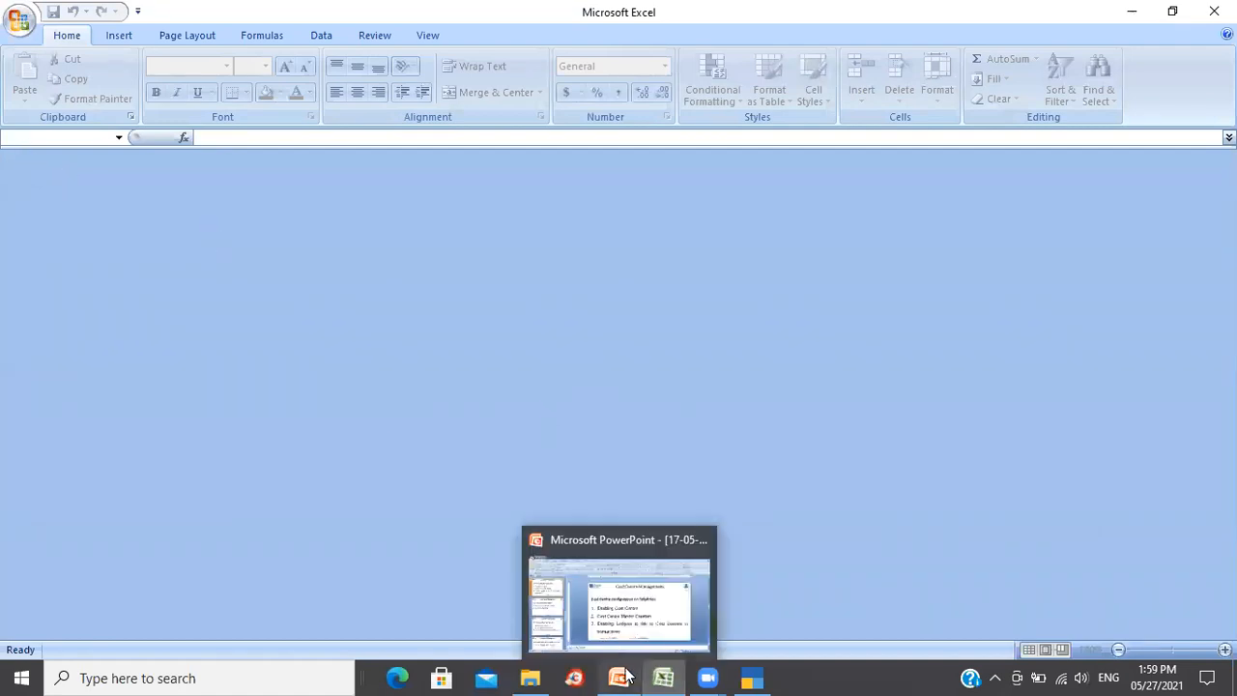
left_click(618, 619)
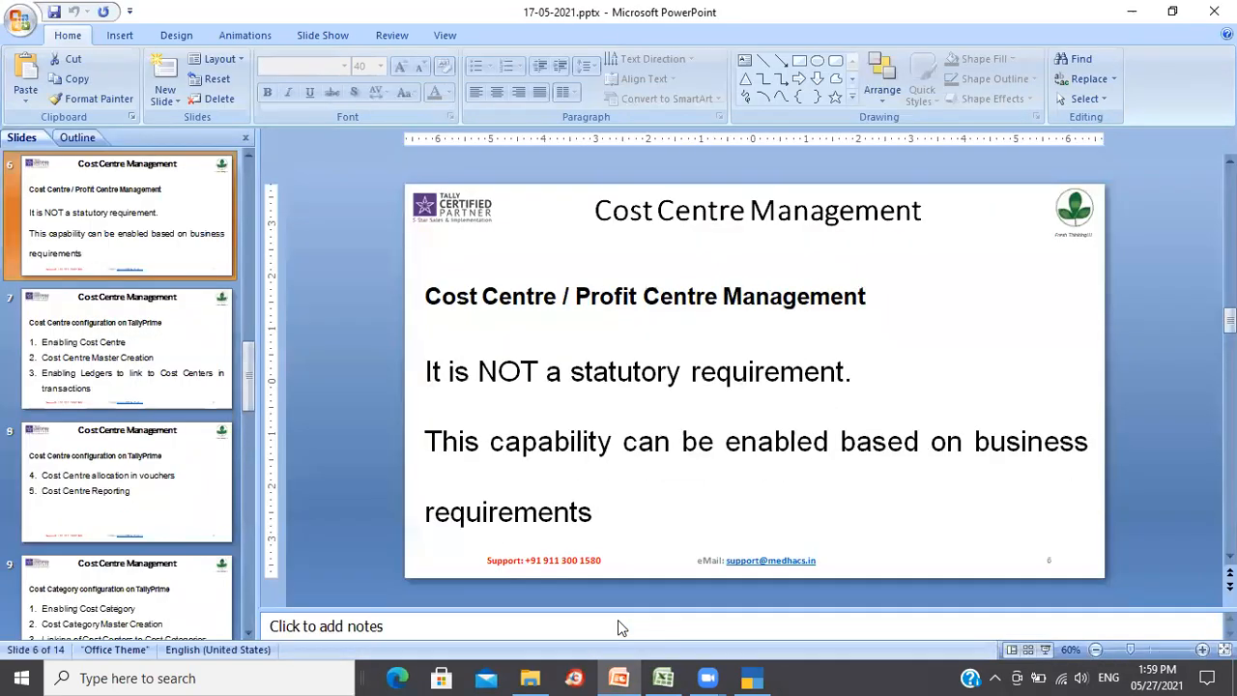
key("Page_Up")
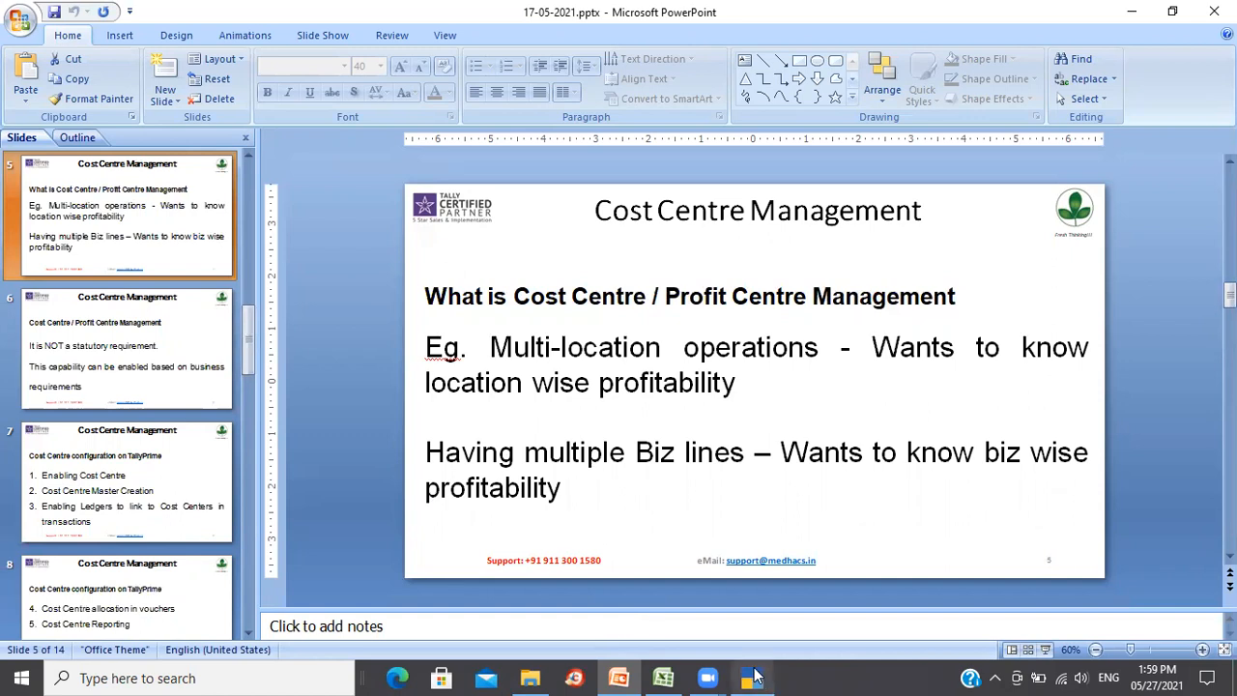
- Switch to Excel and create a new blank workbook
mouse_move(752, 678)
mouse_move(667, 676)
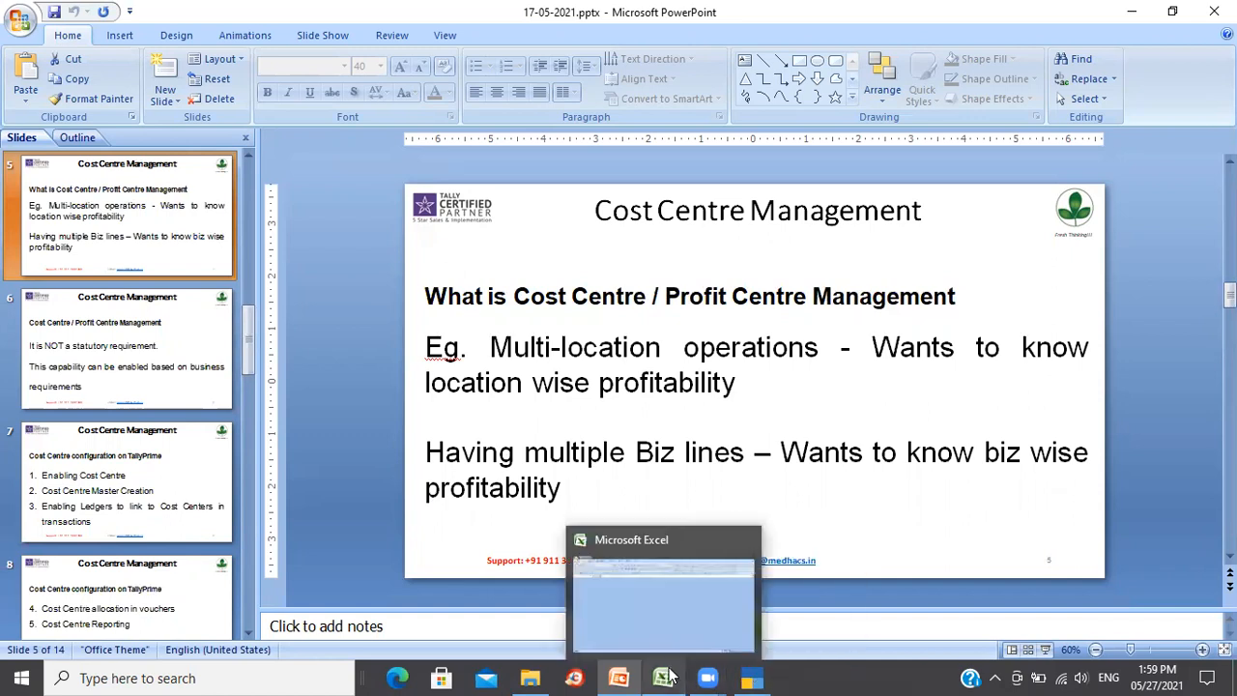
left_click(663, 614)
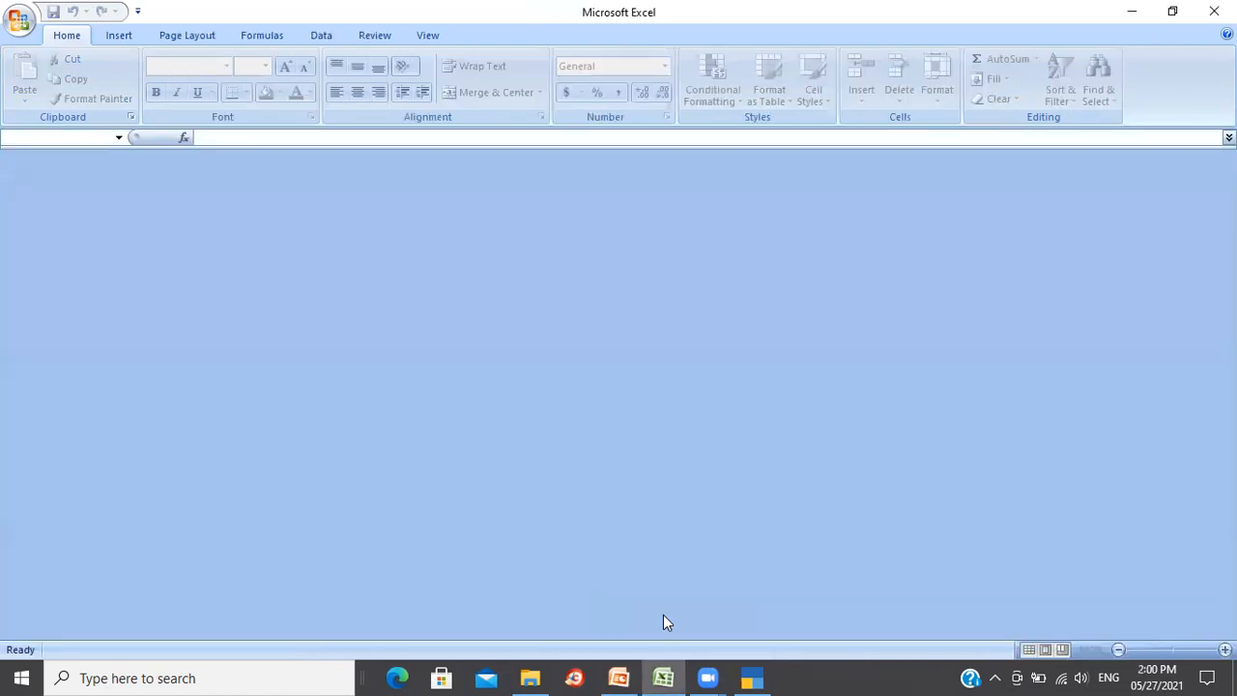
left_click(19, 19)
left_click(47, 62)
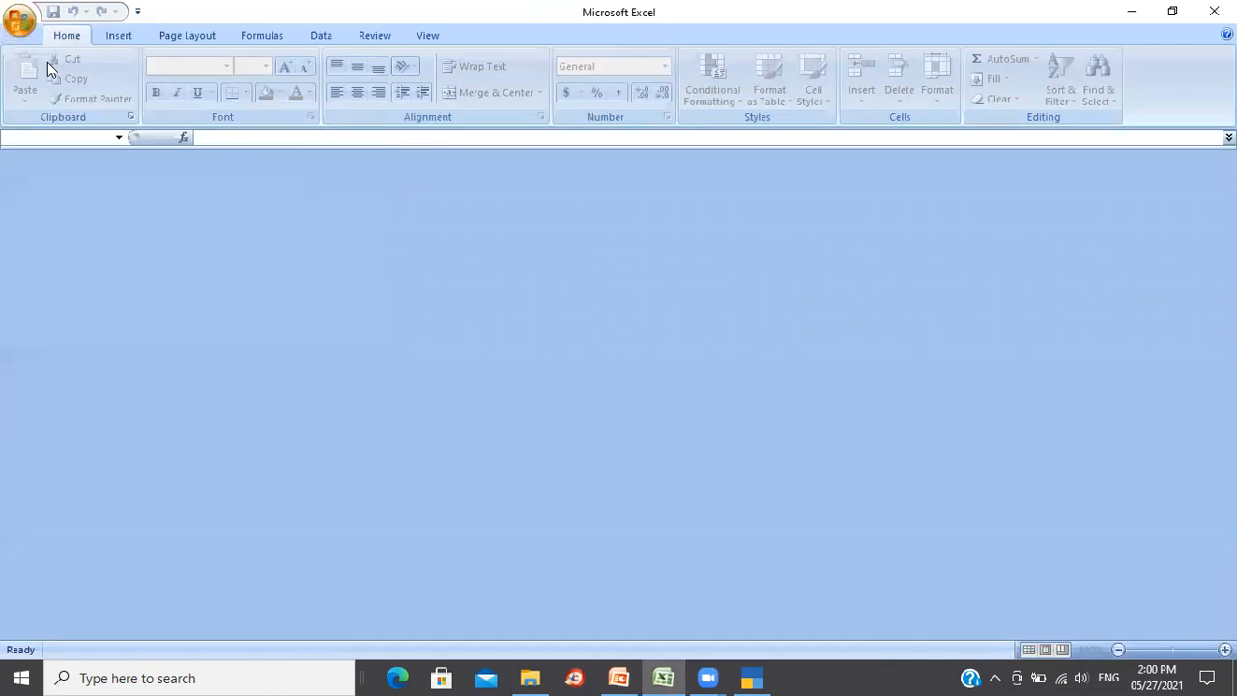
double_click(319, 135)
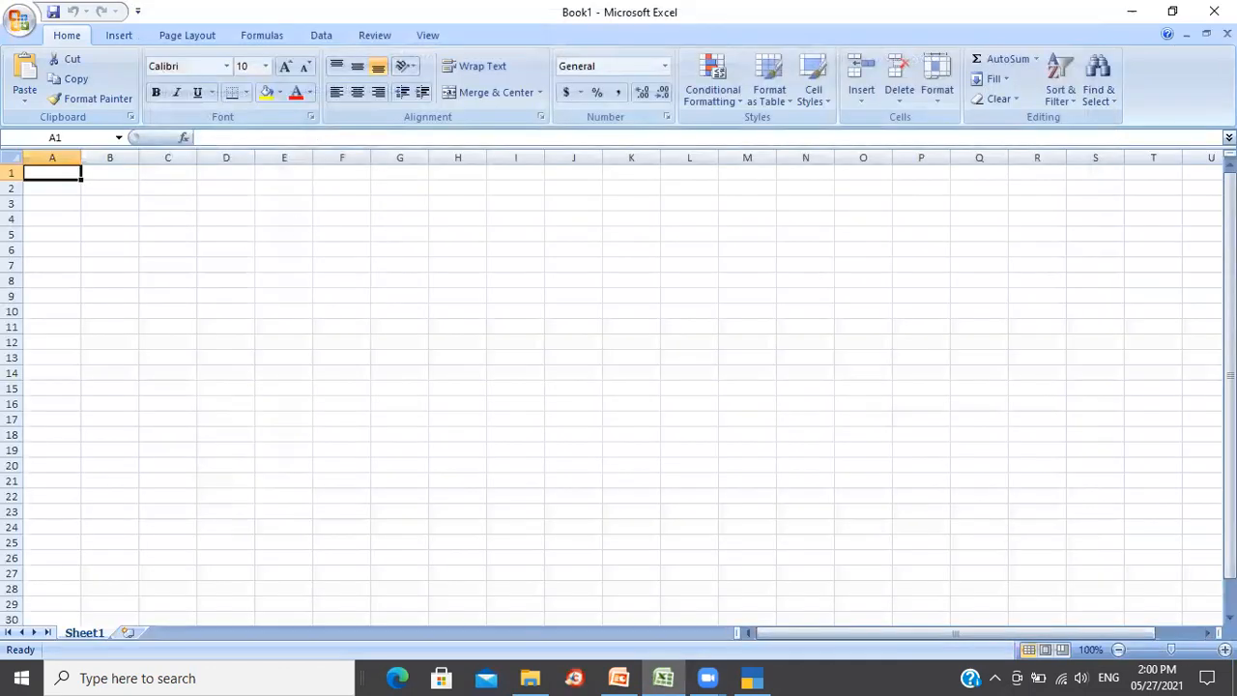
- Enter the heading "Biz Scenario" in cell B2
left_click(1224, 650)
left_click(1225, 649)
left_click(1224, 649)
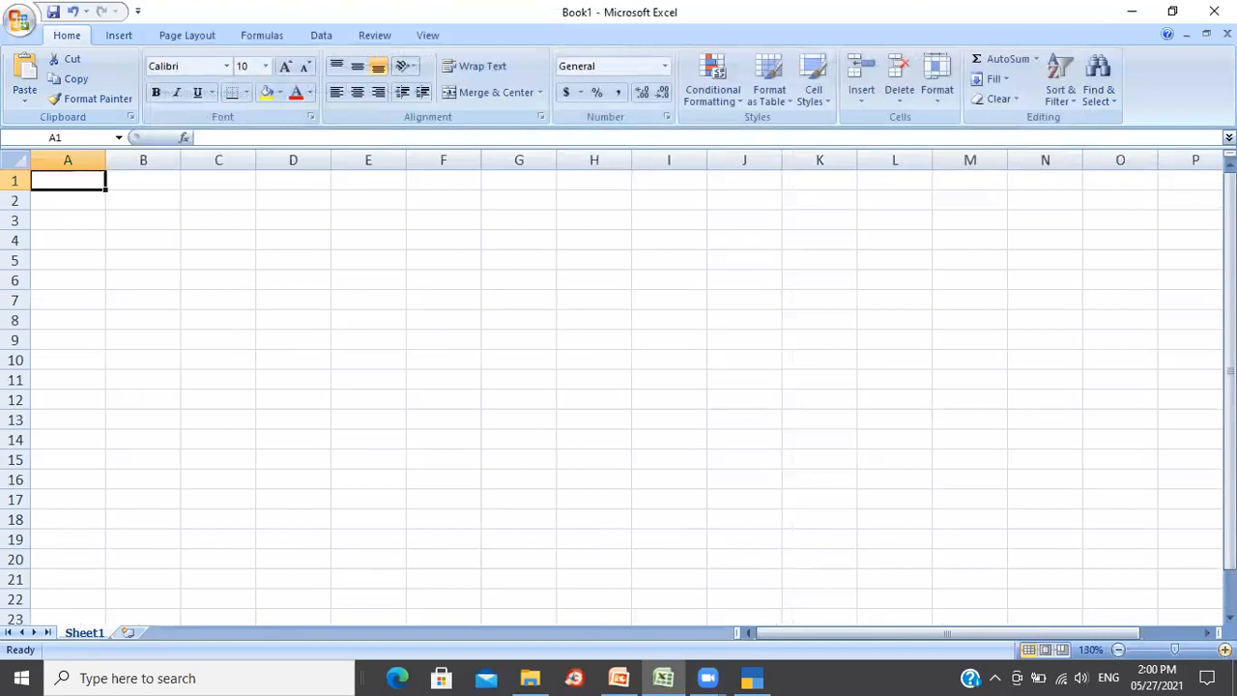
left_click(137, 200)
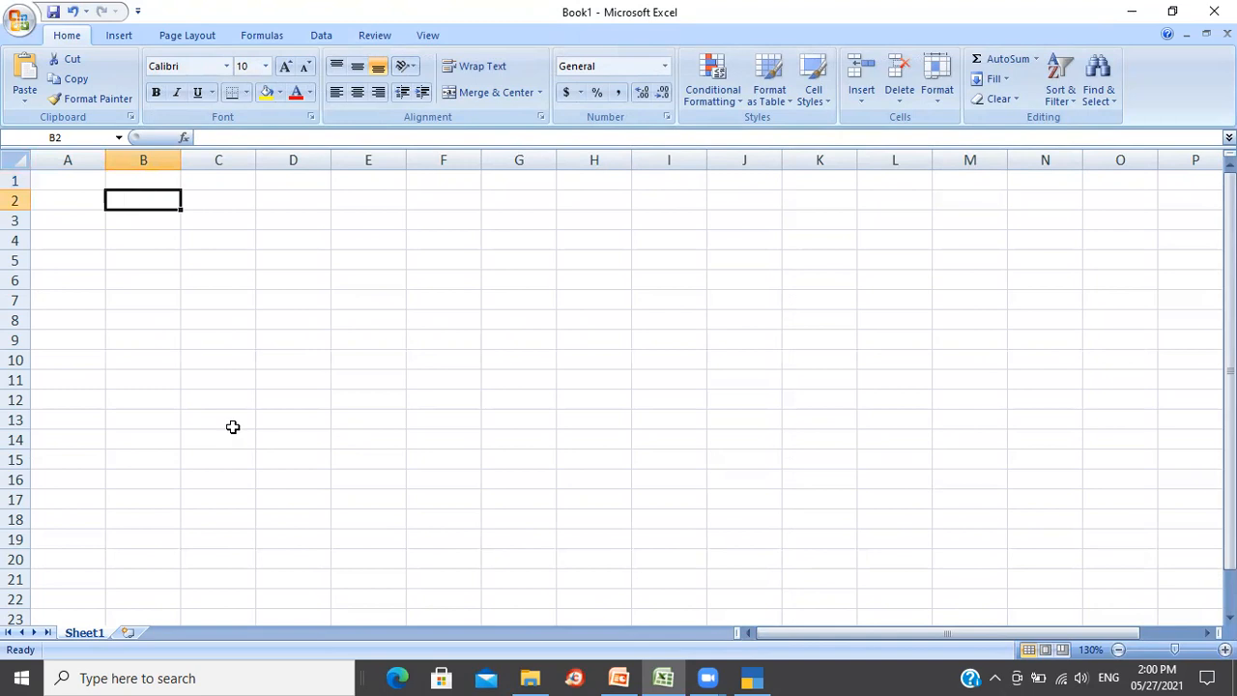
type("Biz Scenario")
key("Return")
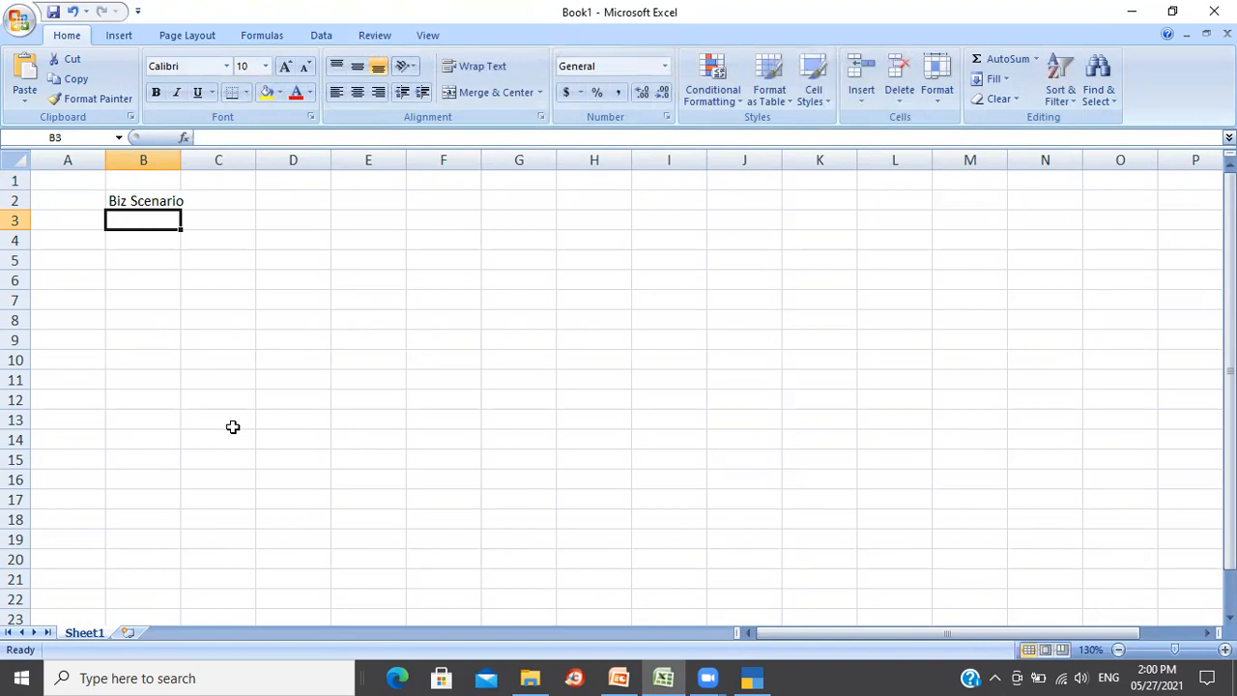
- Add the first scenario in row 4, with number 1 in B4 and "Multi Location" in C4
key("Up")
key("Down")
key("Down")
type("1")
key("Tab")
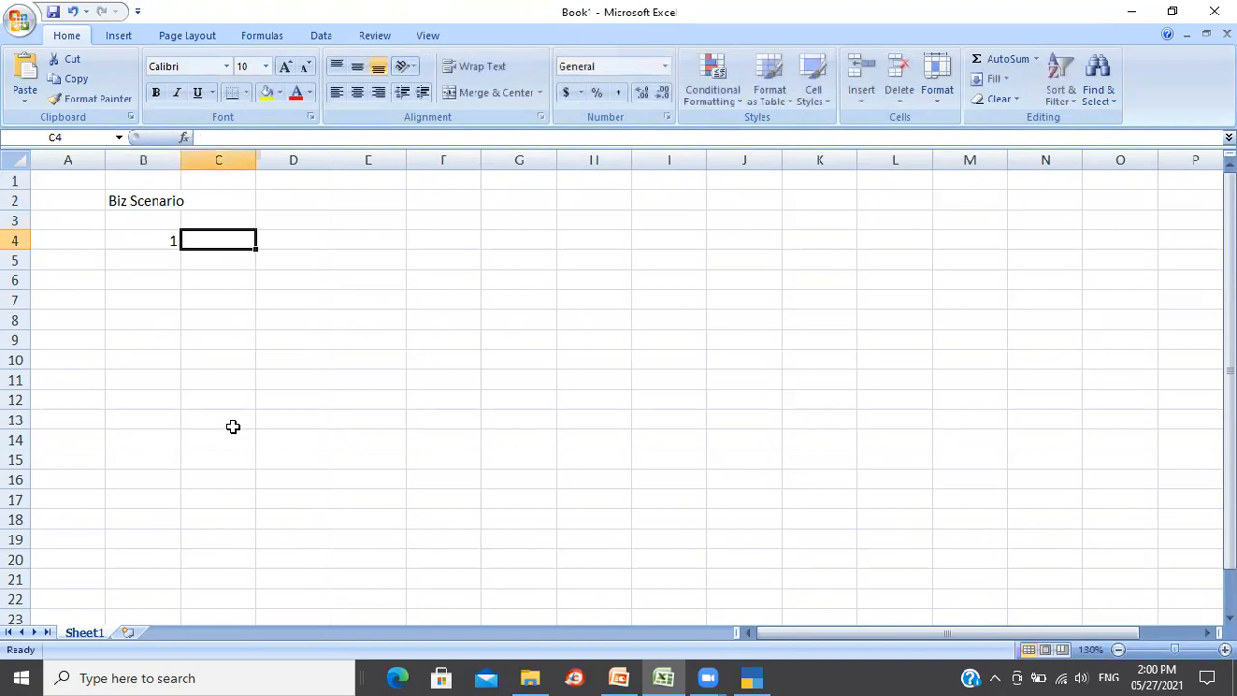
type("Mu")
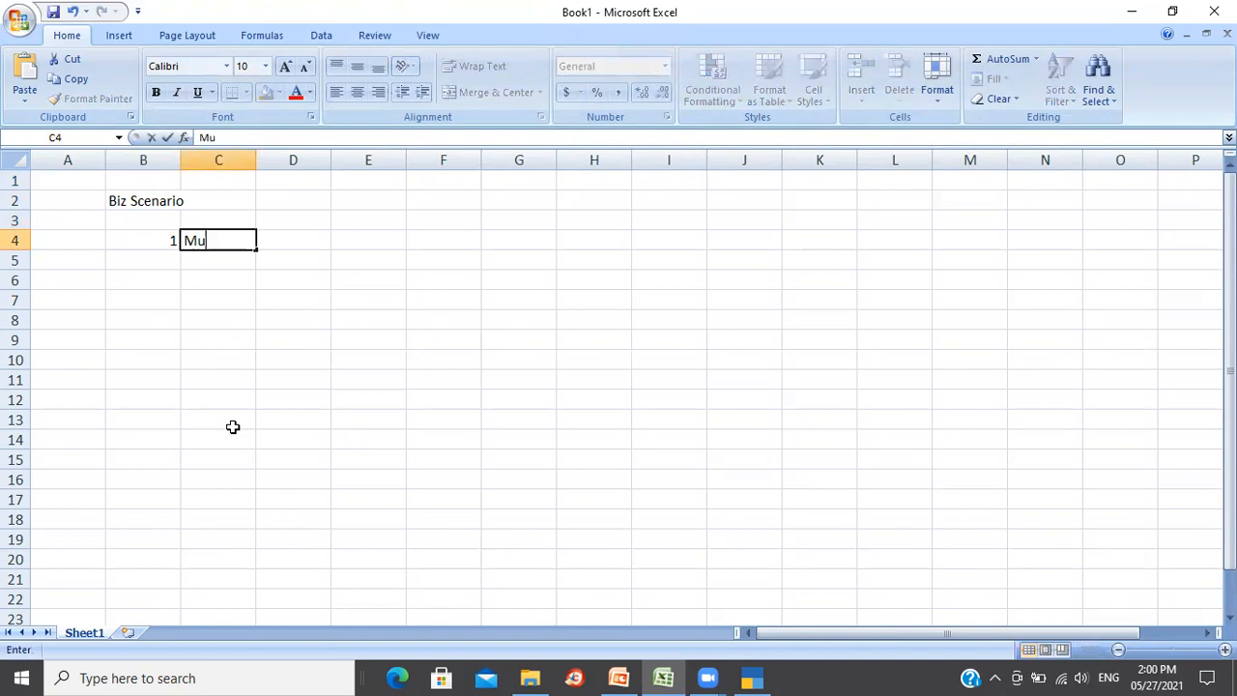
type("lti Location")
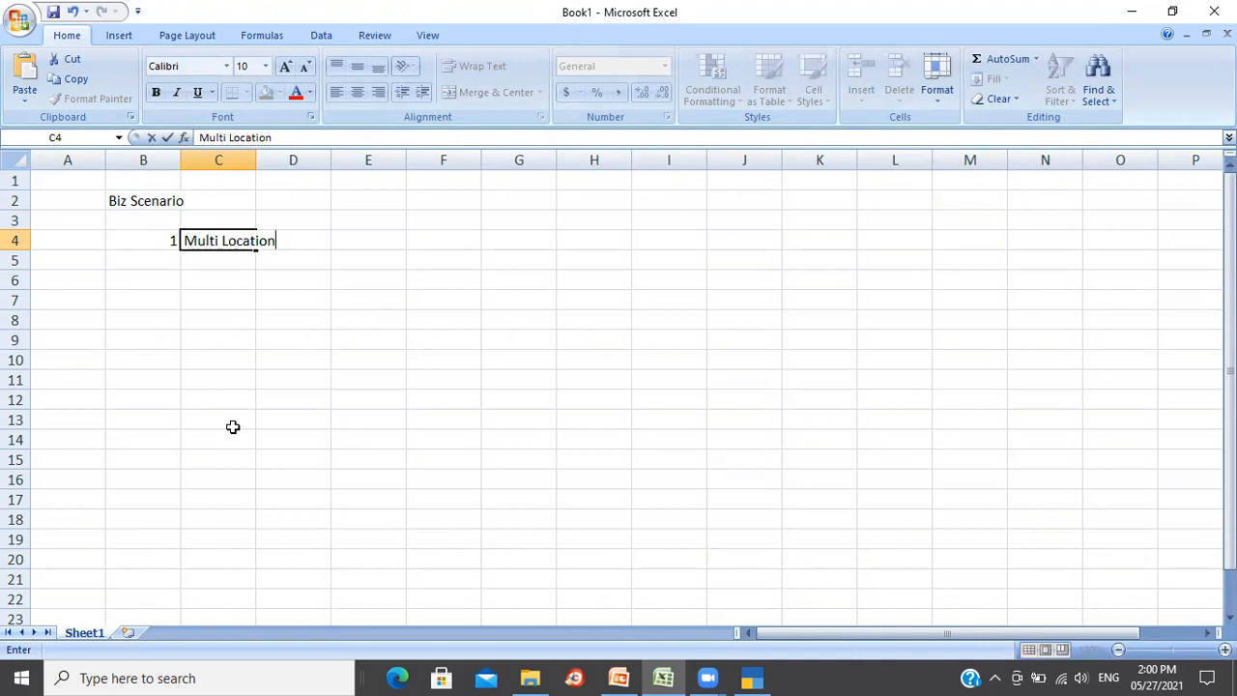
key("Return")
- List the locations BLR, CHN and DEL in cells D5 to D7 under Multi Location
key("Right")
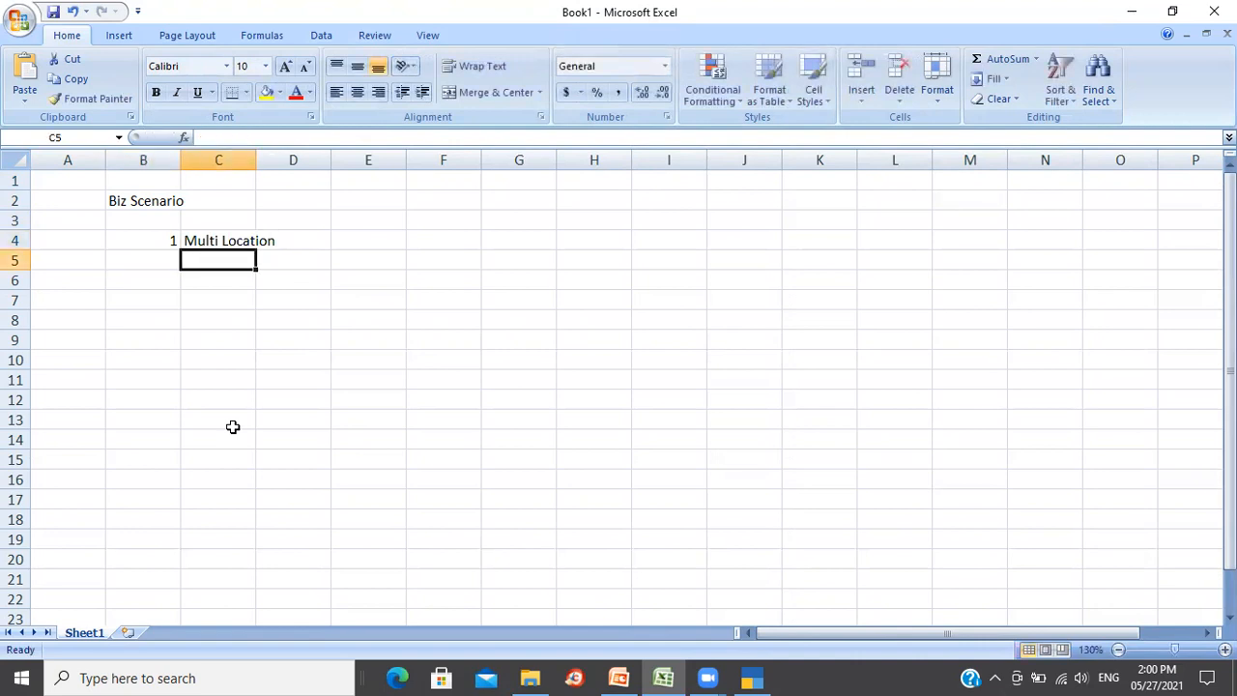
key("Right")
type("BLR")
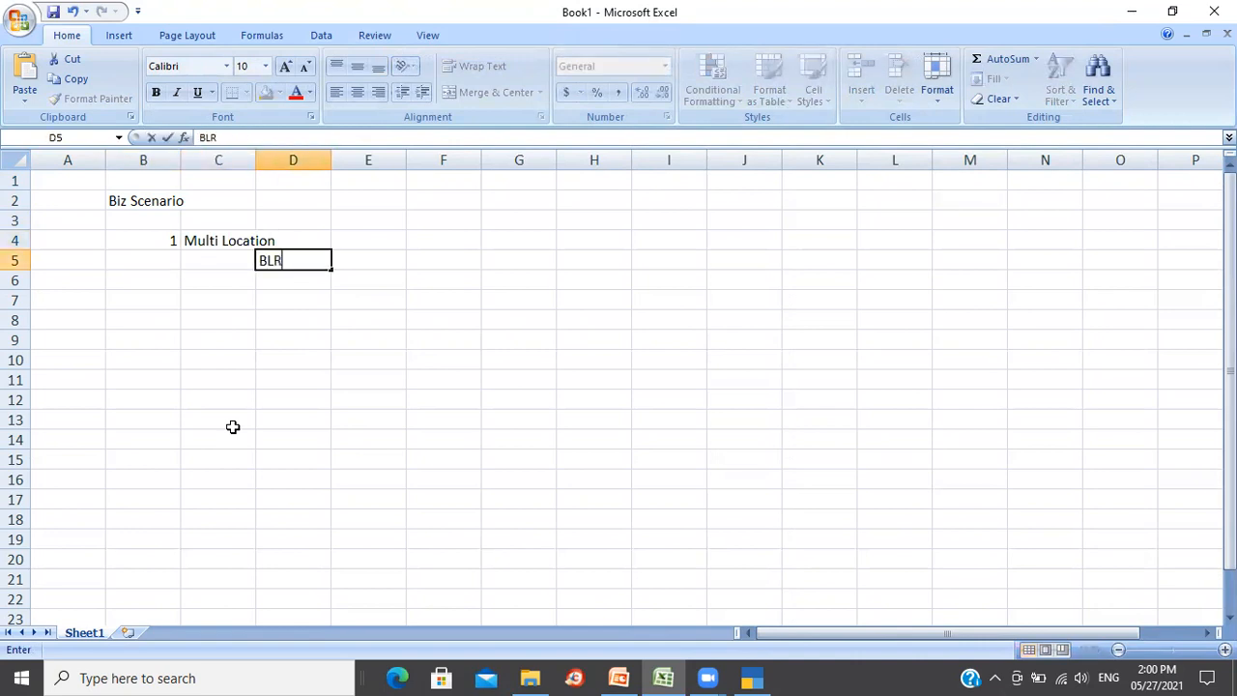
key("Return")
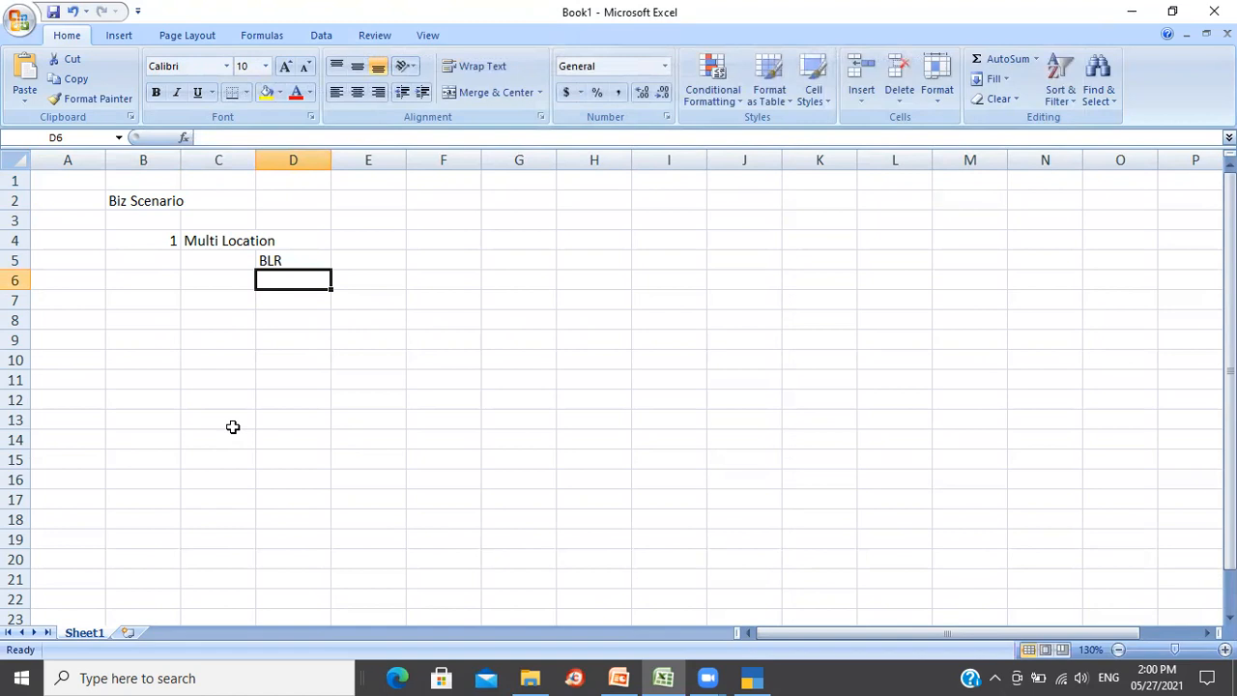
type("CHN")
key("Return")
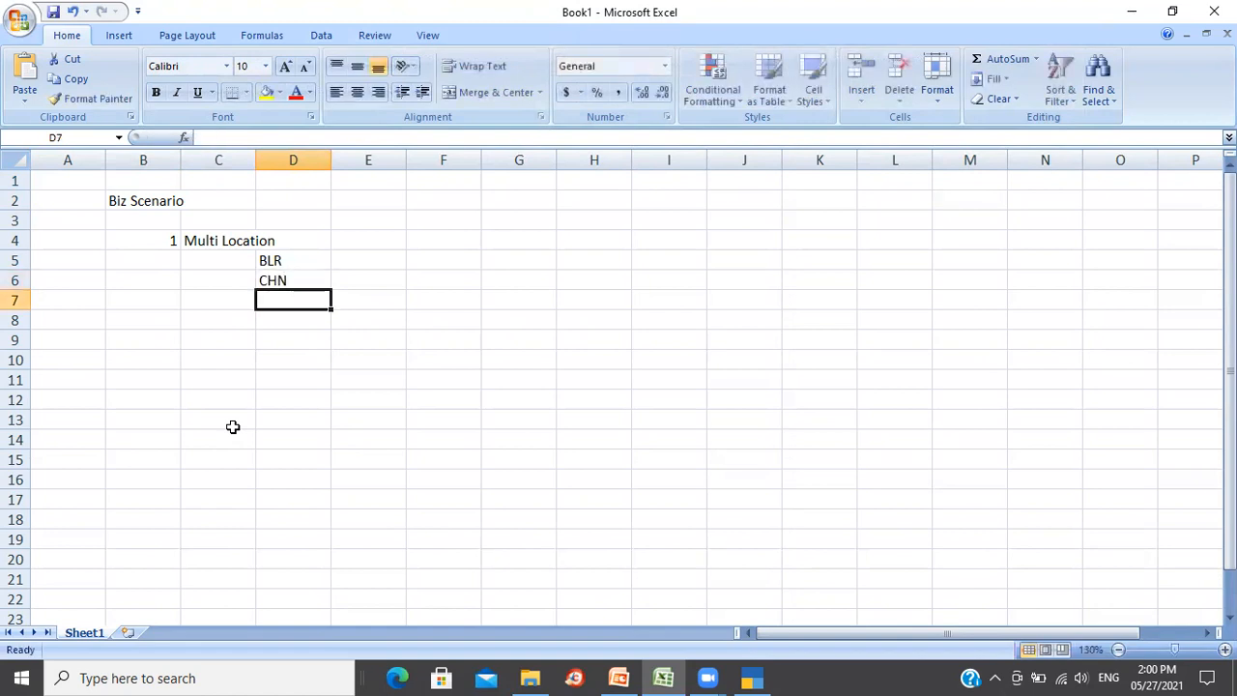
type("DEL")
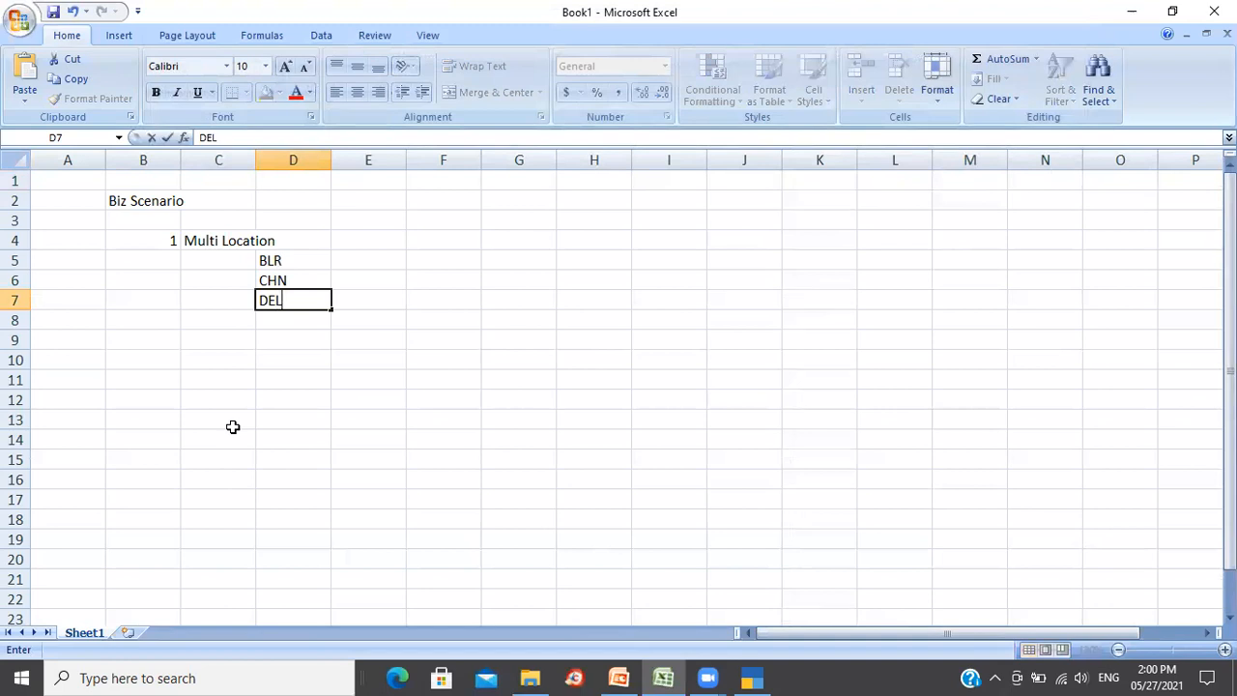
key("Return")
key("Up")
key("Up")
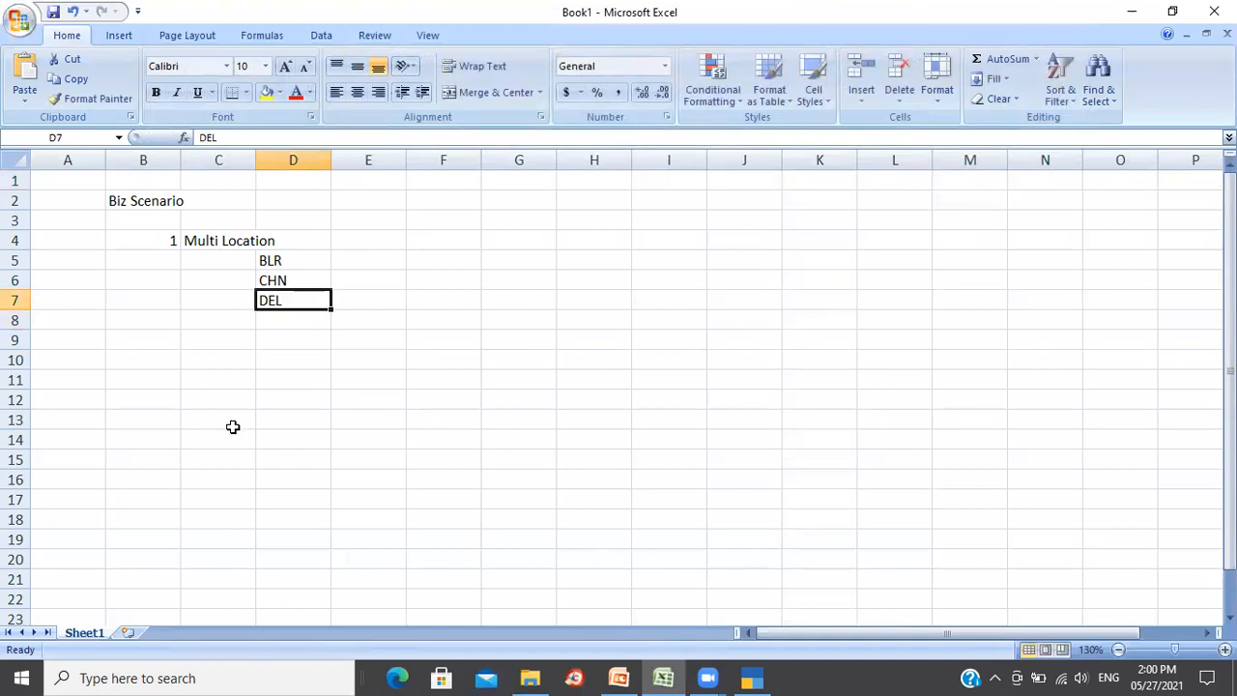
key("Up")
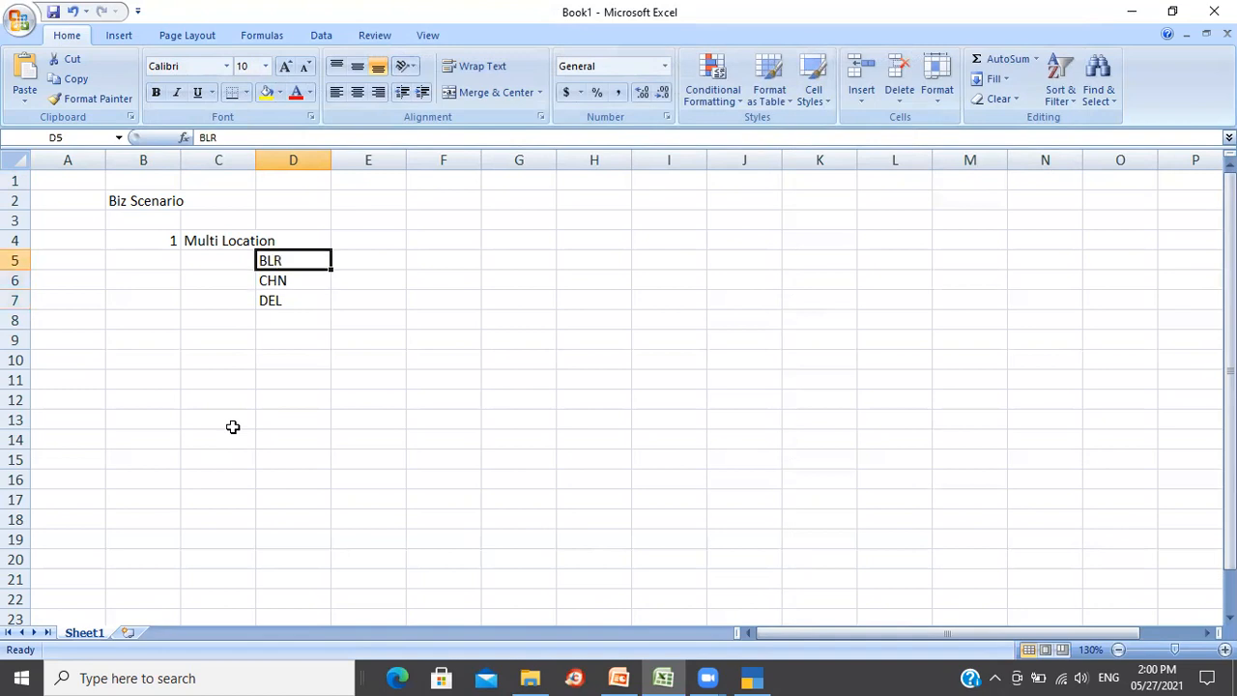
key("Down")
key("Down")
key("Up")
key("Up")
key("Right")
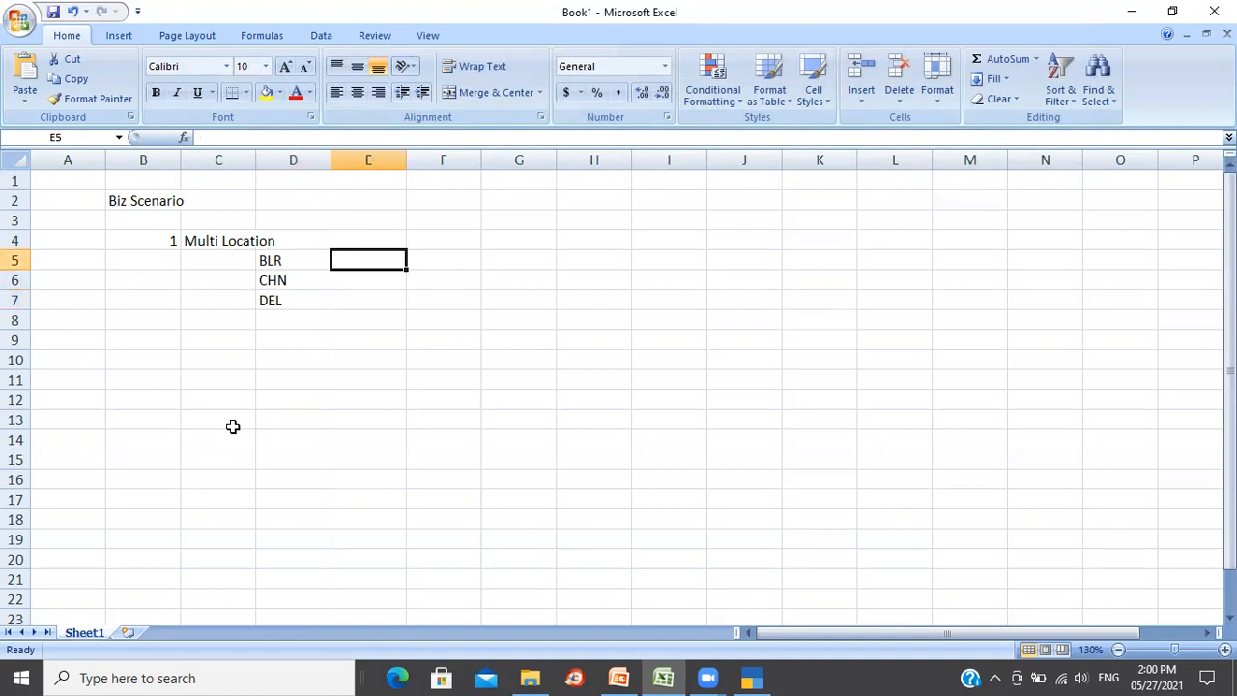
- Enter "Cost centre" beside BLR, CHN and DEL in cells E5 to E7 and widen column E to fit
type("Cost centre")
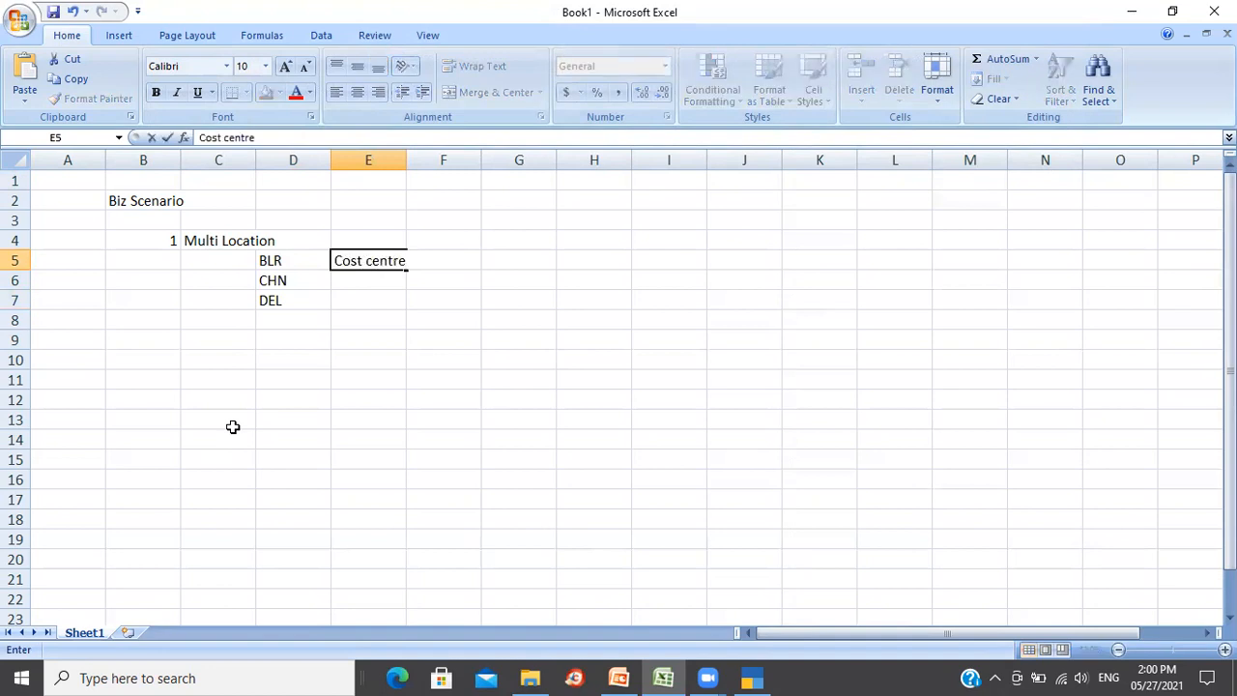
key("Return")
key("Up")
key("ctrl+c")
key("Down")
key("shift+Down")
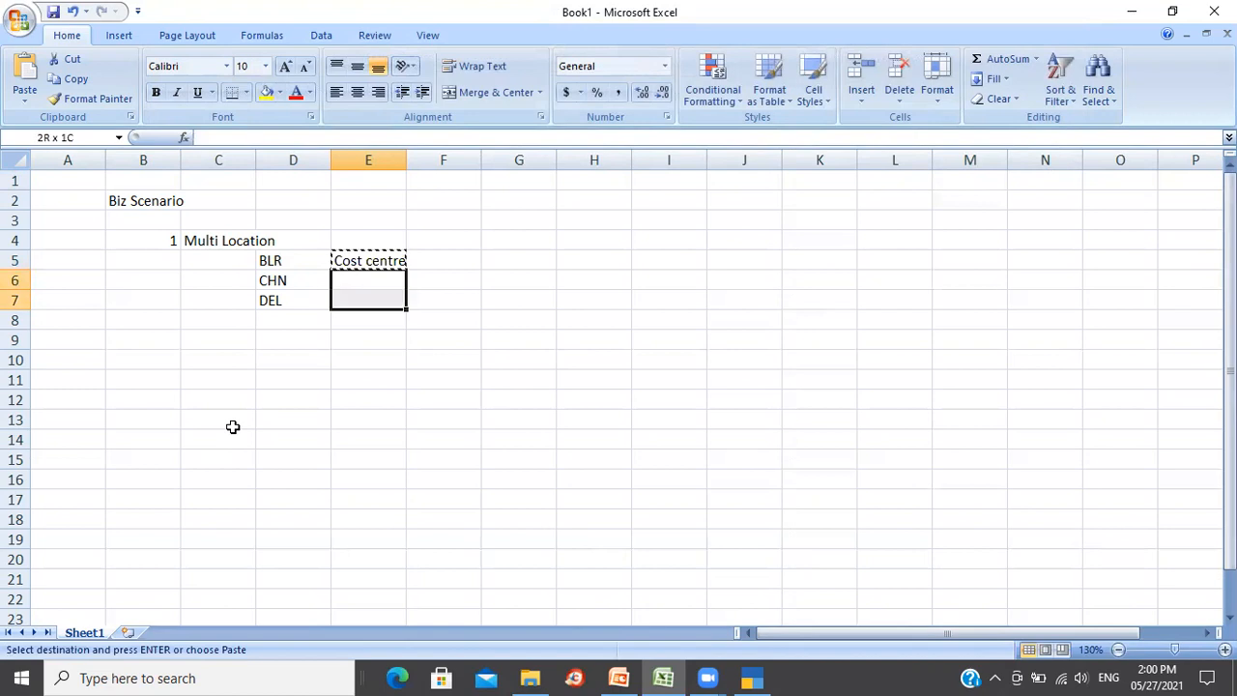
key("ctrl+v")
key("Escape")
key("Down")
key("Down")
key("Up")
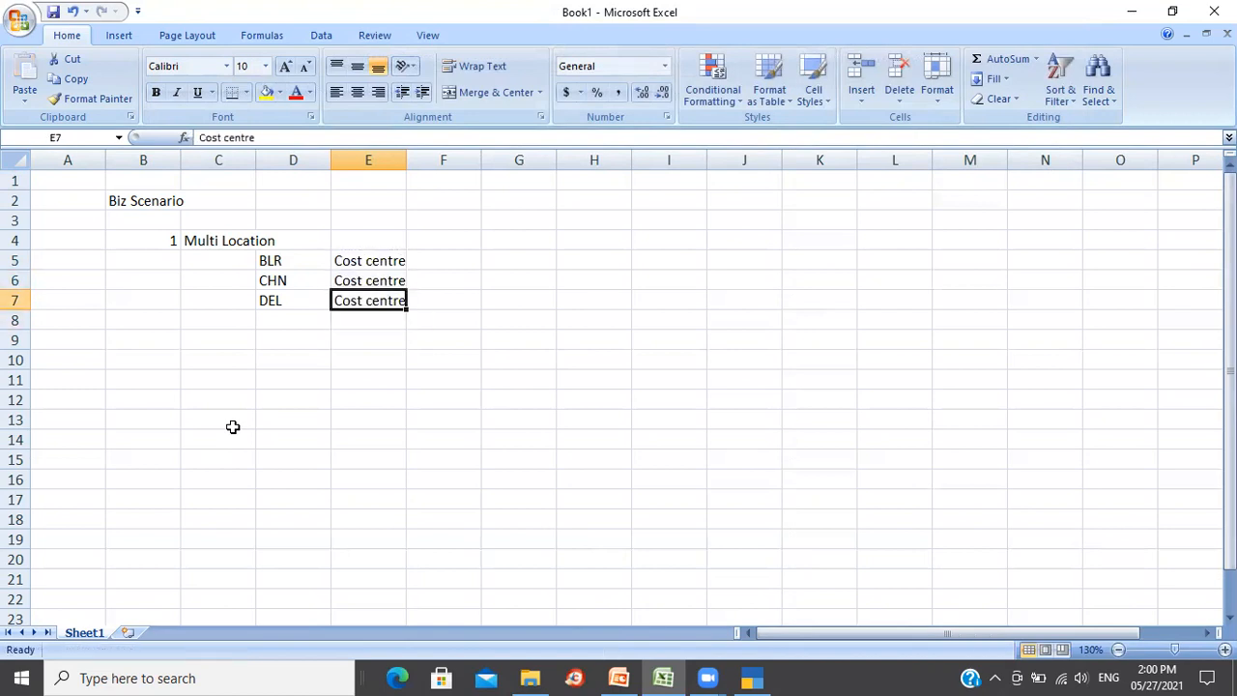
left_click_drag(407, 160, 430, 163)
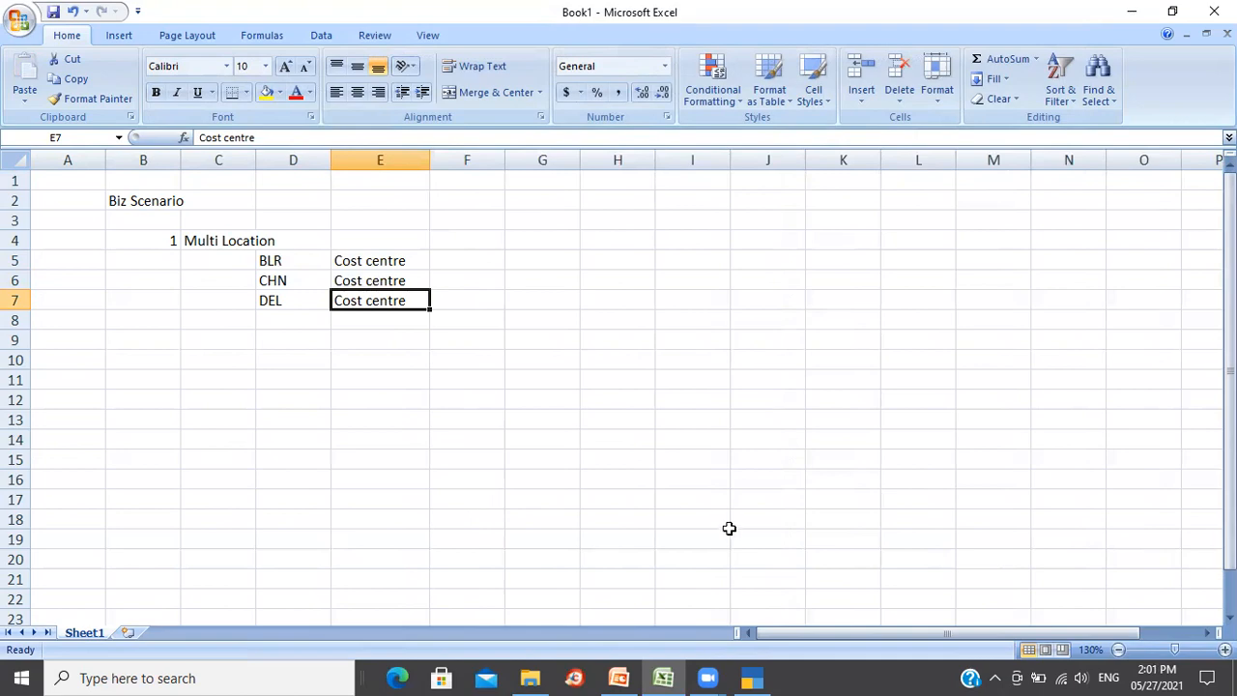
- Switch to TallyPrime and create the cost centre BLR under Primary
left_click(751, 677)
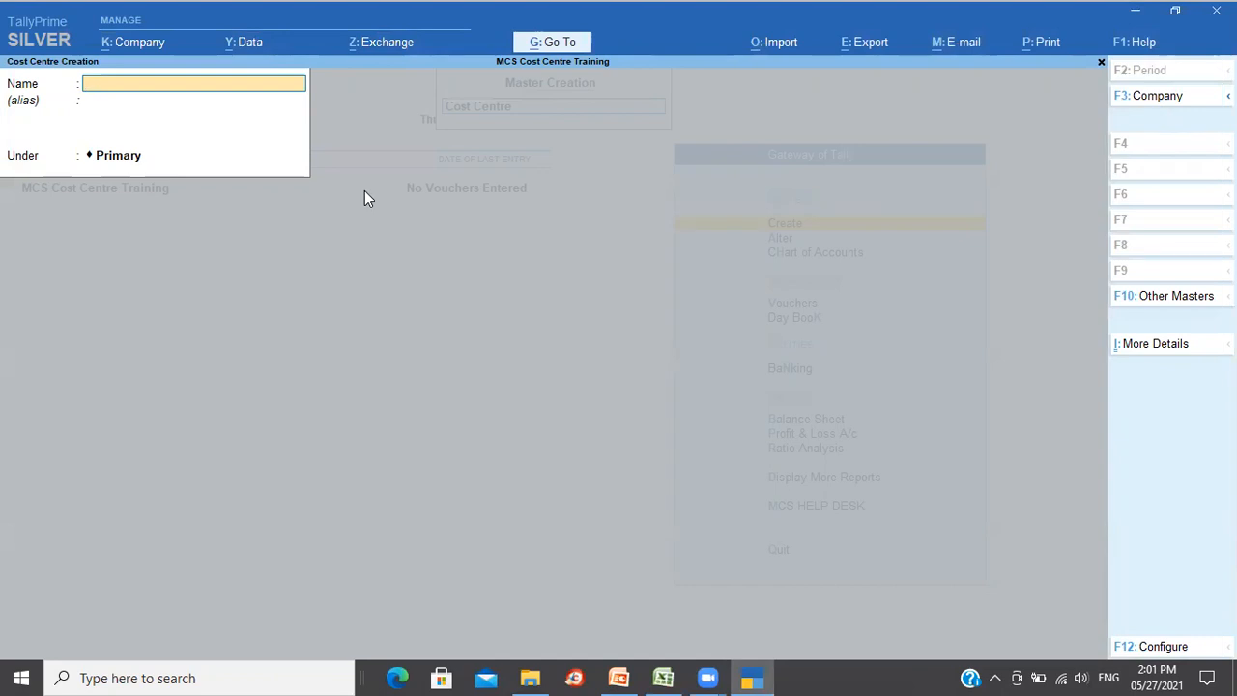
type("BLR")
key("Return")
key("Return")
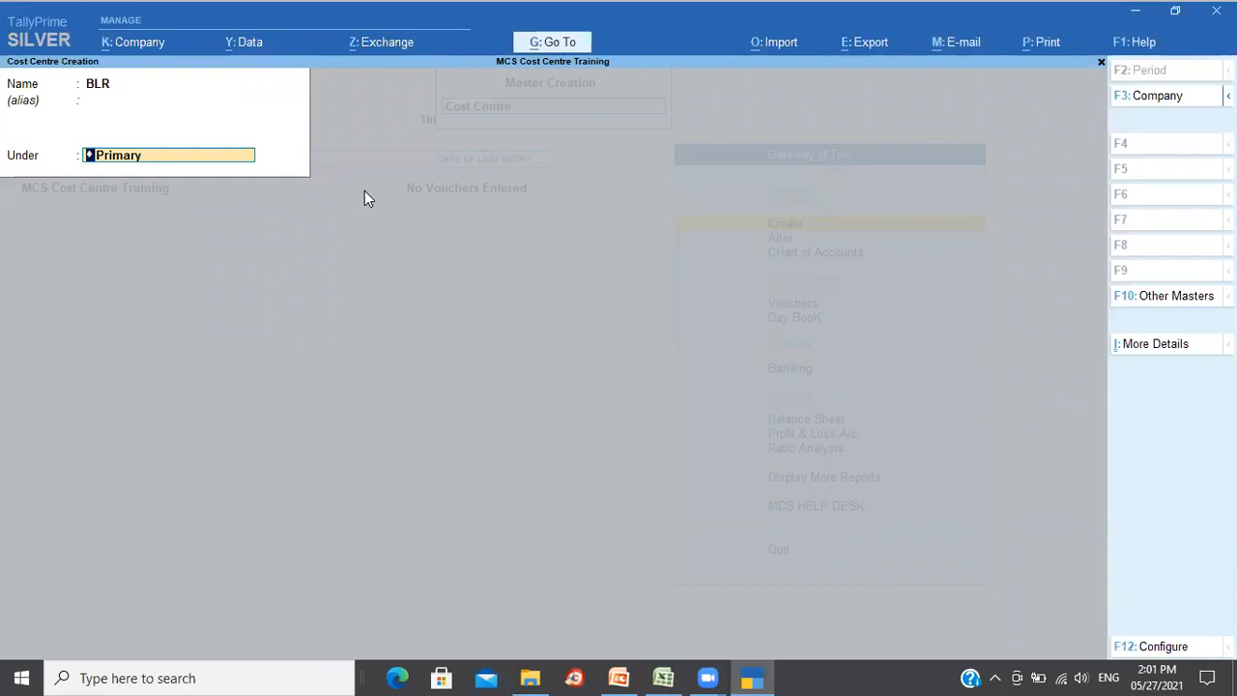
key("Return")
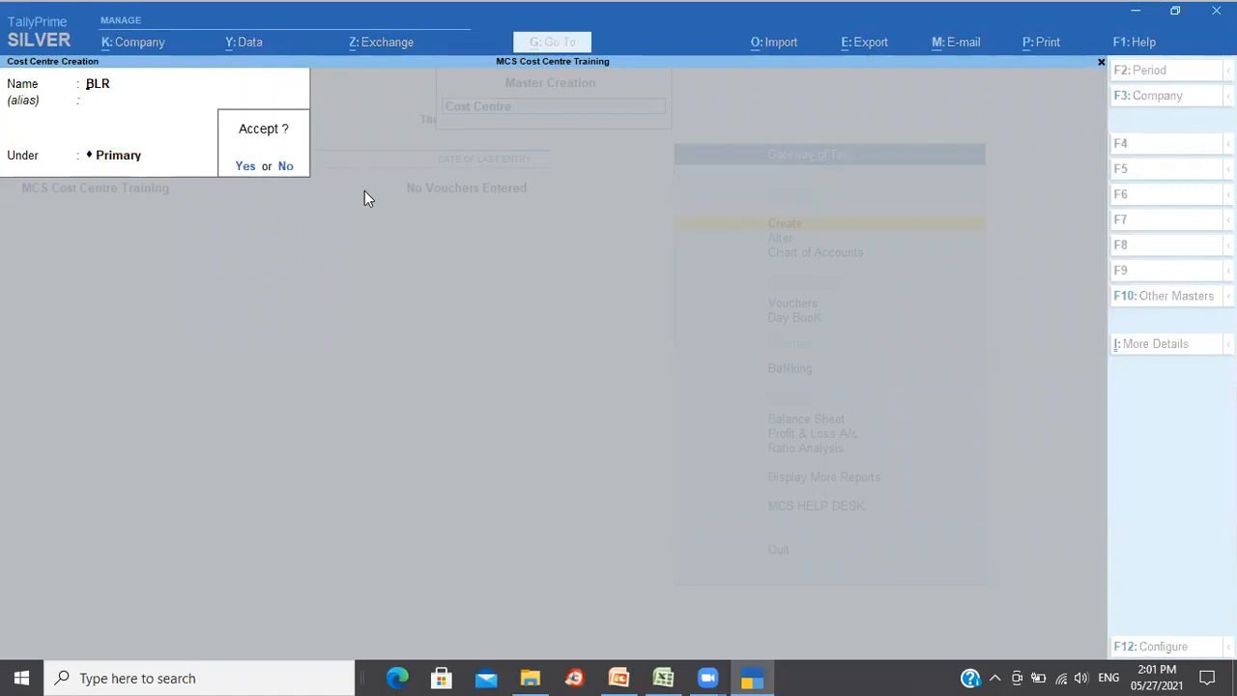
key("Return")
- Create the cost centre CHN under Primary
type("CHN")
key("Return")
key("Return")
key("Return")
key("Return")
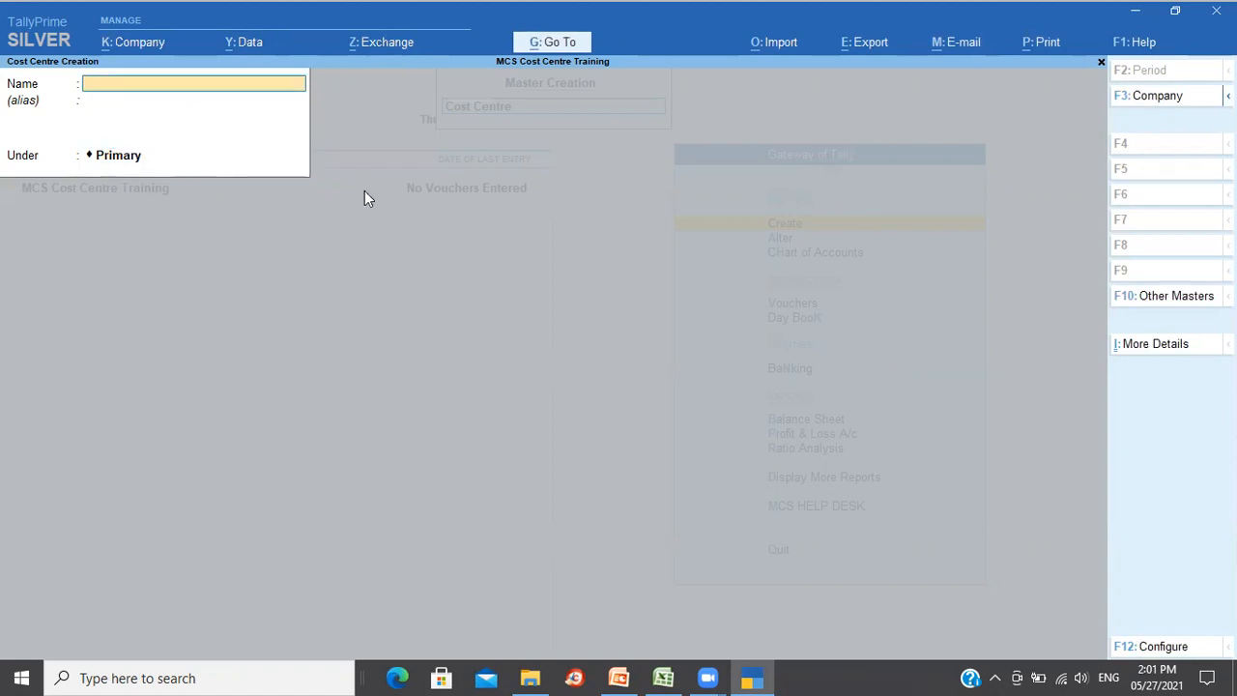
- Create the cost centre DEL under Primary and leave master creation
type("DEL")
key("Return")
key("Return")
key("Return")
key("Return")
key("Escape")
key("Return")
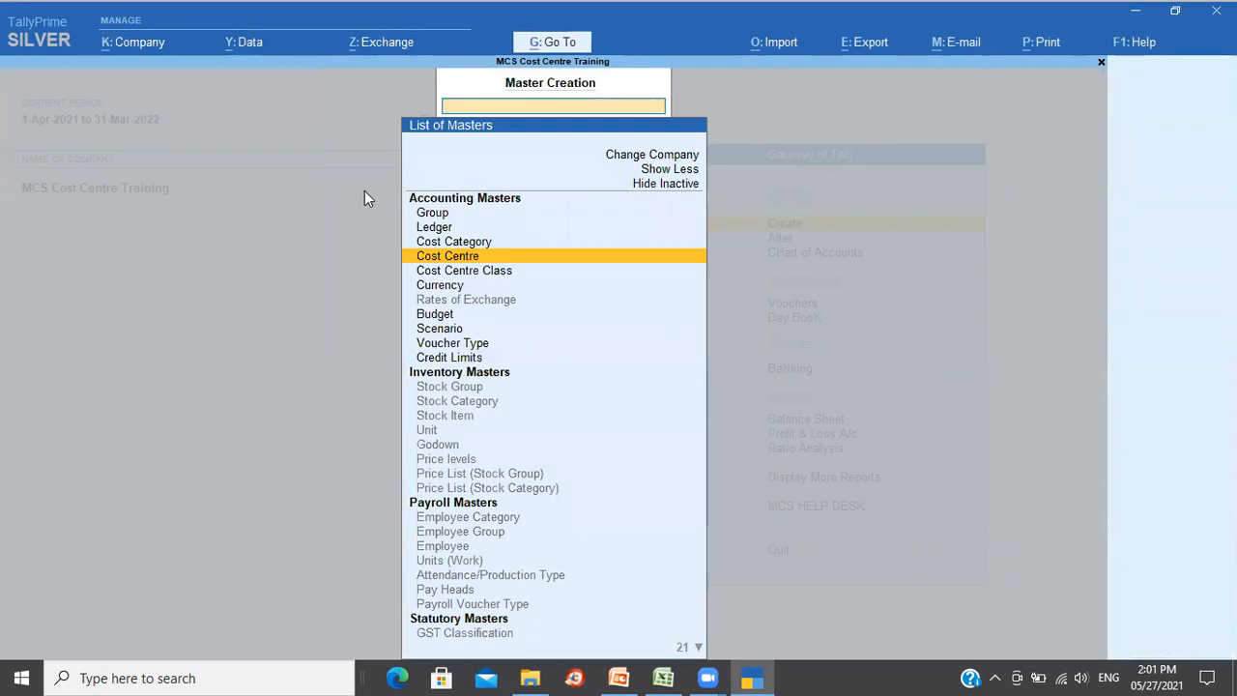
key("Escape")
- Open the list of cost centres for alteration and review its entries
key("Down")
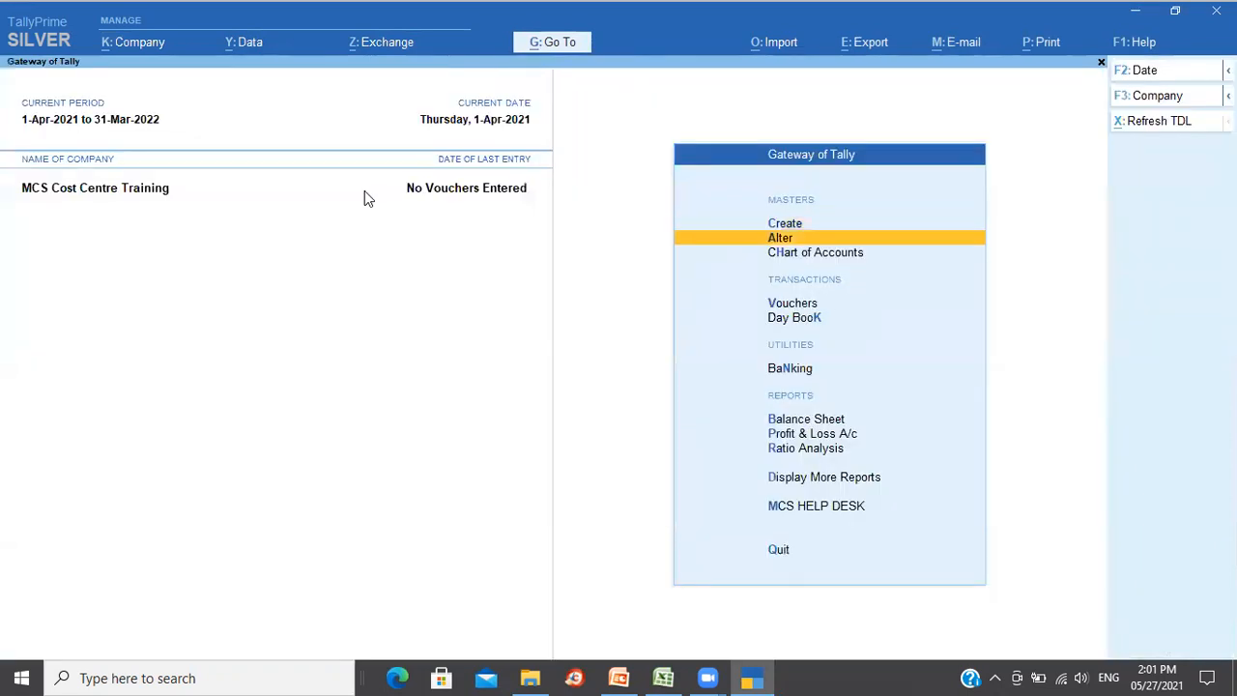
key("Return")
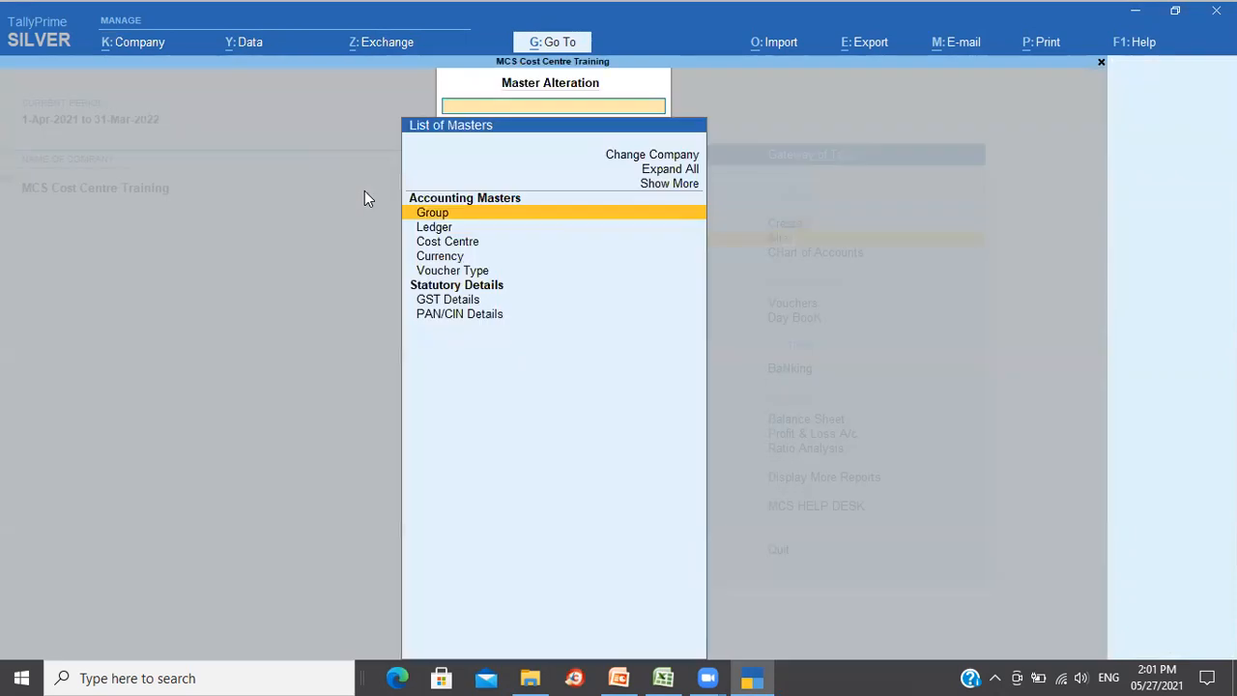
key("Down")
key("Down")
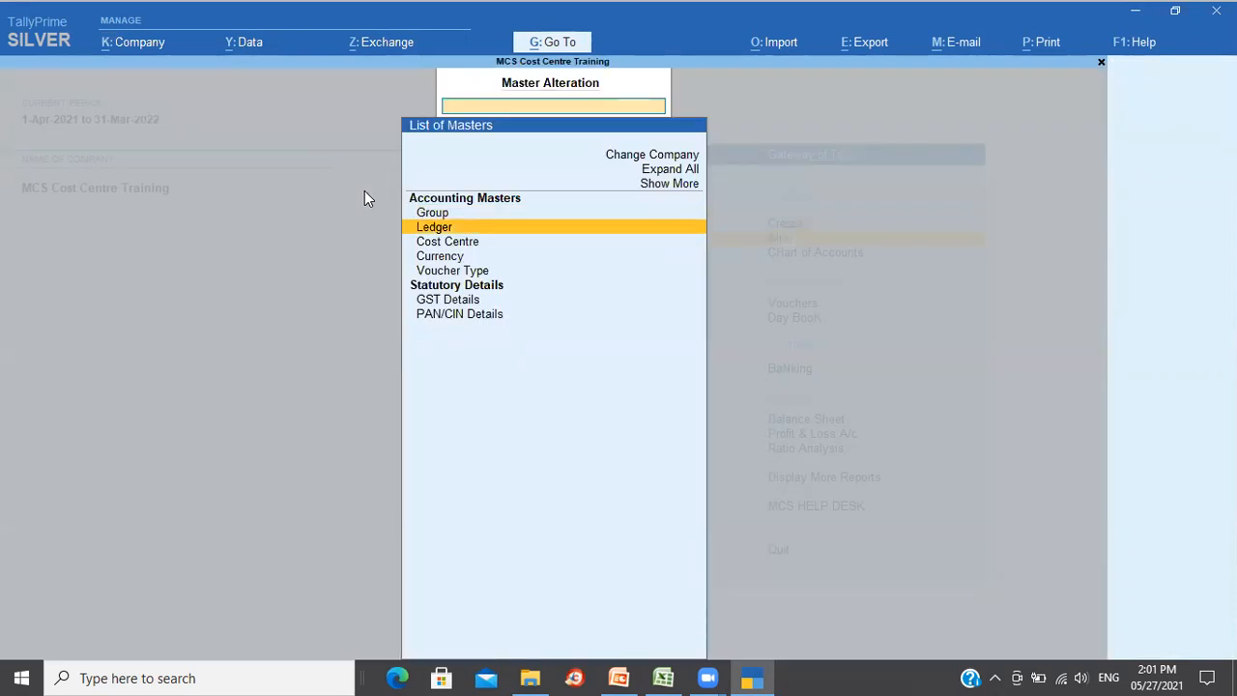
key("Return")
key("Down")
key("Down")
key("Up")
key("Up")
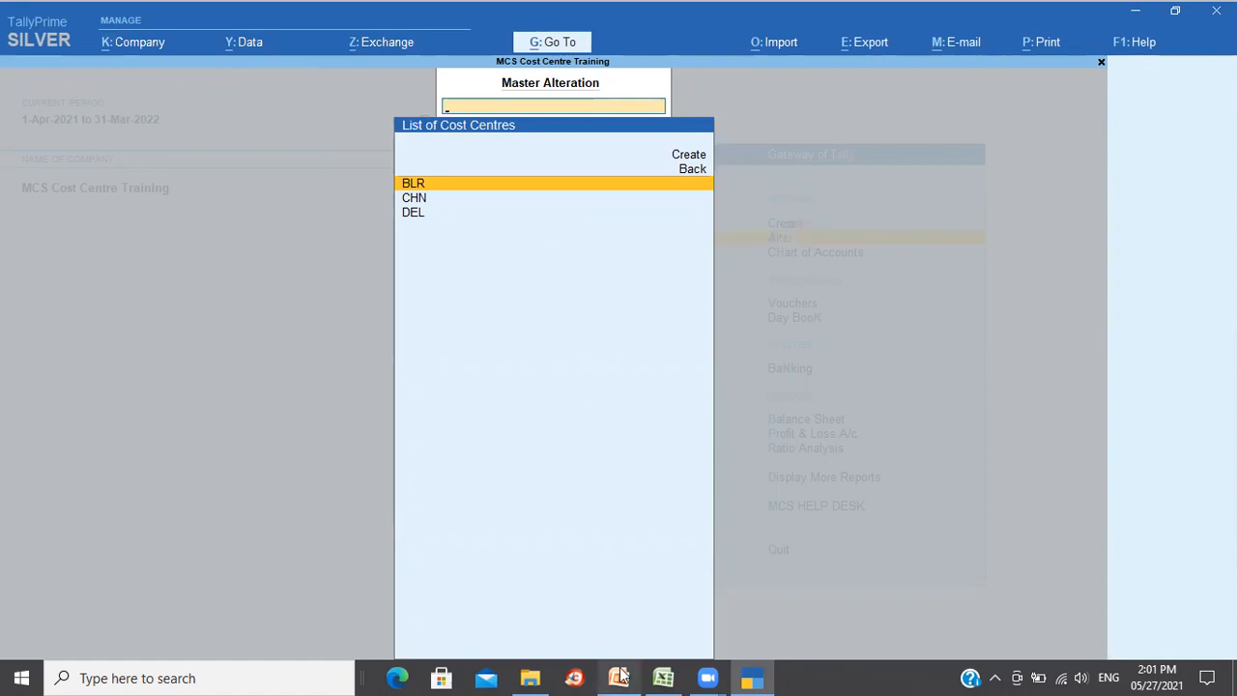
- Switch to PowerPoint and present slide 7 on cost centre configuration as a slide show
mouse_move(619, 677)
left_click(601, 635)
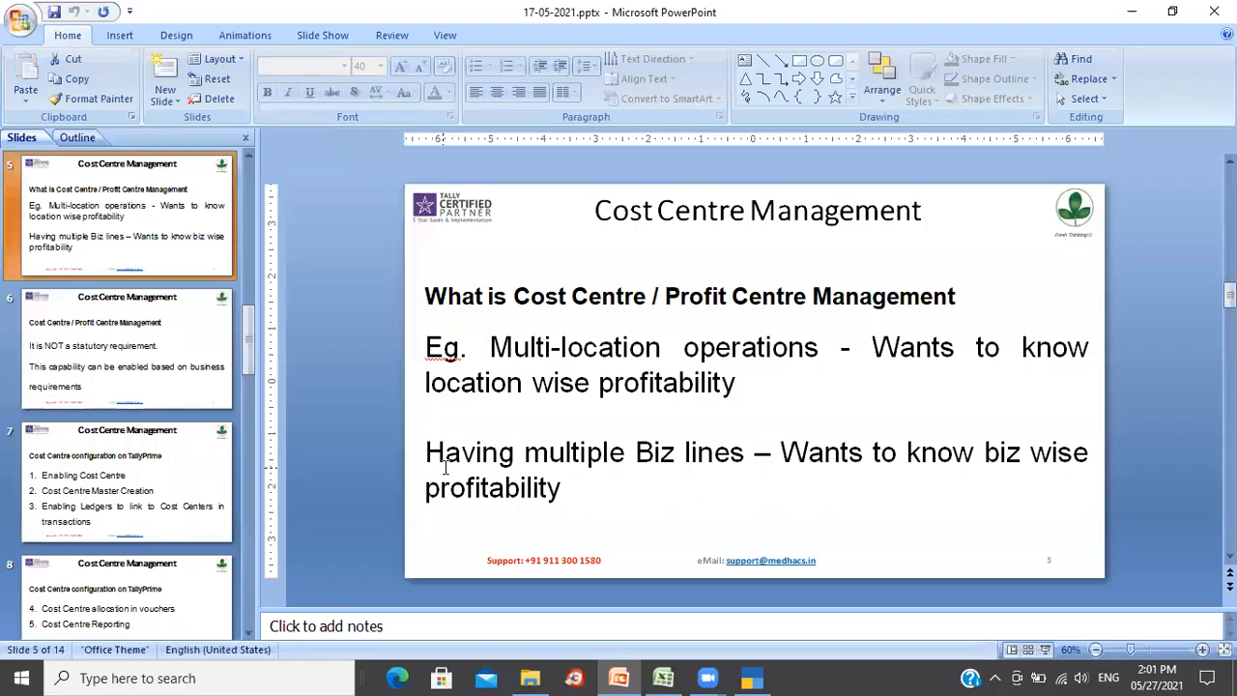
left_click(155, 489)
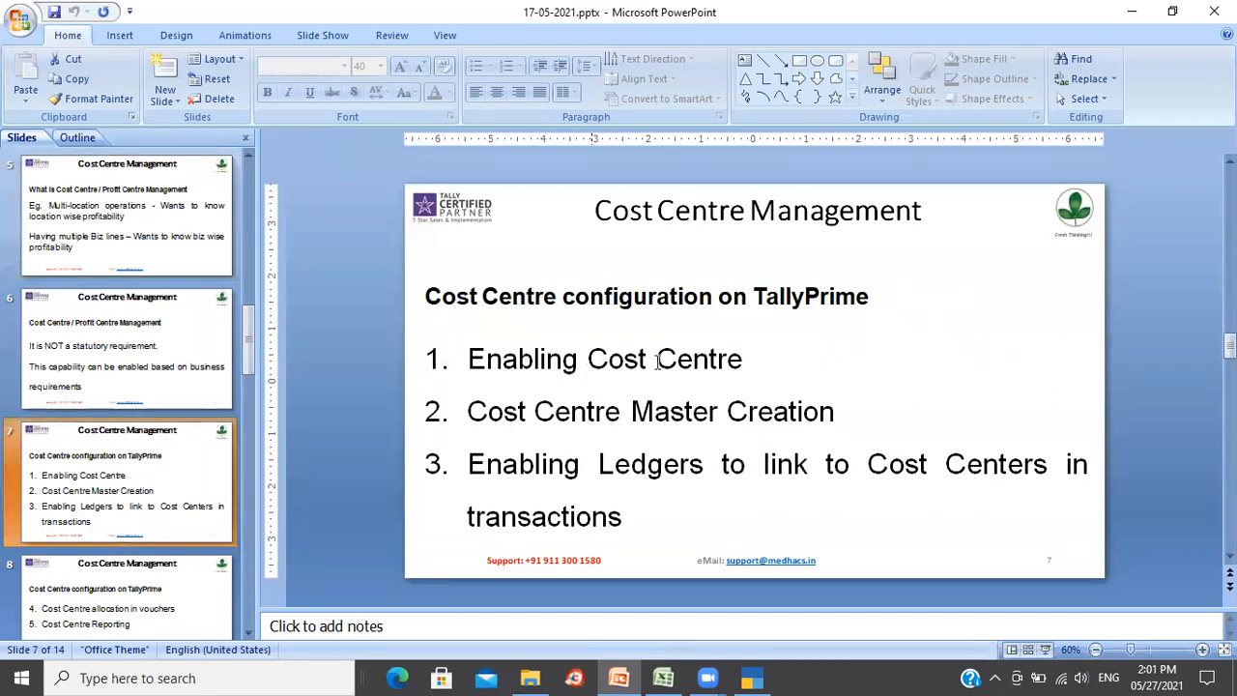
left_click(1046, 650)
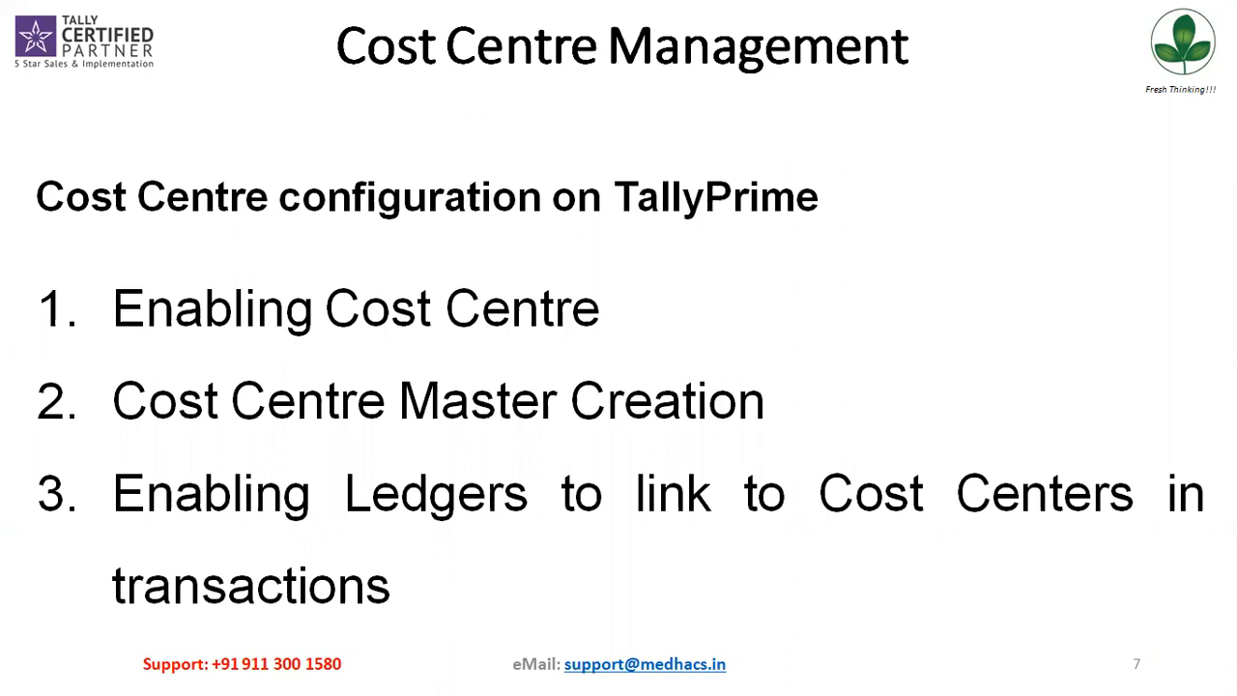
- Switch back to TallyPrime, leave the cost centre list and open the Electricity Expenses ledger for alteration
key("alt+Tab")
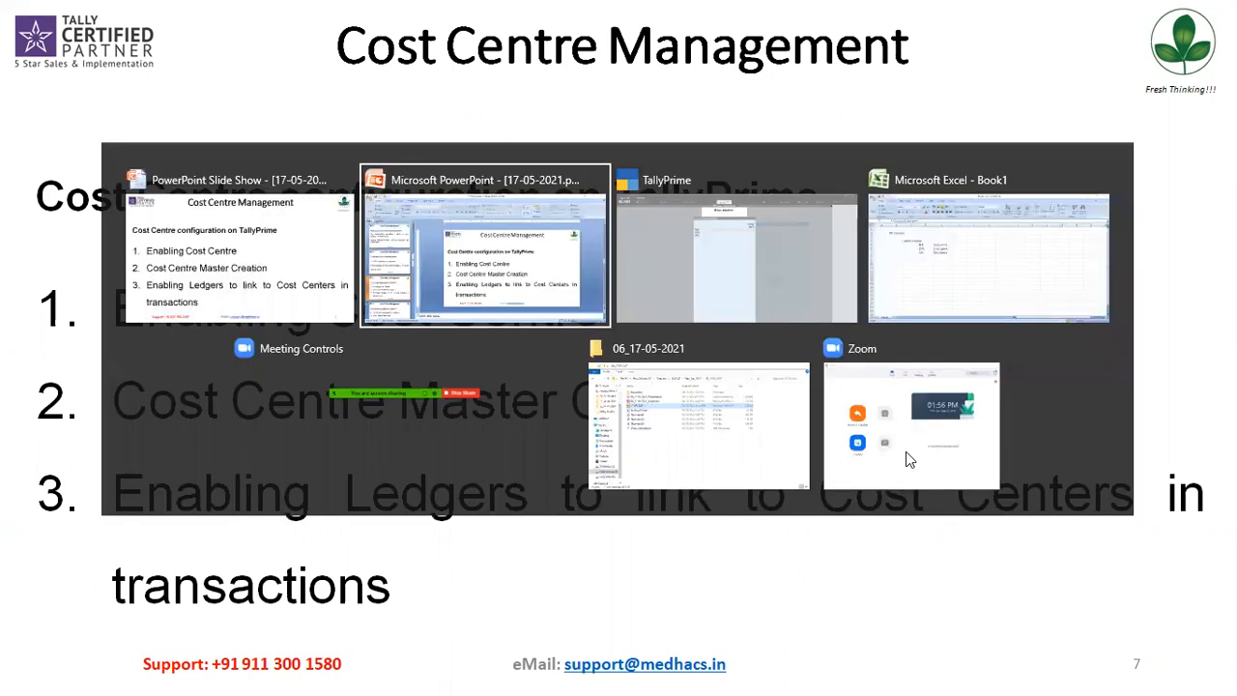
key("Tab")
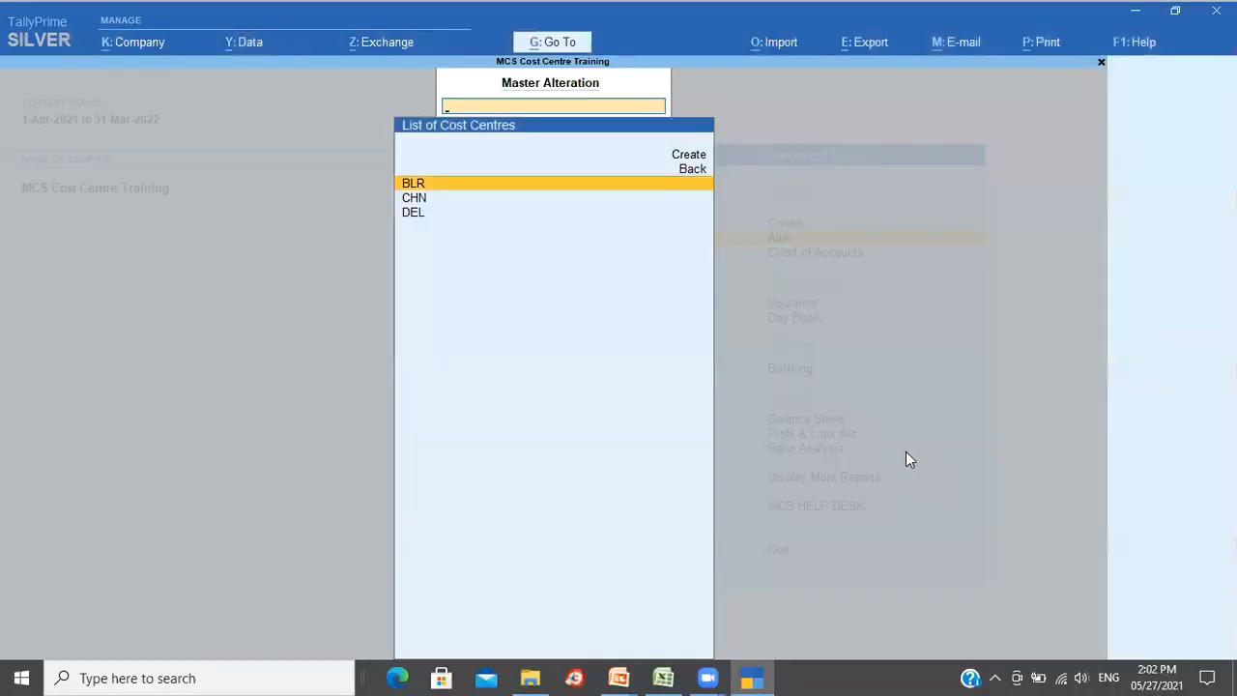
key("Escape")
key("Escape")
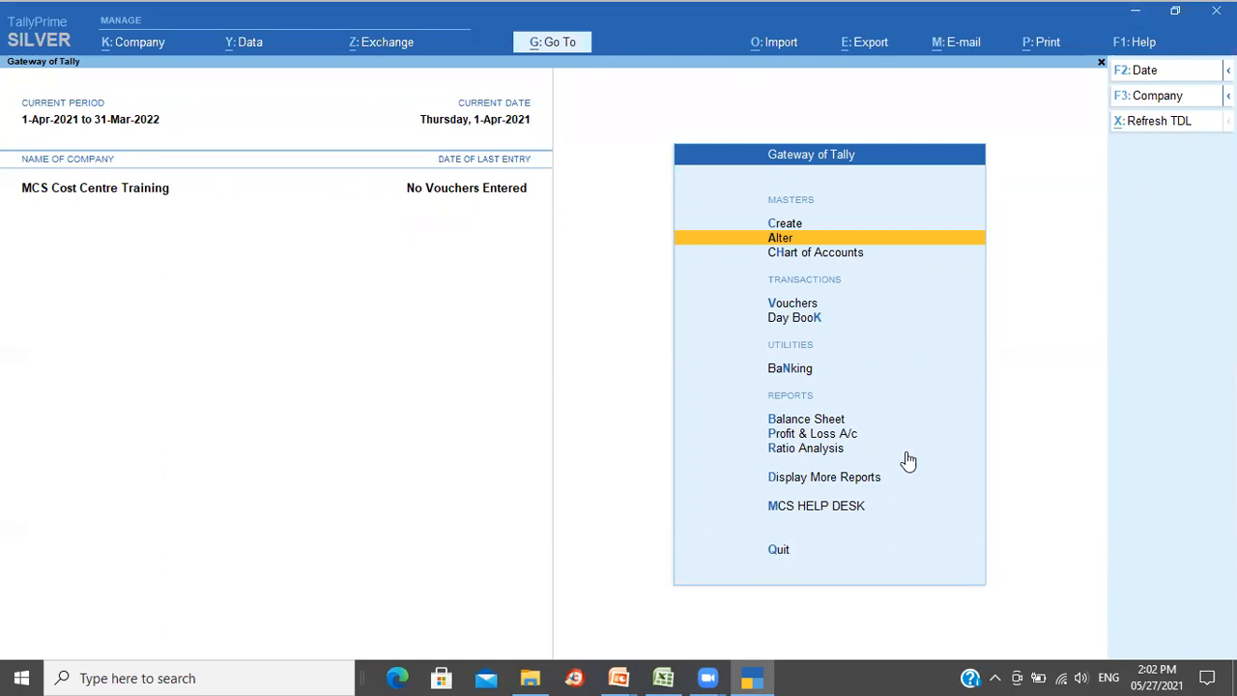
key("Return")
key("Down")
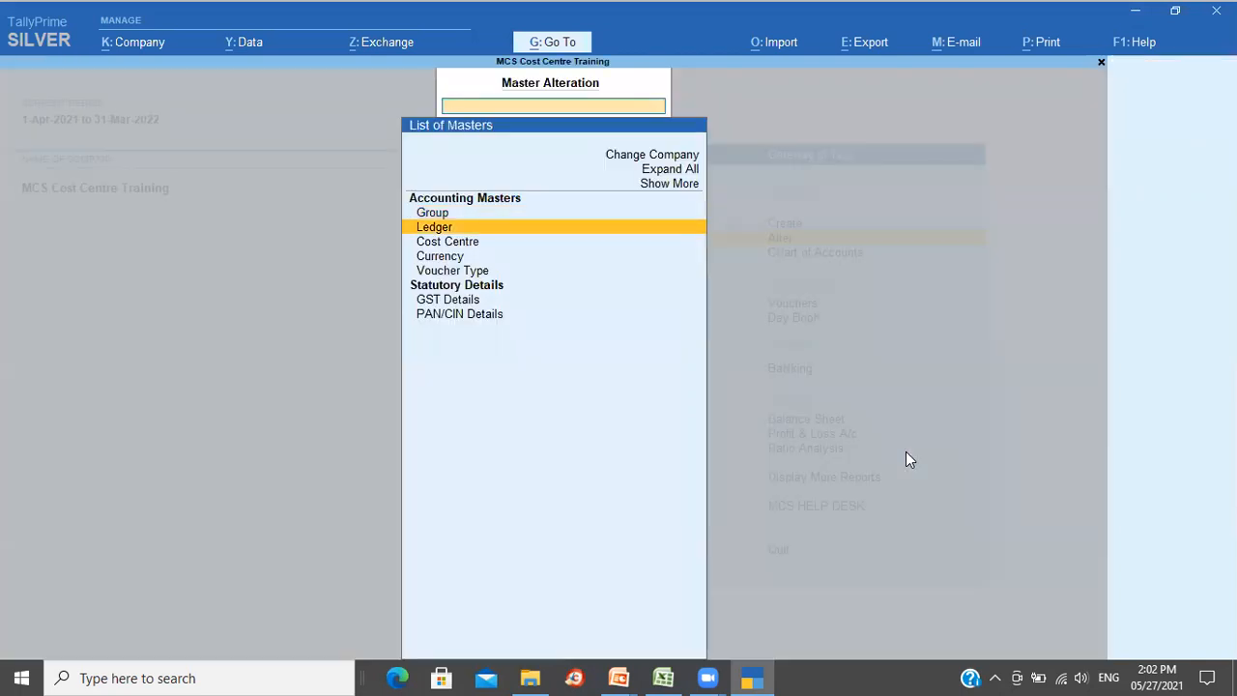
key("Return")
key("Down")
key("Down")
key("Down")
key("Down")
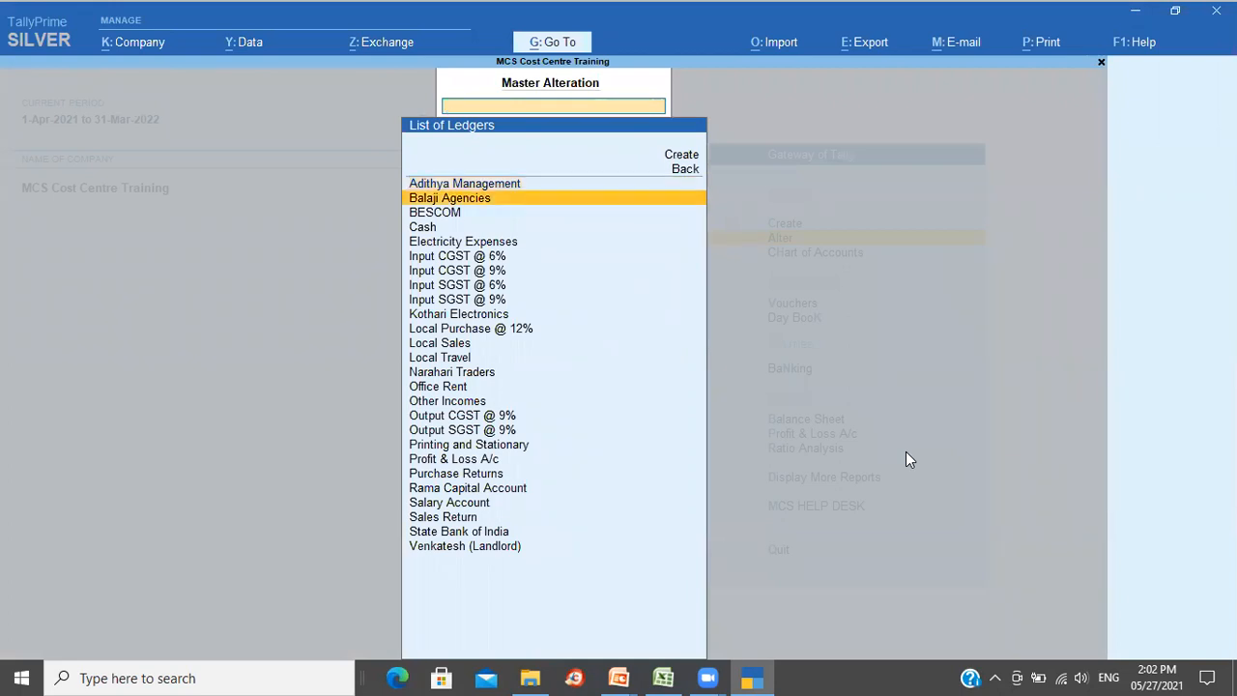
key("Return")
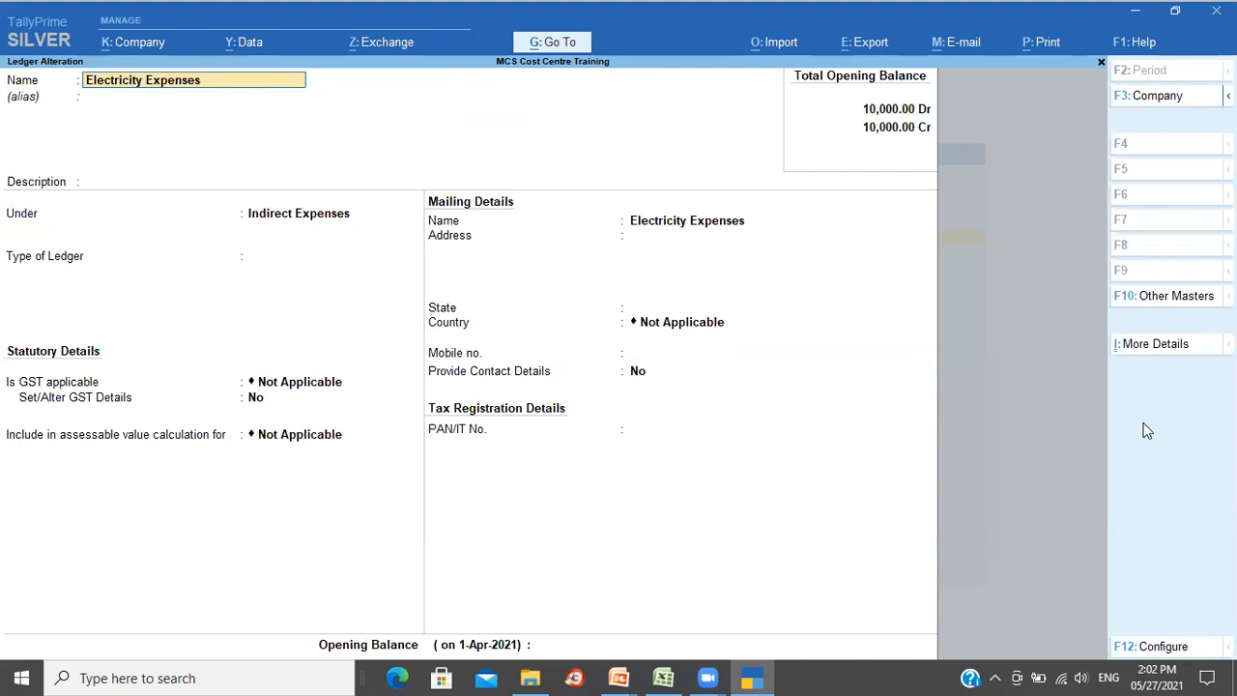
- Check the cost centre applicability entry in the additional details of the Electricity Expenses ledger
left_click(1173, 353)
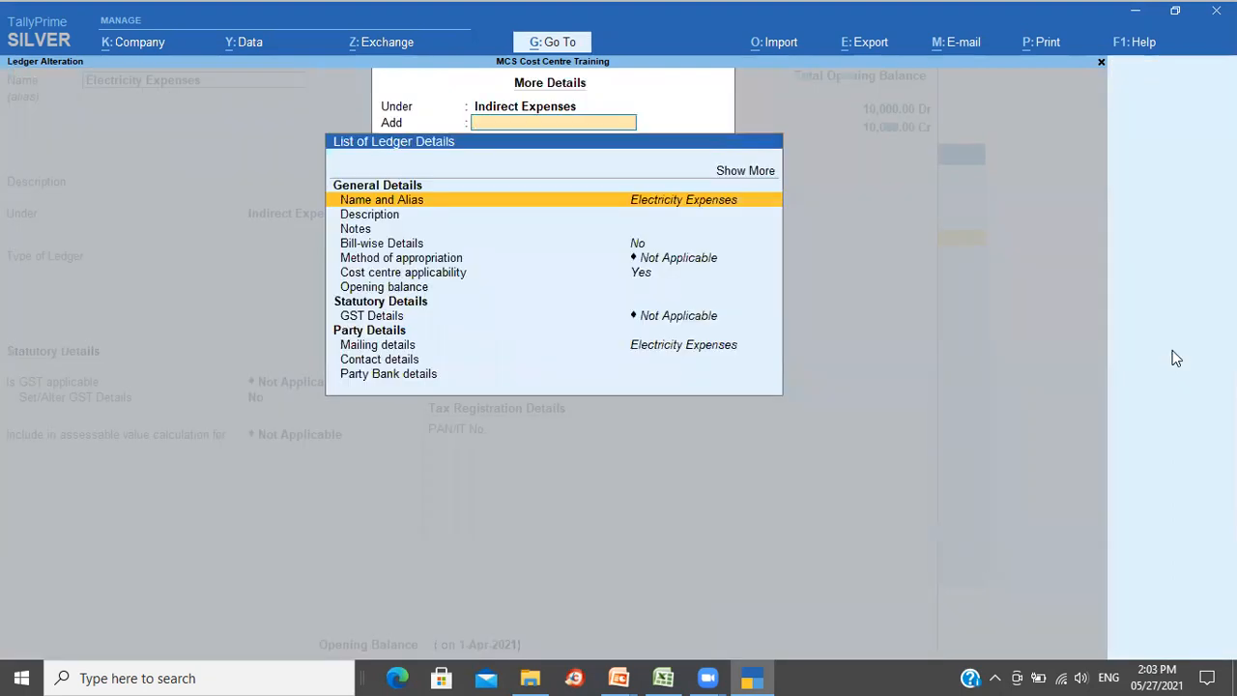
key("Down")
key("Down")
key("Down")
key("Down")
key("Down")
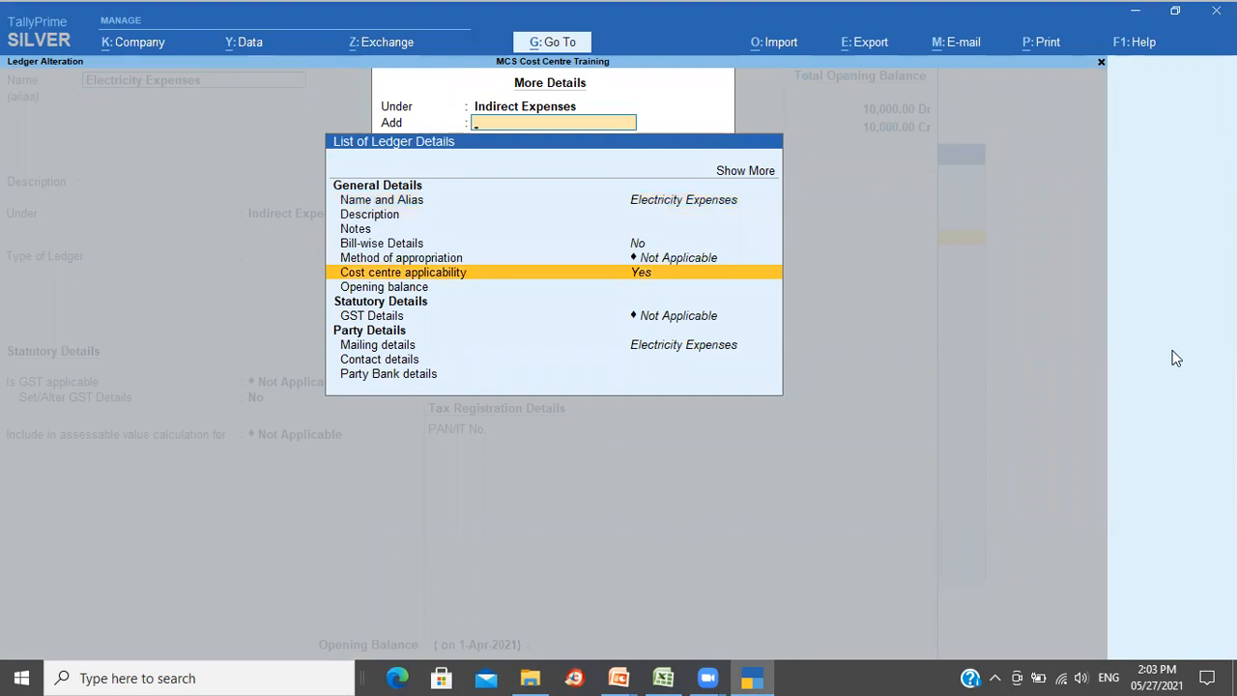
key("Escape")
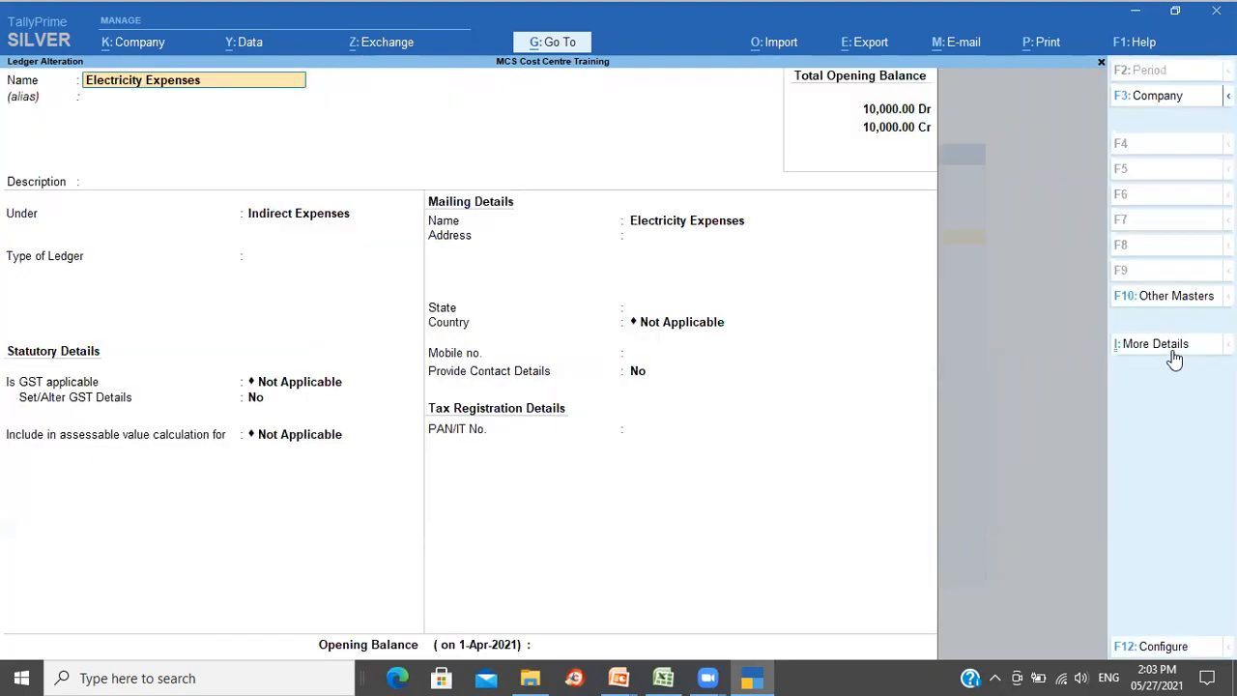
- Set "Apply Cost Centres for Ledgers" to Yes in the ledger configuration, then quit the Electricity Expenses ledger
left_click(1150, 646)
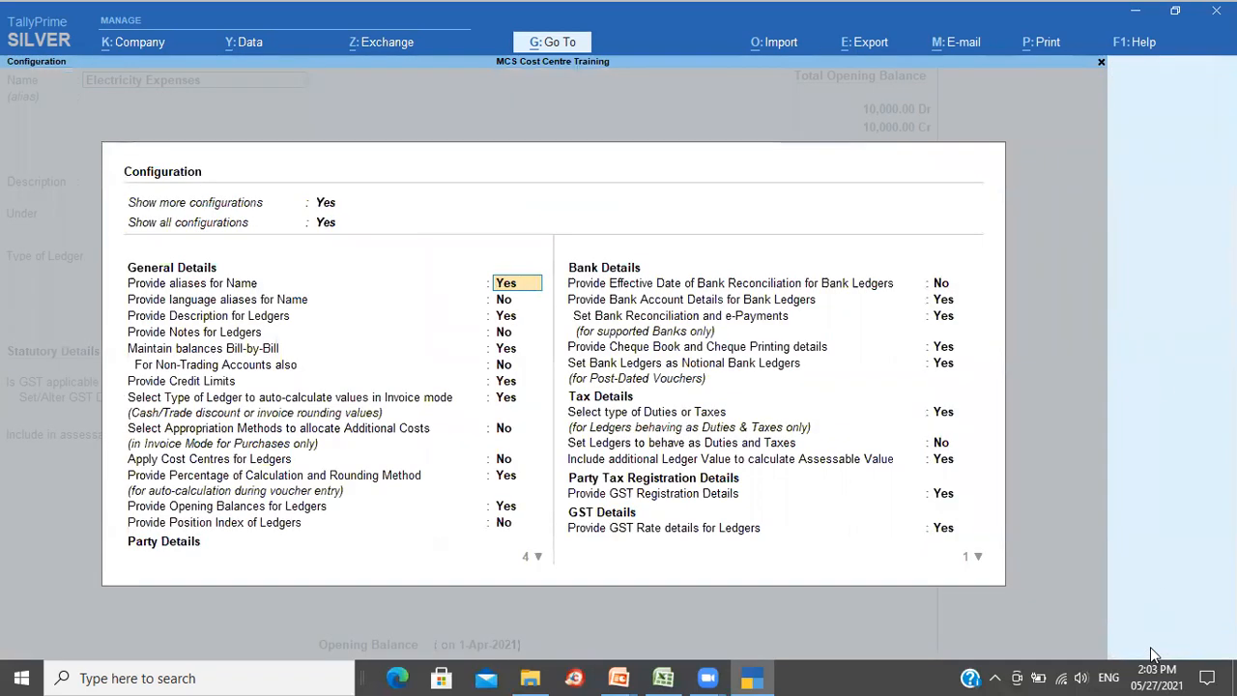
left_click(504, 461)
type("y")
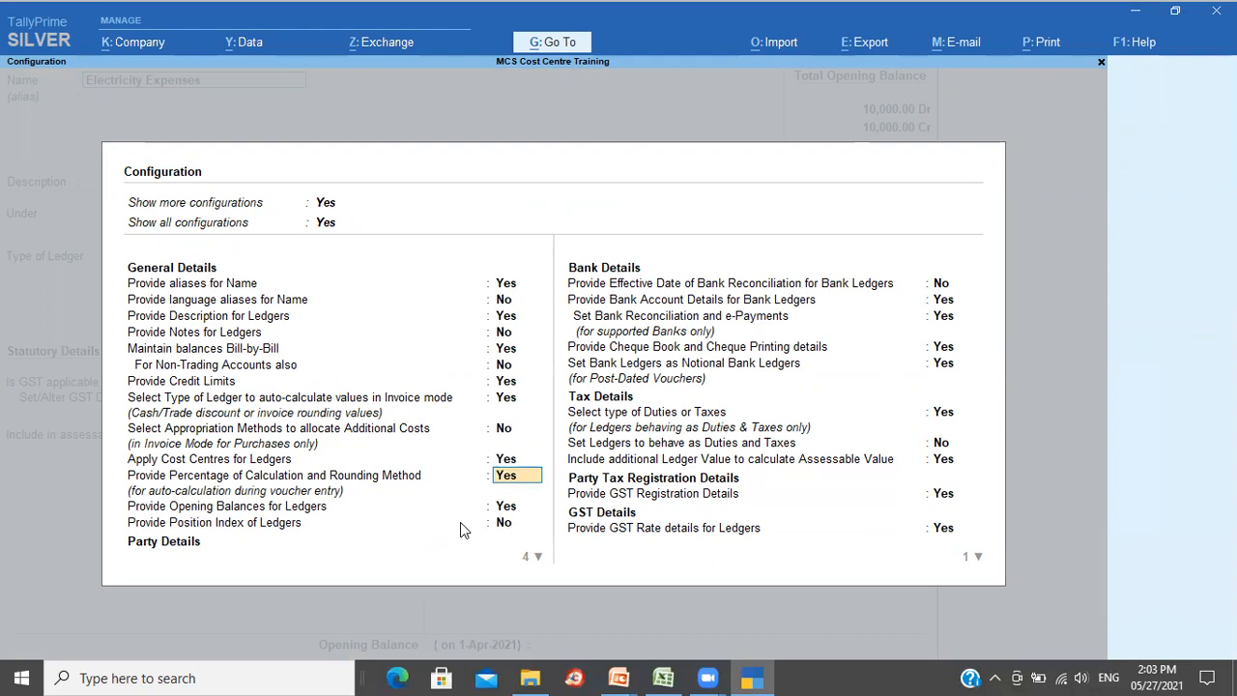
key("ctrl+a")
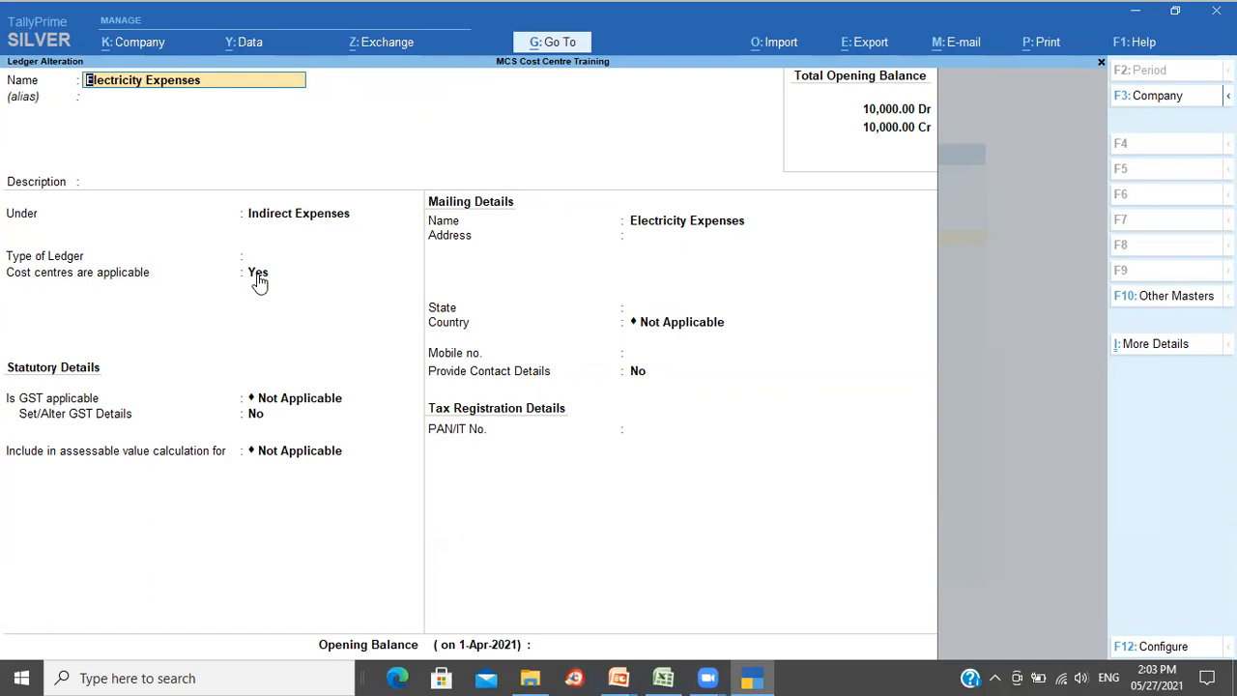
key("Escape")
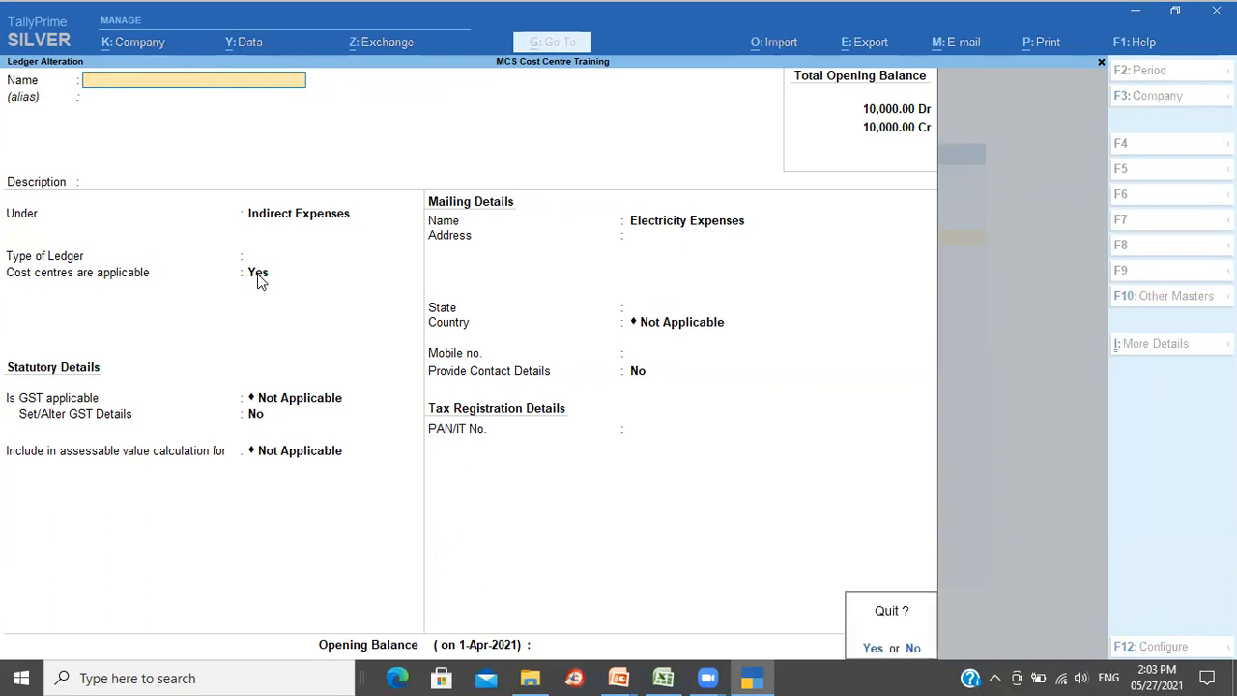
key("y")
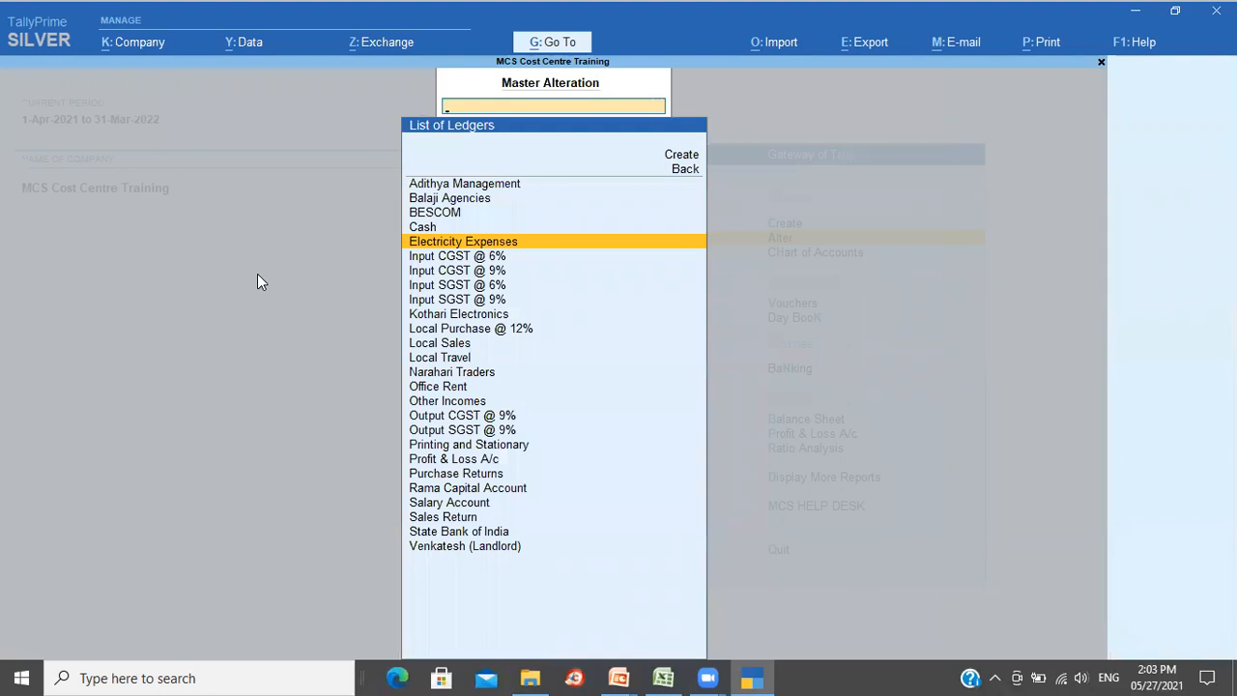
- Open the Local Purchase @ 12% ledger, check whether cost centres are applicable, and close it
key("Down")
key("Down")
key("Down")
key("Down")
key("Down")
key("Down")
key("Down")
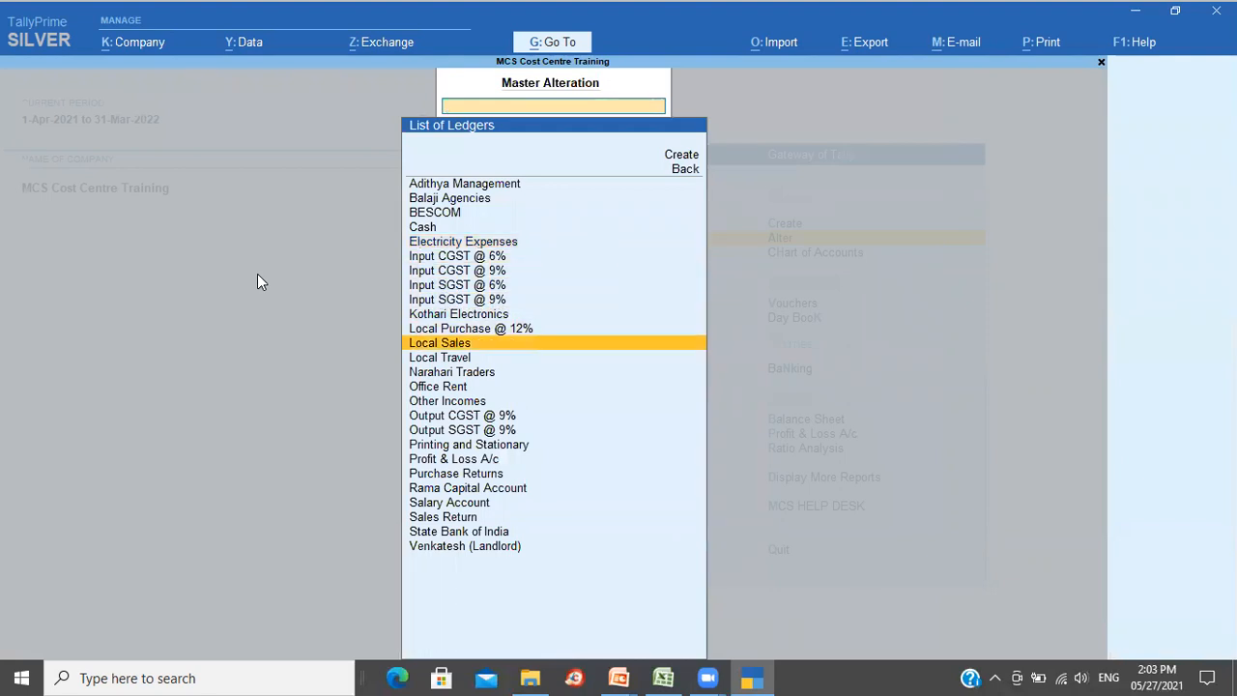
key("Up")
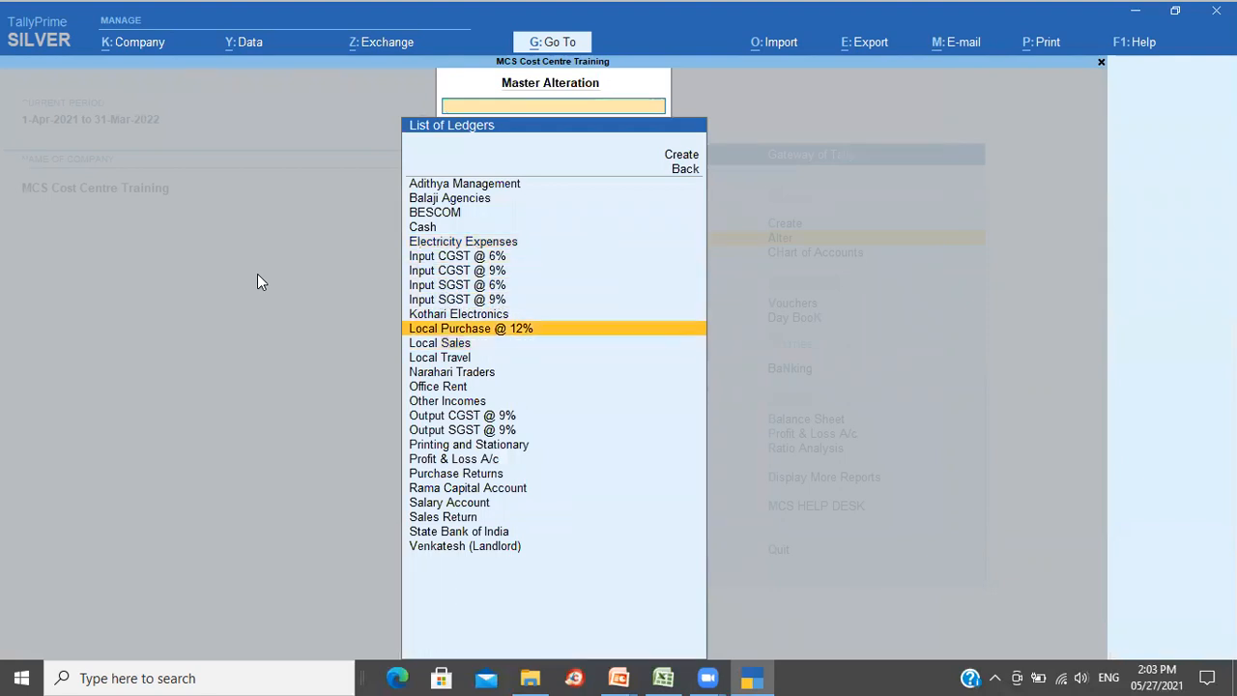
key("Return")
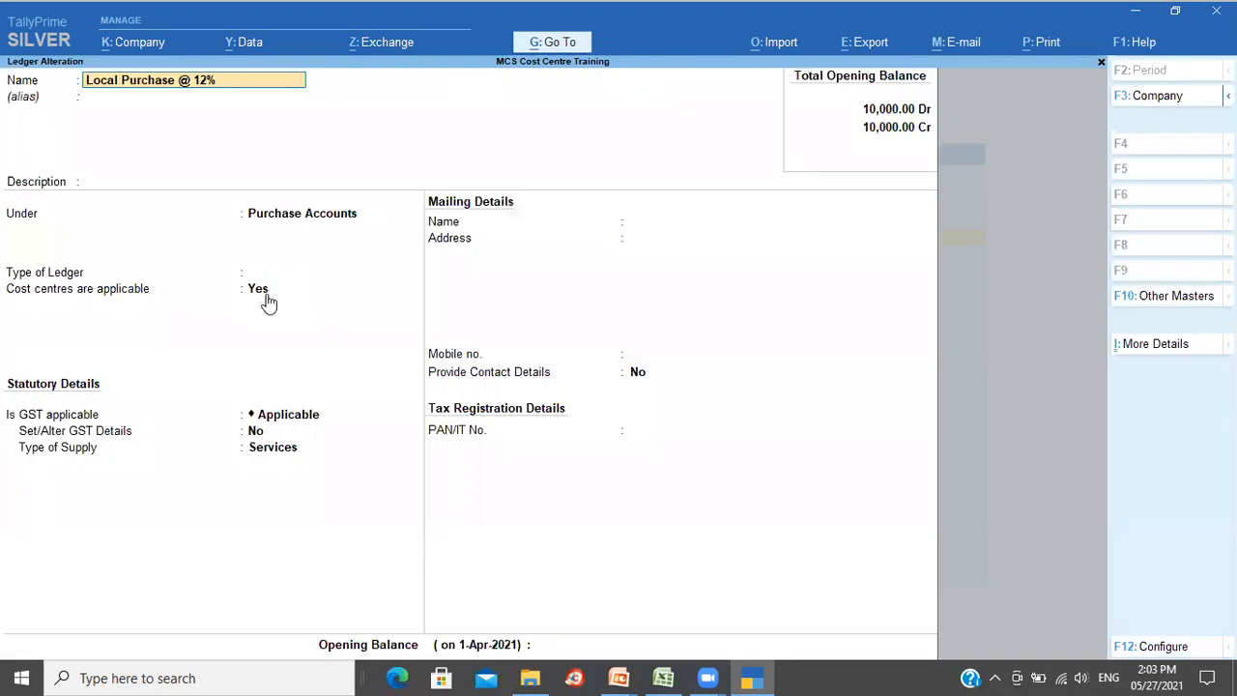
key("Escape")
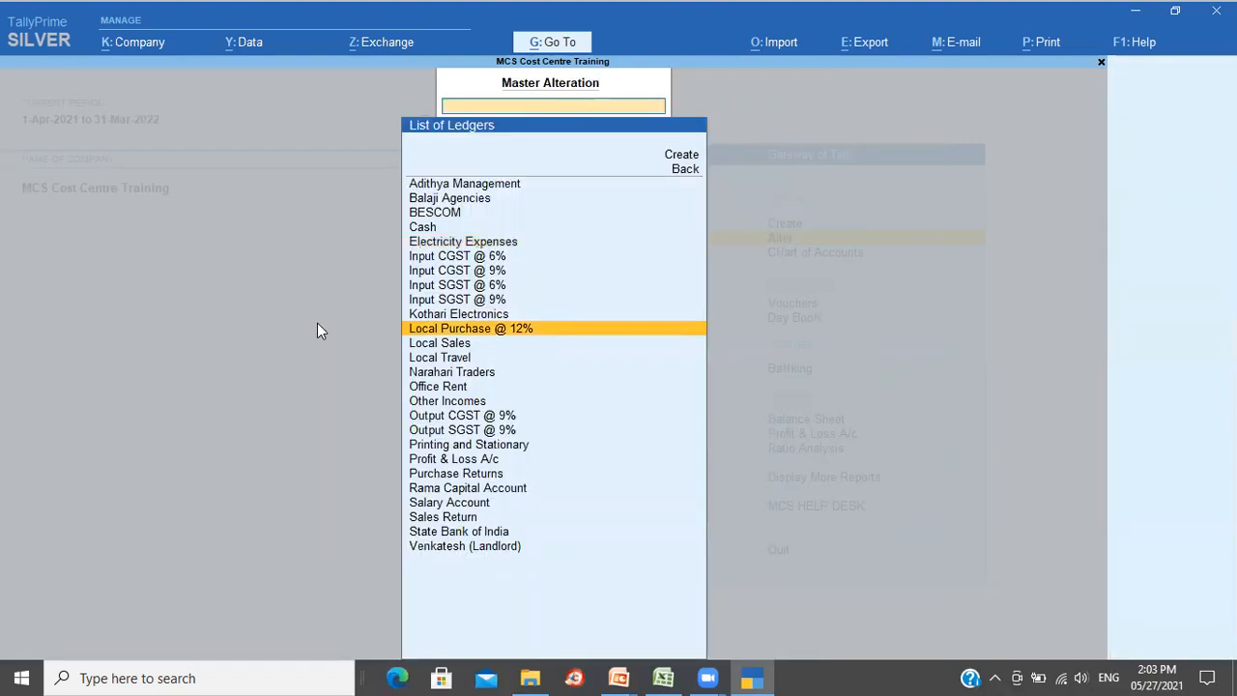
- Open the Local Sales ledger to check its cost centre setting and return to the ledger list
key("Down")
key("Return")
key("Escape")
key("y")
key("Down")
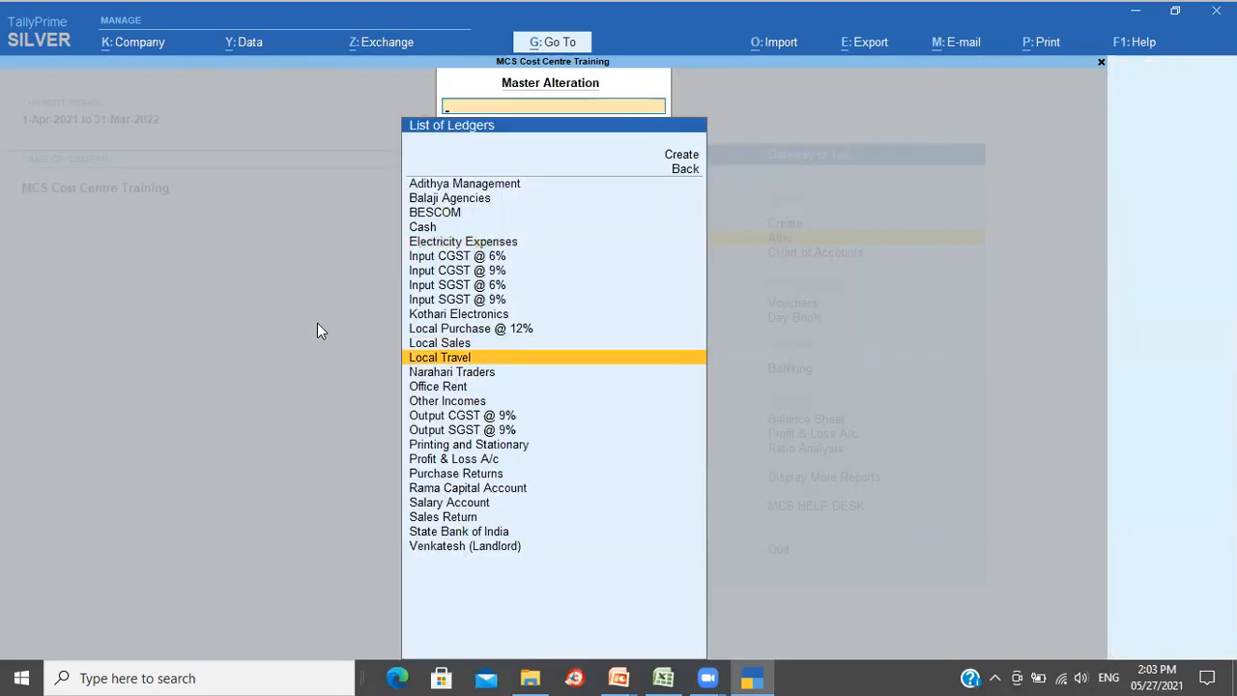
- Open the Local Travel ledger to check its cost centre setting, and quit it without changes
key("Return")
key("Escape")
key("Escape")
key("y")
- Open the Office Rent ledger to check whether cost centres are applicable, and quit it
key("Down")
key("Down")
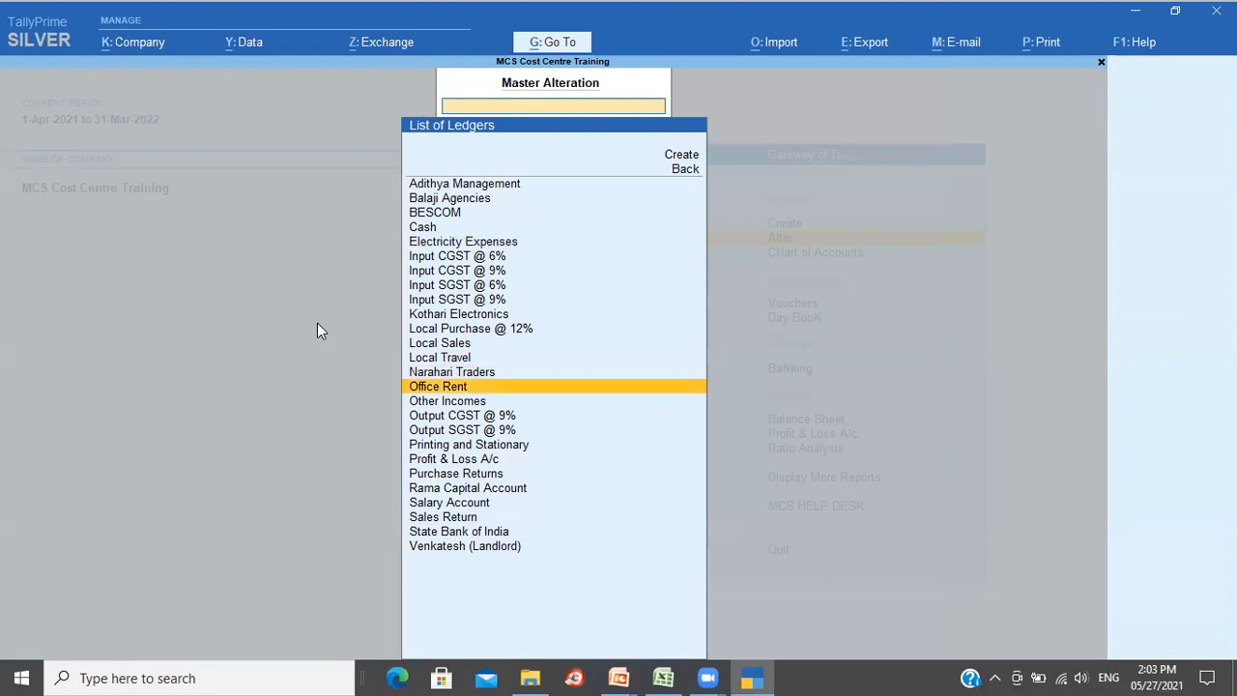
key("Return")
key("Escape")
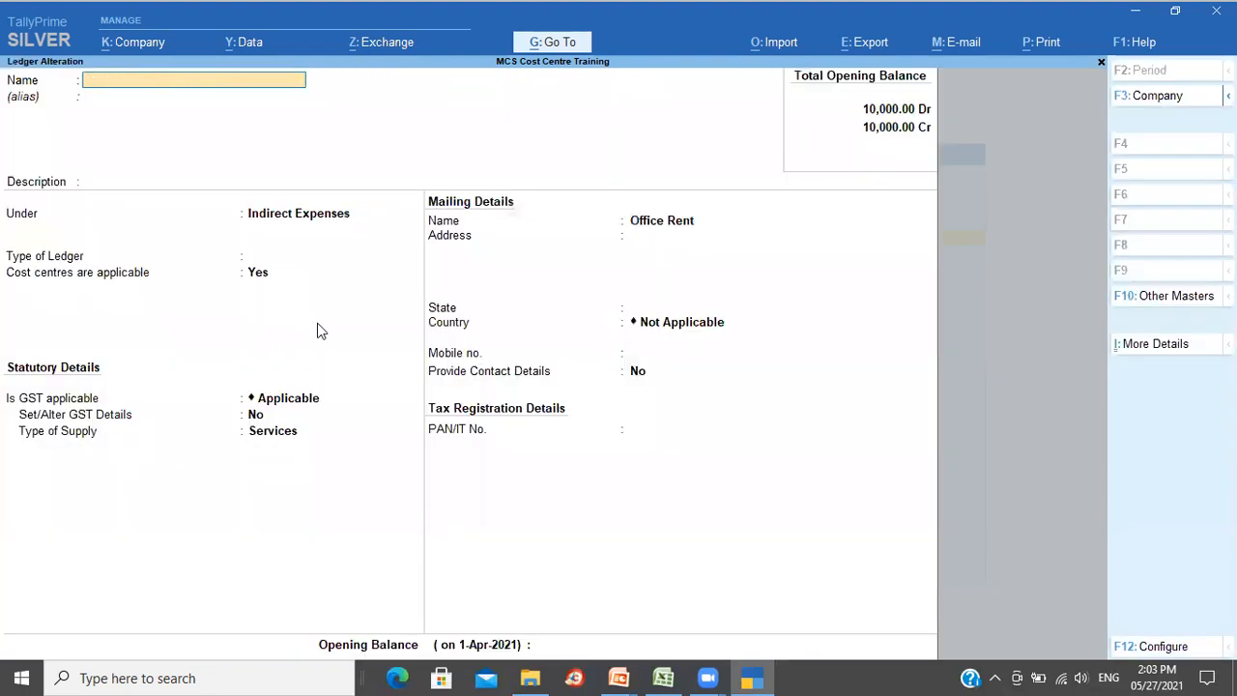
key("Escape")
key("y")
- Open the Other Incomes ledger to check its cost centre applicability, and return to the ledger list
key("Down")
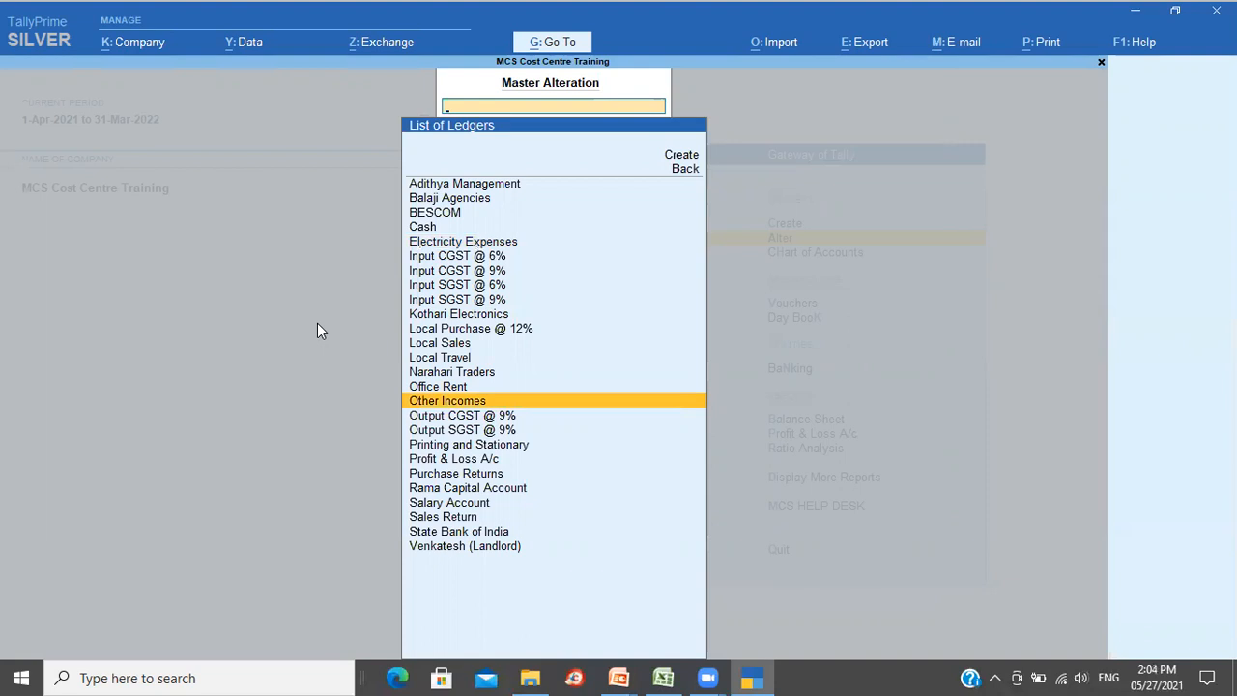
key("Return")
key("Escape")
key("Escape")
key("y")
- Check the cost centre applicability in the Purchase Returns ledger and go back to the Gateway of Tally
key("Down")
key("Down")
key("Down")
key("Down")
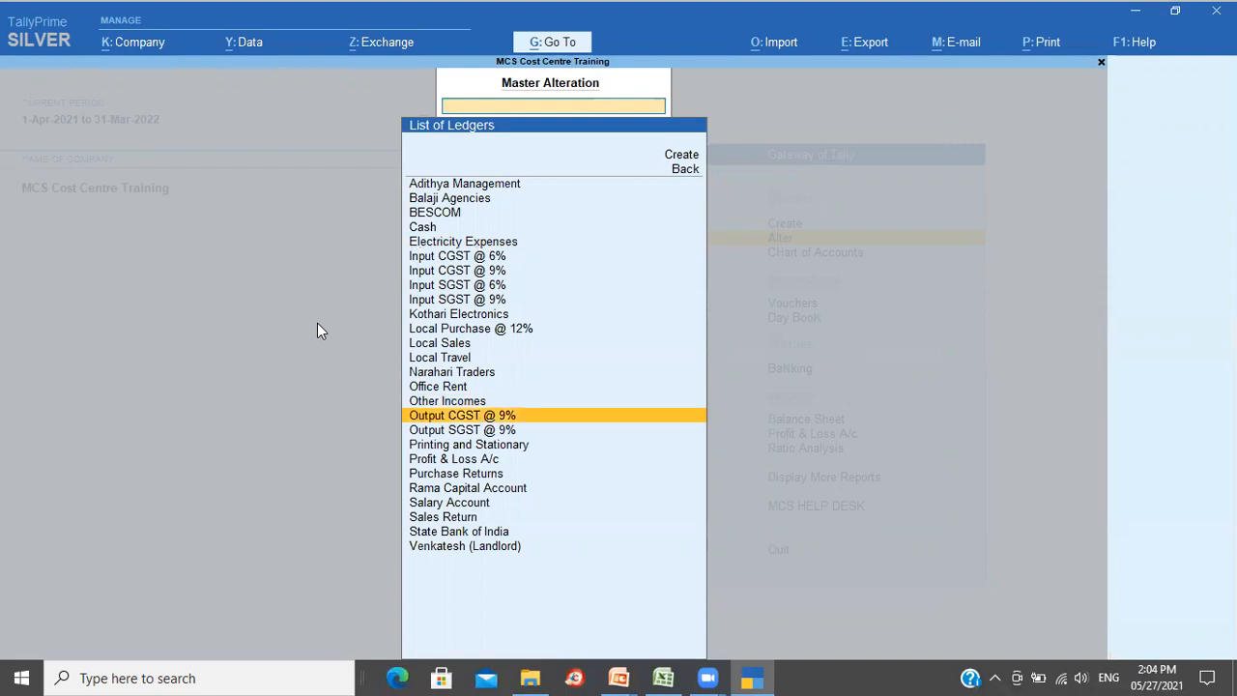
key("Down")
key("Return")
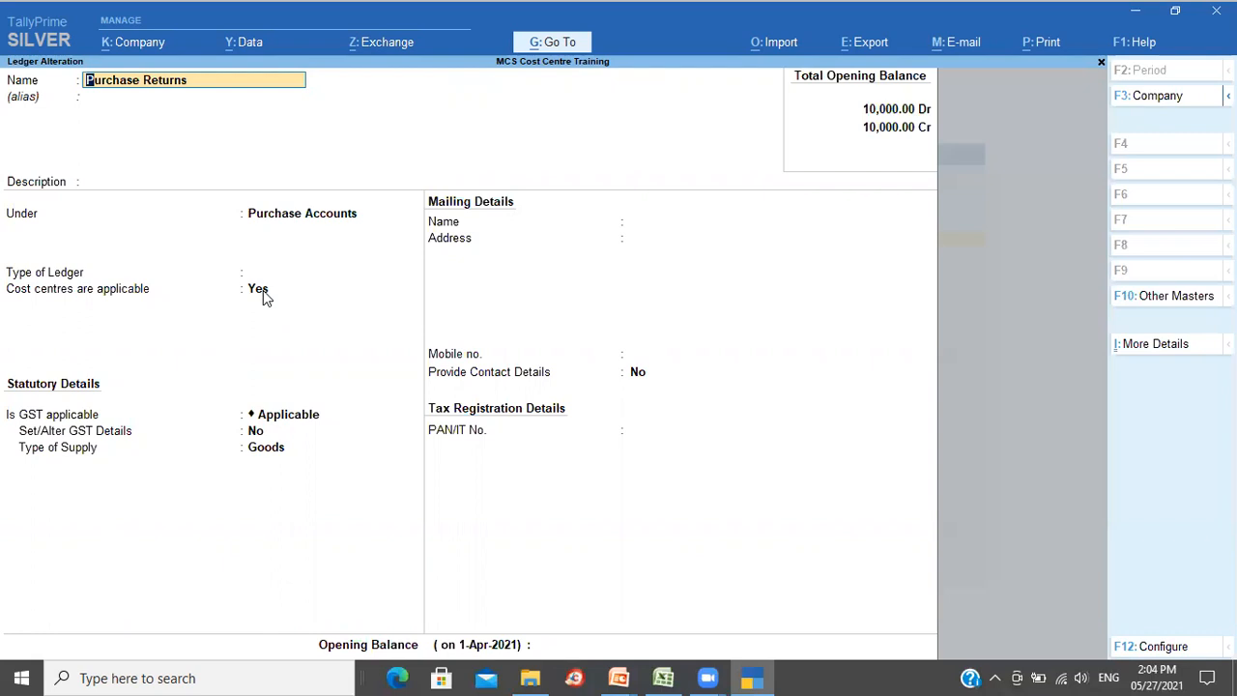
key("BackSpace")
key("Escape")
key("Escape")
key("Escape")
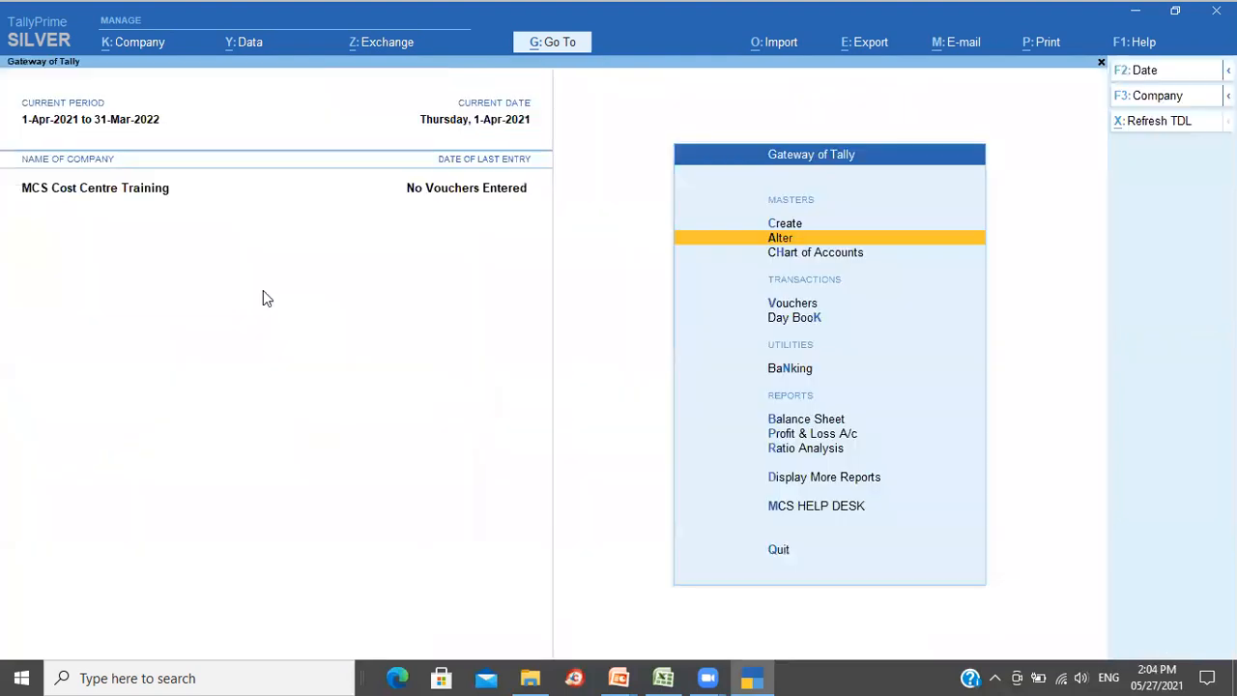
- Start a new ledger named "Office Manitenence Expenses" with no alias
key("Up")
key("Return")
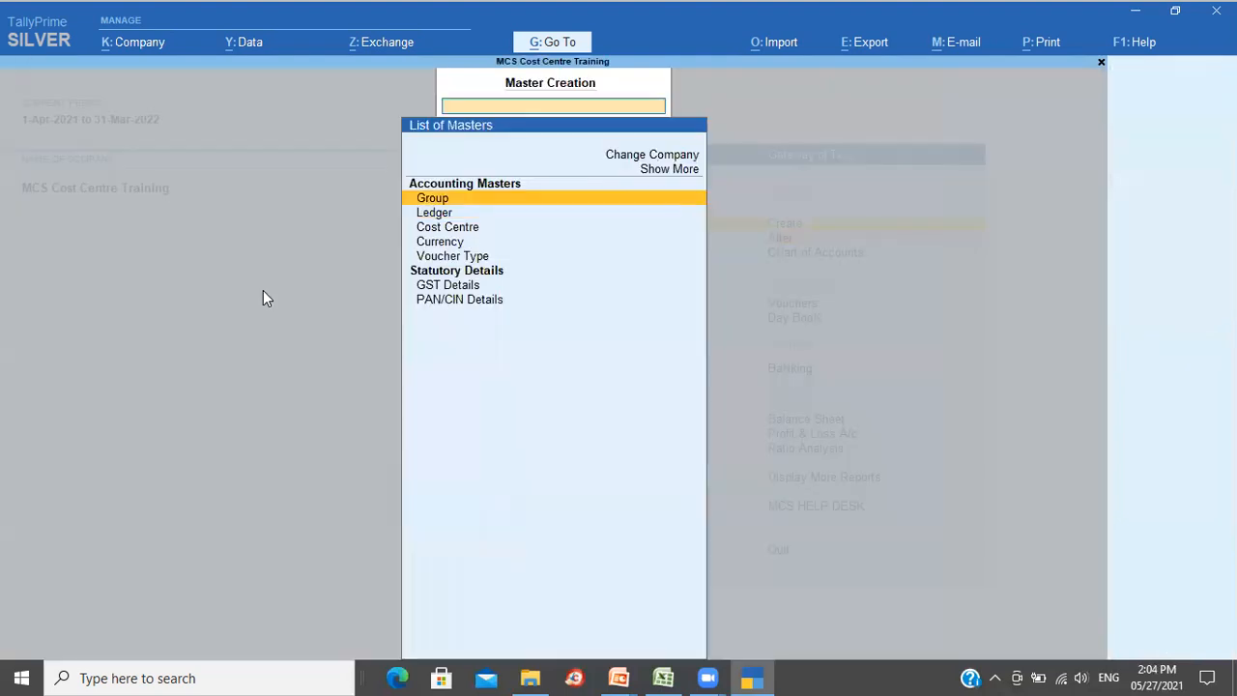
key("Down")
key("Return")
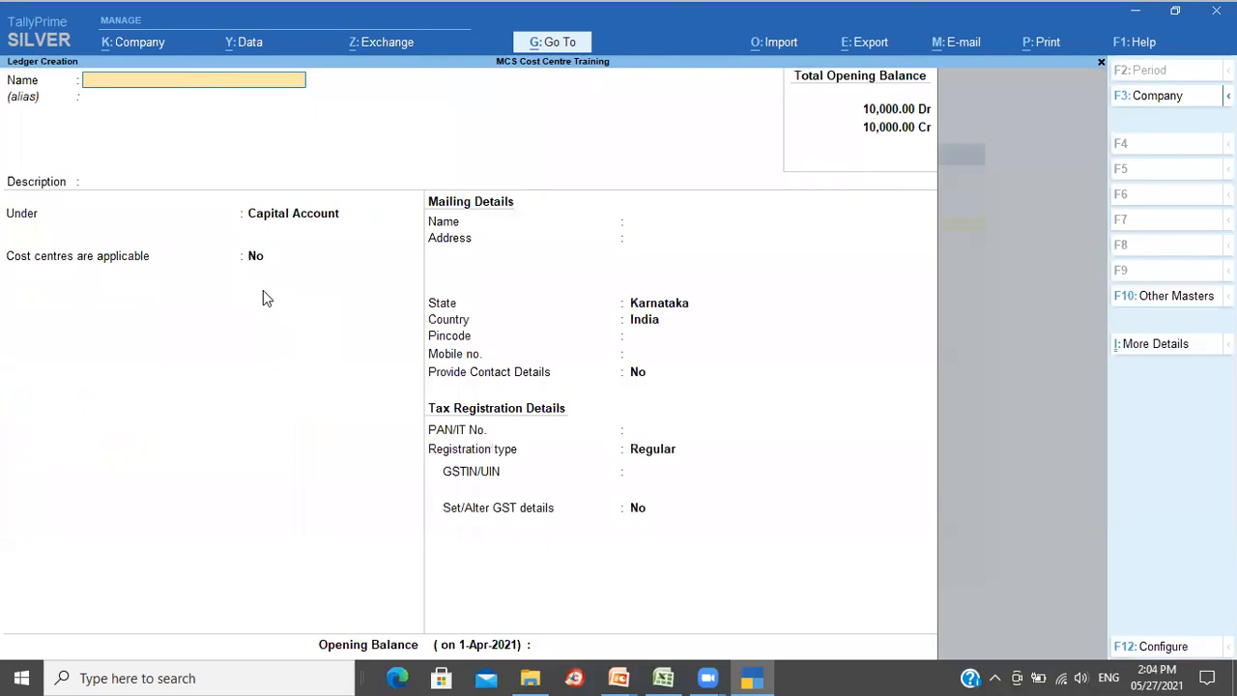
type("Office Manitenence Expenses")
key("Return")
key("Return")
key("Return")
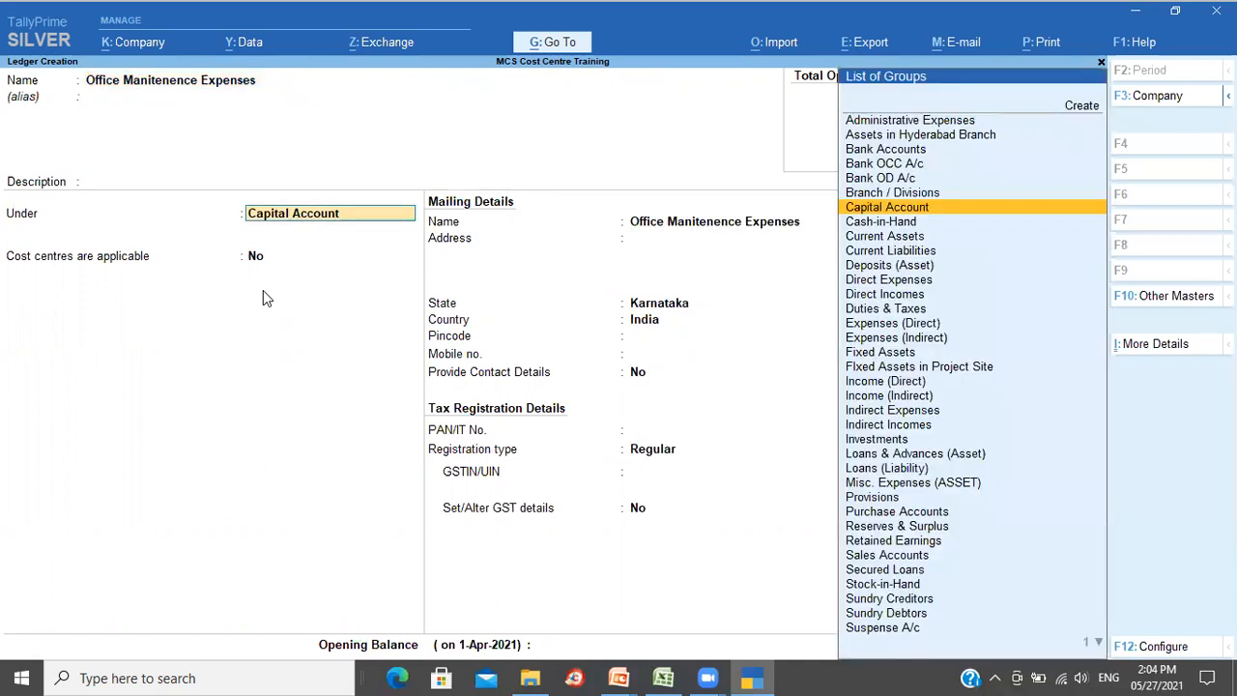
- Place the new ledger under the Indirect Expenses group
type("Su")
key("BackSpace")
key("BackSpace")
type("Ex")
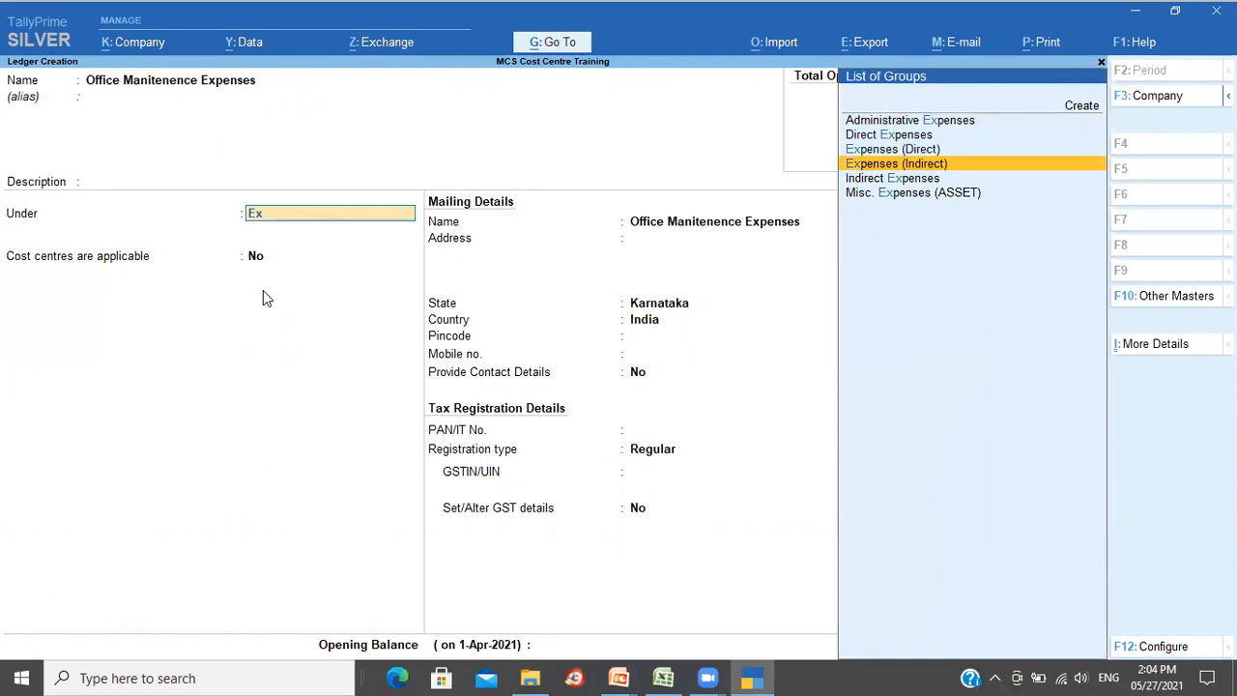
key("Return")
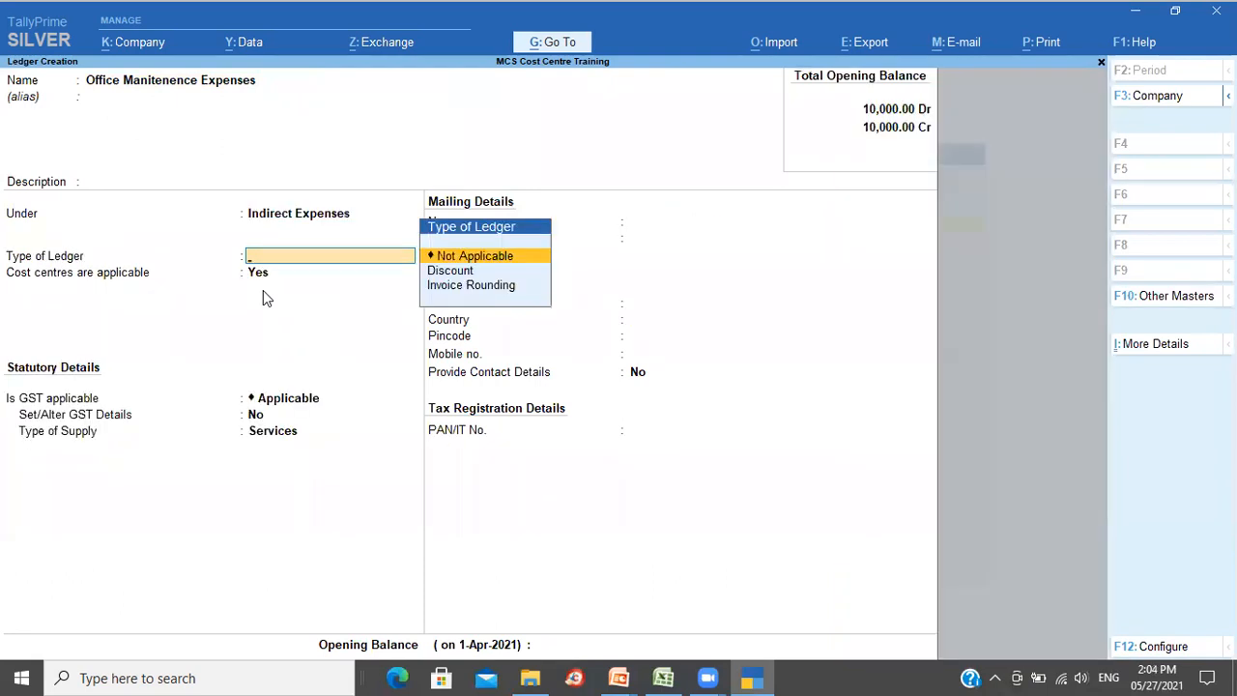
- Set the ledger type to Not Applicable, accept Yes for cost centres applicable, save the ledger and leave ledger creation
key("Return")
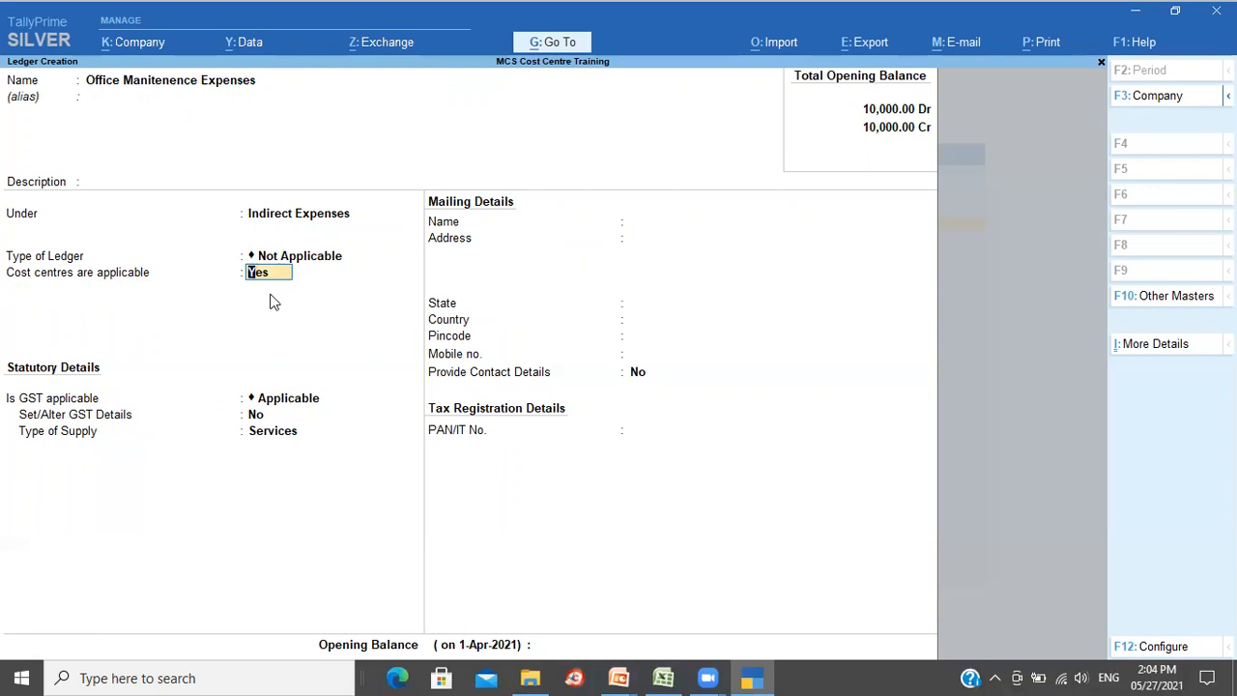
key("Return")
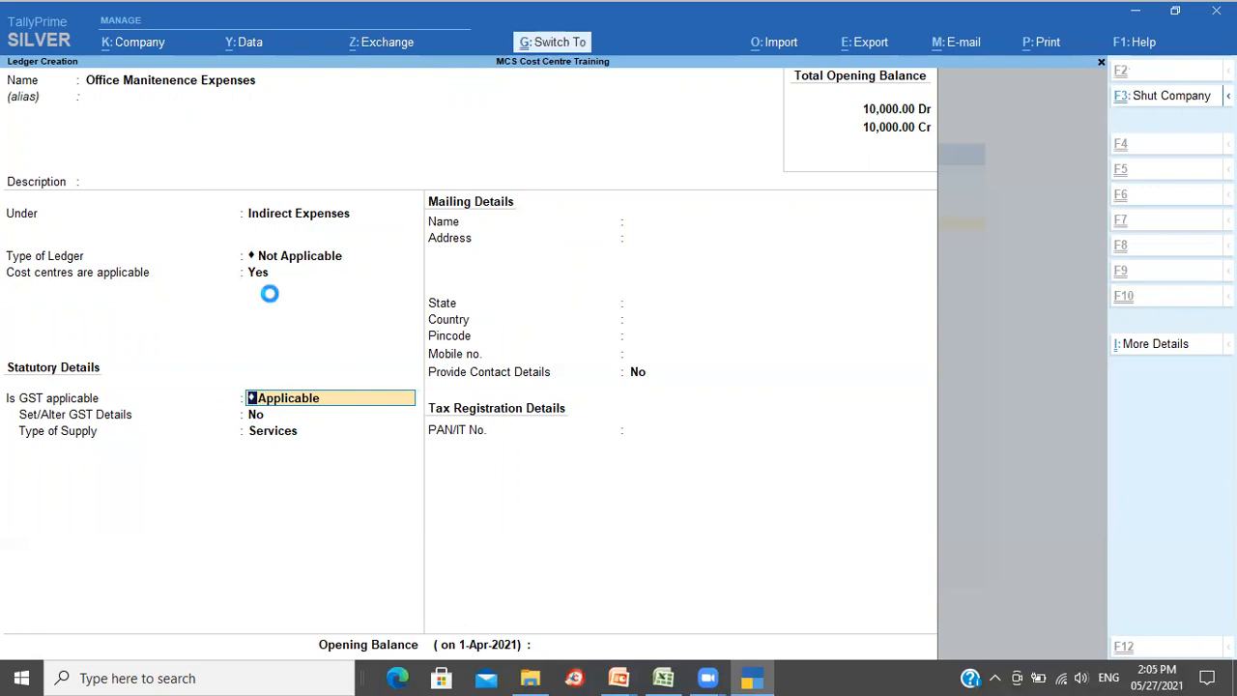
key("ctrl+a")
key("Escape")
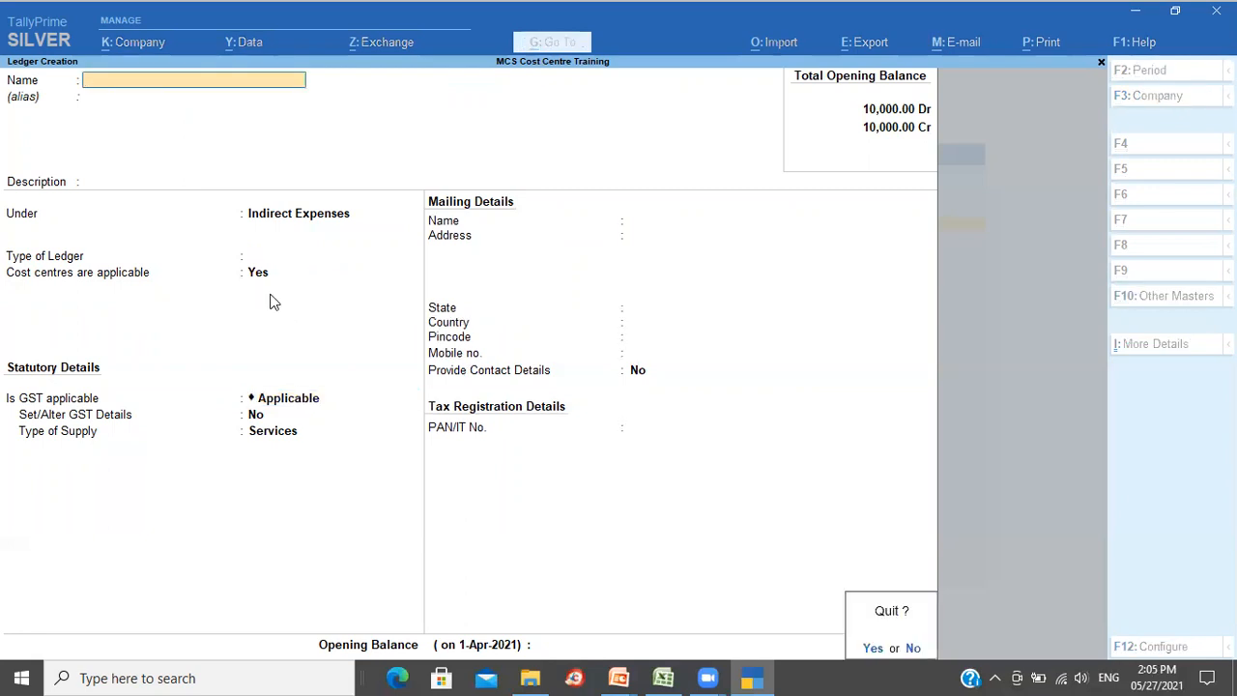
key("Return")
key("Escape")
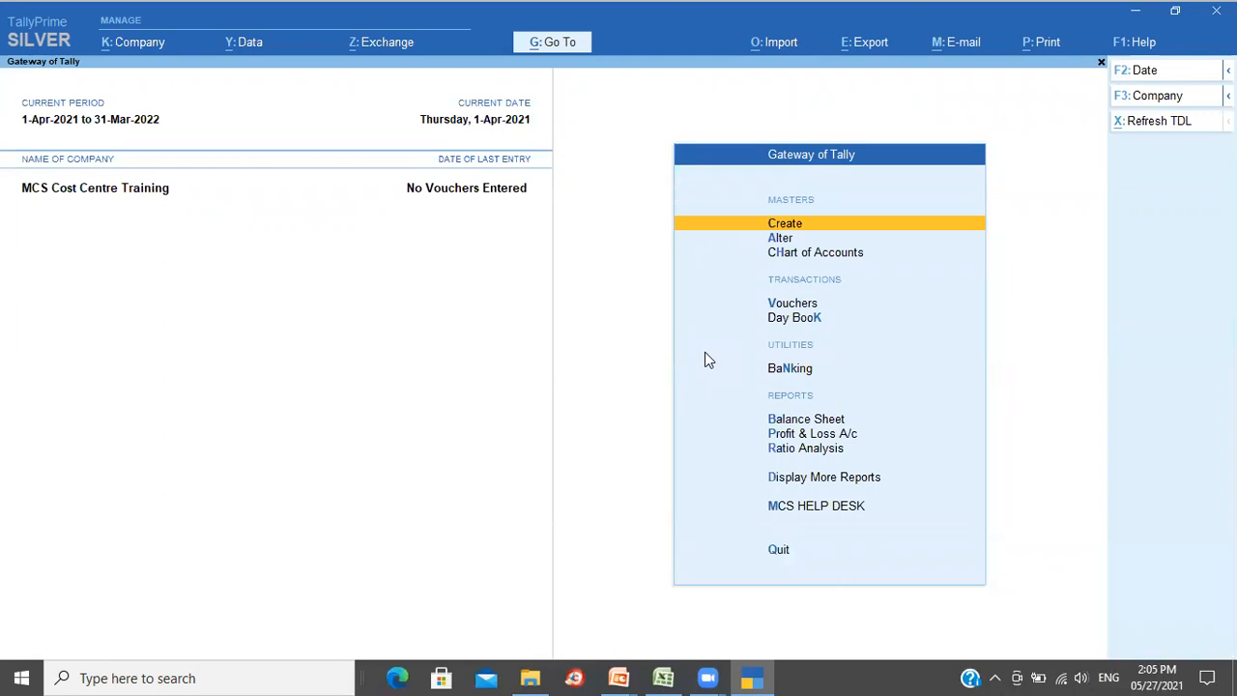
- Switch to the presentation, advance to the slide on cost centre allocation and reporting, and return to TallyPrime
key("alt+Tab")
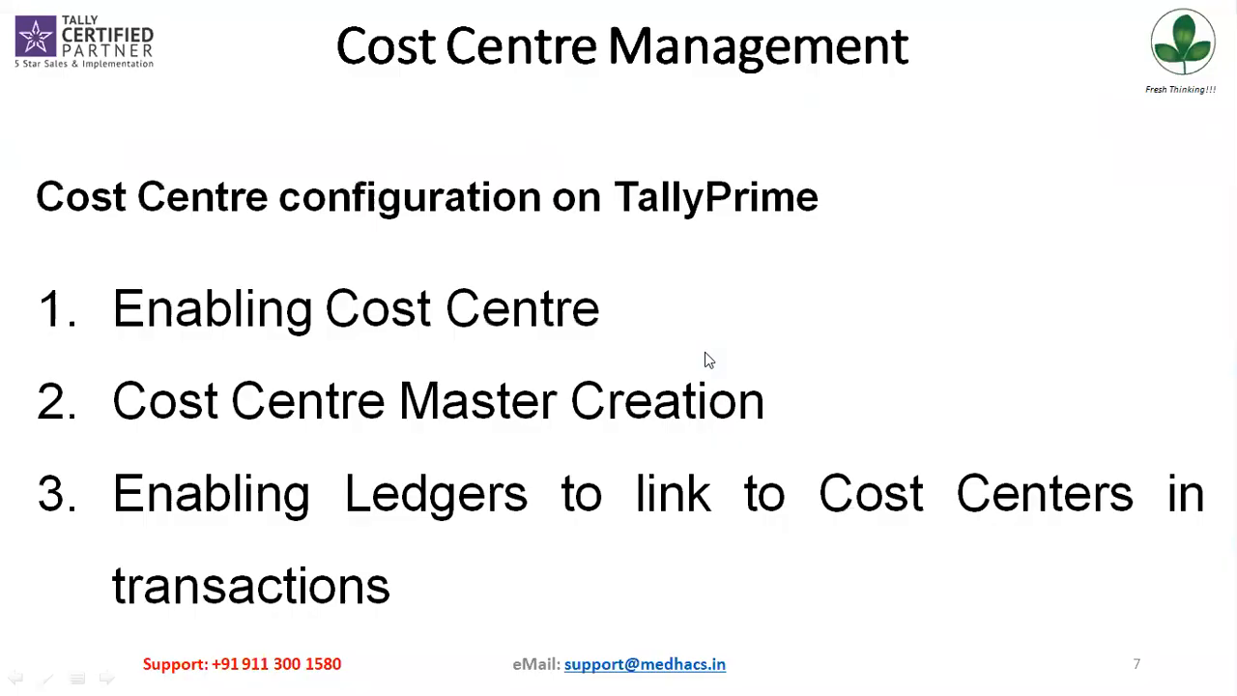
left_click(706, 359)
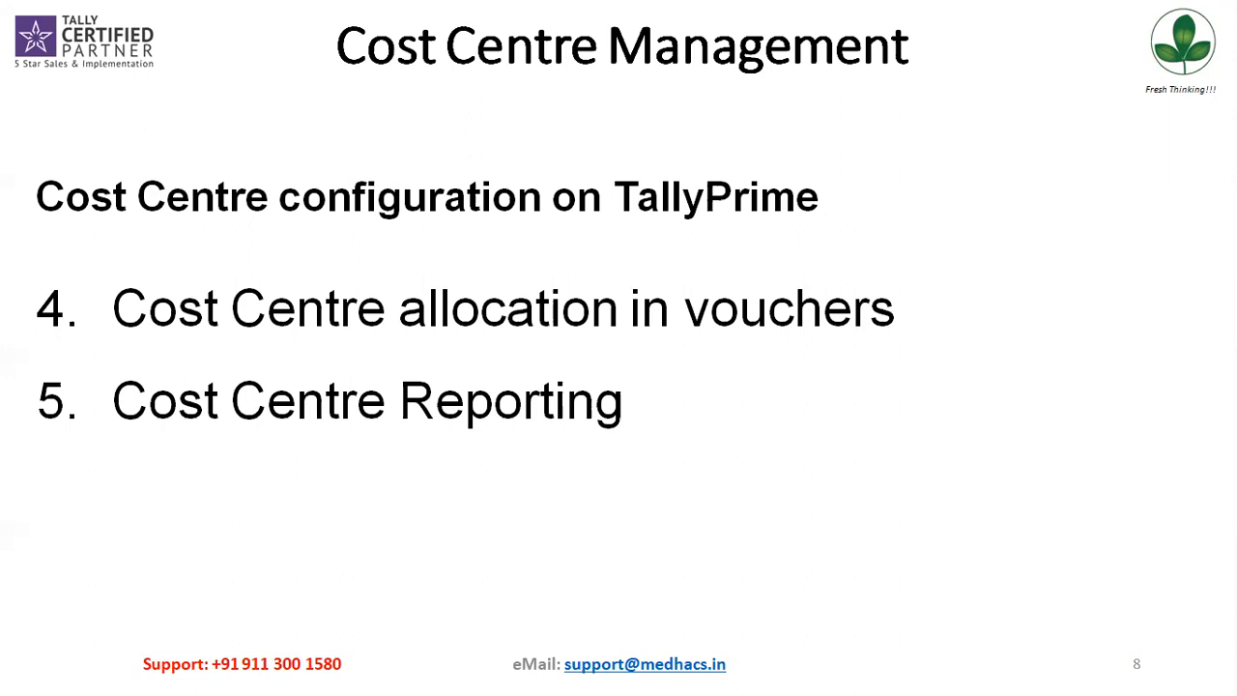
key("alt+Tab")
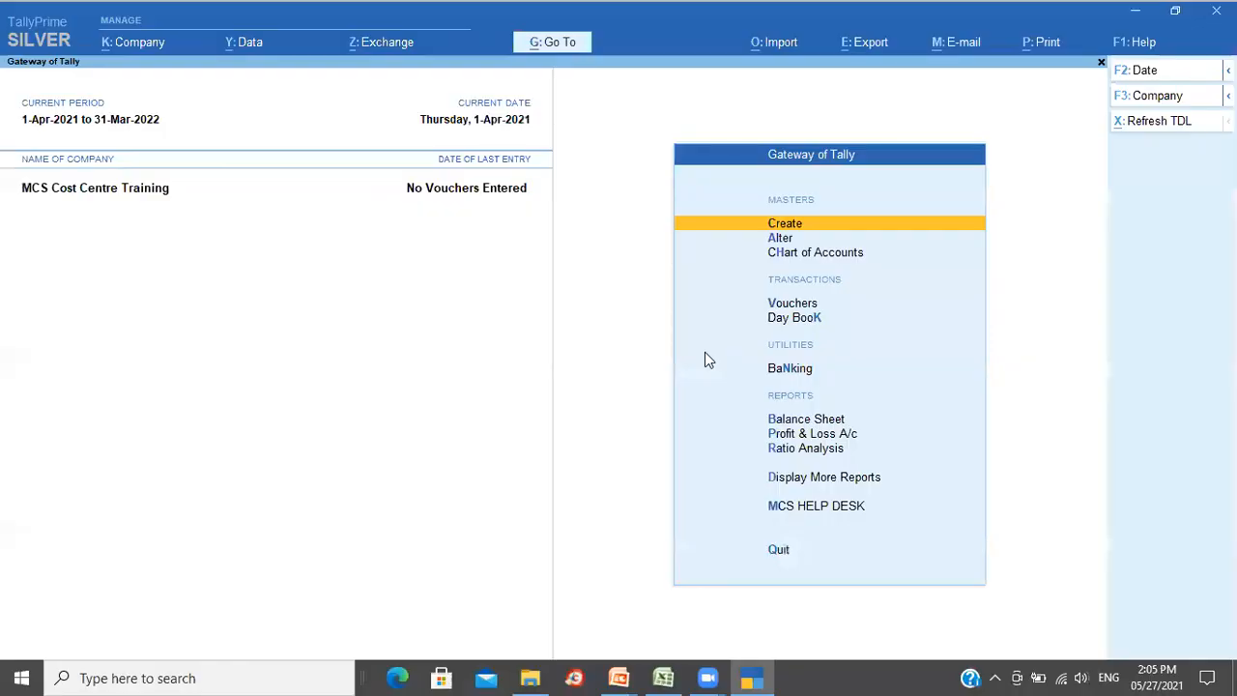
- Open a payment voucher and set "Show Cost Centre details" to No in the voucher configuration
key("v")
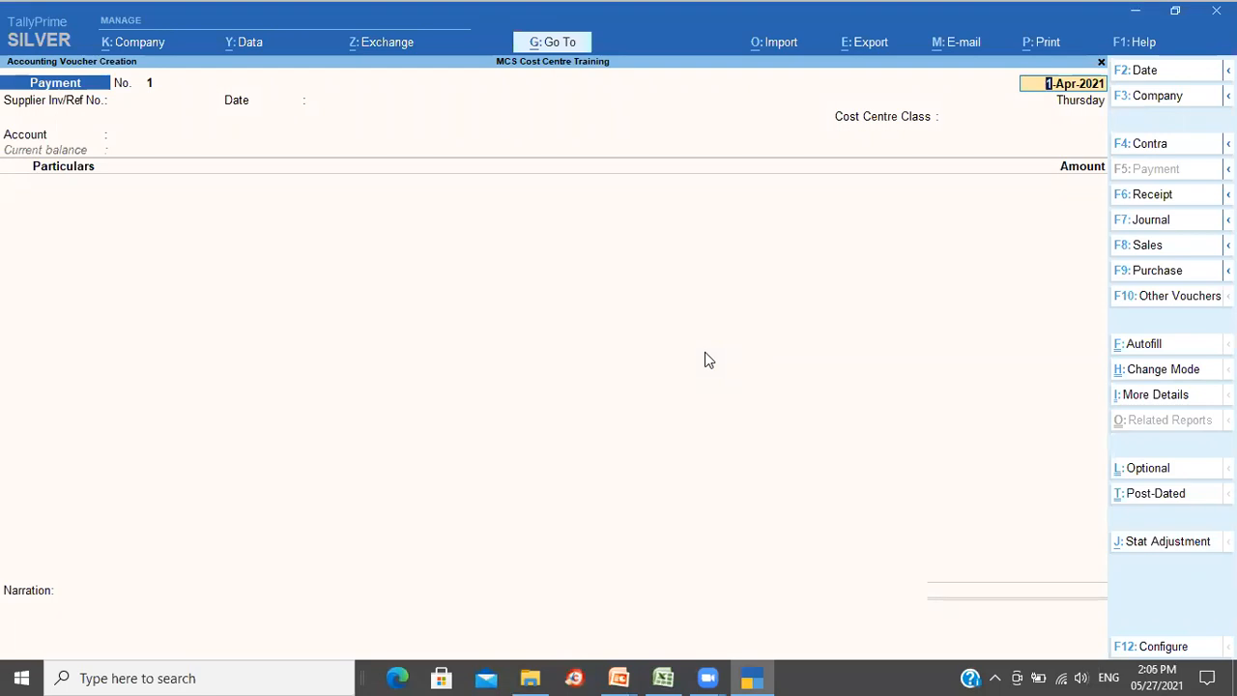
left_click(1163, 647)
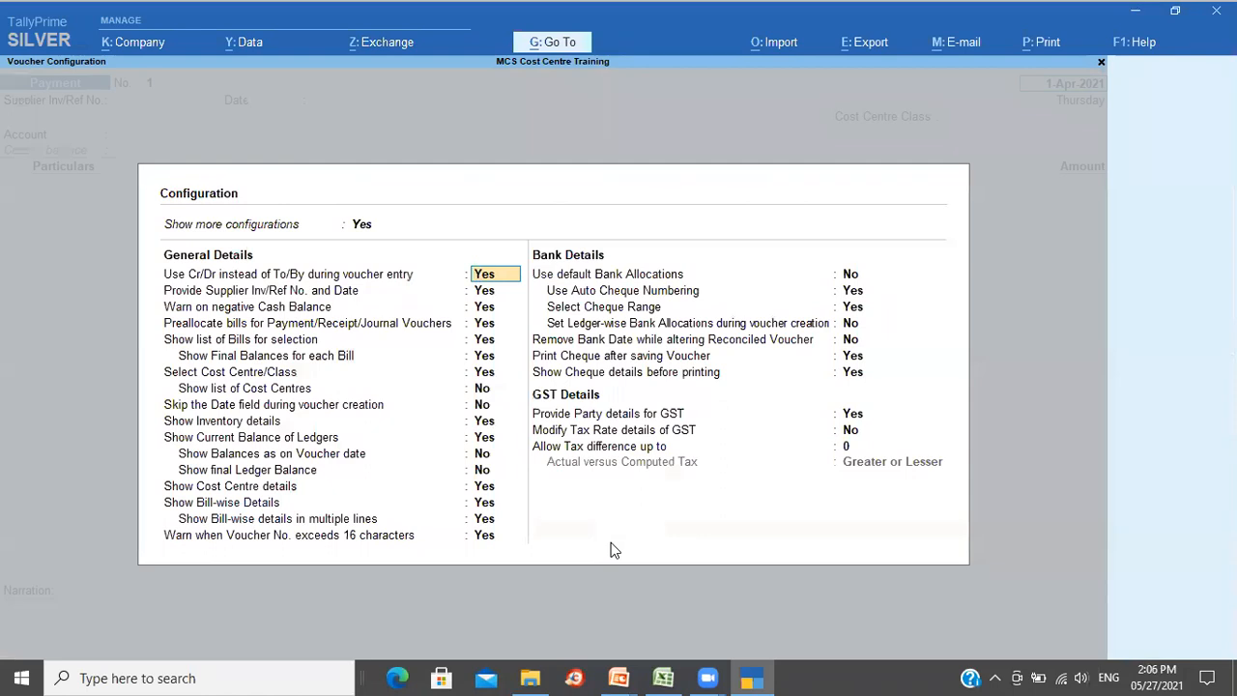
left_click(479, 503)
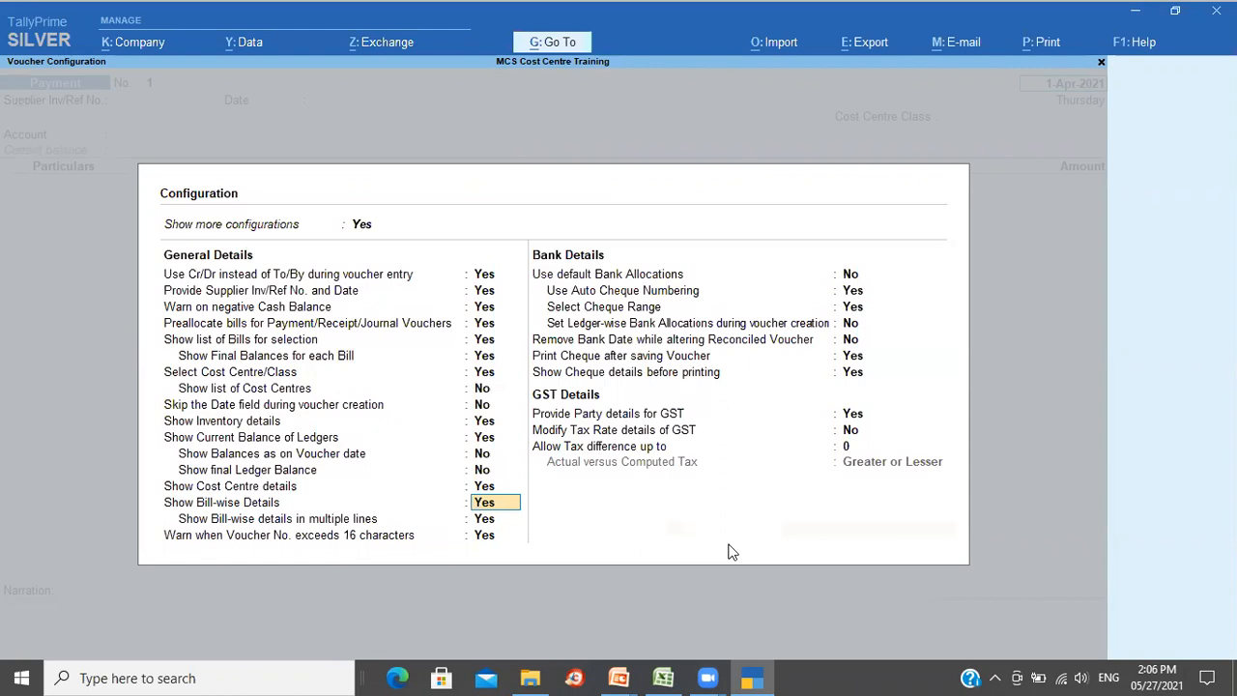
left_click(483, 490)
type("n")
key("Return")
key("ctrl+a")
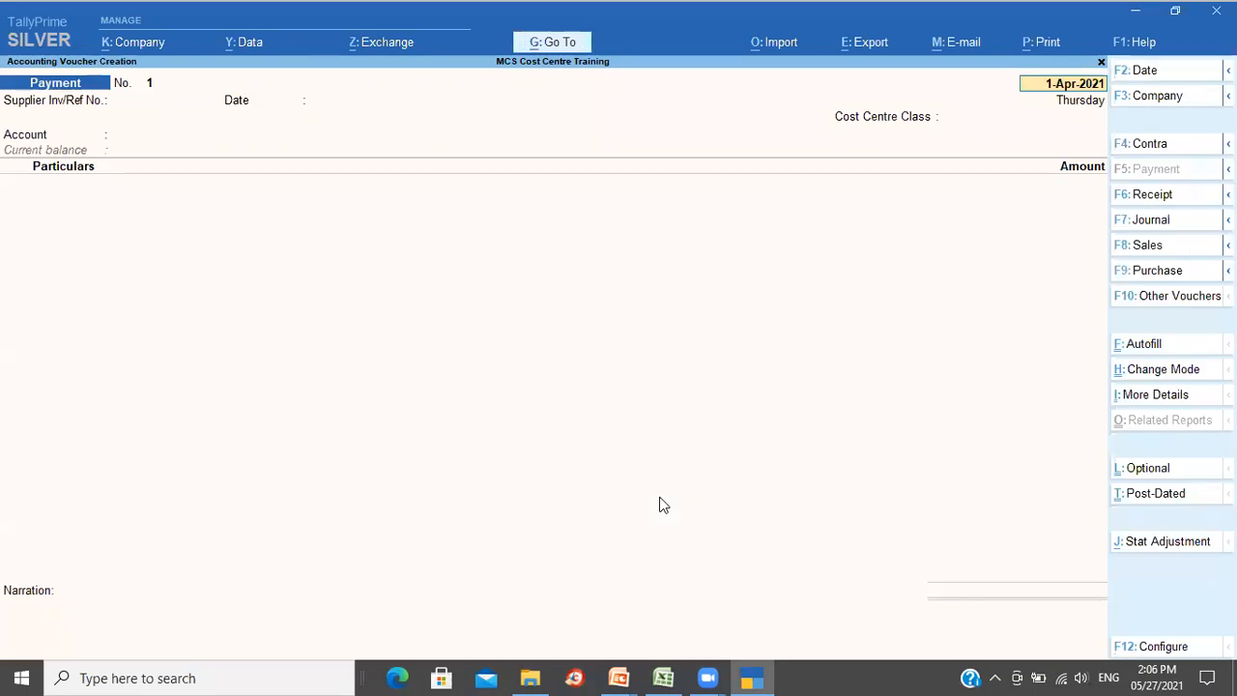
- Set "Select Cost Centre/Class" to No in the voucher configuration and save it
left_click(1164, 651)
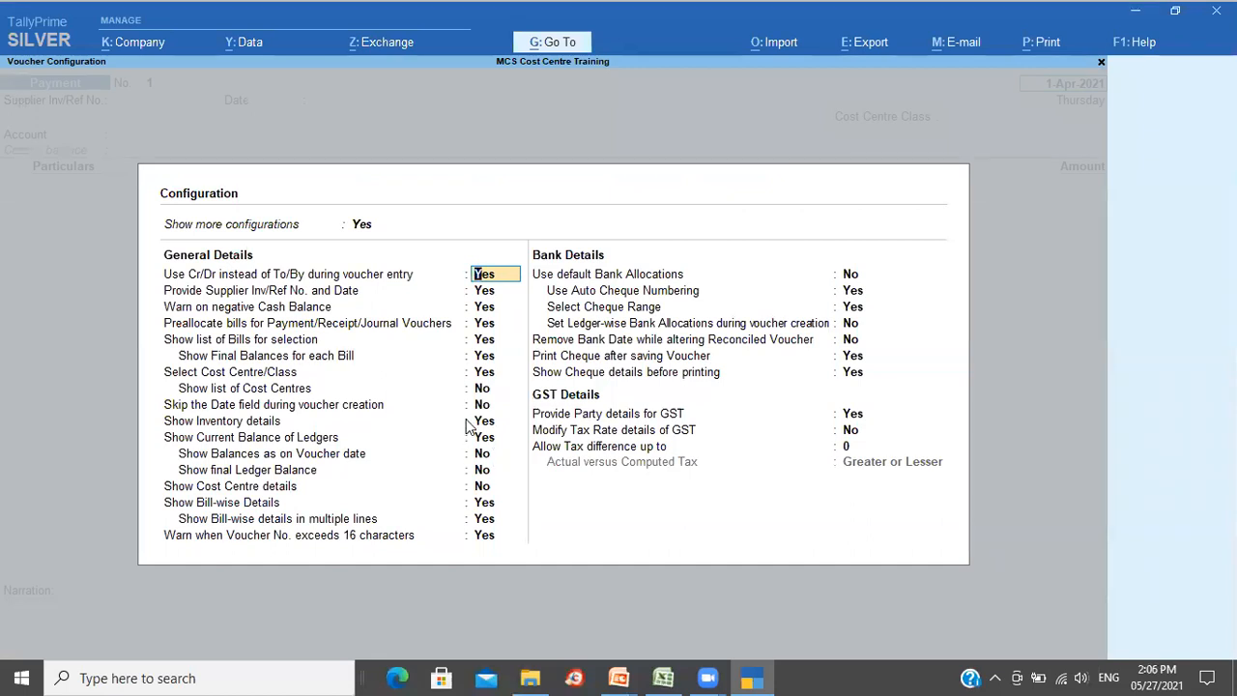
left_click(489, 375)
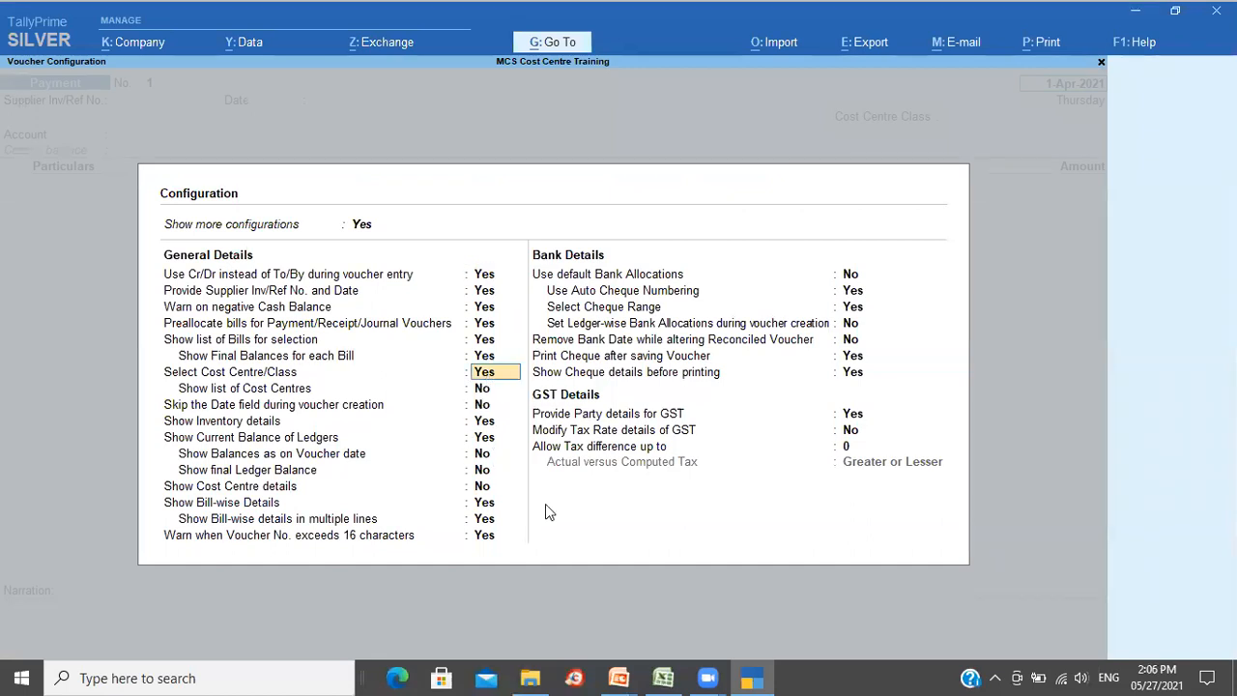
key("n")
key("Return")
key("ctrl+a")
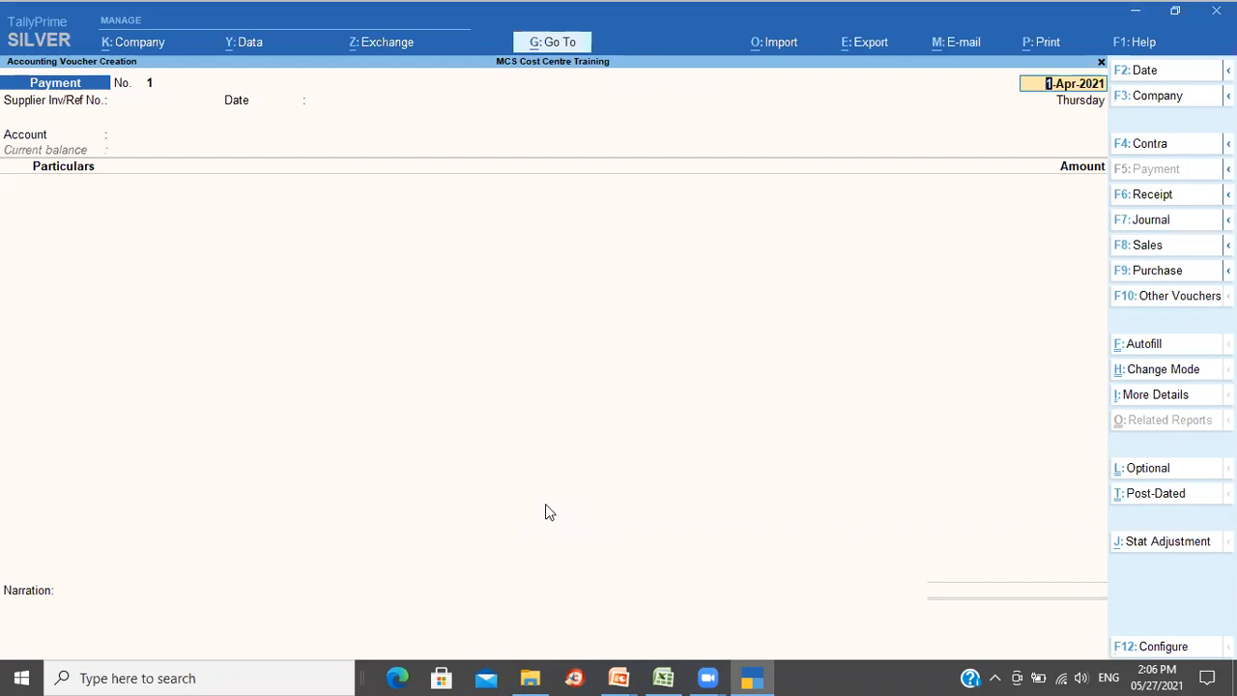
- Switch to the Excel workbook and enter "Voucher" in cell C11 and "Payment" in cell D11
left_click(674, 677)
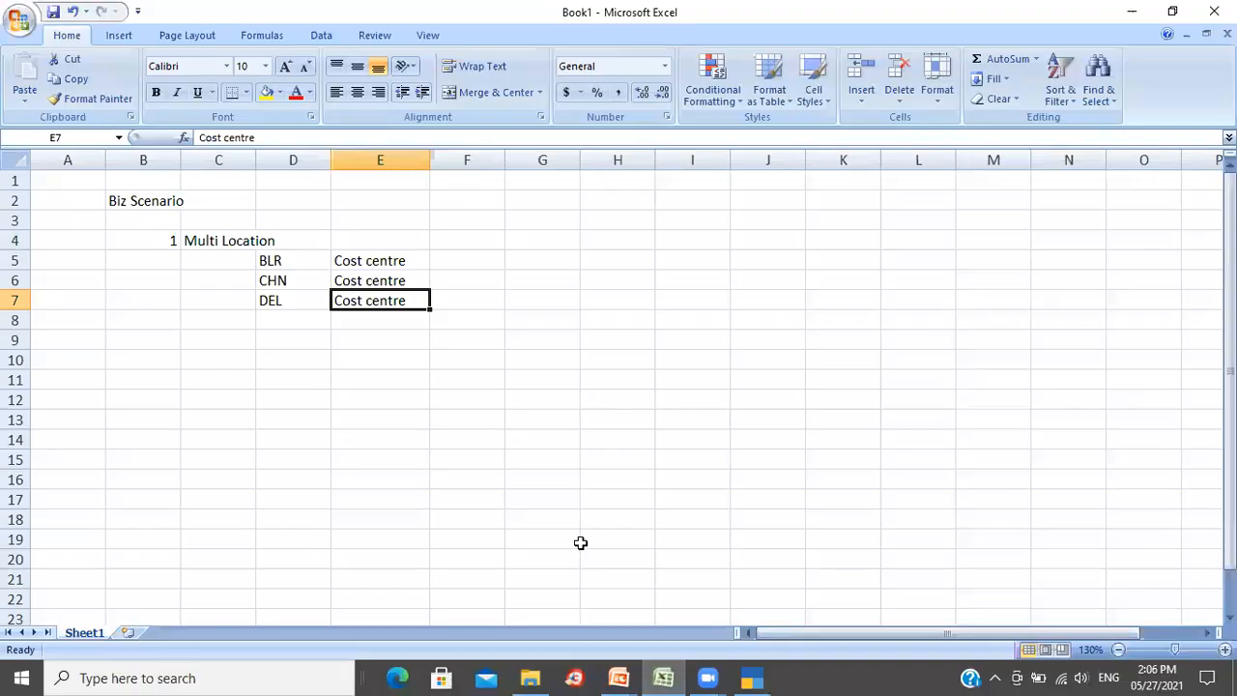
left_click(221, 382)
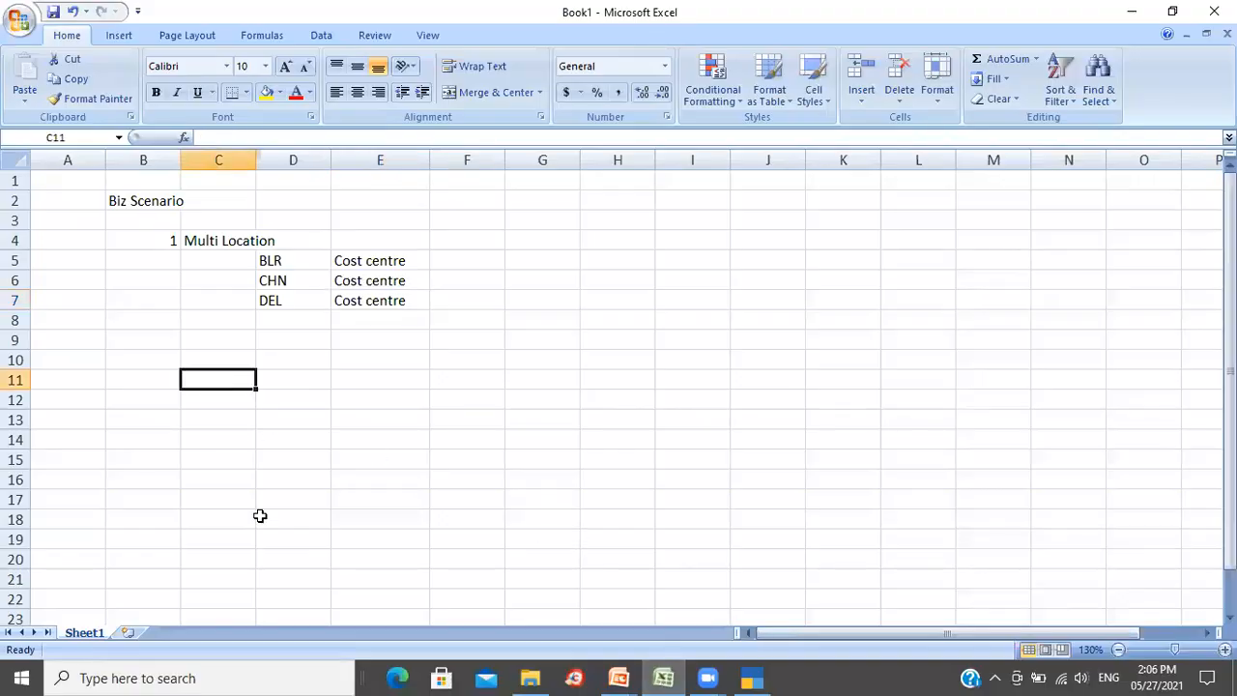
type("Voucher")
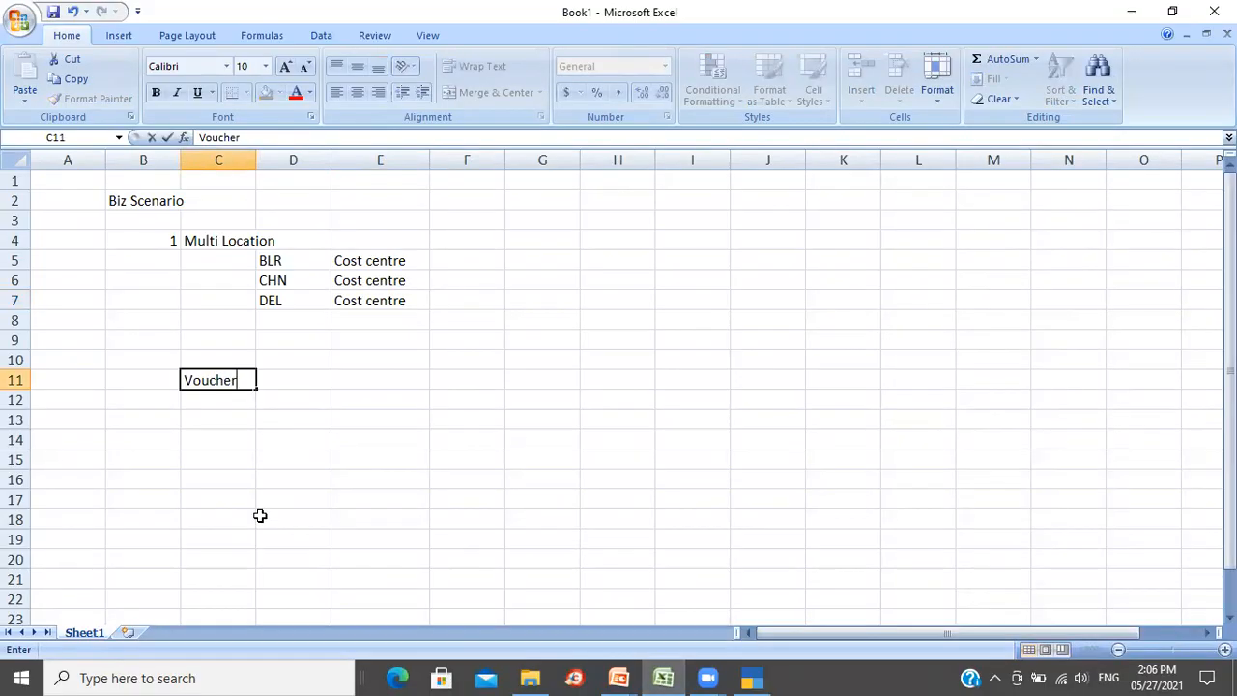
key("Tab")
type("Pau")
key("BackSpace")
key("BackSpace")
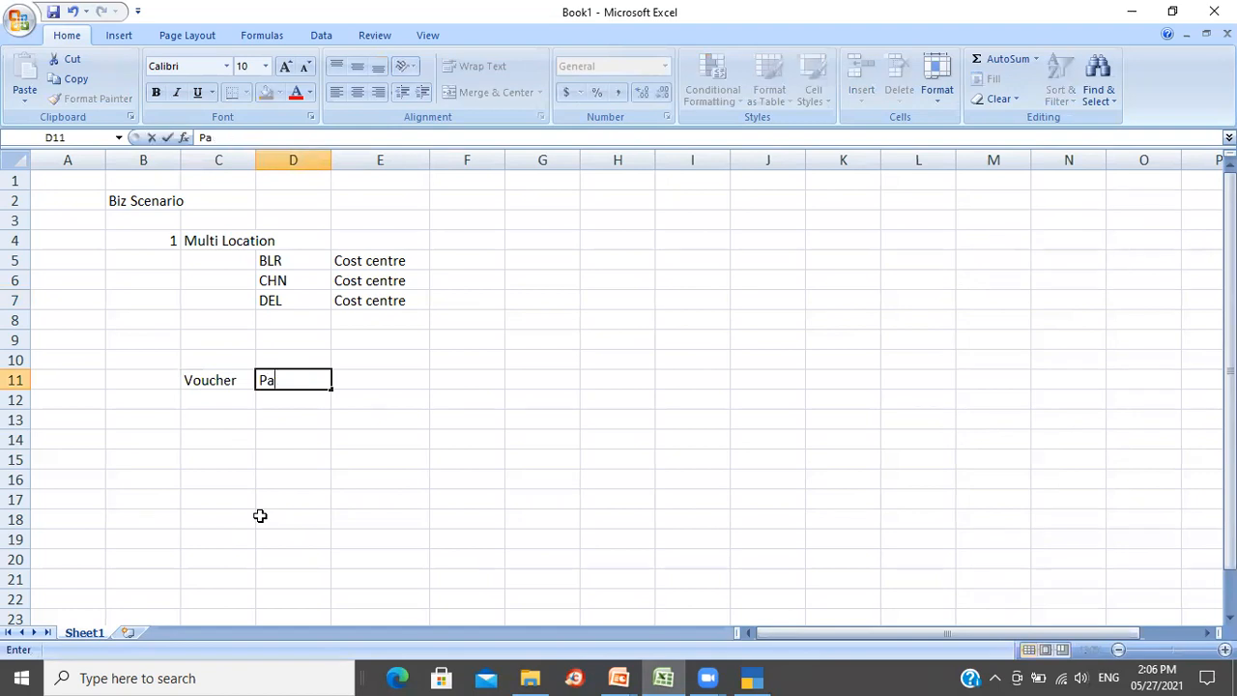
type("yment")
key("Return")
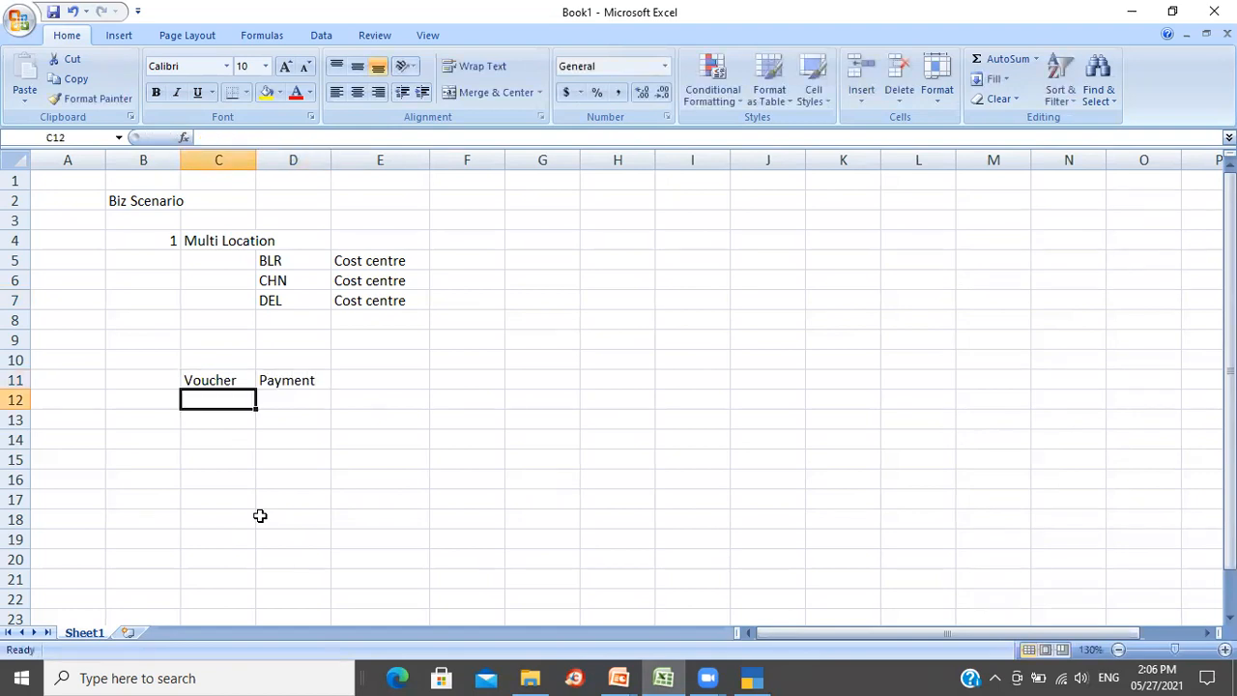
- Enter "Electricity bill of BLR location Rs. 650" in cell D12 and "Cash payment" in cell D13
key("Right")
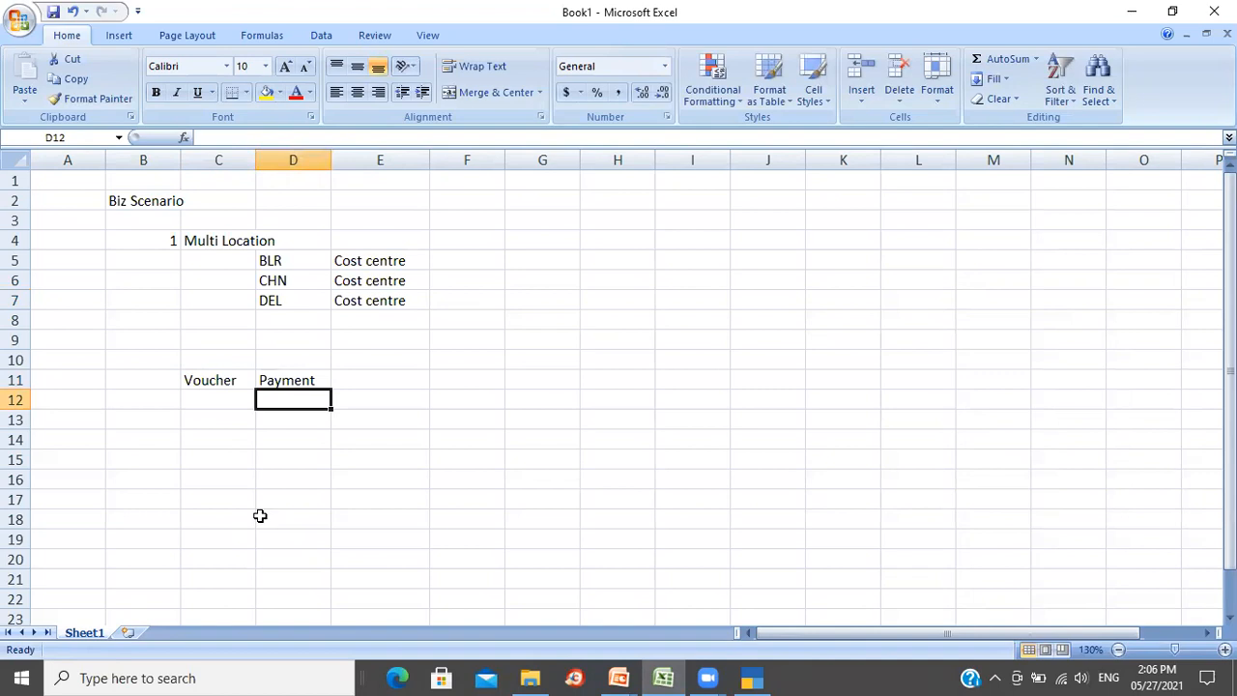
type("Electricity bill of BLR ")
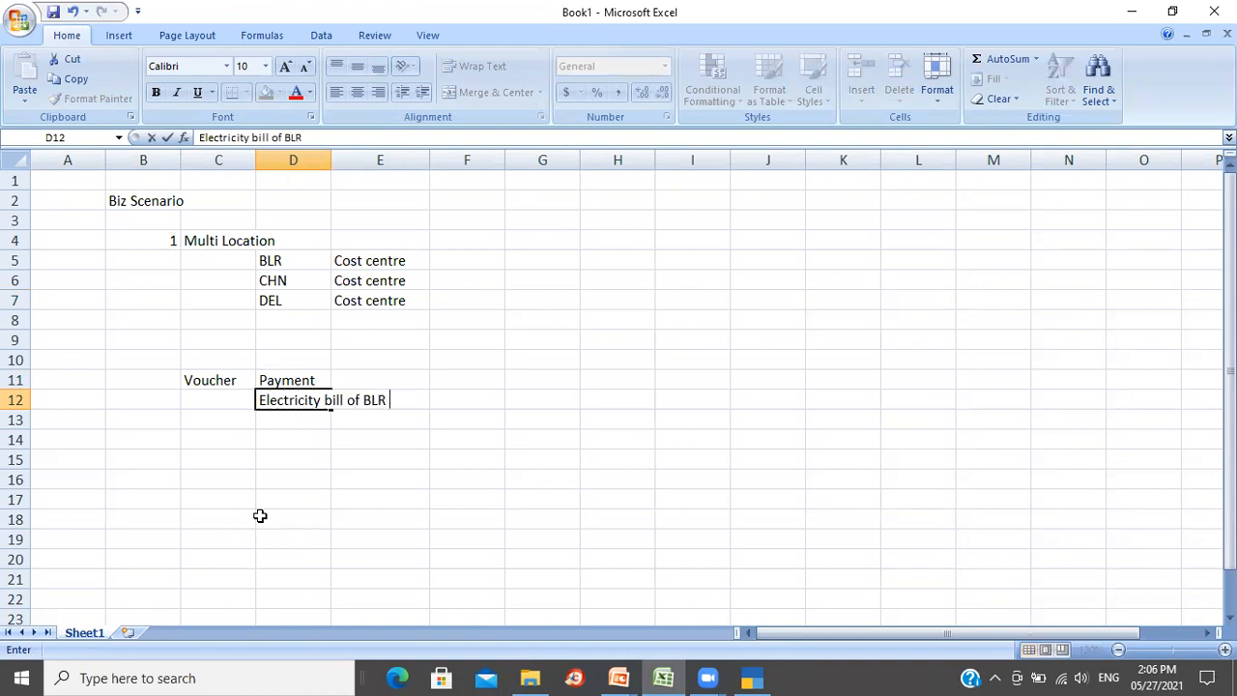
type("location Rs. 6")
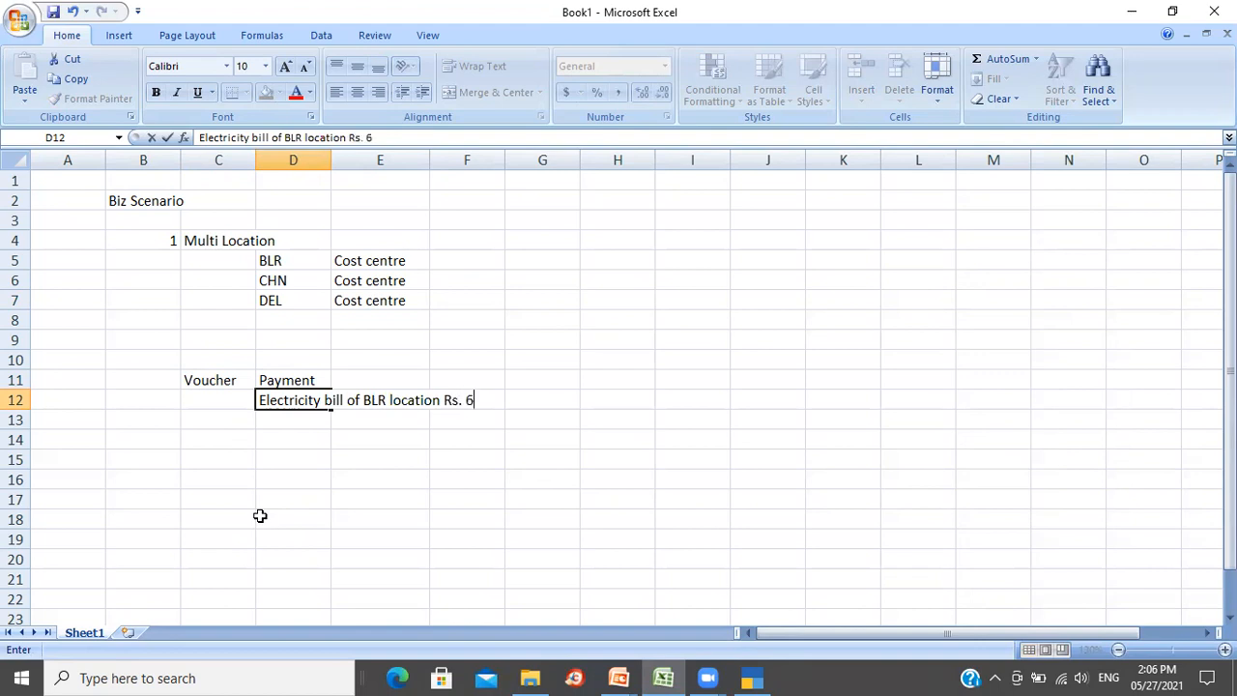
type("50")
key("Return")
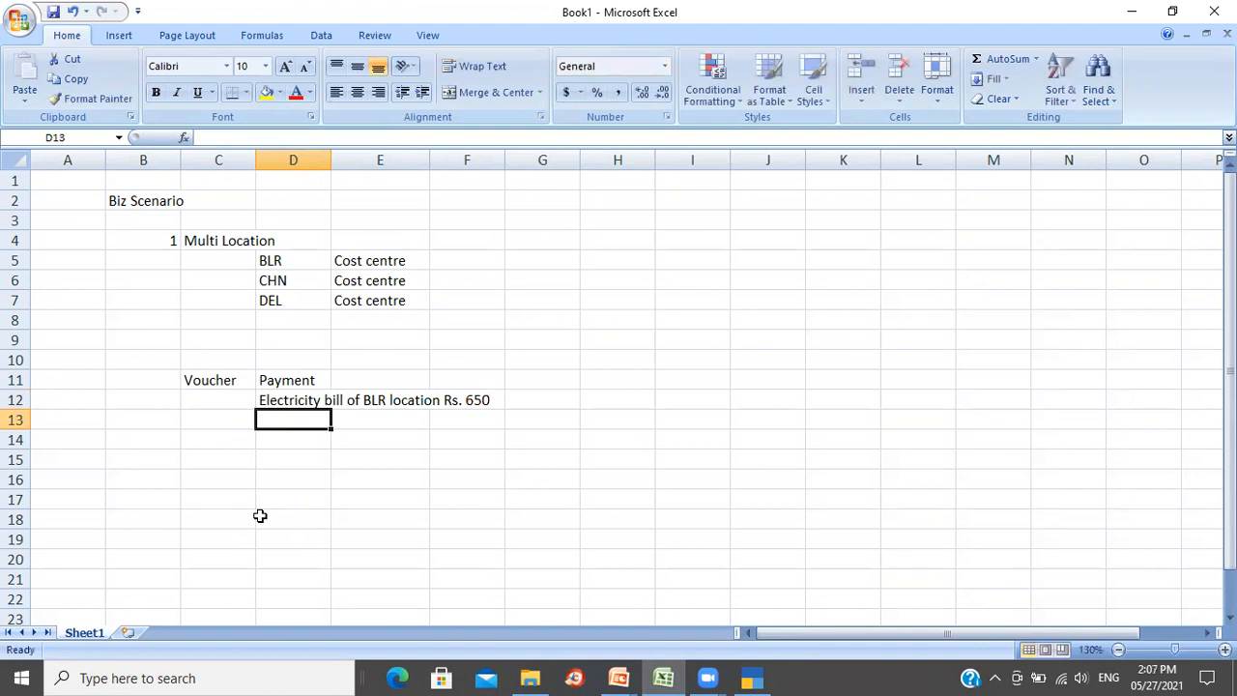
type("Cash pa")
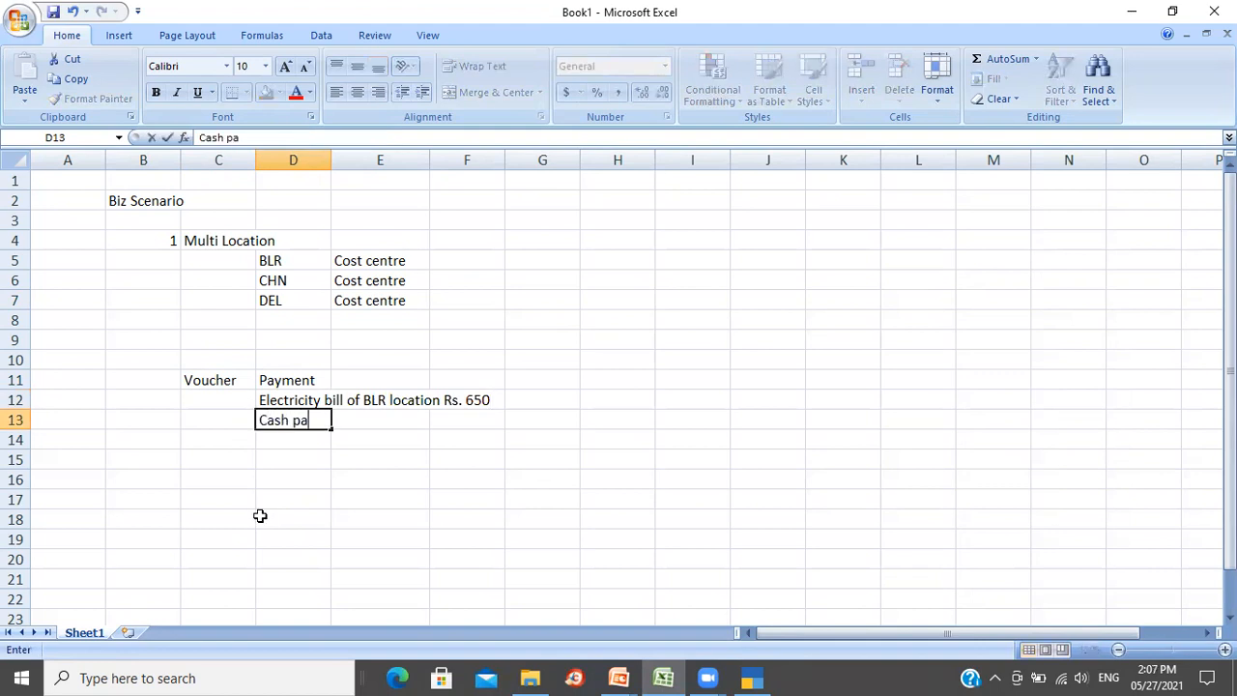
type("yment")
key("Return")
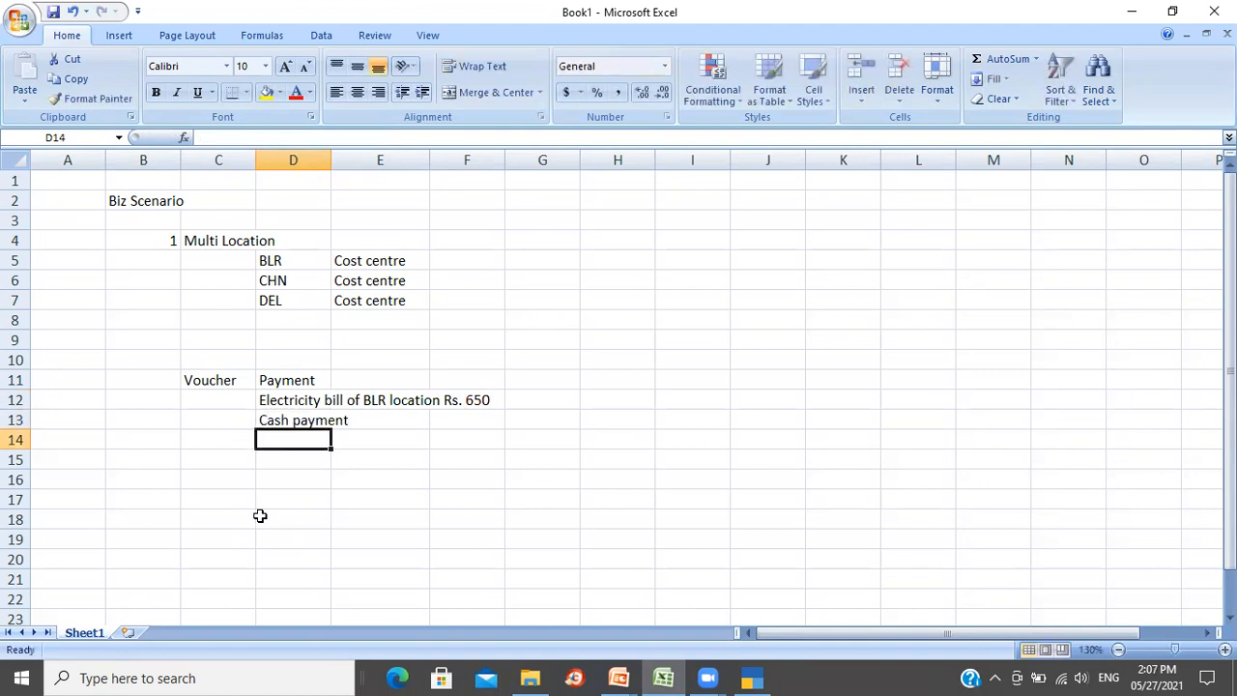
key("Return")
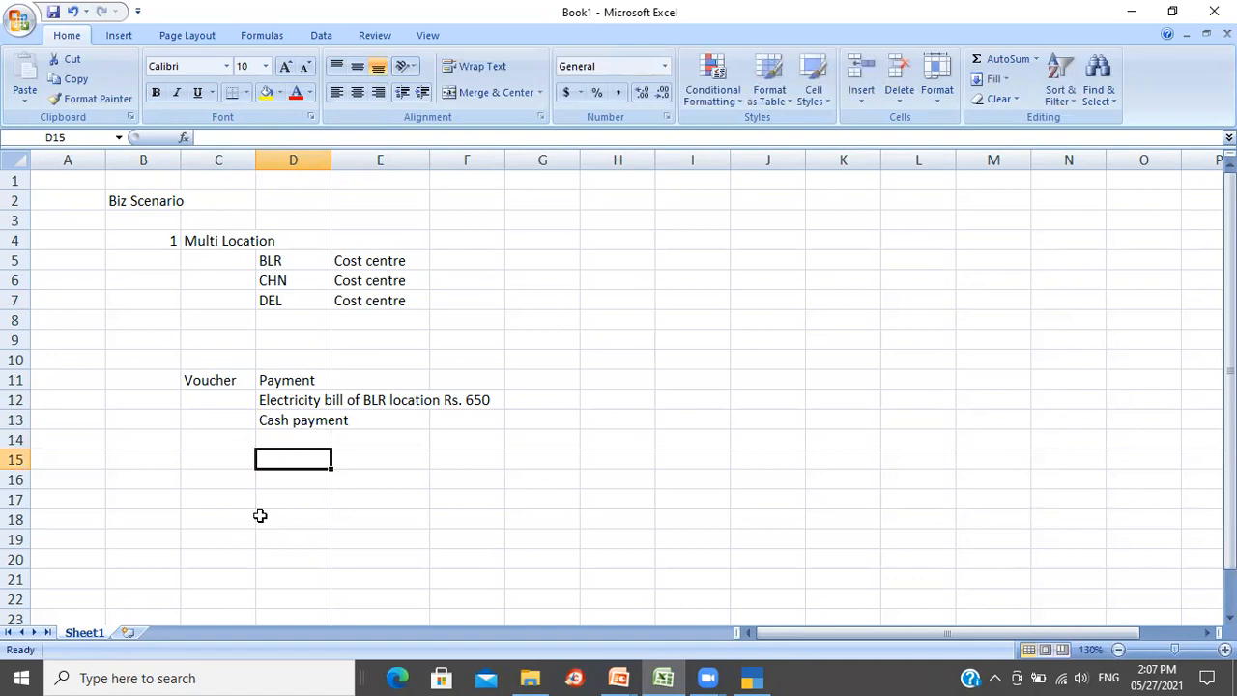
- Switch to TallyPrime and set the payment voucher's account to Cash, with mailing name BESCOM in the party details
key("alt+Tab")
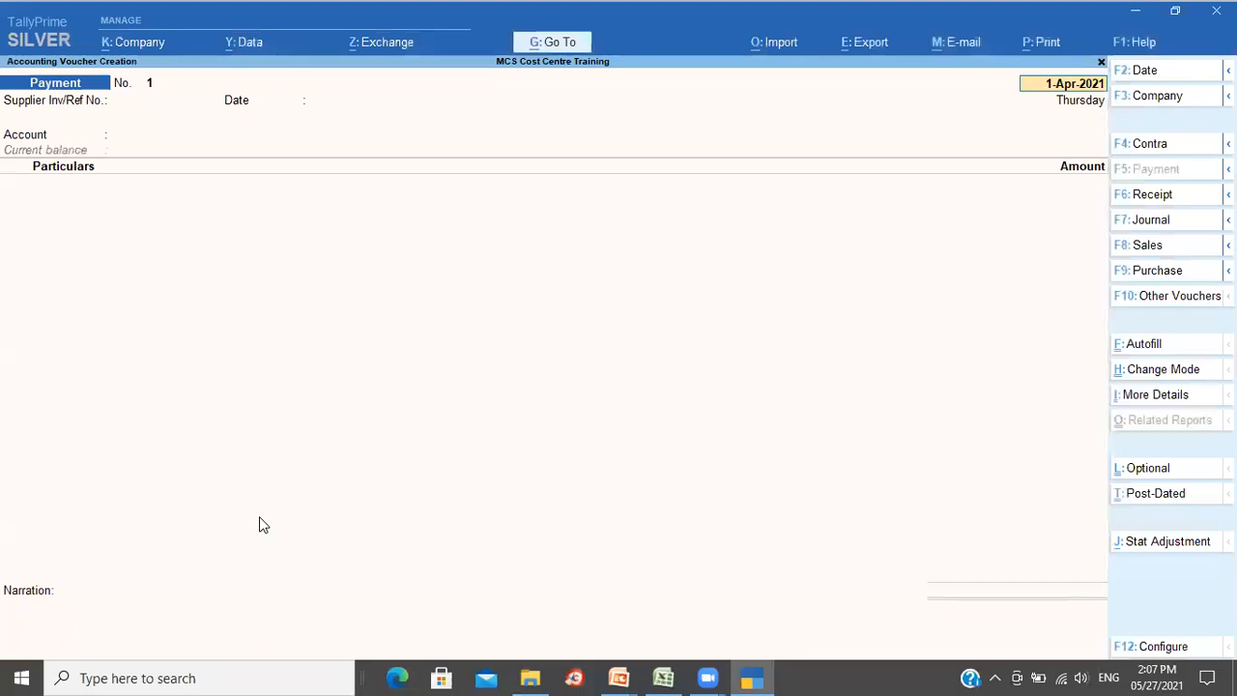
key("Return")
key("Return")
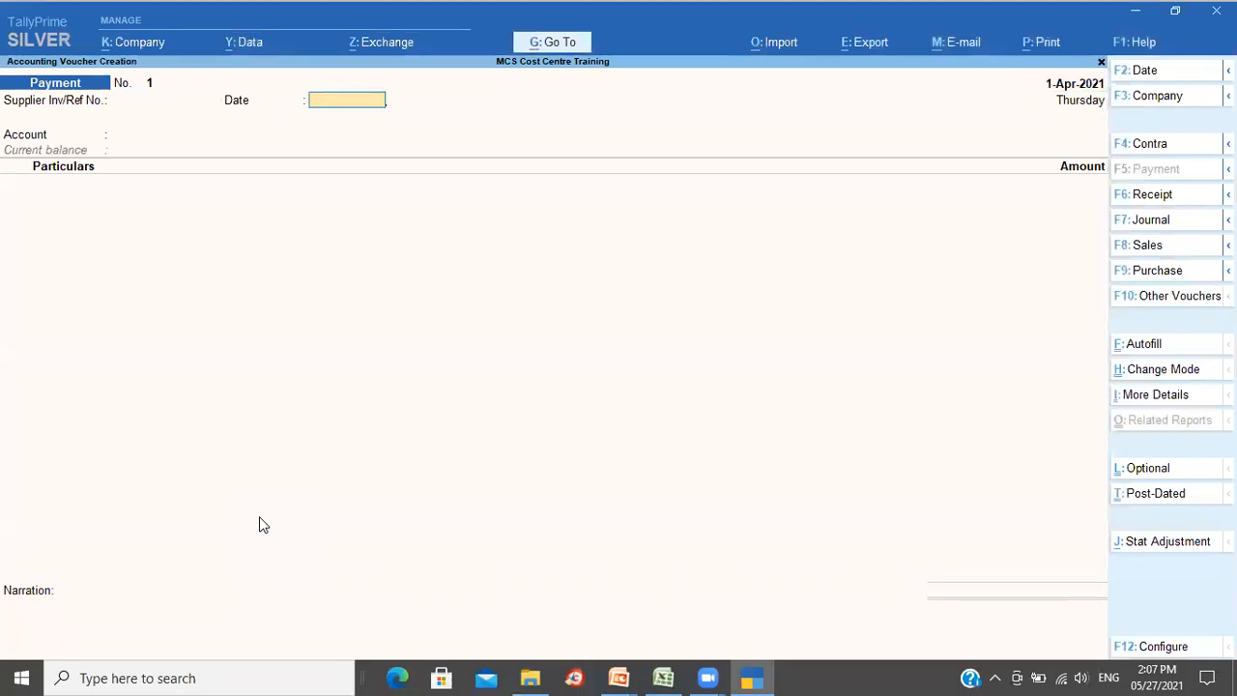
key("Return")
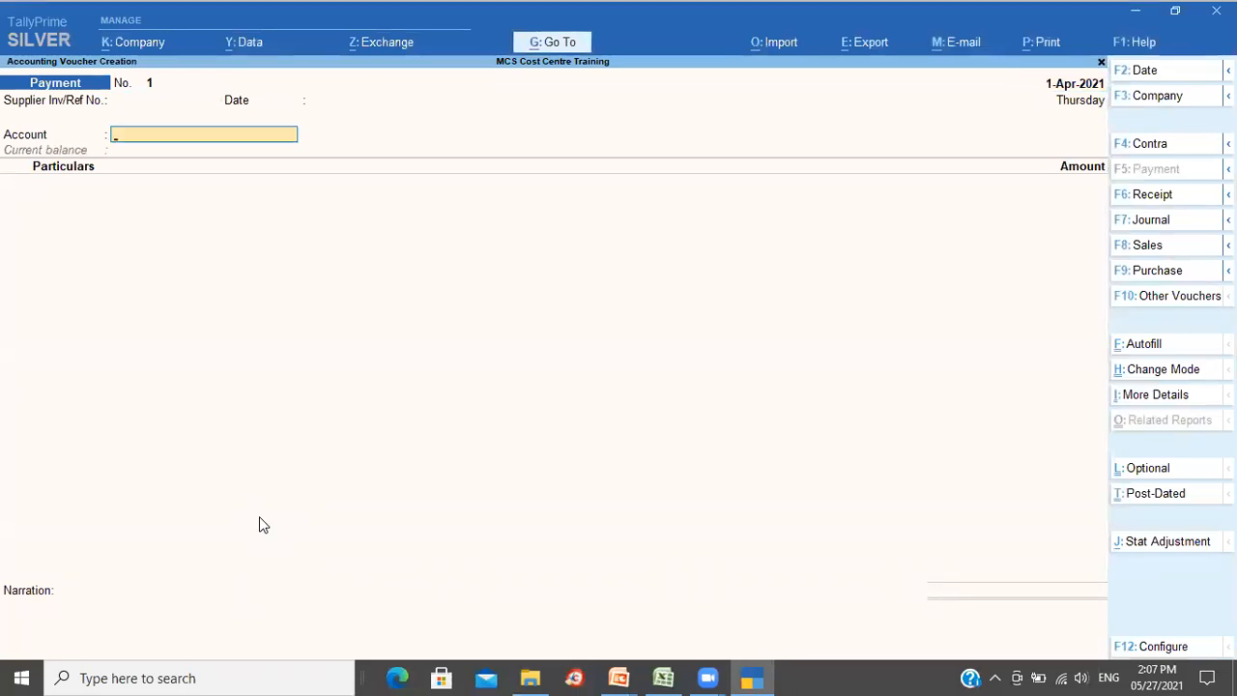
type("Ca")
key("Return")
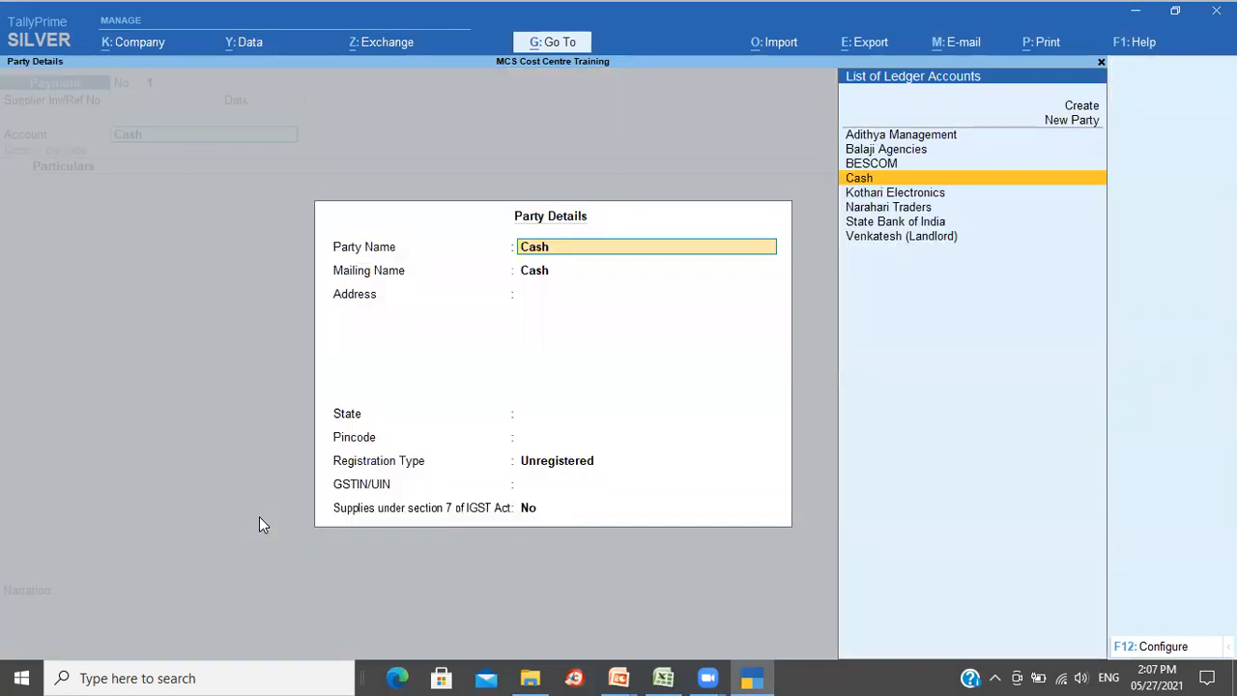
key("Return")
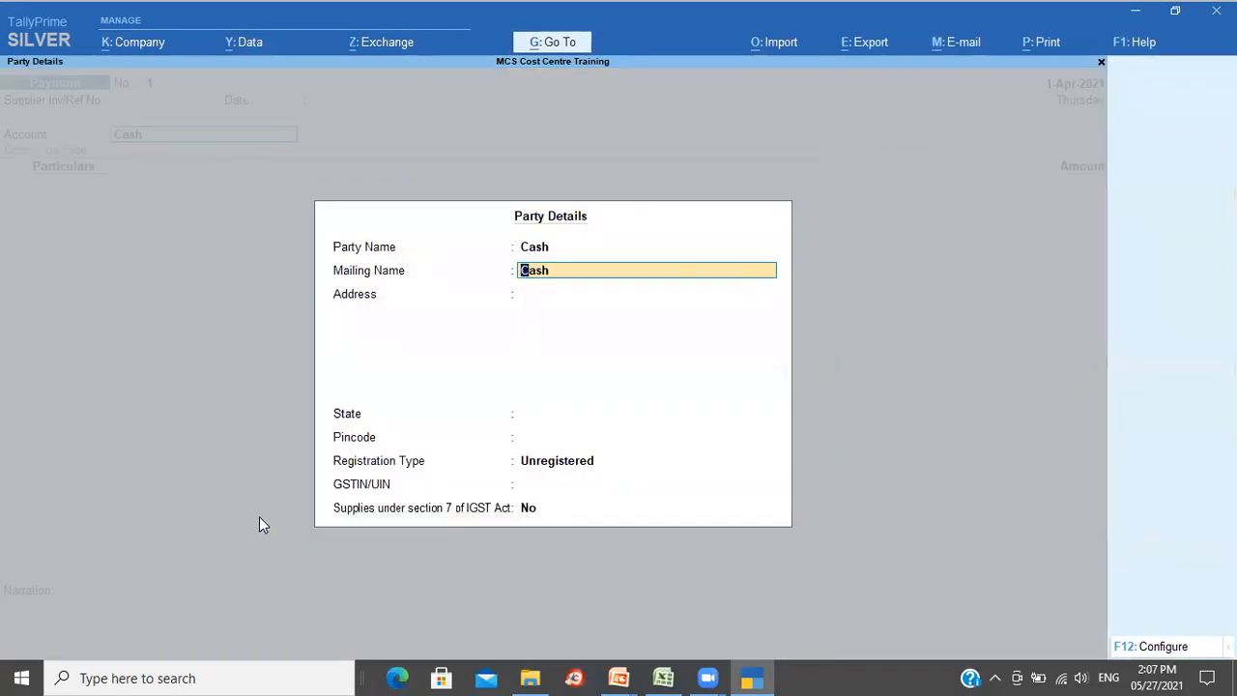
type("BESCOM")
key("Return")
key("ctrl+a")
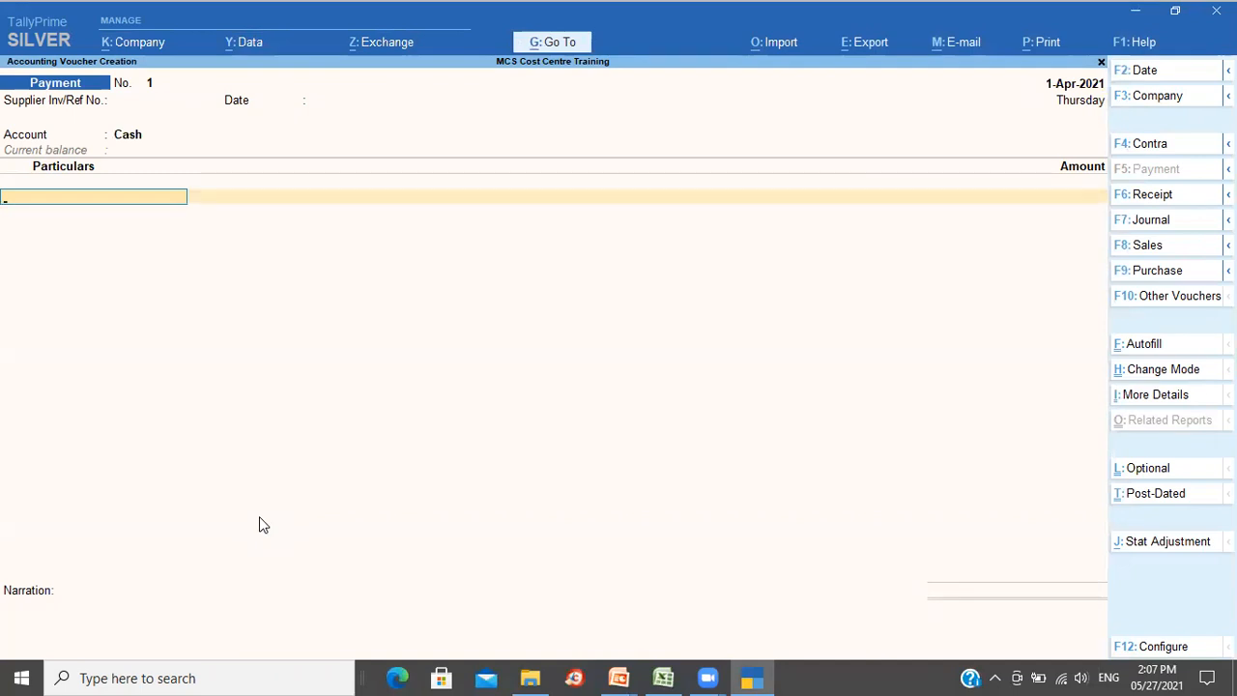
- Add Electricity Expenses to the payment voucher with an amount of 650
type("El")
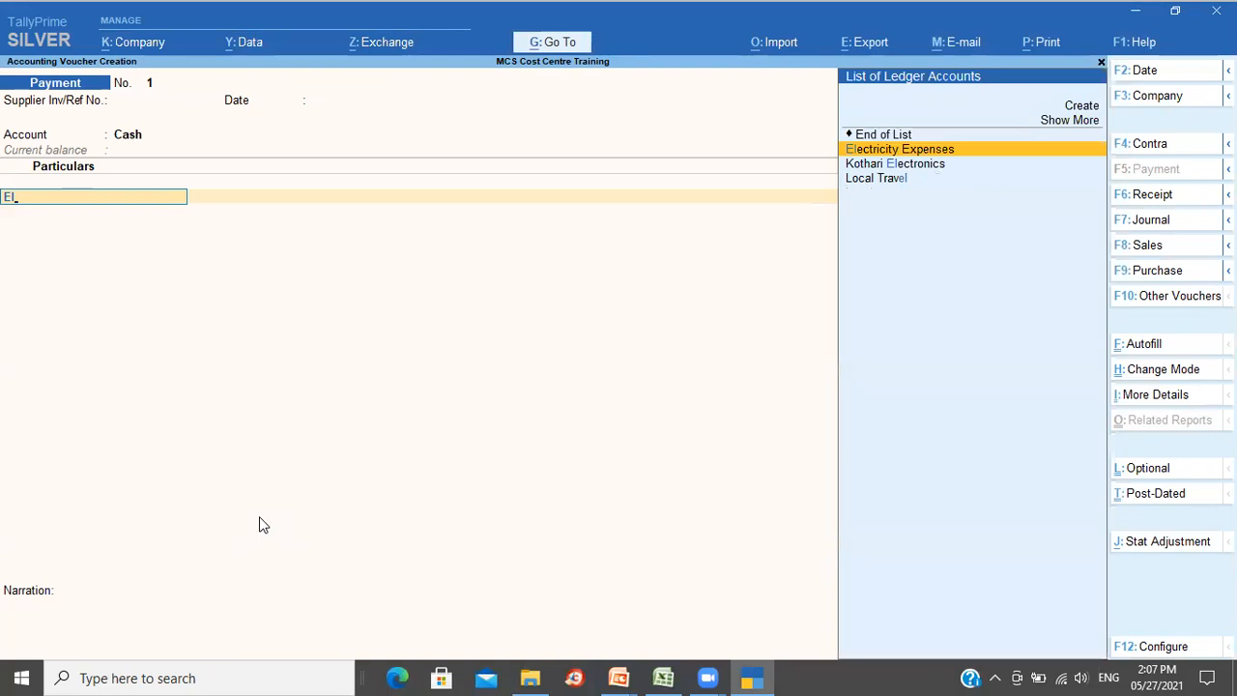
key("Return")
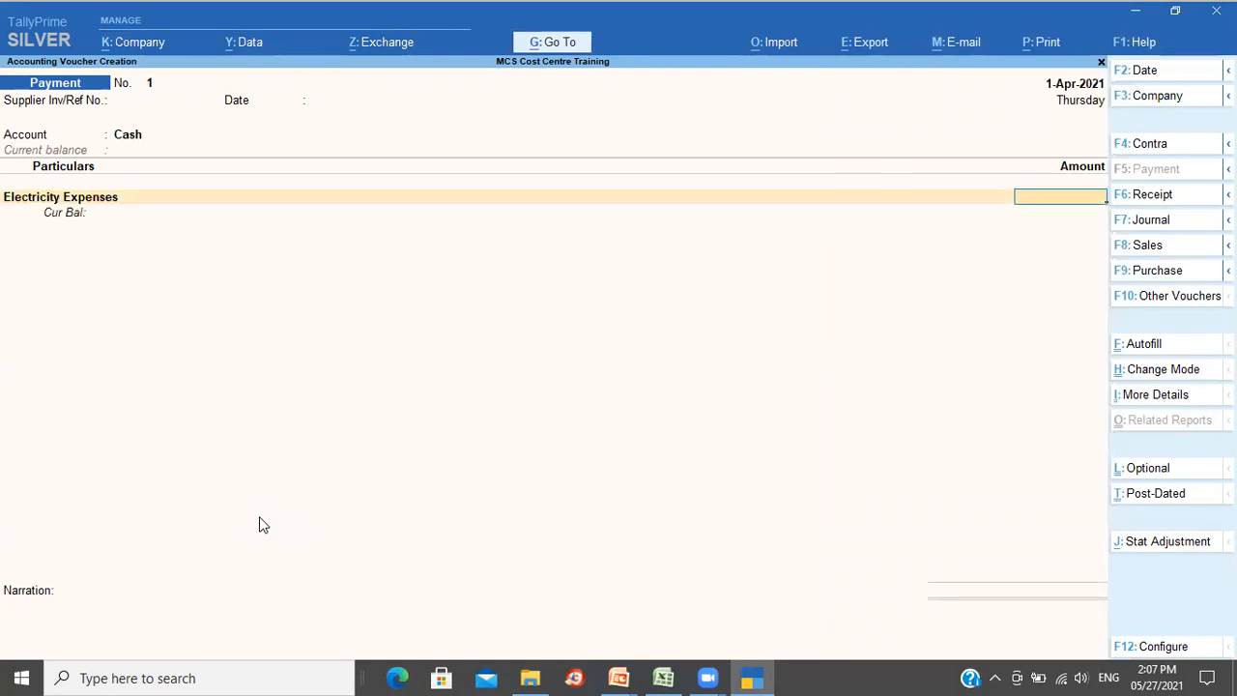
type("650")
key("Return")
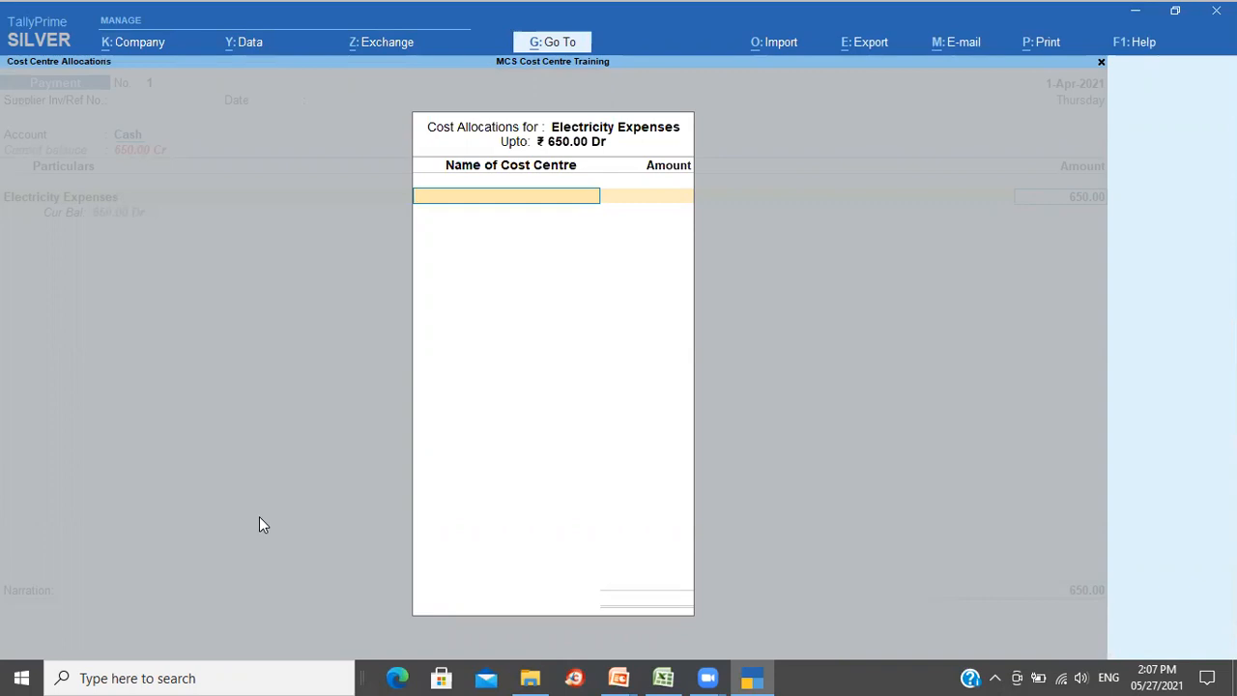
- Allocate the full 650 of Electricity Expenses to the BLR cost centre
key("space")
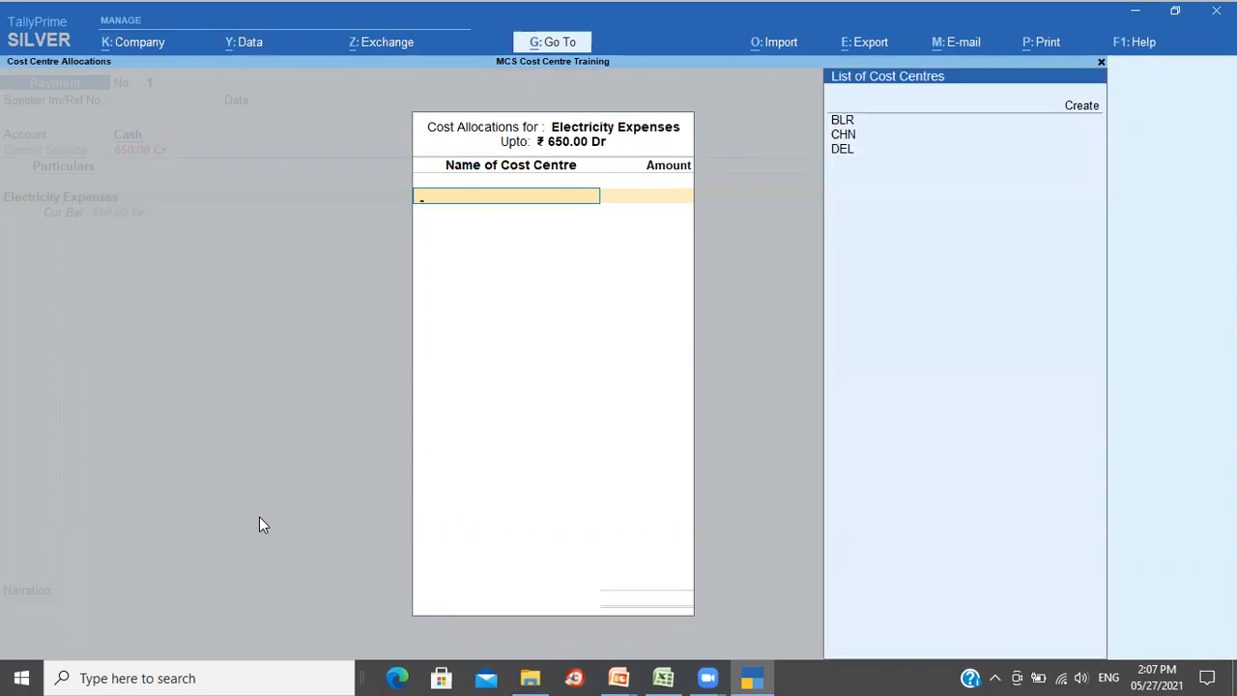
key("Down")
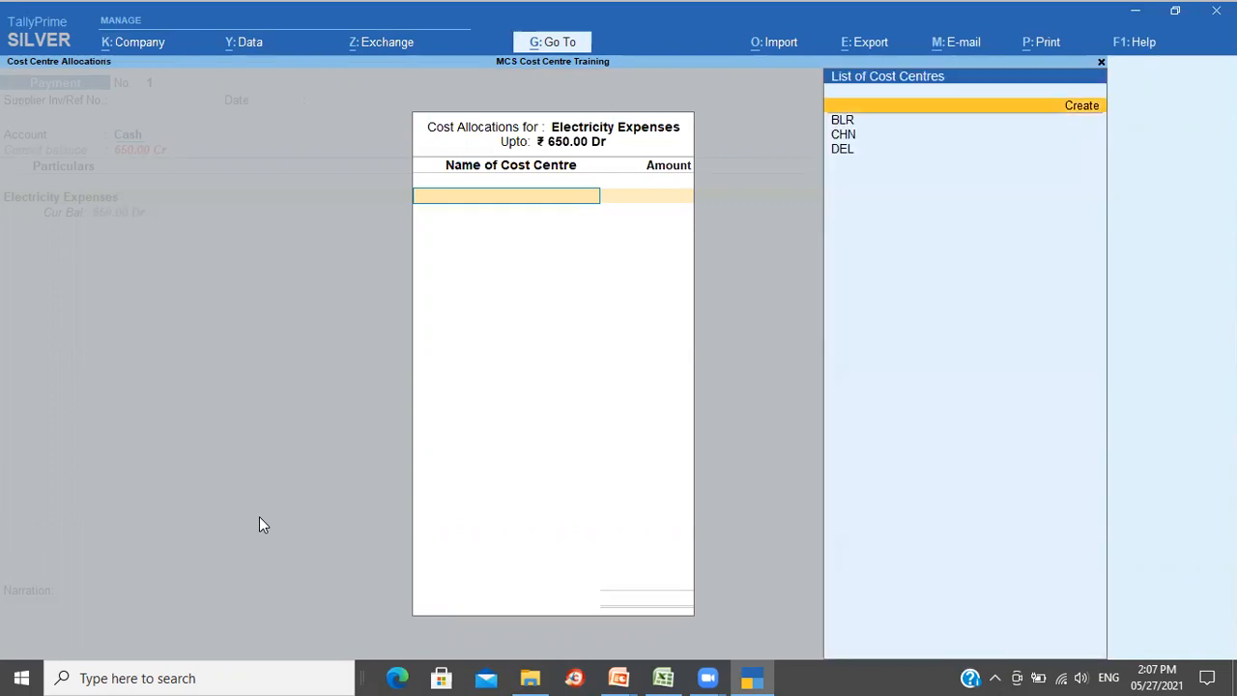
key("Down")
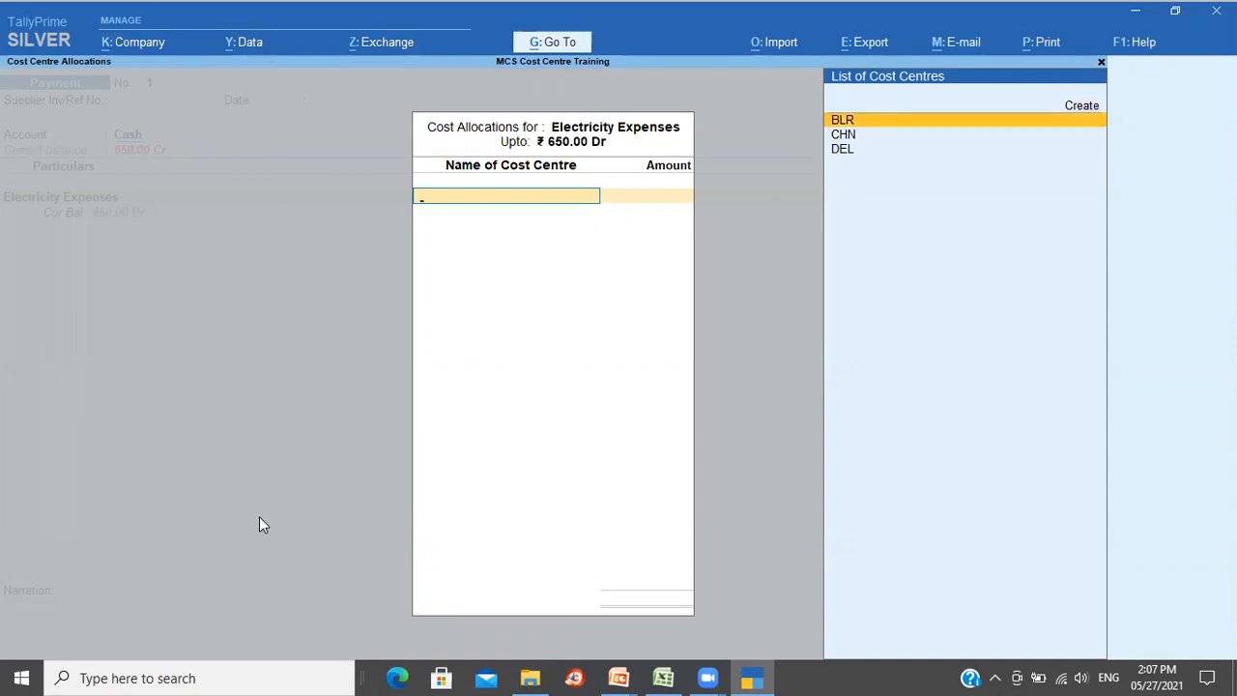
key("Return")
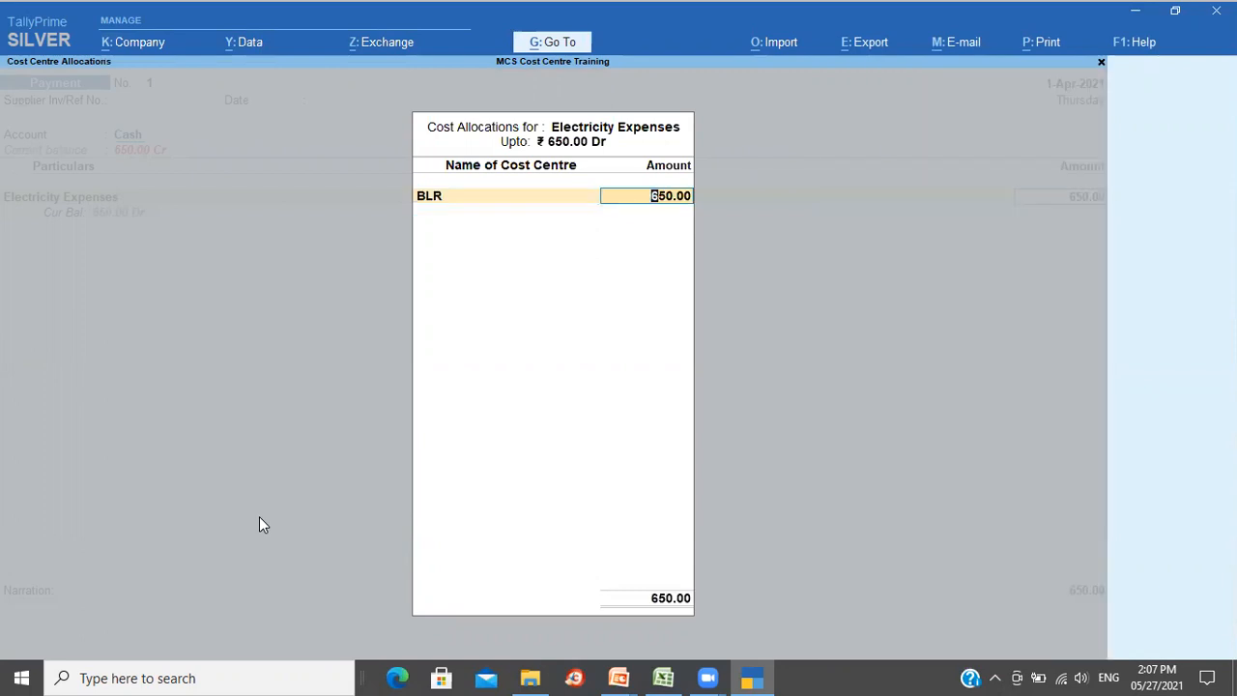
key("Return")
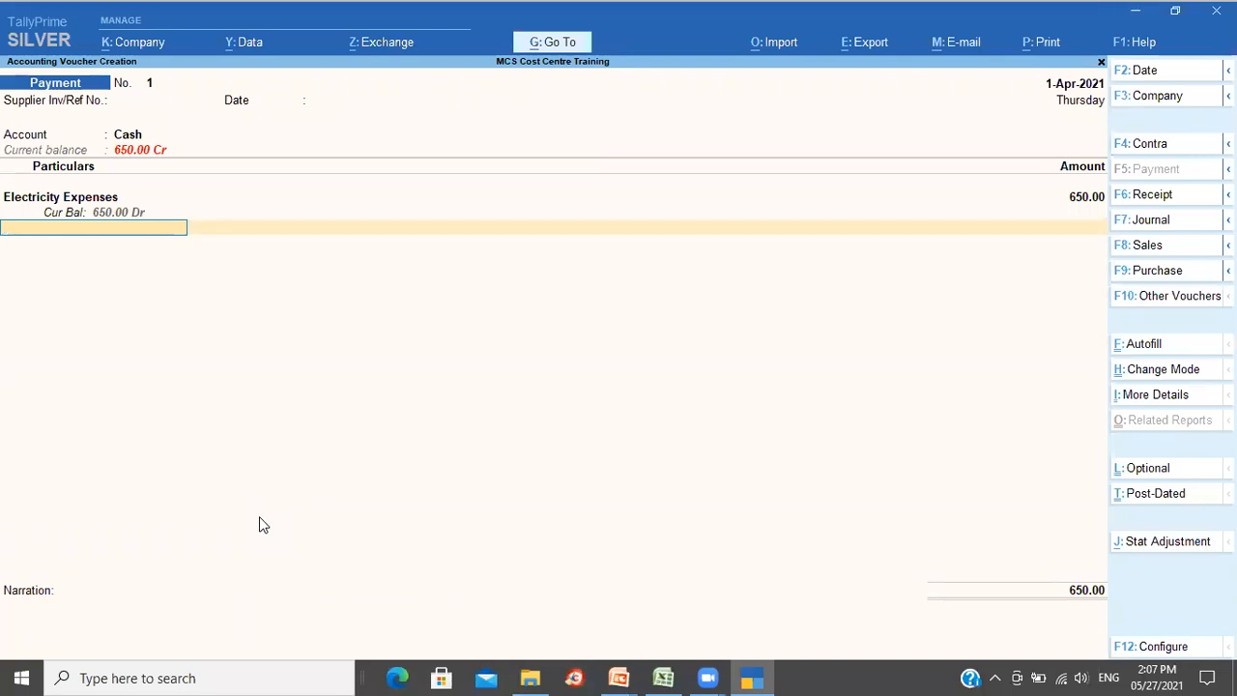
- Enter the narration "Being electricity expenses paid" and save the payment voucher
key("Return")
type("B")
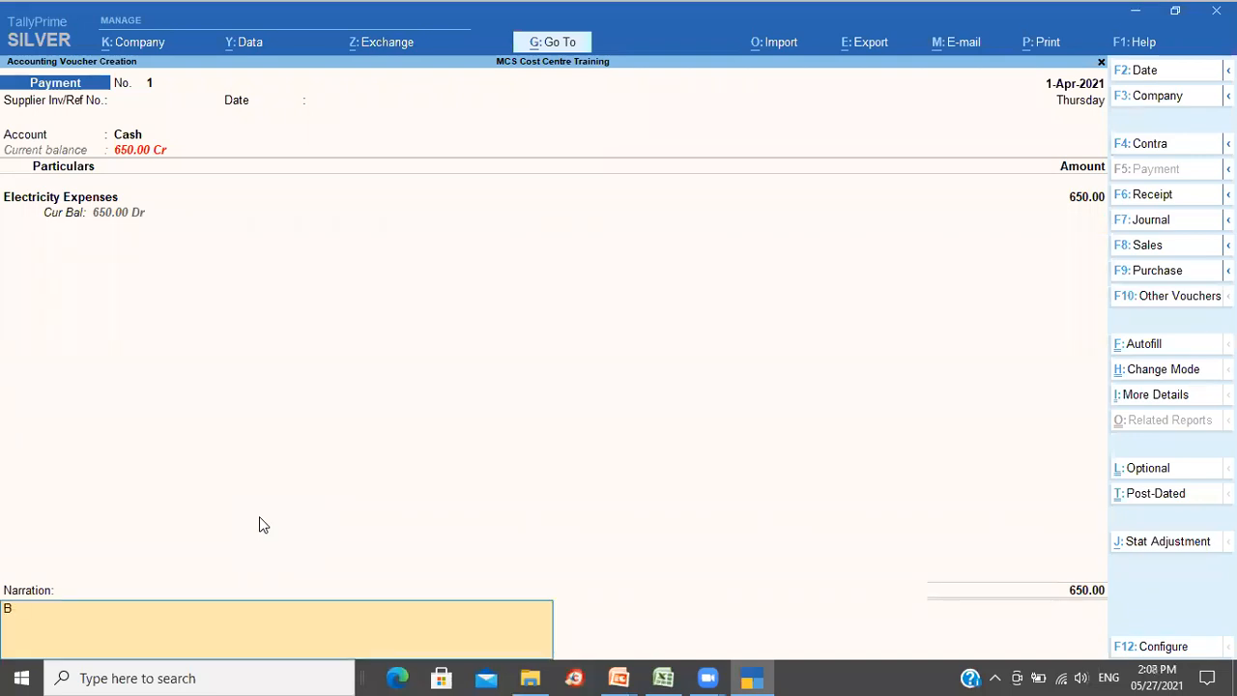
type("eing electricity expenses paid")
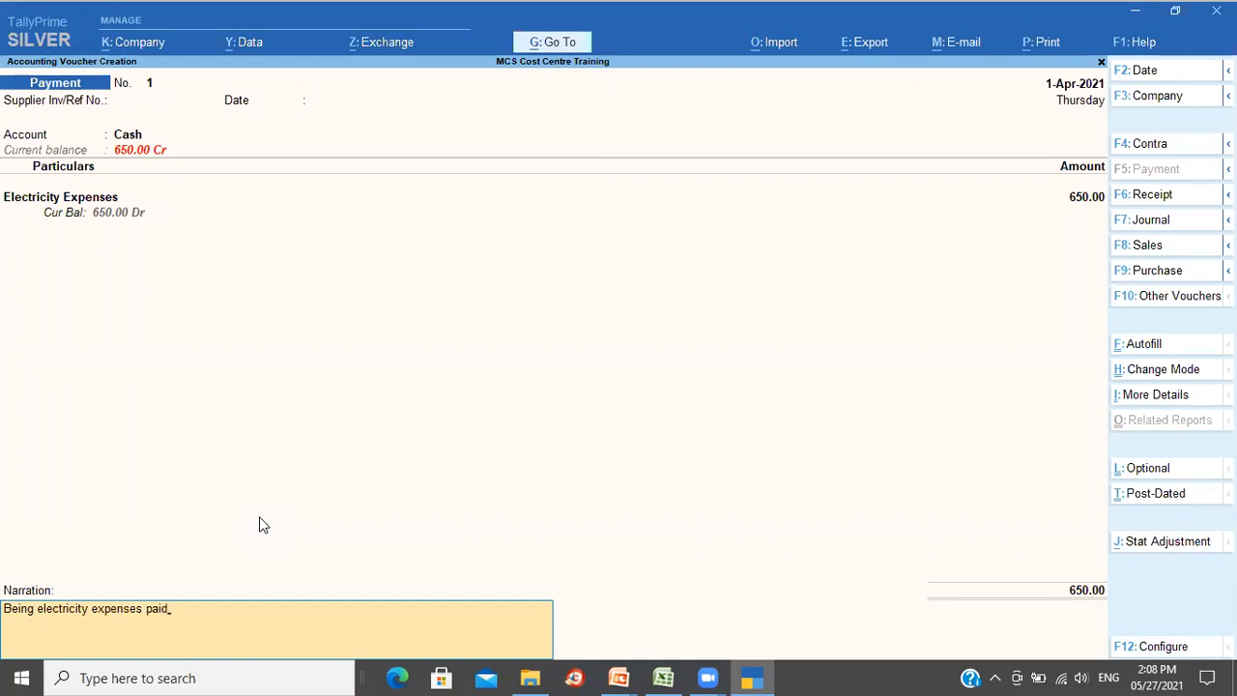
key("Return")
key("Return")
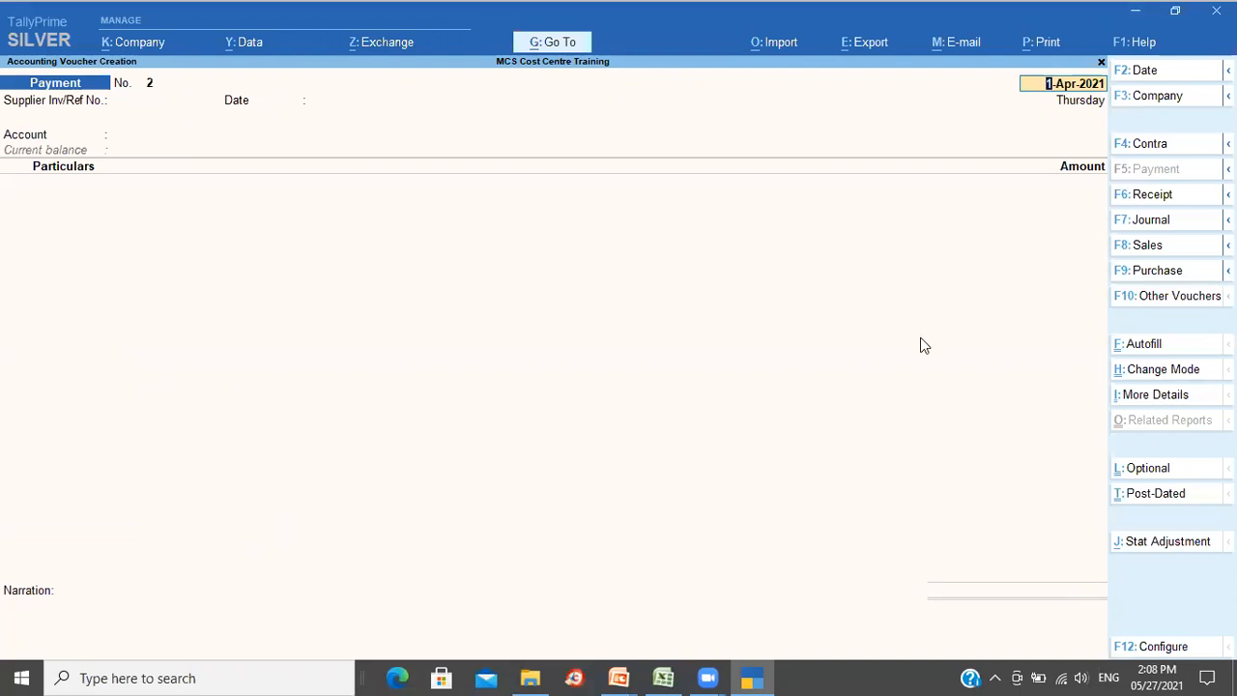
- Open a journal voucher, switch to Excel and enter "10 People are traveling to USA on official trip. We have booked Air tickets" in D15
left_click(1181, 229)
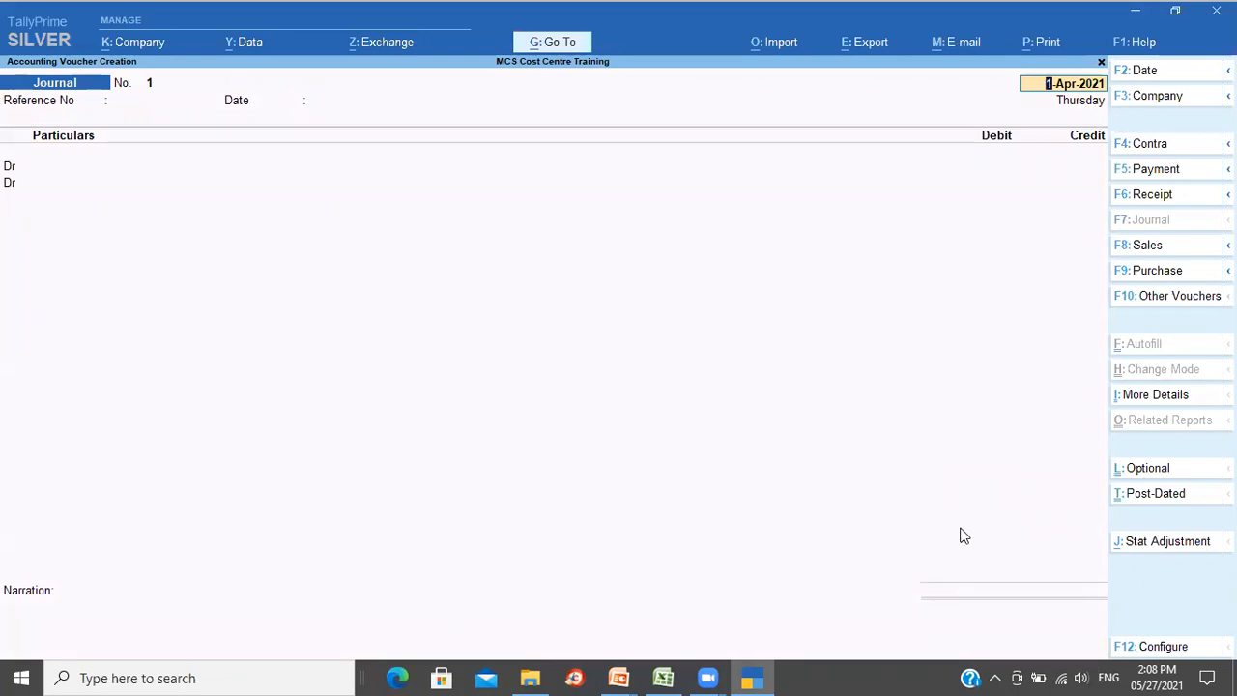
left_click(662, 677)
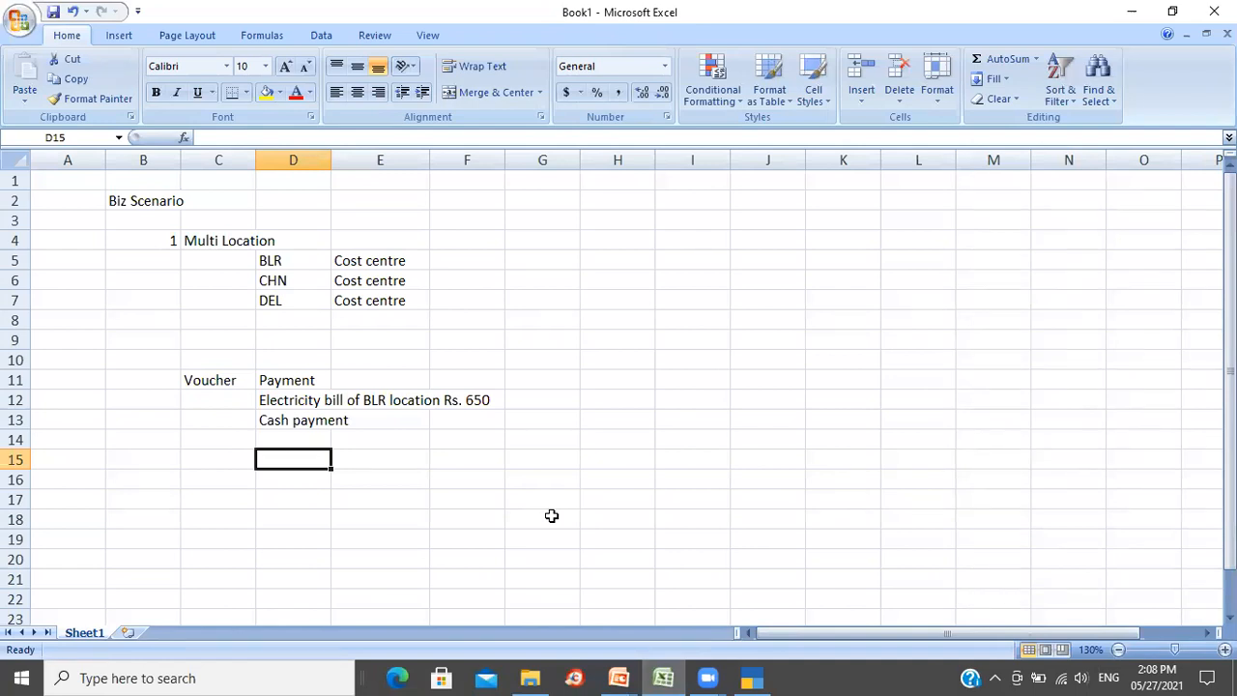
type("10 People are traveling to ")
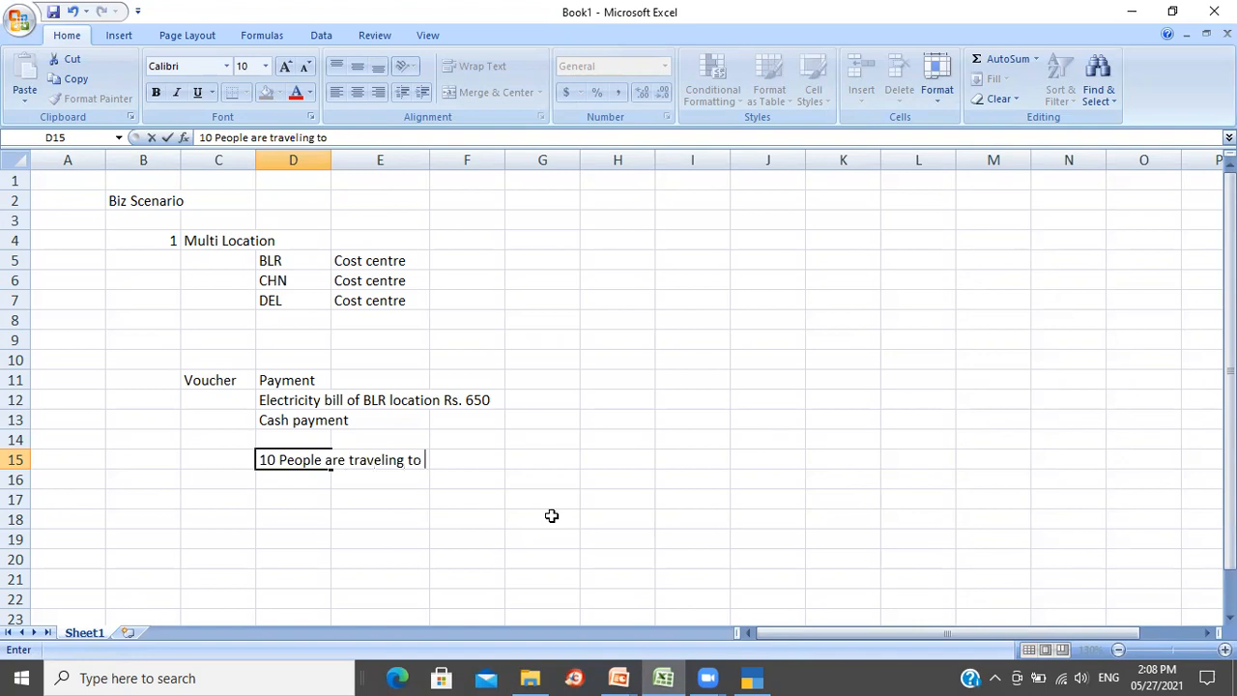
type("USA on official trip. we have booked Air tickets")
key("Return")
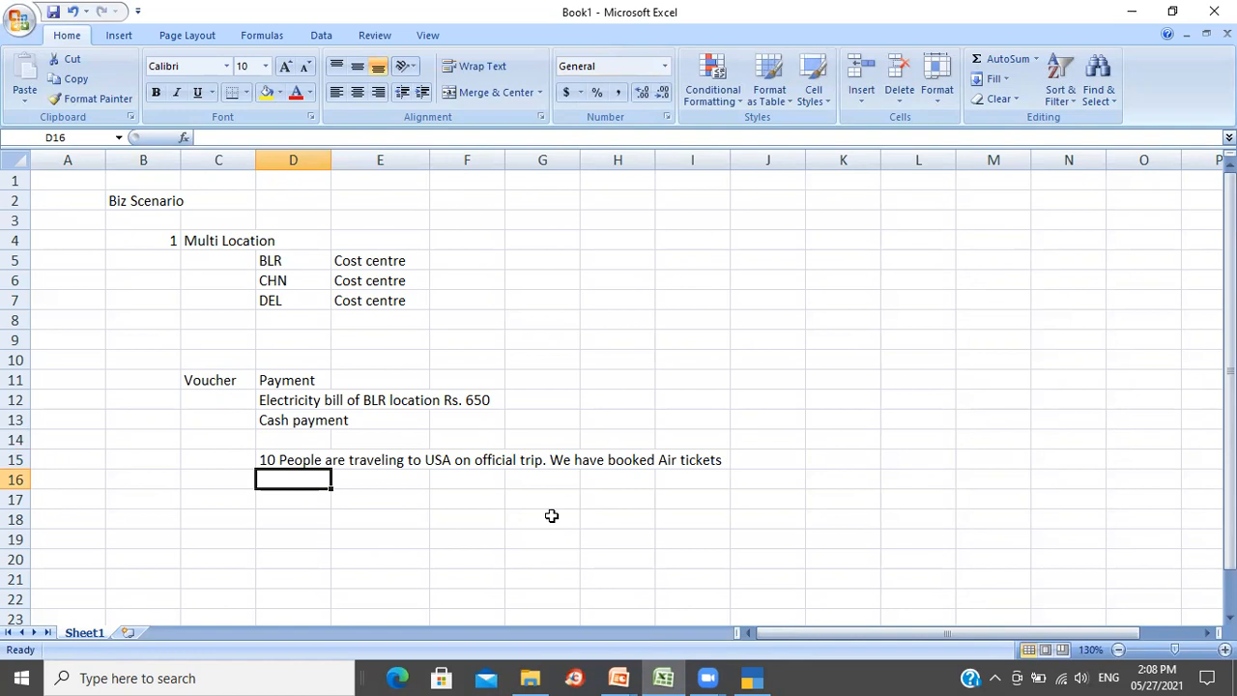
key("Return")
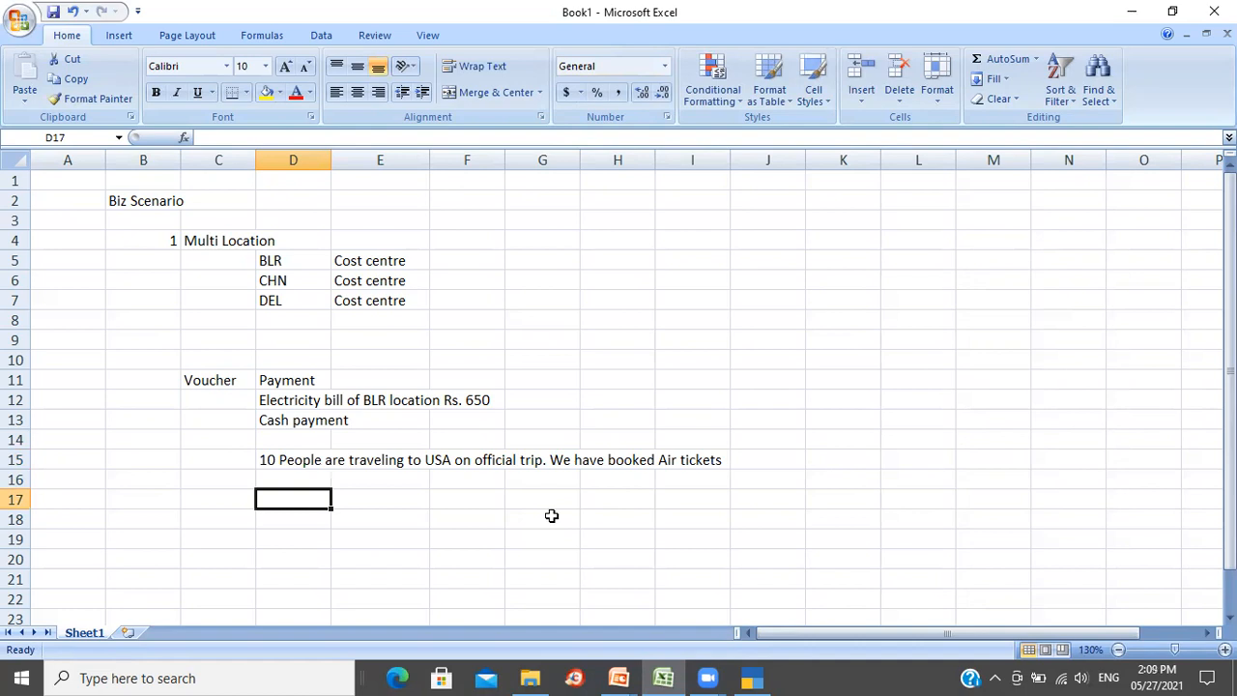
- List the travellers per location in D17:E19: BLR 4, CHN 2 and DEL 4
type("BLR")
key("Tab")
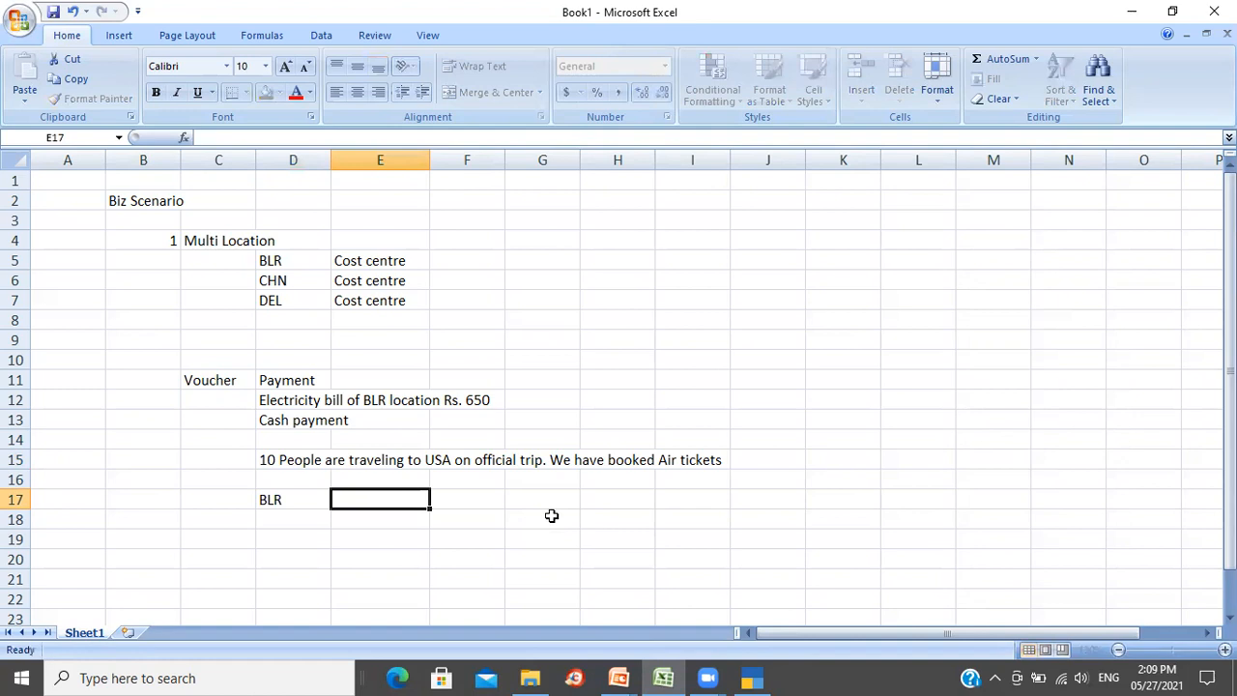
type("4")
key("Return")
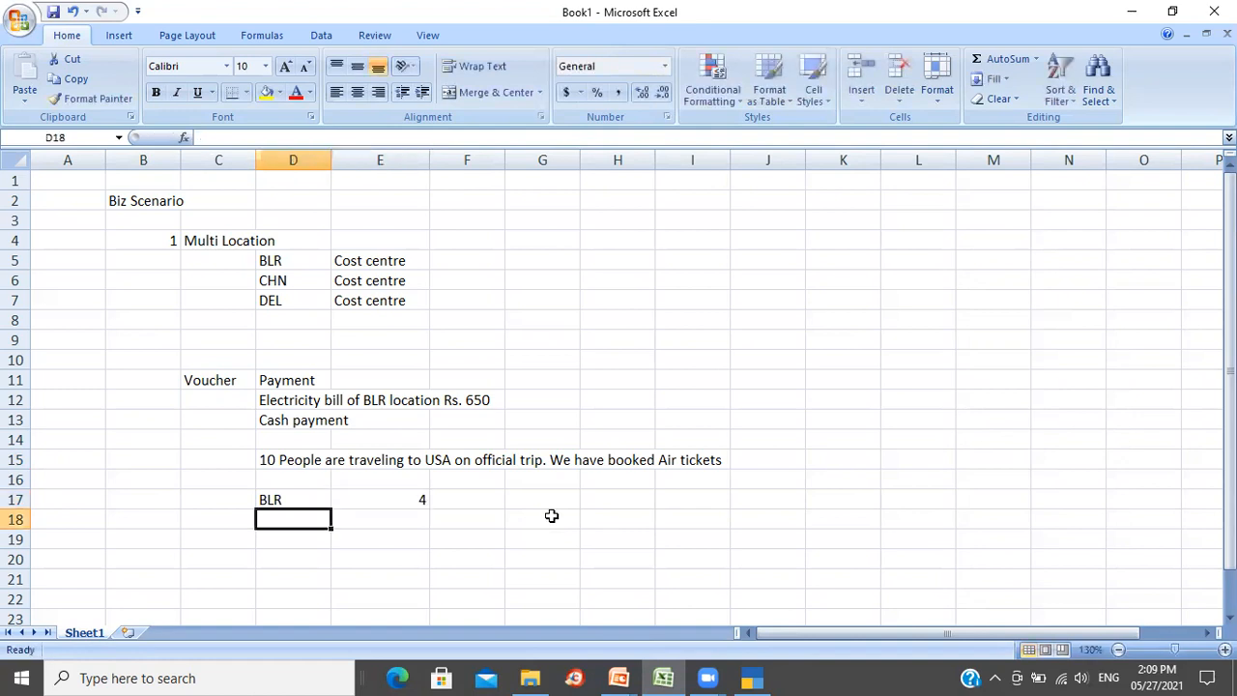
type("CHN")
key("Tab")
type("2")
key("Return")
type("D")
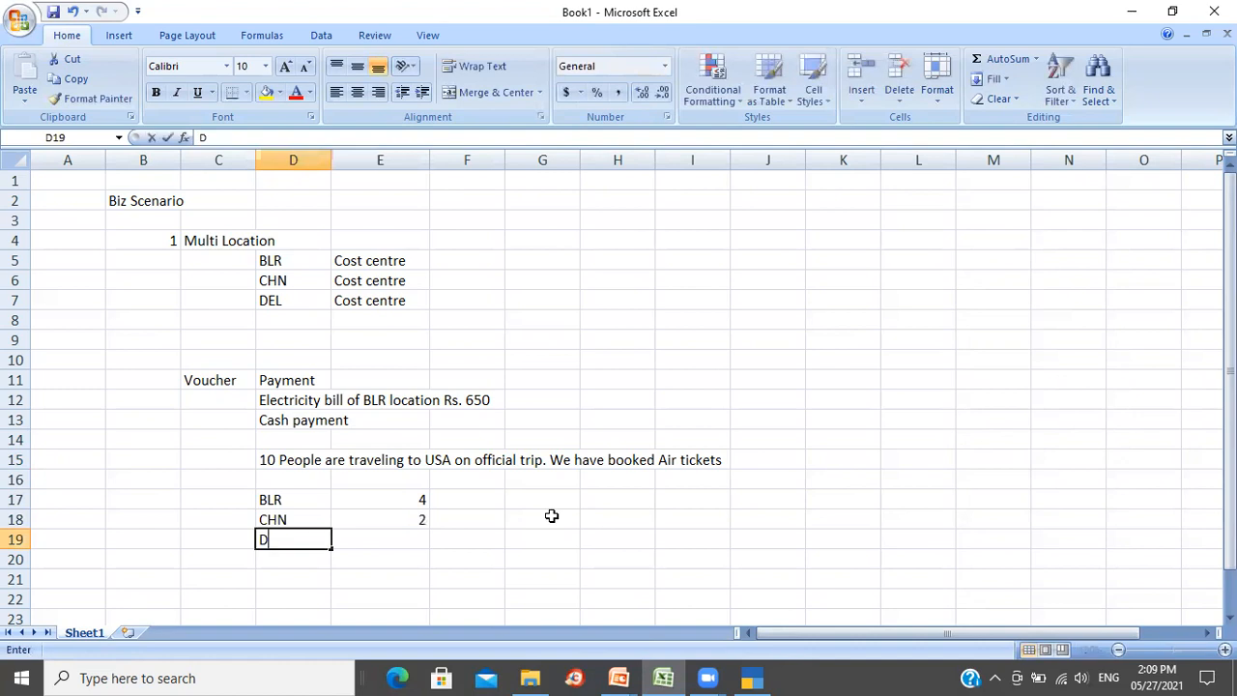
type("EL")
key("Tab")
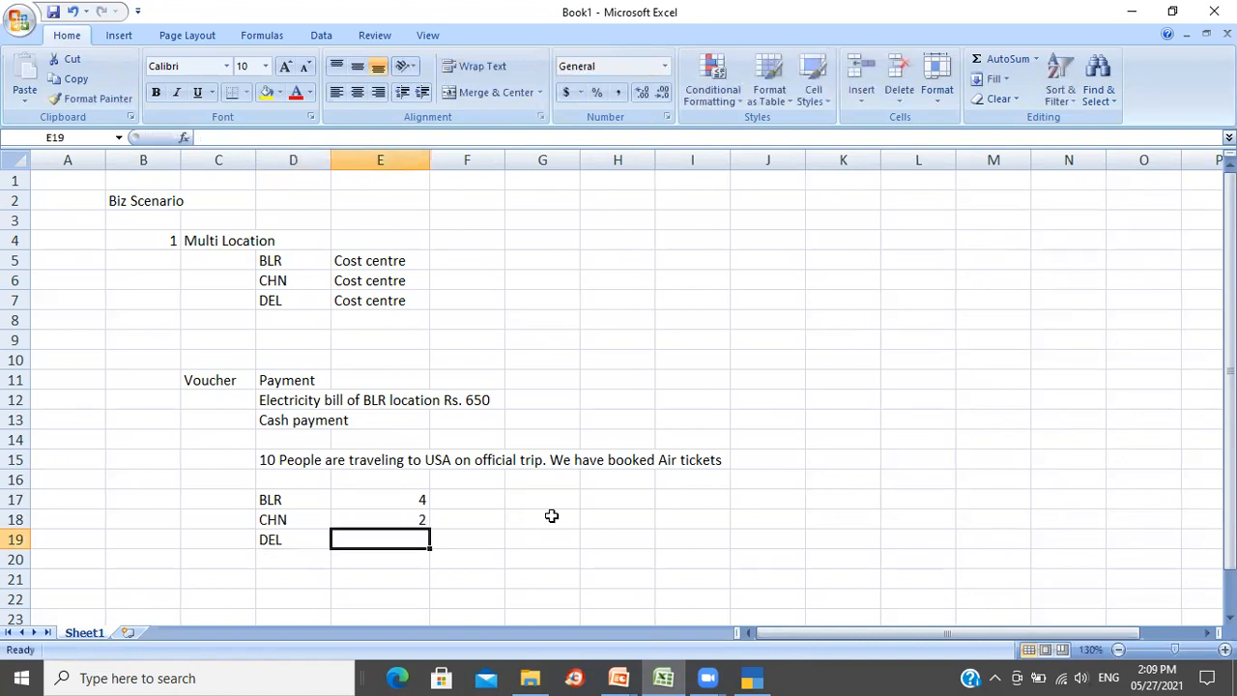
type("4")
key("Return")
- Enter the total air-ticket cost of 450000 in H16
key("Up")
key("Up")
key("Up")
key("Right")
key("Right")
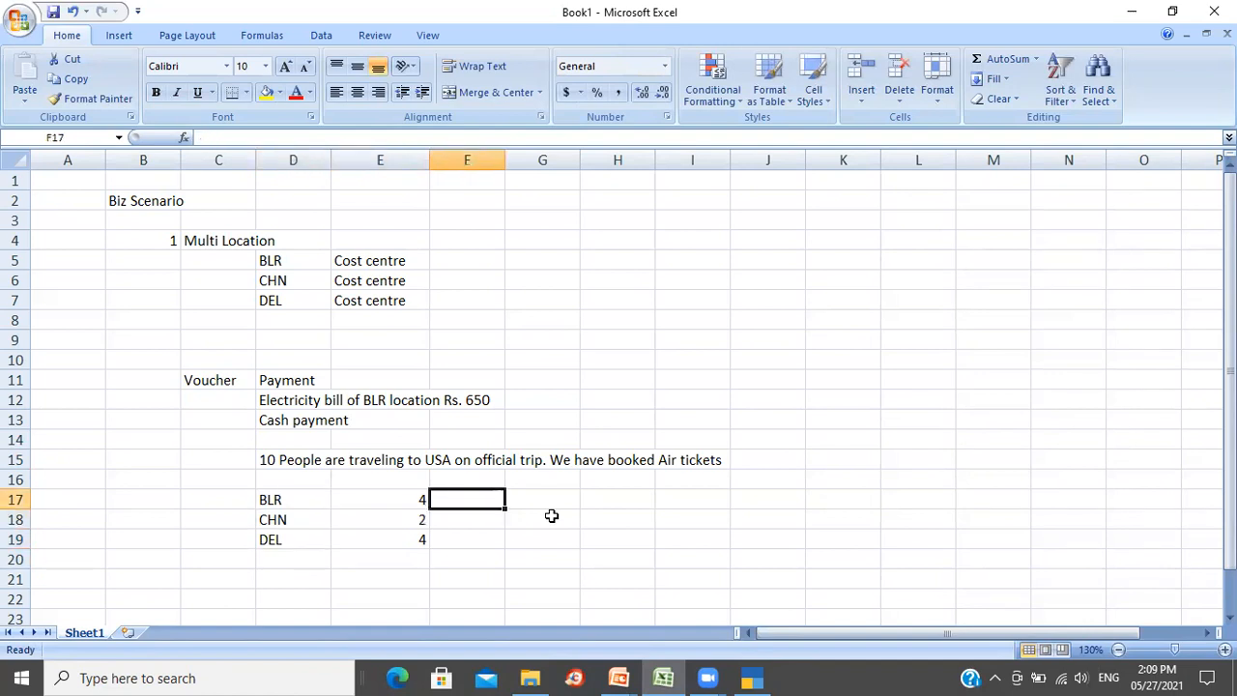
key("Up")
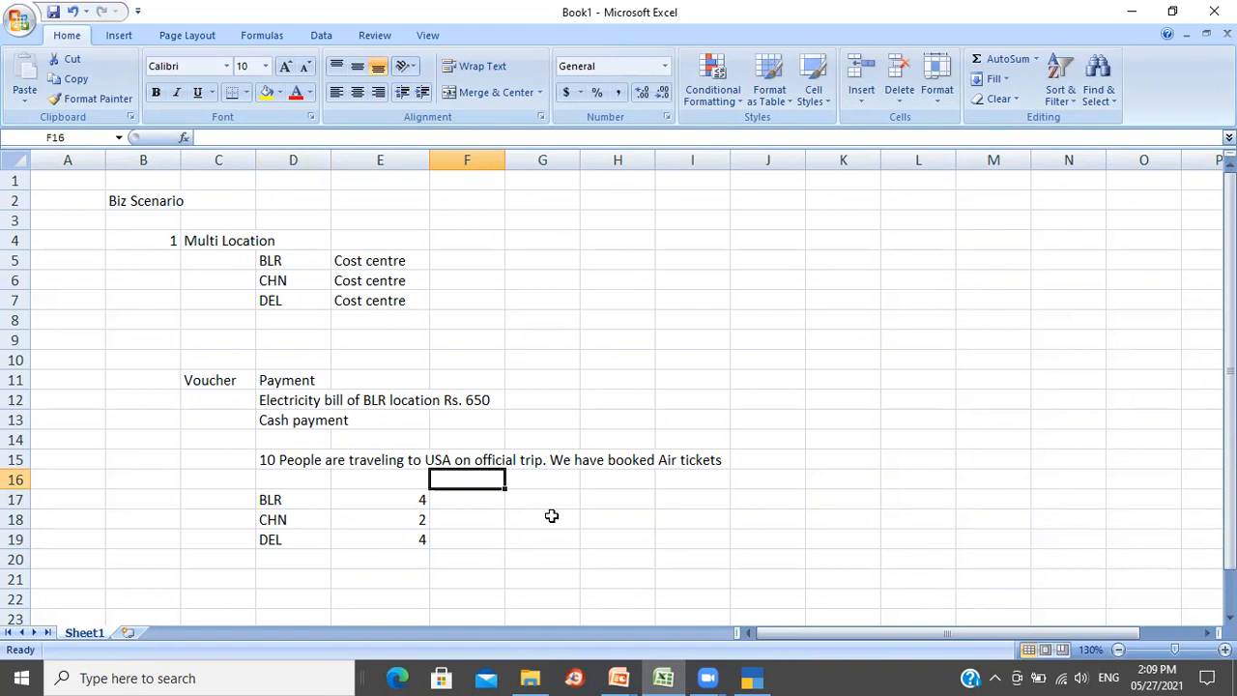
key("Right")
key("Right")
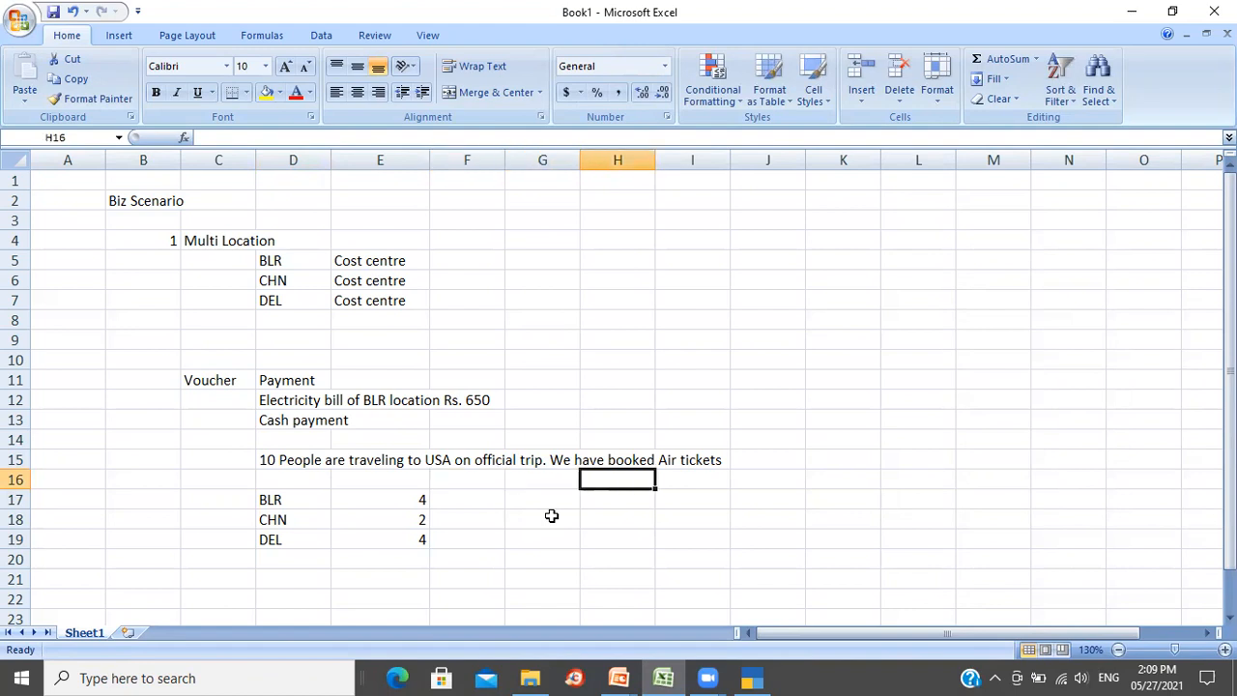
type("450000")
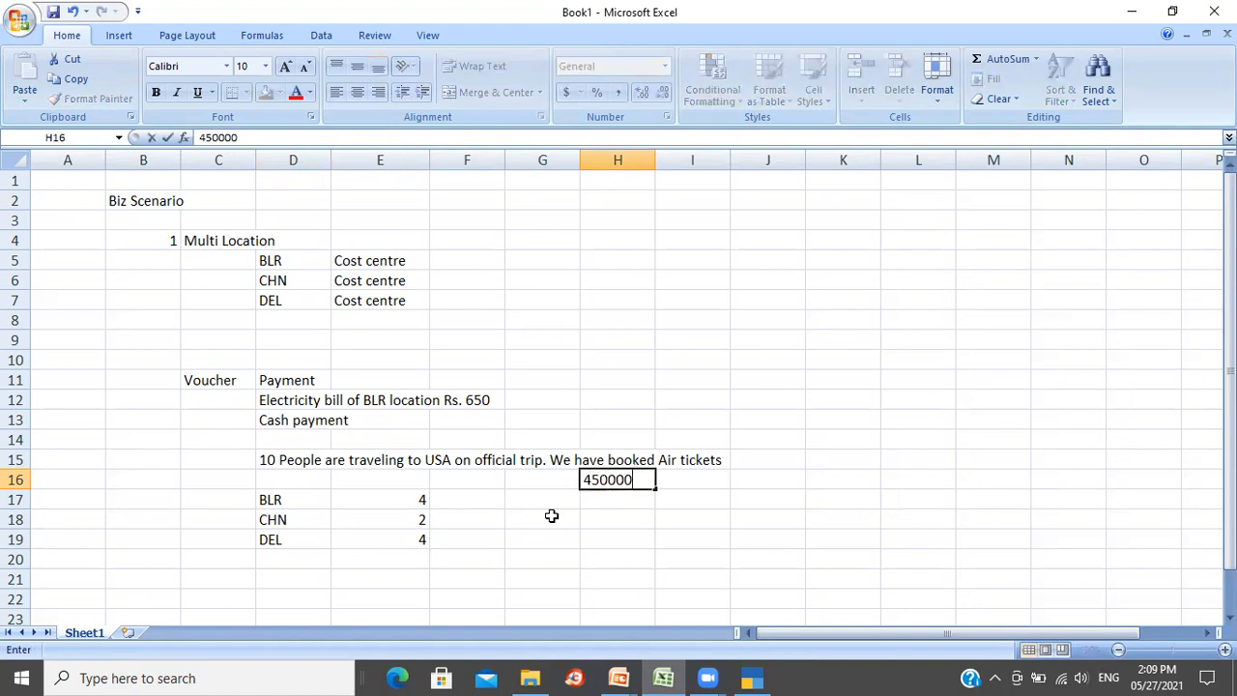
key("Return")
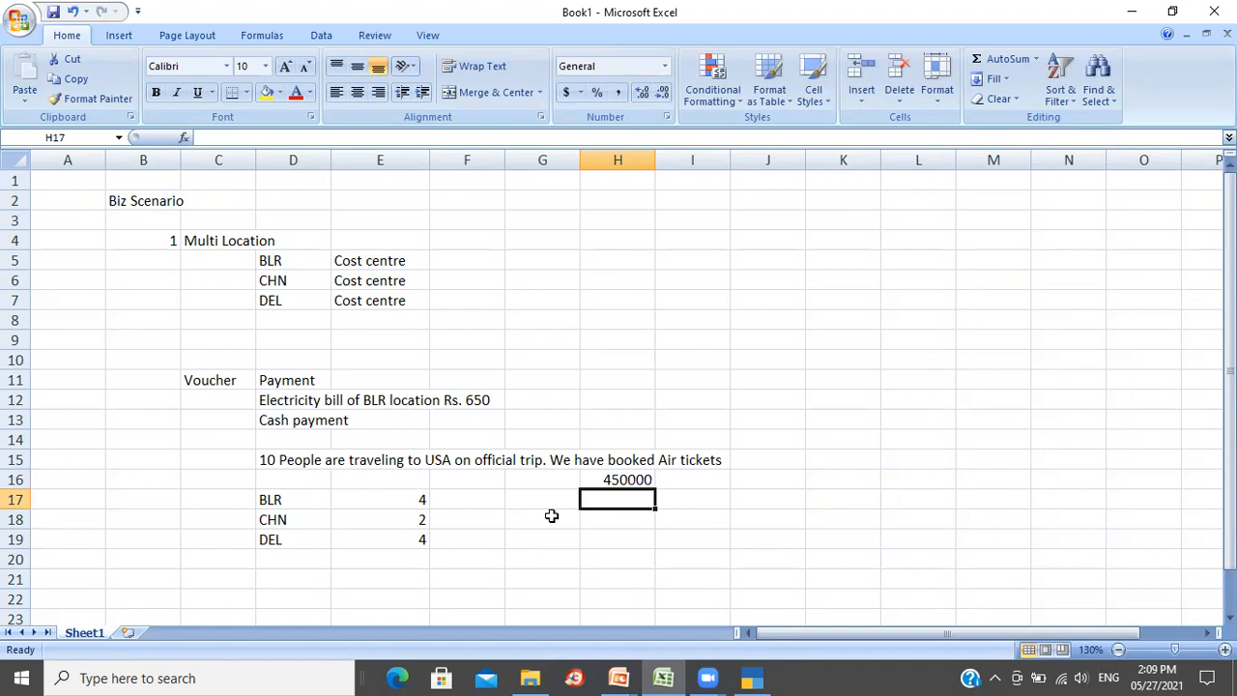
- Enter the total traveller count of 10 in E16, above the per-location counts
key("Up")
key("Left")
key("Left")
key("Left")
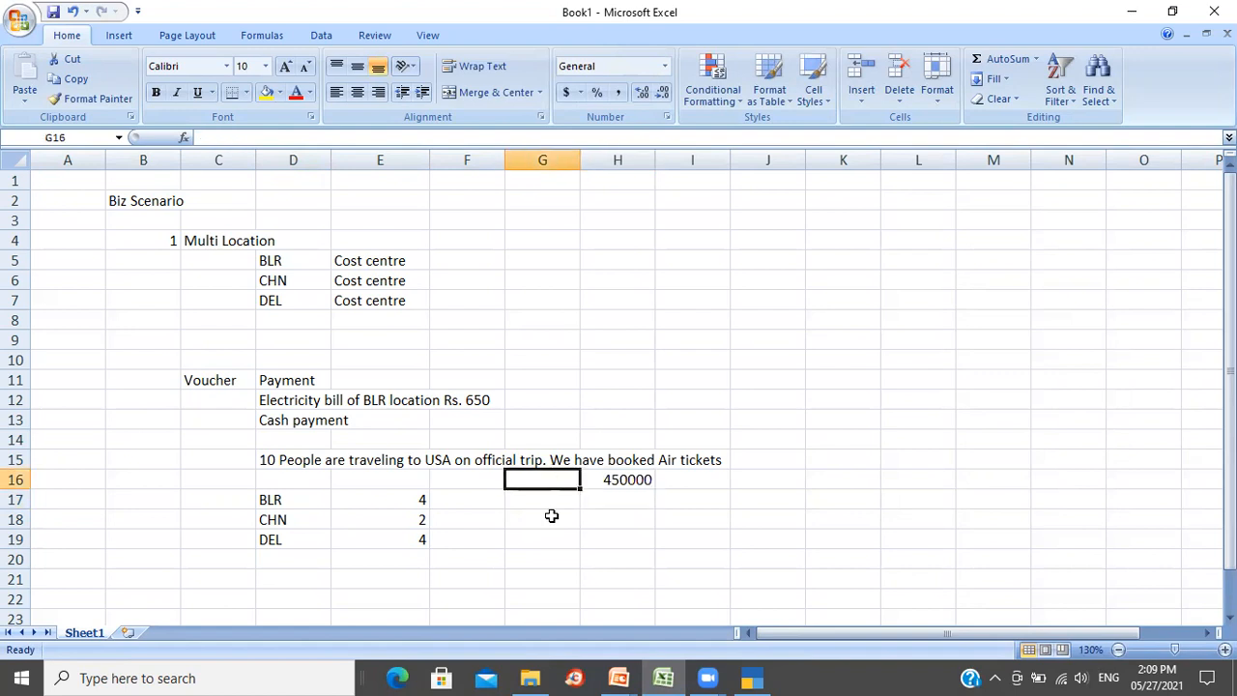
type("10")
key("Return")
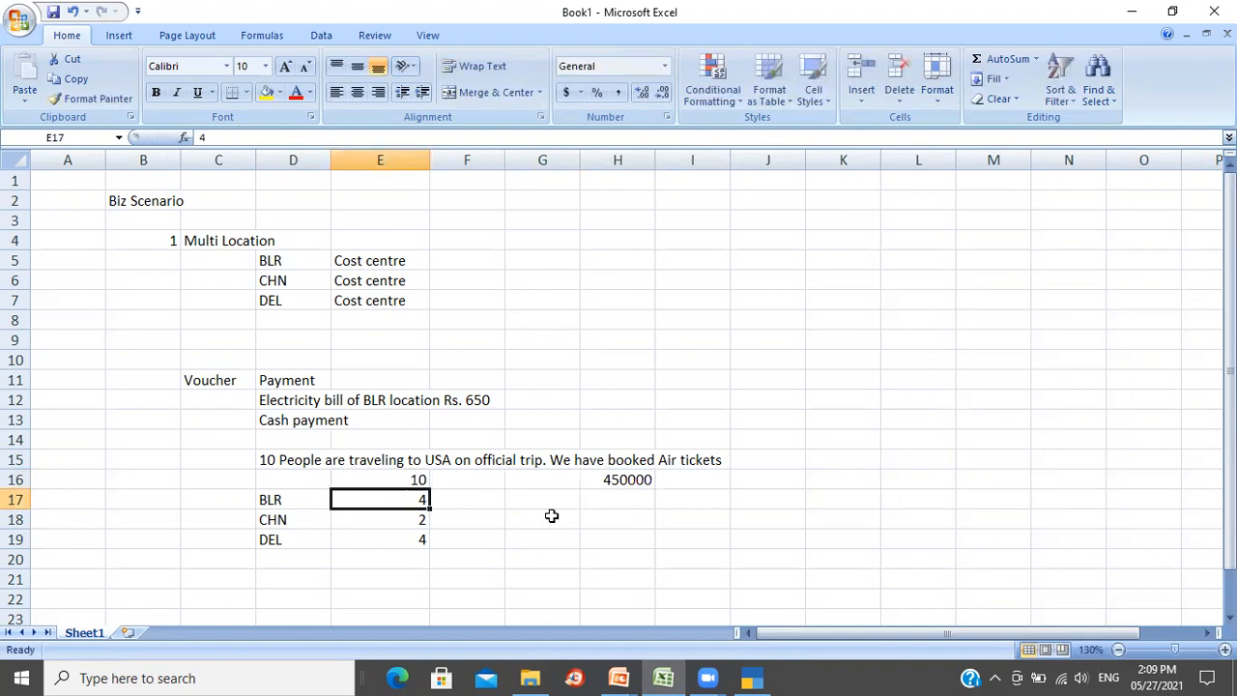
- Calculate BLR's share of the ticket cost in F17 with the formula =H16/E16*E17
key("Right")
key("Right")
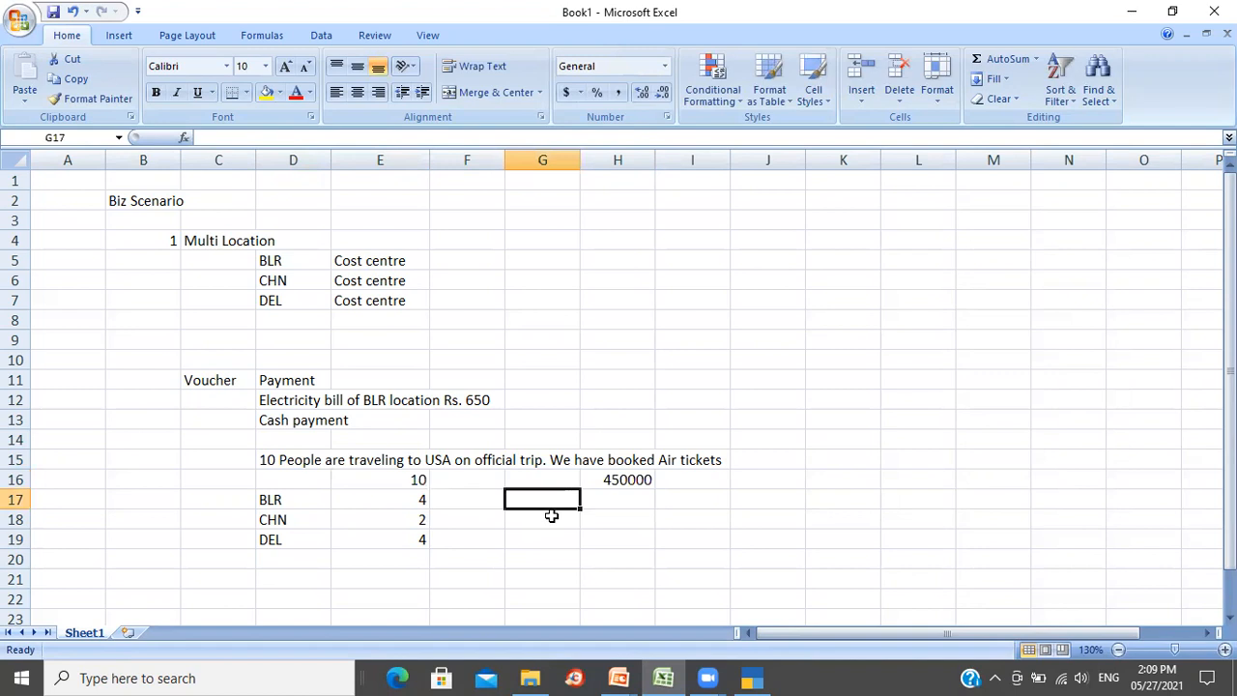
key("Left")
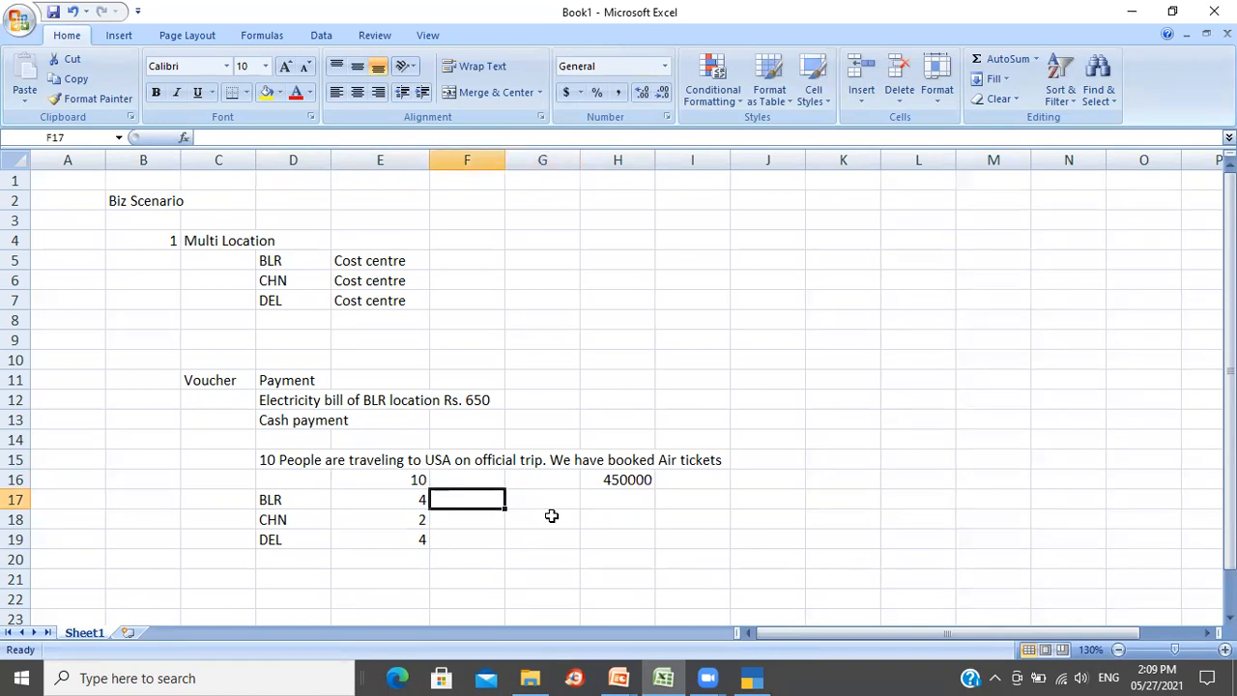
type("=")
key("Up")
key("Right")
key("Right")
type("/")
key("Up")
key("Left")
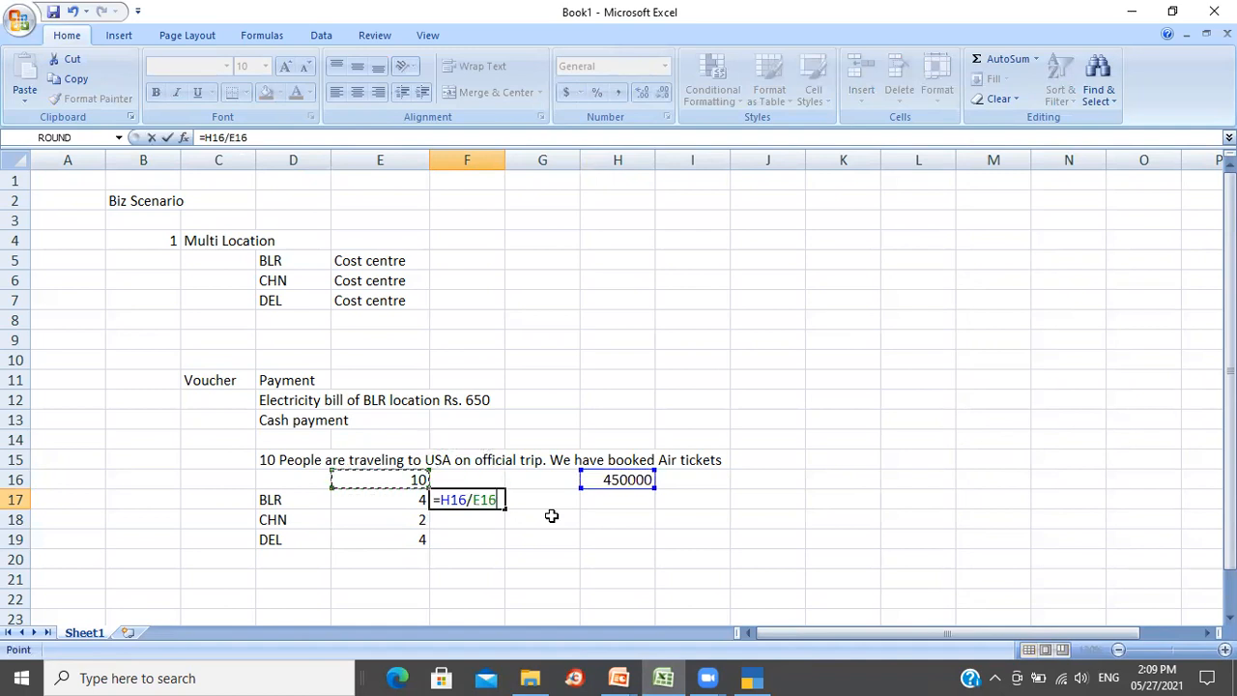
type("*")
key("Down")
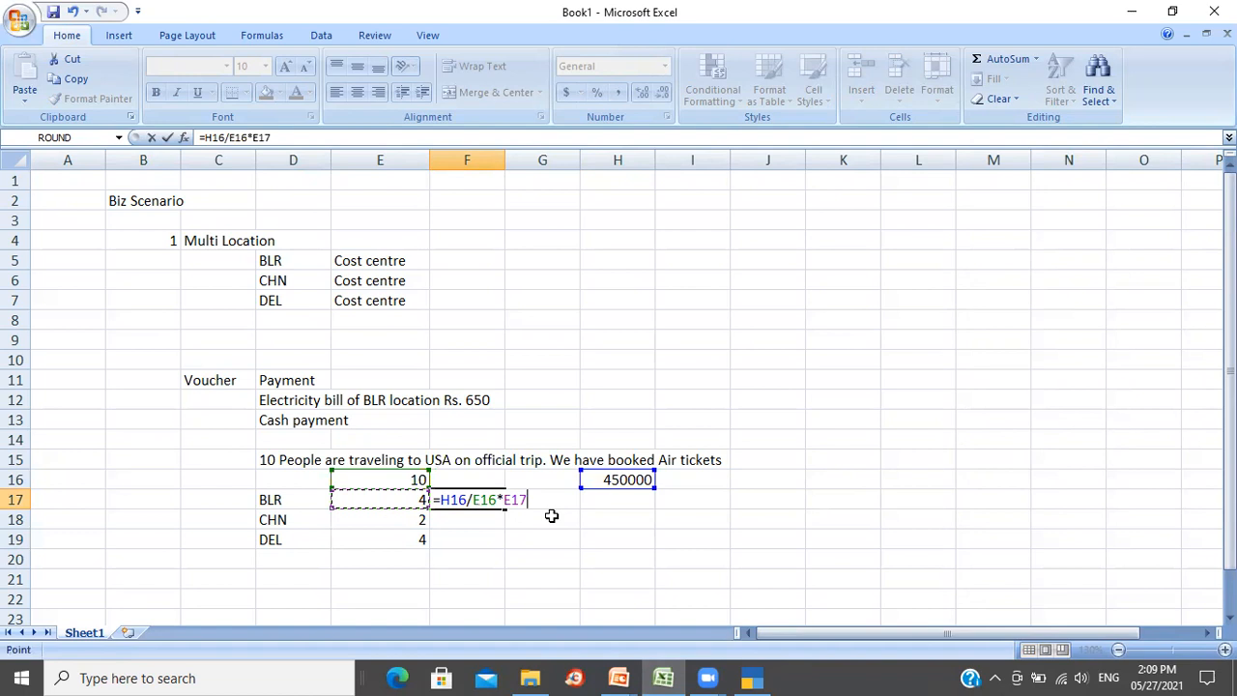
key("Return")
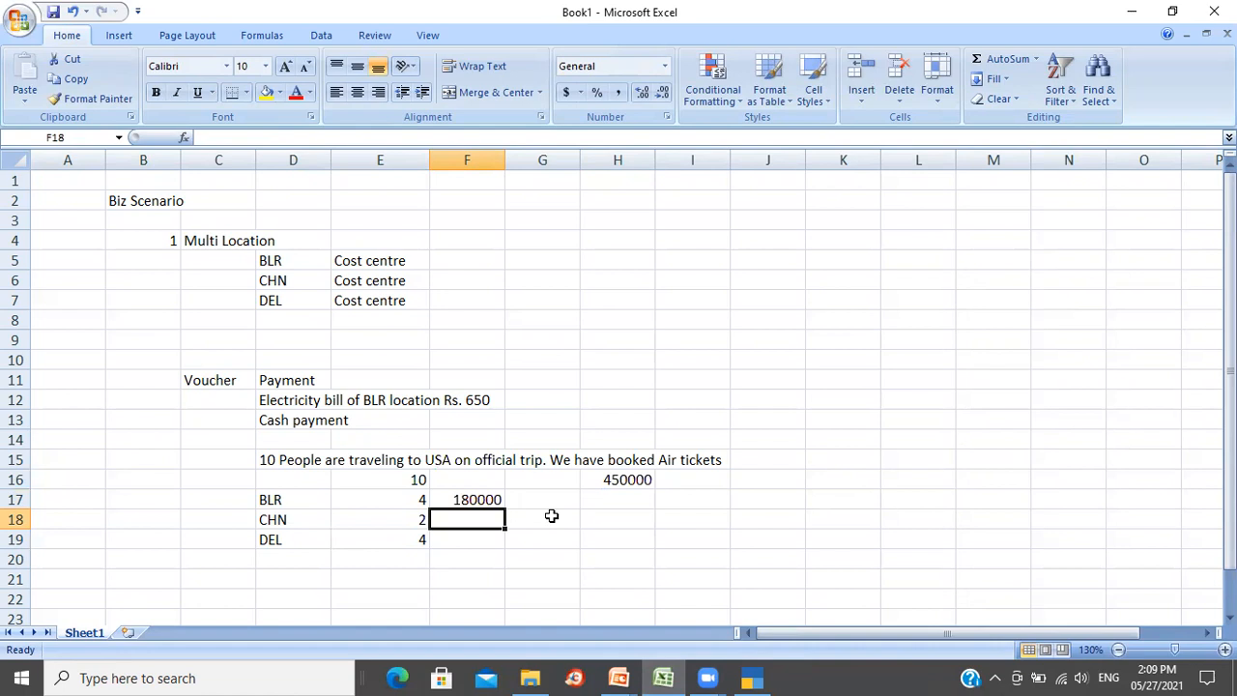
- Make the E16 and E17 references absolute in the F17 formula, giving =H16/$E$16*$E$17
key("Up")
key("F2")
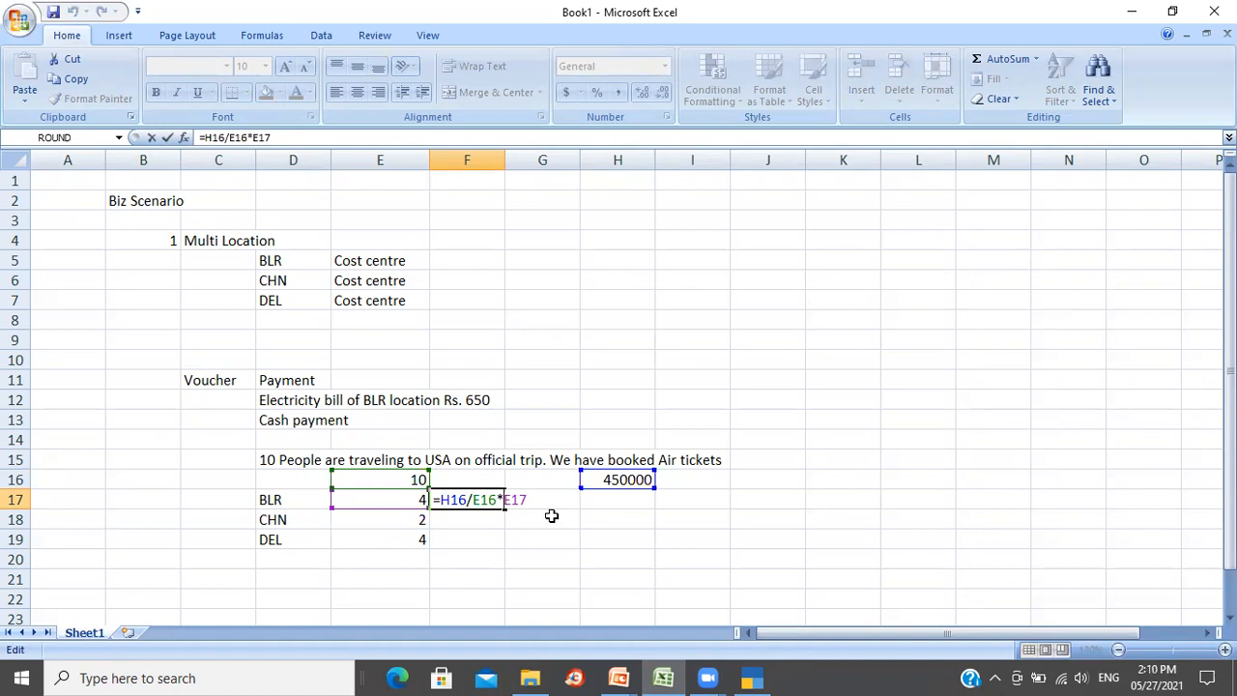
key("Left")
key("Left")
key("Left")
type("$")
key("Right")
type("$")
key("Right")
key("Right")
key("Right")
key("Return")
- Try to copy the BLR share formula from F17 down to the CHN and DEL rows, F18:F19
key("Up")
key("ctrl+c")
key("Down")
key("shift+Down")
type("v")
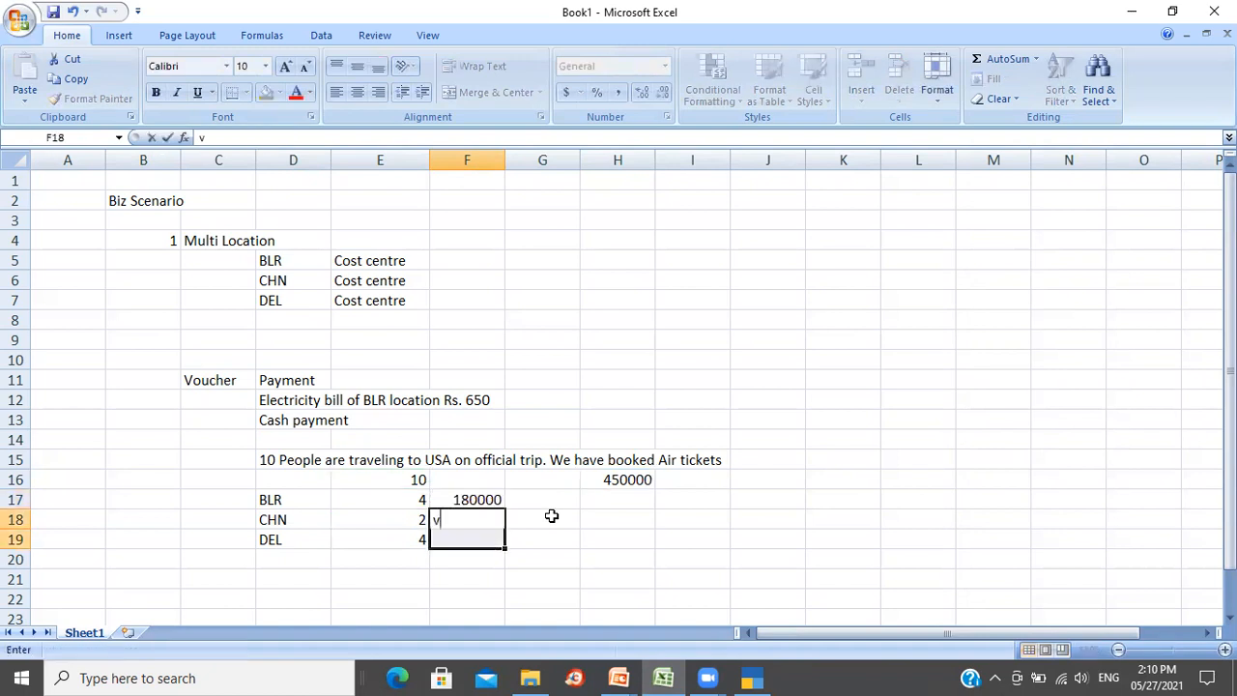
key("Escape")
key("Up")
key("ctrl+c")
key("Down")
key("shift+Down")
key("ctrl+v")
key("Escape")
key("Up")
key("Down")
- Try to correct the CHN formula in F18 by changing it to =$H$17/E16*$E$17
key("F2")
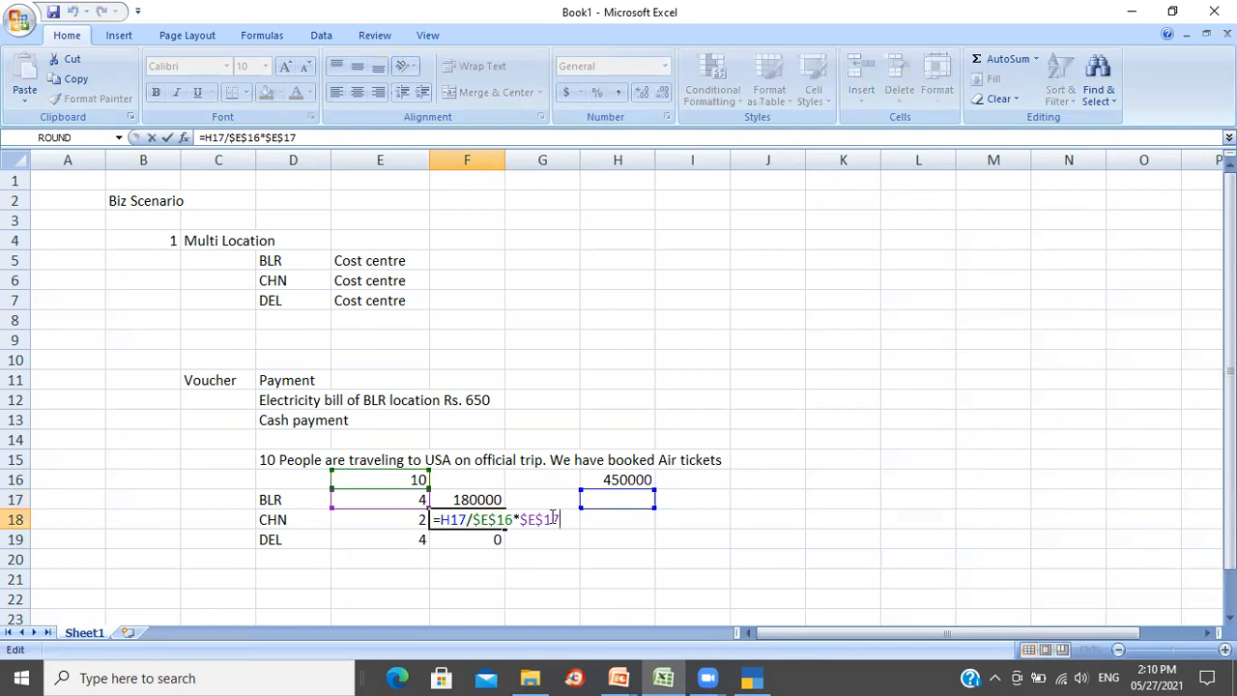
key("Left")
key("Left")
key("Left")
key("Left")
key("Left")
key("Left")
key("Left")
key("Left")
key("Left")
key("Left")
key("Right")
type("$")
key("Right")
type("$")
key("Right")
key("Right")
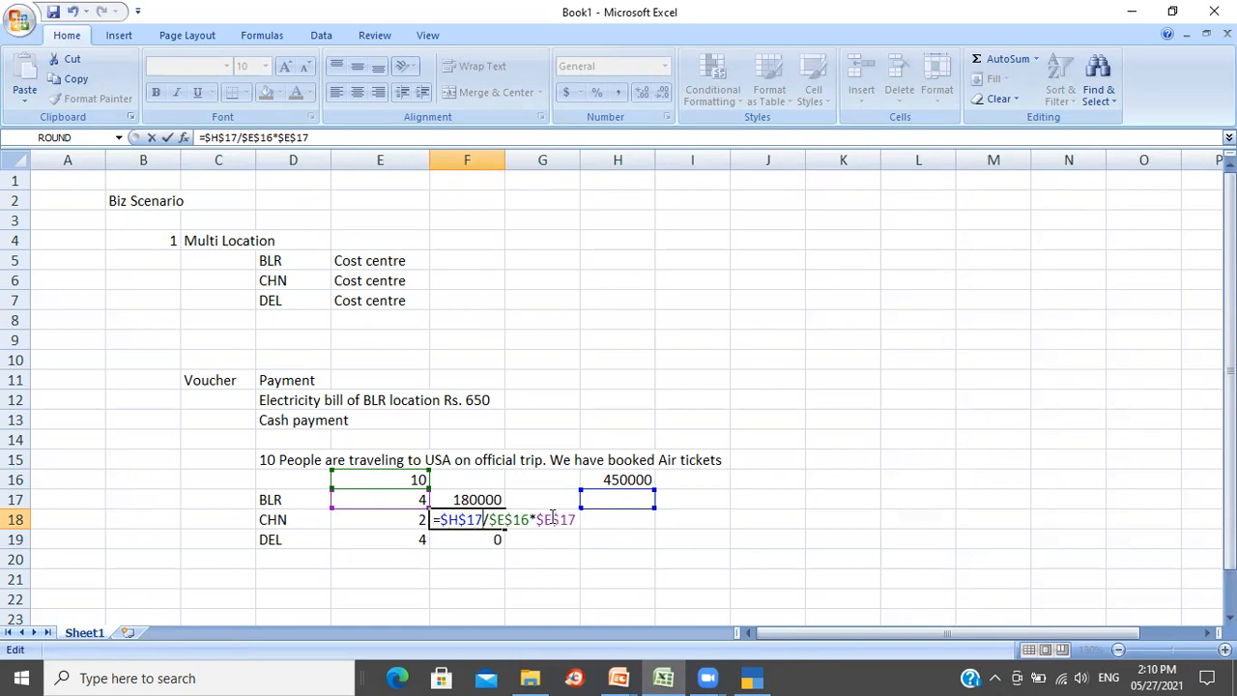
key("Right")
key("Right")
key("BackSpace")
key("Right")
key("Right")
key("BackSpace")
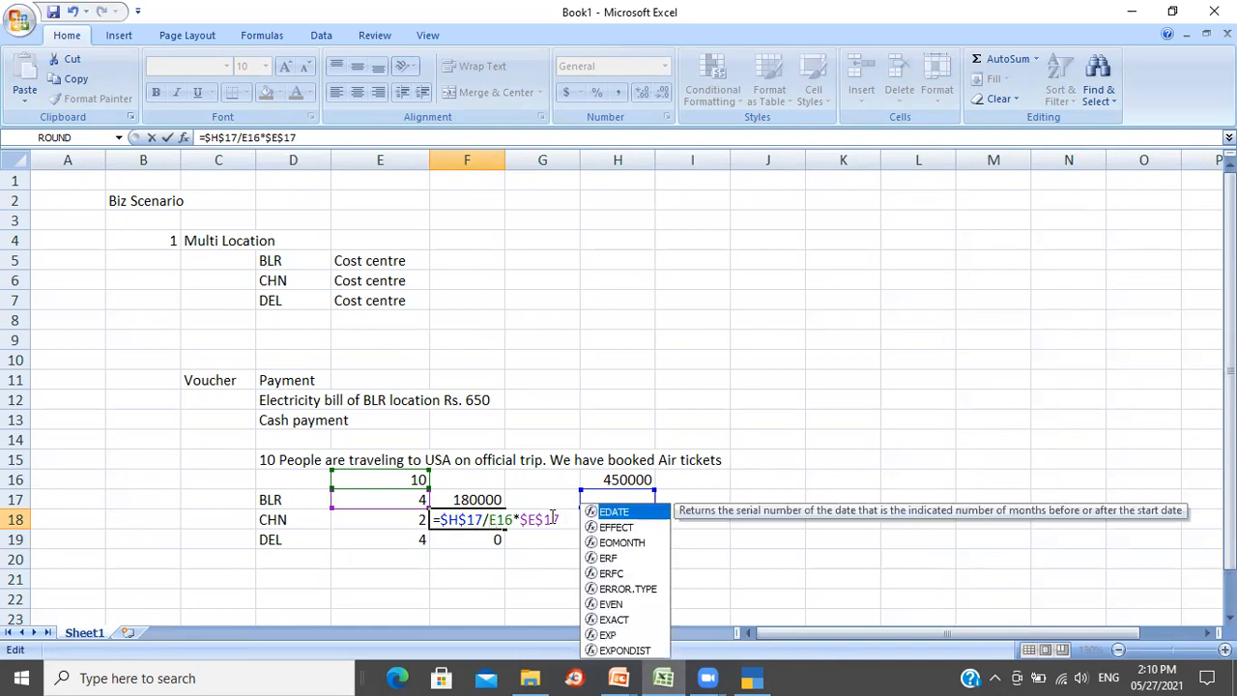
key("Return")
key("Up")
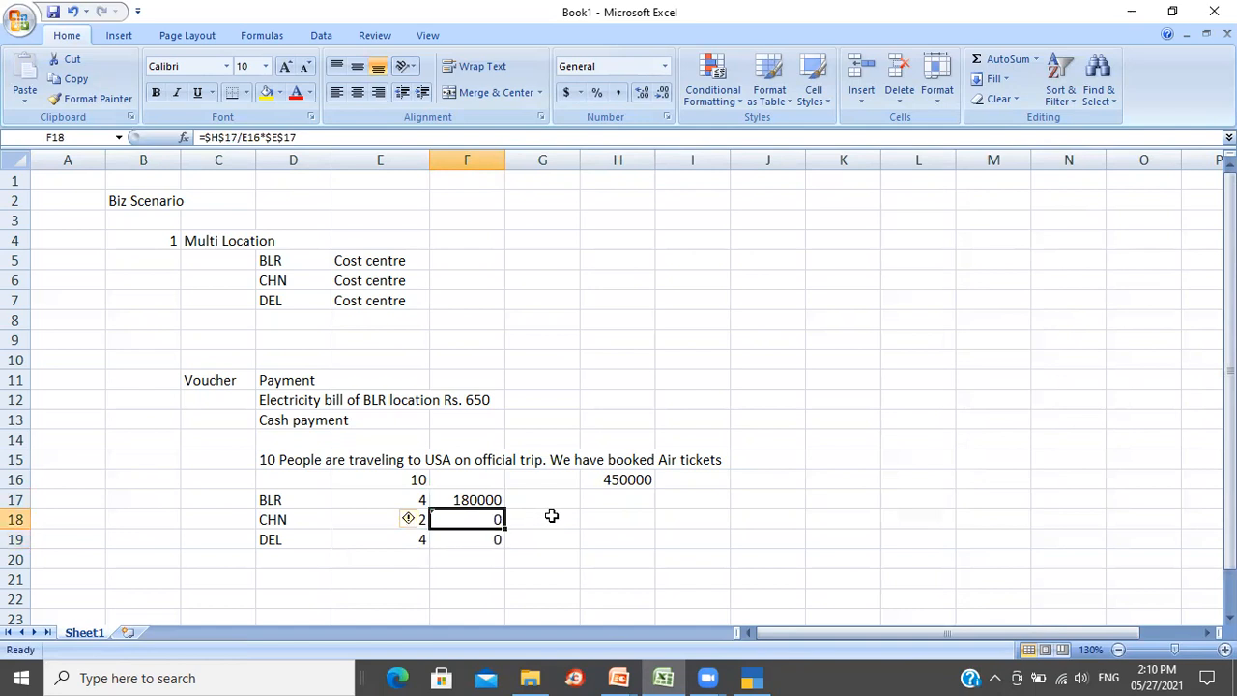
- Abandon the repeated edit of F18 and clear the copied formulas from F18:F19
key("F2")
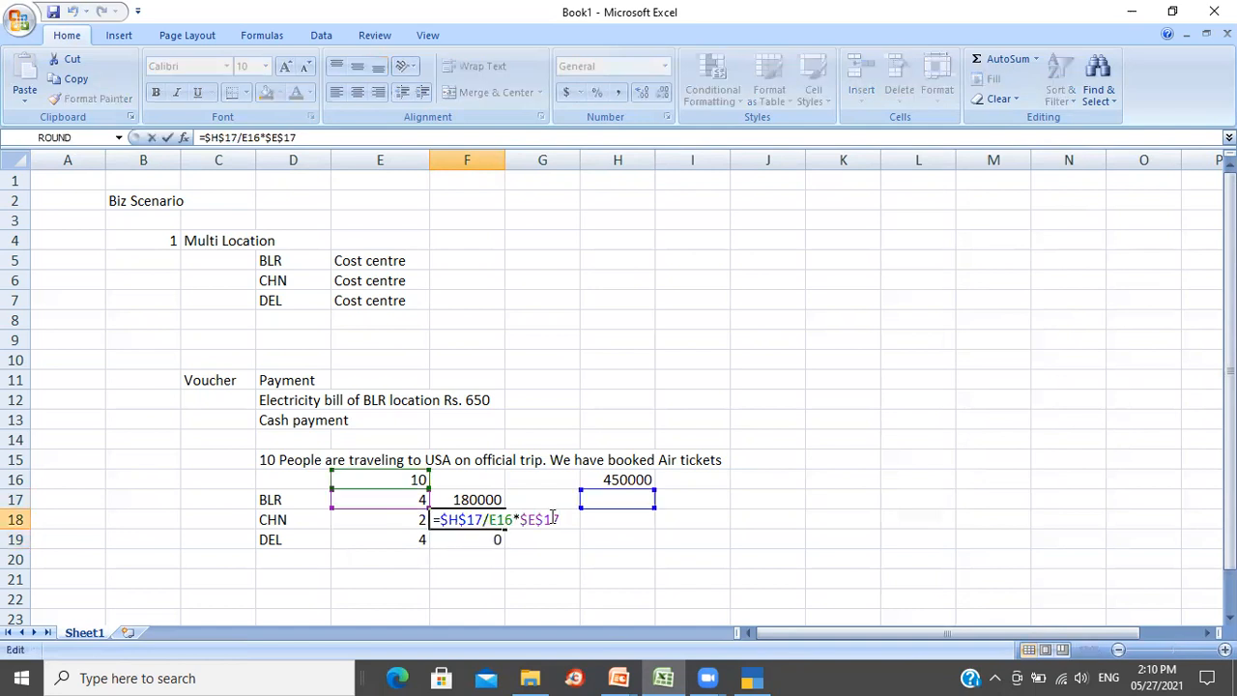
key("Left")
key("Left")
key("Left")
key("Left")
key("Left")
key("Escape")
key("Up")
key("Down")
key("shift+Down")
key("Delete")
key("Up")
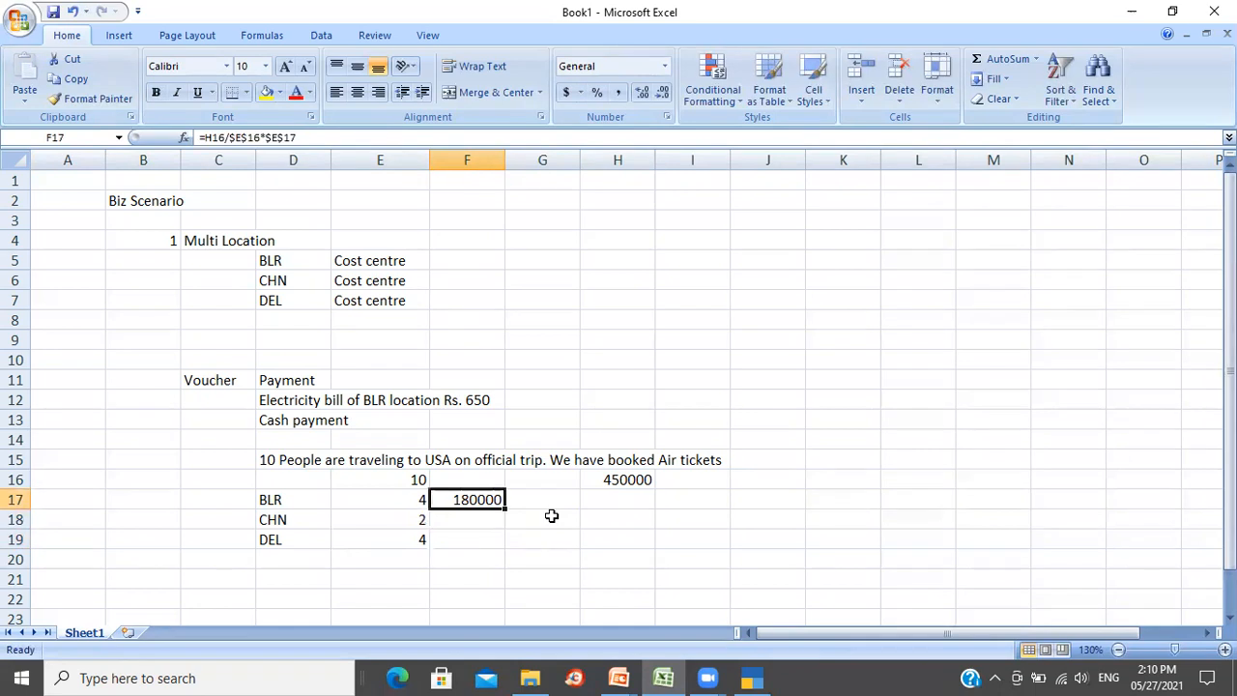
- Change the F17 formula to =$H$16/$E$16*E17 so that only the total cost and total travellers are fixed references
key("F2")
key("Left")
key("Left")
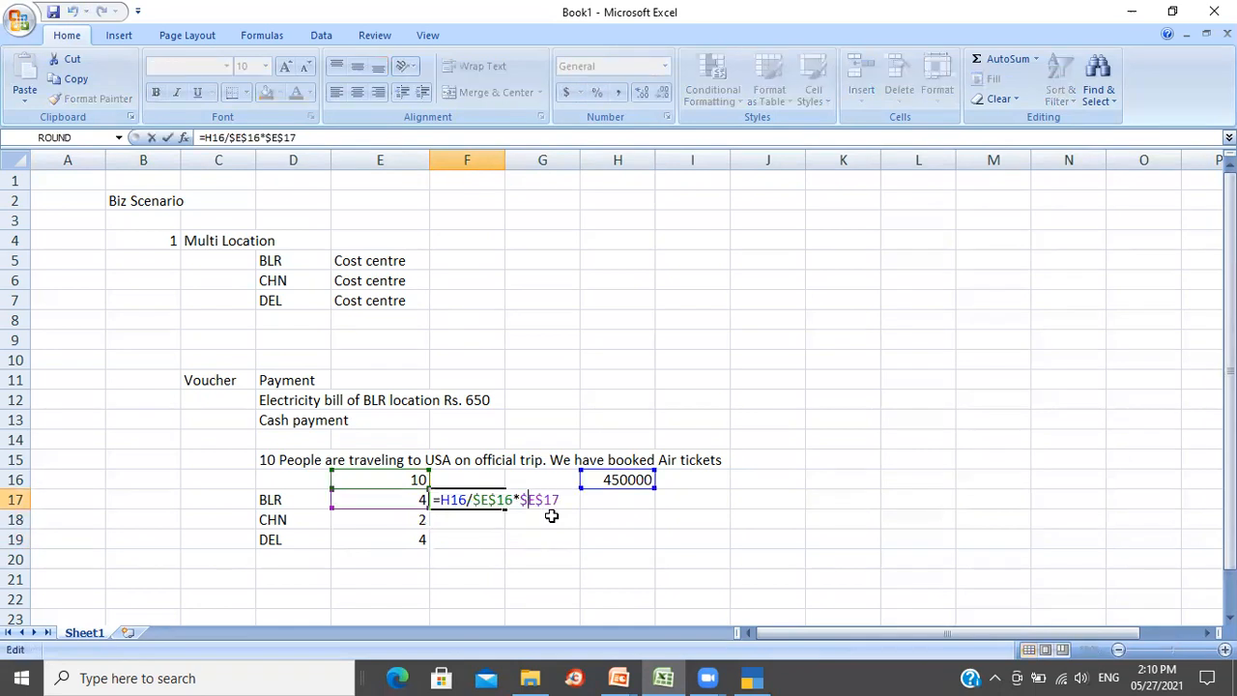
key("Left")
key("Left")
key("Left")
type("$H$")
key("Right")
key("Right")
key("Right")
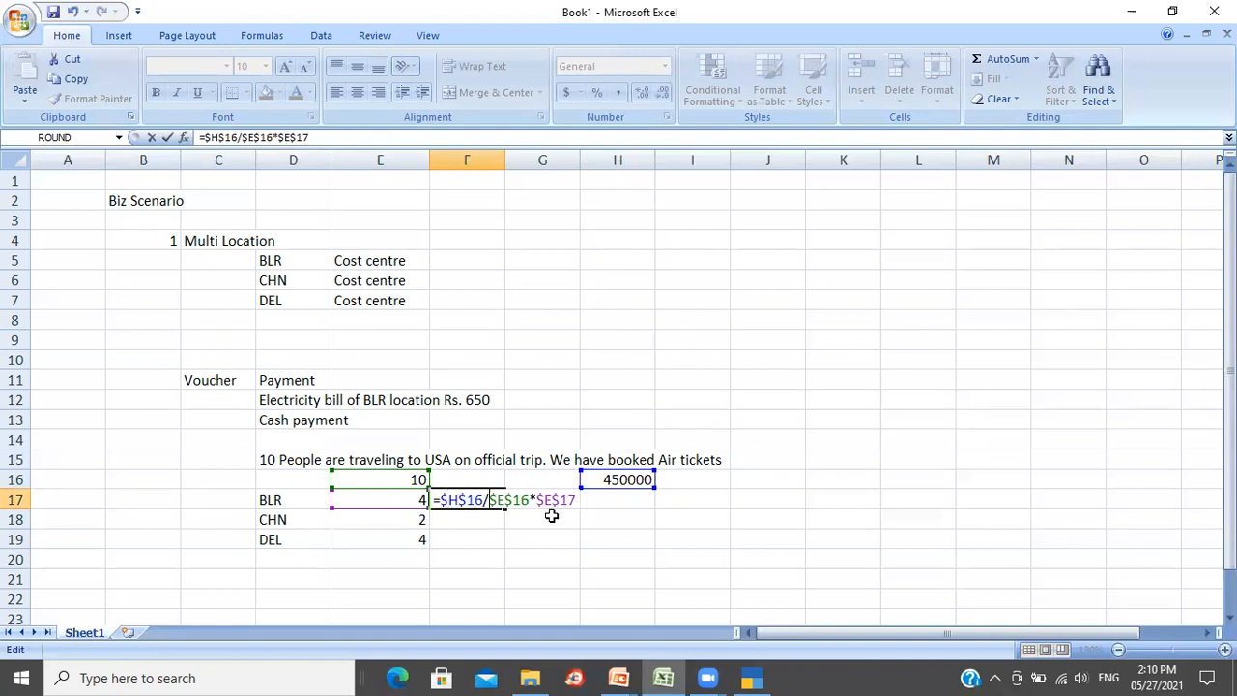
key("Right")
key("Right")
key("Right")
key("Right")
key("BackSpace")
key("Return")
- Copy the corrected F17 formula into F18:F19 for CHN and DEL
key("Up")
key("ctrl+c")
key("Down")
key("shift+Down")
key("ctrl+v")
key("Escape")
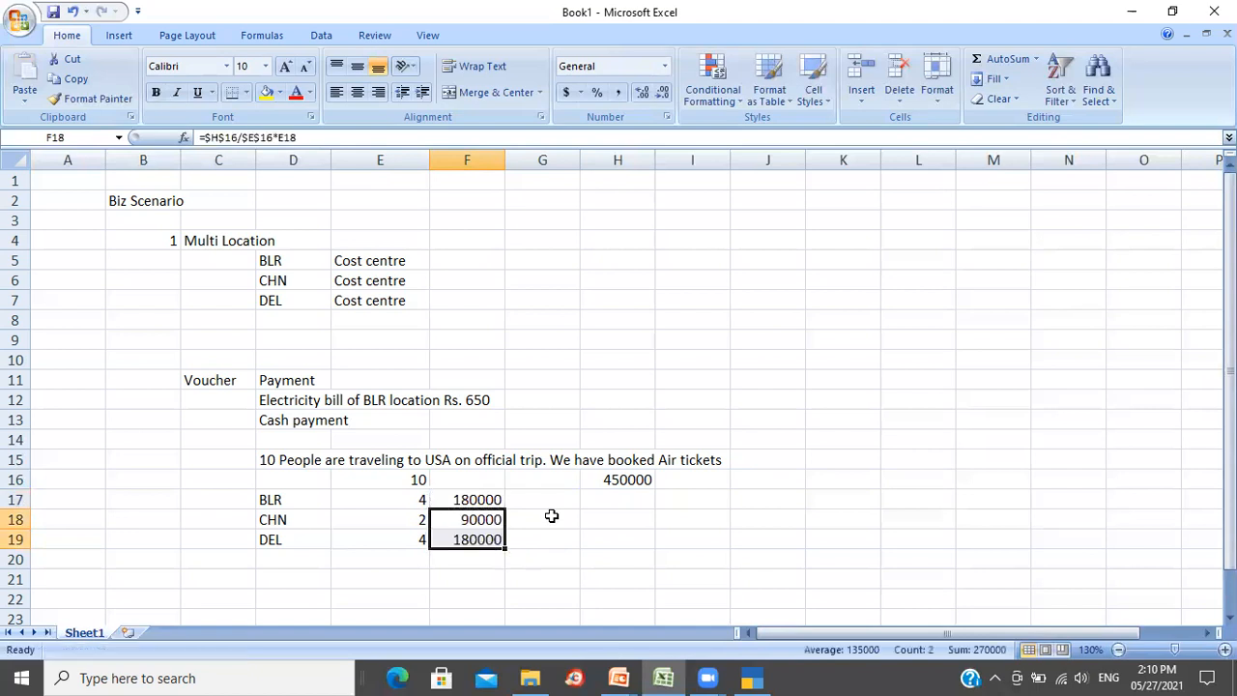
- Examine the ticket cost calculated for each location in F17:F19
key("Up")
key("Down")
key("Up")
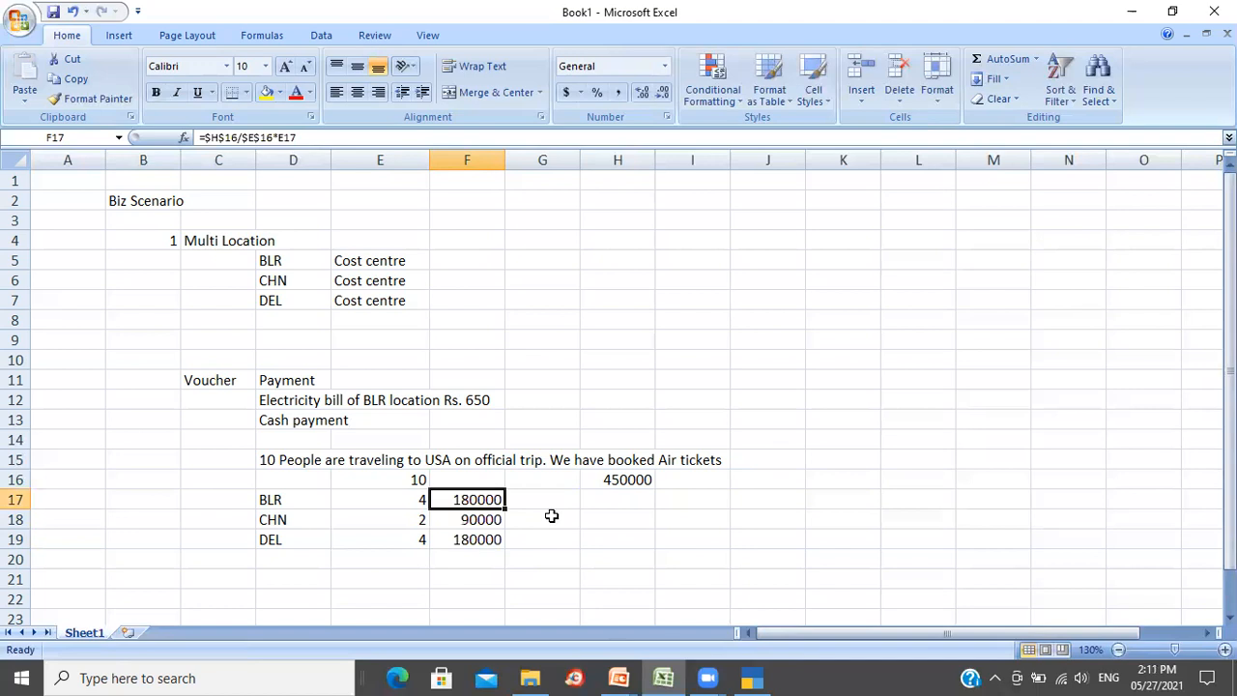
key("Down")
key("Down")
key("Up")
key("Up")
key("Right")
key("Left")
key("Down")
key("Down")
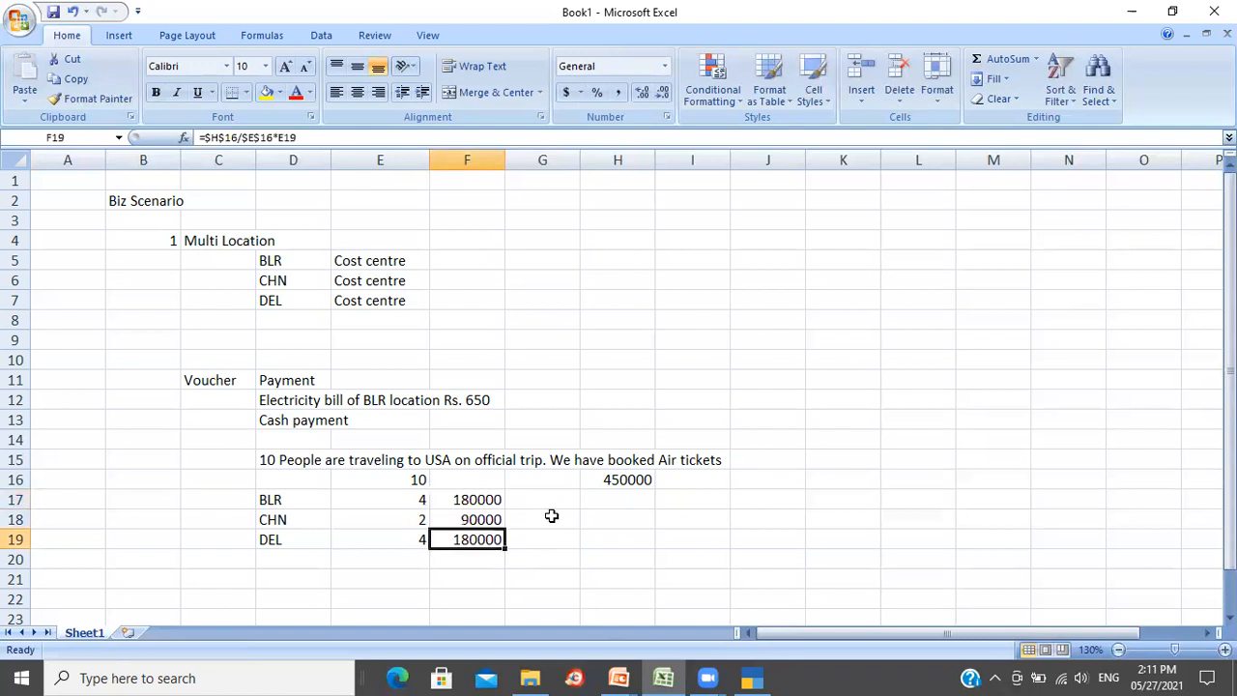
- Label the air-ticket scenario "Journal" in C15
key("Down")
key("Left")
key("Left")
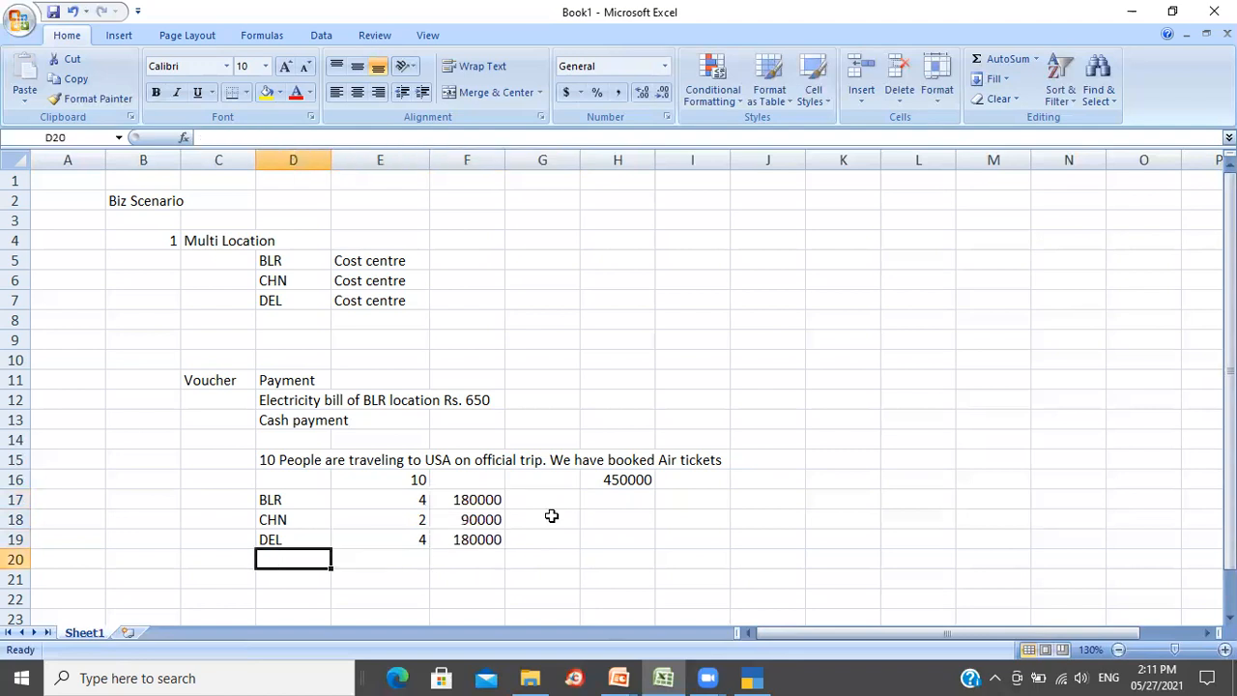
key("Up")
key("Up")
key("Up")
key("Up")
key("Up")
key("Up")
key("Down")
key("Left")
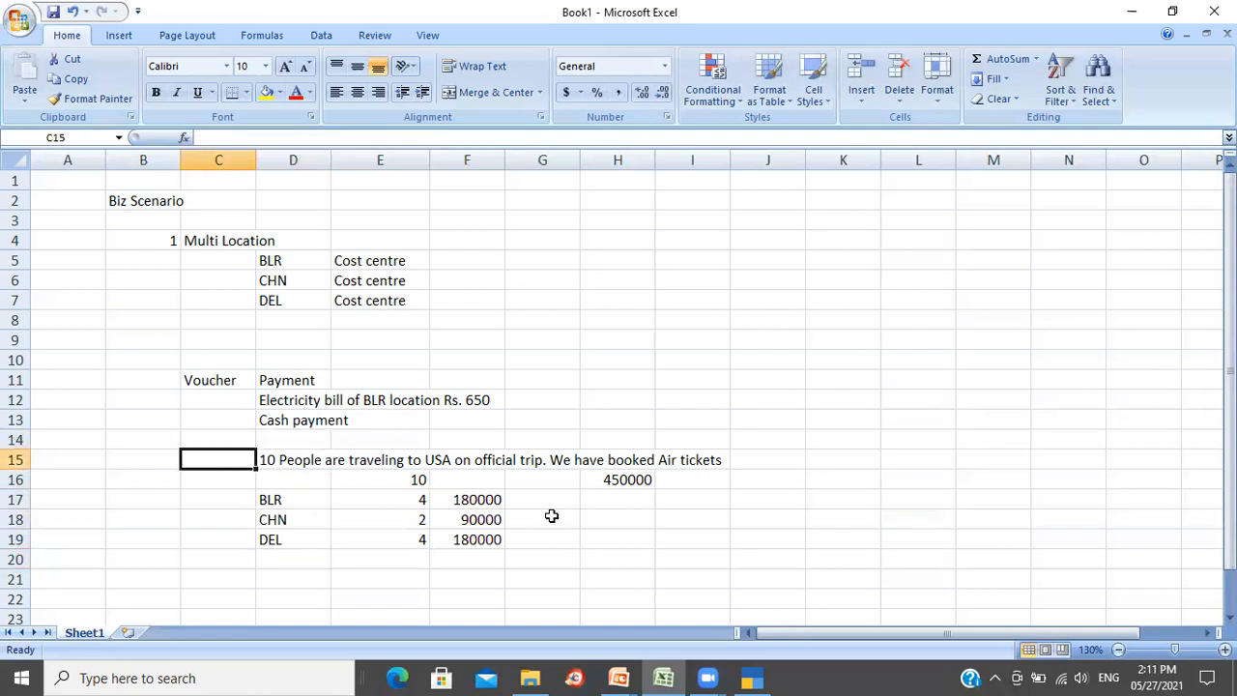
type("Journal")
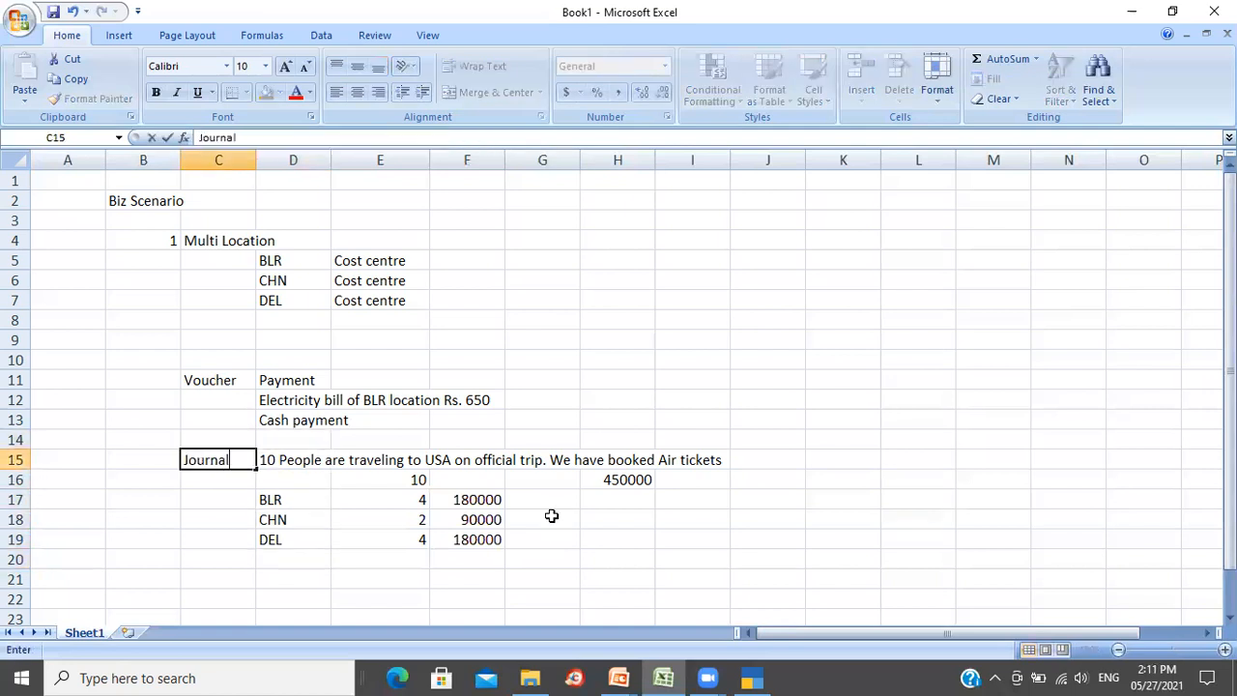
key("Return")
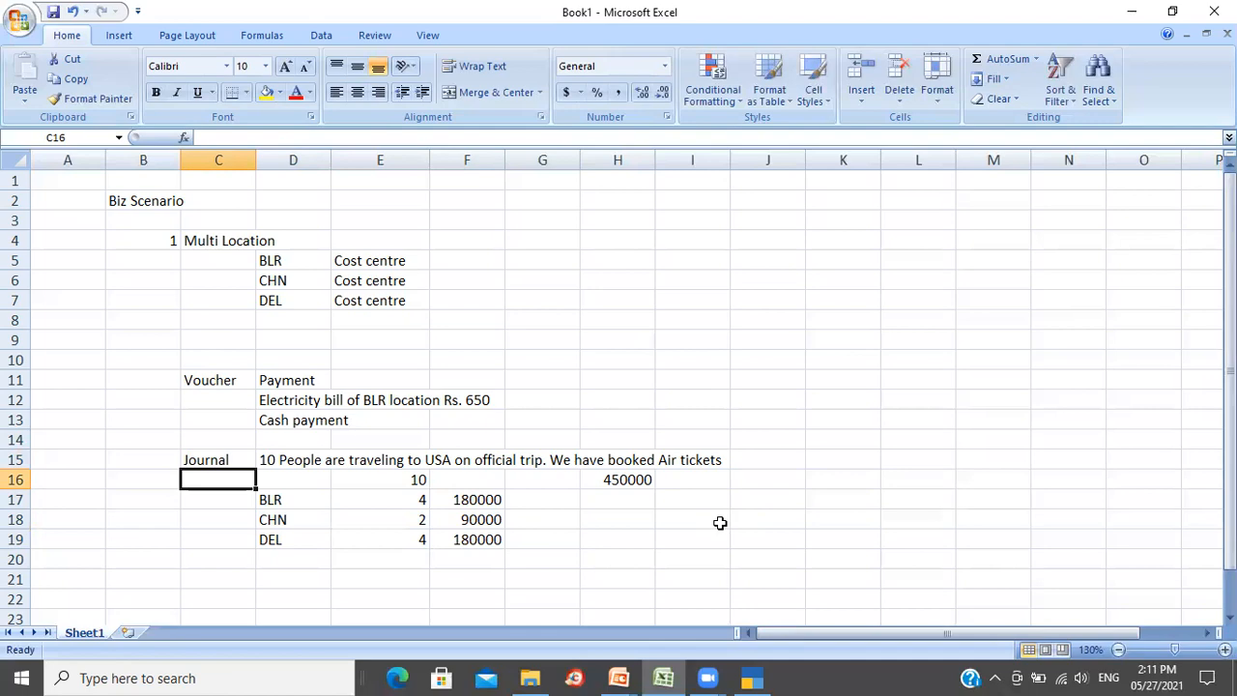
- Switch to TallyPrime and set the journal voucher's date to 2-Apr-2021 and its reference number to 321412
left_click(752, 677)
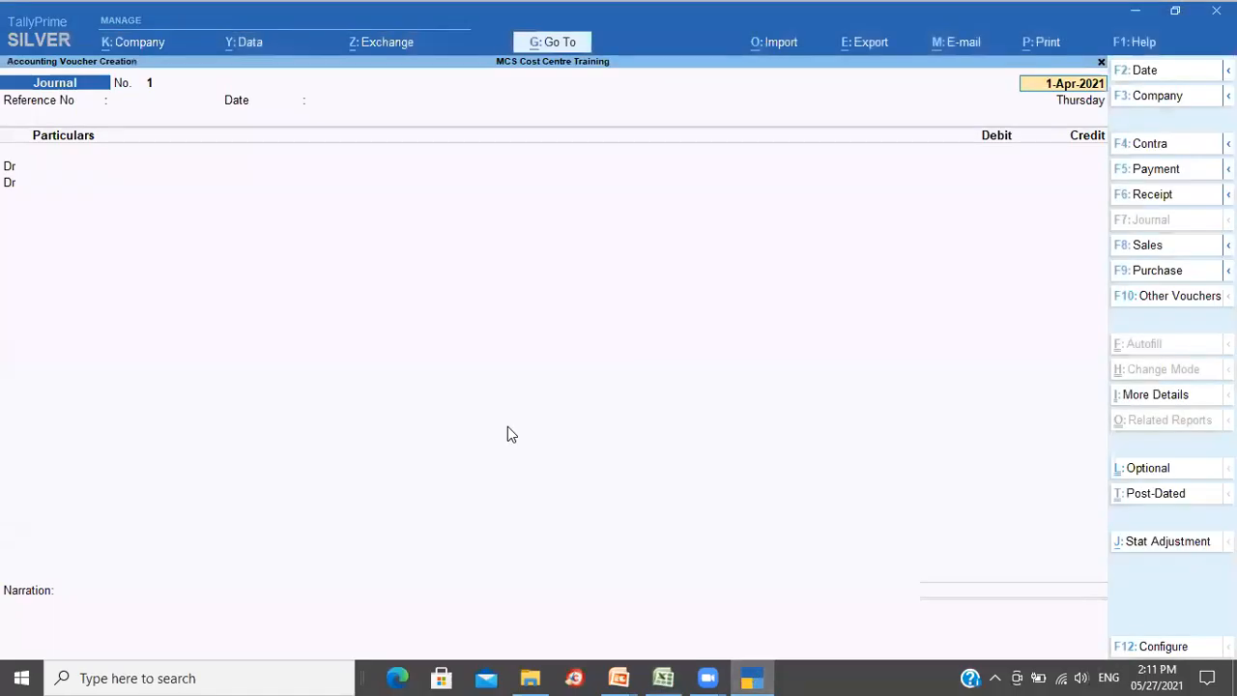
key("F2")
type("2")
key("Return")
type("321412")
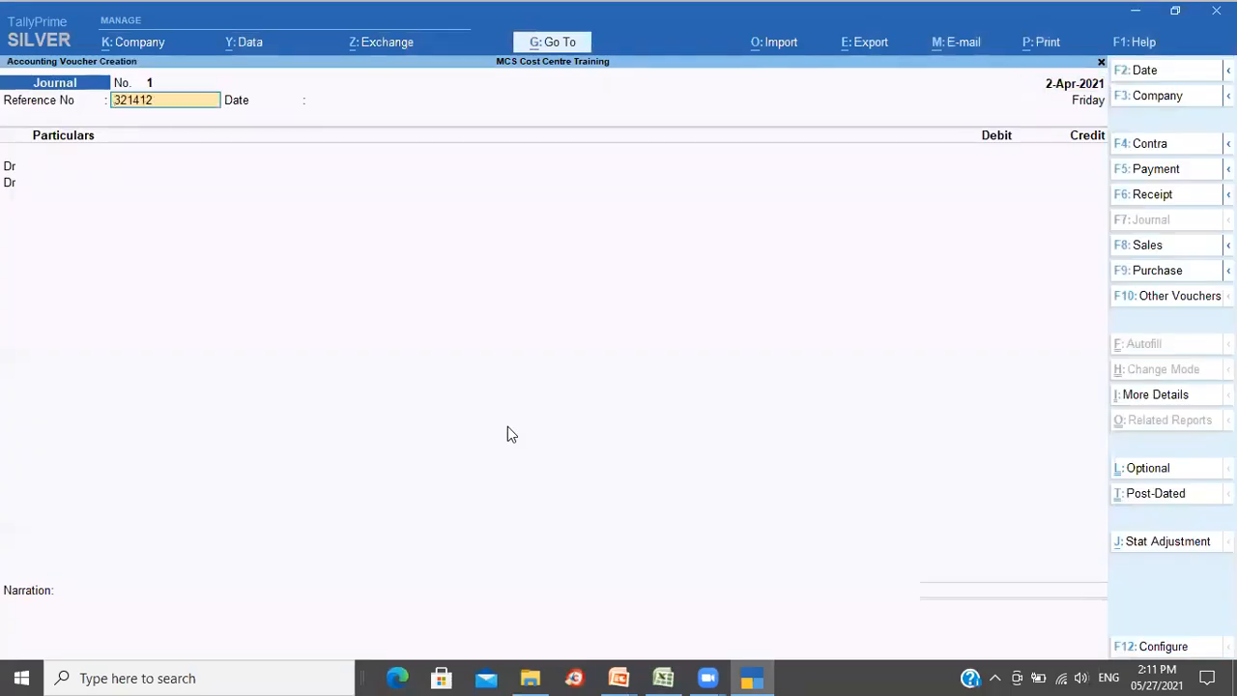
key("Return")
key("Return")
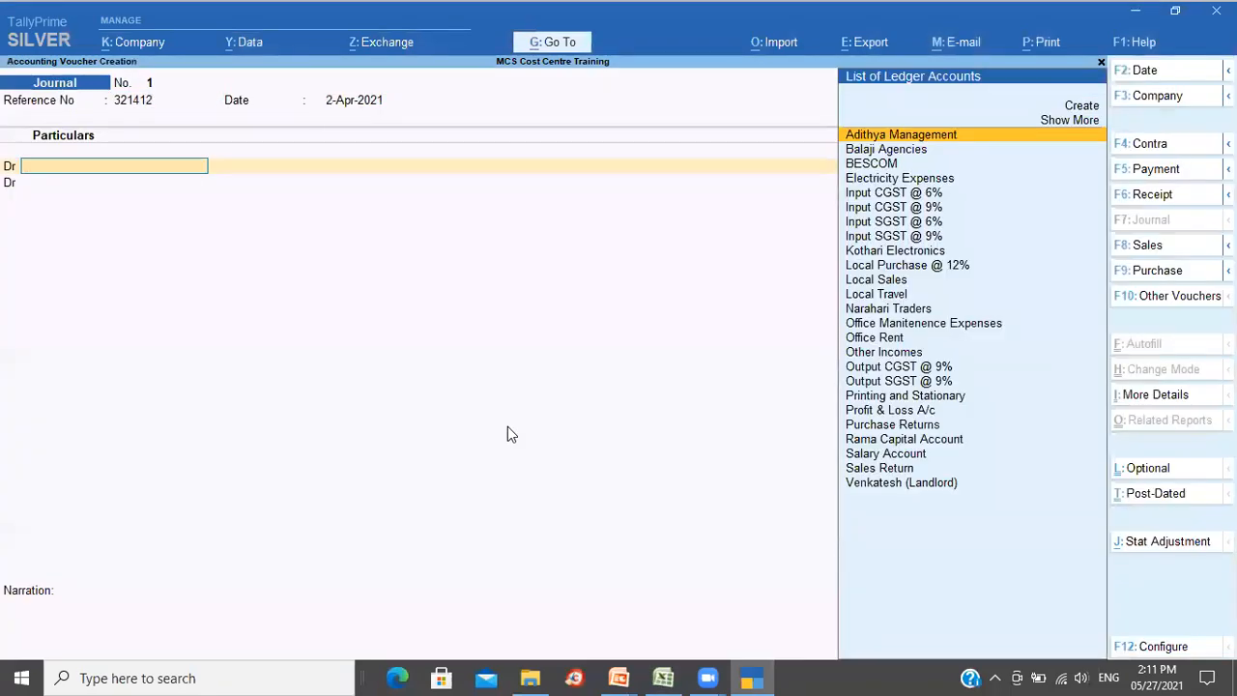
- Search the debit entry's ledger list for an existing travel ledger
type("Of")
key("BackSpace")
key("BackSpace")
type("Tr")
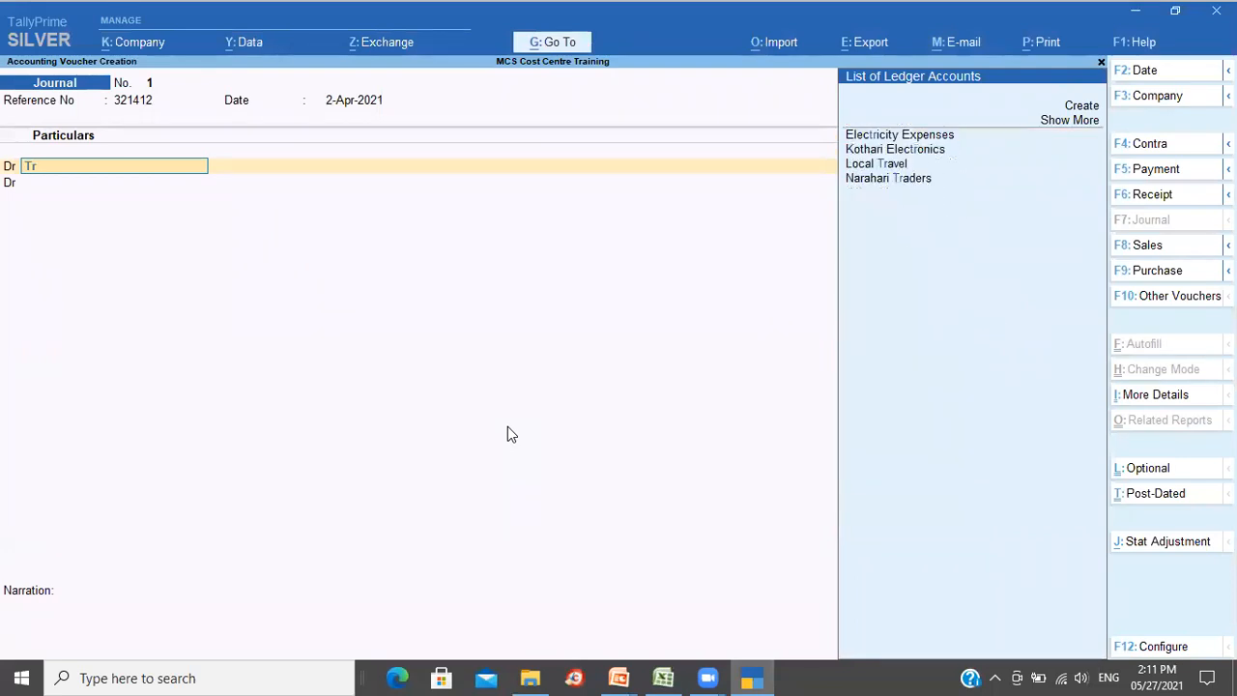
key("Down")
key("Down")
key("Down")
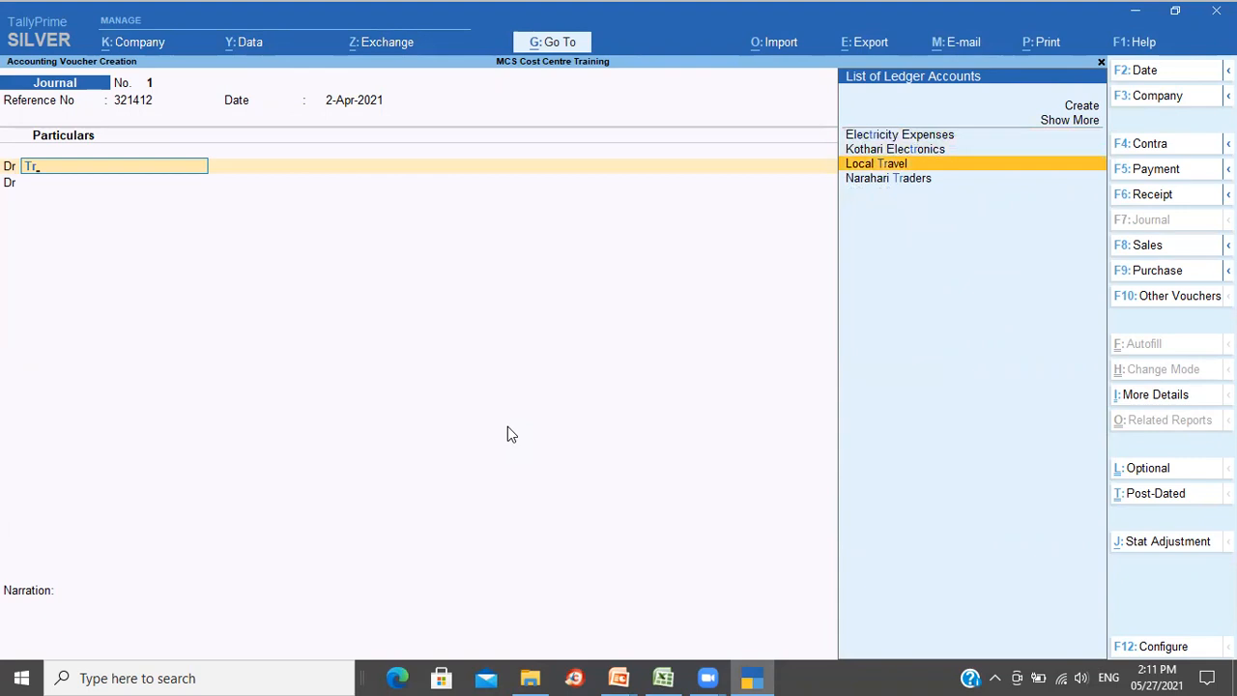
key("Up")
key("Up")
- Create an International Travel ledger under Indirect Expenses with cost centres applicable and use it for the debit entry
key("alt+c")
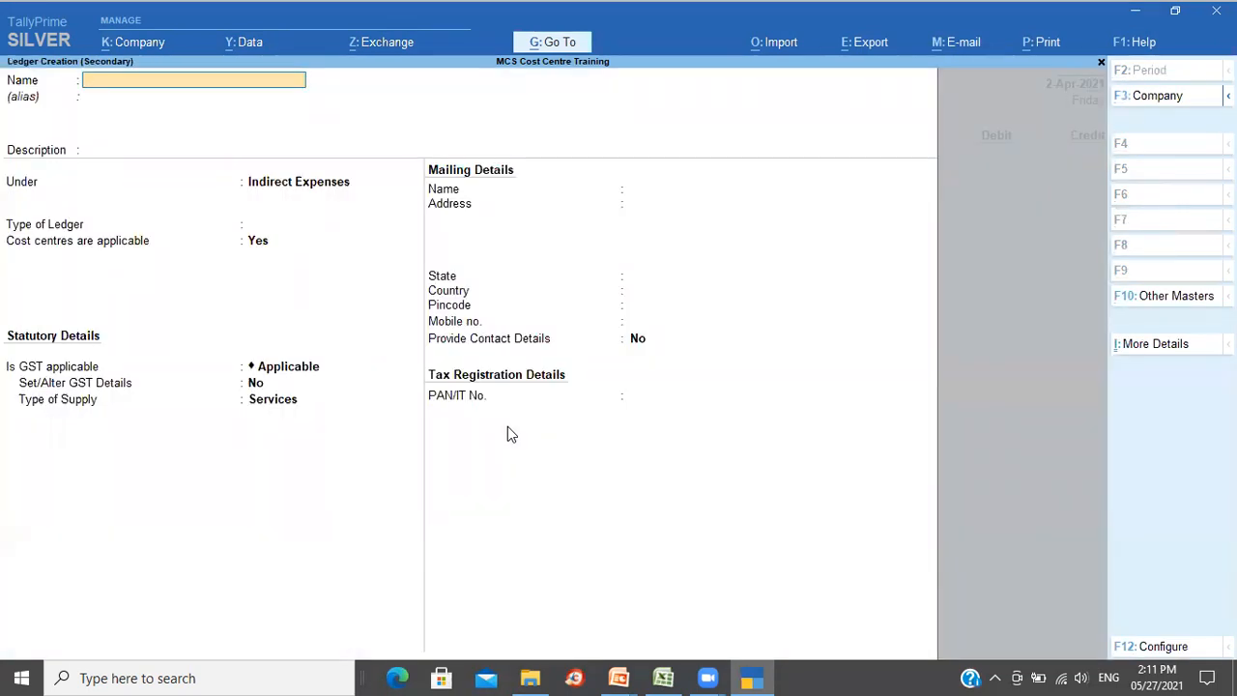
type("International Travel")
key("Return")
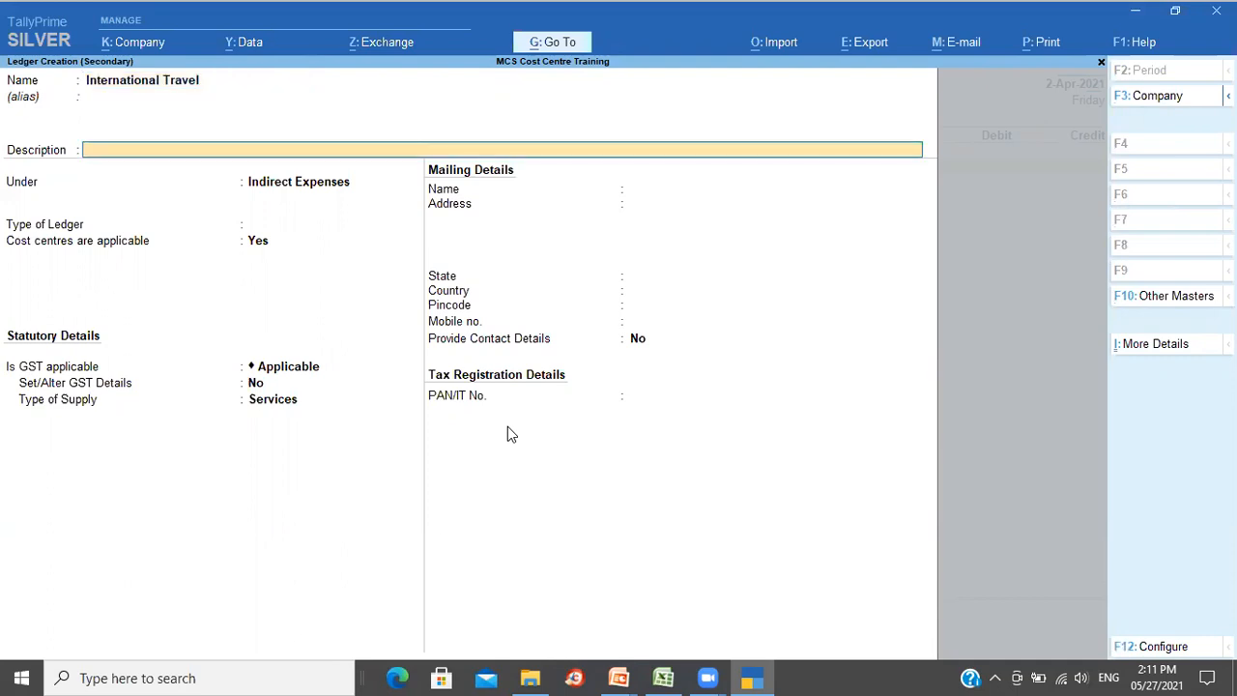
key("Return")
key("Return")
key("Return")
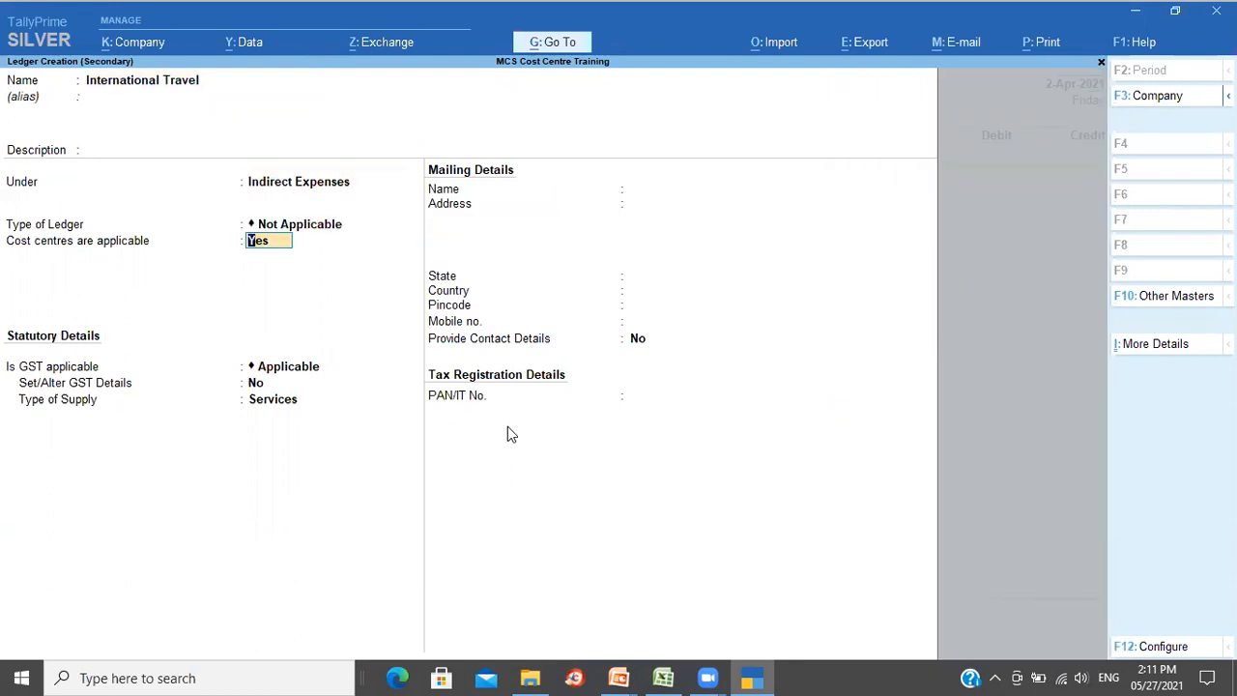
key("ctrl")
key("ctrl+a")
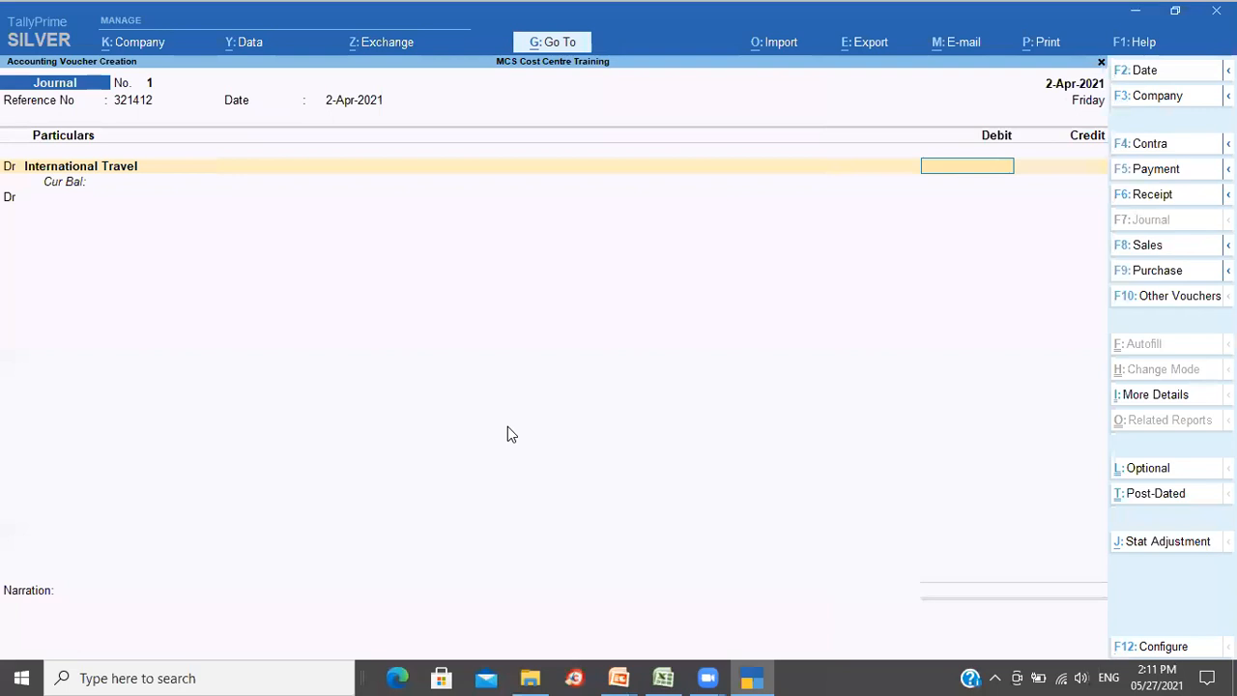
- Debit International Travel with 450000 and allocate 180000 of it to the BLR cost centre
type("450000")
key("Return")
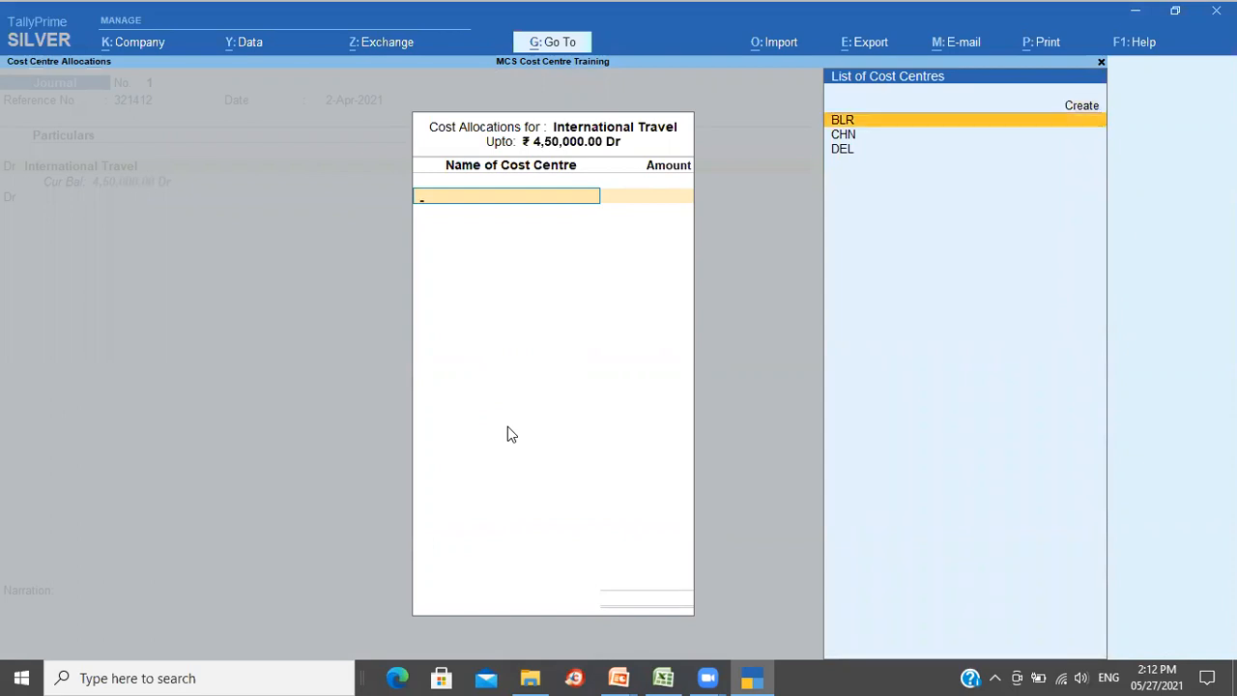
key("Return")
type("18")
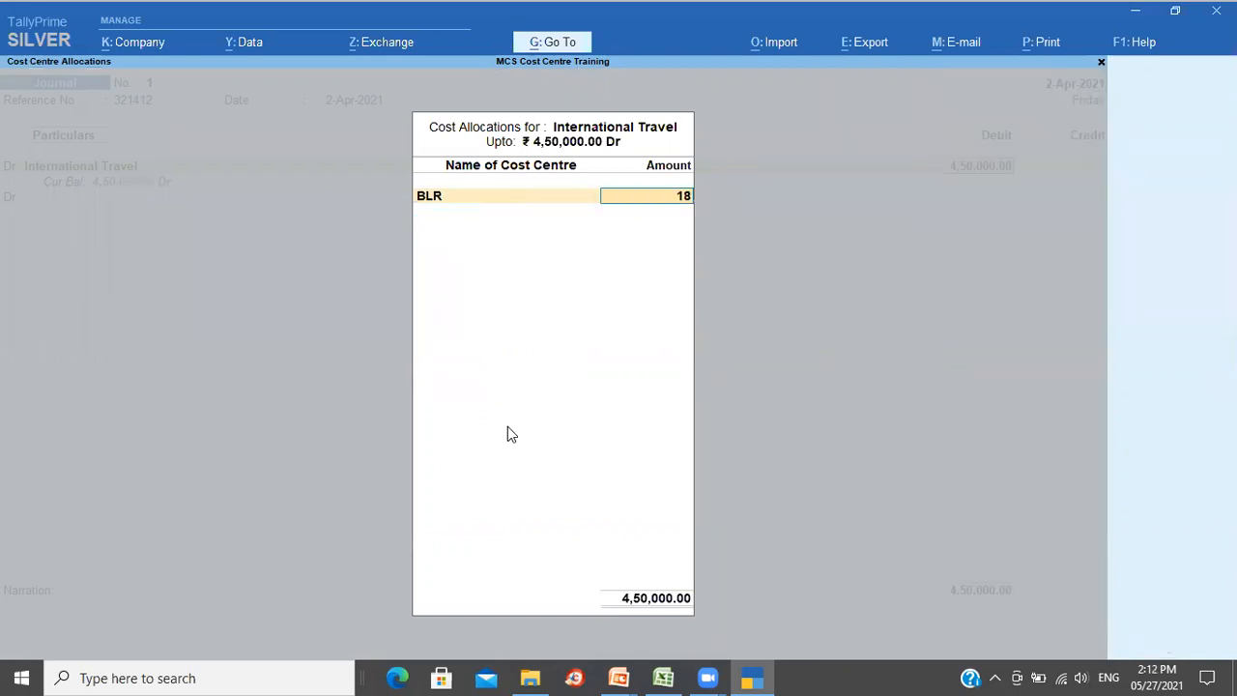
type("0000")
key("Return")
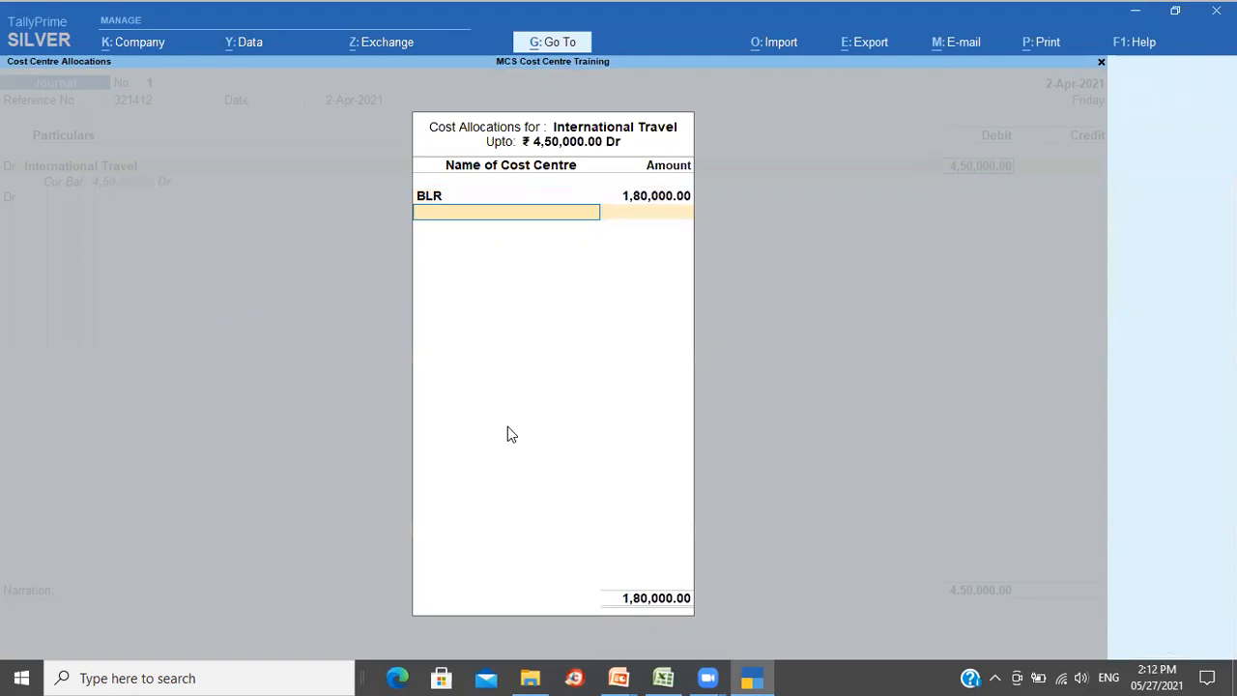
- Allocate 90000 to the CHN cost centre and add DEL for the remaining 180000
type("CHN")
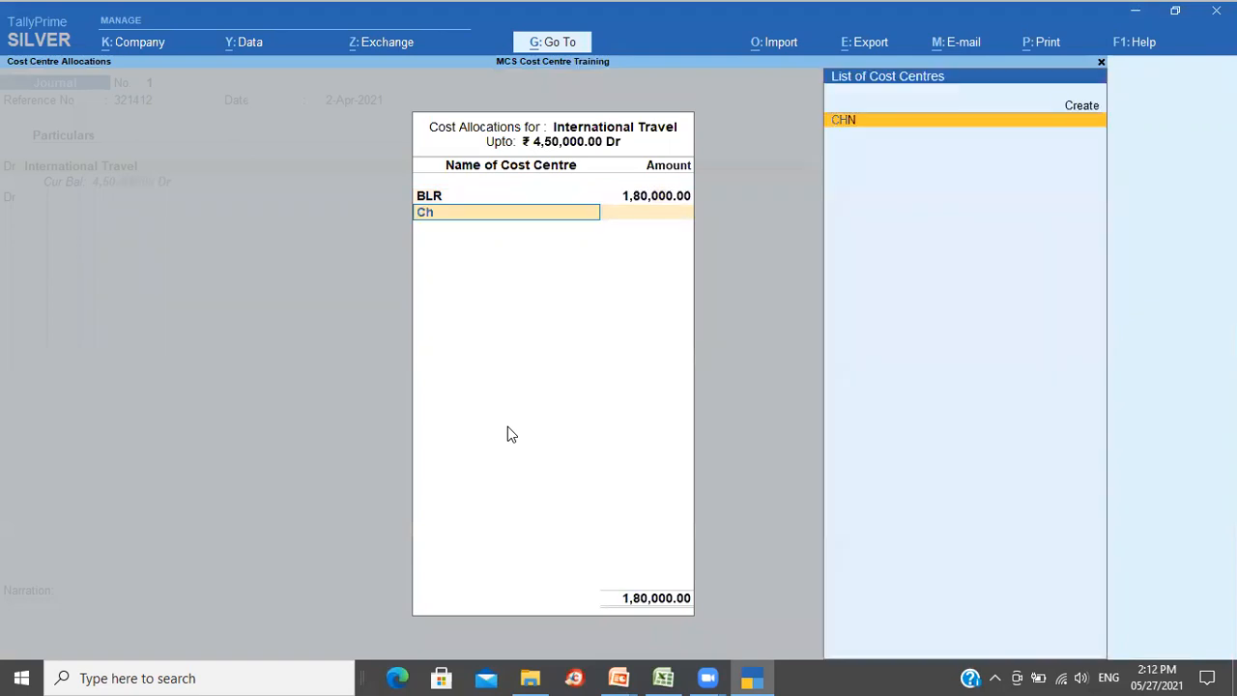
key("Return")
type("90000")
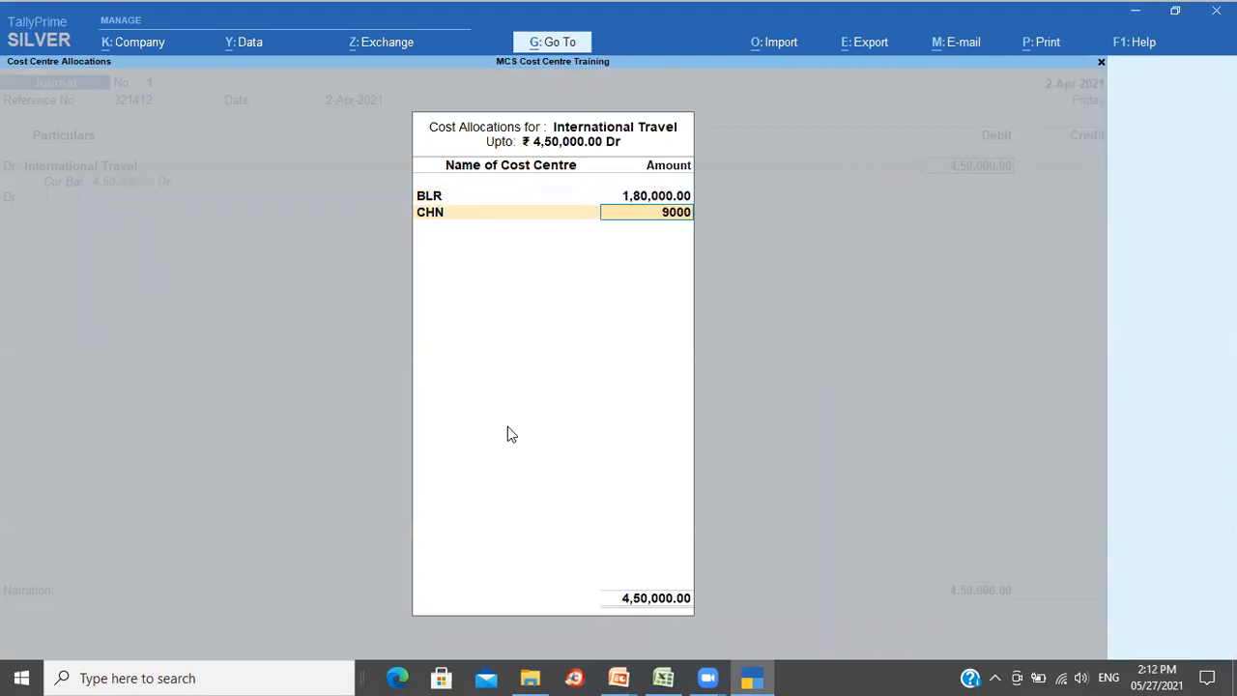
key("Return")
type("D")
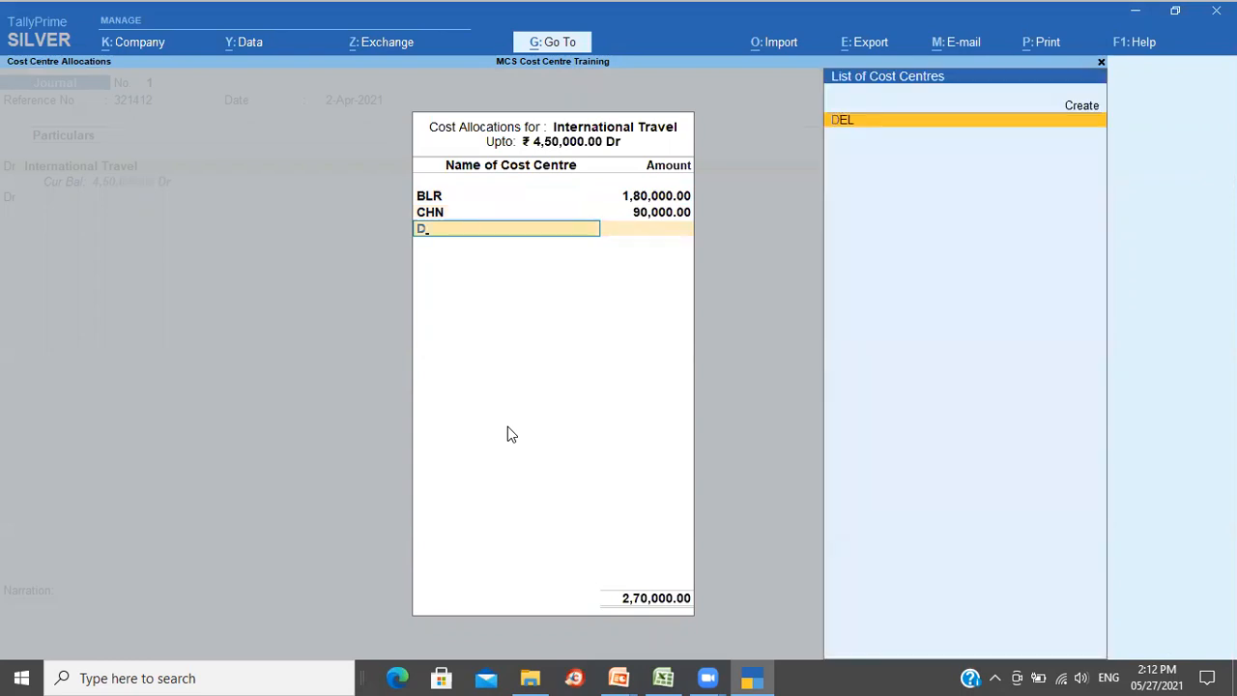
key("Return")
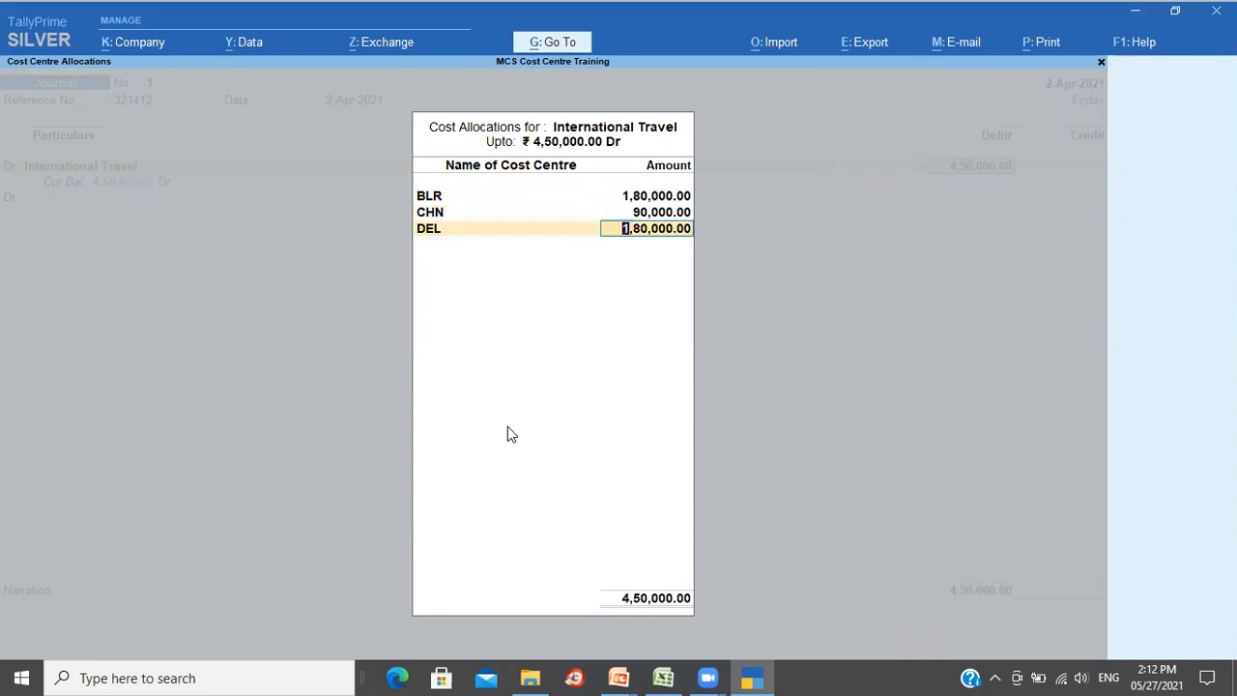
- Switch to Excel to check the ticket cost per location in F17:F19, and return to TallyPrime's cost allocation
key("alt+Tab")
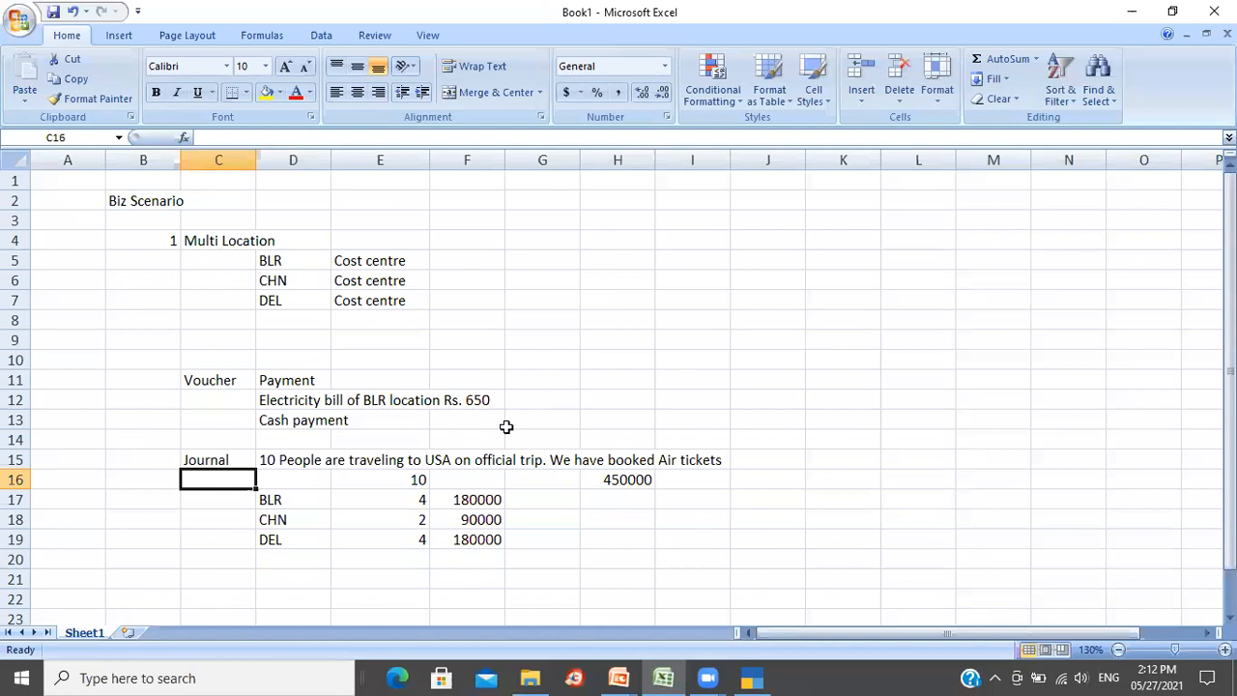
key("Left")
key("Left")
key("Right")
key("Right")
key("Right")
key("Right")
key("Right")
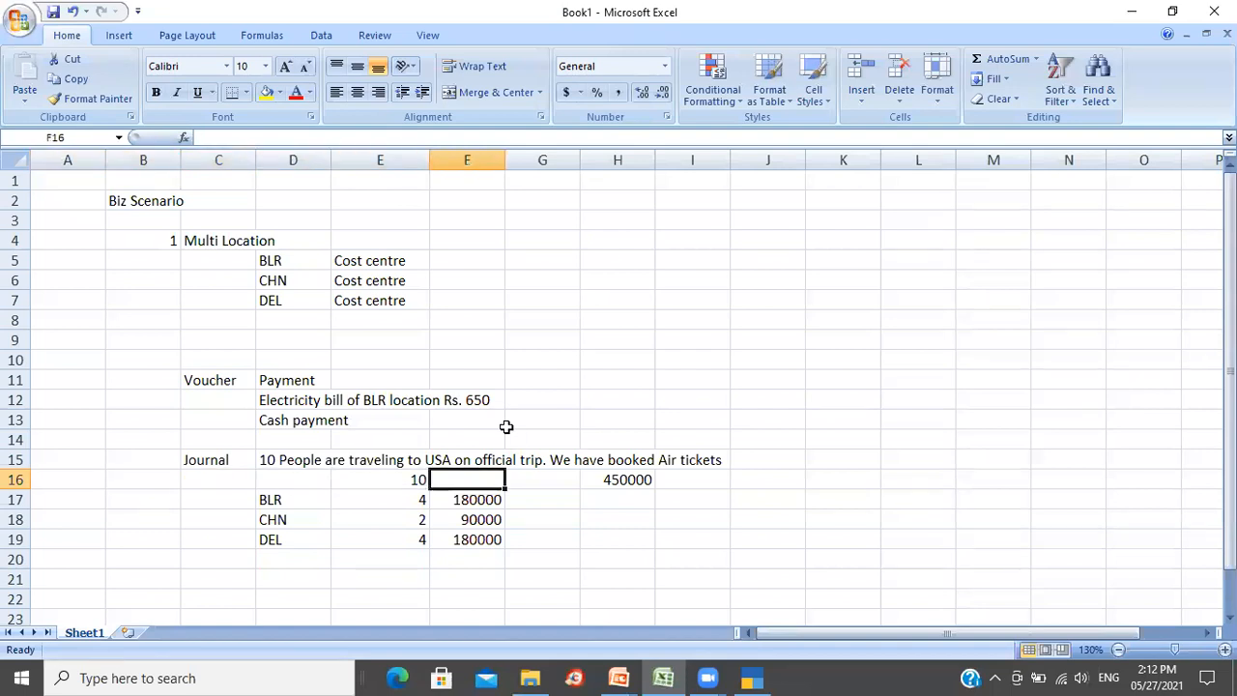
key("Down")
key("Down")
key("Down")
key("alt+Tab")
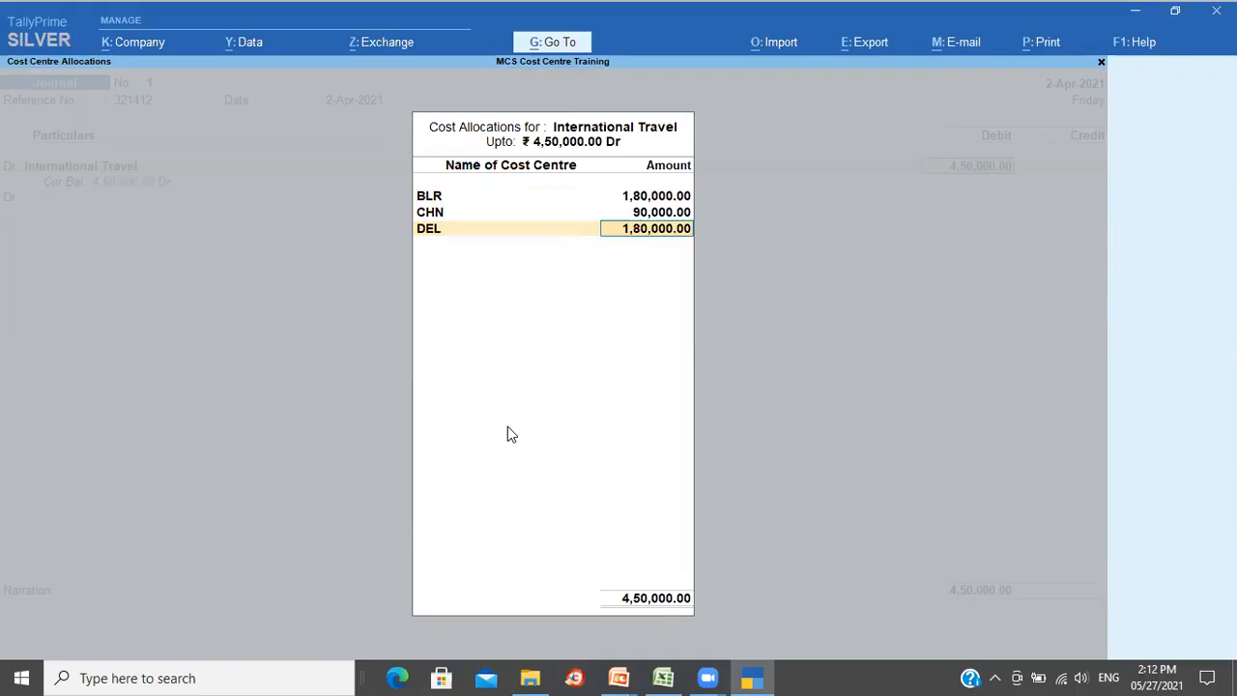
- Accept the DEL allocation and make the second journal line a credit entry
key("Return")
type("c")
key("Return")
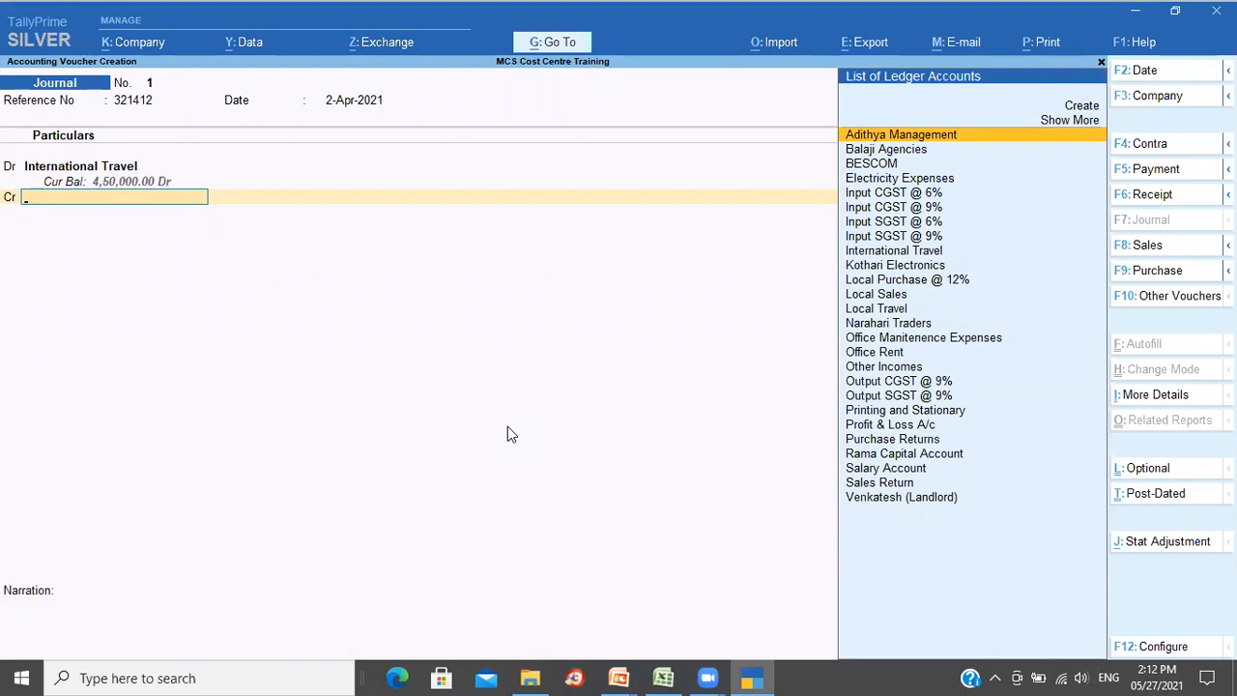
- Create a Neptune Travels ledger under Sundry Creditors with bill-by-bill balances and no cost centres for the credit entry
key("alt+c")
type("Neptune Travels")
key("Return")
key("Return")
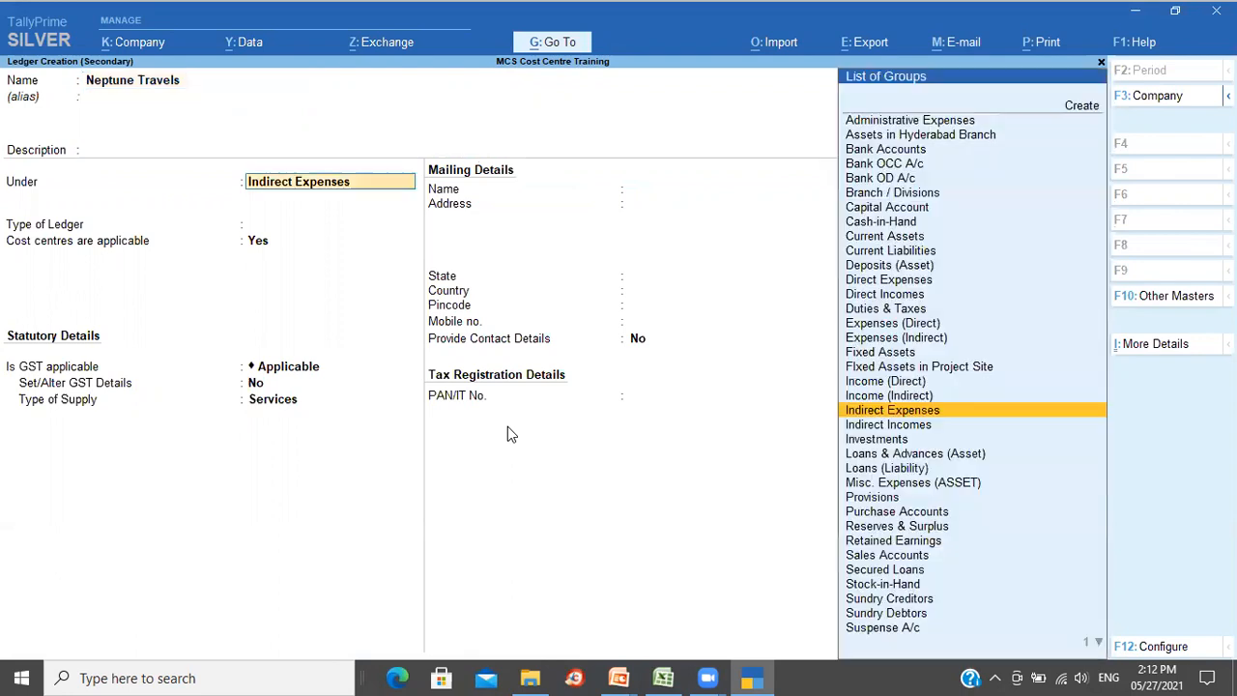
type("sun")
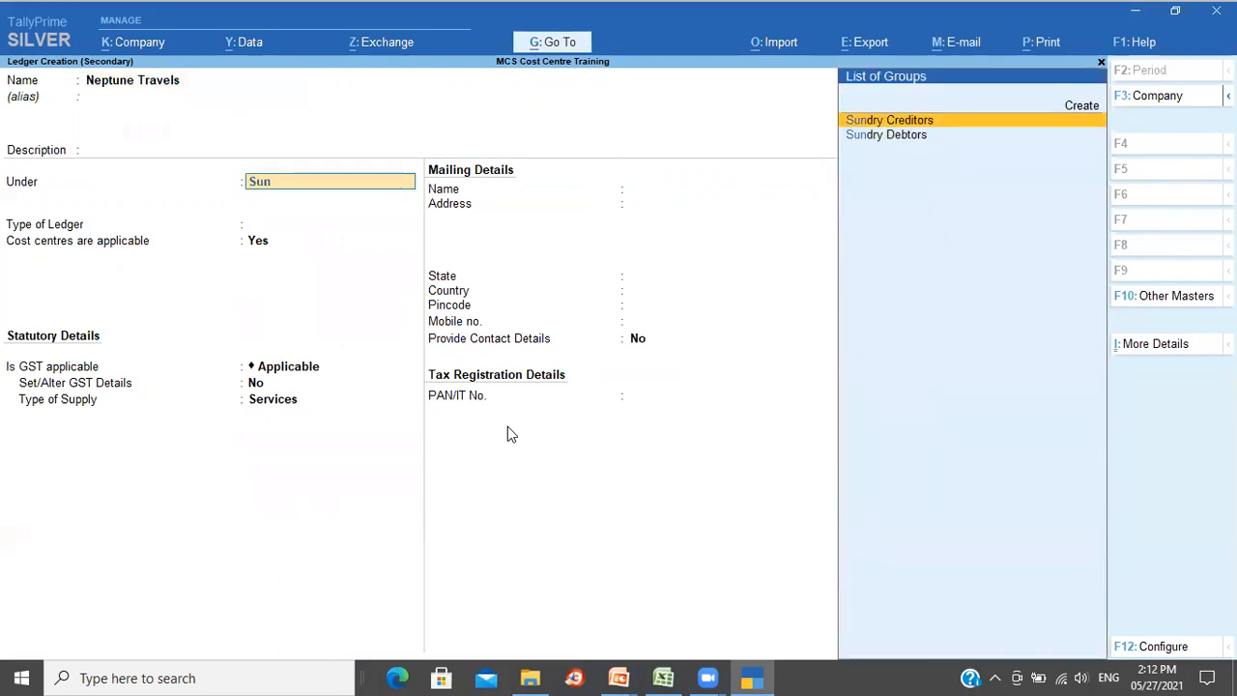
key("Return")
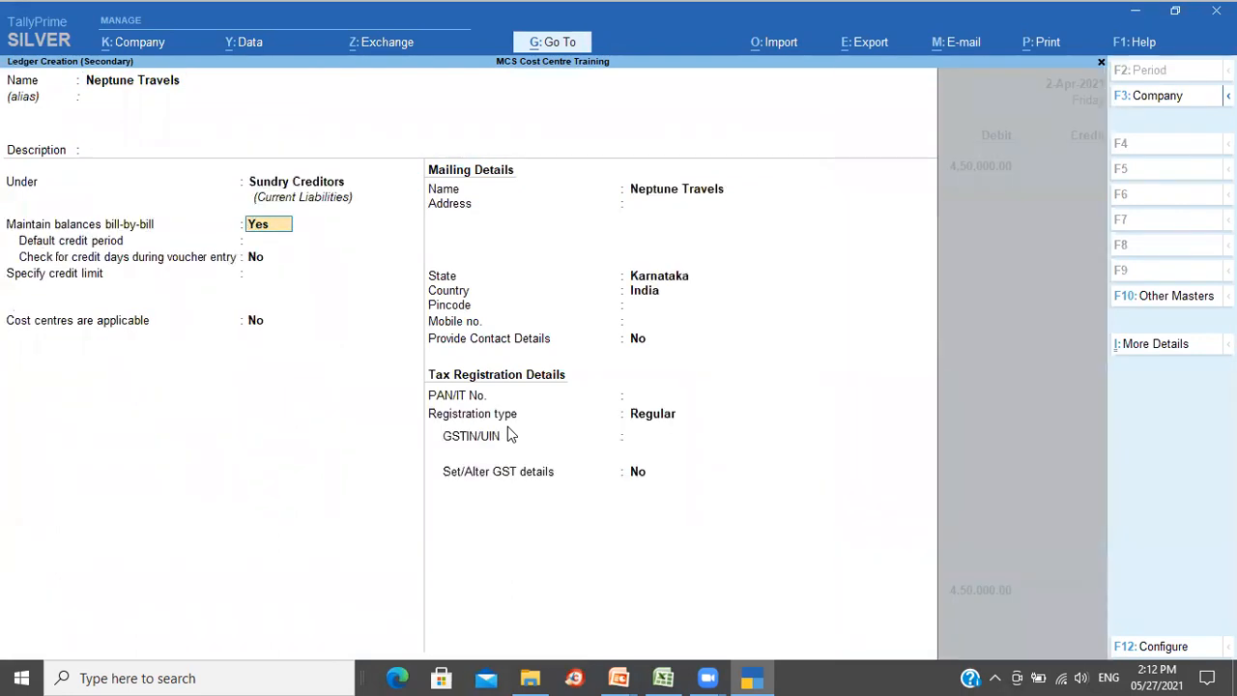
key("Return")
key("Return")
key("Return")
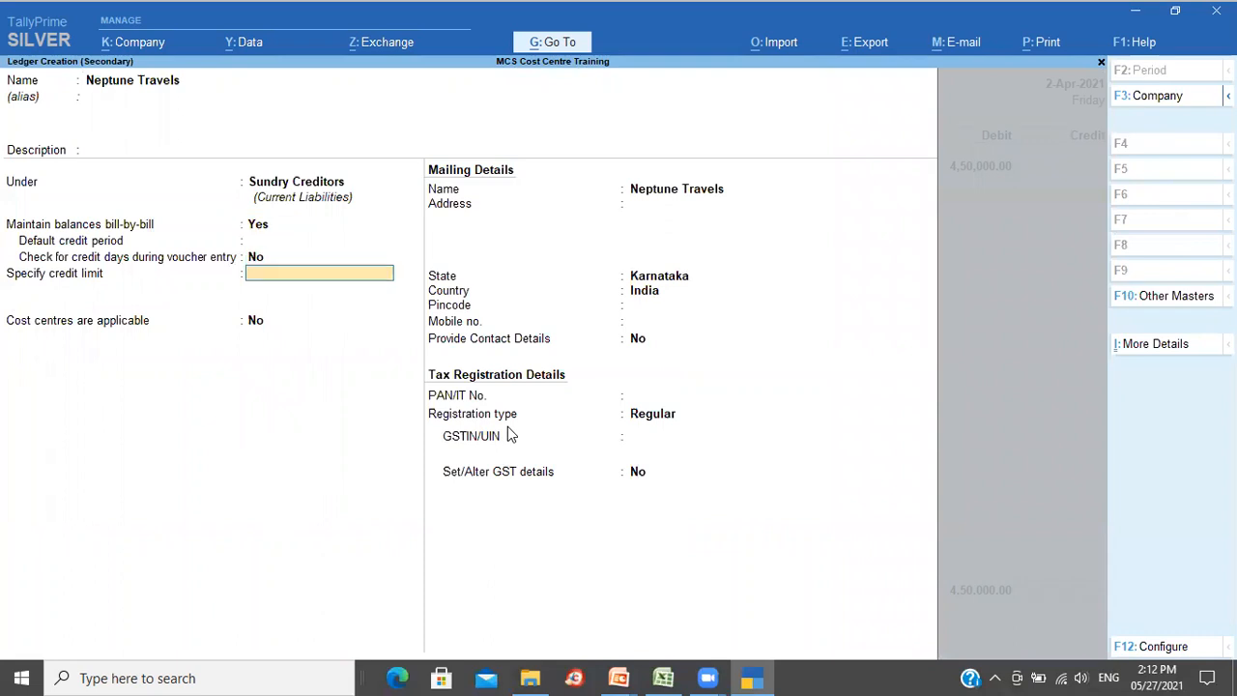
key("Return")
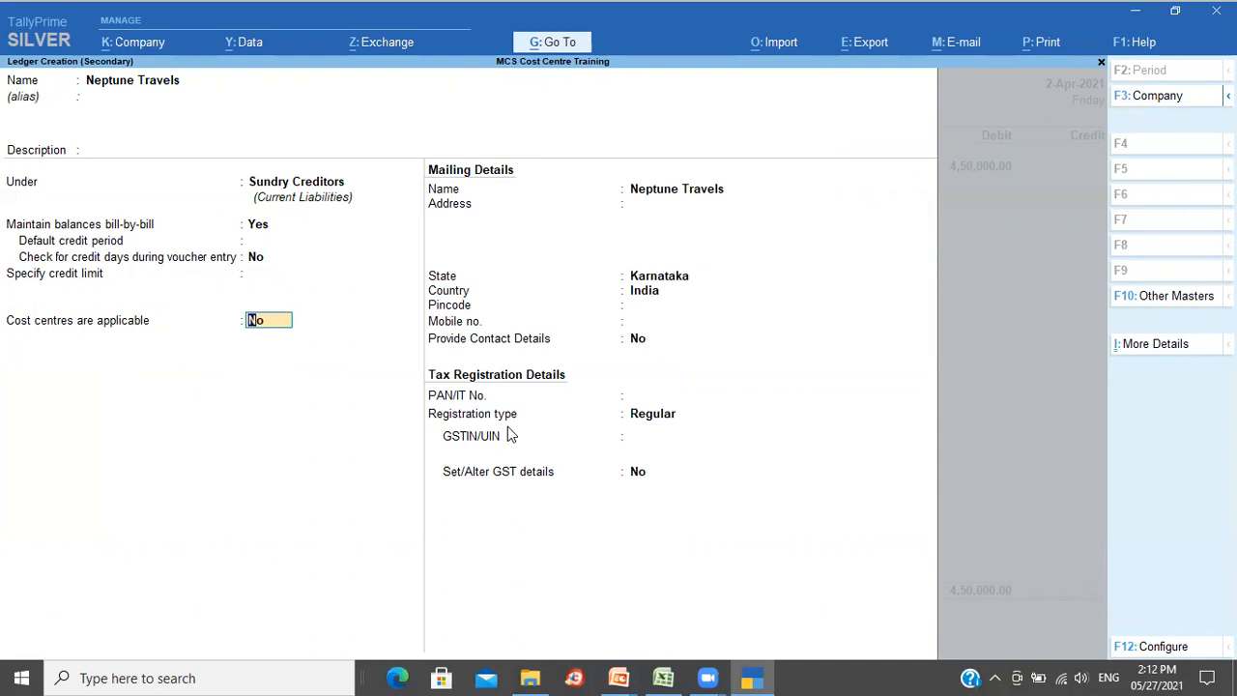
key("Return")
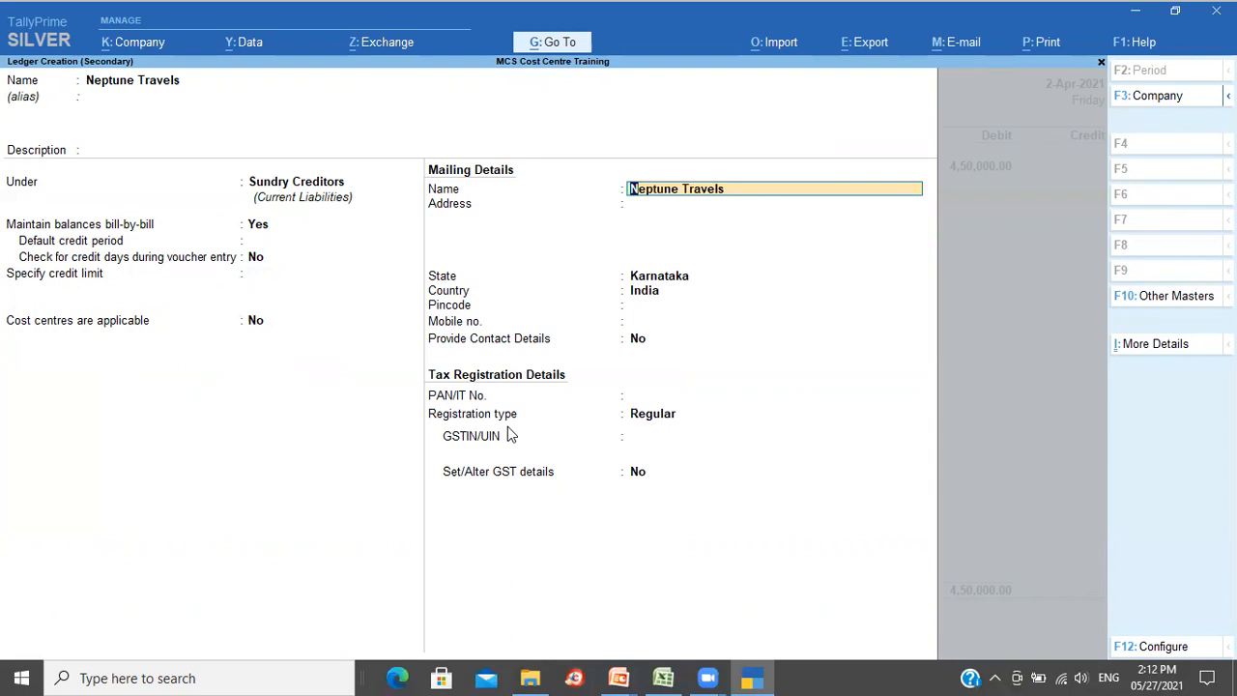
key("ctrl+a")
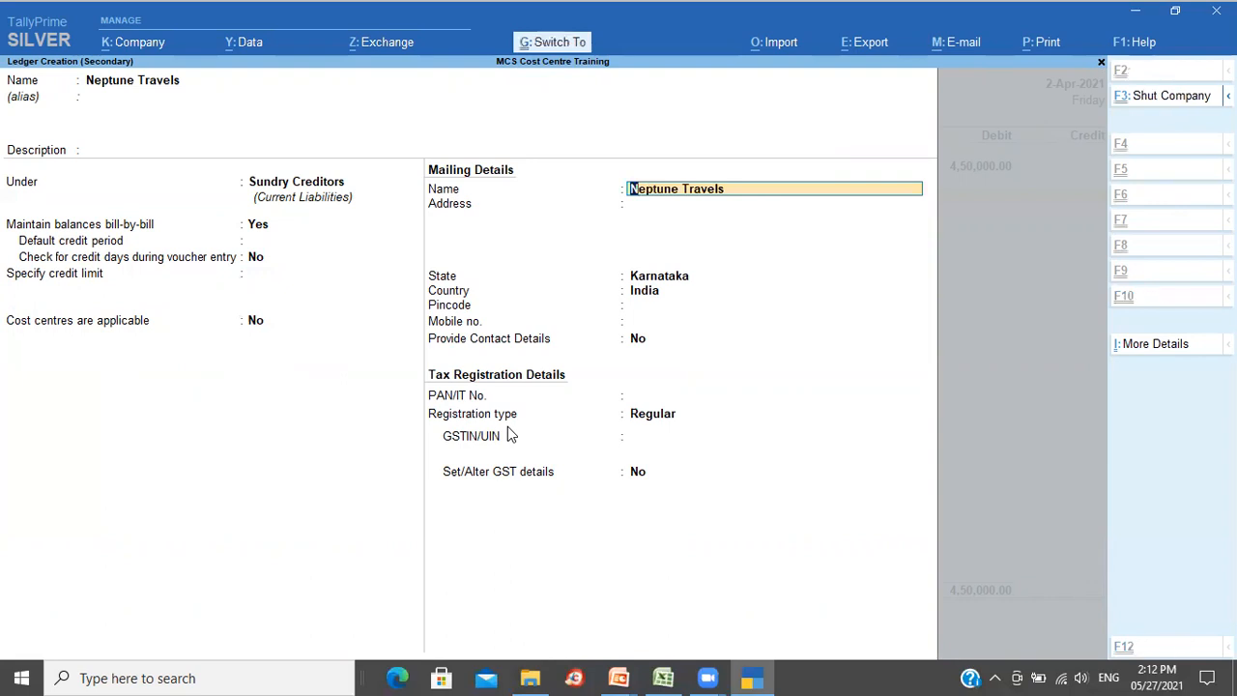
- Credit Neptune Travels with 450000 as a New Ref bill with 10 credit days
key("Return")
key("Up")
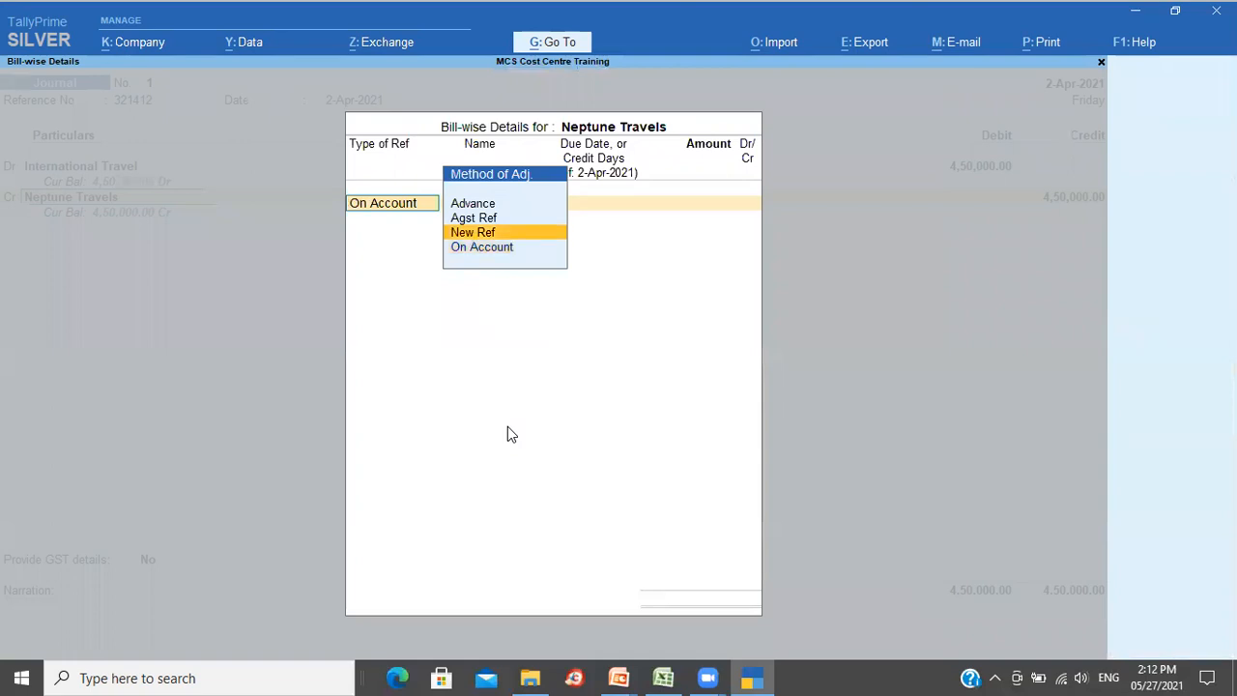
key("Return")
key("Return")
type("10")
key("Return")
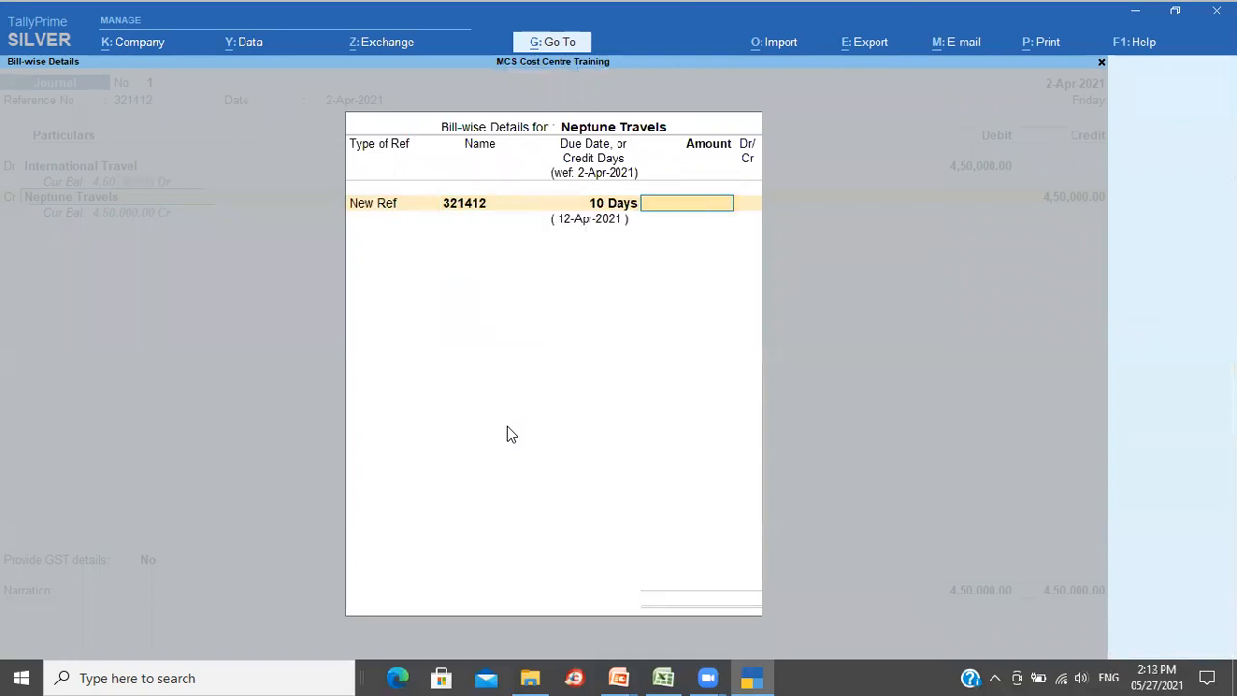
type("450000")
key("Return")
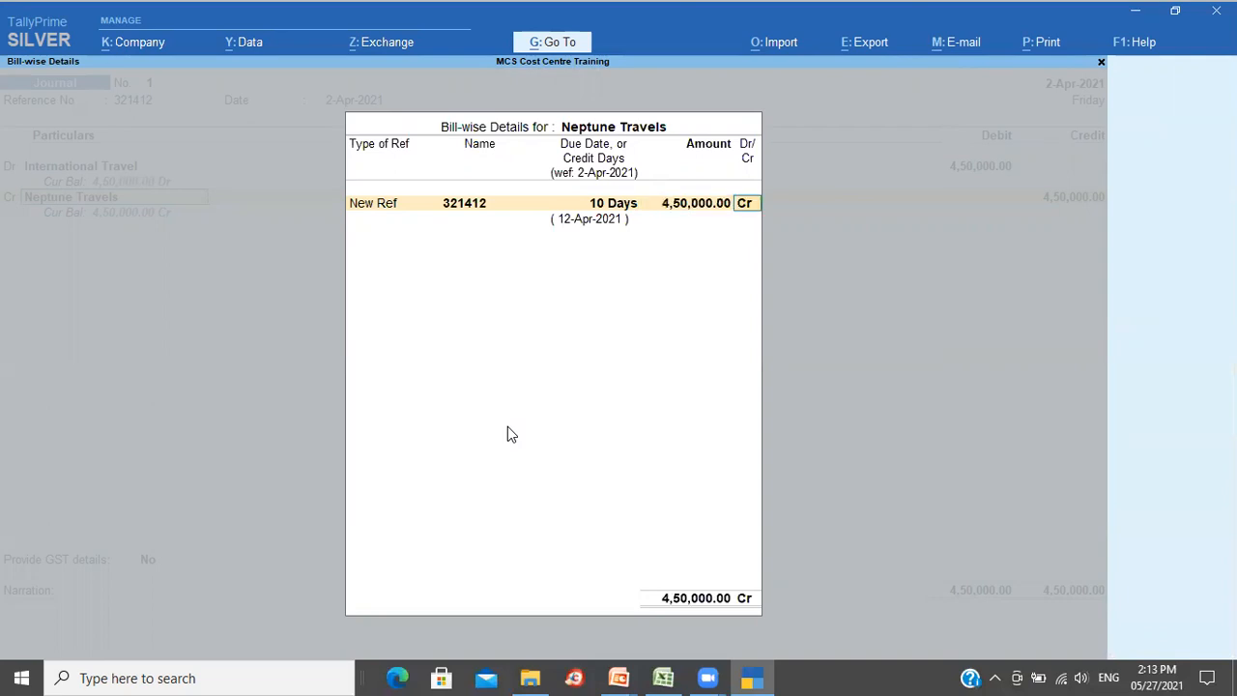
key("Return")
key("Return")
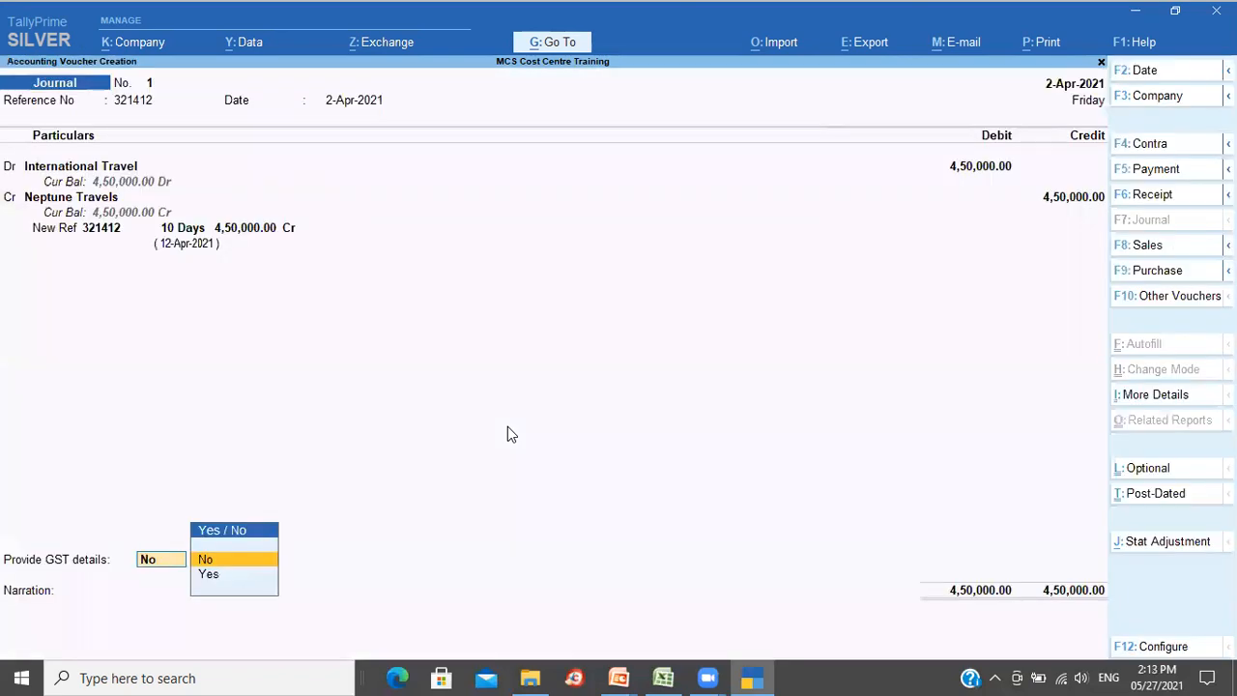
- Leave GST details at No, enter the narration "Being bill accounted" and save the journal voucher
key("Return")
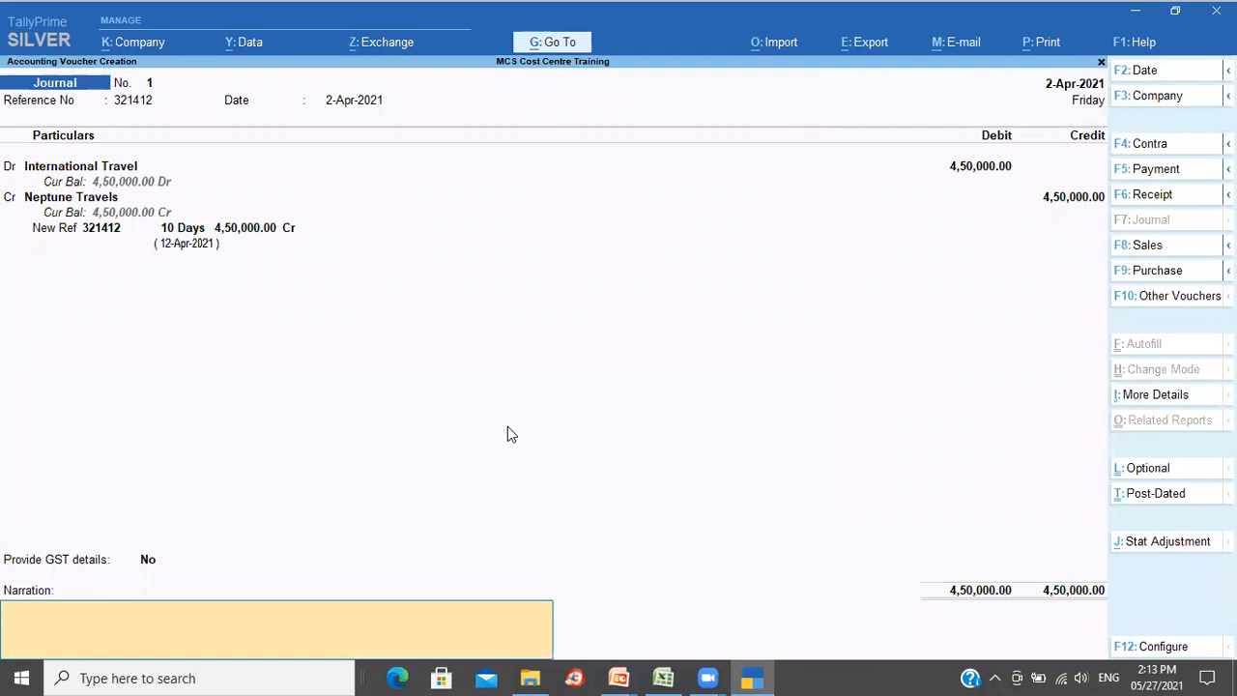
type("Being bill accounted")
key("Return")
key("Return")
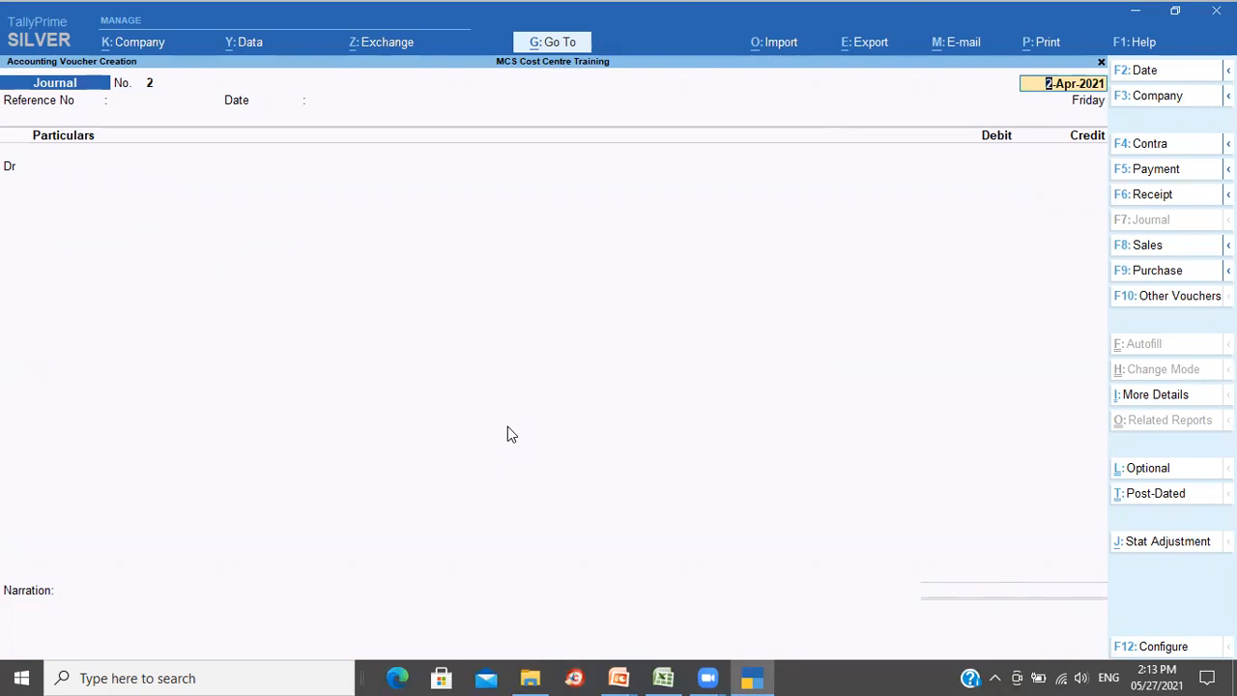
- Open the Cost Centre Summary report to examine the amounts booked to BLR, CHN and DEL
left_click(555, 45)
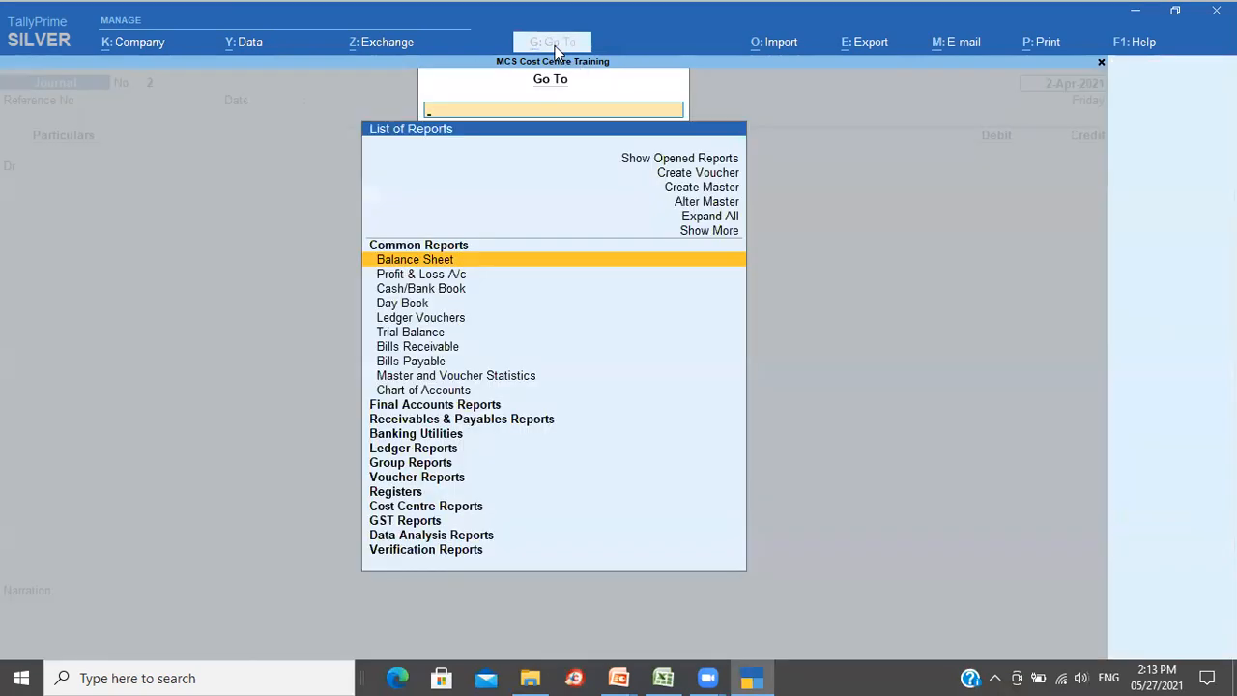
type("Cost")
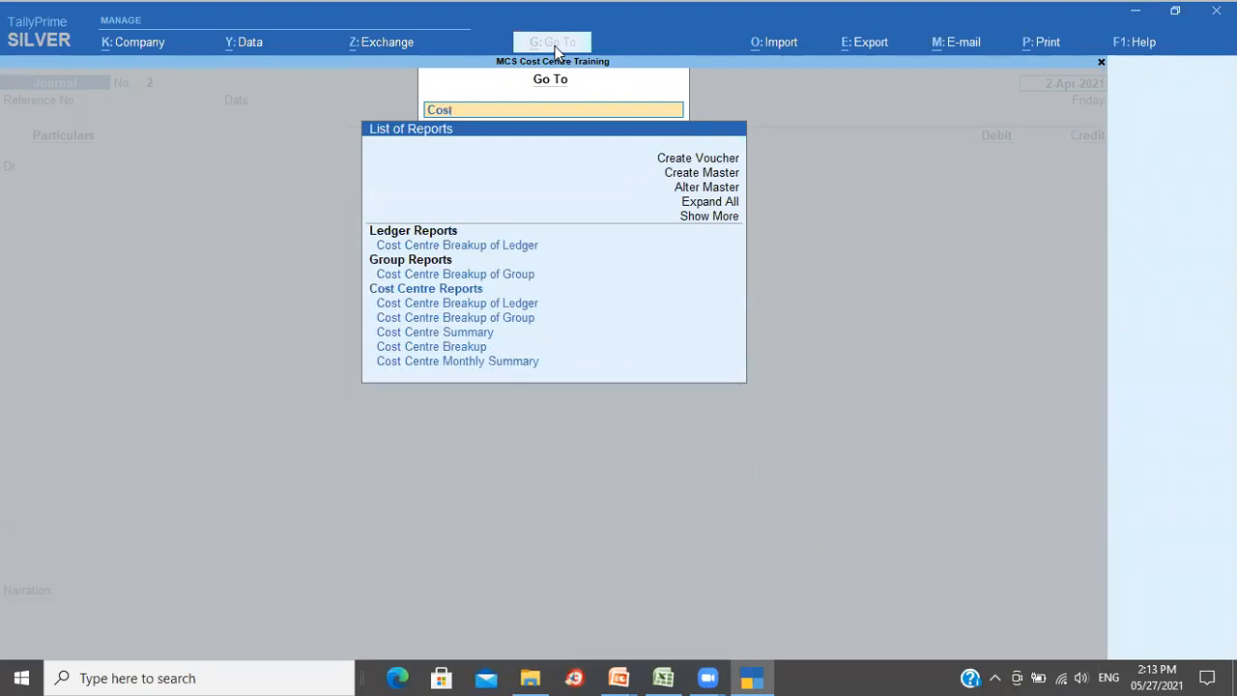
key("Down")
key("Down")
key("Down")
key("Down")
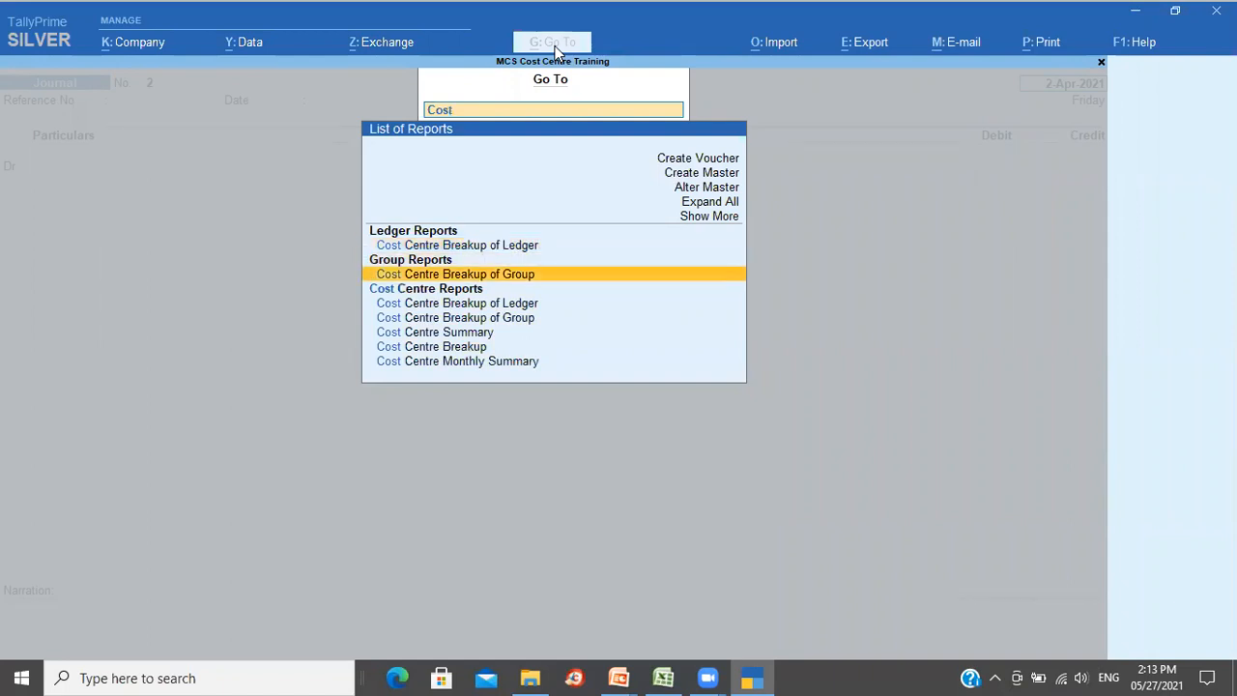
key("Down")
key("Return")
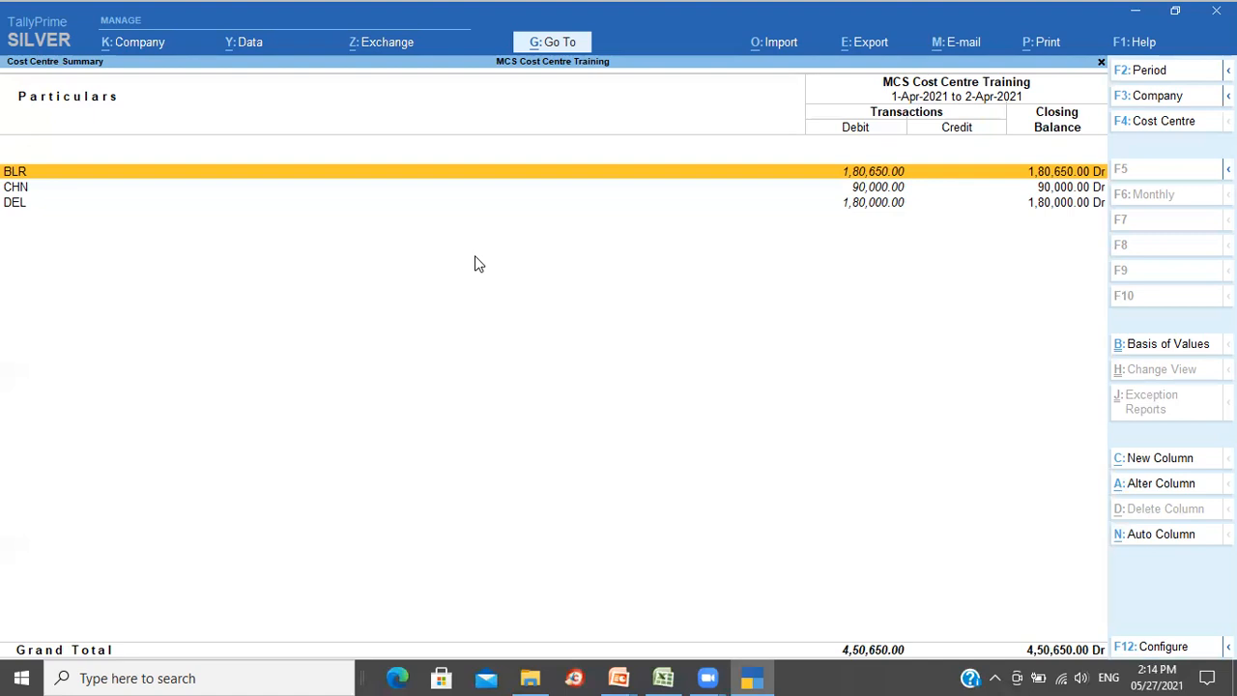
- Close the cost centre report and quit voucher creation to return to the Gateway of Tally
key("Escape")
key("Escape")
key("Escape")
key("y")
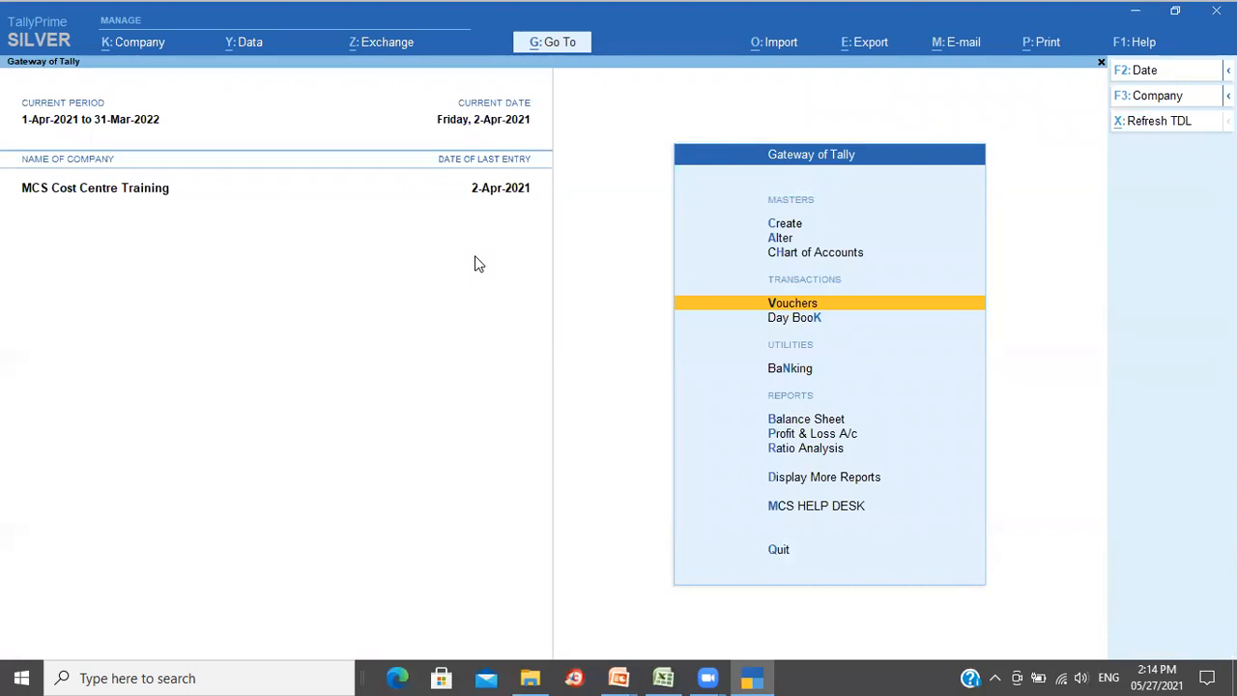
- Start a new Purchase voucher and change its entry mode to As Voucher
key("Return")
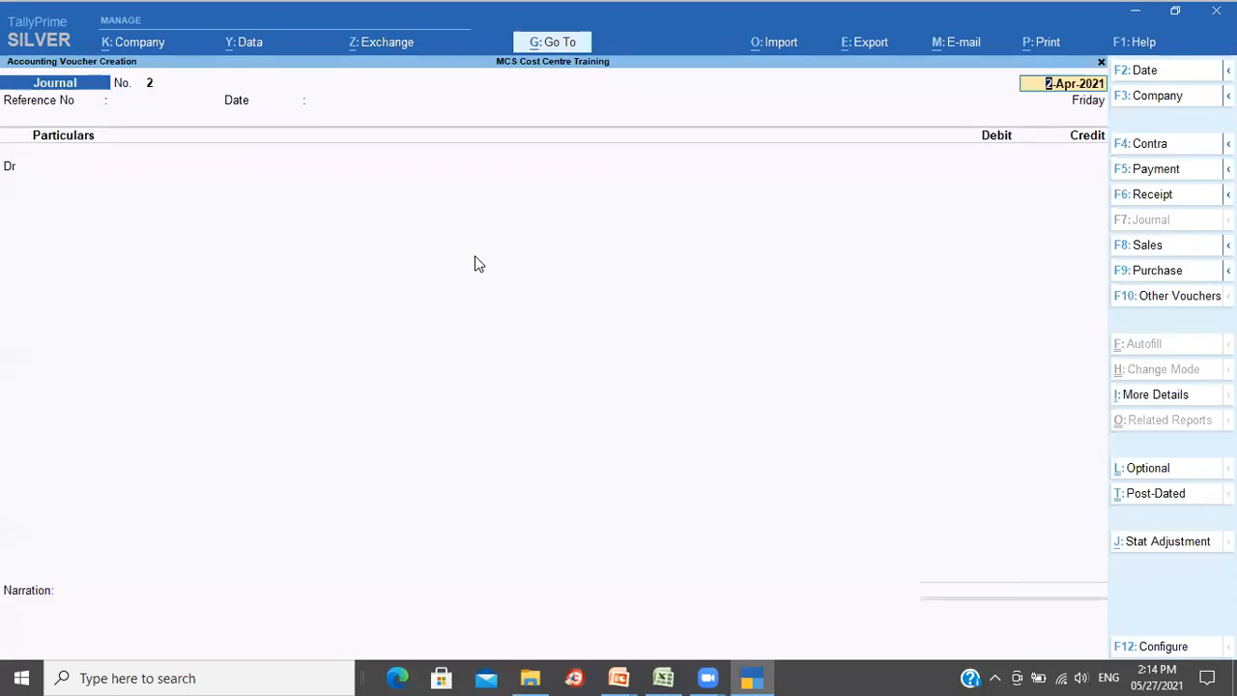
left_click(1169, 277)
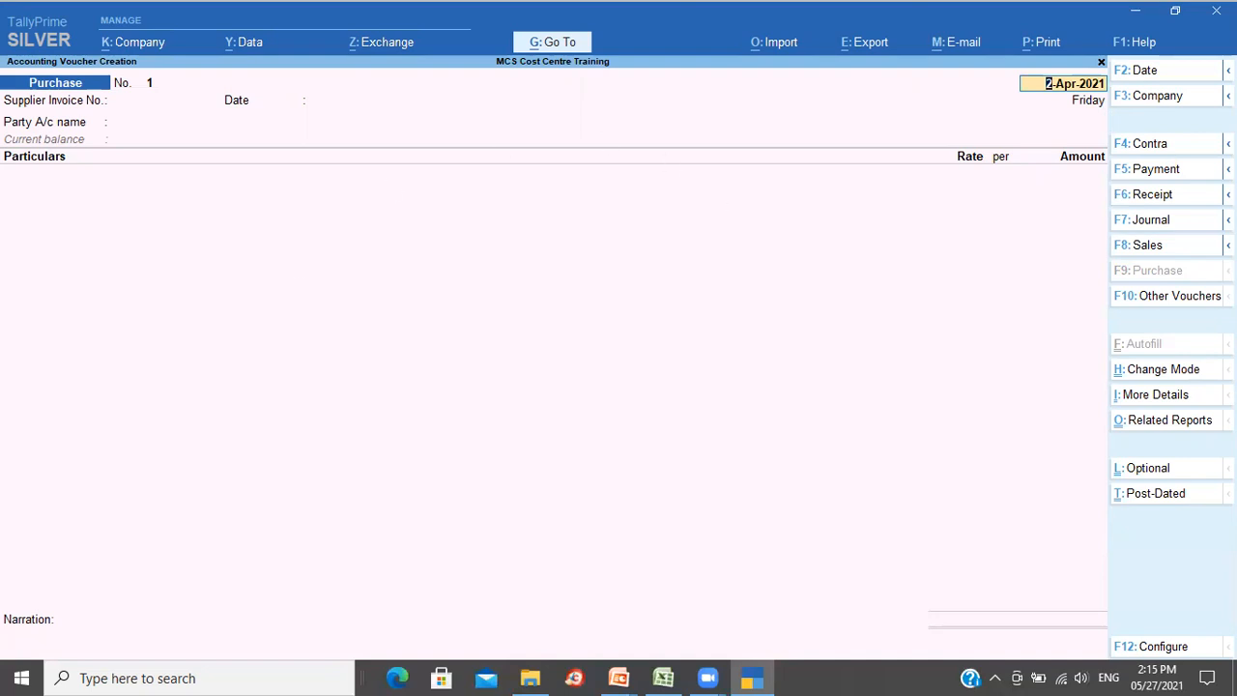
left_click(1167, 375)
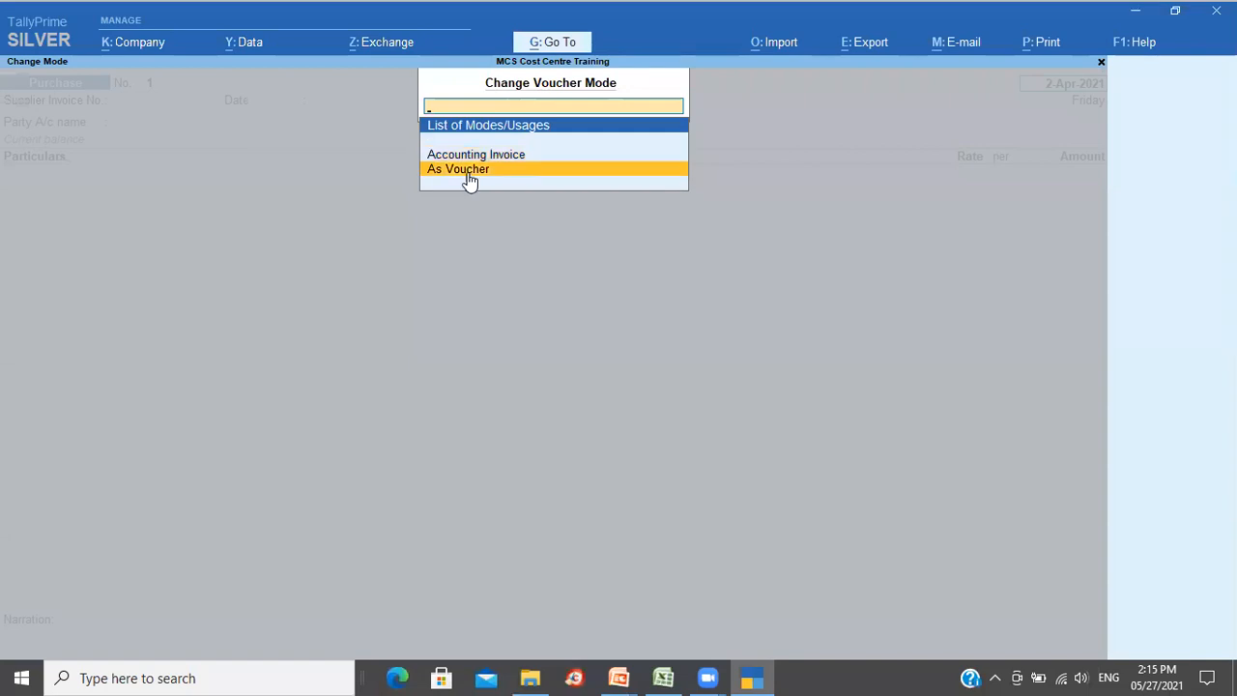
key("Return")
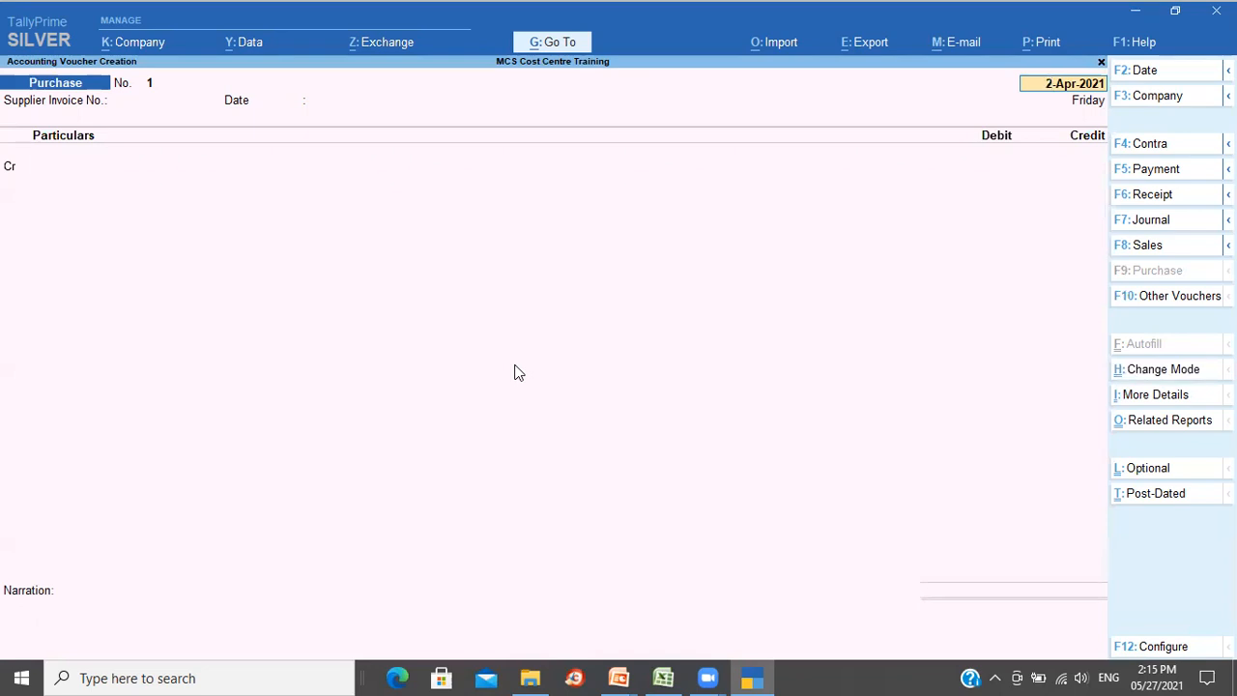
- Switch to the Excel scenario sheet and enter the label "Purchase" in cell C21, below the journal example
left_click(663, 677)
left_click(840, 451)
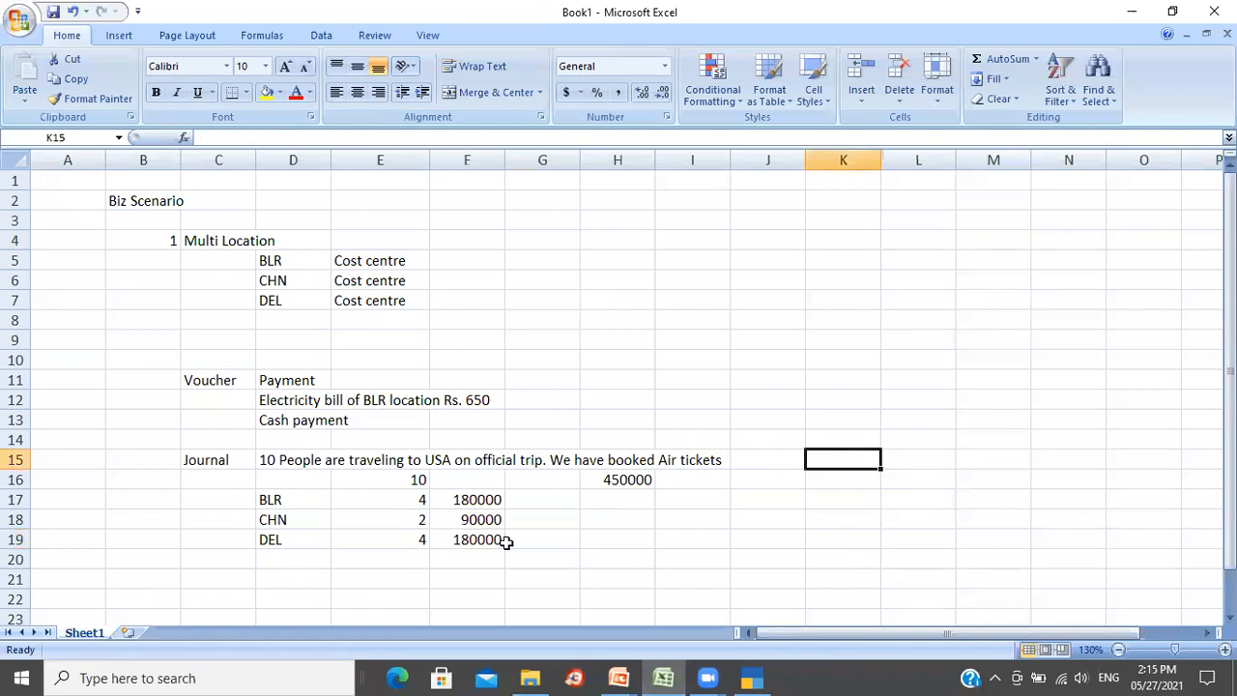
left_click(300, 595)
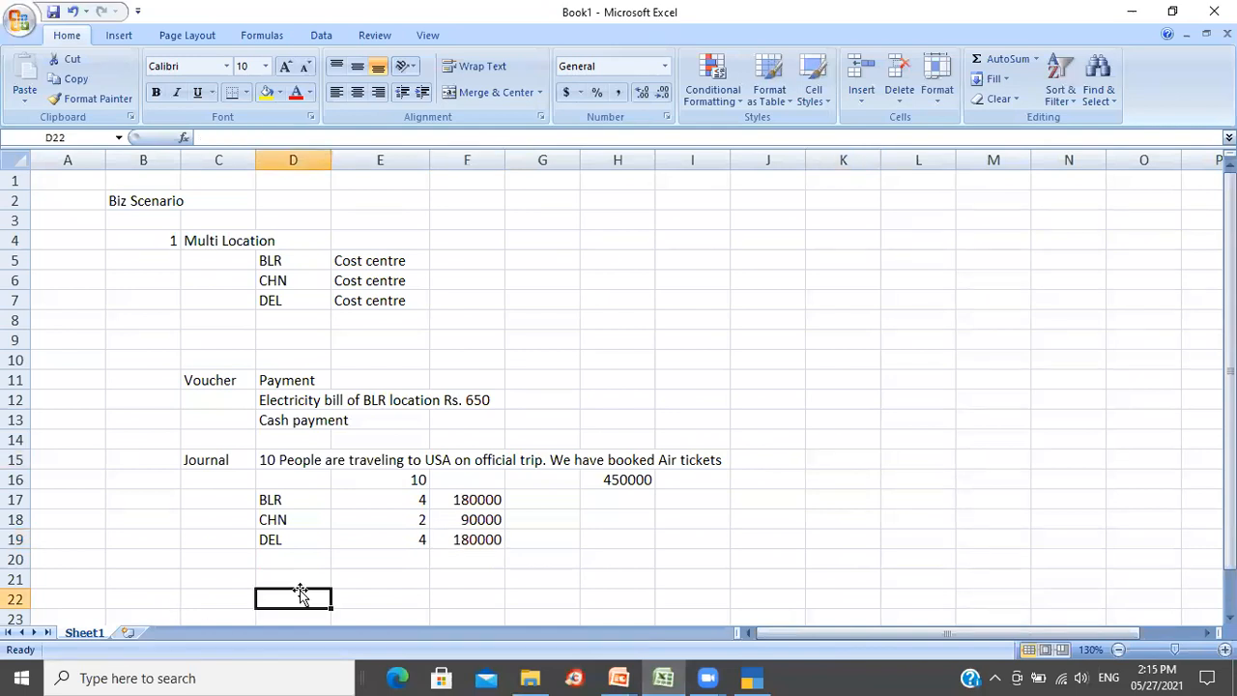
key("Down")
key("Down")
key("Down")
key("Up")
key("Up")
key("Up")
key("Up")
key("Left")
key("Down")
key("Down")
key("Down")
key("Down")
key("Down")
key("Down")
key("Down")
key("Down")
key("Down")
key("Down")
key("Down")
key("Down")
key("Down")
key("Down")
key("Down")
key("Up")
key("Up")
key("Up")
key("Up")
key("Up")
key("Up")
key("Up")
key("Up")
key("Up")
key("Up")
key("Up")
key("Up")
key("Up")
key("Up")
key("Up")
type("Purchase")
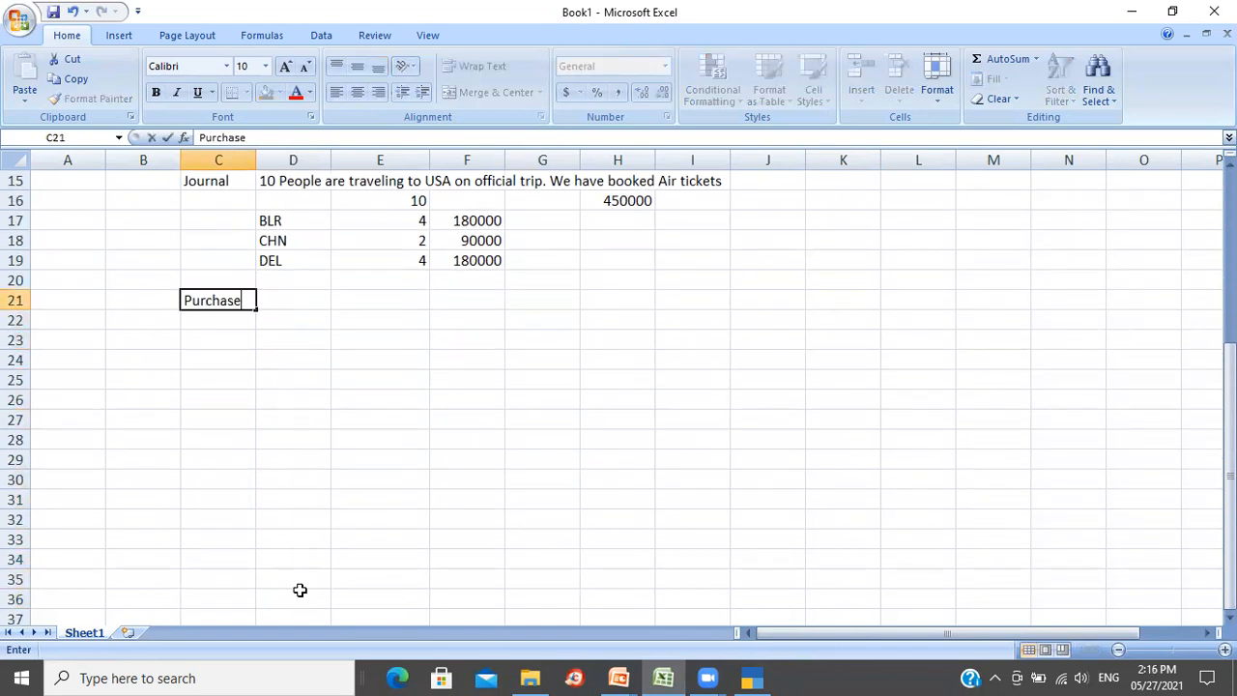
key("Right")
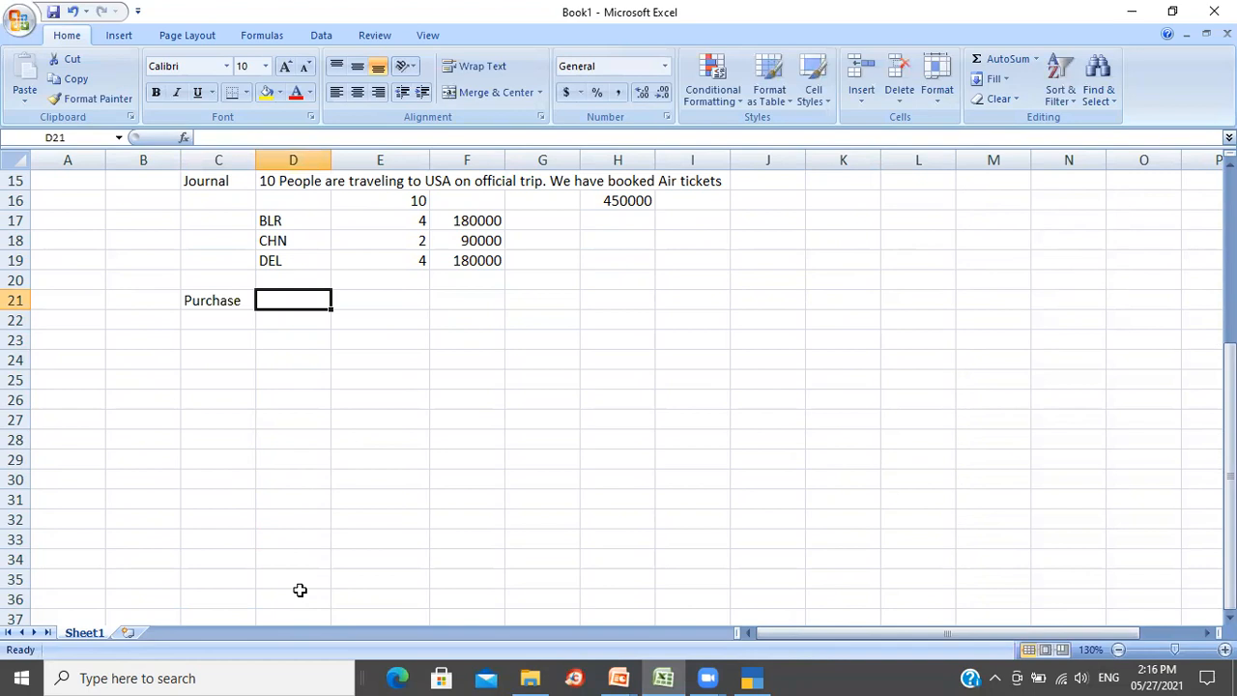
- Enter "Purchased materials worth Rs. 10L from Supplier on 15 days credit" in cell D21
type("Pur")
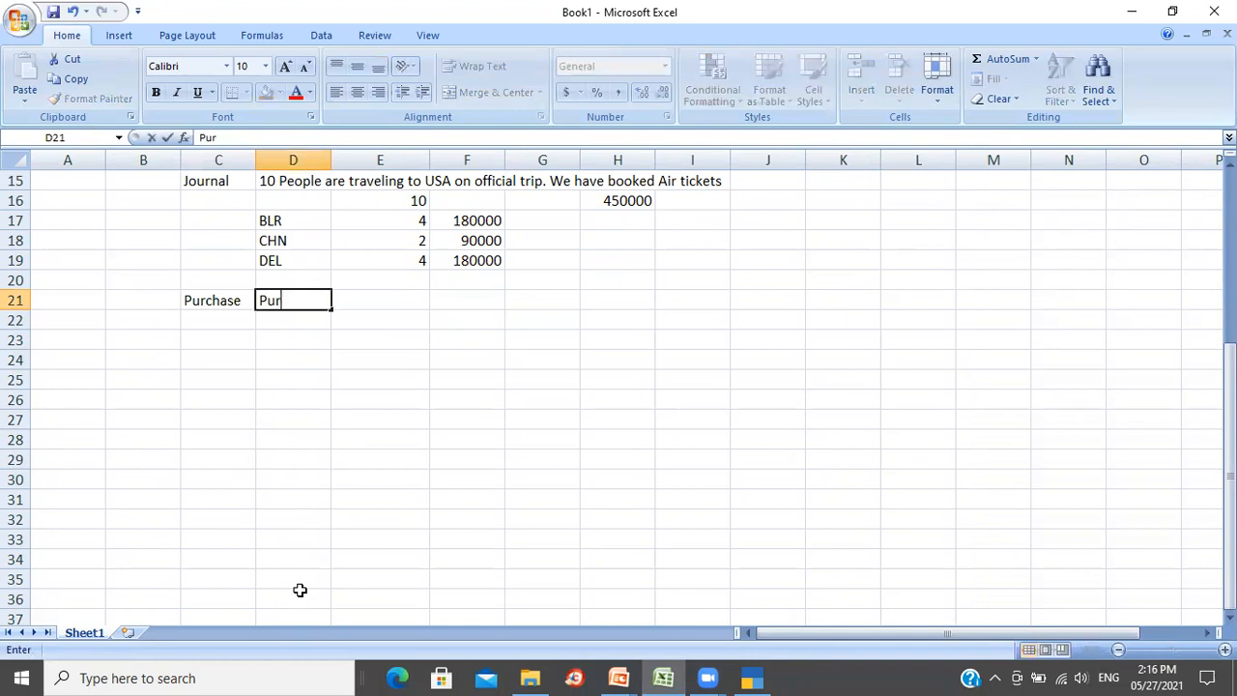
type("chased materia")
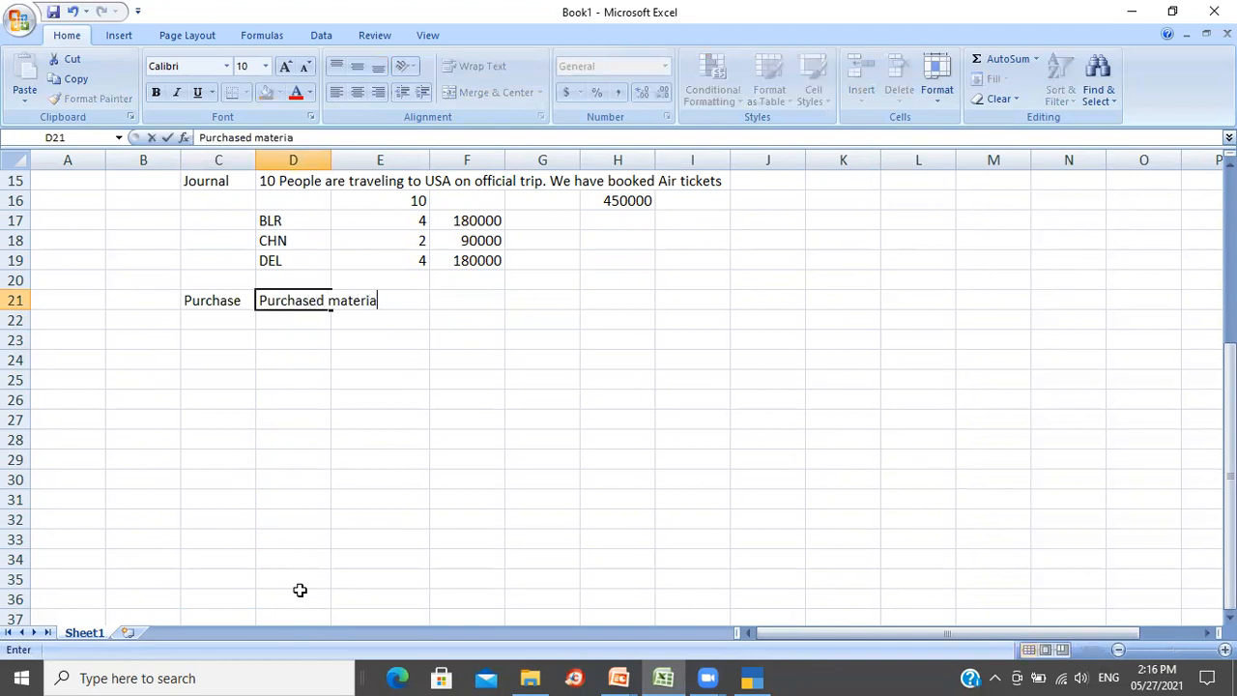
type("ls worth Rs. 10L")
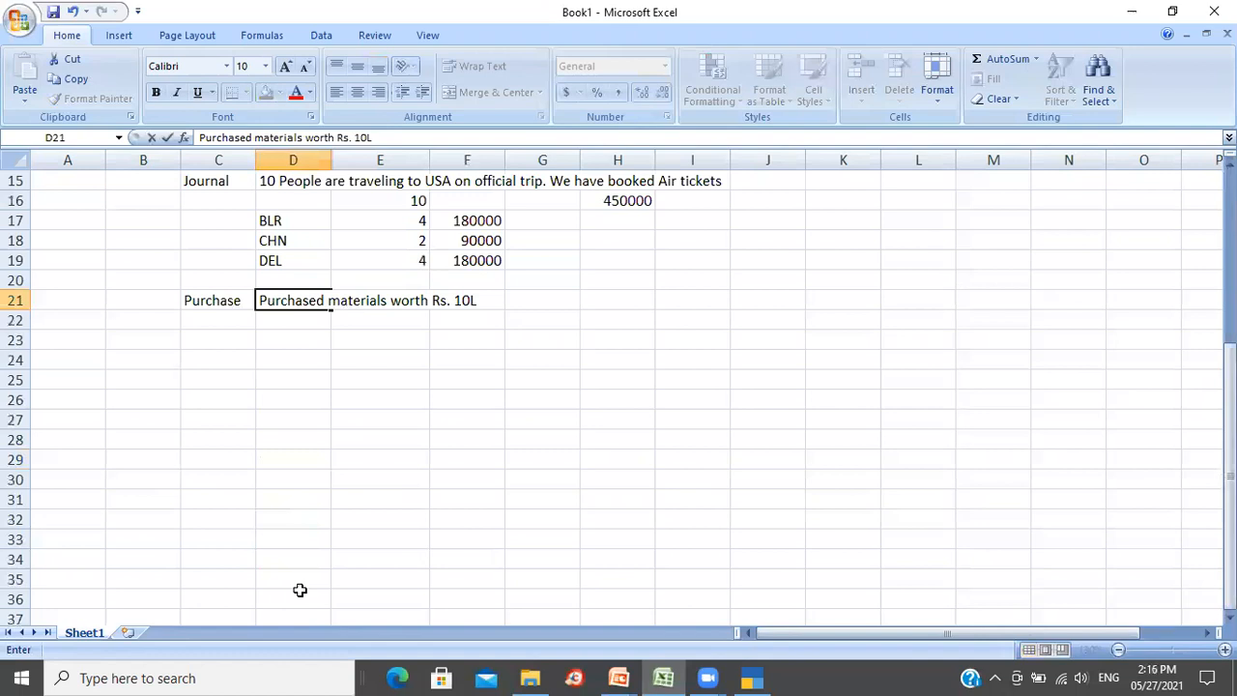
type(" from Supplier o")
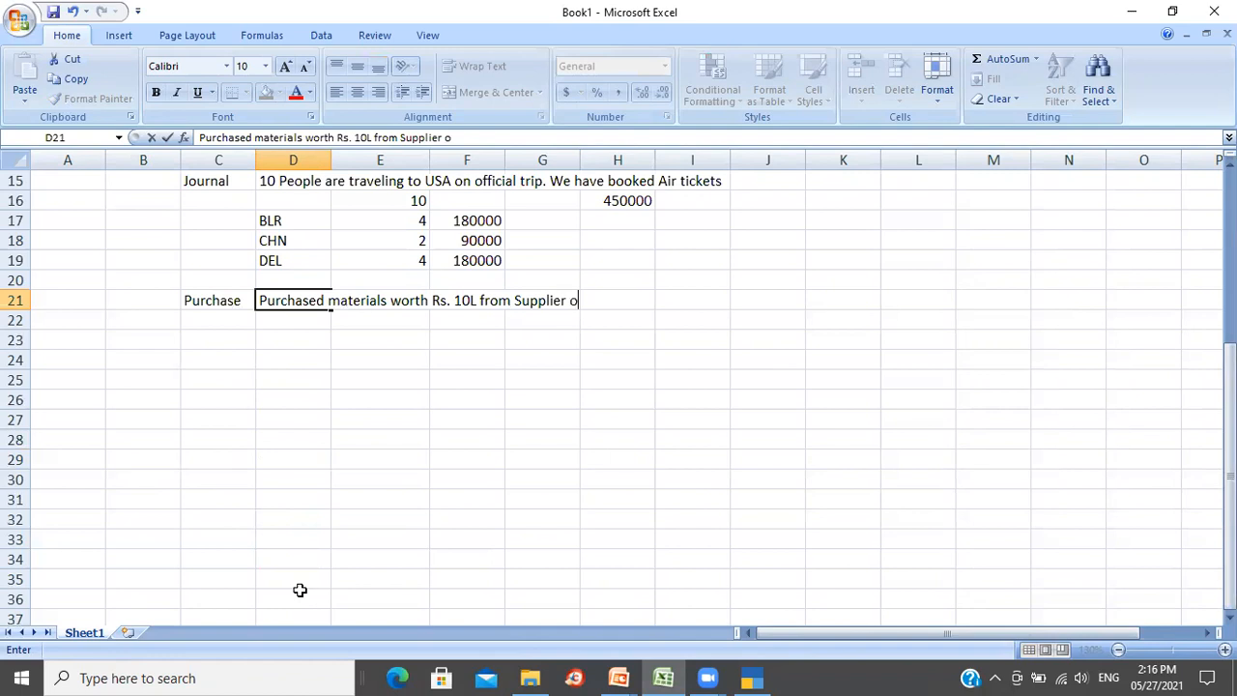
type("n 15 days credit")
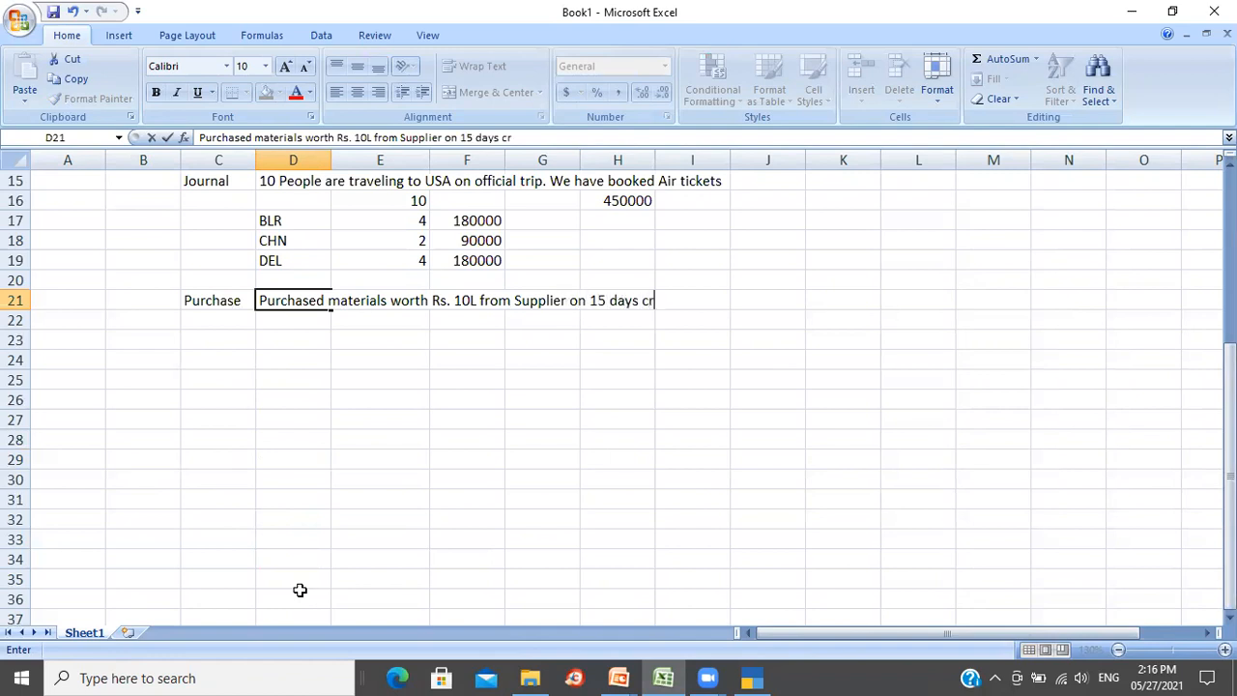
key("Return")
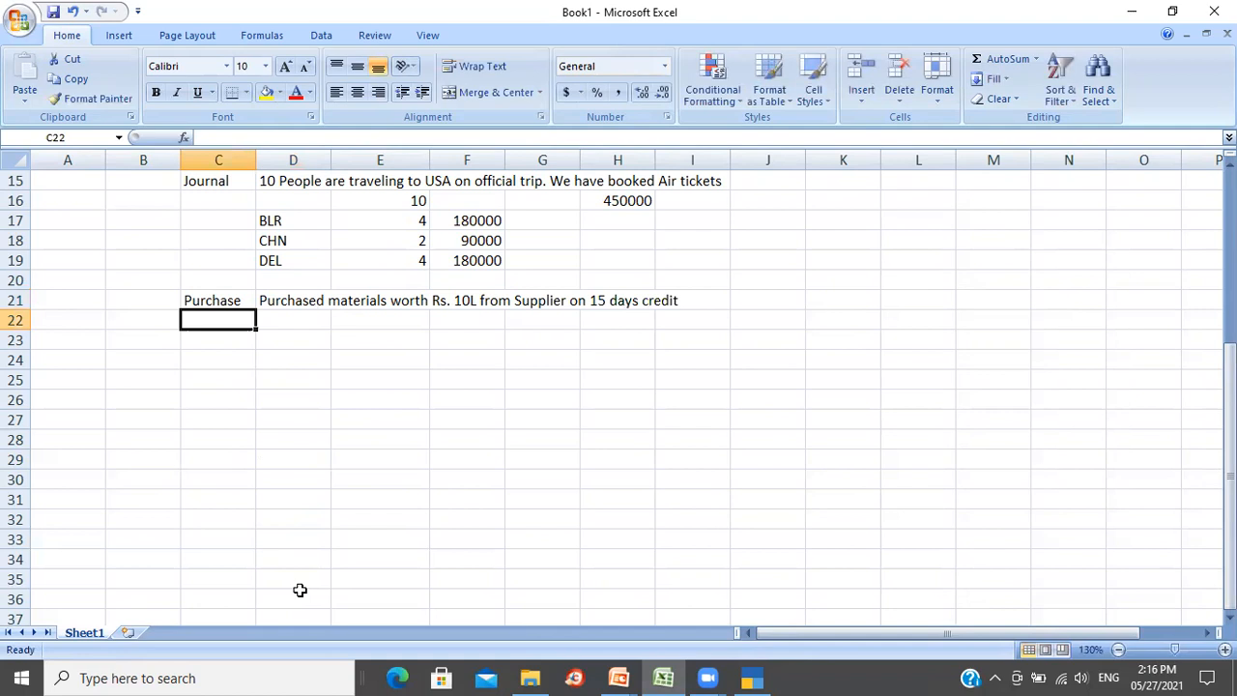
- Copy the journal allocation block D16:H19 and paste it under the purchase scenario starting at cell D23
key("Right")
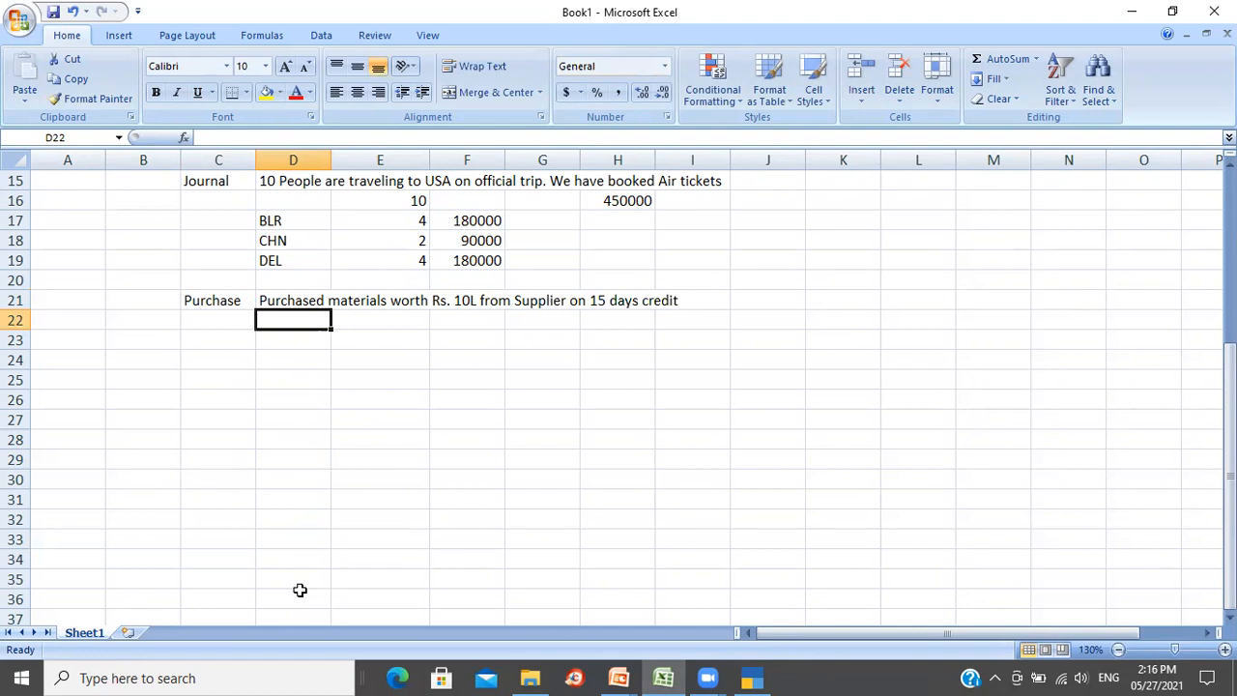
key("Up")
key("Up")
key("Up")
key("Up")
key("Up")
key("Up")
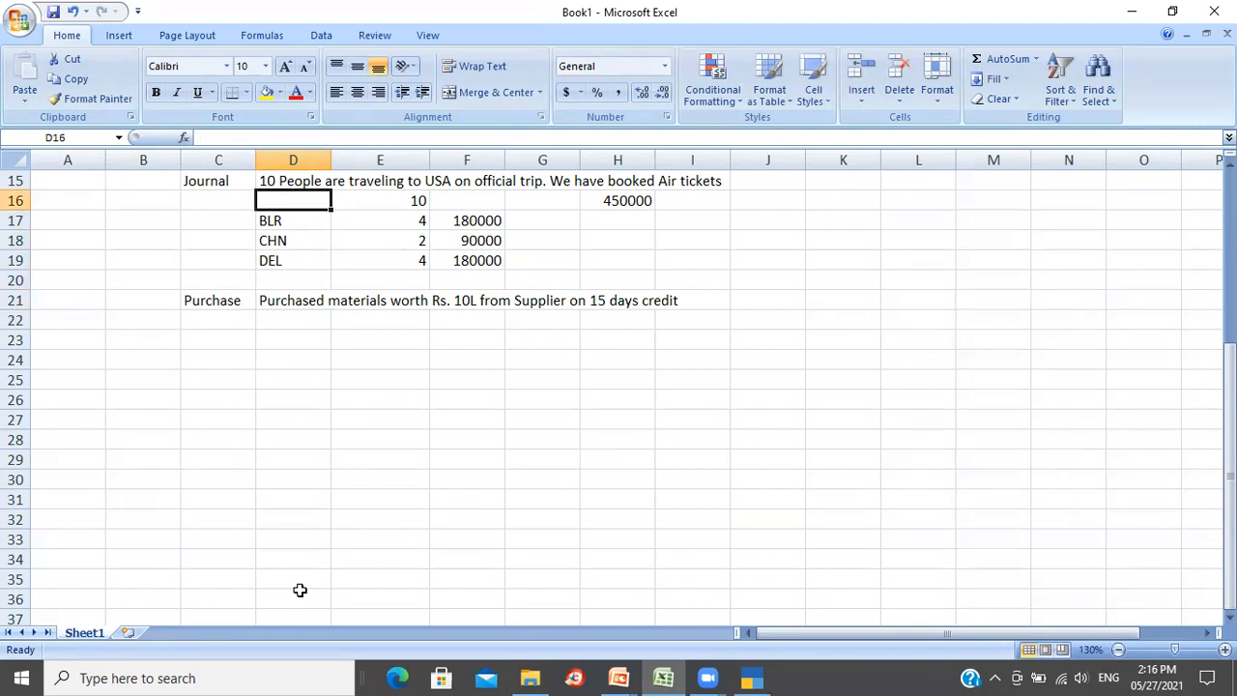
key("shift+Right")
key("shift+Right")
key("shift+Right")
key("shift+Right")
key("shift+Down")
key("shift+Down")
key("shift+Down")
key("ctrl+c")
key("Down")
key("Down")
key("Down")
key("Down")
key("Down")
key("Down")
key("Down")
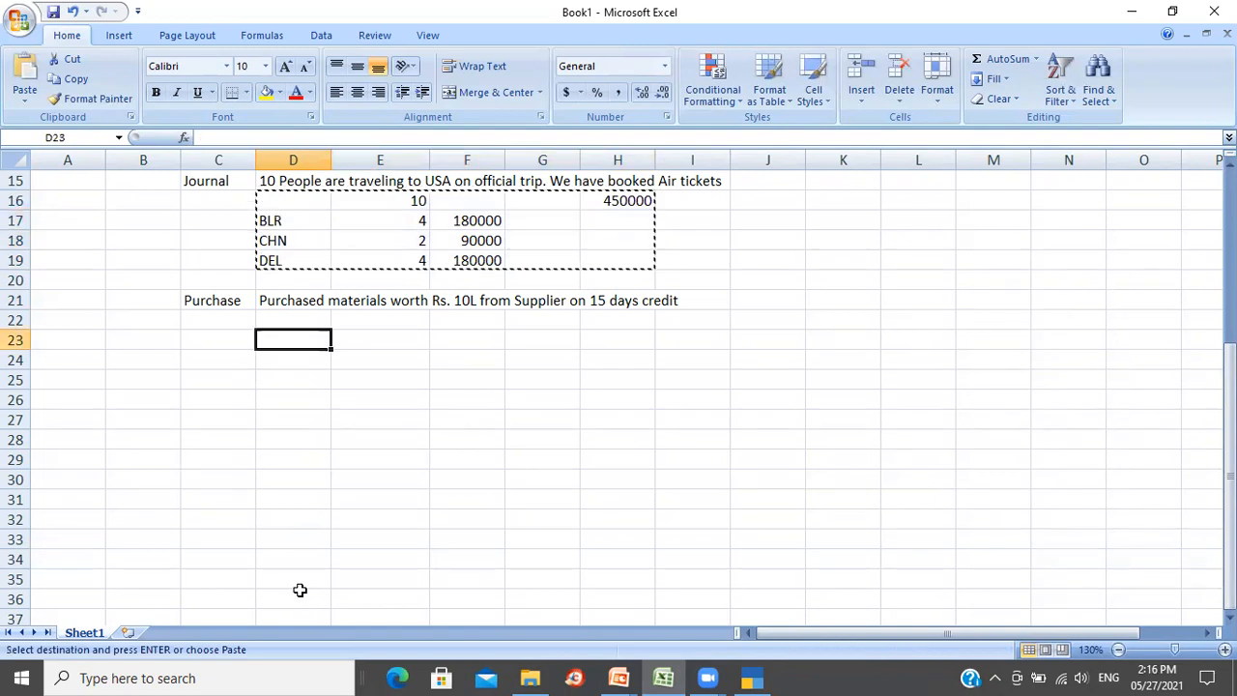
key("ctrl+v")
key("Escape")
key("Up")
key("Down")
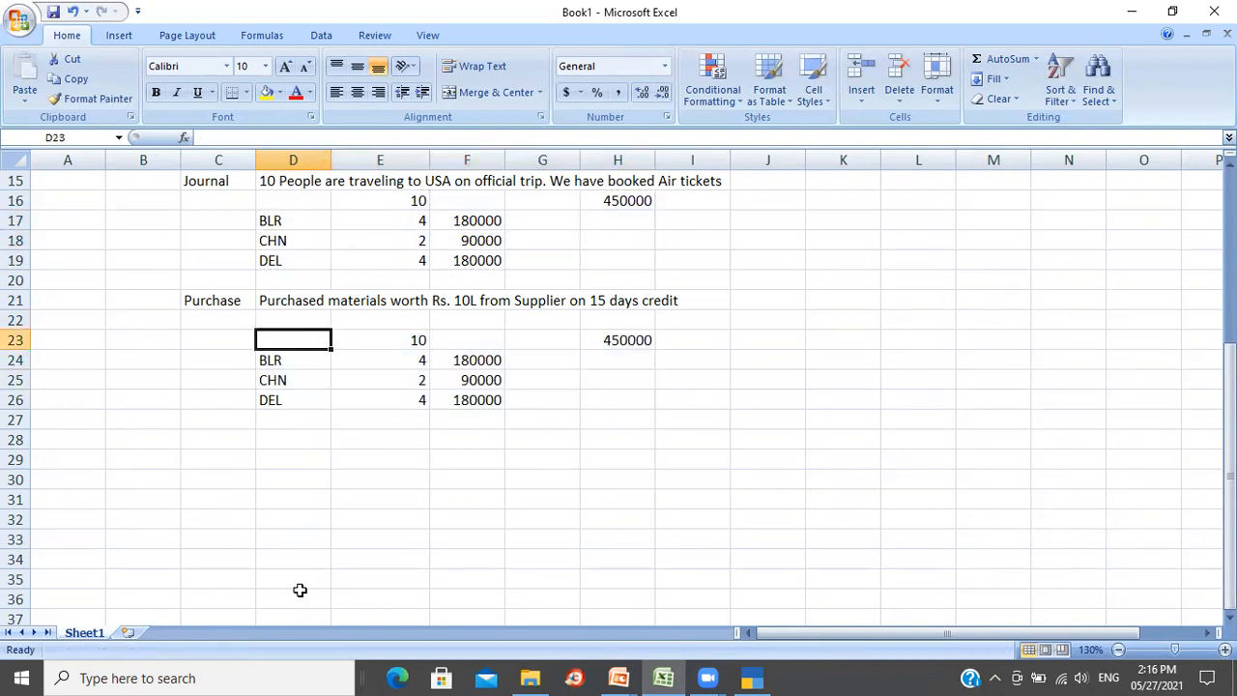
- Clear the copied head count in E23 and set the purchase total in H23 to 1000000
key("Right")
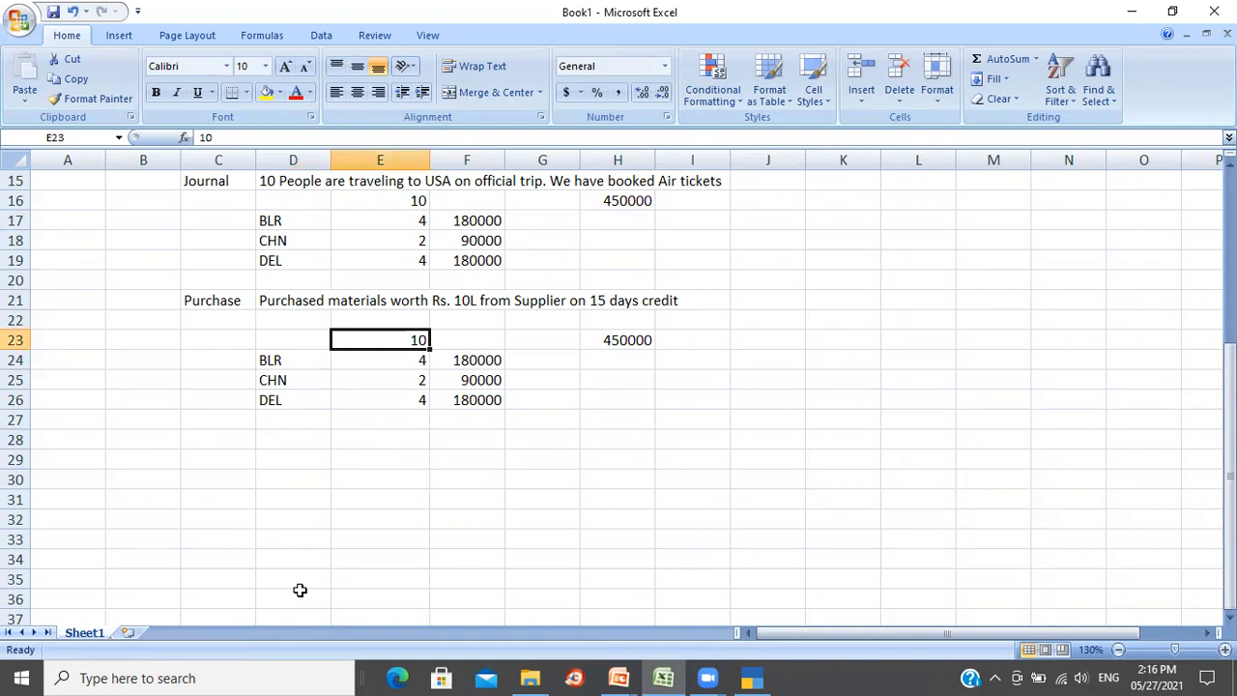
key("Delete")
key("Right")
key("Right")
key("Right")
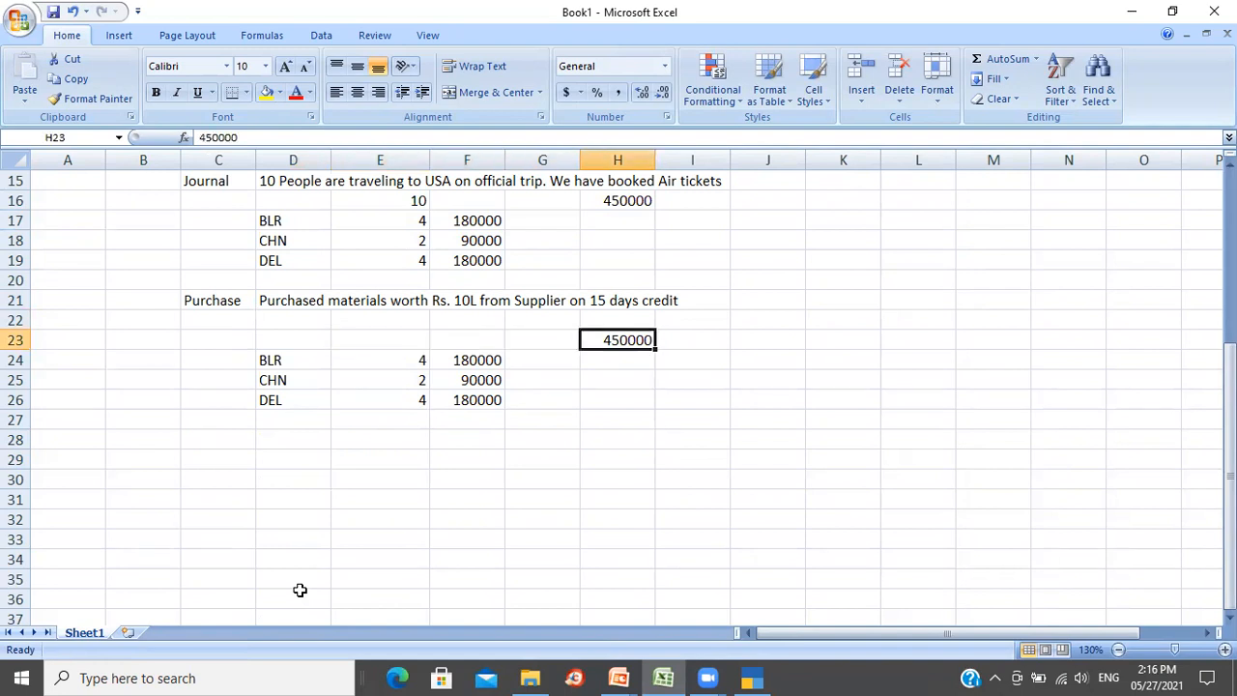
type("1000")
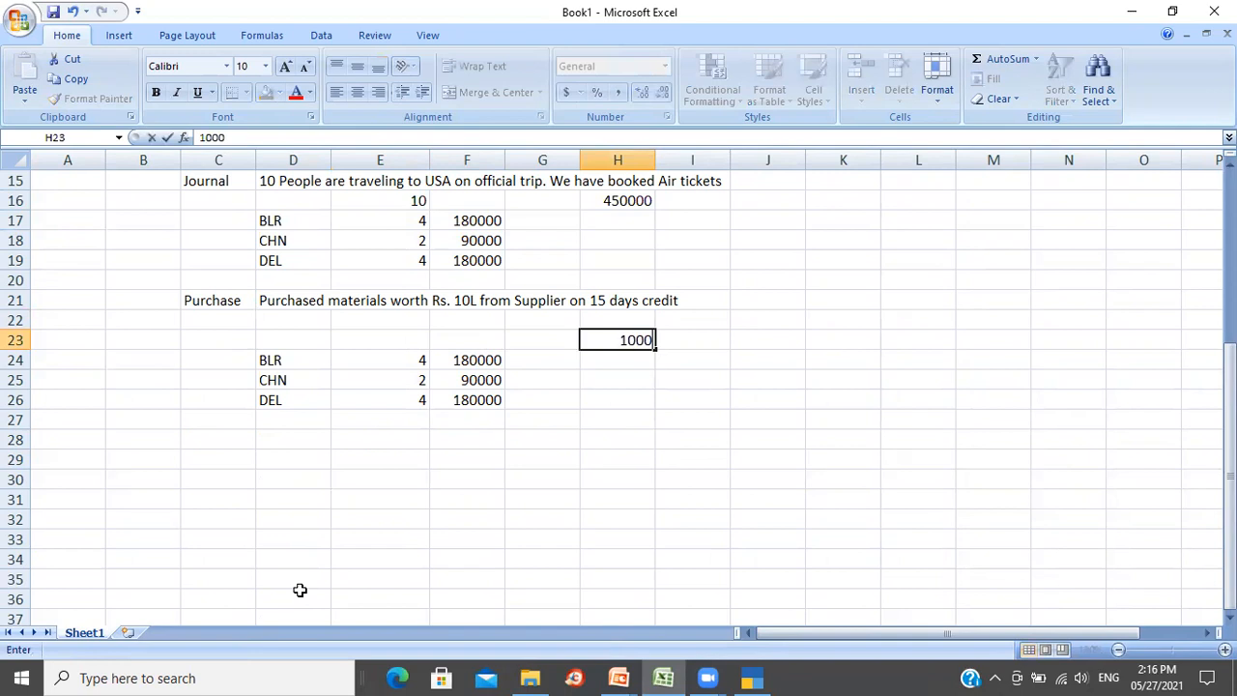
type("000")
key("Return")
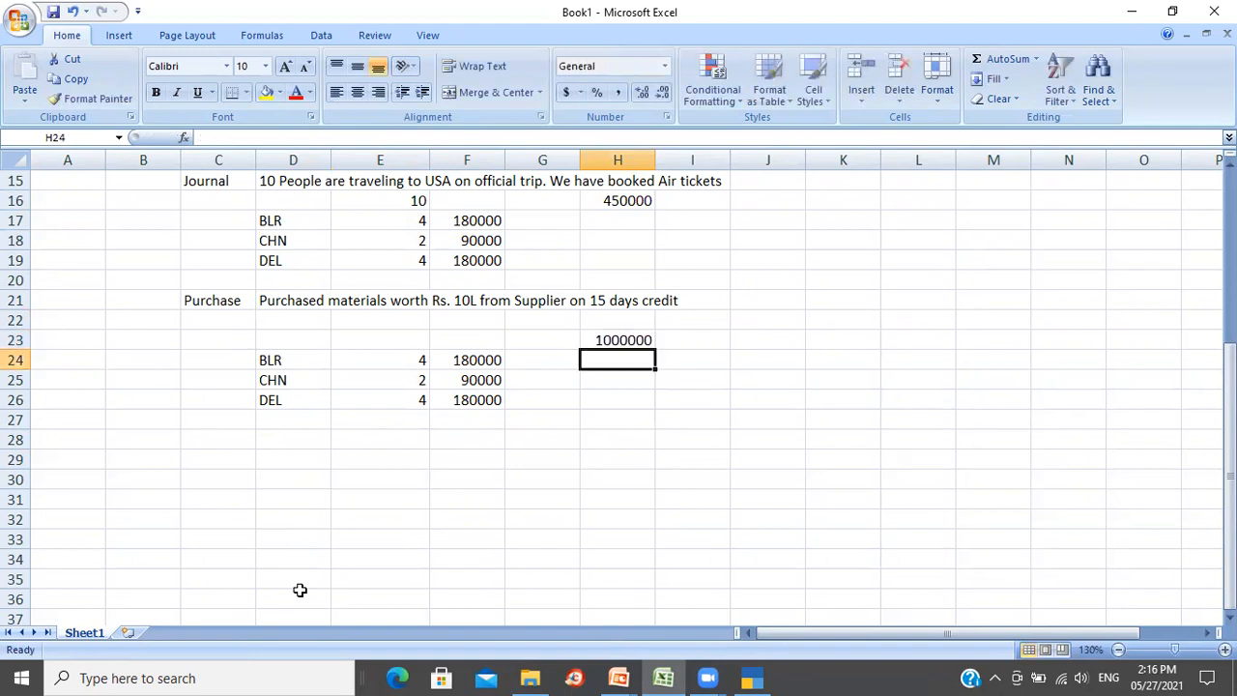
- Clear the copied head counts and amounts beside BLR, CHN and DEL in E24:F26
key("Left")
key("Left")
key("Left")
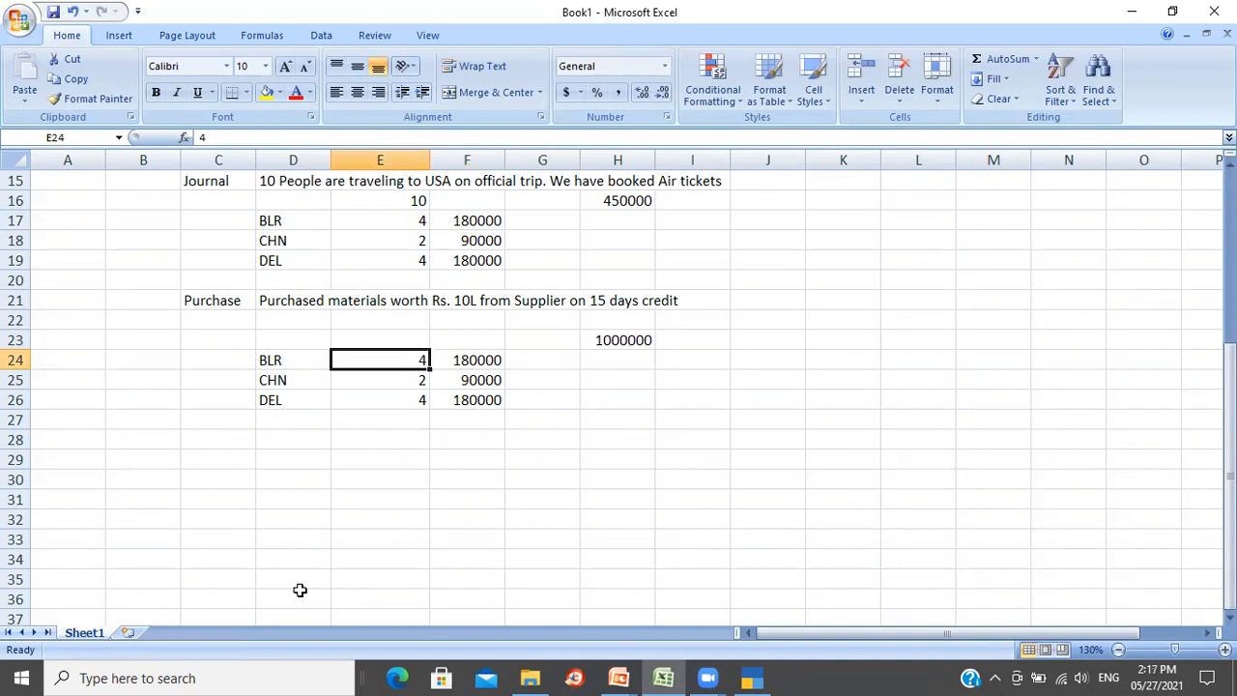
key("shift+Right")
key("shift+Down")
key("shift+Down")
key("Delete")
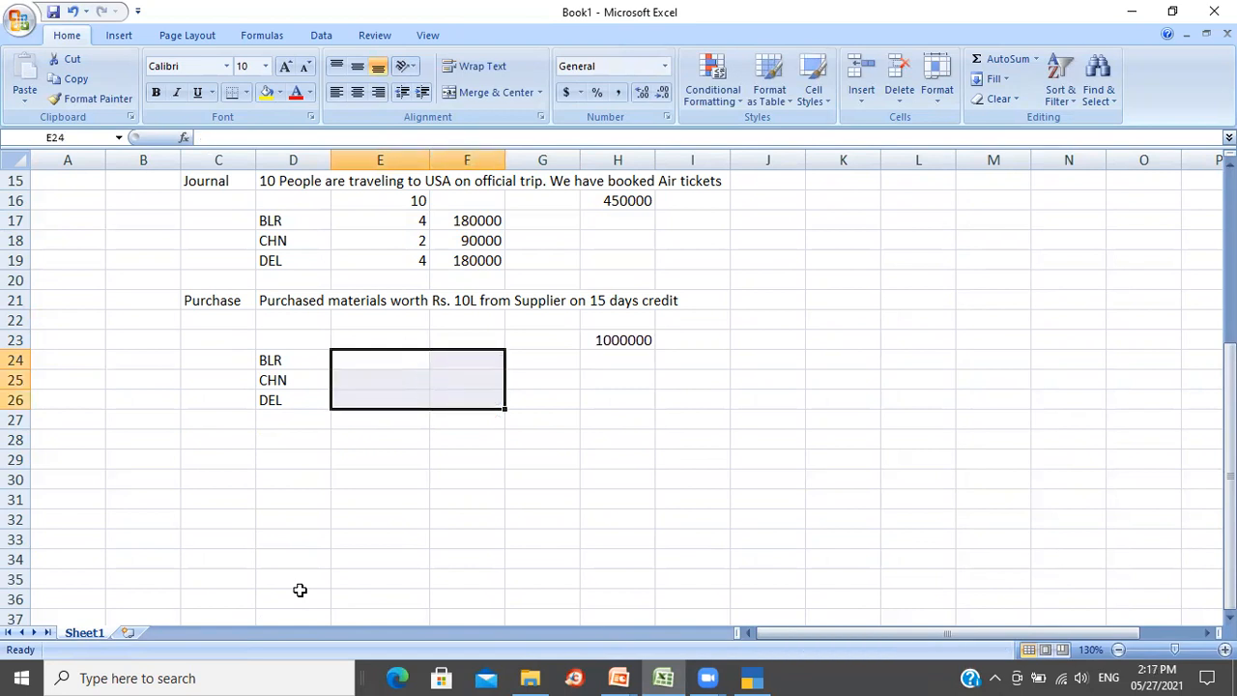
- Enter the purchase allocation in E24:E26 as 300000 for BLR, 500000 for CHN and 200000 for DEL
key("Down")
key("Up")
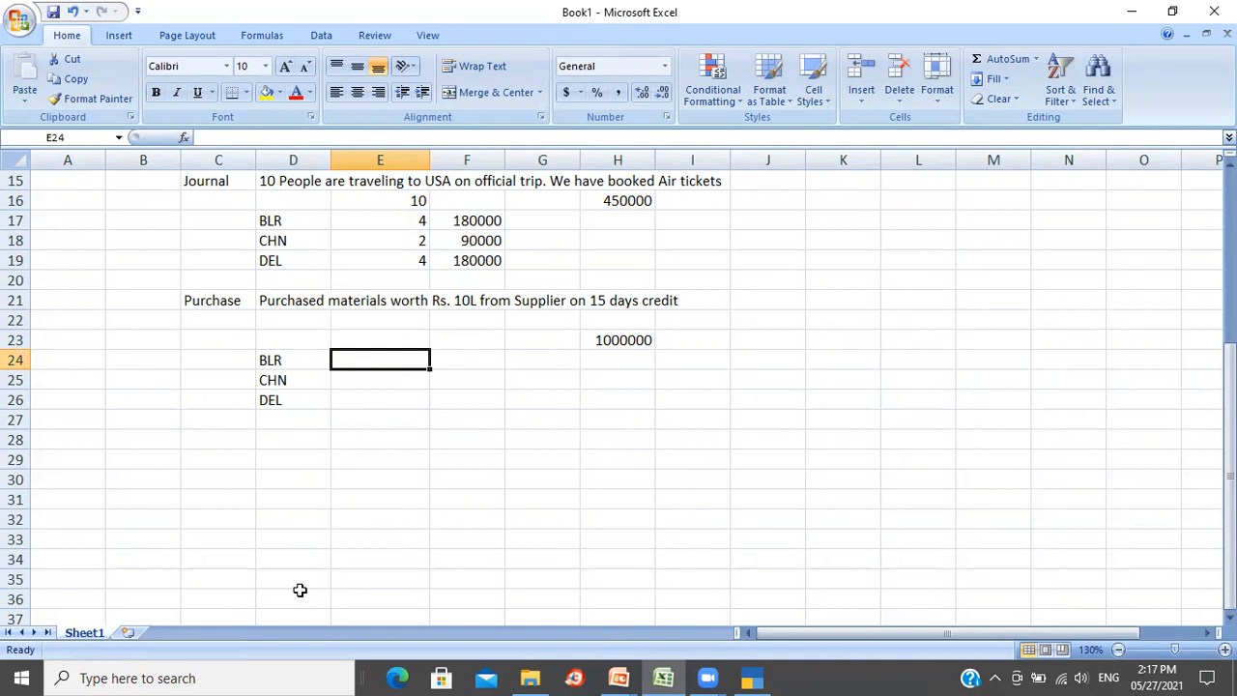
type("300000")
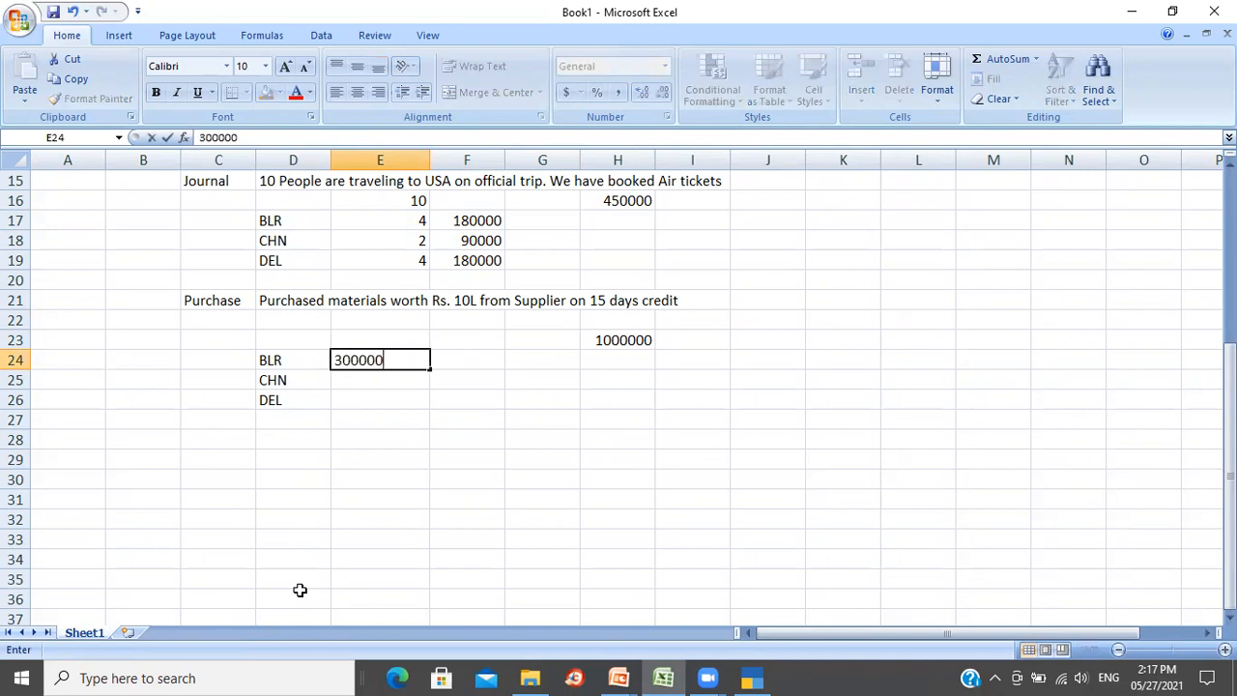
key("Return")
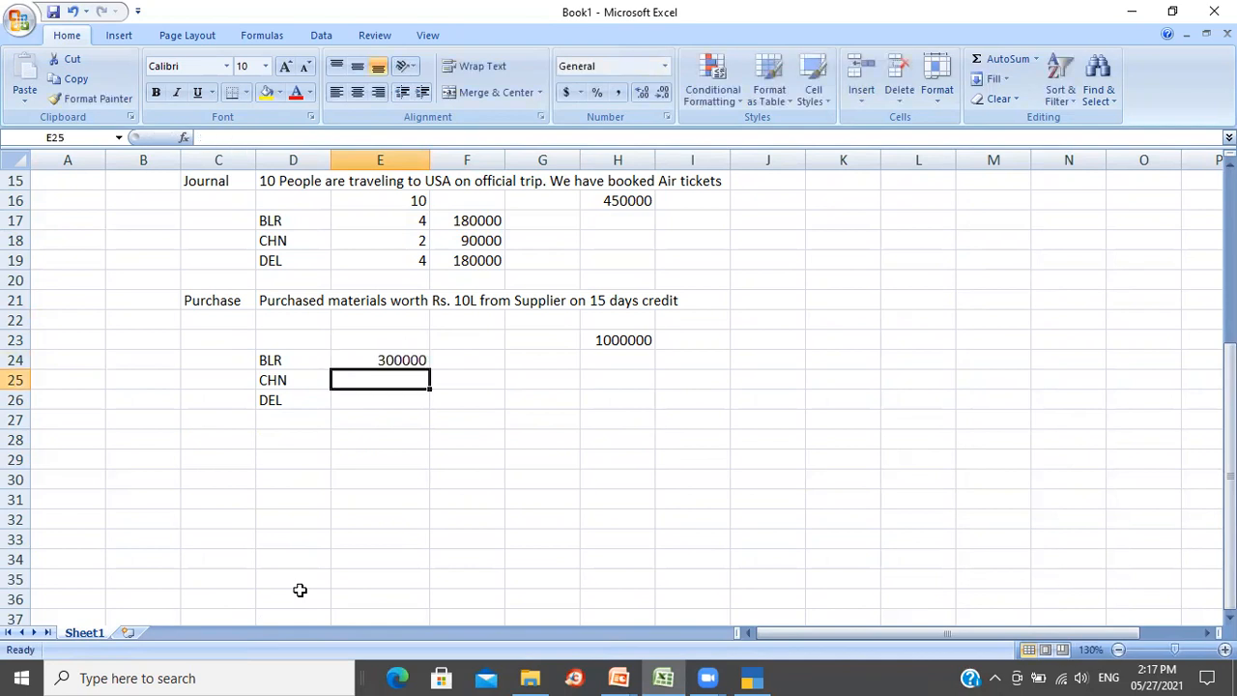
type("500000")
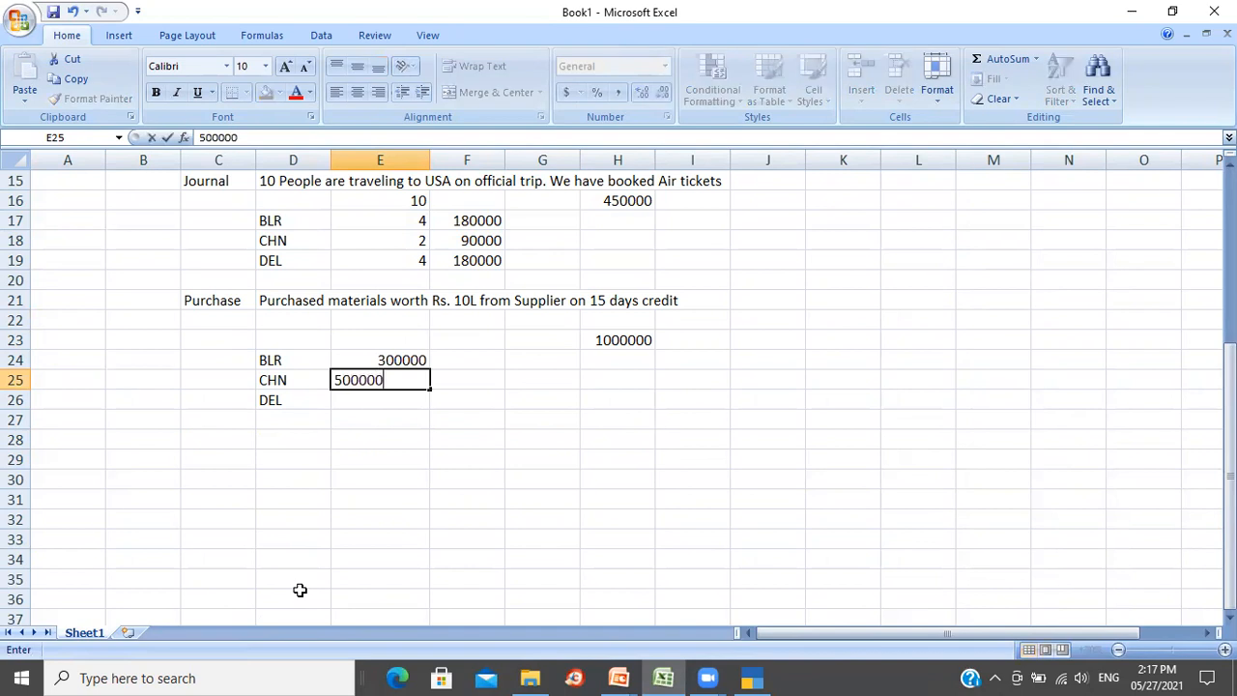
key("Return")
type("200000")
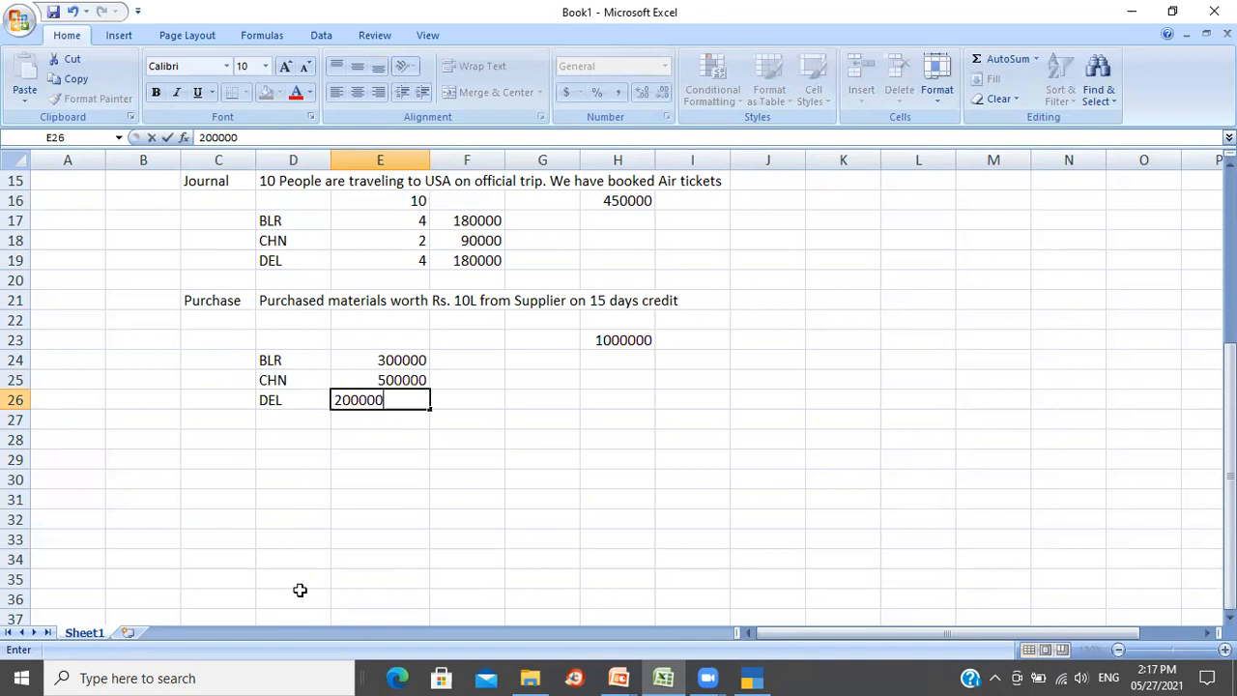
key("Return")
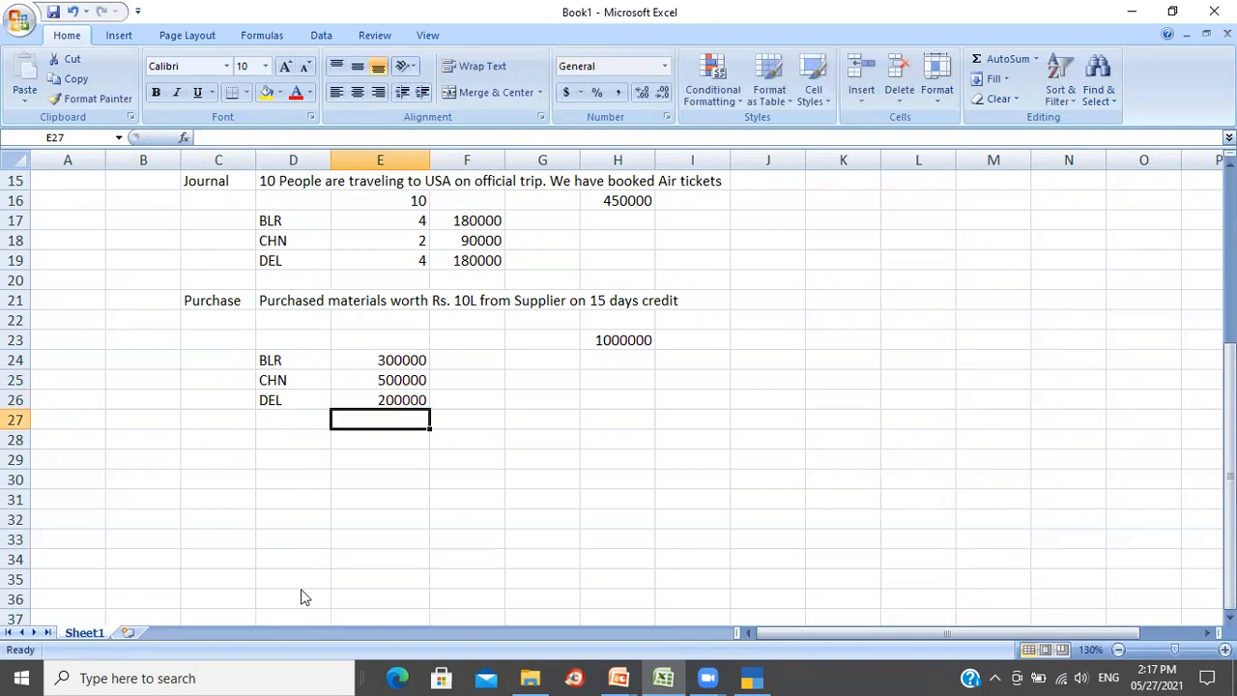
- Select the BLR, CHN and DEL purchase amounts to check their sum against the purchase total
key("Up")
key("Up")
key("Up")
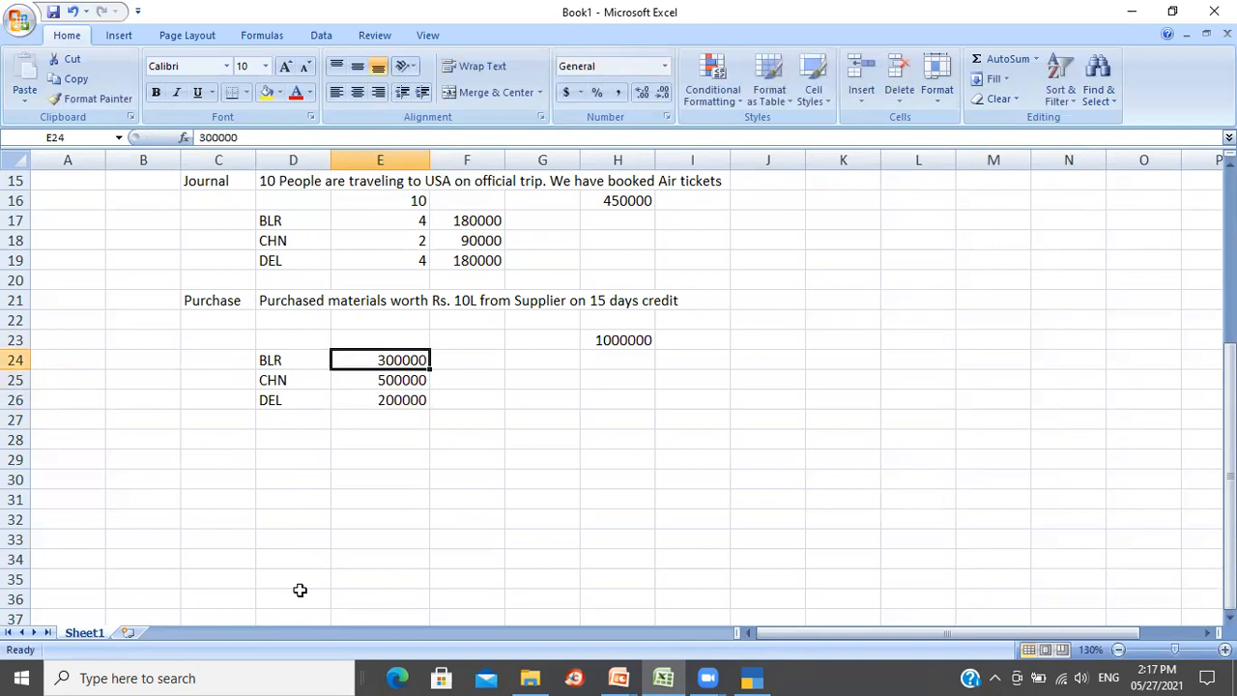
key("Down")
key("Down")
key("Up")
key("Up")
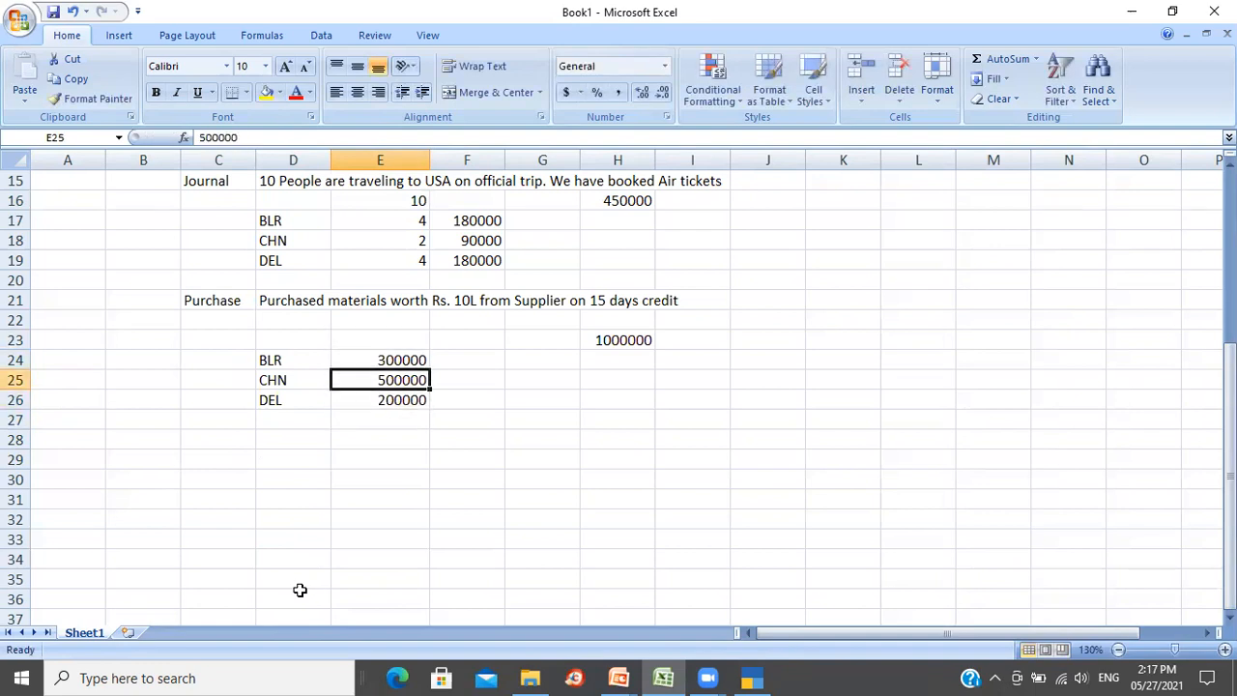
key("shift+Down")
key("shift+Down")
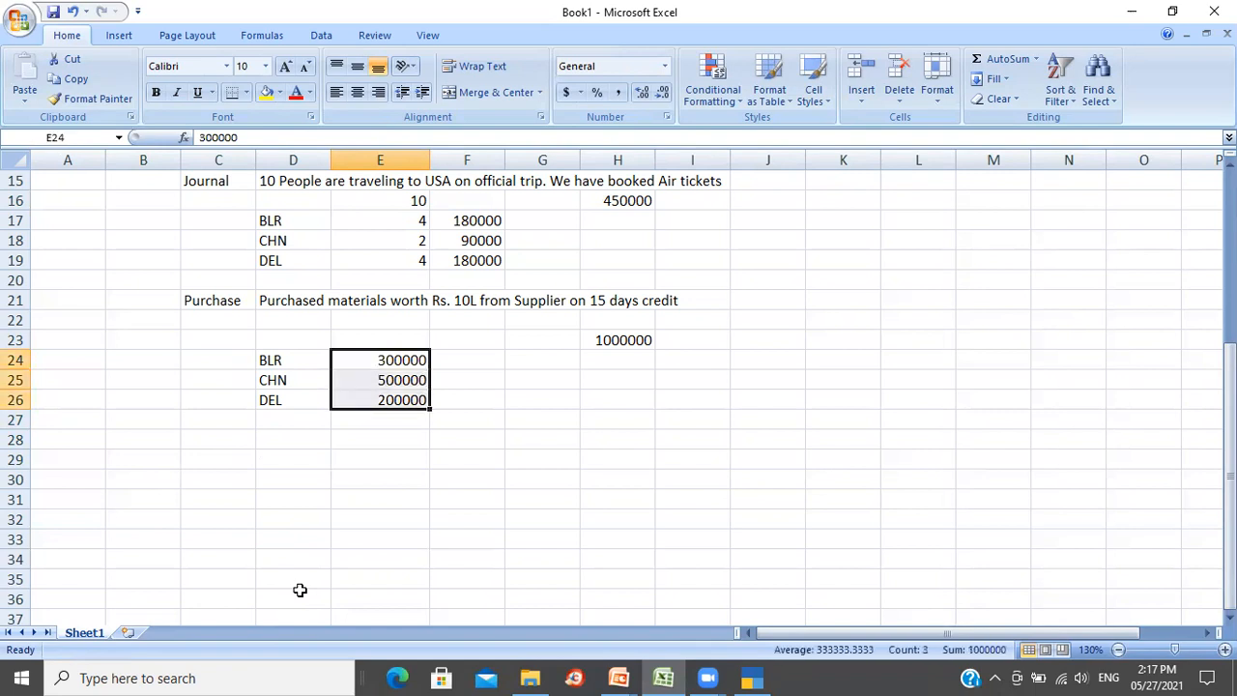
key("Up")
key("Down")
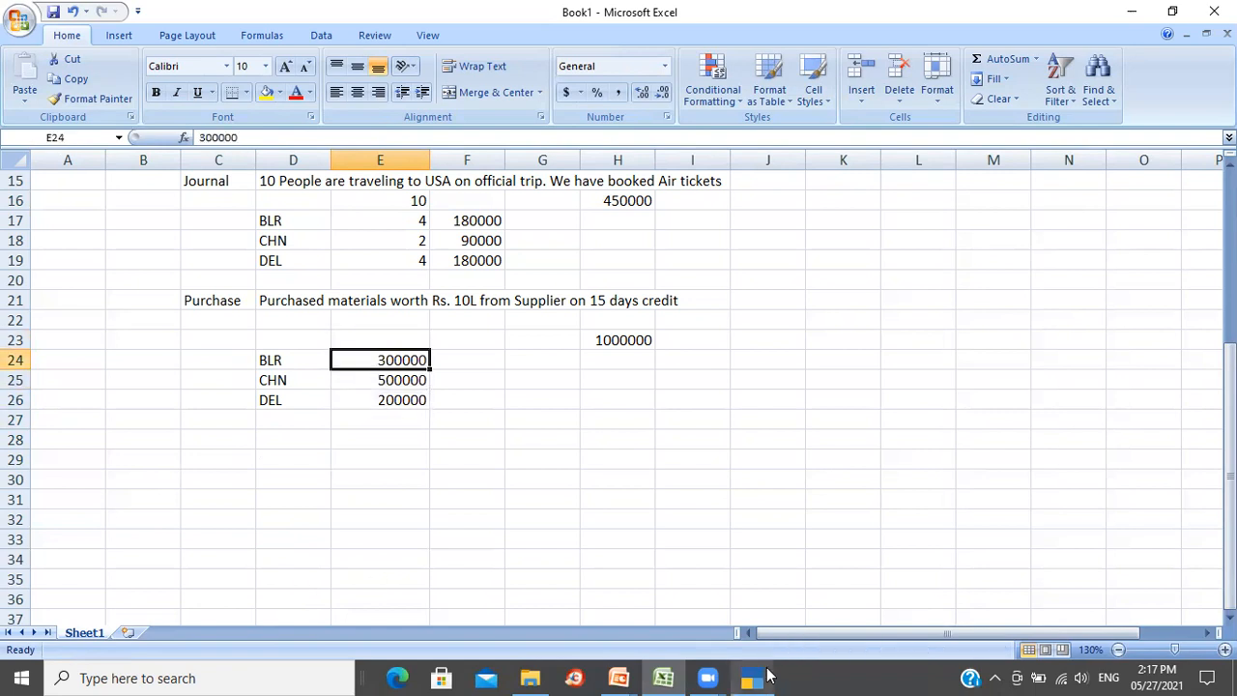
mouse_move(758, 677)
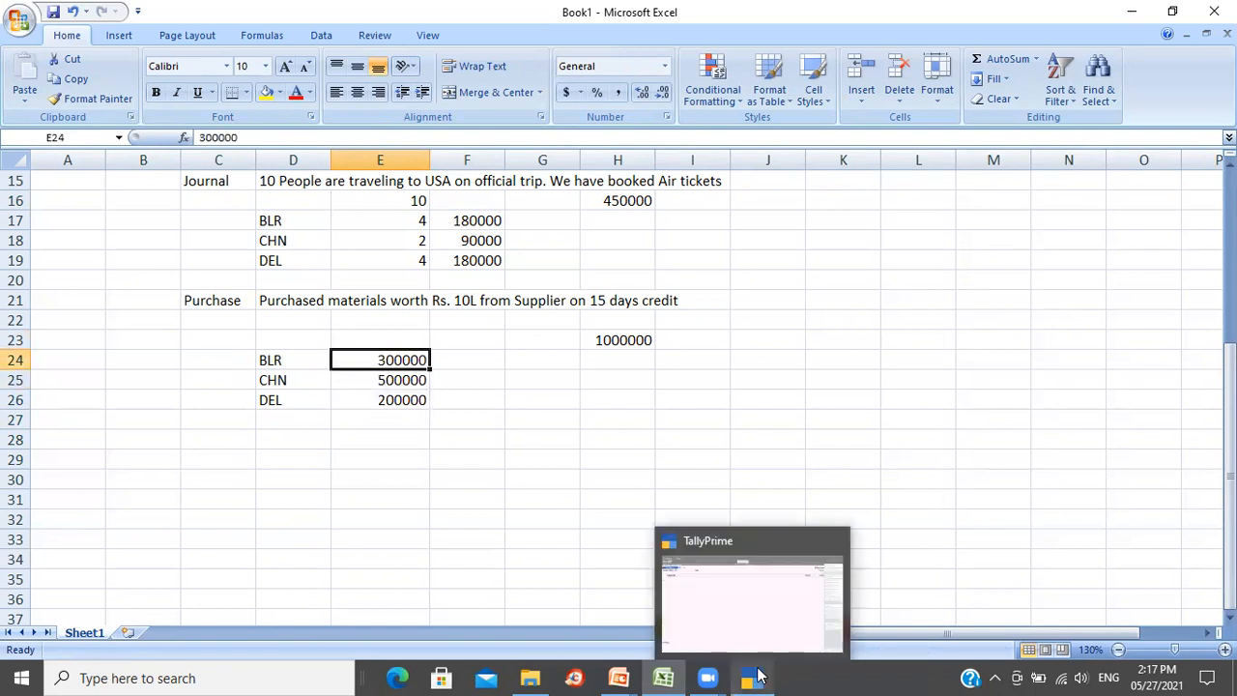
- Switch to TallyPrime and enter supplier invoice number 3432 dated 2-Apr-2021 on the purchase voucher
left_click(737, 600)
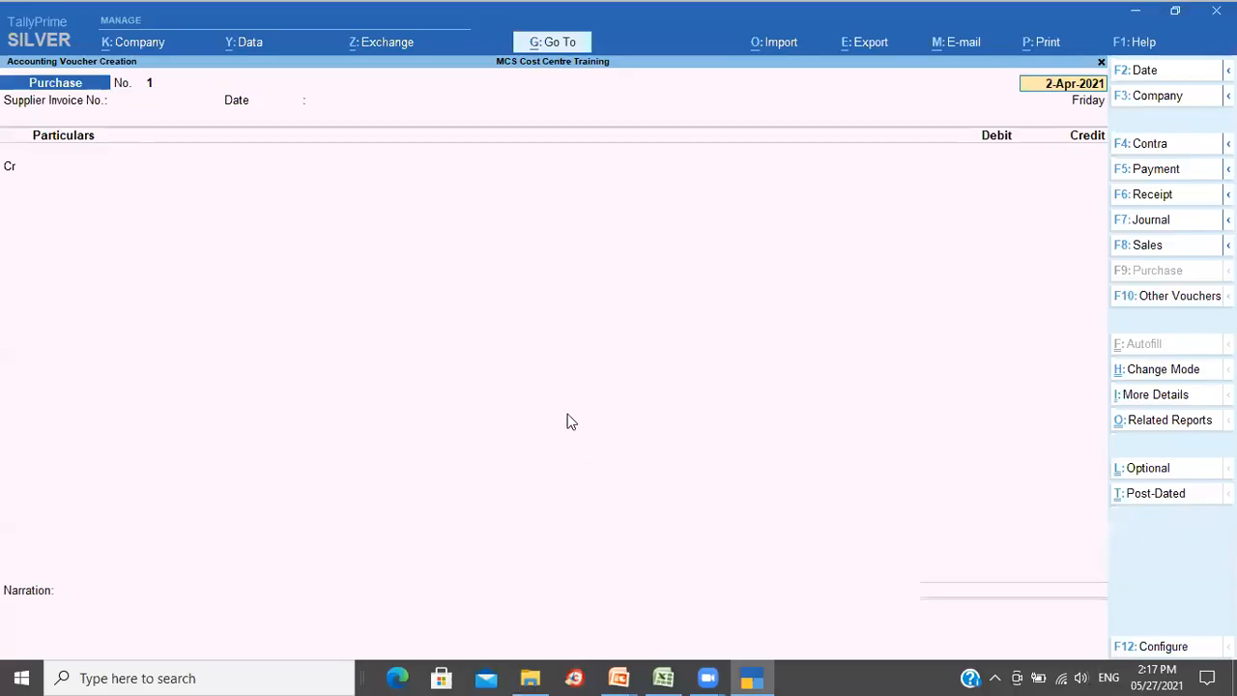
key("Return")
type("3432")
key("Return")
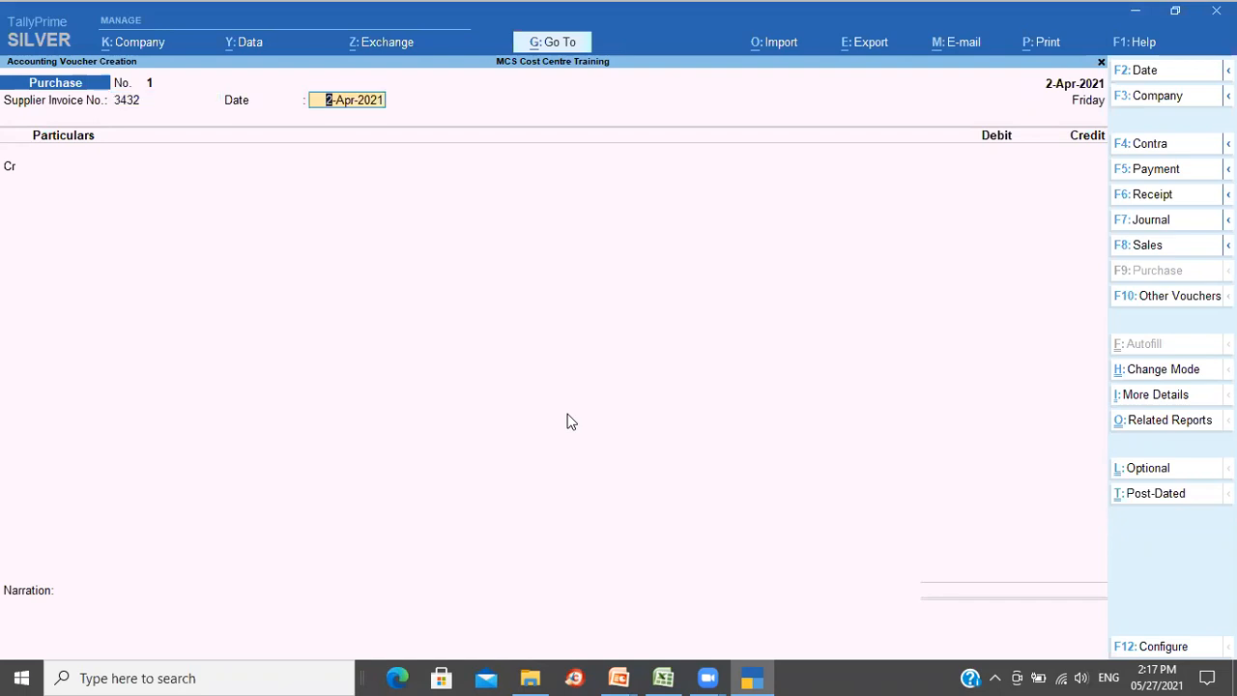
key("Return")
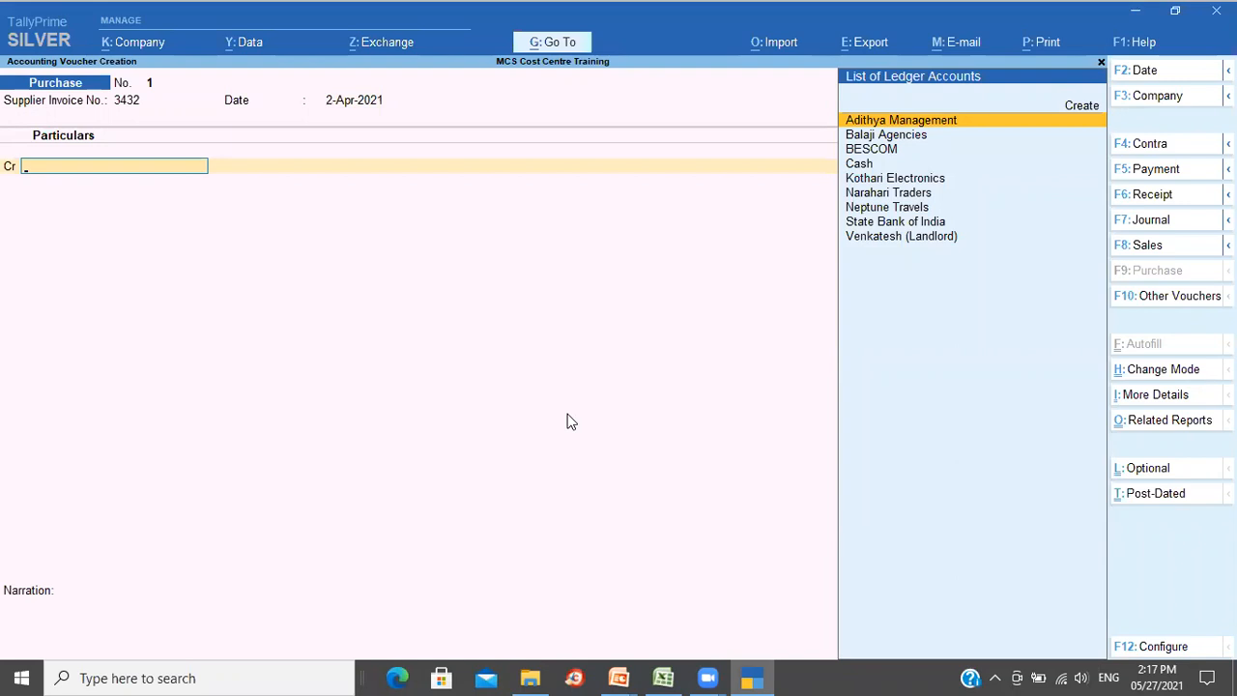
- Choose Kothari Electronics as the credited supplier, accepting the receipt and party details without entering anything
key("Down")
key("Down")
key("Down")
key("Down")
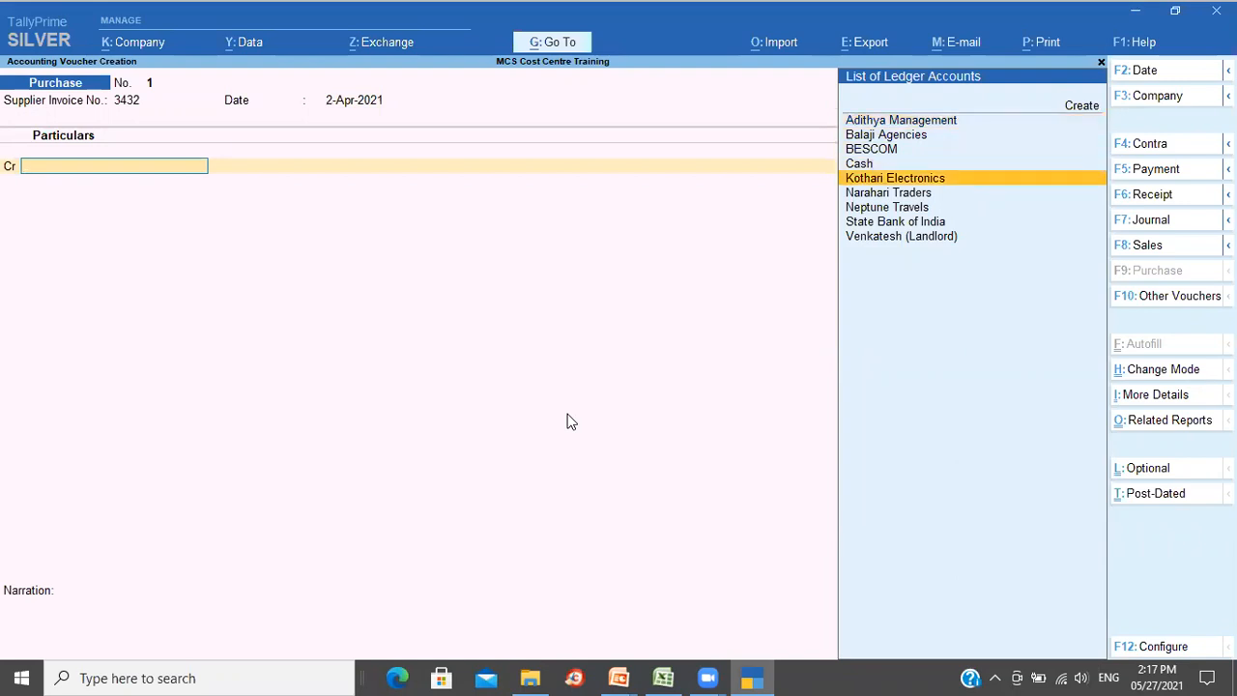
key("Return")
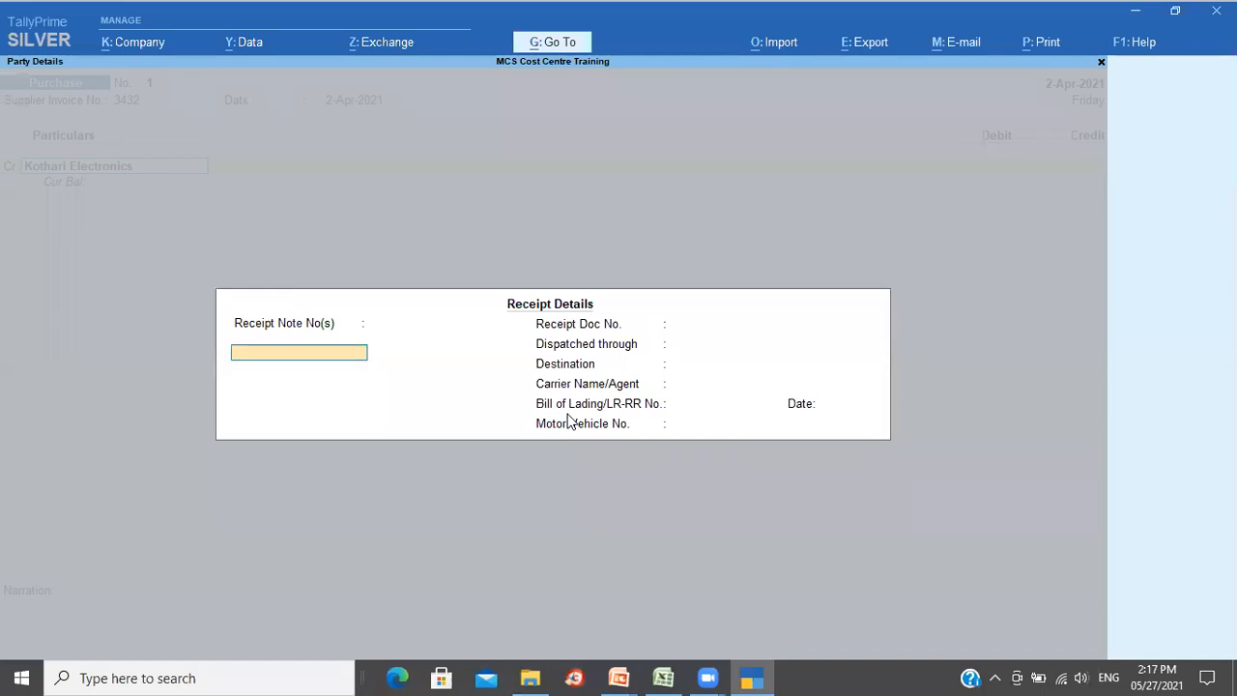
key("ctrl+a")
key("ctrl+a")
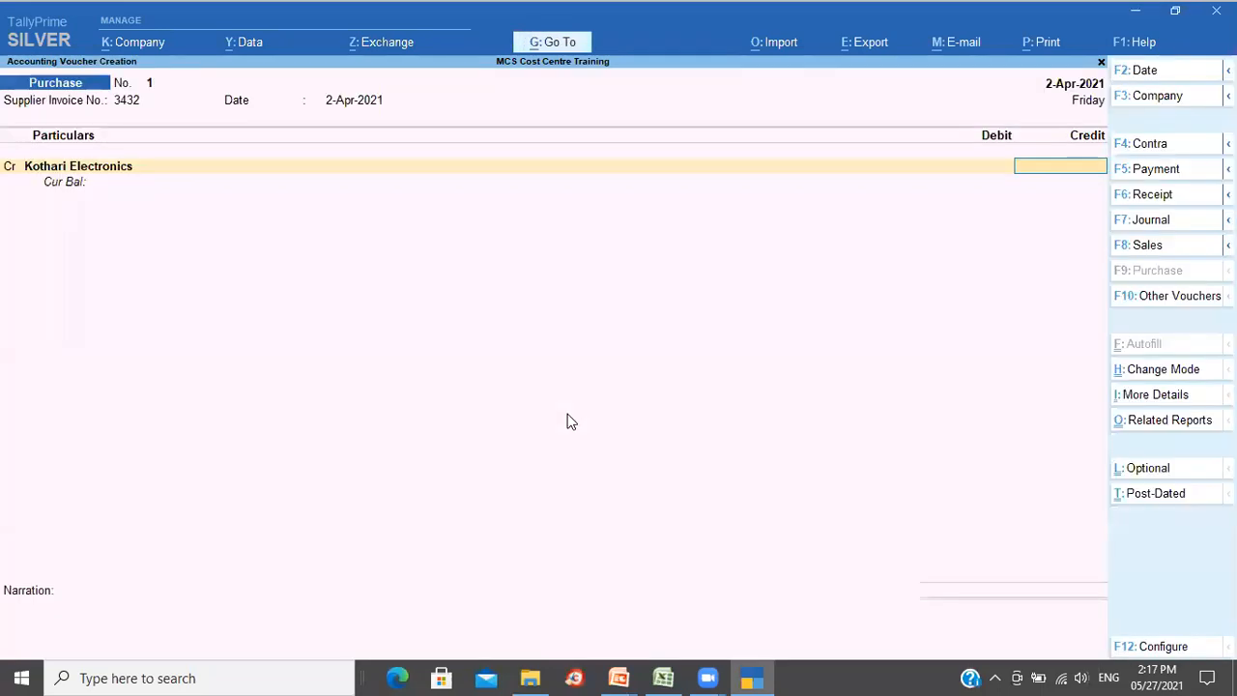
- Credit Kothari Electronics with 1000000 and record it bill-wise as New Ref 3432 with 15 days credit
type("1000000")
key("Return")
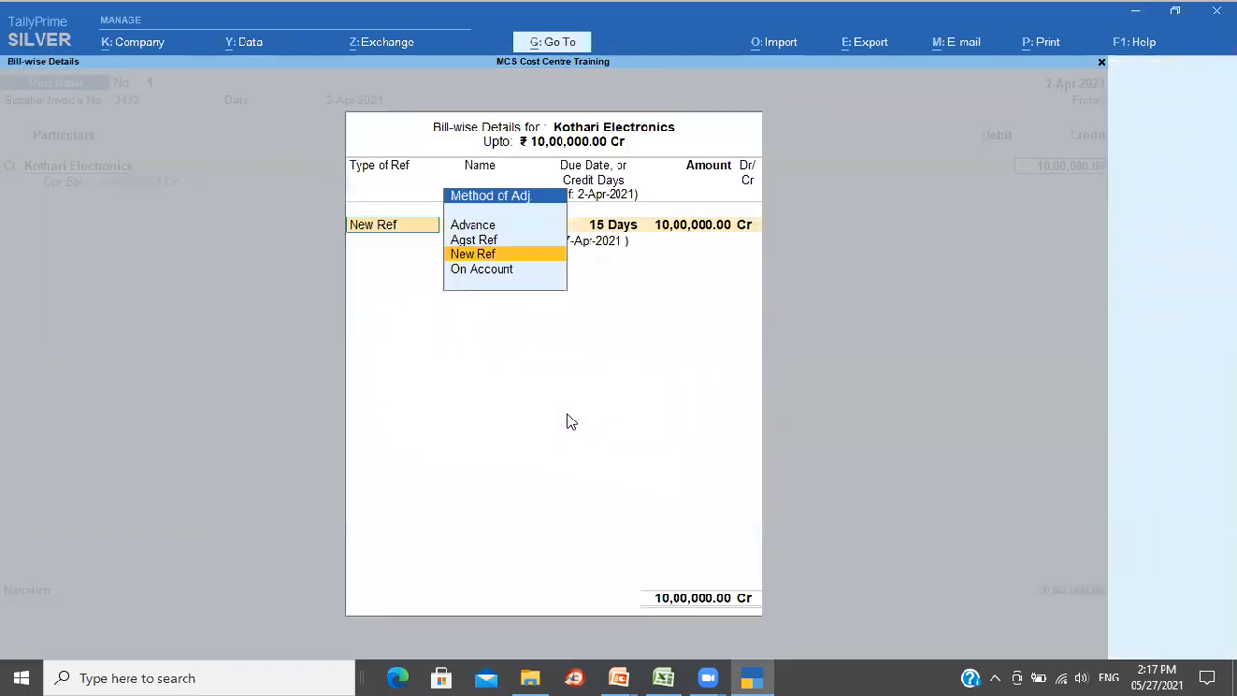
key("Return")
key("Return")
key("Return")
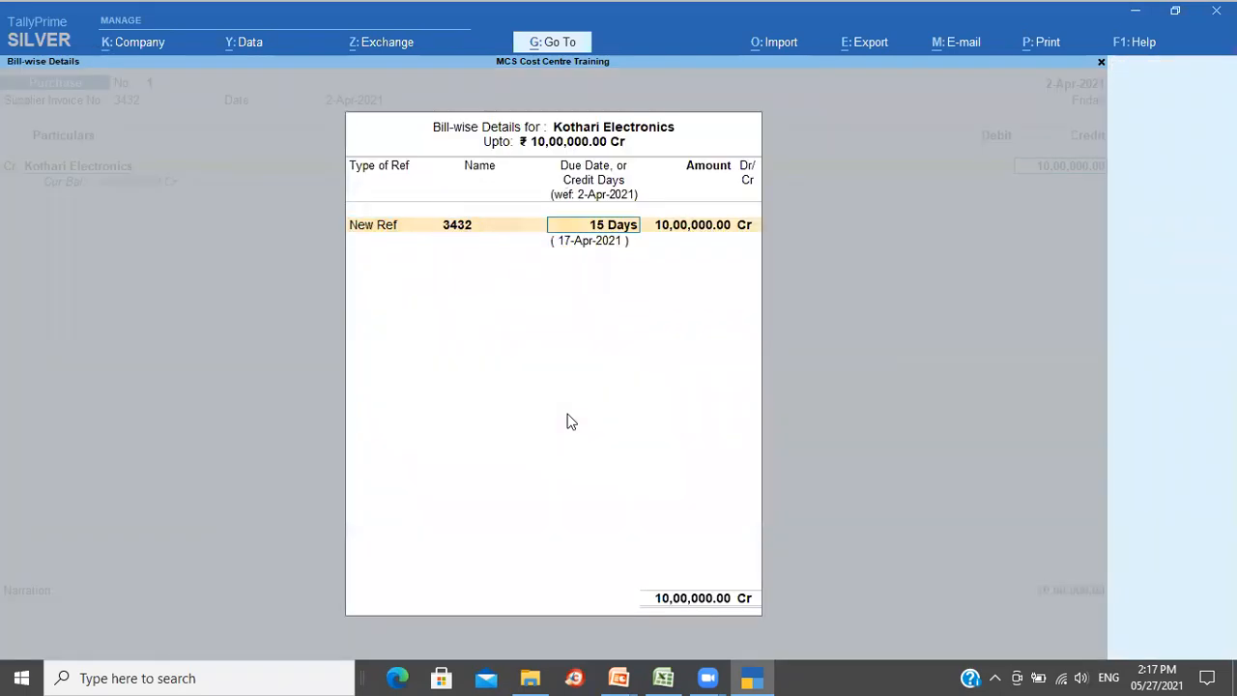
key("Return")
key("Return")
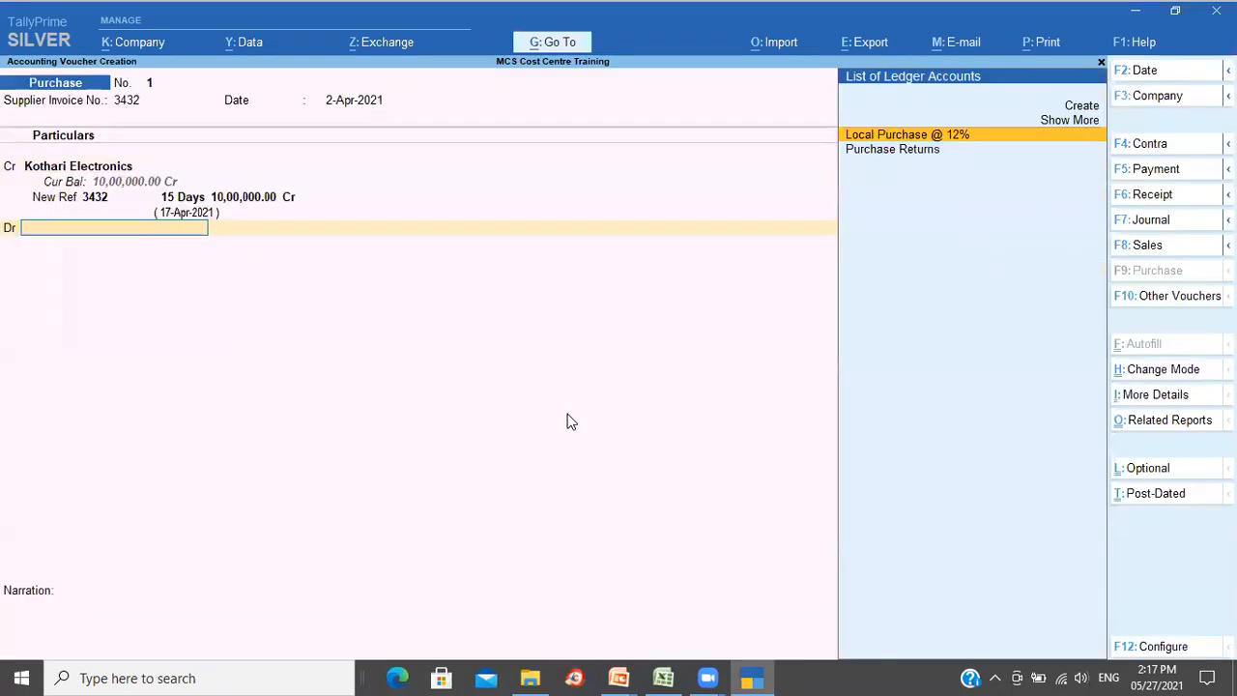
key("BackSpace")
key("BackSpace")
key("BackSpace")
key("BackSpace")
key("BackSpace")
key("BackSpace")
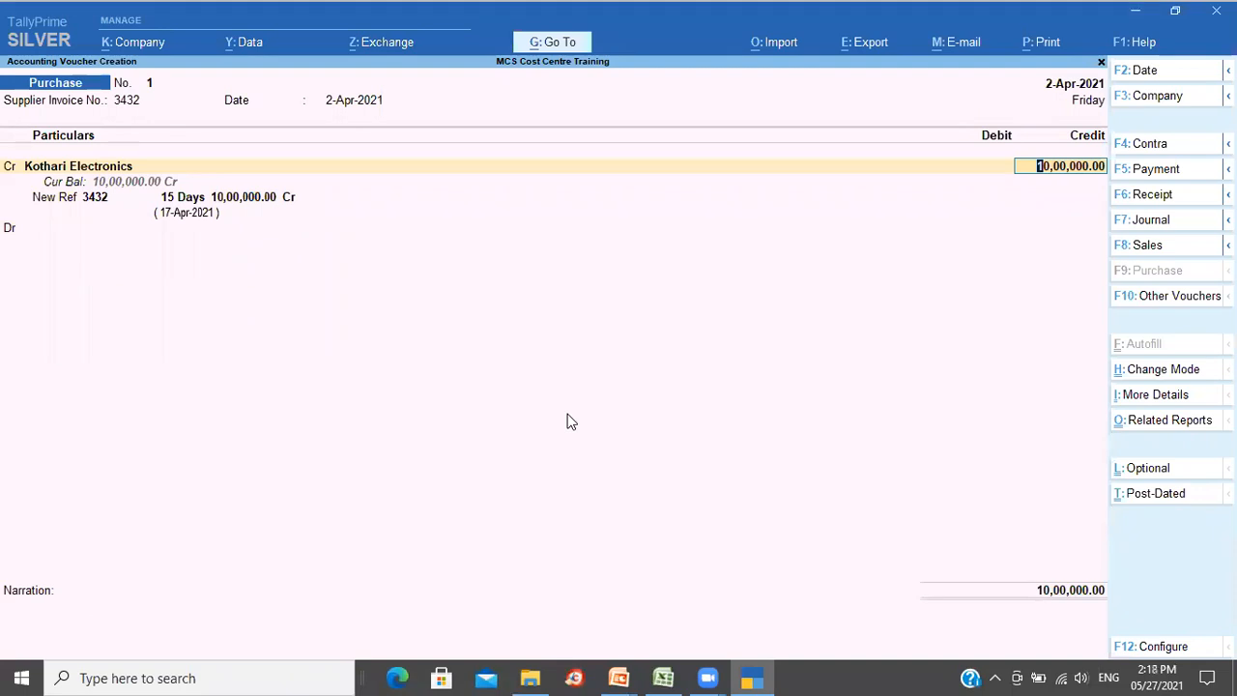
key("Return")
key("Return")
key("Return")
key("Return")
key("Return")
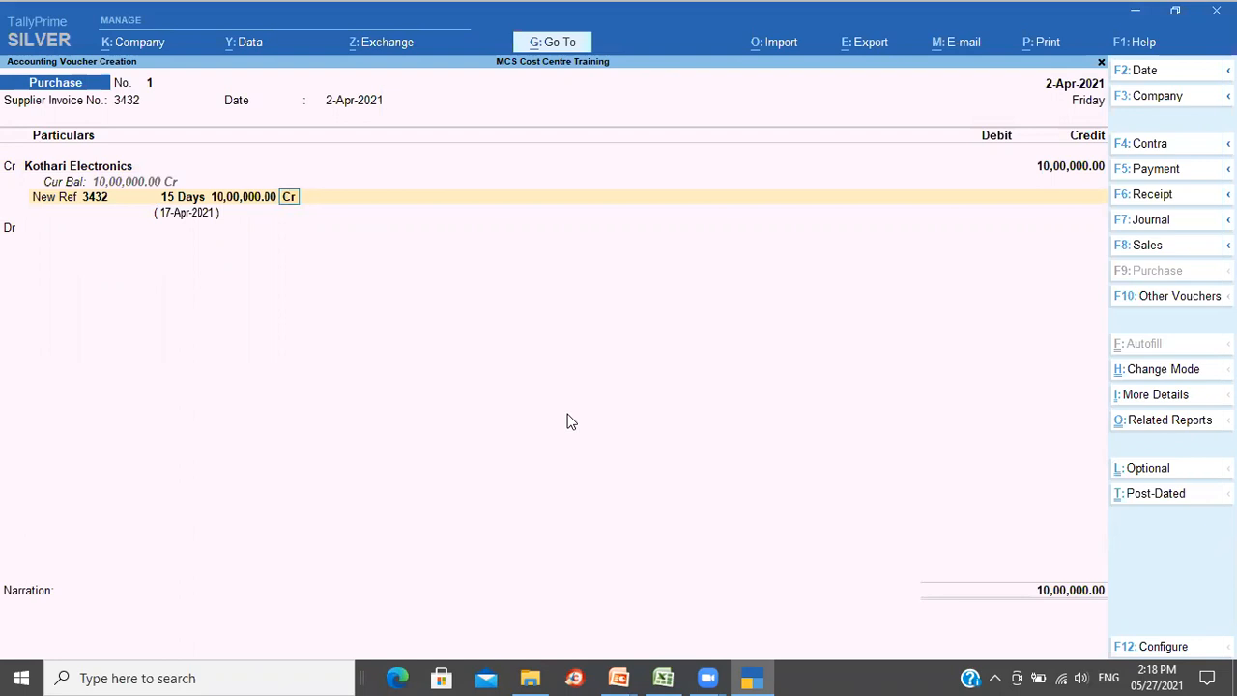
key("Return")
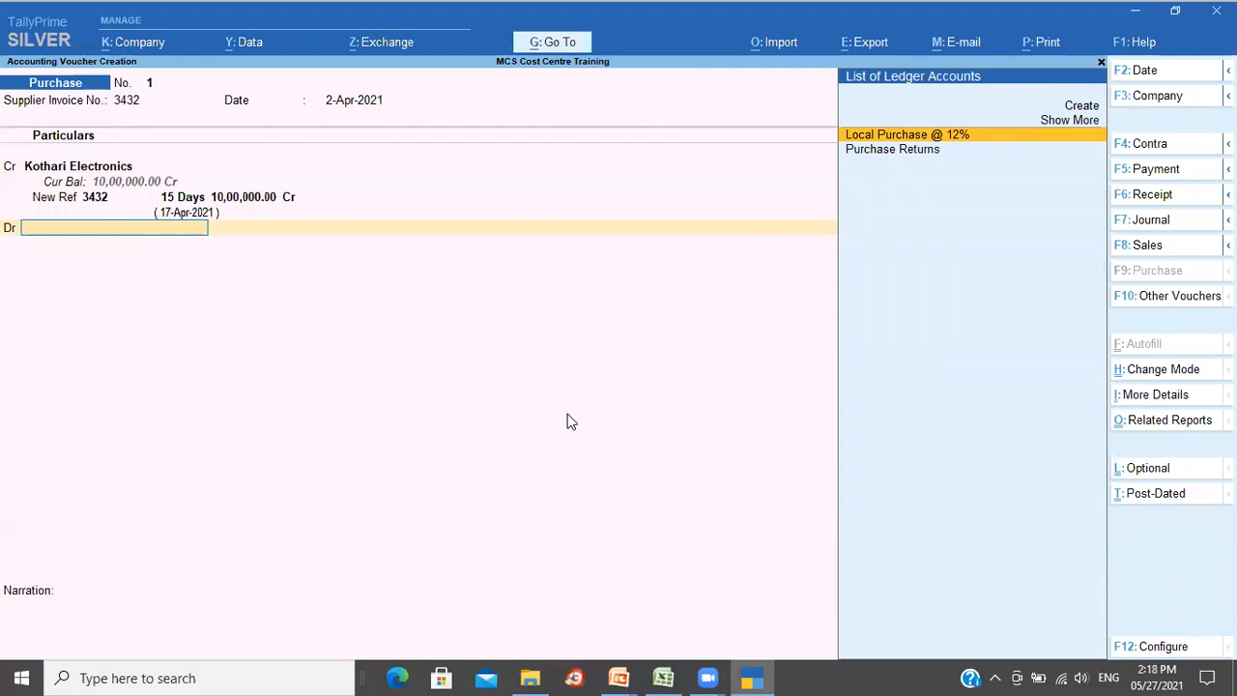
- Add Local Purchase @ 12% as the debit ledger and glance at the purchase example in the Excel sheet
key("Return")
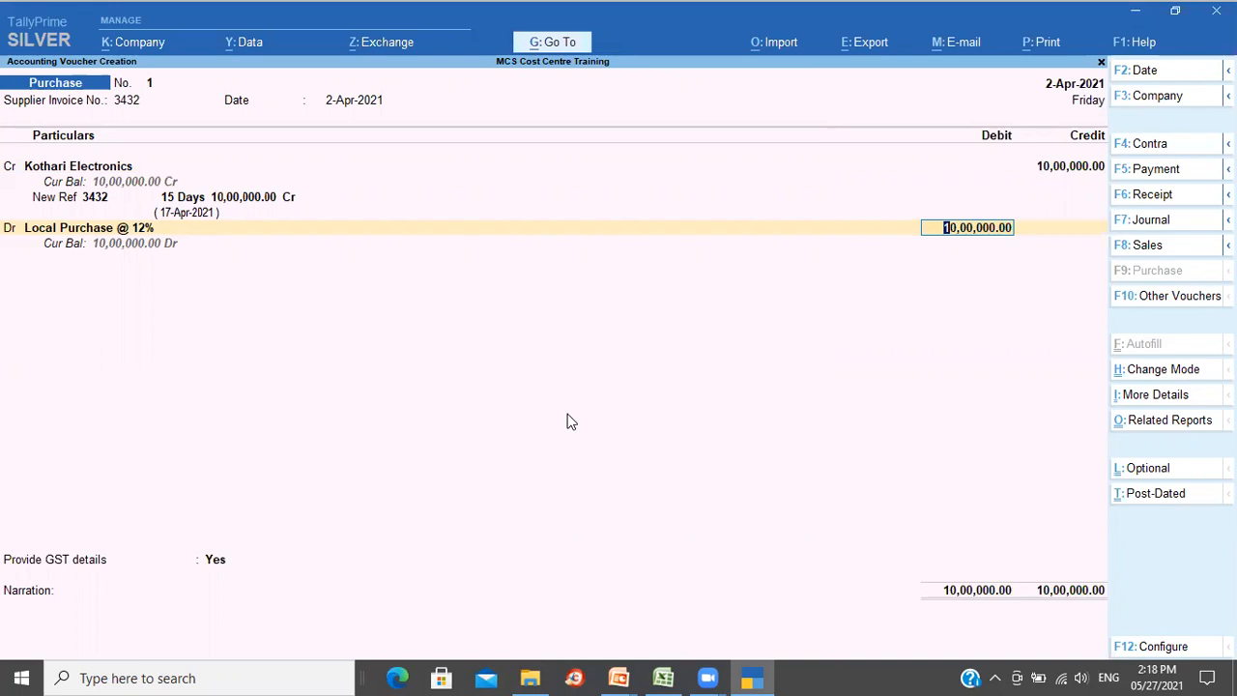
key("alt+Tab")
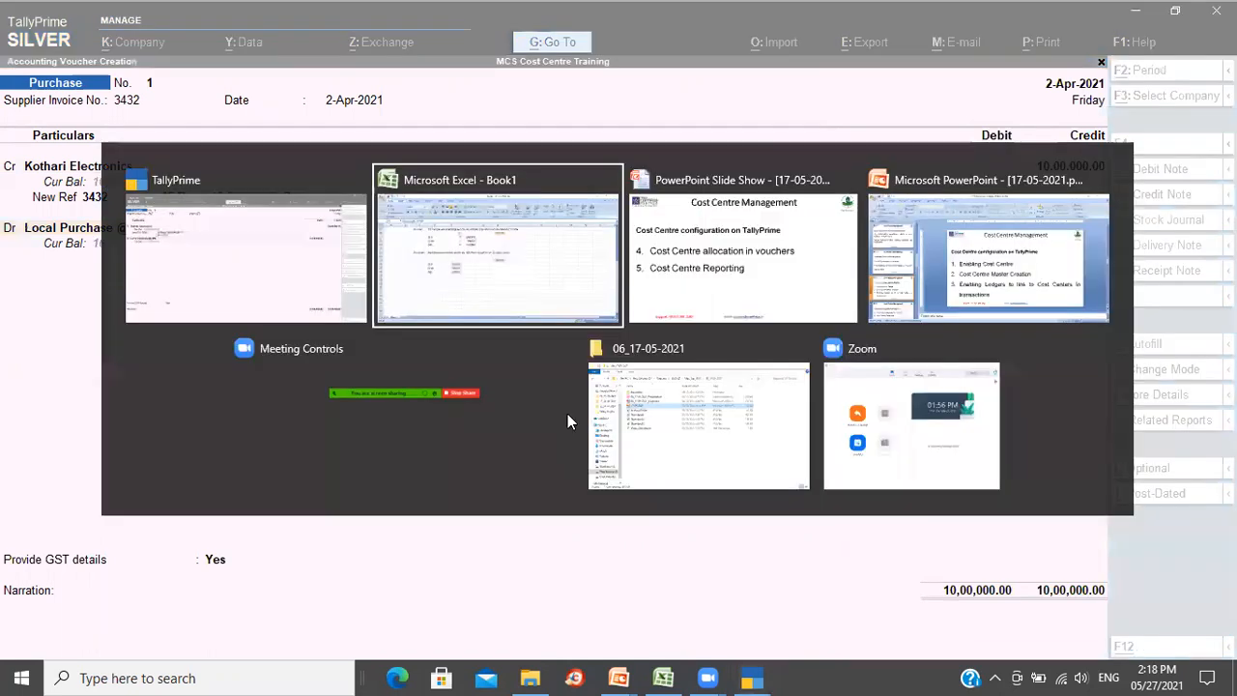
key("alt+Tab")
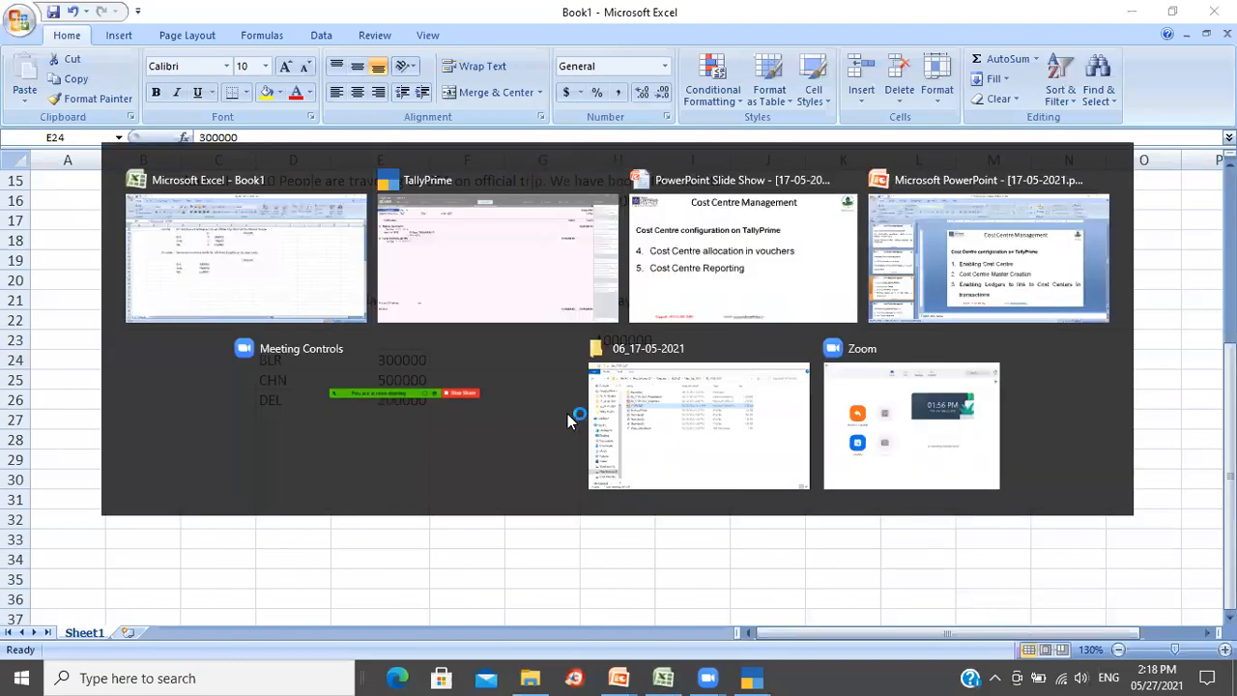
- Return to the Kothari Electronics line and set its credit amount to 11,20,000
key("BackSpace")
key("BackSpace")
key("BackSpace")
key("BackSpace")
key("BackSpace")
key("BackSpace")
key("BackSpace")
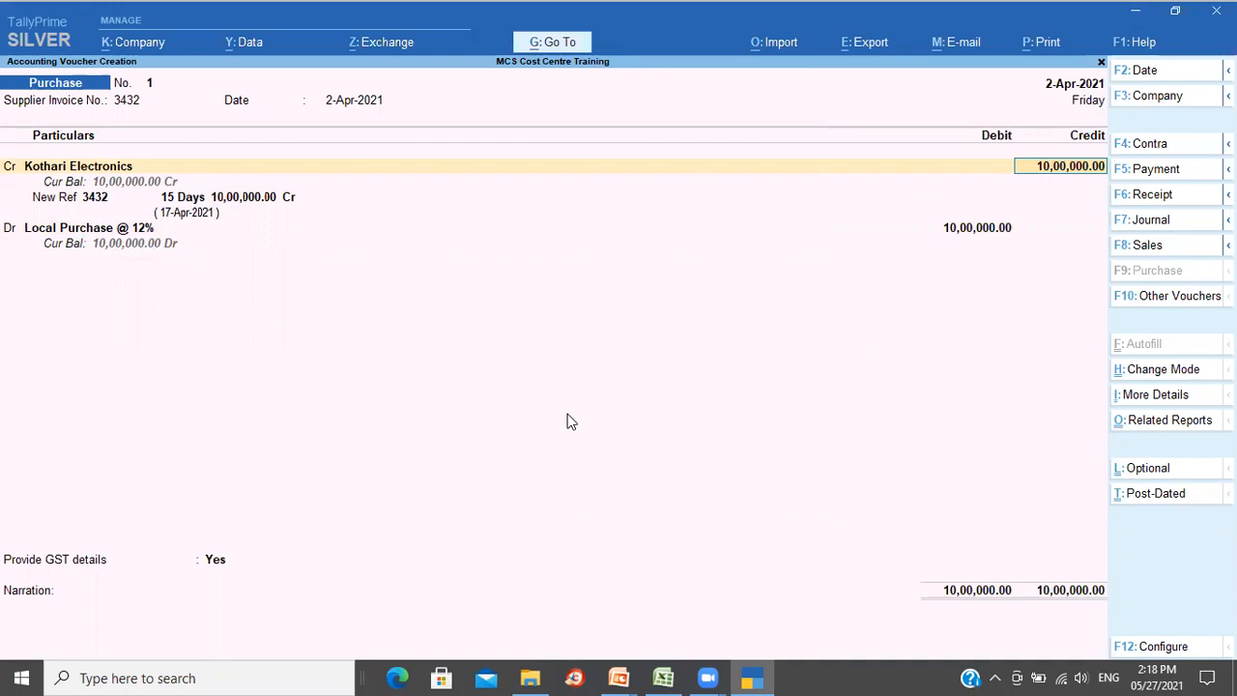
type("11,20,000")
key("Return")
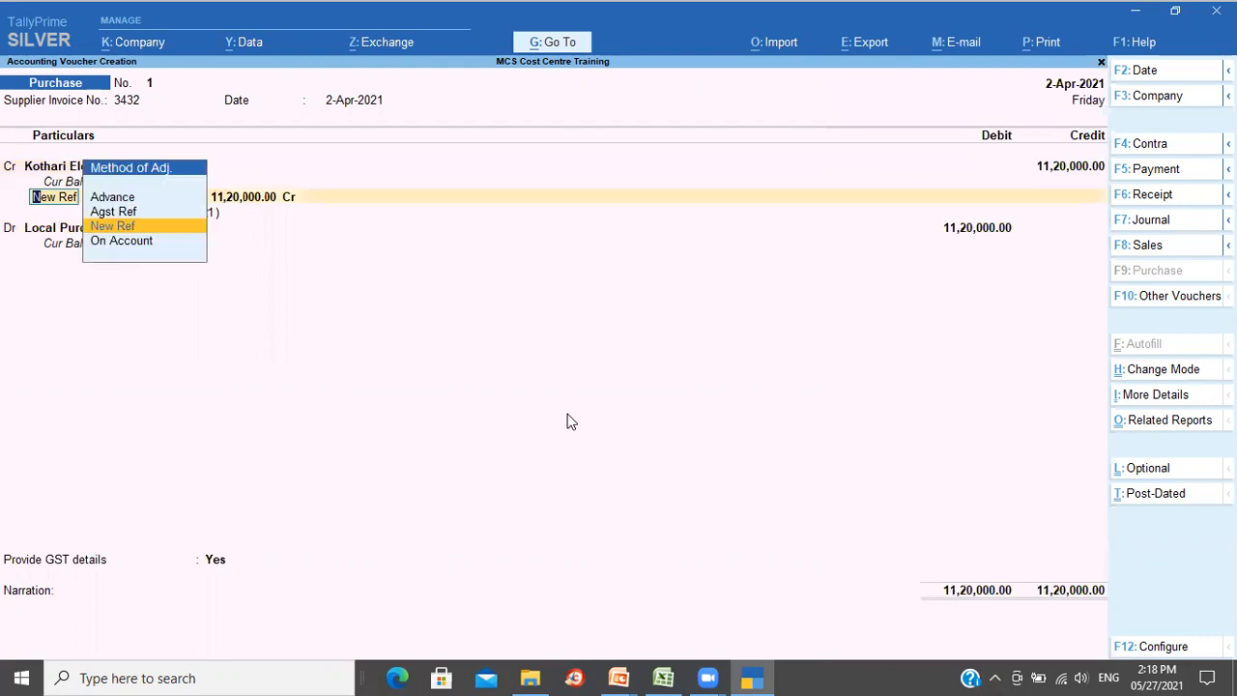
- Keep the supplier's New Ref bill details and set the Local Purchase @ 12% debit to 1000000
key("Return")
key("Return")
key("Return")
key("Return")
key("Return")
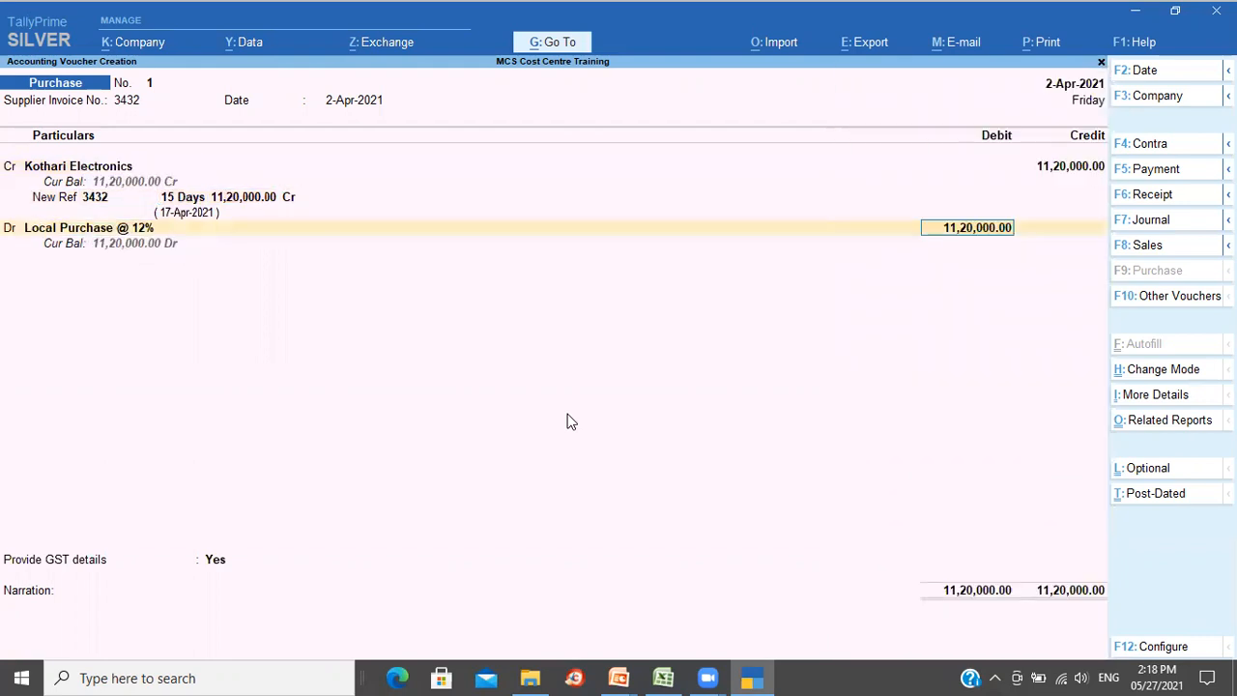
type("1000000")
key("Return")
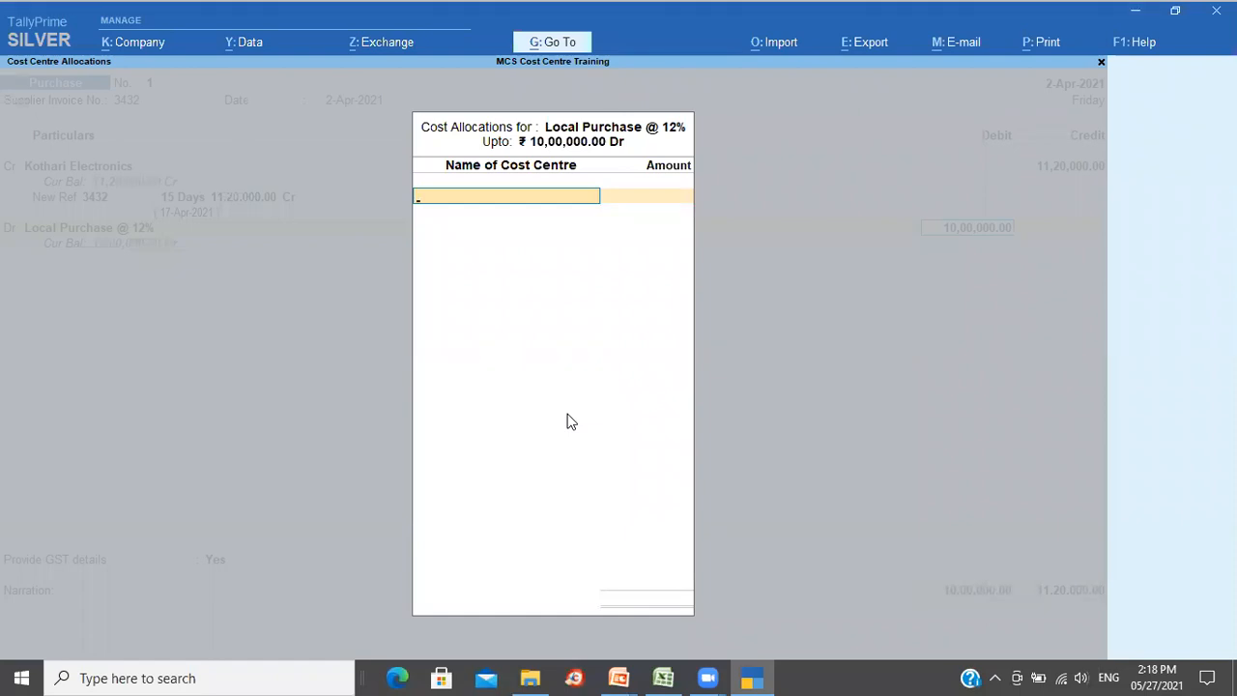
- Allocate 300000 of the Local Purchase amount to cost centre BLR, consulting the split in the Excel sheet
type("B")
key("Return")
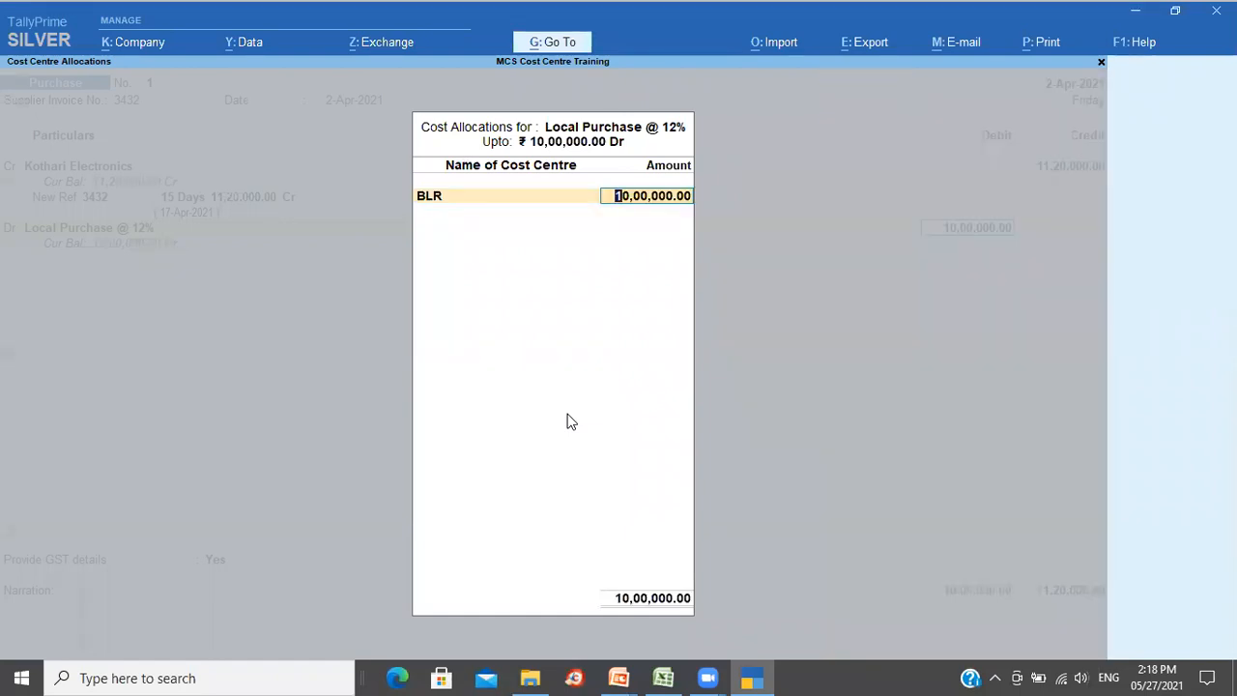
key("alt+Tab")
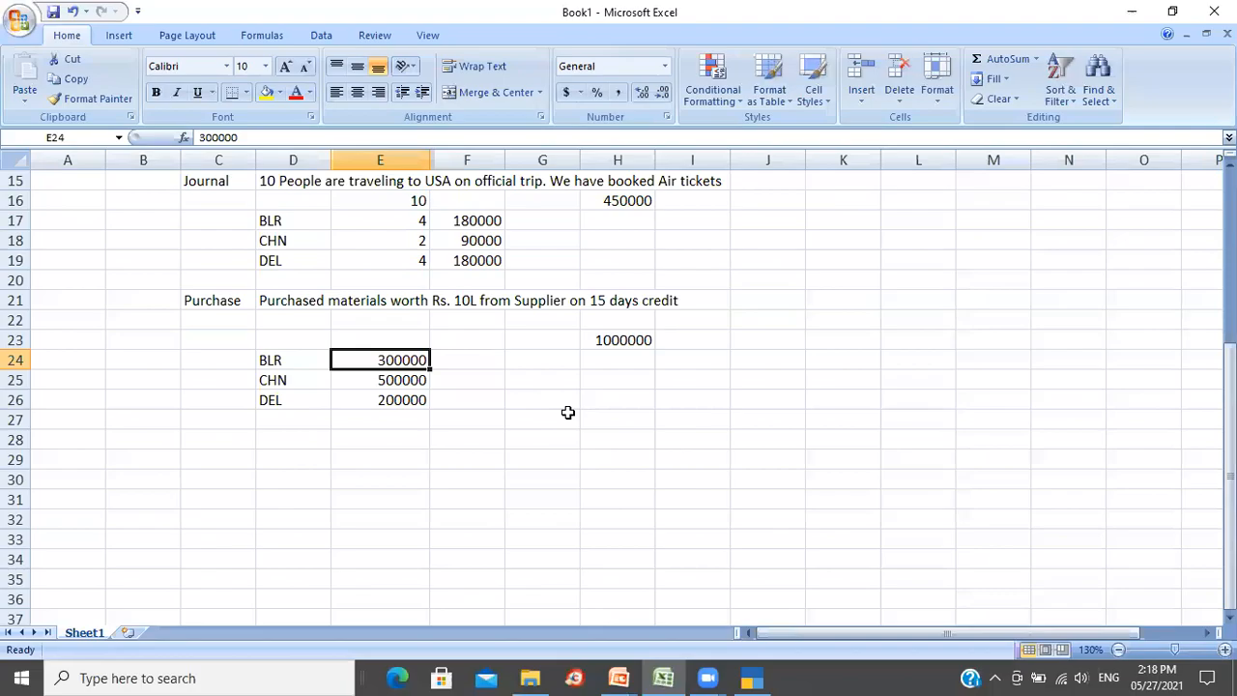
key("alt+Tab")
type("300000")
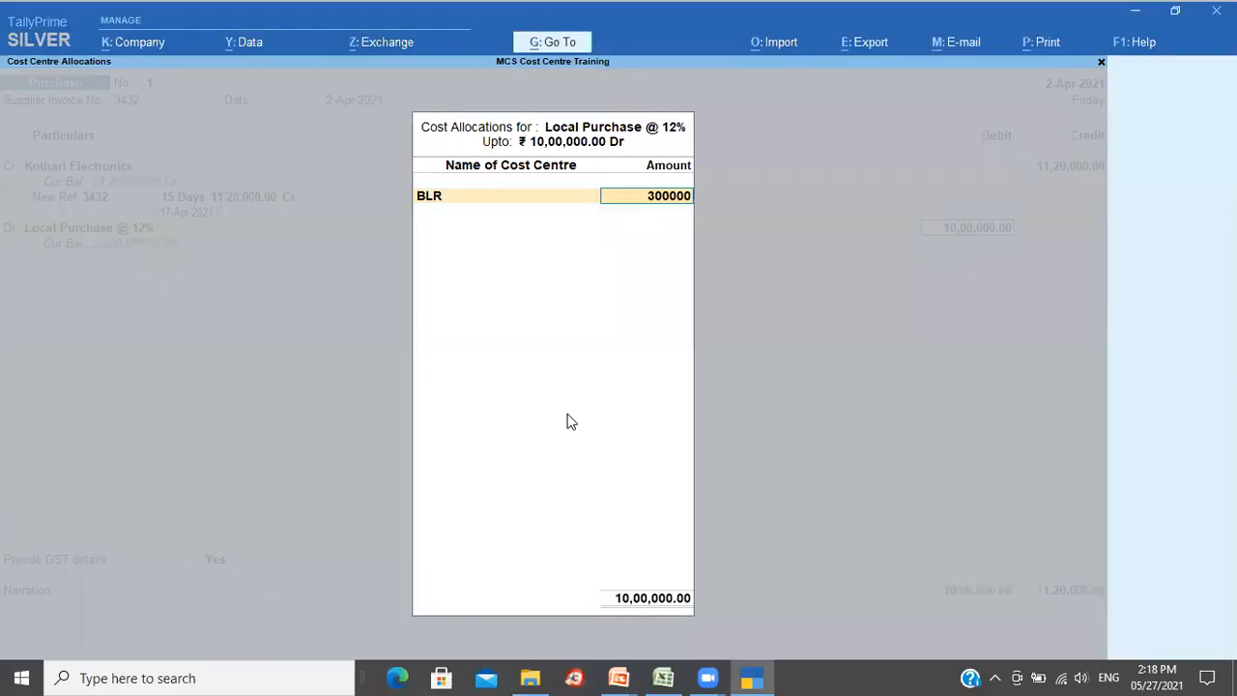
key("Return")
- Allocate 5,00,000 to cost centre CHN and the remaining 2,00,000 to DEL, completing the Local Purchase cost allocation
type("C")
key("Return")
type("5,0")
type("0,000")
key("Return")
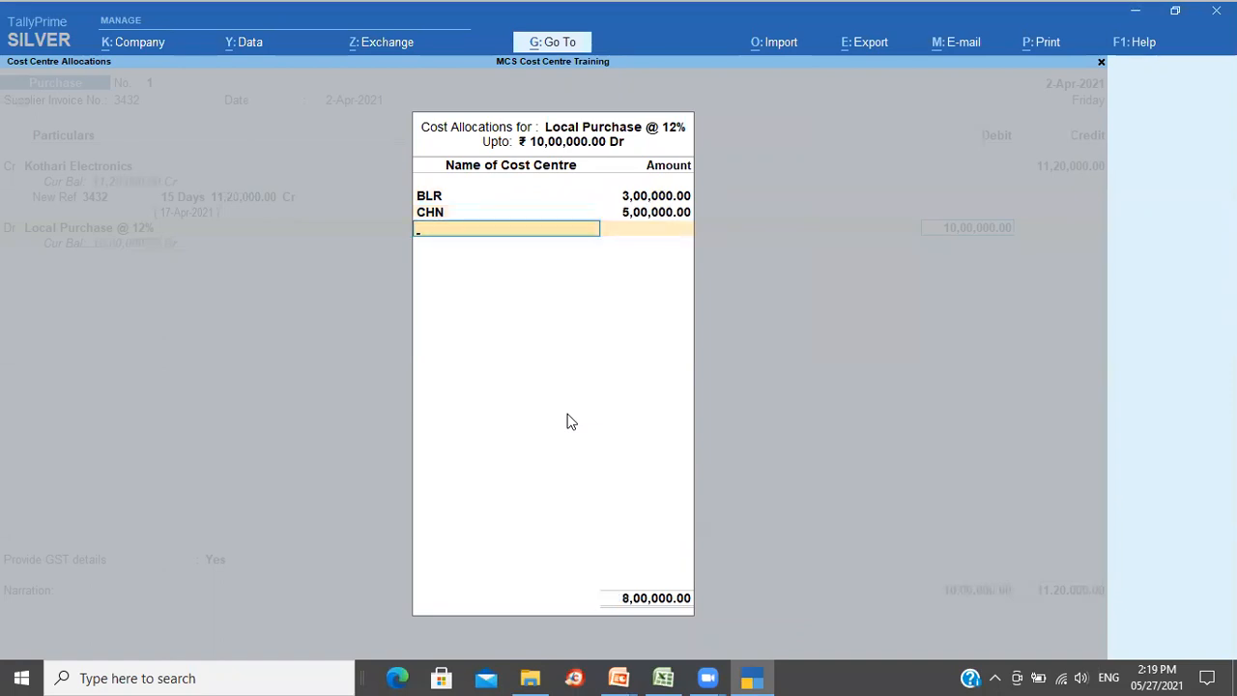
type("D")
key("Return")
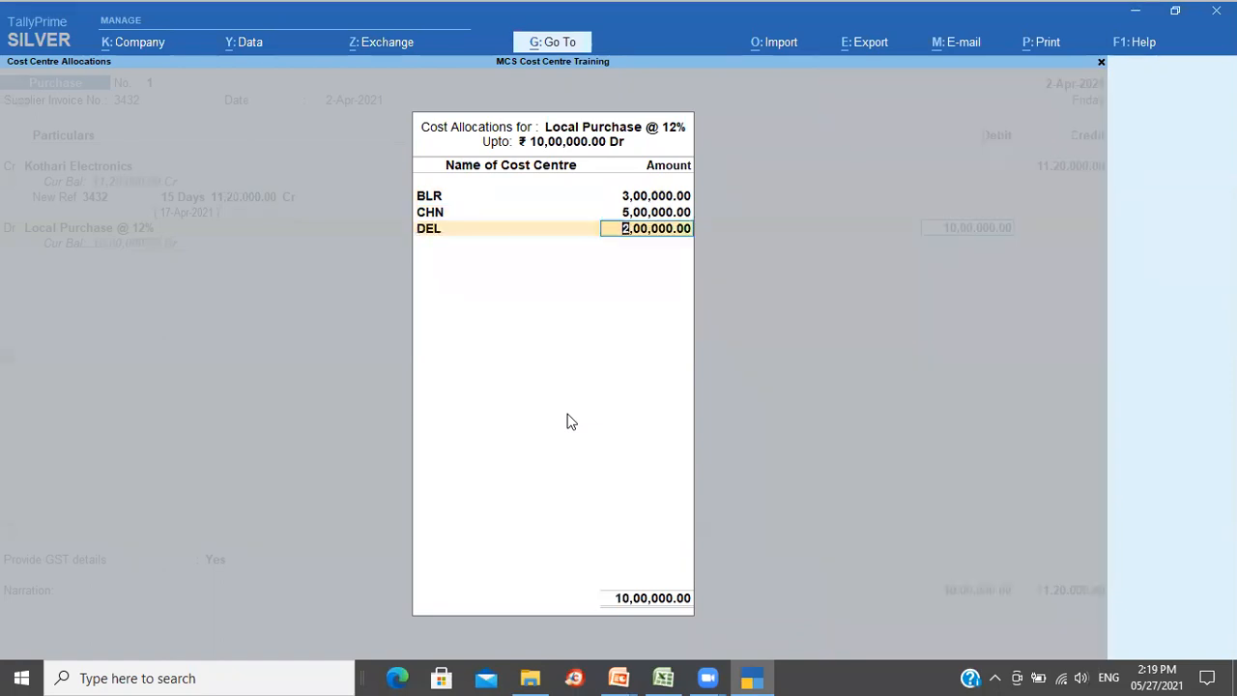
key("Return")
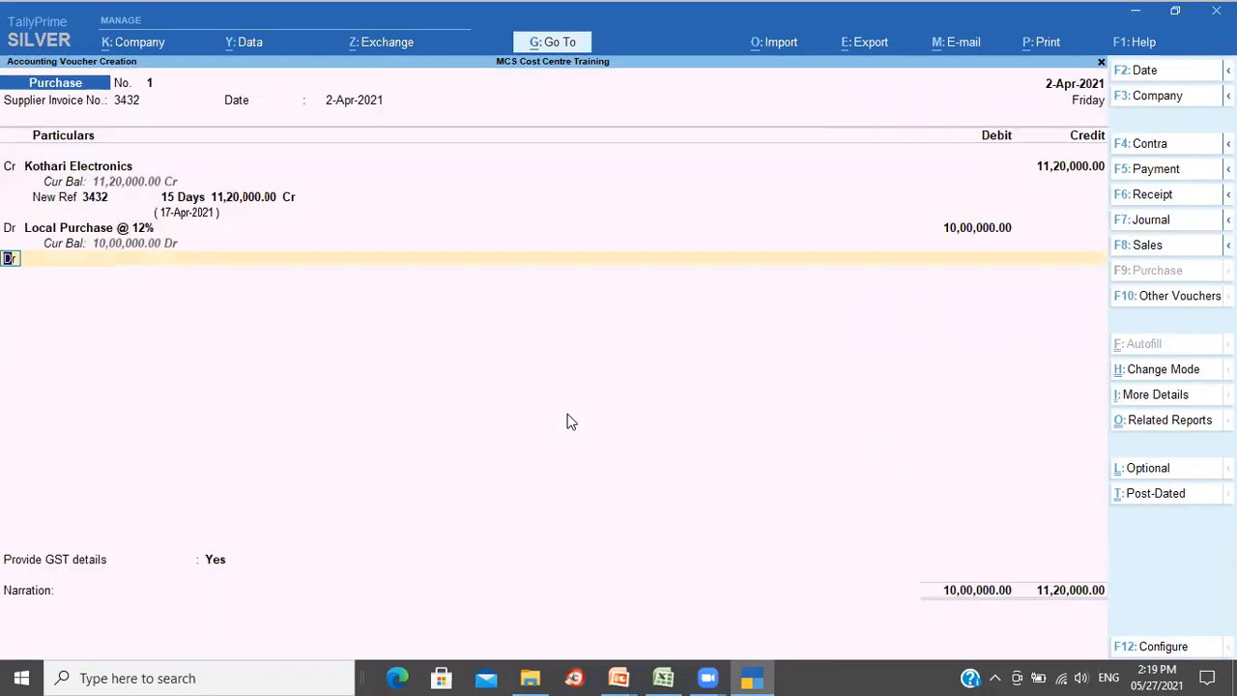
- Filter the ledger accounts by "Inp" to find the input GST ledger for the next debit line
type("Inp")
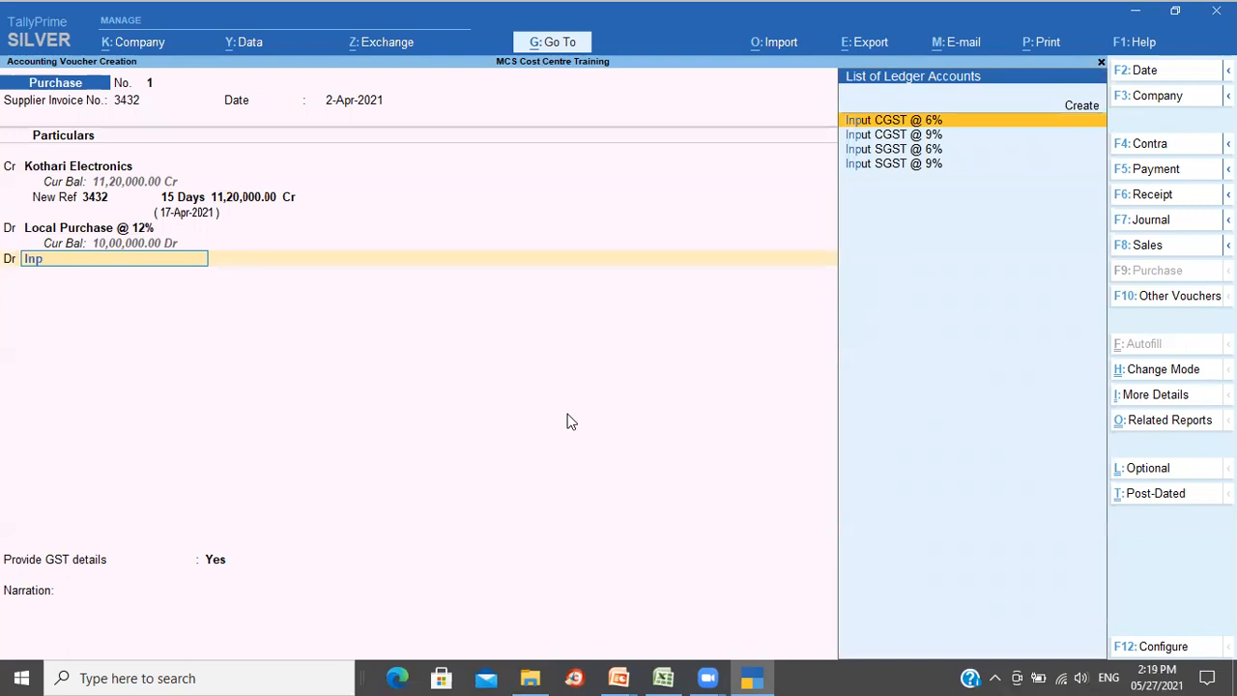
- Debit Input CGST @ 6% with 60,000 in the purchase voucher
key("Return")
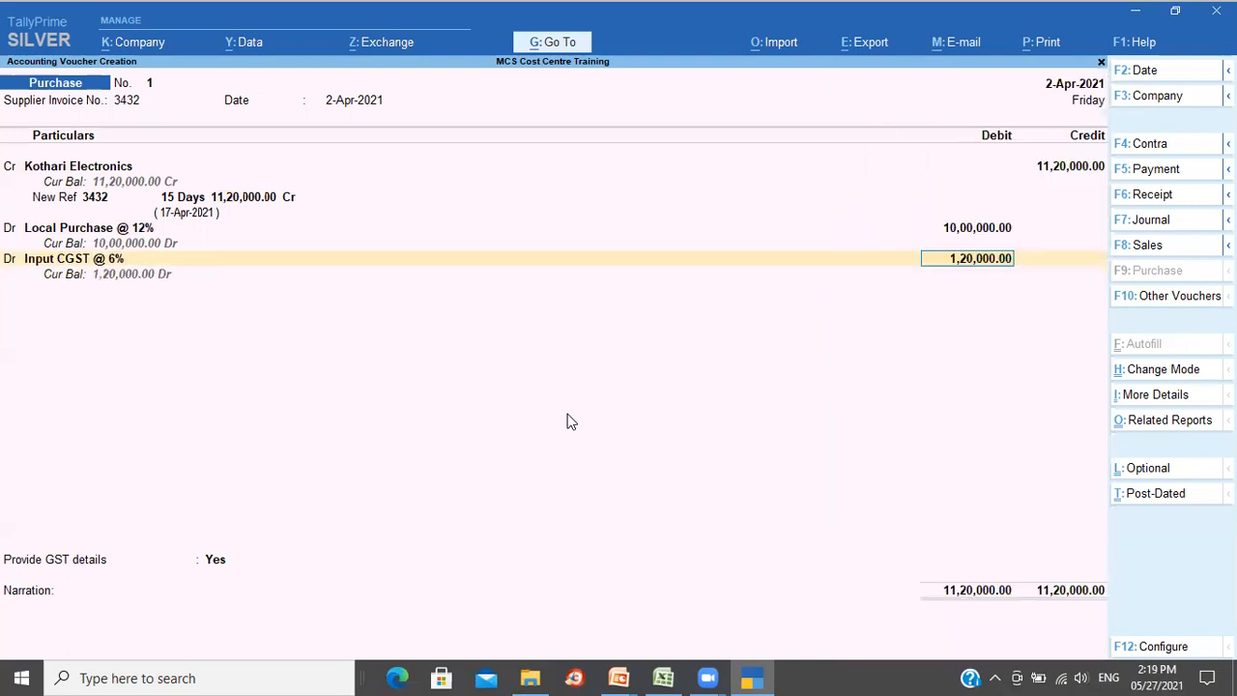
type("60000")
key("Return")
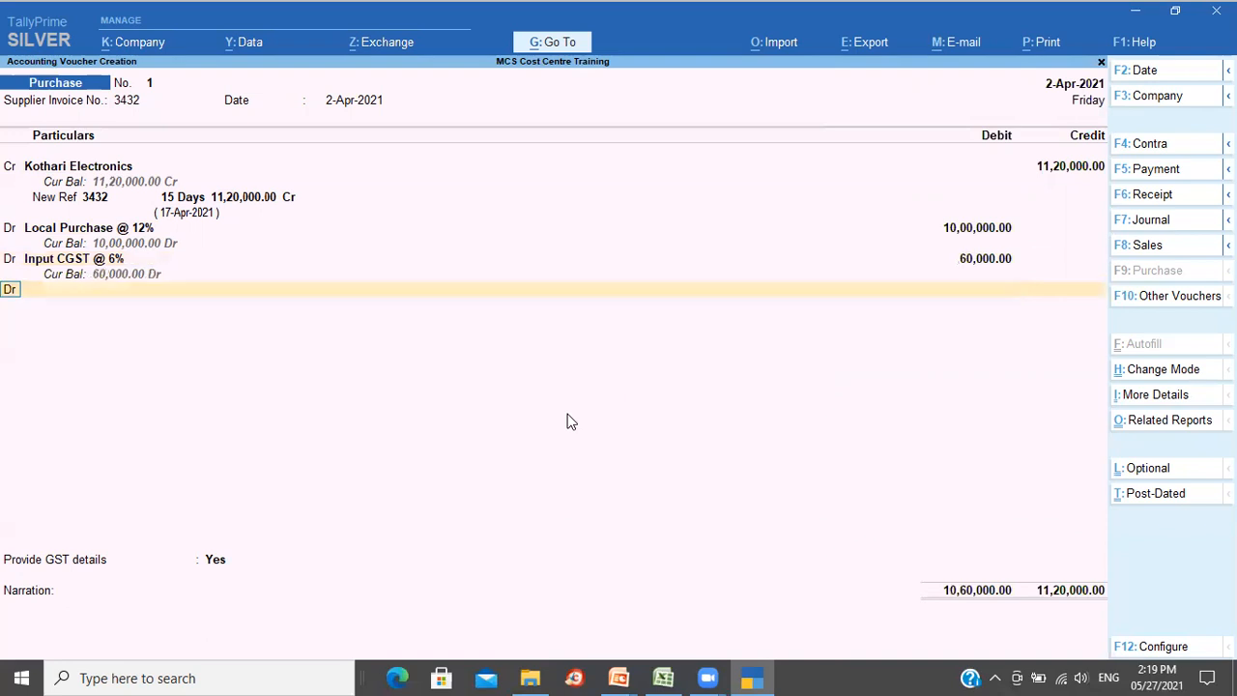
- Add a debit line for Input SGST @ 9% with 60,000 to the purchase voucher
key("Return")
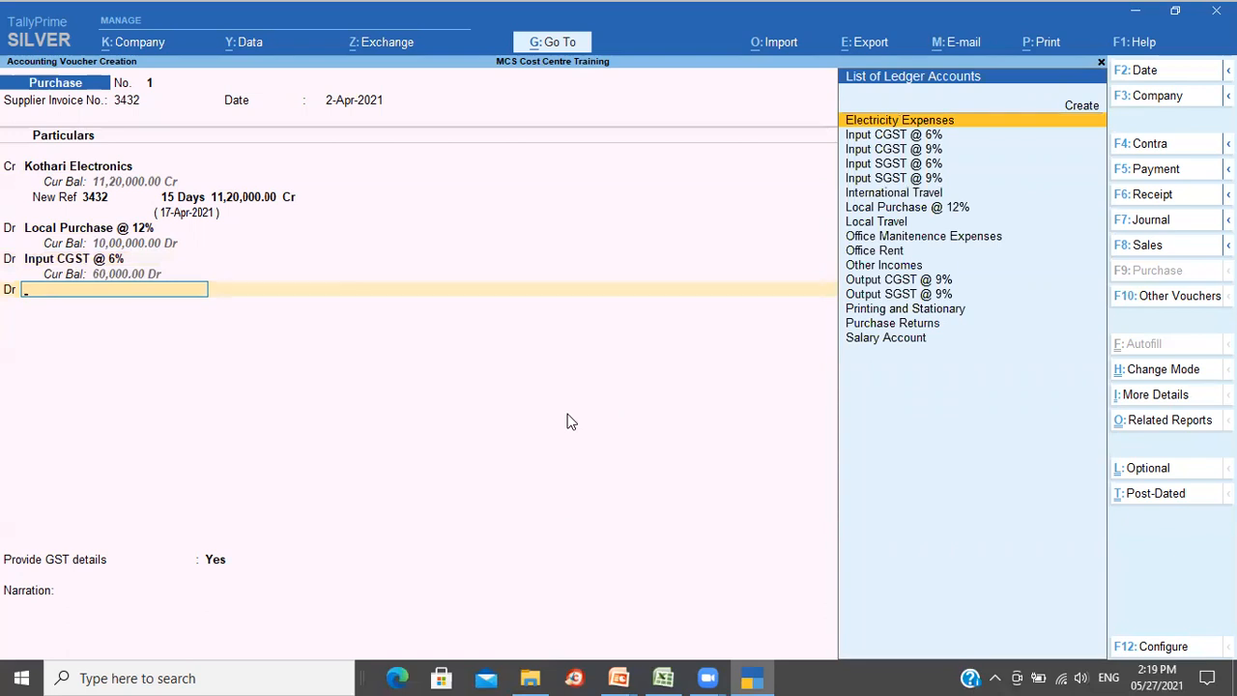
key("Down")
key("Down")
key("Down")
key("Down")
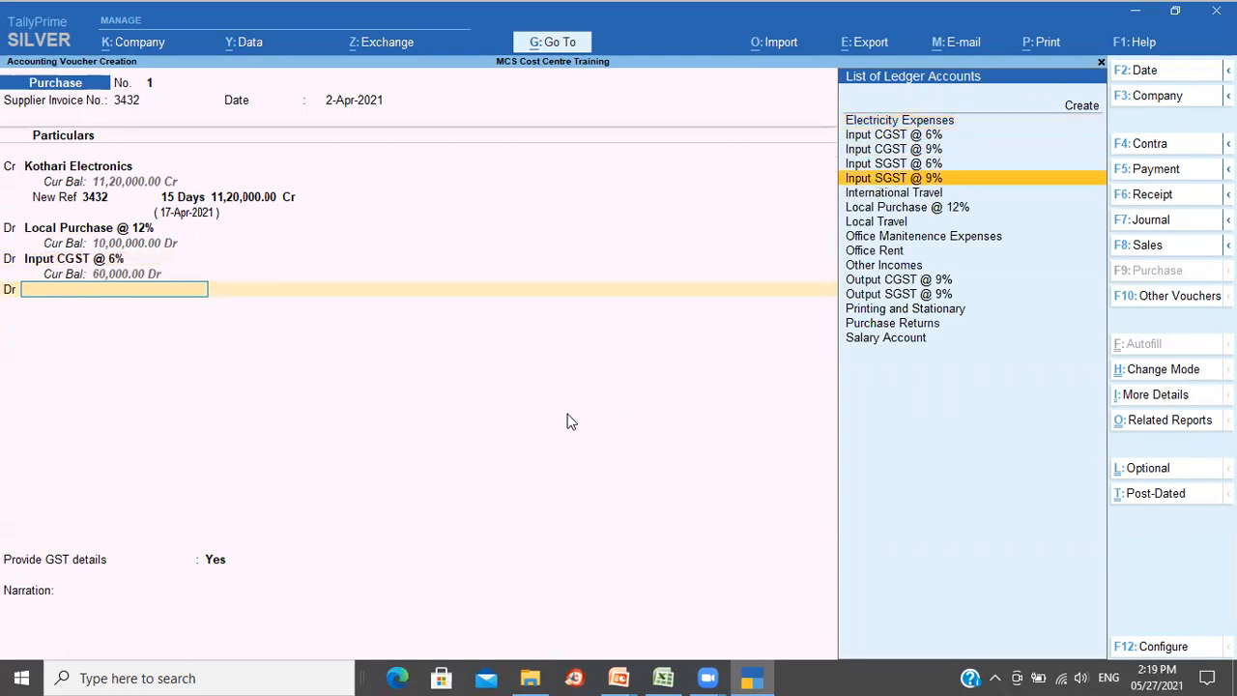
key("Return")
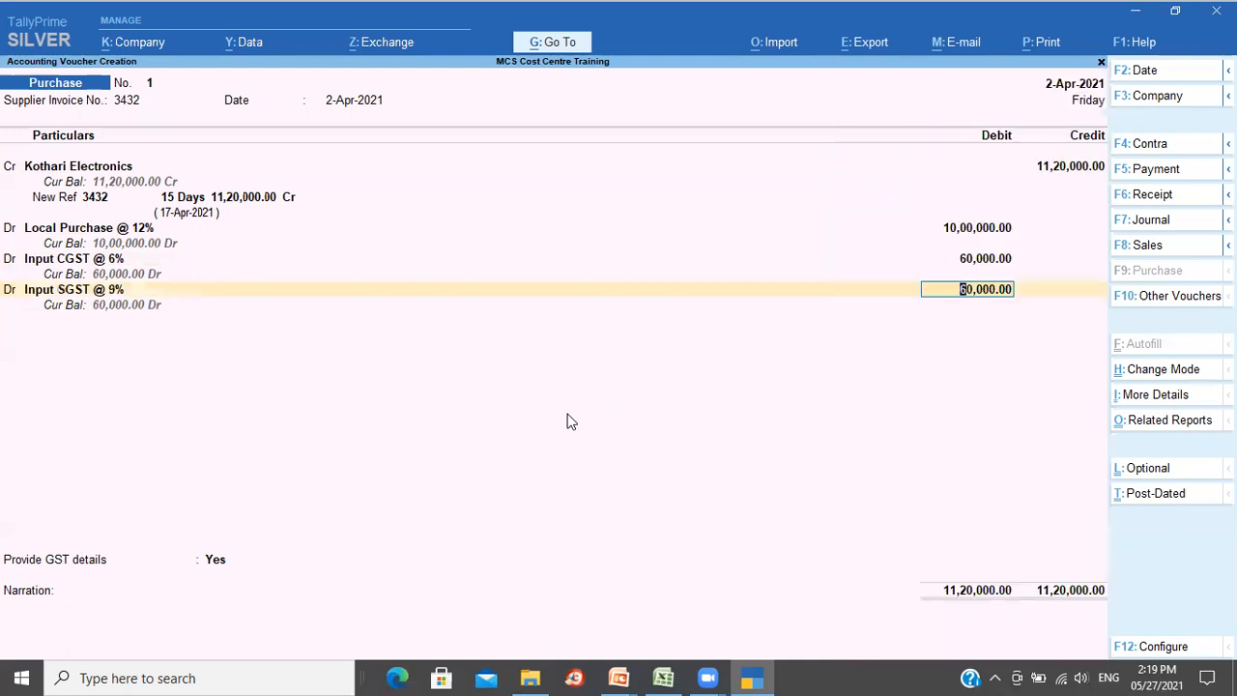
key("Return")
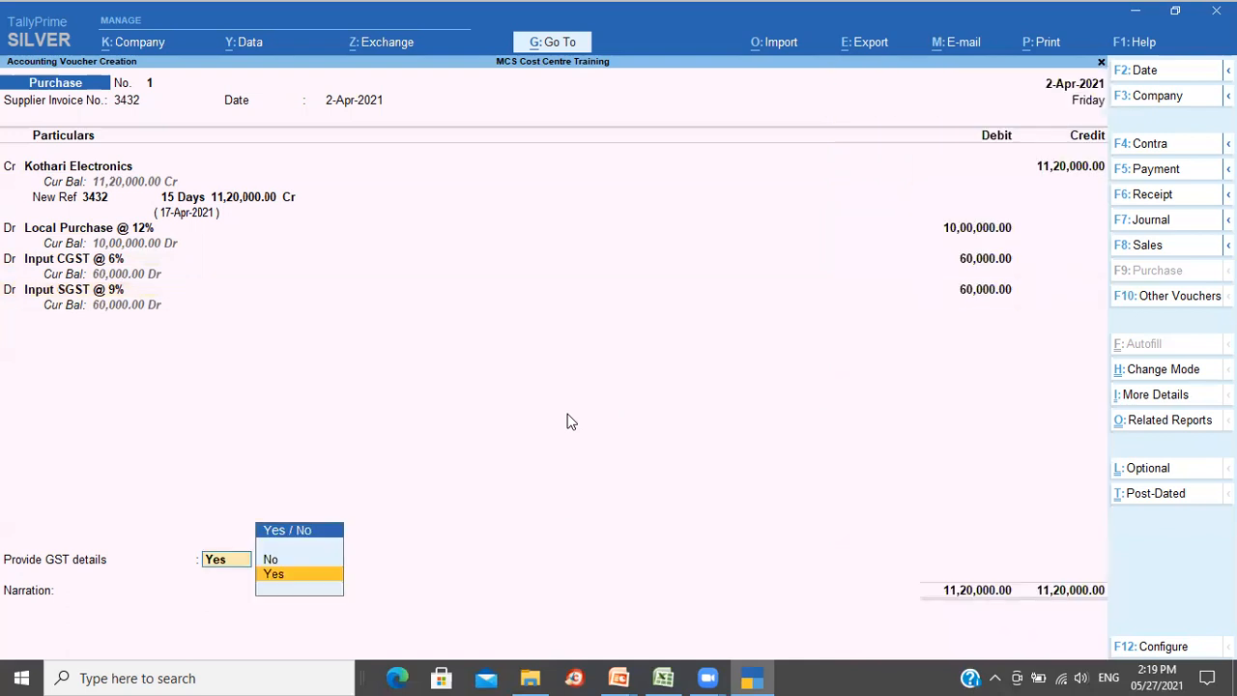
- Set Provide GST details to No, enter the narration "Being purchase entry created" and save the voucher
key("Up")
key("Return")
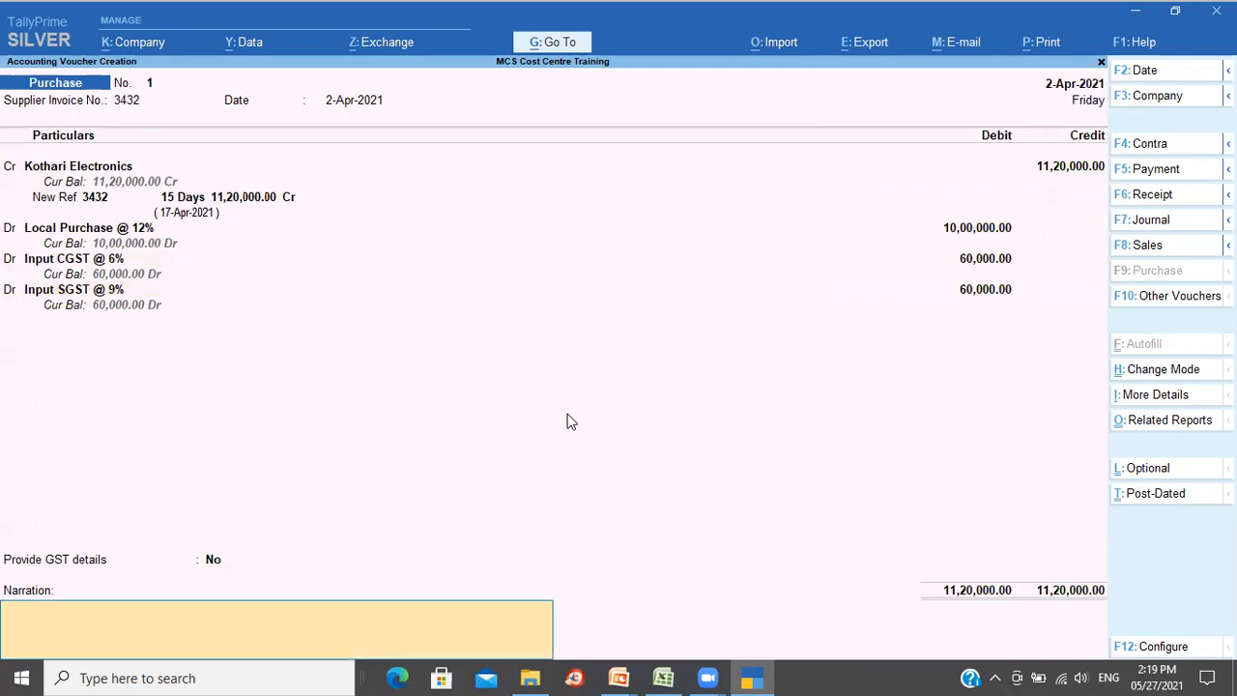
type("Being")
type(" purchase en")
type("try")
type(" creat")
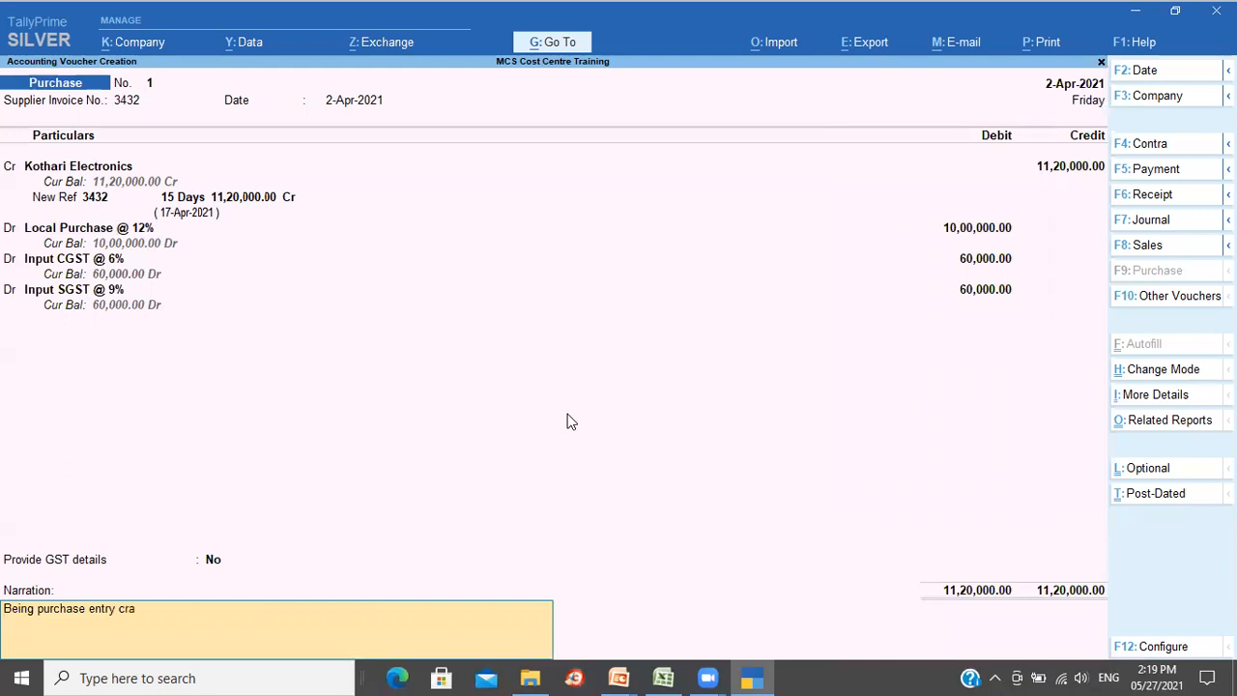
type("ed")
key("Return")
key("Return")
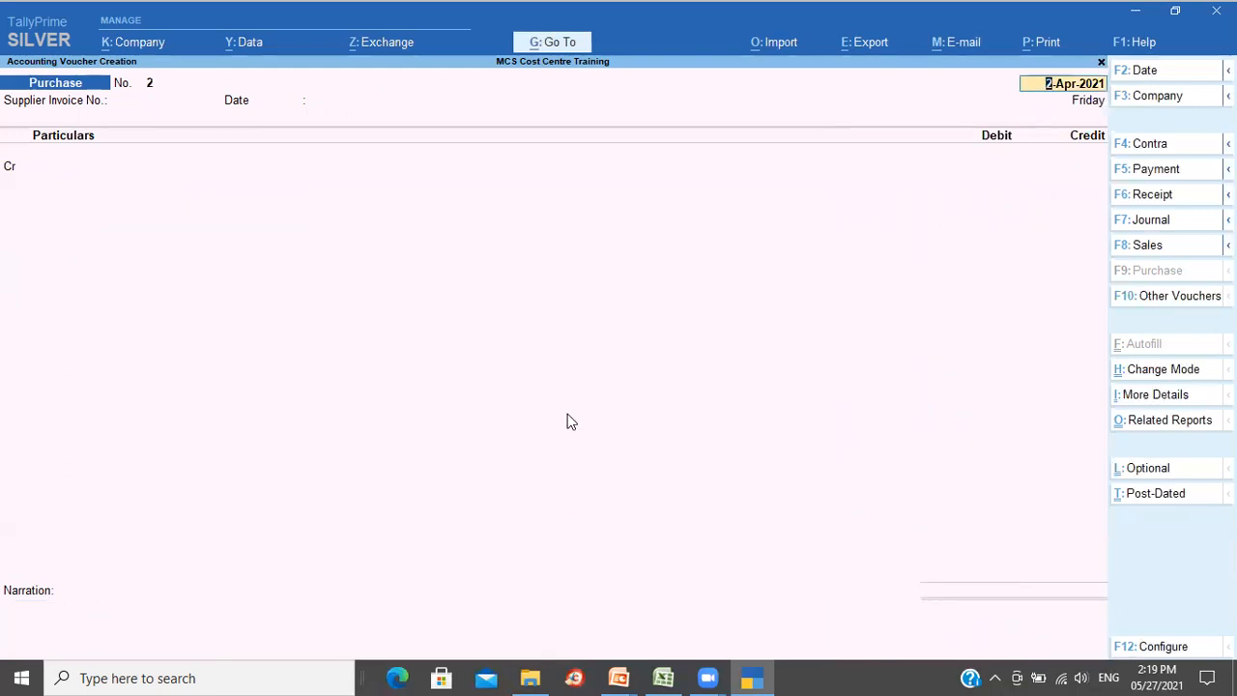
- Reopen purchase voucher No. 1 and enable Show Cost Centre details in the voucher configuration
key("Page_Up")
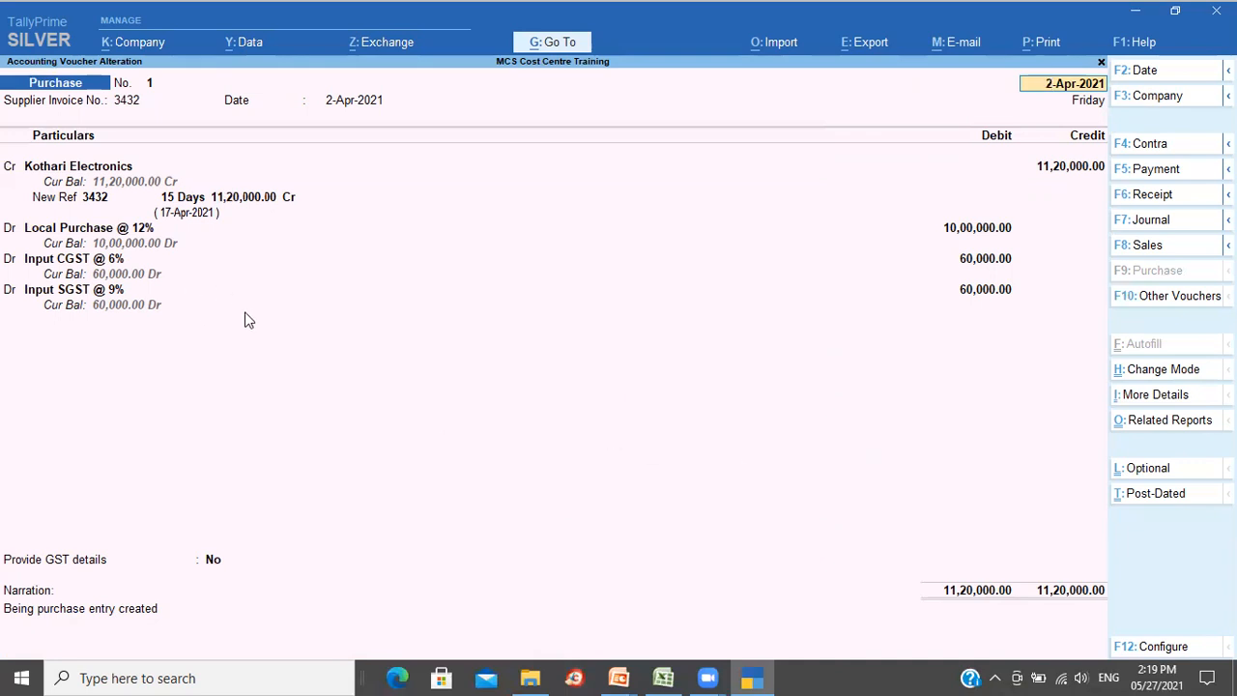
left_click(1159, 647)
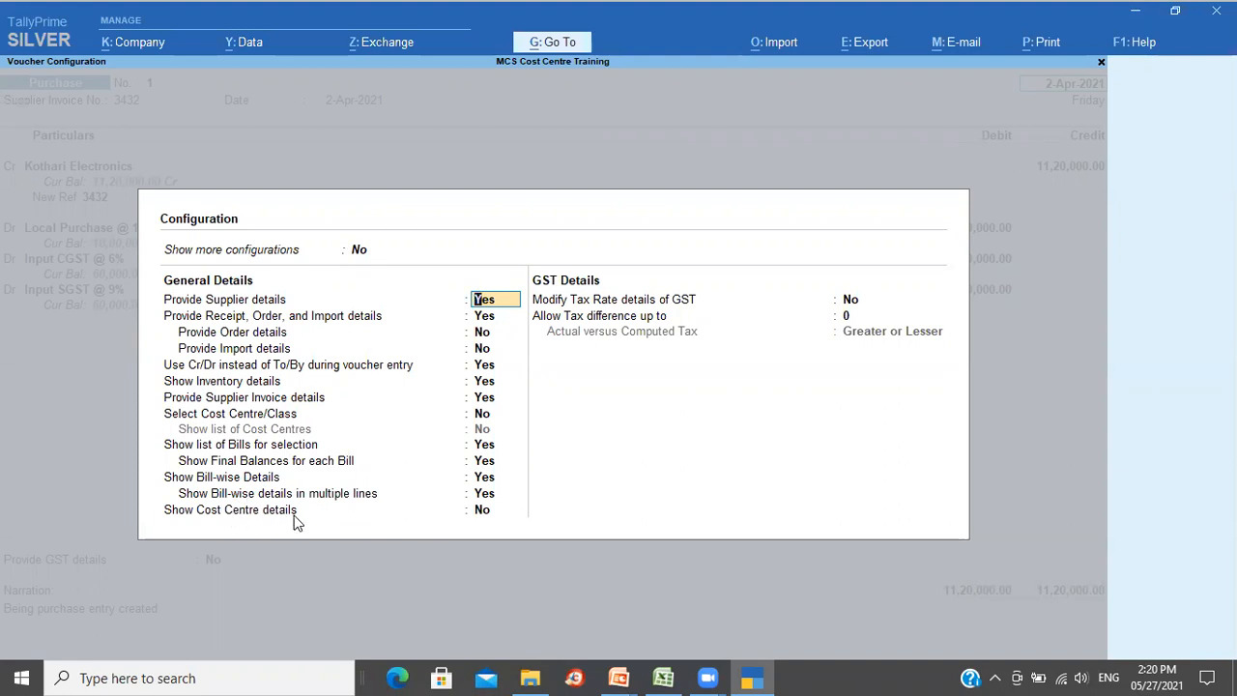
left_click(487, 512)
type("y")
key("Return")
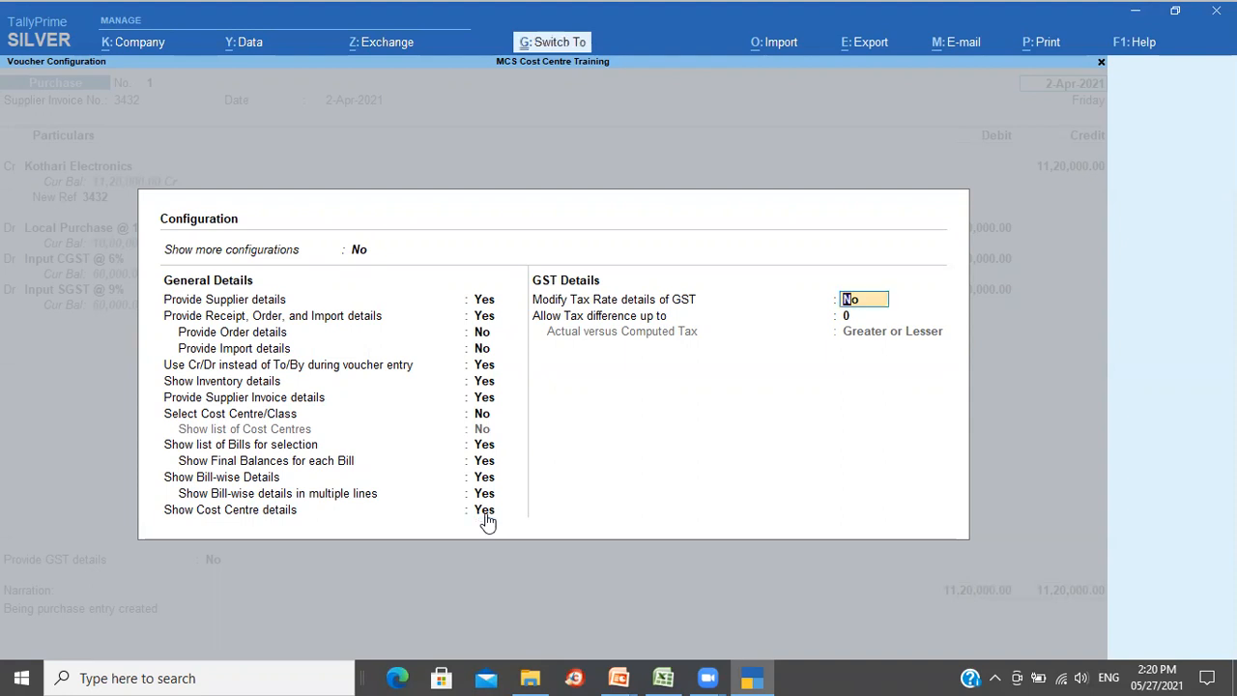
key("ctrl+a")
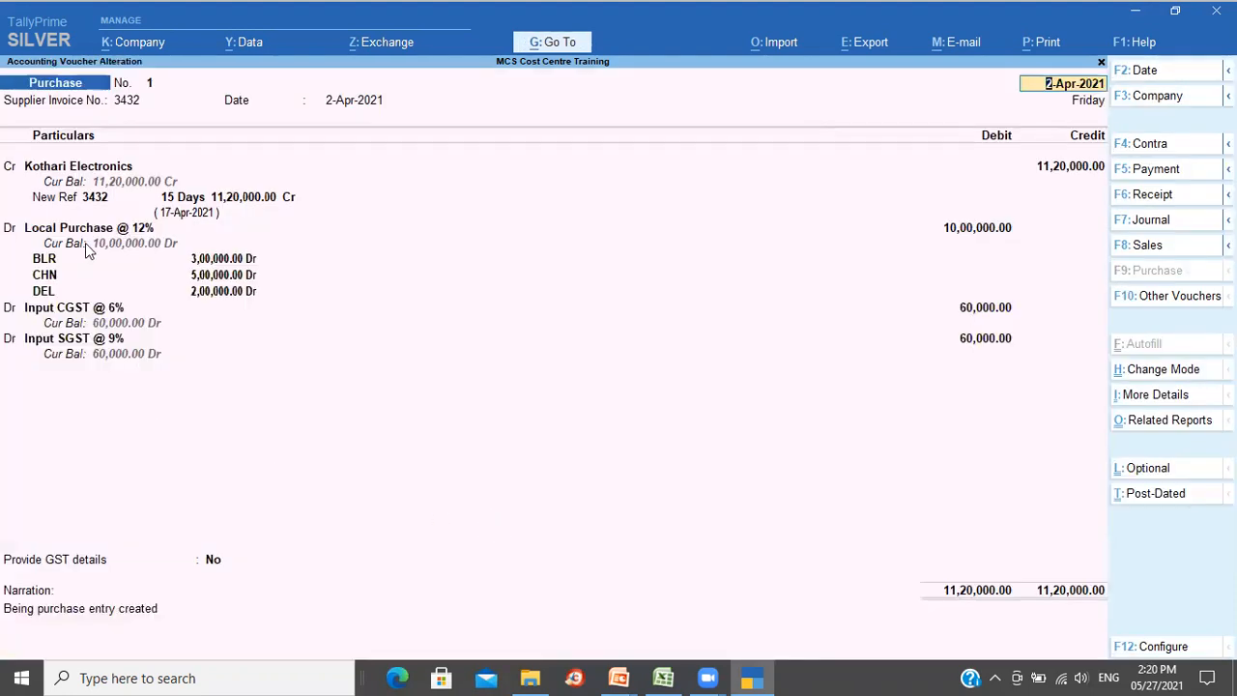
- Check the cost centre split under the Local Purchase @ 12% line and save the voucher
left_click(62, 232)
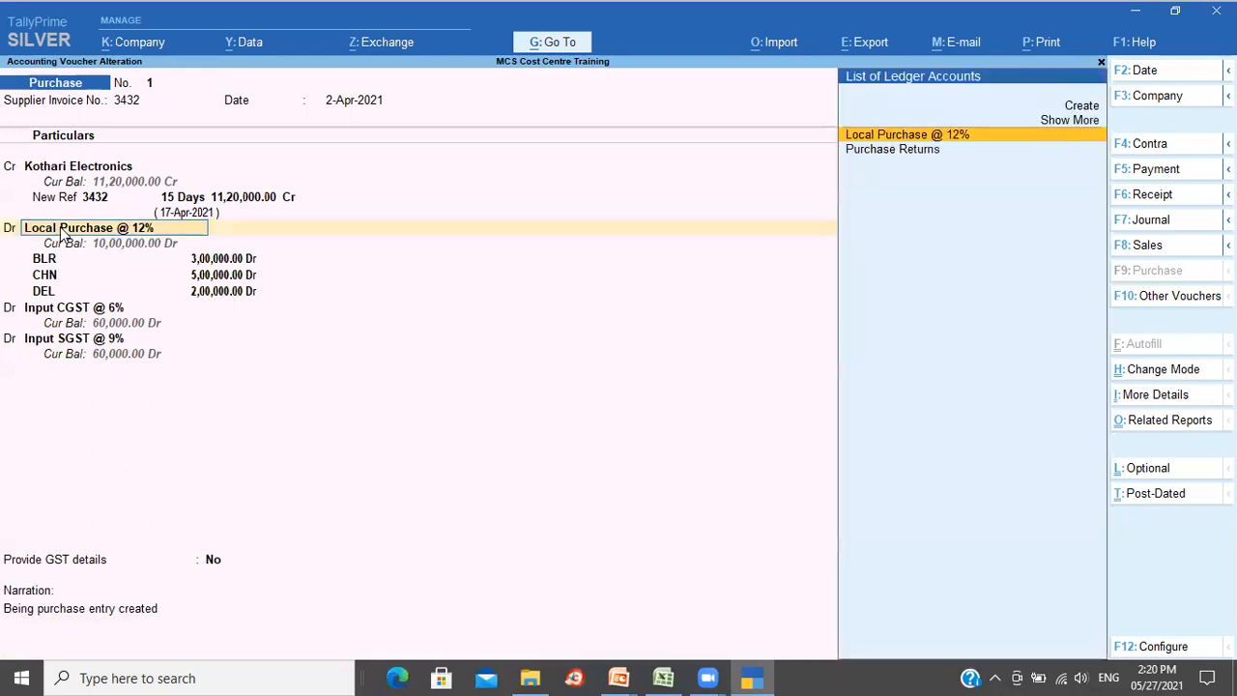
key("Return")
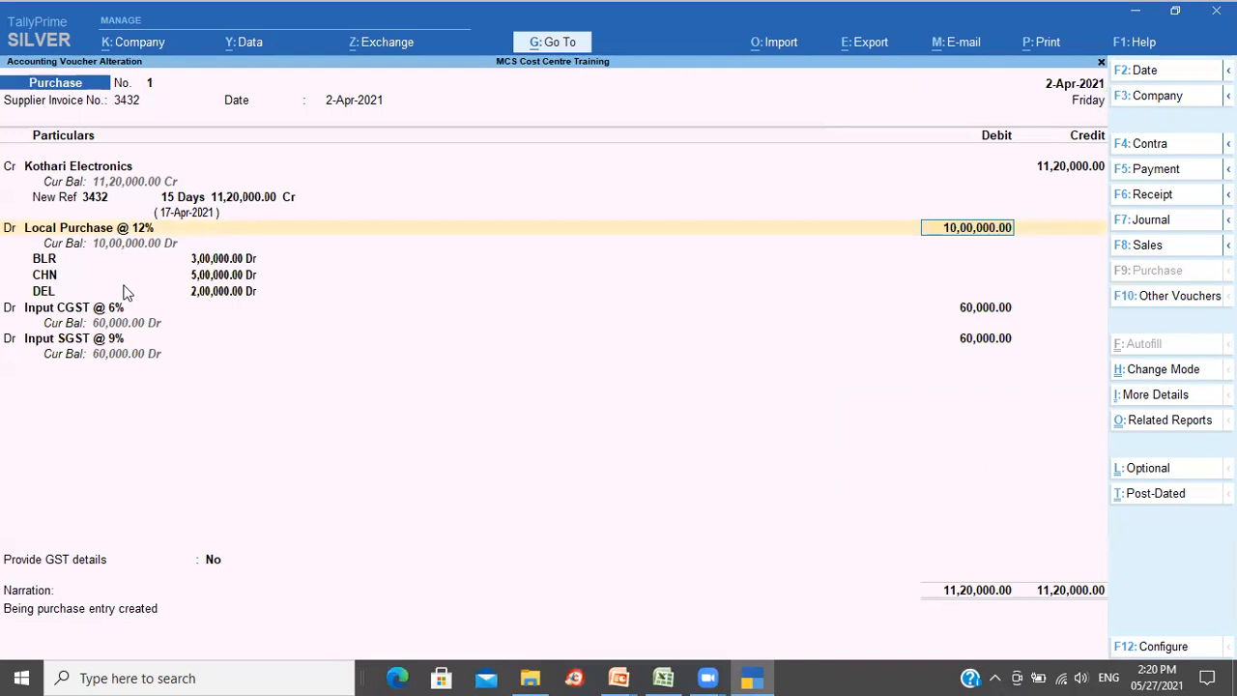
key("ctrl+a")
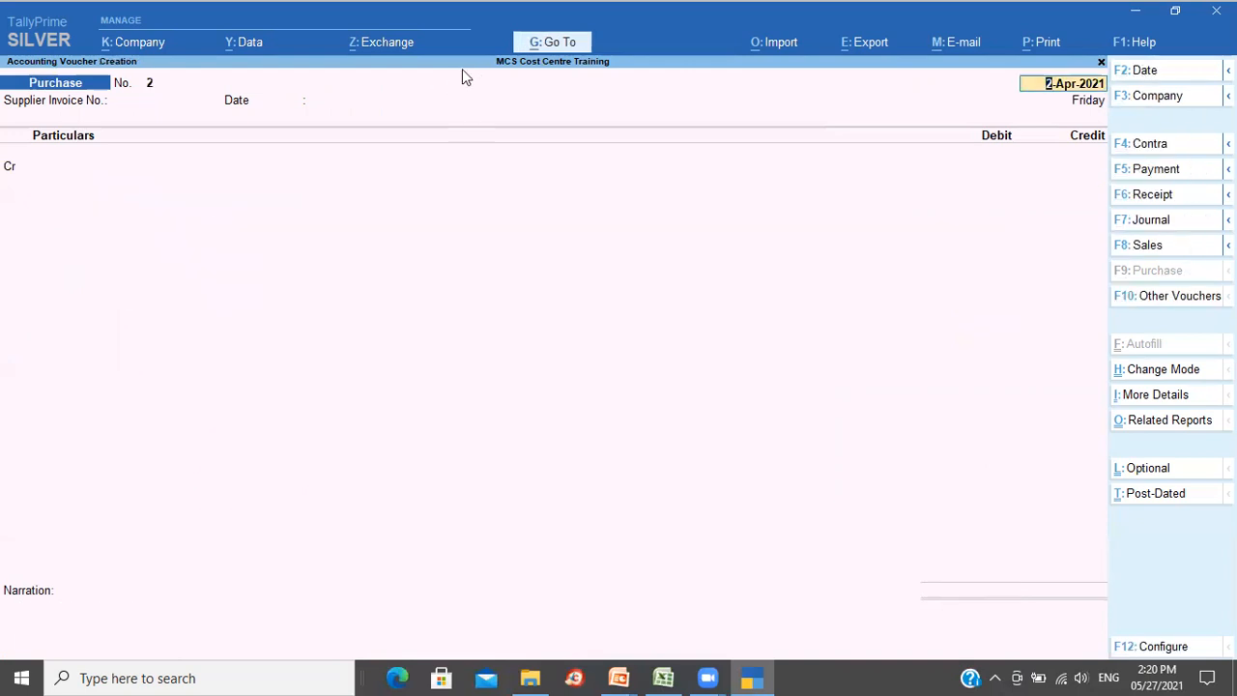
- Find the cost centre reports and open the Cost Centre Summary
left_click(553, 42)
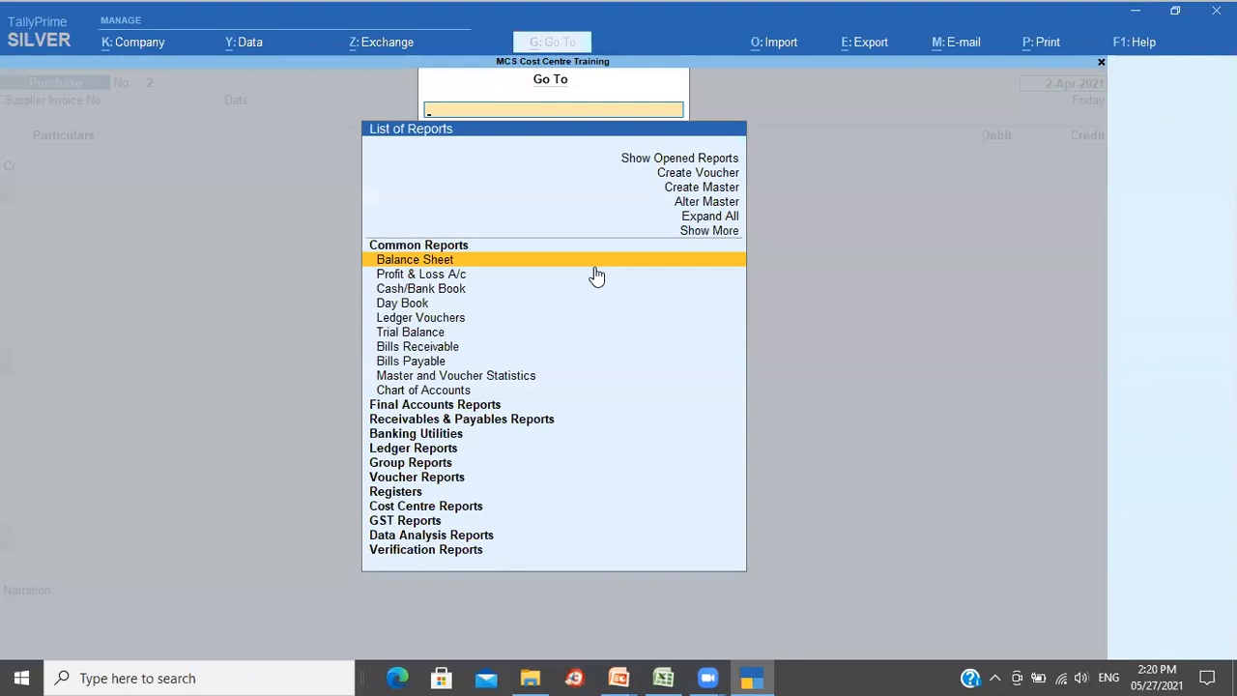
type("Sost")
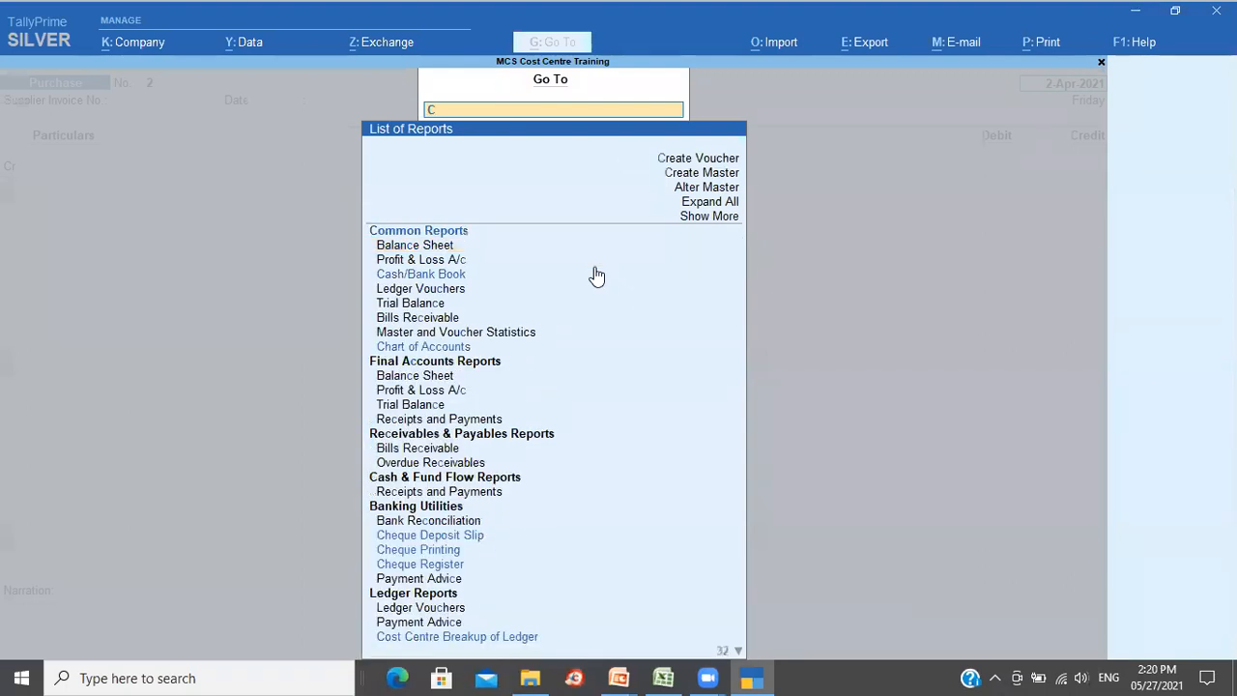
key("Up")
key("Up")
key("Up")
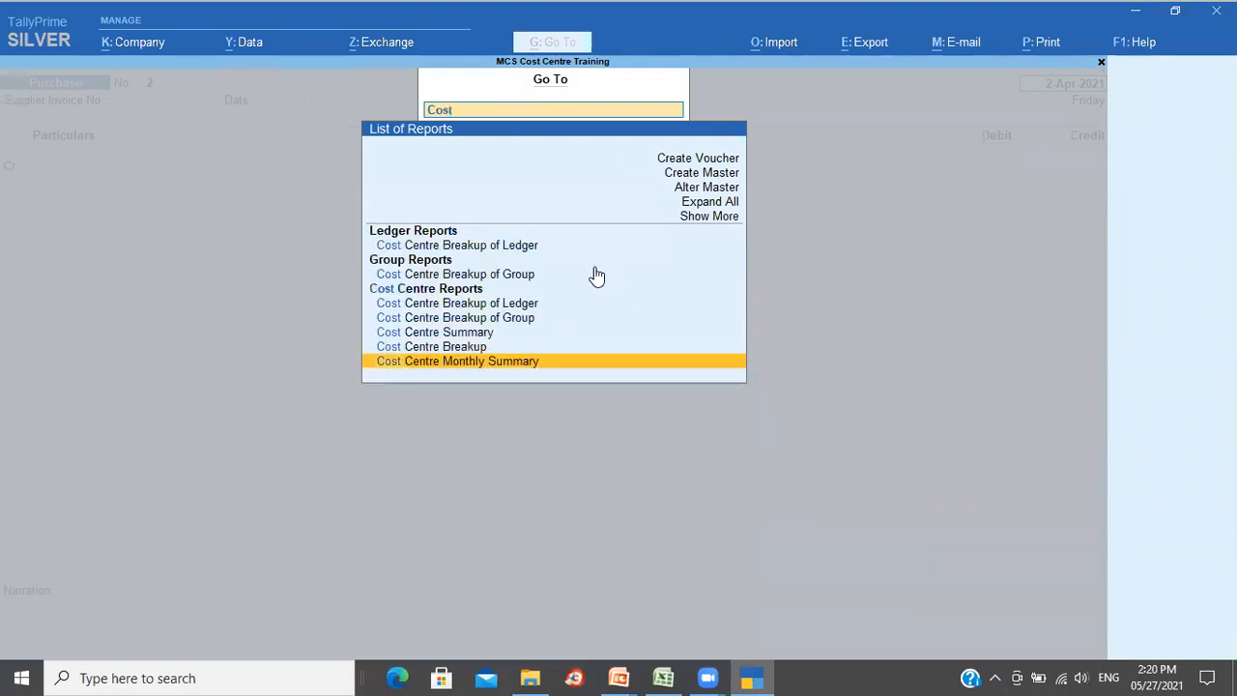
key("Return")
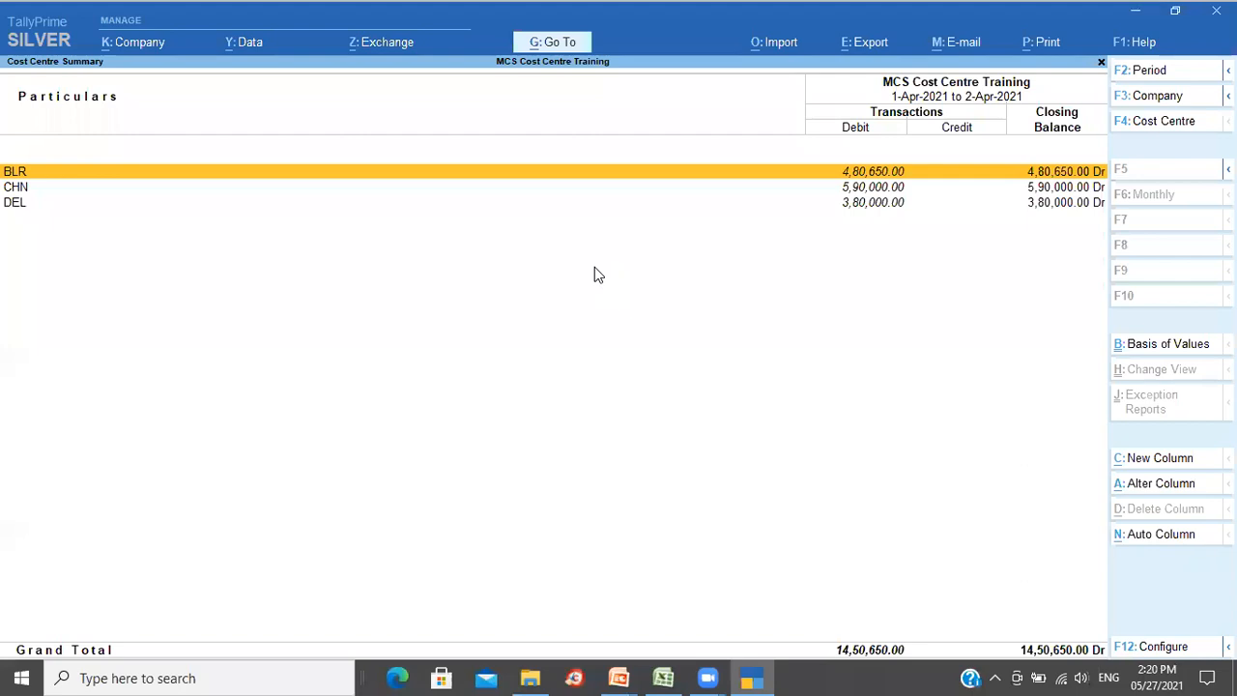
- Examine the debit and closing balances of BLR, CHN and DEL in the Cost Centre Summary
key("Down")
key("Down")
key("Up")
key("Up")
key("Down")
key("Up")
key("Down")
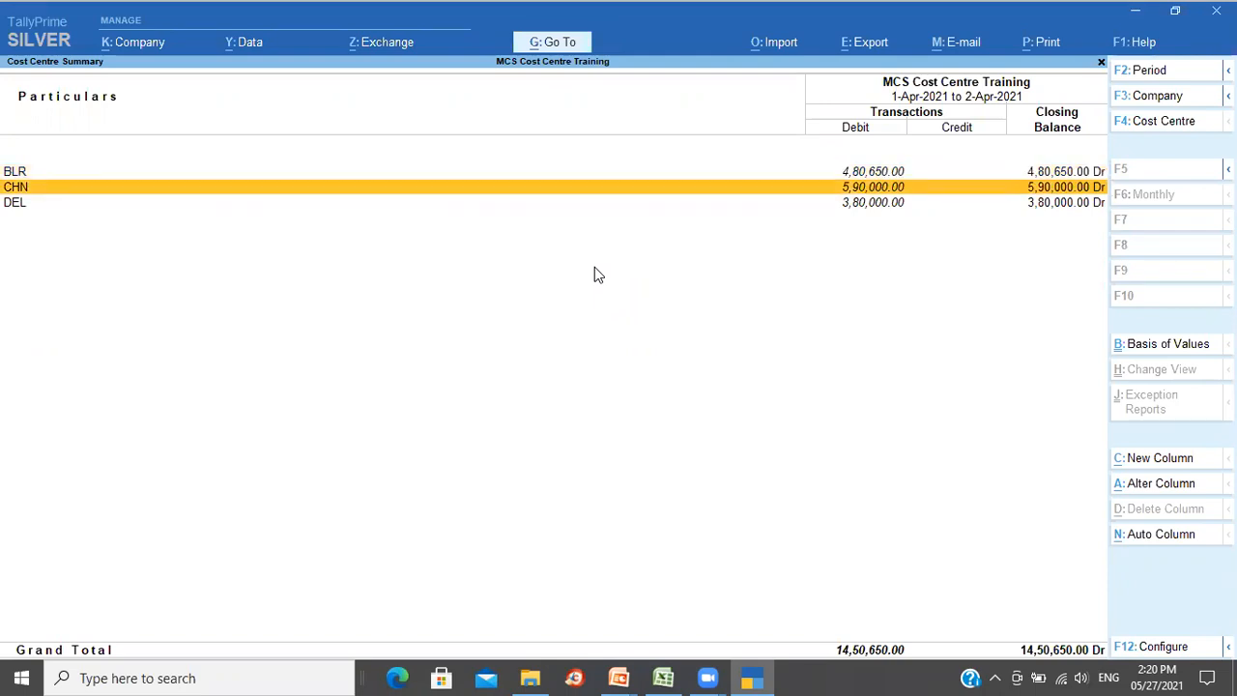
key("Down")
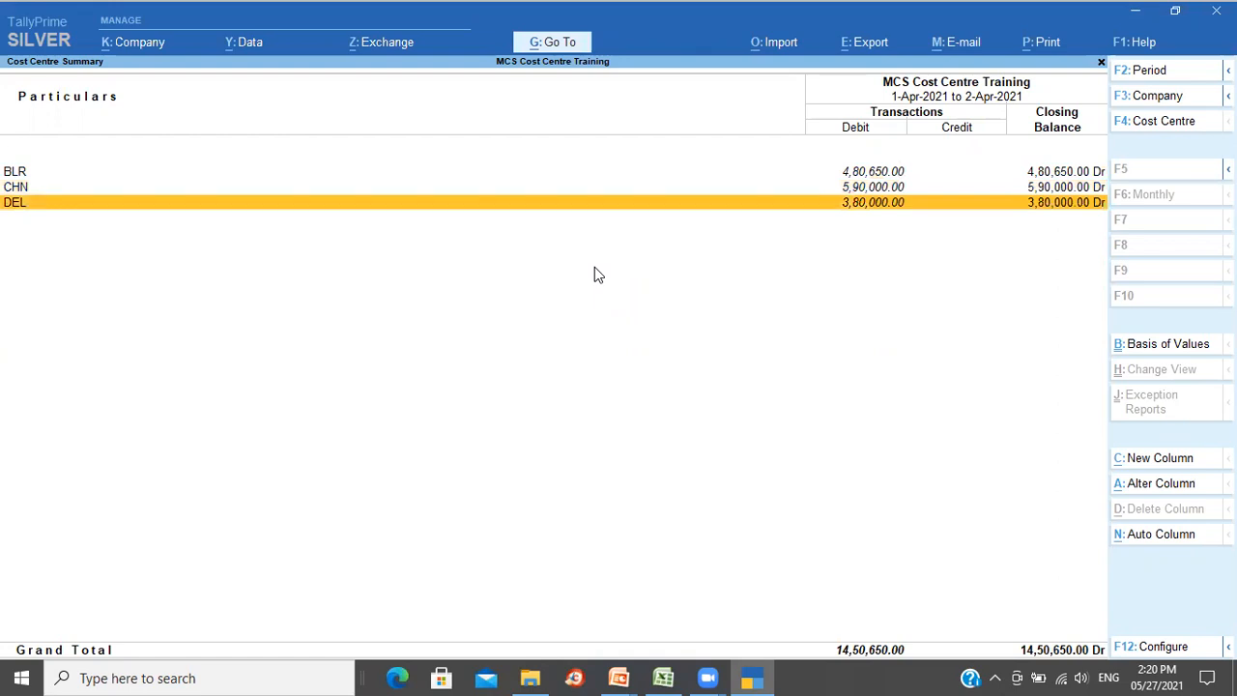
key("Up")
key("Up")
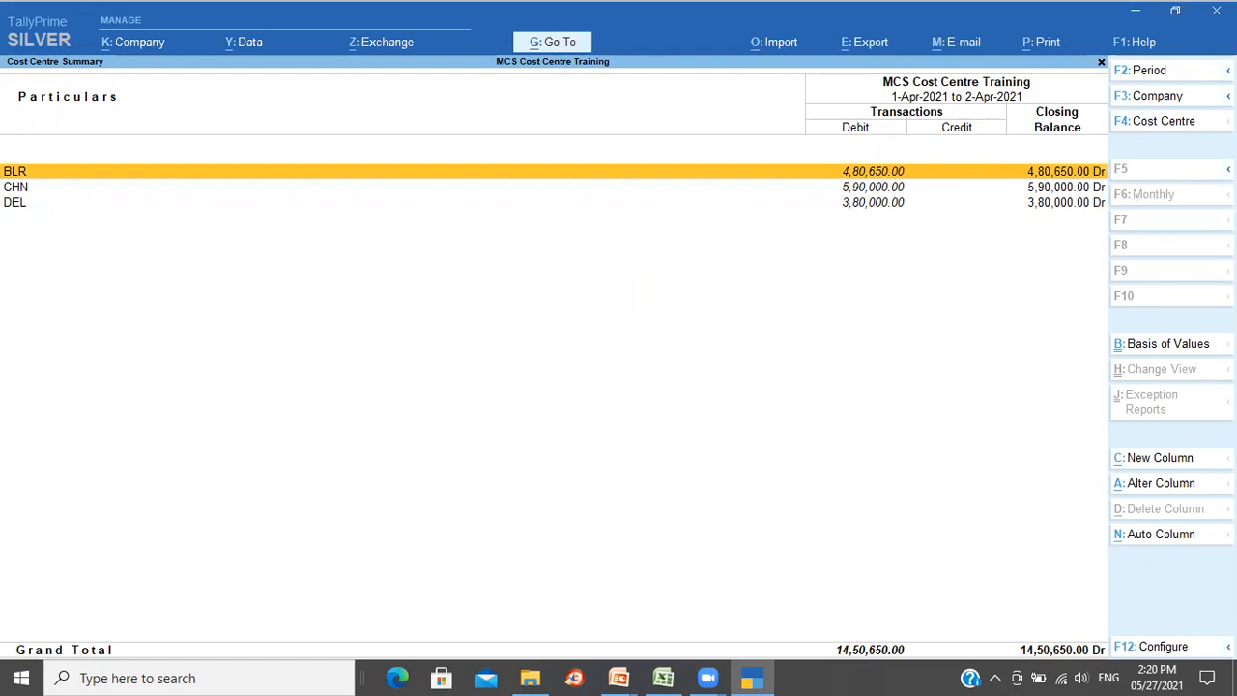
- Limit the summary to cost centre BLR and view its monthly summary, returning to the purchase voucher
key("F4")
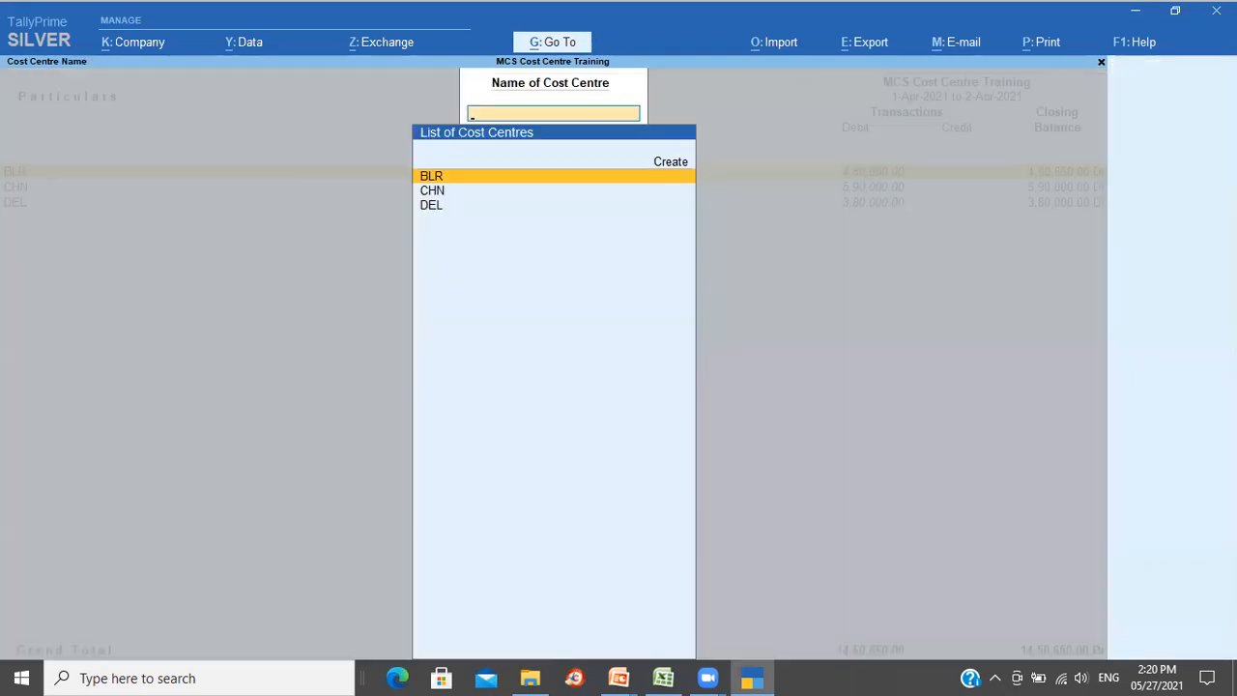
key("Return")
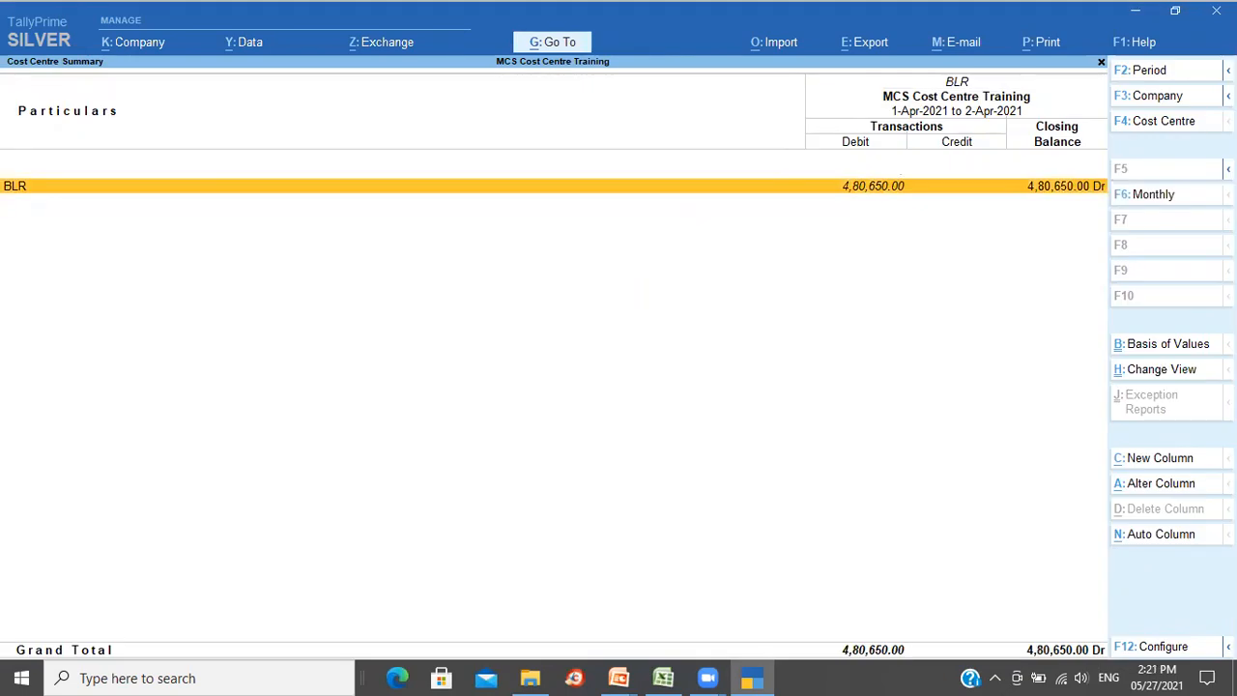
key("F6")
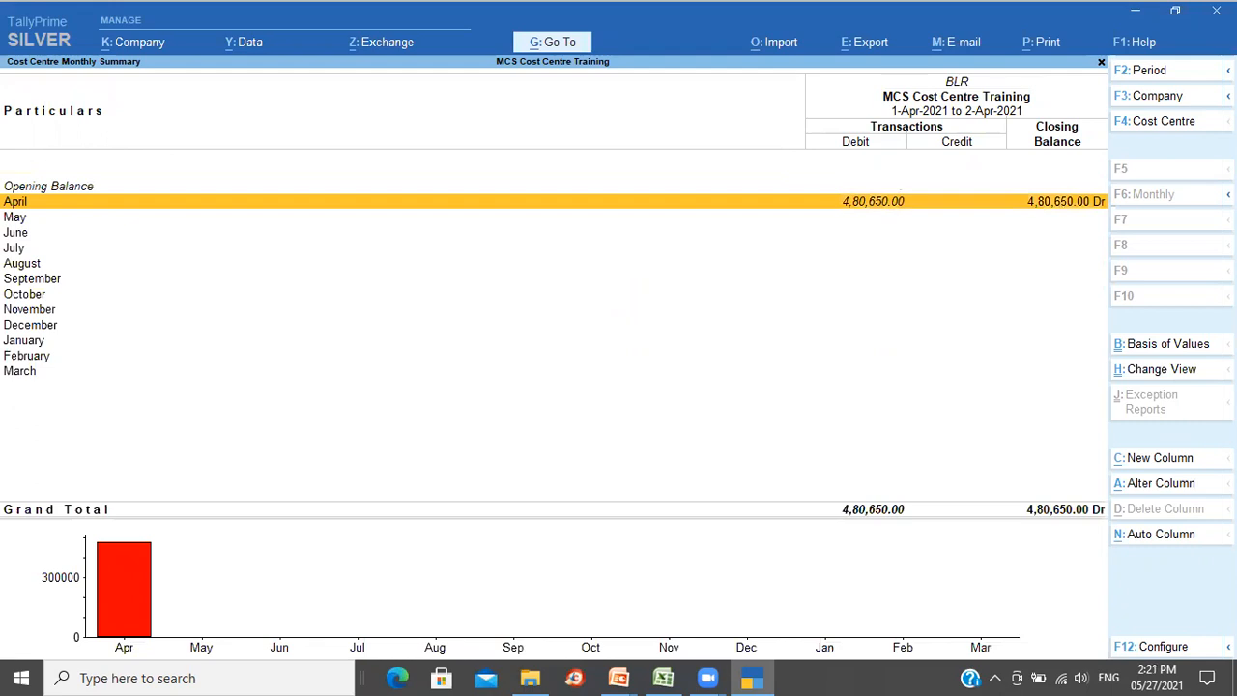
key("Escape")
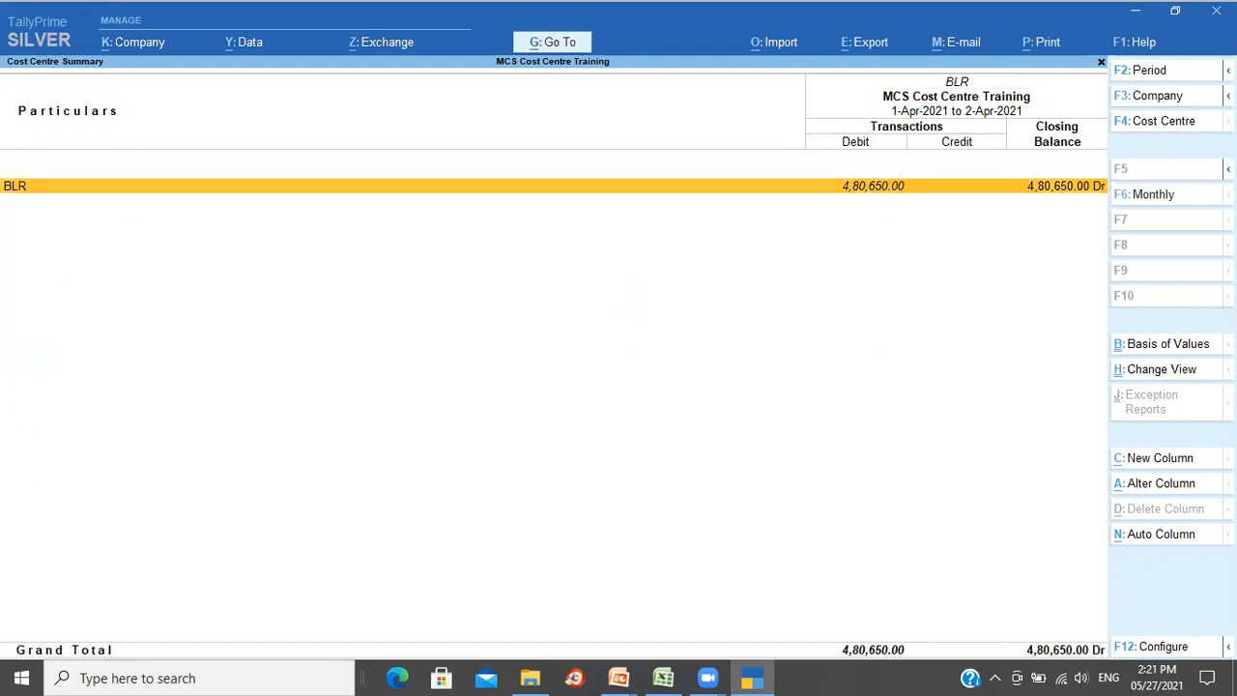
key("Escape")
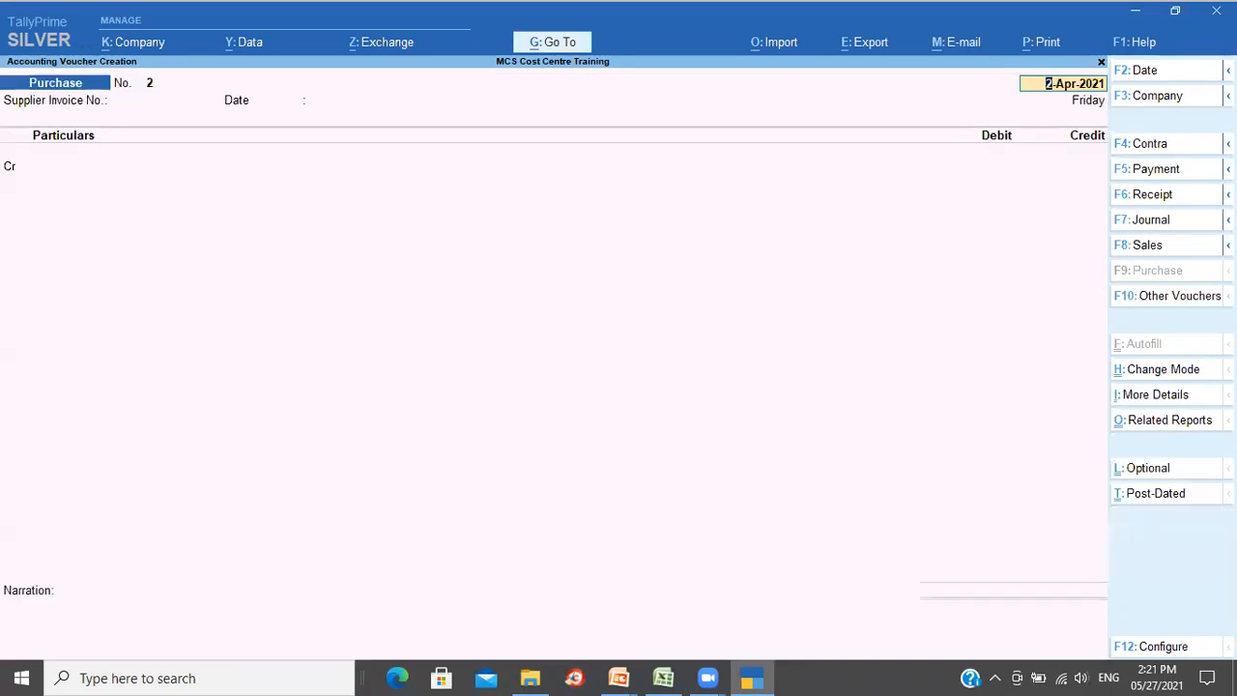
- Open the Cost Centre Breakup report for cost centre BLR
left_click(551, 43)
type("Cost")
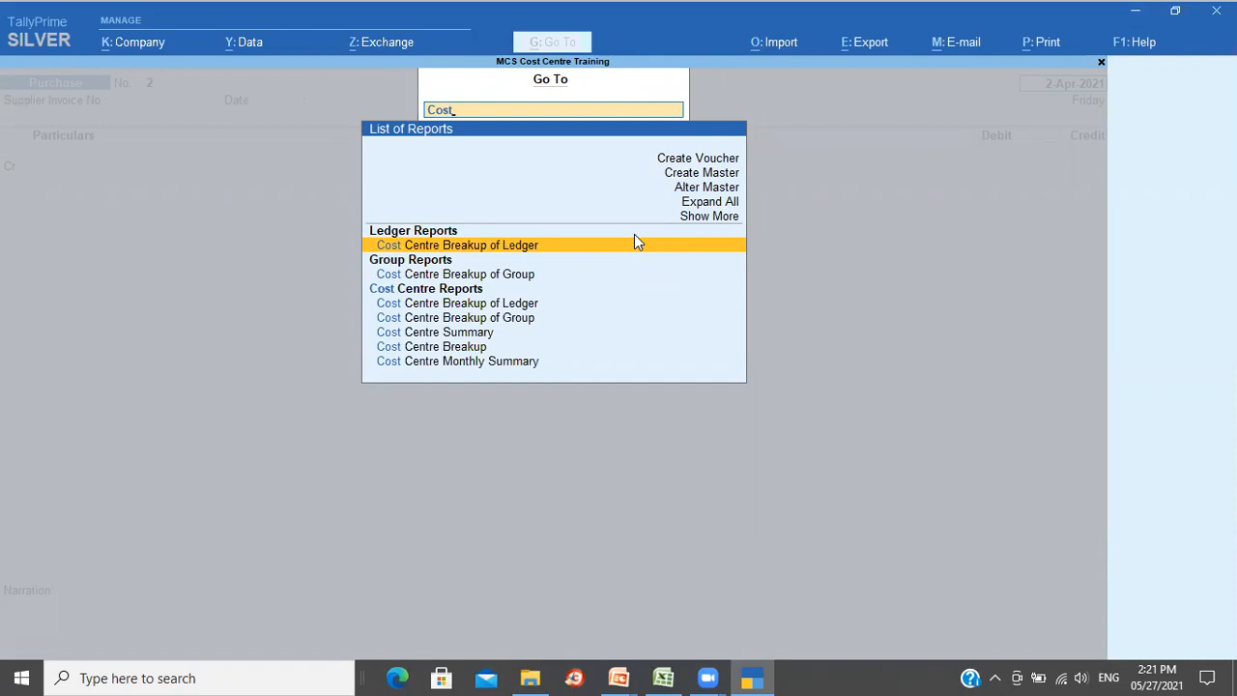
key("Down")
key("Down")
key("Down")
key("Down")
key("Down")
key("Down")
key("Down")
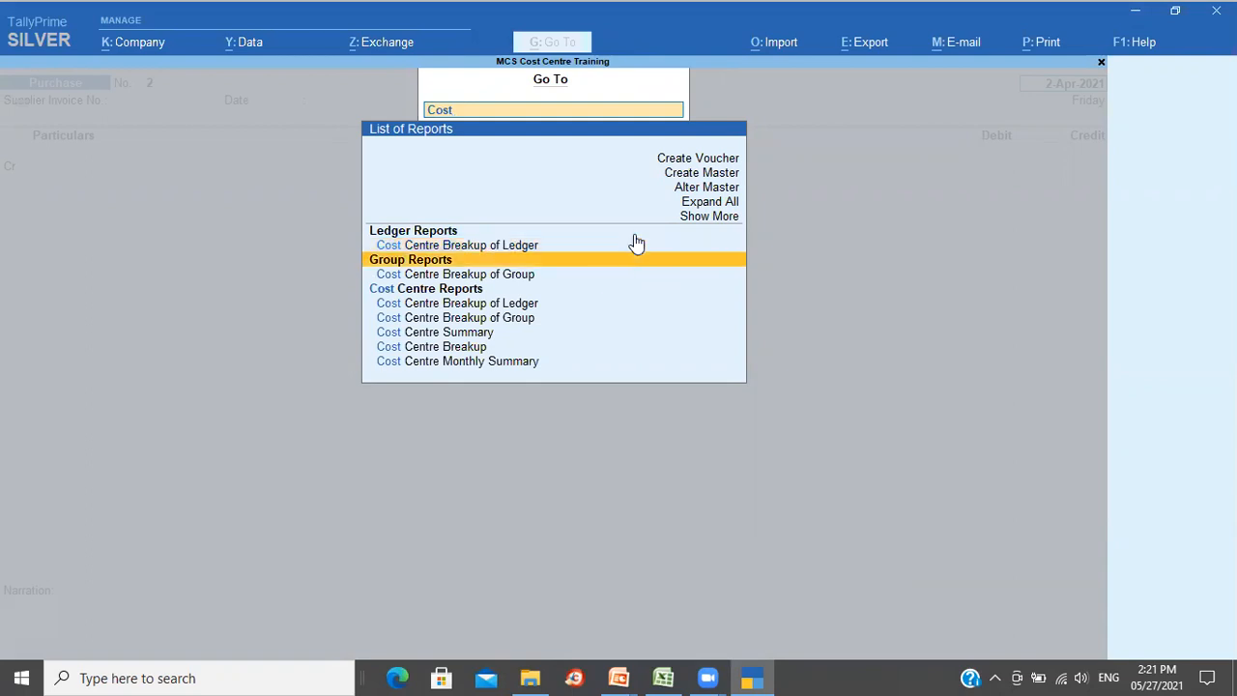
key("Return")
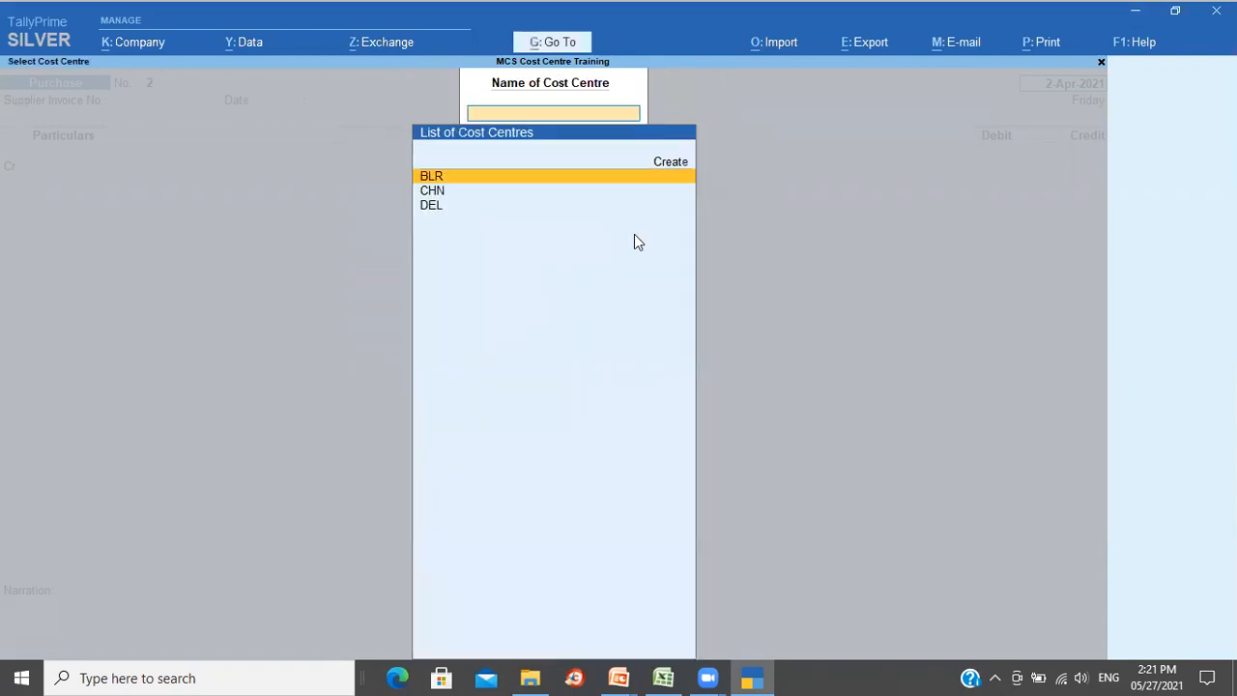
key("Return")
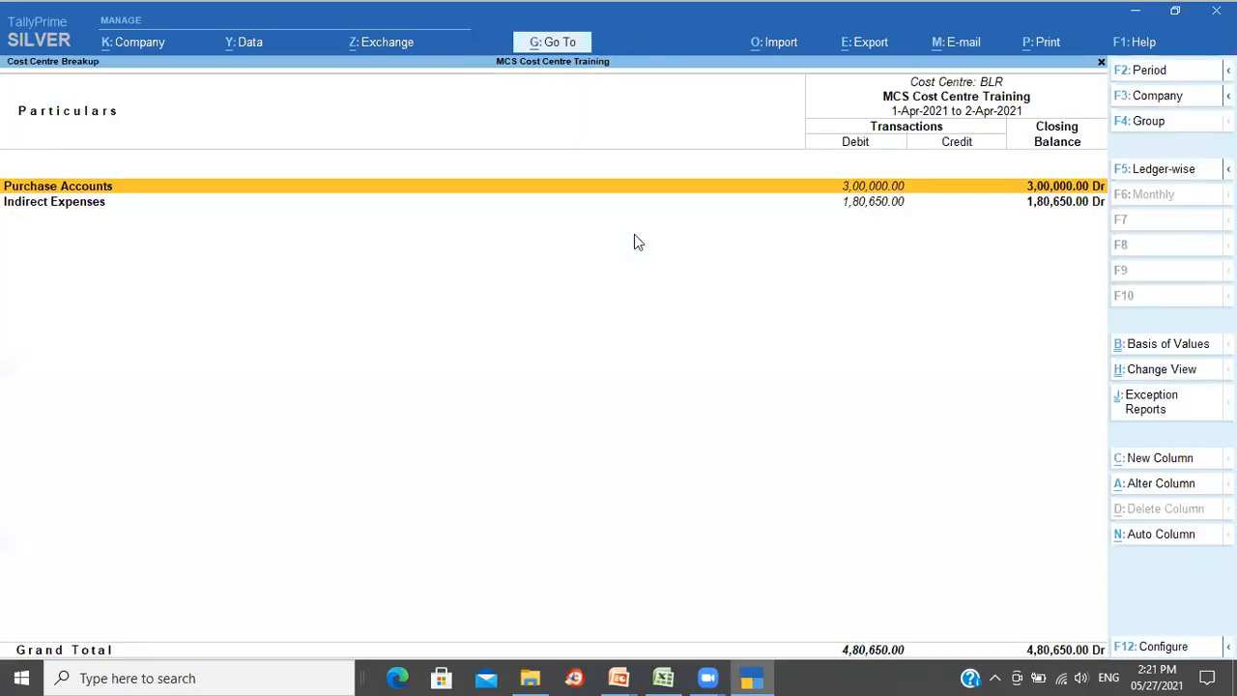
- Expand the BLR breakup to show the ledgers under each group, and close the report
key("alt+F5")
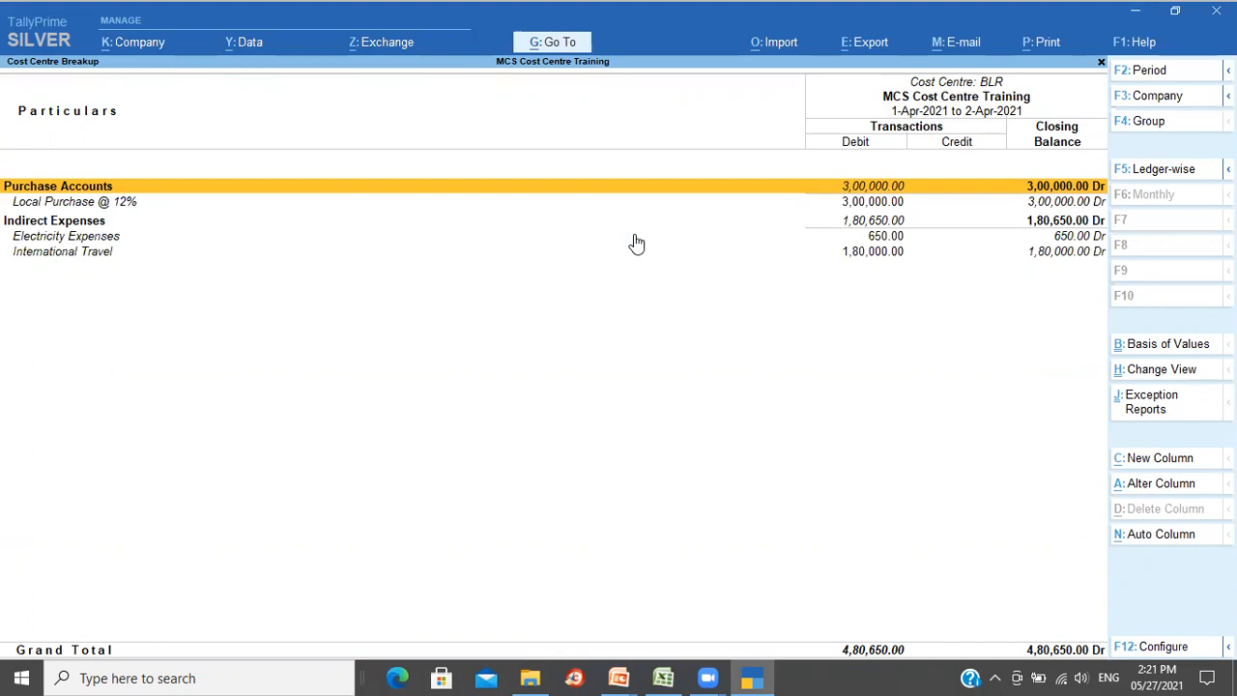
key("Escape")
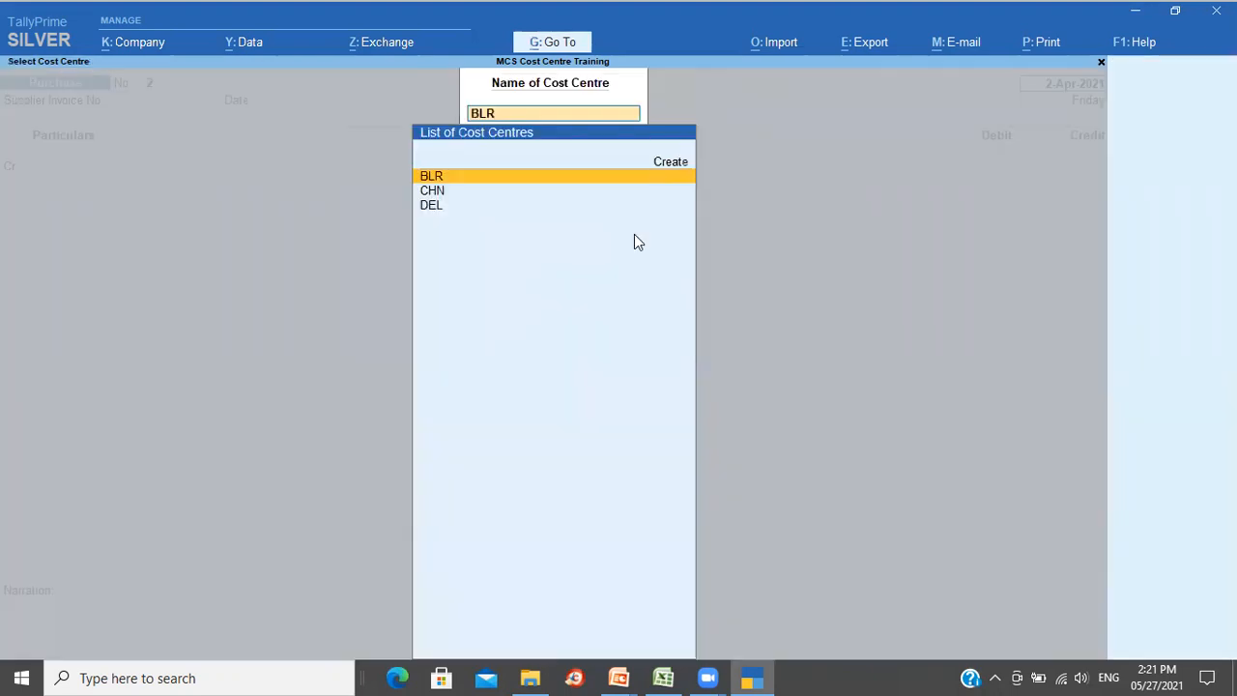
key("Escape")
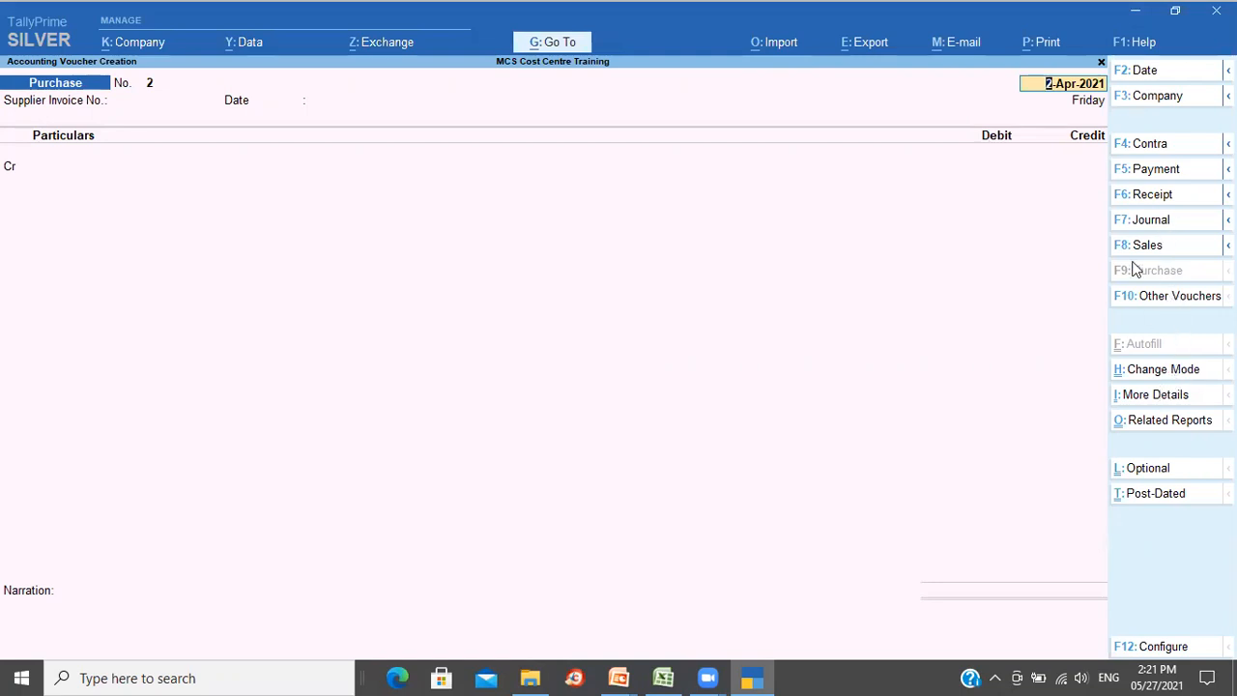
- Switch the purchase voucher to Accounting Invoice mode
left_click(1167, 372)
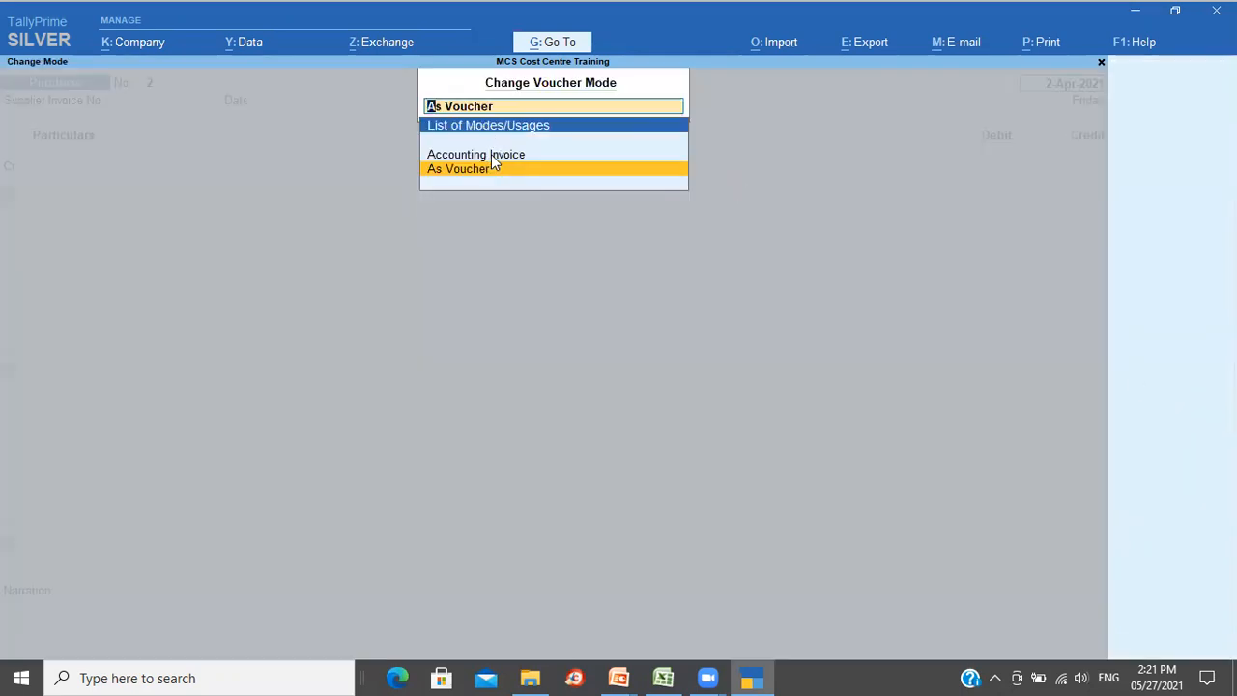
key("Up")
key("Return")
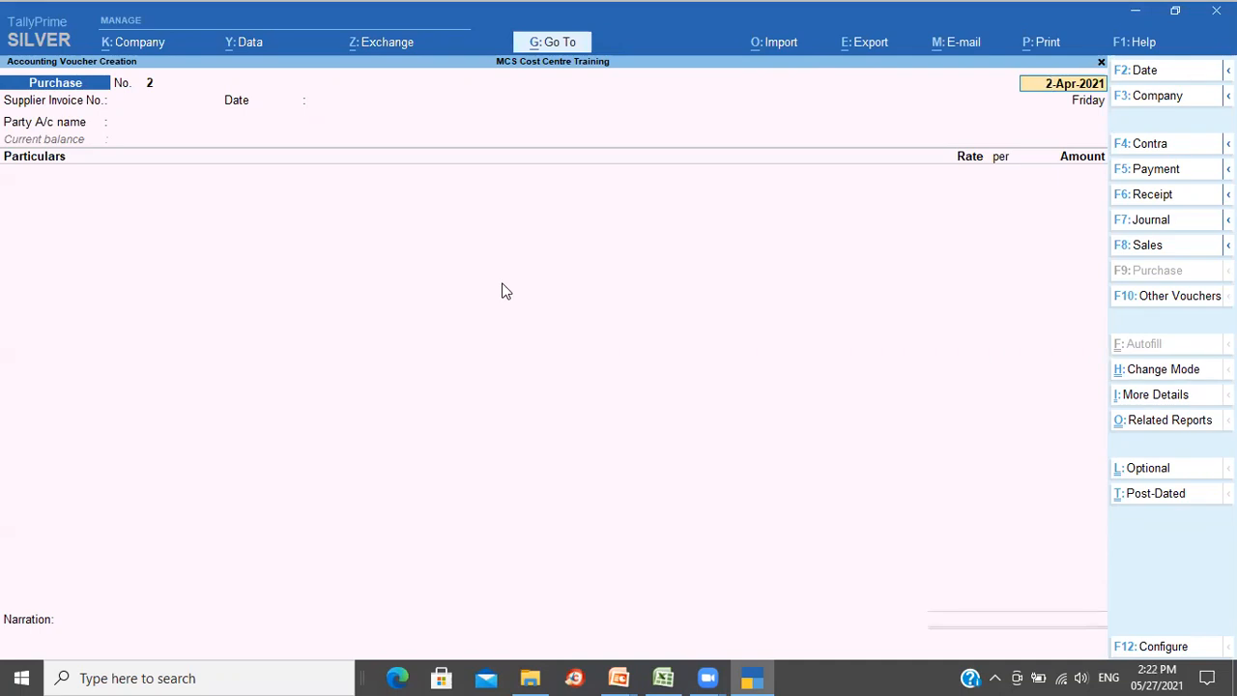
- Configure the voucher entry with Select Cost Centre/Class and Show list of Cost Centres both set to Yes
left_click(1151, 649)
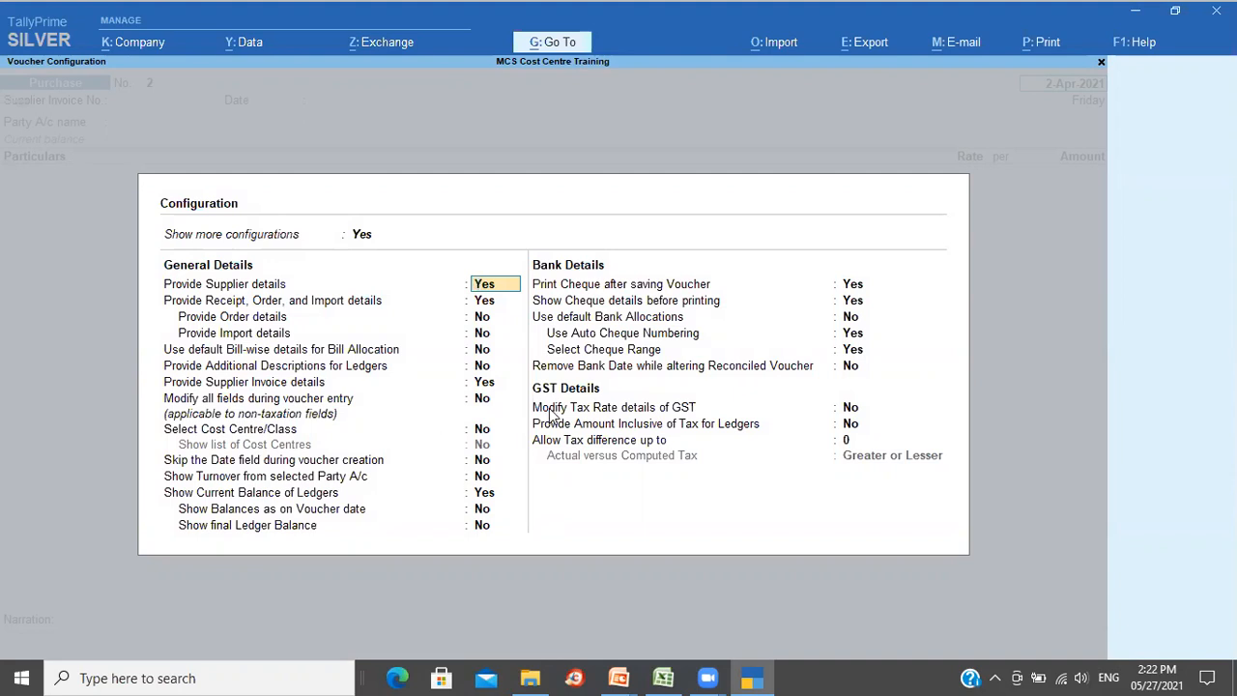
left_click(483, 430)
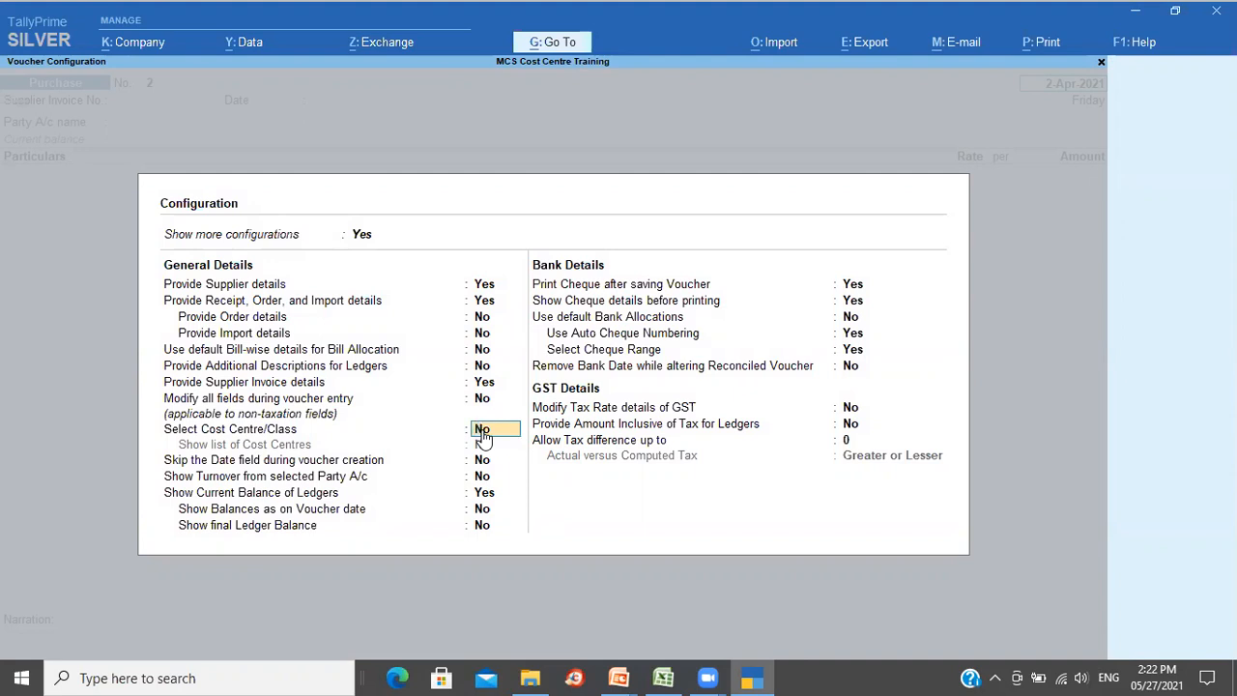
type("y")
key("Return")
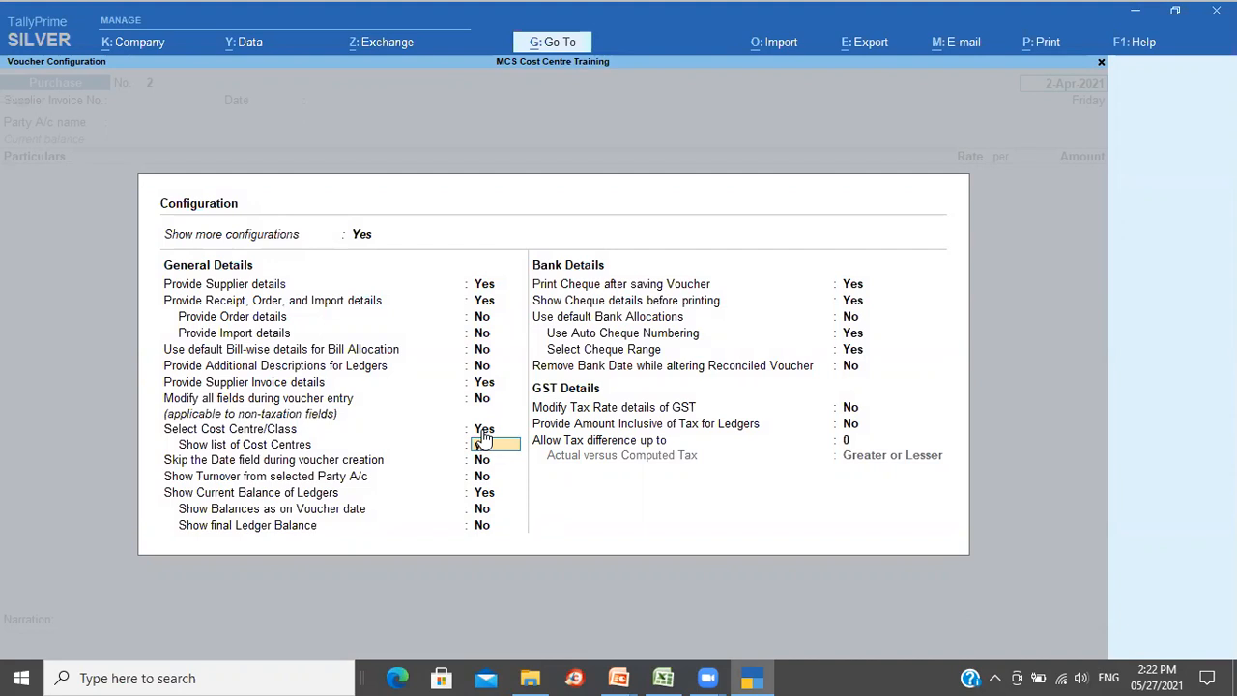
key("ctrl+a")
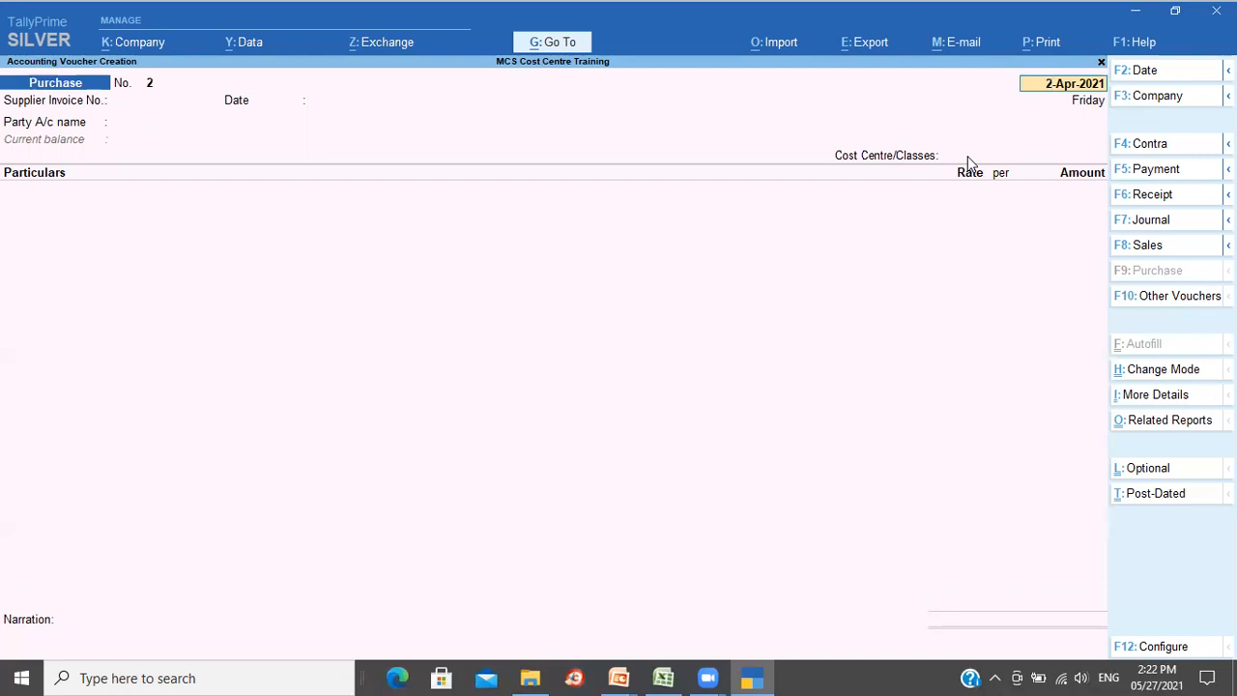
- Keep the voucher date and enter supplier invoice number 123 dated 2-Apr-2021
key("Return")
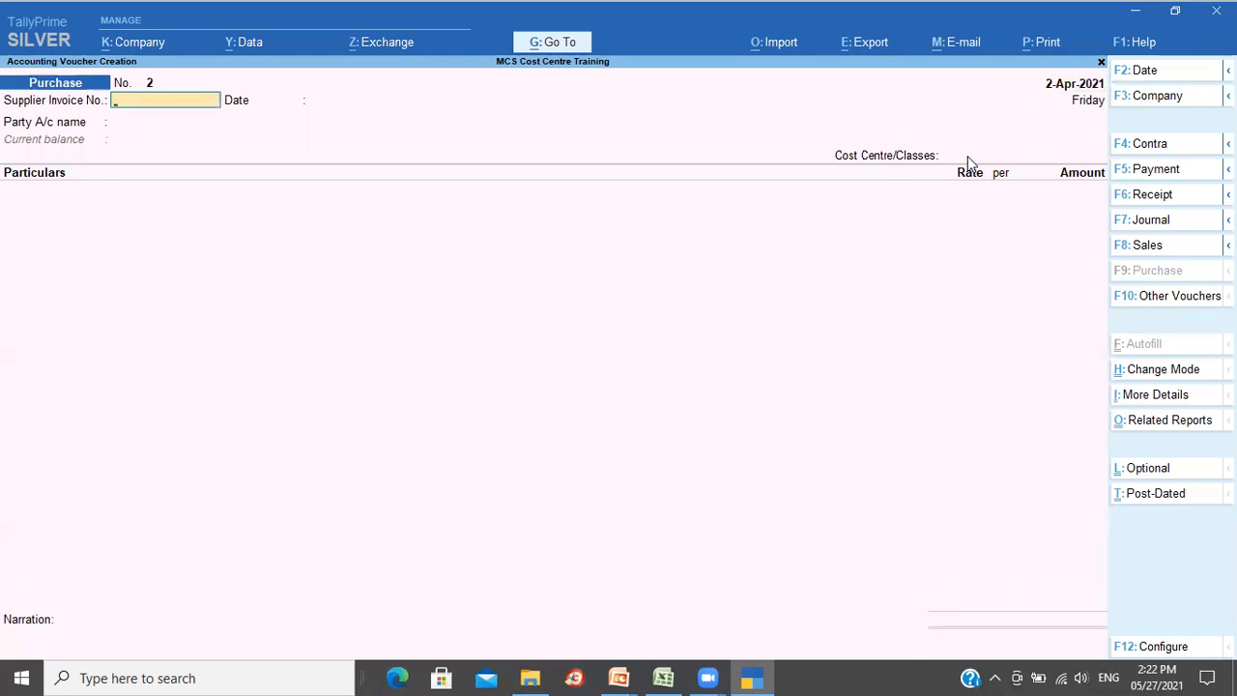
type("123")
key("Return")
key("Return")
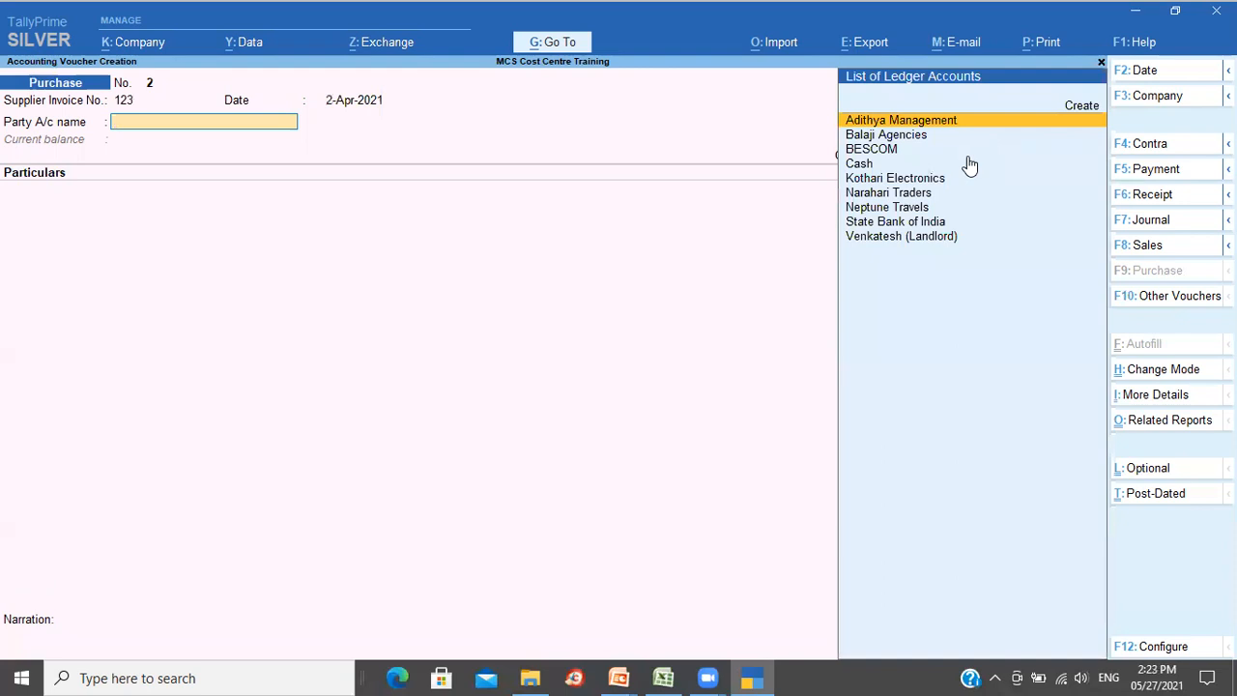
- Choose Kothari Electronics as the party account and accept its receipt and supplier details without changes
key("Down")
key("Down")
key("Down")
key("Down")
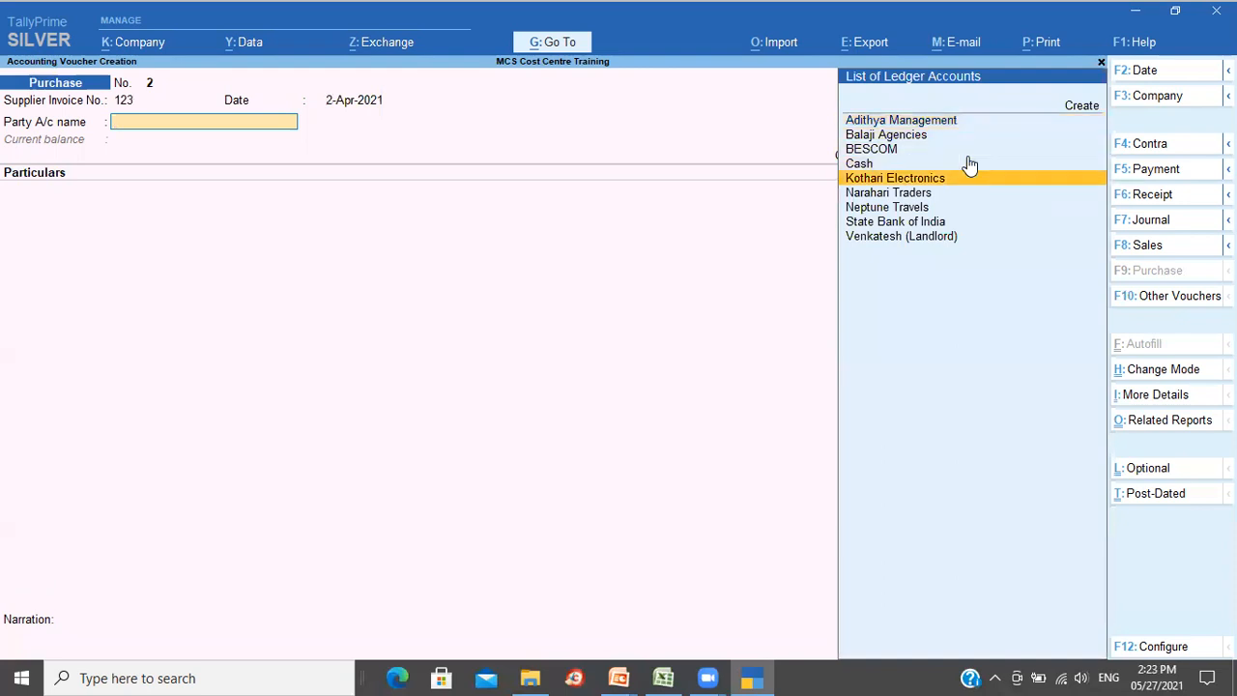
key("Return")
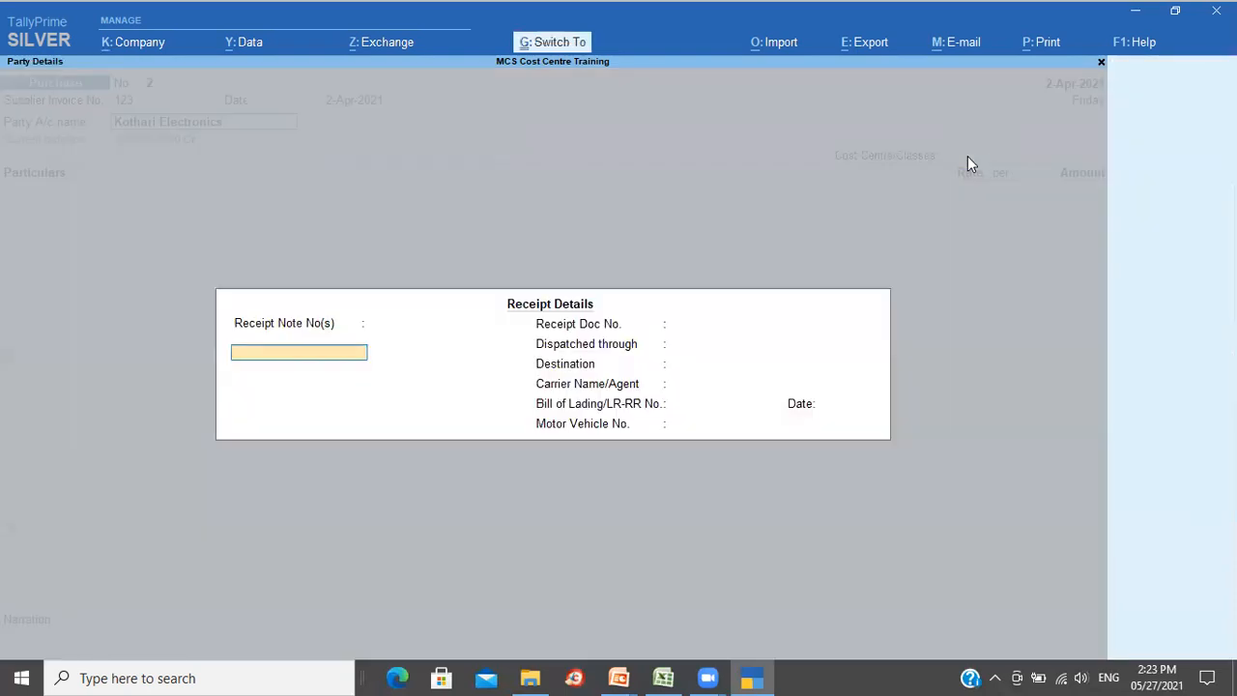
key("ctrl+a")
key("ctrl+a")
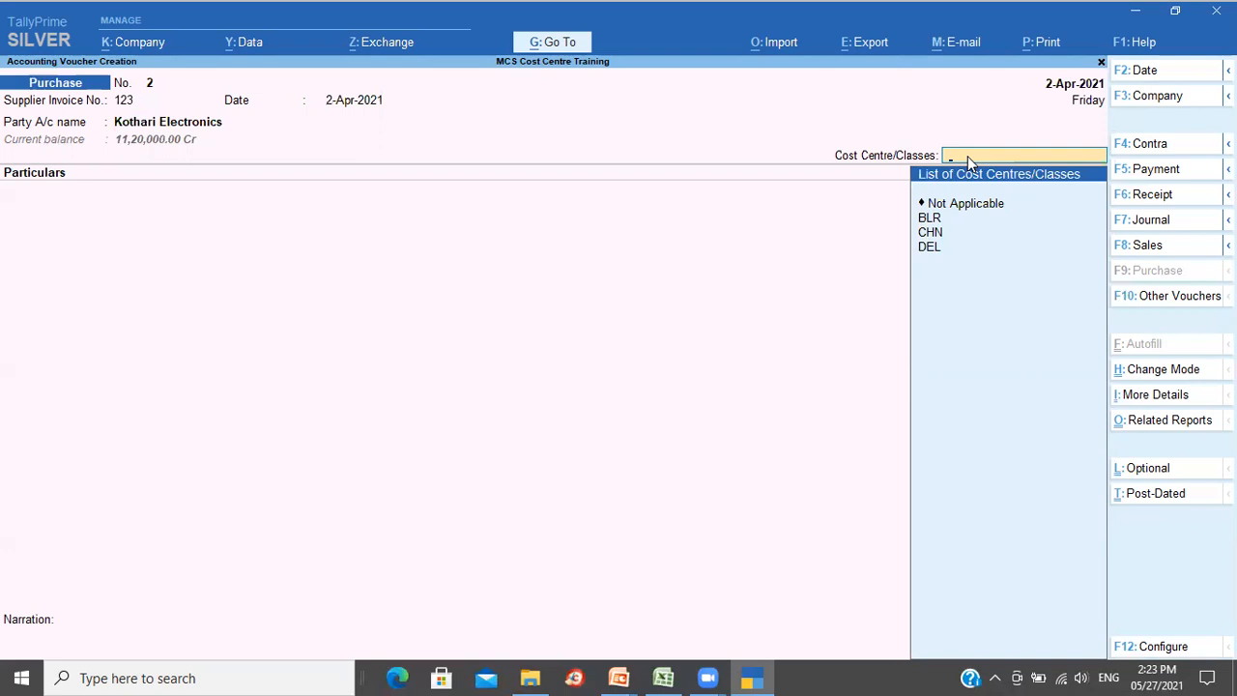
- Assign cost centre CHN to the whole purchase voucher
key("Down")
key("Down")
key("Down")
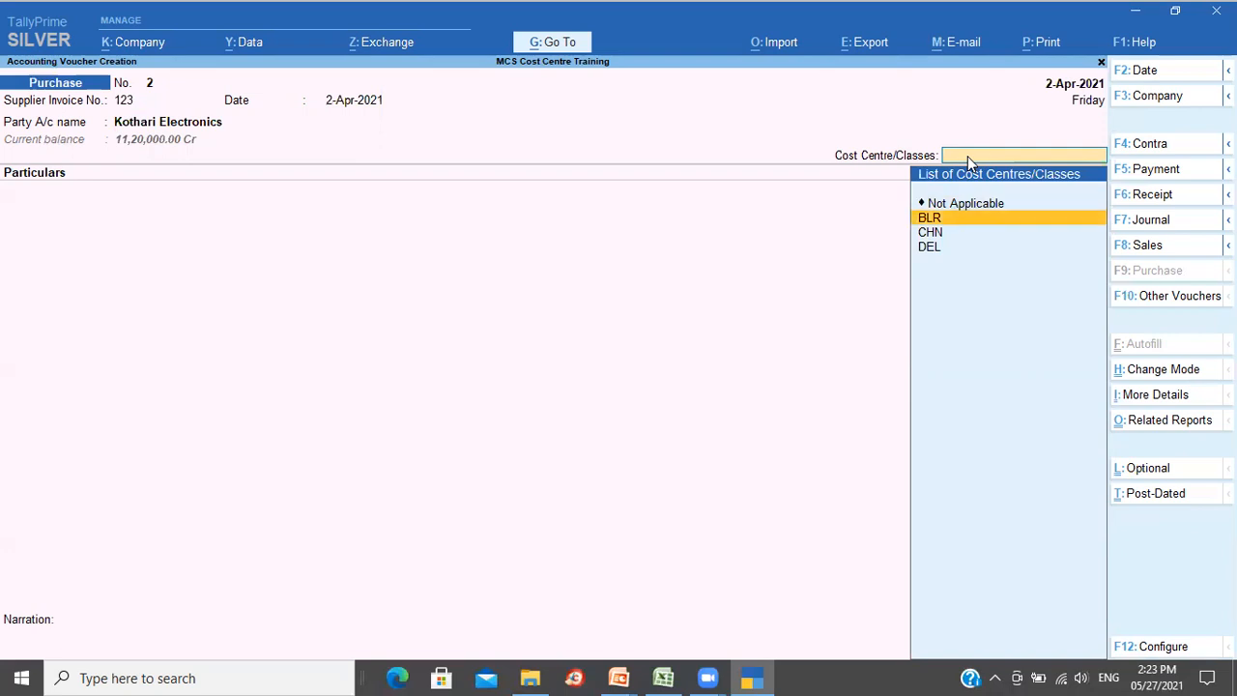
key("Return")
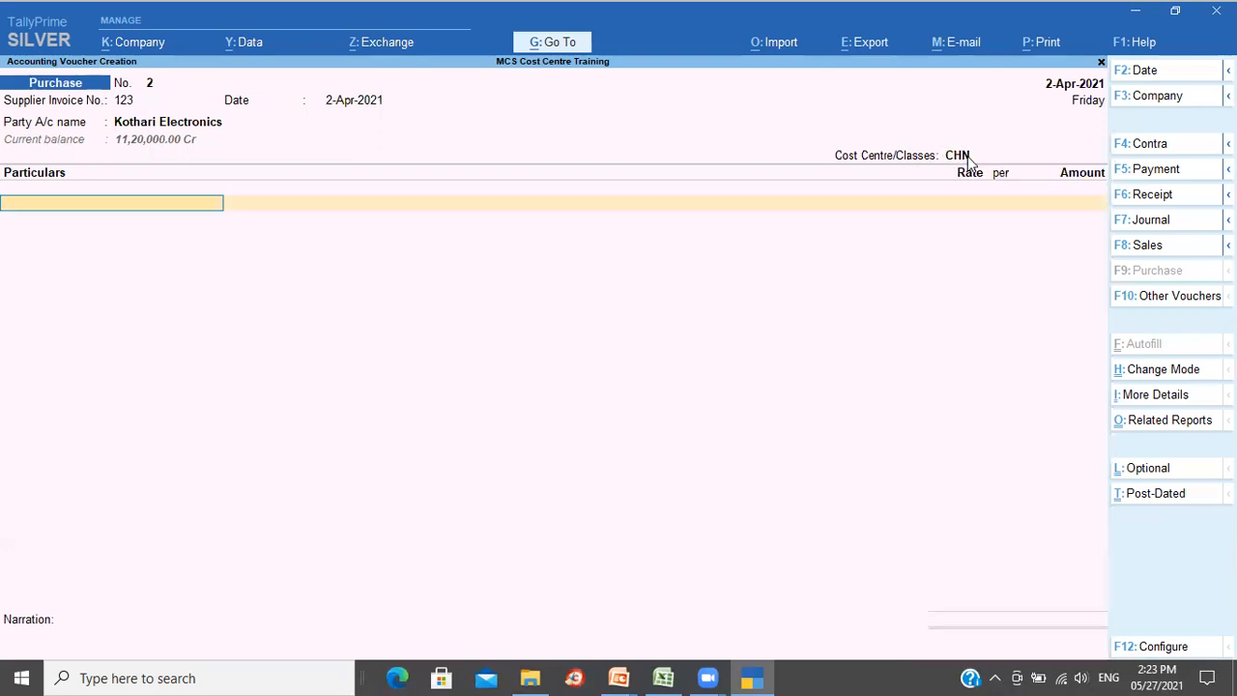
- Add the Local Purchase @ 12% ledger with an amount of 5,00,000
type("Lo")
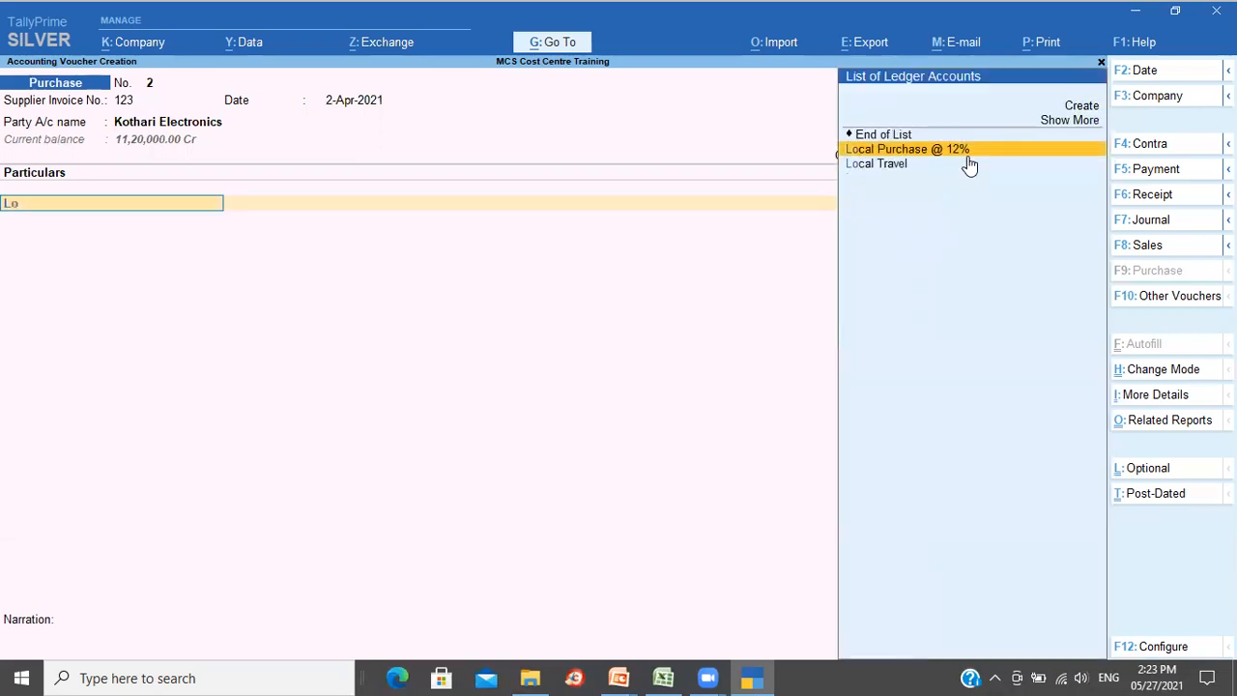
left_click(968, 153)
type("500000")
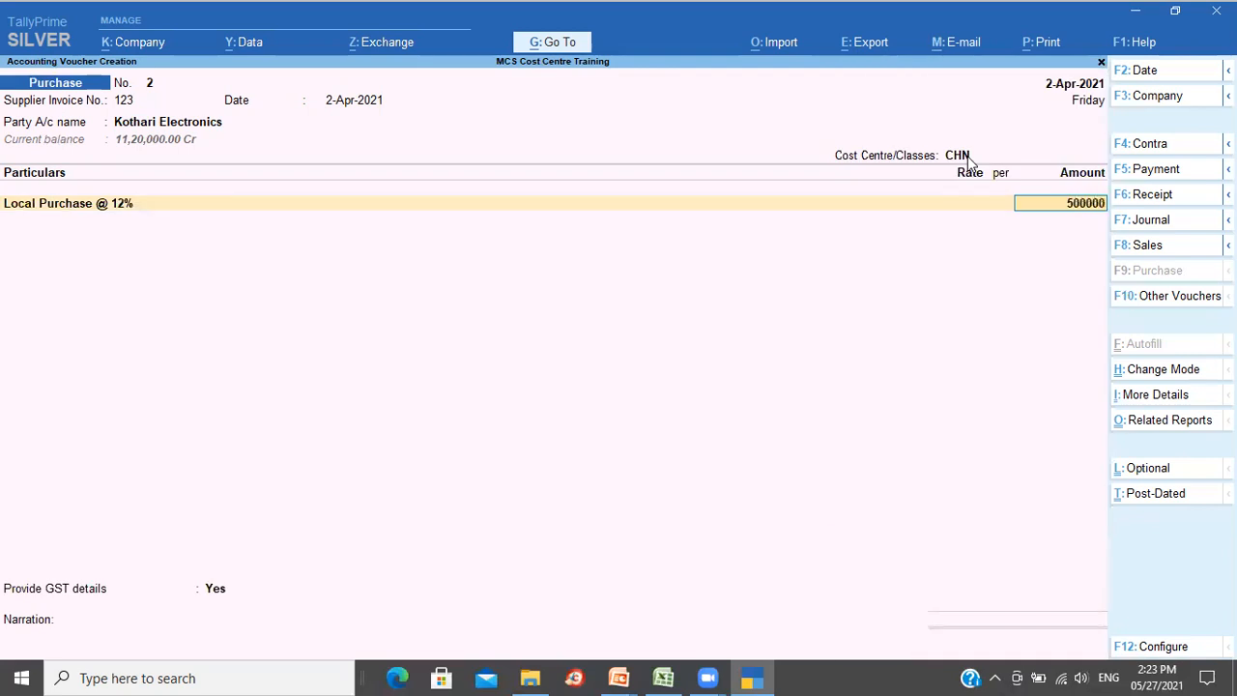
key("Return")
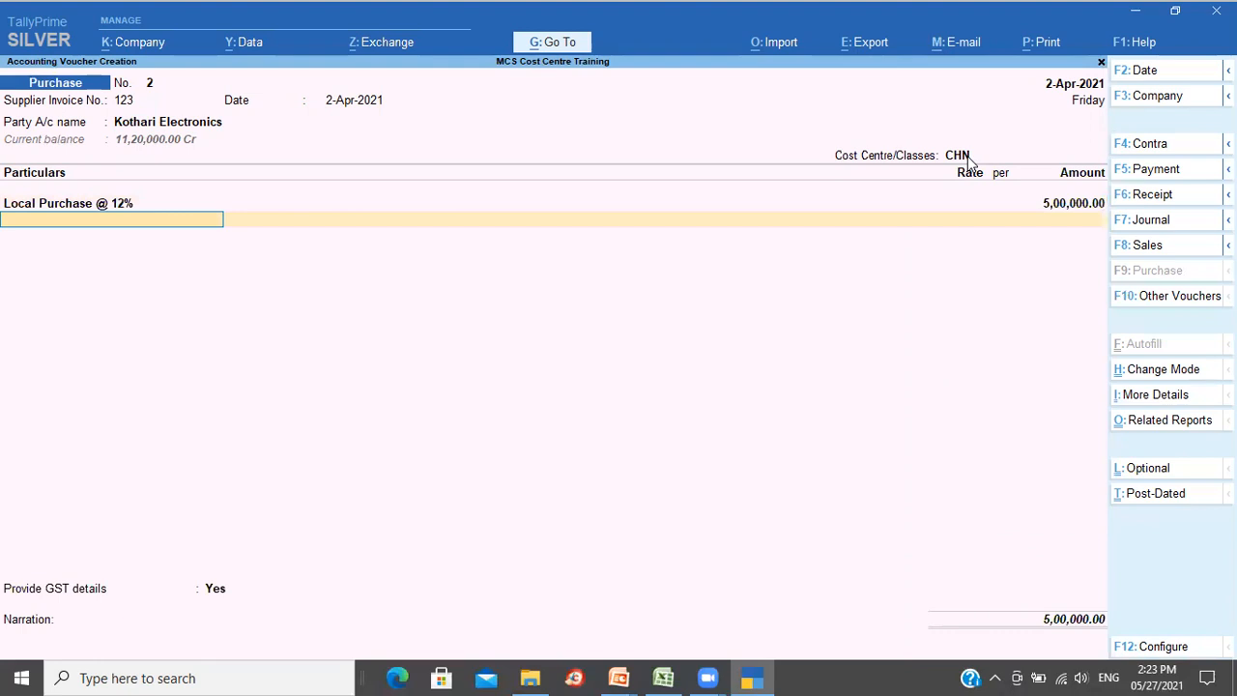
- Add the tax ledgers Input CGST @ 6% and Input SGST @ 6%, accepting the calculated amounts
type("Inp")
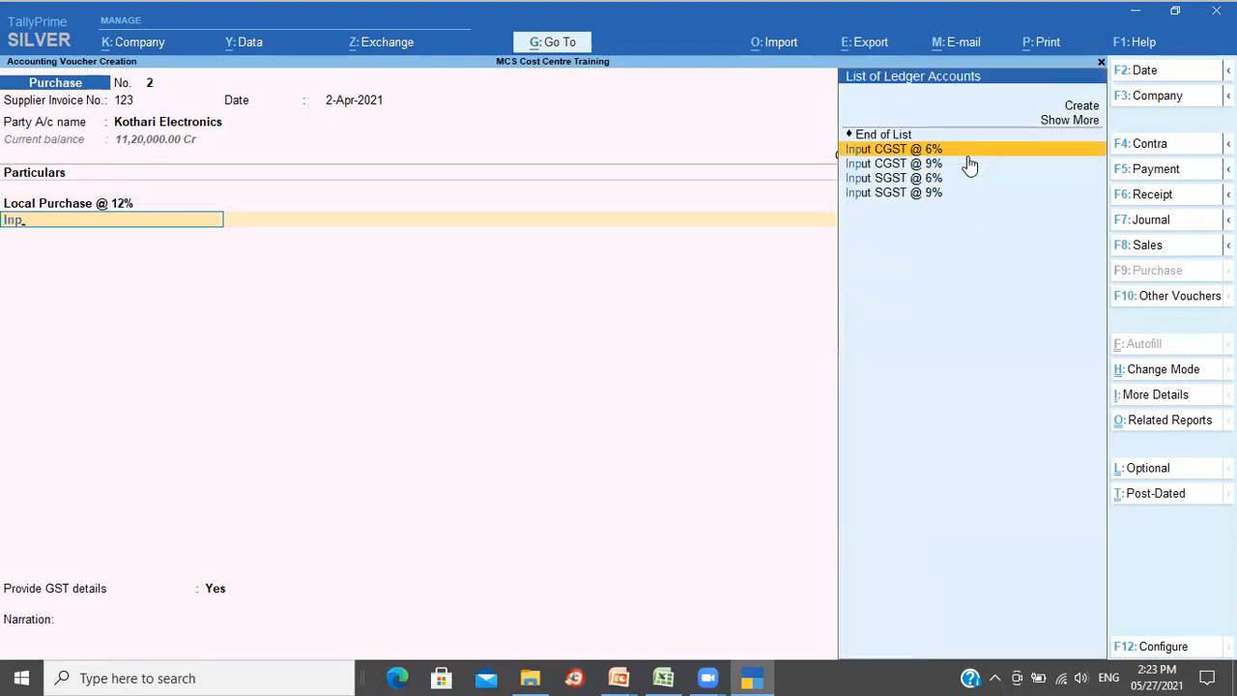
key("Return")
key("Return")
type("Inp")
key("Down")
key("Down")
key("Down")
key("Return")
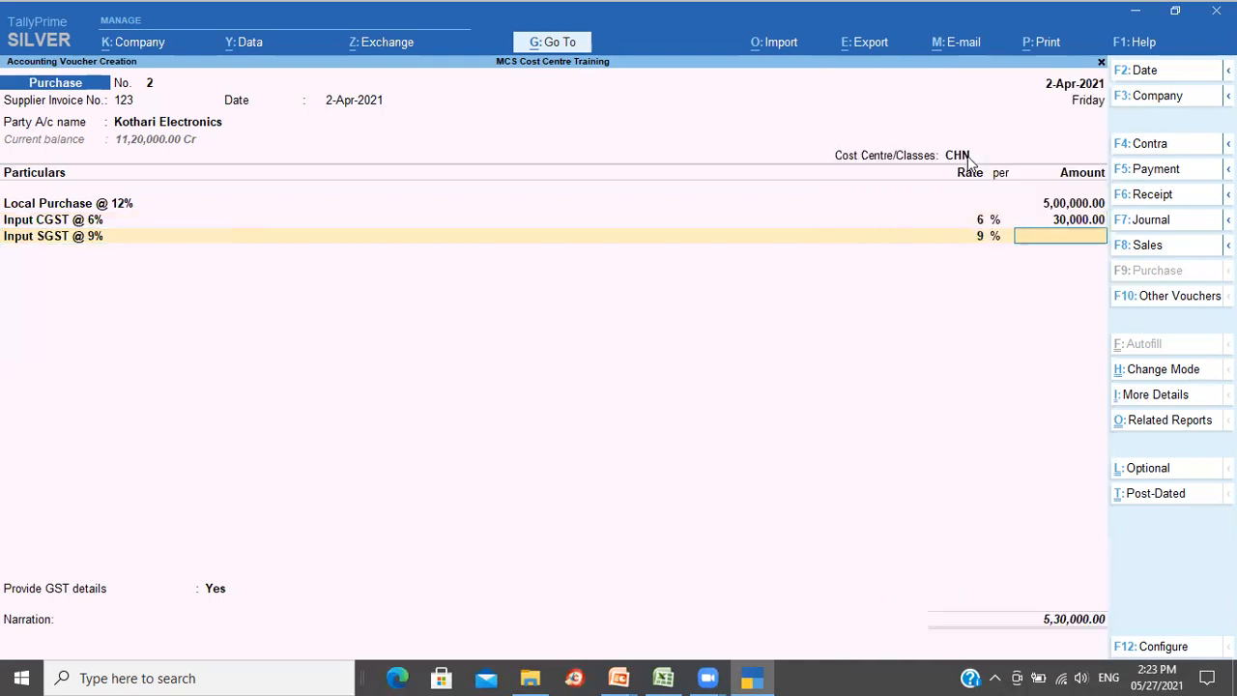
key("BackSpace")
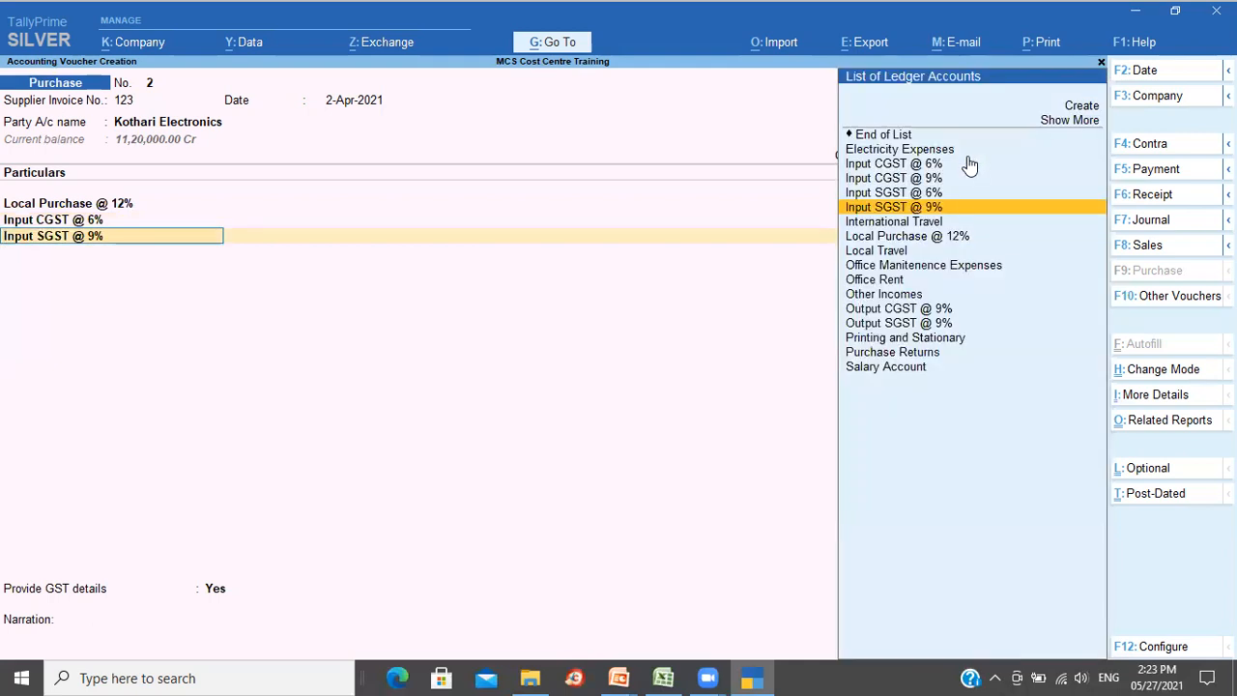
key("Up")
key("Return")
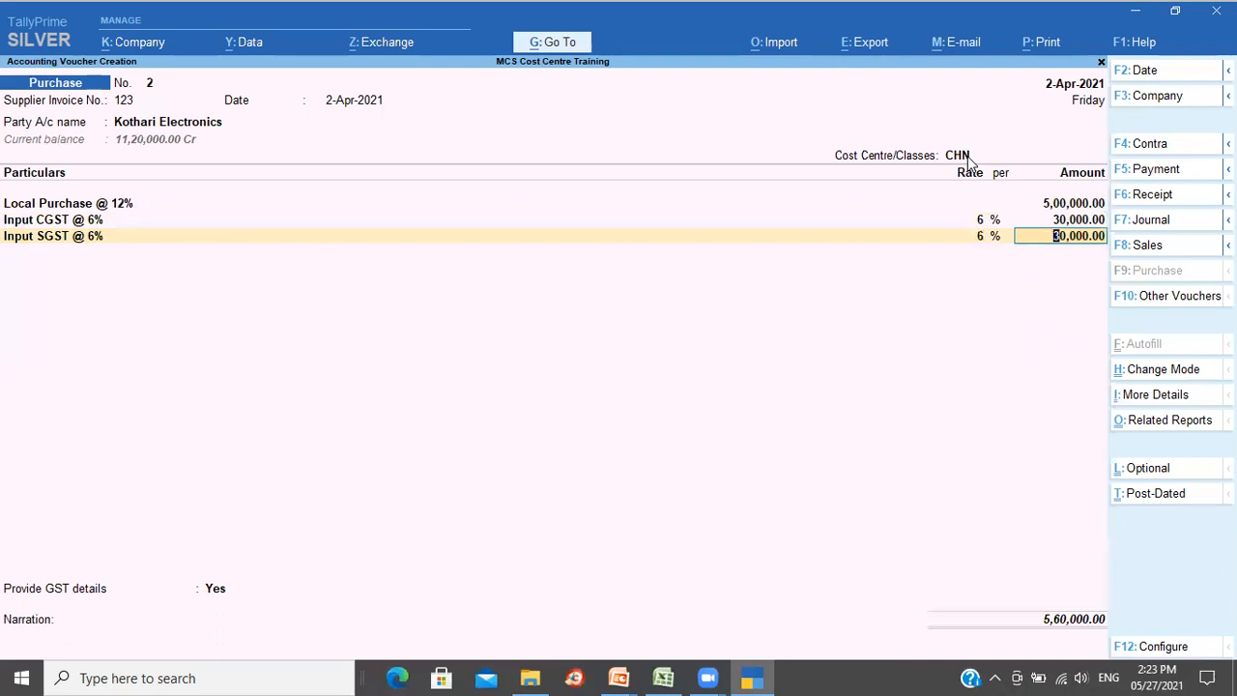
key("Return")
- Set Provide GST details to No, enter the narration "Being pur entered" and save the purchase voucher
key("Return")
key("Up")
key("Return")
key("Return")
key("Return")
key("Return")
key("Return")
key("Return")
key("Return")
key("Return")
type("Bei")
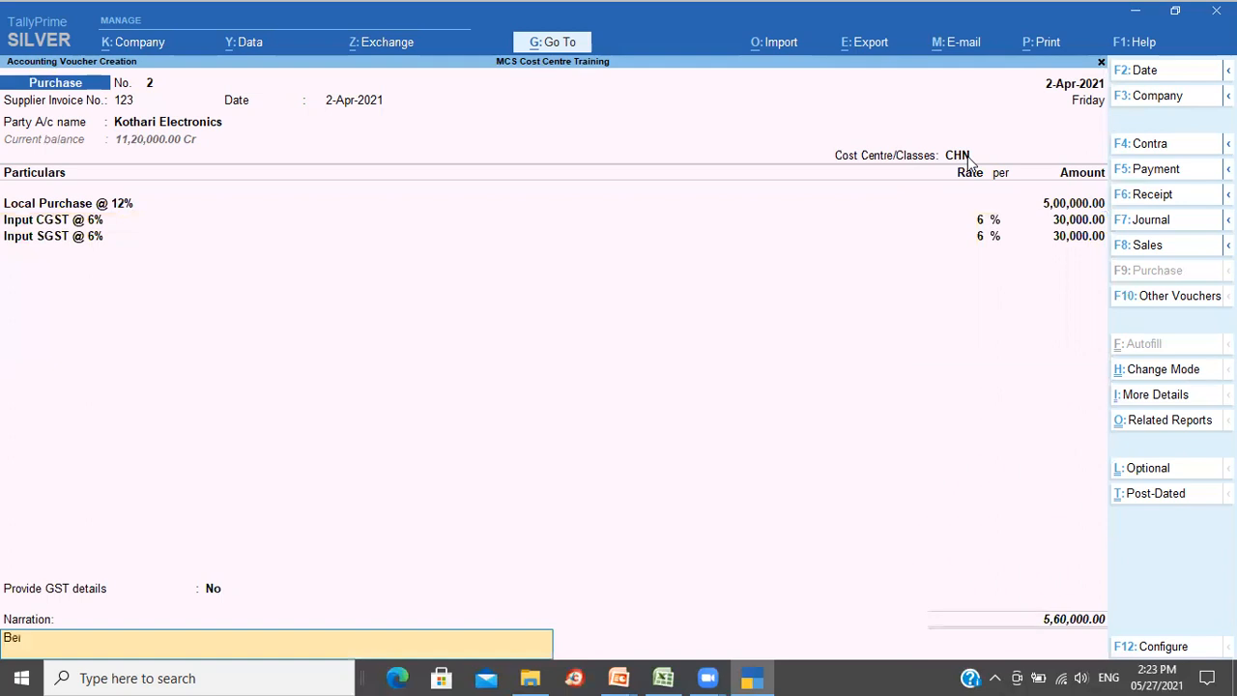
type("ng pur entered")
key("Return")
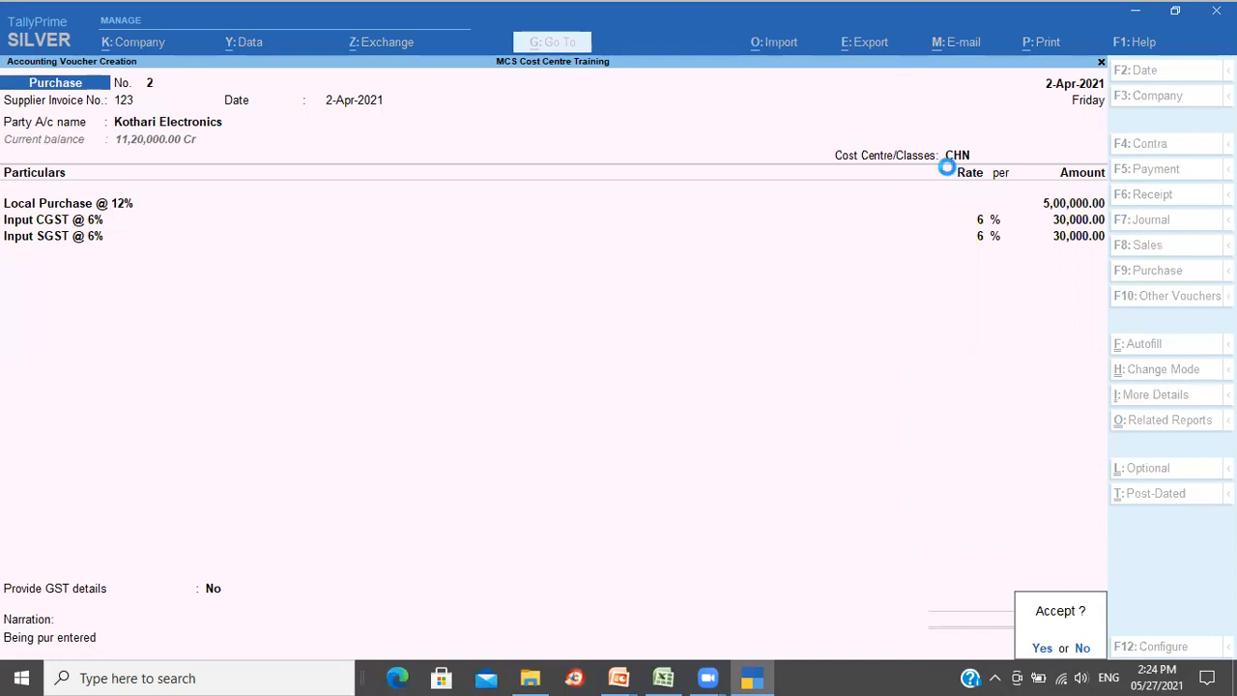
key("Return")
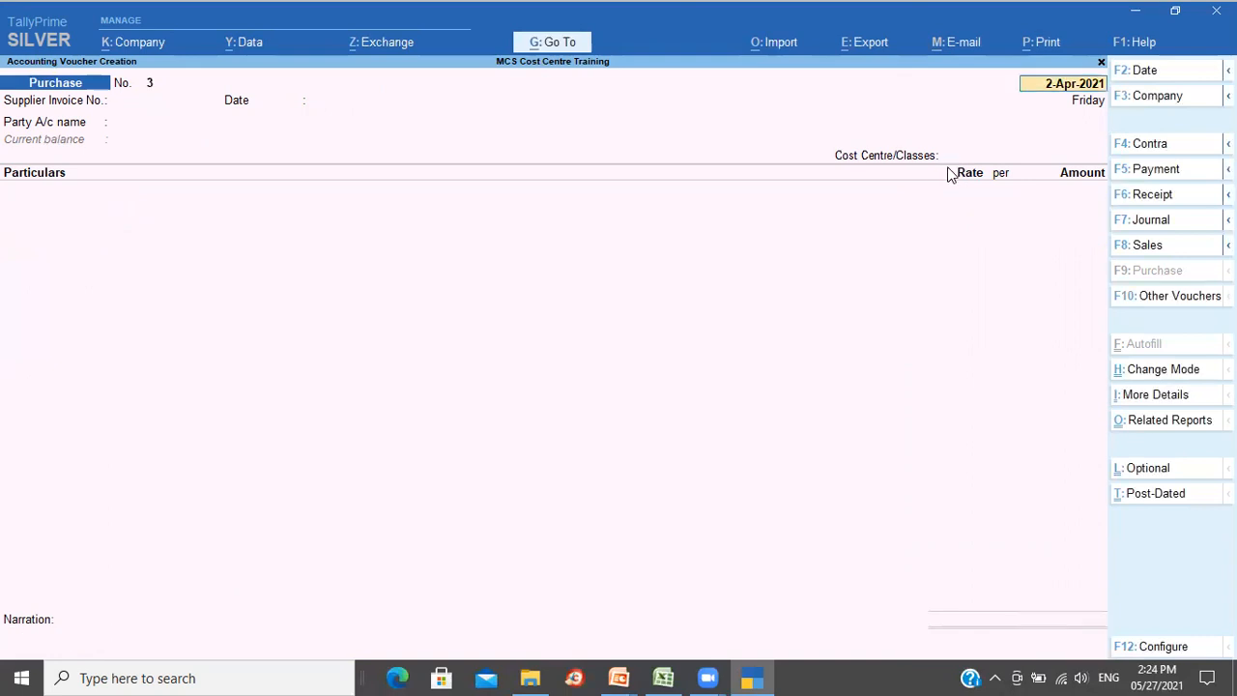
- Open the Cost Centre Summary report
left_click(575, 49)
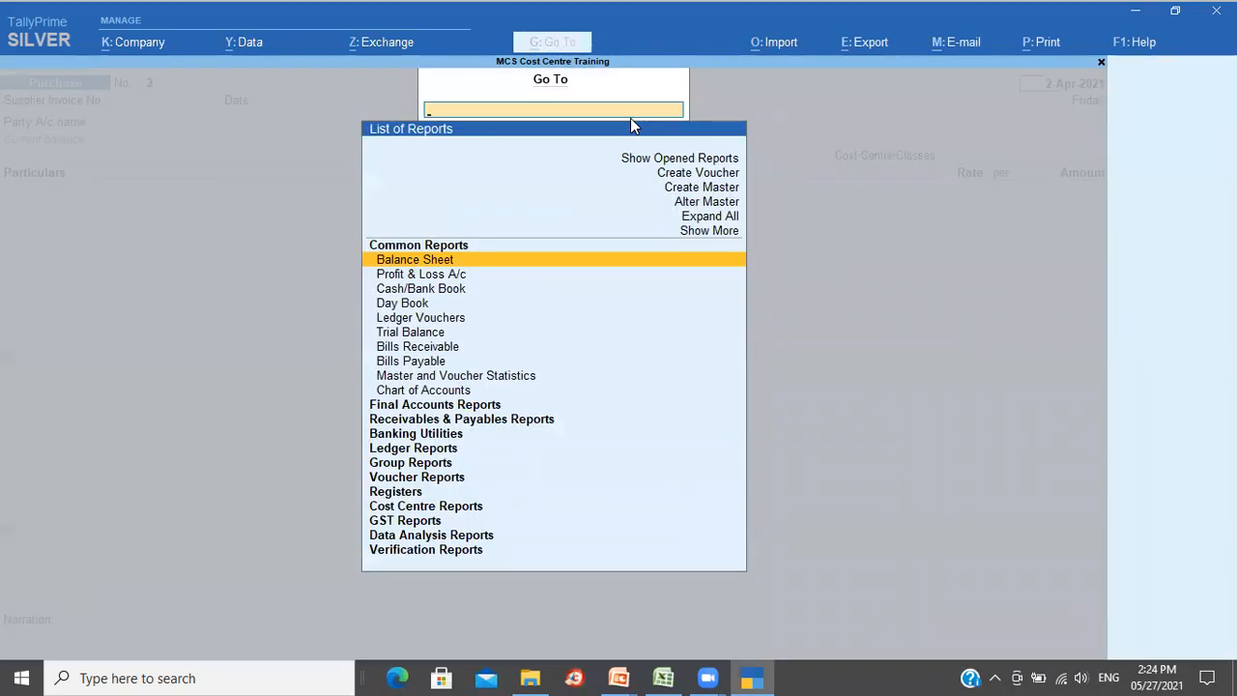
type("Cost")
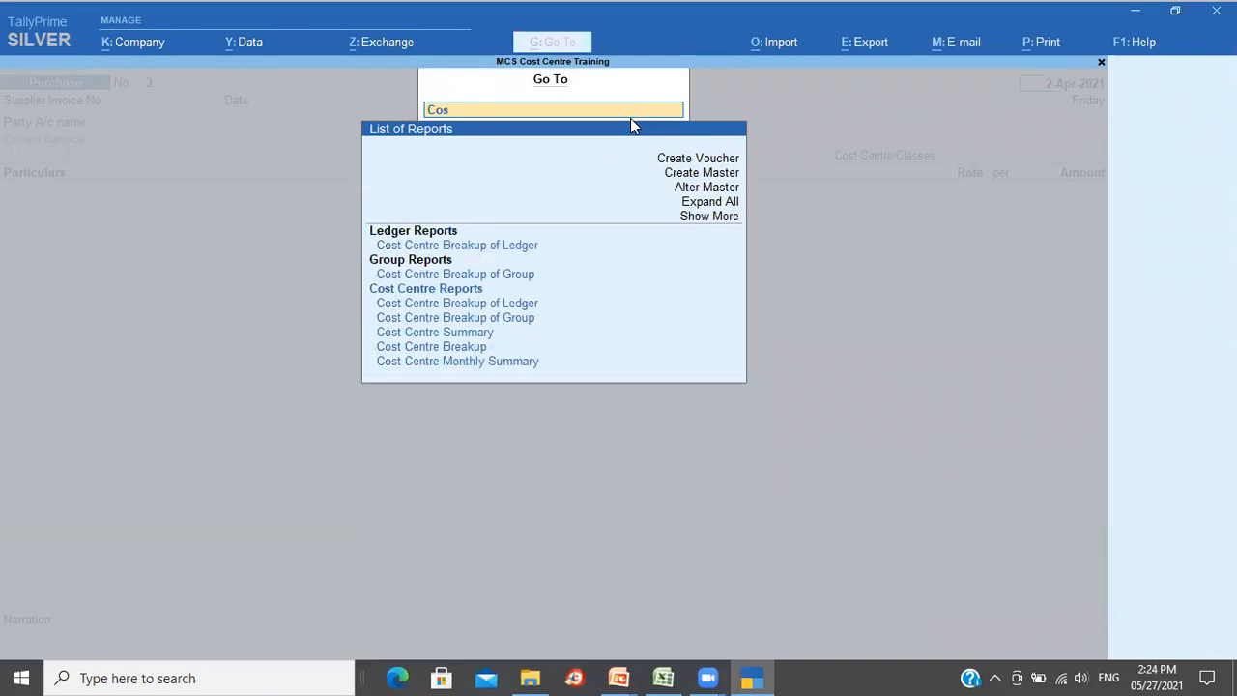
key("Down")
key("Down")
key("Down")
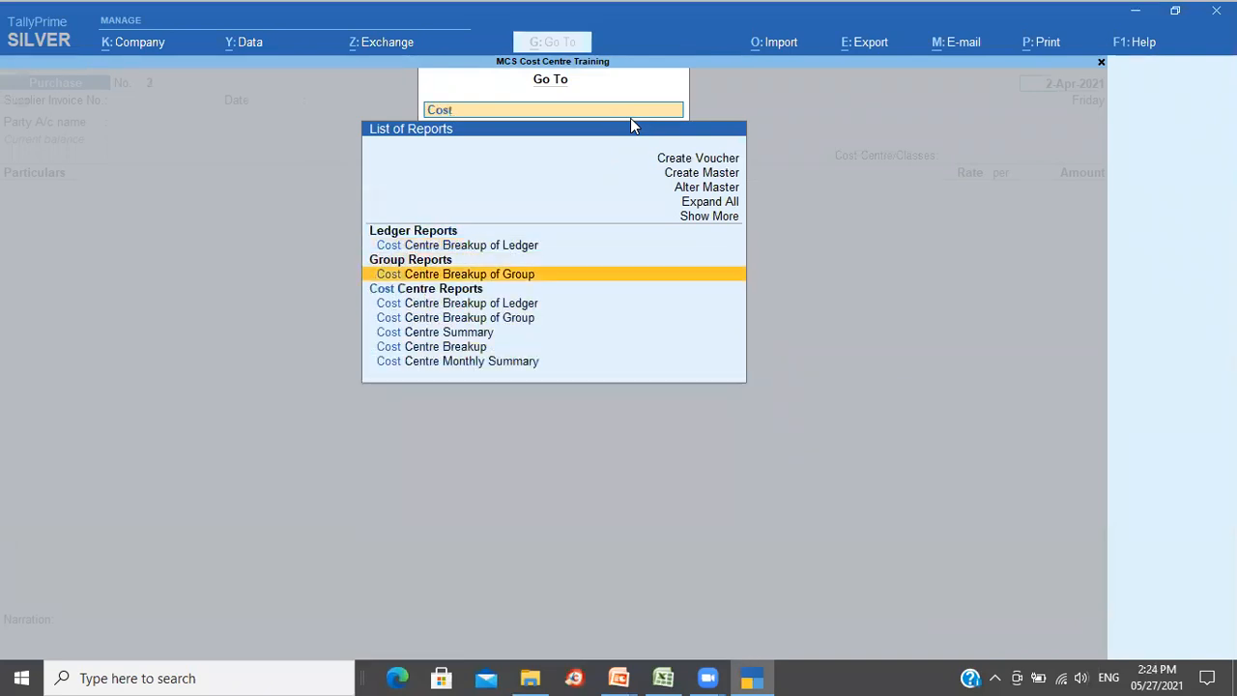
key("Down")
key("Down")
key("Return")
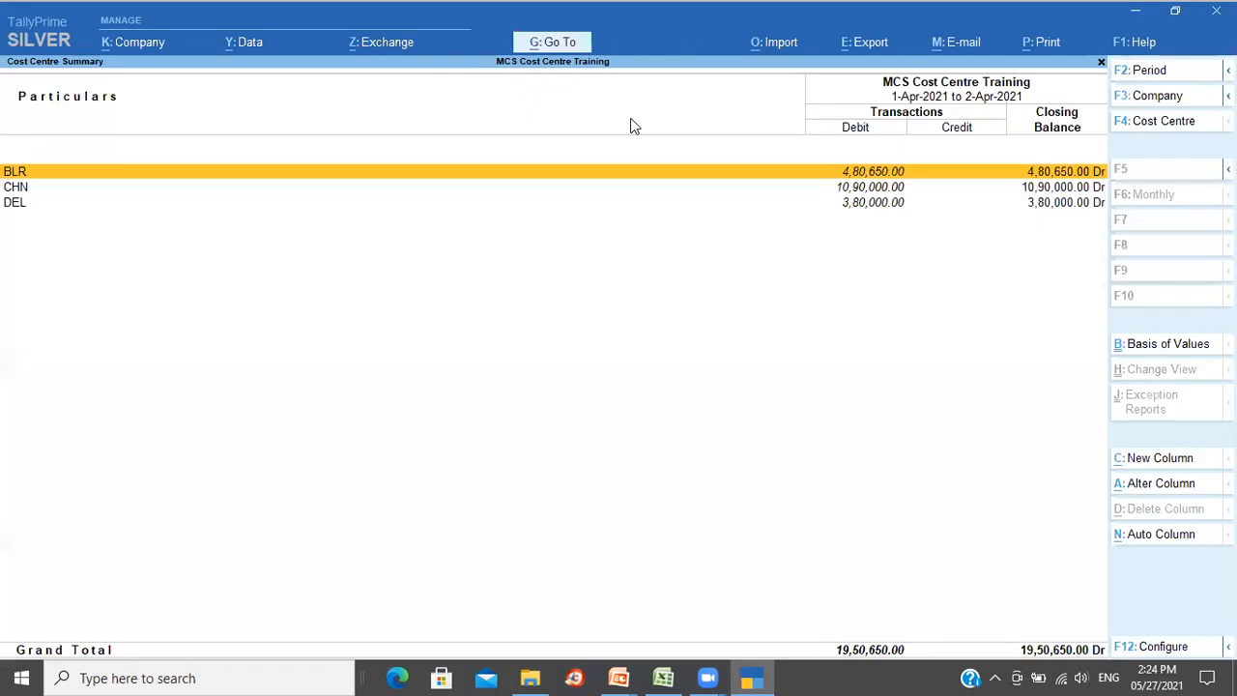
- Drill down to the April vouchers of cost centre CHN, review its purchase entries, and return to the summary
key("Down")
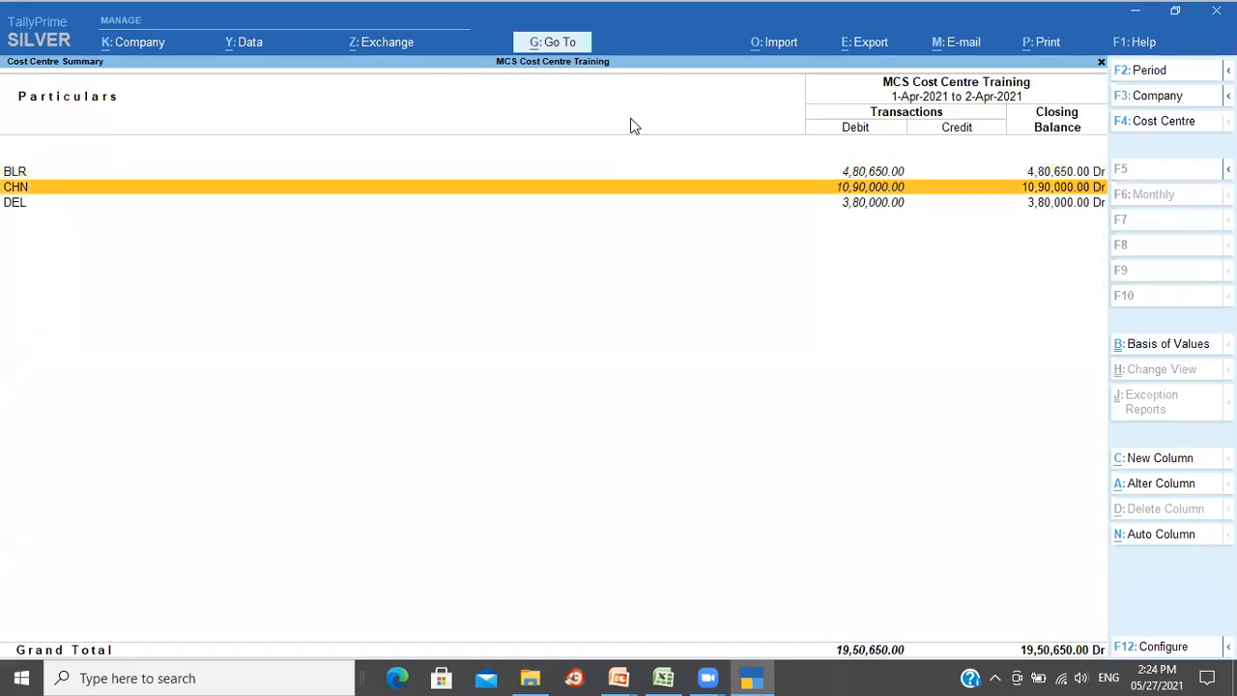
key("Return")
key("Return")
key("Down")
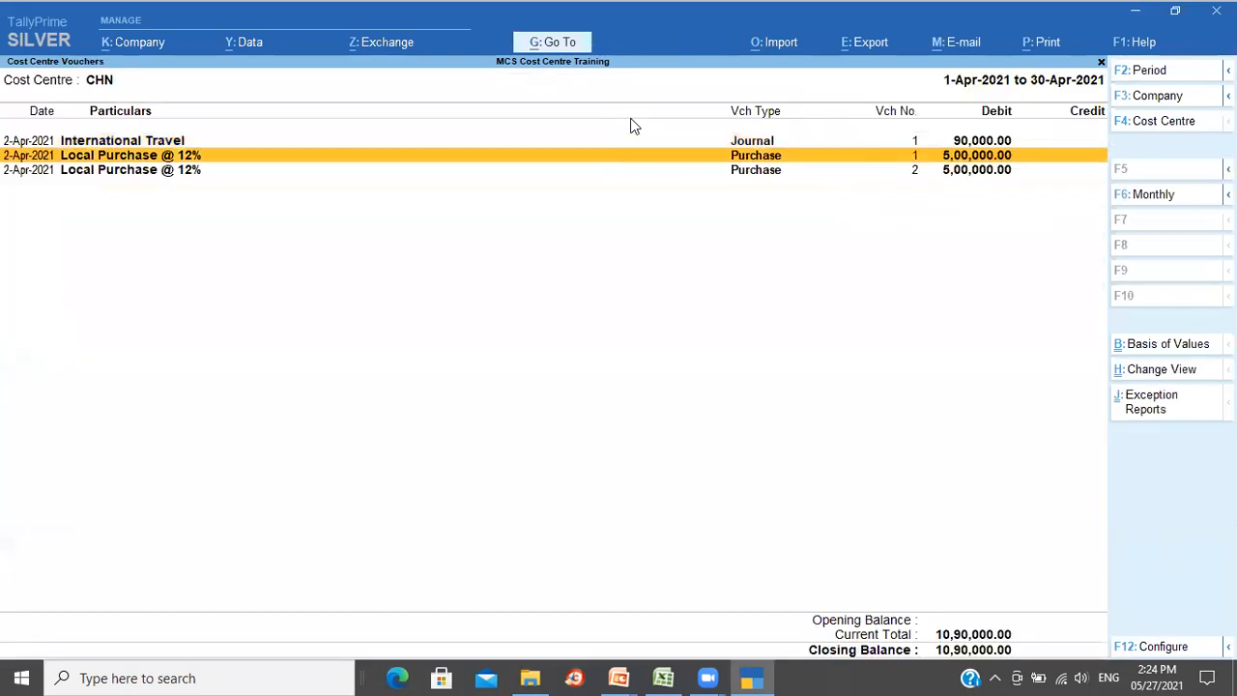
key("Up")
key("Down")
key("Up")
key("Escape")
key("Escape")
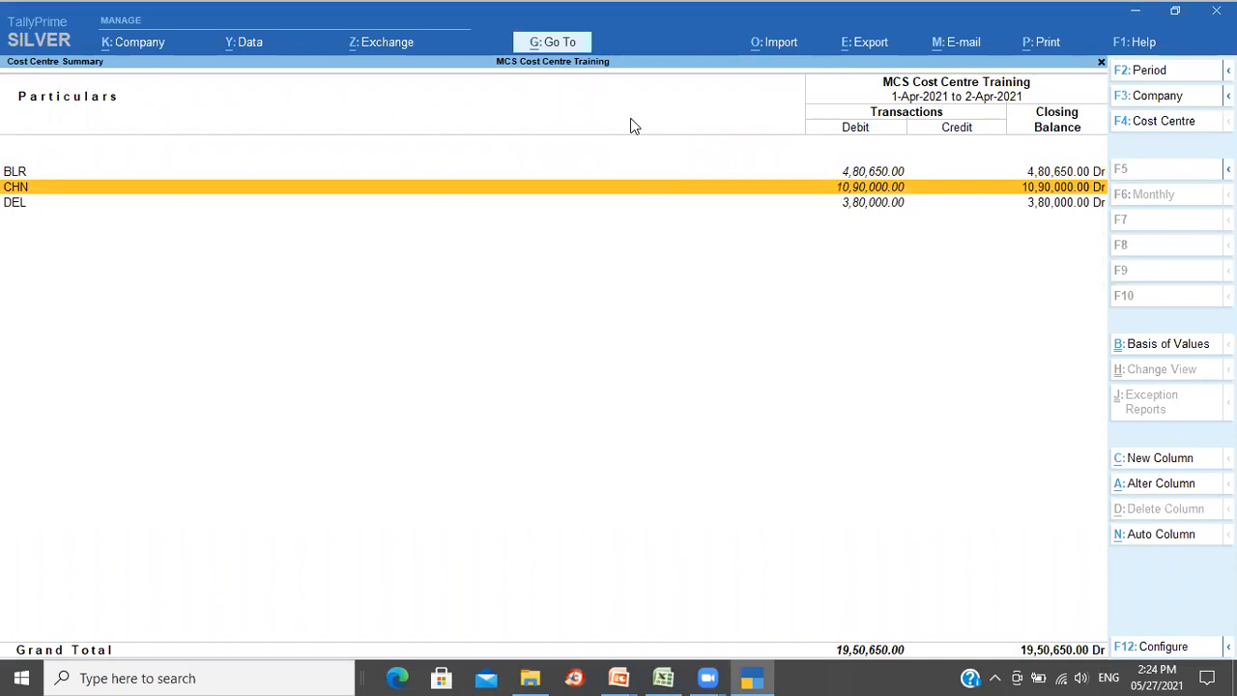
- Close the Cost Centre Summary and start a new sales voucher, keeping its date
key("Escape")
key("BackSpace")
key("Escape")
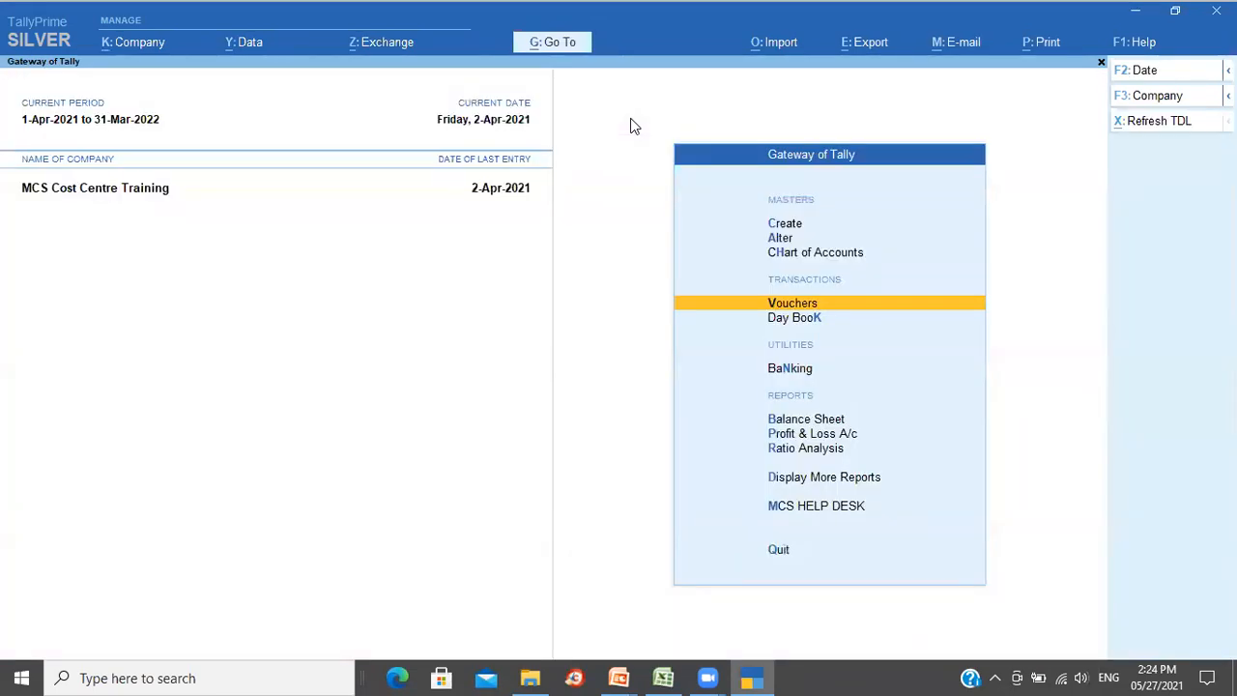
key("Return")
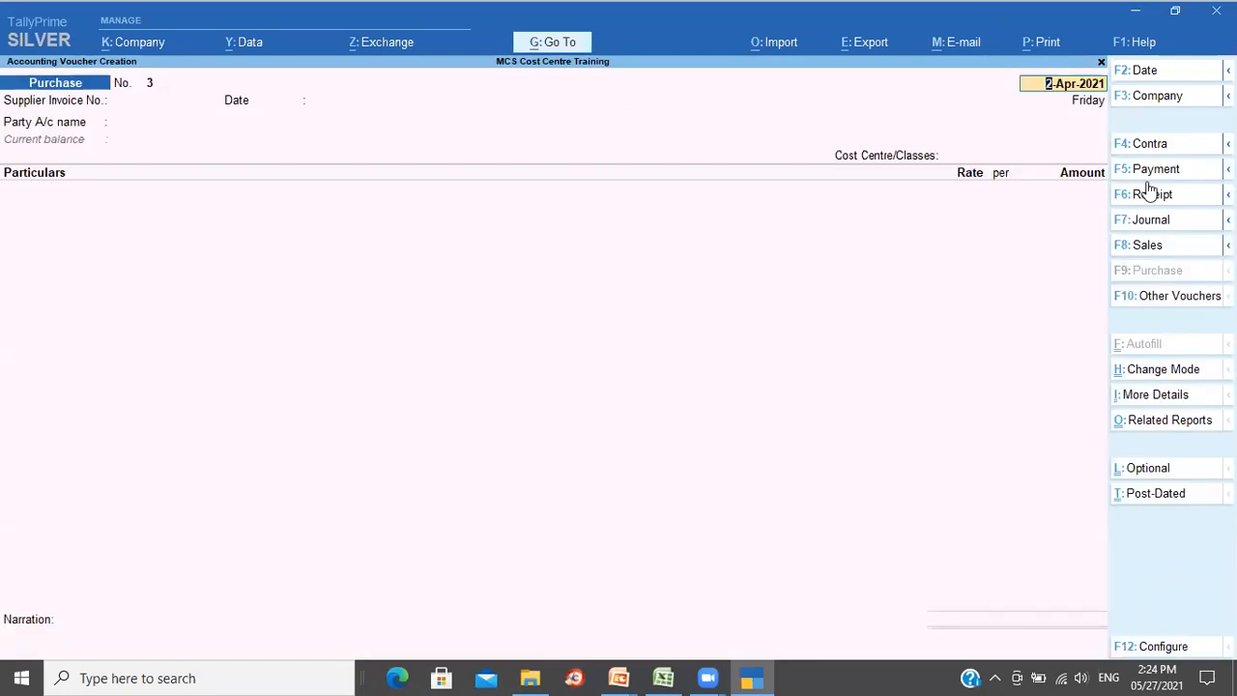
left_click(1148, 245)
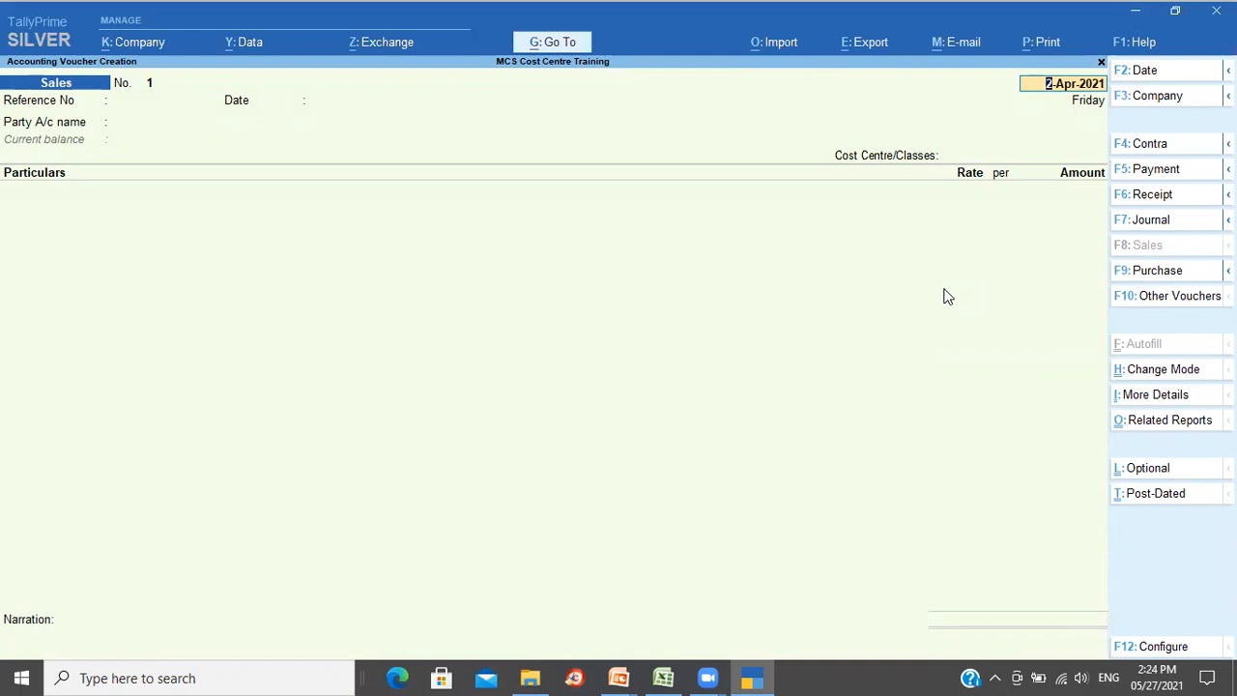
key("Return")
type("34343")
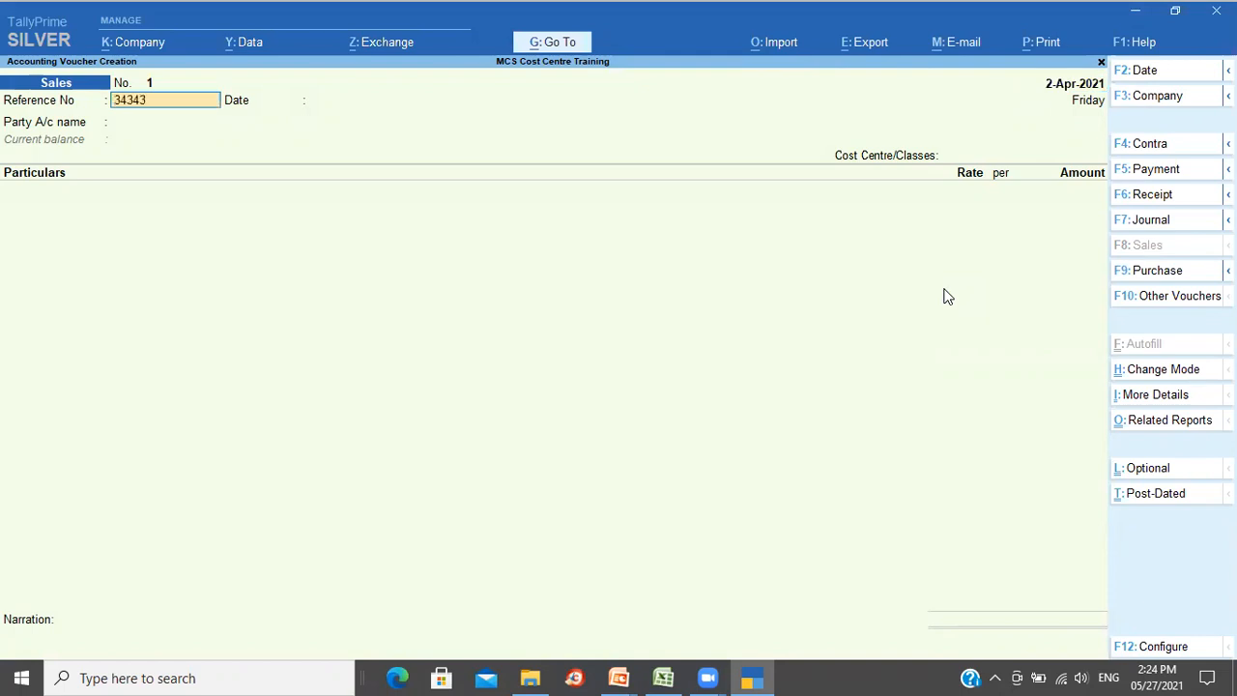
key("BackSpace")
key("BackSpace")
key("BackSpace")
key("BackSpace")
key("BackSpace")
- Leave the reference number blank, select Balaji Agencies as the party account and accept its party details
key("Return")
key("Return")
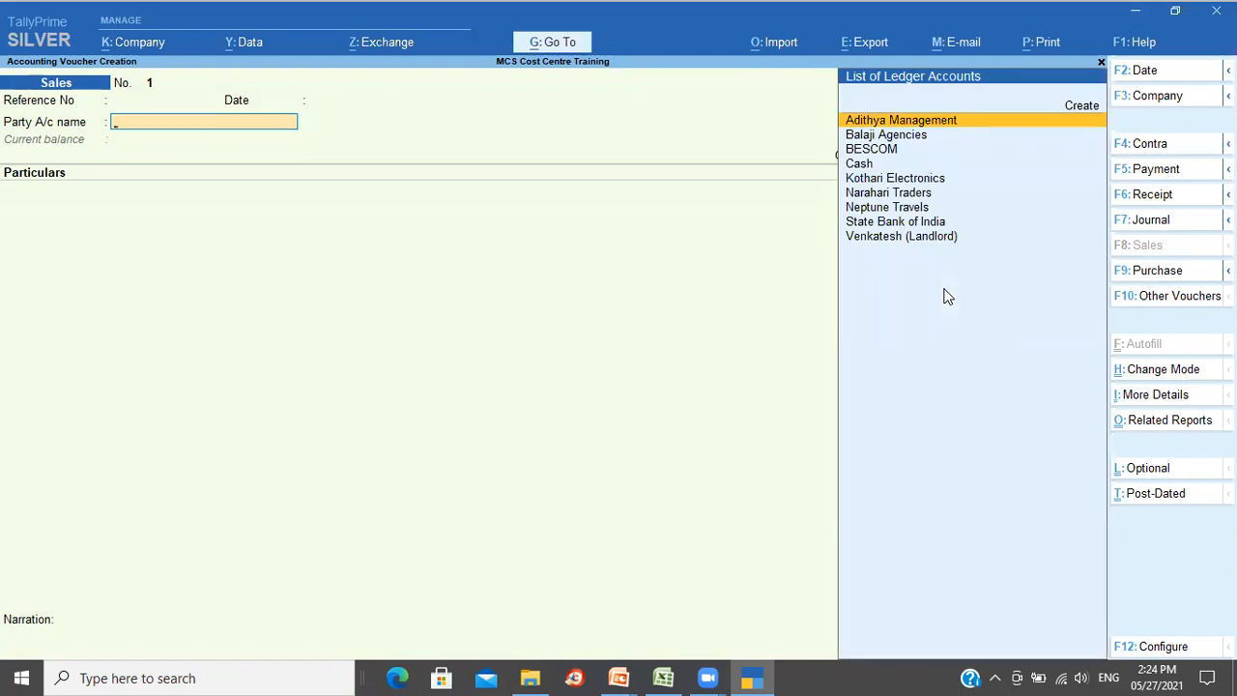
key("Down")
key("Down")
key("Down")
key("Down")
key("Down")
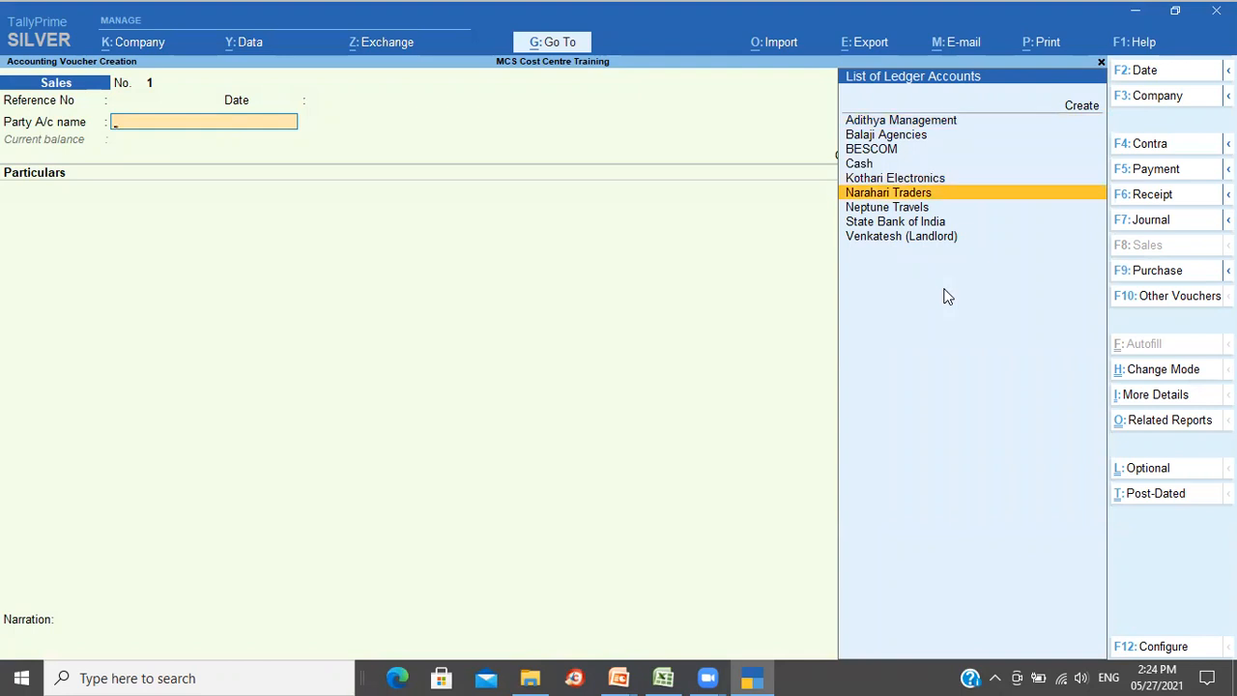
key("Up")
key("Up")
key("Up")
key("Up")
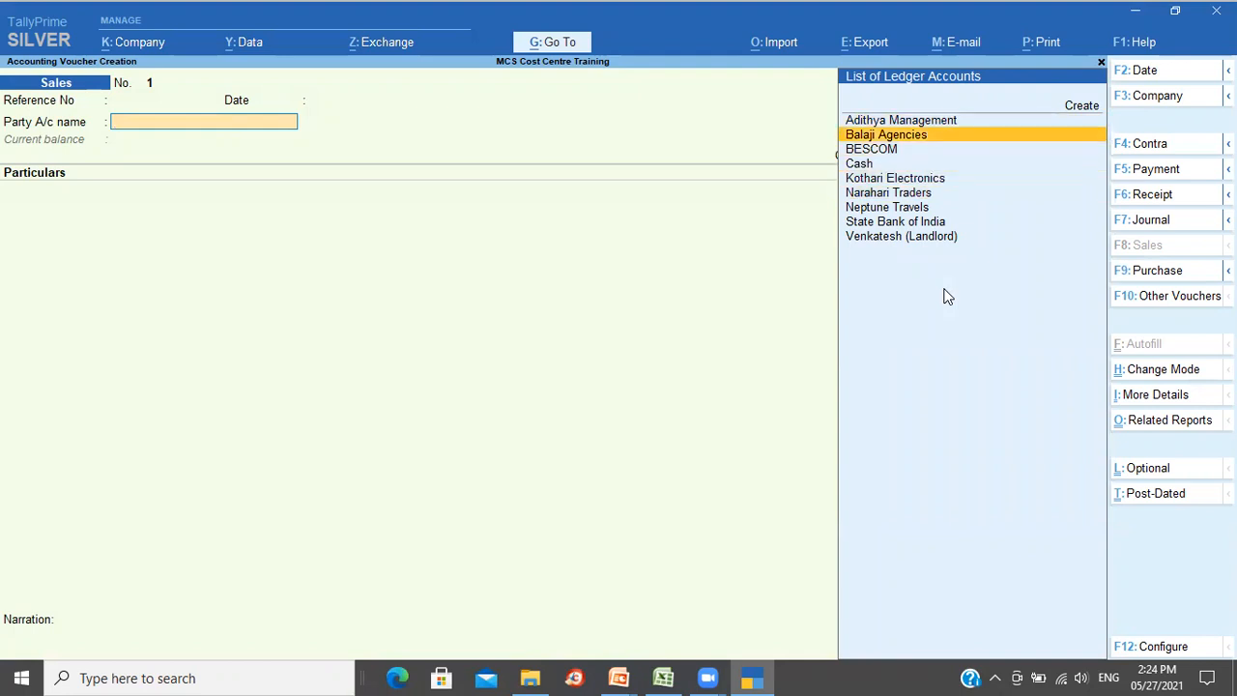
key("Return")
key("ctrl+a")
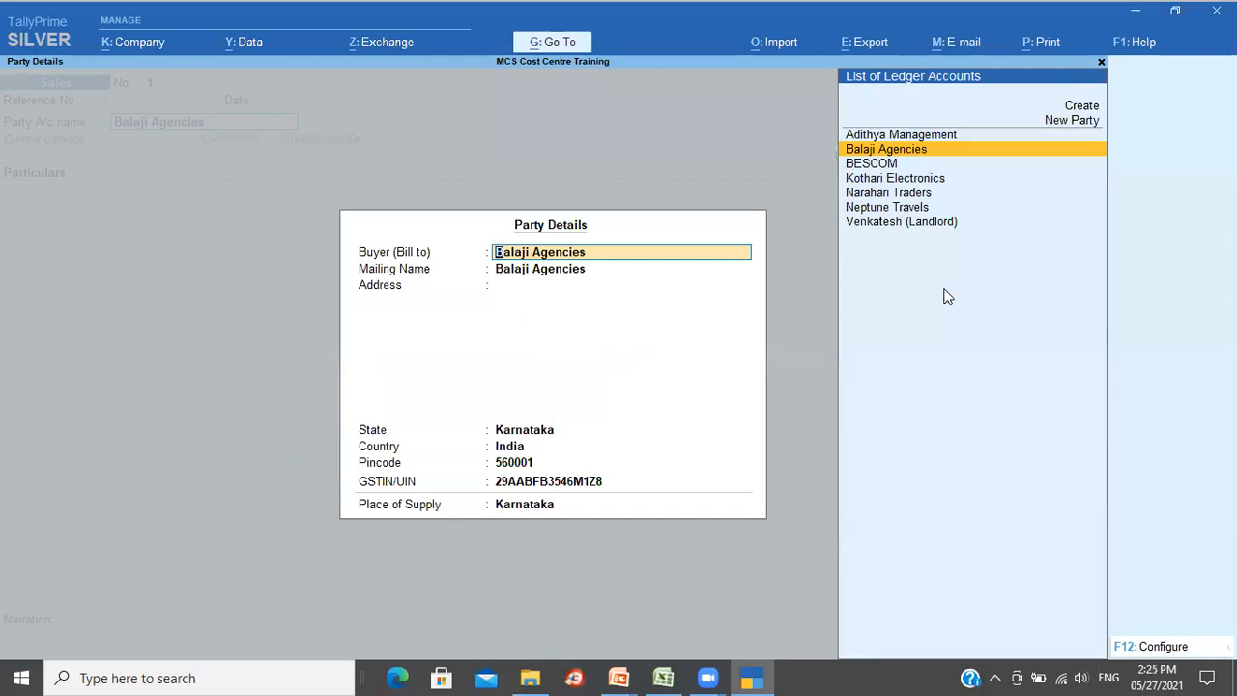
key("ctrl+a")
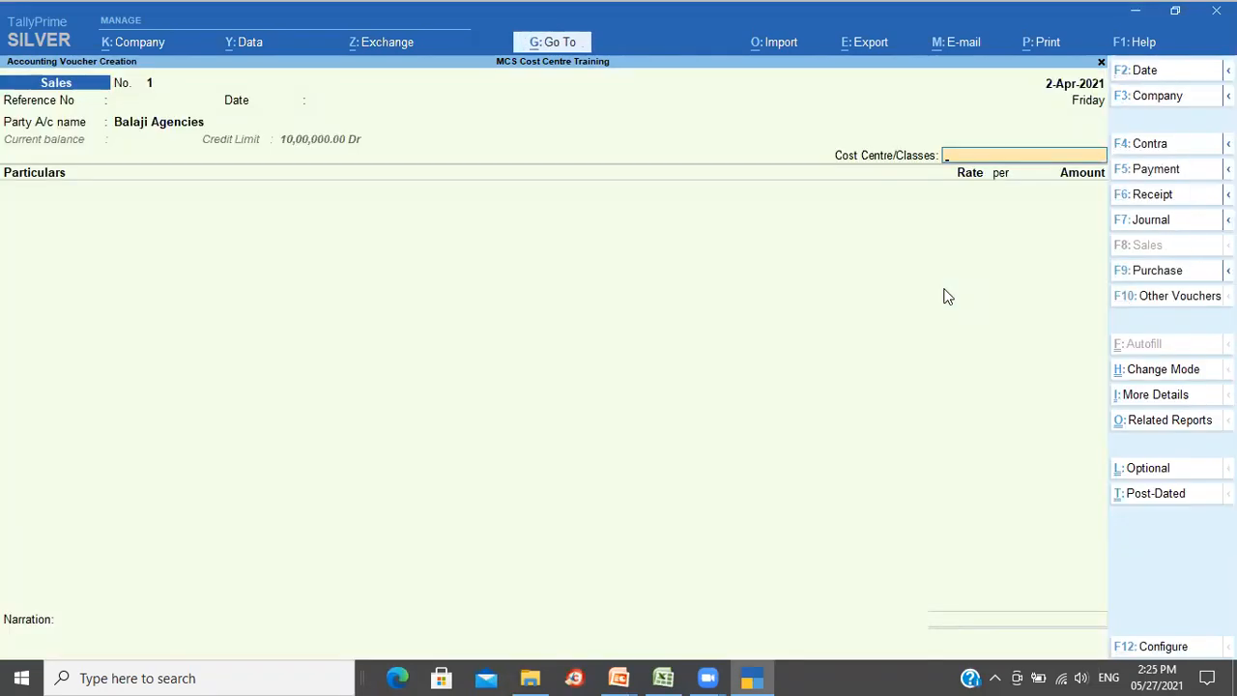
- Set Cost Centre/Classes to Not Applicable and add the Local Sales ledger with an amount of 25,00,000
key("Return")
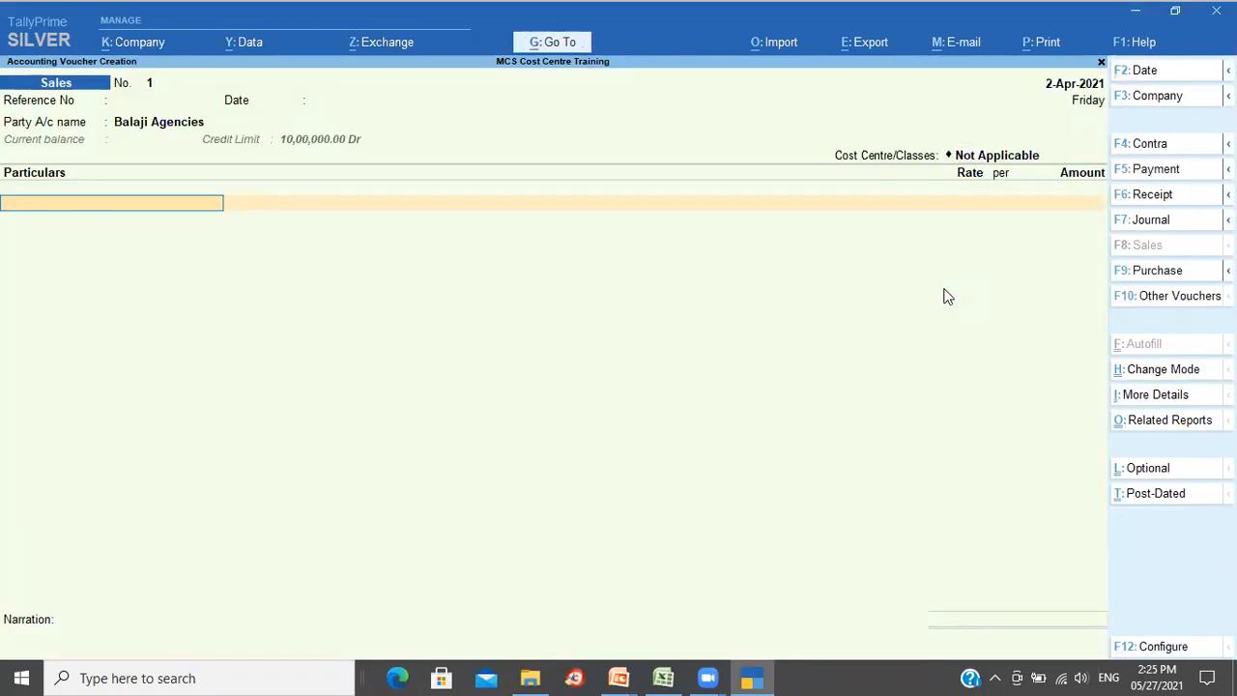
type("Lo")
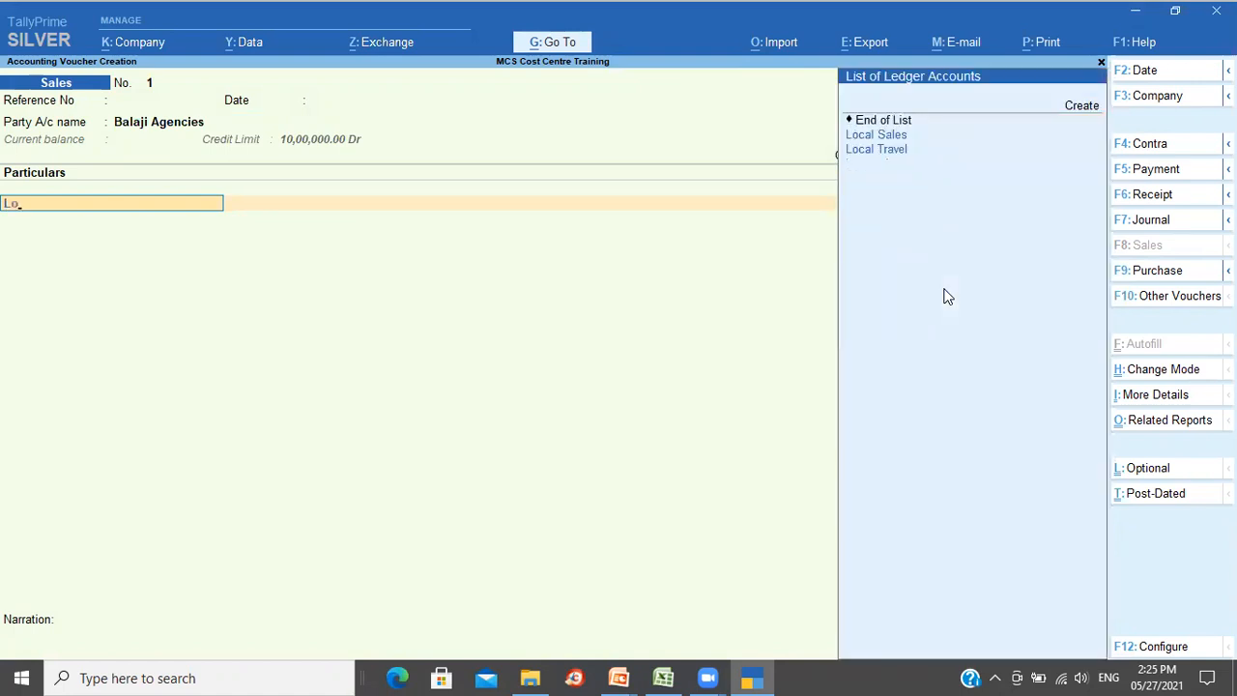
key("Return")
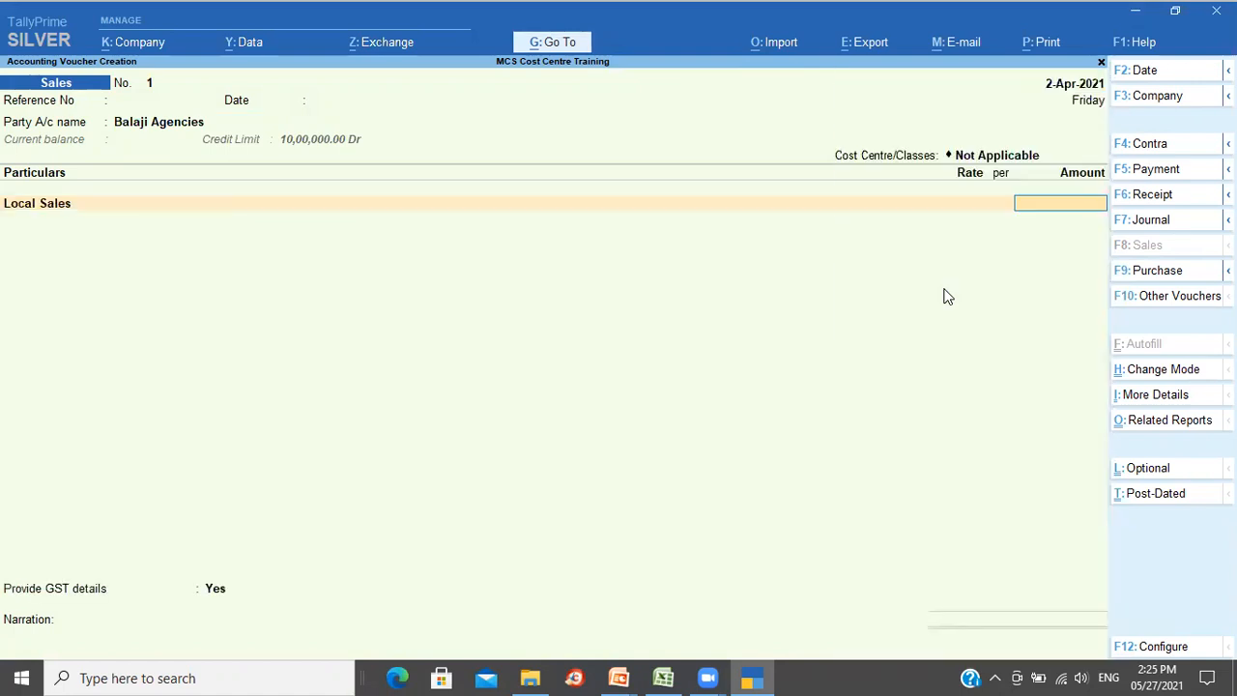
type("2500000")
key("Return")
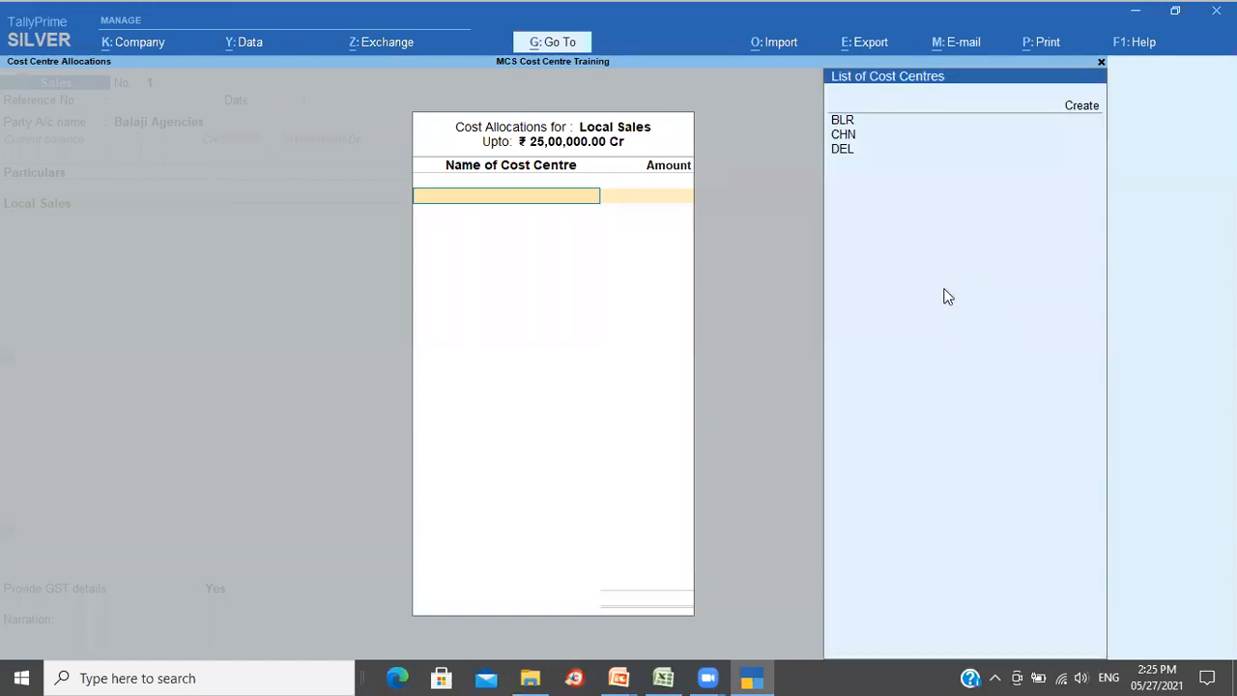
- Allocate the Local Sales amount to cost centres: 13,00,000 to BLR, 5,00,000 to CHN and 7,00,000 to DEL
key("Down")
key("Return")
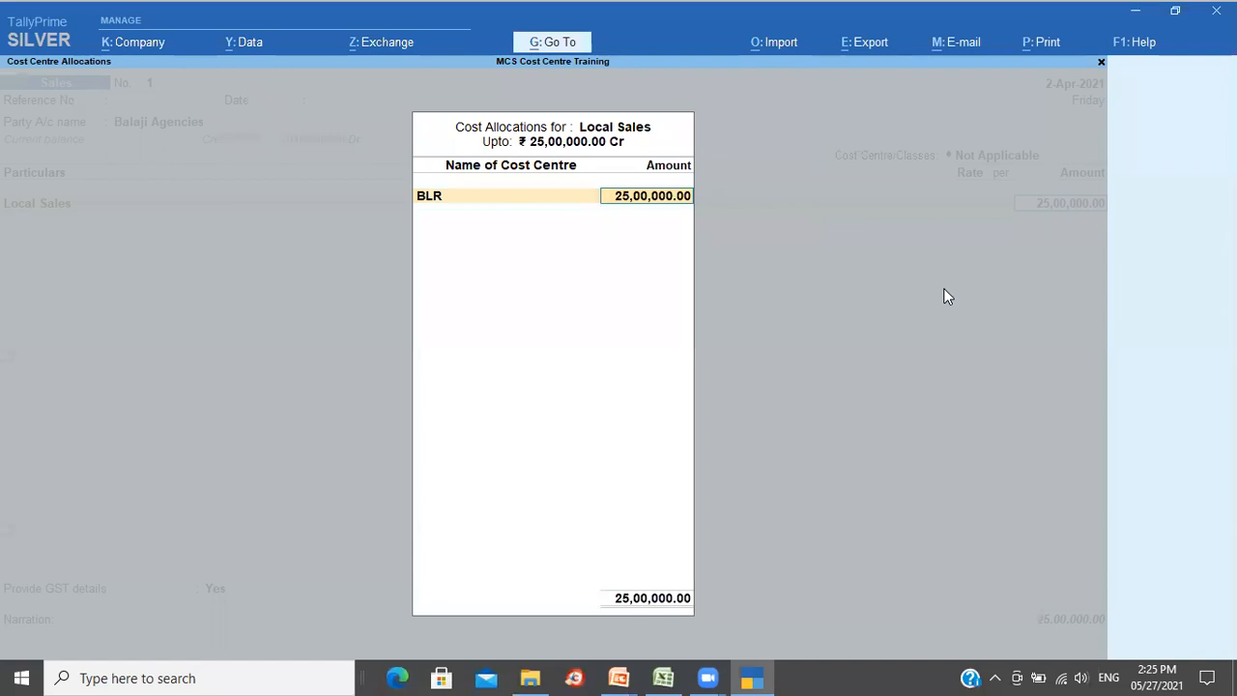
type("13,00,000")
key("Return")
type("C")
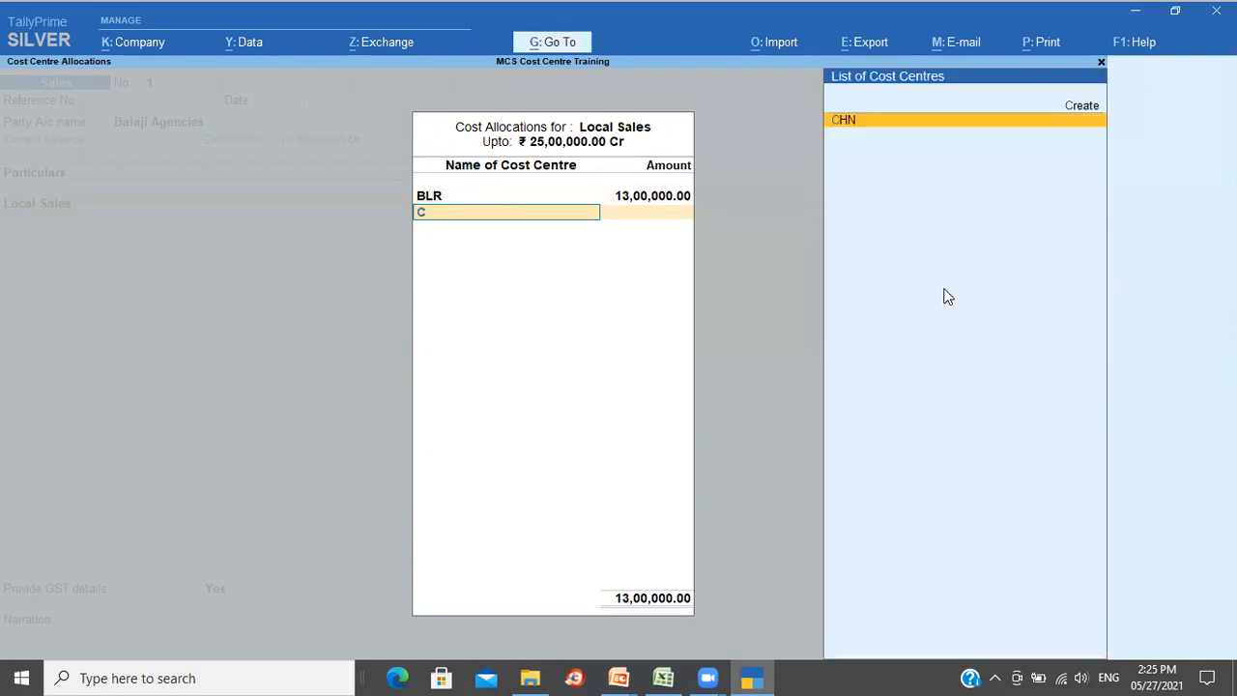
key("Return")
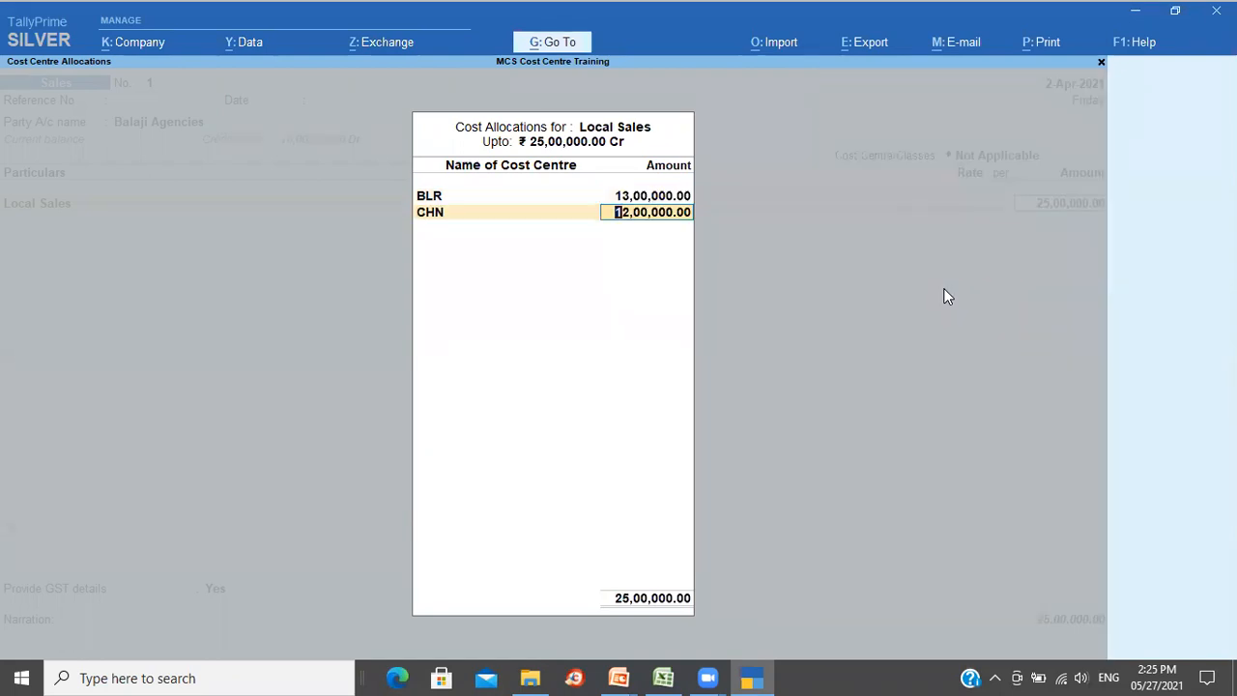
type("500000")
key("Return")
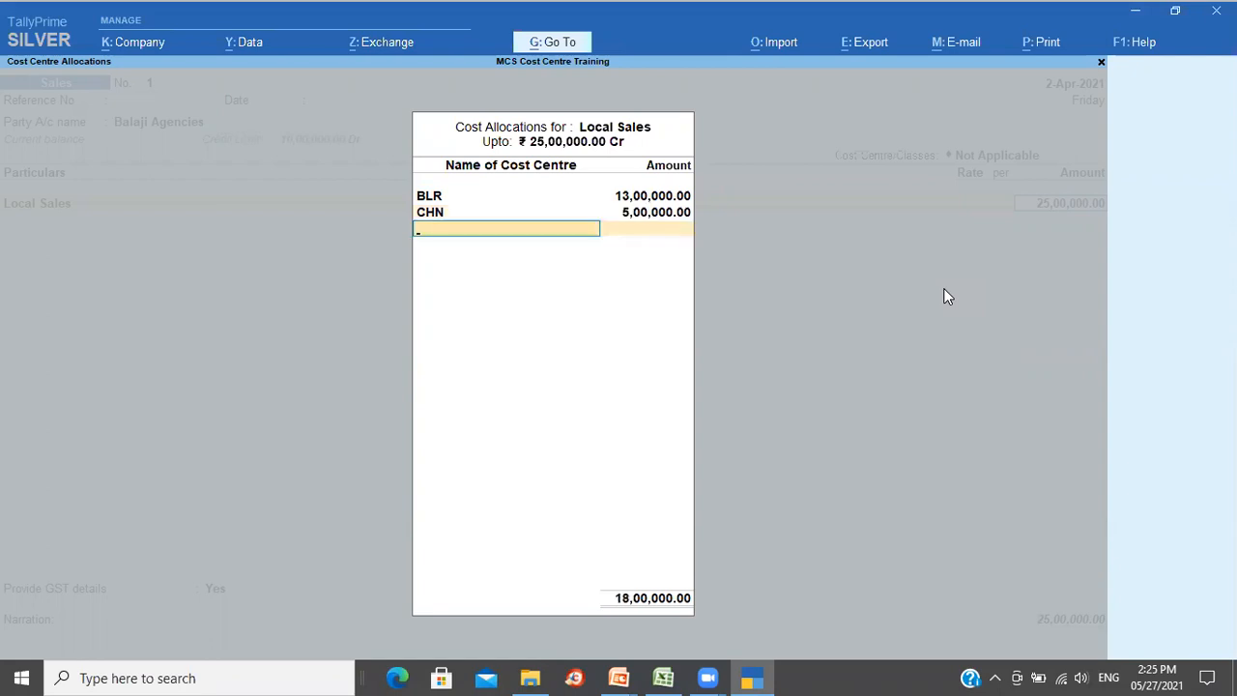
type("D")
key("Return")
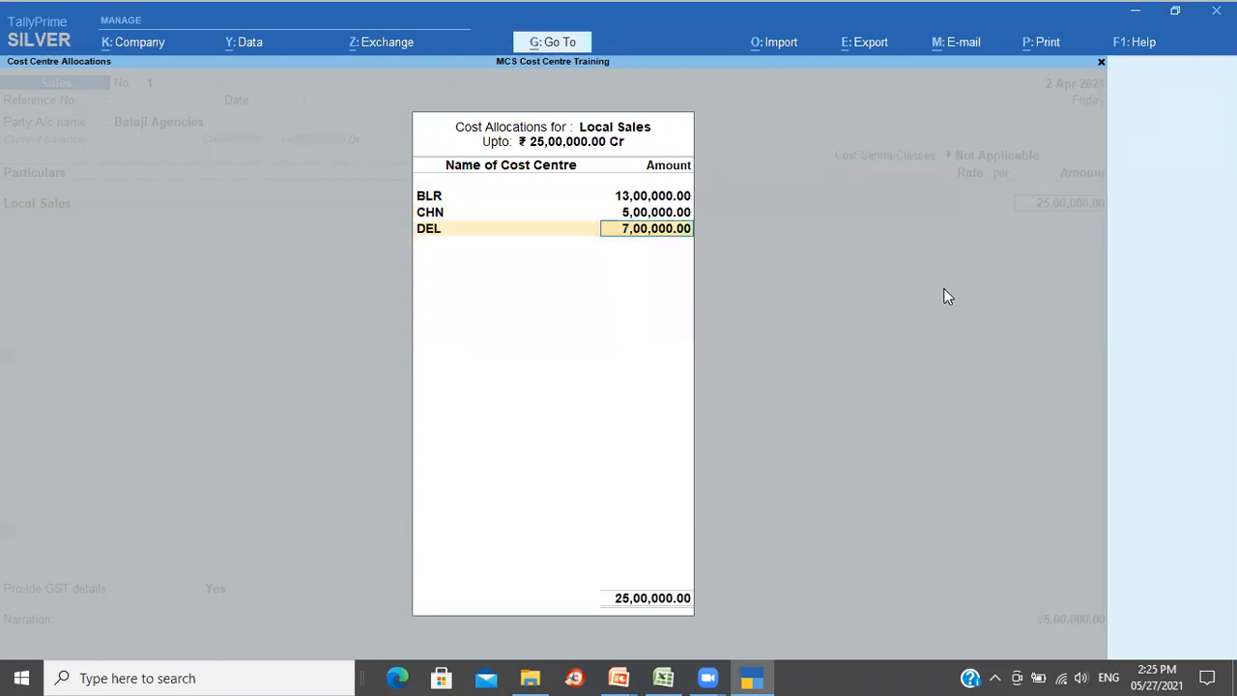
key("Return")
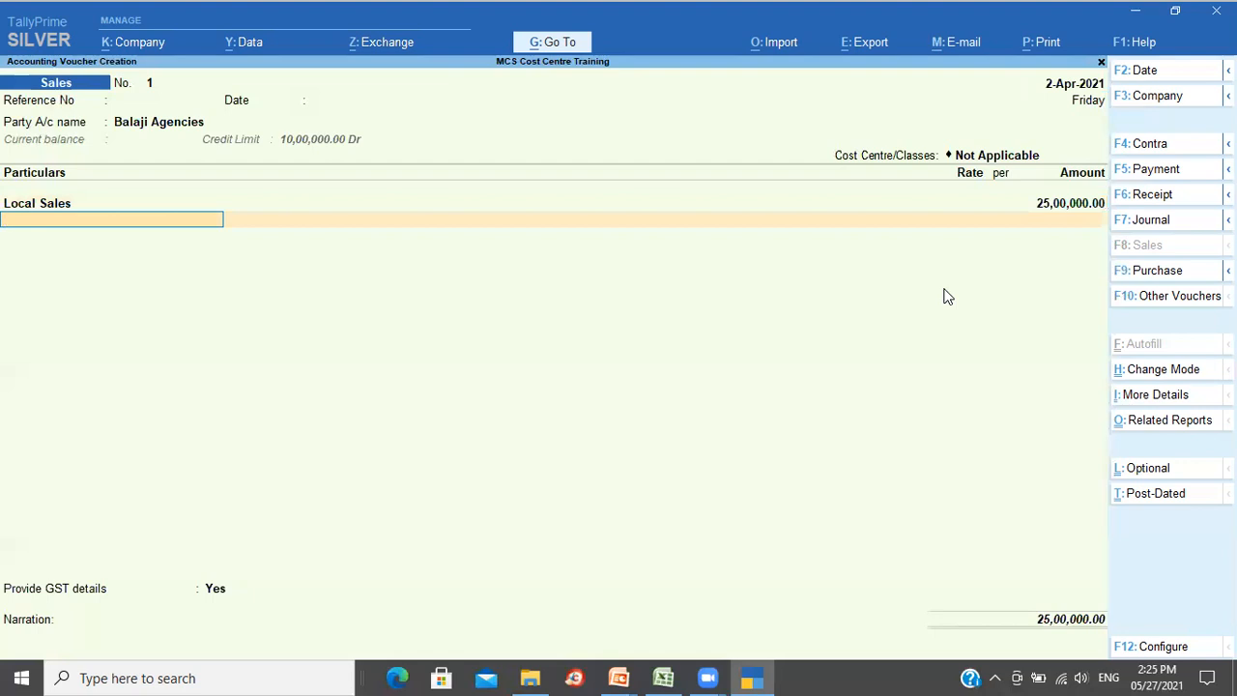
key("Return")
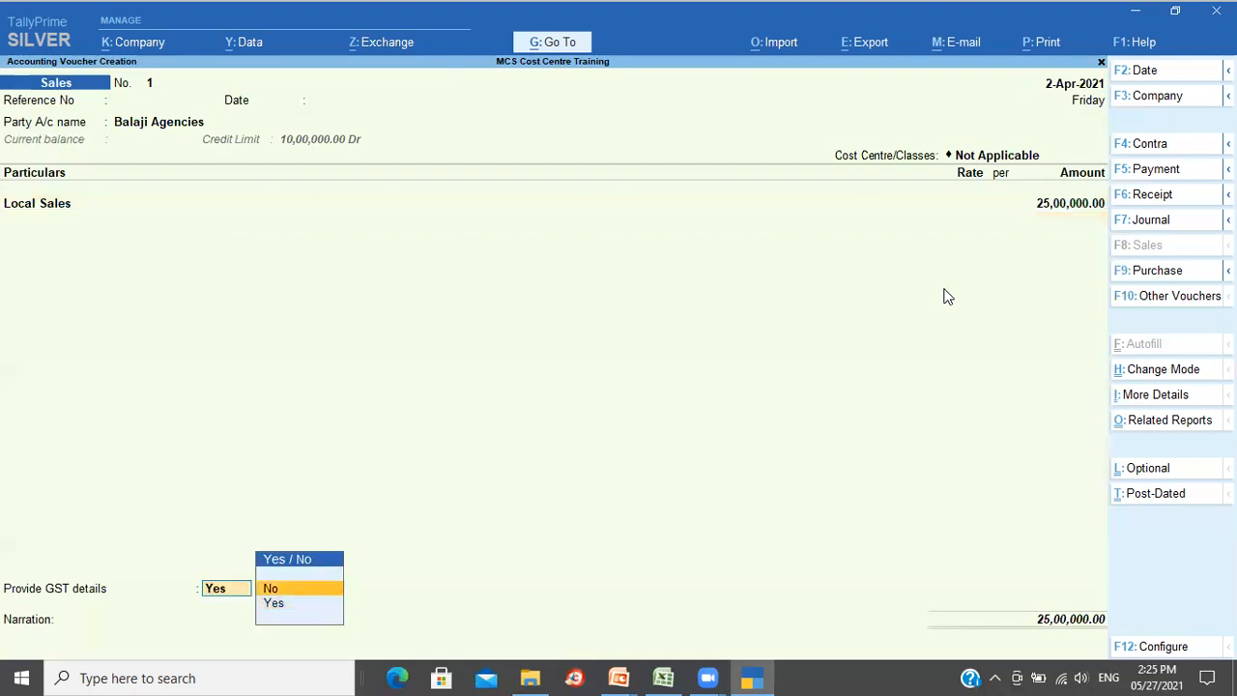
key("BackSpace")
key("Return")
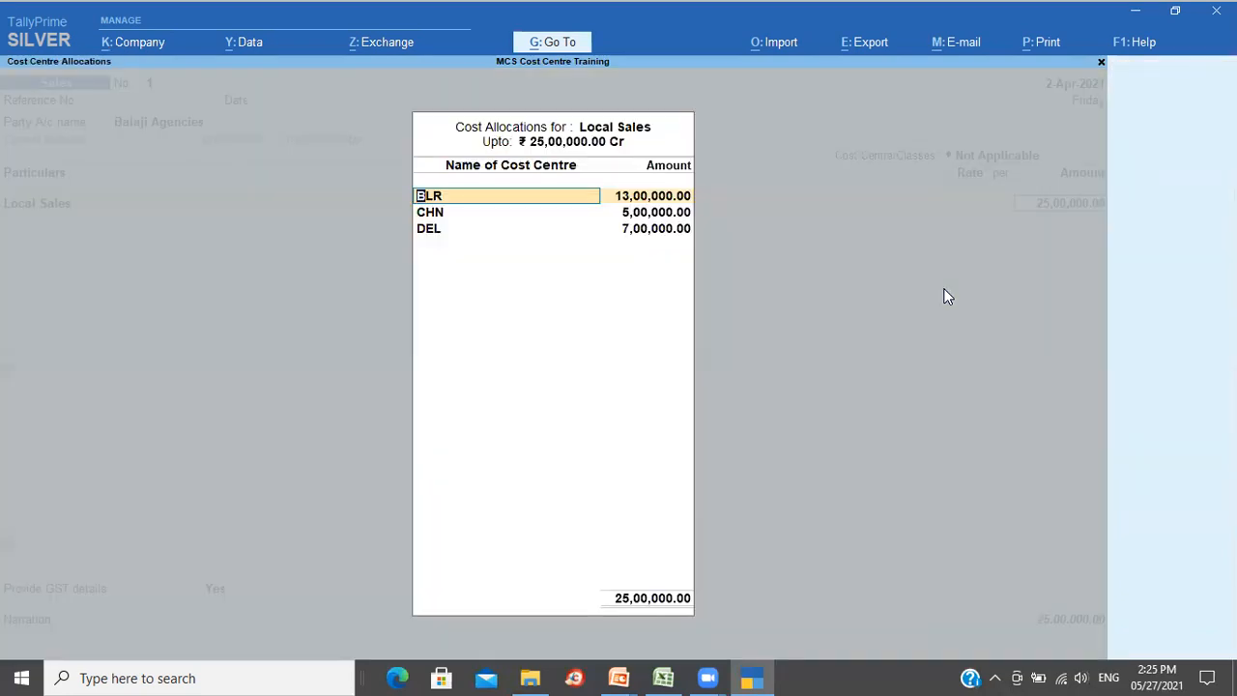
key("ctrl+a")
- Add the Output CGST @ 9% and Output SGST @ 9% ledgers with their calculated amounts and finish the ledger list
type("Out")
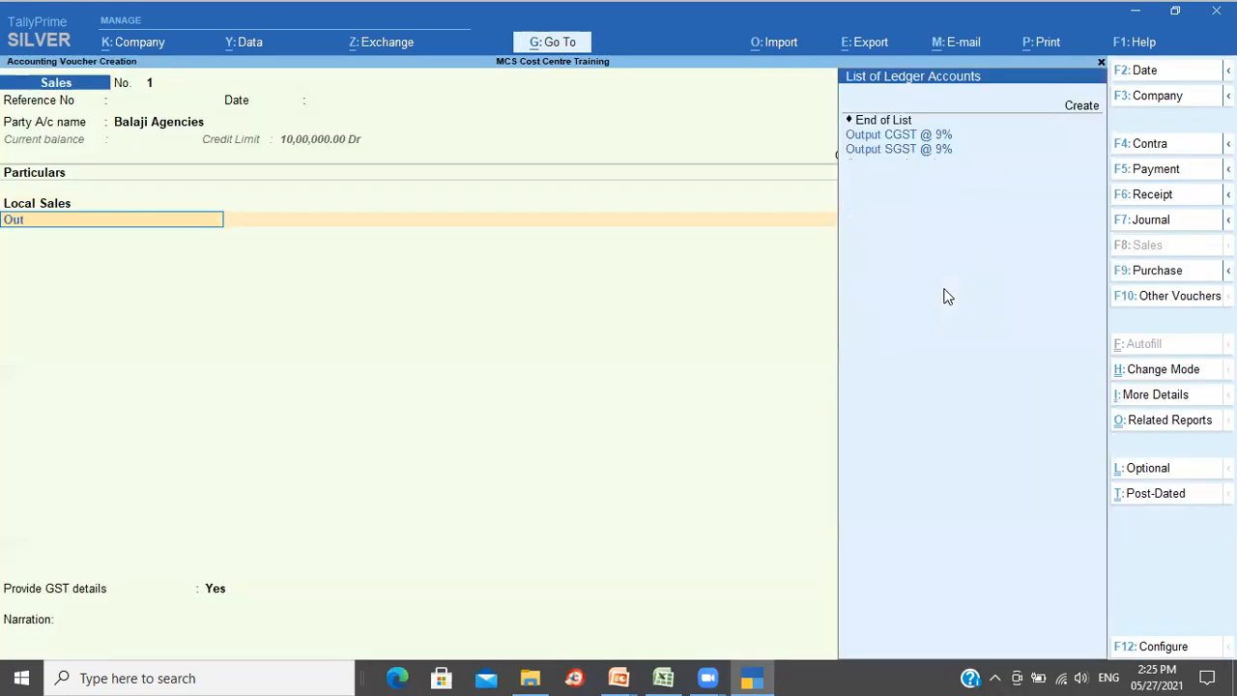
key("Return")
key("Return")
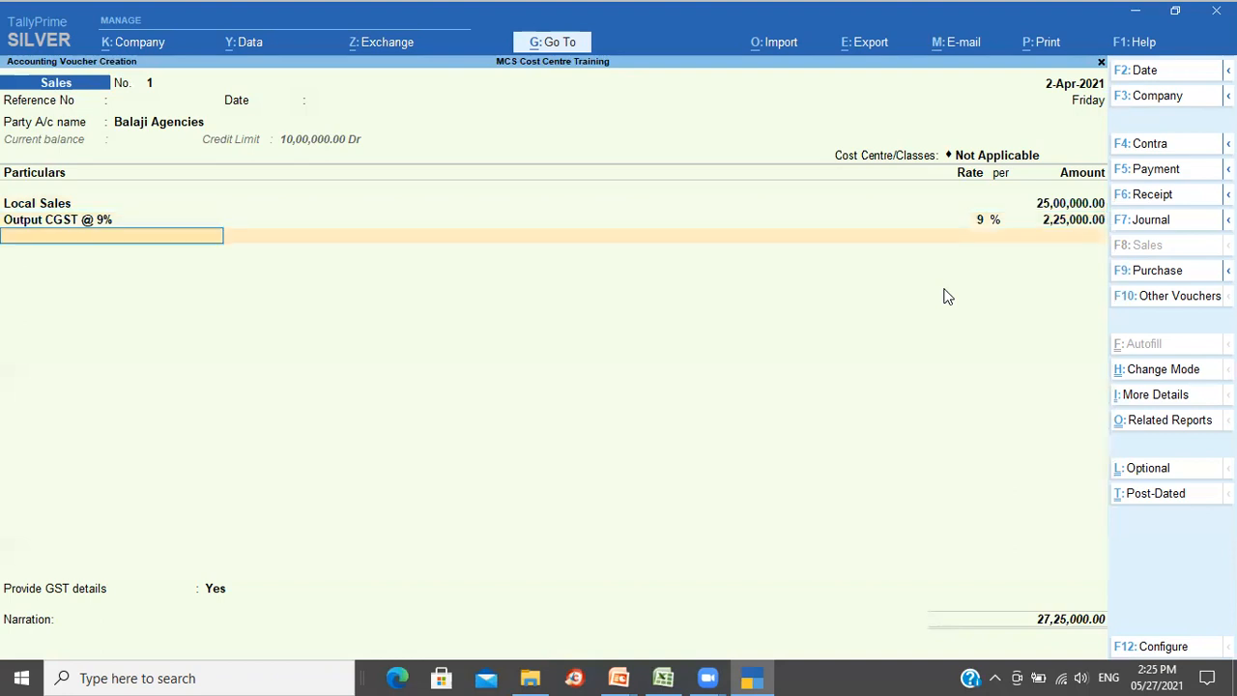
type("Out")
key("Down")
key("Return")
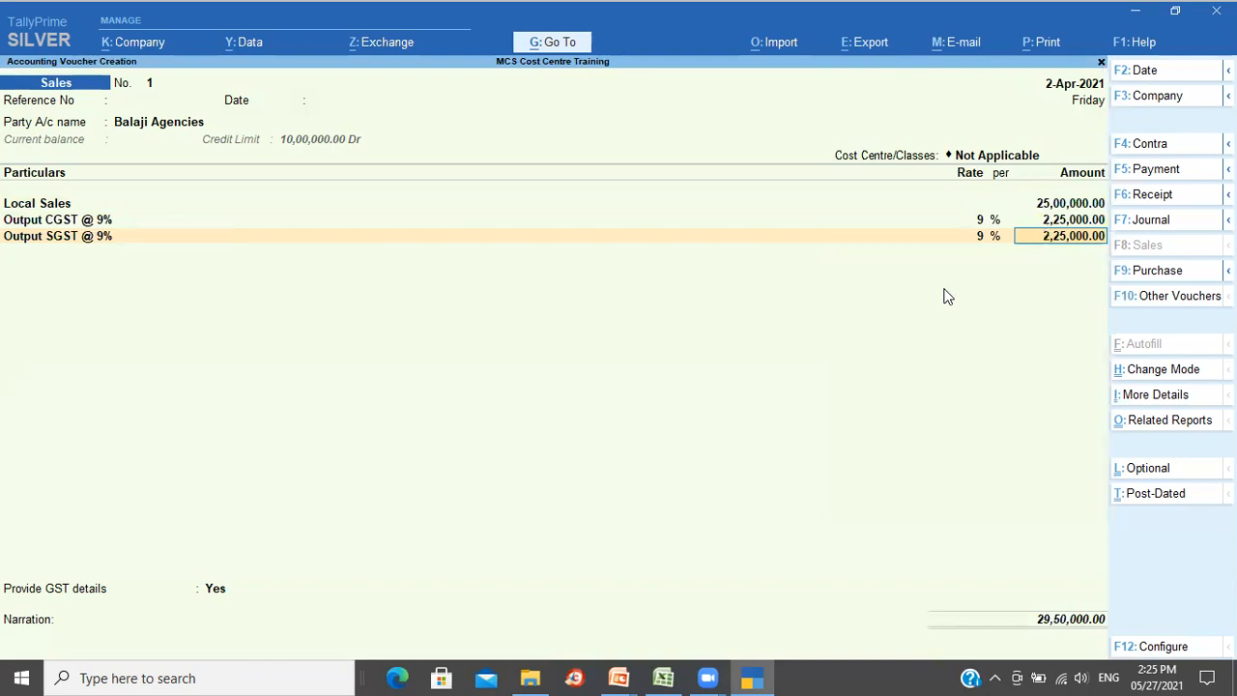
key("Return")
key("Return")
- Set Provide GST details to No and accept the bill-wise details as New Ref for the full voucher amount
key("Up")
key("Return")
key("Return")
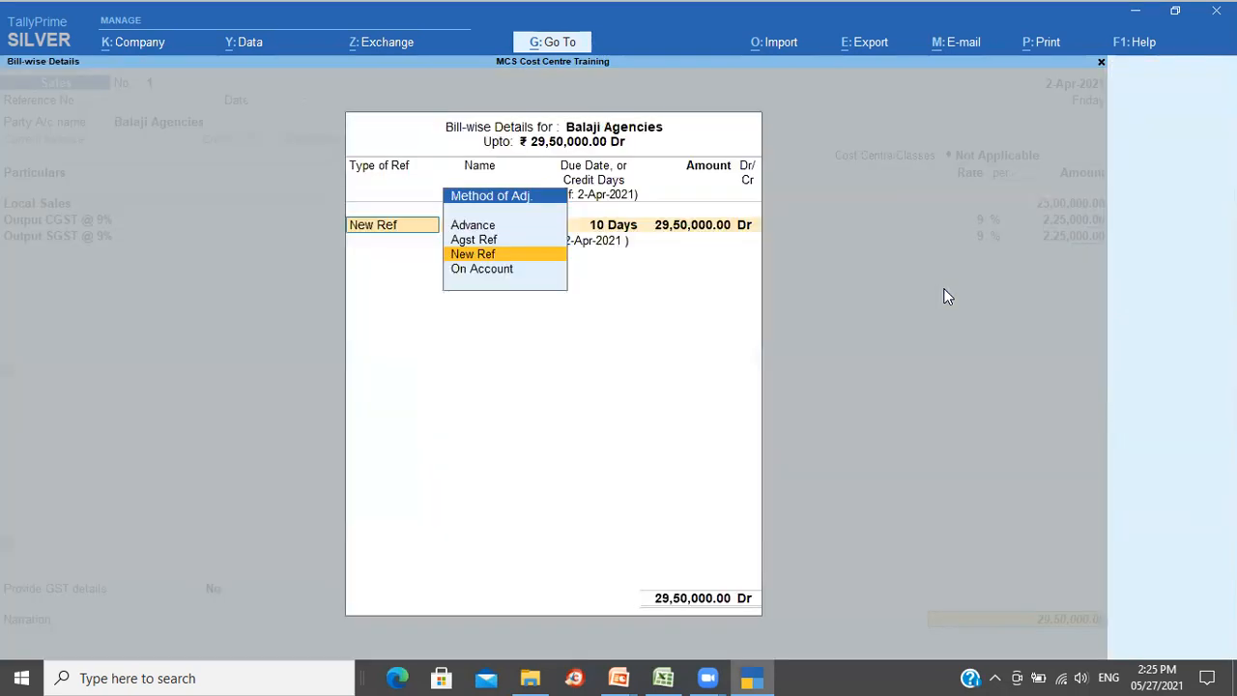
key("Return")
key("Return")
key("Return")
key("Return")
key("Return")
- Enter the narration "Being sales entry updated" and try to save the sales voucher
type("Being sales entry updated")
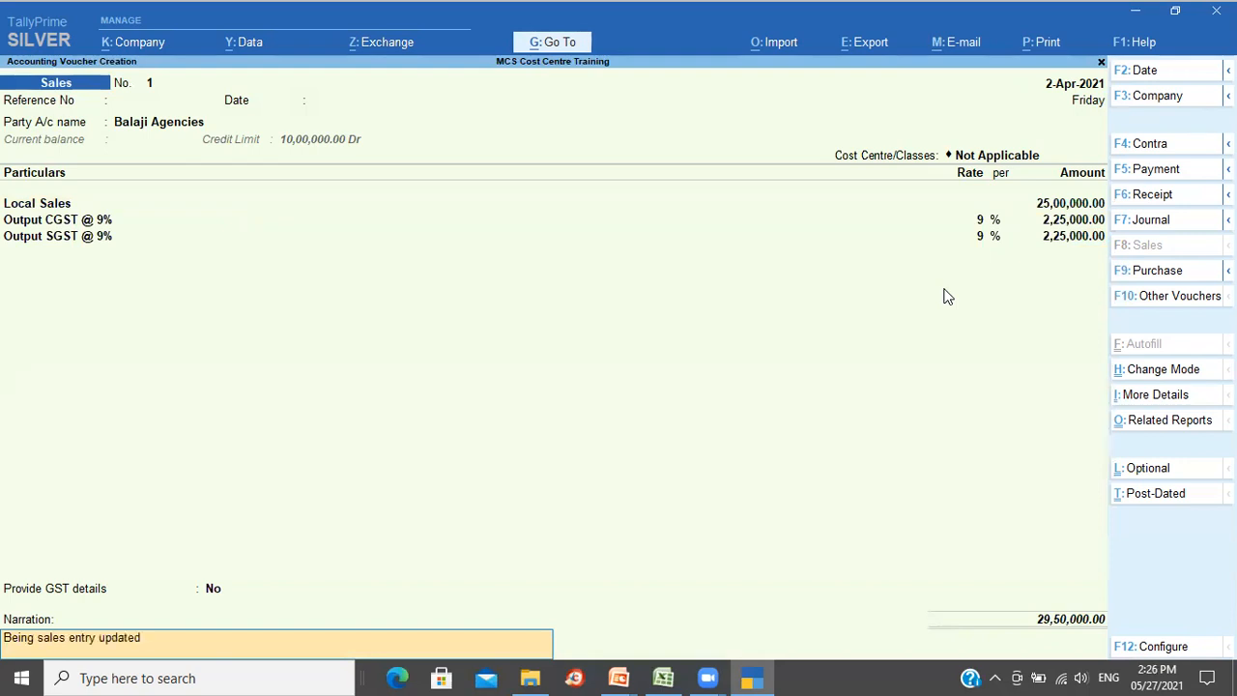
key("Return")
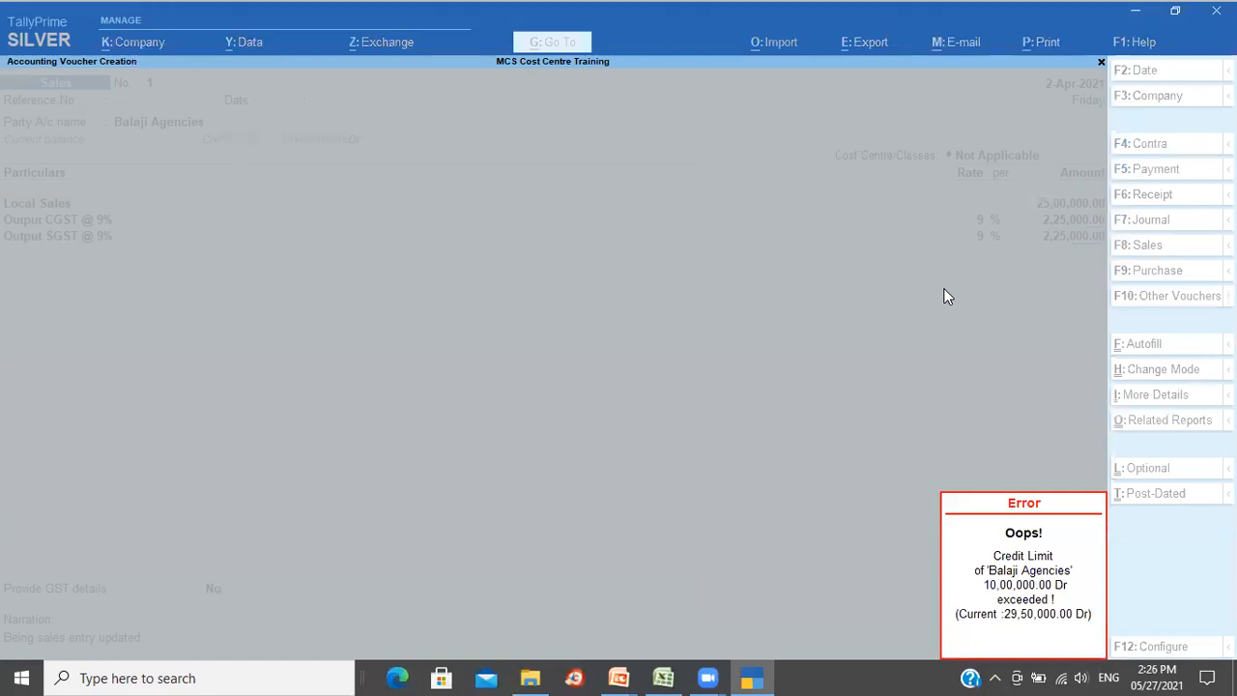
key("Return")
- Return to the voucher's party account and open the Balaji Agencies ledger for alteration
key("Return")
key("Return")
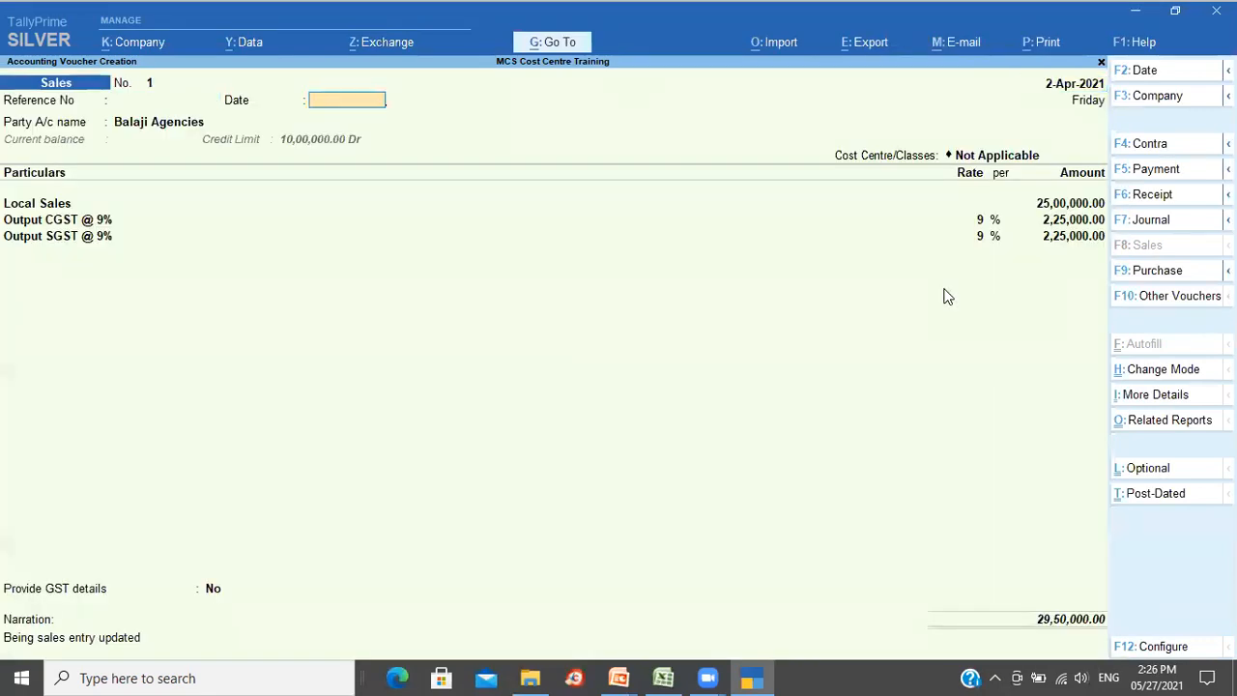
key("Return")
key("ctrl+Return")
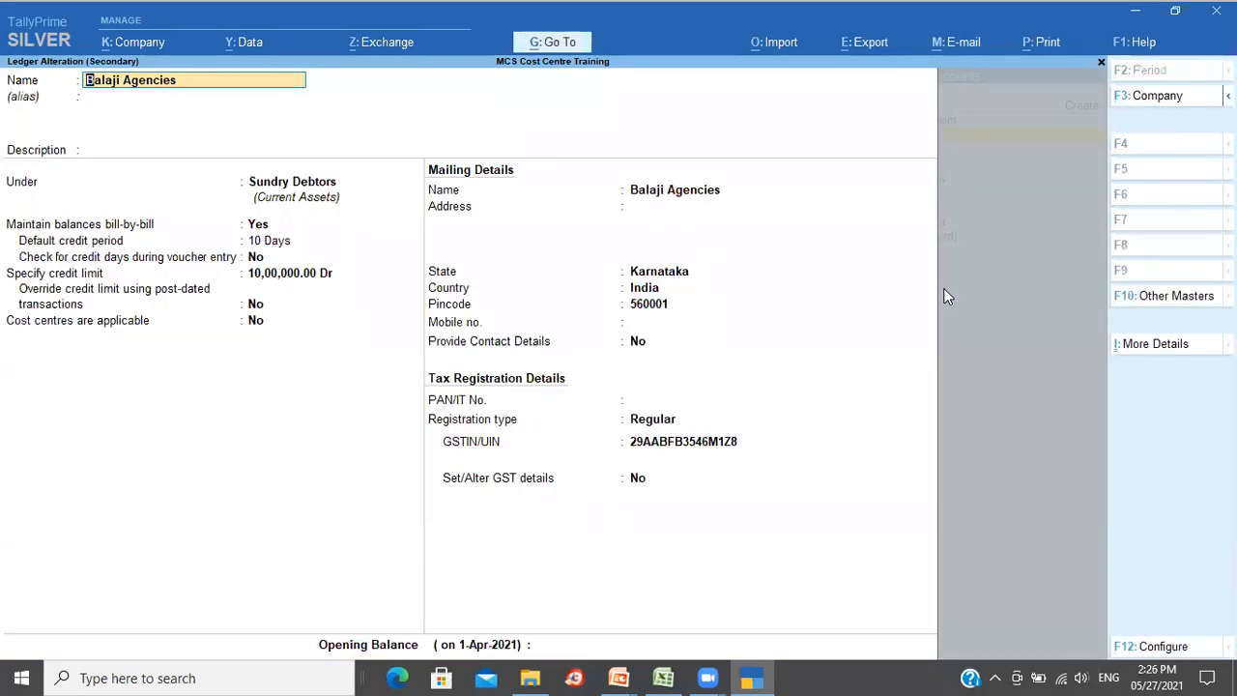
key("BackSpace")
key("Escape")
key("ctrl+Return")
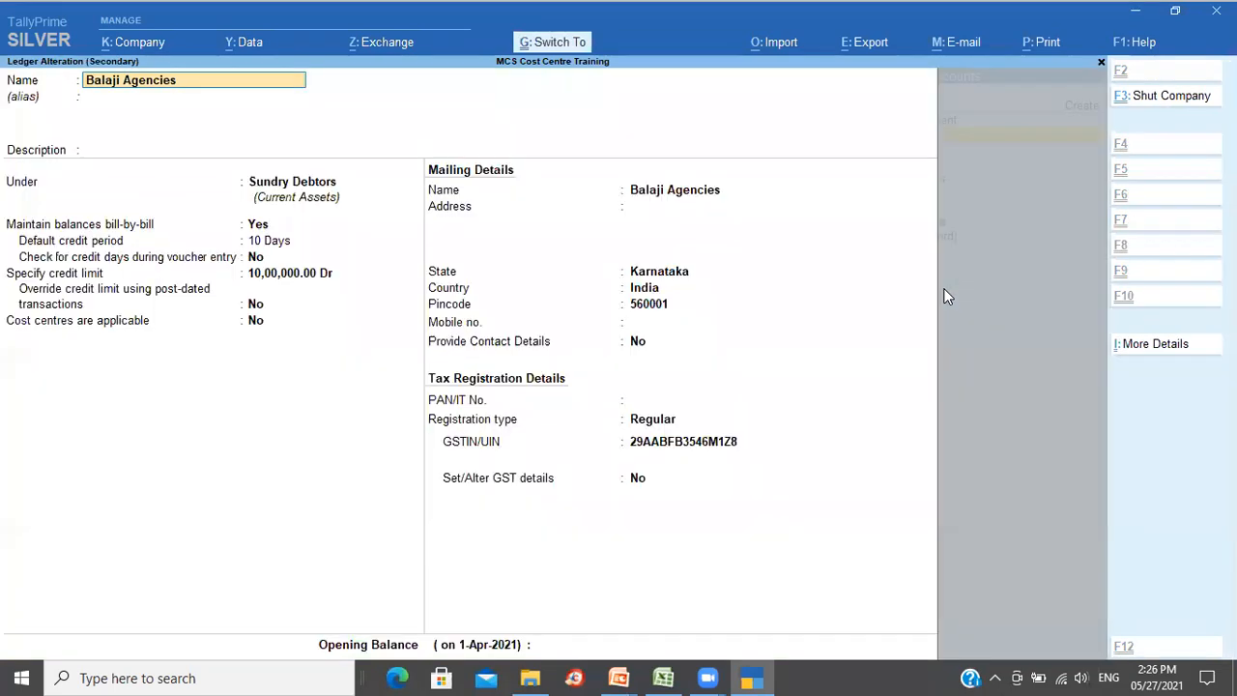
- Set the credit limit of Balaji Agencies to 1,00,00,000 and save the ledger
left_click(300, 275)
key("BackSpace")
key("BackSpace")
key("BackSpace")
key("BackSpace")
key("BackSpace")
key("BackSpace")
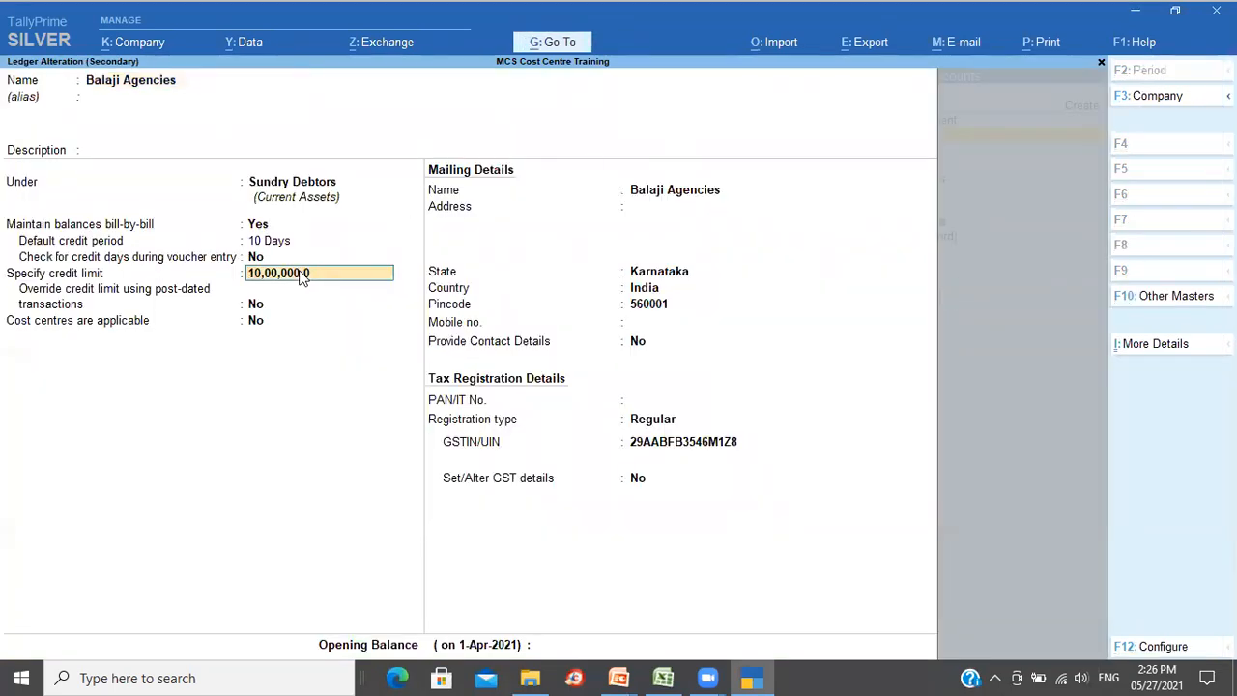
type("0")
key("Return")
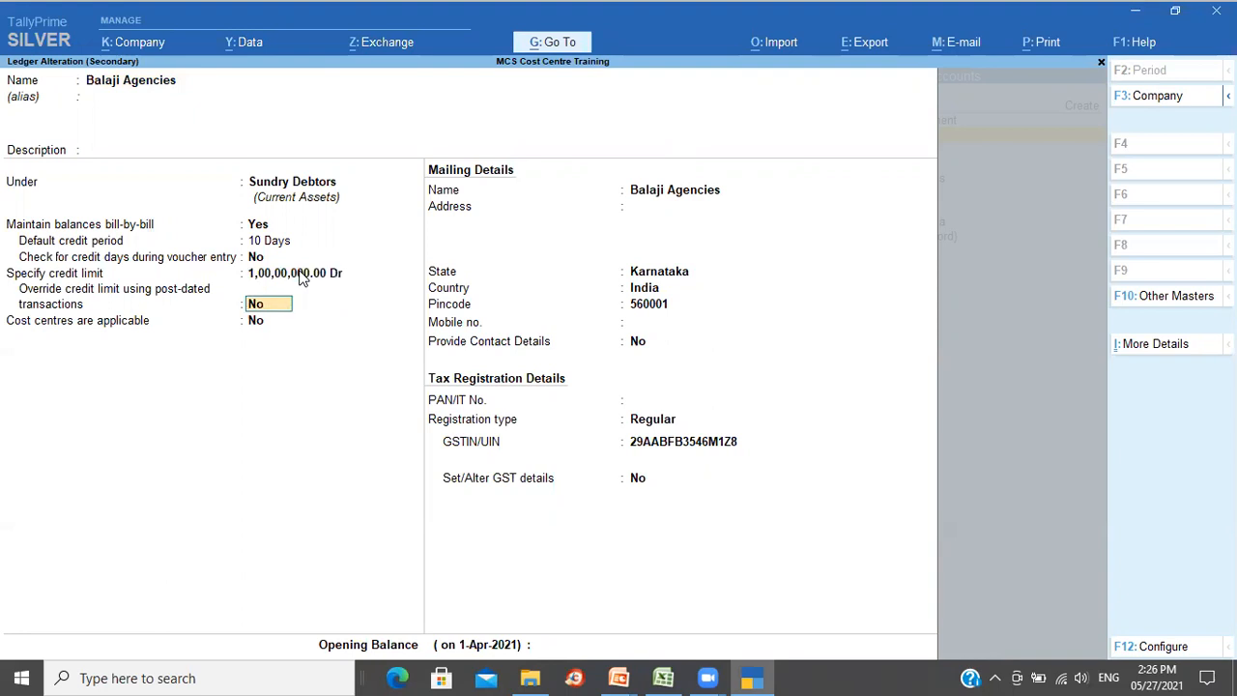
key("ctrl")
key("ctrl+a")
- Accept the party details again and go through the voucher's ledger lines, keeping the Local Sales cost centre allocations
key("ctrl+a")
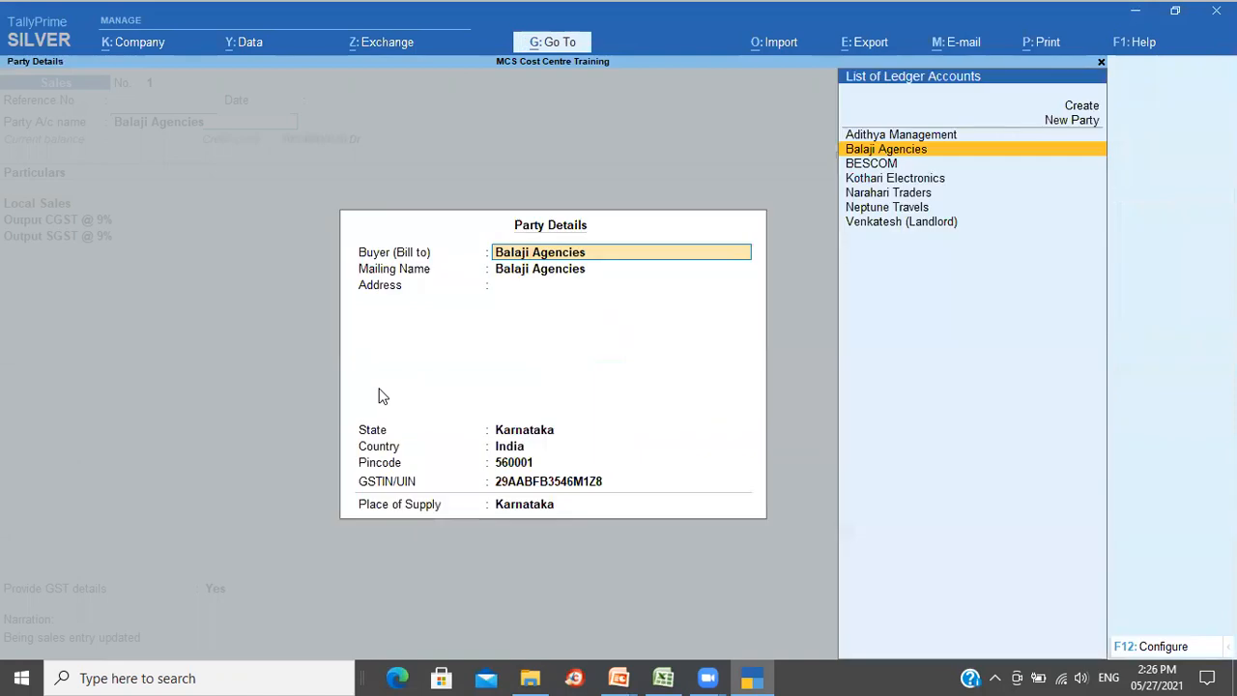
key("ctrl+a")
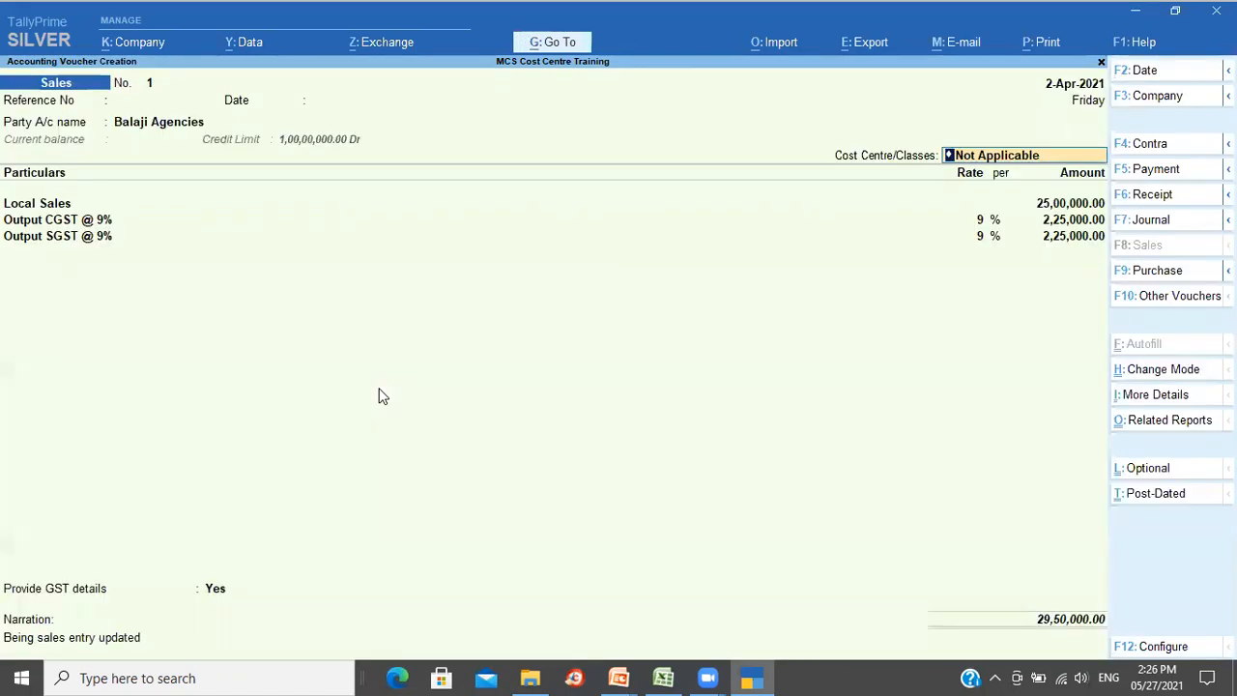
left_click(1056, 207)
key("Return")
key("Return")
key("Return")
key("Return")
key("Return")
key("Return")
key("Return")
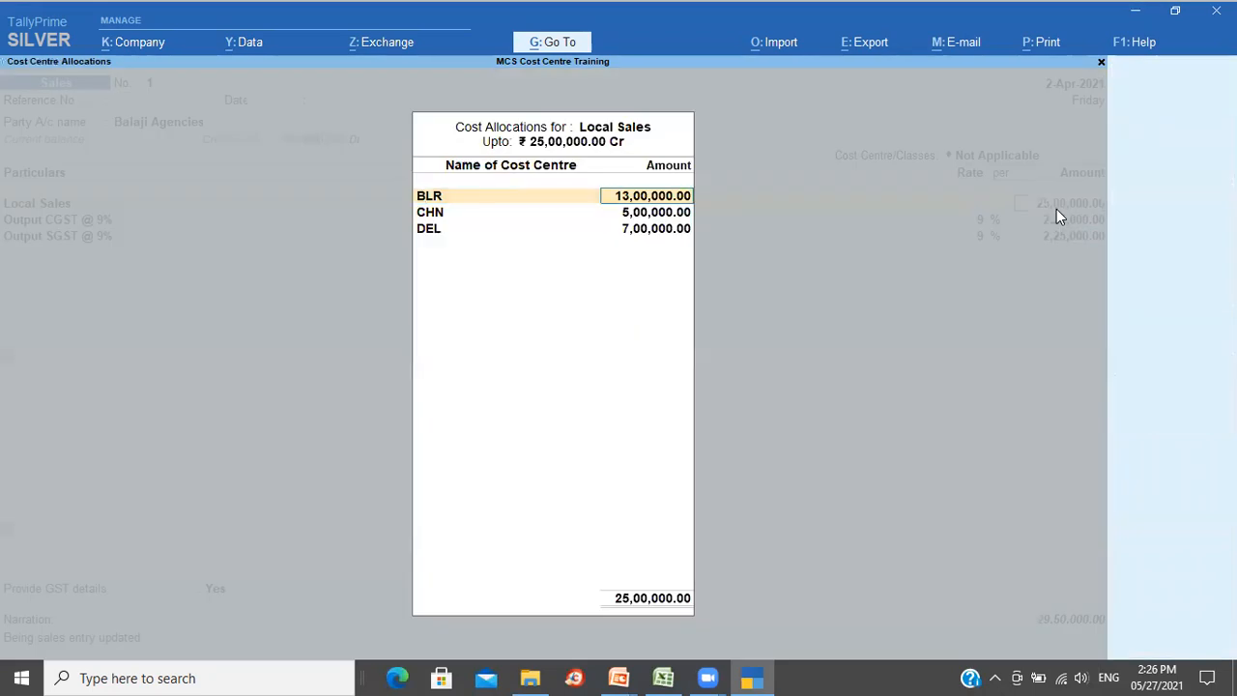
key("Return")
key("Return")
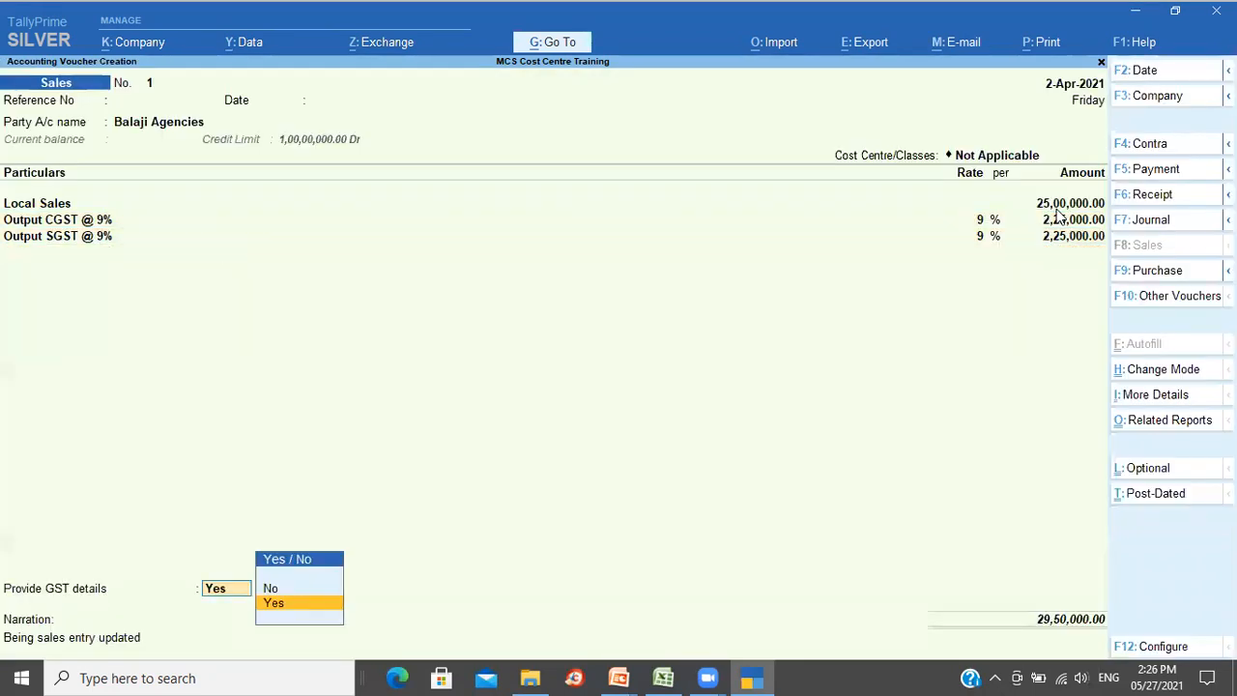
- Set Provide GST details to No again, accept the New Ref bill-wise details and save the sales voucher with its existing narration
key("n")
key("Return")
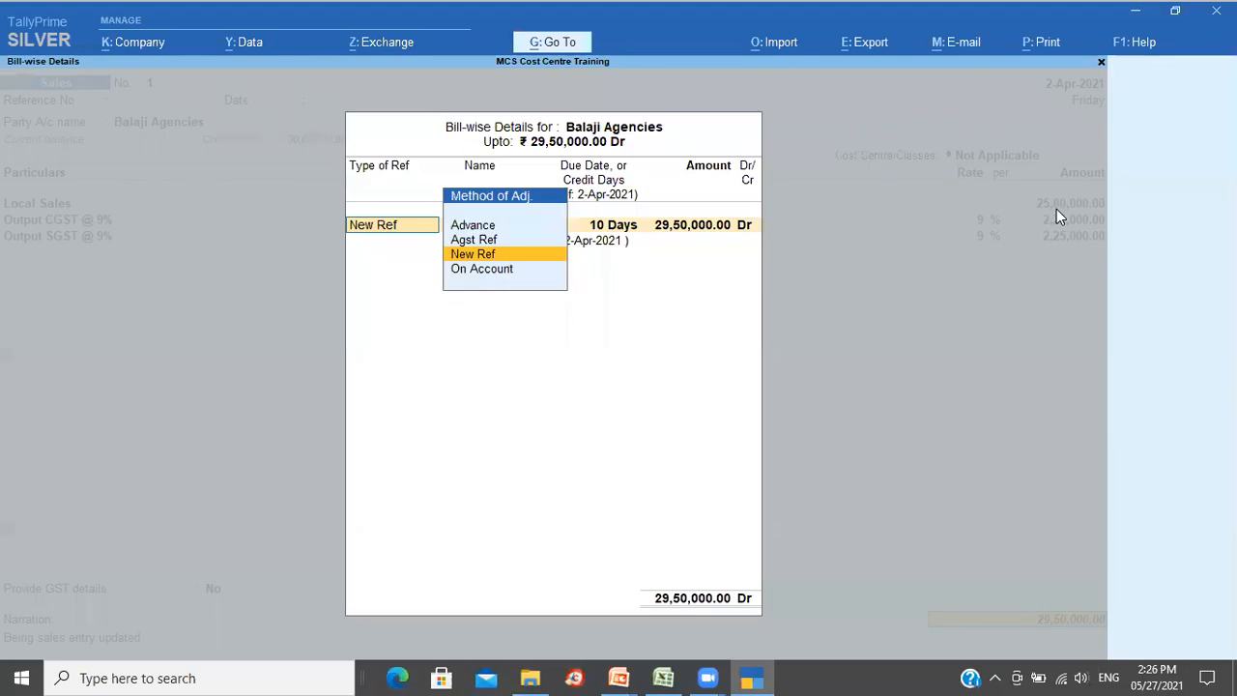
key("Return")
key("Return")
key("Return")
key("Return")
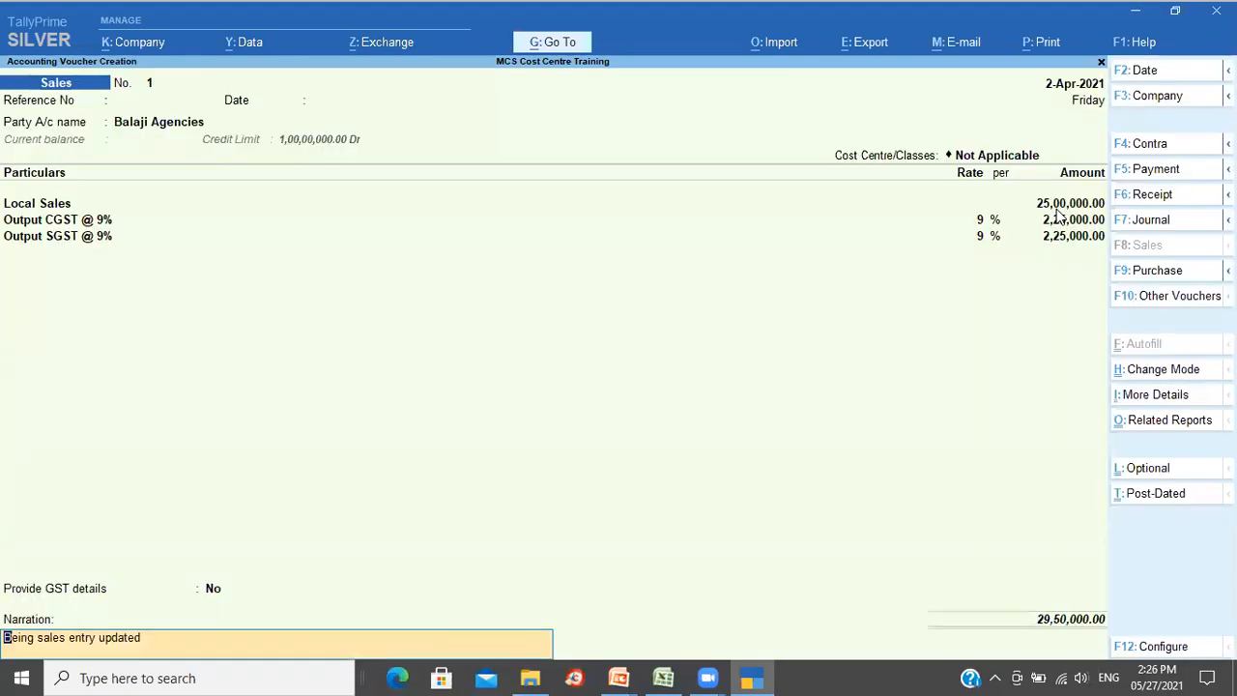
key("Return")
key("Return")
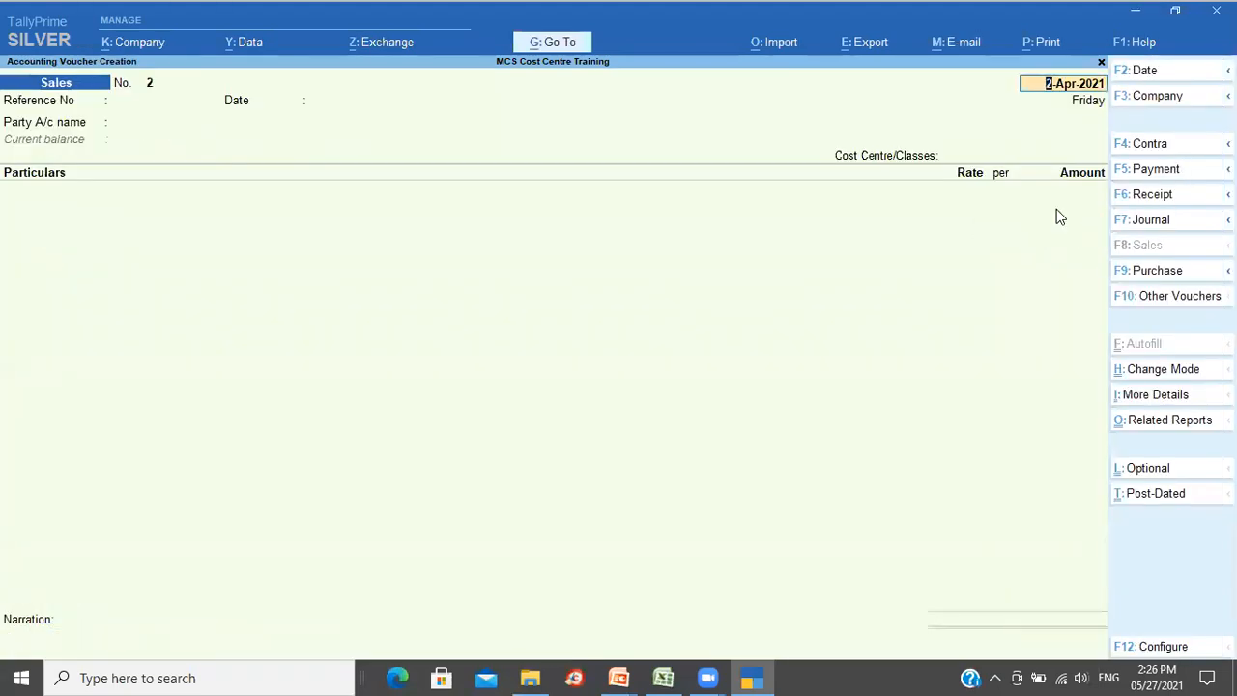
- Reopen the saved sales voucher and bring up the Cost Centre Summary report from it
key("Page_Up")
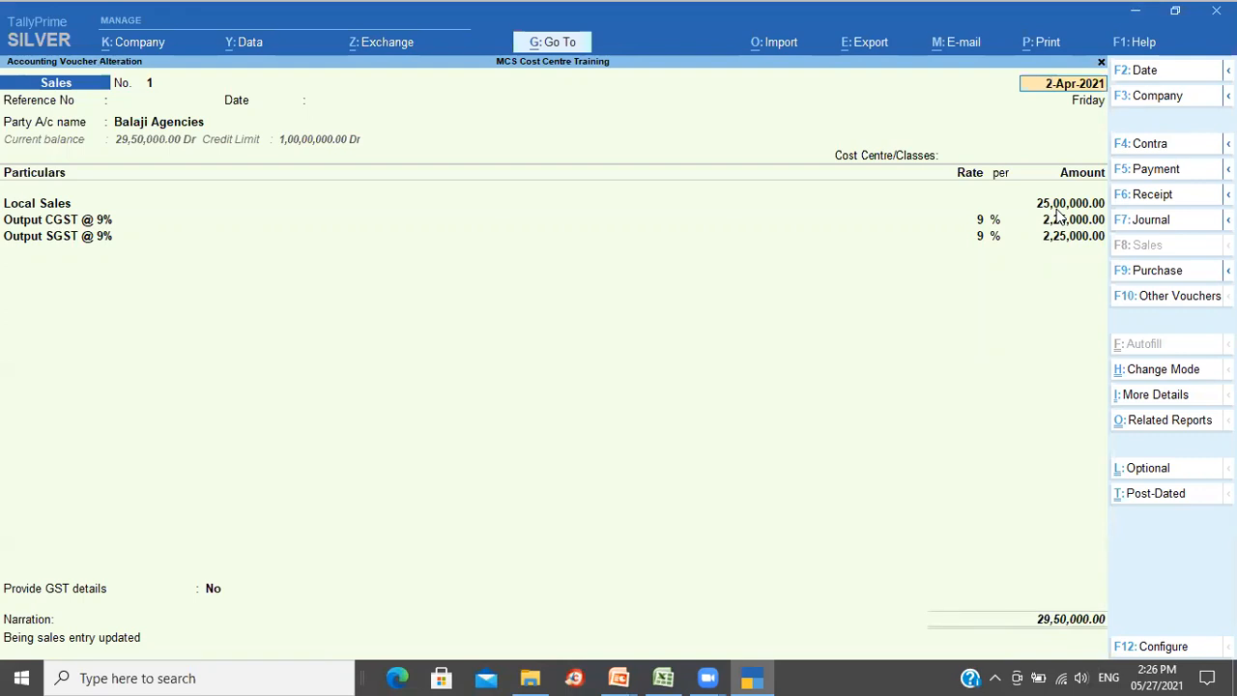
left_click(568, 45)
type("Cost Cen")
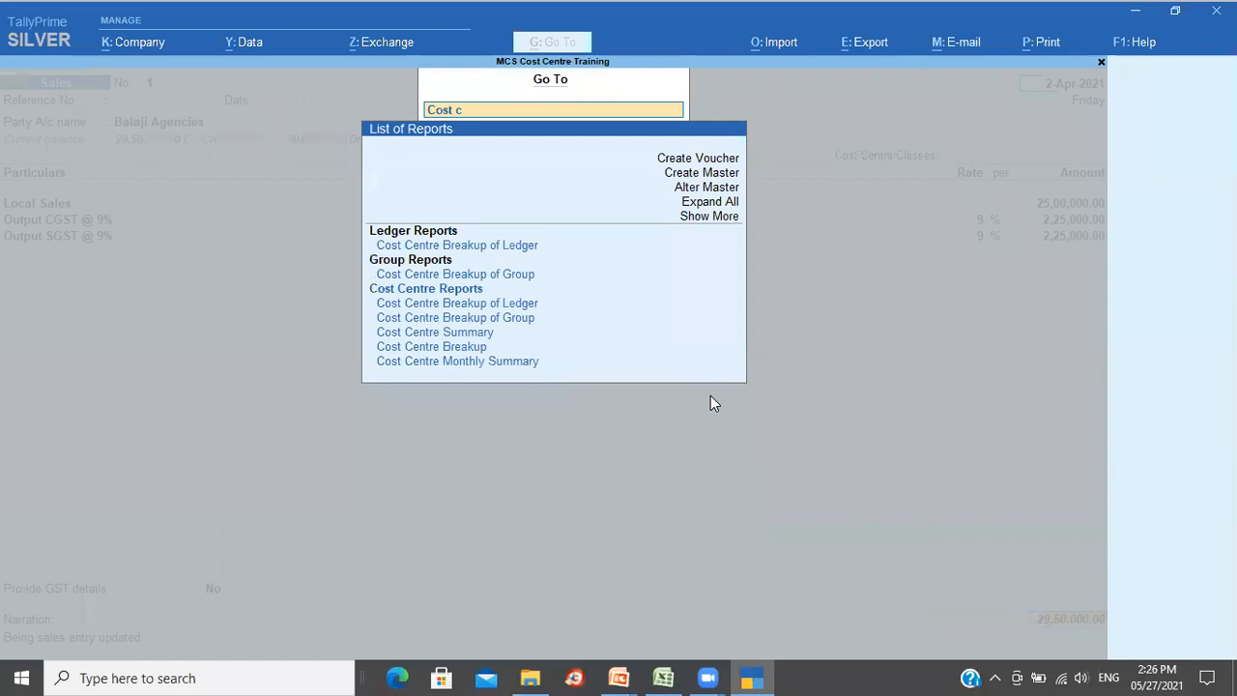
key("Return")
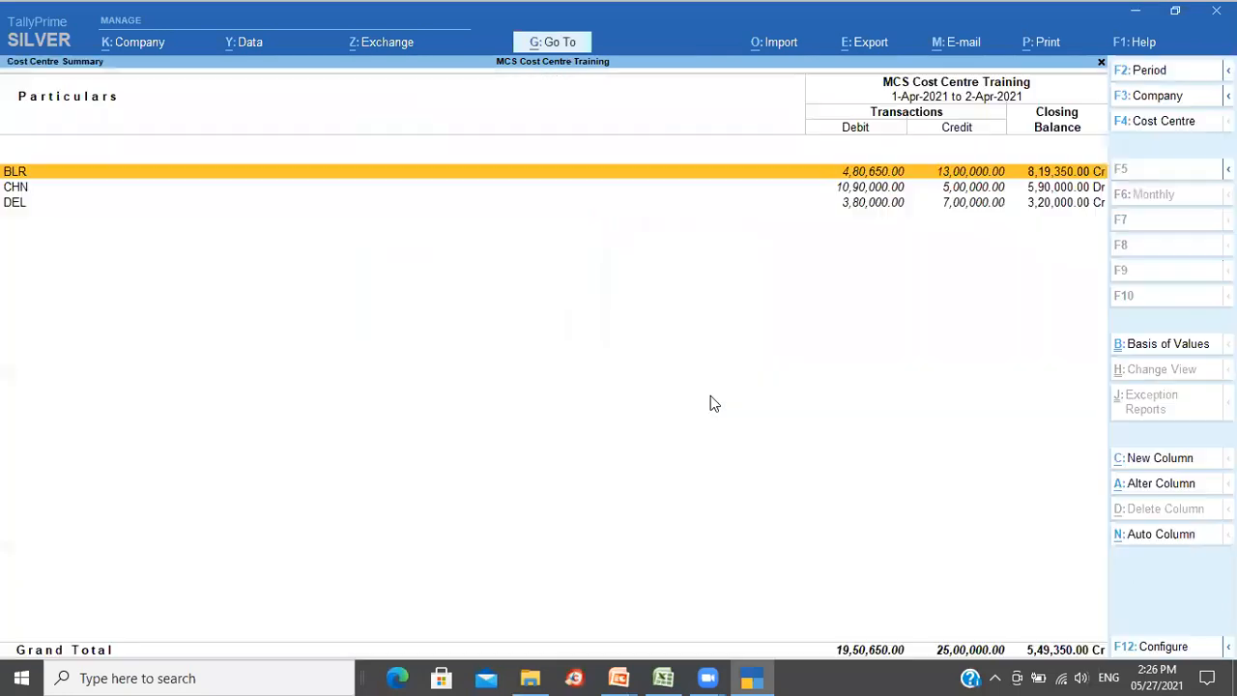
- Compare the debit, credit and closing balance figures of BLR, CHN and DEL in the Cost Centre Summary
key("Down")
key("Up")
left_click(1082, 188)
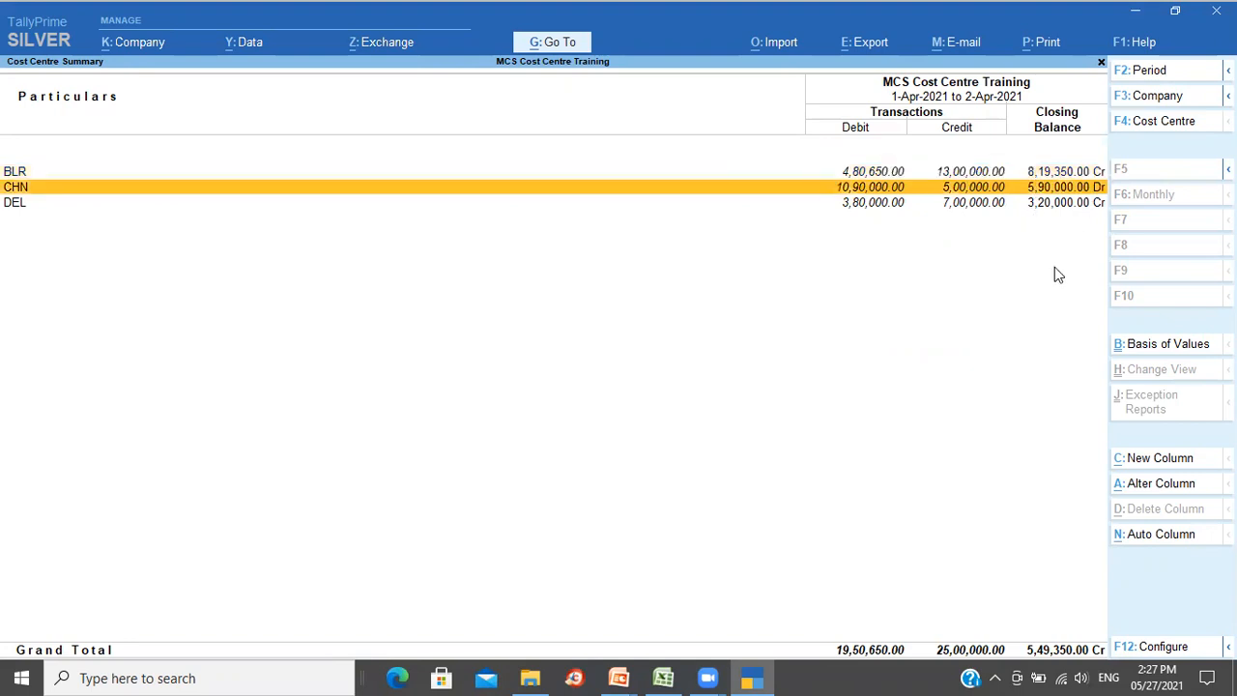
left_click(1059, 176)
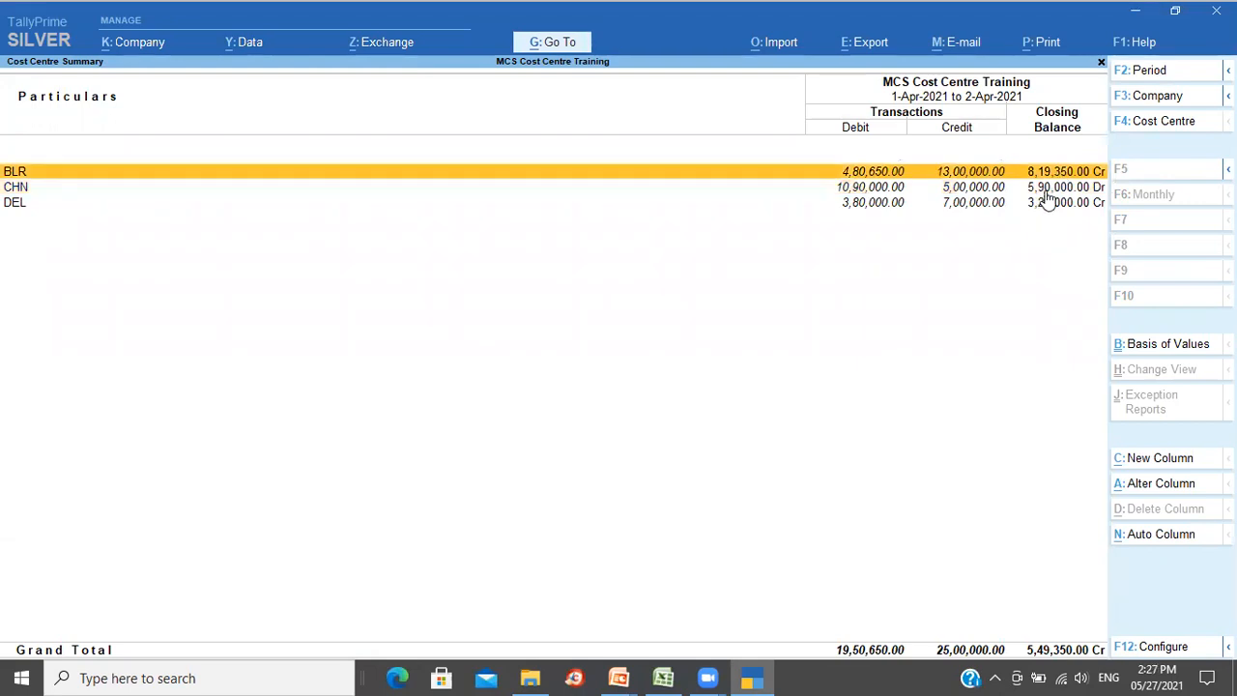
left_click(1045, 192)
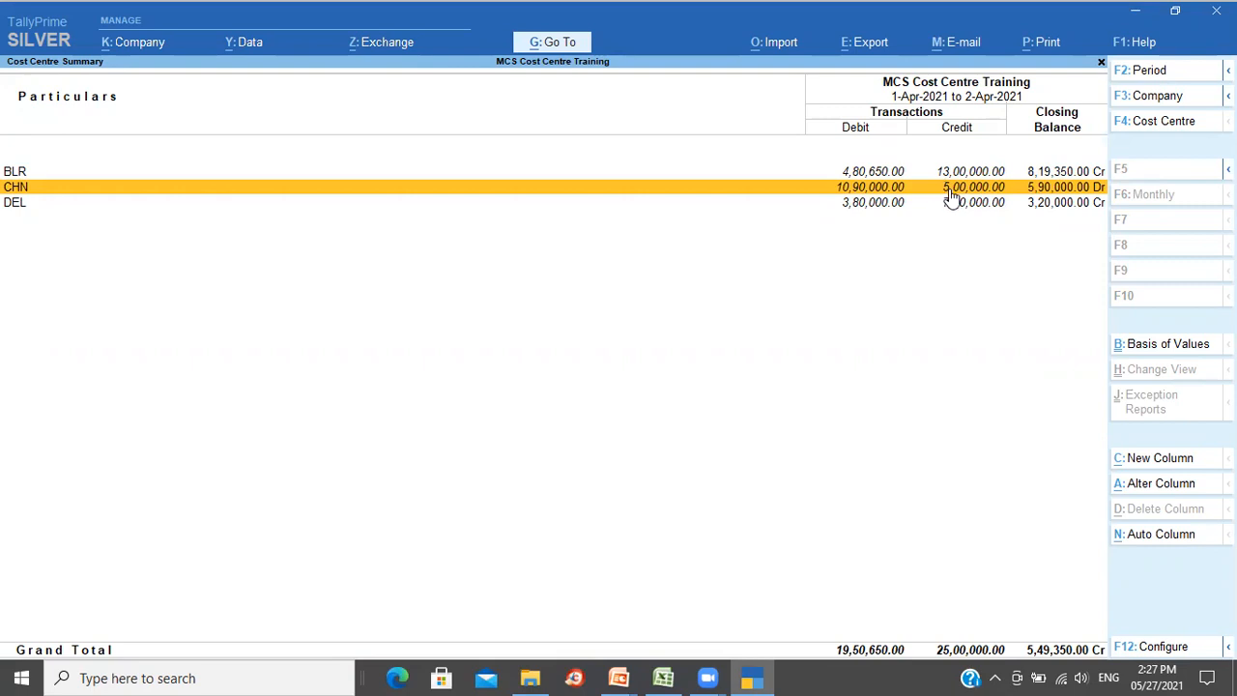
left_click(867, 175)
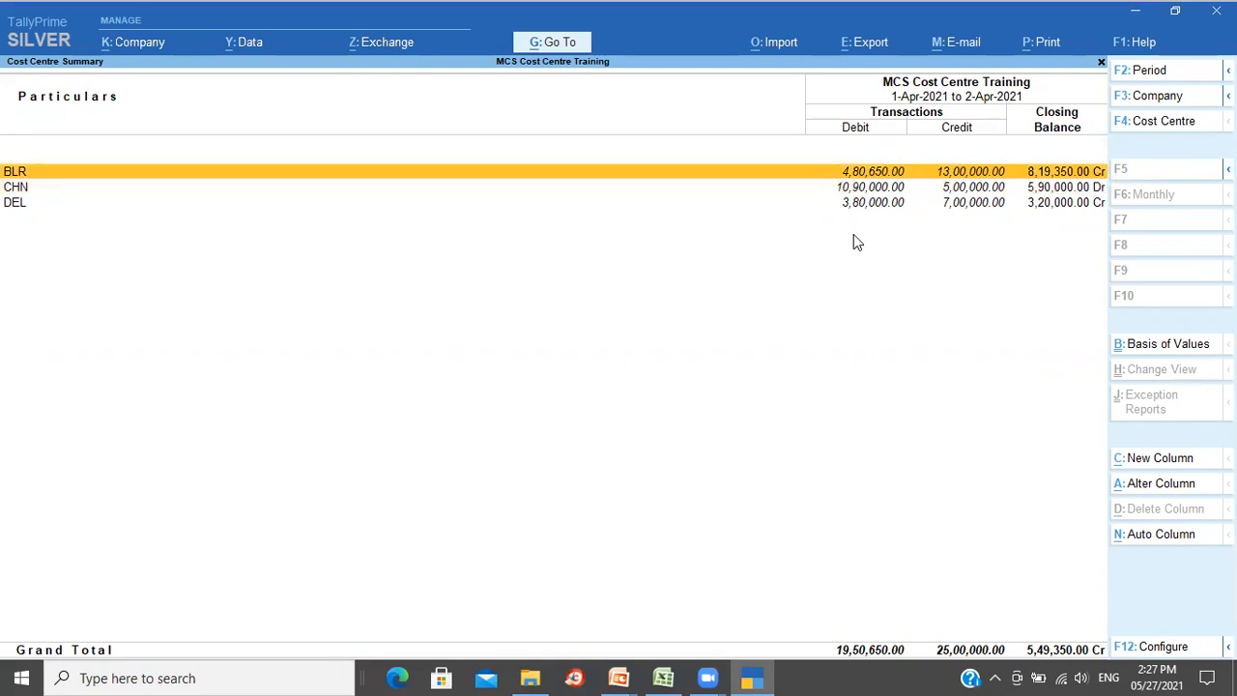
left_click(881, 204)
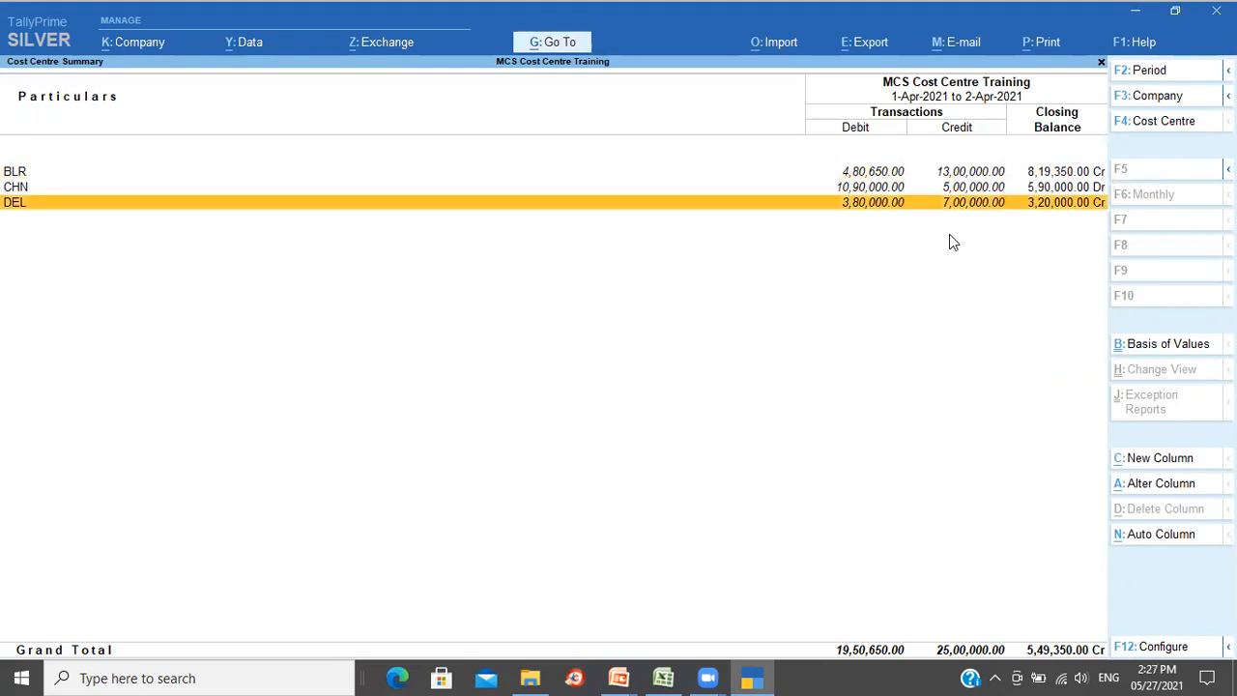
- Open the Cost Centre Breakup report for BLR and show it in detailed form
left_click(572, 46)
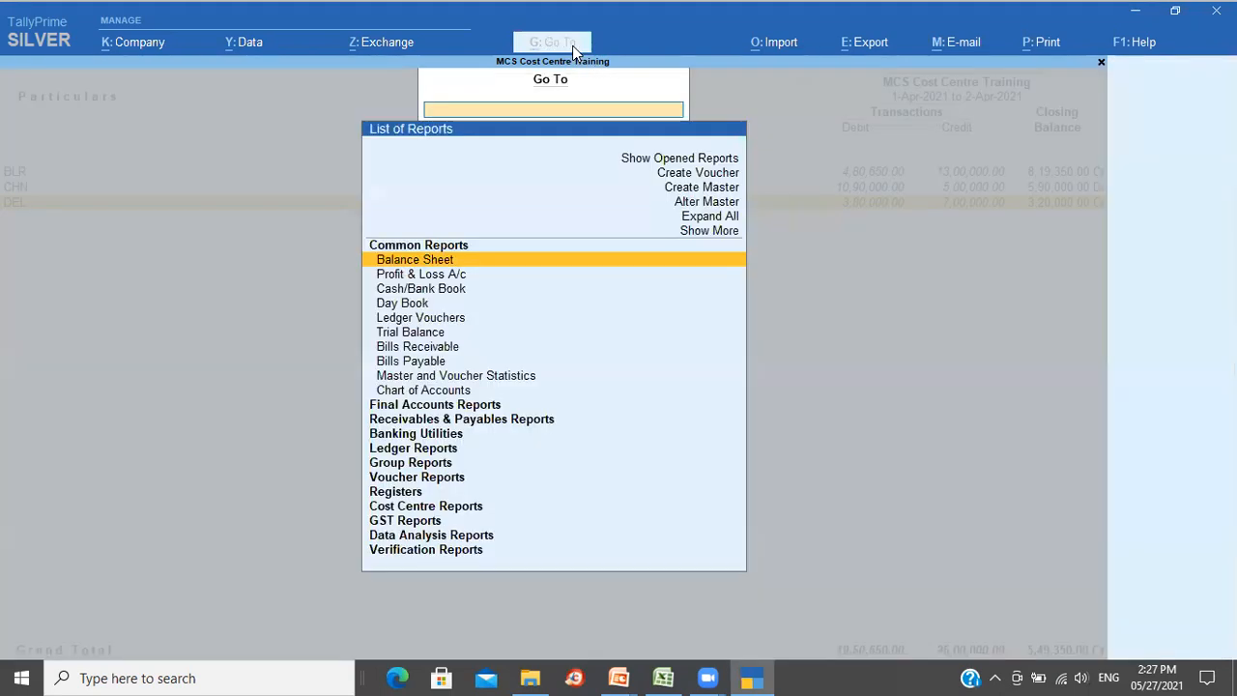
type("Cost")
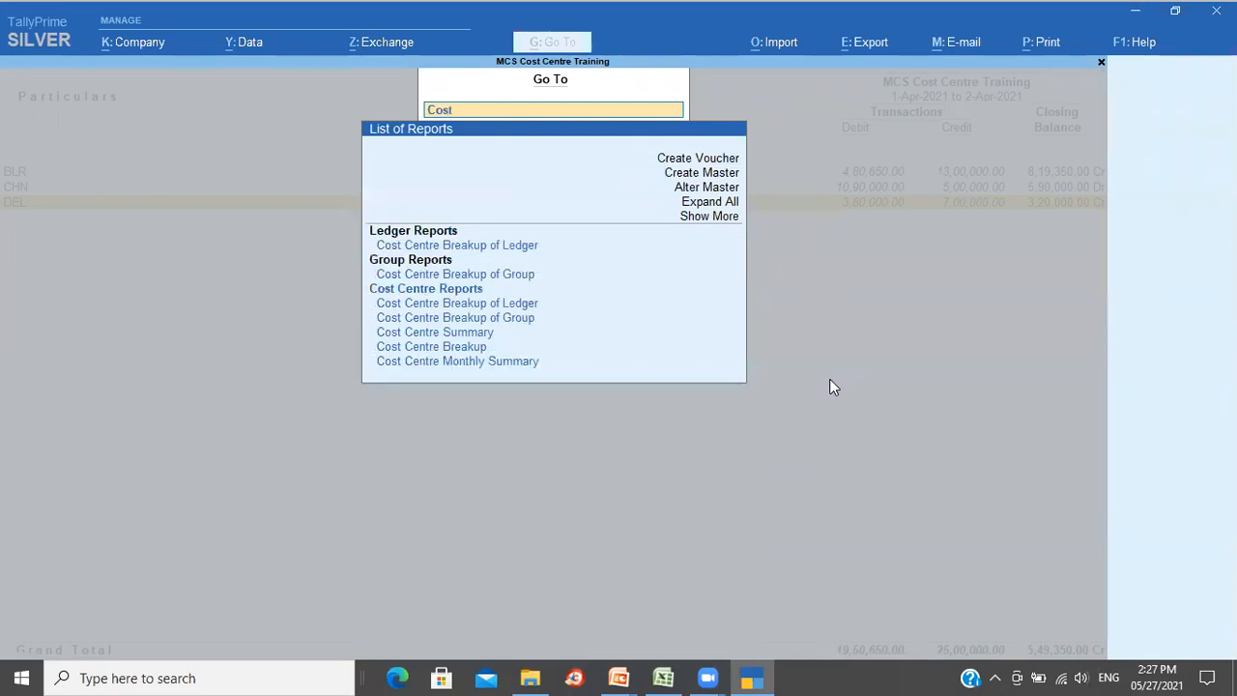
key("Down")
key("Down")
key("Down")
key("Down")
key("Down")
key("Down")
key("Down")
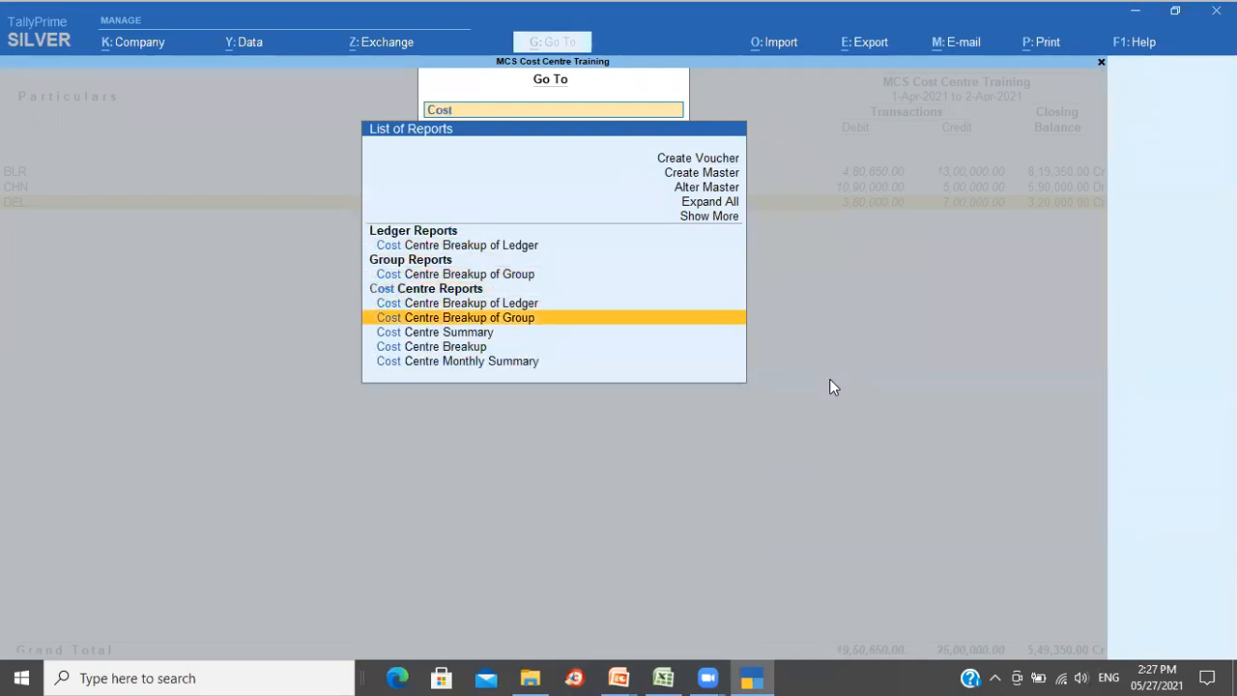
key("Return")
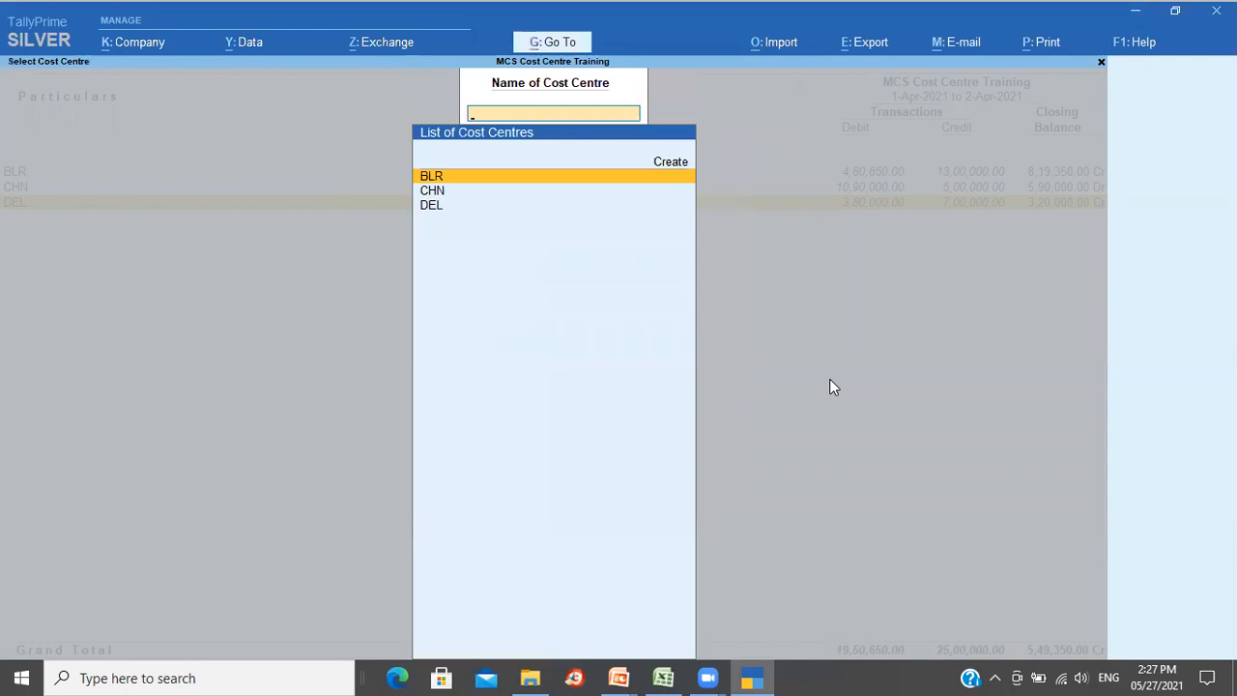
key("Return")
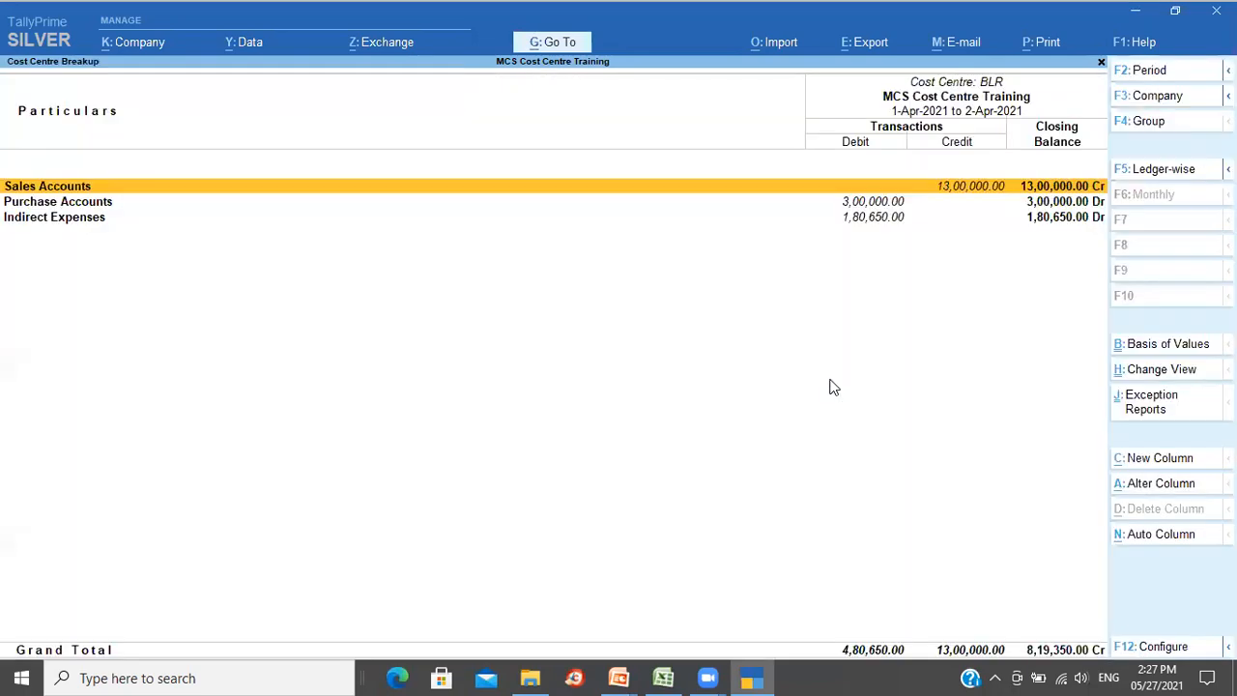
key("alt")
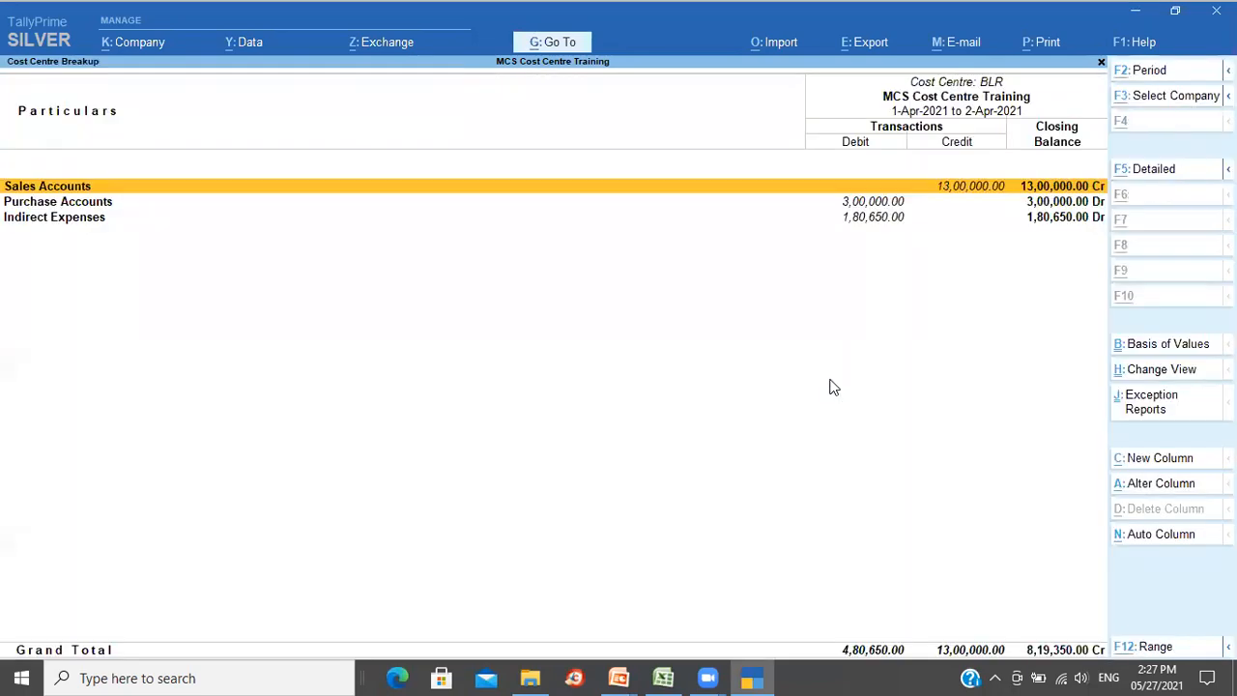
key("alt+F5")
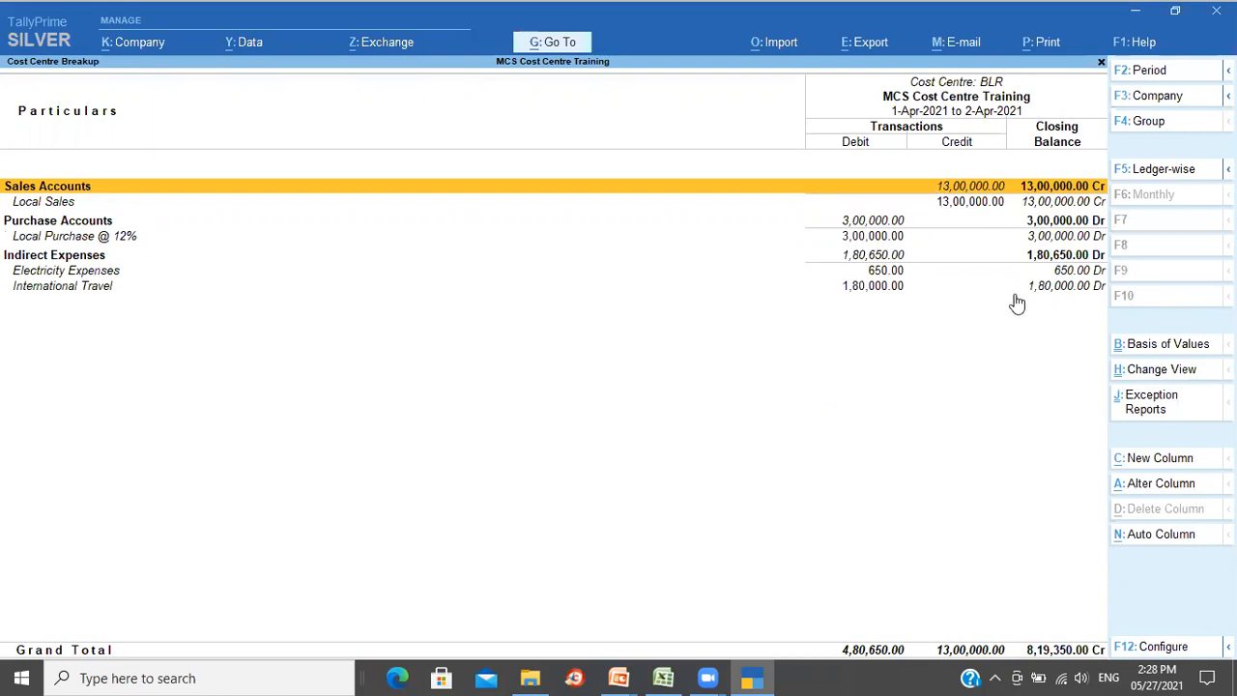
- Add a comparison column for cost centre CHN from 1-Apr-2021 to the breakup report, leaving the end date and group blank
left_click(1160, 460)
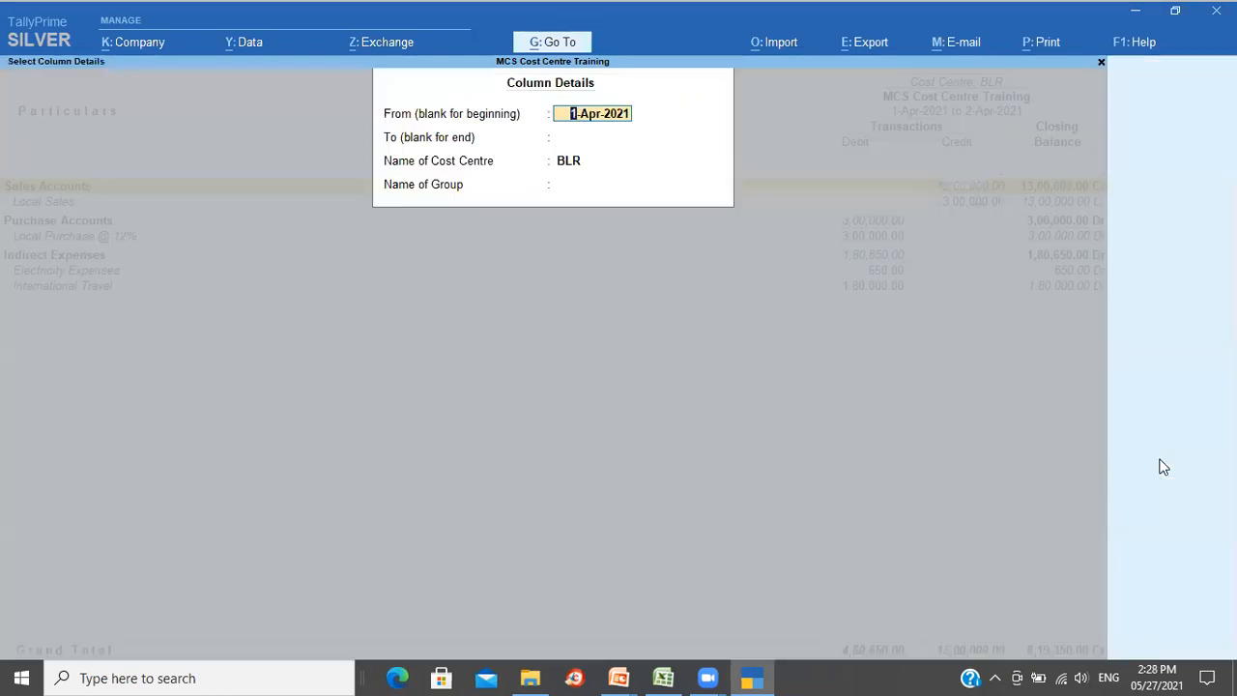
key("Return")
key("Return")
key("Down")
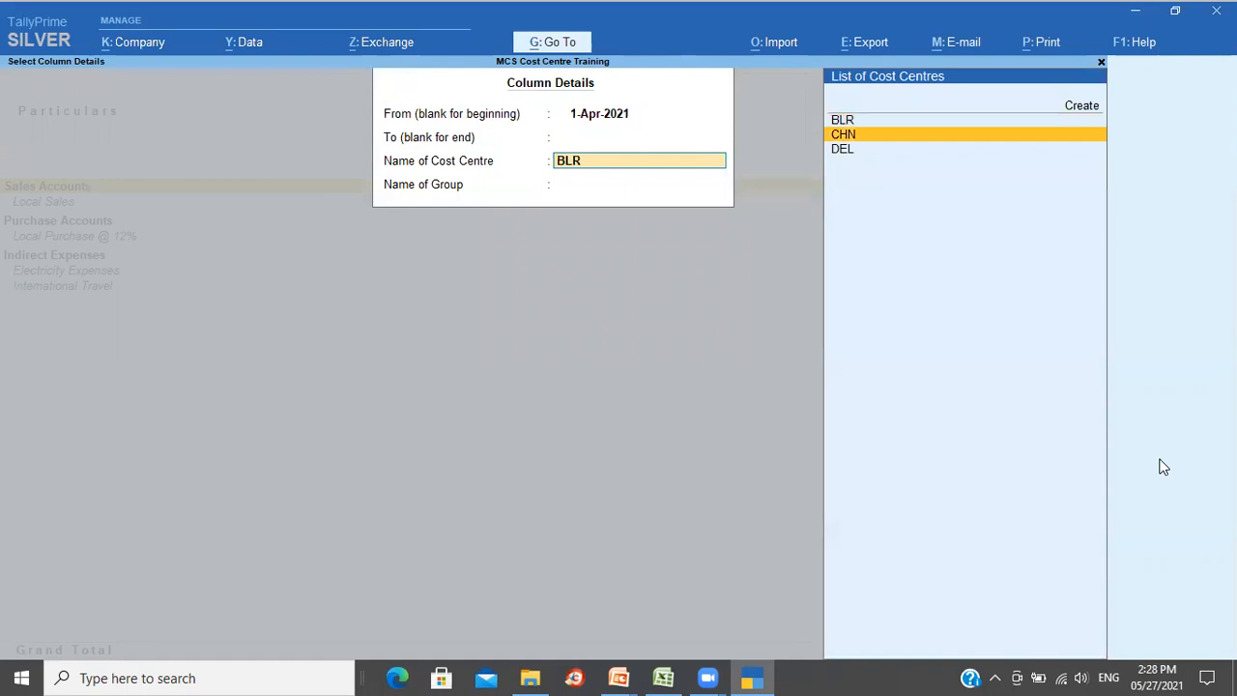
key("Return")
key("Return")
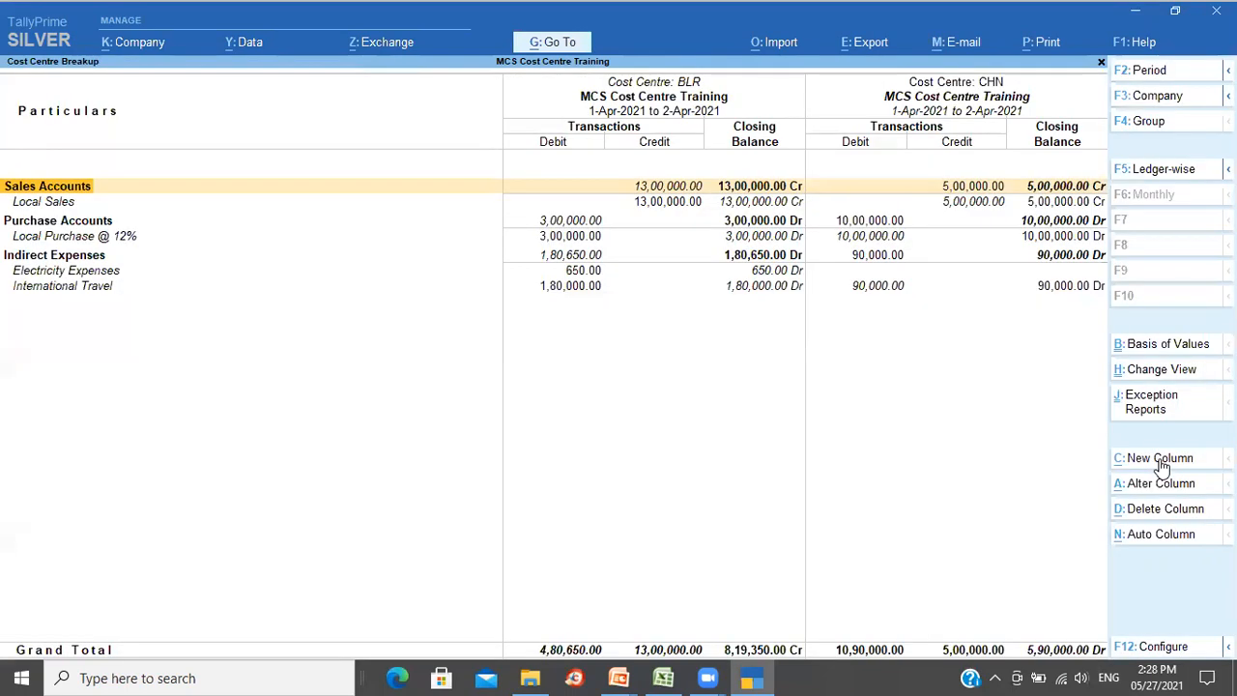
- Examine the BLR and CHN columns side by side across the sales, purchase and indirect expense rows
key("Right")
key("Right")
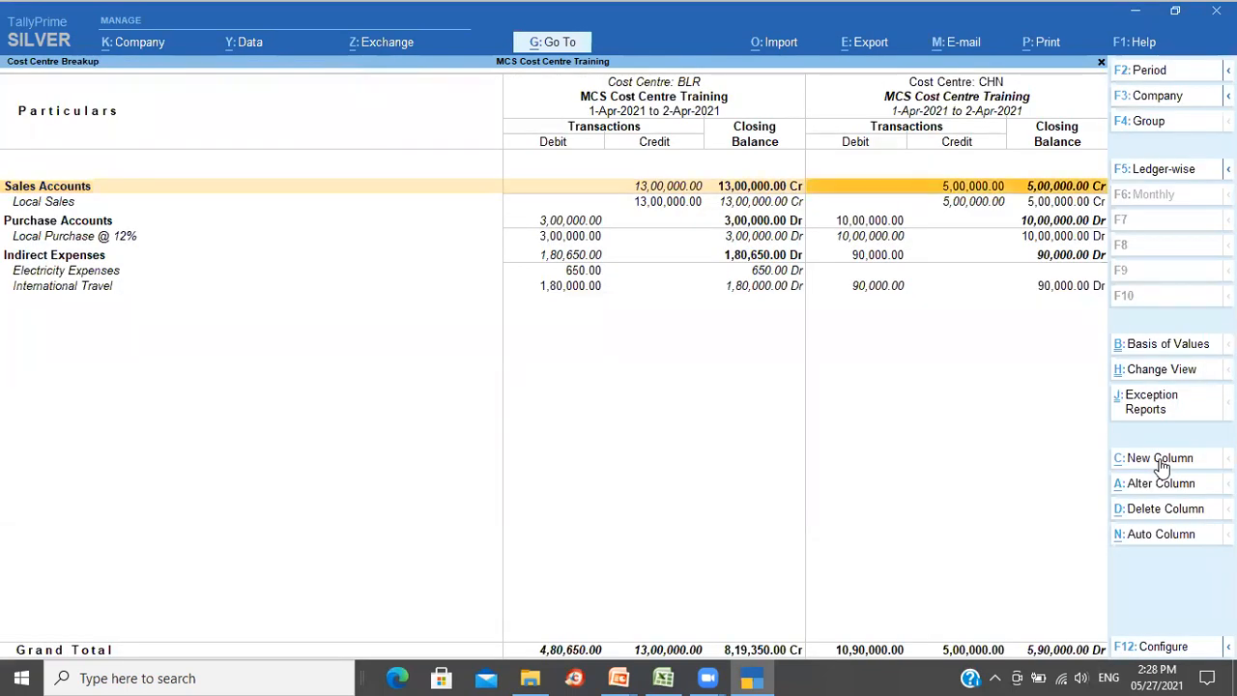
key("Left")
key("Left")
key("Right")
key("Right")
key("Down")
key("Down")
key("Up")
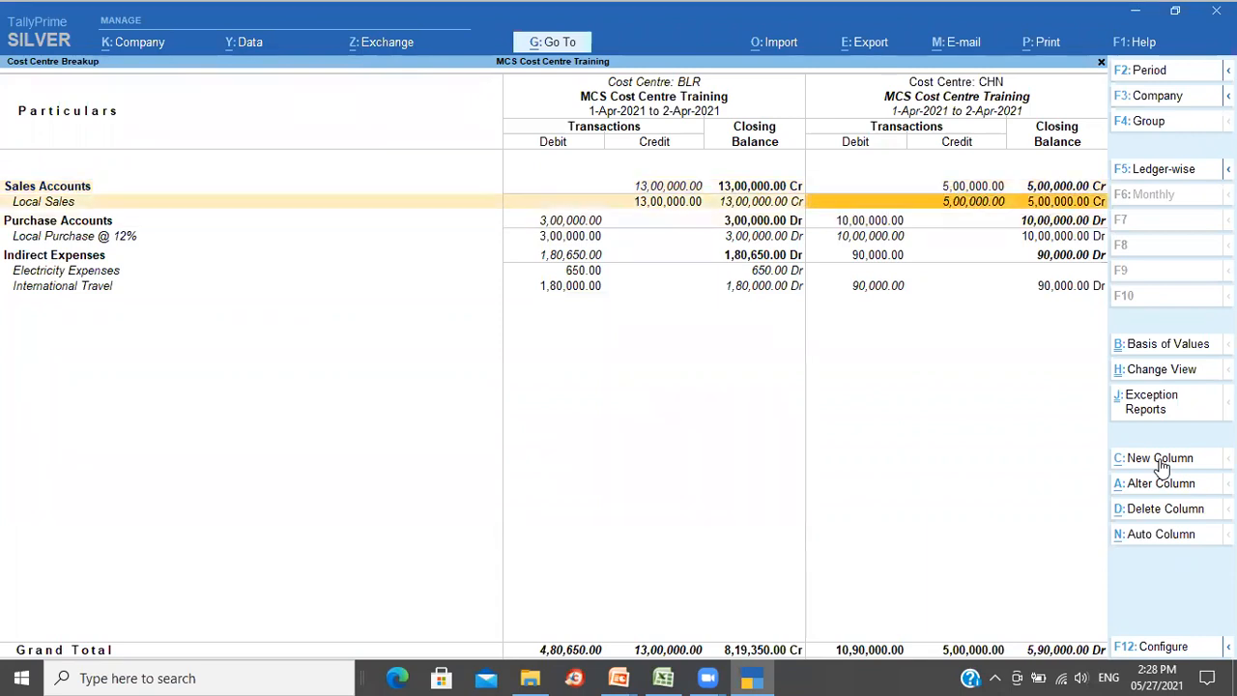
key("Left")
key("Down")
key("Down")
key("Down")
key("Down")
key("Down")
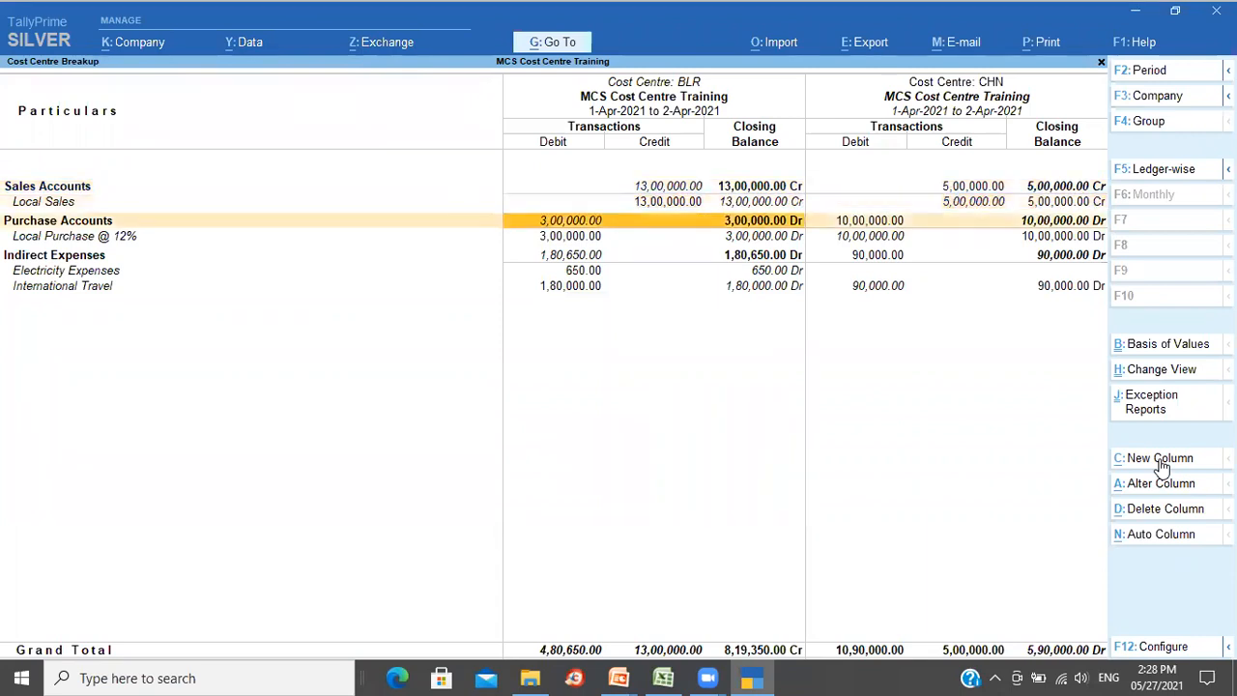
key("Up")
key("Up")
key("Up")
key("Up")
key("Up")
key("Up")
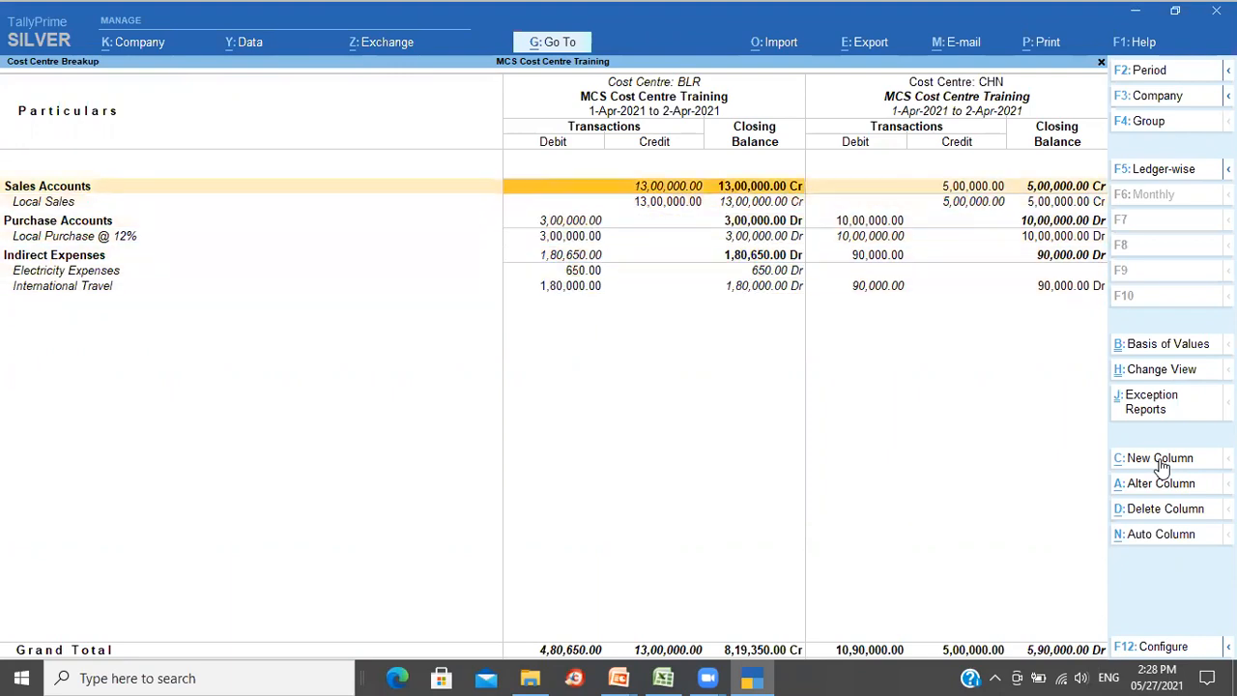
- Close the cost centre reports and the sales voucher back to the Gateway of Tally, and switch to the PowerPoint presentation
key("Escape")
key("Escape")
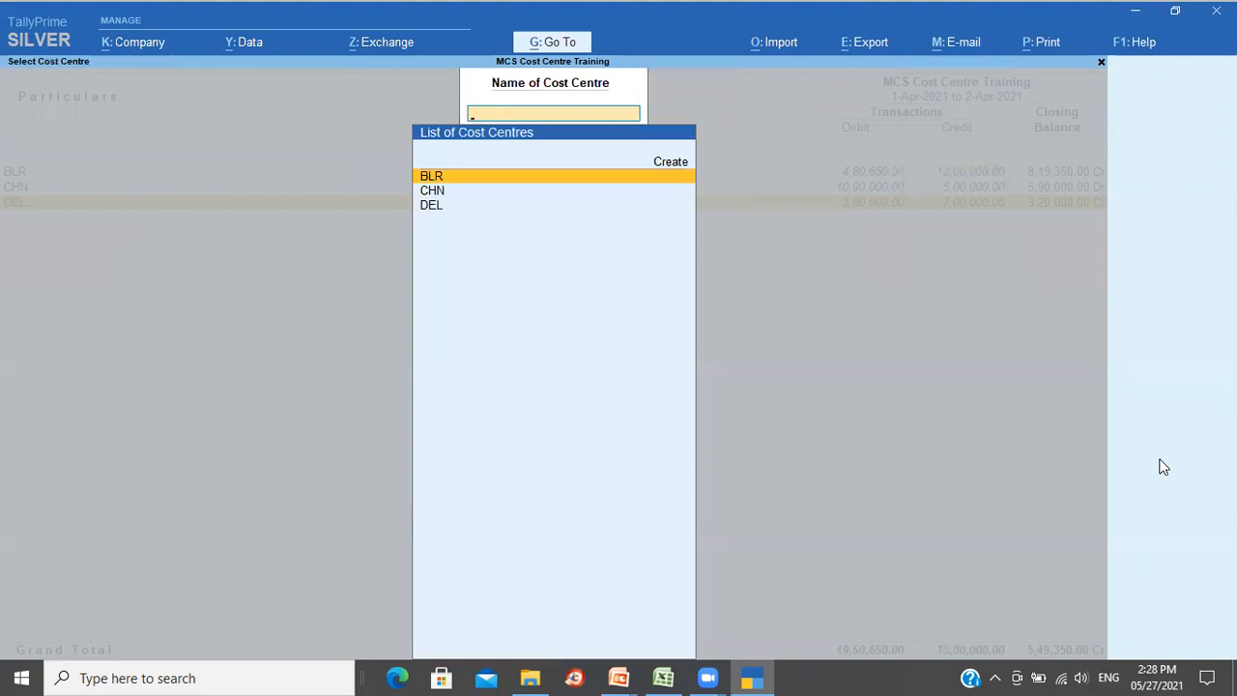
key("Escape")
key("Escape")
key("Escape")
key("Escape")
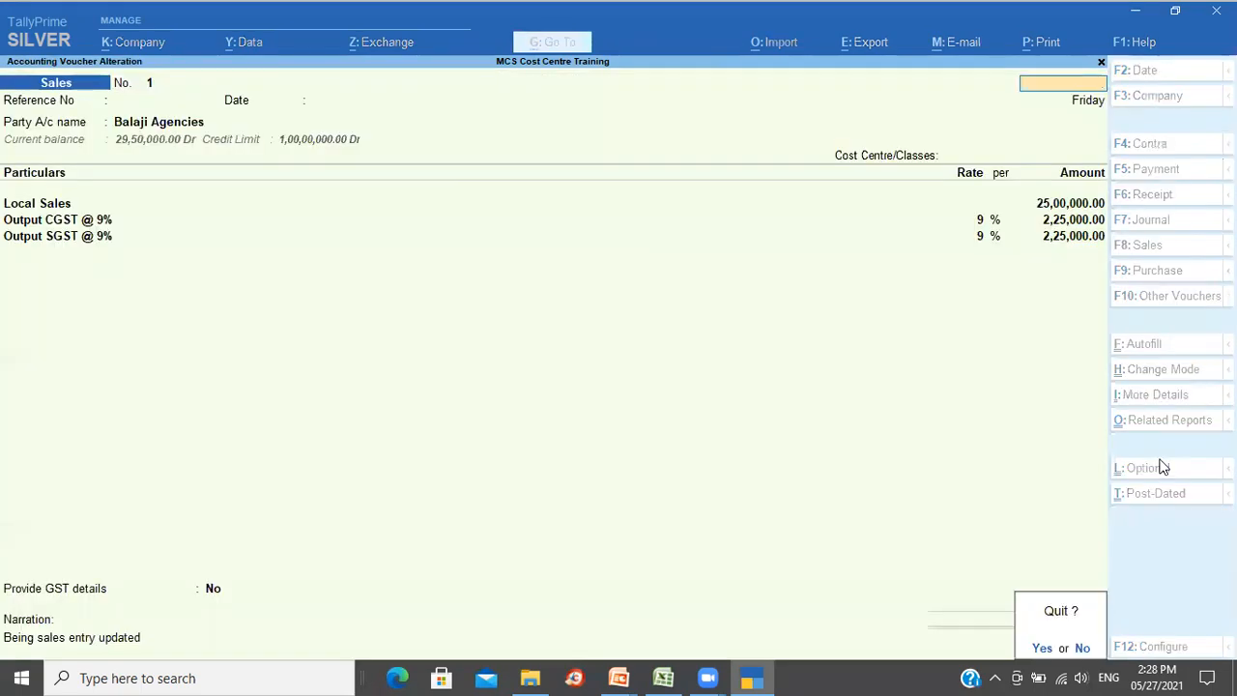
key("Return")
key("Escape")
key("Escape")
key("Return")
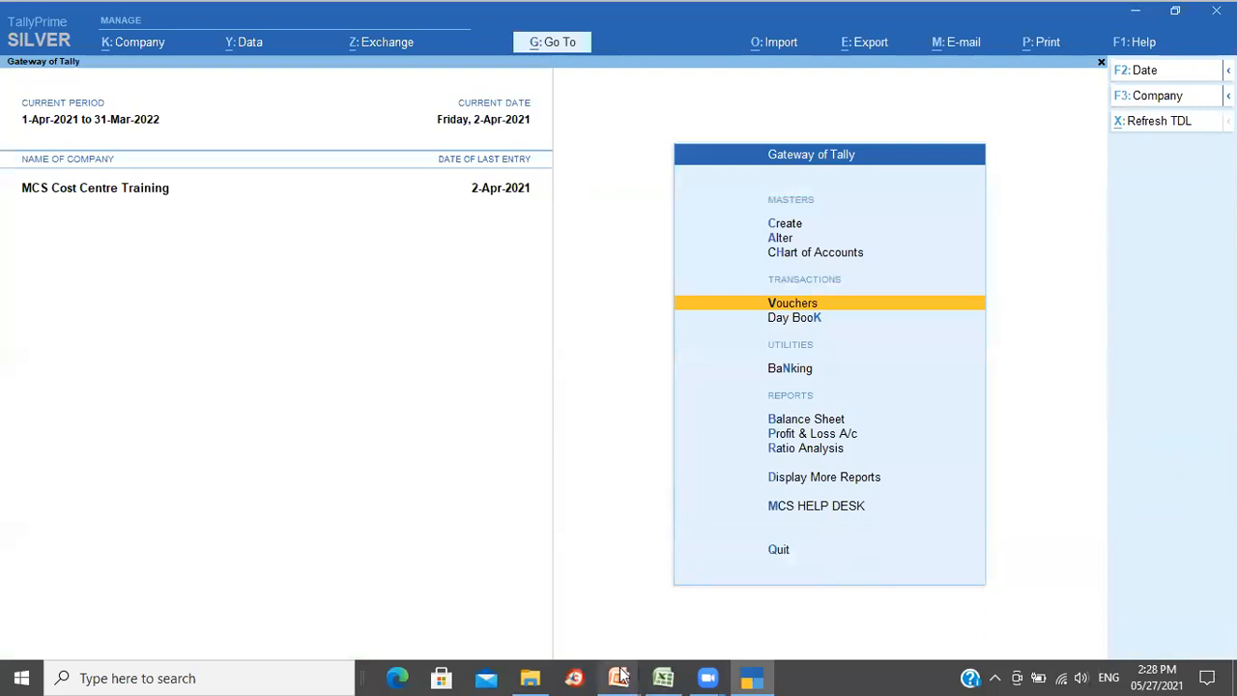
mouse_move(623, 676)
left_click(678, 624)
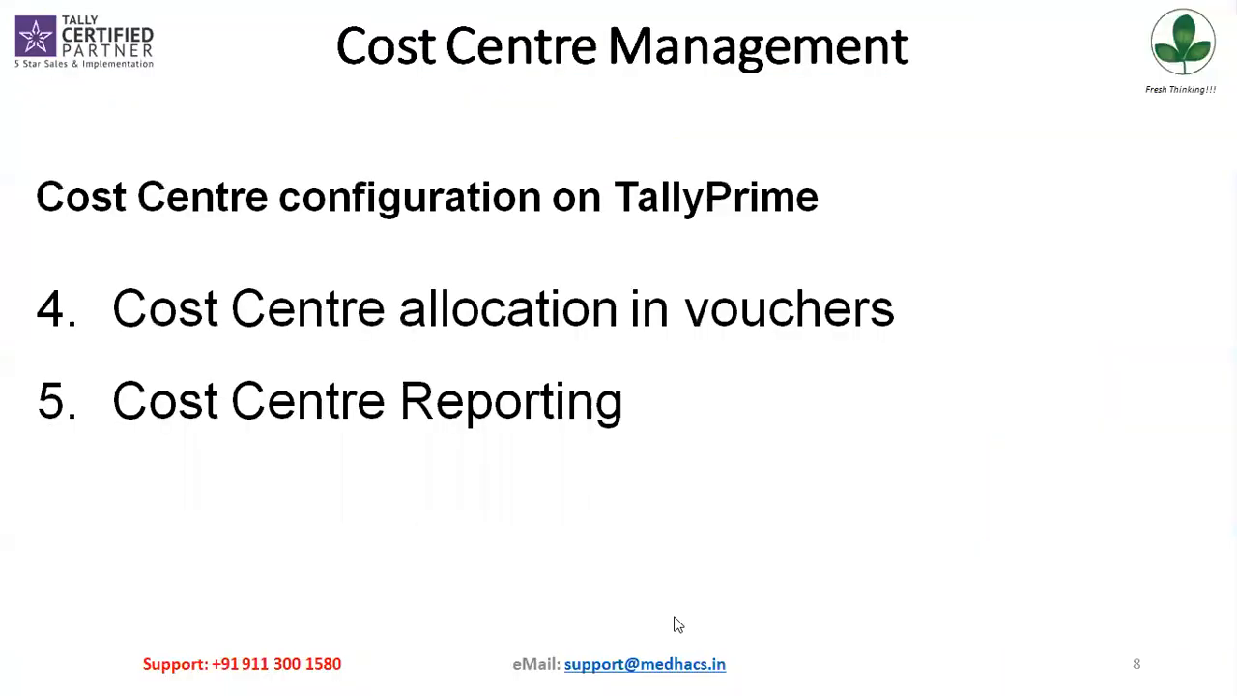
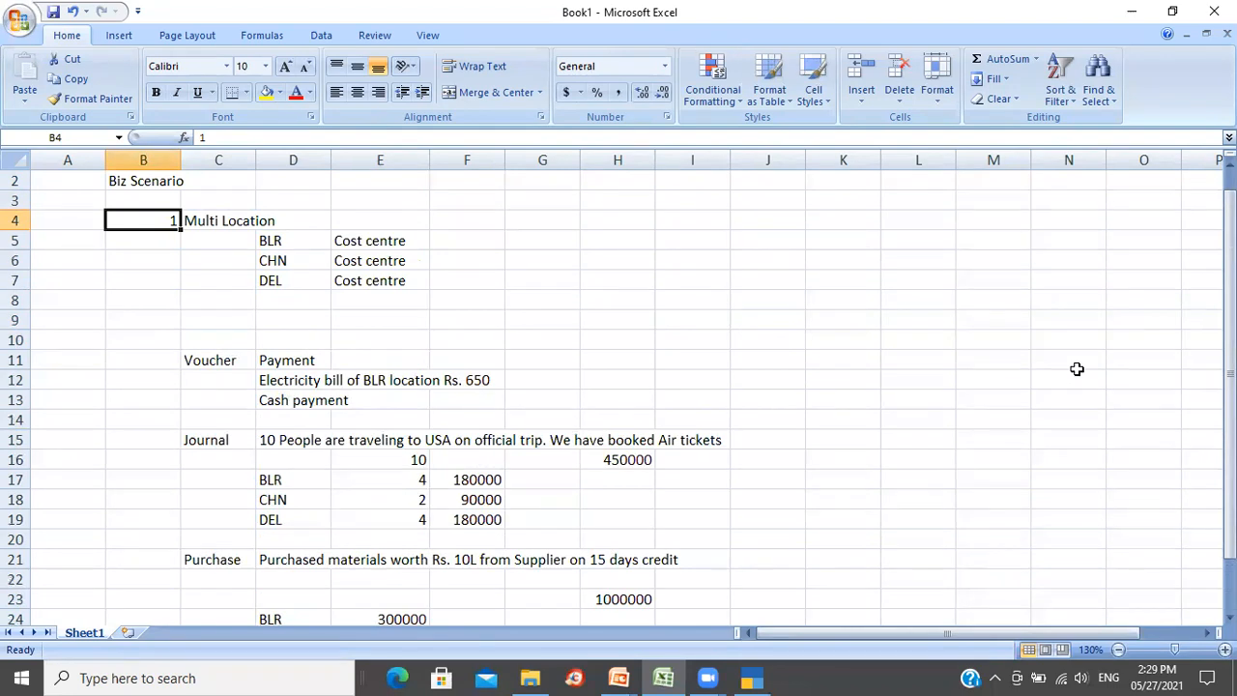
- Enter the heading "3 lines of business" in cell K4 of the Excel business scenario sheet
key("Right")
key("Right")
key("Right")
key("Right")
key("Right")
key("Right")
key("Right")
key("Right")
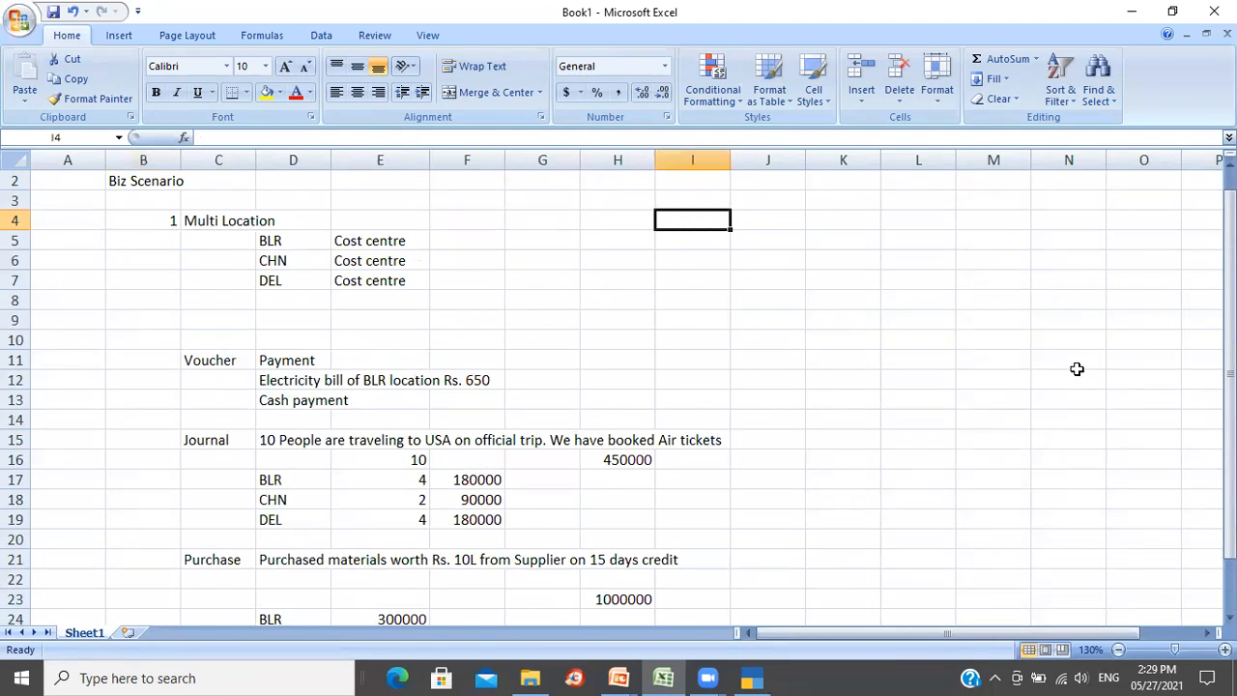
key("Right")
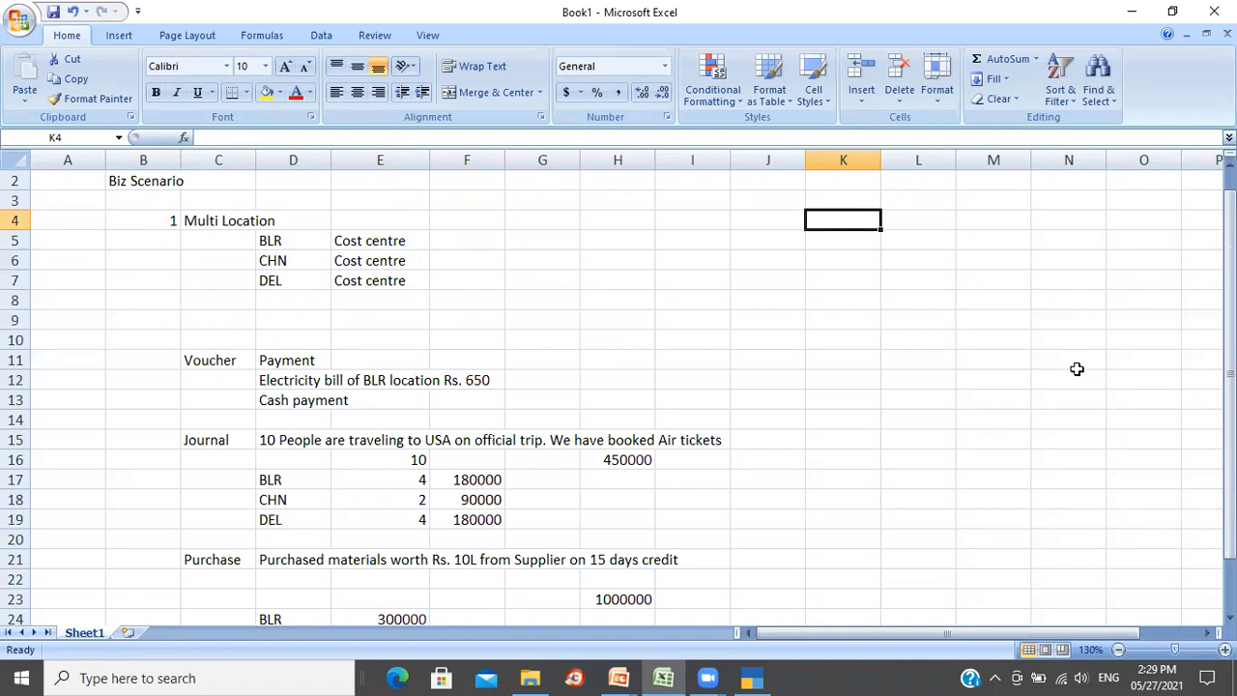
type("3 l")
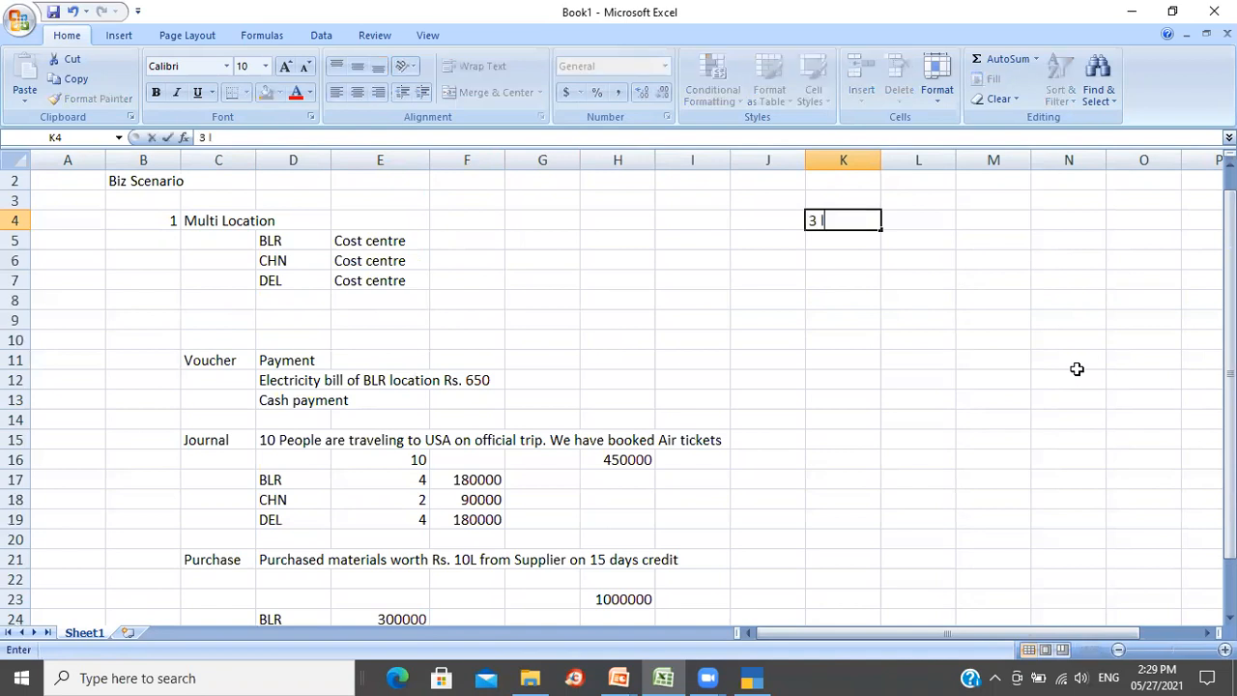
type("ines of business")
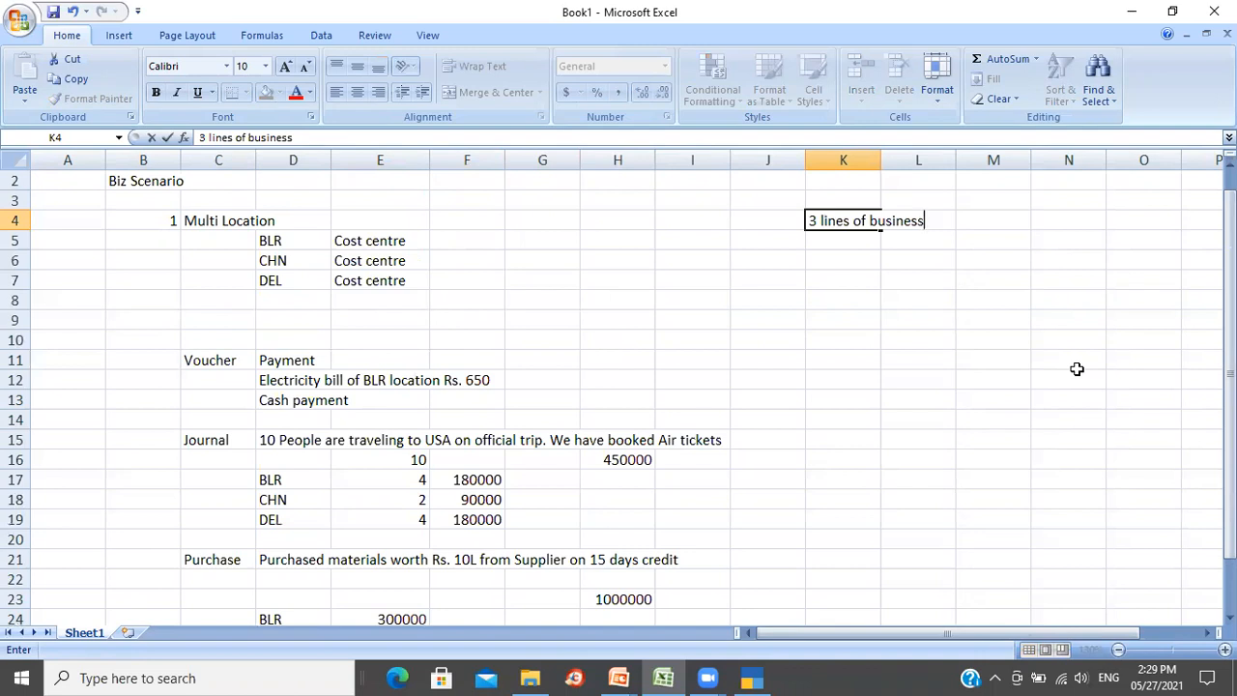
key("Return")
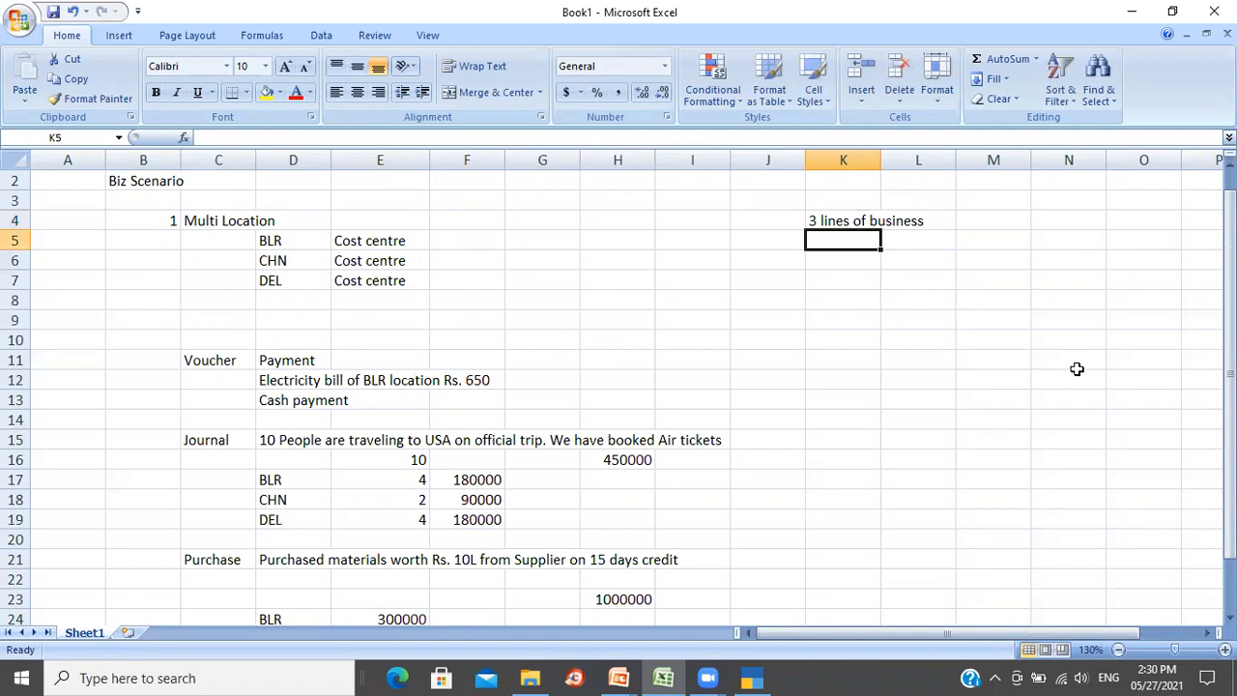
- List Computer Hardware, Travel and Tourism, and FMCG Manufacturing in cells L5 to L7 beneath the lines of business heading
key("Right")
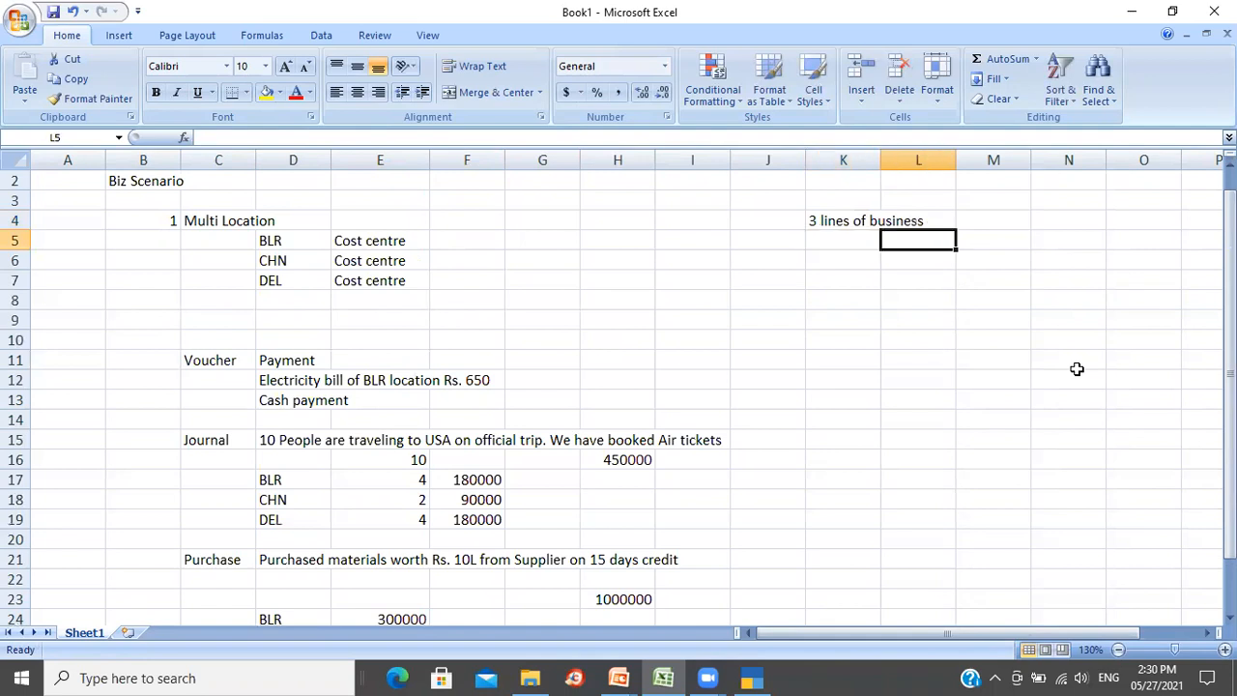
type("Co")
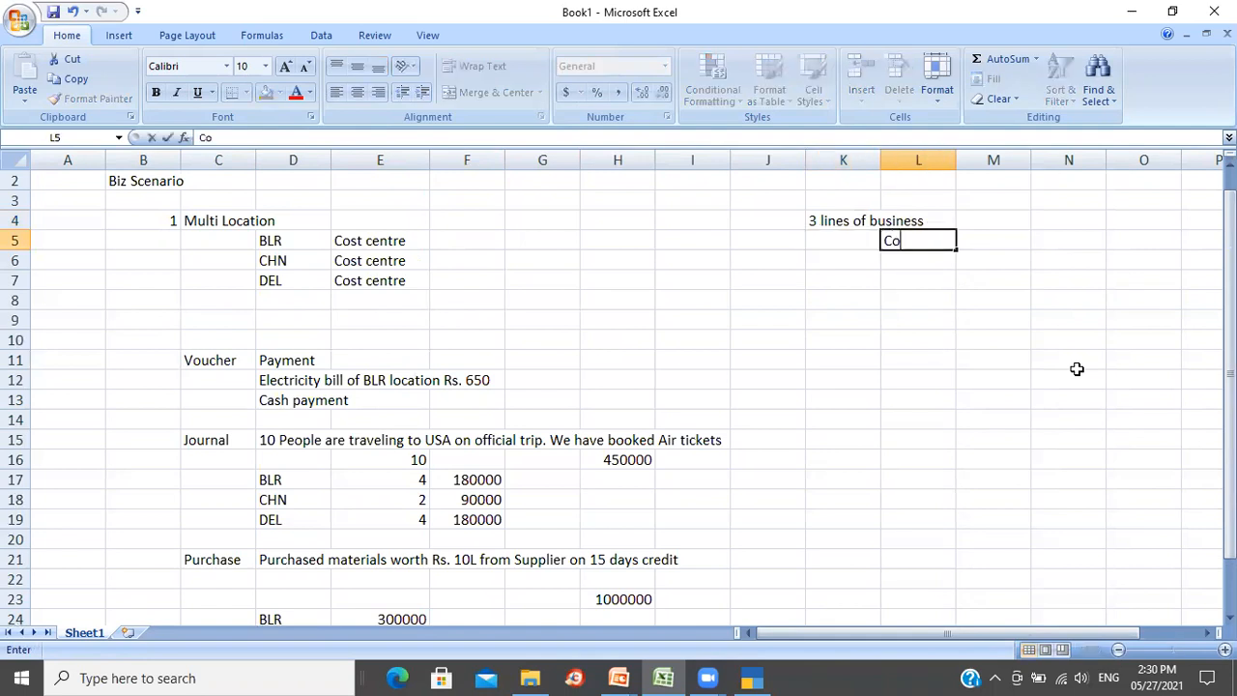
type("mputer Ha")
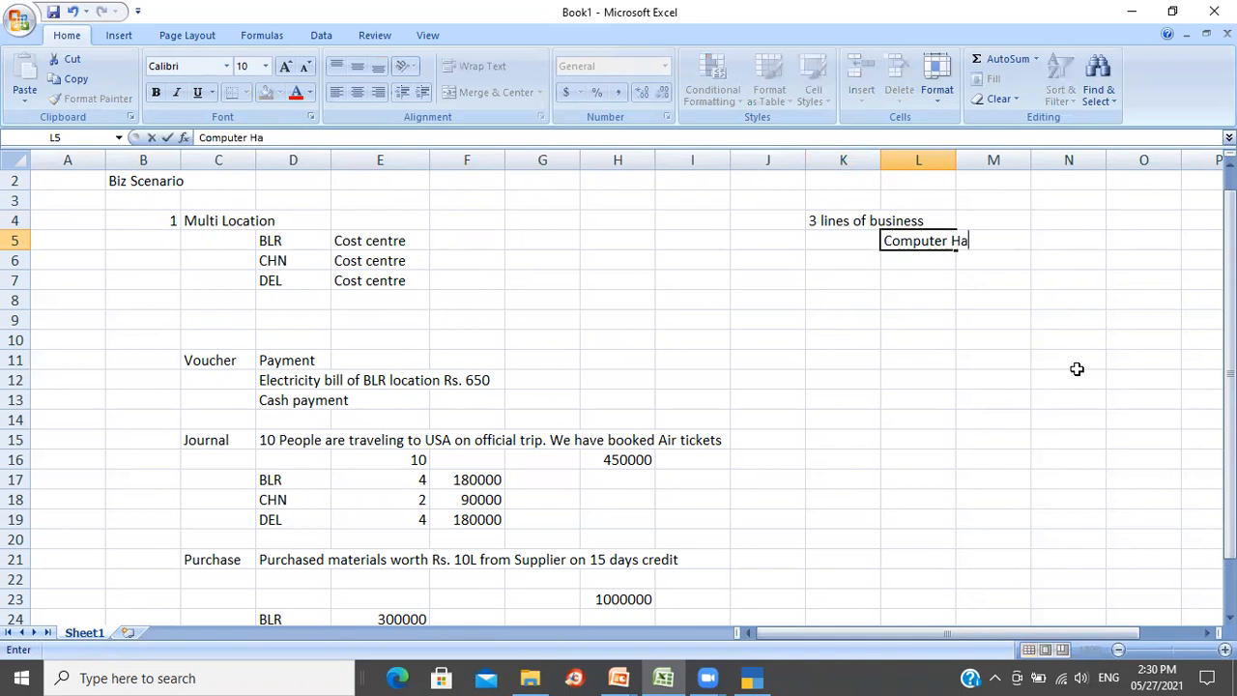
type("rdware")
key("Return")
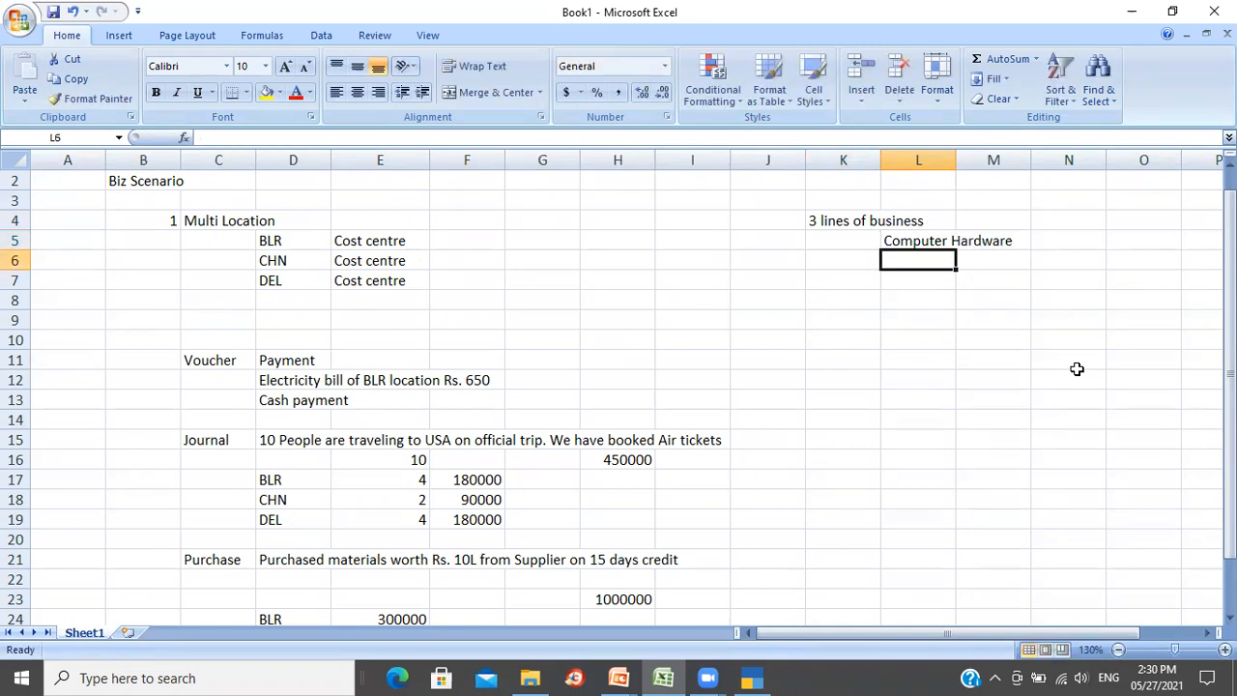
type("Travel and ")
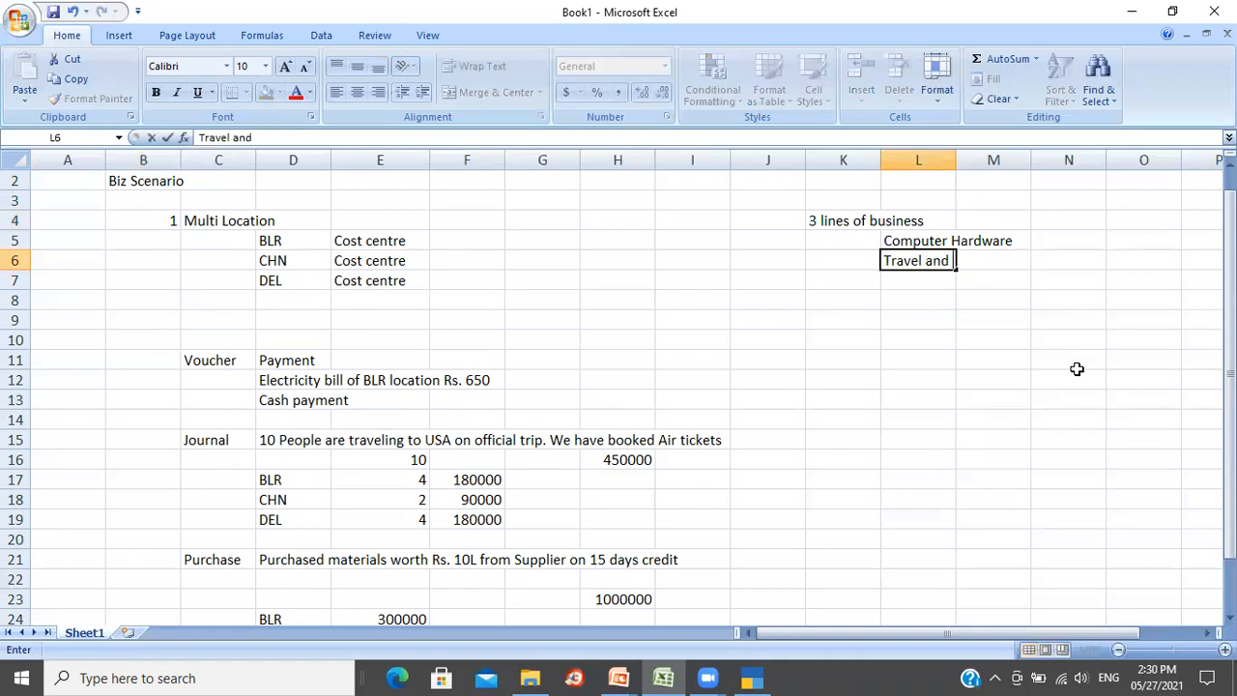
type("Tourism")
key("Return")
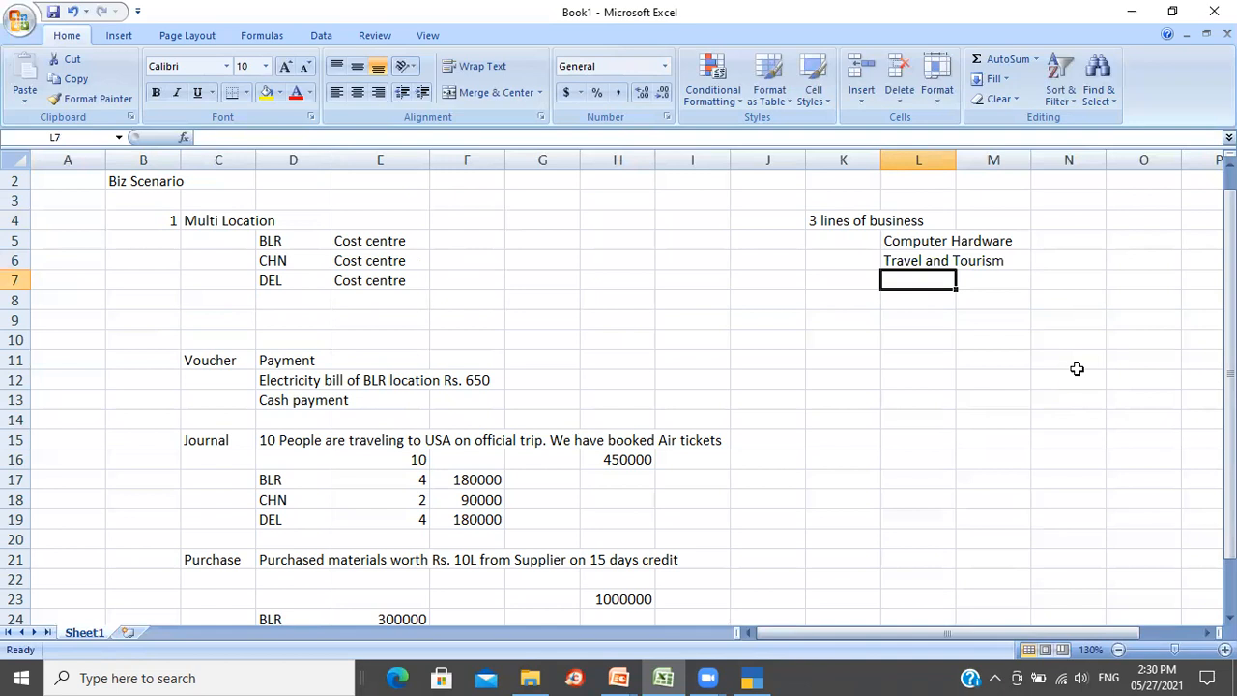
type("FMCG")
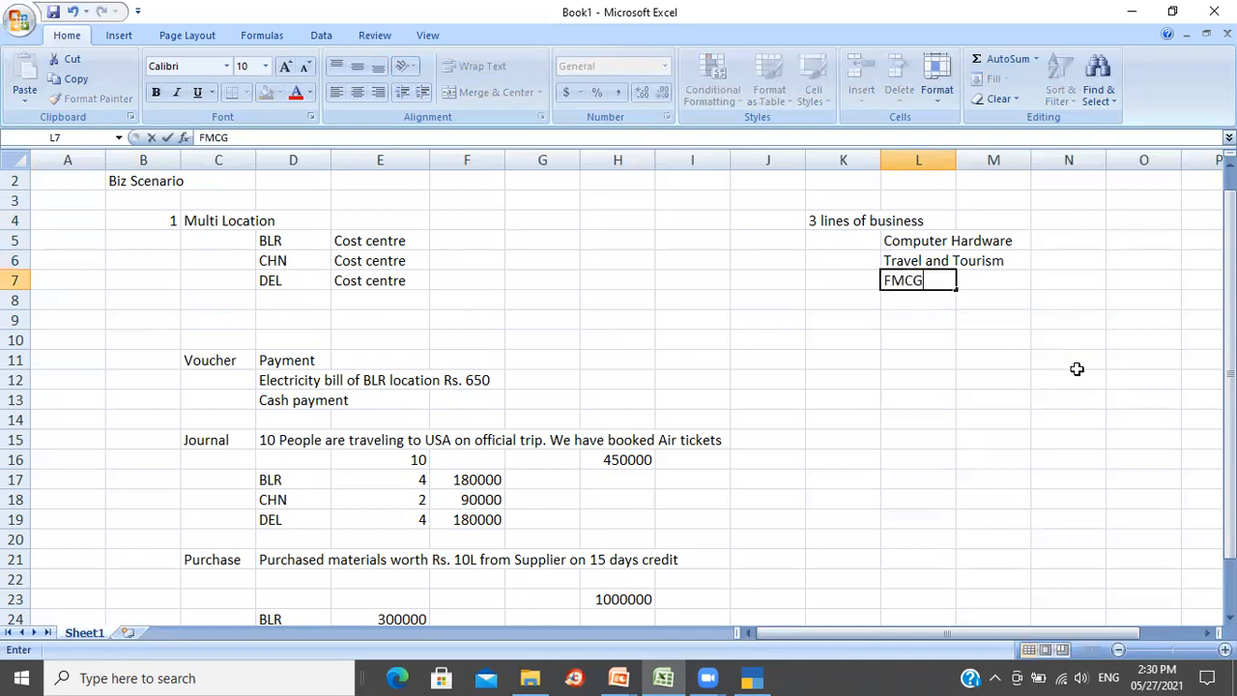
type(" Manufac")
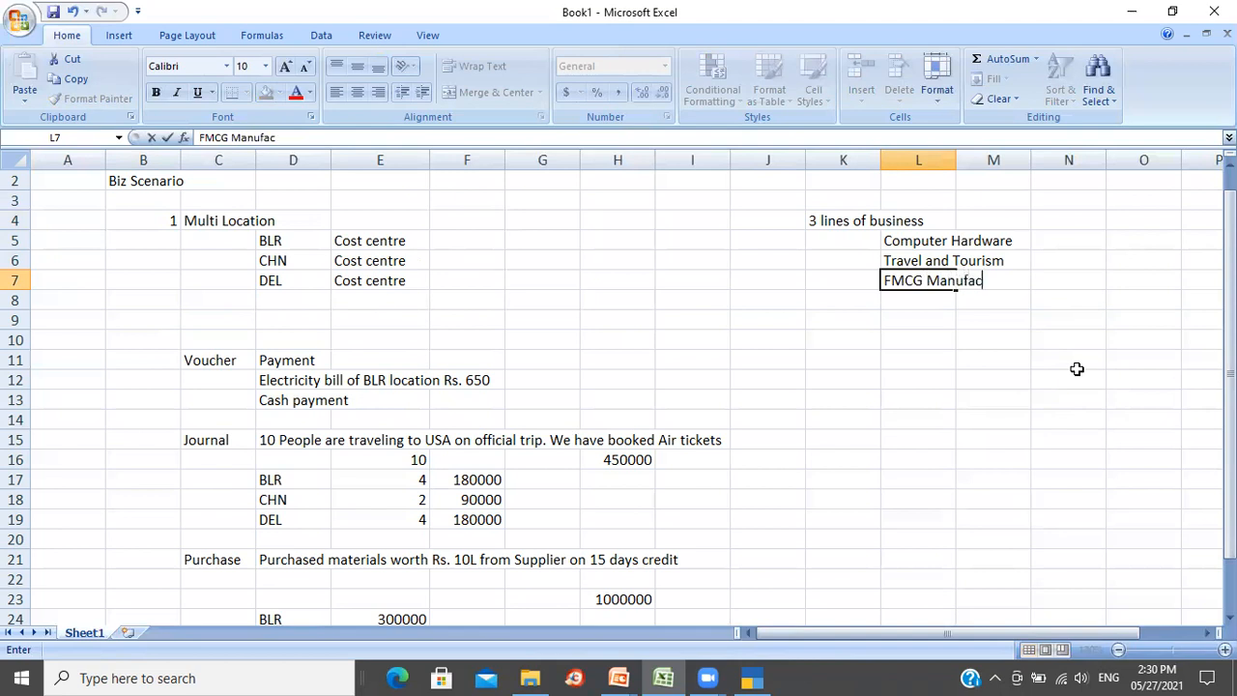
type("turing")
key("Return")
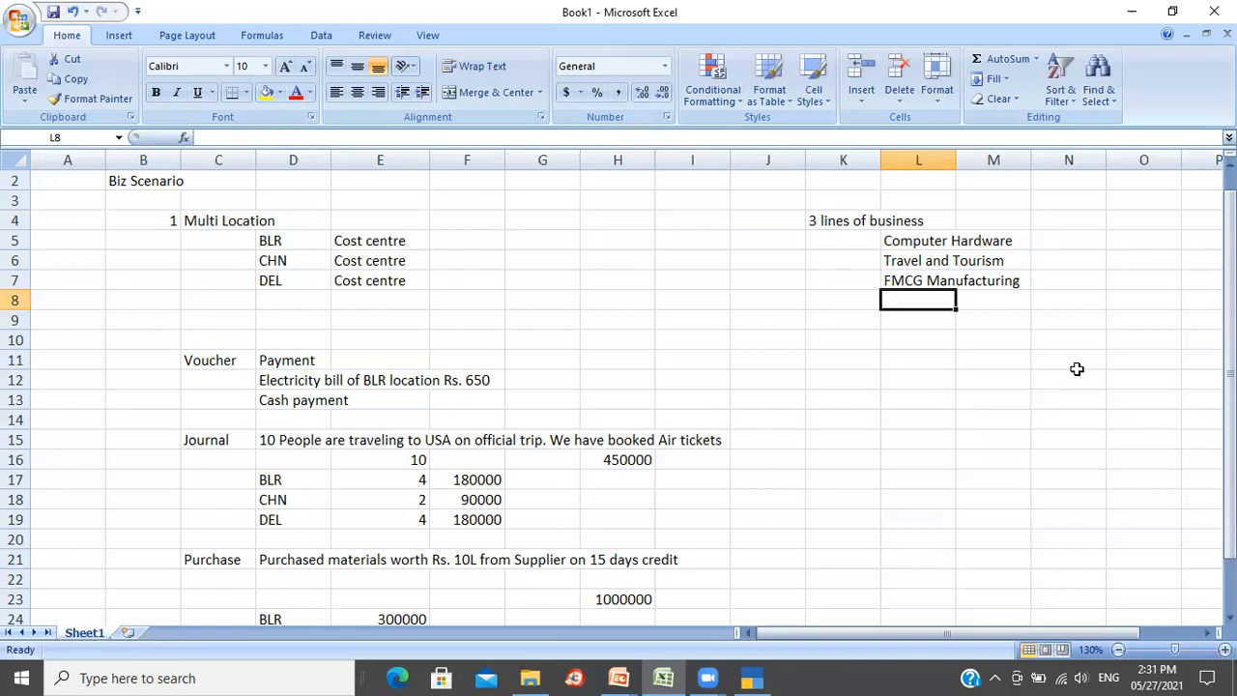
- Switch to TallyPrime, inspect the fields of cost centre BLR in alteration, and quit without saving back to the Gateway of Tally
key("alt+Tab")
key("alt+Tab")
key("Up")
key("Up")
key("Return")
key("Down")
key("Down")
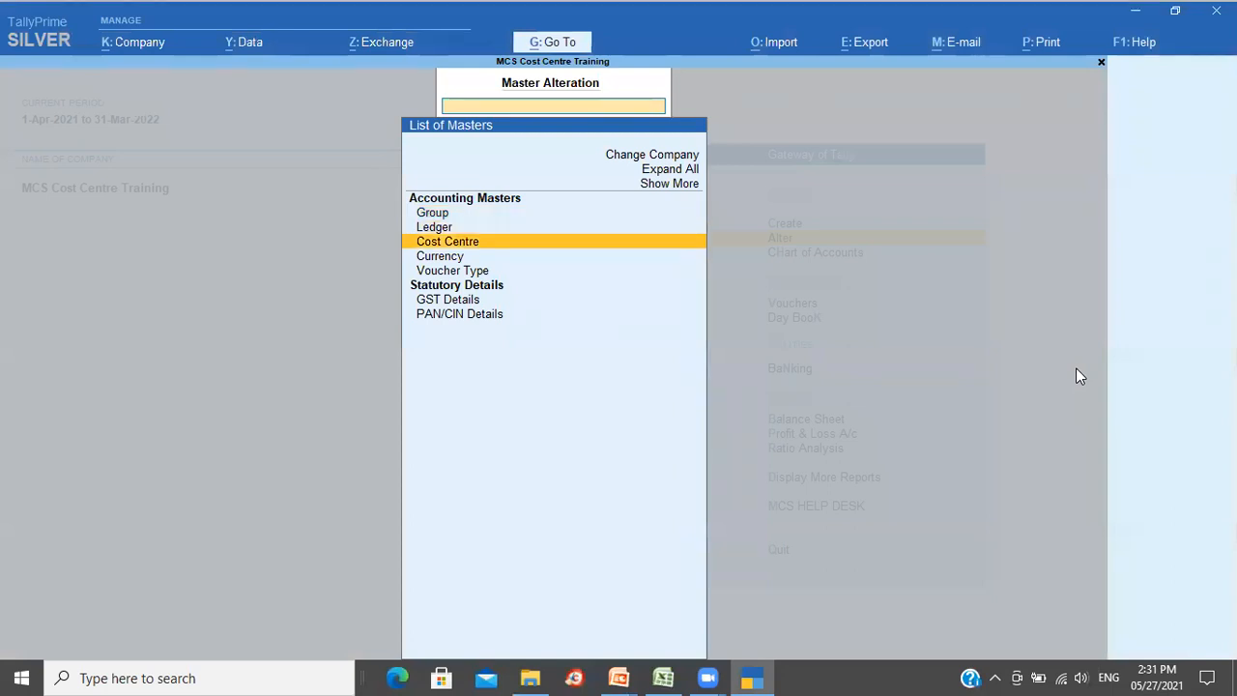
key("Return")
key("Return")
key("Return")
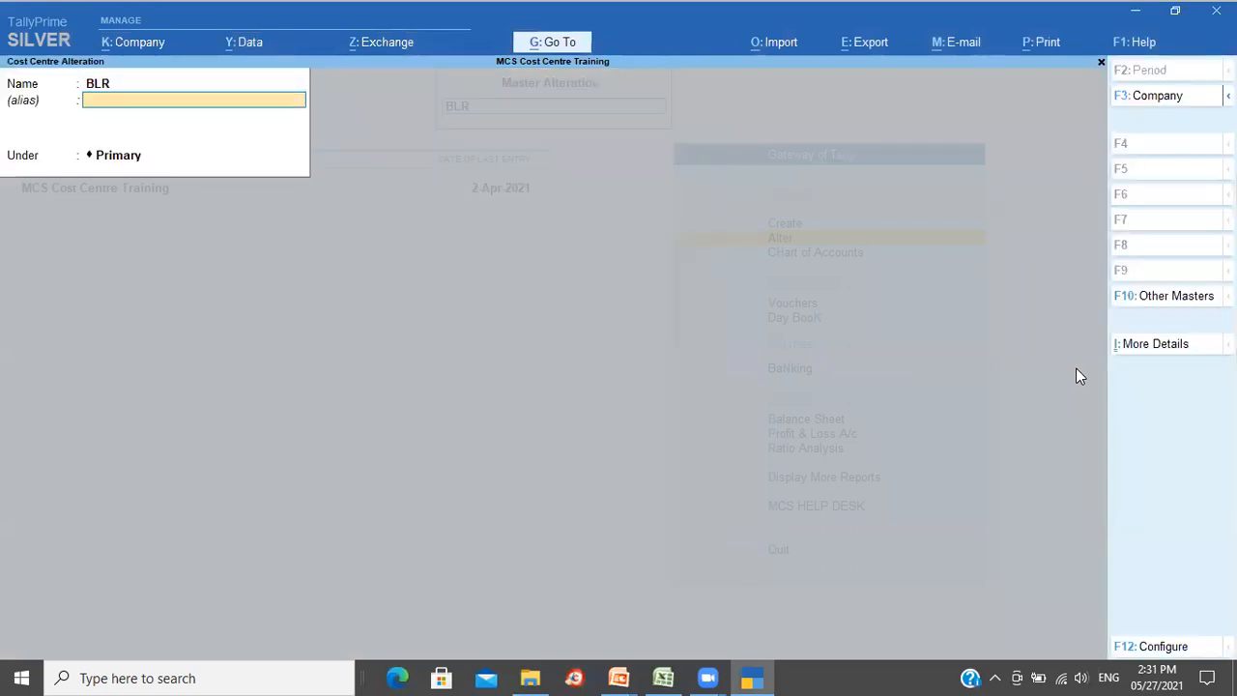
key("Return")
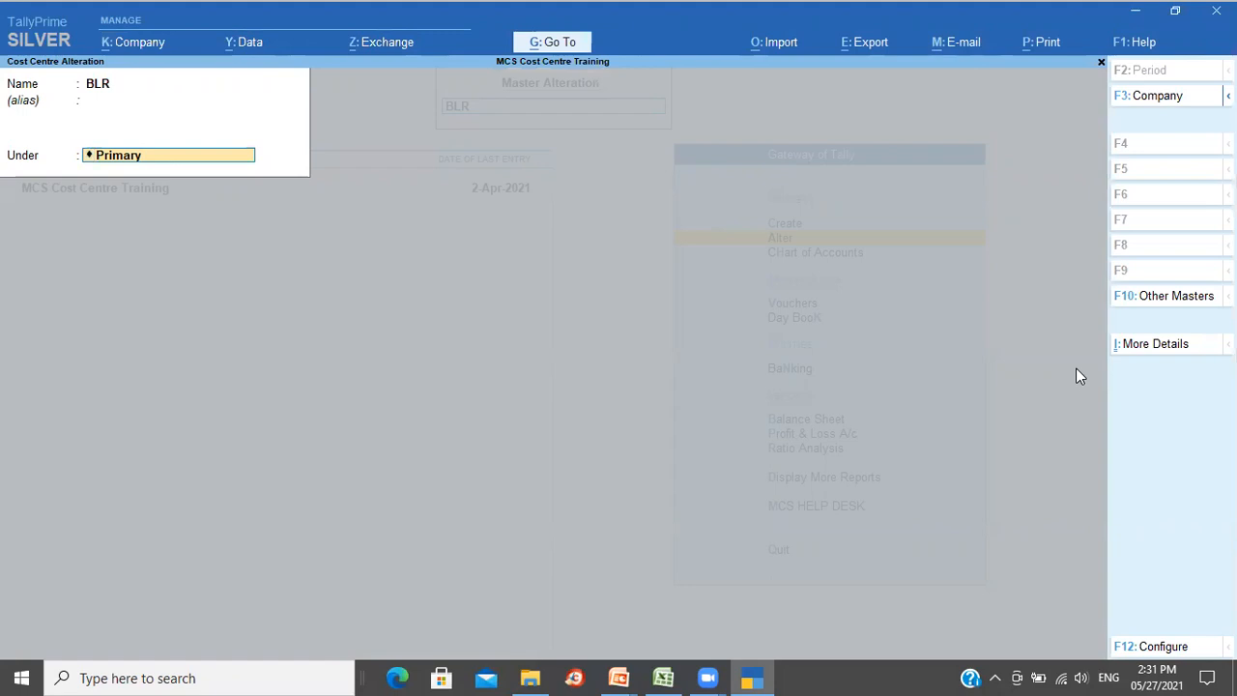
key("BackSpace")
key("Escape")
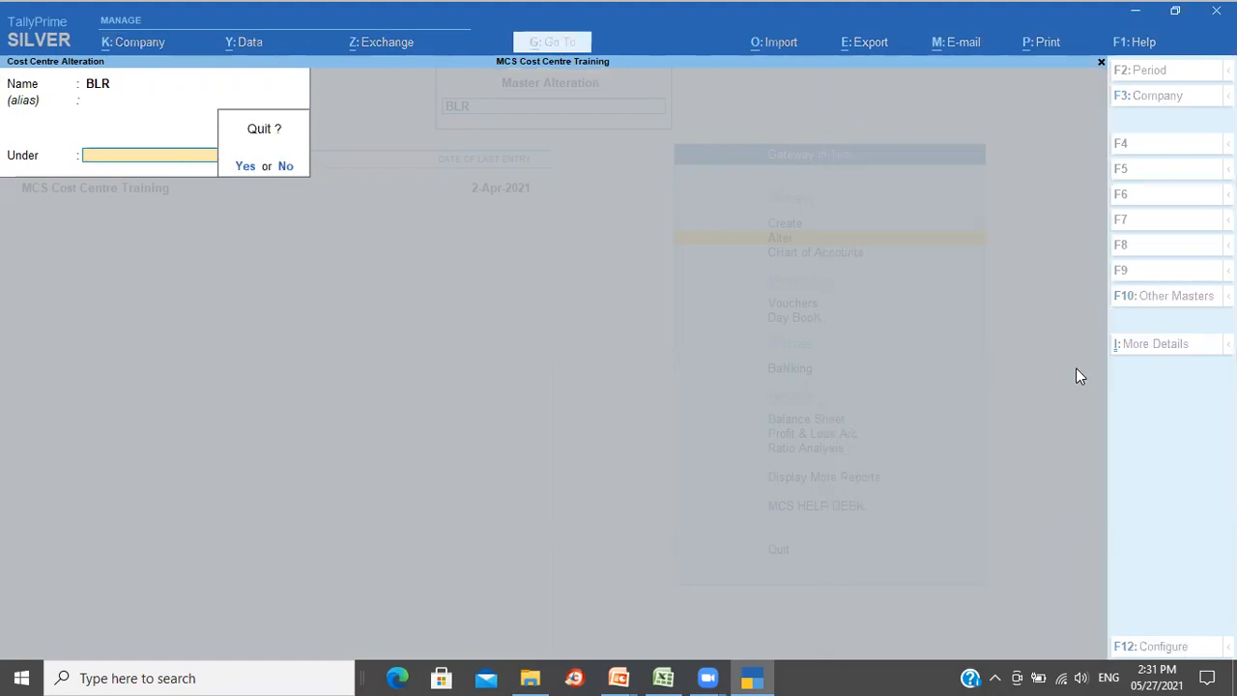
key("y")
key("Escape")
key("Escape")
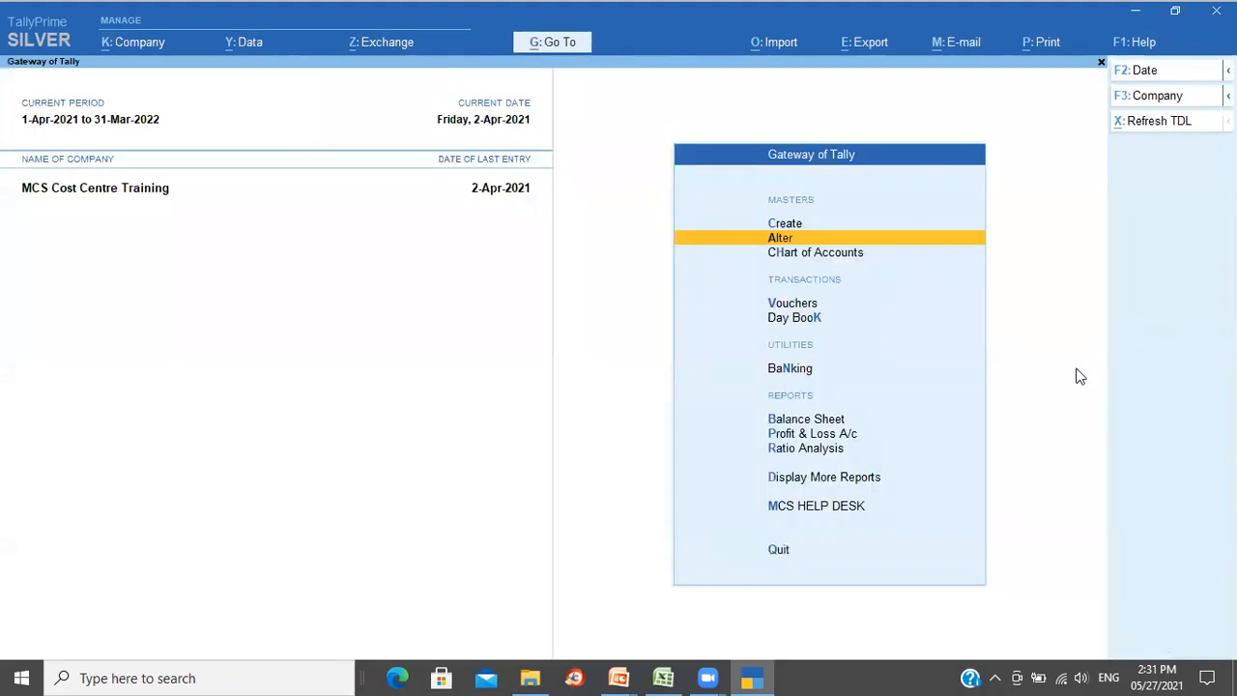
- Expand the list of masters for creation and start a new cost category instead of altering the existing primary one
key("c")
key("Down")
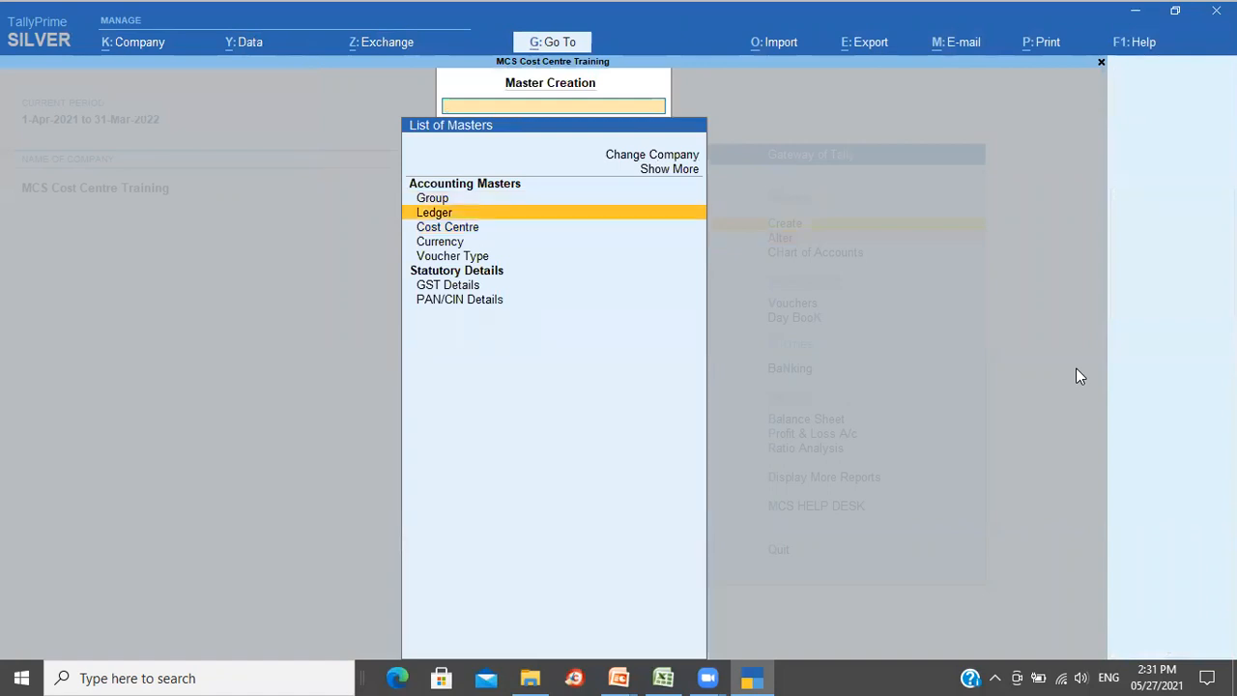
left_click(682, 172)
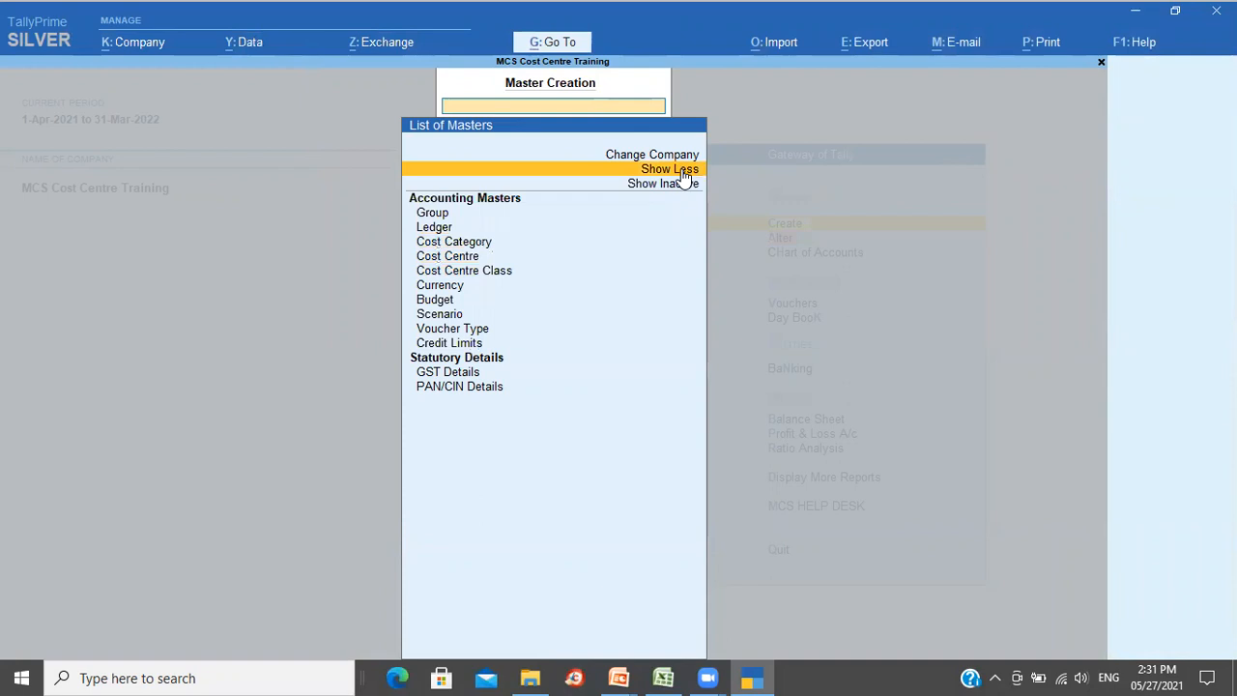
key("Down")
key("Down")
key("Down")
key("Down")
key("Down")
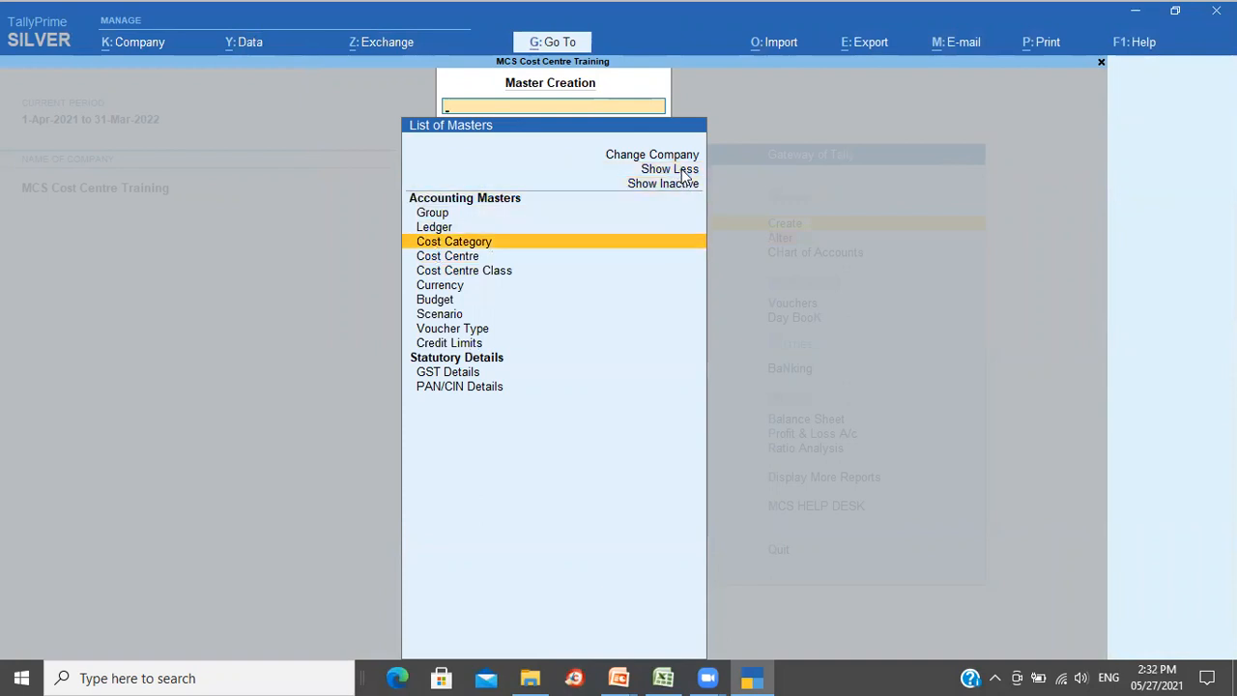
key("Return")
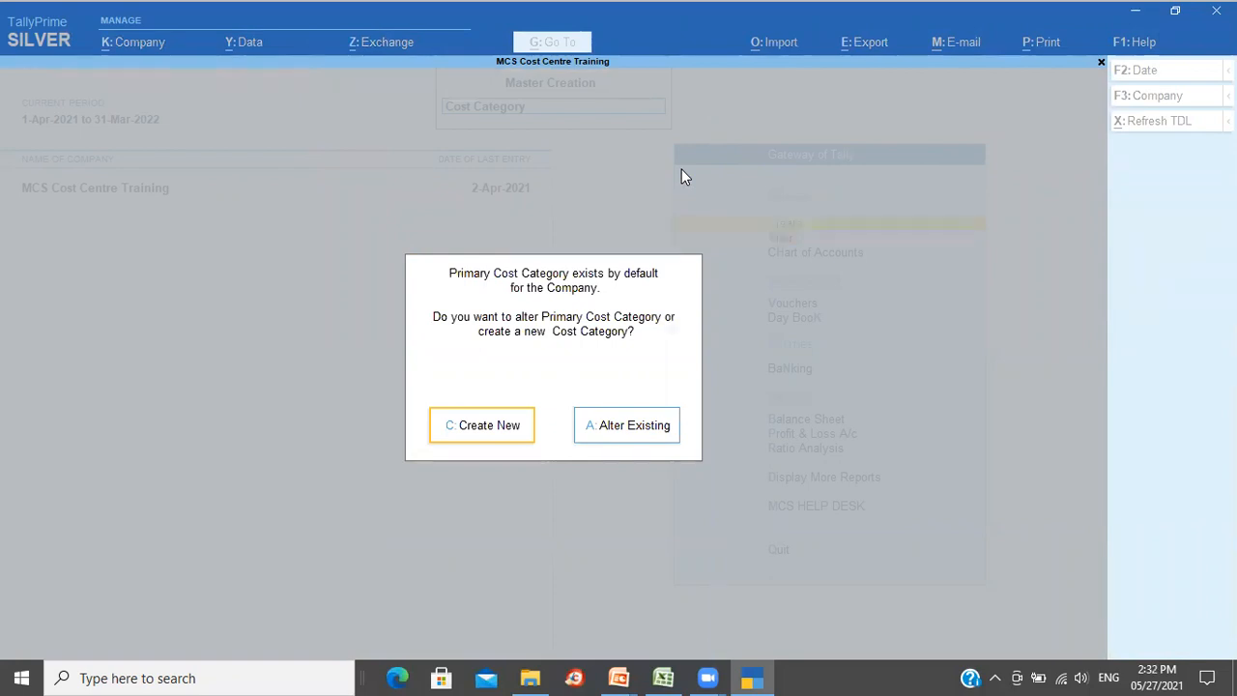
left_click(503, 428)
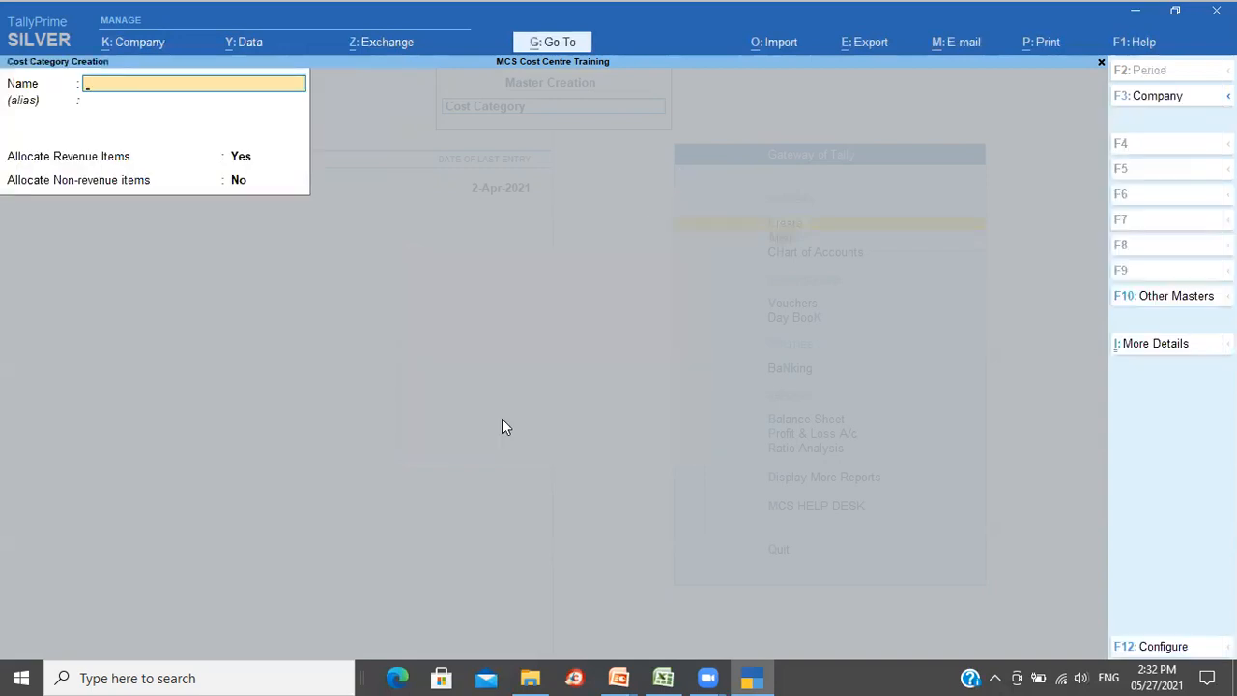
- Consult the Excel scenario headings, and create the cost category Location in TallyPrime with revenue items set to Yes and non-revenue items to No
key("alt+Tab")
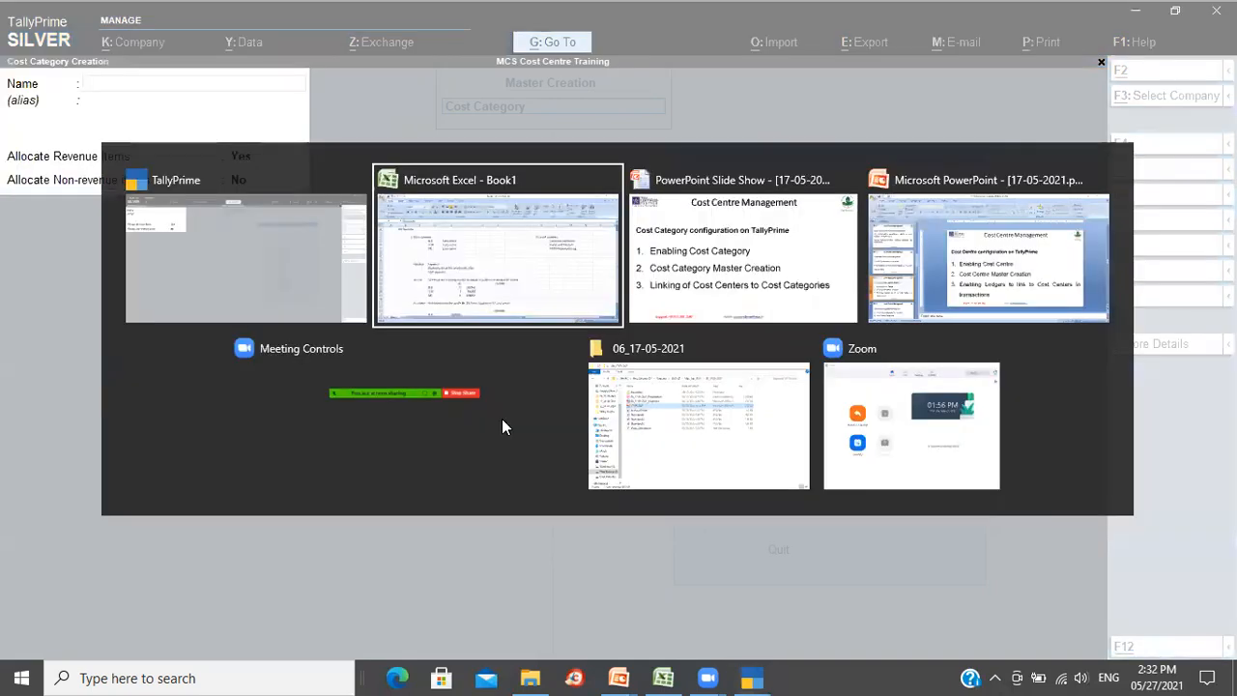
left_click(208, 221)
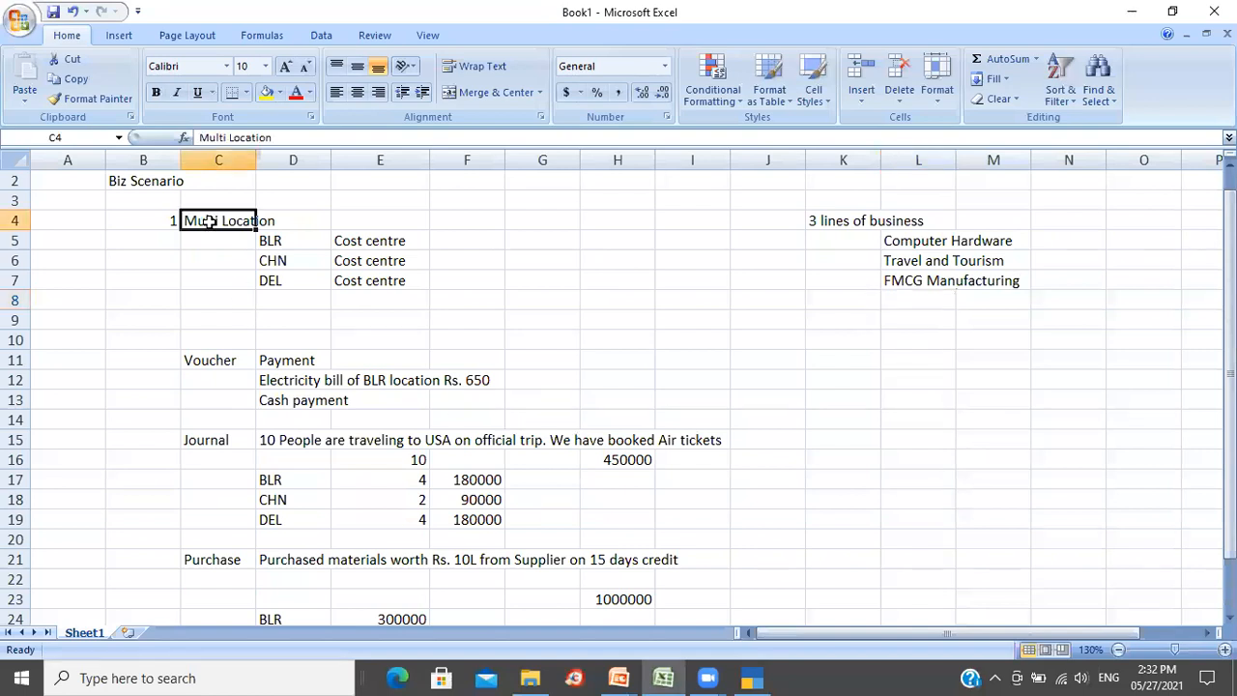
left_click(824, 218)
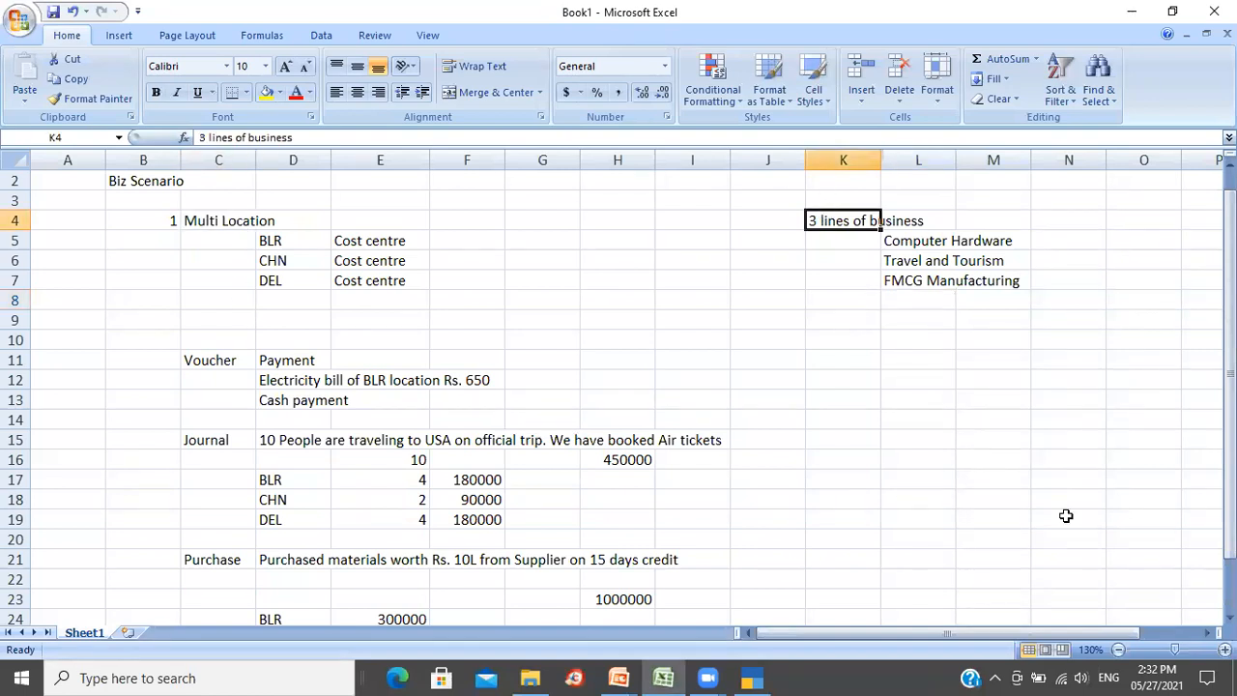
key("alt+Tab")
type("Location")
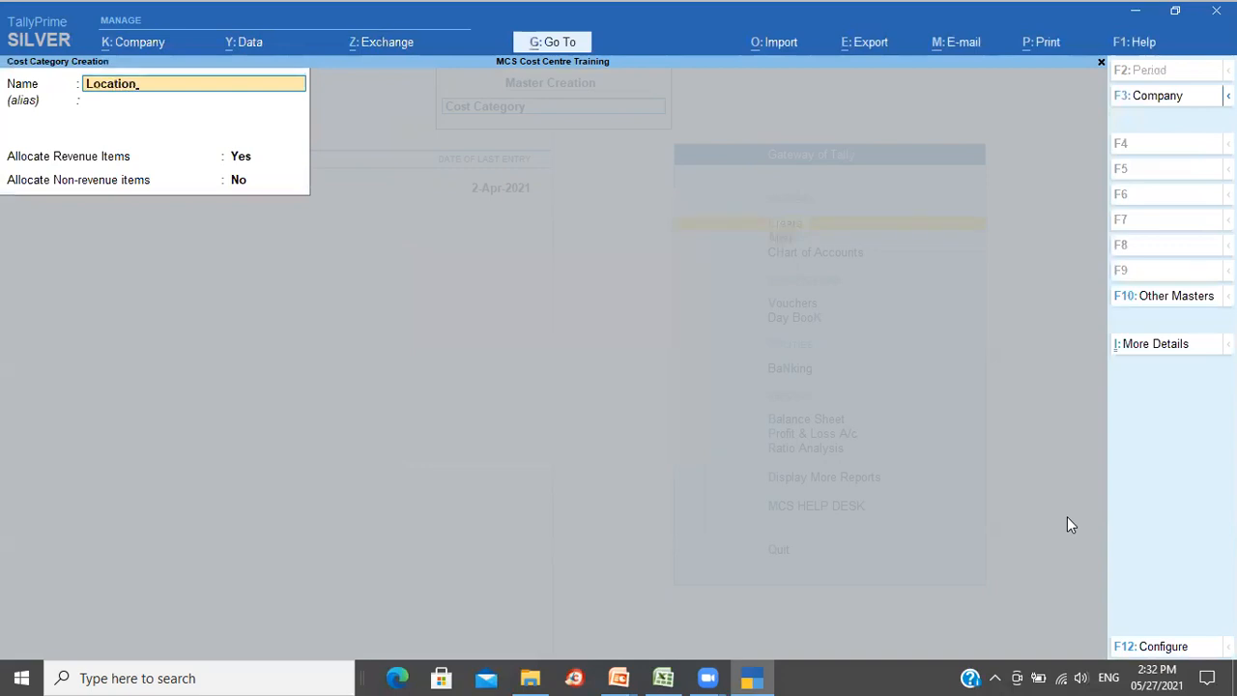
key("Return")
key("Return")
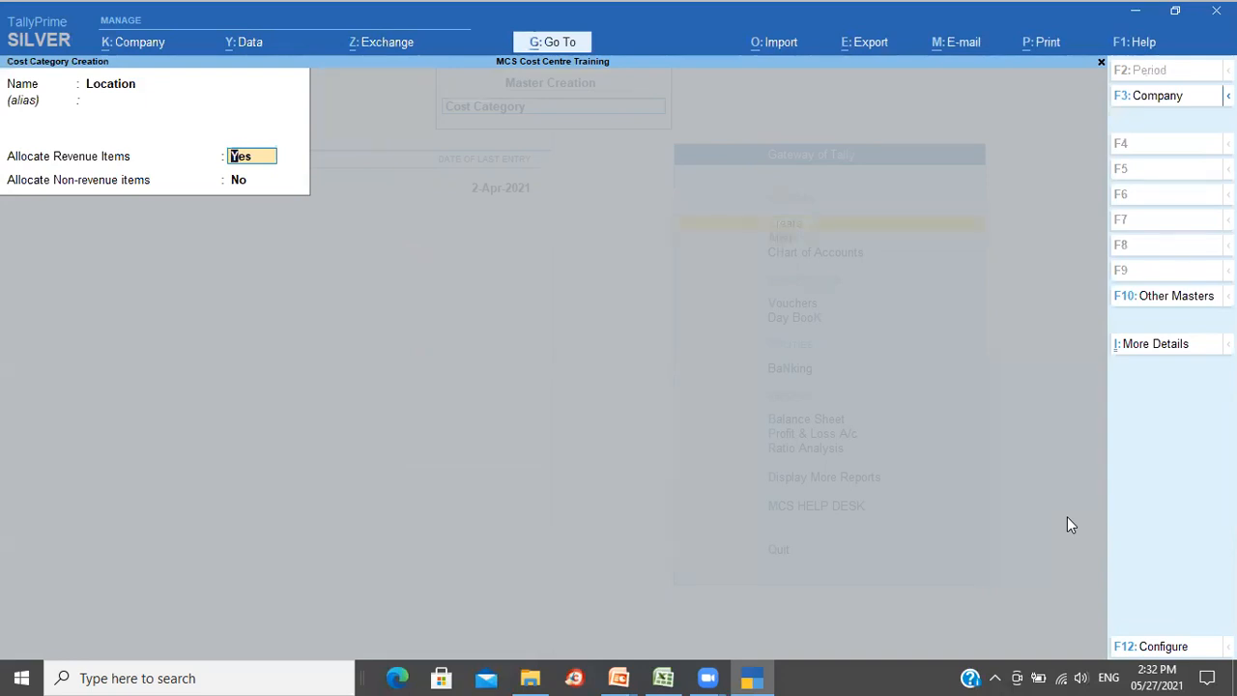
key("Return")
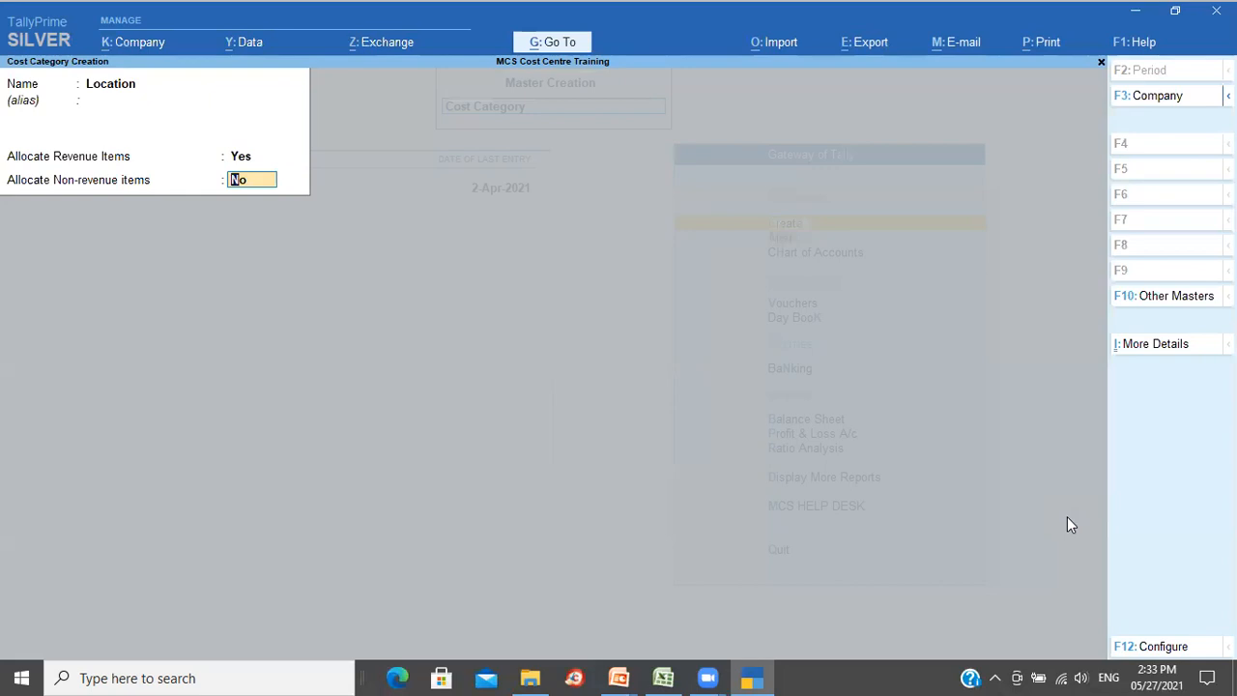
key("Return")
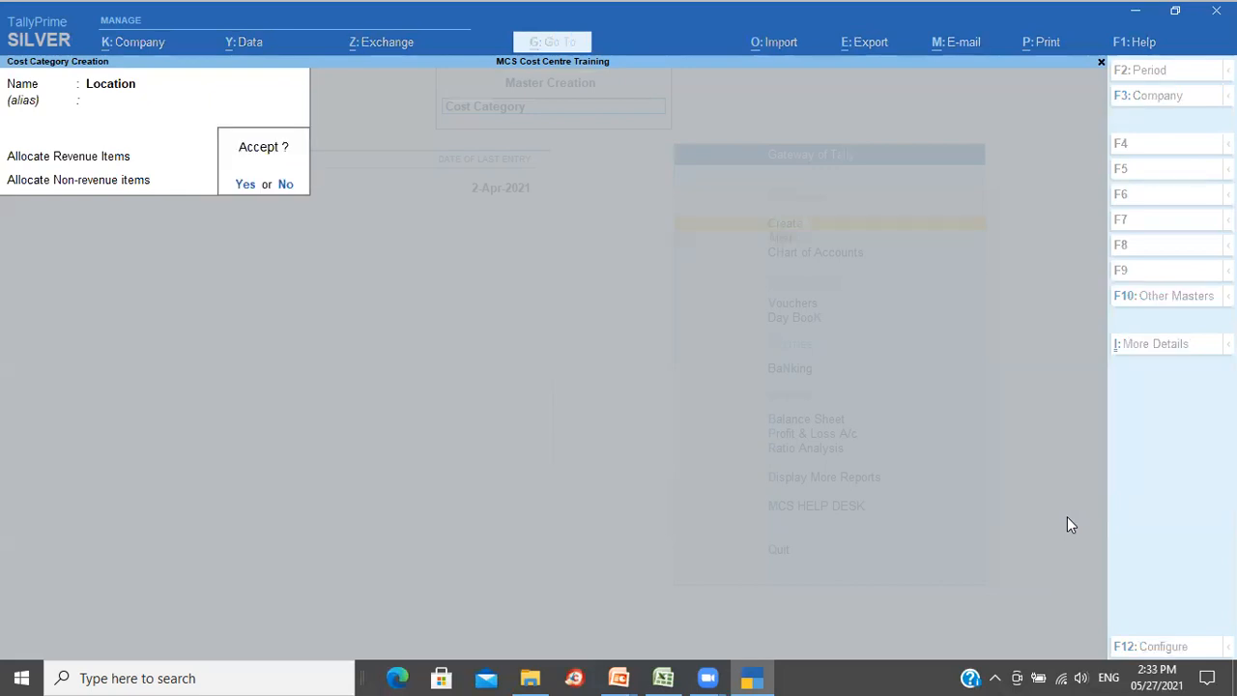
key("Return")
- Create a second cost category named LoB with revenue items set to Yes and non-revenue items to No, and leave category creation
type("LoB")
key("Return")
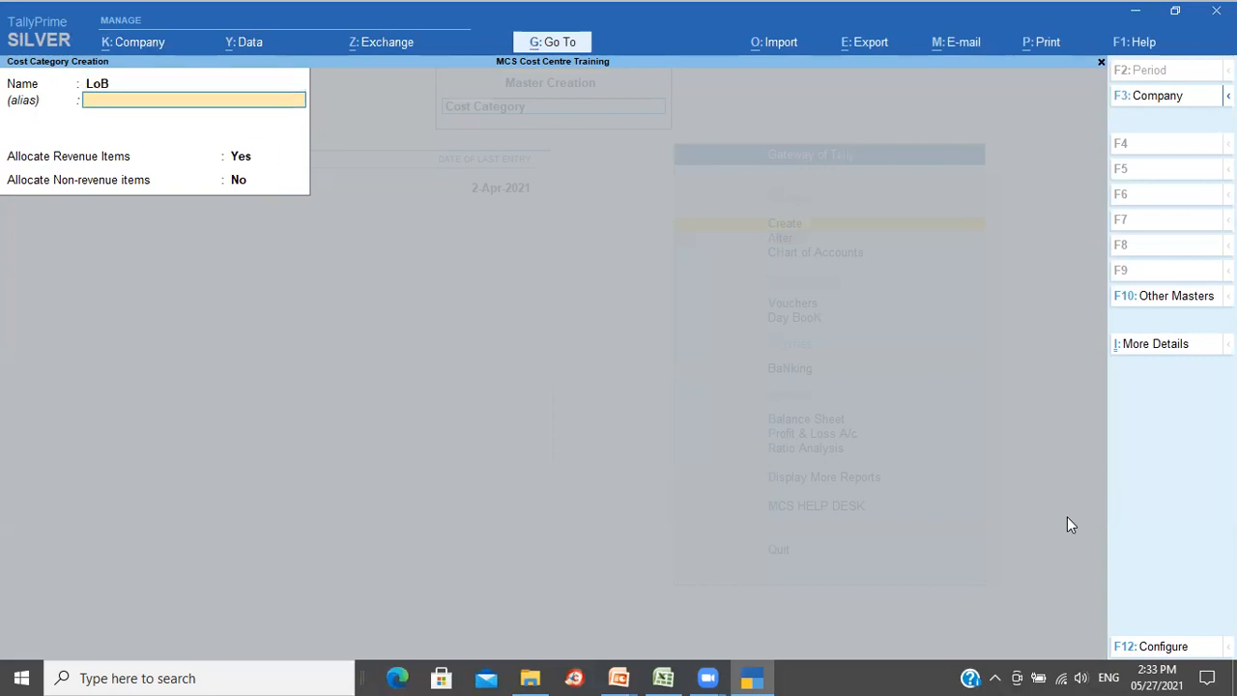
key("Return")
key("Return")
key("Return")
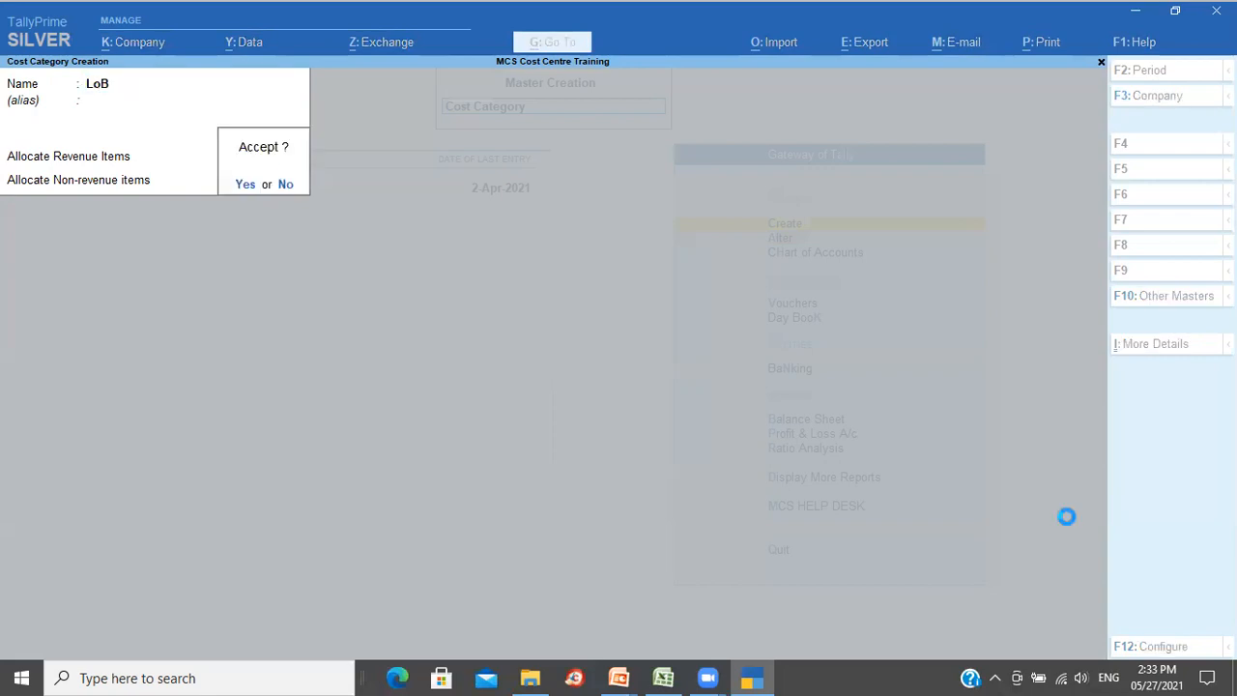
key("Return")
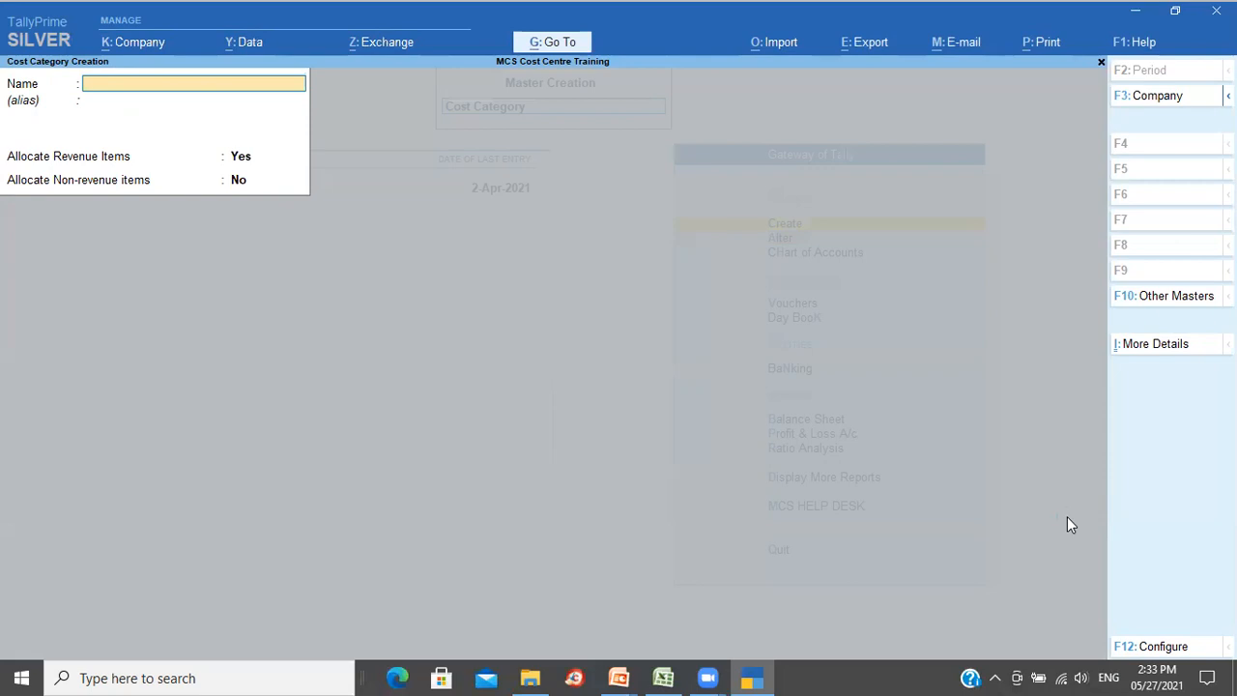
key("Escape")
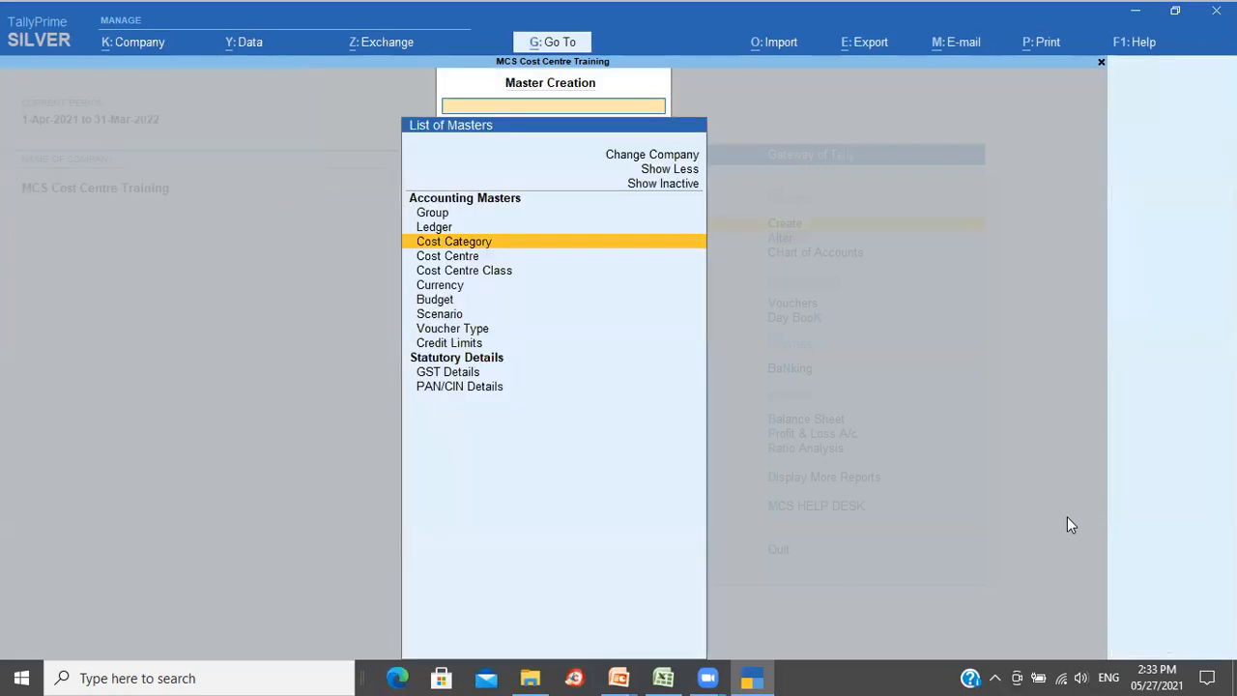
key("Down")
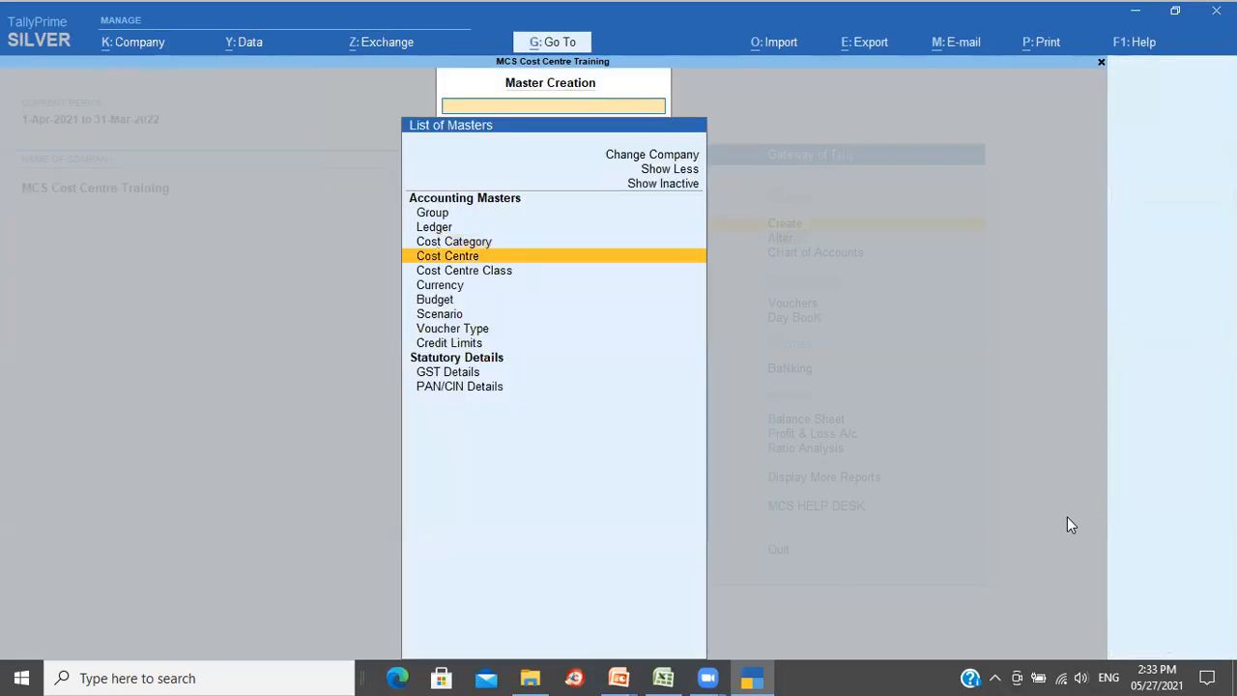
key("Return")
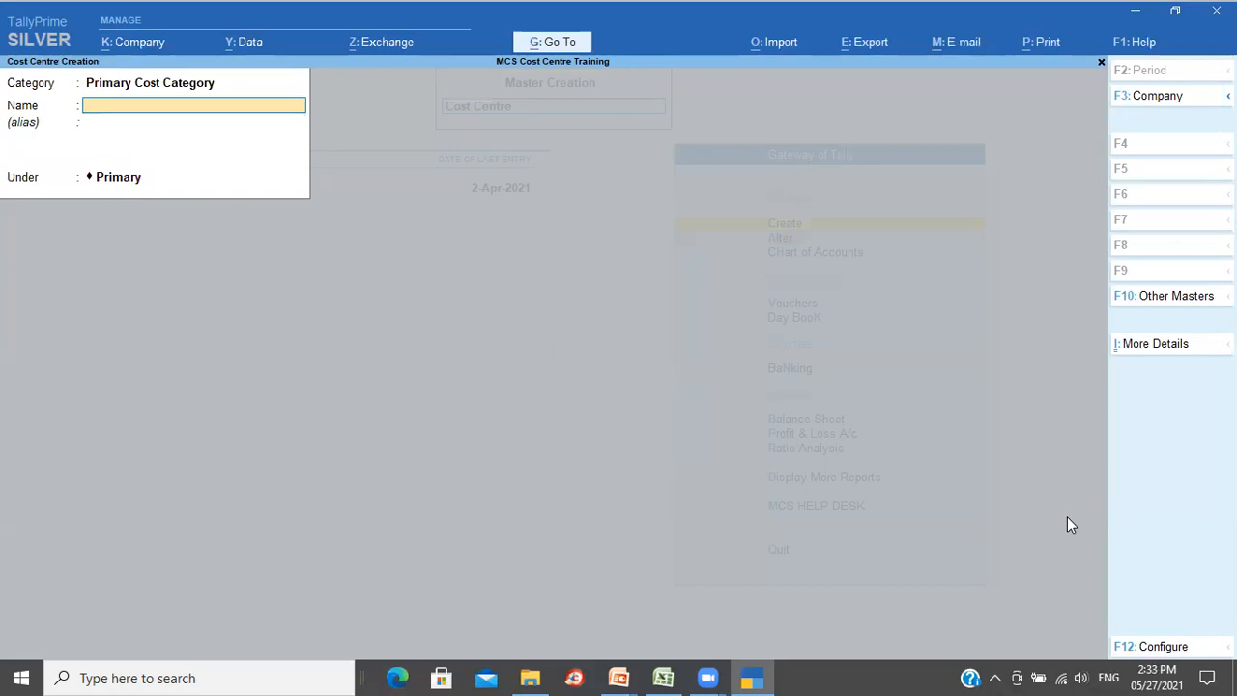
key("Escape")
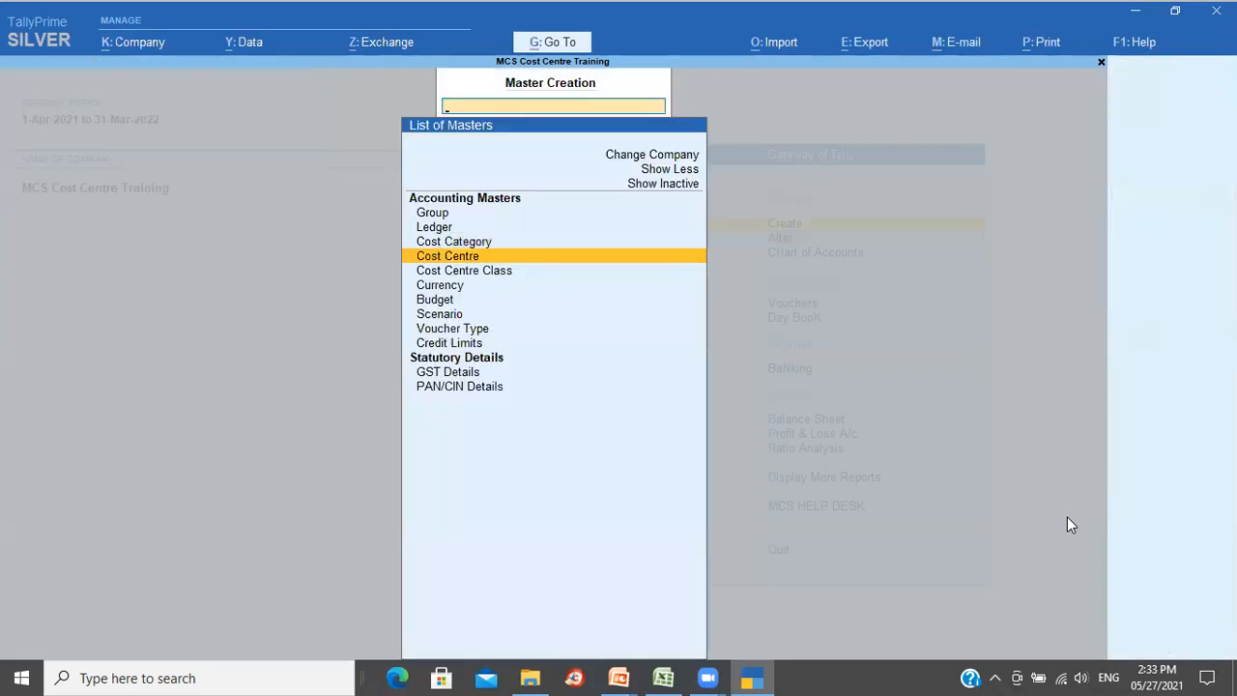
- Leave master creation and open the existing cost centre BLR for alteration
key("Escape")
key("Down")
key("Return")
key("Down")
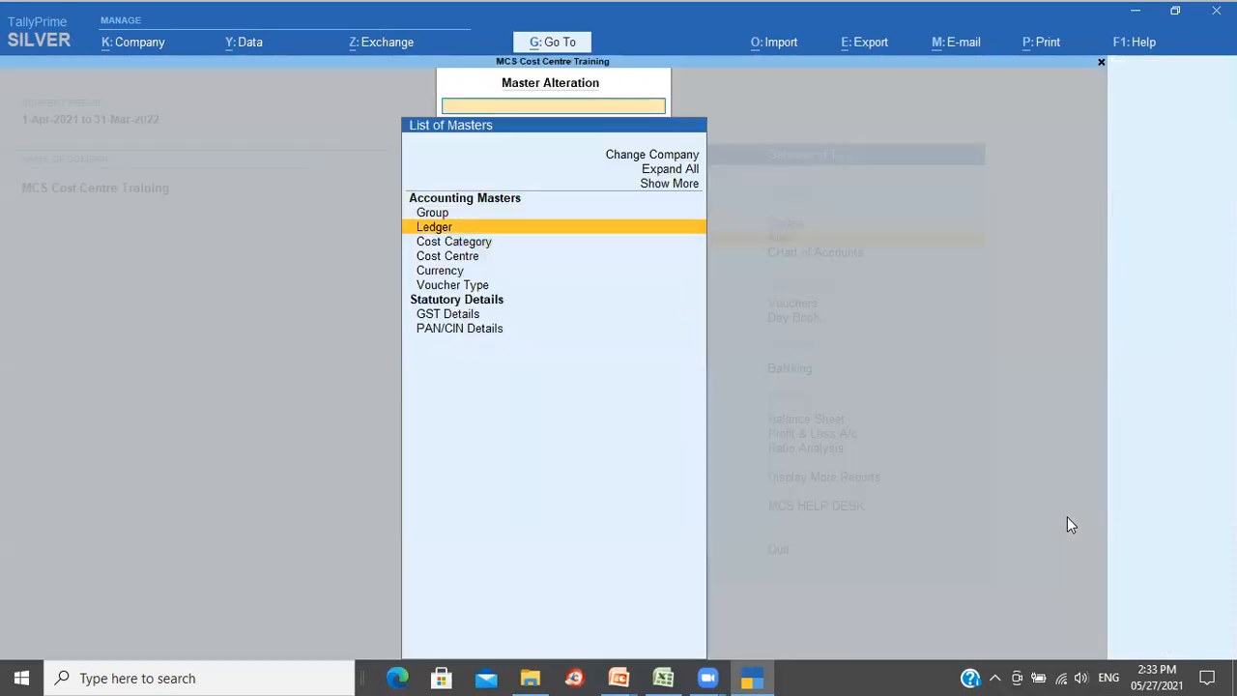
key("Down")
key("Down")
key("Return")
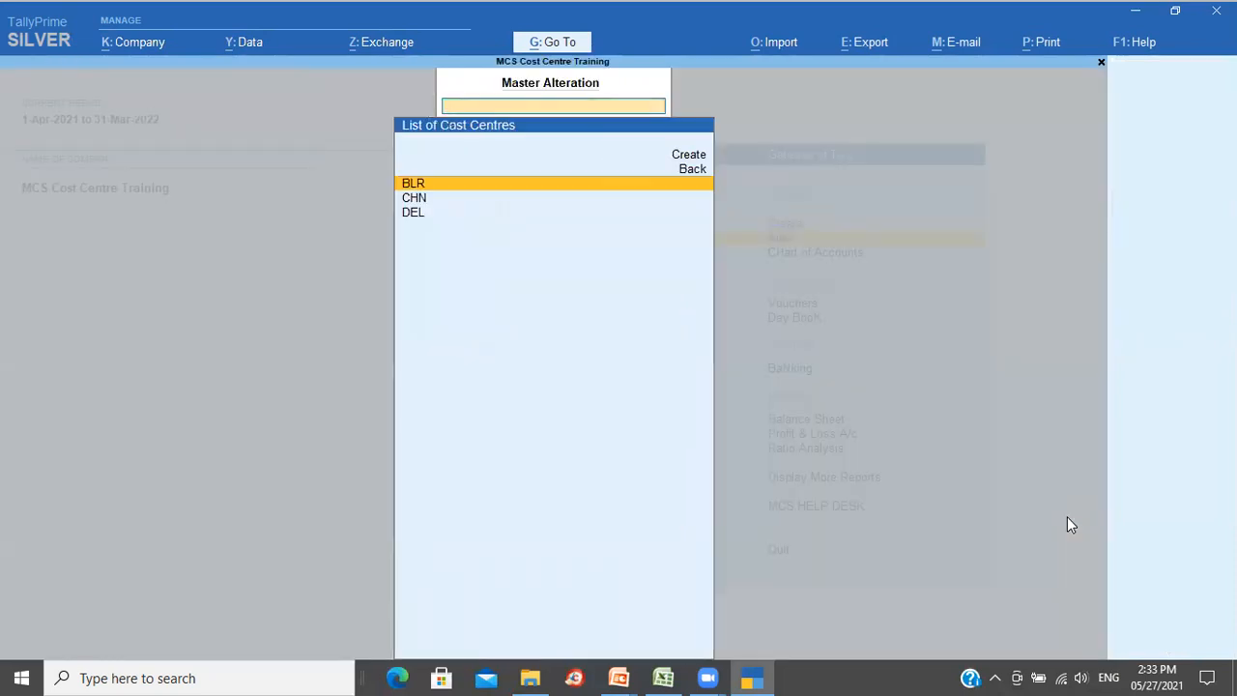
key("Return")
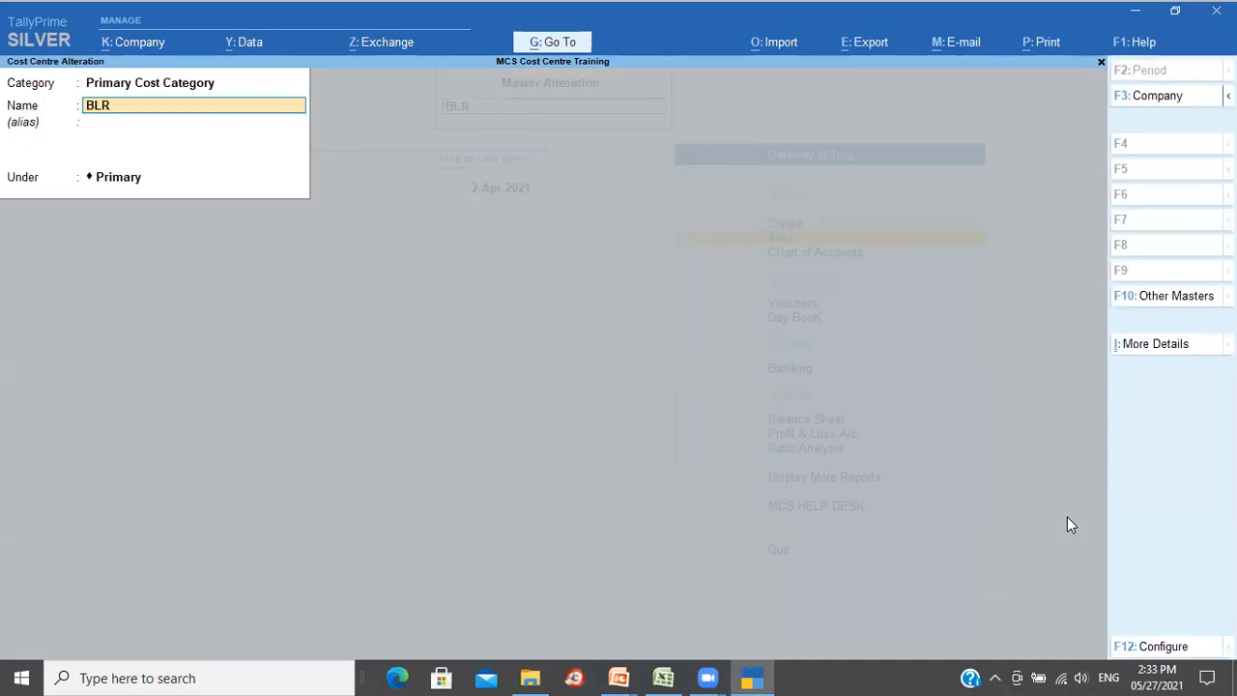
- Change the category of cost centre BLR to Location, keep it under Primary, and save the alteration
key("BackSpace")
key("BackSpace")
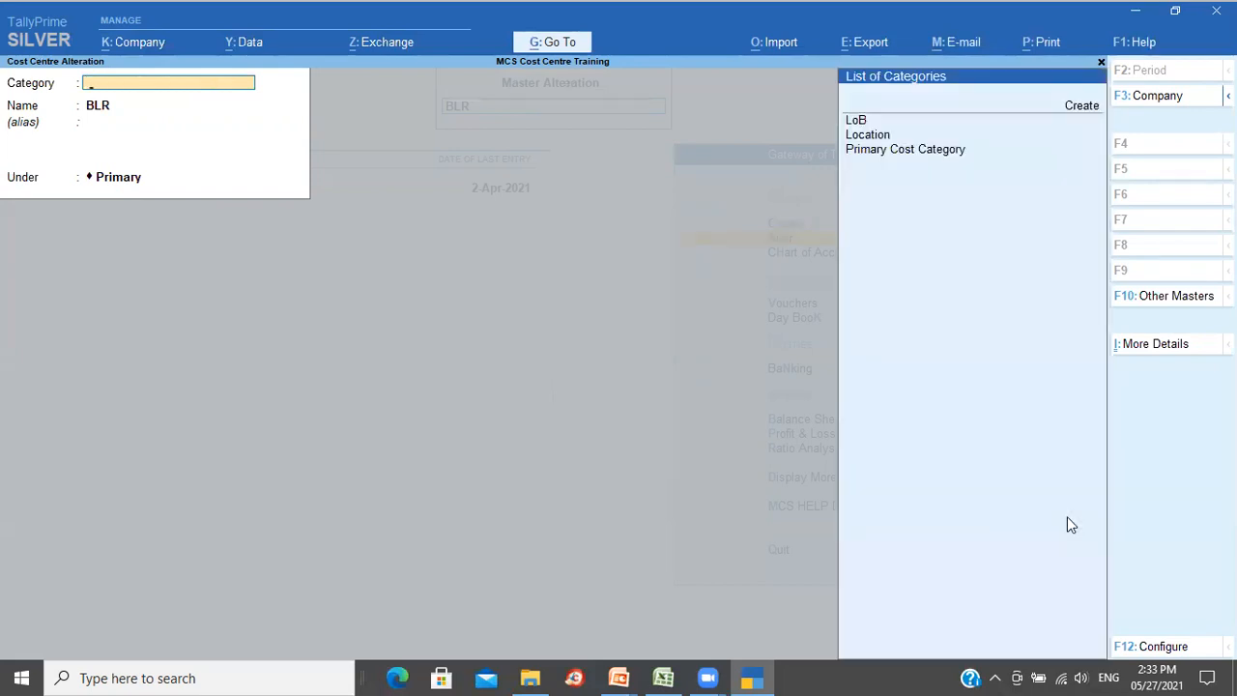
key("Down")
key("Down")
key("Up")
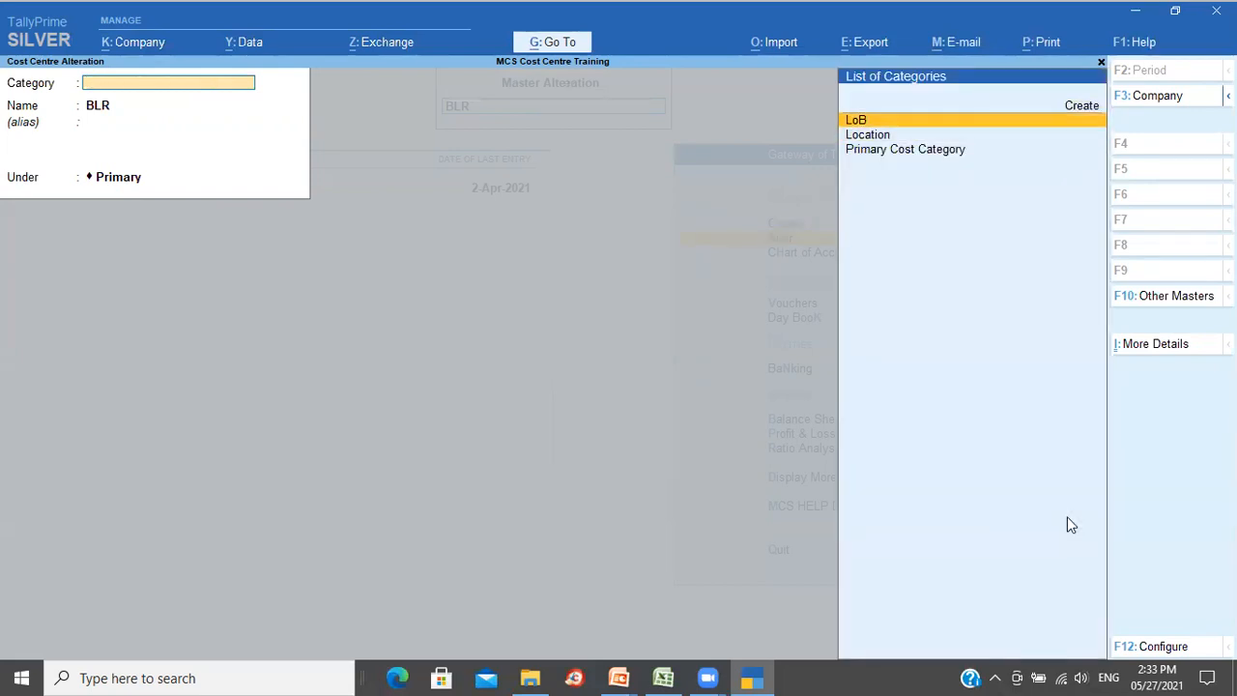
key("Down")
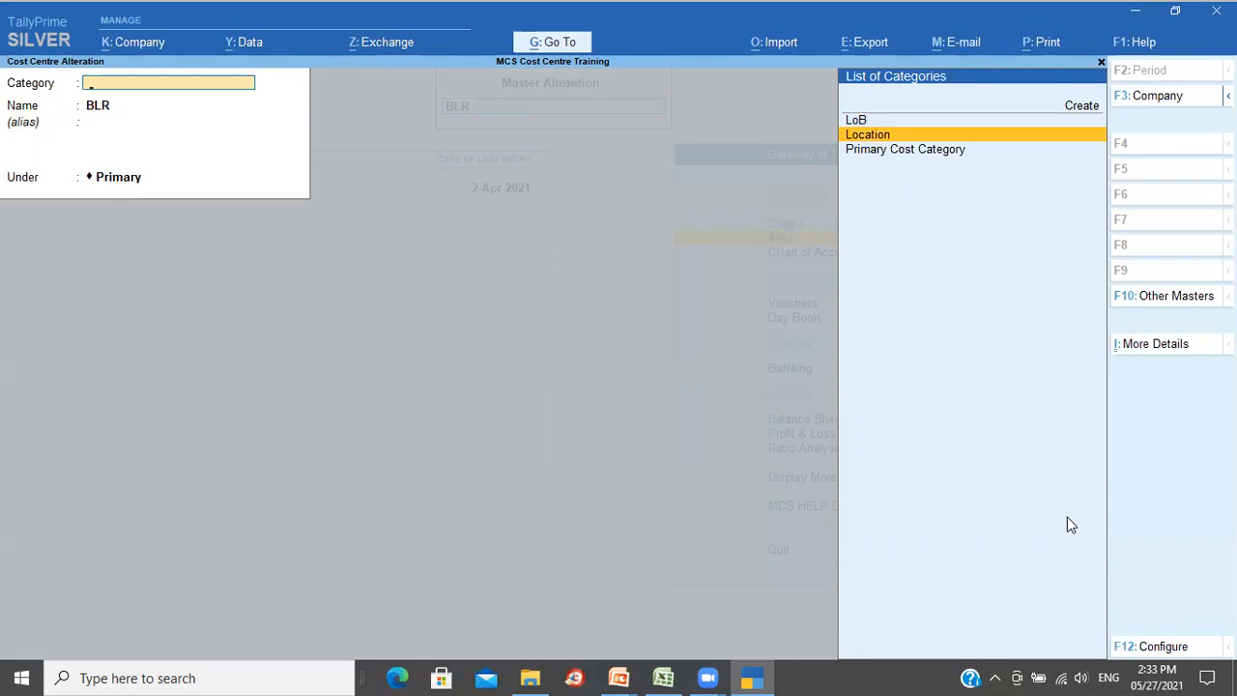
key("Down")
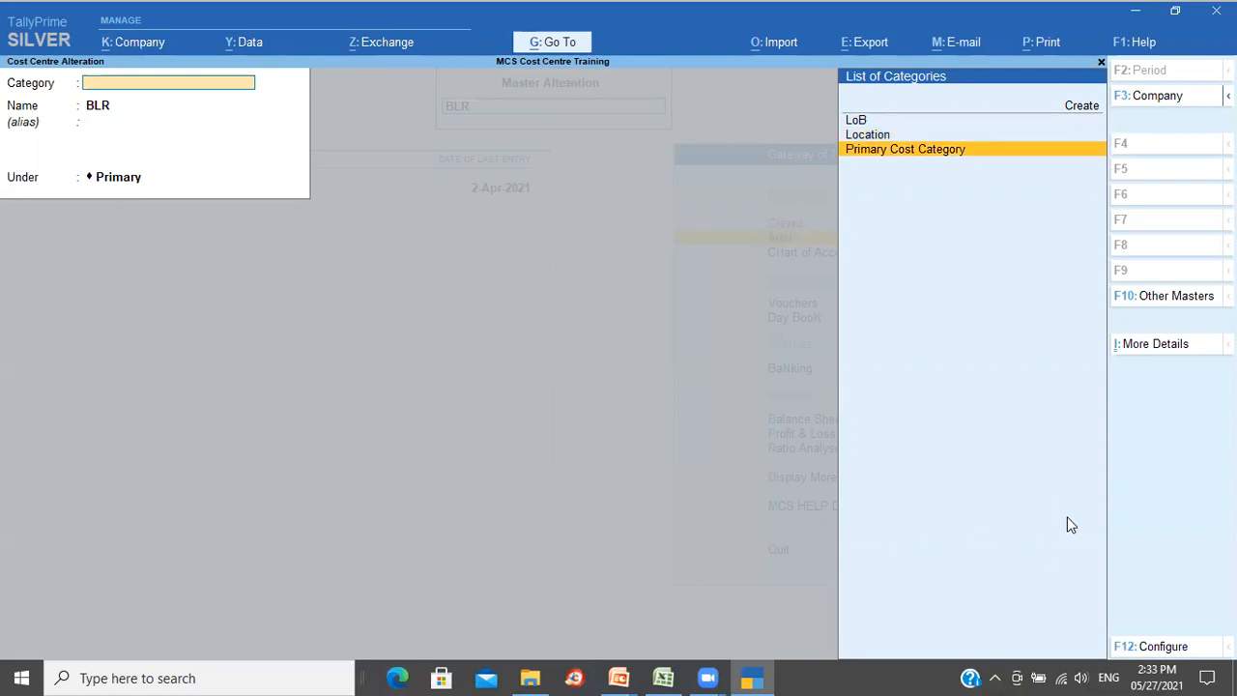
key("Up")
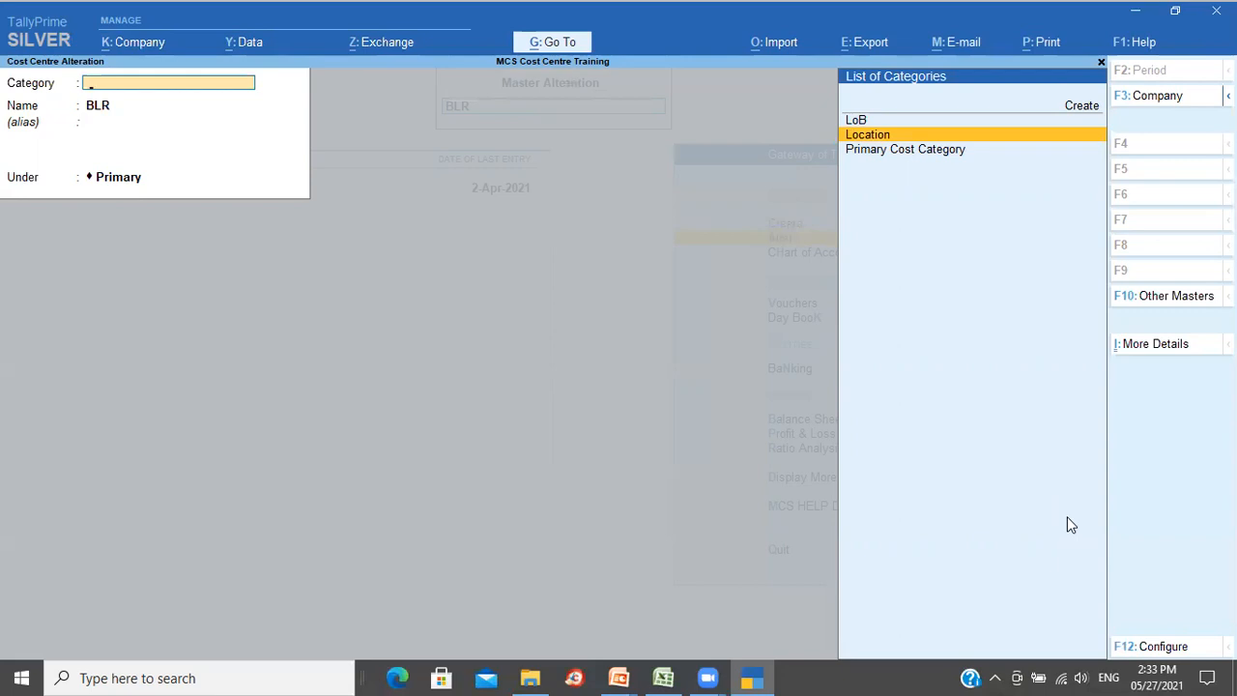
key("Return")
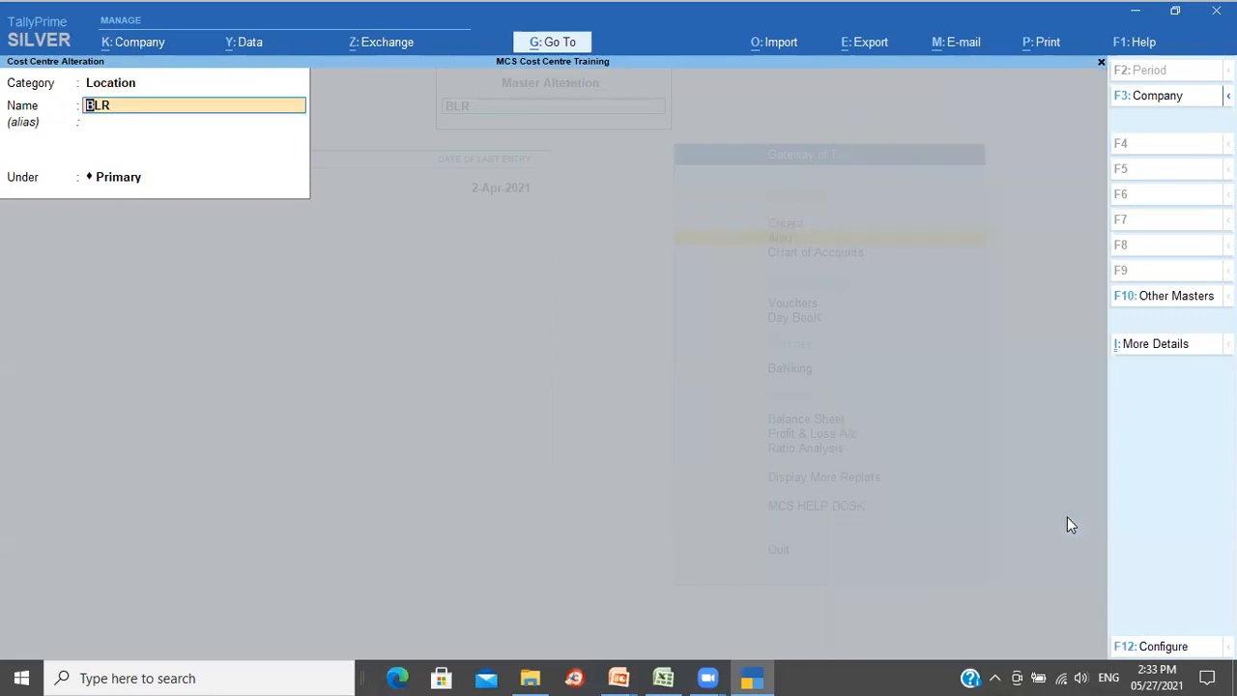
key("Return")
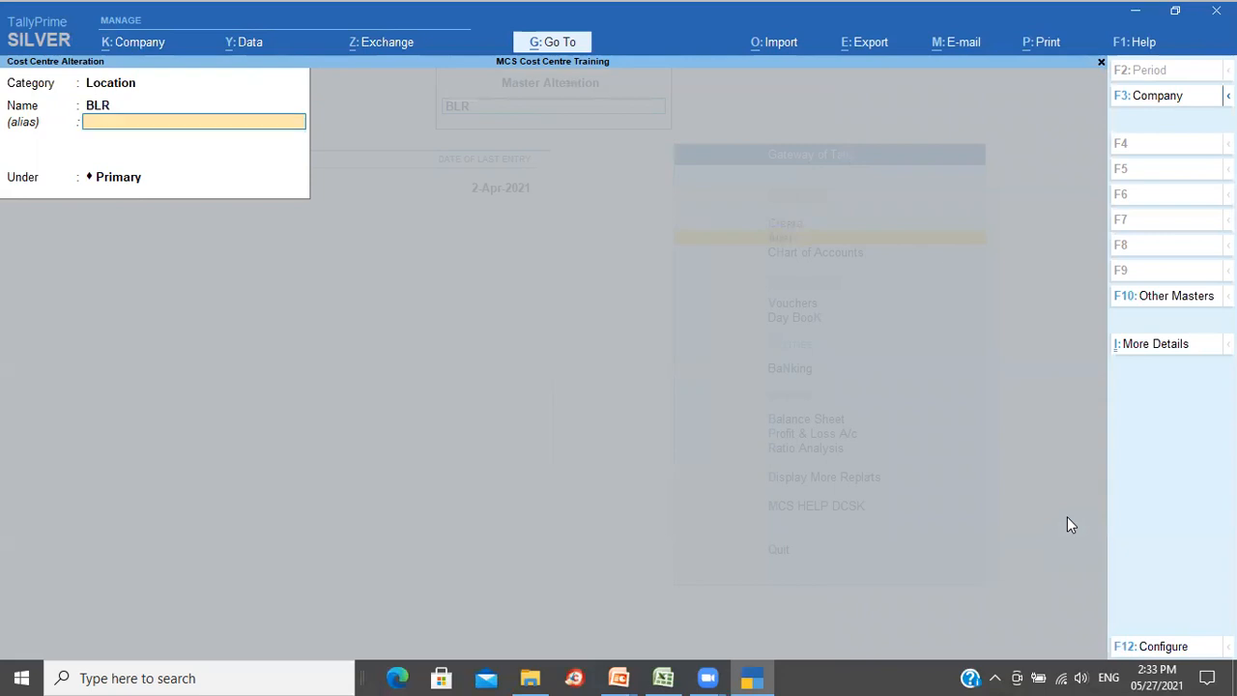
key("Return")
key("Return")
key("Return")
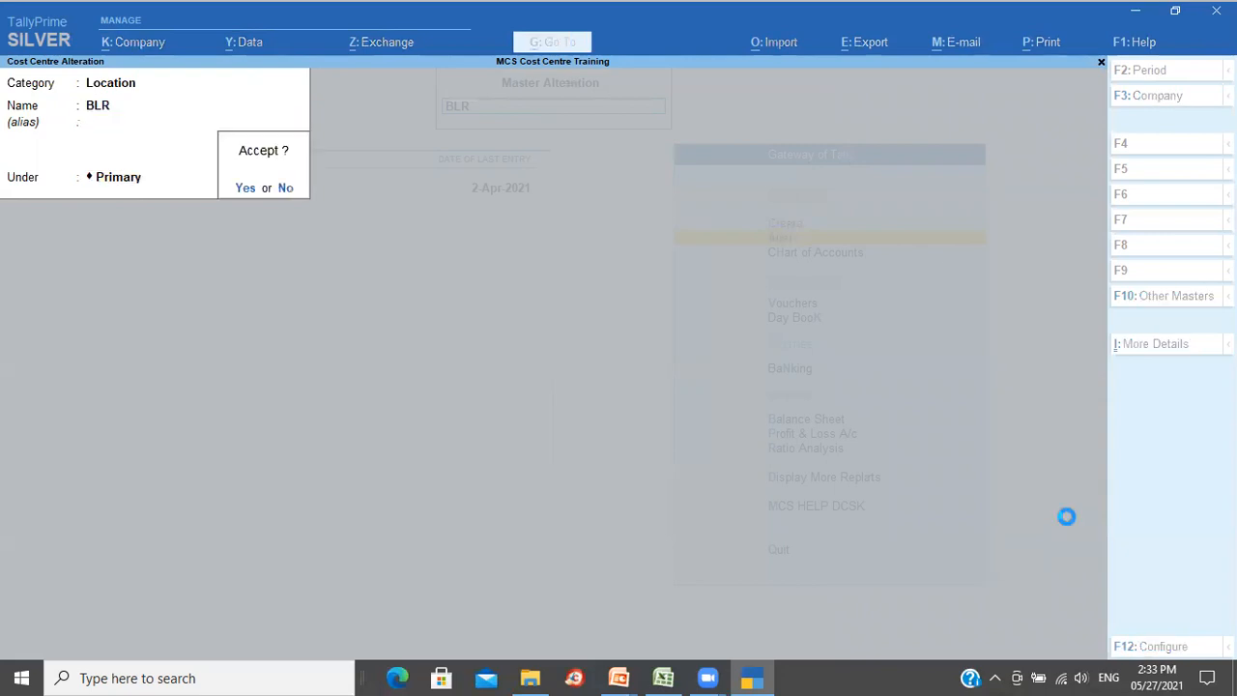
- Alter cost centre CHN so that its category is Location, keeping it under Primary, and save it
key("Down")
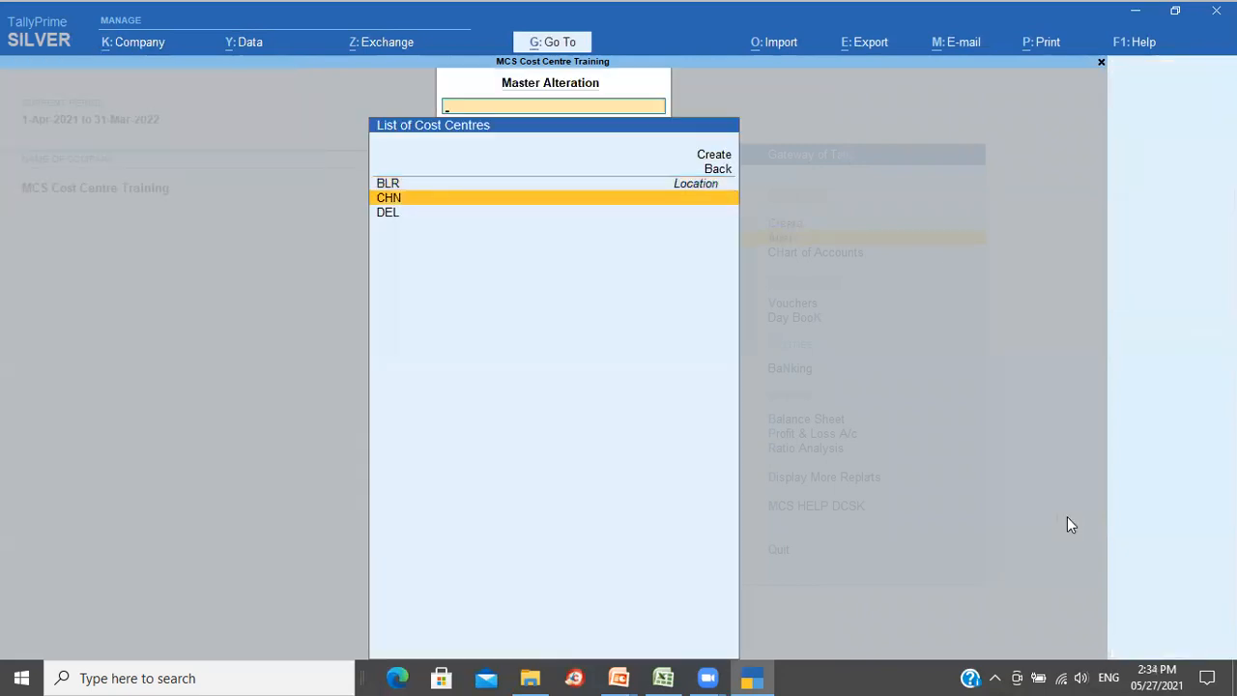
key("Up")
key("Down")
key("Return")
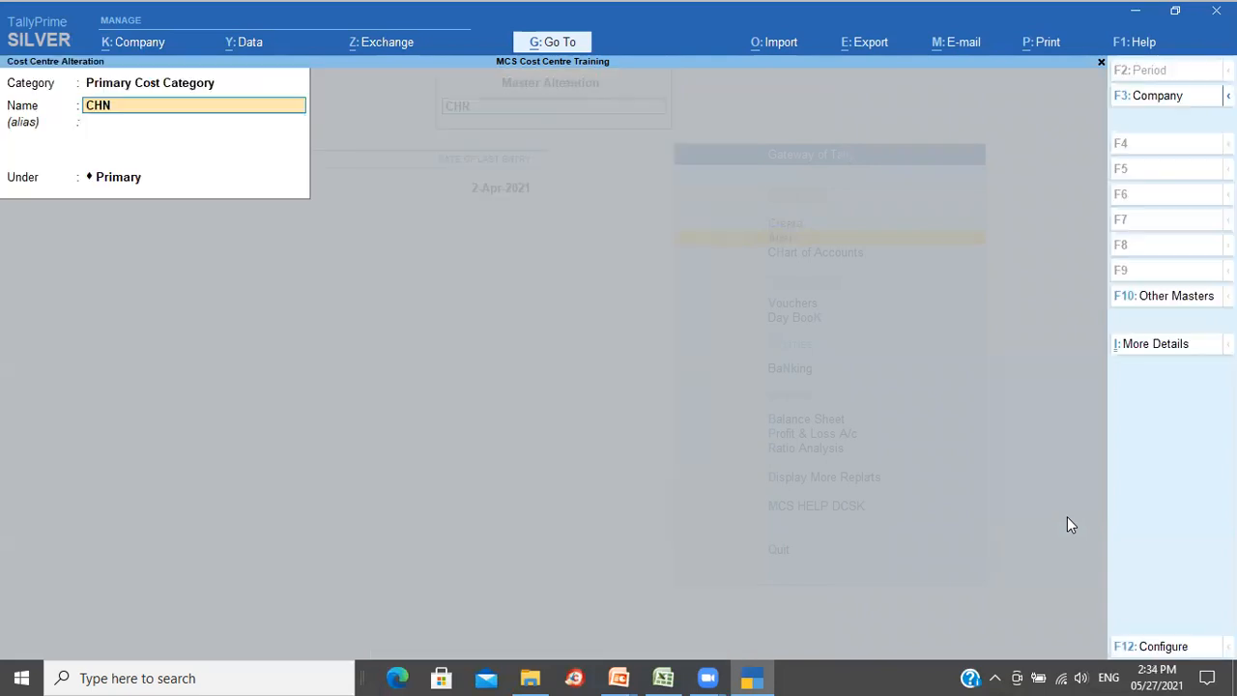
key("shift+Tab")
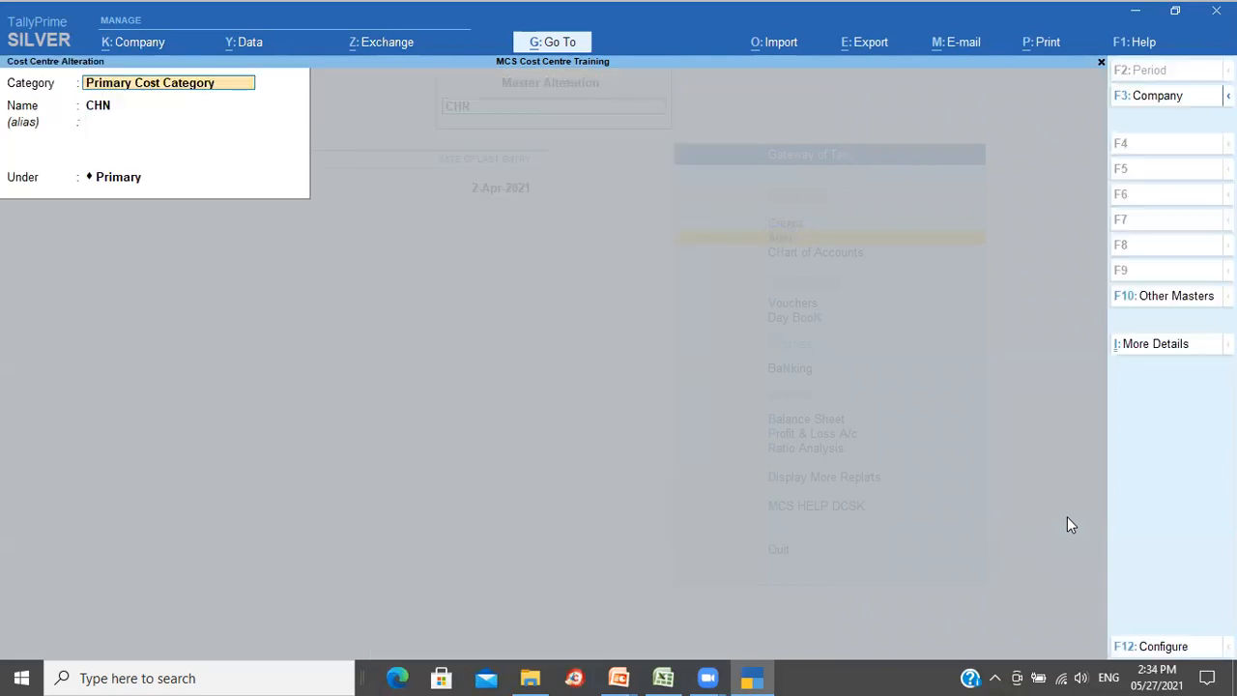
type("L")
key("Down")
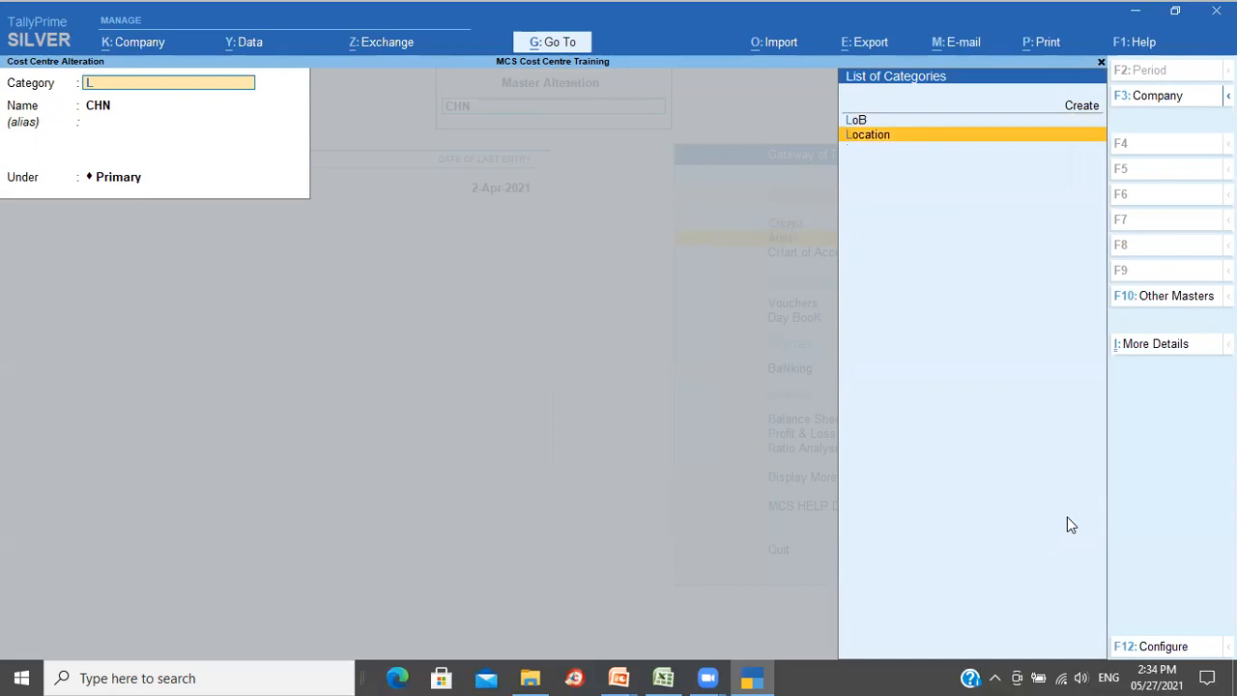
key("Return")
key("Return")
key("Return")
key("Return")
key("Return")
- Alter cost centre DEL so that its category is Location, keeping it under Primary, and save it
key("Down")
key("Down")
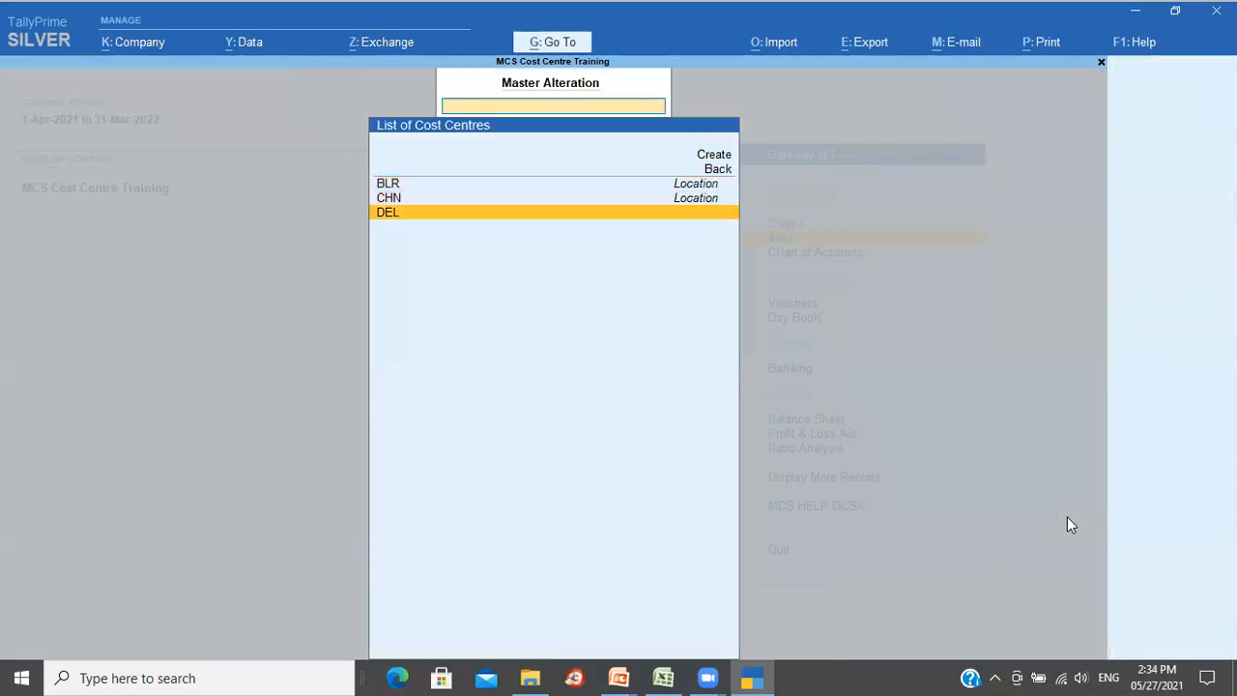
key("Return")
key("shift+Tab")
key("BackSpace")
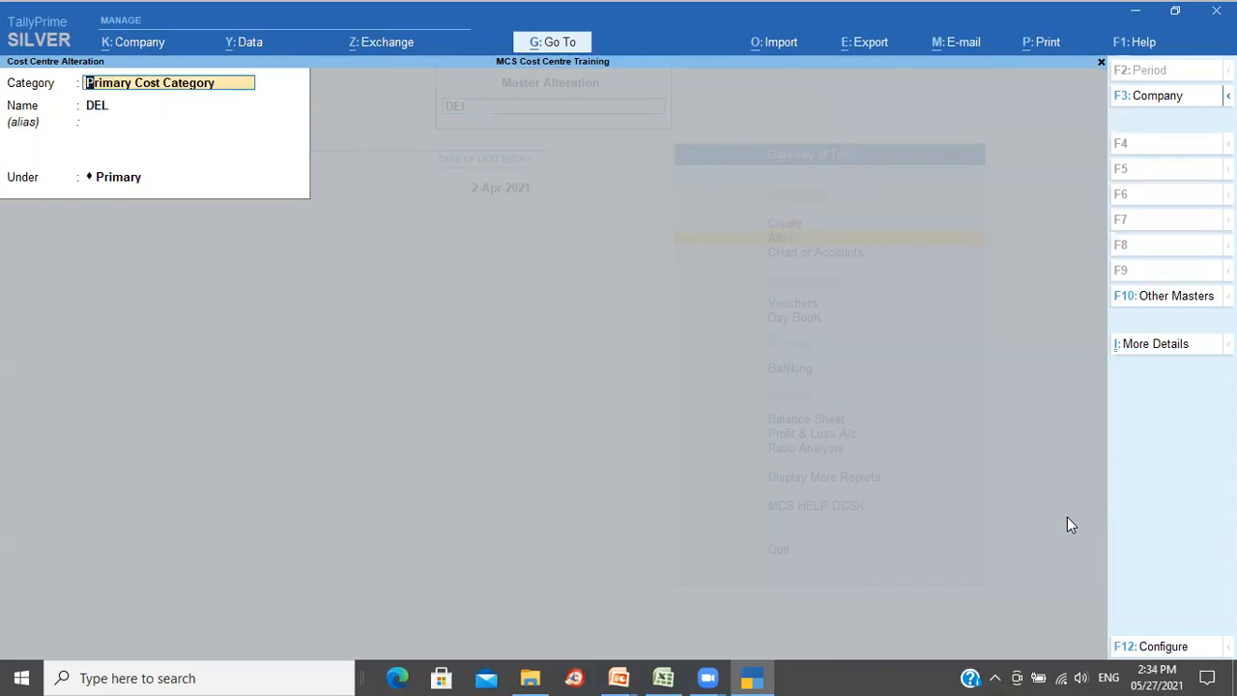
type("L")
key("Return")
key("Return")
key("Return")
key("Return")
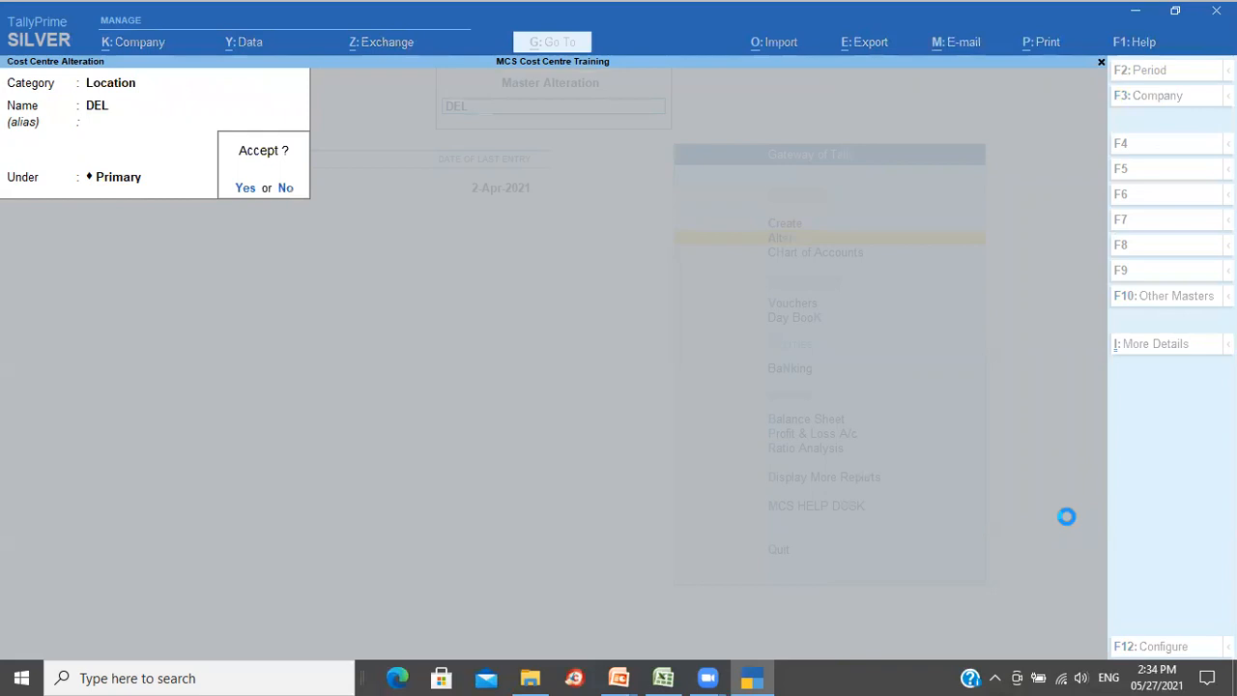
key("Return")
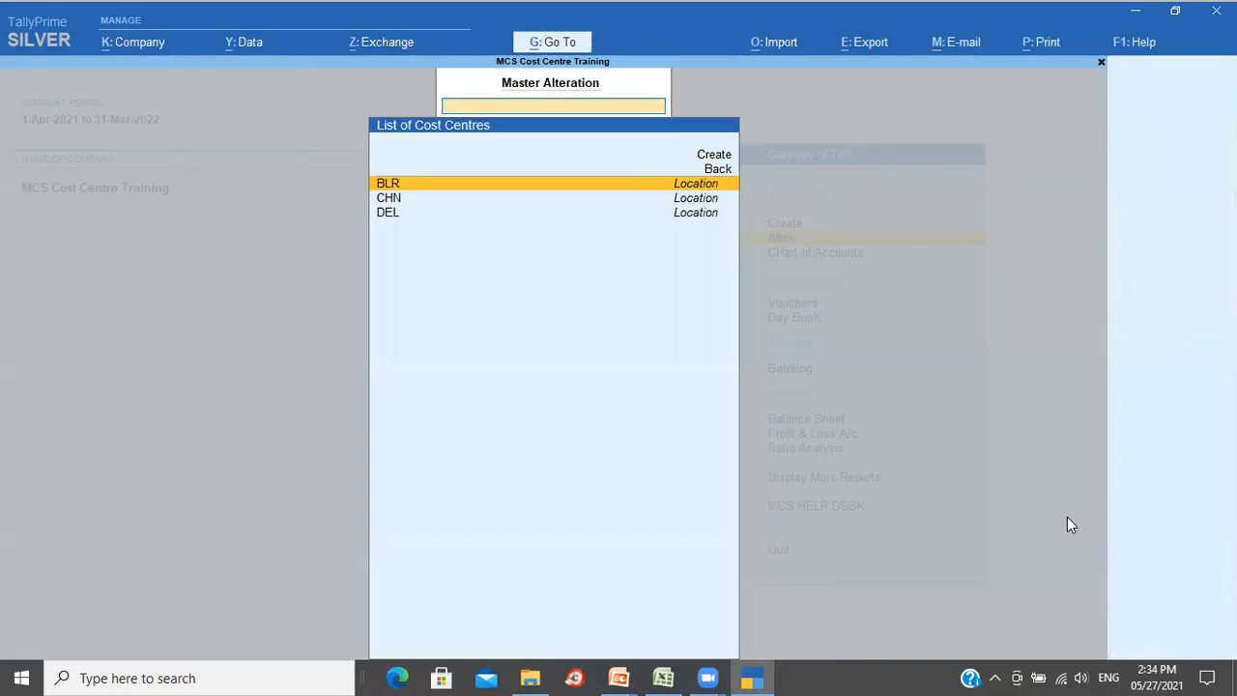
- Start a new cost centre from the list of cost centres and assign it to the category LoB
key("Up")
key("Down")
key("Down")
key("Up")
key("Up")
key("Up")
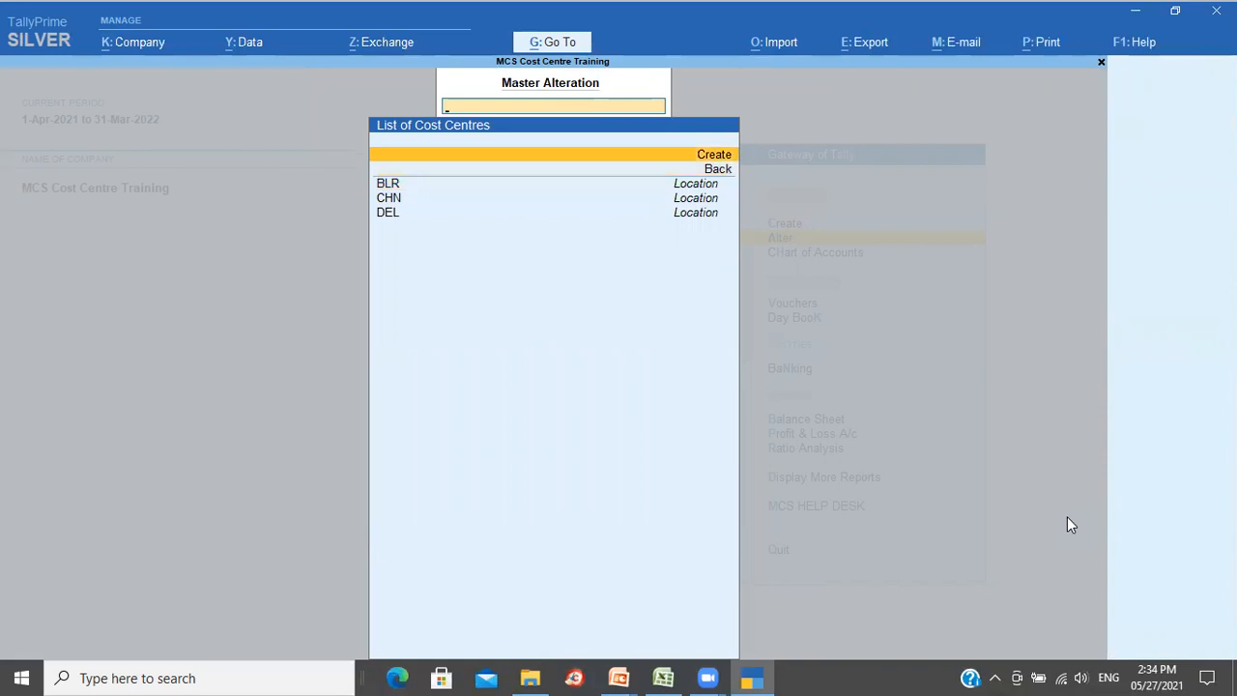
key("Return")
key("BackSpace")
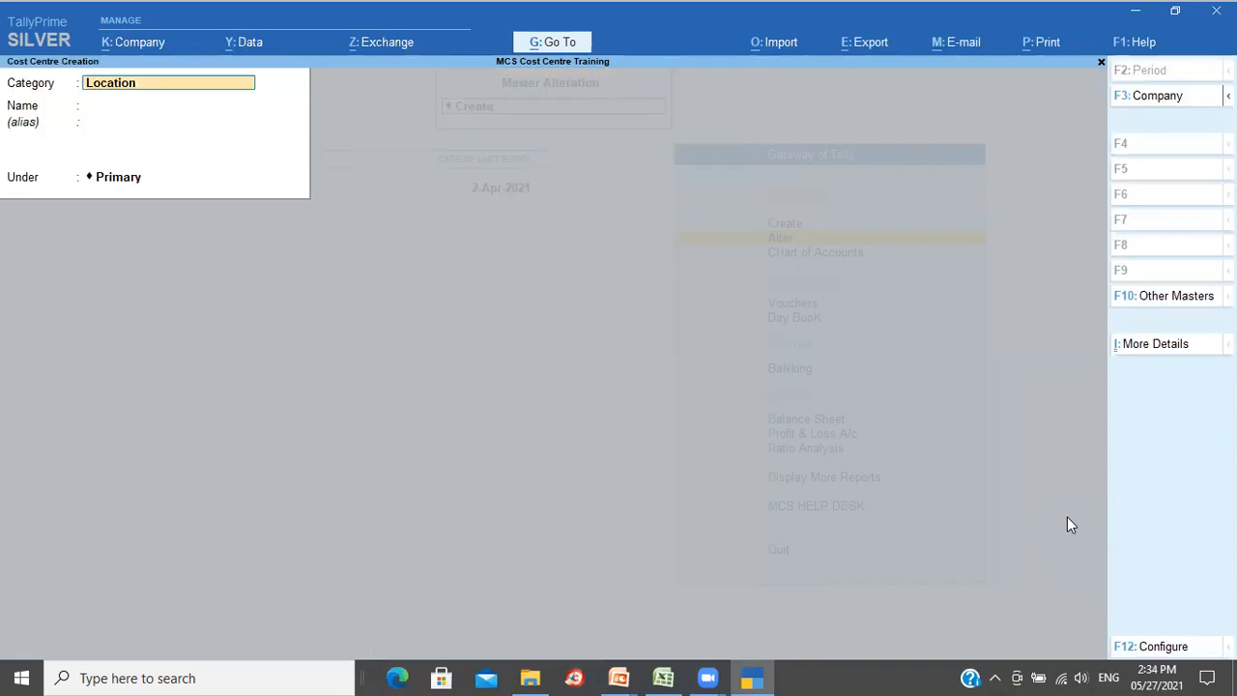
type("Lo")
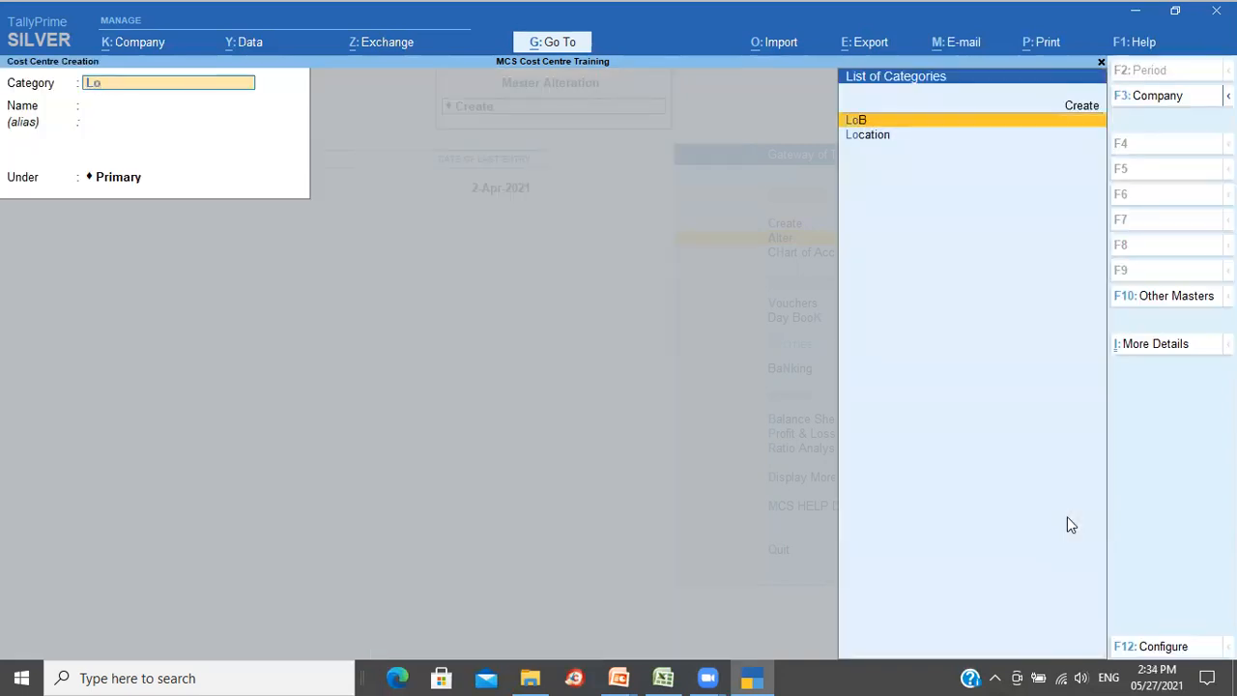
key("Return")
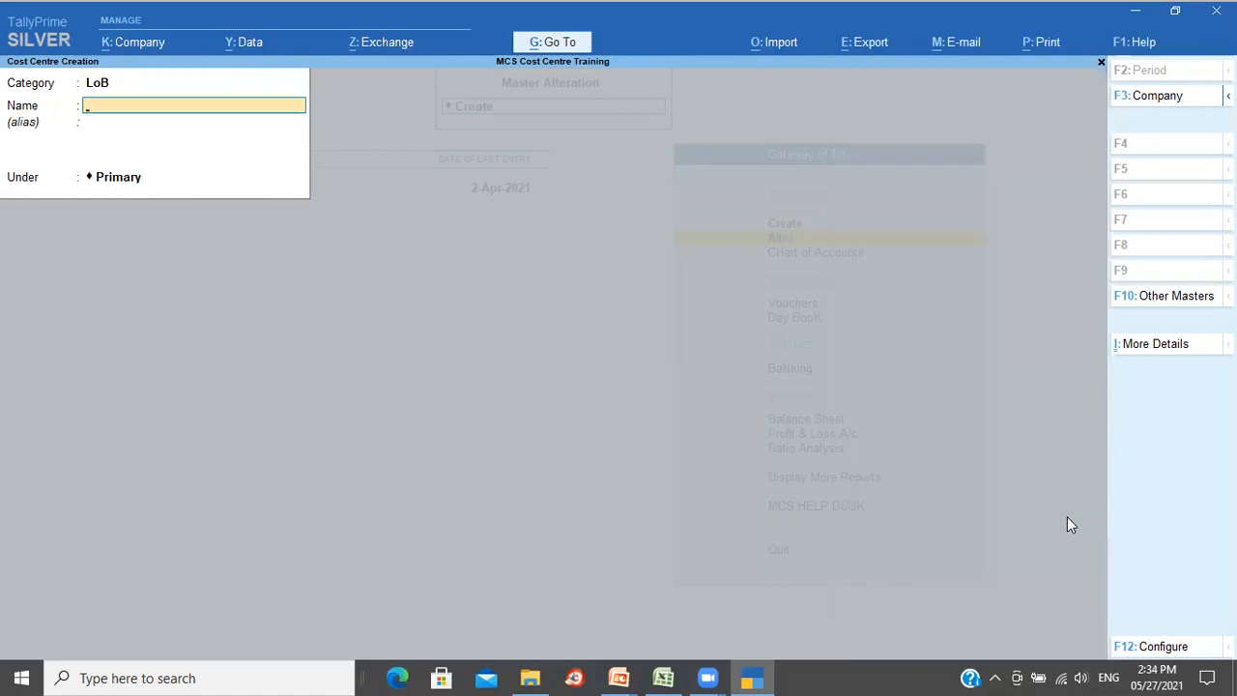
- Name the new LoB cost centre Comp HW, keep it under Primary without an alias, and save it
type("Comp HW")
key("Return")
key("Return")
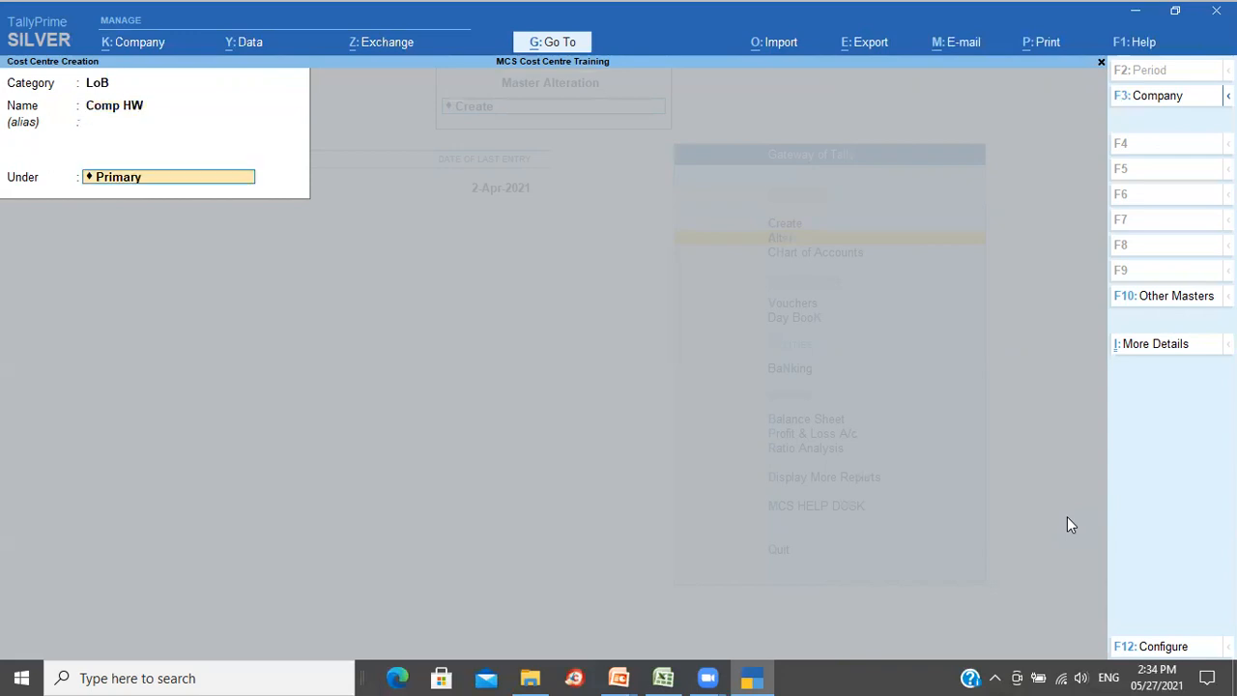
key("Return")
key("Return")
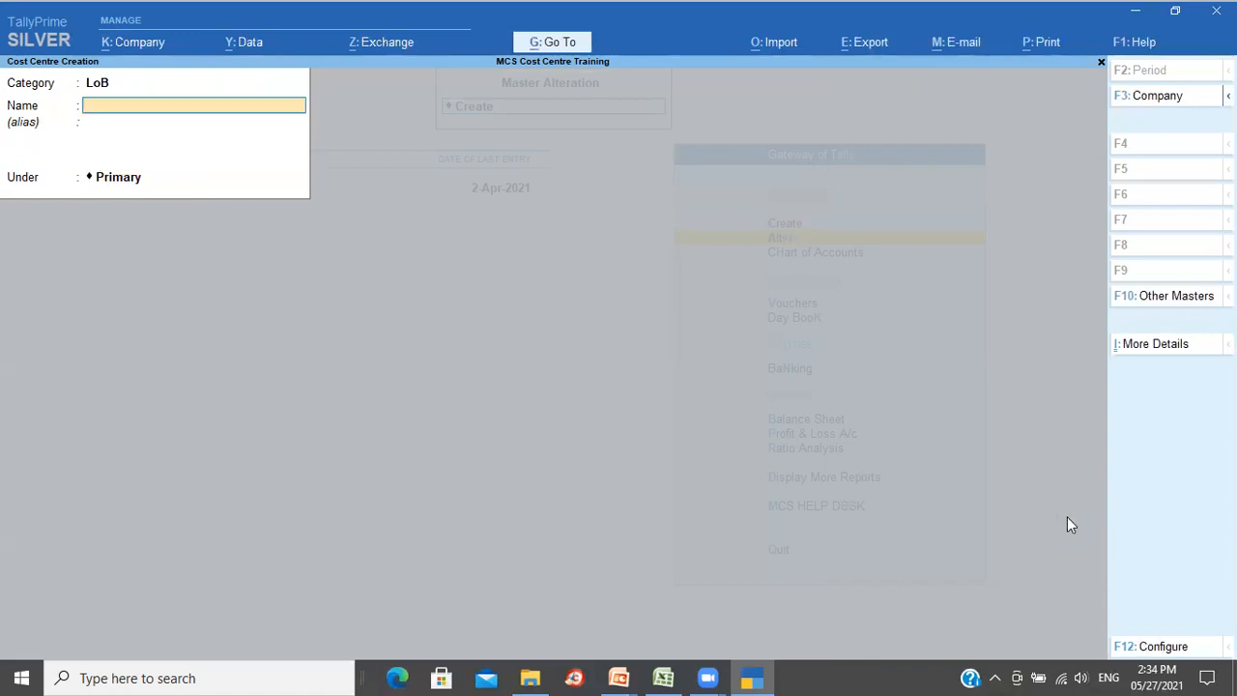
- Create the cost centre Travel N Tourism in category LoB under Primary
type("Travel N Tourism")
key("Return")
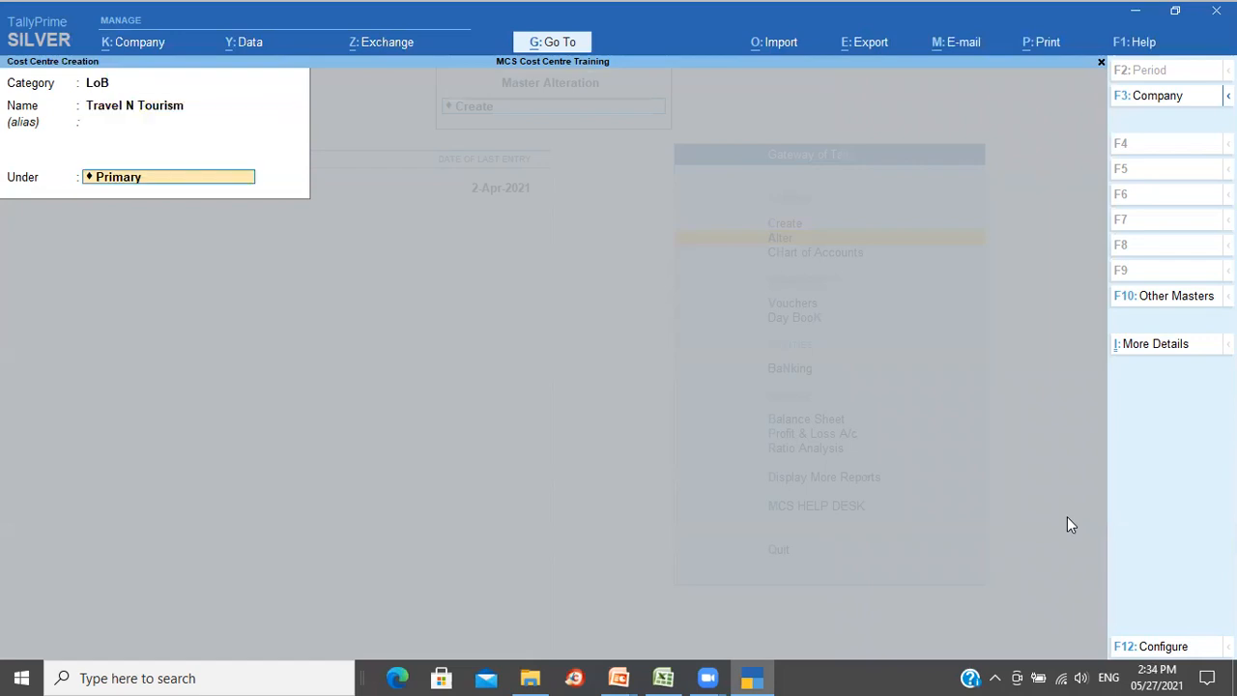
key("Return")
key("Return")
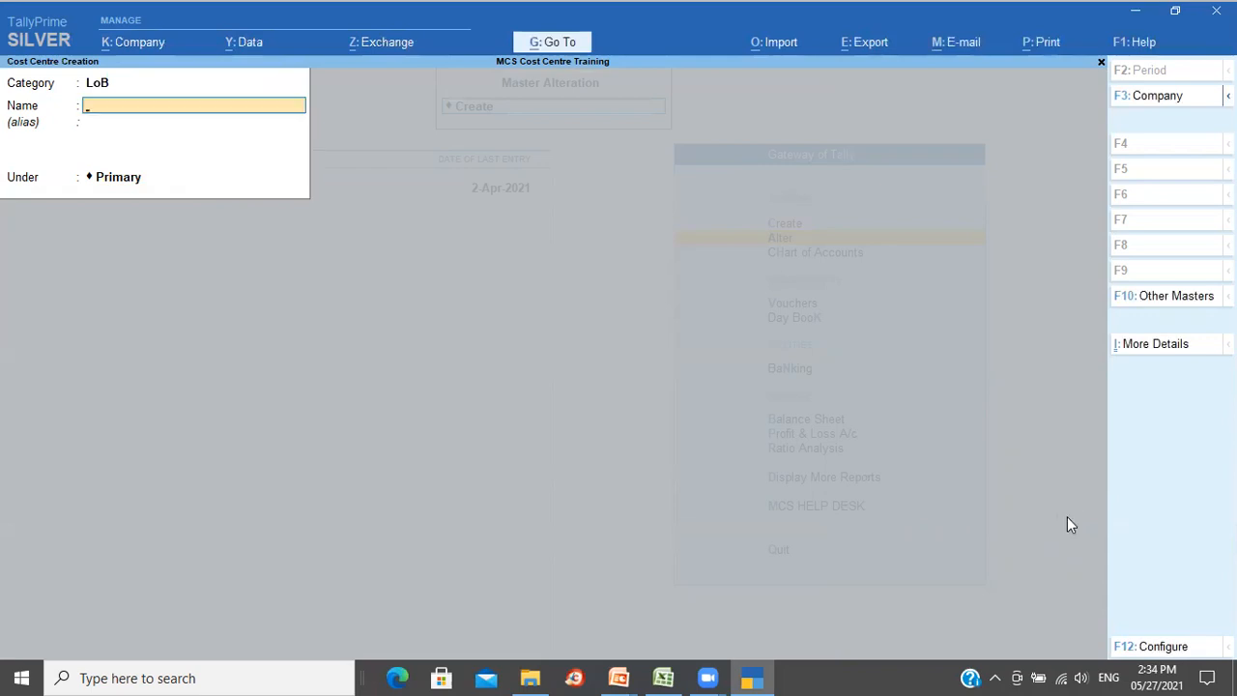
- Create the cost centre FMCG Mfg in category LoB under Primary, and return to the Gateway of Tally
type("FMCG Mfg")
key("Return")
key("Return")
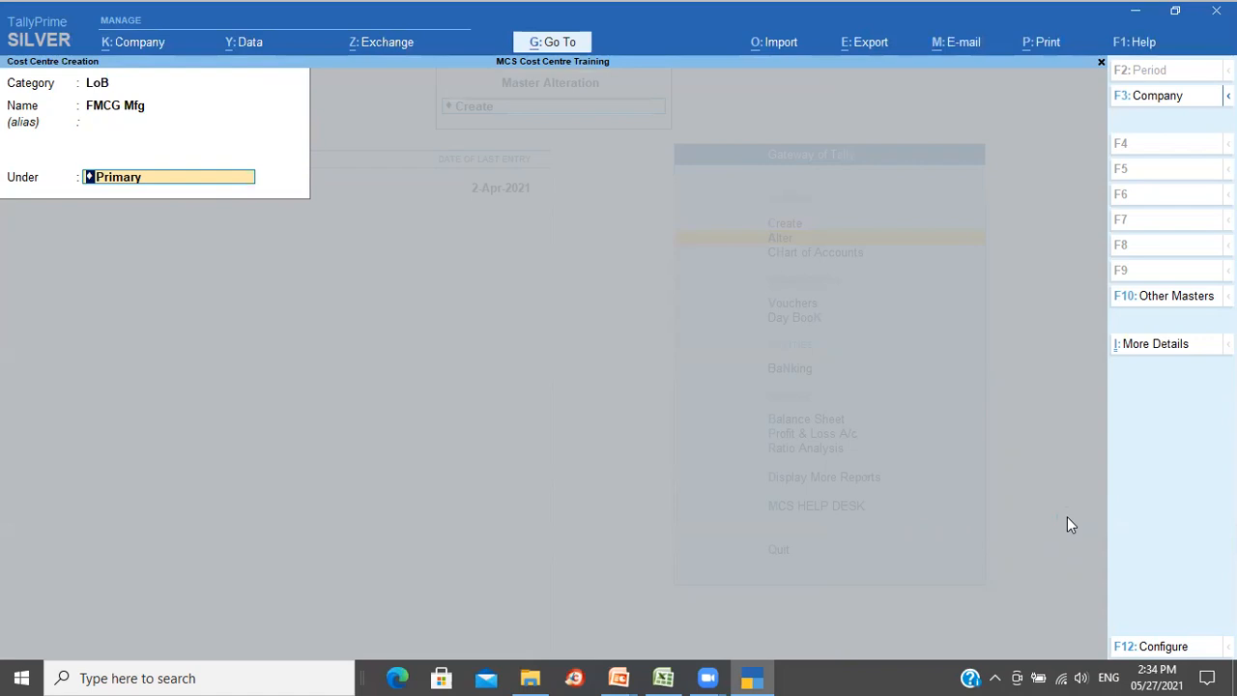
key("Return")
key("Return")
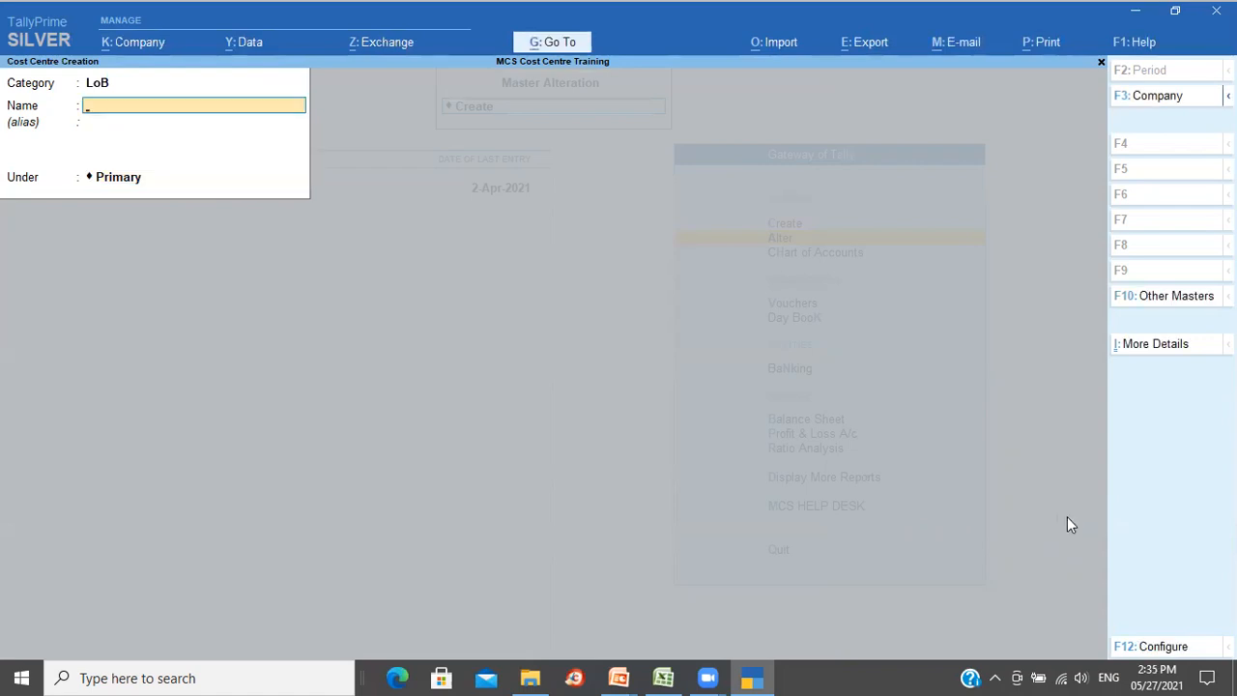
key("Escape")
key("Escape")
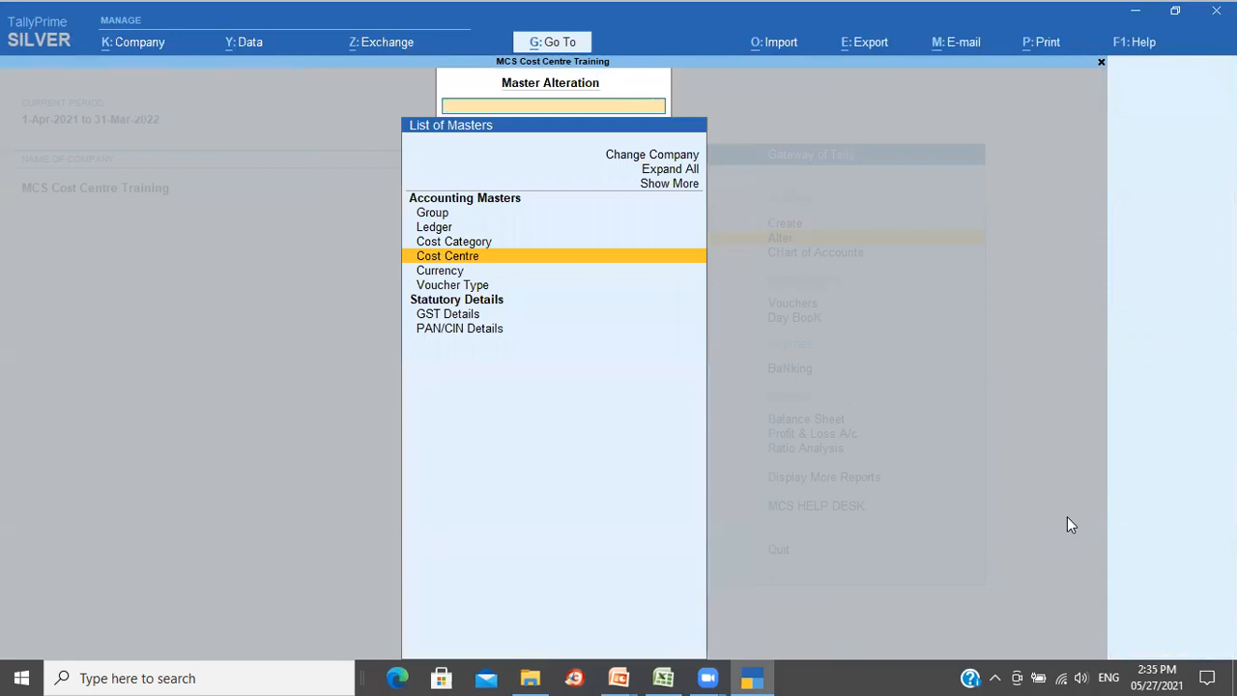
key("Escape")
key("Escape")
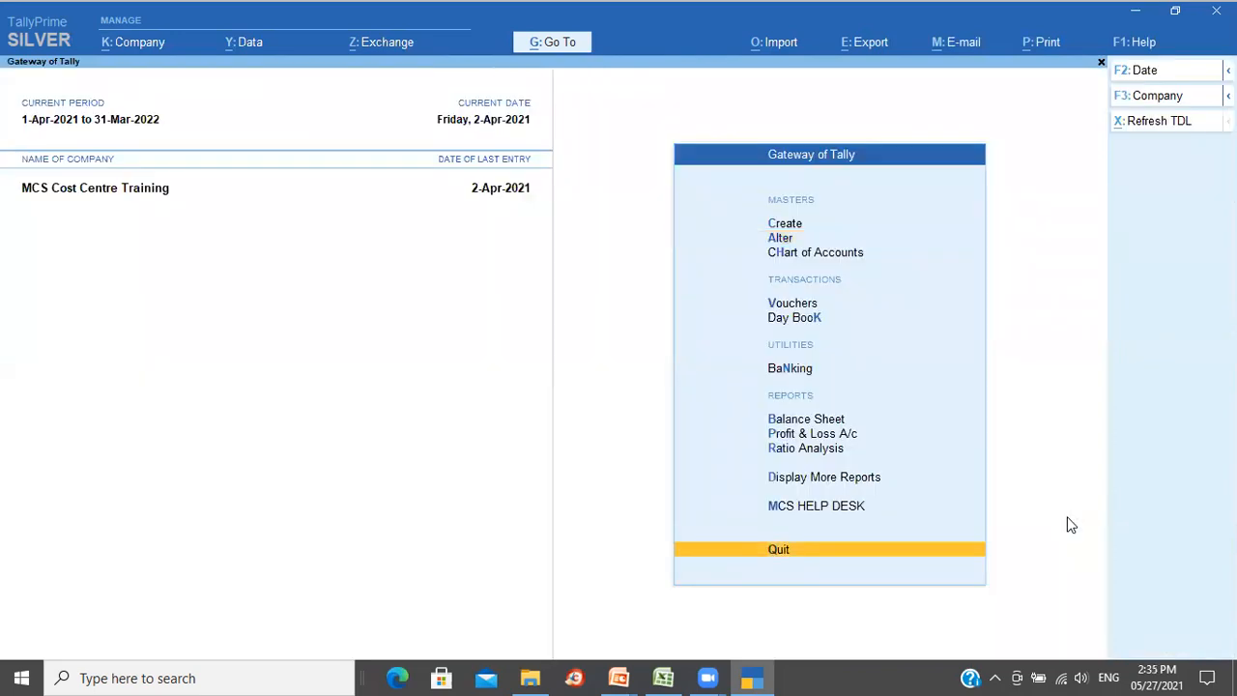
- Review which category each cost centre belongs to in the alteration list, and go back to the list of masters
key("Escape")
key("Escape")
key("Down")
key("Return")
key("Down")
key("Down")
key("Down")
key("Return")
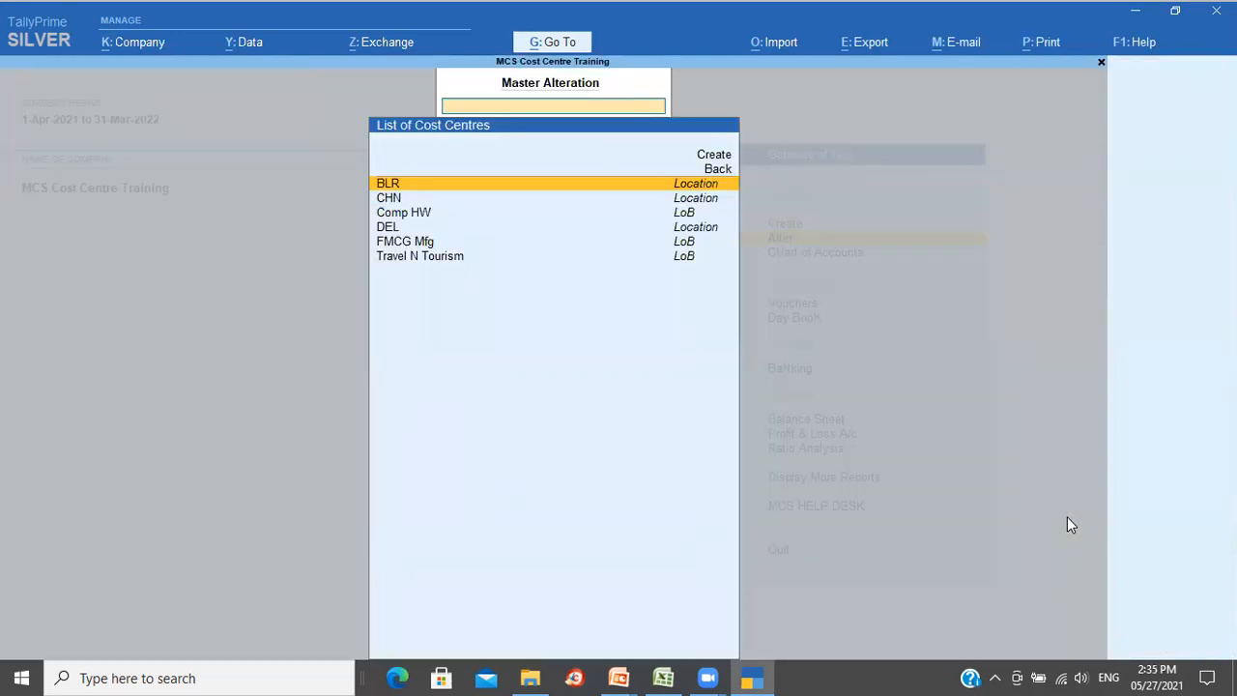
key("Down")
key("Down")
key("Down")
key("Down")
key("Down")
key("Up")
key("Up")
key("Up")
key("Up")
key("Up")
key("Down")
key("Down")
key("Down")
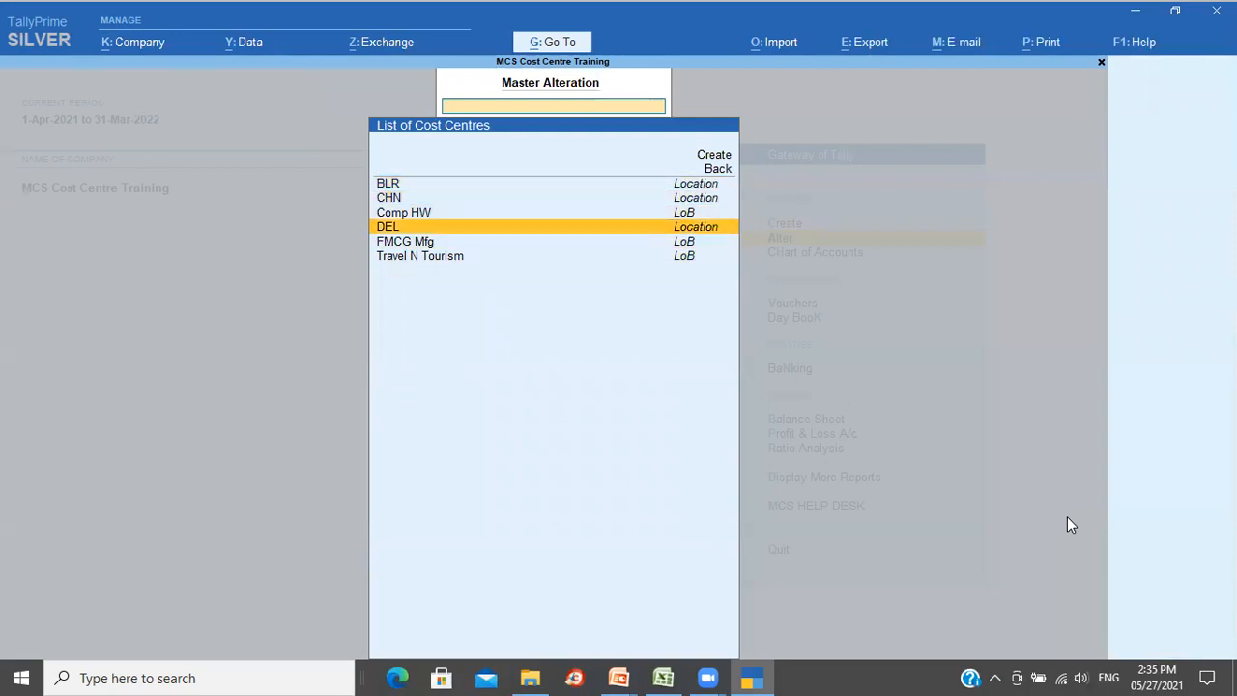
key("Down")
key("Down")
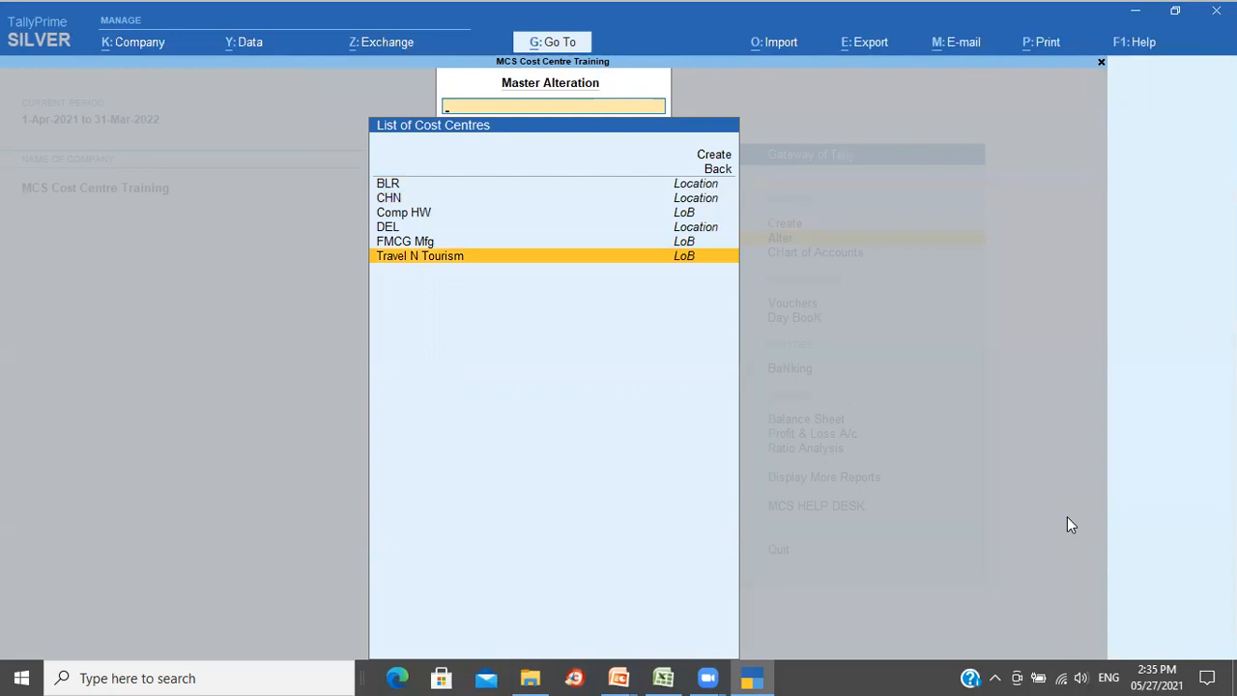
key("Escape")
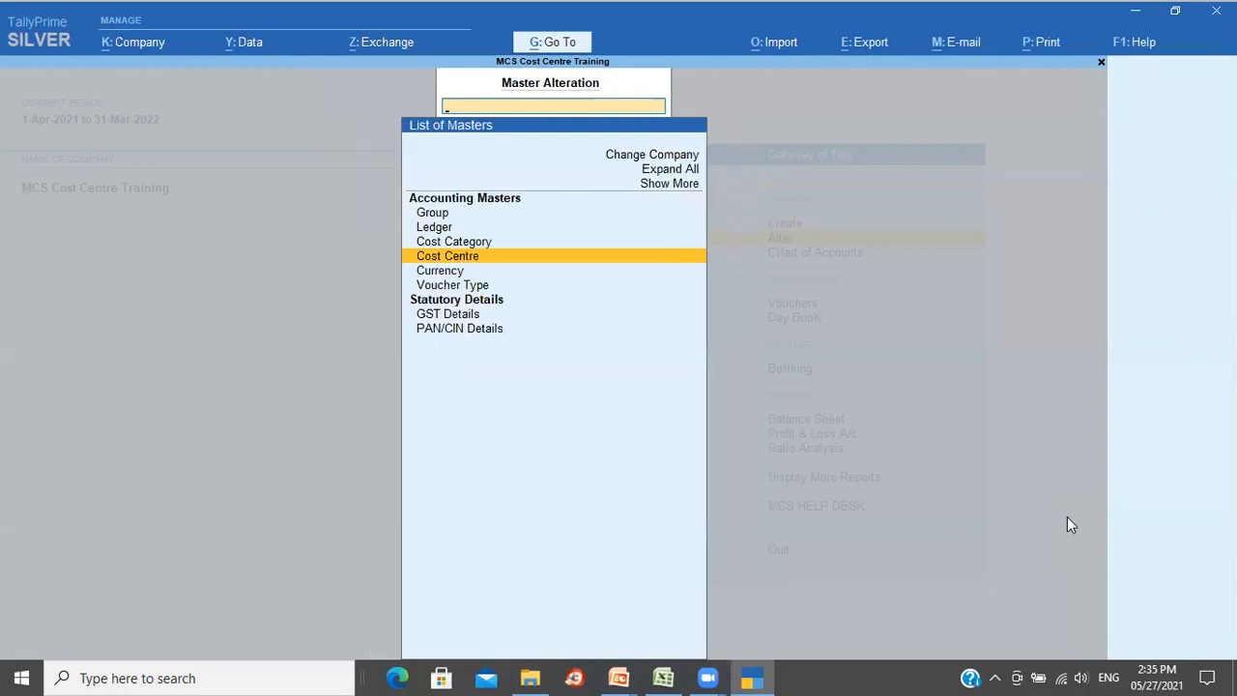
- Examine the cost centres grouped by category in the Chart of Accounts, and return to the Gateway of Tally
key("Escape")
key("Down")
key("Return")
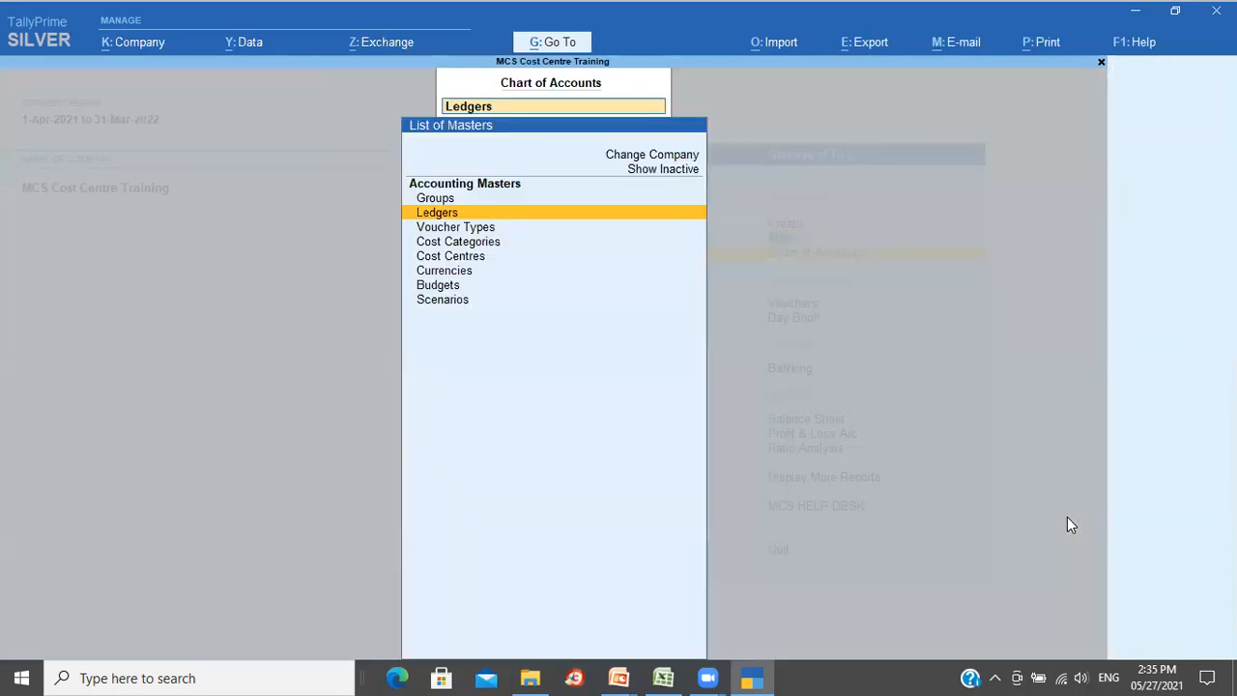
key("Down")
key("Down")
key("Down")
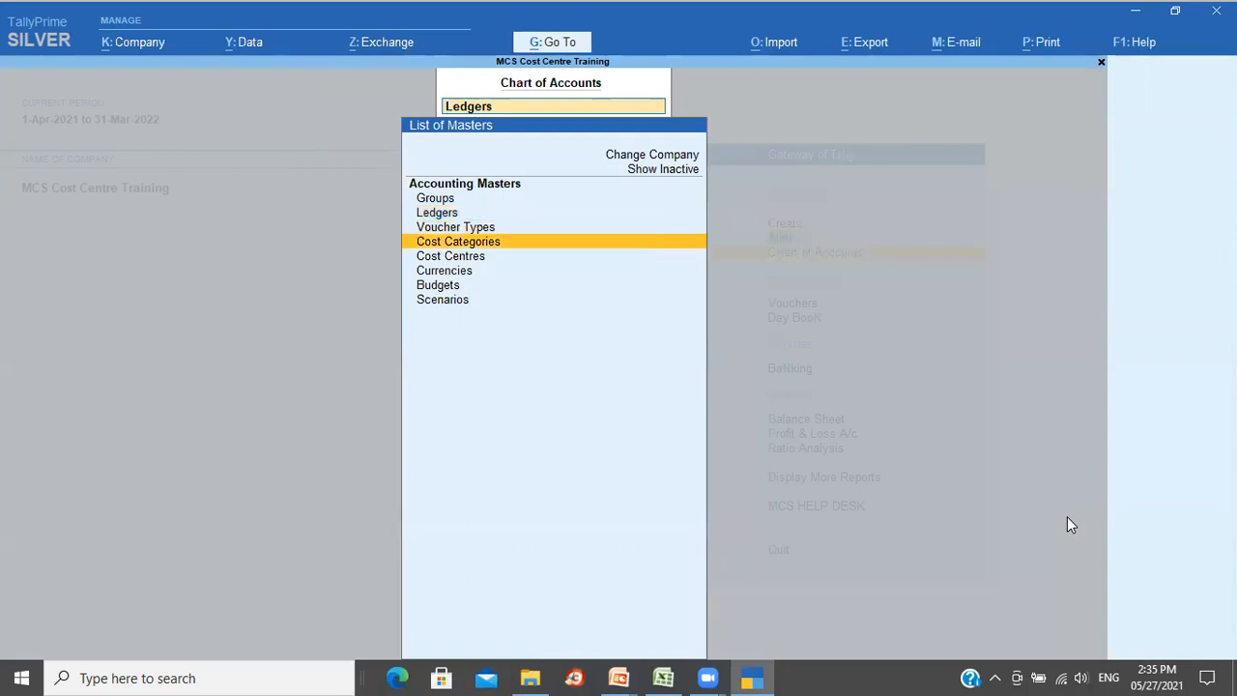
key("Return")
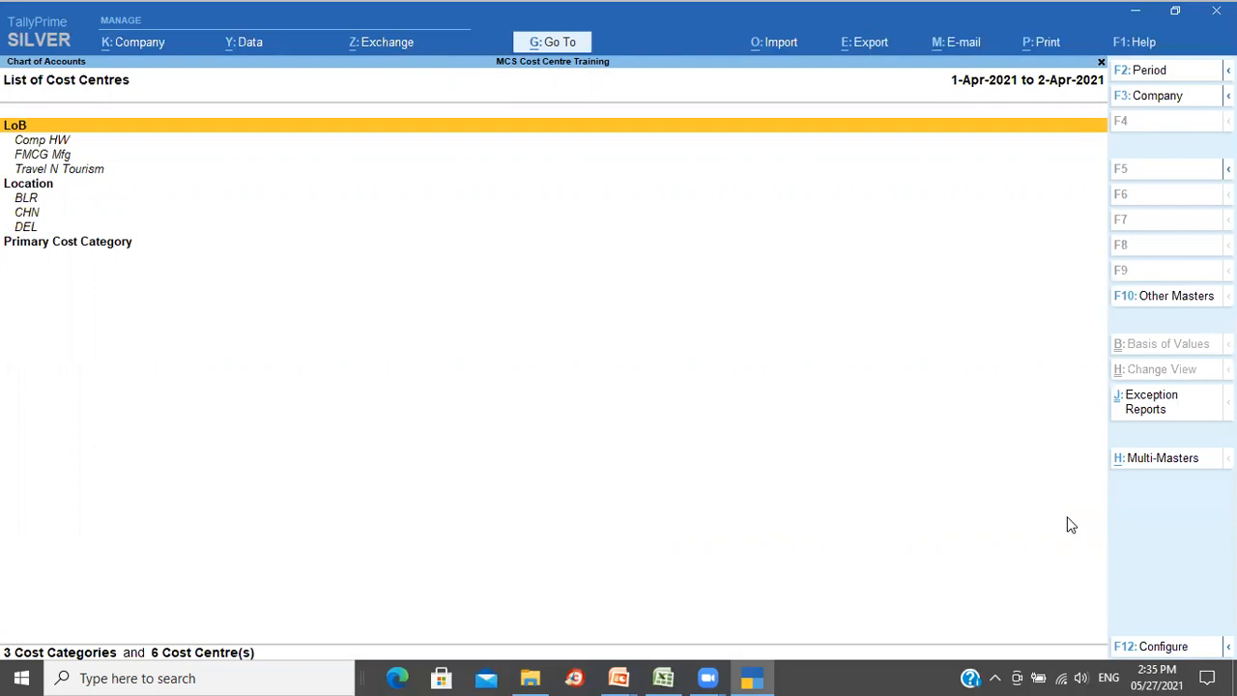
key("Escape")
key("Escape")
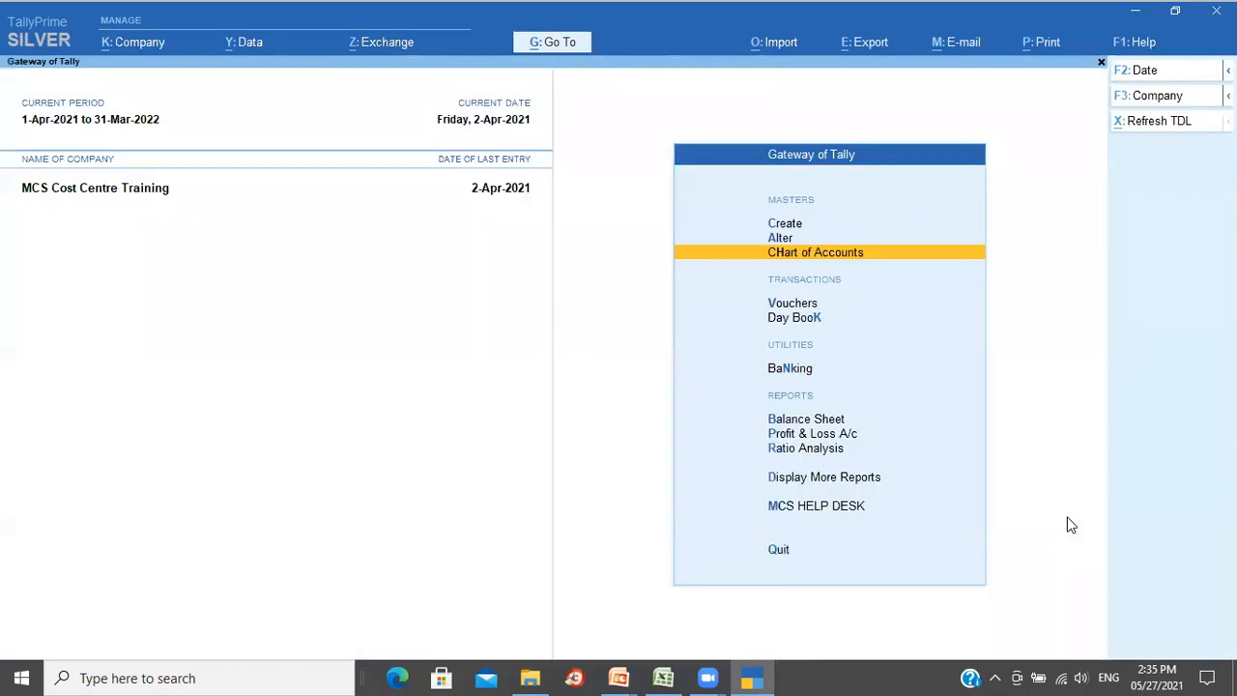
- Start a journal voucher dated 2-Apr-2021 with no reference number and Cost Centre/Classes set to Not Applicable
key("Down")
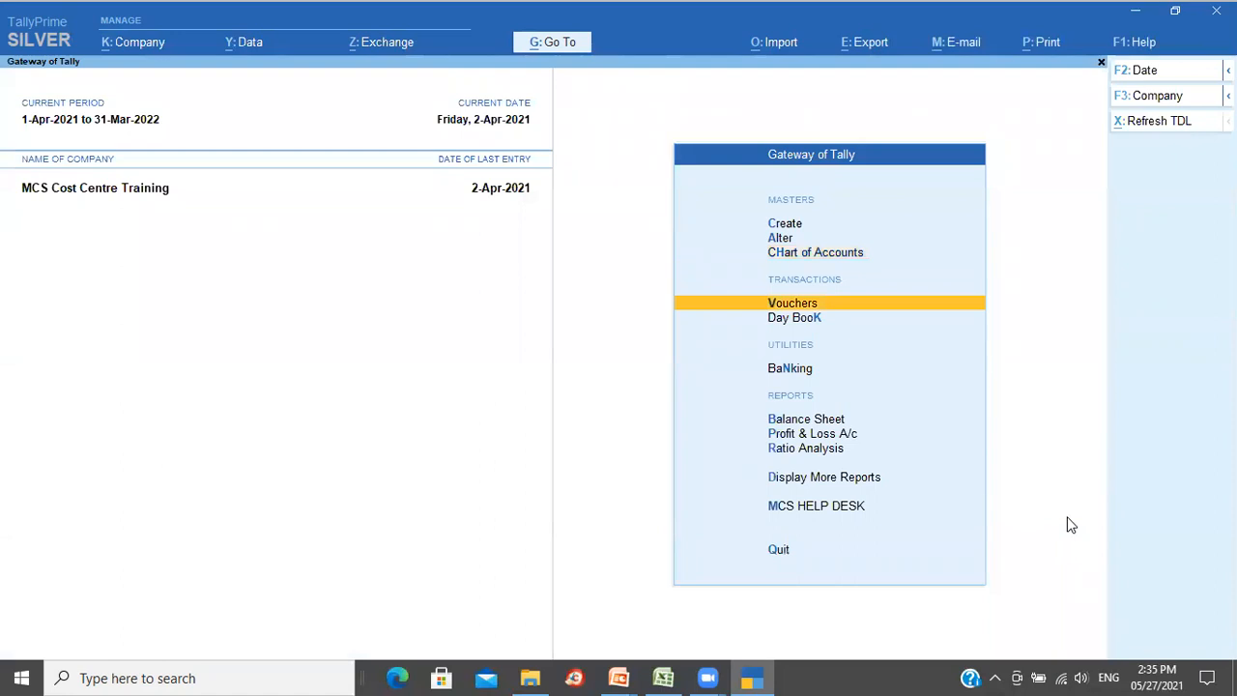
key("Return")
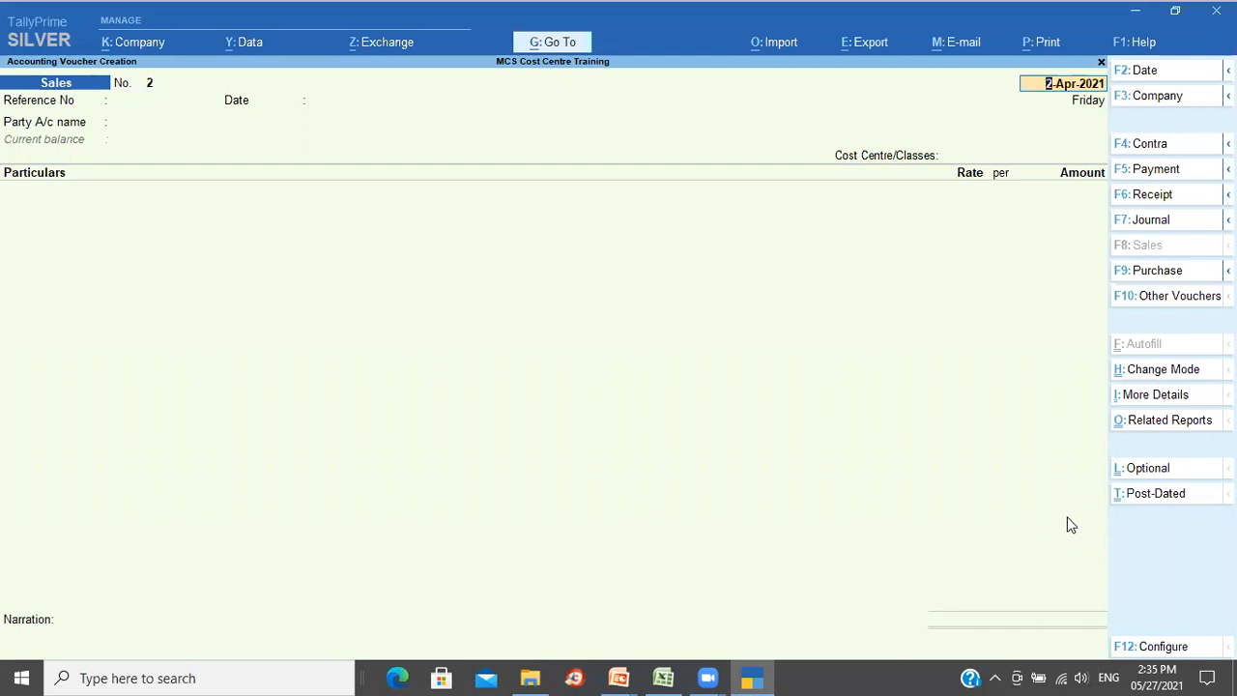
left_click(1158, 223)
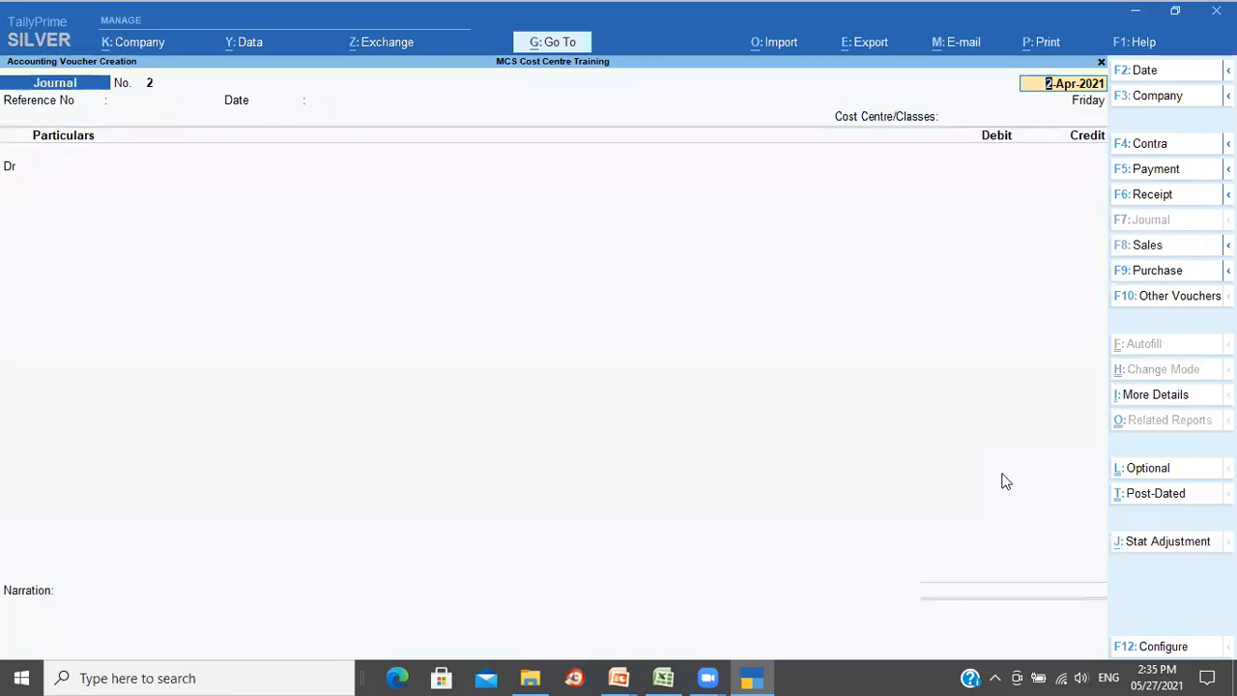
key("Return")
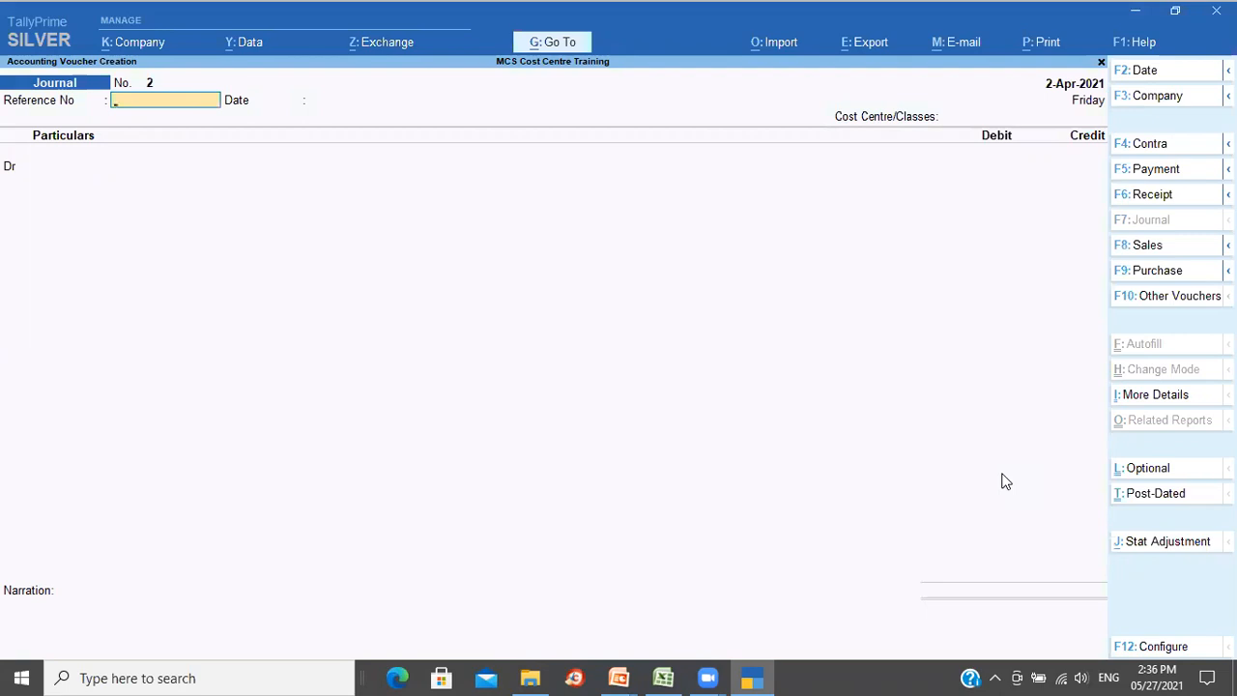
key("Return")
key("Return")
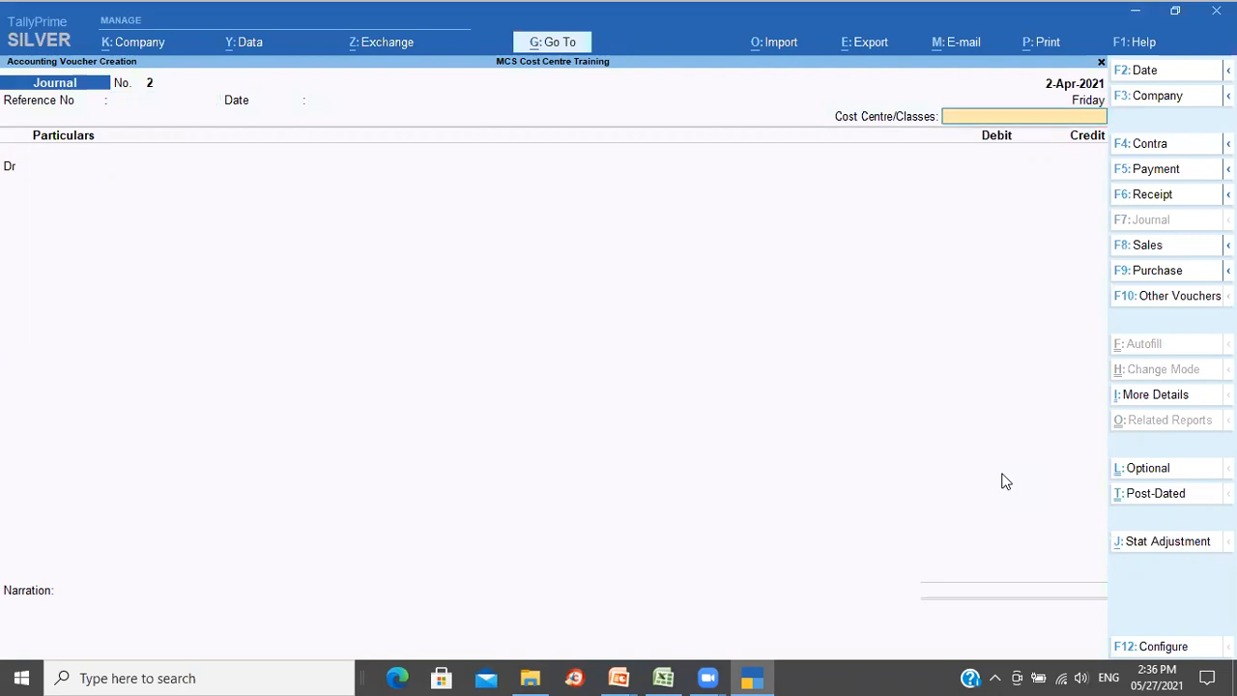
key("Return")
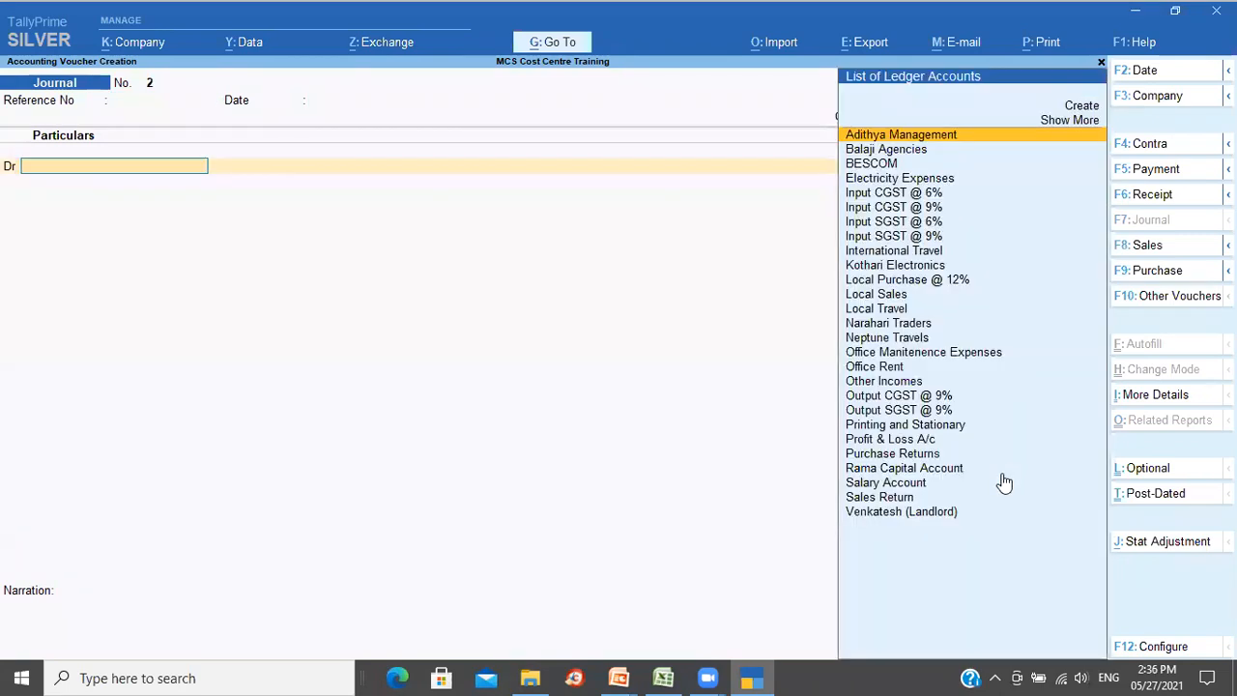
- Debit the Local Travel ledger with 3,00,000 in the journal voucher
key("Down")
key("Down")
key("Down")
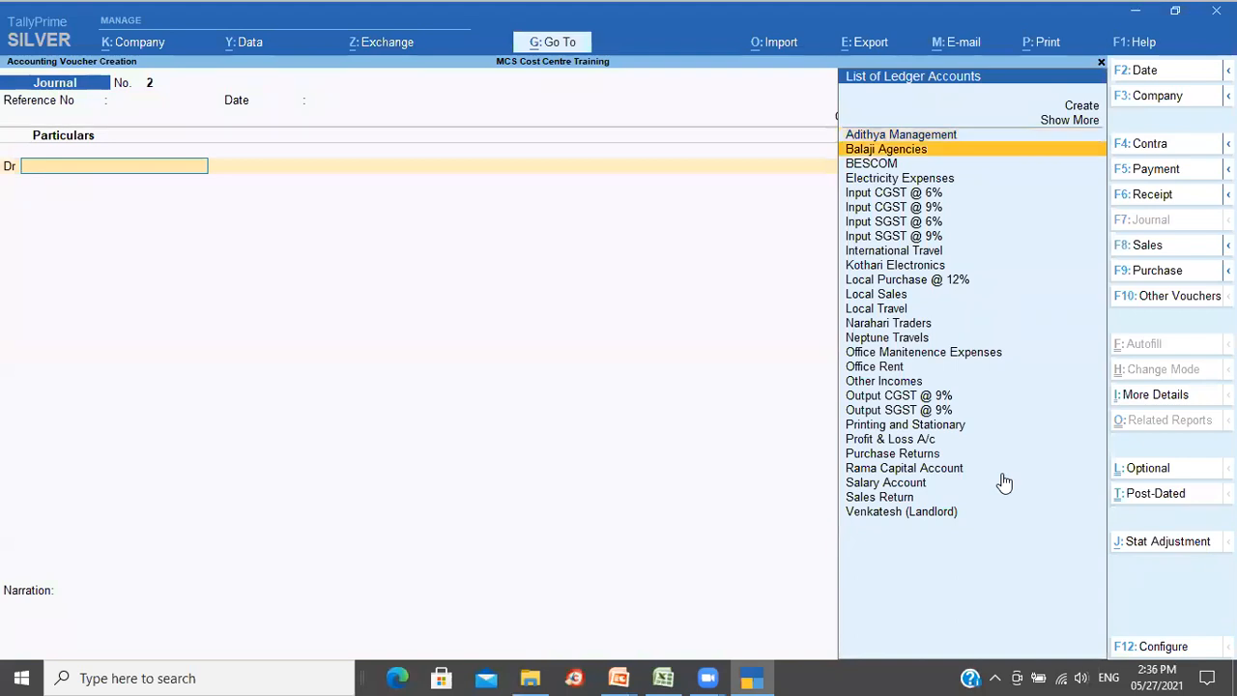
key("Down")
key("Down")
key("Down")
key("Down")
key("Down")
key("Down")
key("Down")
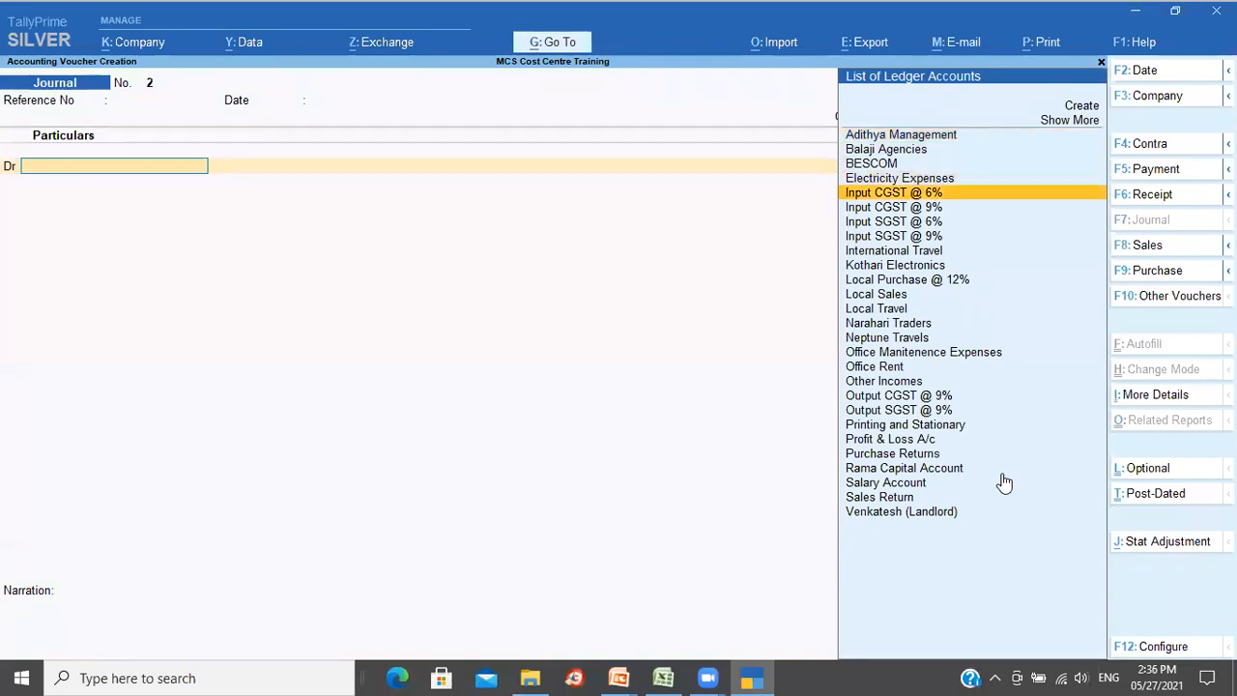
key("Down")
key("Down")
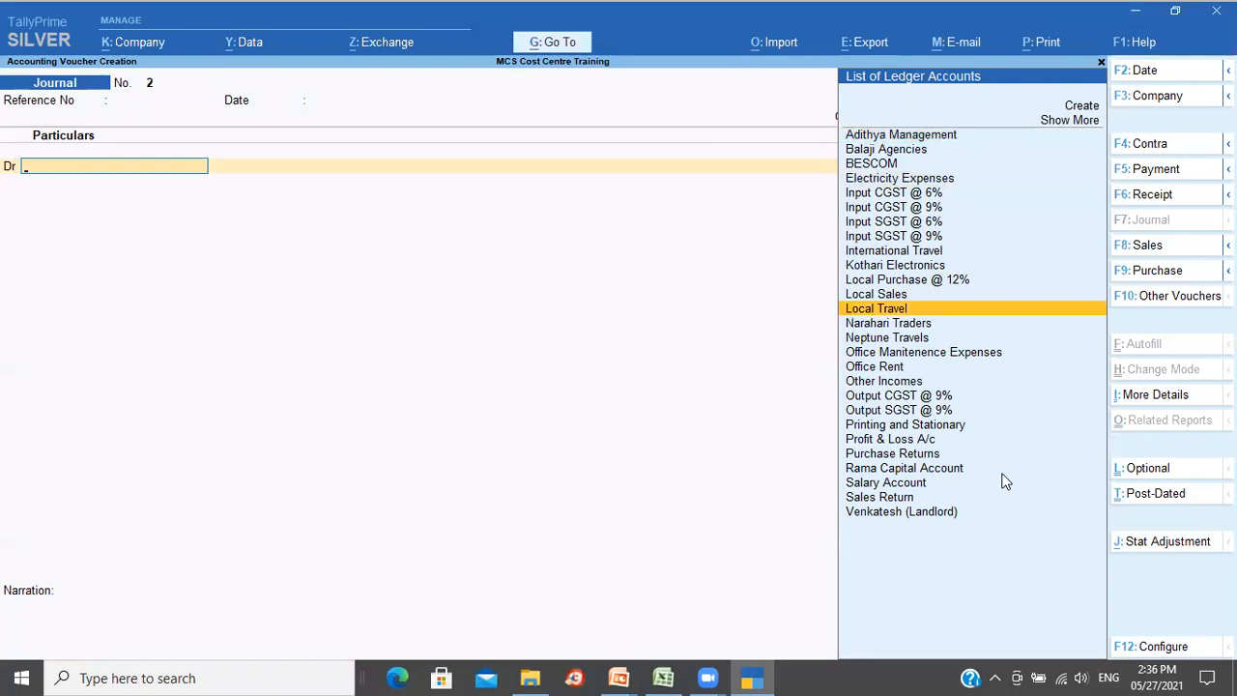
key("Return")
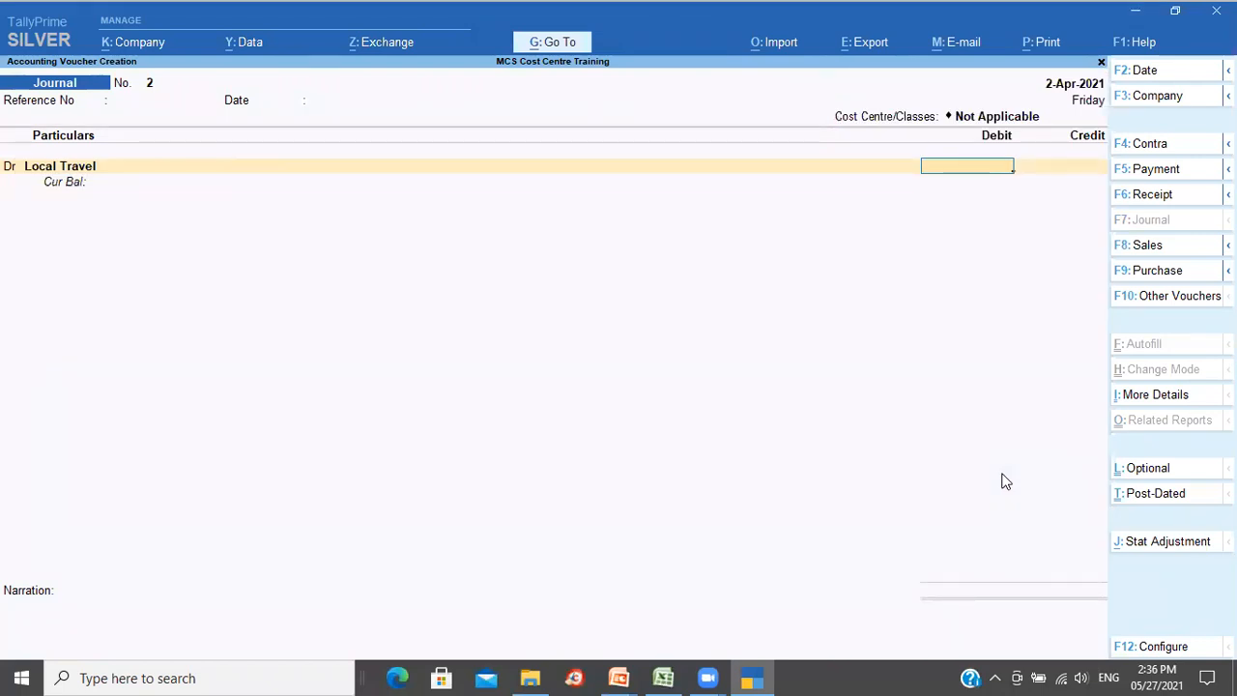
type("300")
type("000")
key("Return")
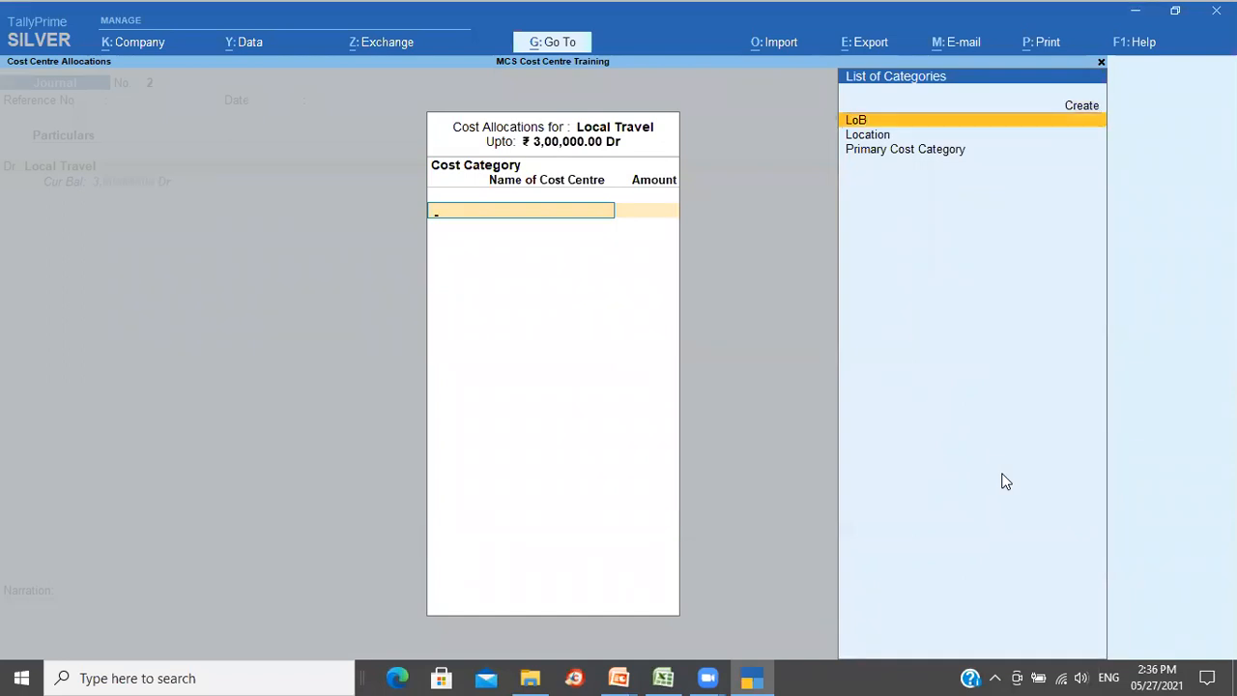
- Allocate the Local Travel amount under category LoB: Comp HW 1,00,000, FMCG Mfg 80,000 and Travel N Tourism 1,20,000
key("Return")
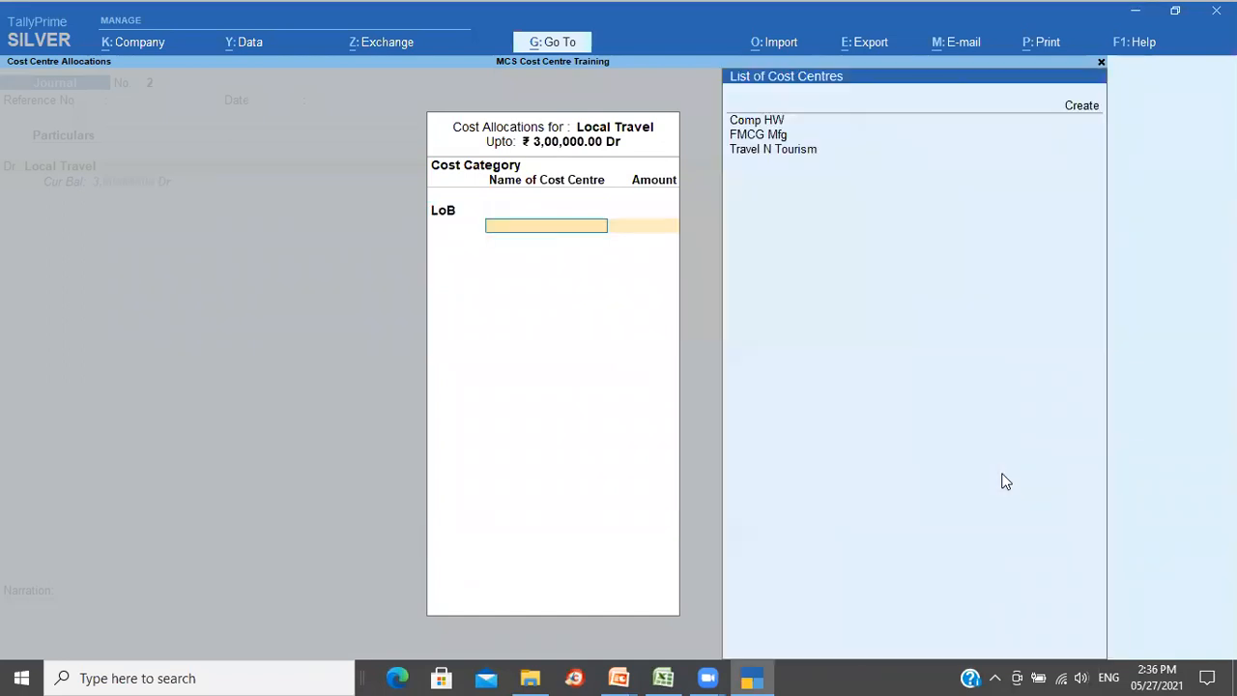
key("Return")
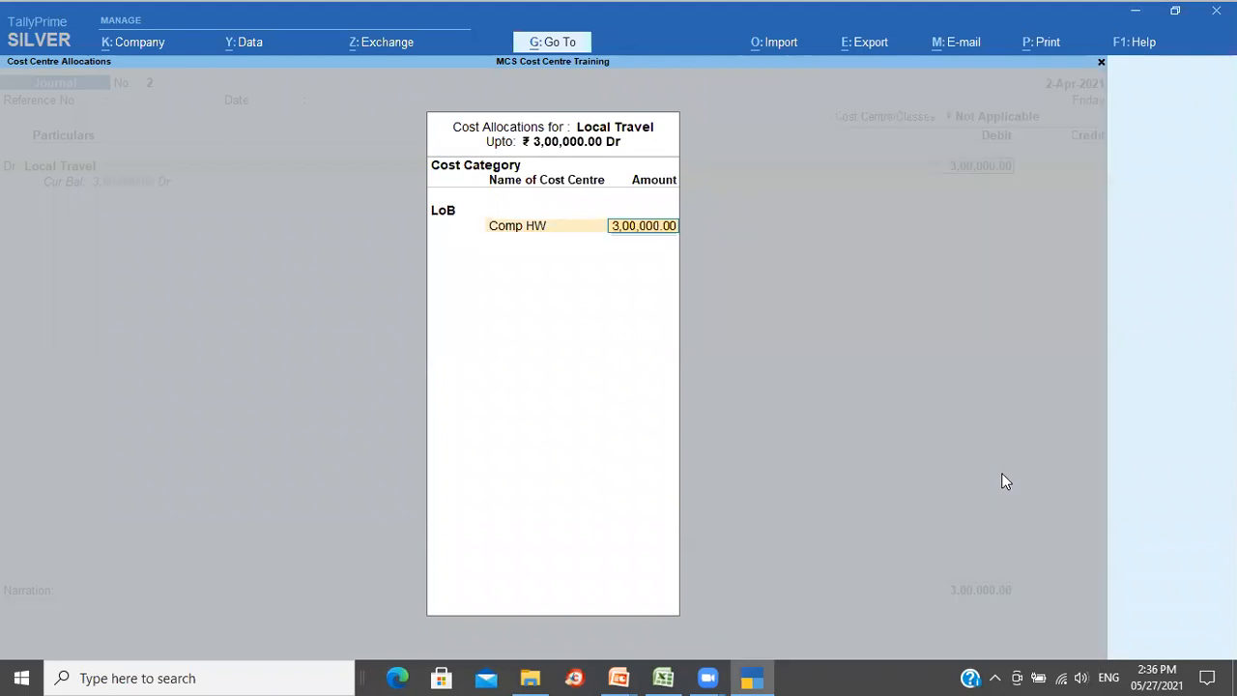
type("100000")
key("Return")
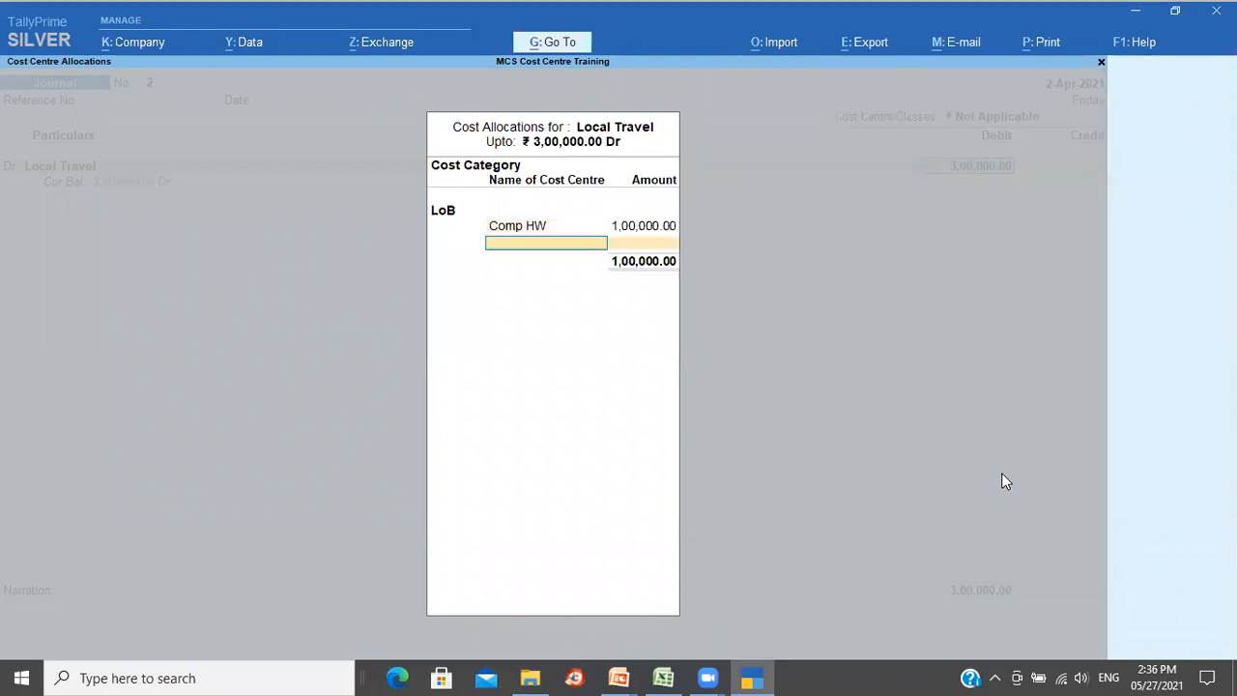
key("Down")
key("Return")
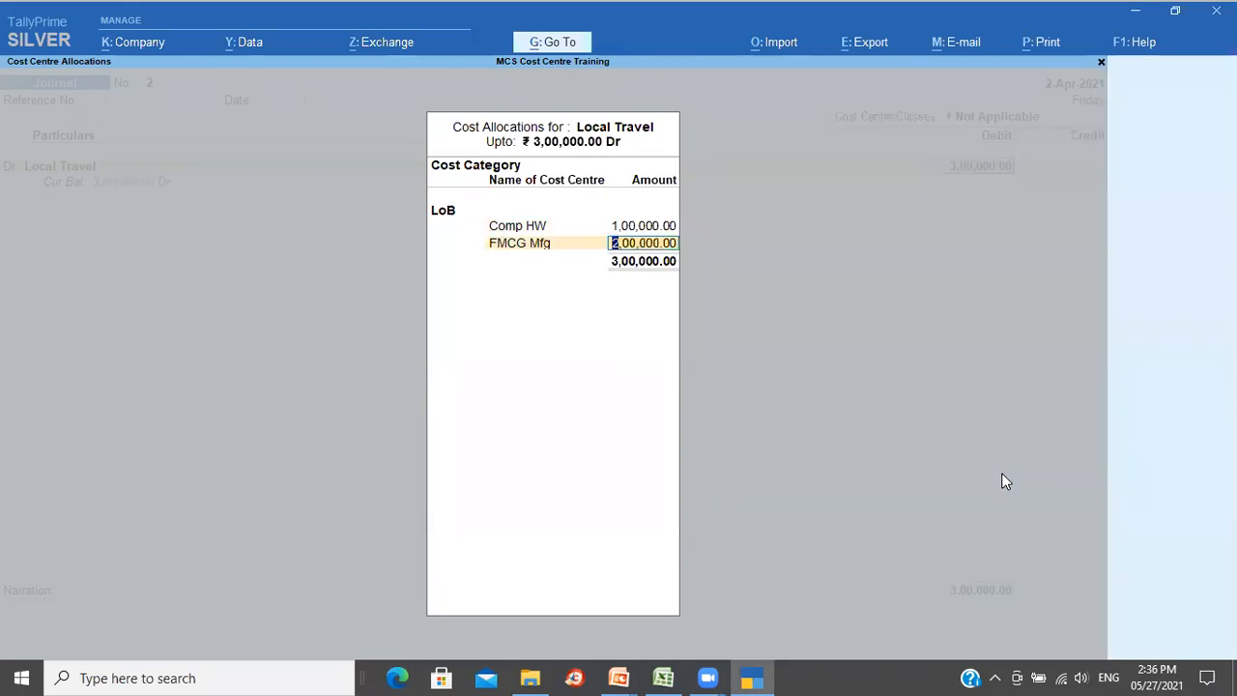
type("80000")
key("Return")
key("Down")
key("Down")
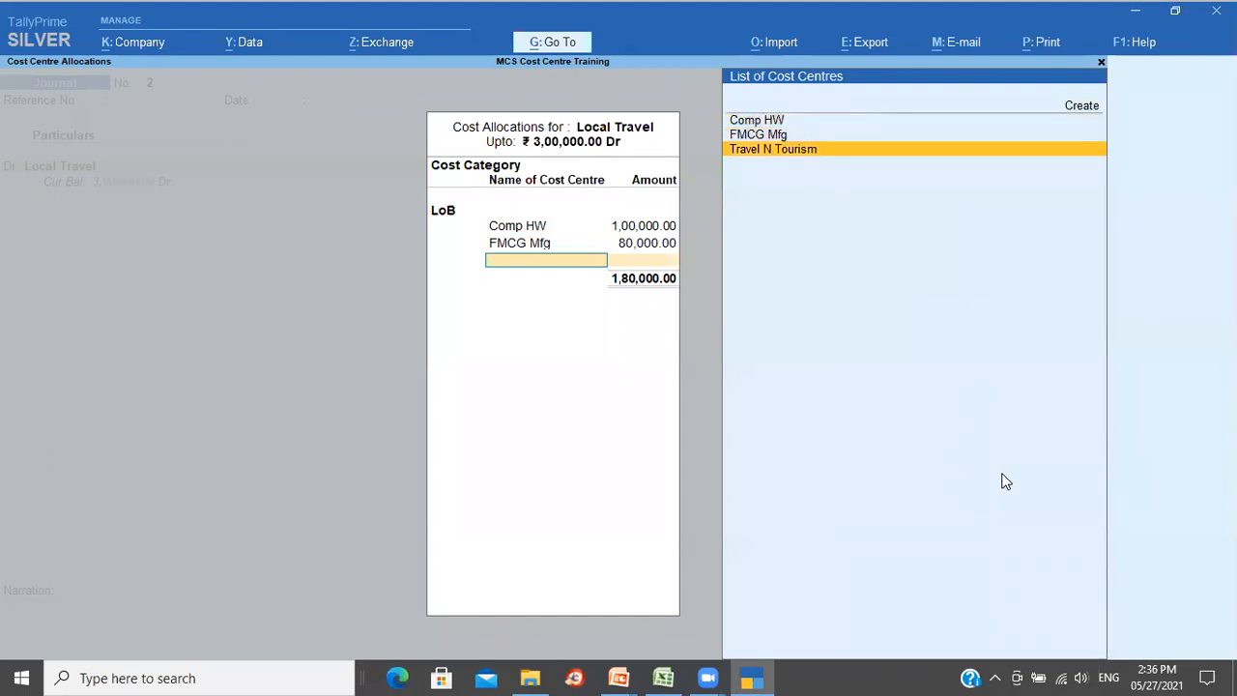
key("Return")
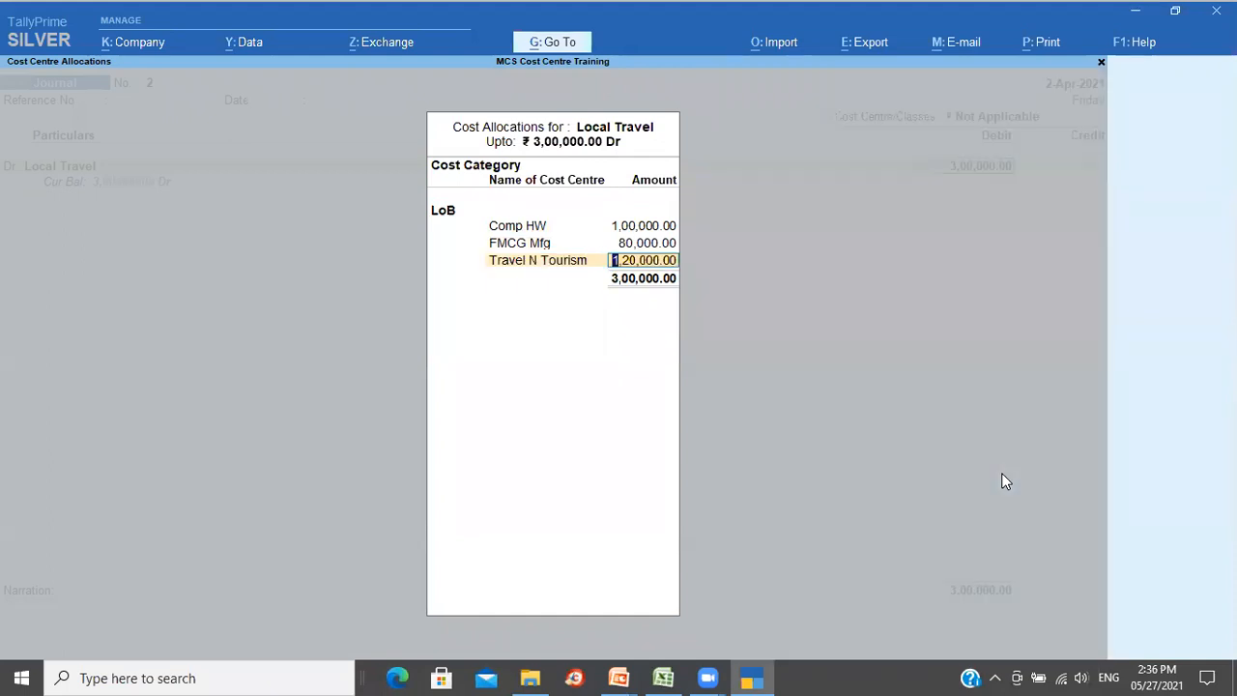
key("Return")
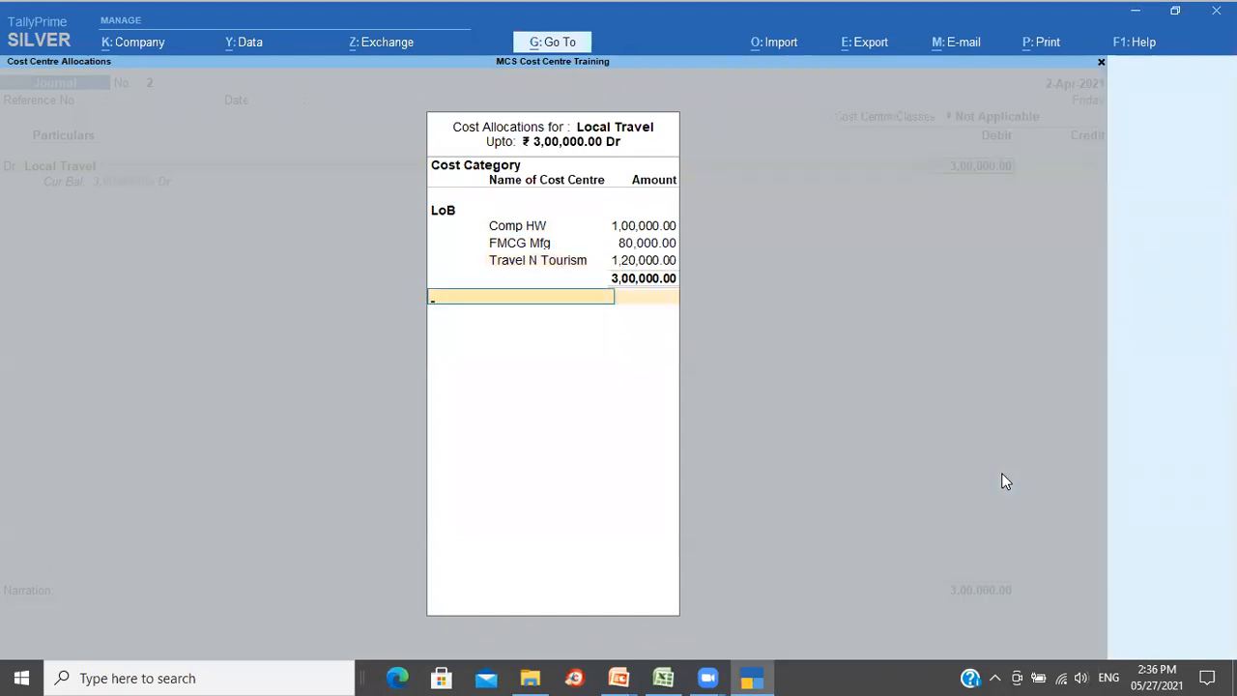
- Allocate the Local Travel amount under category Location: BLR 1,00,000, CHN 65,000 and DEL 1,35,000, and close the cost allocations
type("Lo")
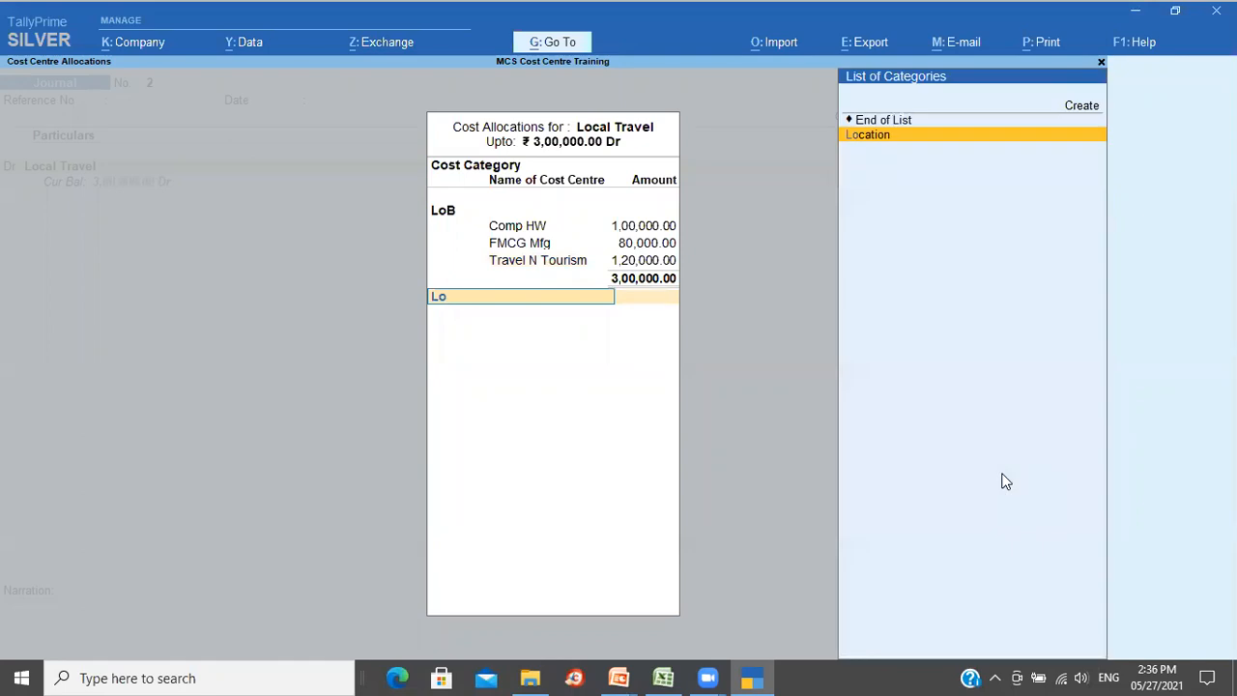
key("Return")
type("B")
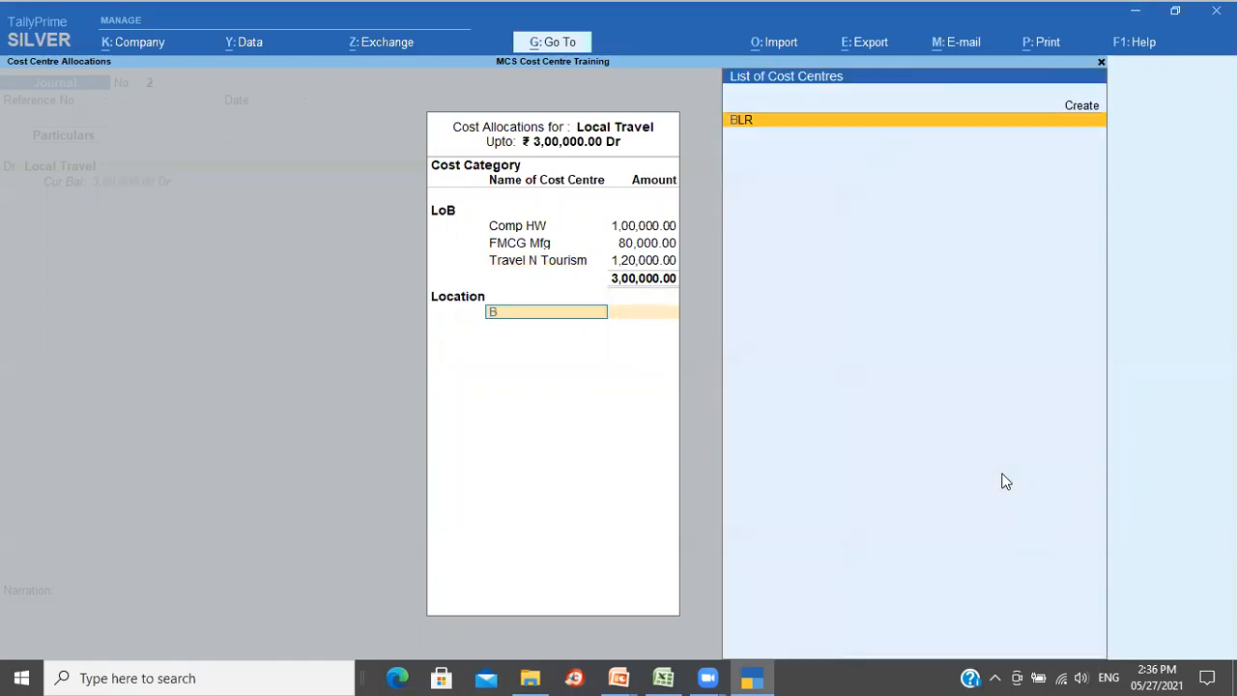
key("Return")
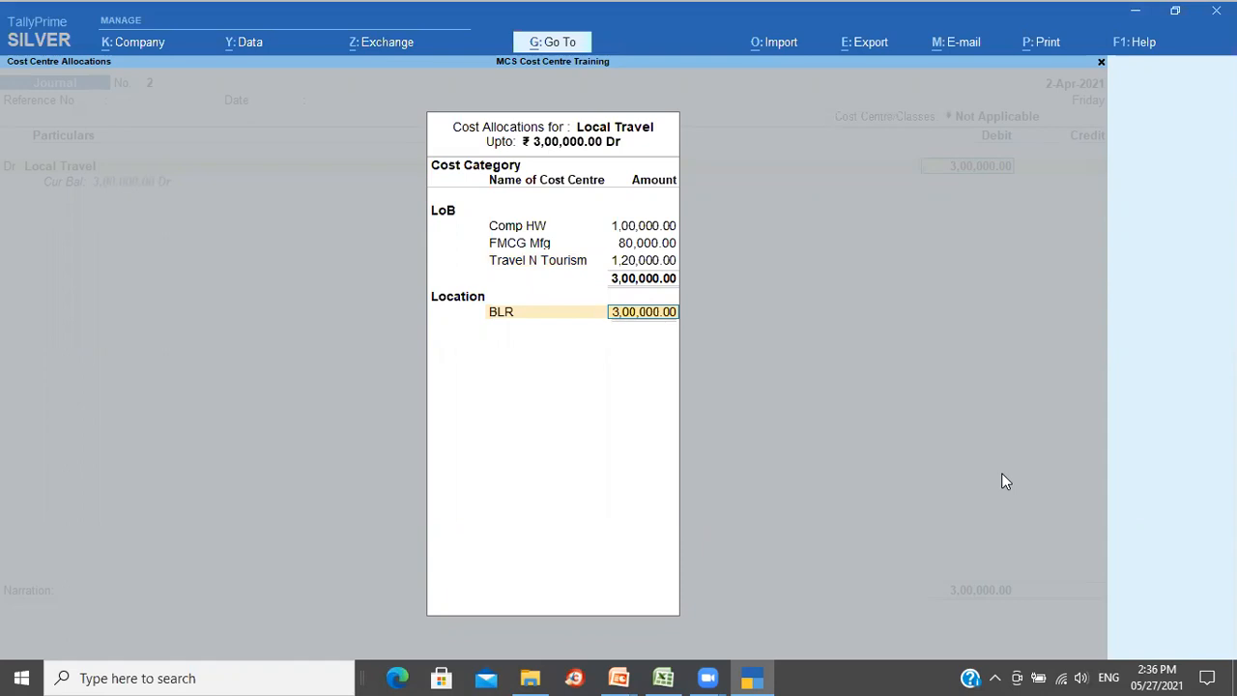
type("100000")
key("Return")
type("C")
key("Return")
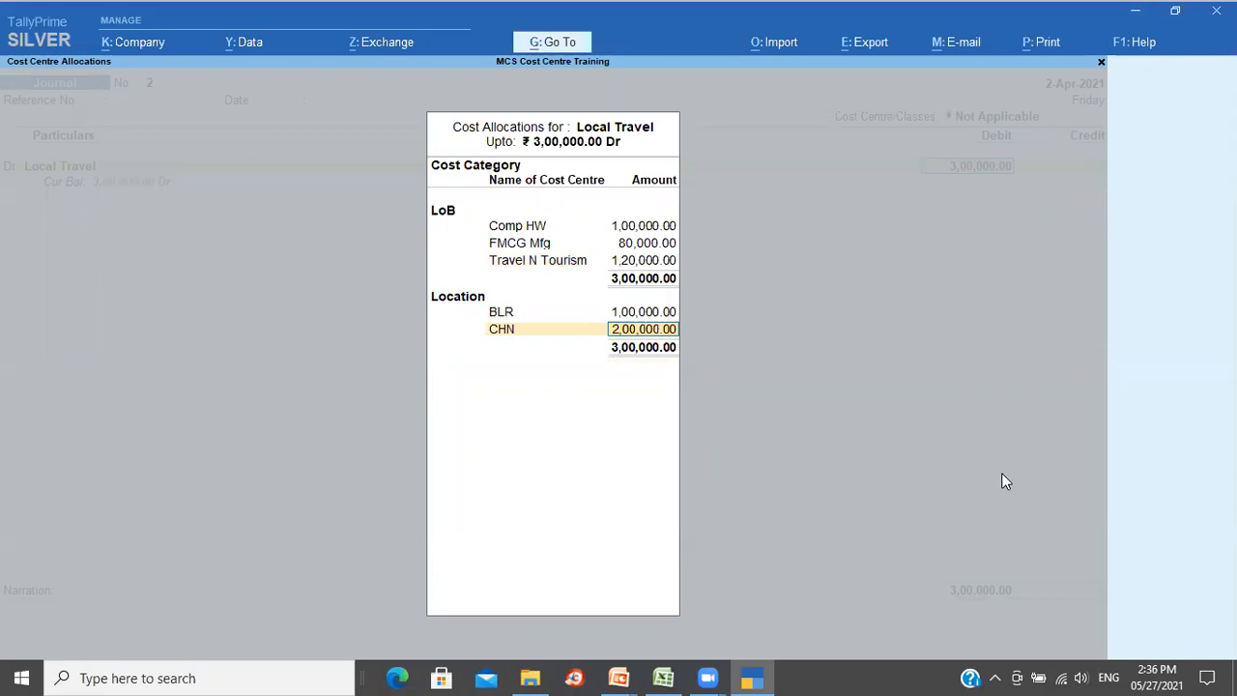
type("65000")
key("Return")
type("d")
key("Return")
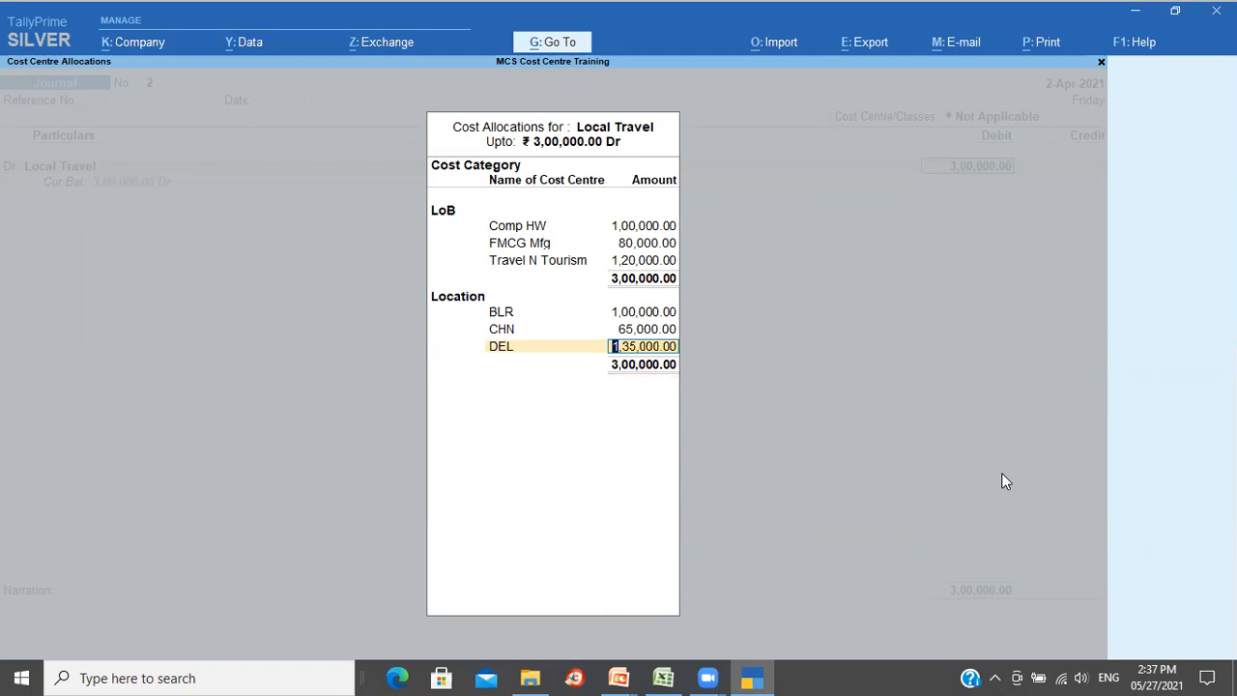
key("Return")
key("Return")
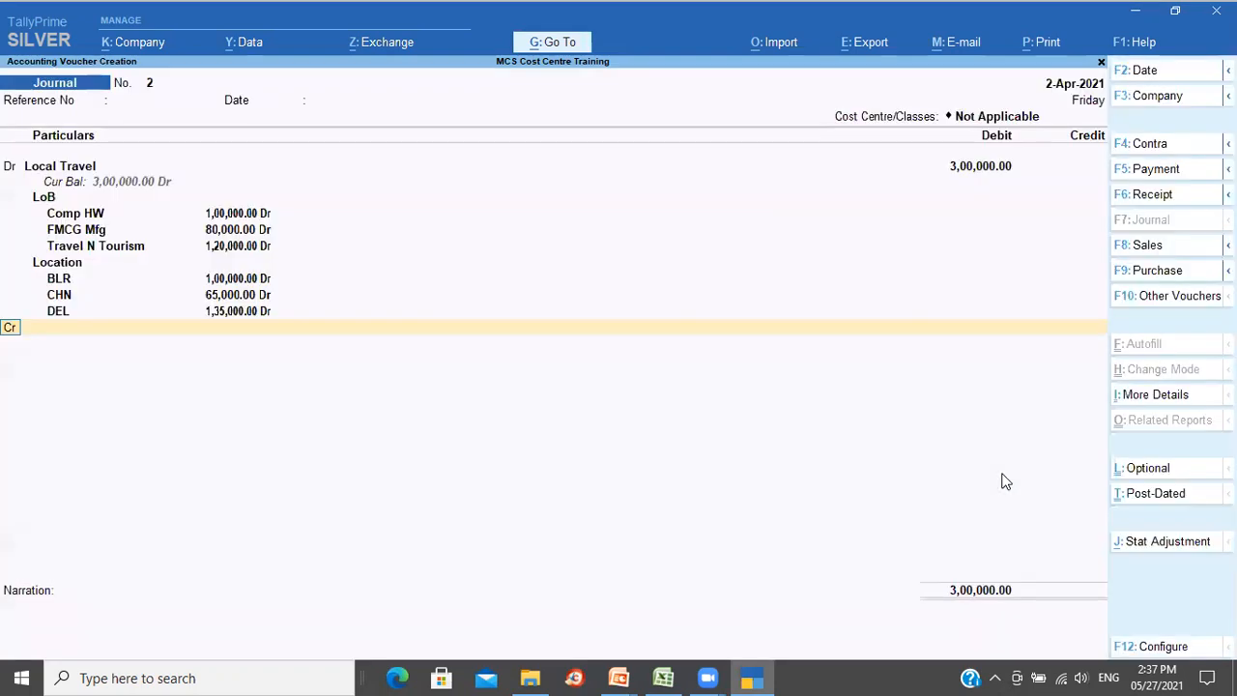
- Credit the Neptune Travels ledger with 3,00,000 and choose New Ref for its bill
key("Return")
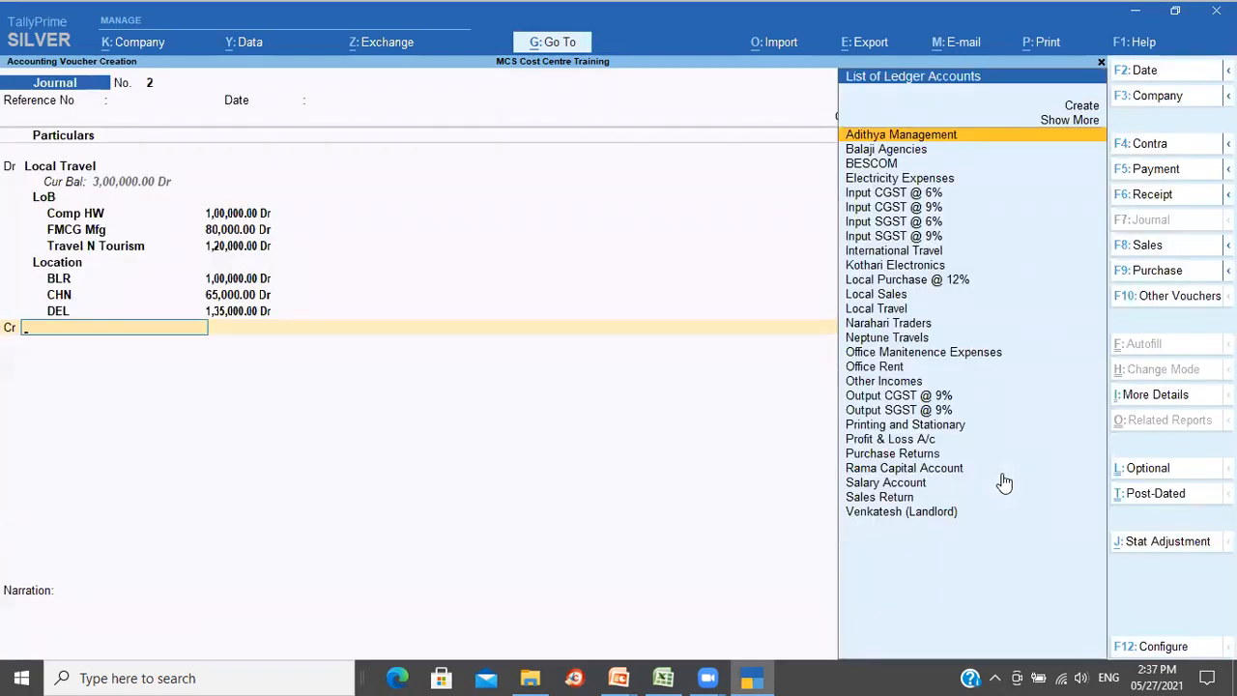
type("n")
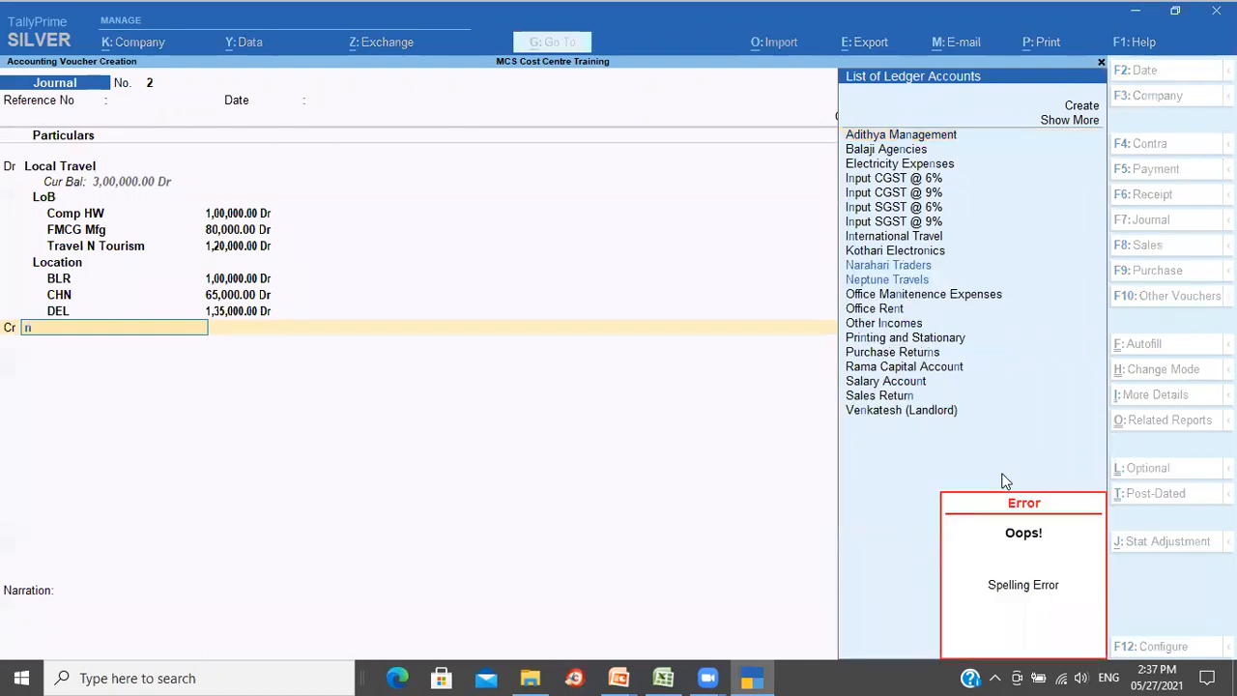
type("e")
key("Return")
key("Down")
key("Return")
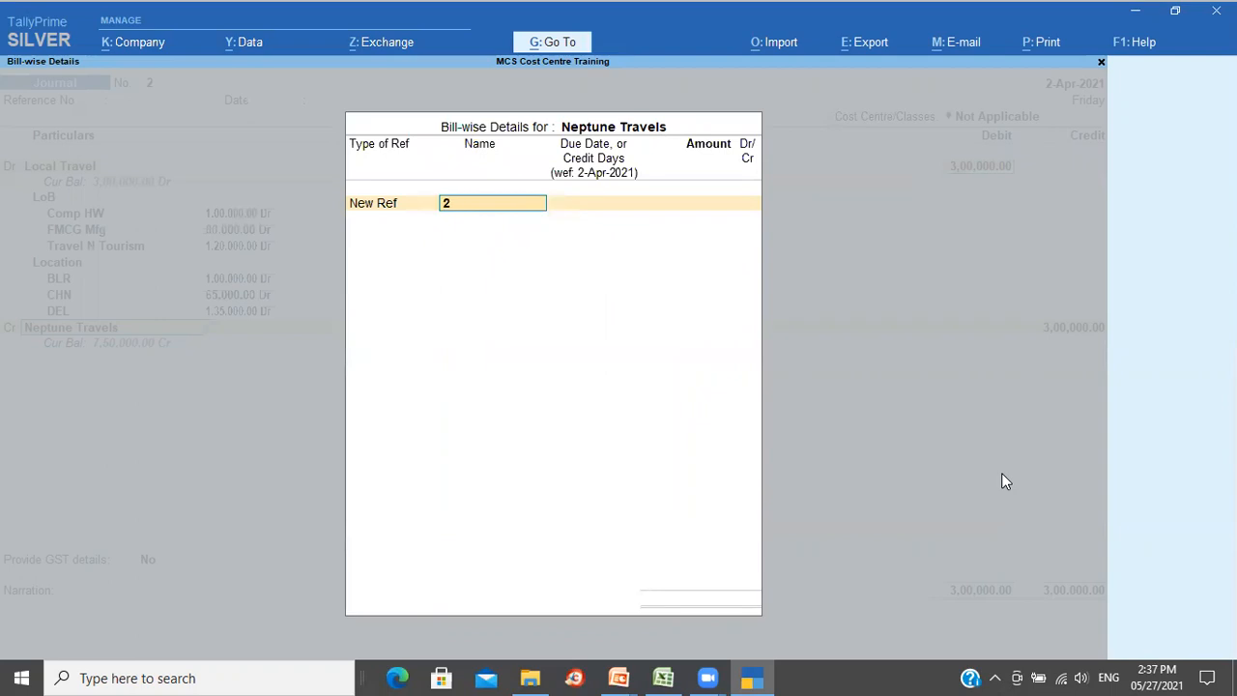
- Complete the Neptune Travels bill-wise details with reference 2, 10 credit days and a credit amount of 3,00,000
key("Return")
type("10")
key("Return")
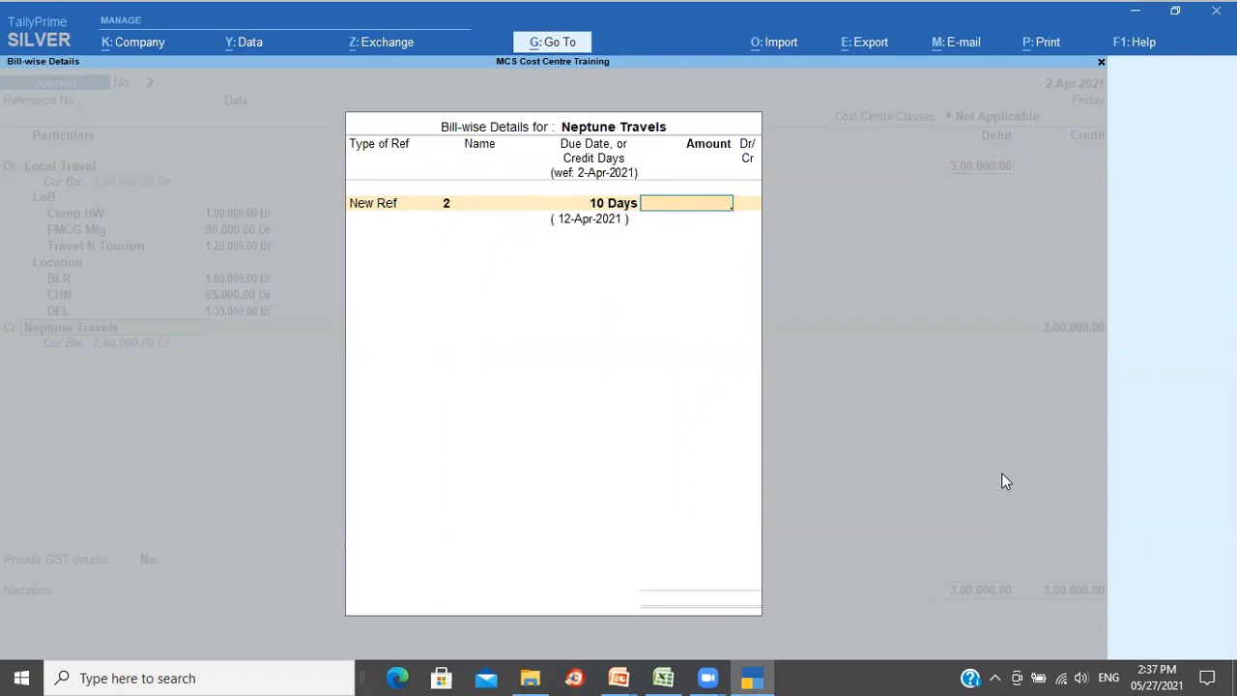
type("300000")
key("Return")
key("Return")
key("Return")
- Save the journal voucher with the narration "Being travel bill accounted" and reopen it
key("Return")
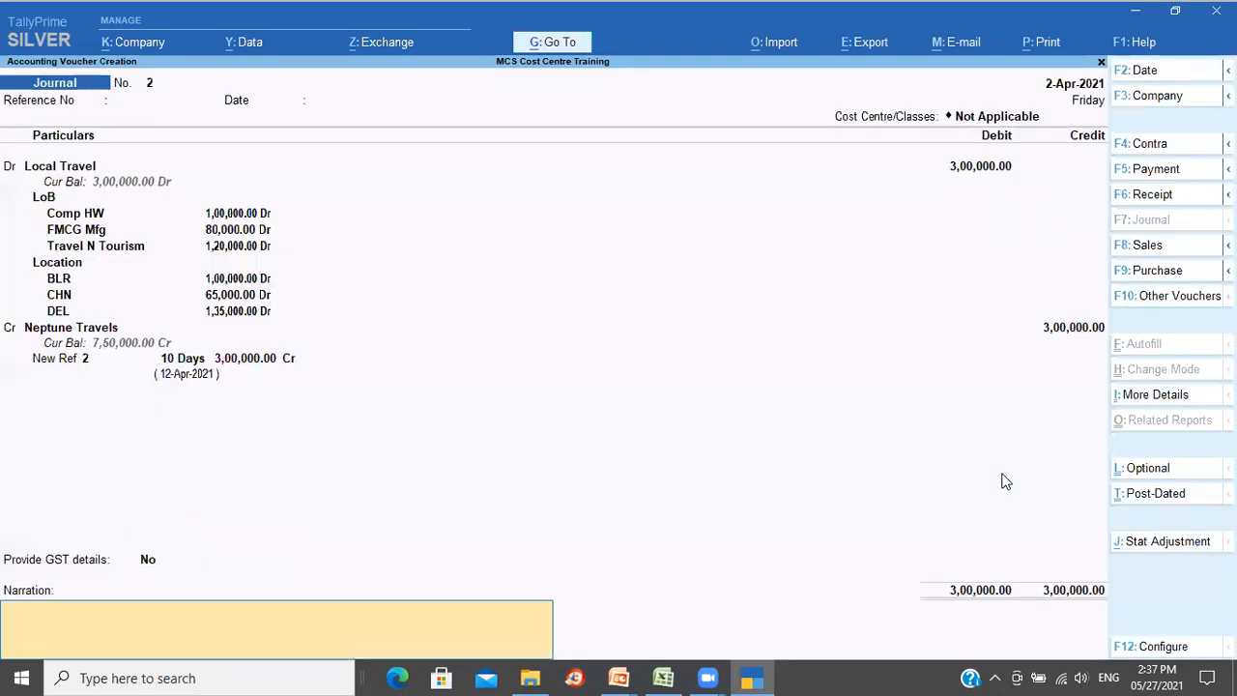
type("Being travel bill accounted")
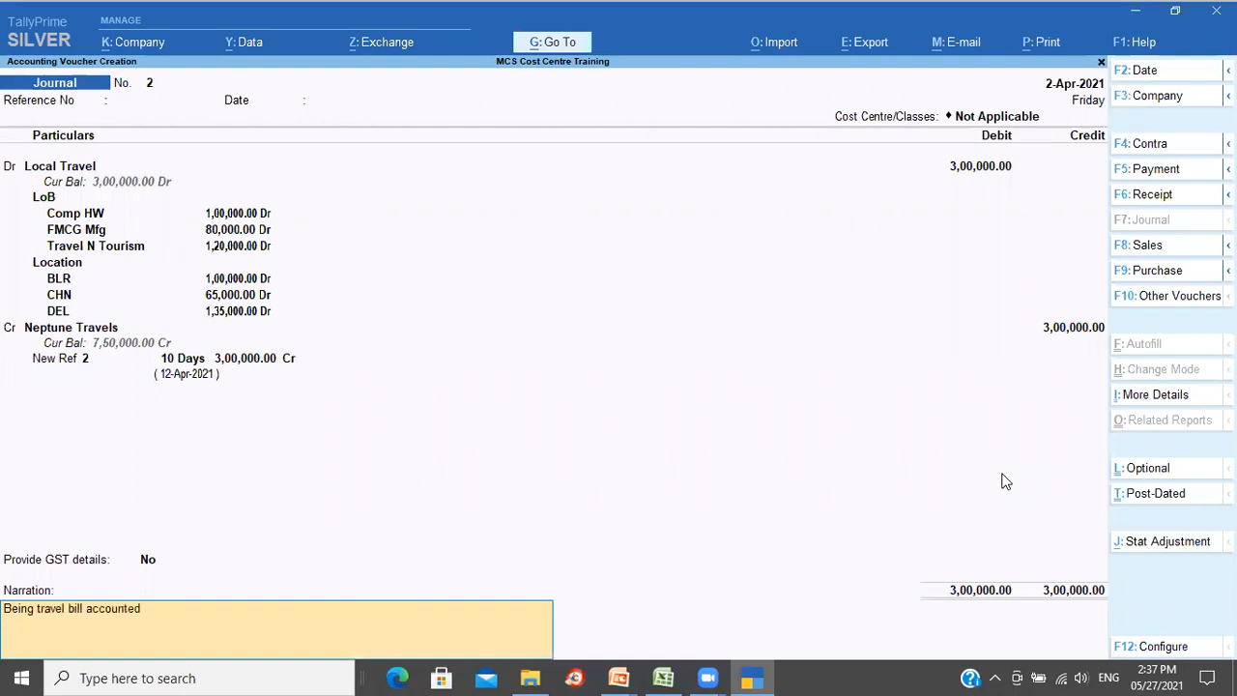
key("Return")
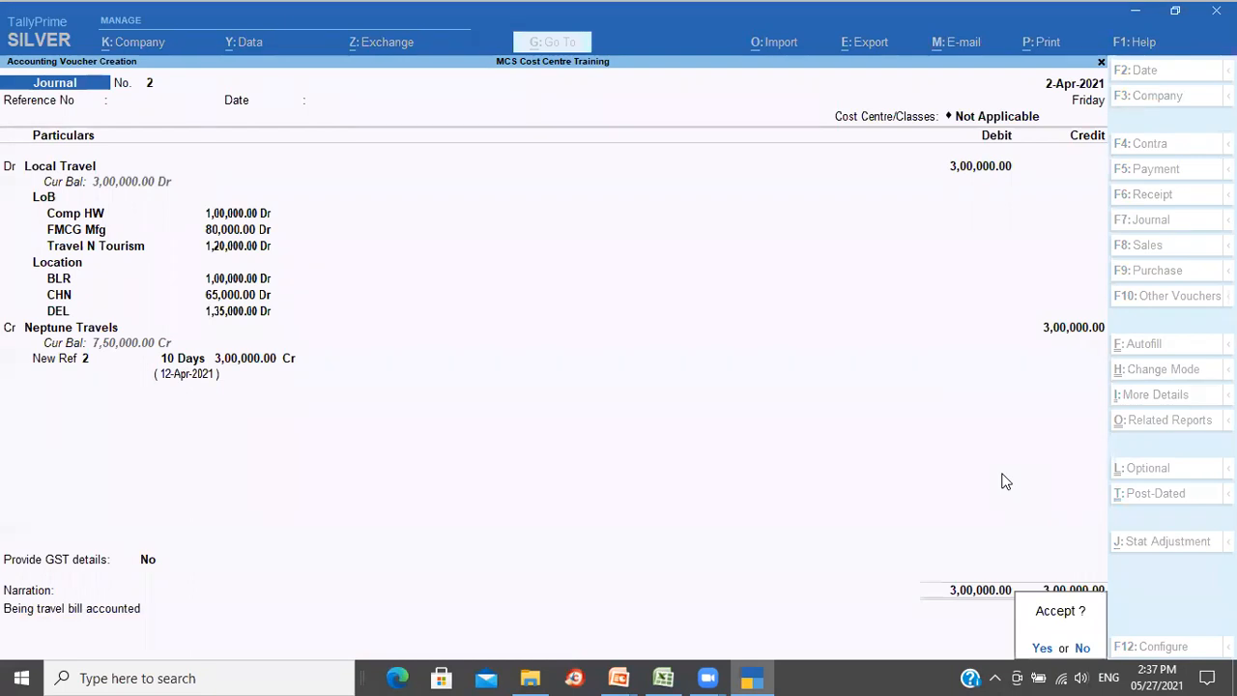
key("y")
key("Page_Up")
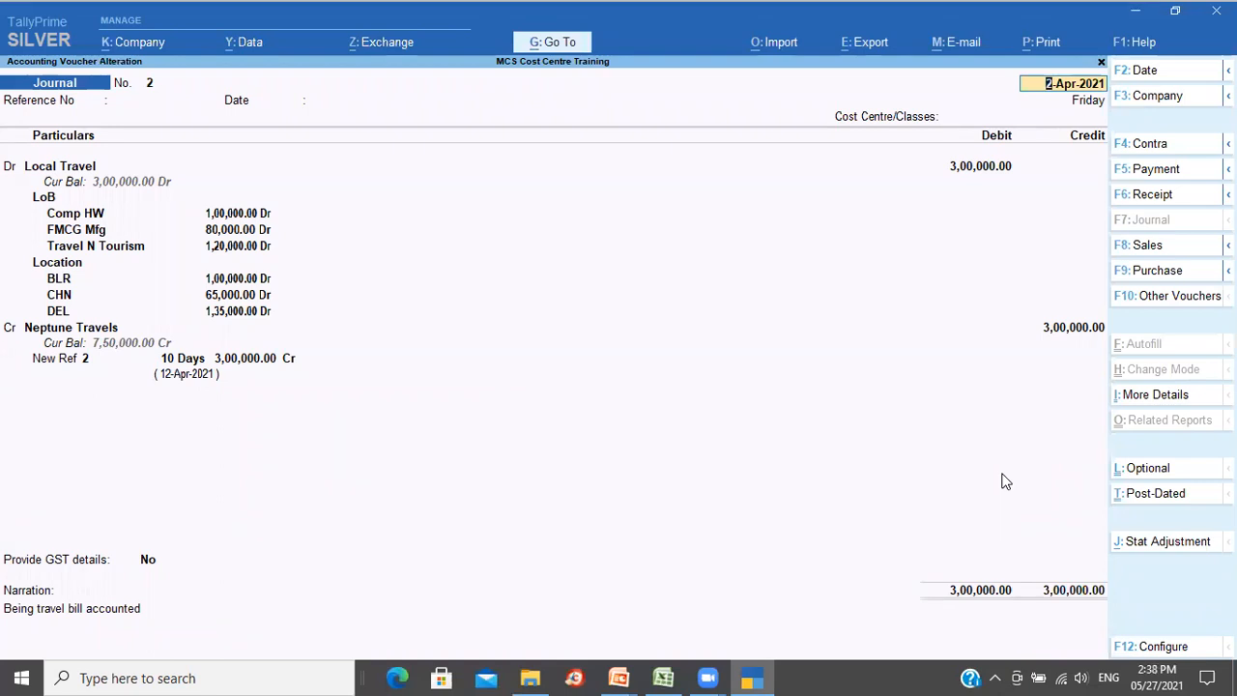
- View the Cost Centre Summary report and its list of selectable cost centres, and return to the journal voucher
left_click(571, 51)
type("Cost")
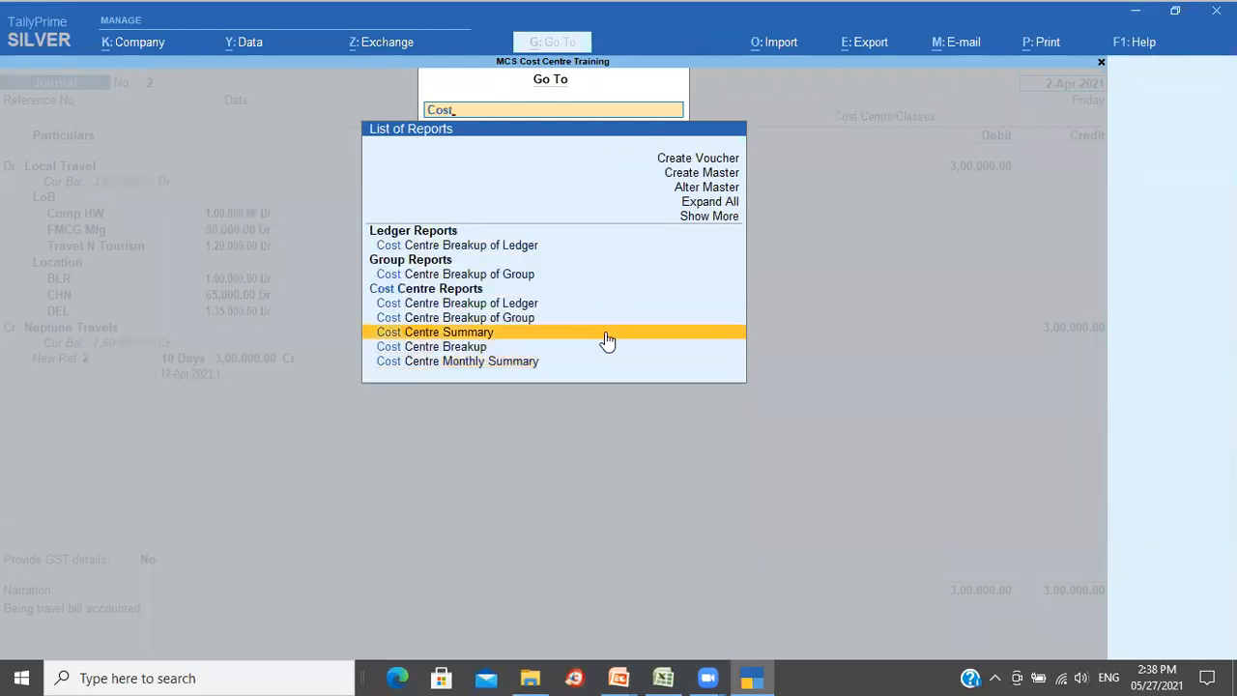
left_click(606, 332)
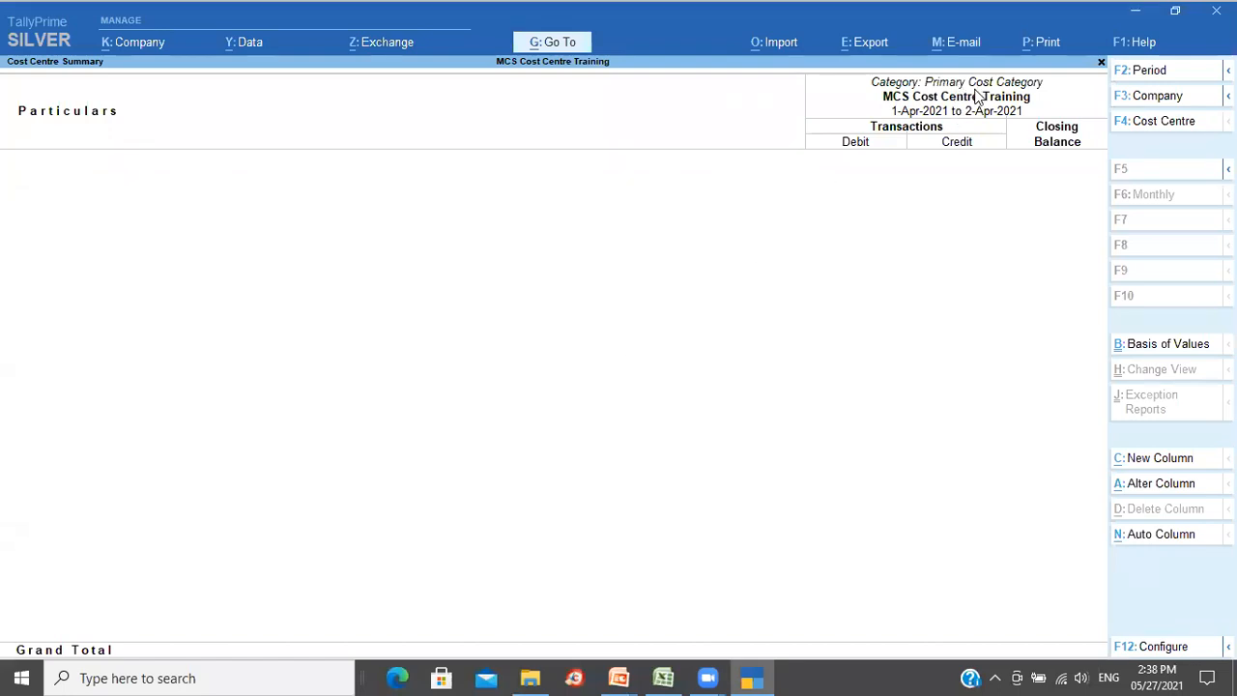
left_click(1167, 123)
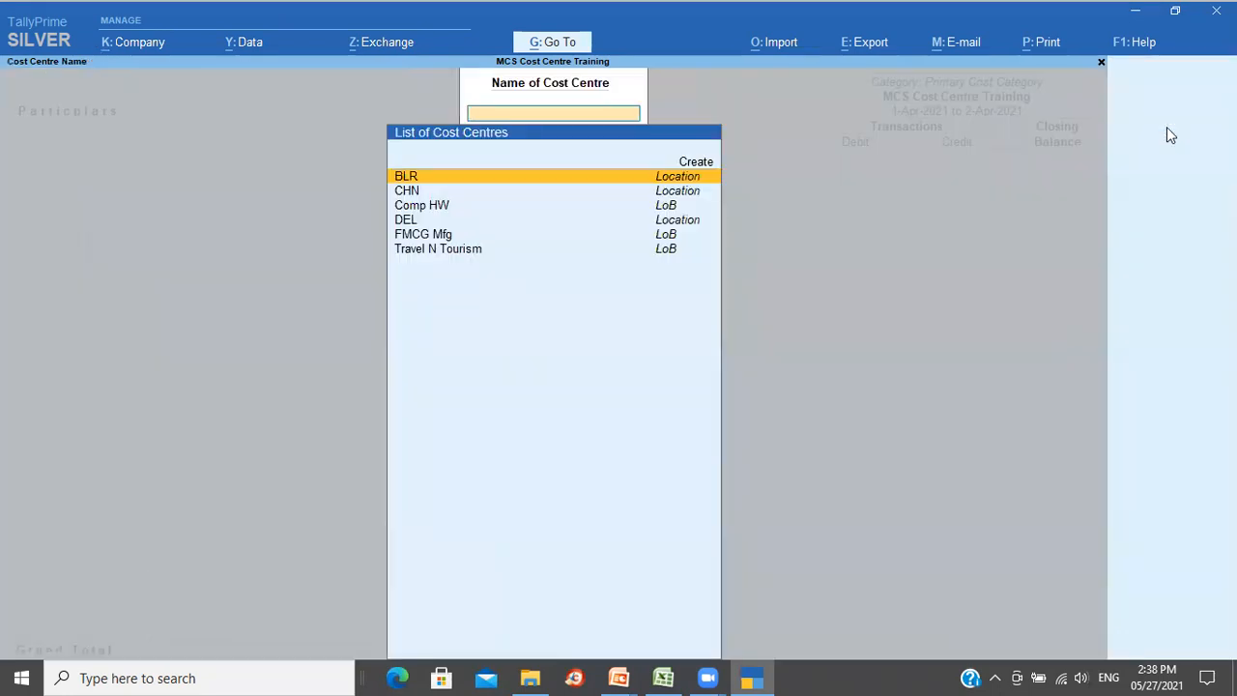
key("Escape")
key("Escape")
- Search the report list for "Cost" and look through the matching cost centre reports
key("alt+g")
type("Cost")
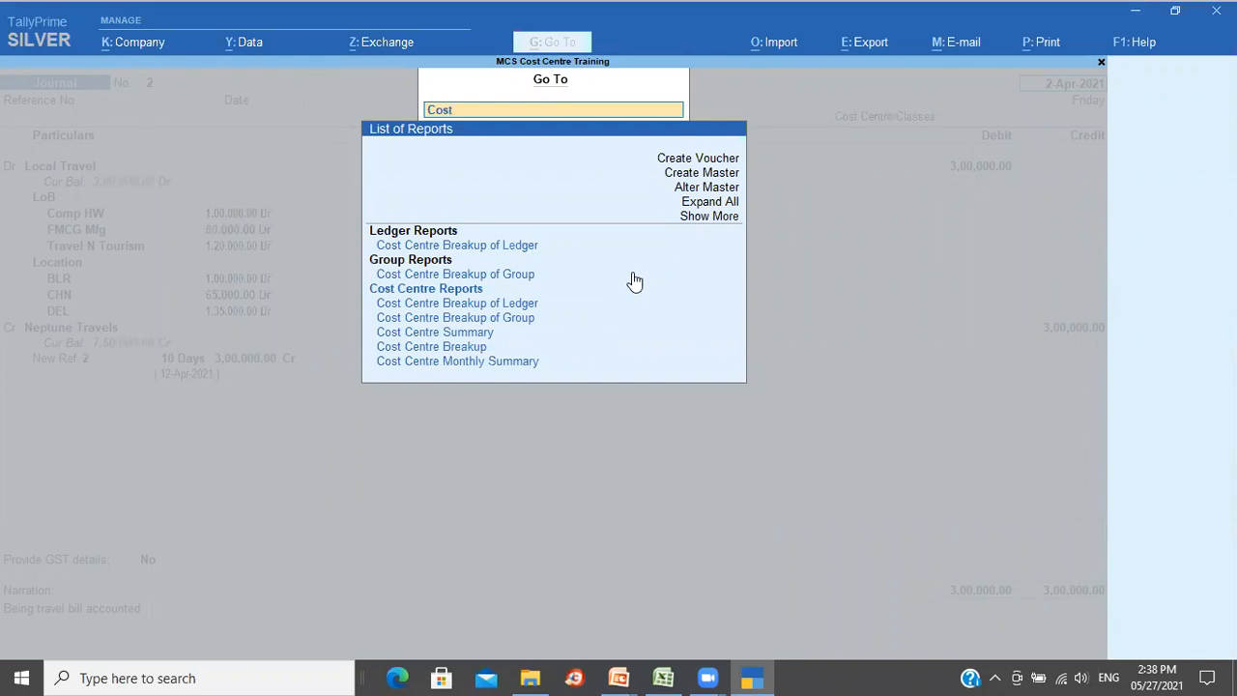
key("BackSpace")
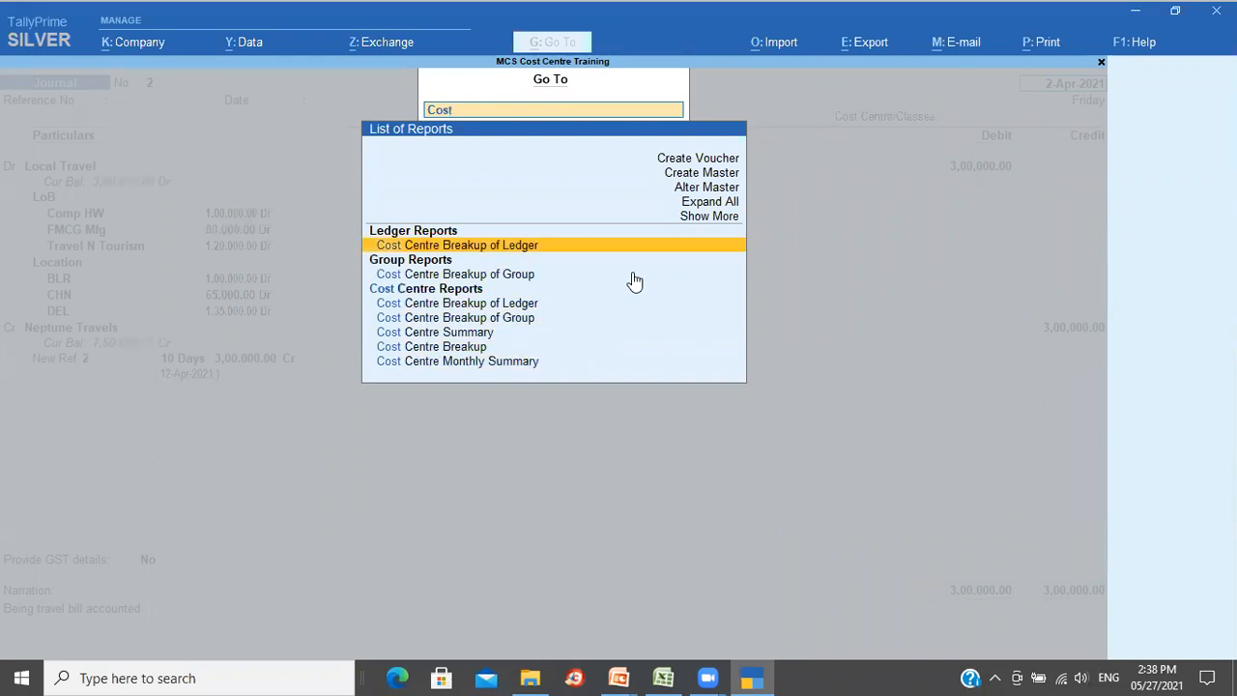
key("Down")
key("Down")
key("Down")
key("Down")
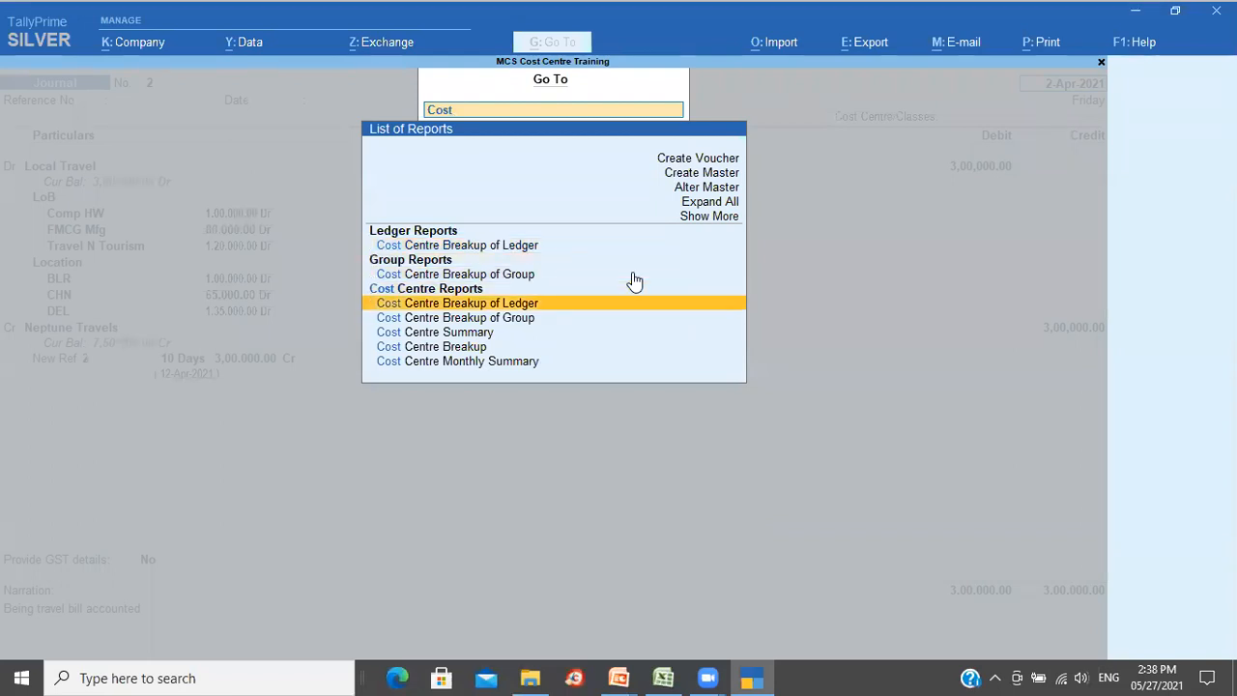
key("Down")
key("Down")
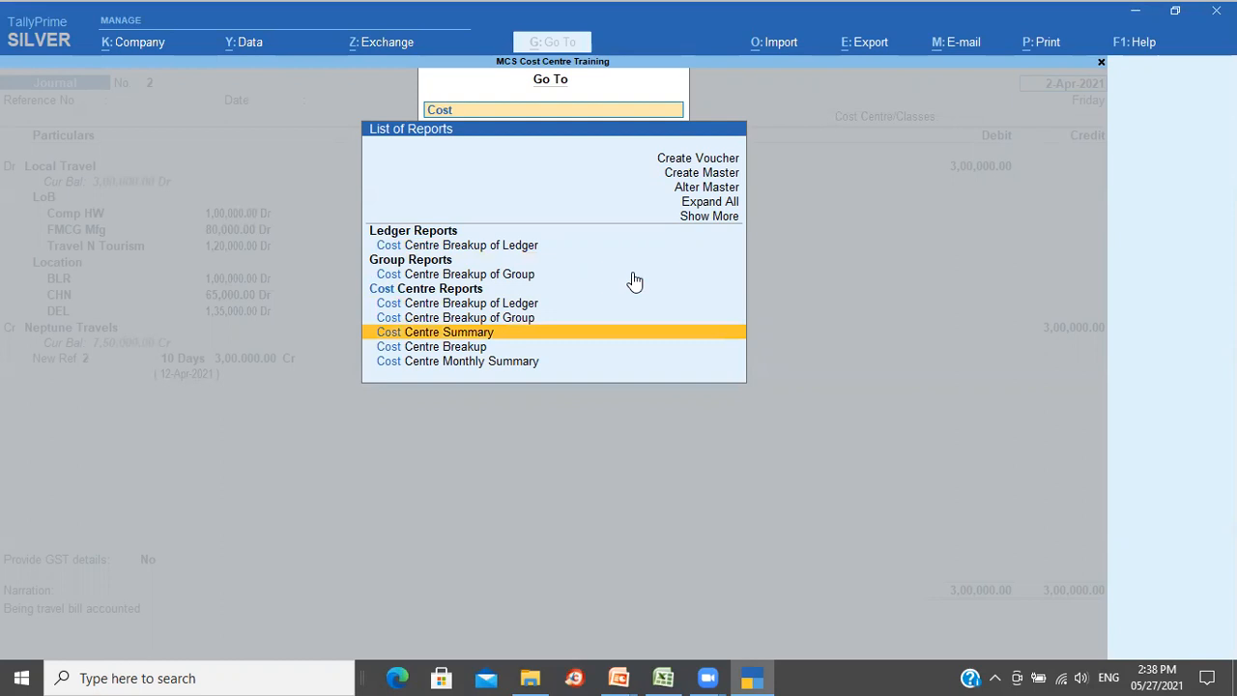
key("Down")
key("Down")
key("BackSpace")
key("BackSpace")
key("BackSpace")
key("BackSpace")
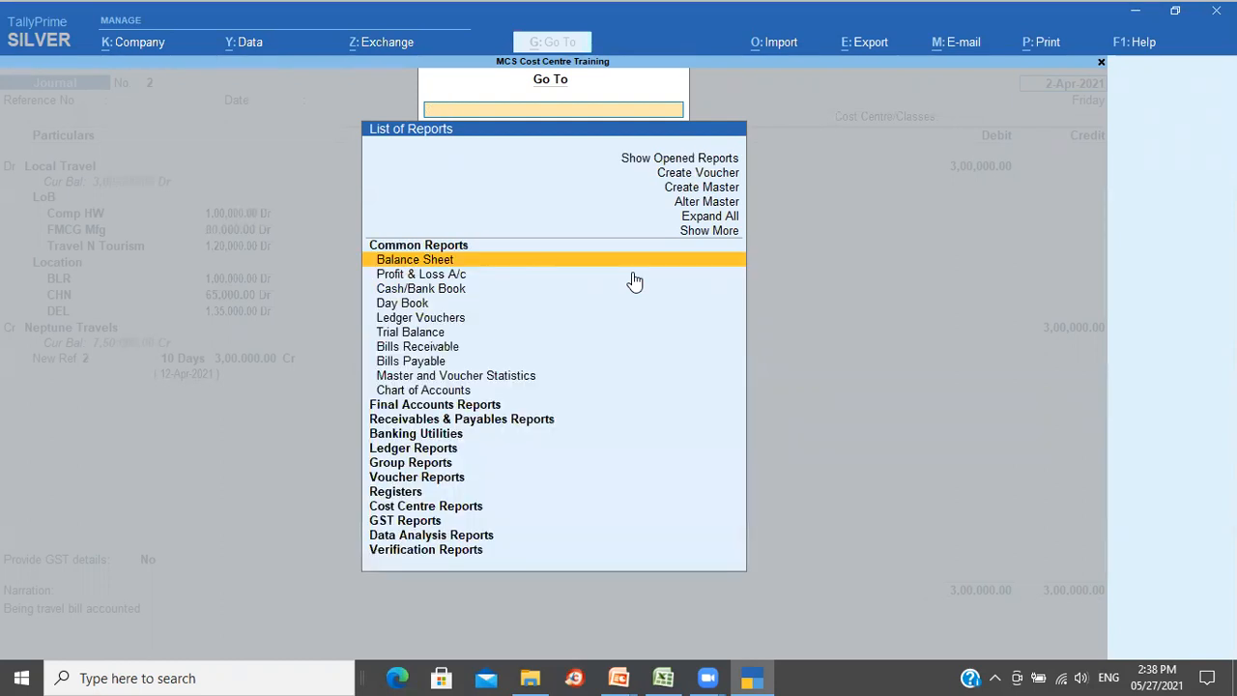
type("Cost")
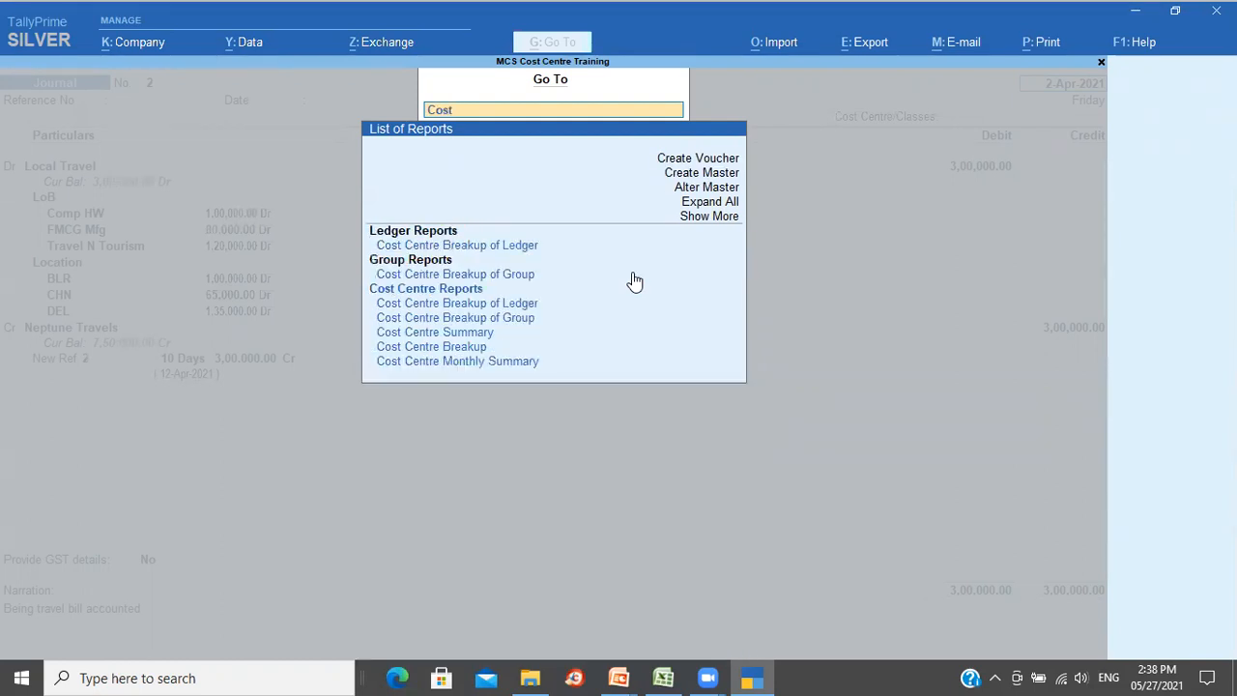
key("BackSpace")
key("BackSpace")
key("BackSpace")
key("BackSpace")
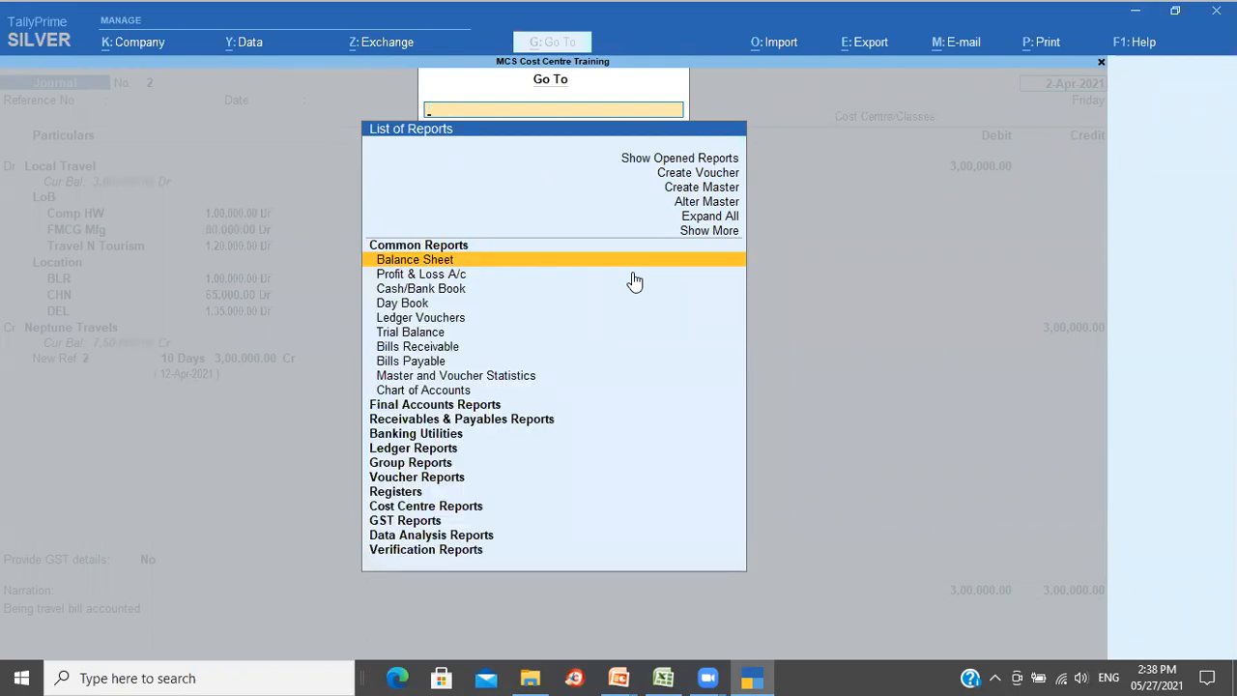
- Find the reports matching "Cate" and open the Cost Category Summary
type("Cate")
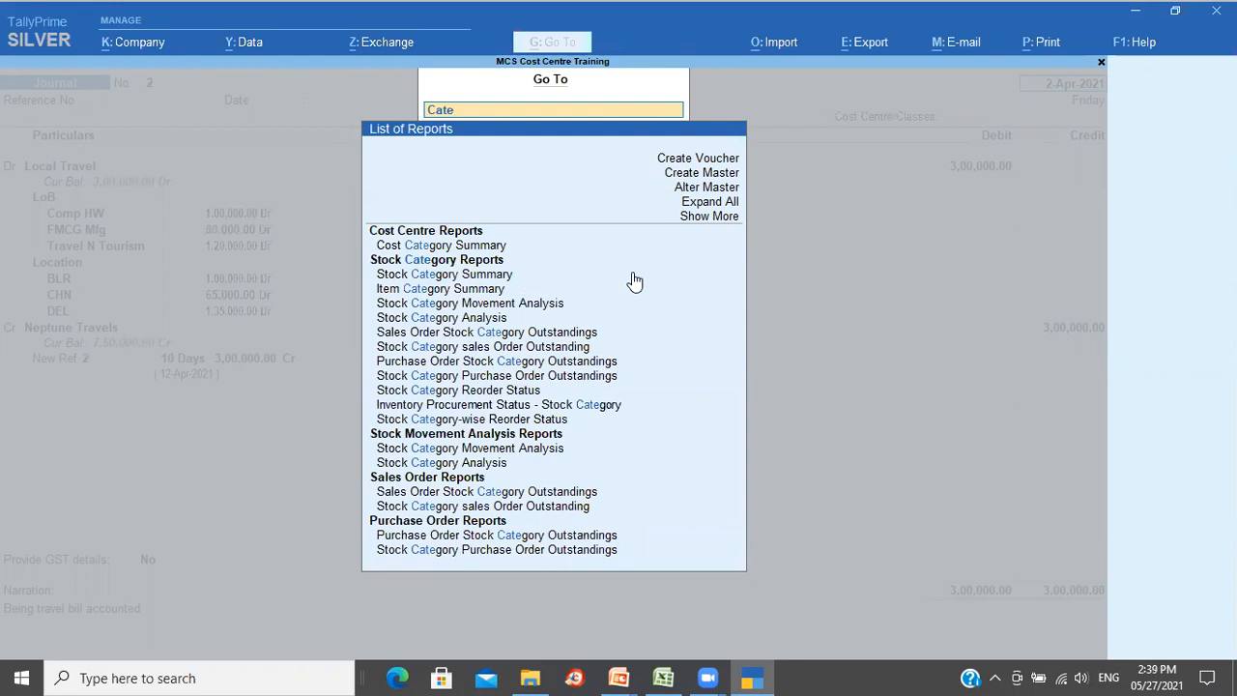
key("Down")
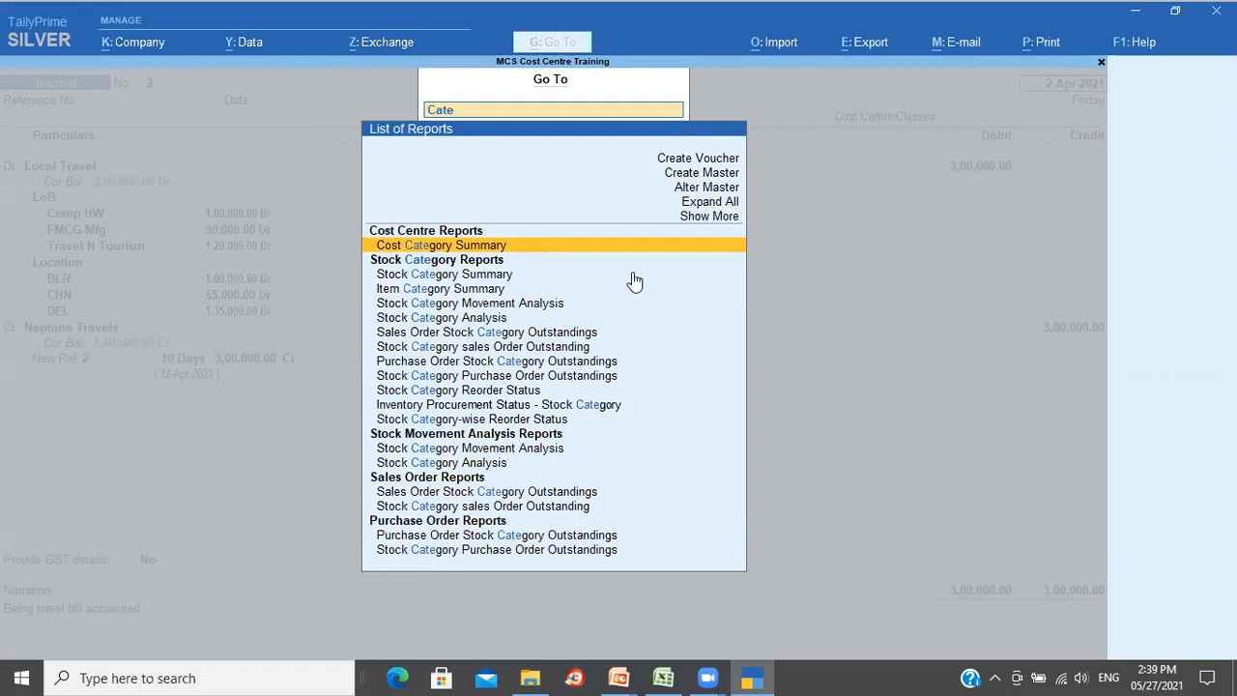
key("Return")
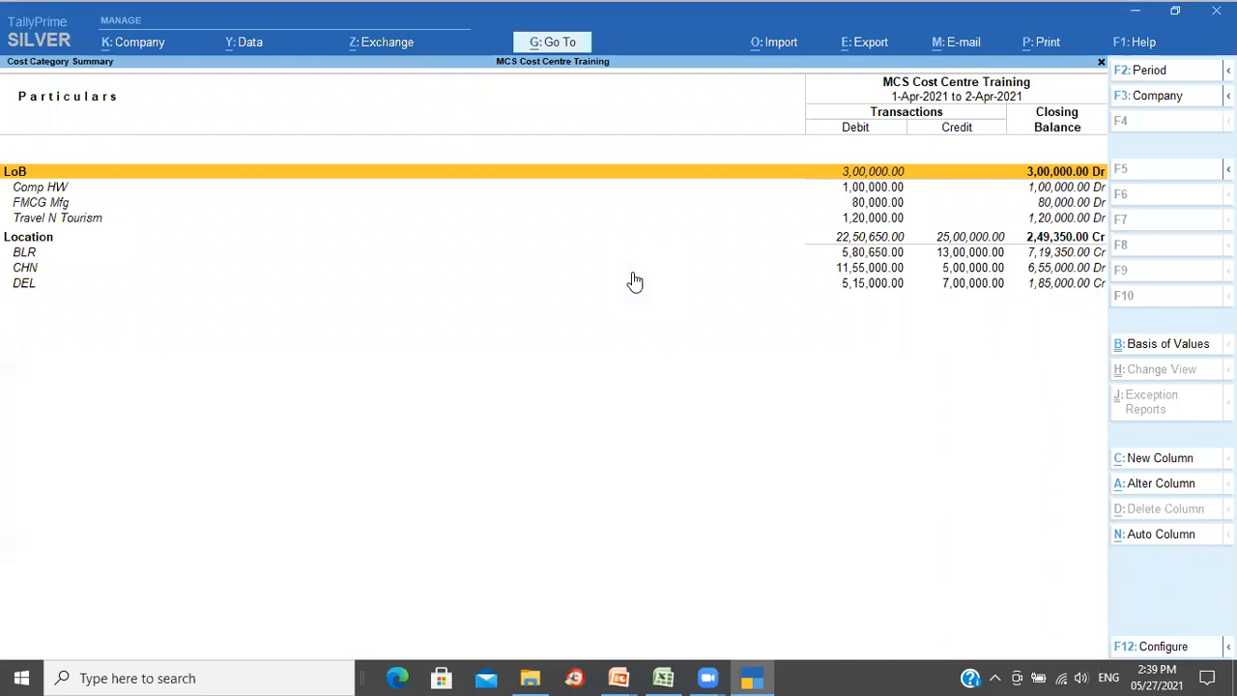
- Examine the debit, credit and closing balances of the cost centres under the LoB and Location categories
key("Down")
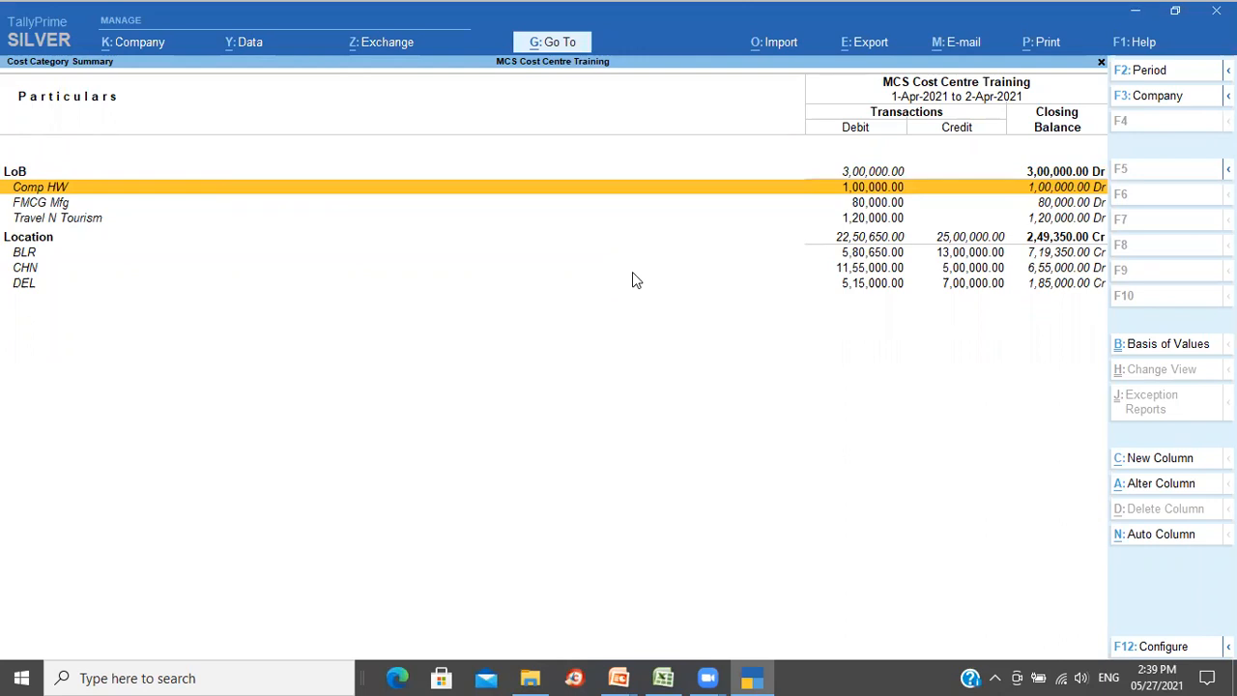
key("Down")
key("Down")
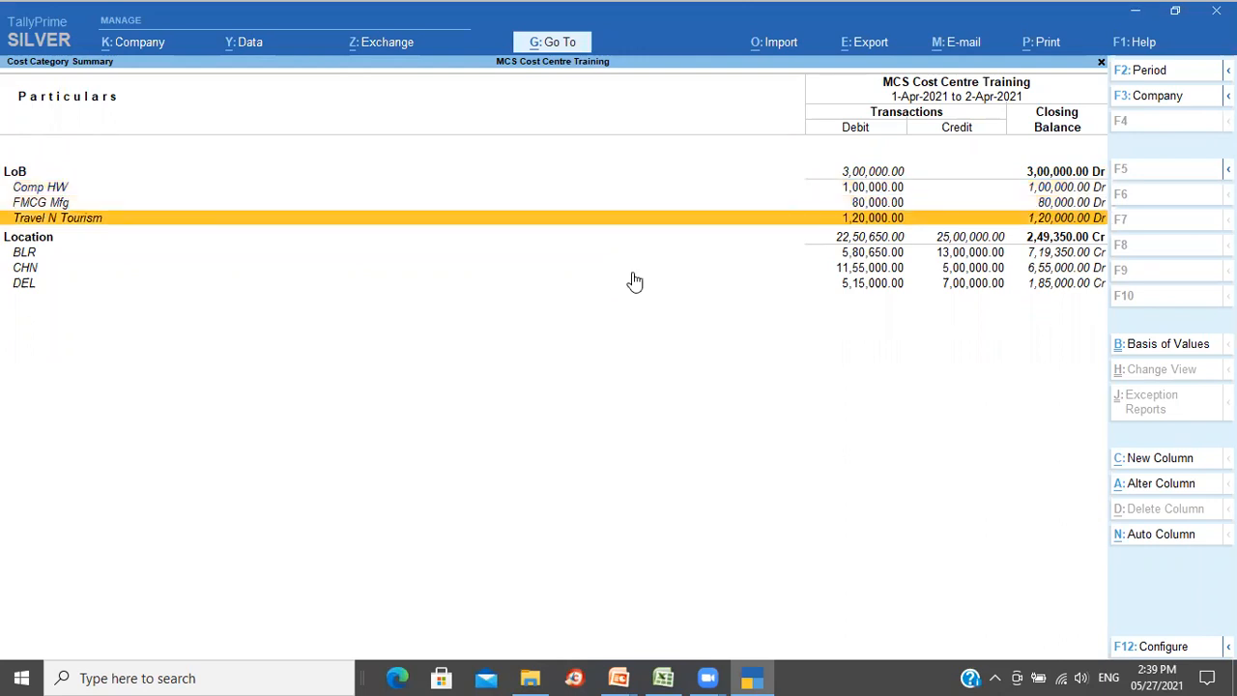
key("Down")
key("Down")
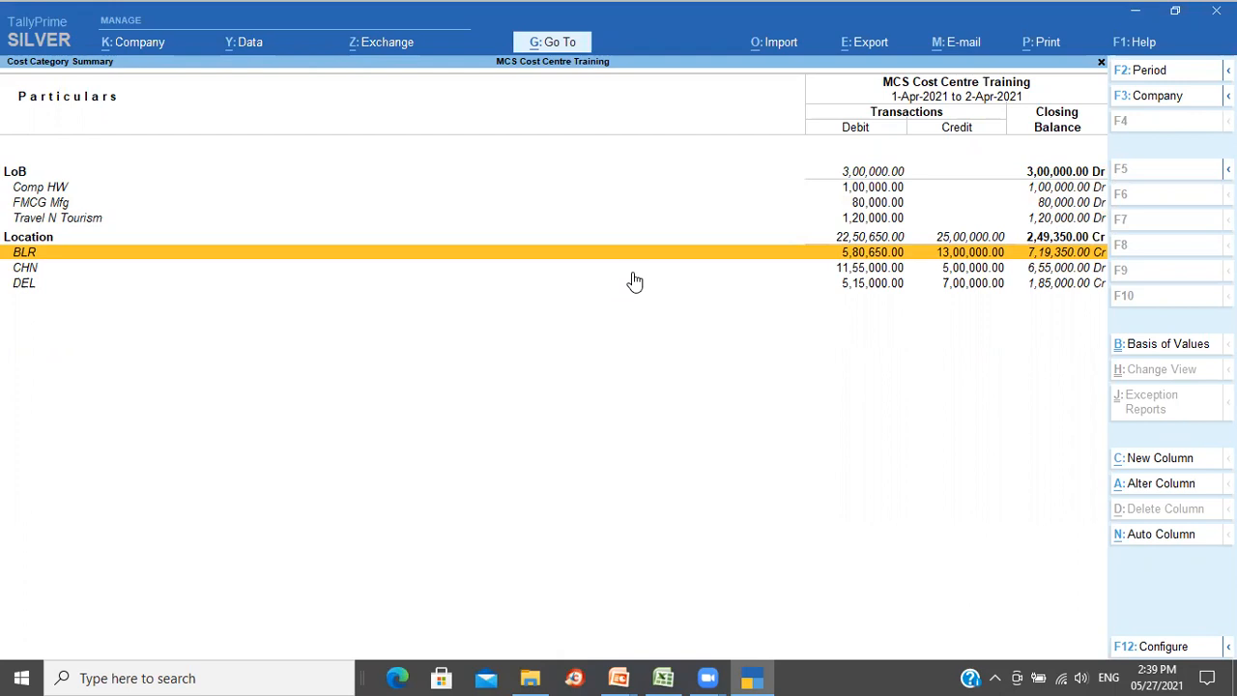
key("Down")
key("Down")
key("Up")
key("Up")
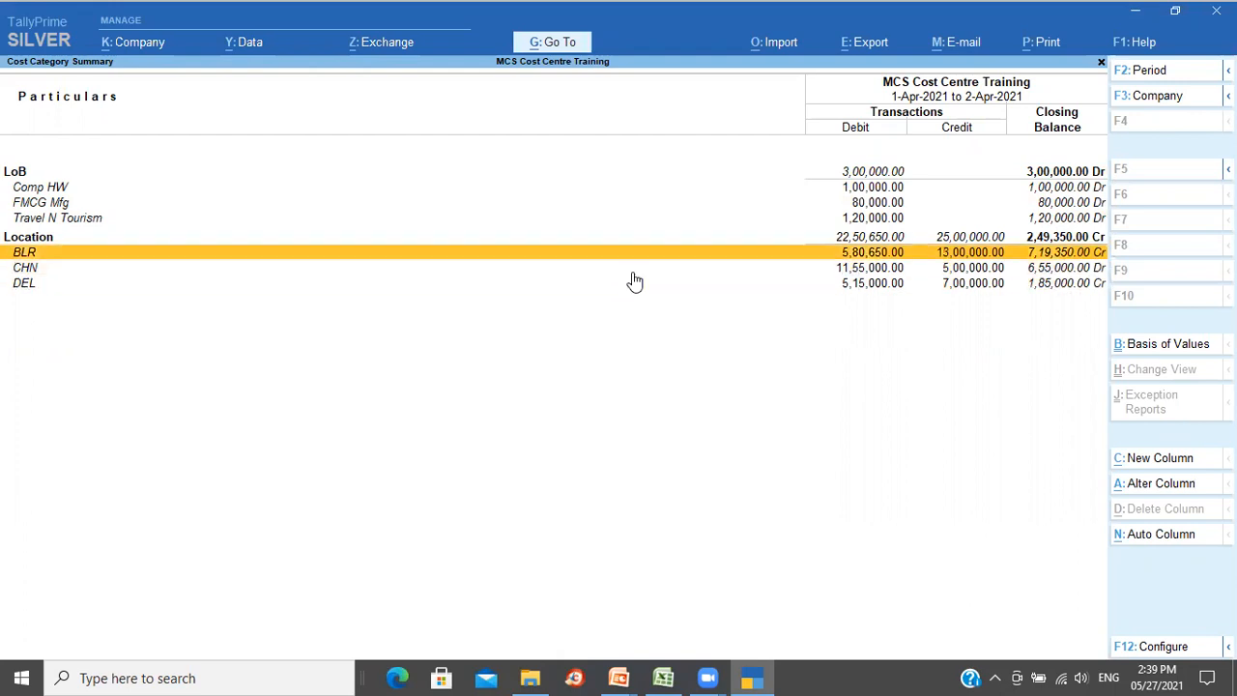
key("Up")
key("Up")
key("Up")
key("Up")
key("Up")
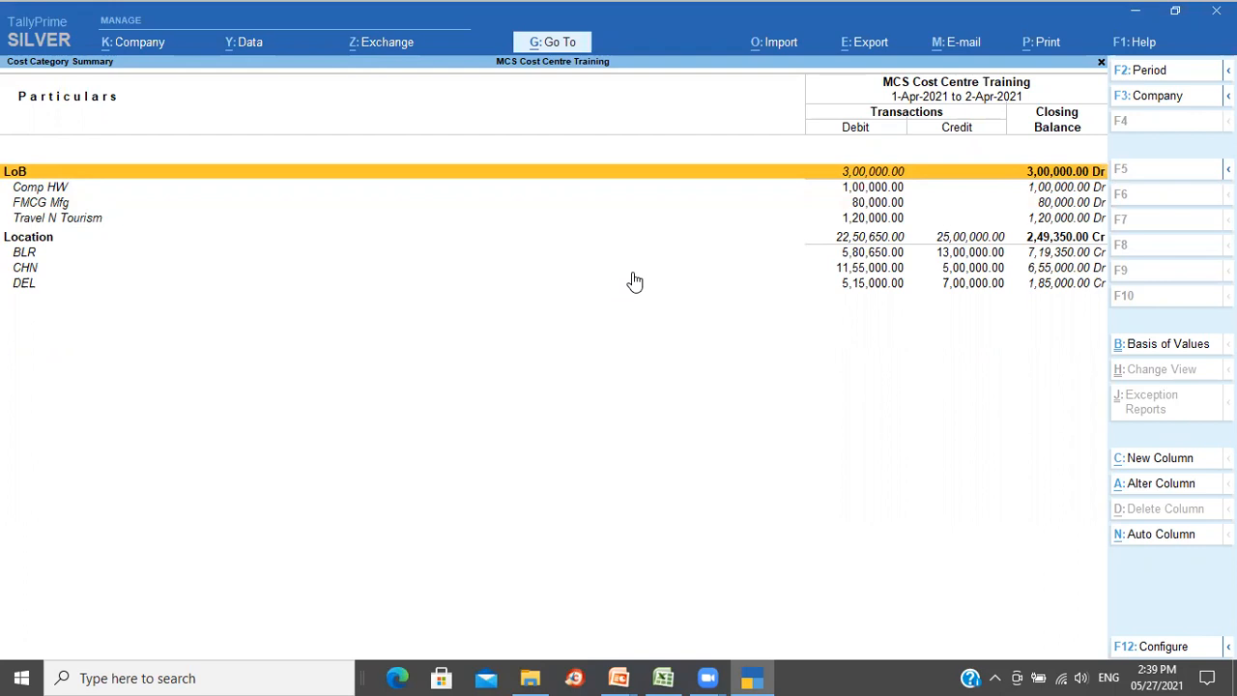
- Search the reports for "Cost" and open the Cost Centre Breakup for cost centre DEL
left_click(540, 45)
type("Cost")
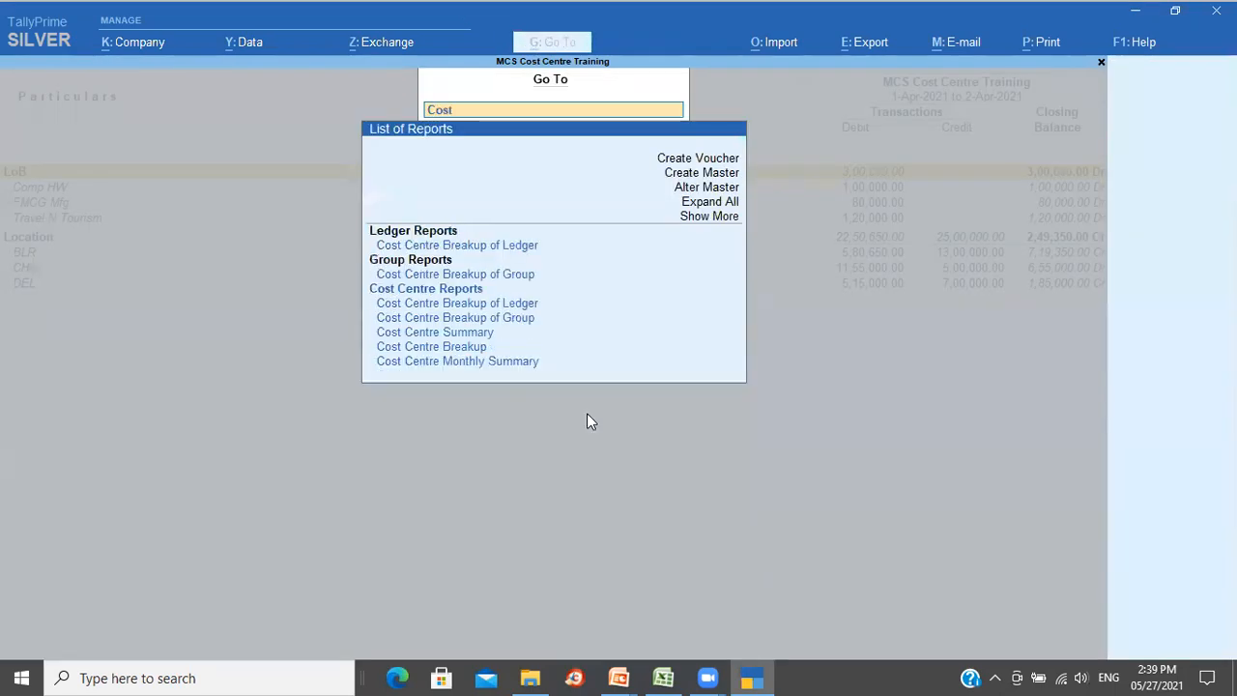
key("Return")
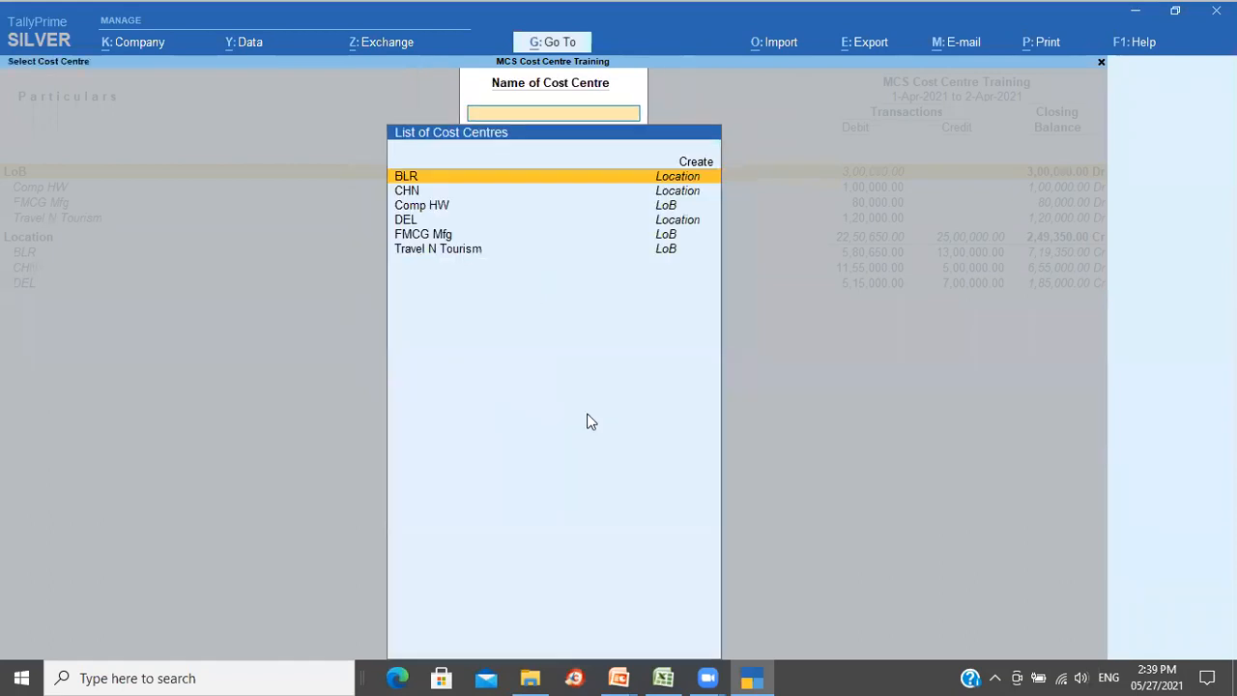
key("Down")
key("Down")
key("Down")
key("Down")
key("Up")
key("Return")
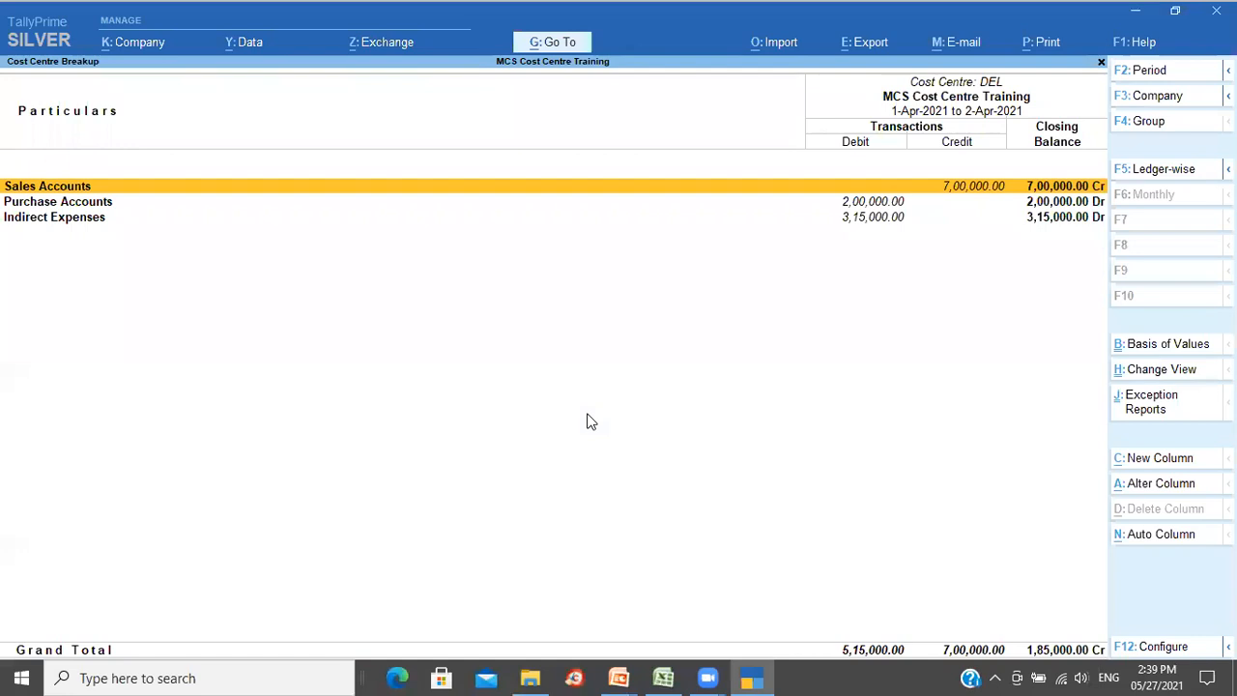
- Show the DEL breakup ledger-wise and review its travel, purchase and sales ledger amounts
left_click(1165, 172)
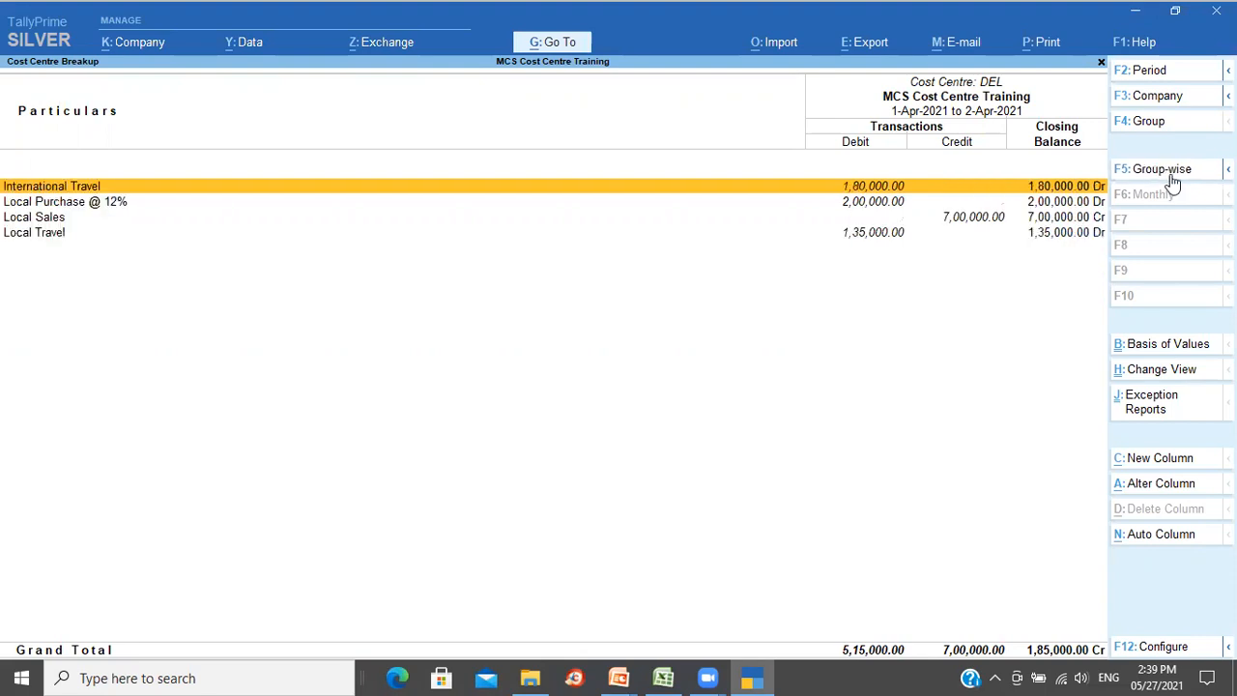
key("Down")
key("Down")
key("Down")
key("Up")
key("Up")
key("Up")
key("Down")
key("Down")
key("Down")
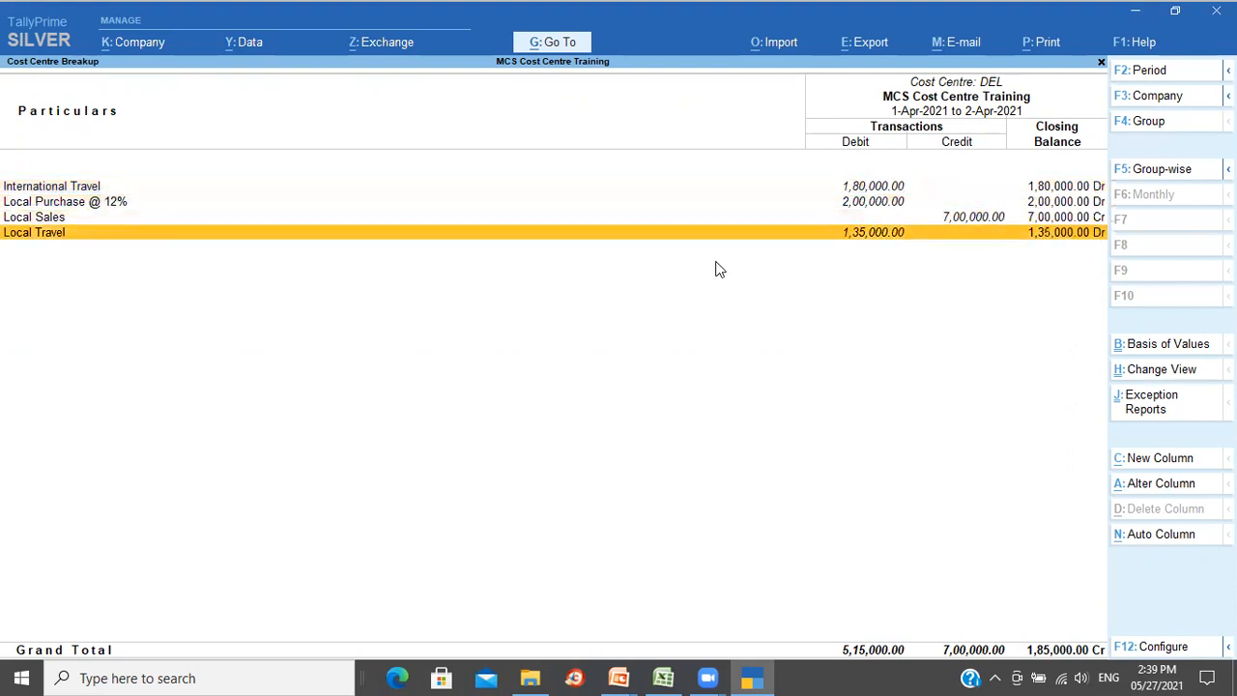
- Close the cost centre reports and the reopened journal voucher to return to new voucher entry
key("Escape")
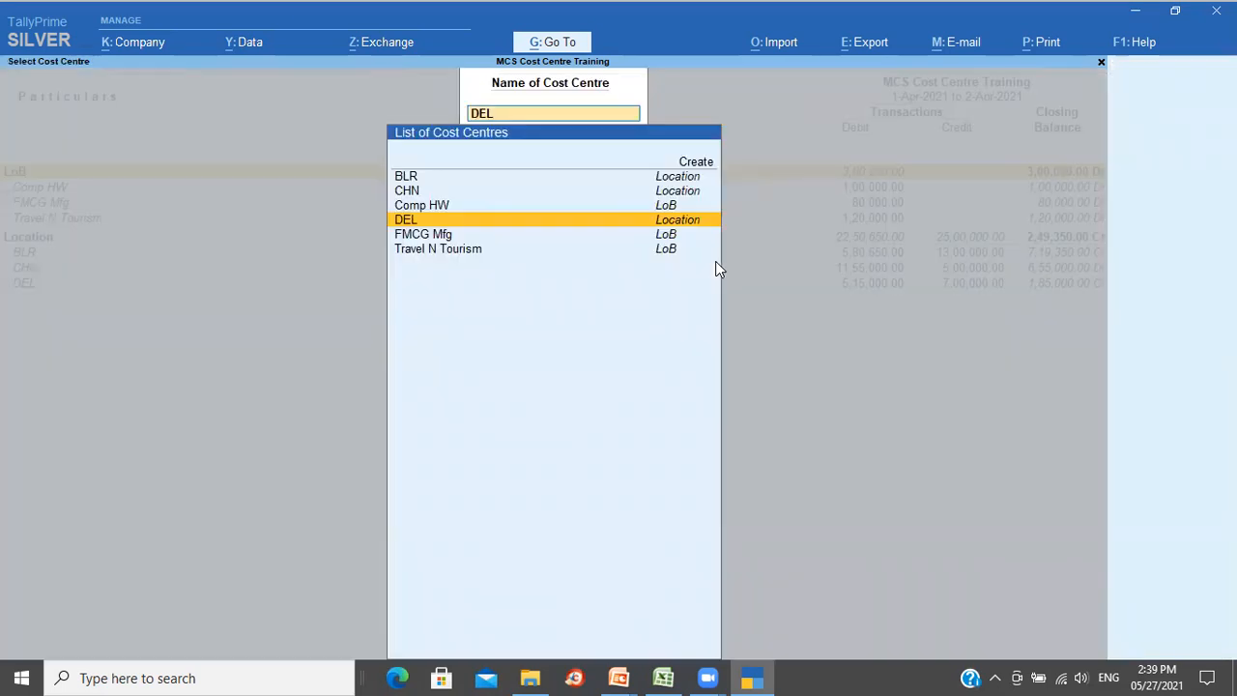
key("Escape")
key("Escape")
key("Escape")
key("Escape")
key("y")
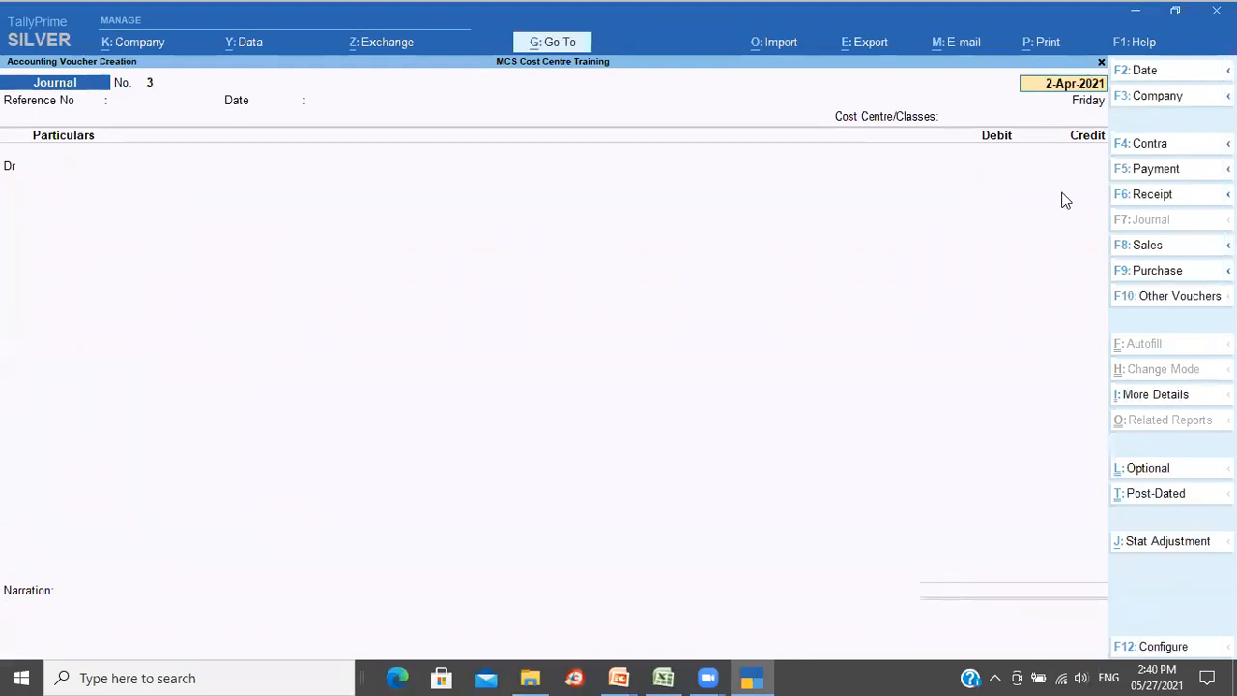
- Start a sales voucher for the party Balaji Agencies and accept its default party details
left_click(1147, 247)
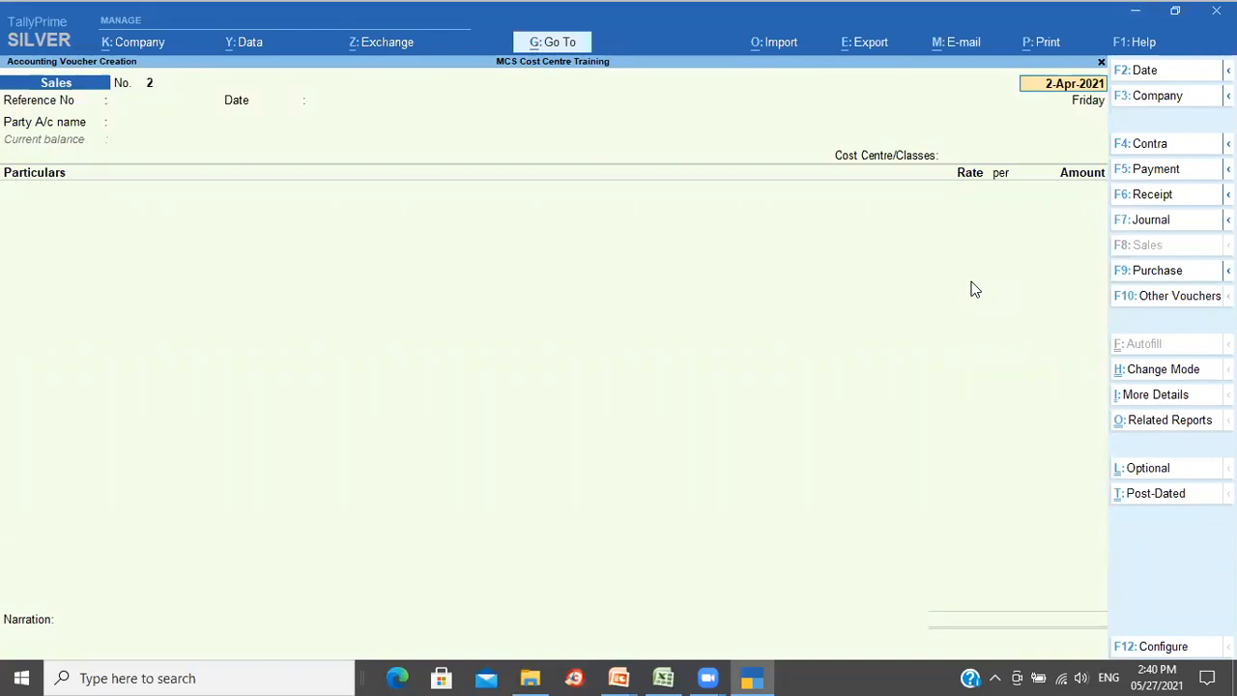
key("Return")
key("Return")
key("Return")
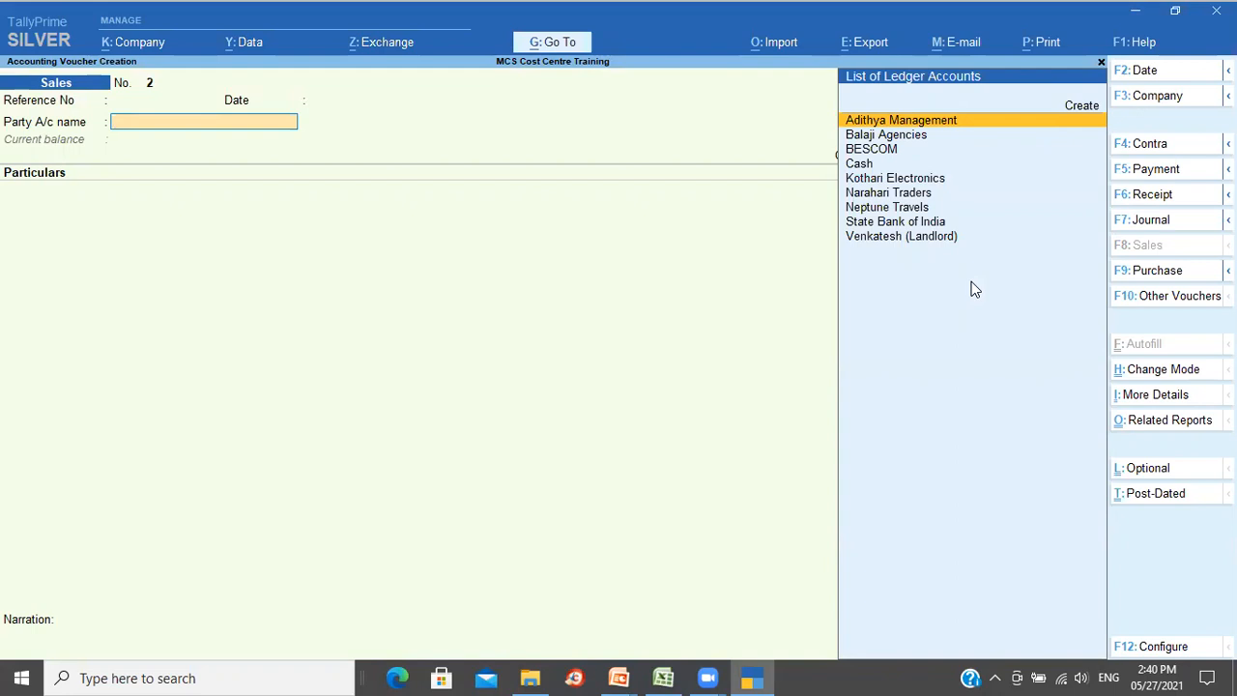
key("Down")
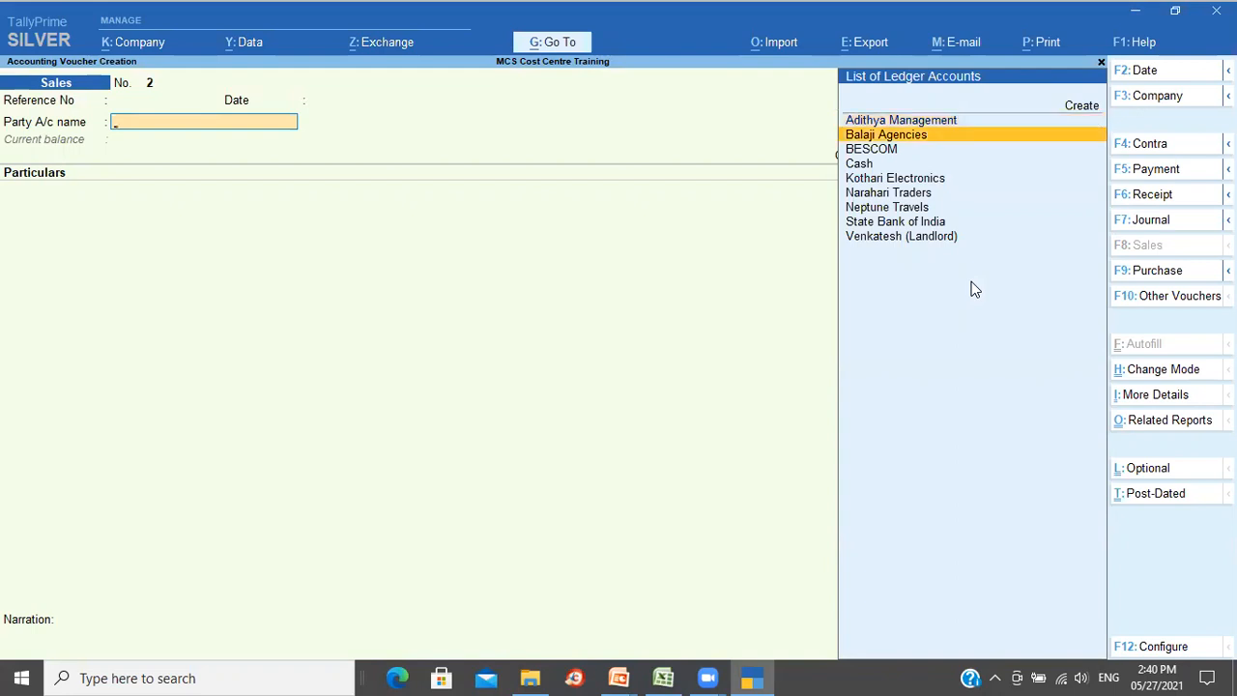
key("Return")
key("ctrl+a")
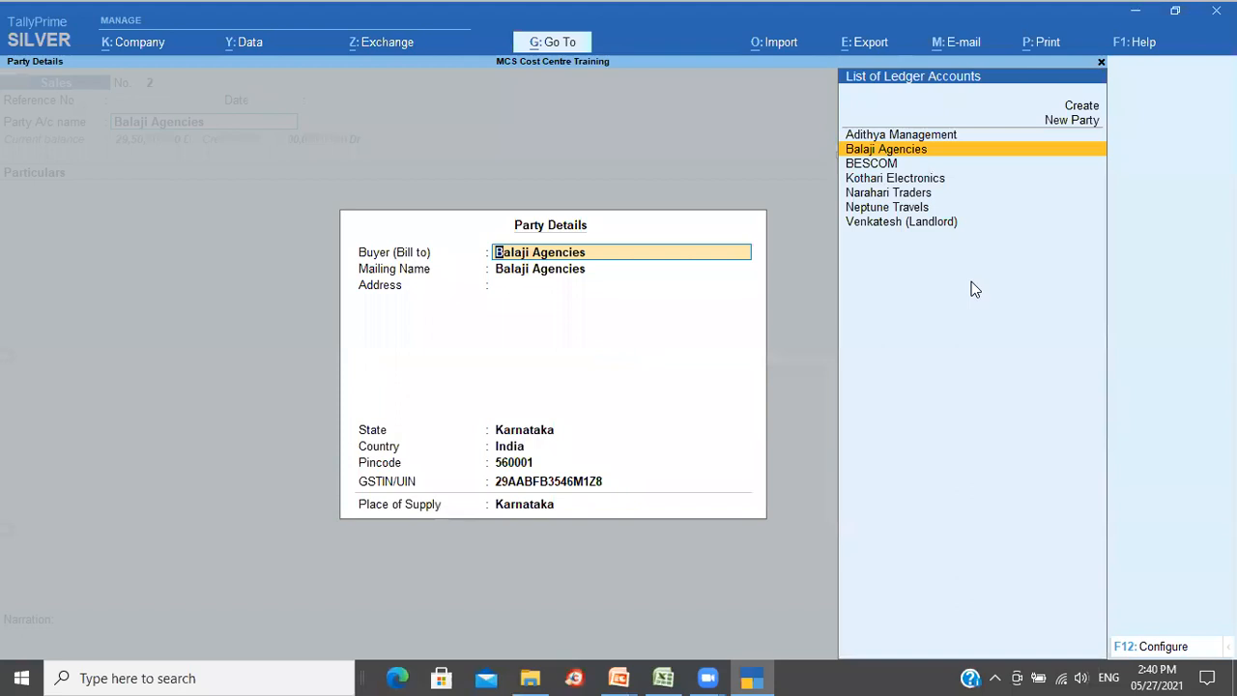
key("ctrl+a")
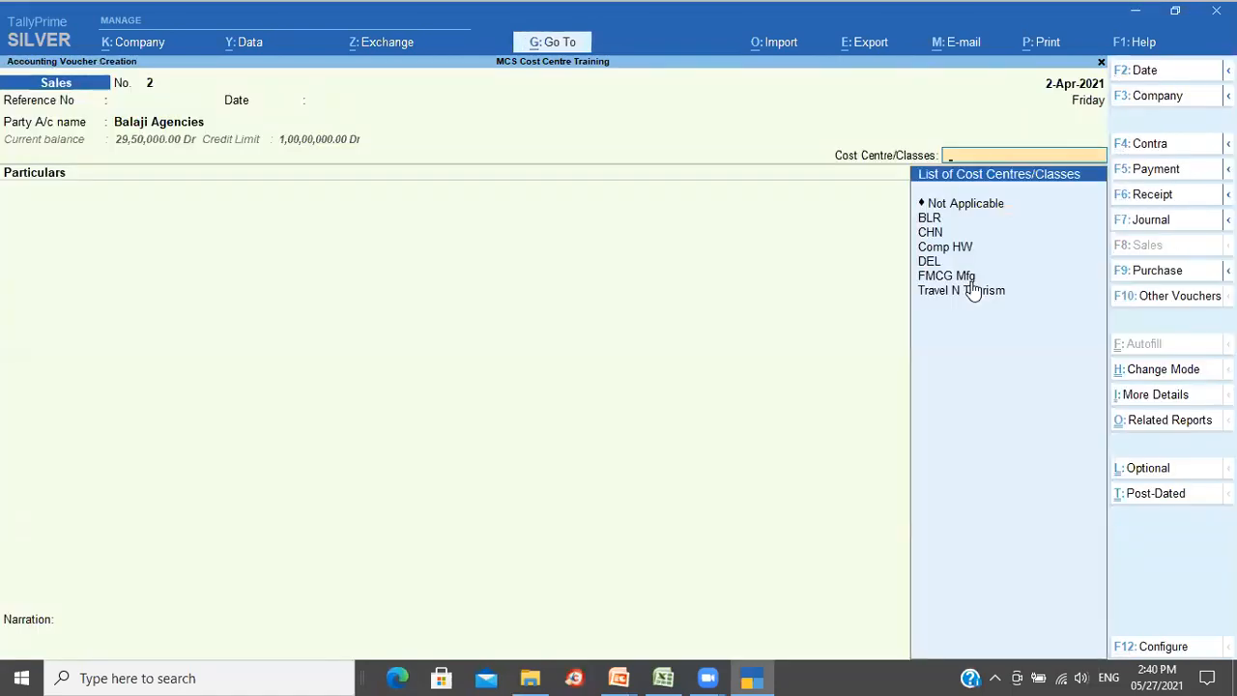
- Leave the sales voucher's cost centre/class as Not Applicable after looking through the available cost centres
key("Down")
key("Down")
key("Down")
key("Down")
key("Down")
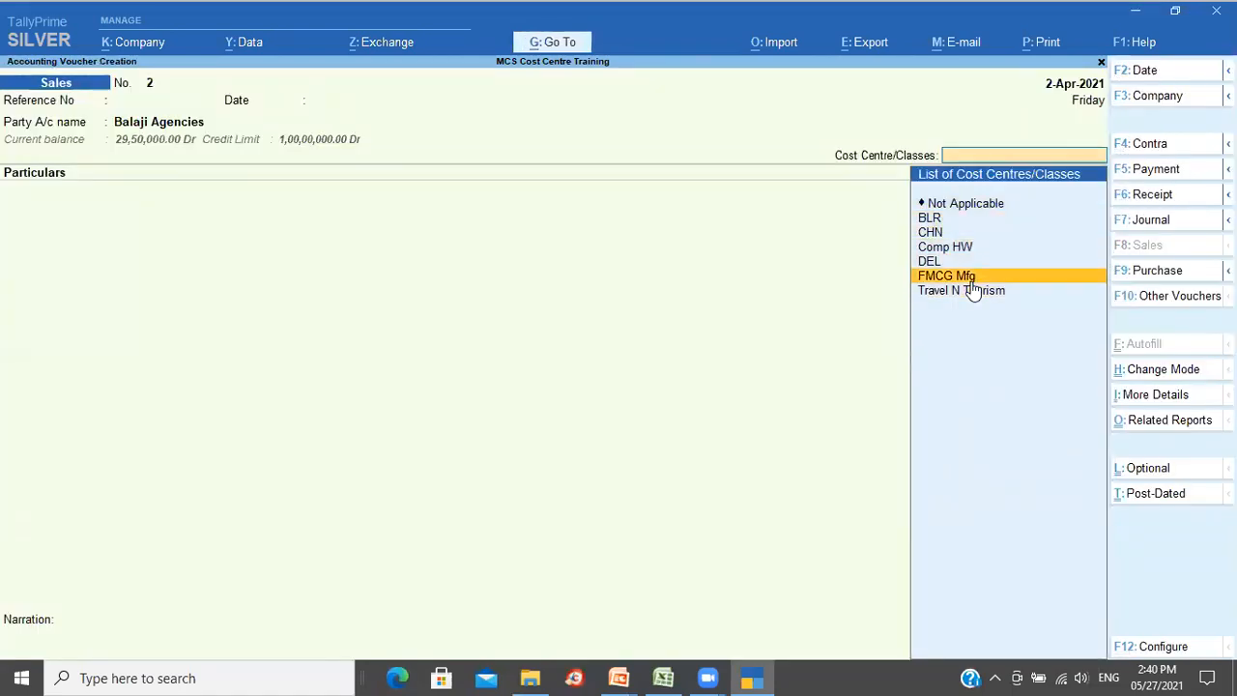
key("Up")
key("Up")
key("Up")
key("Up")
key("Up")
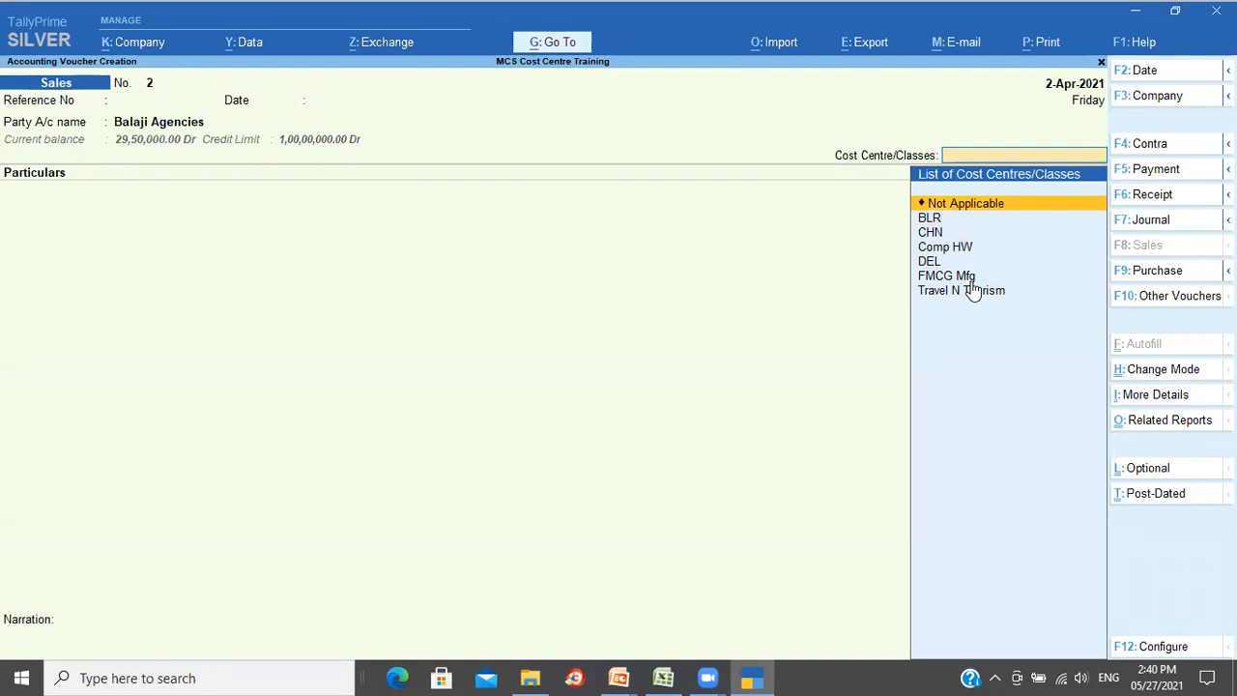
key("Return")
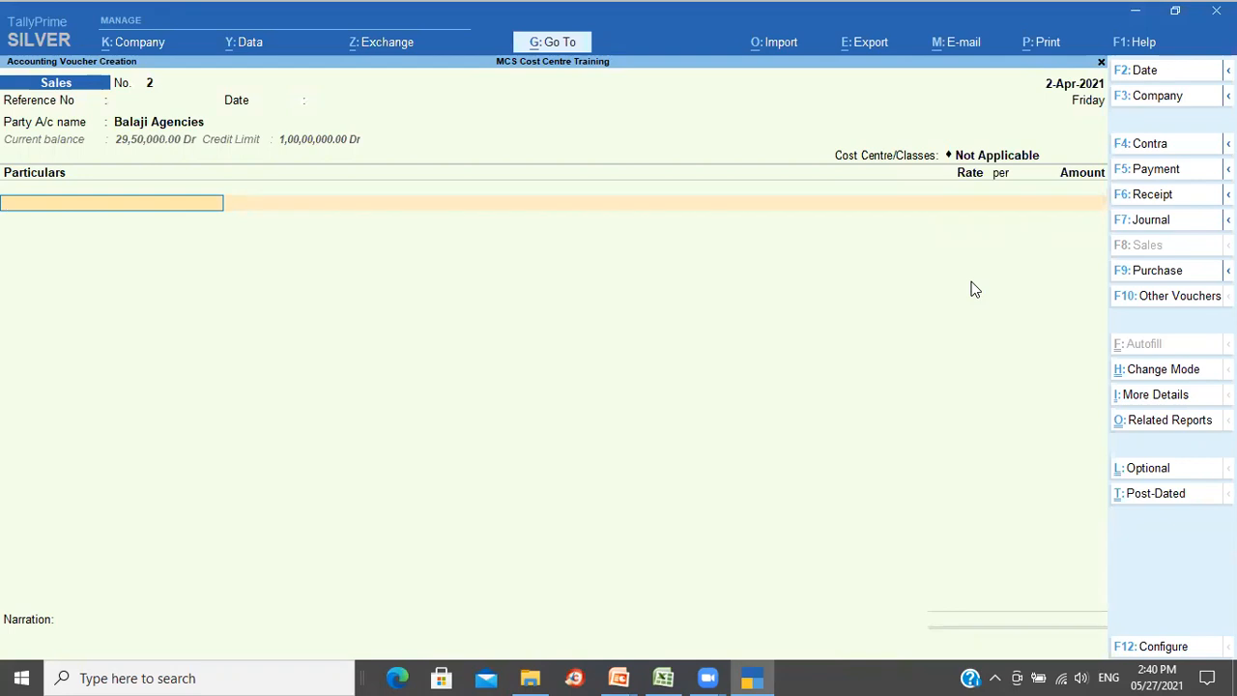
- Add the Local Sales ledger to the sales voucher with an amount of 15,00,000
type("Lo")
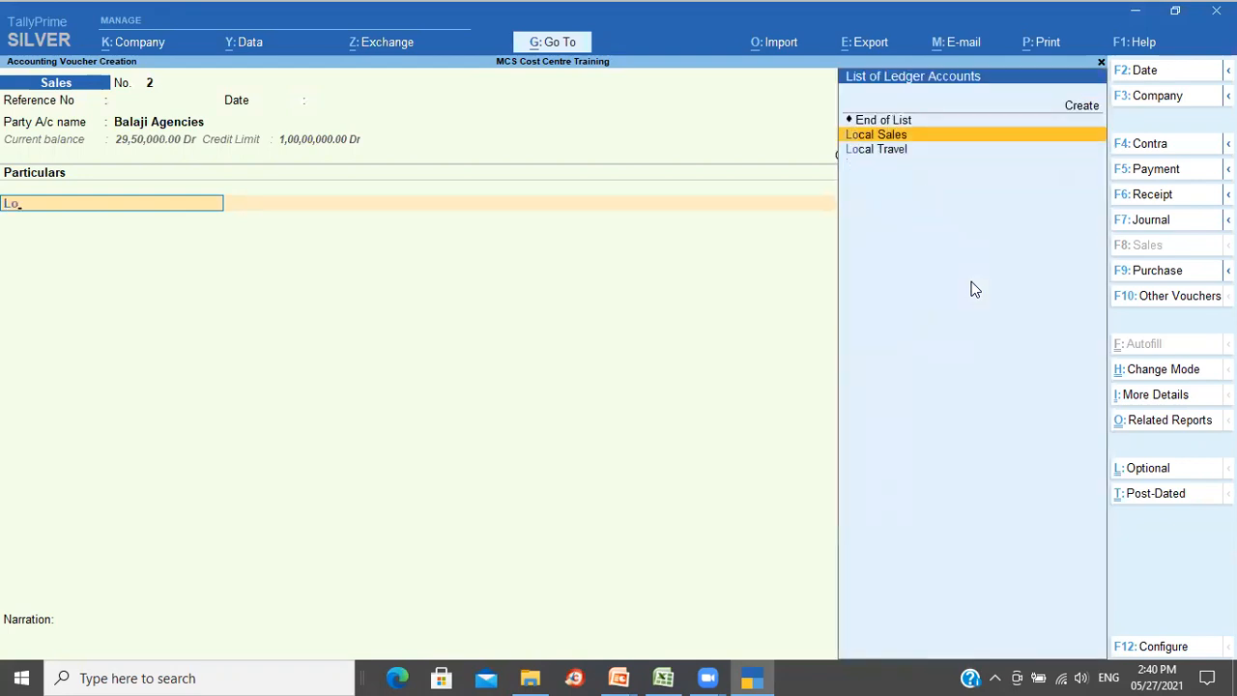
key("Return")
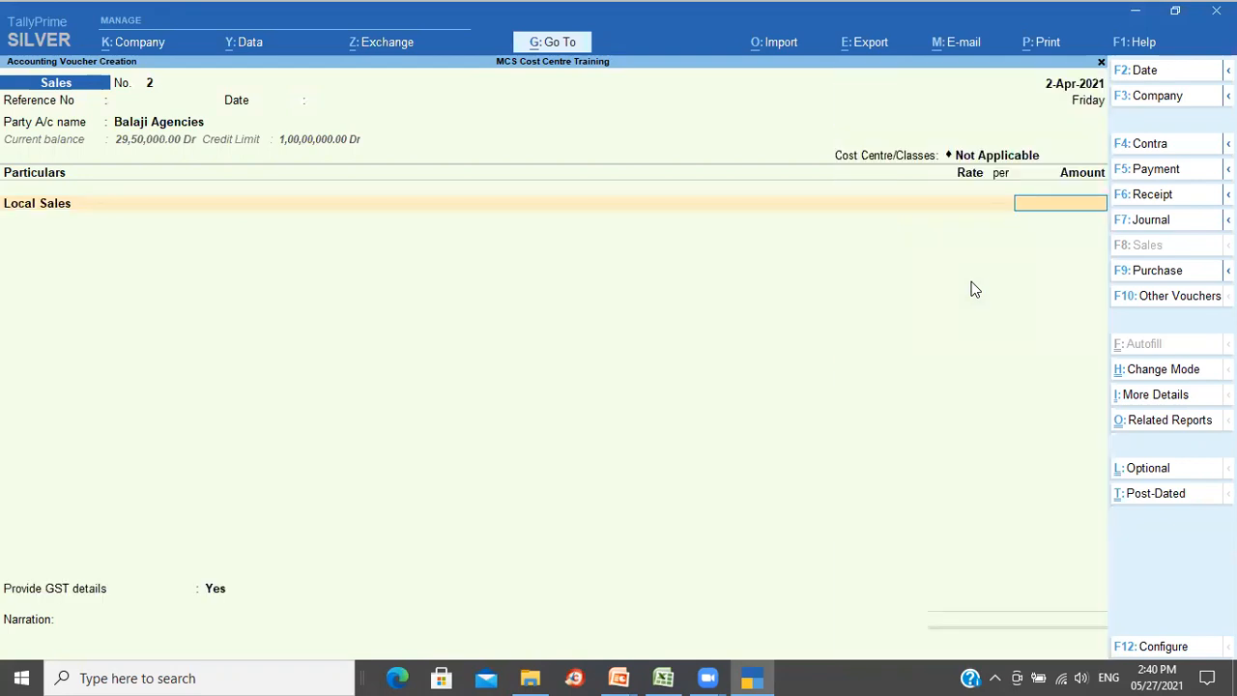
type("15,00,00")
type("0")
key("Return")
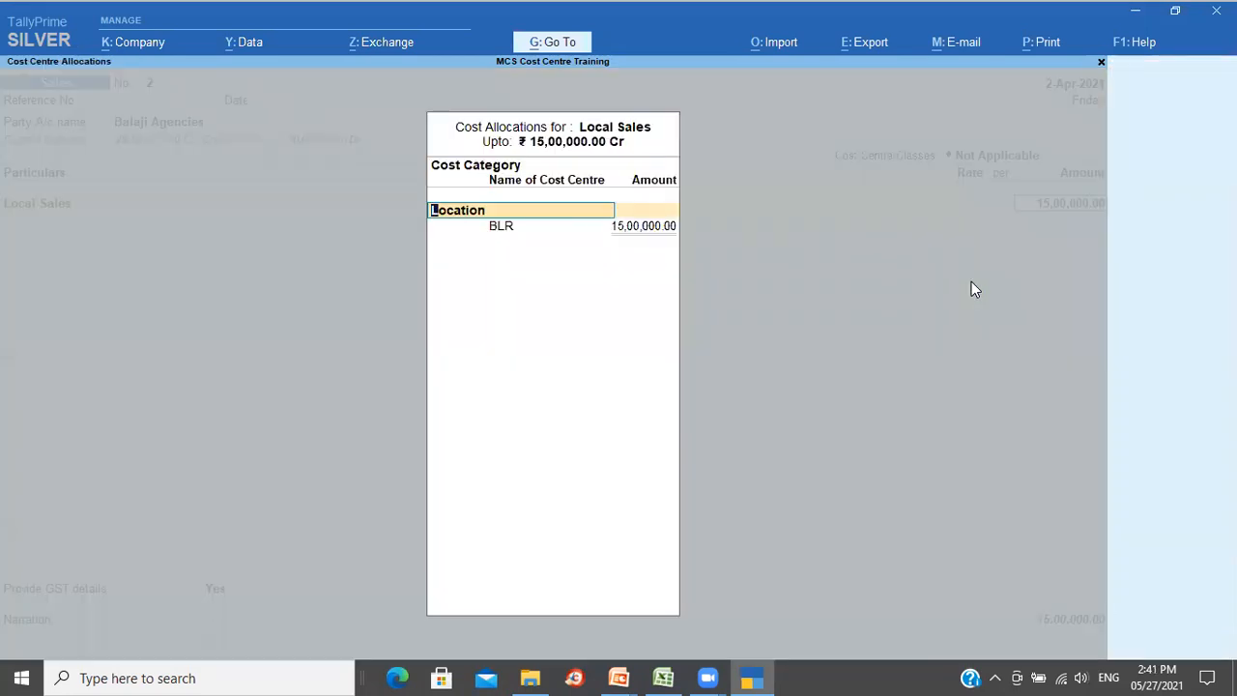
- Allocate Local Sales under the Location category: BLR 4,00,000, CHN 3,00,000 and DEL 8,00,000
key("Return")
key("Return")
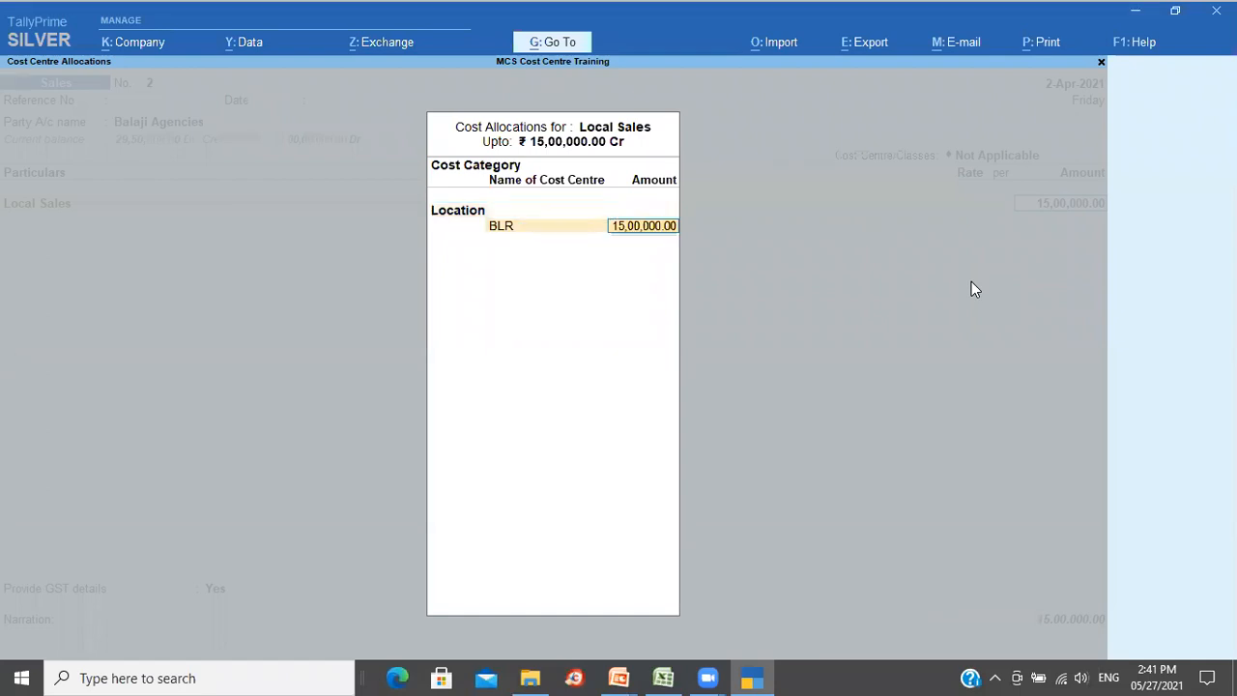
type("400000")
key("Return")
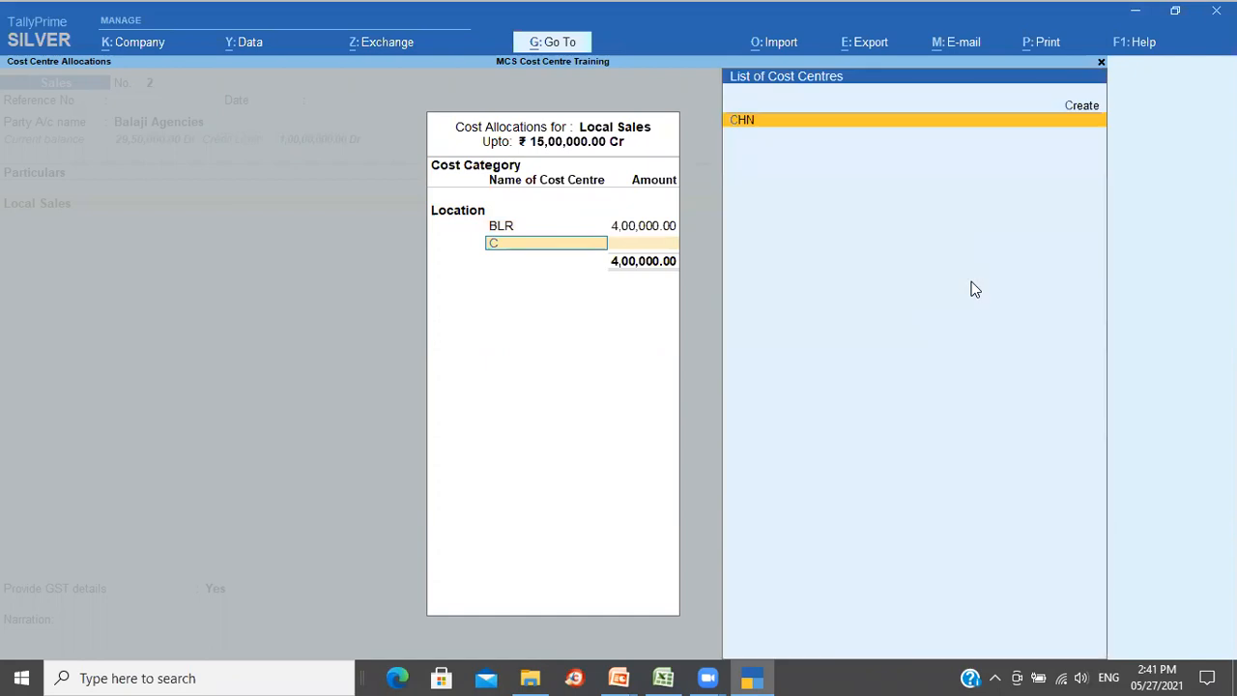
key("Return")
type("3,00,000")
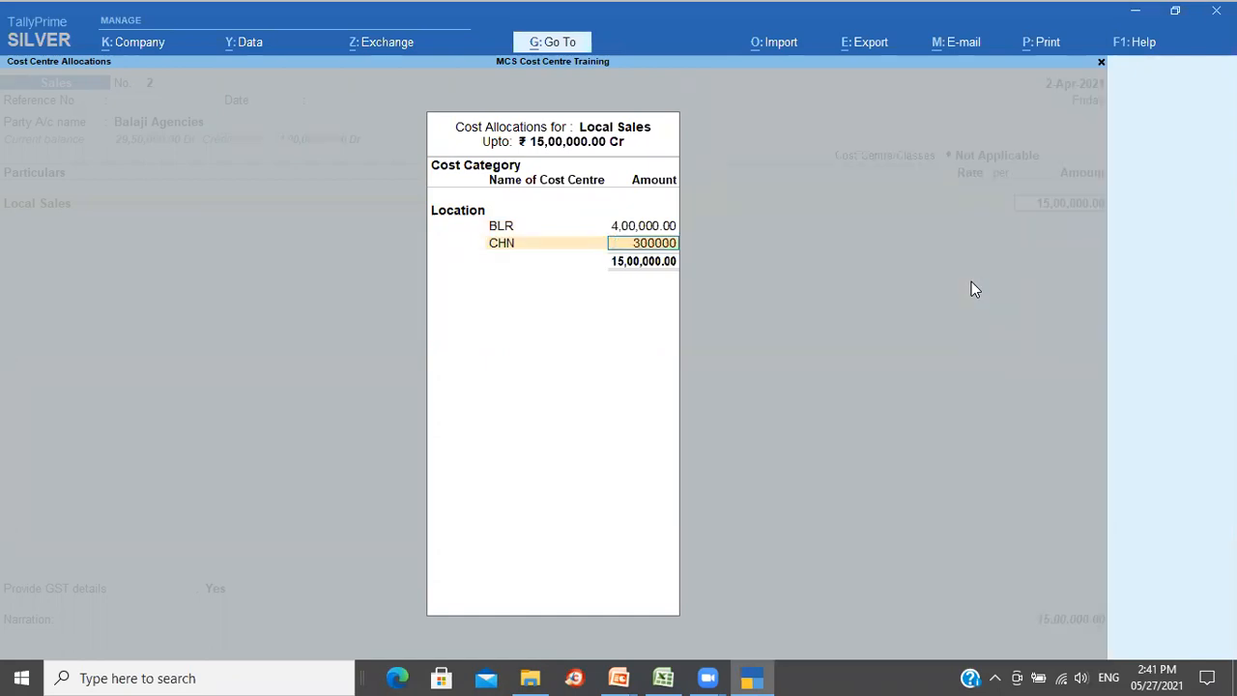
key("Return")
type("D")
key("Return")
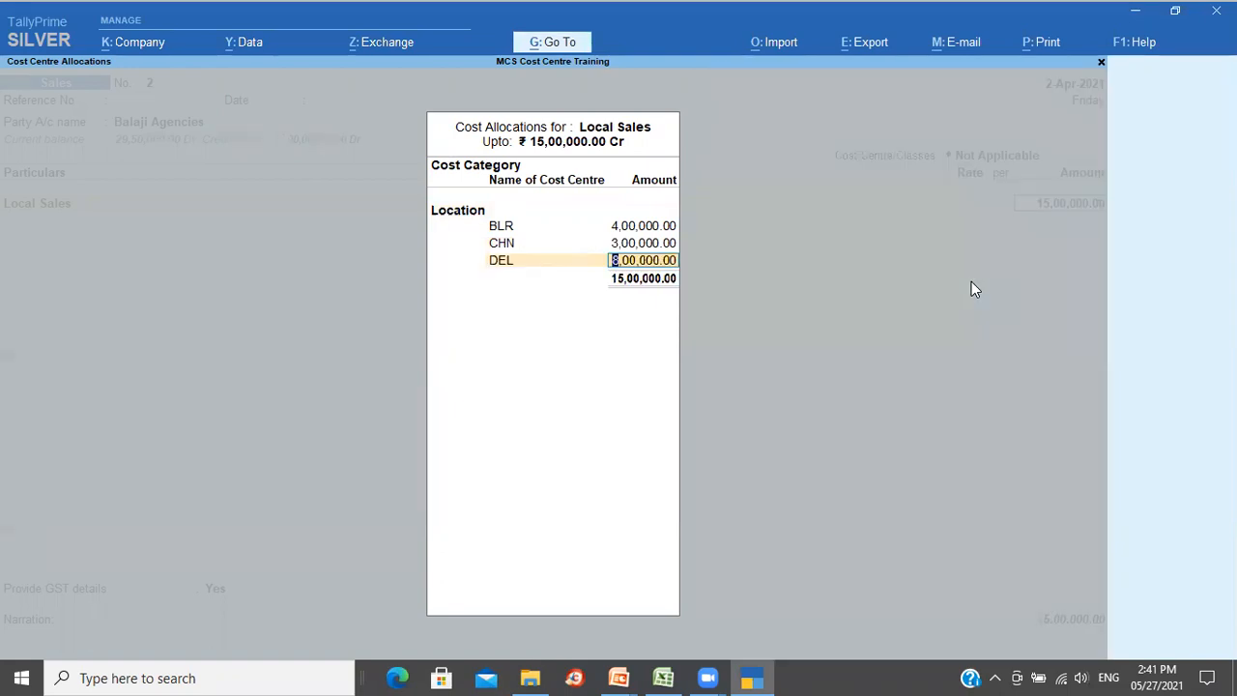
key("Return")
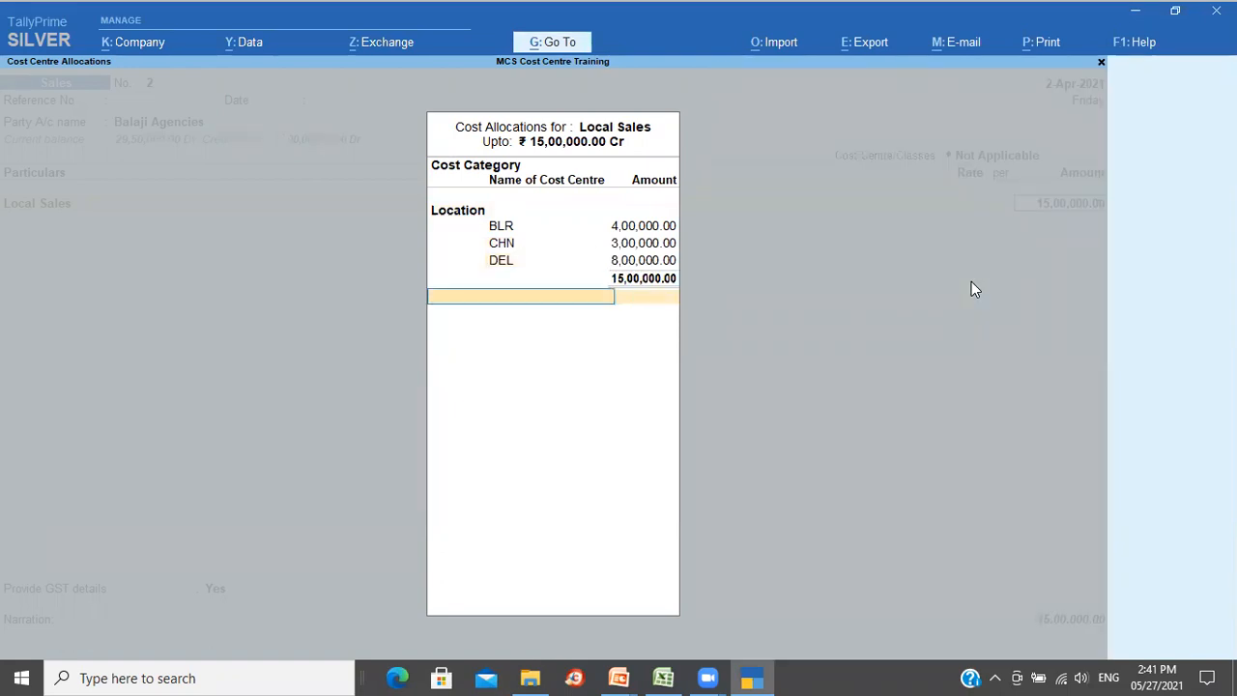
- Add the LoB category to the Local Sales allocation and assign 4,00,000 to Comp HW
type("Lo")
key("Return")
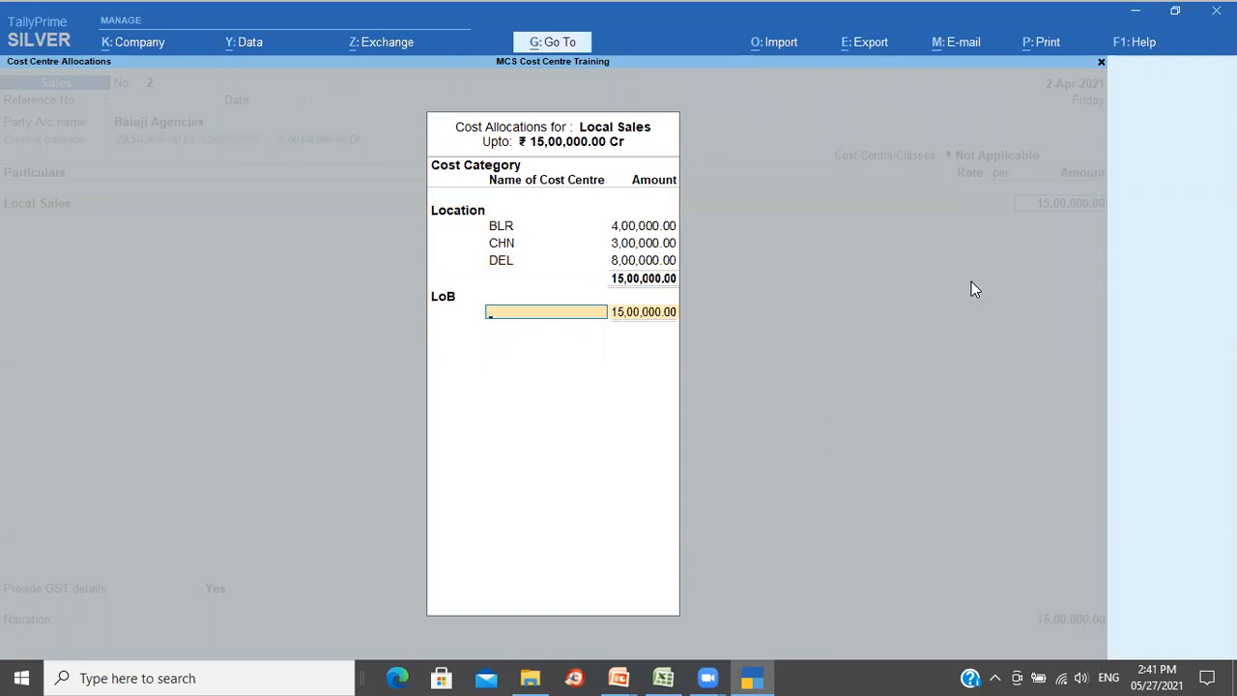
type("C")
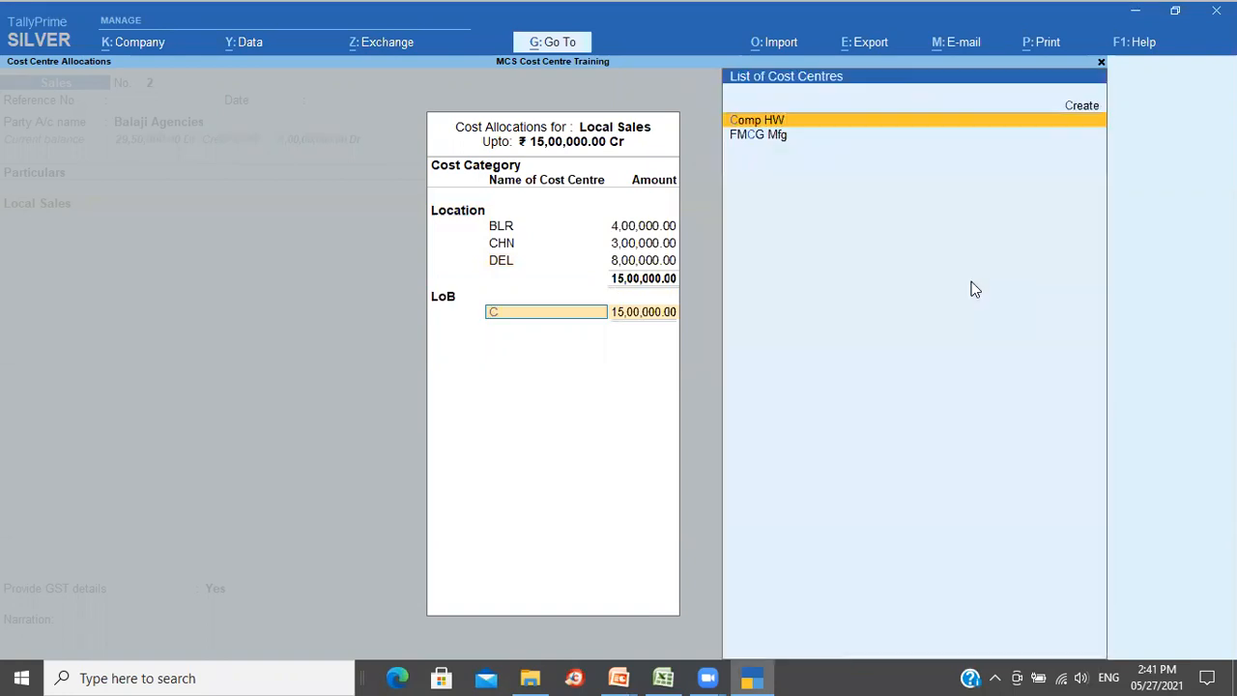
key("Return")
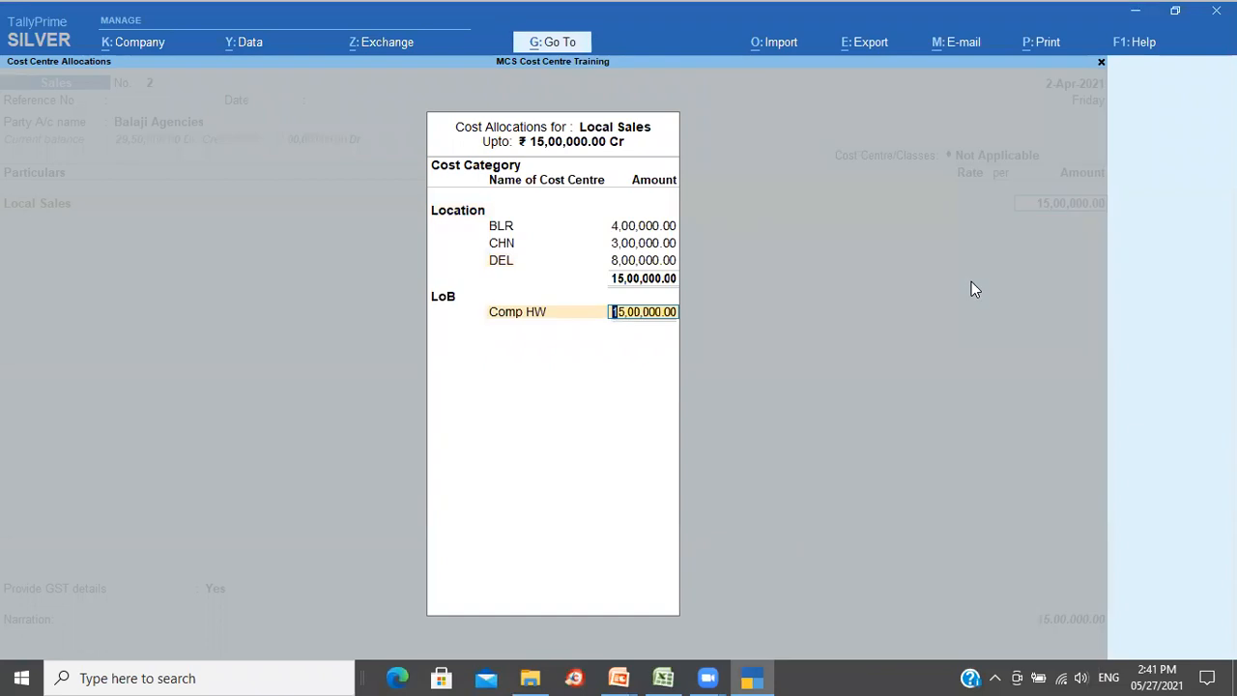
type("400000")
key("Return")
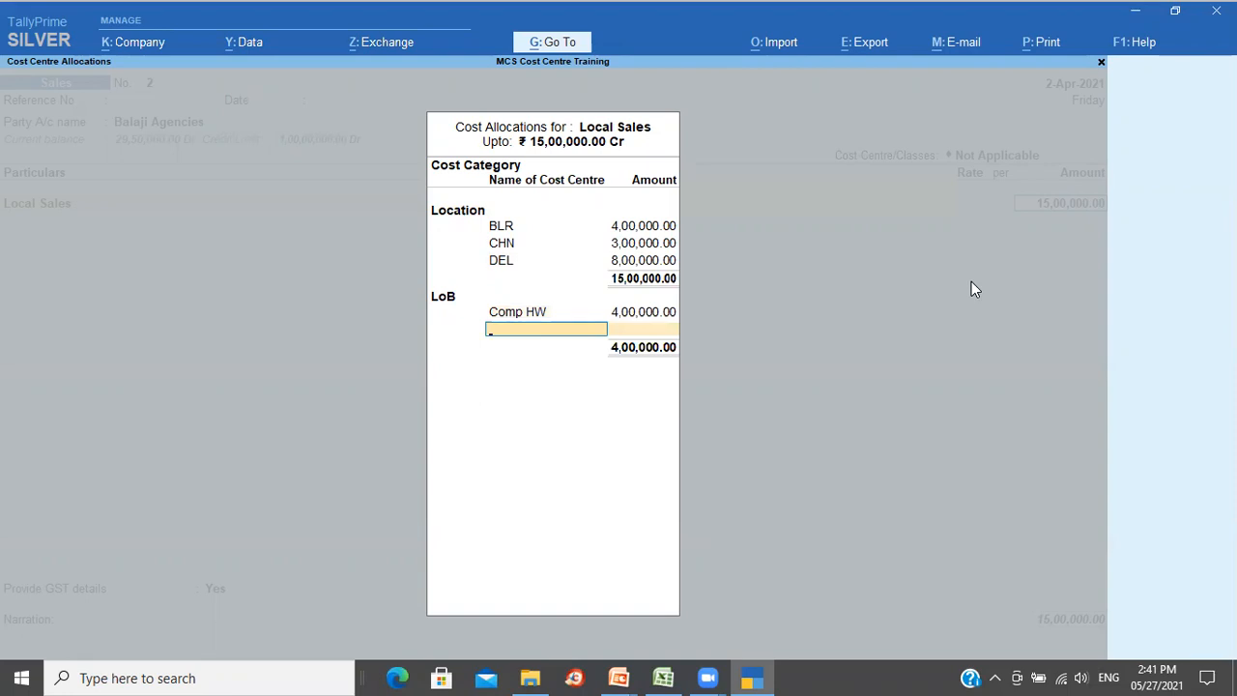
- Complete the LoB cost allocation for Local Sales with Travel N Tourism at 4,00,000 and FMCG Mfg at 7,00,000
type("t")
key("Return")
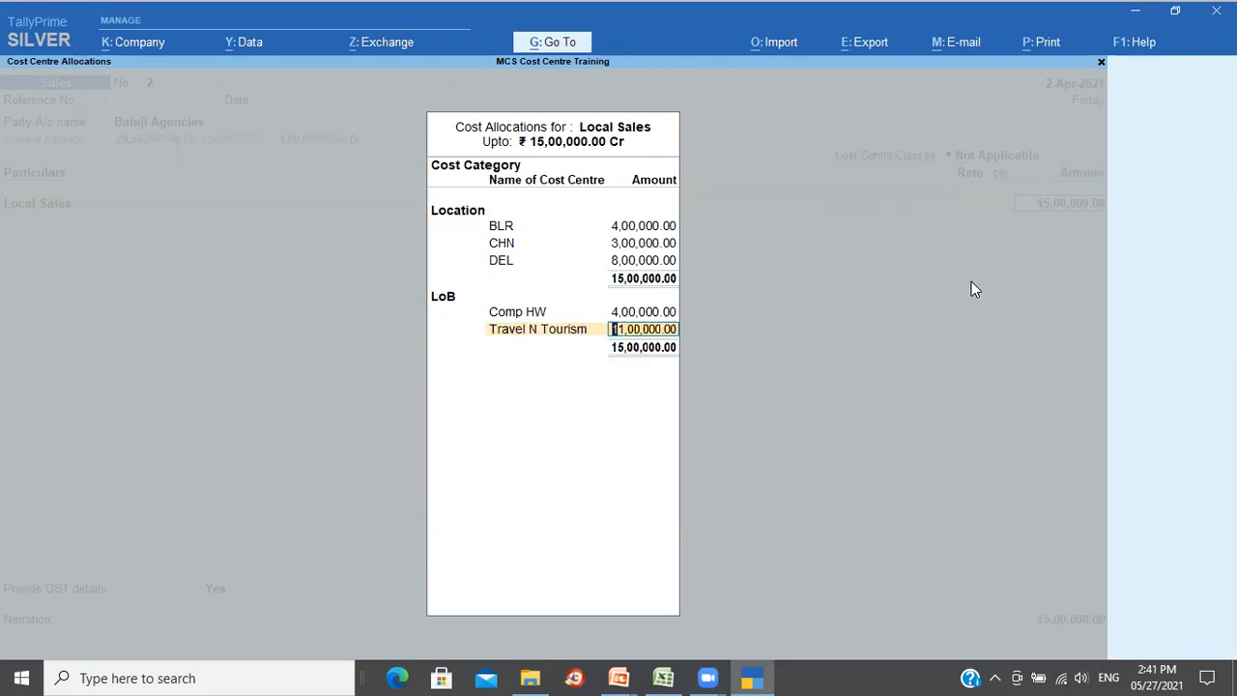
type("4,00,")
type("00")
type("00")
key("Return")
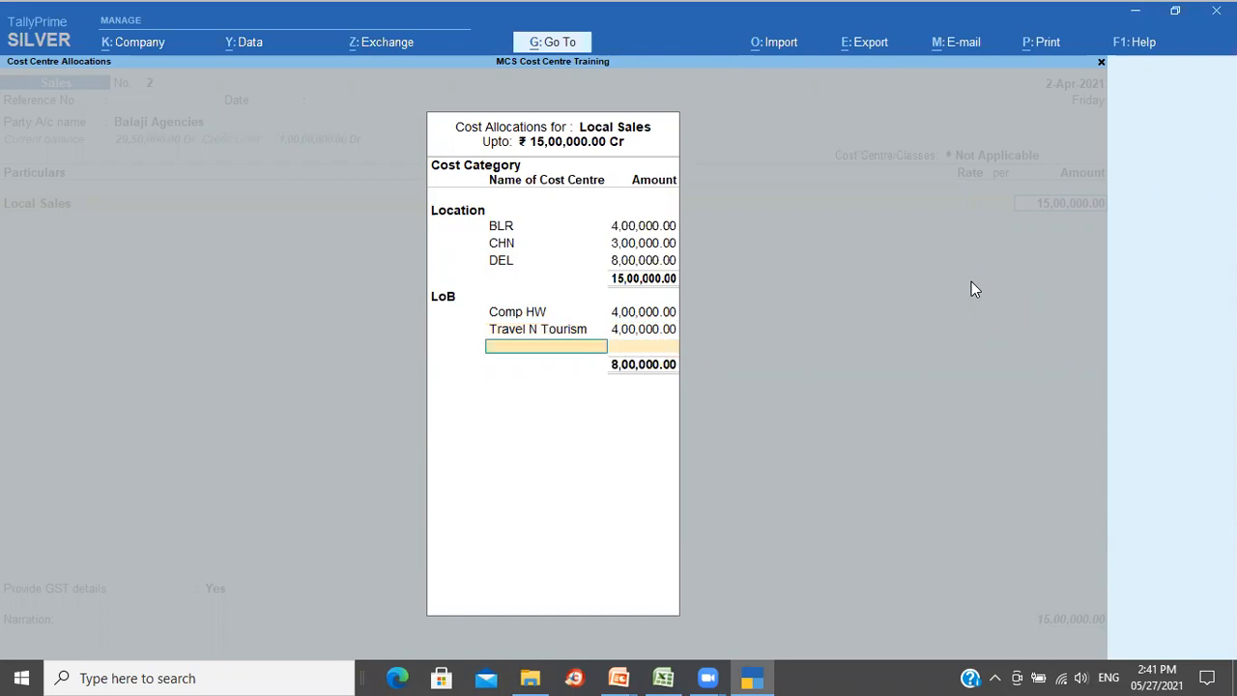
type("f")
key("Return")
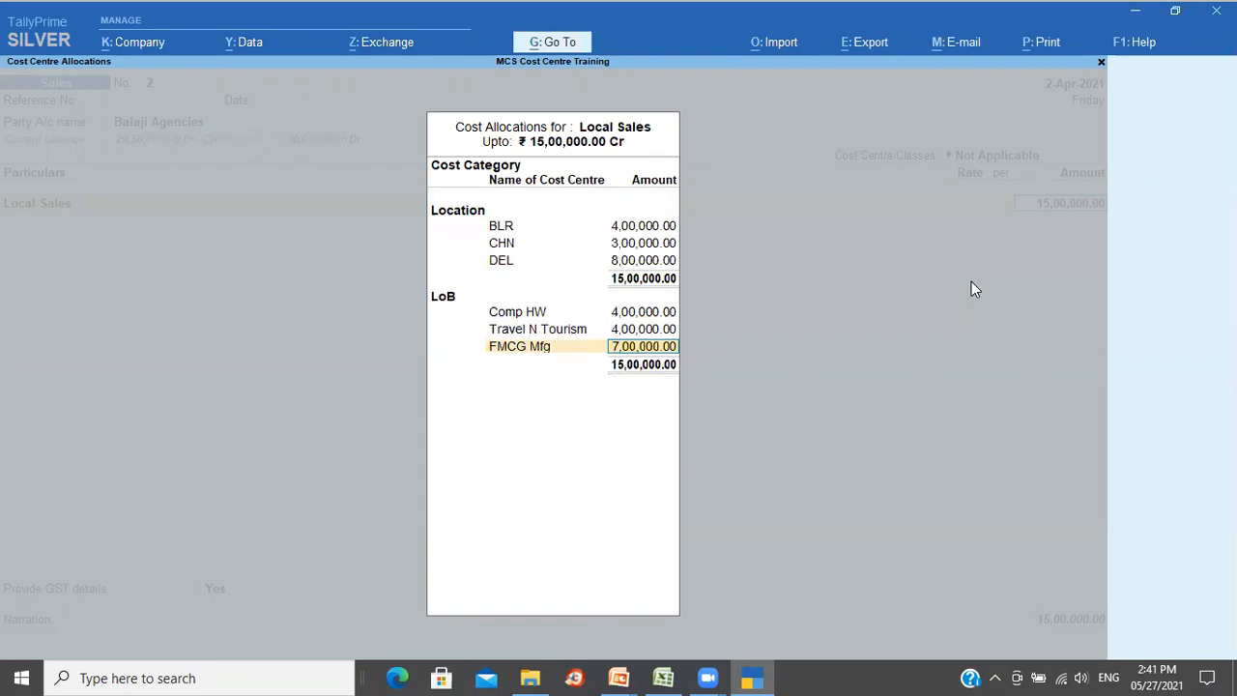
key("Return")
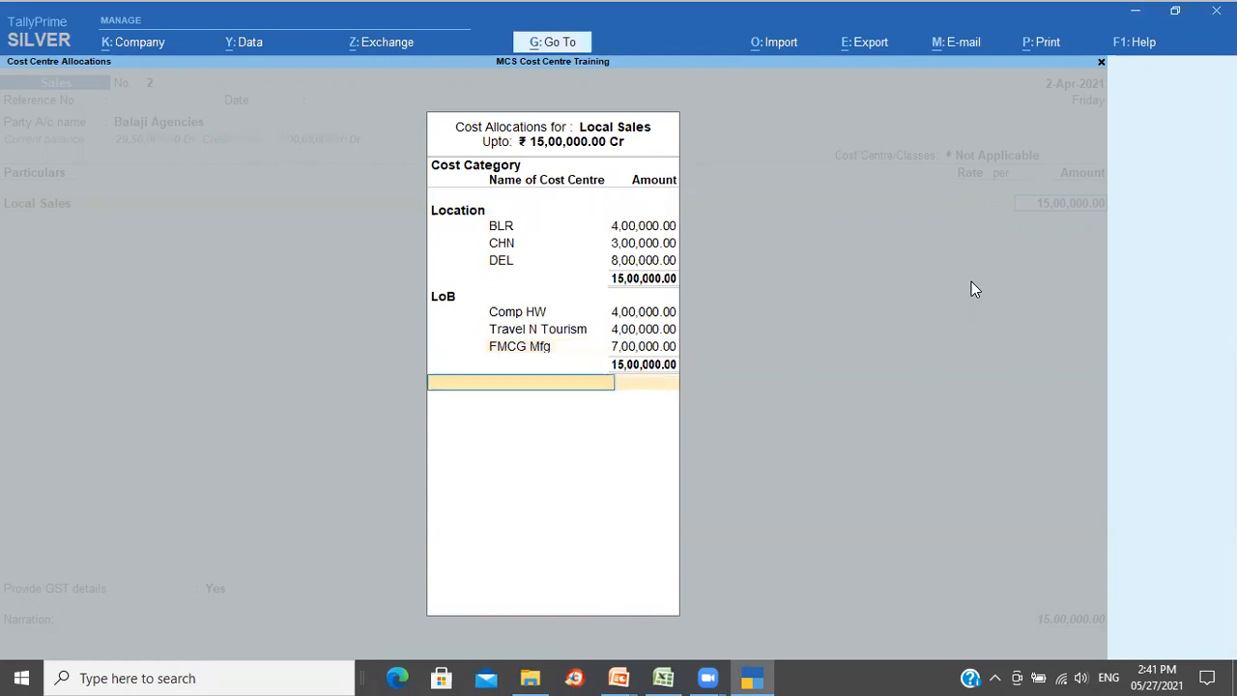
key("Return")
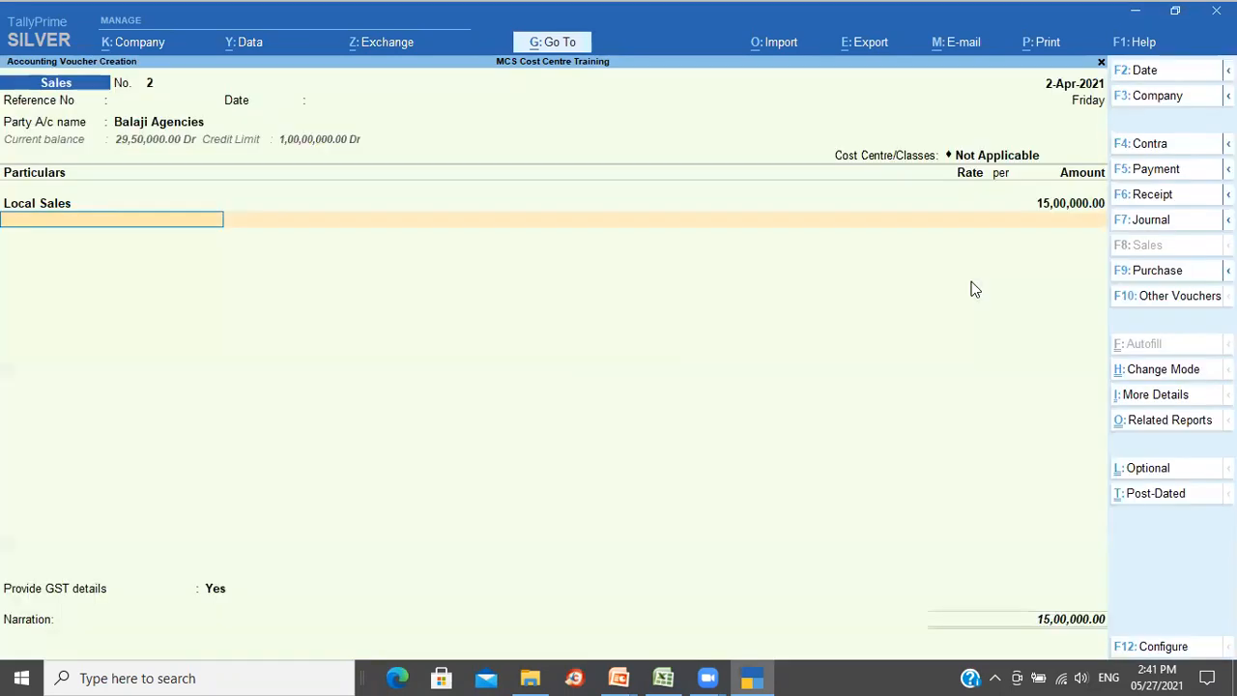
- Add the Output CGST @ 9% and Output SGST @ 9% ledgers below Local Sales in the sales voucher
key("Return")
key("BackSpace")
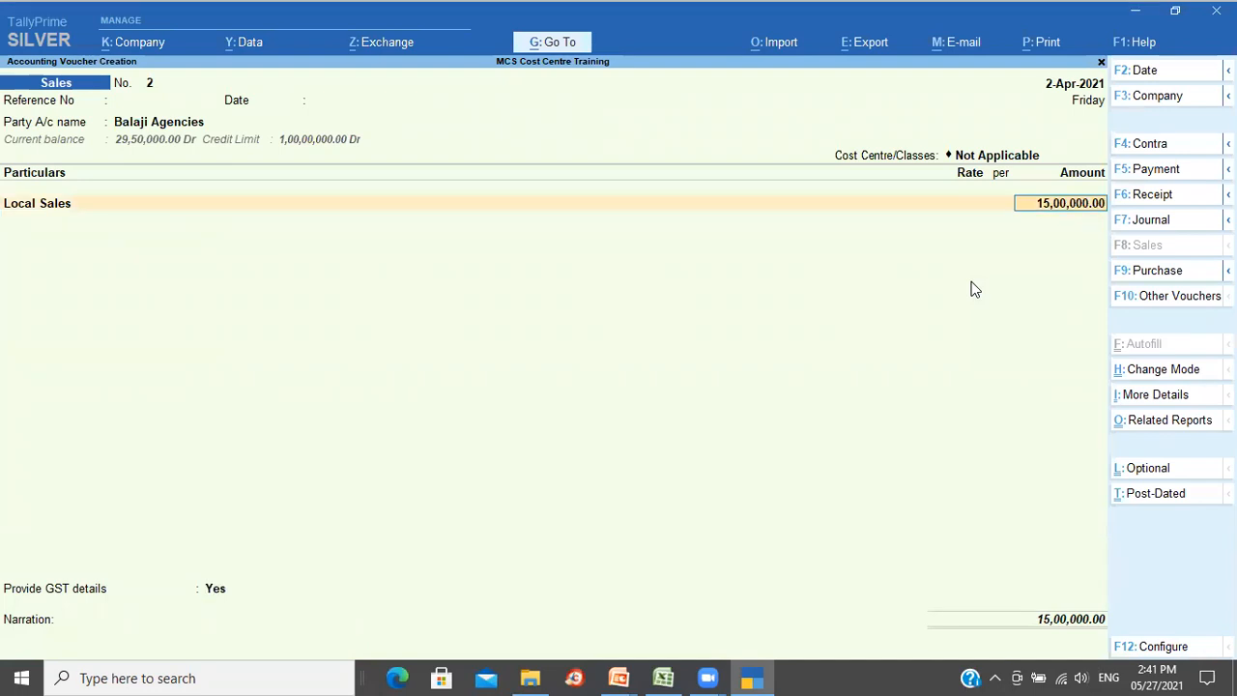
key("Return")
key("ctrl+a")
type("Out")
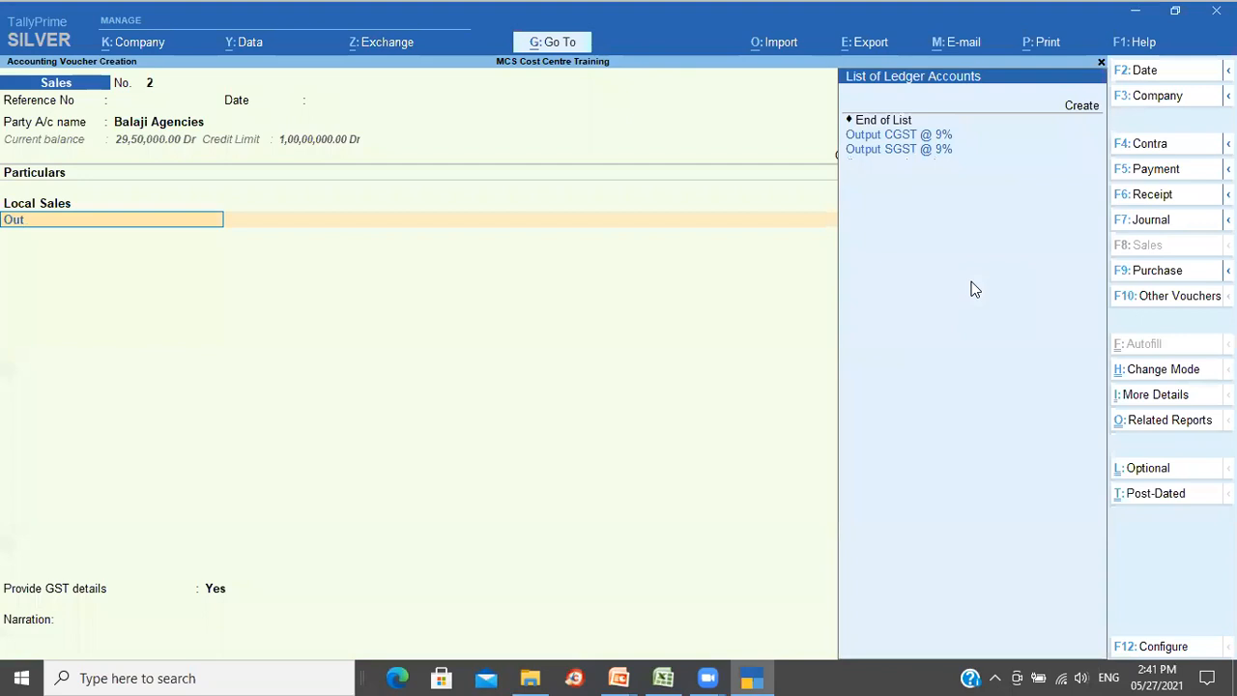
key("Return")
key("Return")
type("Ou")
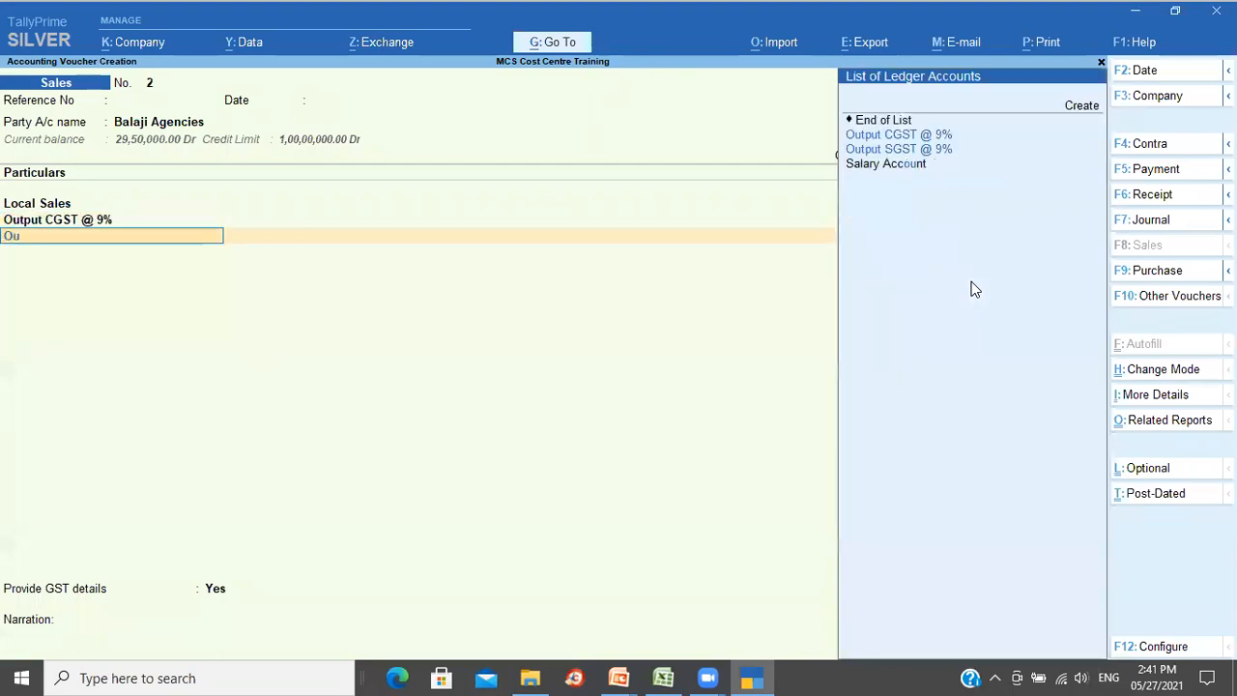
type("t")
key("Down")
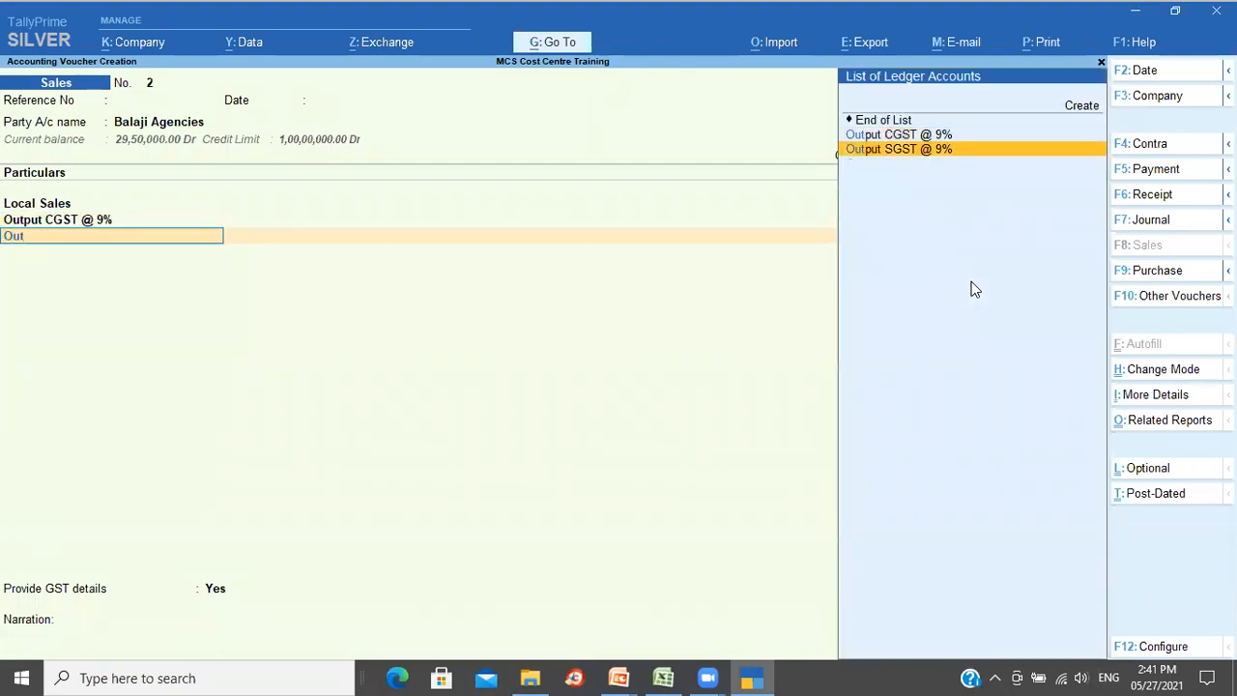
key("Return")
key("Return")
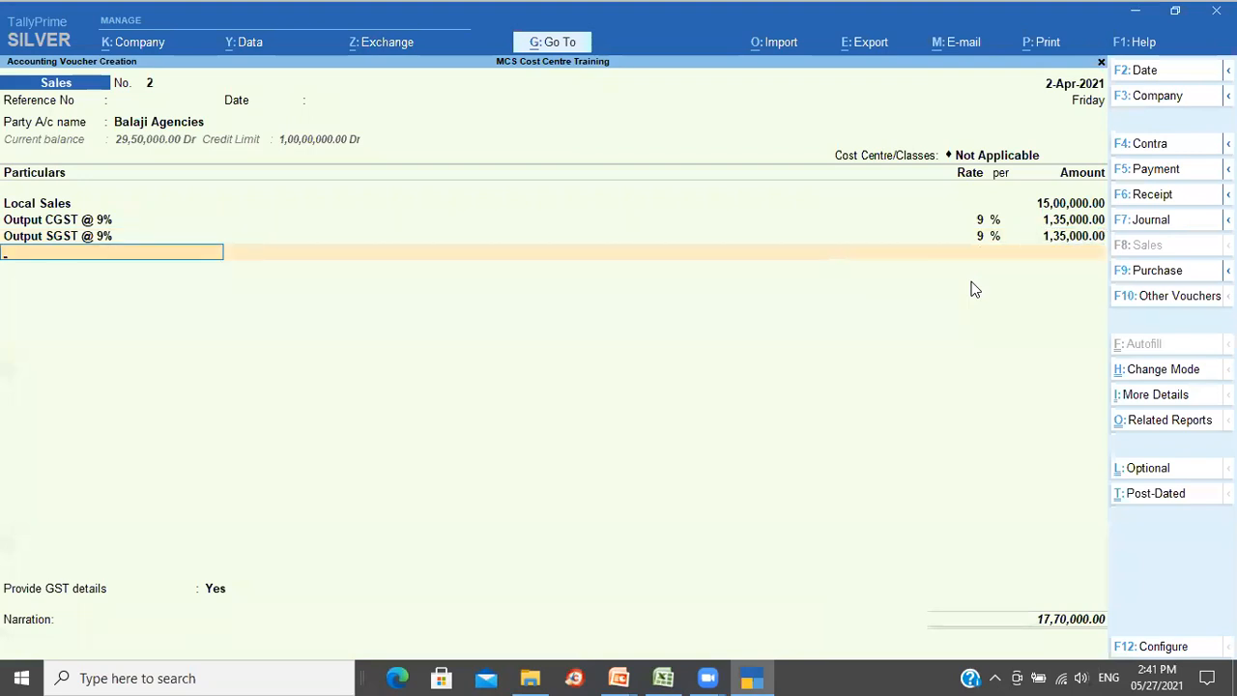
- Set Provide GST details to No and accept the bill-wise New Ref 2 for 17,70,000 Dr with 10 days' credit
key("Return")
key("Up")
key("Return")
key("Return")
key("Return")
key("Return")
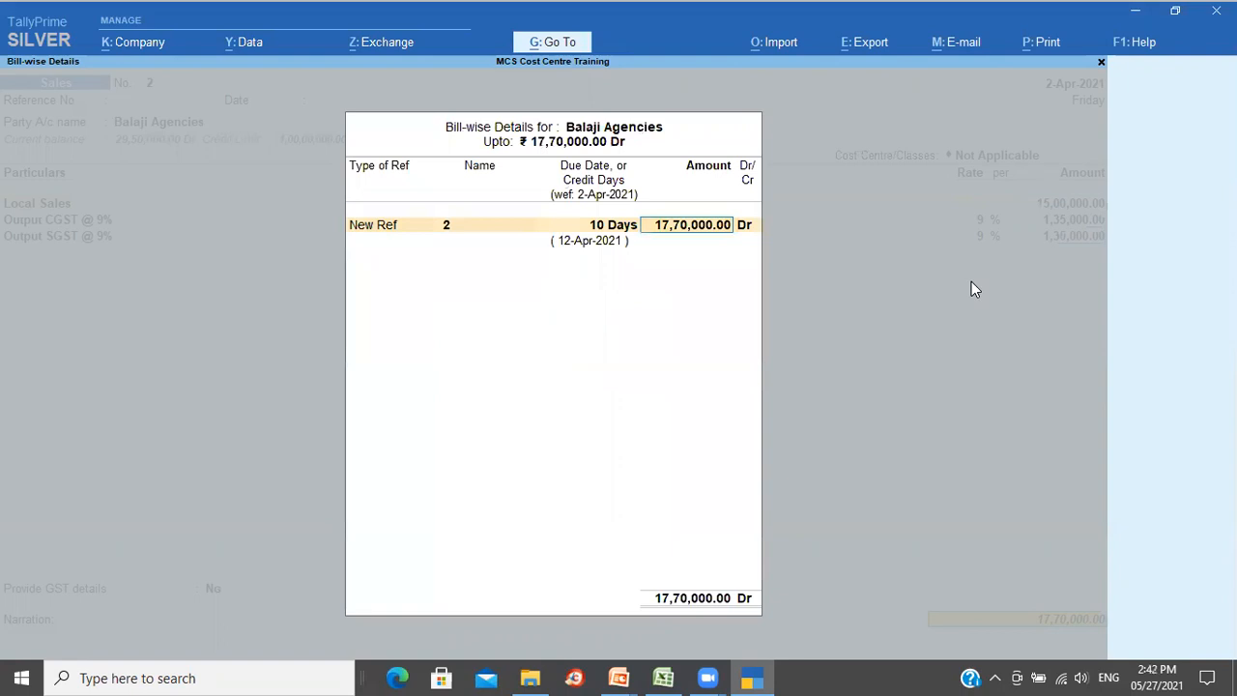
key("Return")
key("Return")
- Enter the narration "Being sales entry updated" and save the sales voucher
type("Being sales entry updated")
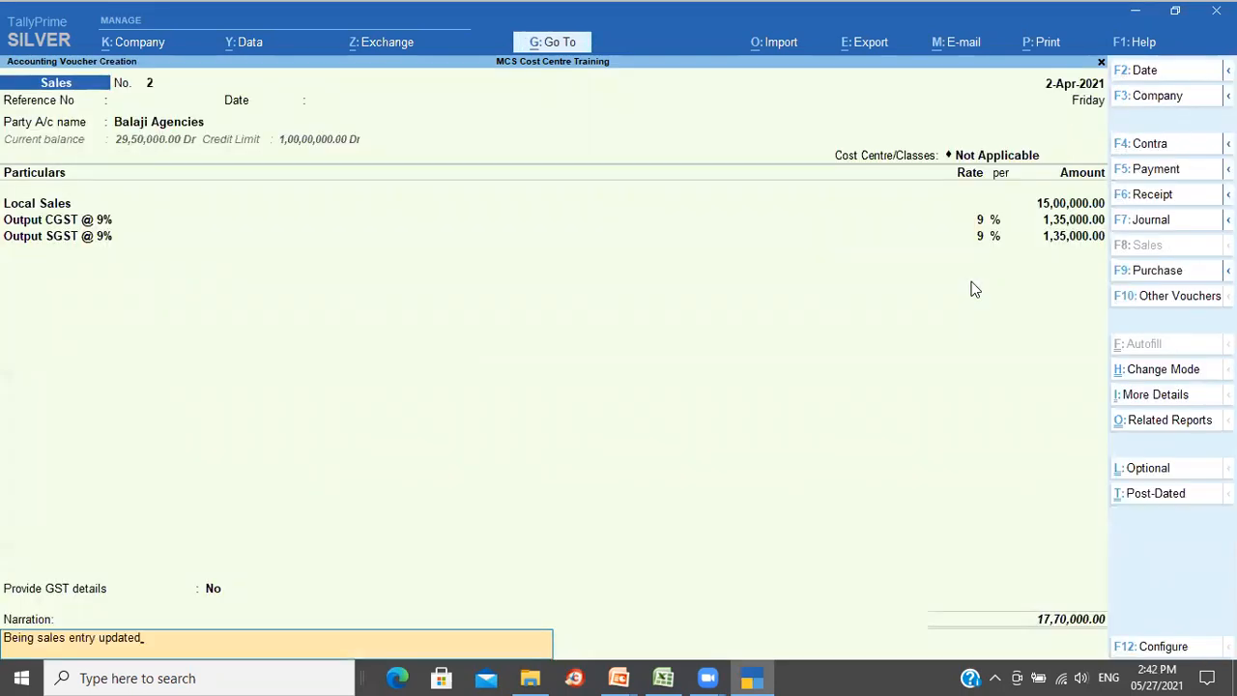
key("Return")
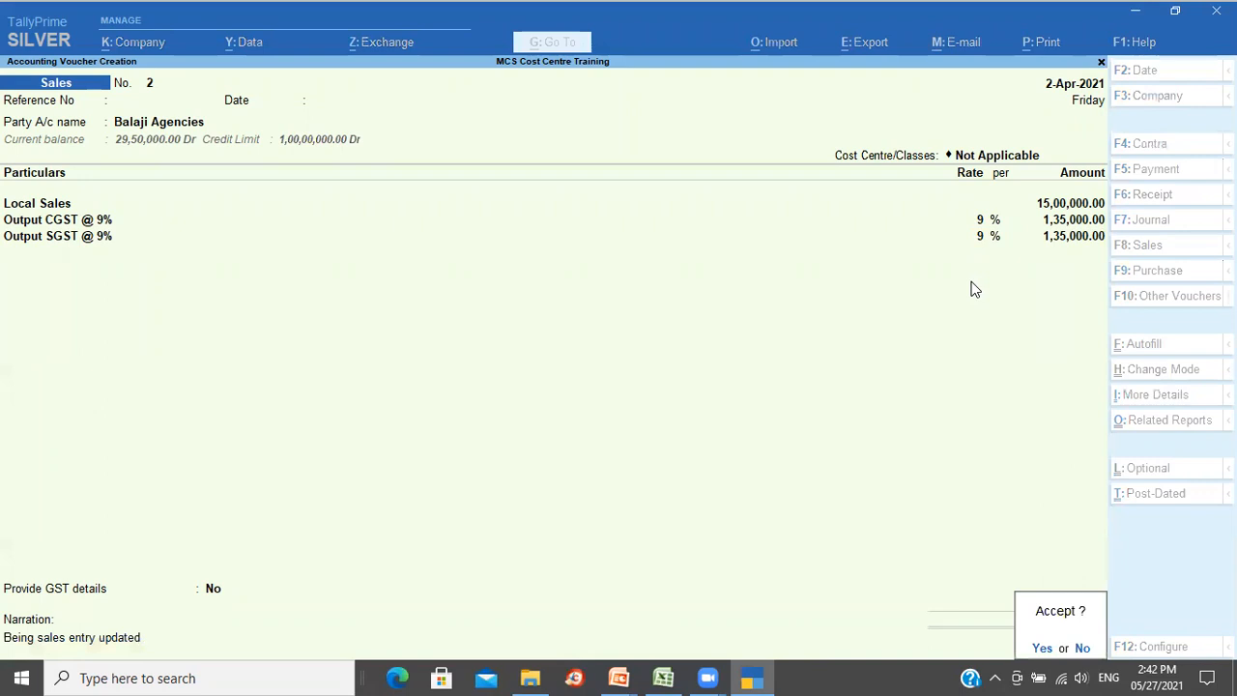
key("n")
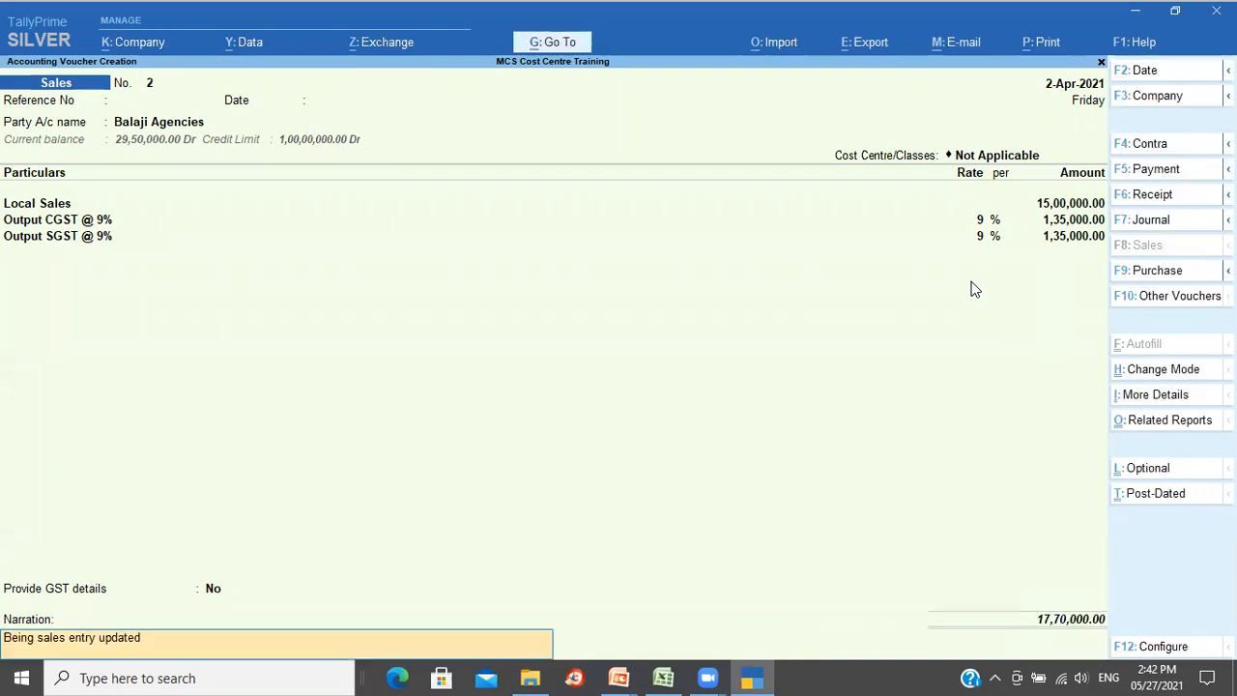
key("Return")
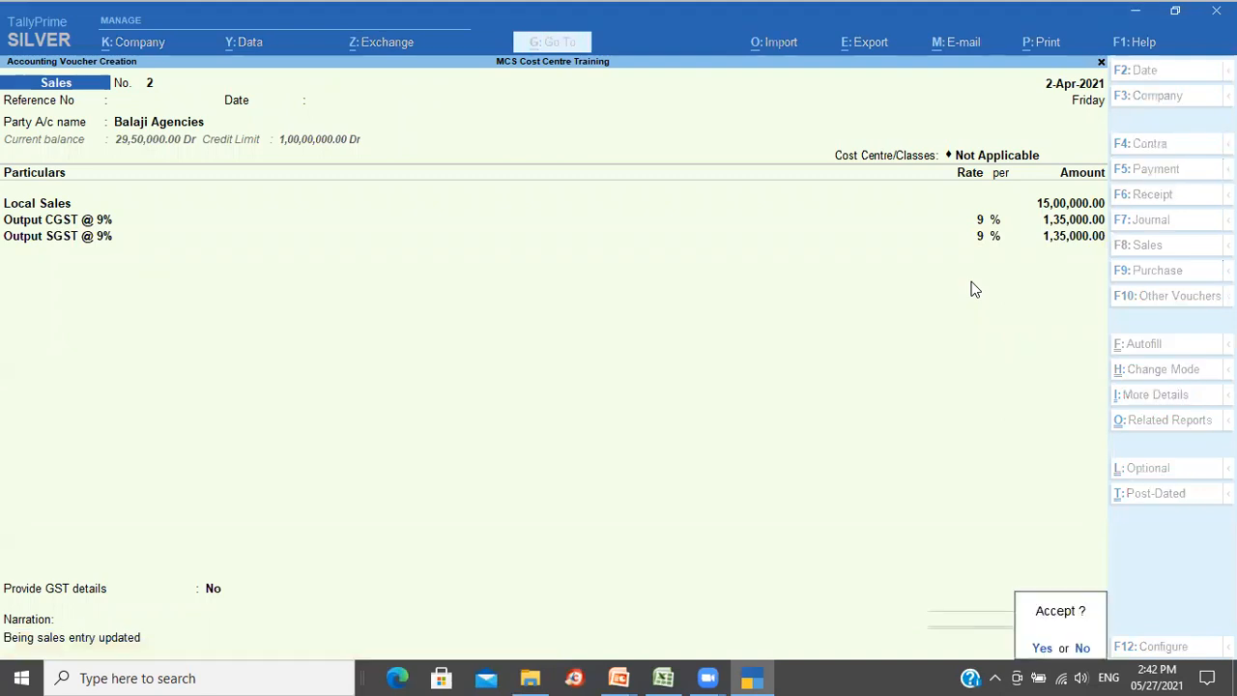
key("y")
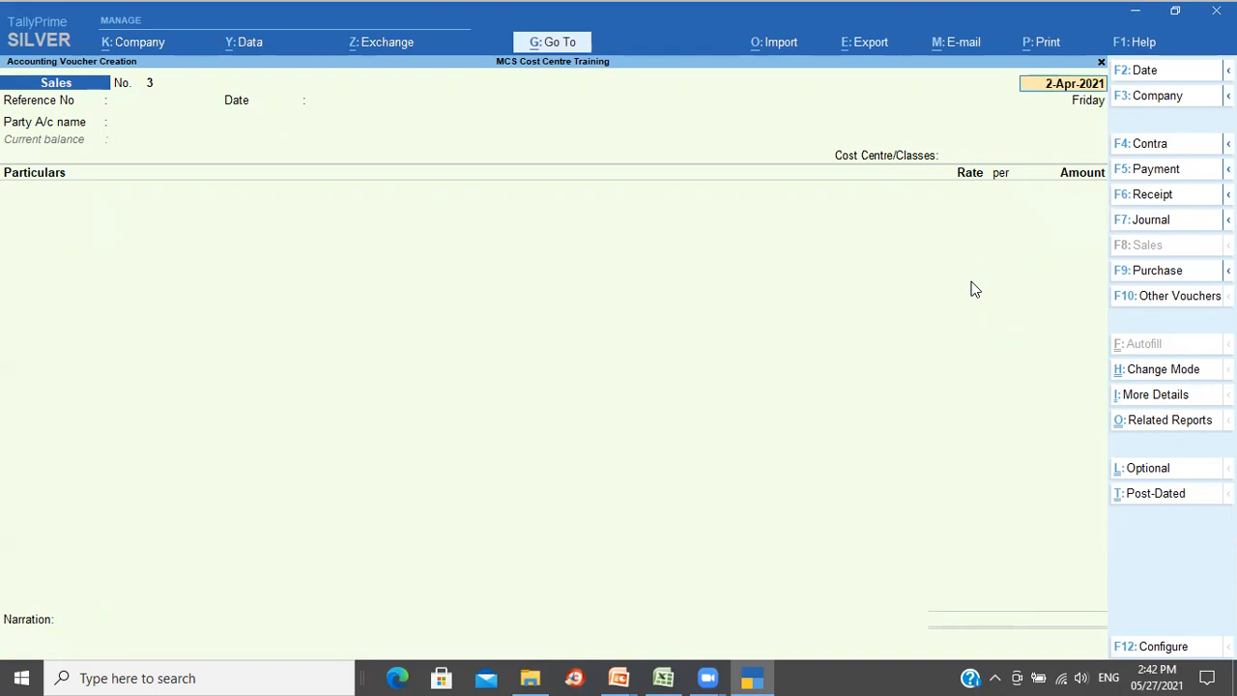
- Open the Cost Category Summary report
left_click(552, 43)
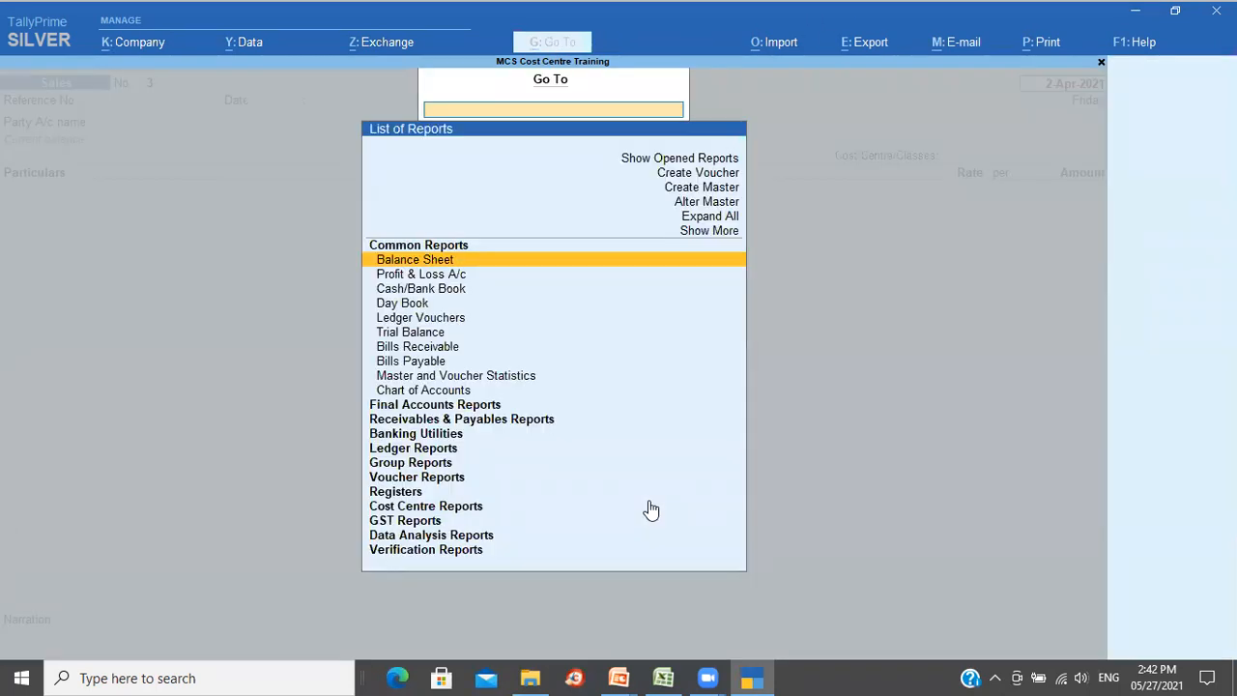
type("Cate")
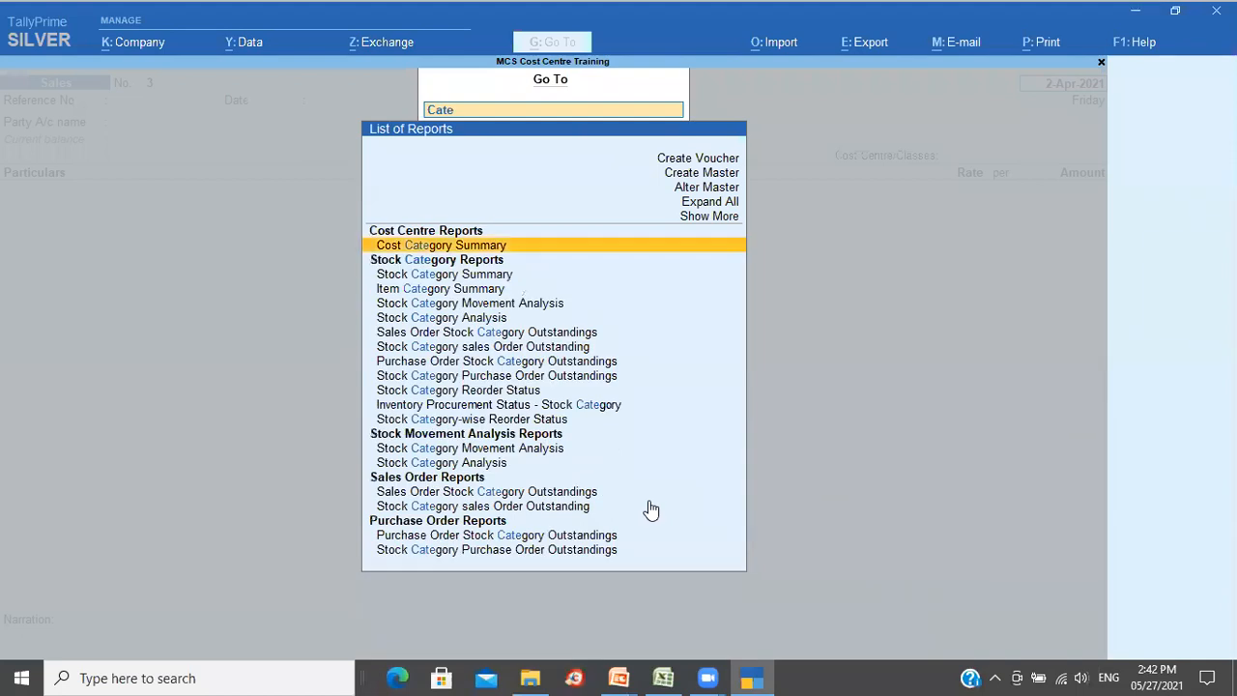
key("Return")
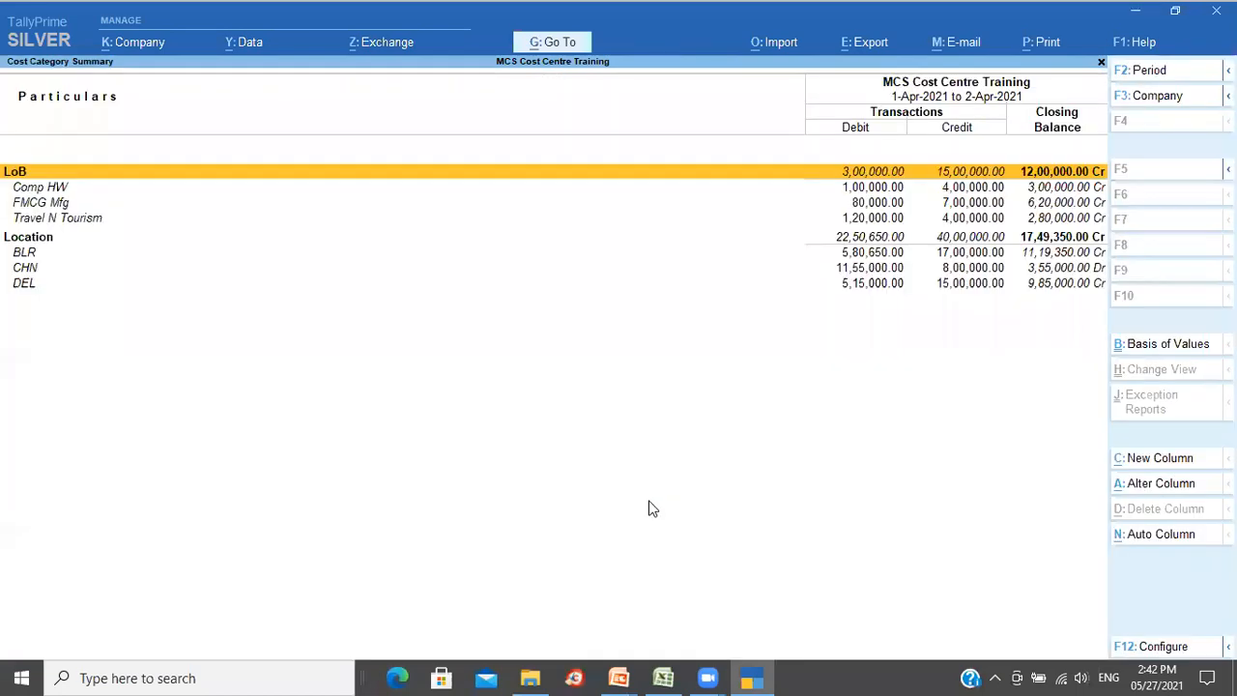
- Examine the debit, credit and closing balances of each LoB and Location cost centre, and return to the Gateway of Tally
key("Down")
key("Down")
key("Down")
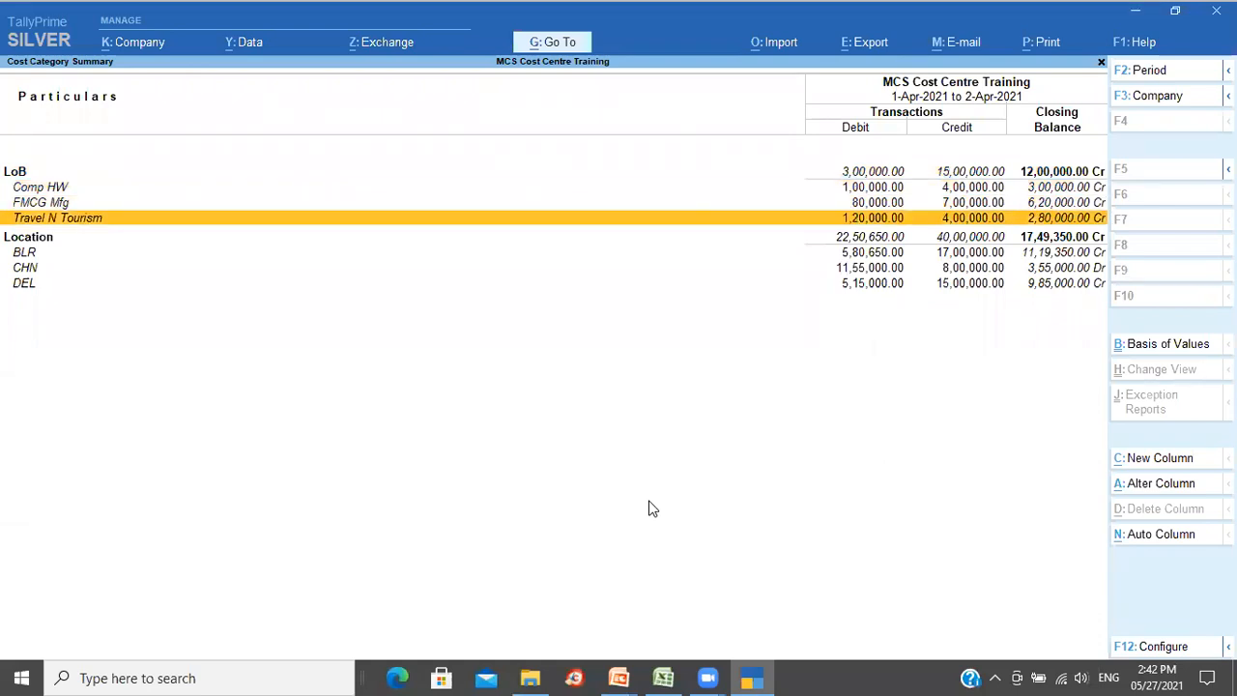
key("Up")
key("Up")
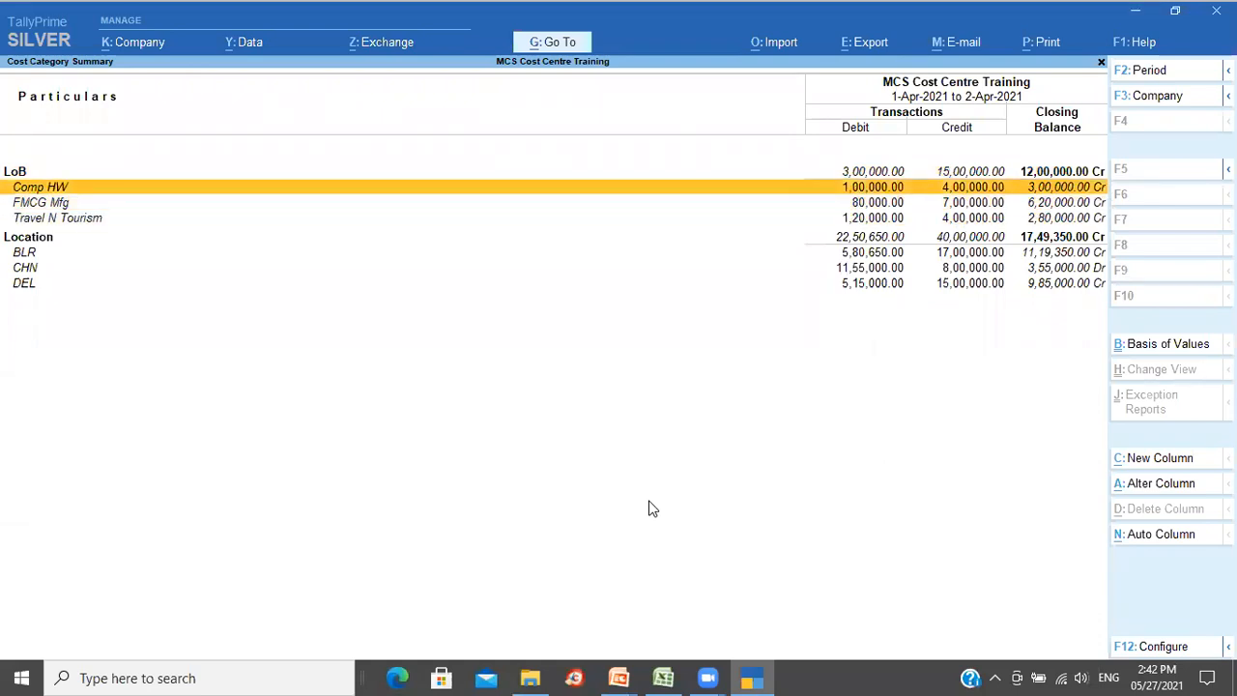
key("Down")
key("Down")
key("Down")
key("Down")
key("Up")
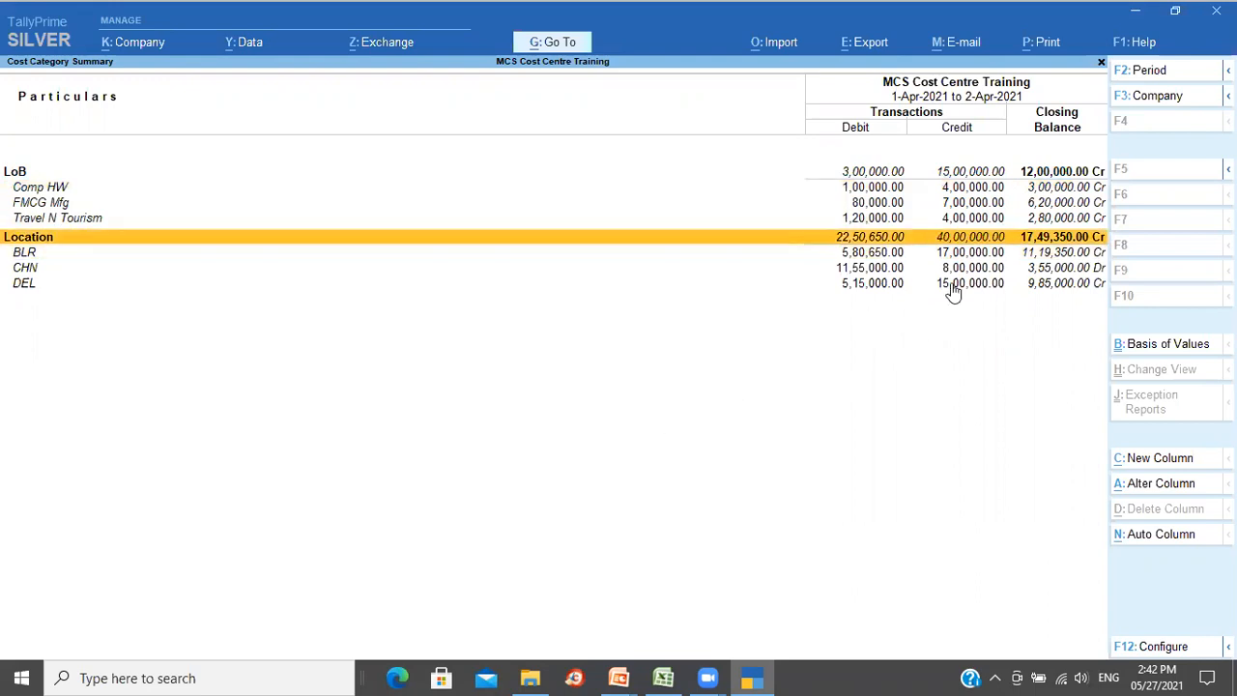
key("Down")
key("Down")
key("Down")
key("Up")
key("Up")
key("Up")
key("Up")
key("Up")
key("Up")
key("Up")
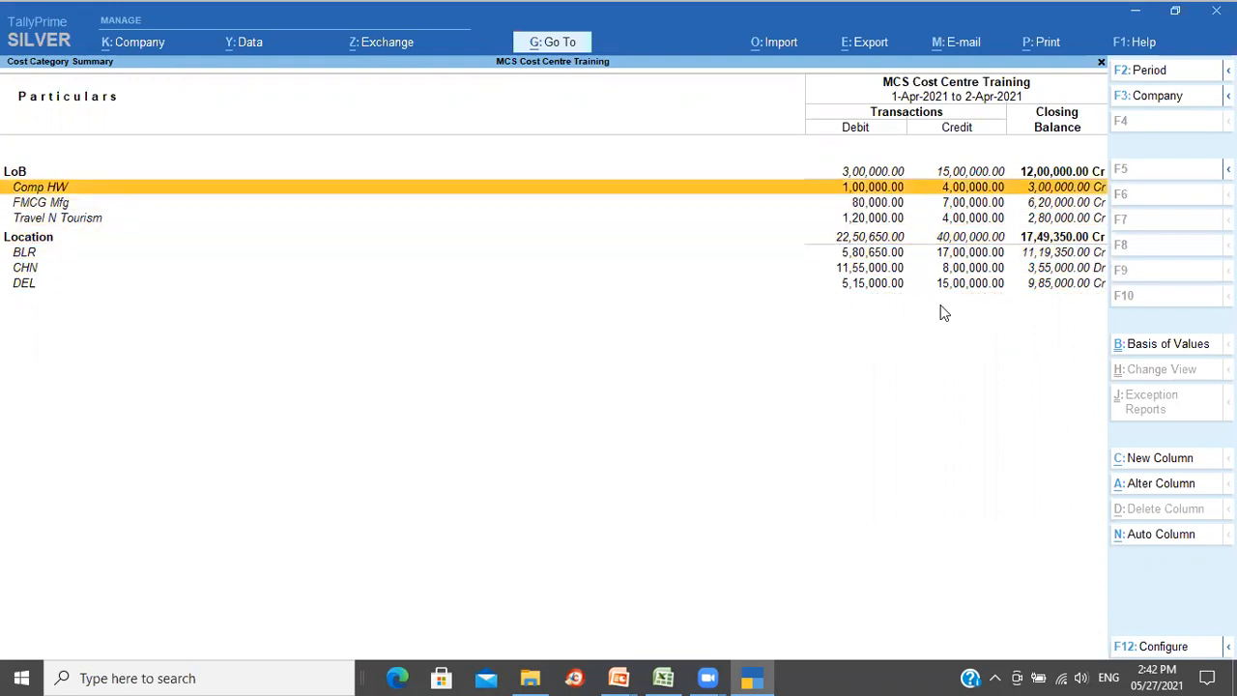
key("Down")
key("Down")
key("Down")
key("Down")
key("Down")
key("Down")
key("Down")
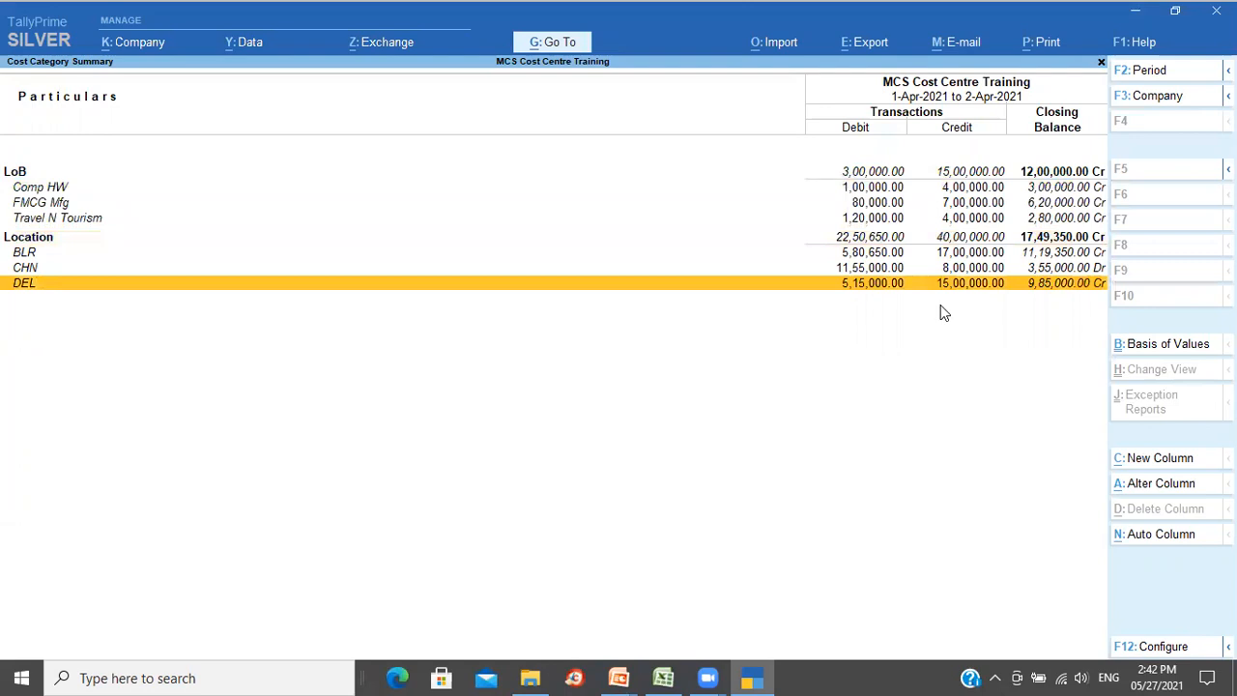
key("Escape")
key("Escape")
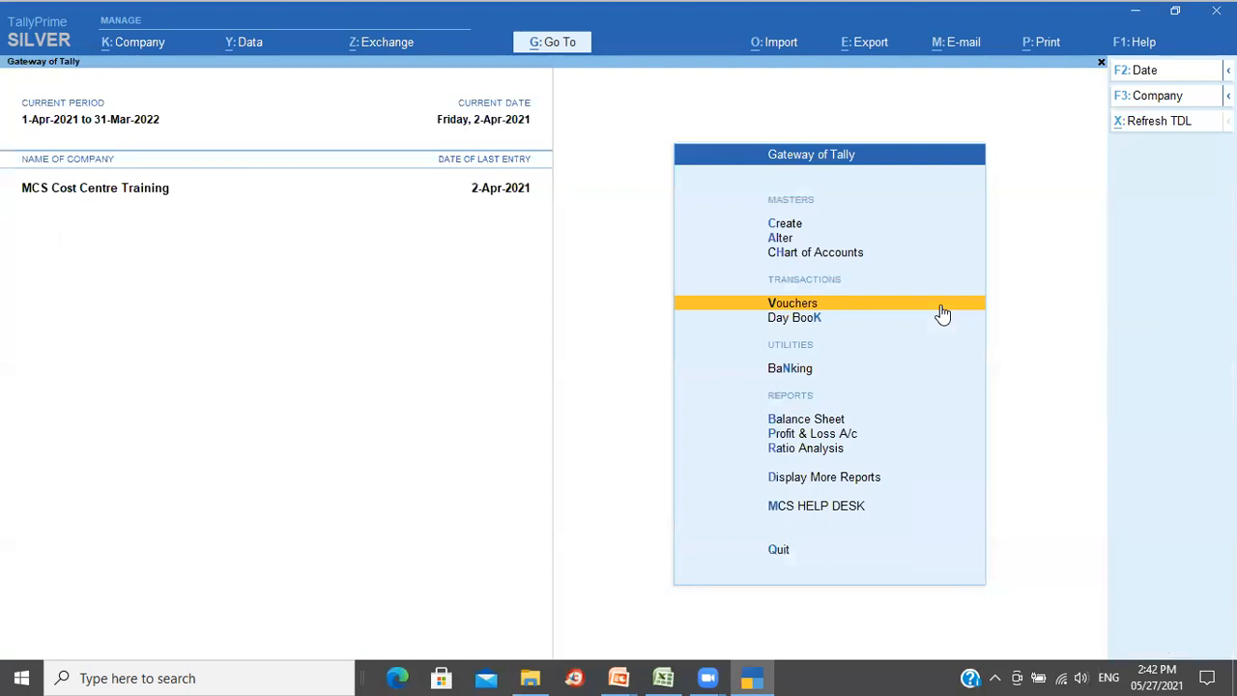
- Switch to the Book1 workbook in Excel, insert a row above CHN in the Multi Location list and enter MYS as a Cost centre
left_click(663, 677)
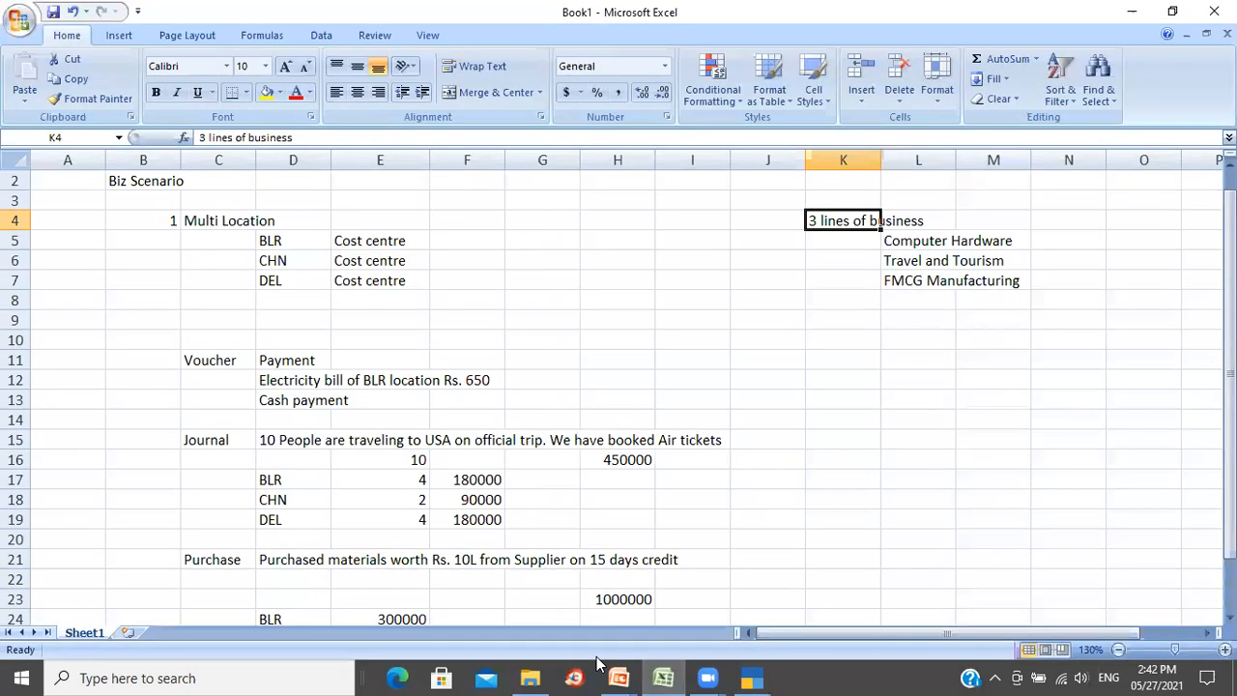
left_click(286, 261)
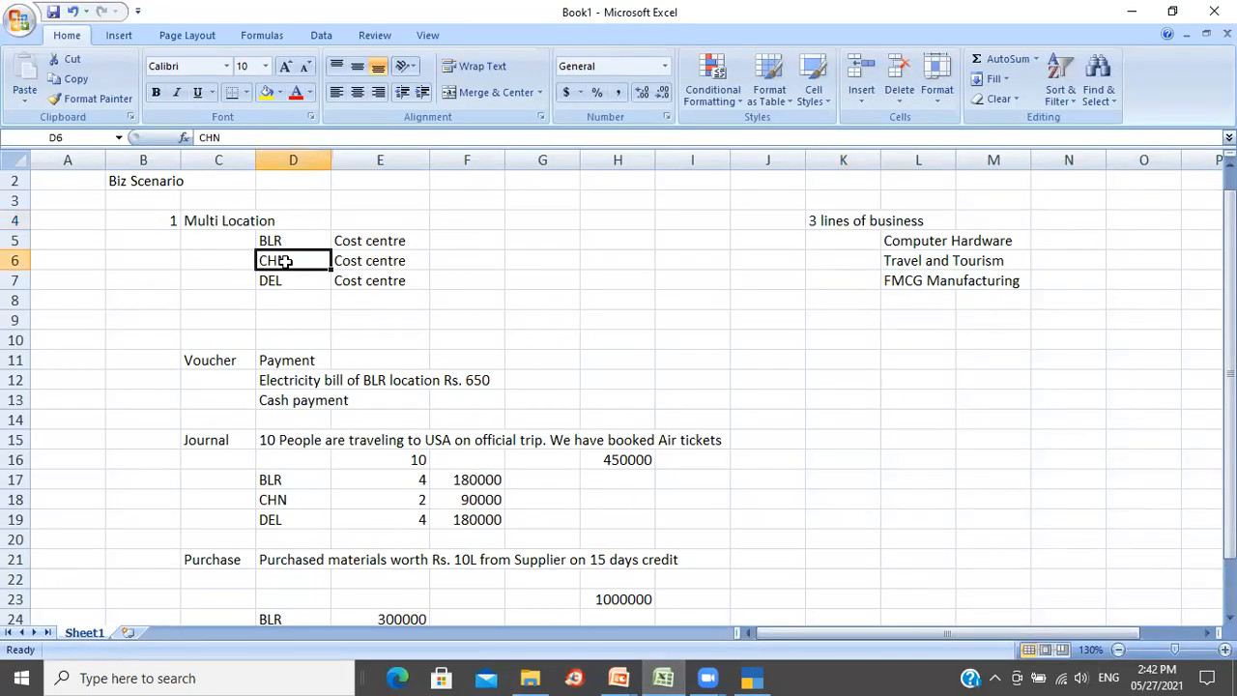
left_click(16, 261)
right_click(16, 261)
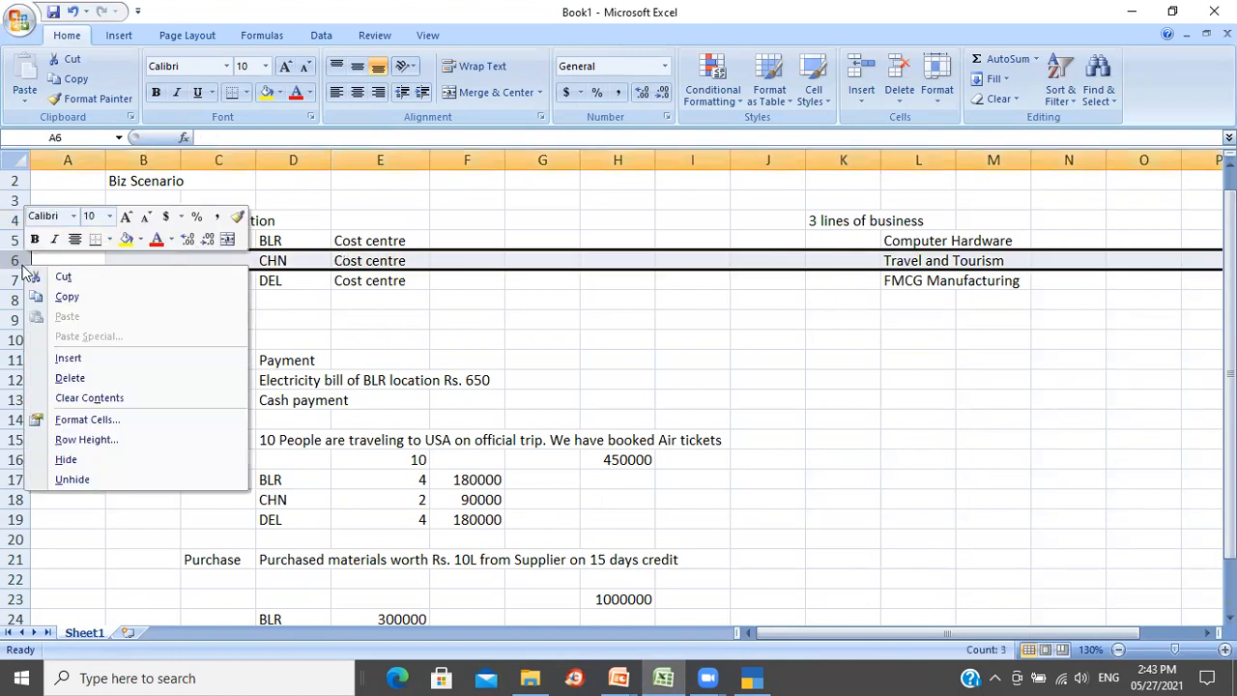
left_click(92, 362)
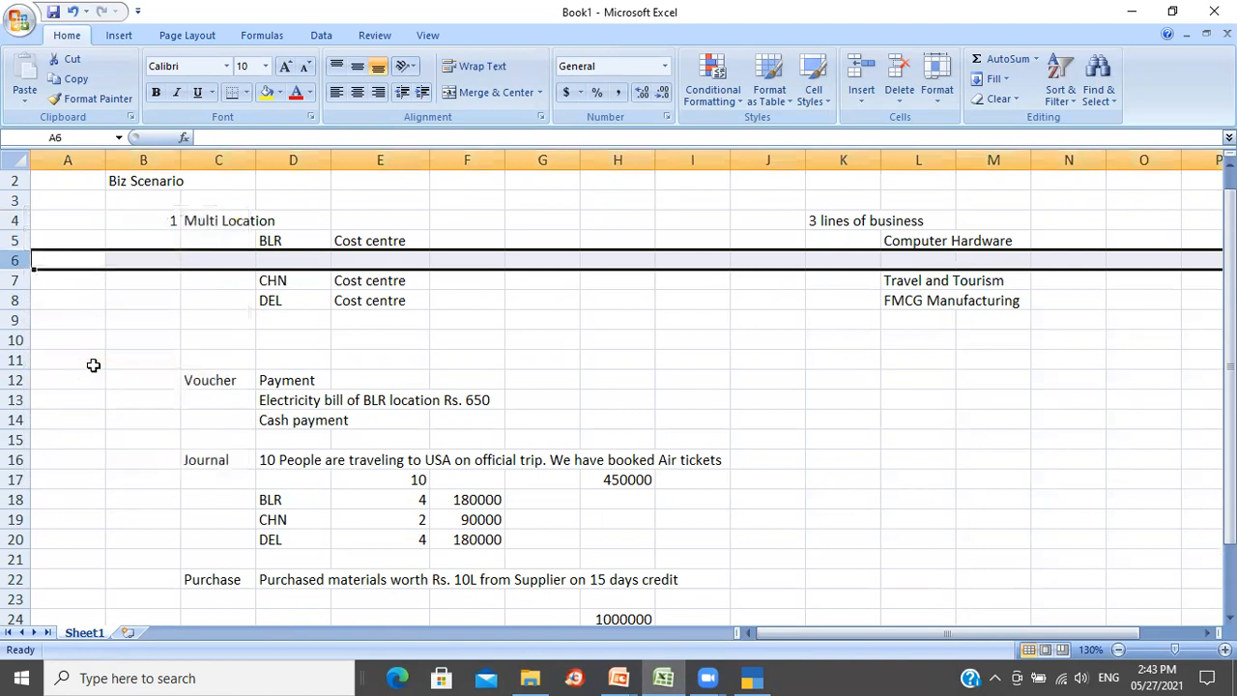
left_click(287, 261)
type("MYS")
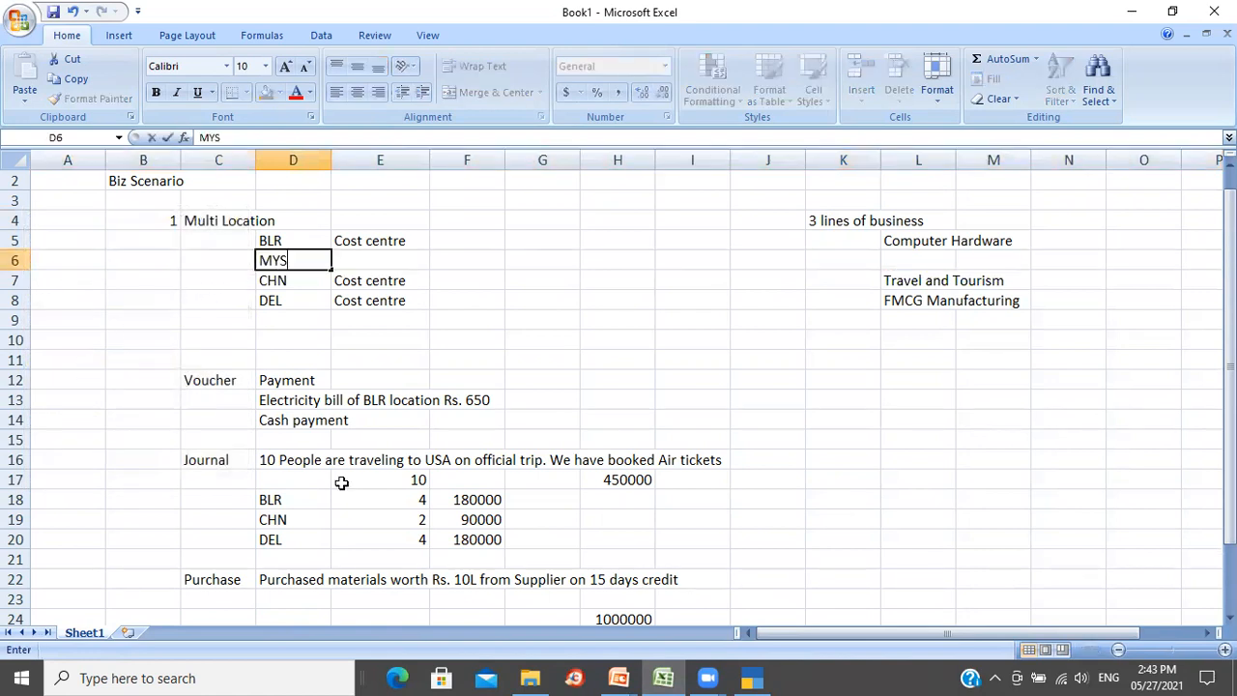
key("Tab")
type("Cost centre")
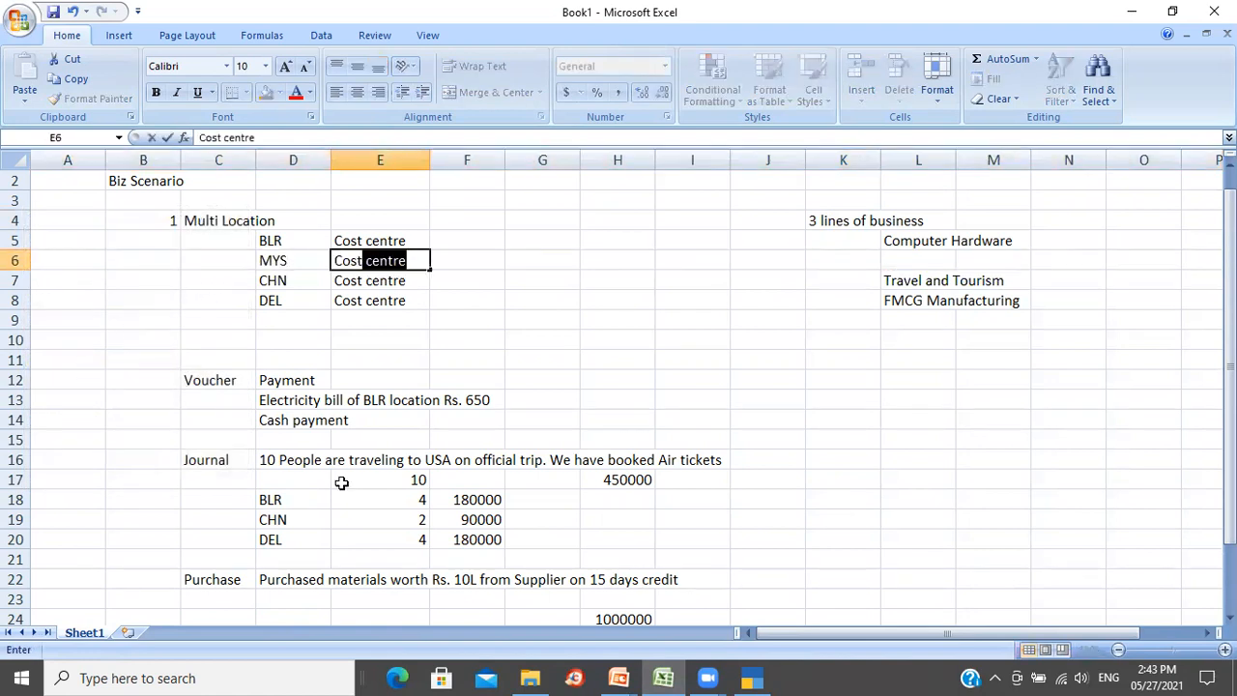
key("Tab")
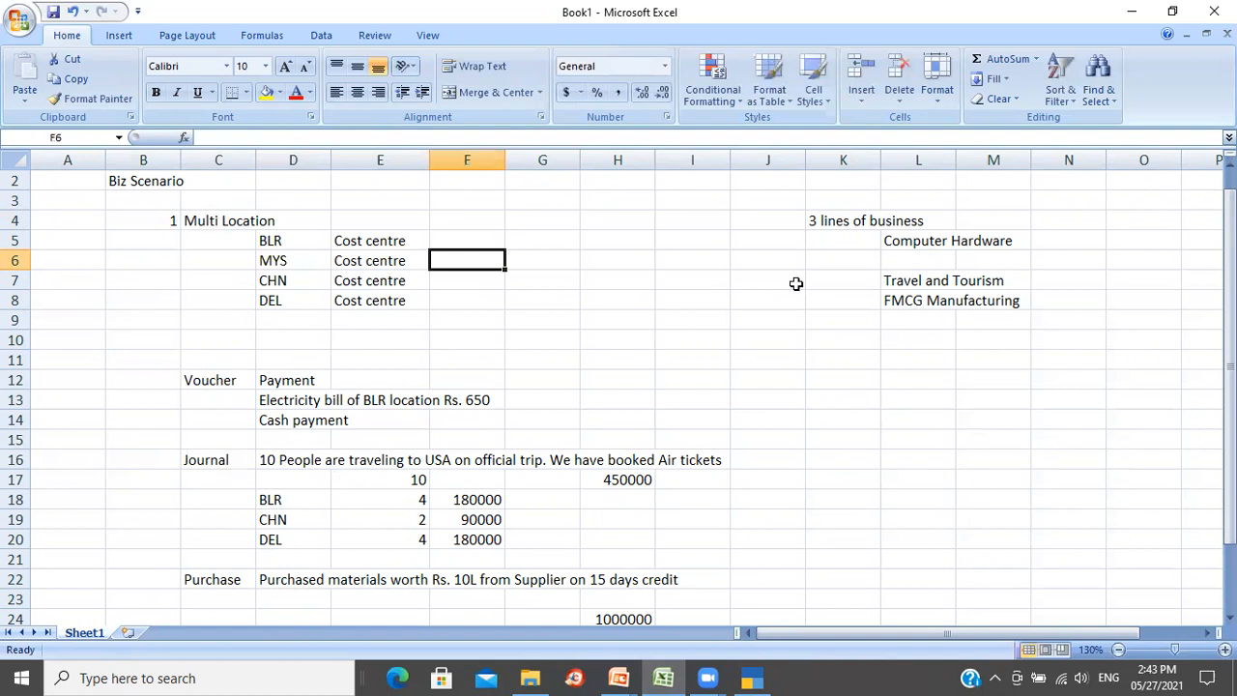
- Insert a row above BLR in the Multi Location list and enter KAR in column D
left_click(14, 240)
right_click(15, 244)
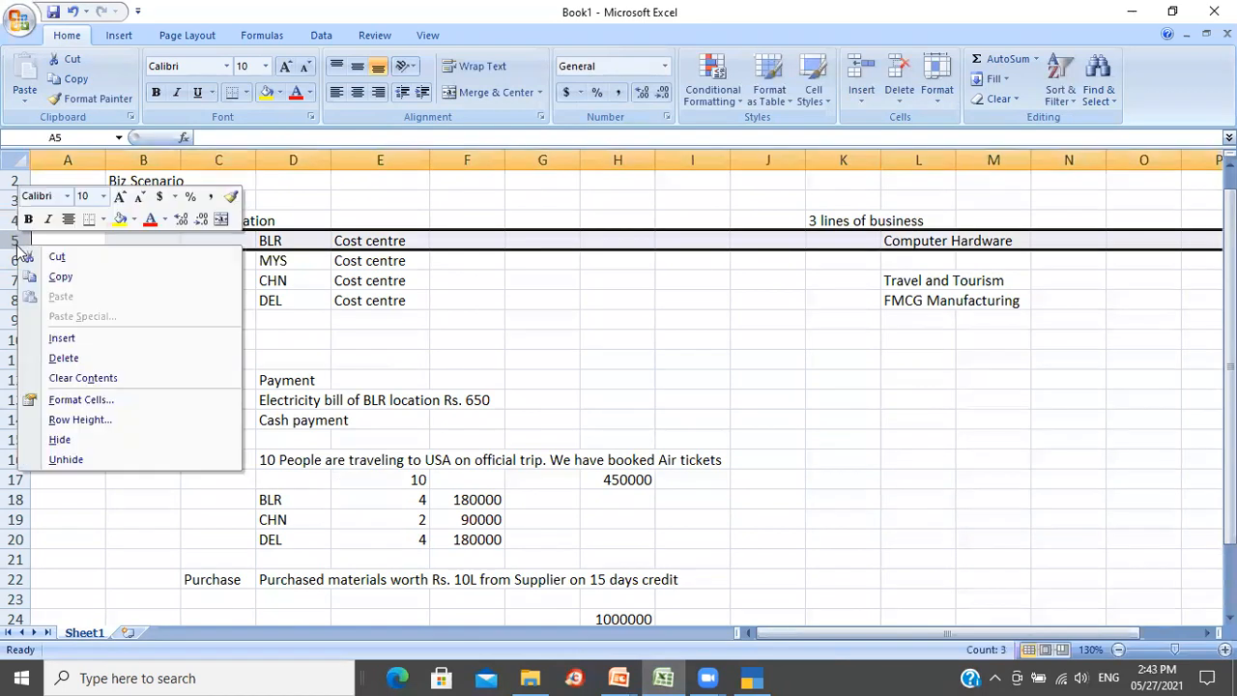
left_click(45, 341)
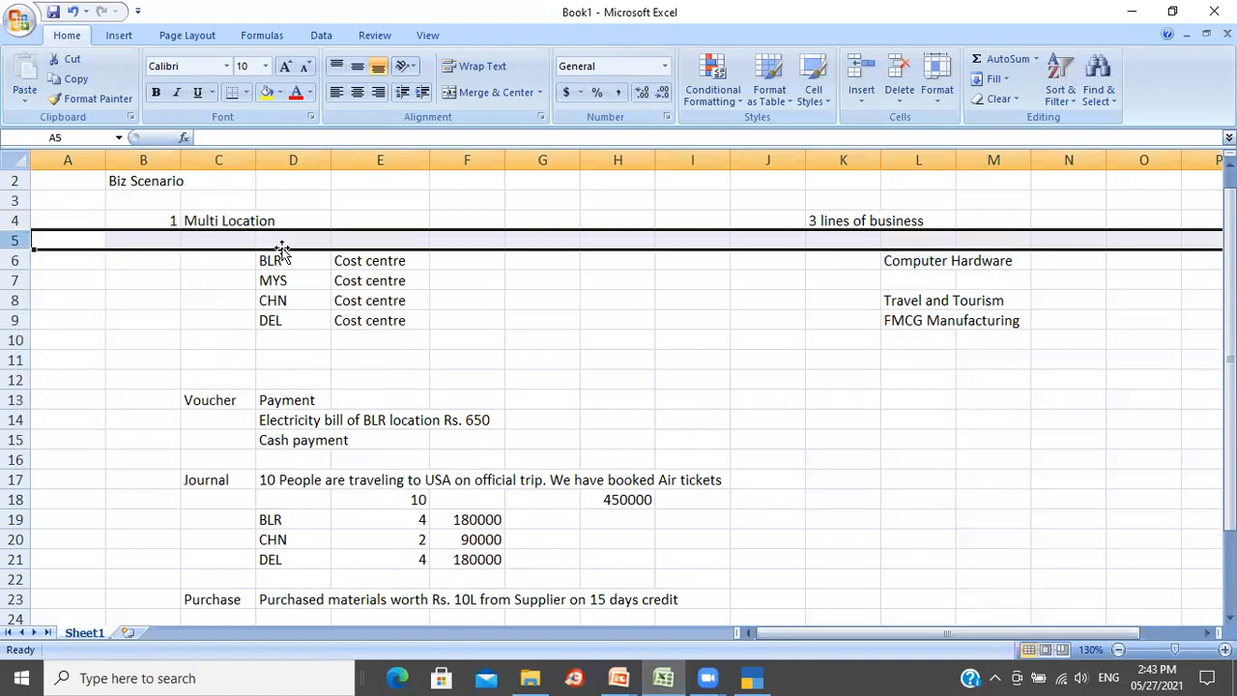
left_click(288, 242)
type("KAR")
key("Return")
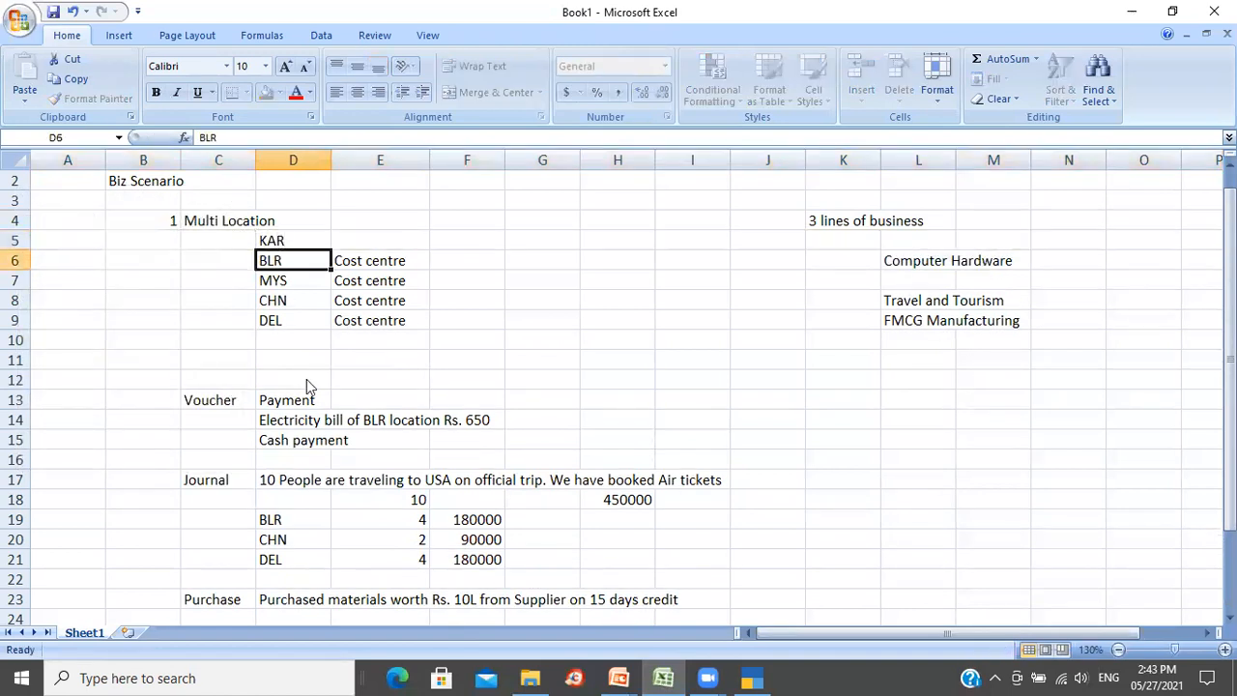
- Indent the BLR and MYS entries beneath KAR in the Multi Location list
key("shift+Down")
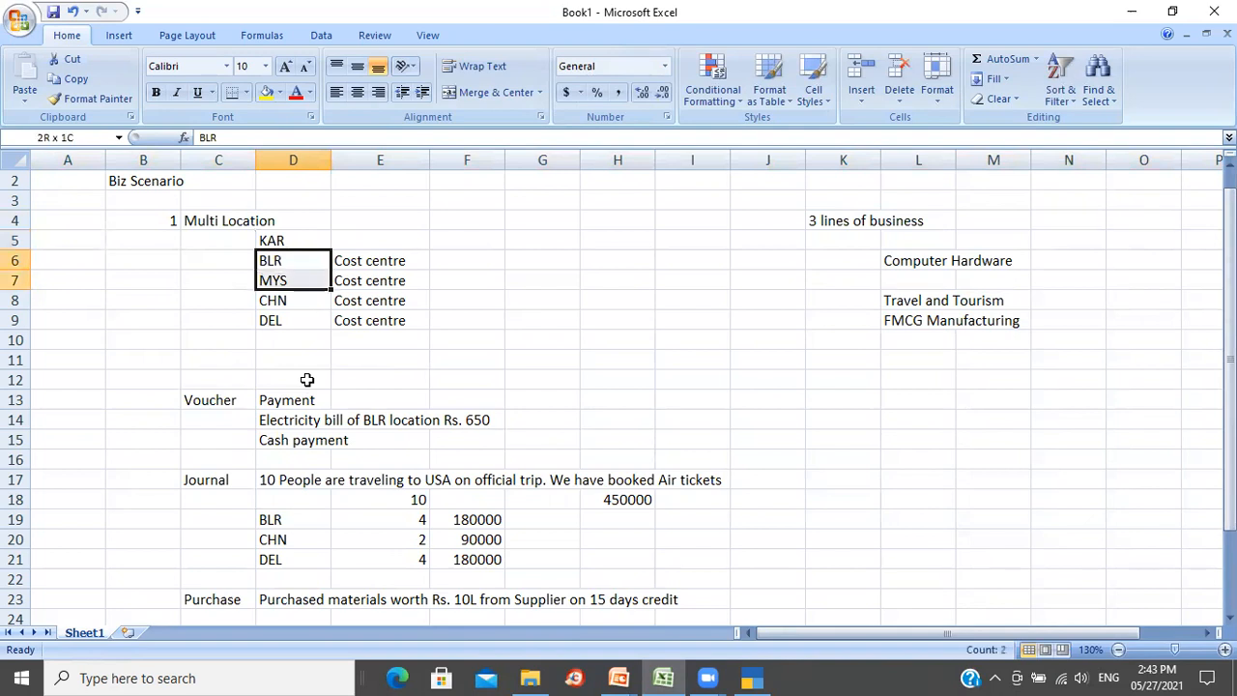
left_click(426, 95)
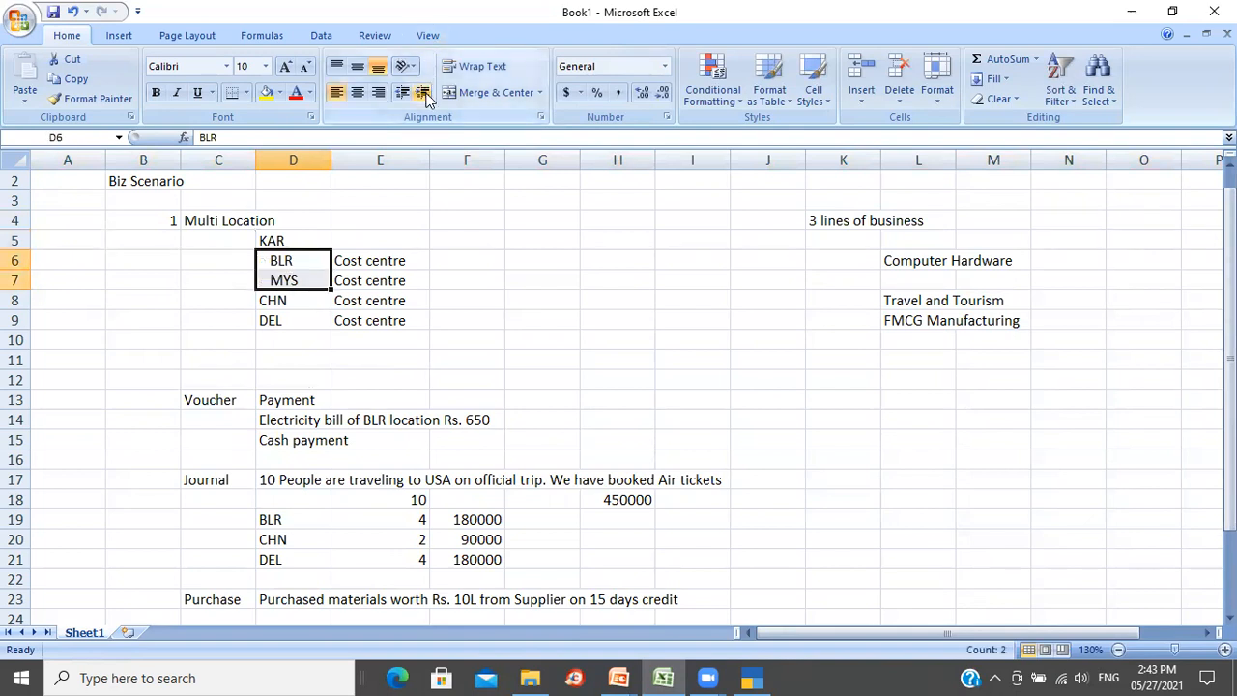
left_click(433, 342)
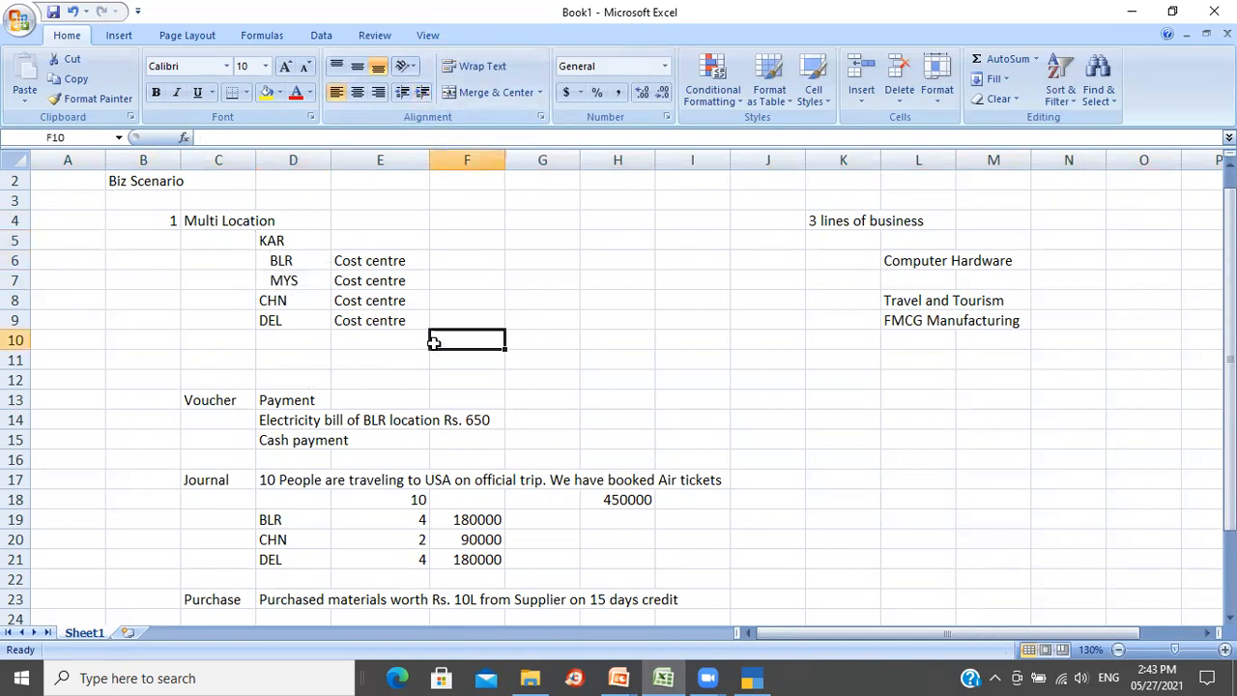
- Examine the KAR, BLR, MYS, CHN and DEL entries in the Multi Location list
left_click(282, 237)
key("Down")
key("Down")
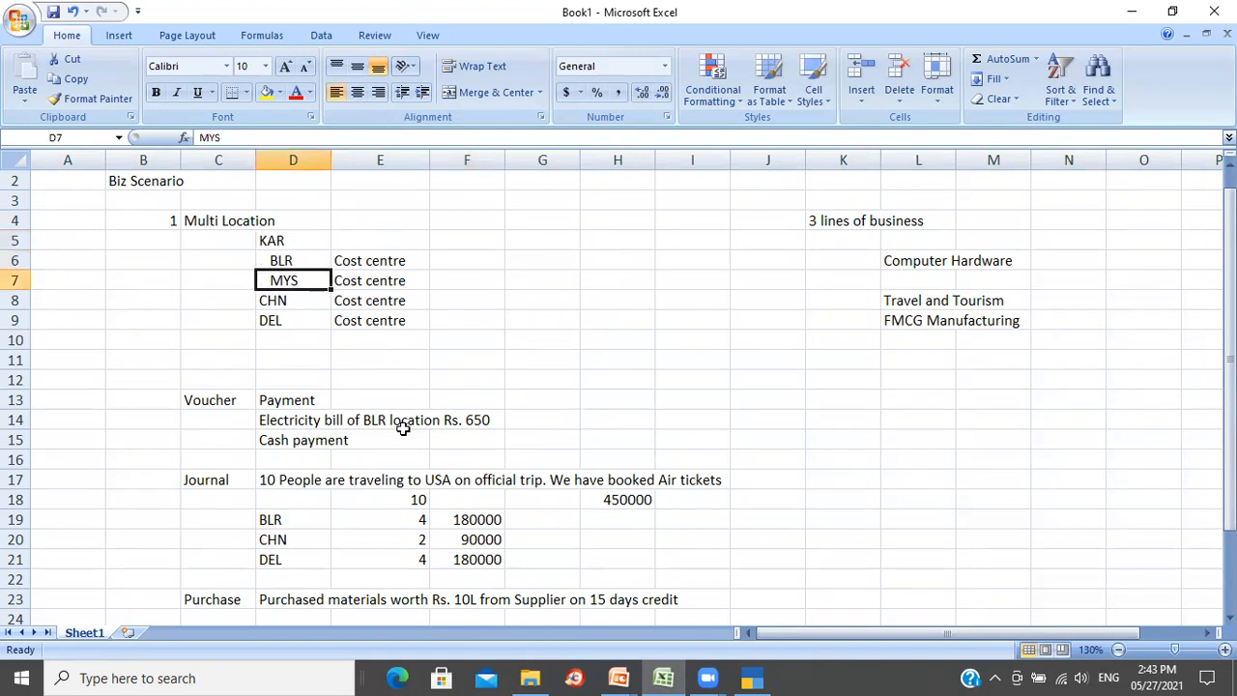
key("Down")
key("Down")
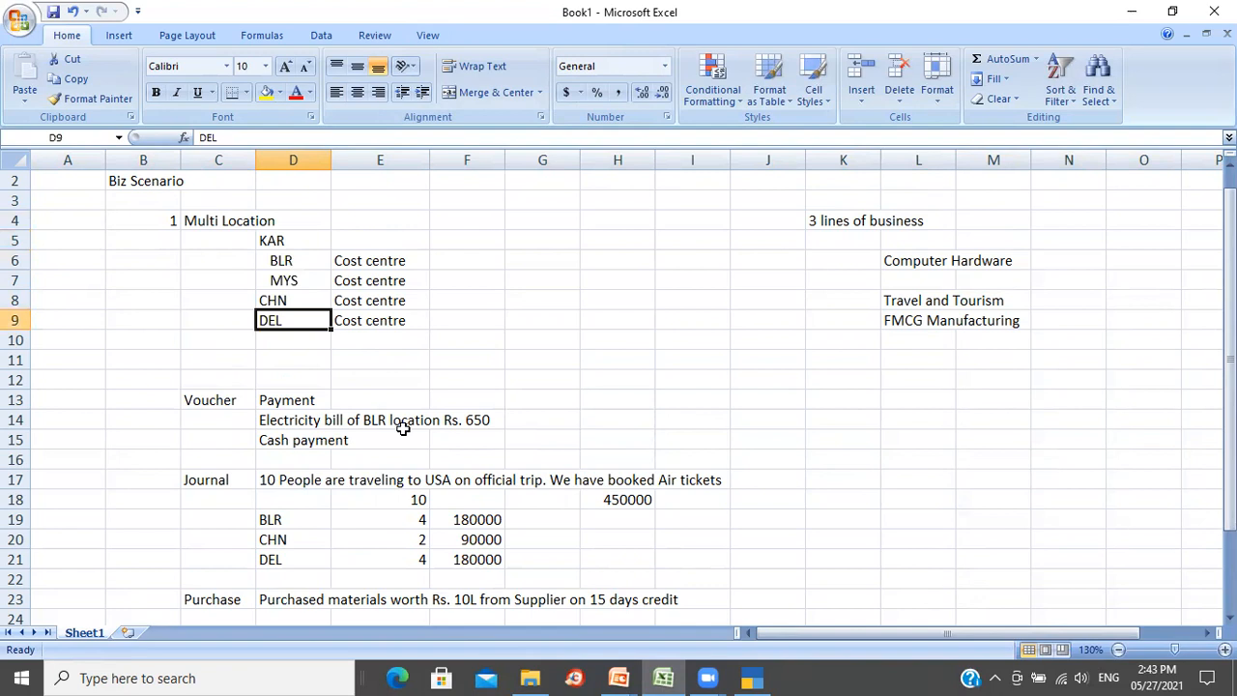
key("Up")
key("Up")
key("Up")
key("Up")
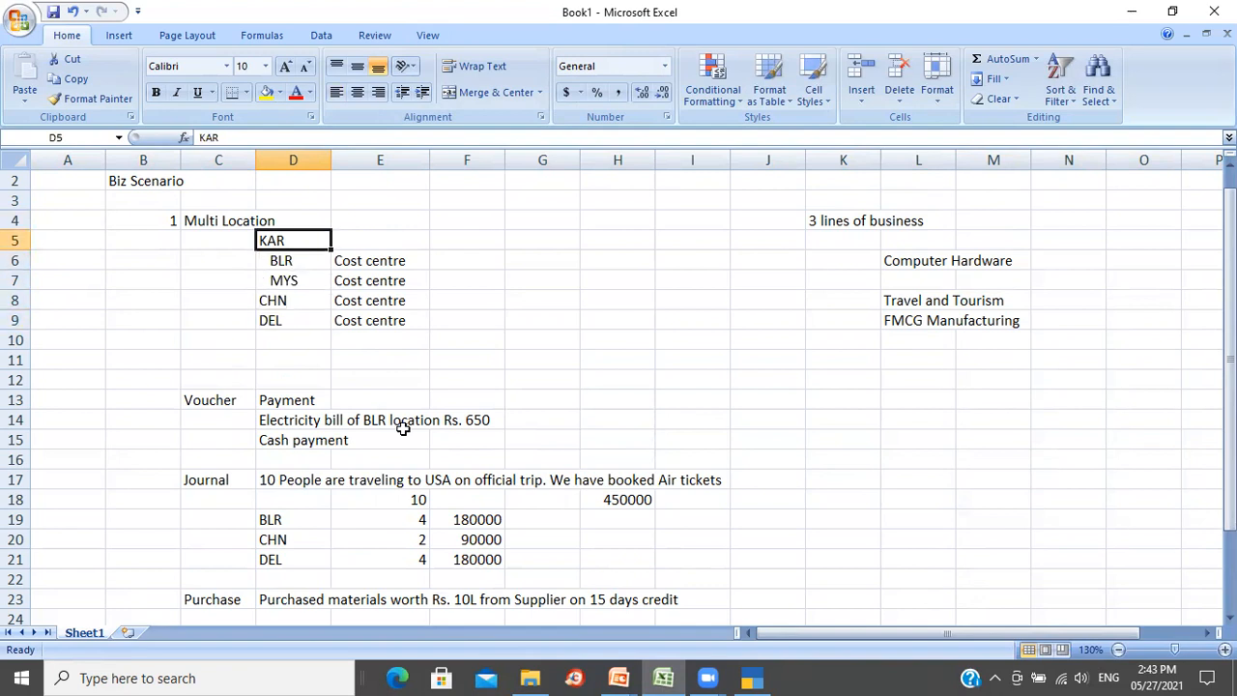
key("Down")
key("Down")
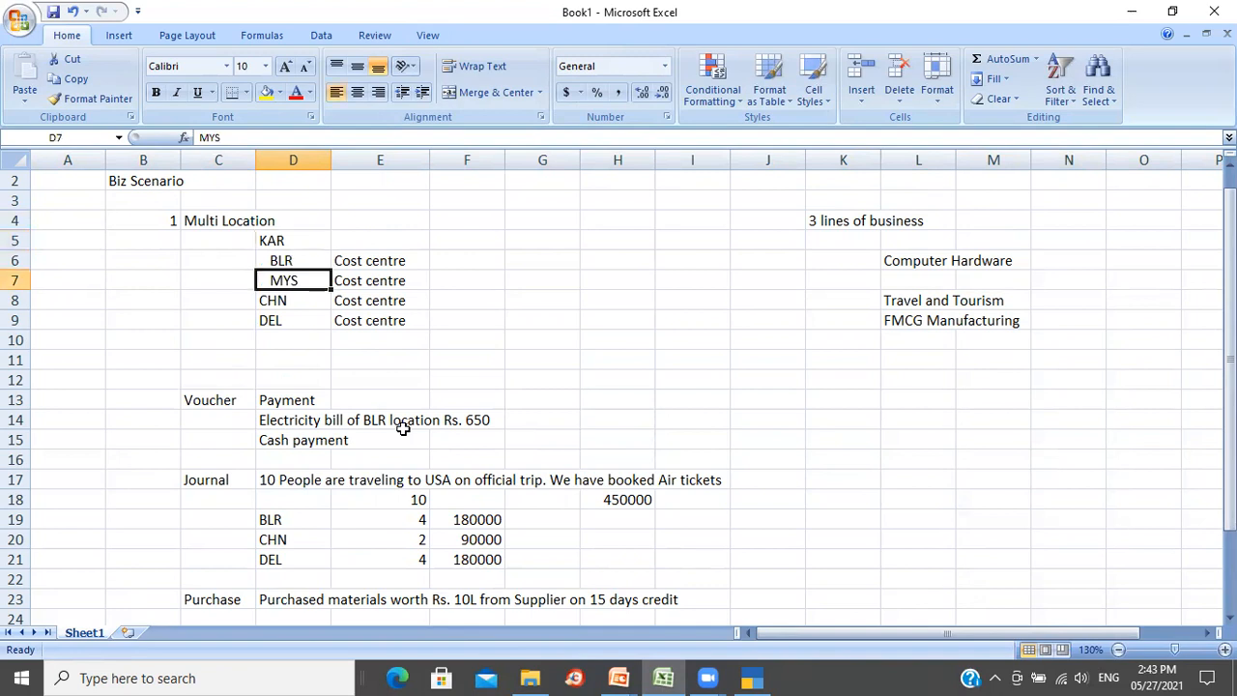
key("Down")
key("Up")
- Move Travel and Tourism and FMCG Manufacturing up one row, directly beneath Computer Hardware in column L
key("Right")
key("Right")
key("Right")
key("Right")
key("Right")
key("Right")
key("Right")
key("Right")
key("Down")
key("shift+Down")
key("ctrl+x")
key("Up")
key("Return")
key("Down")
key("Left")
key("Left")
key("Left")
key("Left")
key("Left")
key("Left")
key("Left")
key("Left")
key("Up")
key("Up")
key("Up")
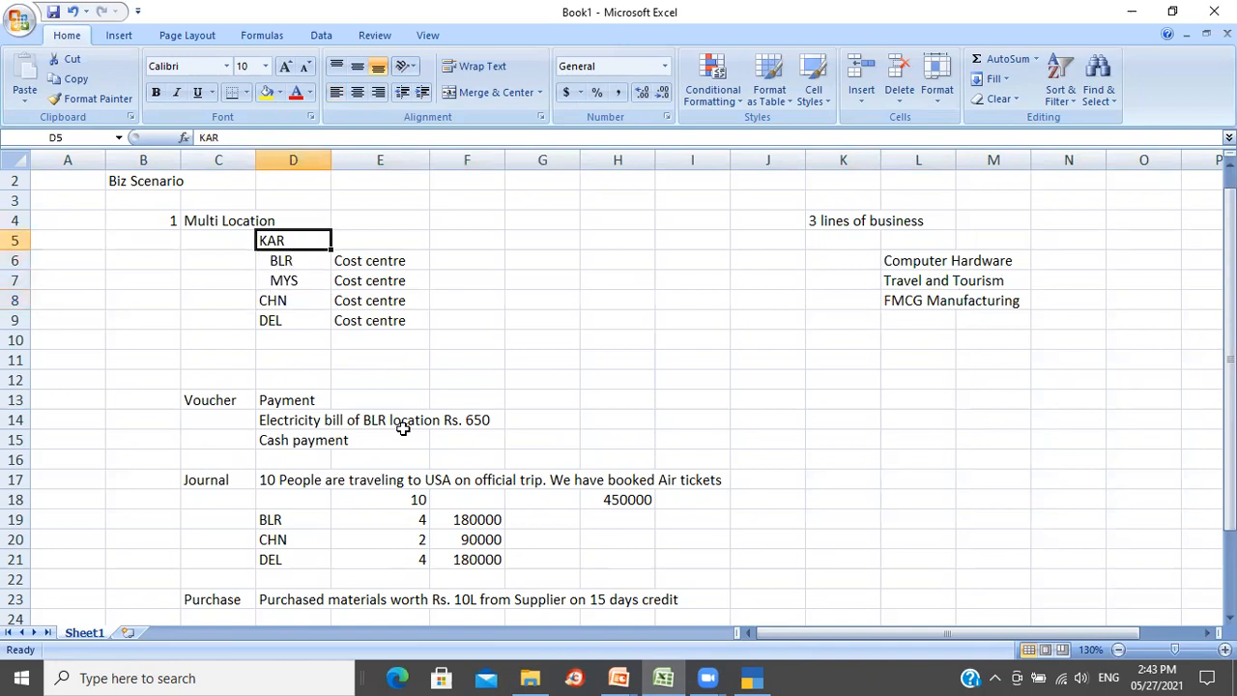
- Review how BLR and MYS are arranged under KAR in the Multi Location list
key("Down")
key("Up")
key("Down")
key("Down")
key("Up")
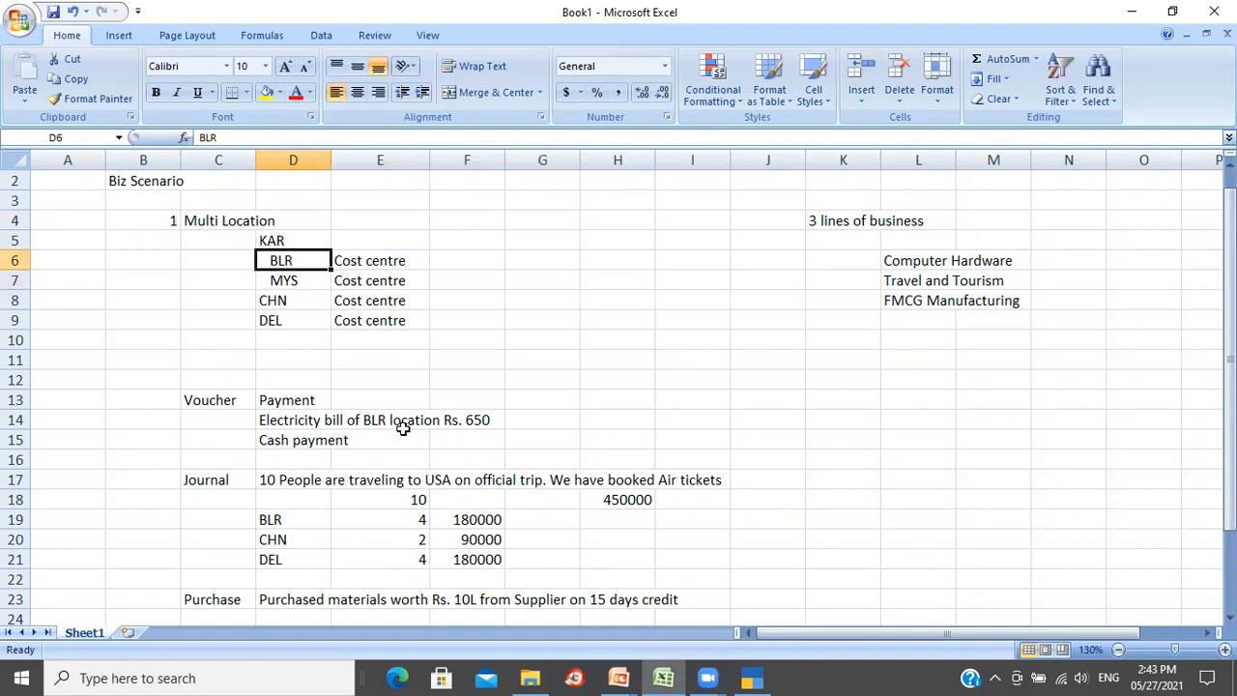
key("Up")
key("Down")
key("Down")
key("Up")
key("Up")
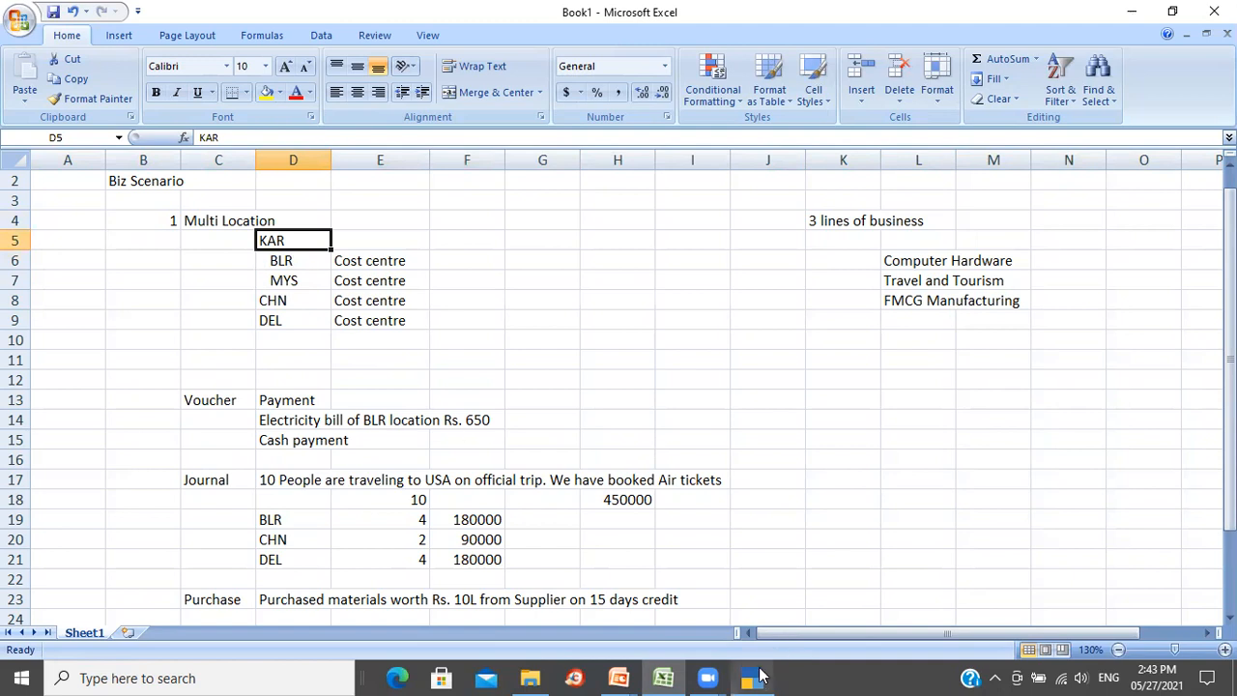
mouse_move(759, 676)
left_click(766, 537)
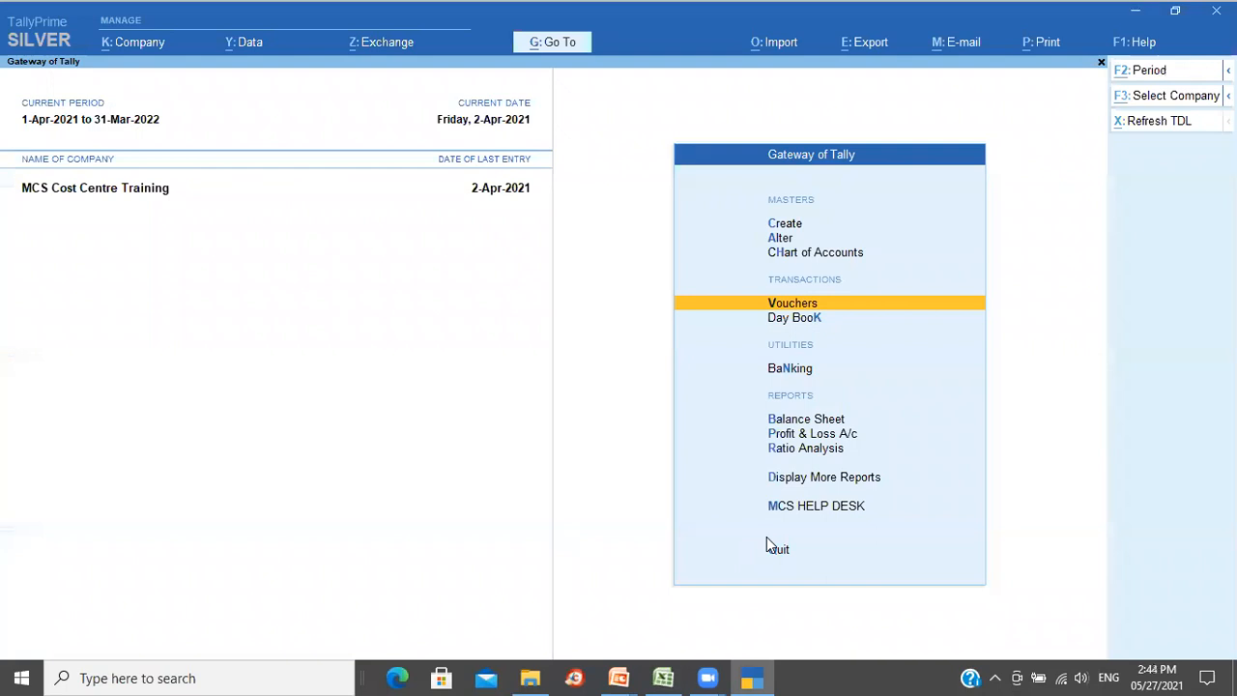
key("alt+Tab")
key("Down")
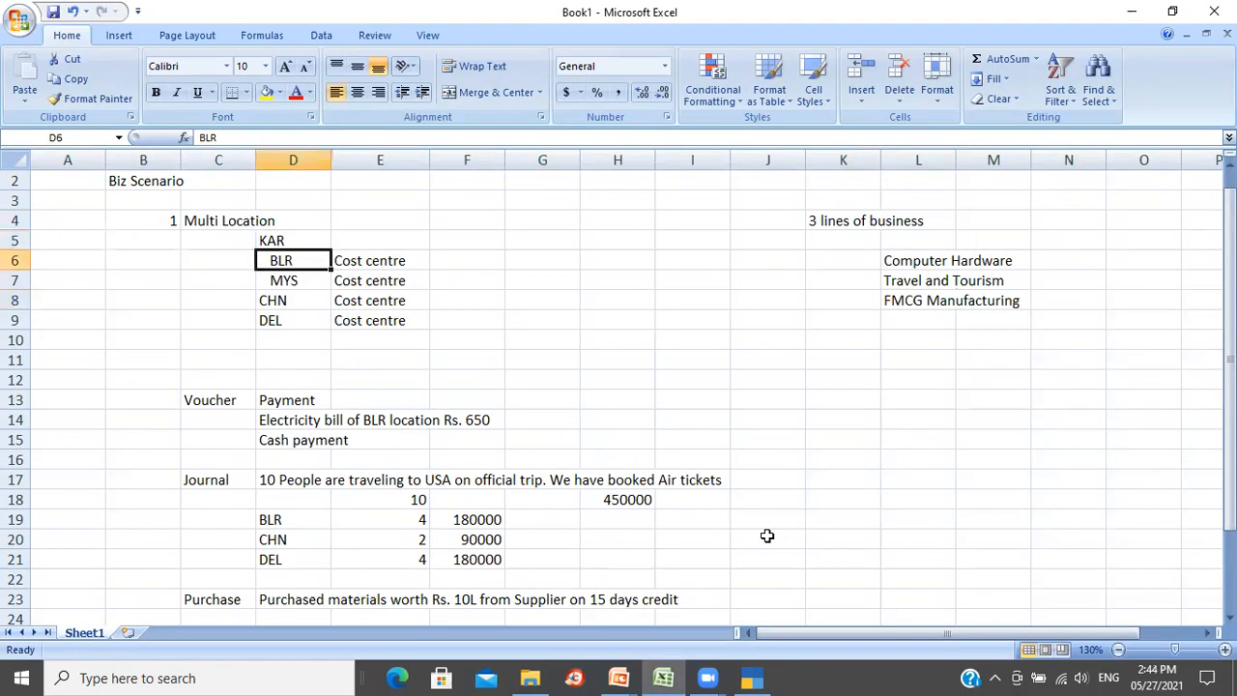
key("Up")
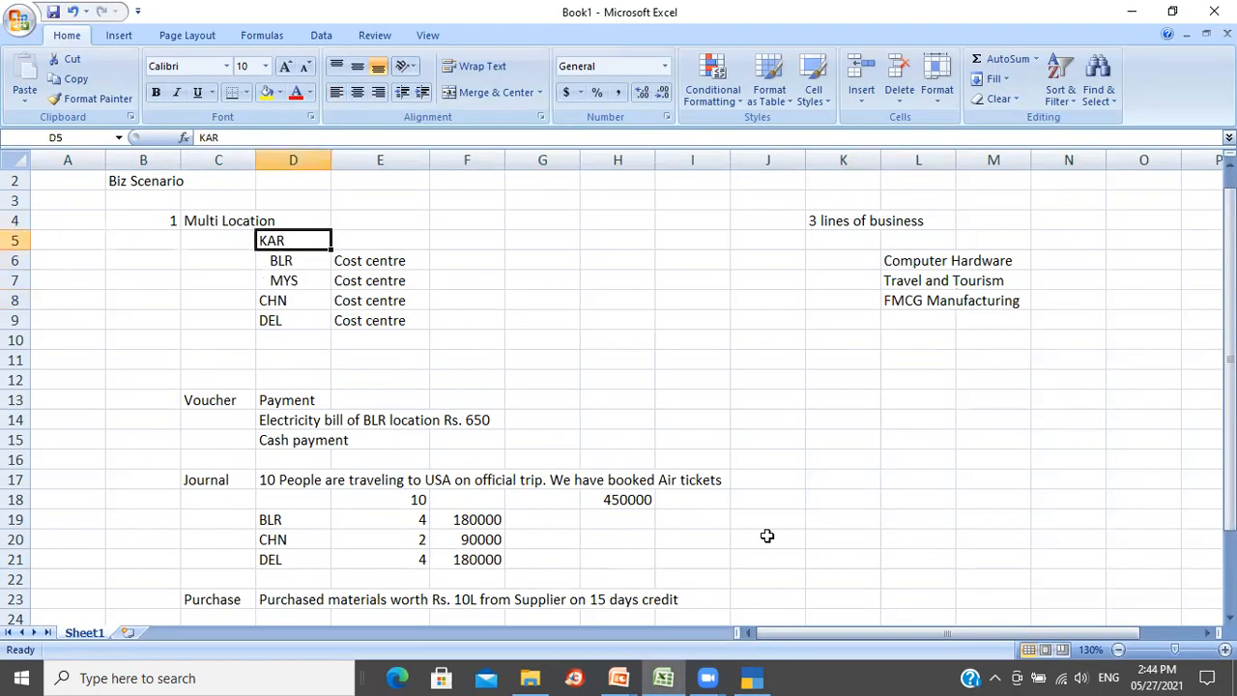
key("Down")
key("Up")
key("Down")
key("Up")
key("Down")
key("Down")
key("Up")
key("Up")
- Switch to TallyPrime and open the creation form for a new Cost Centre master
key("alt+Tab")
key("Up")
key("Up")
key("Up")
key("Return")
key("Down")
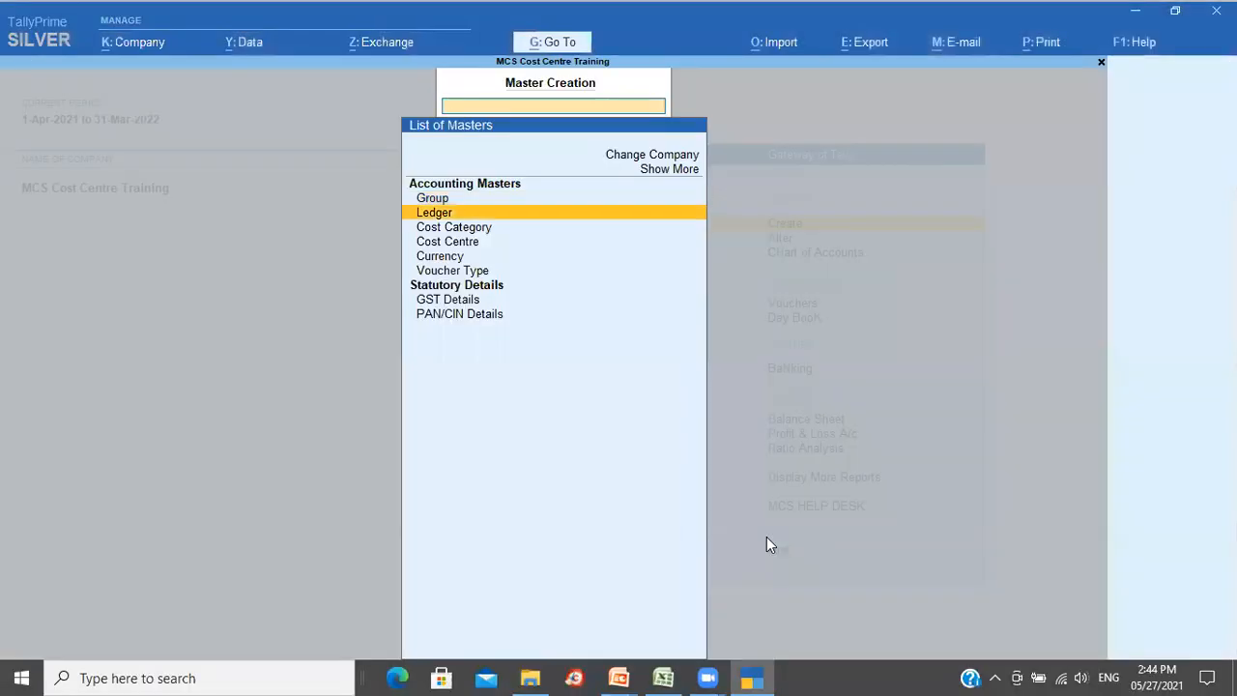
key("Down")
key("Down")
key("Return")
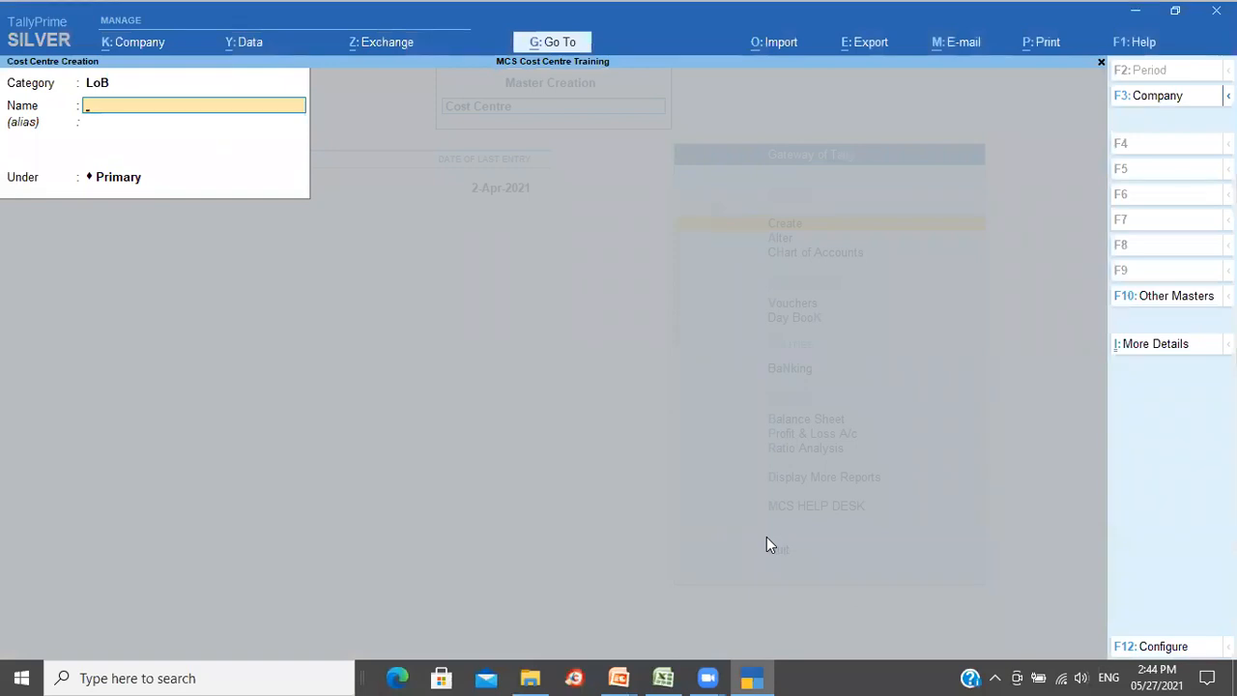
- Set the new cost centre's category to Location and its name to KAR
key("BackSpace")
key("BackSpace")
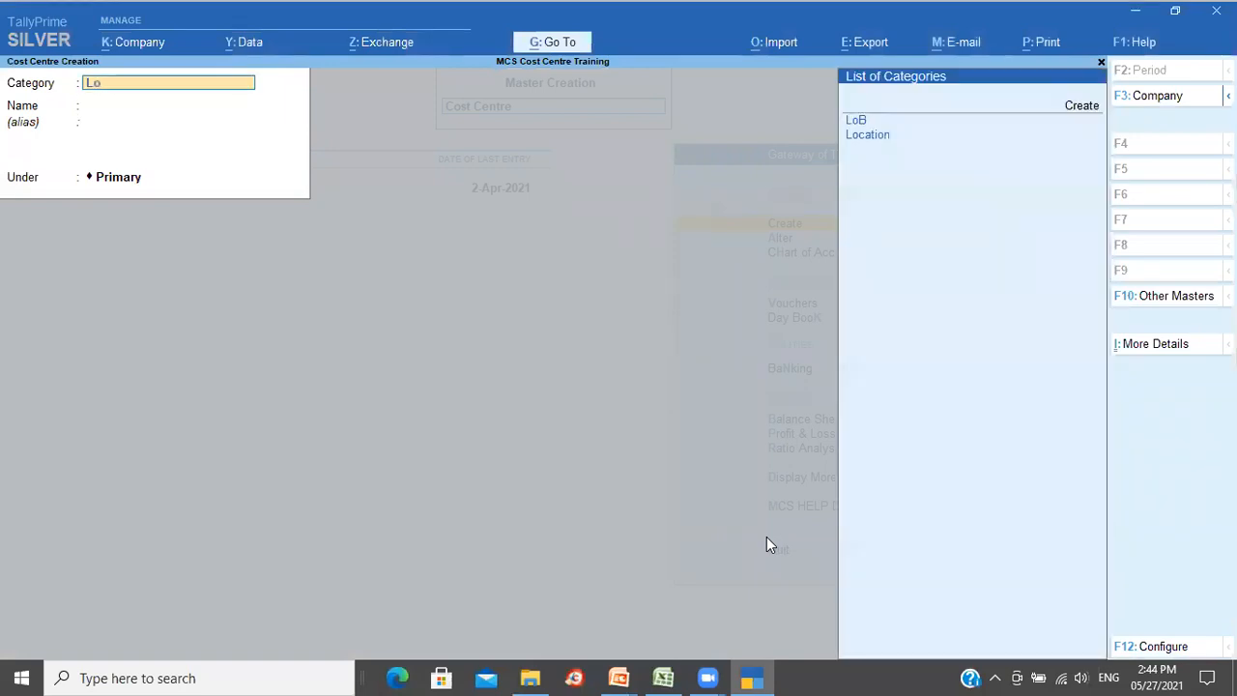
key("Down")
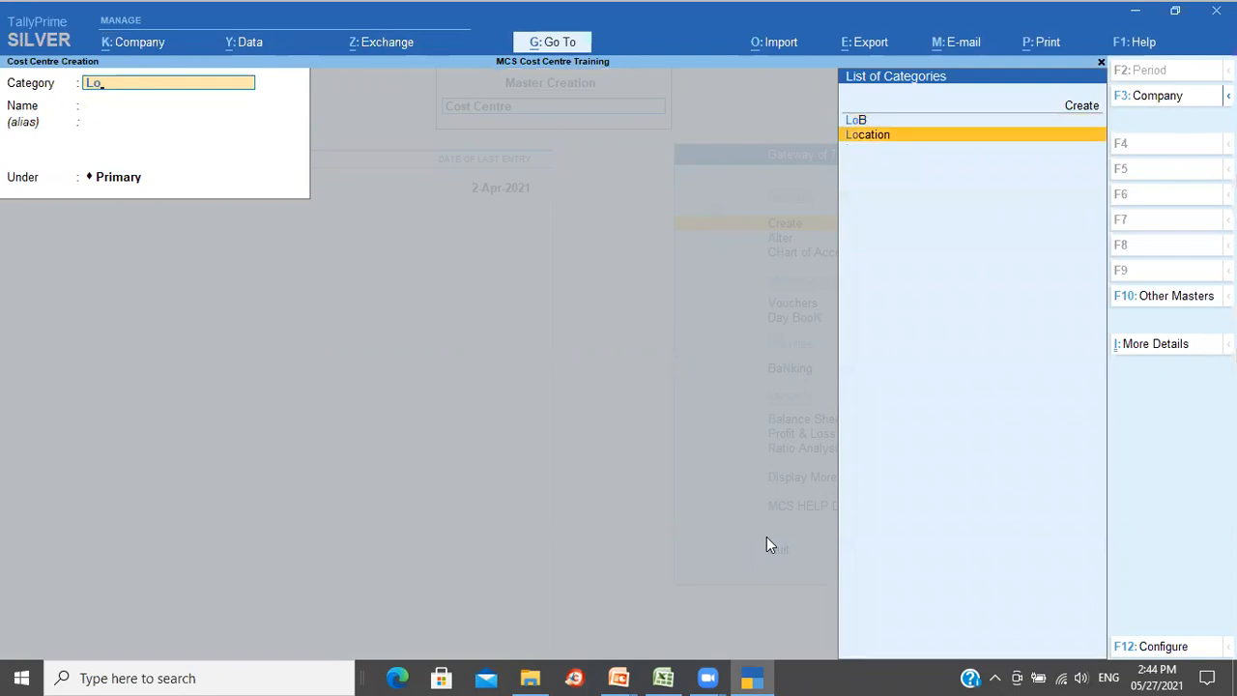
key("Return")
type("KAR")
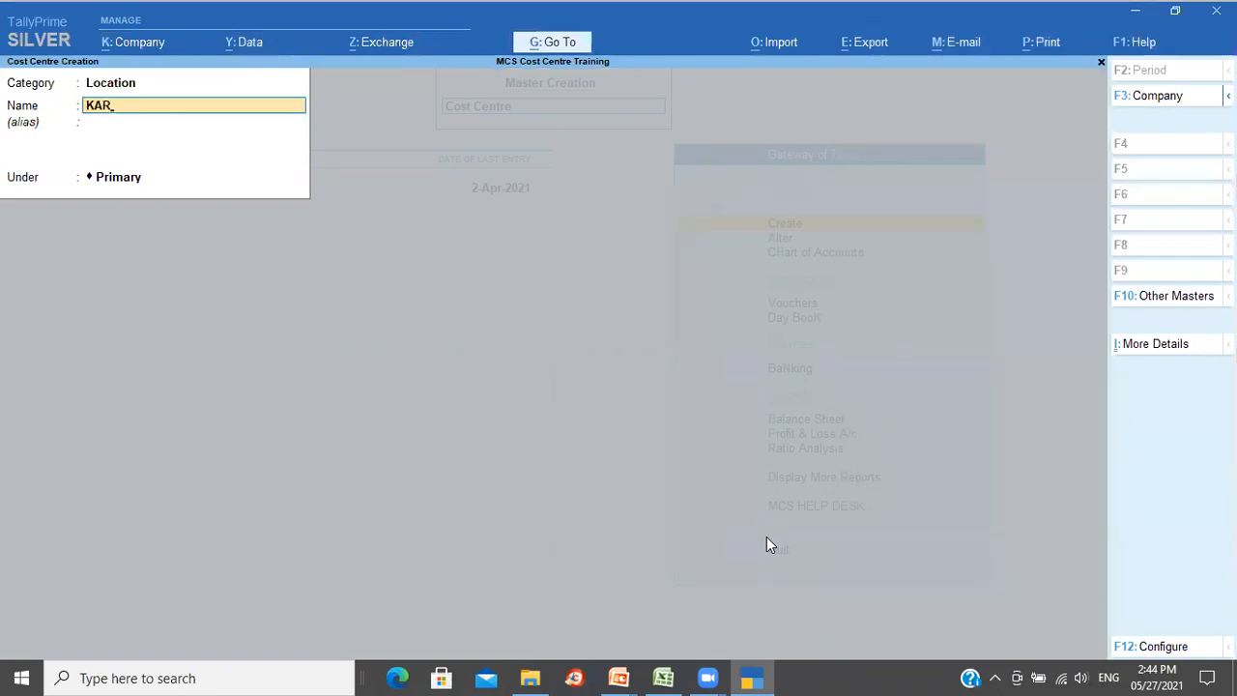
- Check the Use grouping for Cost Centres option in the cost centre configuration and return to the creation form
left_click(1179, 651)
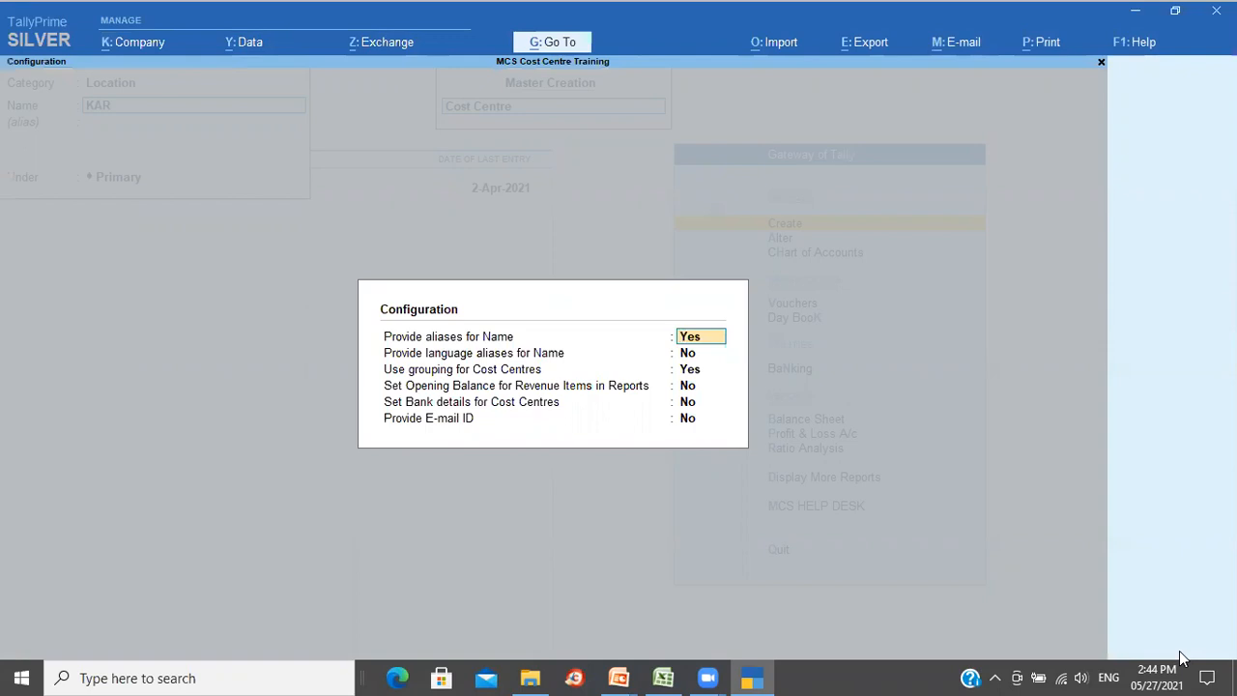
key("Return")
key("Return")
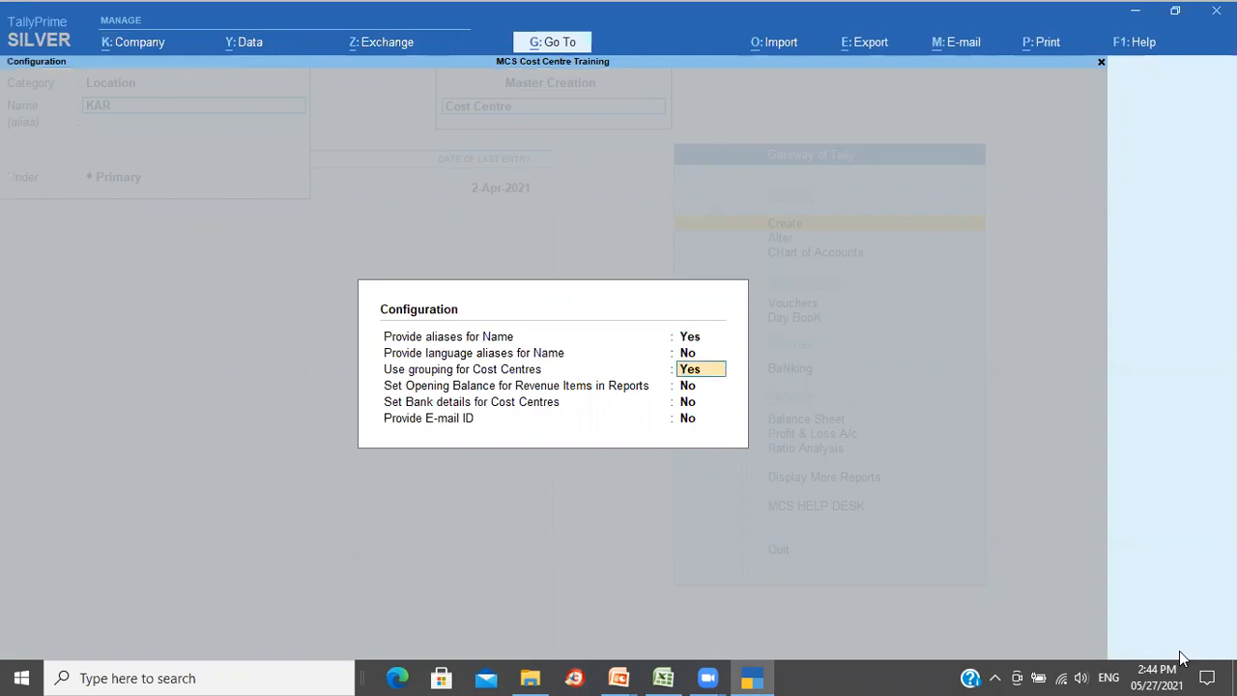
key("ctrl+a")
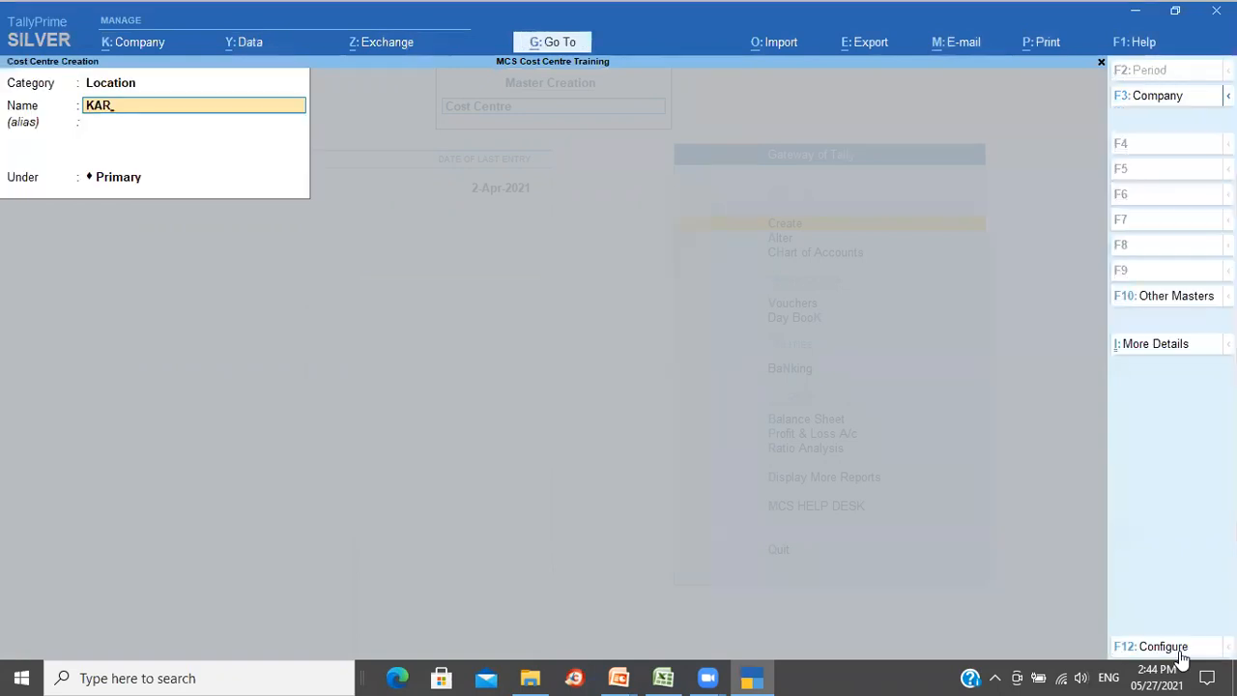
- Keep KAR under Primary without an alias and save the cost centre
key("Return")
key("Return")
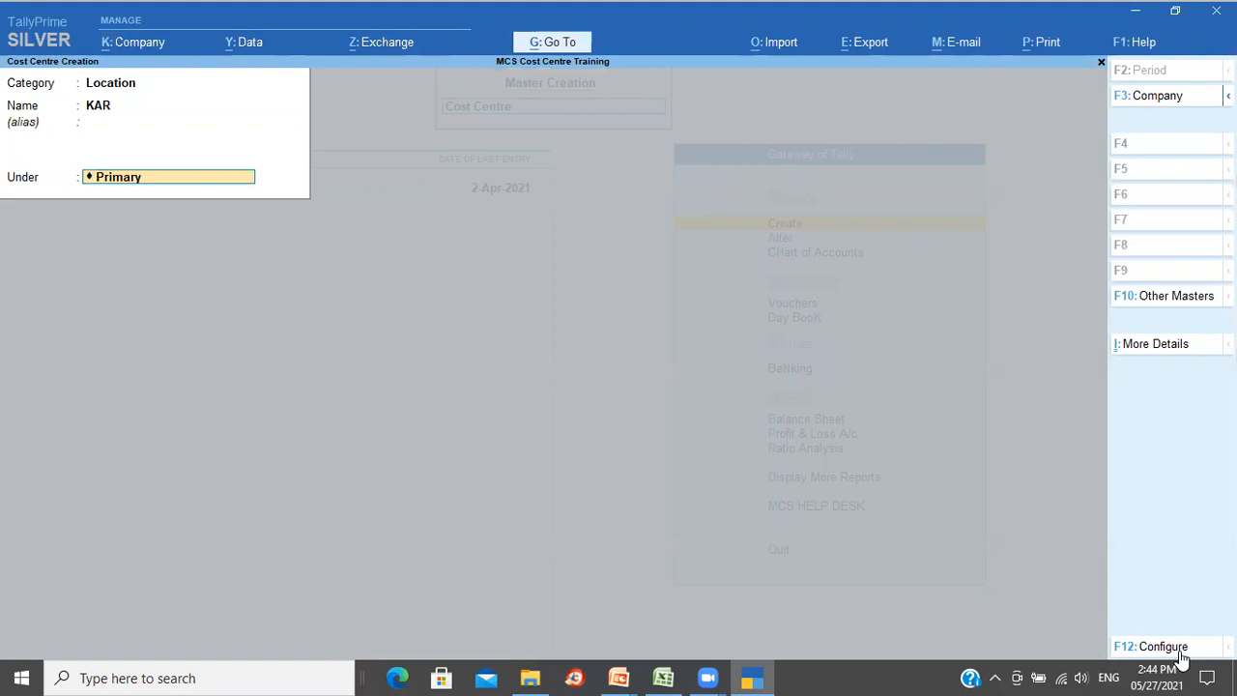
key("Return")
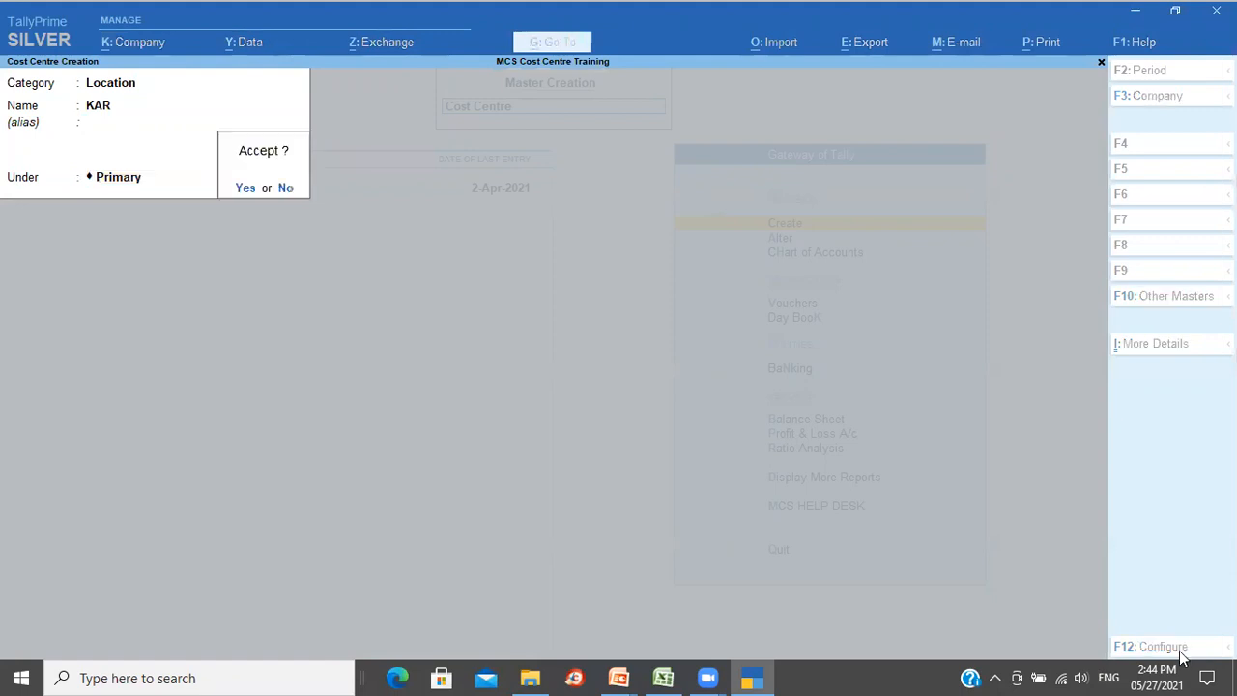
key("Return")
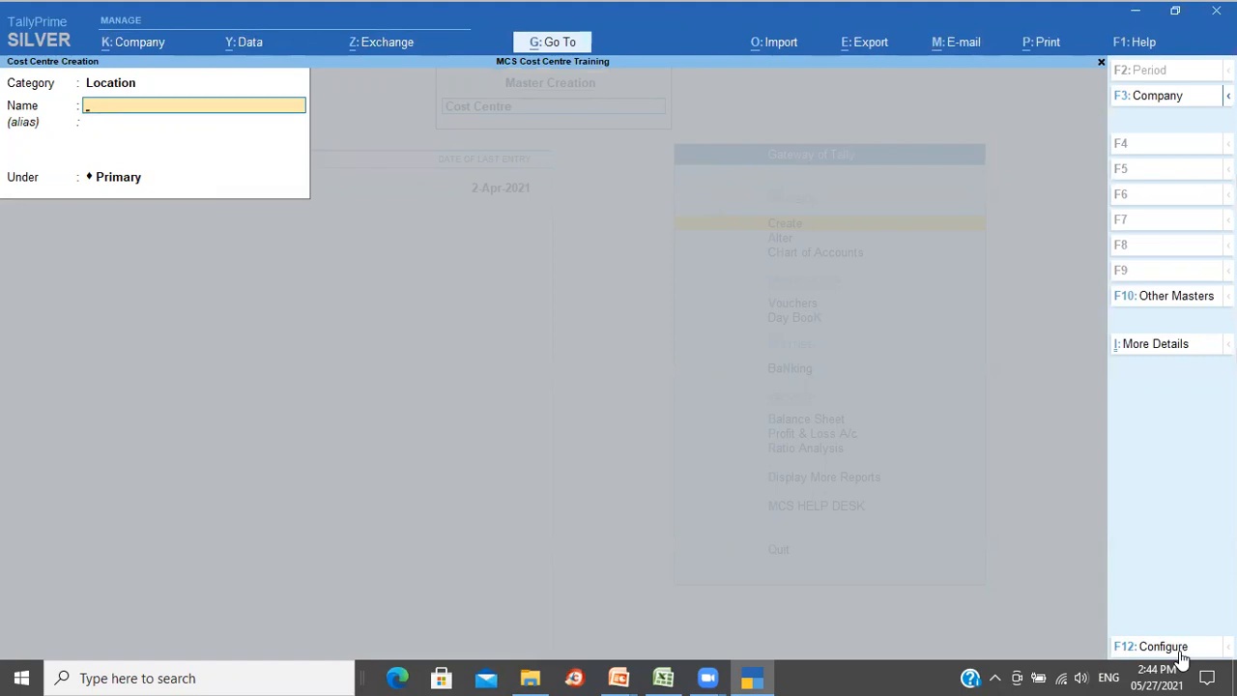
- Create the cost centre MYS in the Location category, placed under KAR
key("alt+Tab")
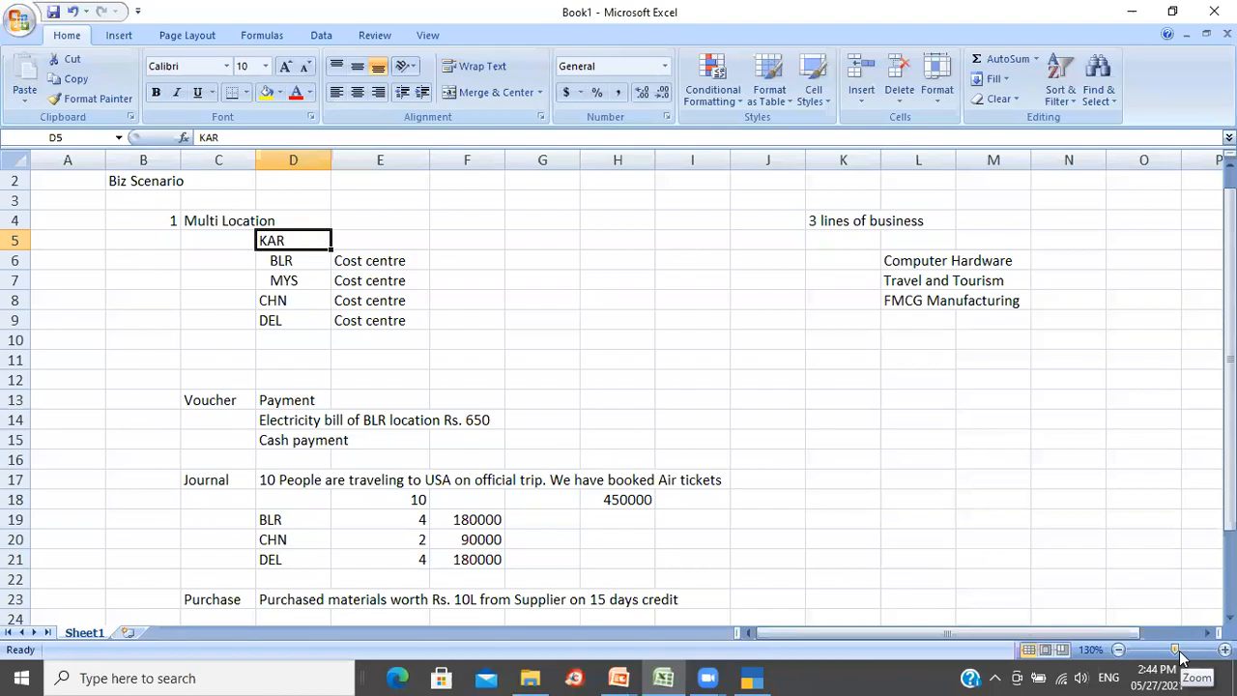
key("alt+Tab")
type("MYS")
key("Return")
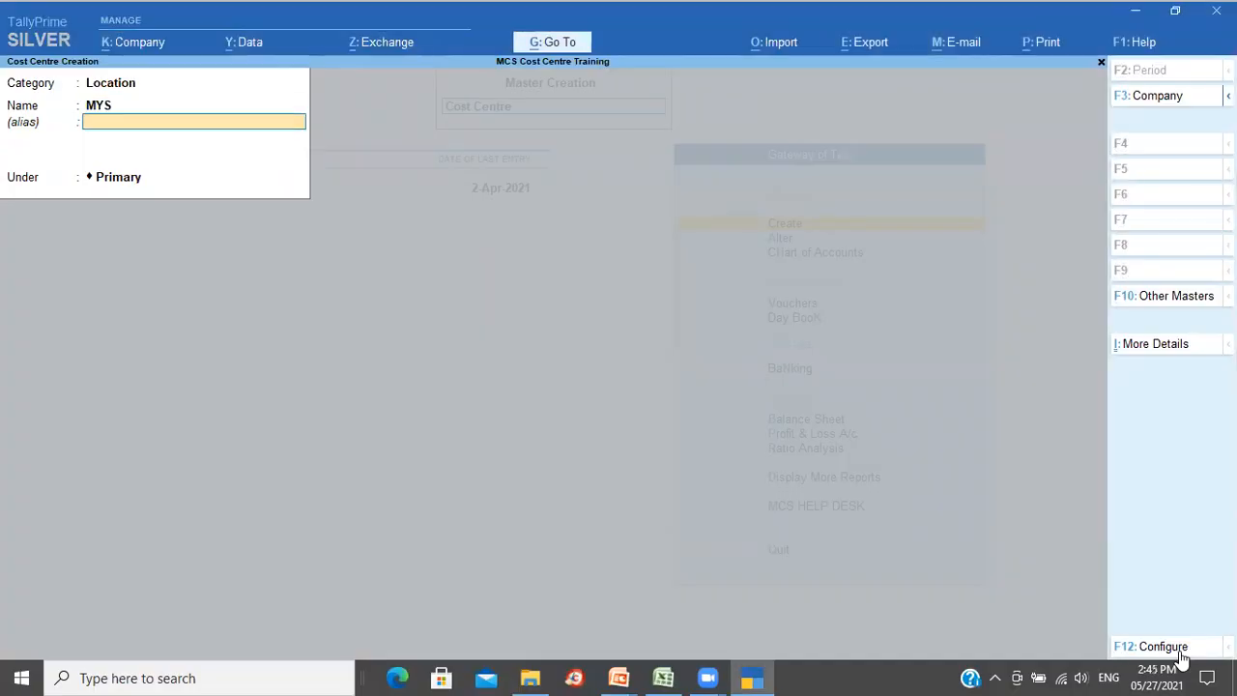
key("Return")
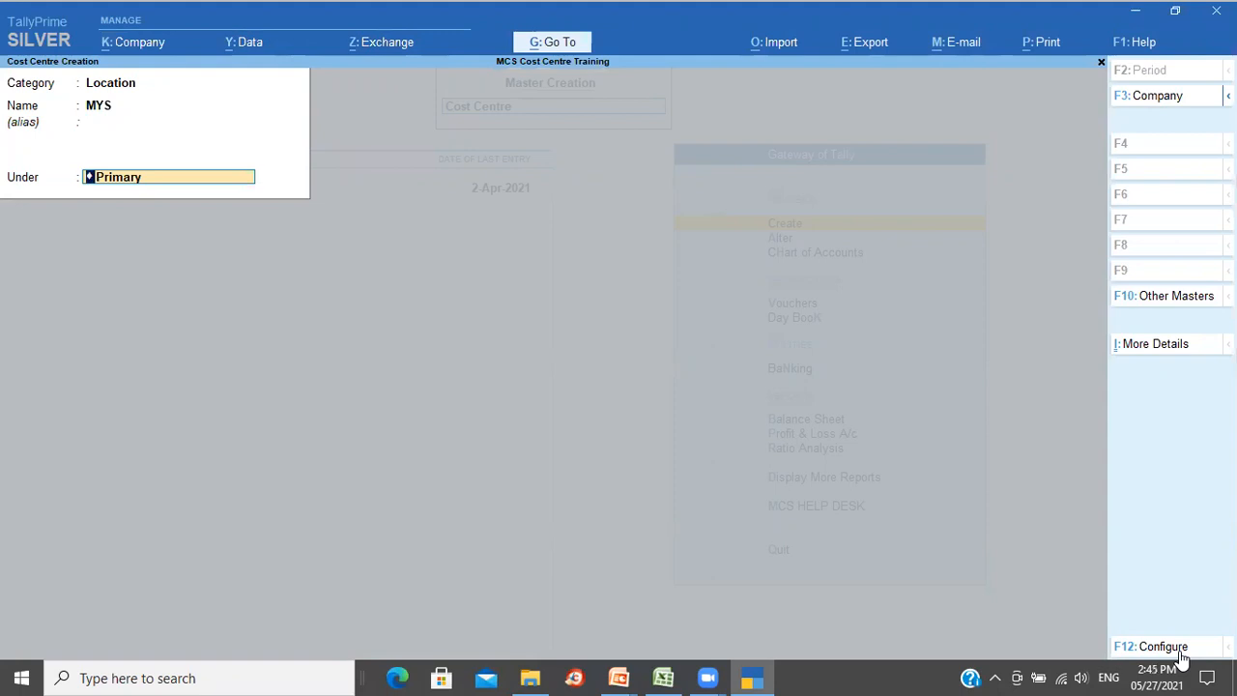
key("BackSpace")
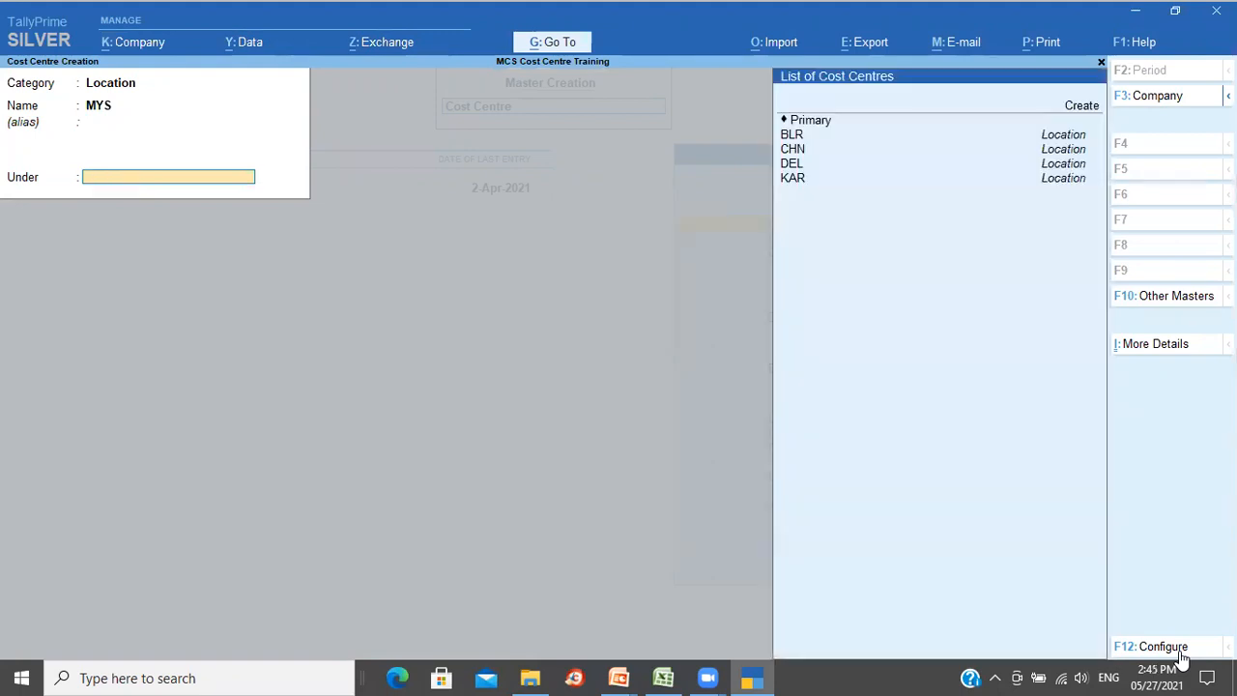
key("Down")
key("Down")
key("Down")
key("Down")
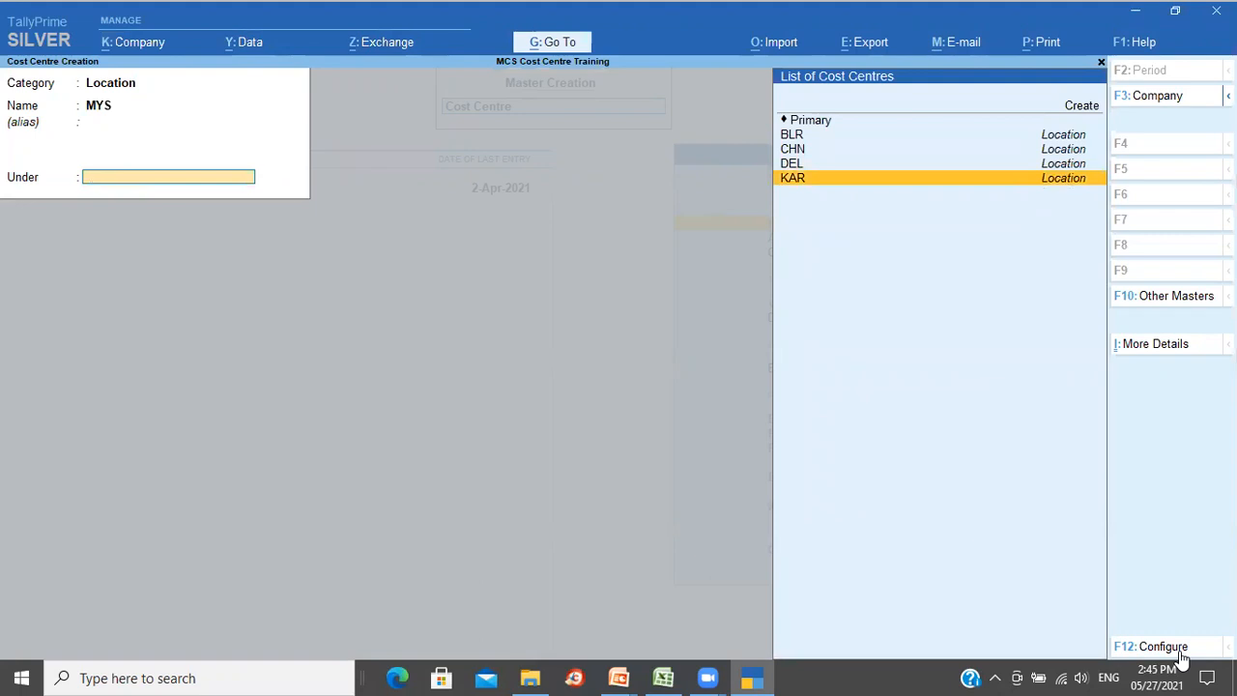
key("Return")
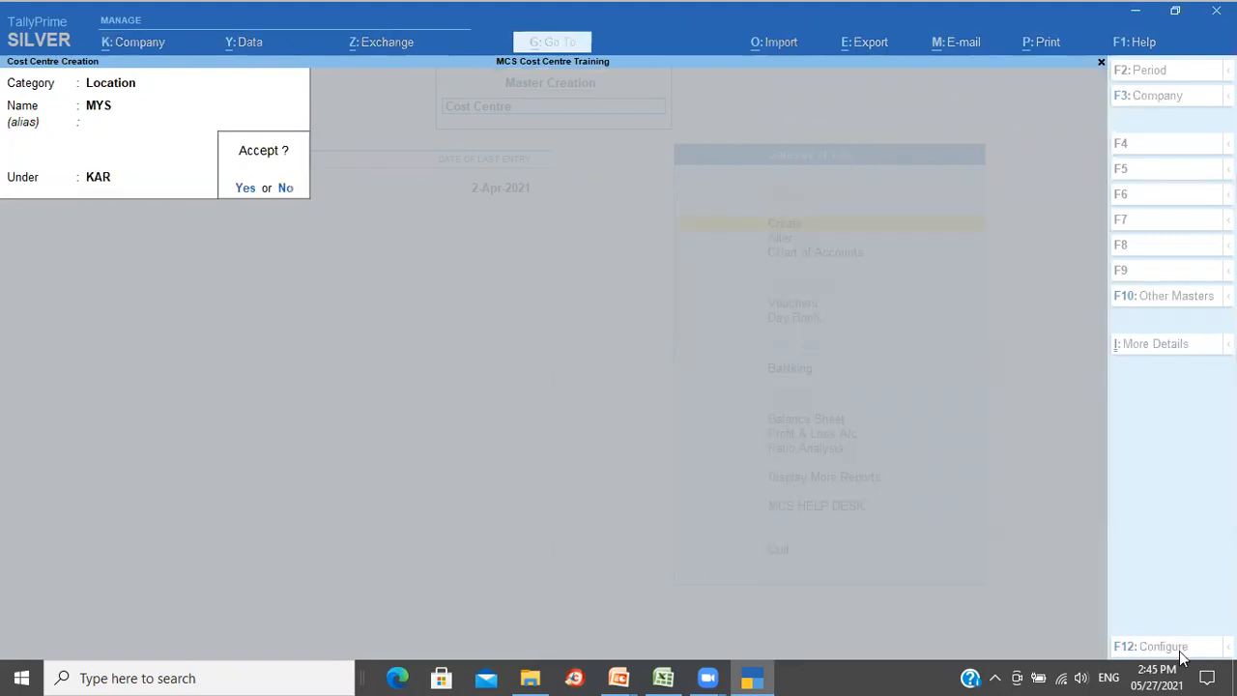
key("Return")
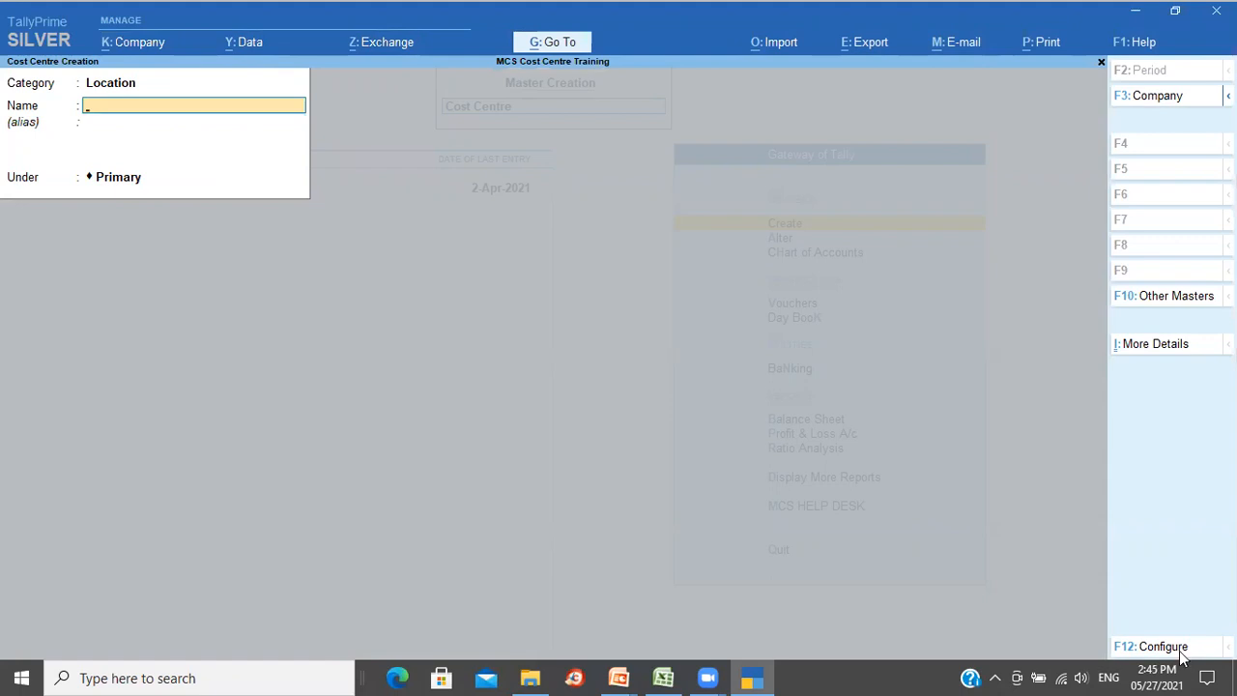
- Leave cost centre creation and open the existing BLR cost centre for alteration
key("Escape")
key("Escape")
key("Down")
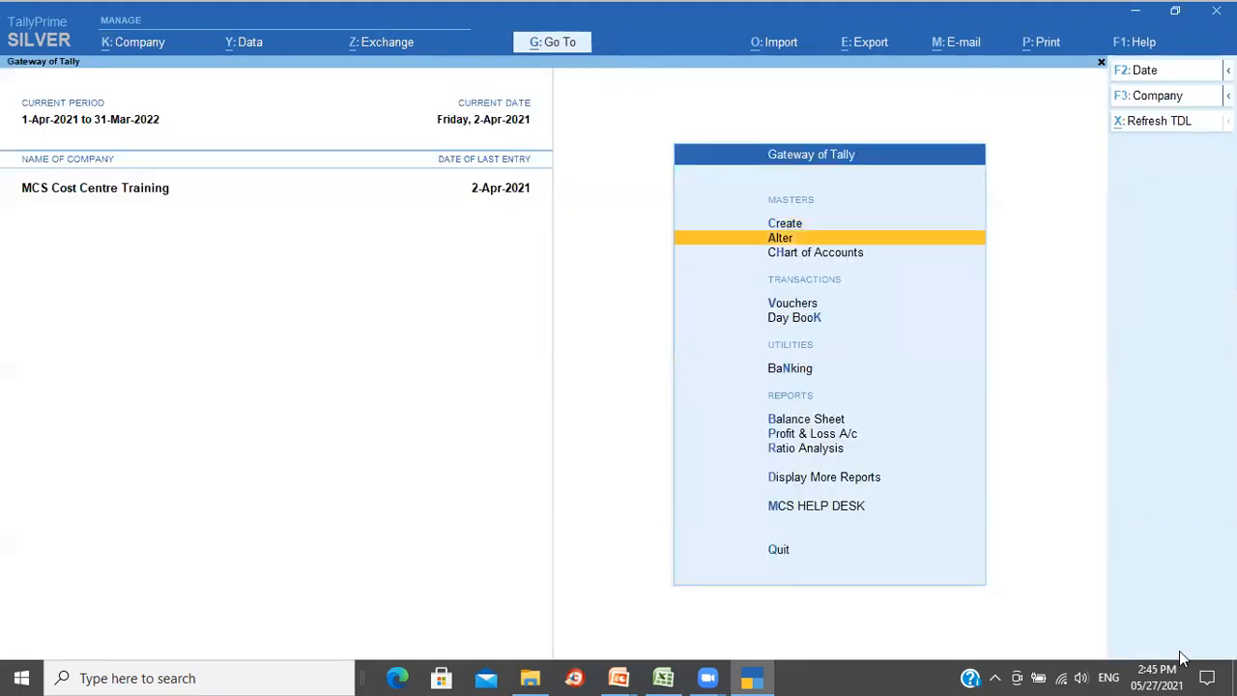
key("Return")
key("Down")
key("Down")
key("Down")
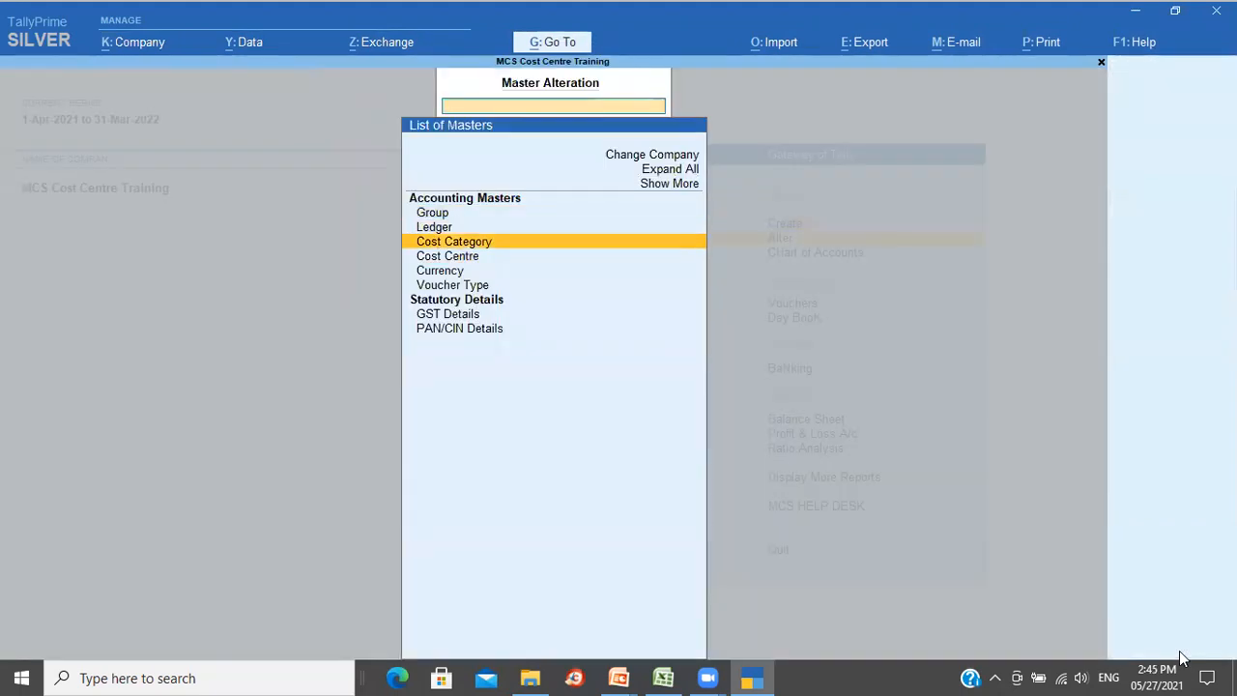
key("Return")
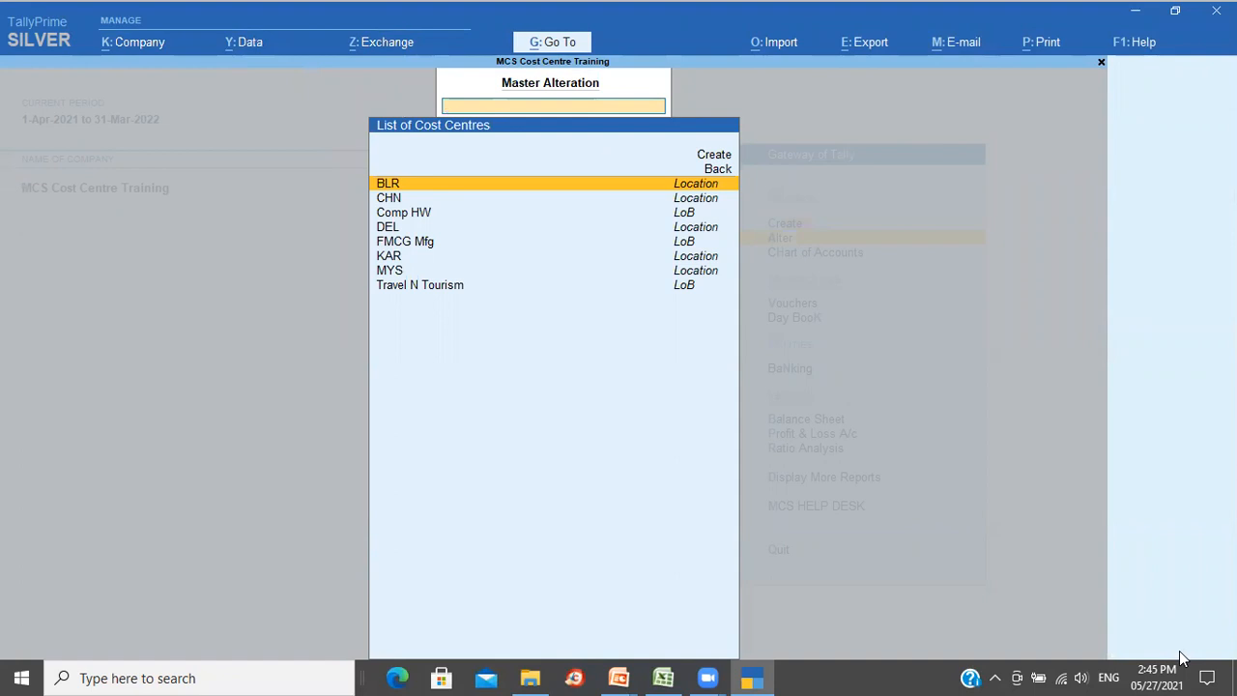
key("Return")
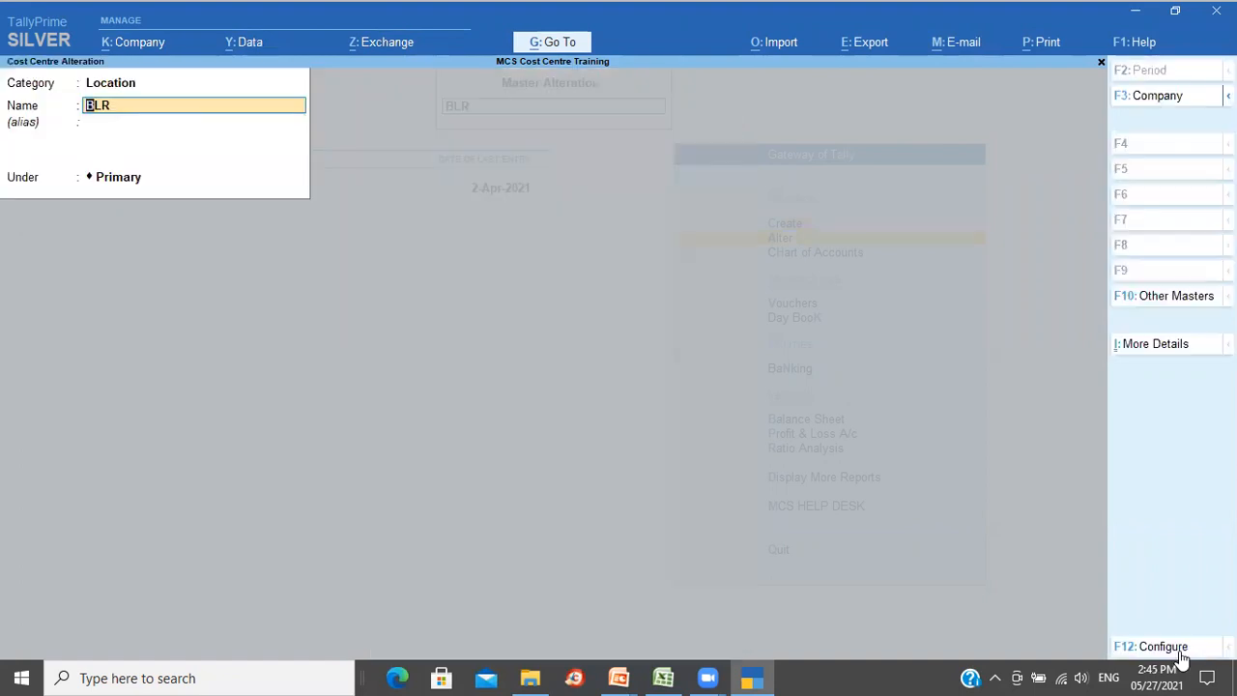
- Place the BLR cost centre under KAR, save it and leave master alteration
key("Return")
key("Return")
type("Ka")
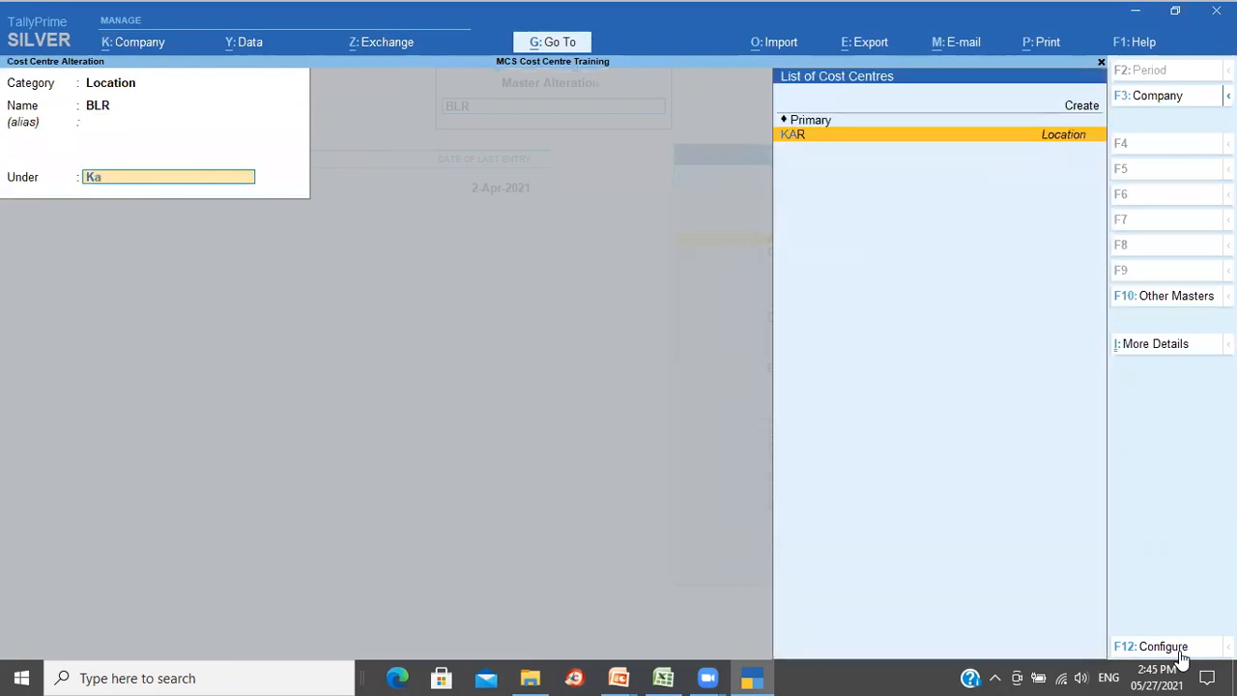
key("Return")
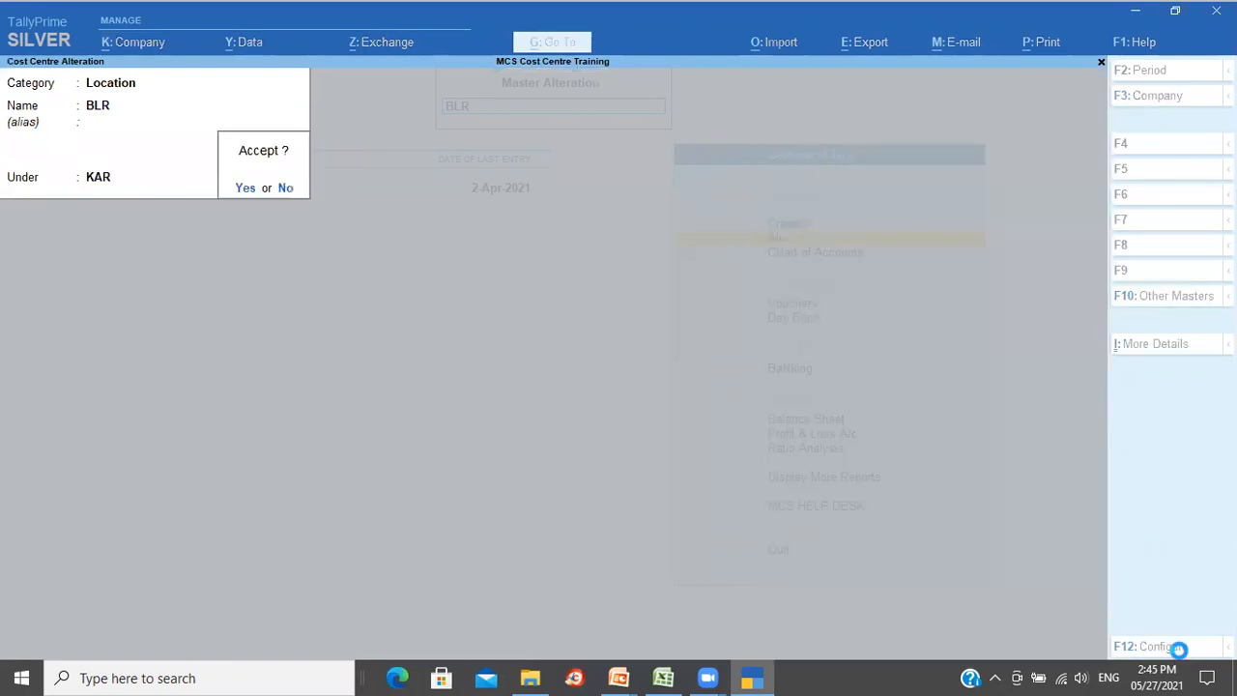
key("Return")
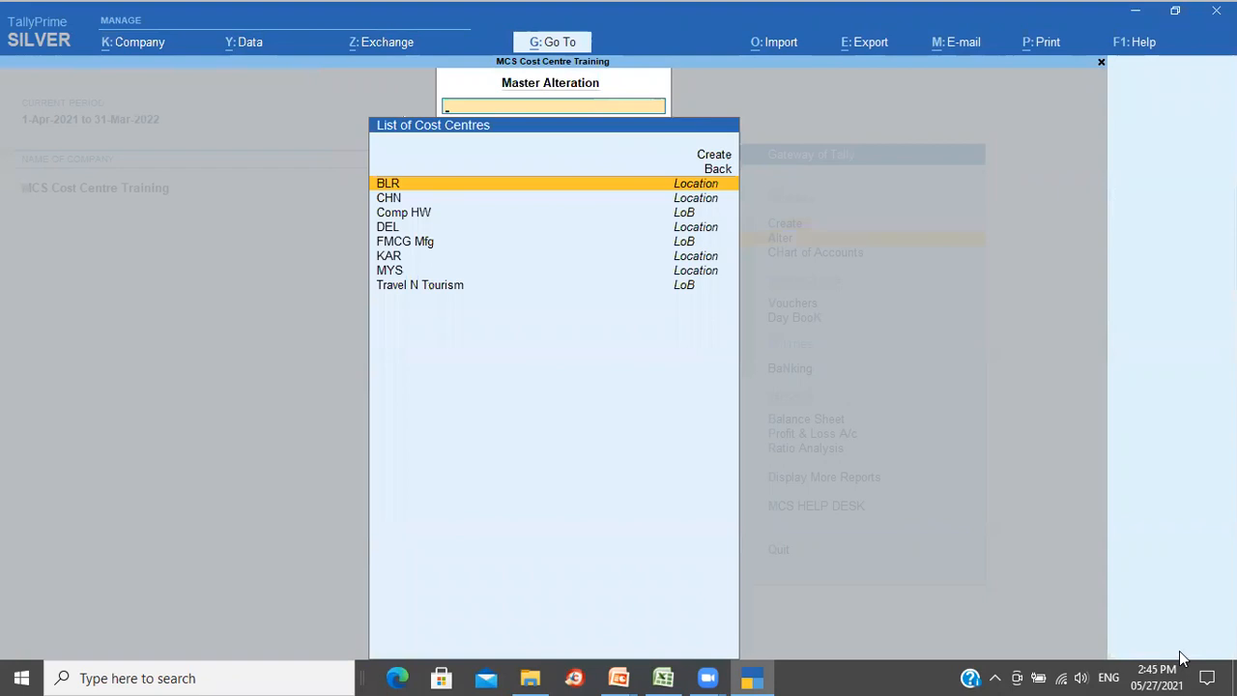
key("Escape")
key("Escape")
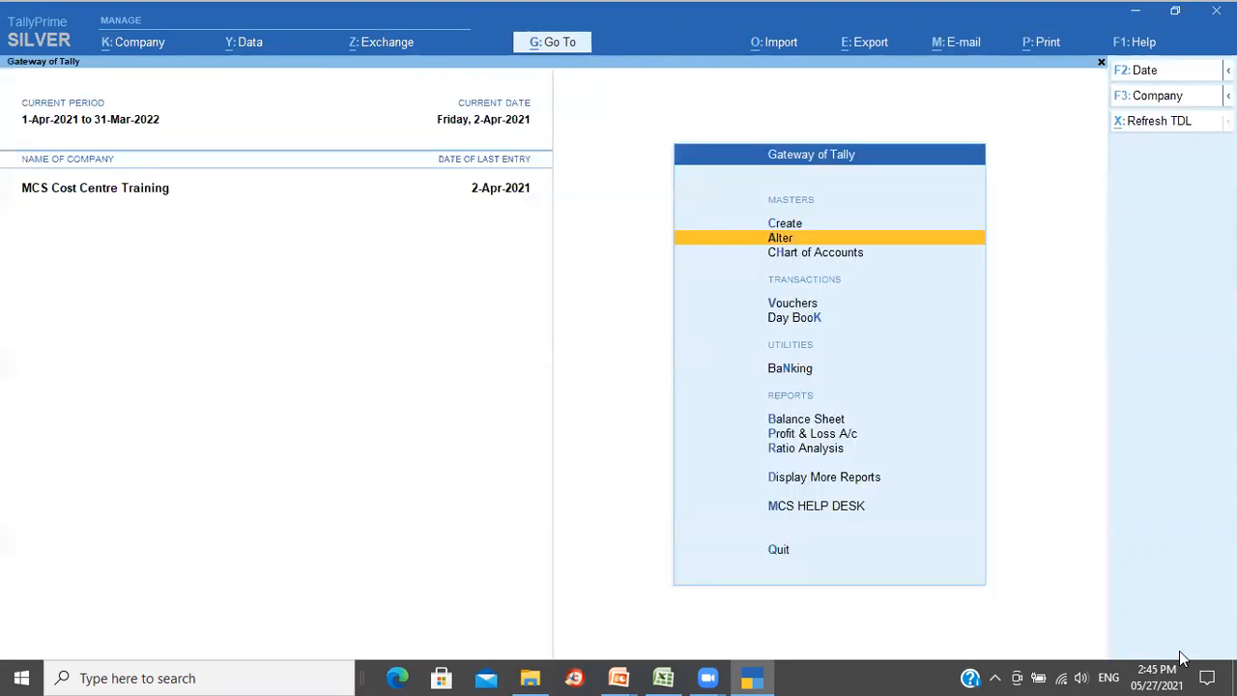
- Open the list of cost centres in the Chart of Accounts
key("Down")
key("Return")
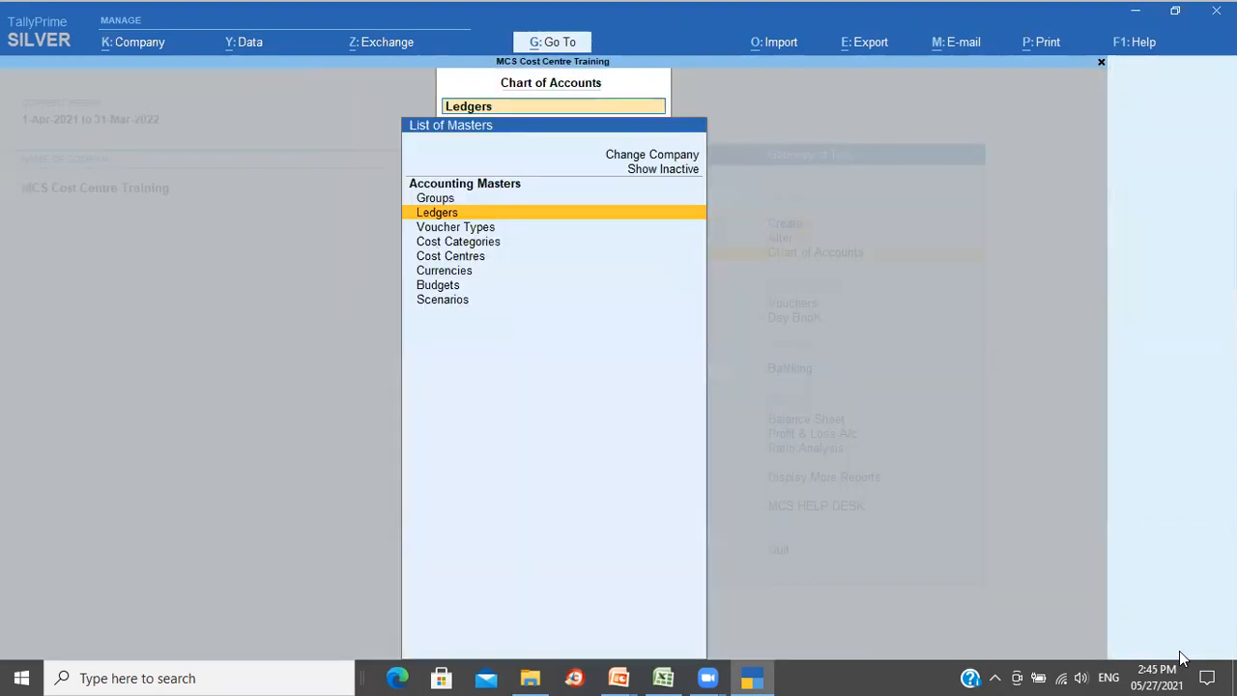
key("Down")
key("Down")
key("Down")
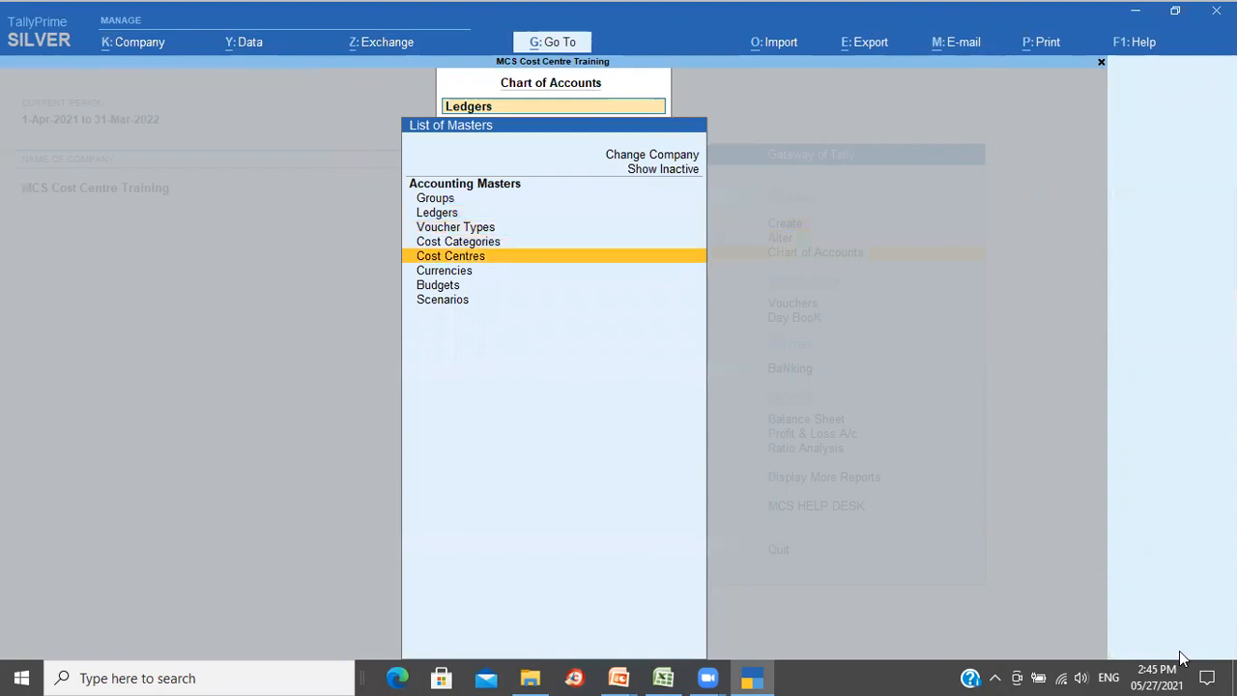
key("Return")
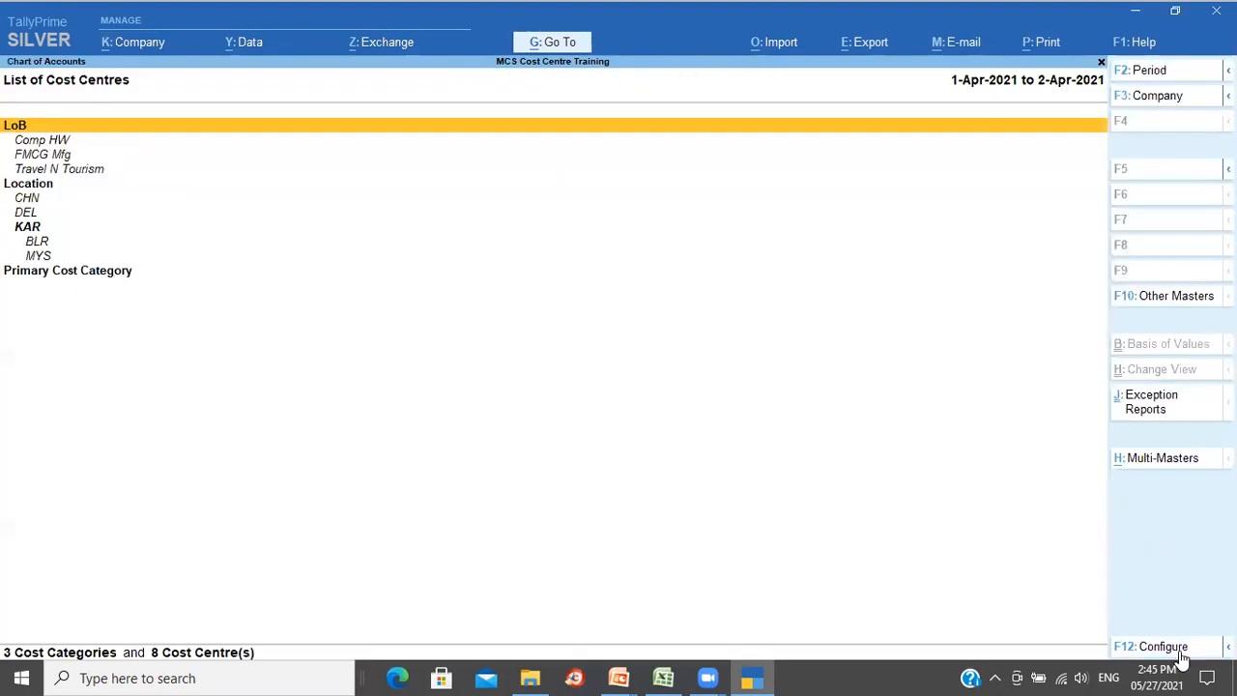
- Examine how the cost centres are grouped under LoB and Location, especially those beneath KAR, and close the list
key("Down")
key("Down")
key("Down")
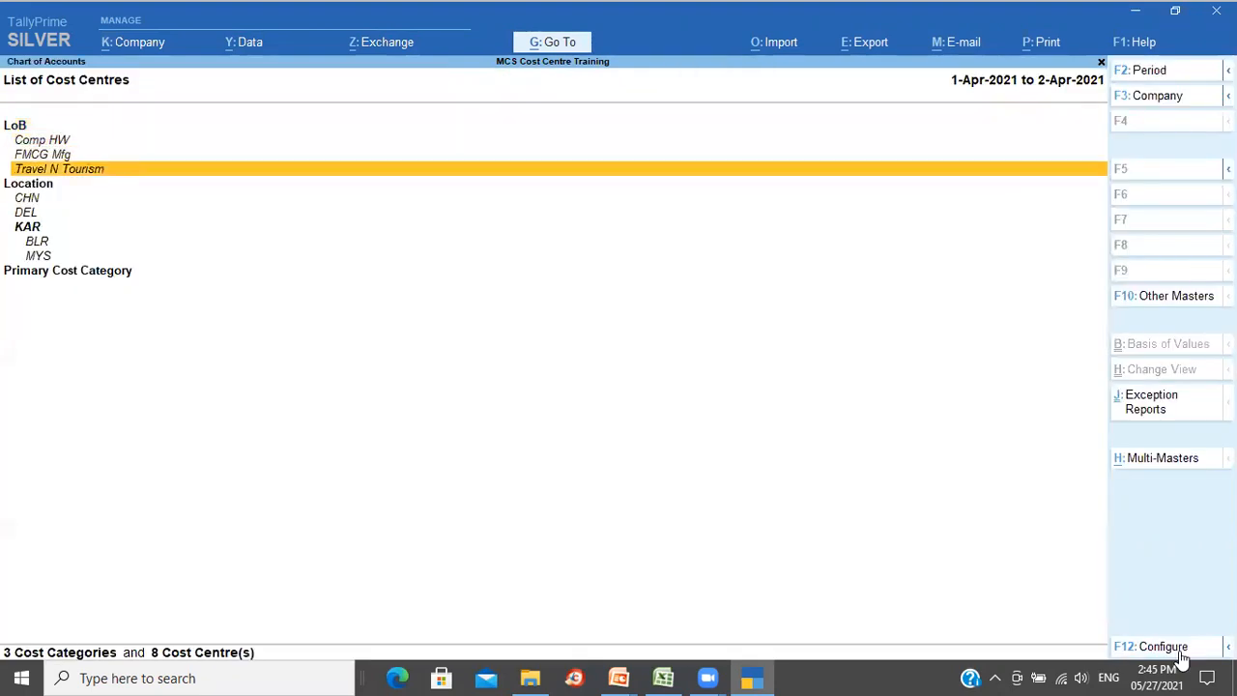
key("Down")
key("Down")
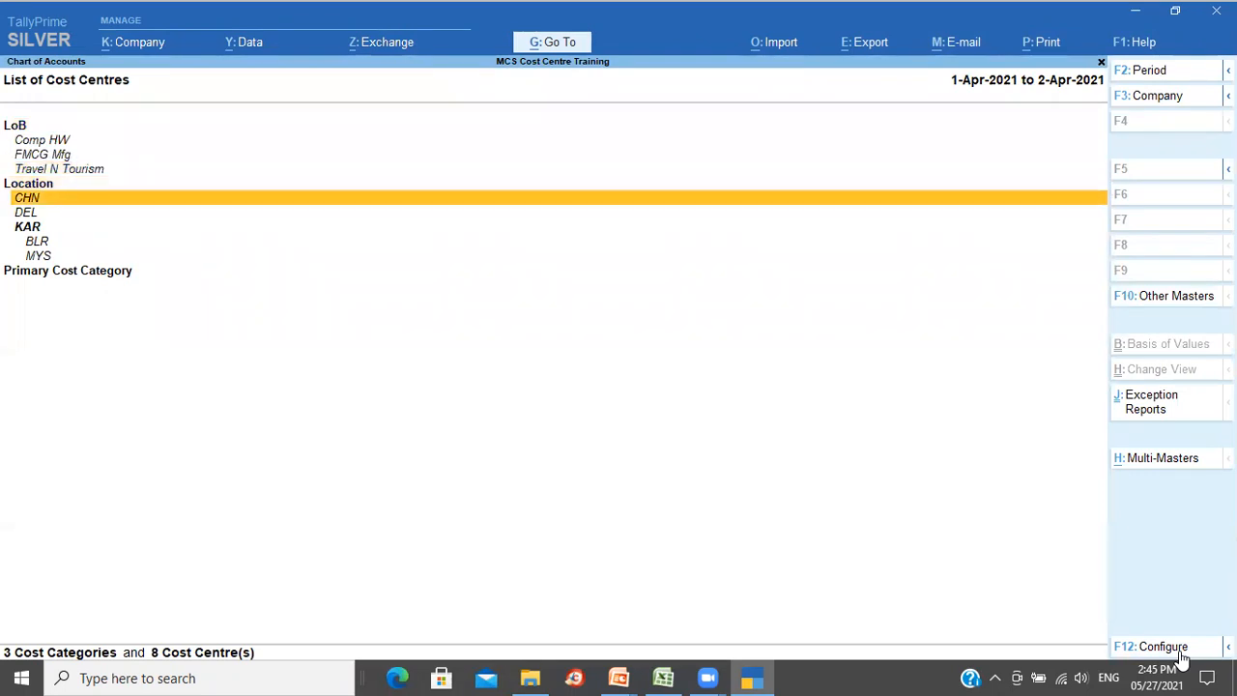
key("Down")
key("Down")
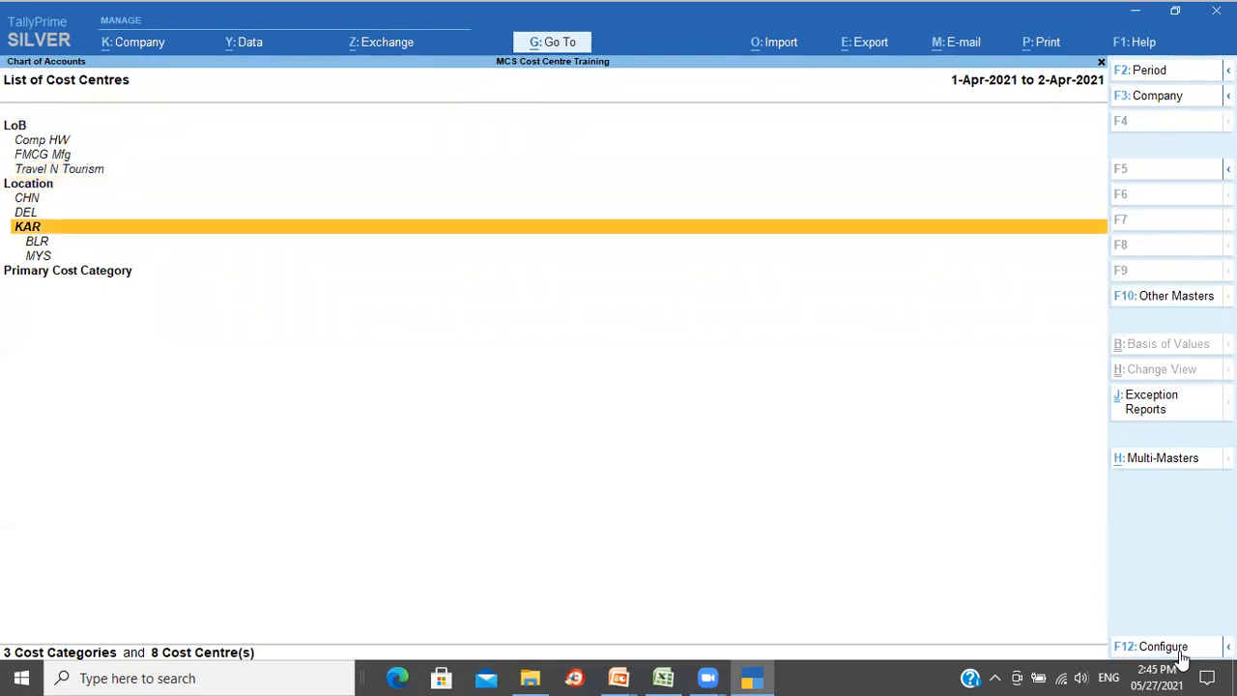
key("Down")
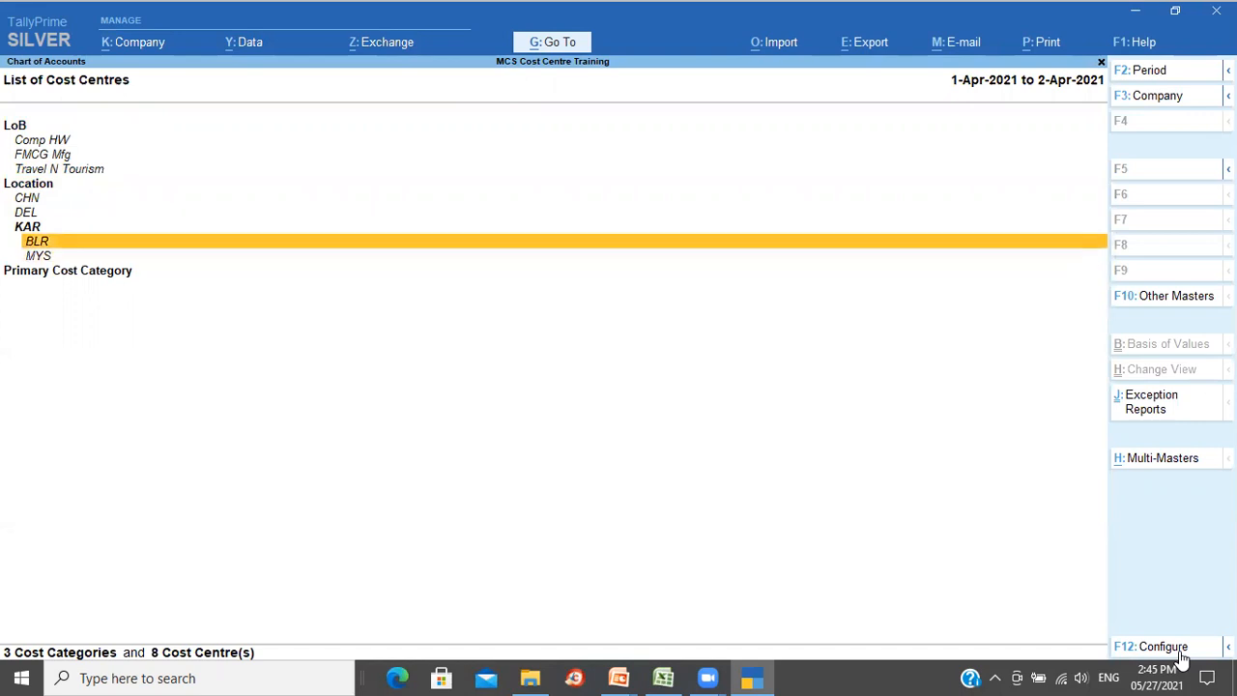
key("Down")
key("Up")
key("Up")
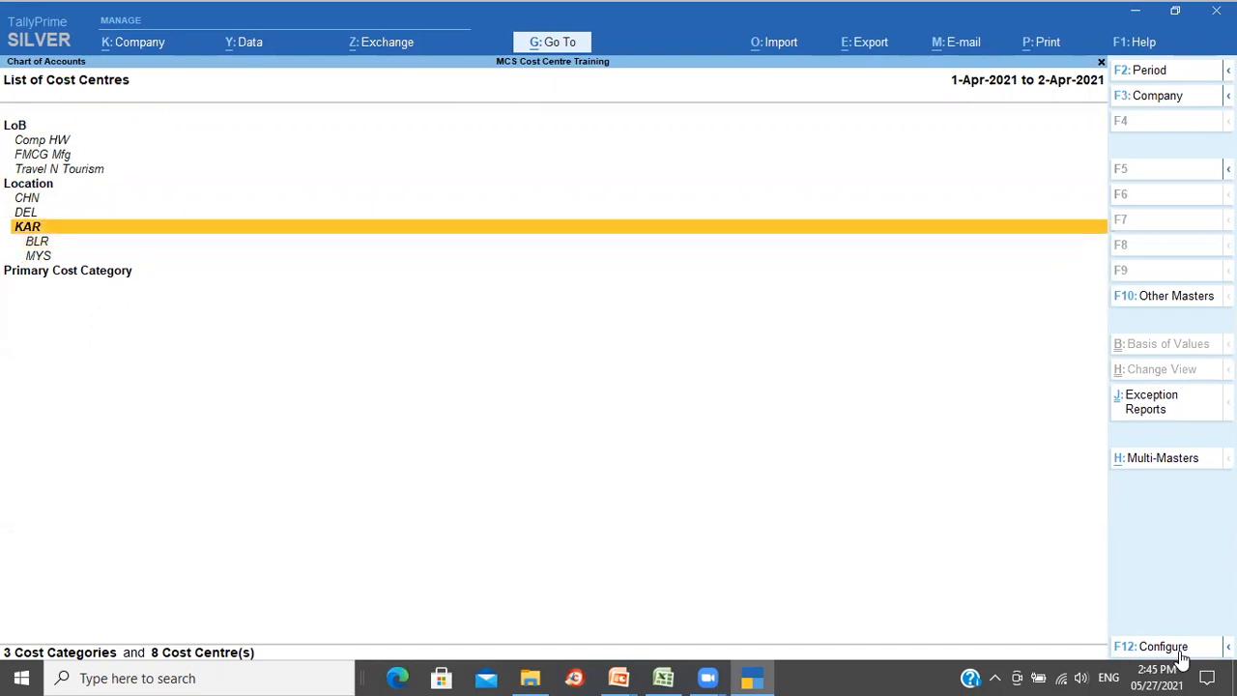
key("Down")
key("Down")
key("Up")
key("Up")
key("Escape")
key("Escape")
- Start a sales voucher dated 3-Apr-2021, leaving the reference number and its date blank
key("Up")
key("Up")
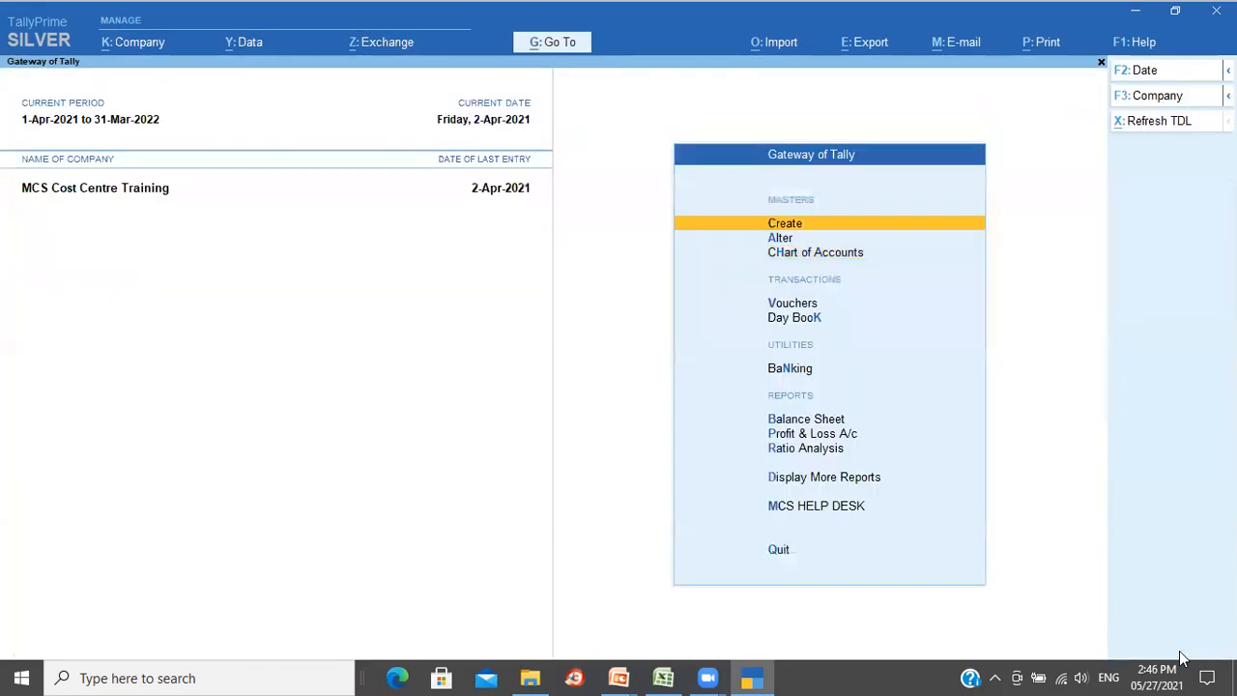
key("Down")
key("Down")
key("Down")
key("Return")
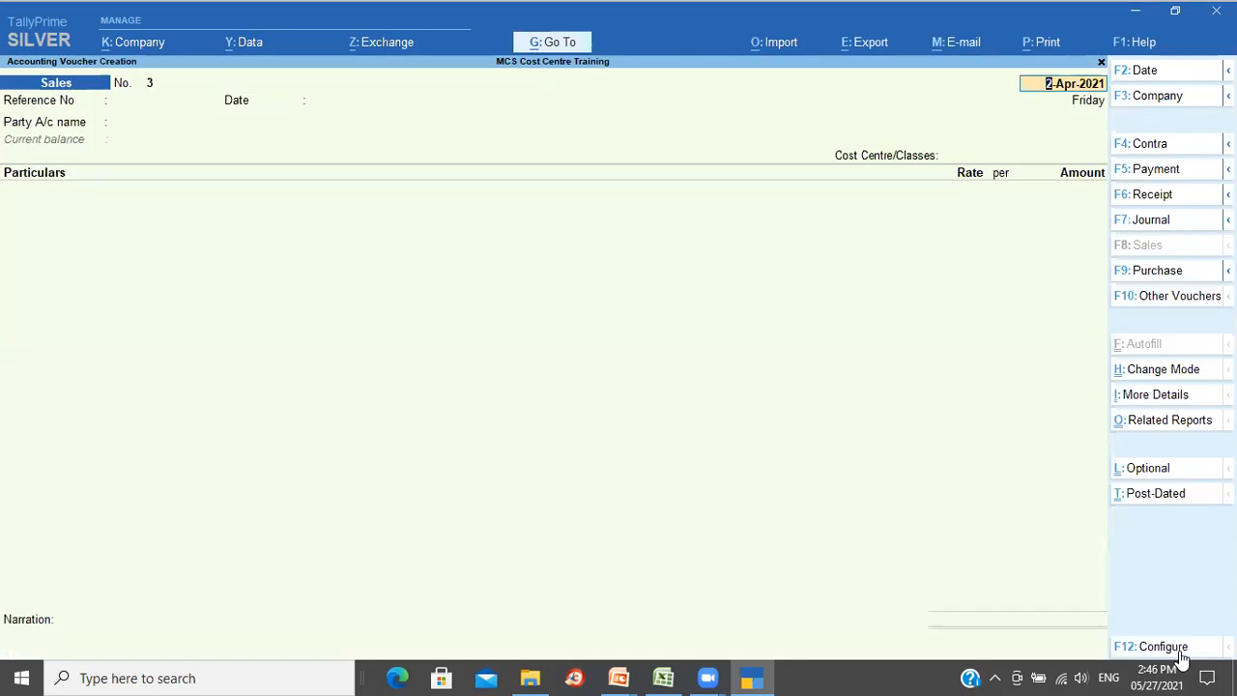
key("F2")
key("Return")
key("Return")
key("Return")
key("Return")
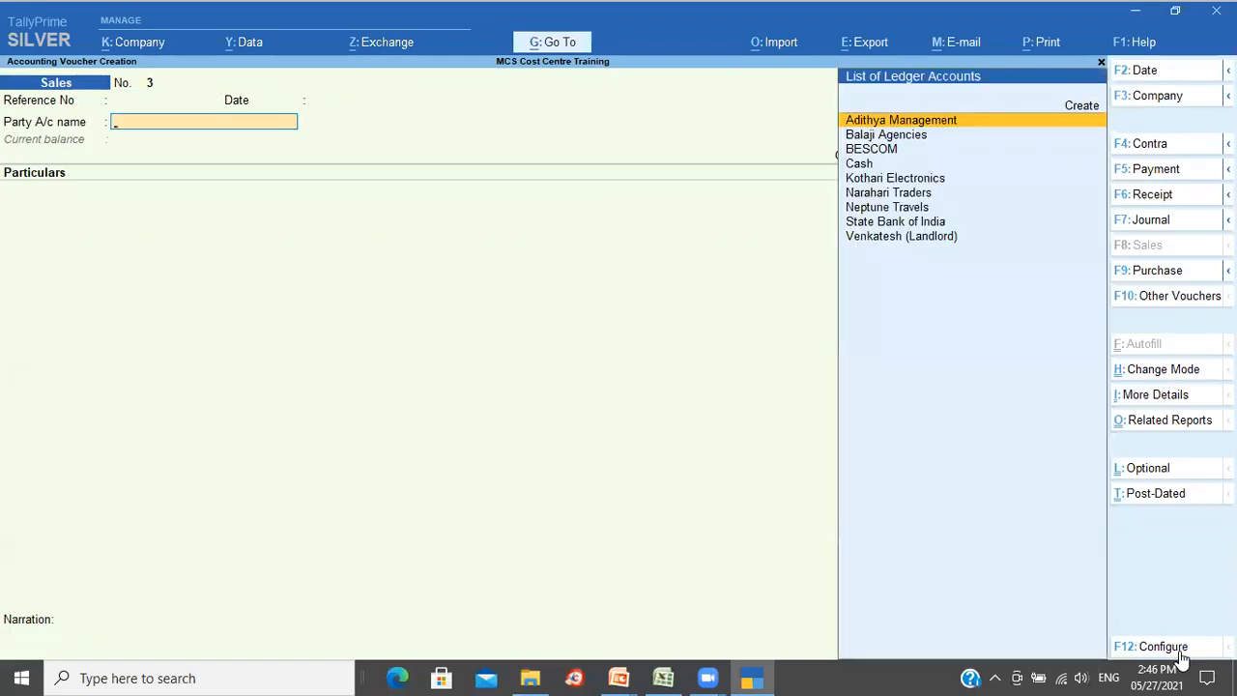
- Choose Balaji Agencies as the voucher's party, accept its details and keep the cost centre class as Not Applicable
key("Down")
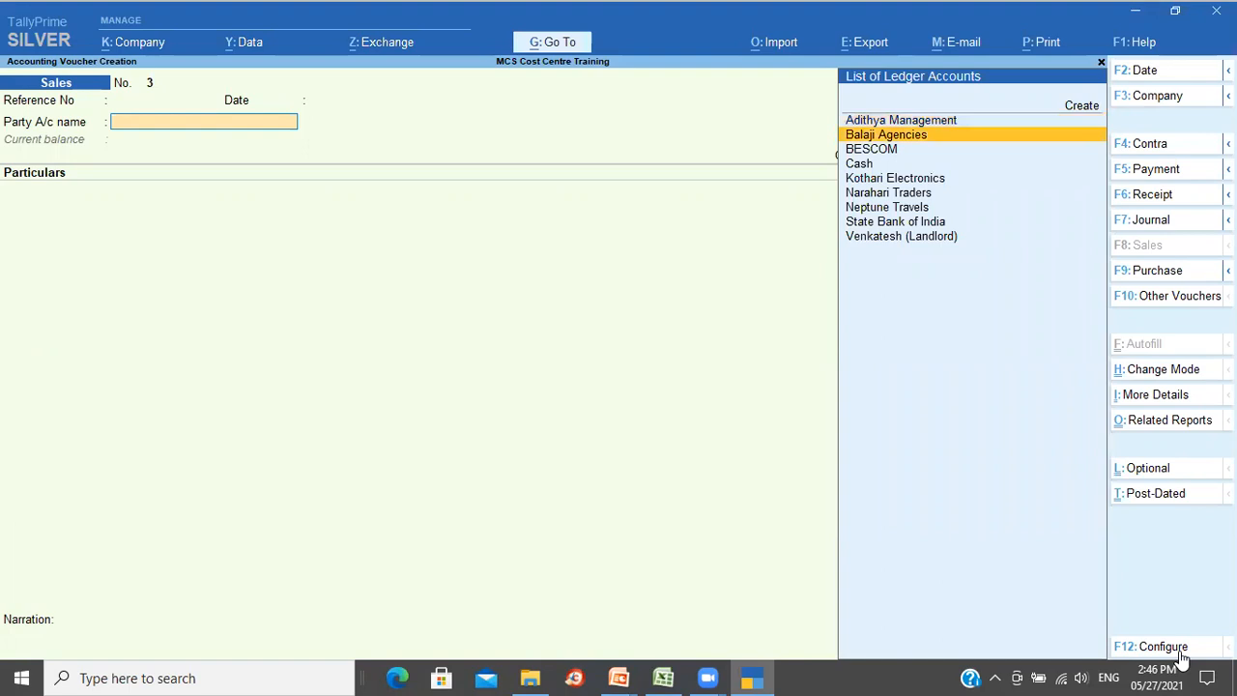
key("Return")
key("ctrl+a")
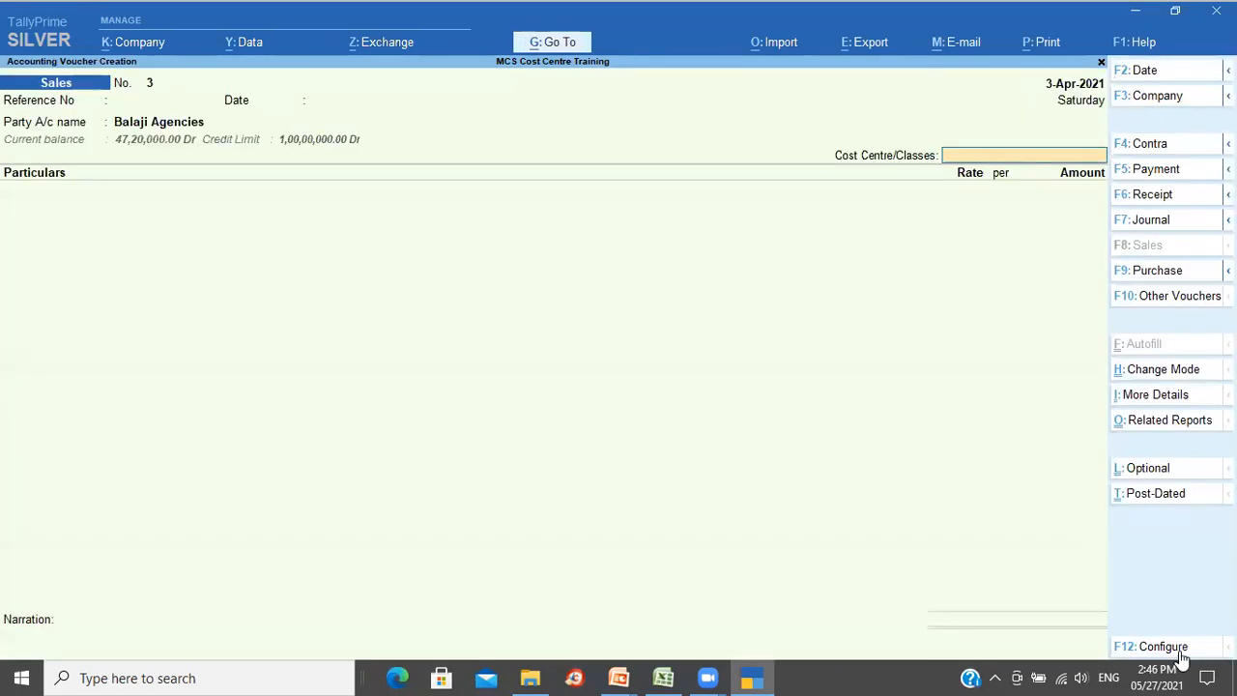
key("Return")
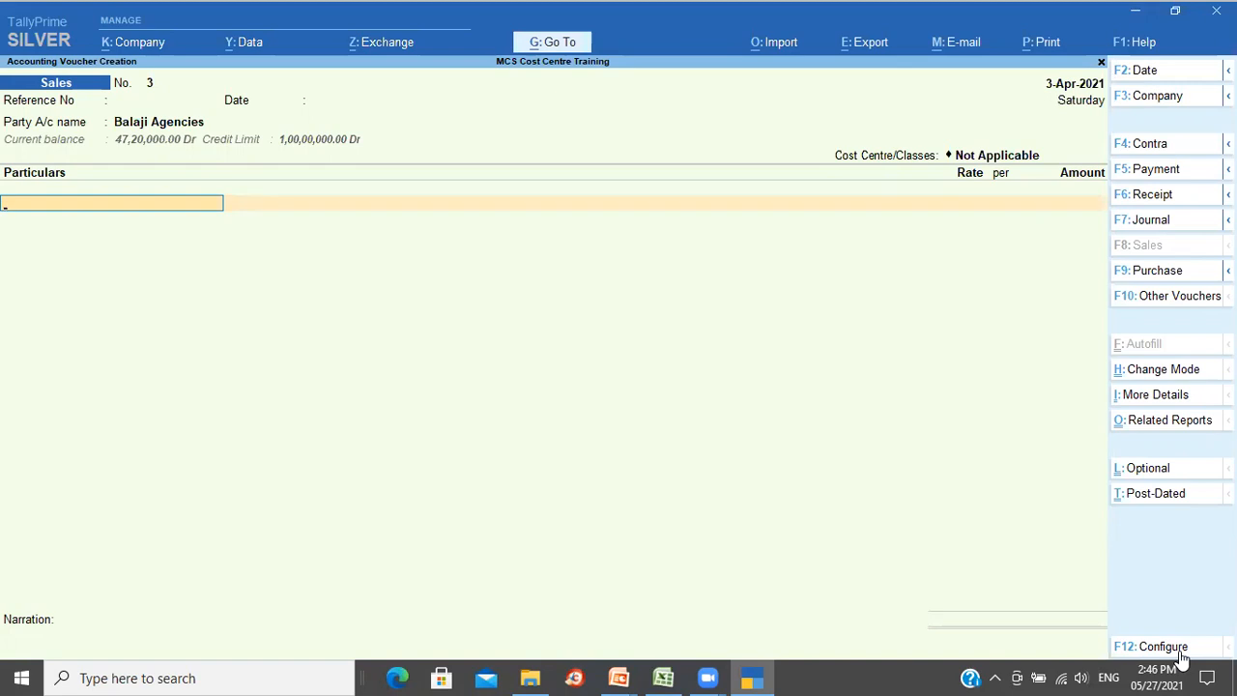
- Add the Local Sales ledger with an amount of 1,00,000
type("Lo")
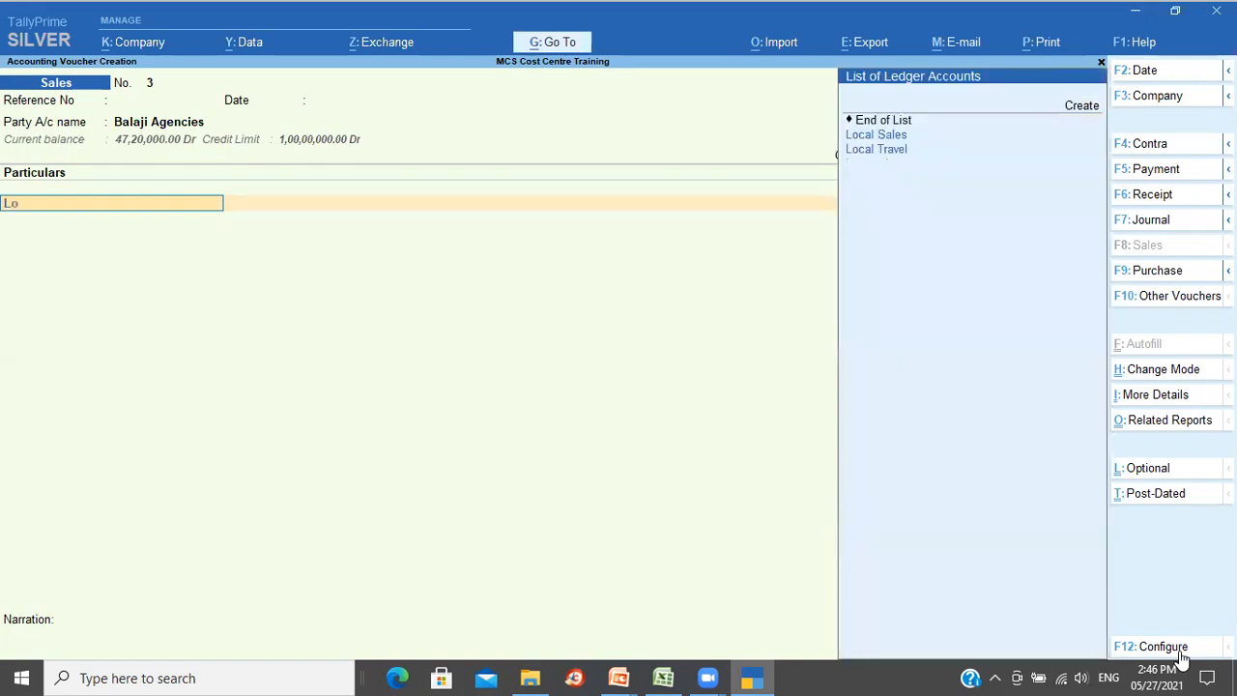
key("Return")
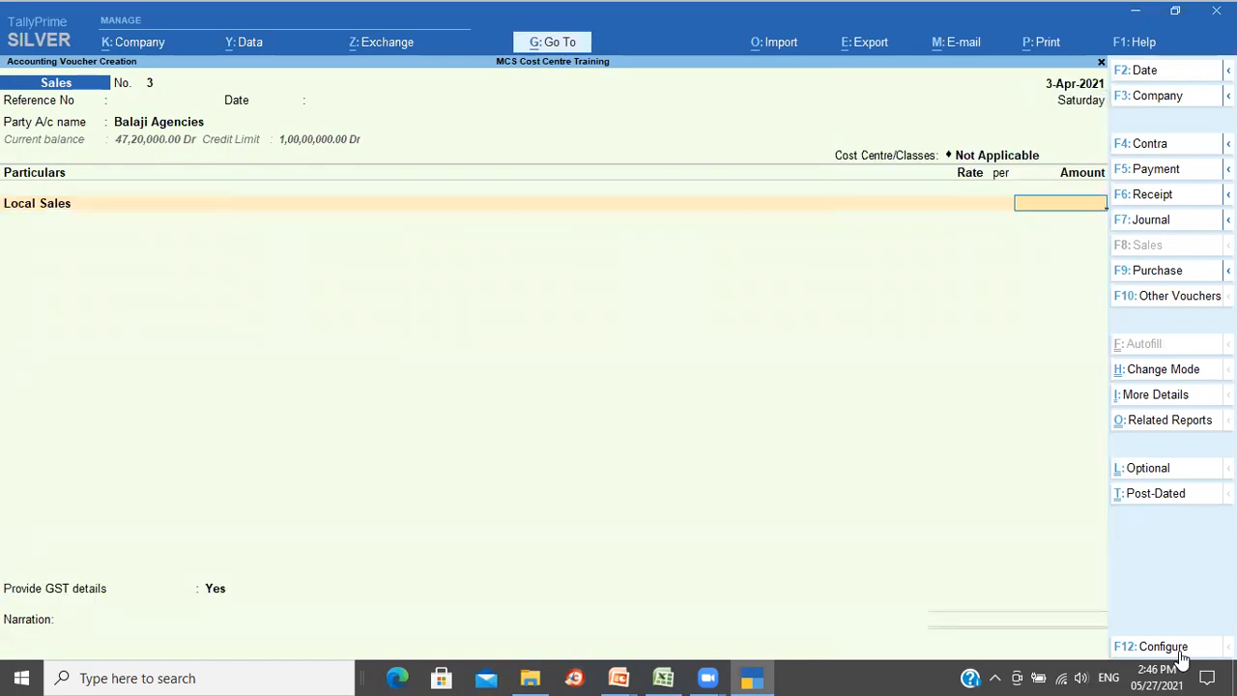
type("100000")
key("Return")
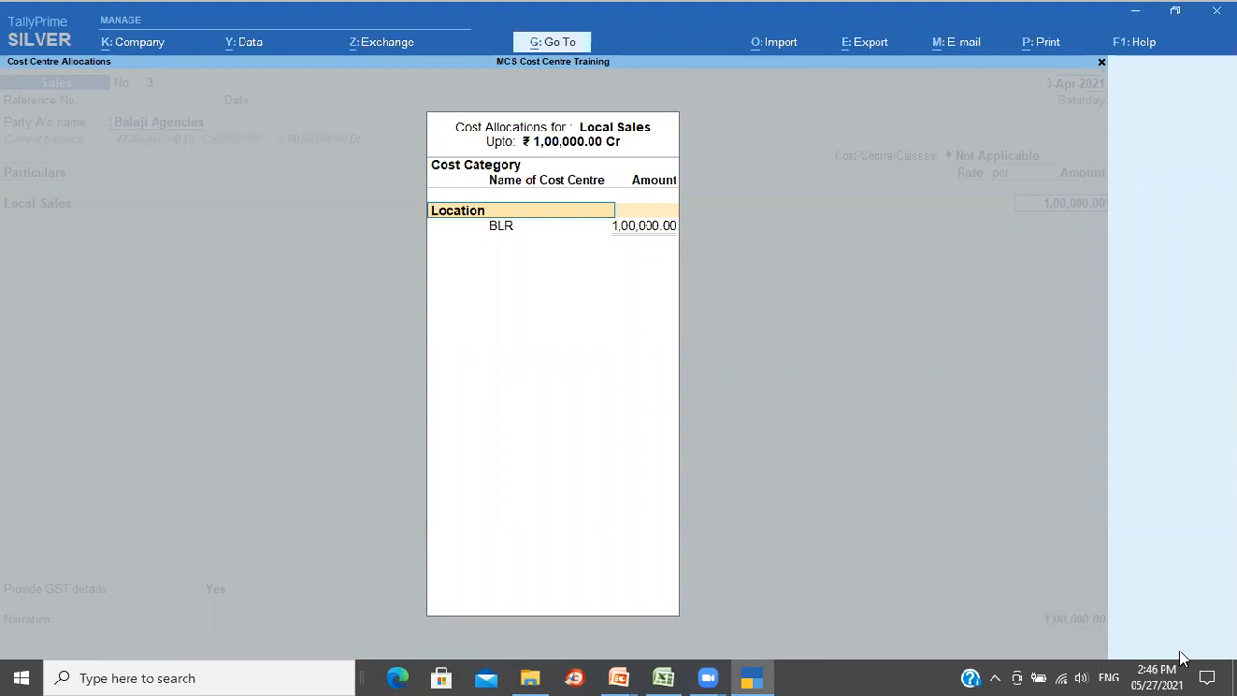
- Split the Location cost allocation into 30,000 for BLR and 70,000 for MYS
key("Return")
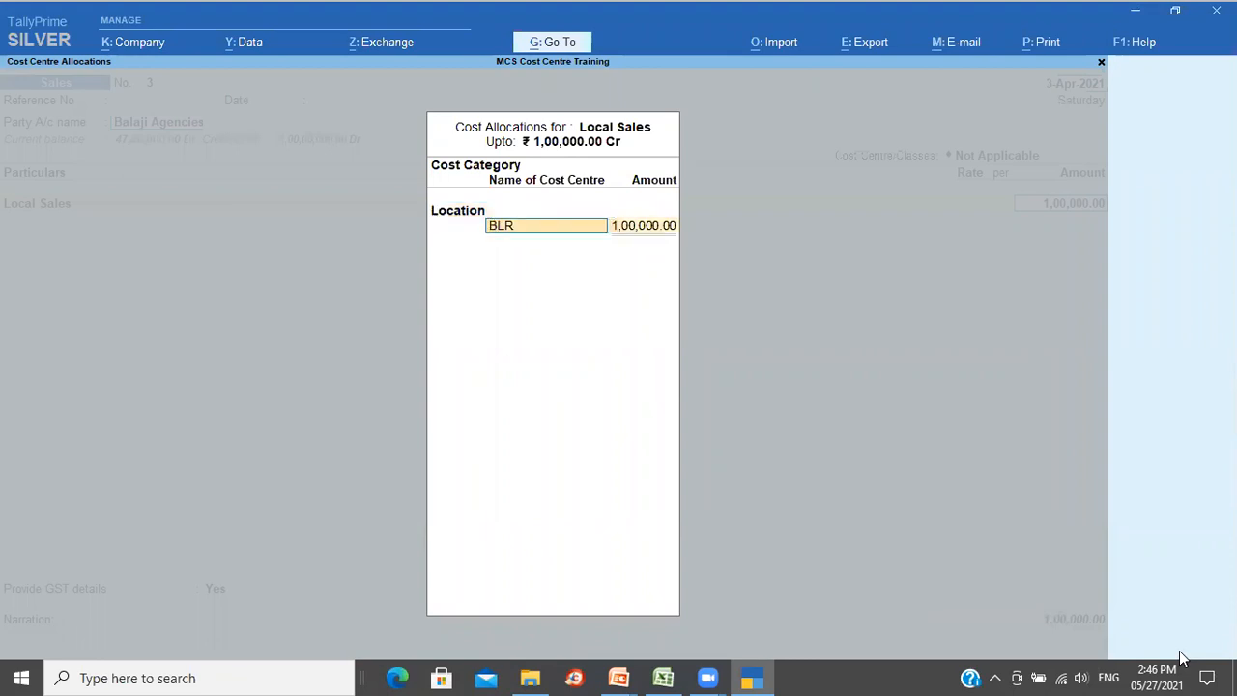
key("Return")
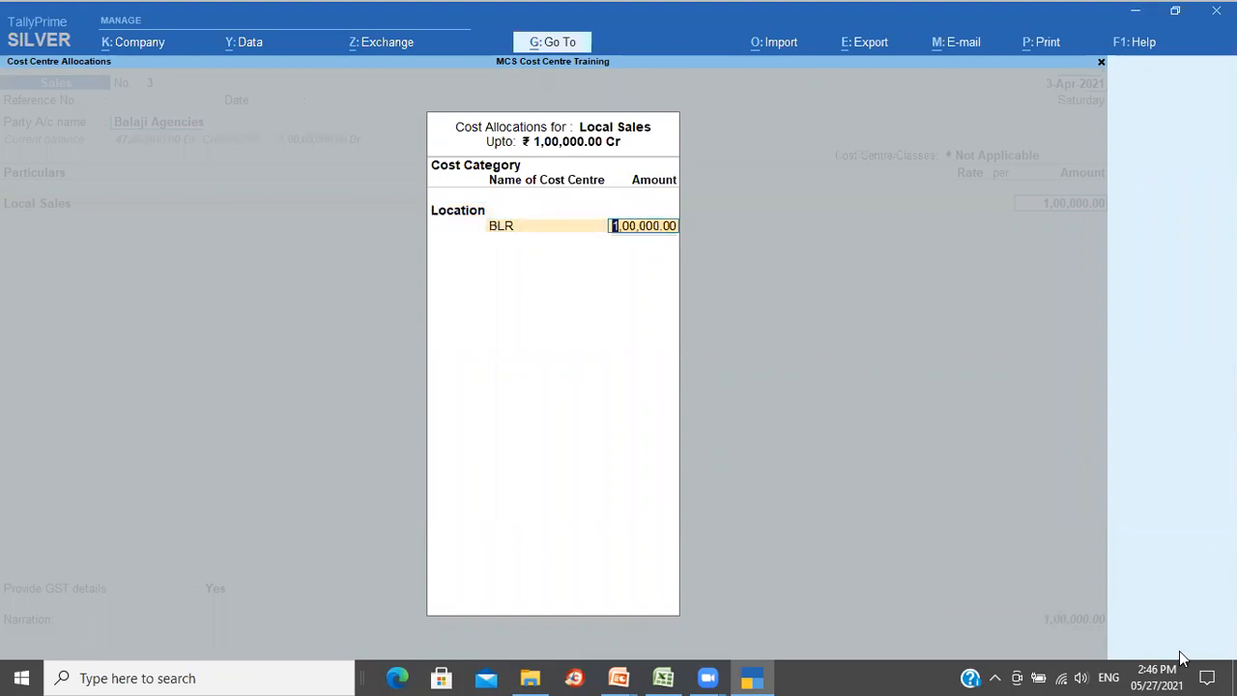
type("30000")
key("Return")
type("My")
key("Return")
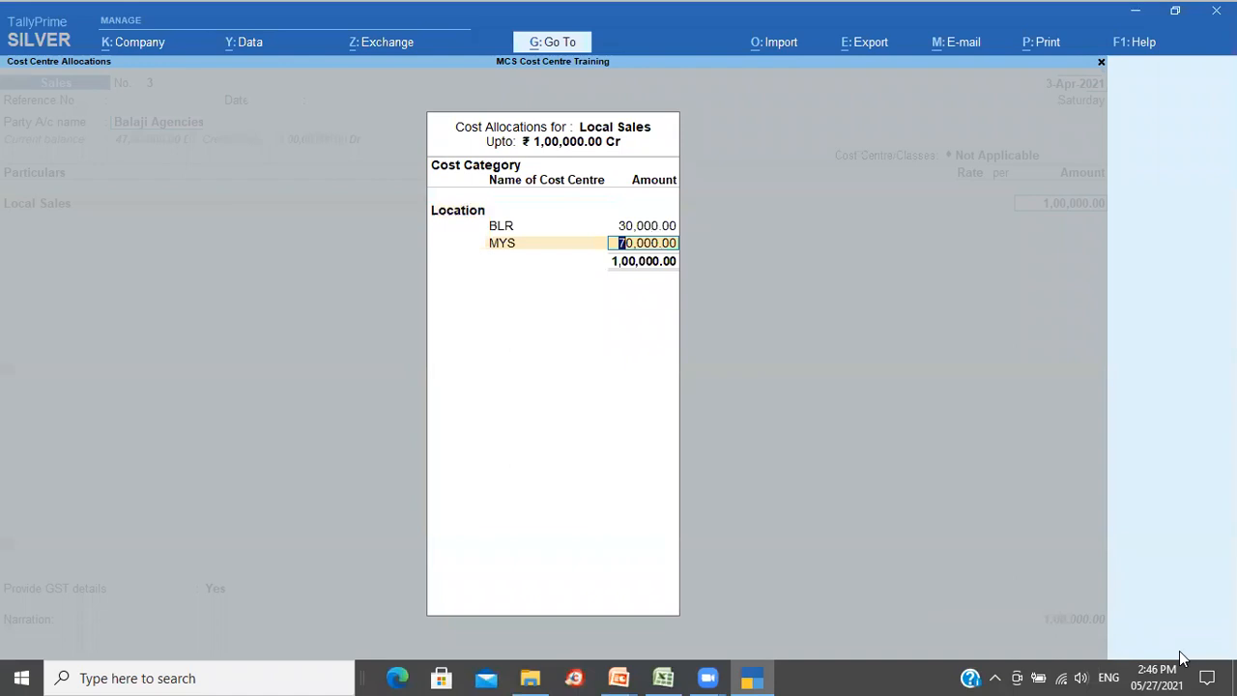
key("Return")
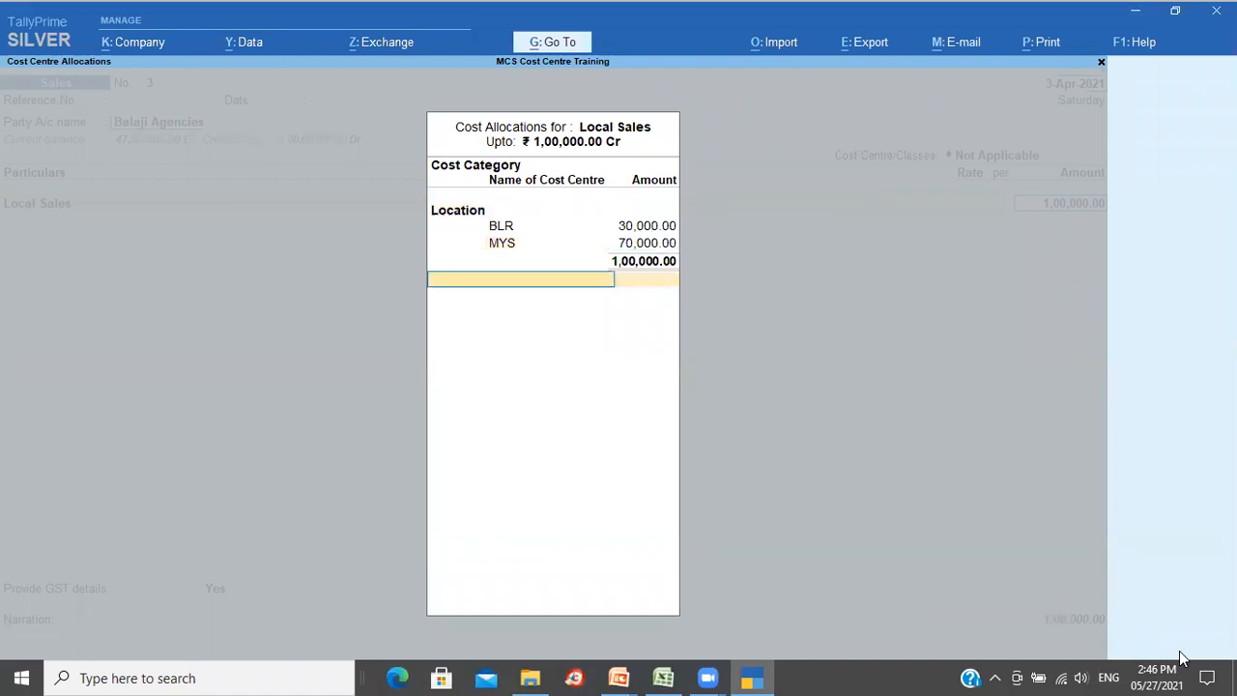
- Allocate the full 1,00,000 to FMCG Mfg in the LoB category and finish the cost allocations
type("Lo")
key("Return")
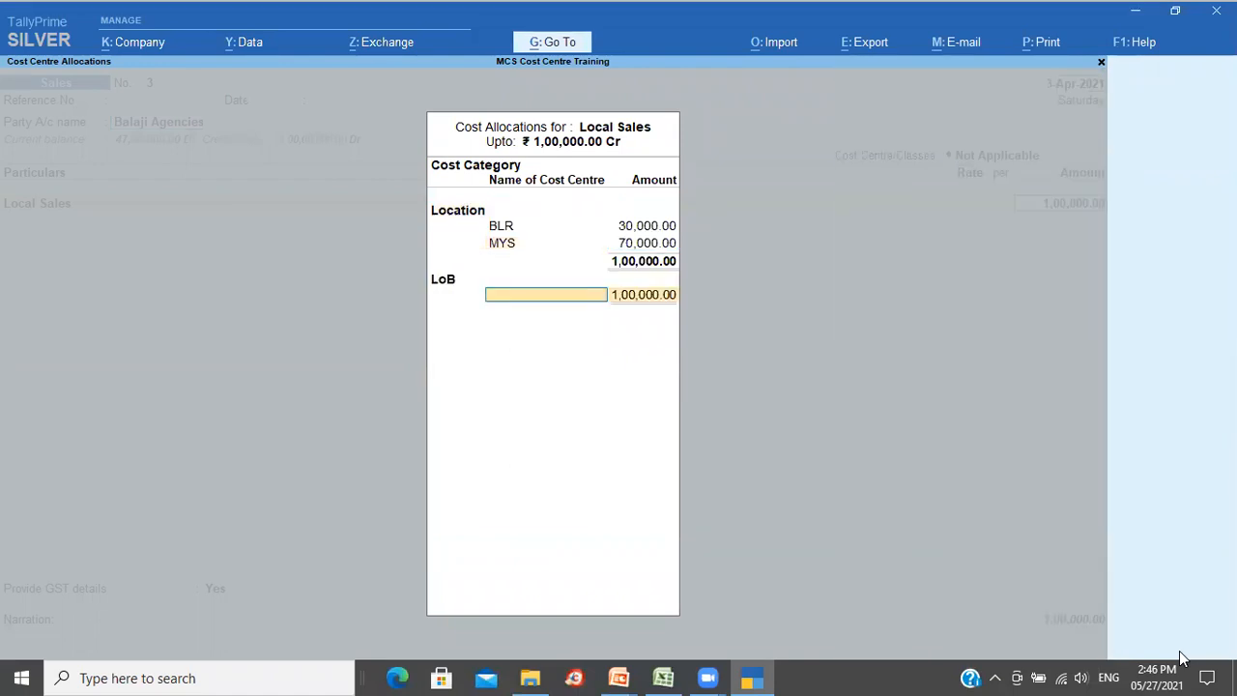
type("FMCG Mfg")
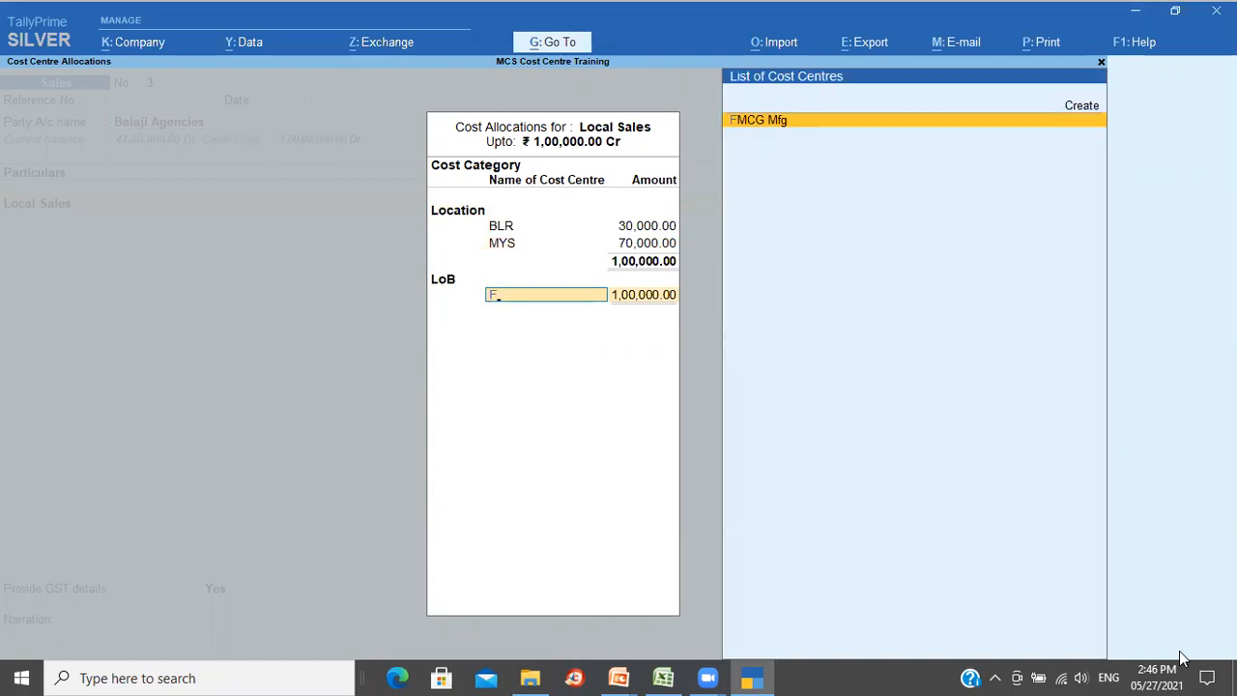
key("Return")
key("Return")
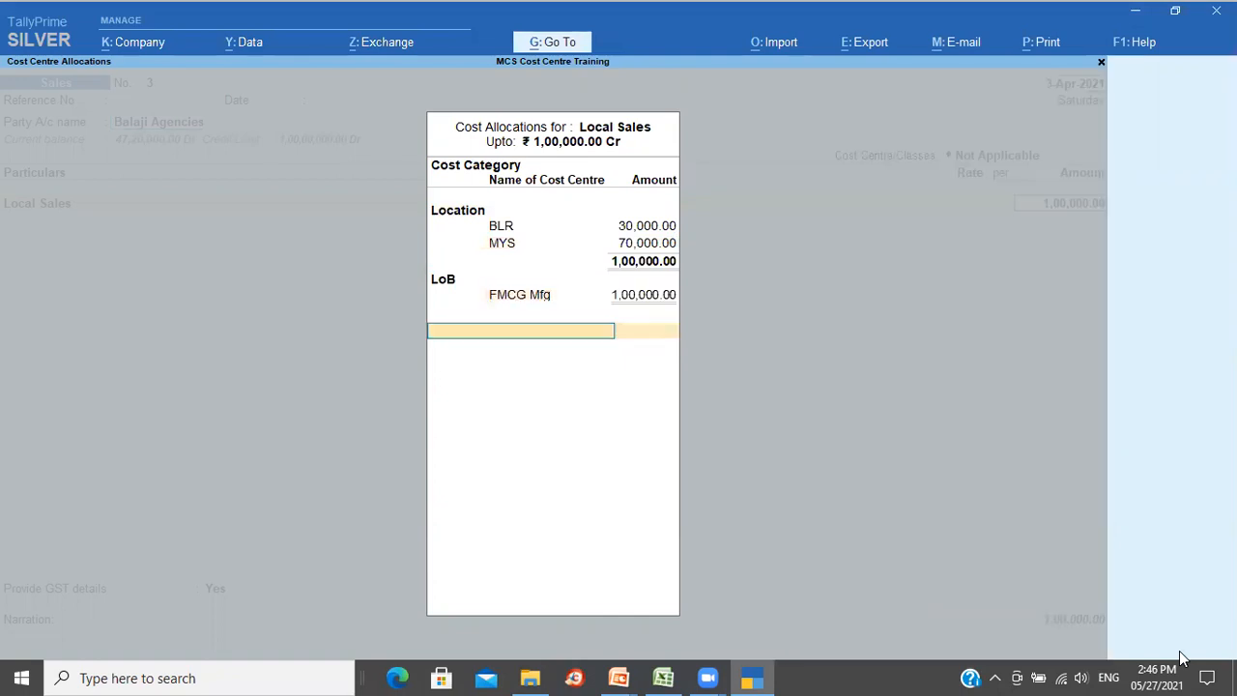
key("Return")
- Reopen the Local Sales cost allocations to review them, and accept them as they are
key("BackSpace")
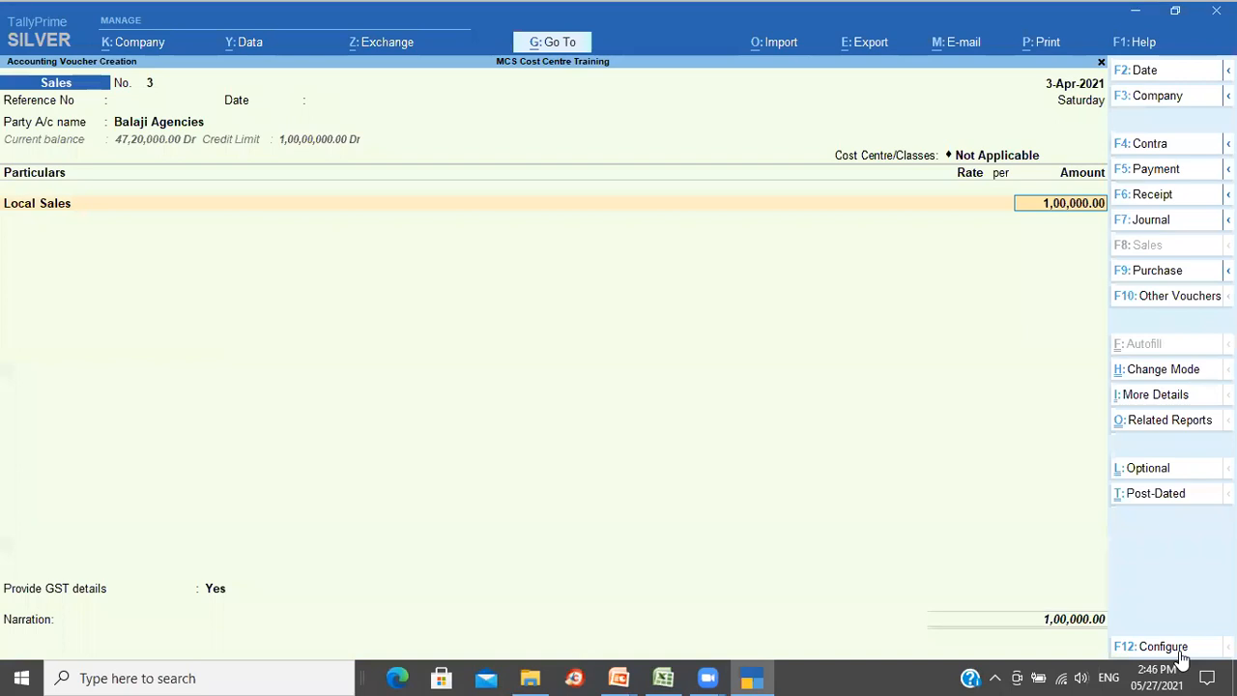
key("Return")
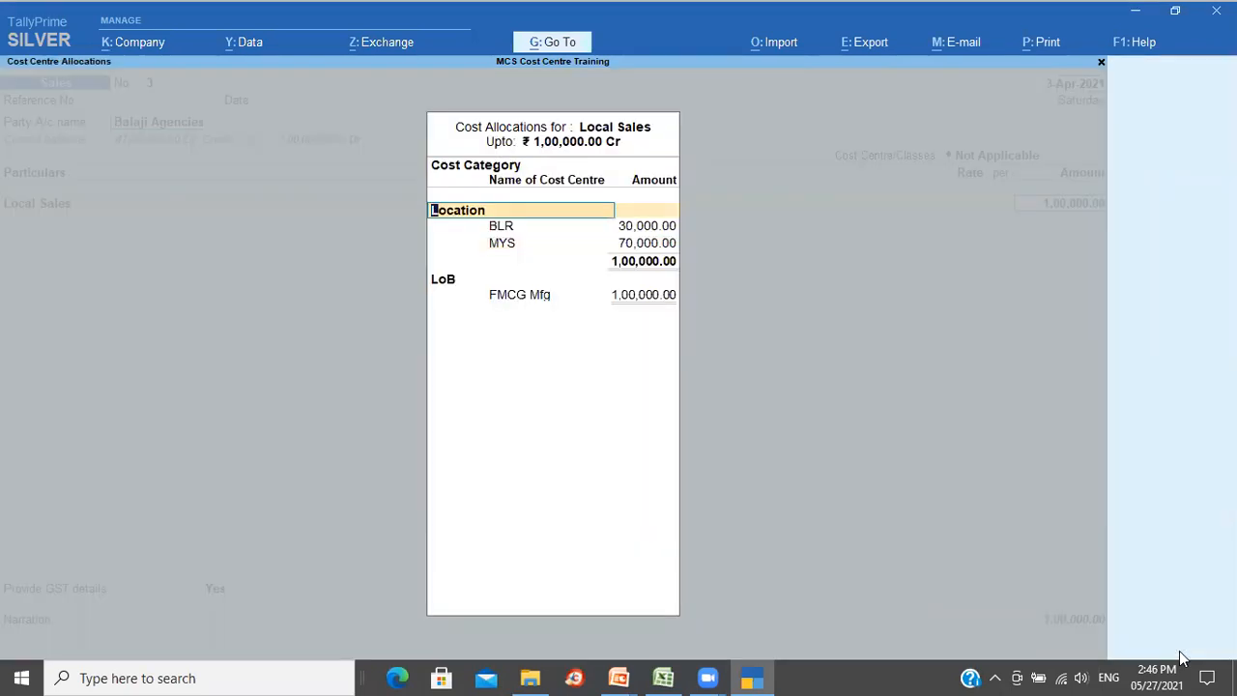
key("ctrl+a")
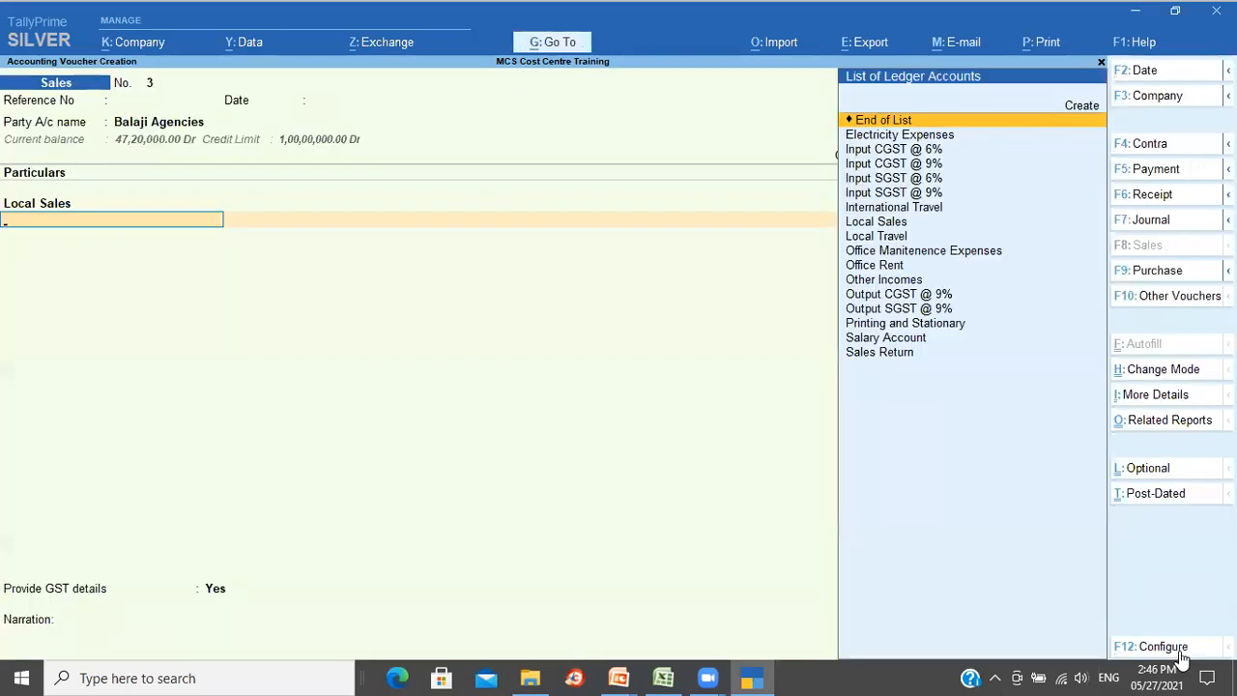
- Add the Output CGST @ 9% and Output SGST @ 9% ledgers and end the particulars list
type("Ou")
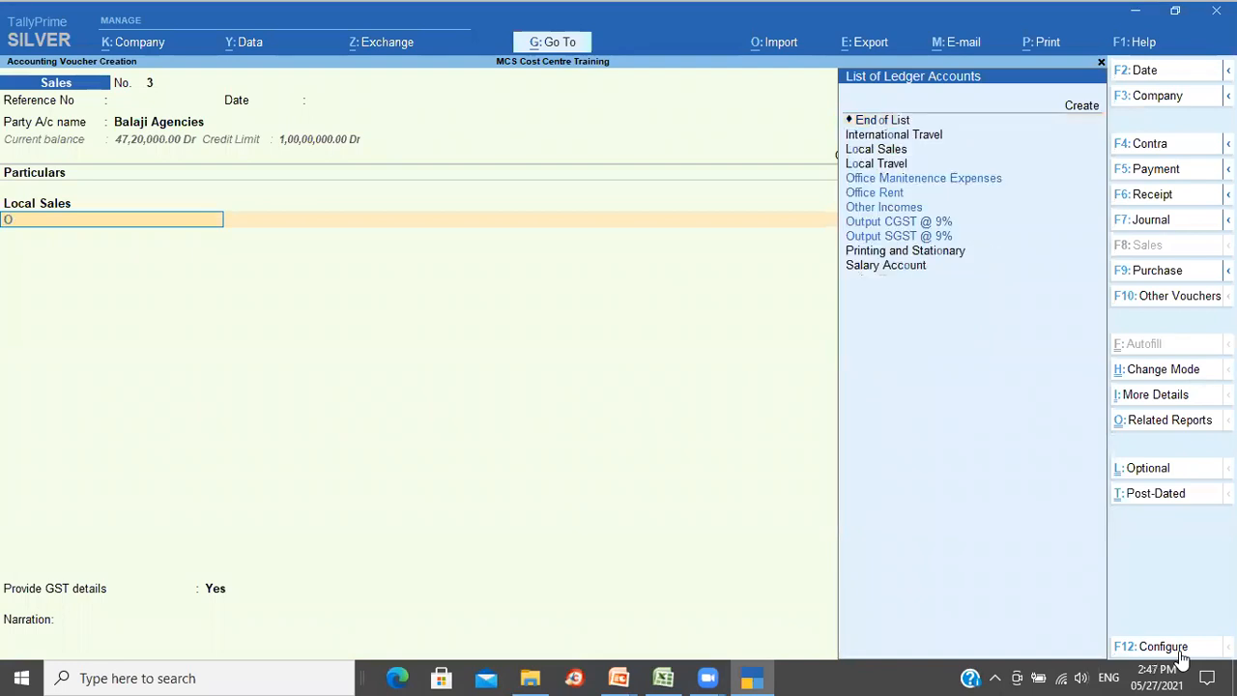
key("Return")
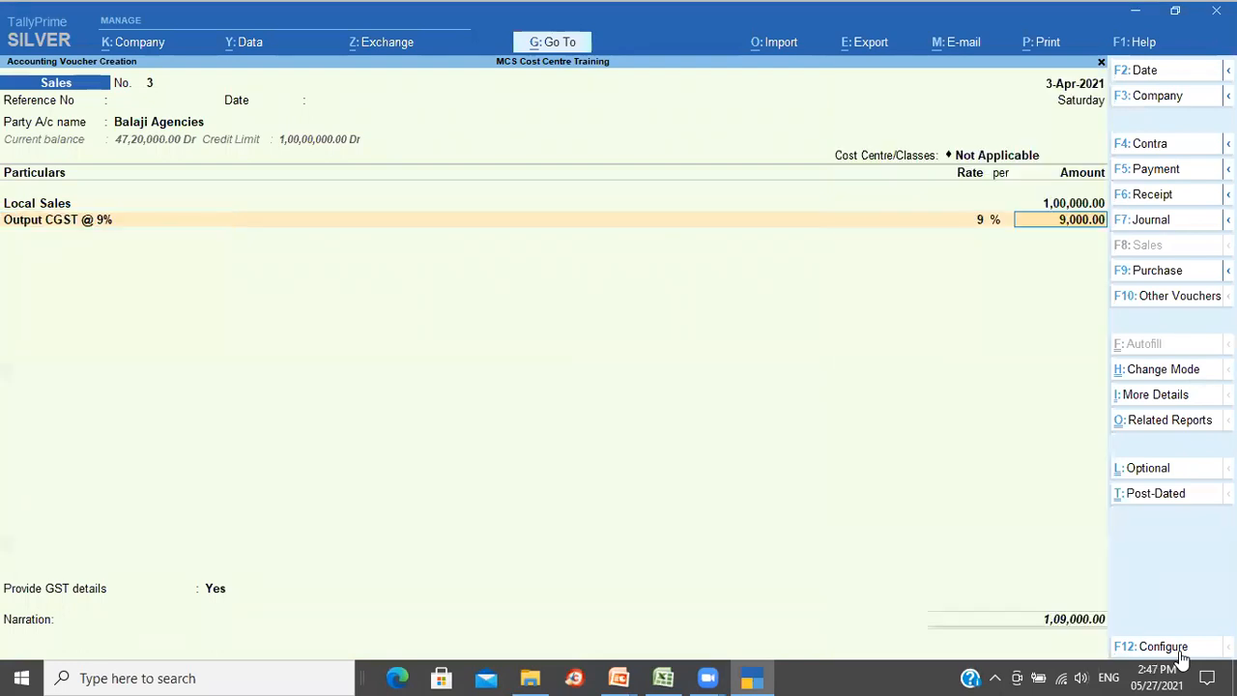
key("Return")
type("Ou")
key("Down")
key("Return")
key("Return")
key("Return")
key("Down")
key("Return")
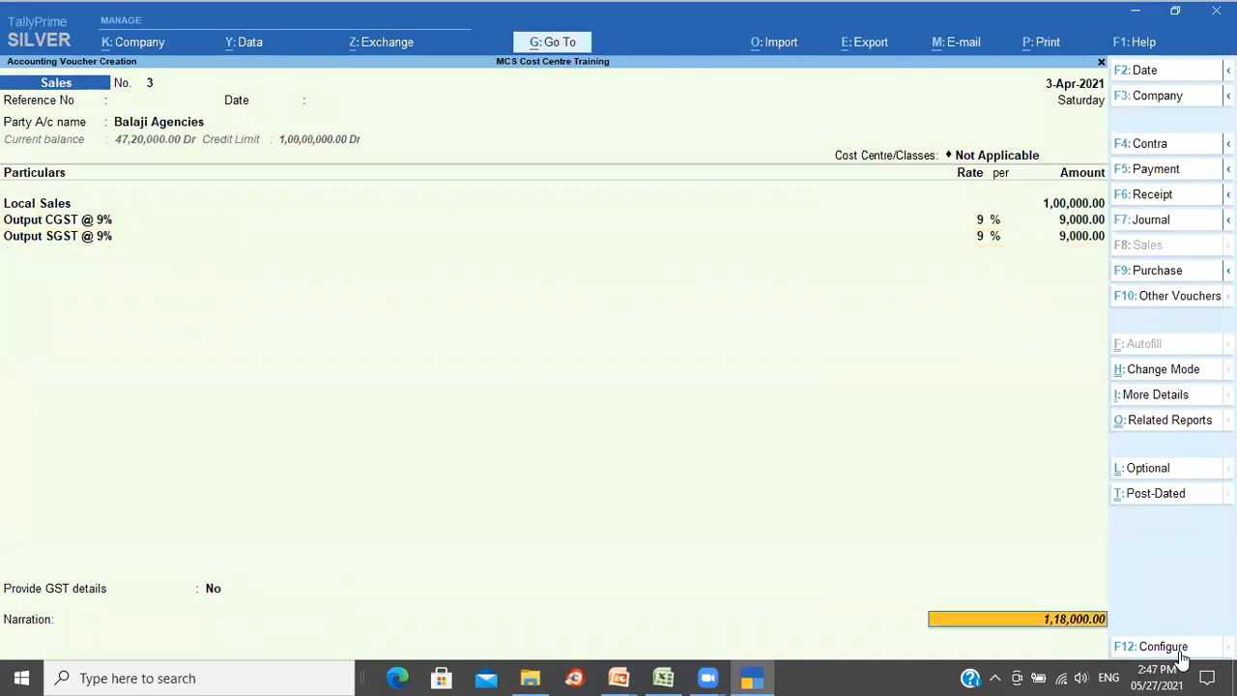
- Accept the Balaji Agencies bill as New Ref 3 with 10 days' credit, reuse the narration "Being sales entry updated", and save the sales voucher
key("Return")
key("Return")
key("Return")
key("Return")
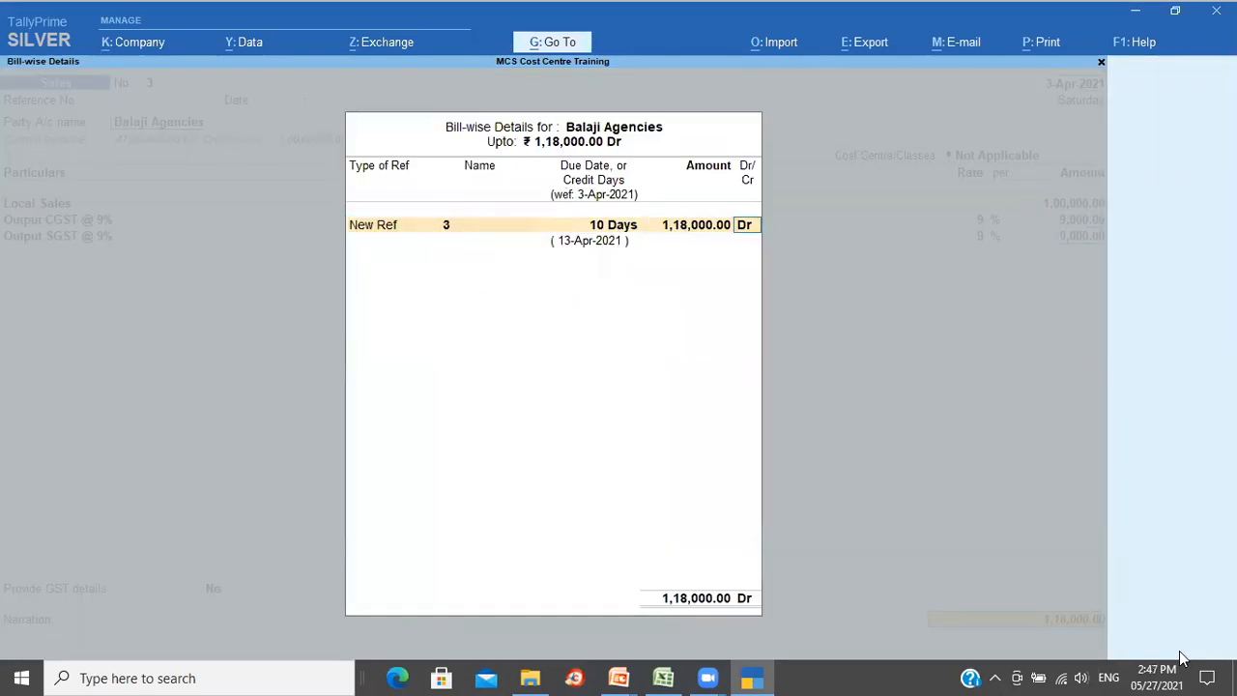
key("Return")
key("ctrl+r")
key("Return")
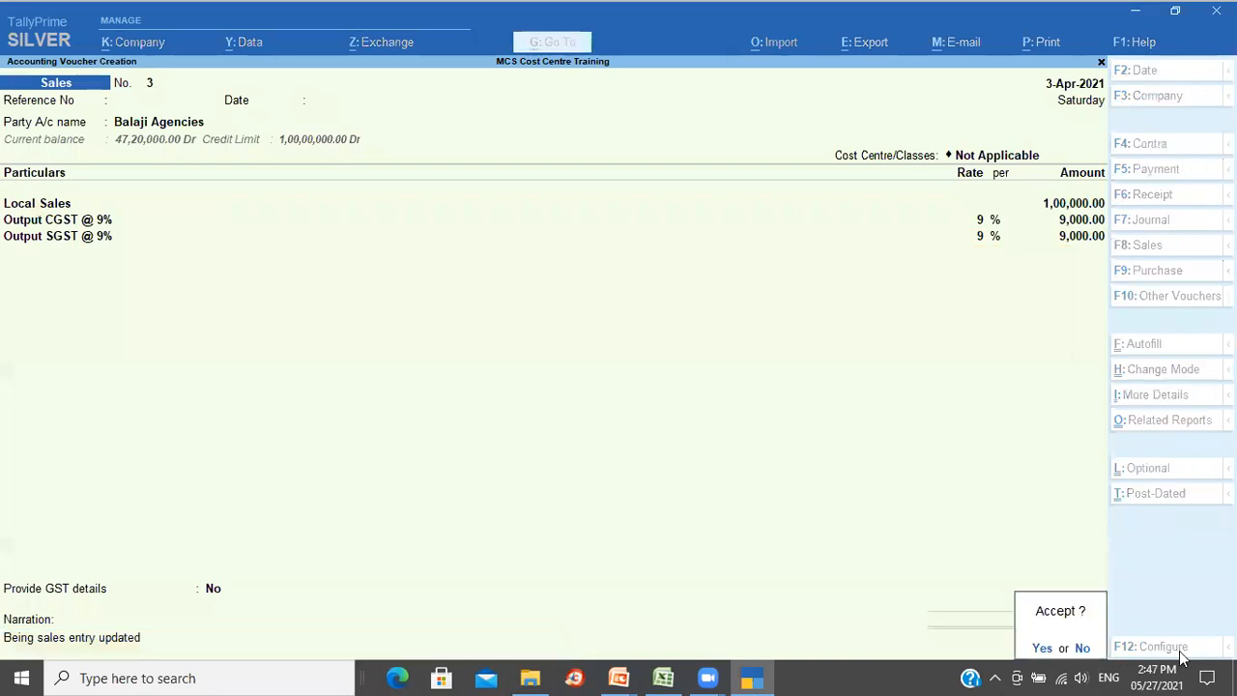
key("Return")
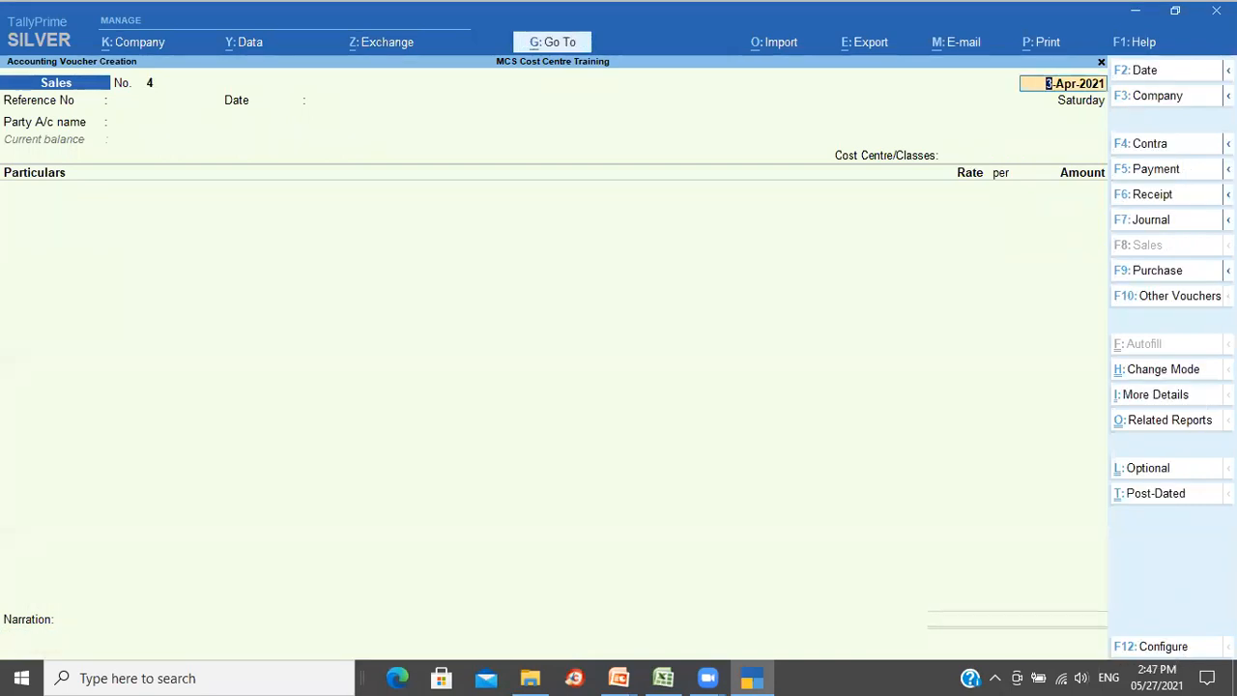
- Find and open the Cost Category Summary report
left_click(572, 44)
type("Cost")
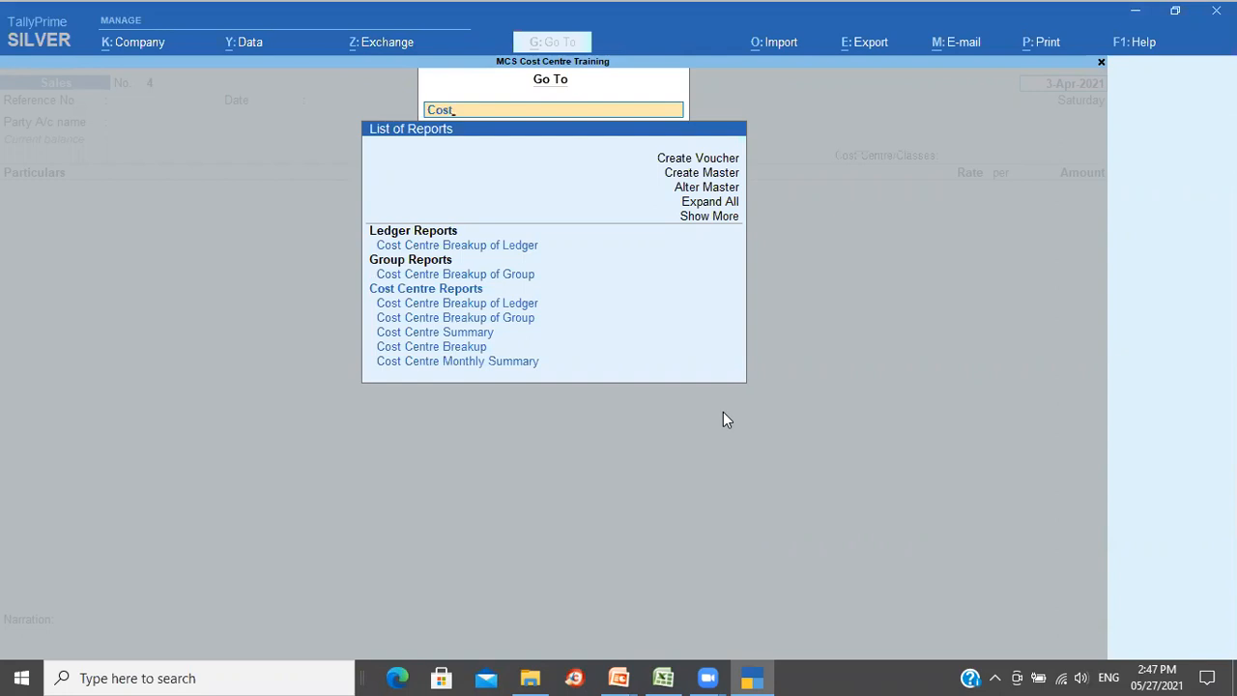
key("BackSpace")
key("BackSpace")
key("BackSpace")
key("BackSpace")
type("Cate")
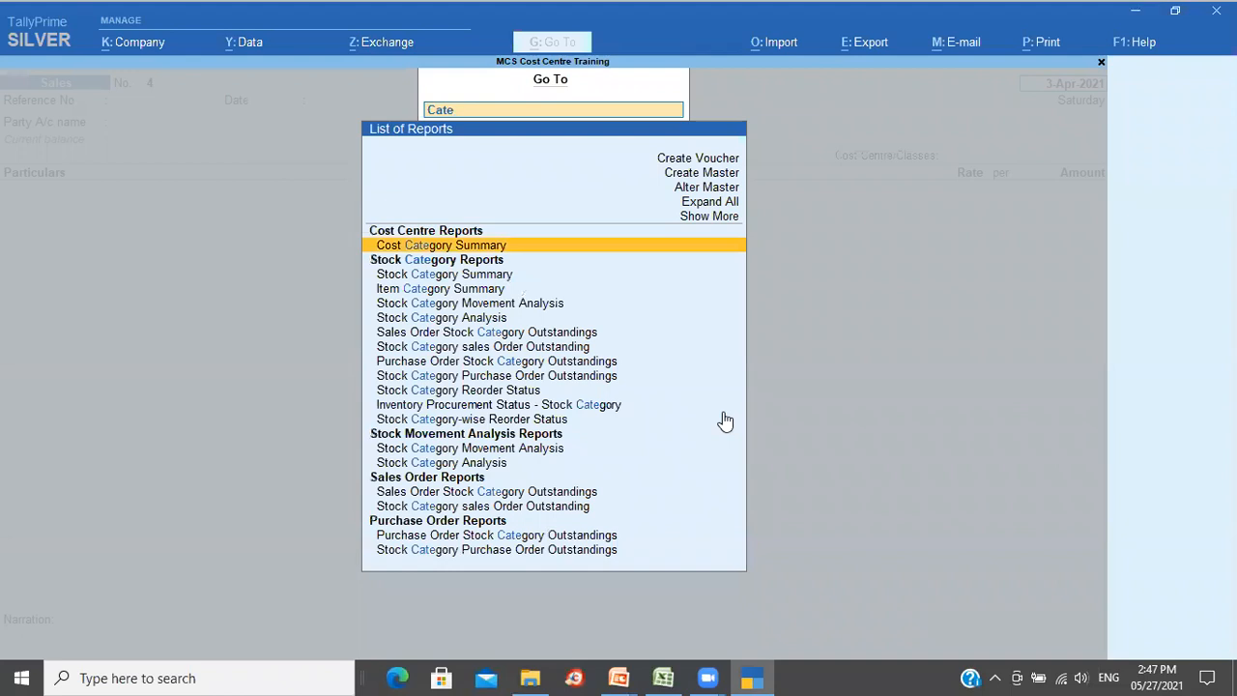
key("Return")
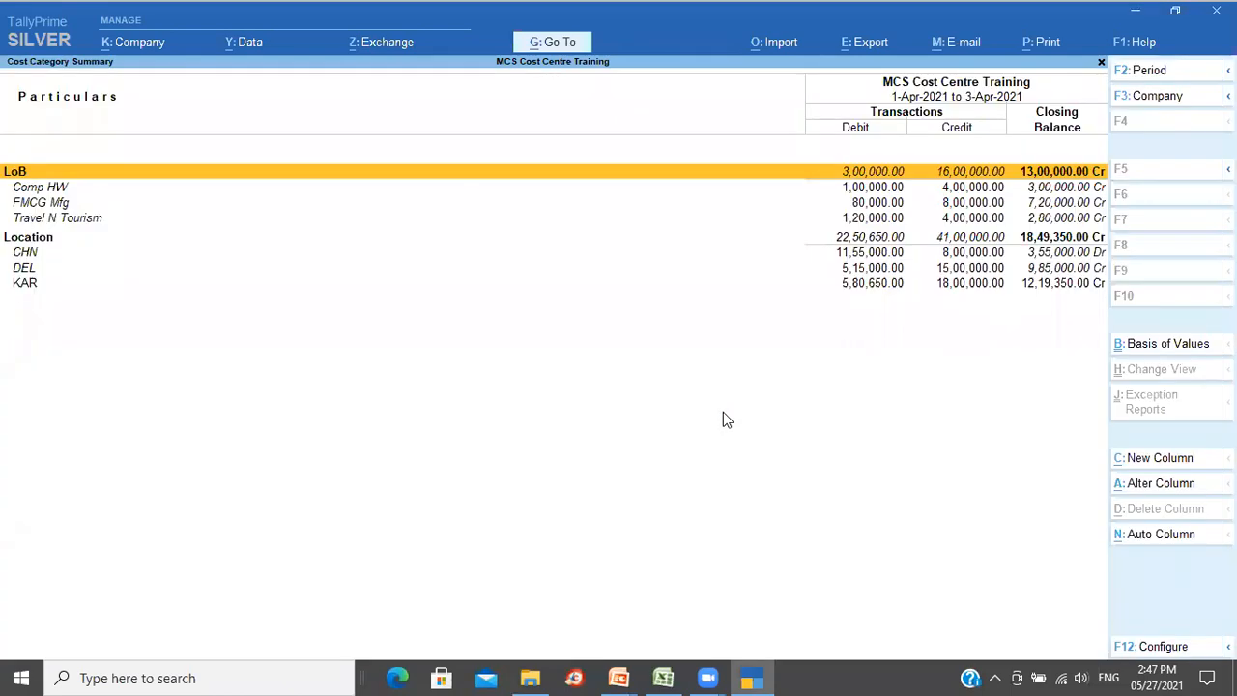
- Expand KAR under the Location category to show its underlying cost centres
key("Down")
key("Down")
key("Down")
key("Down")
key("Down")
key("Down")
key("Down")
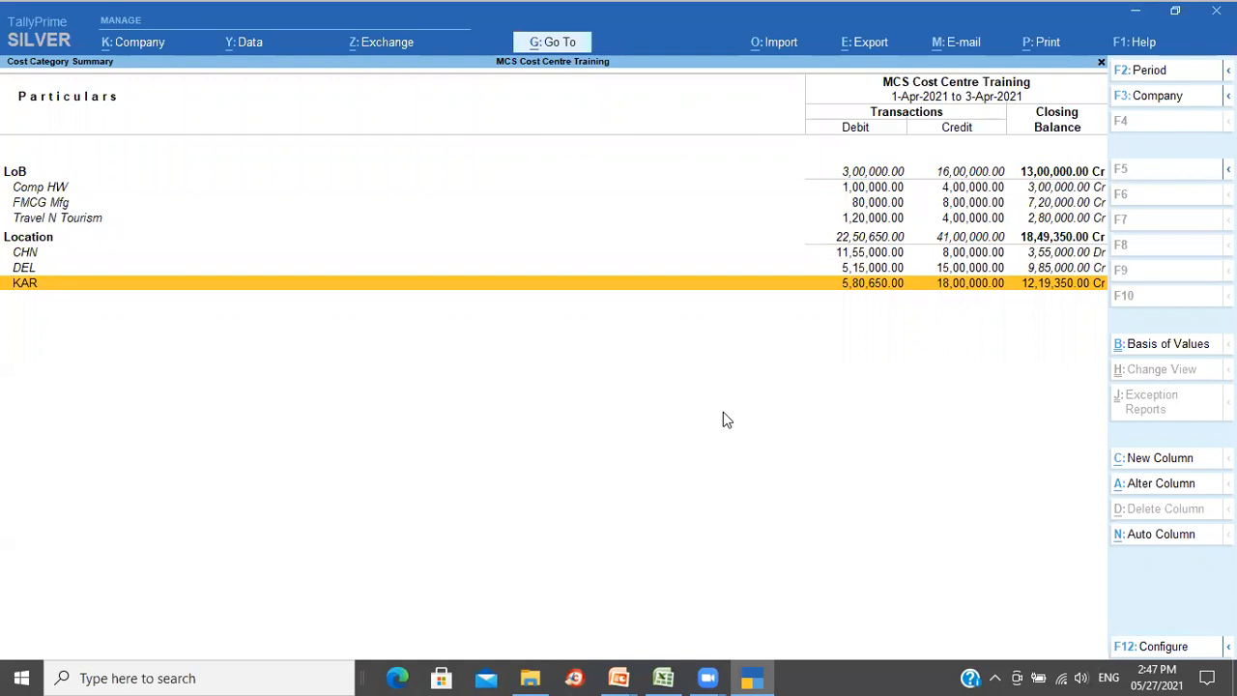
key("shift+Return")
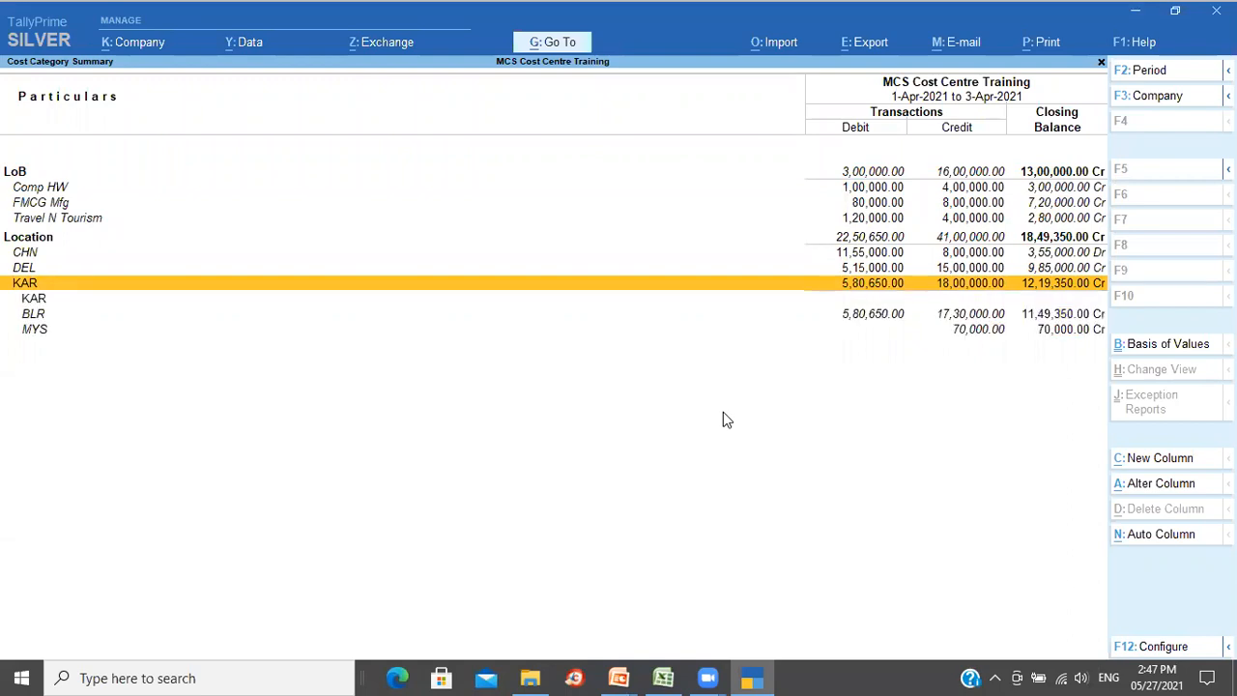
key("Down")
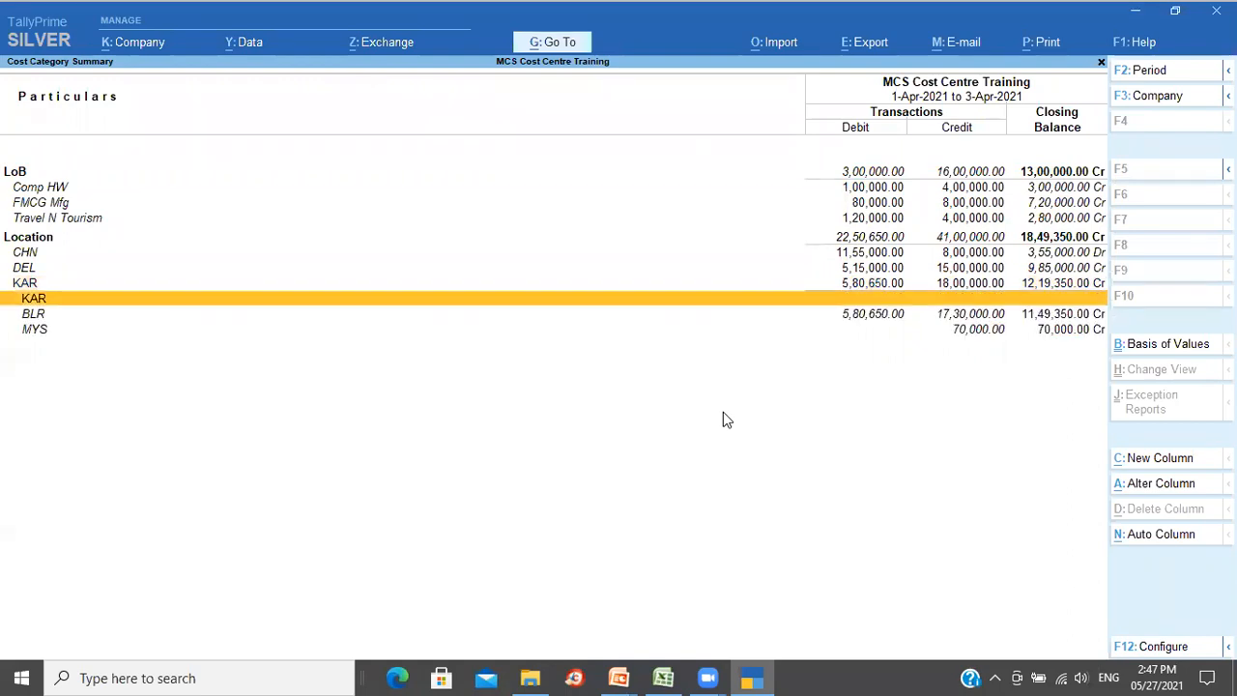
- Examine the BLR and MYS figures under KAR, and return to the Gateway of Tally
key("Down")
key("Down")
key("Up")
key("Down")
key("Up")
key("Up")
key("Down")
key("Down")
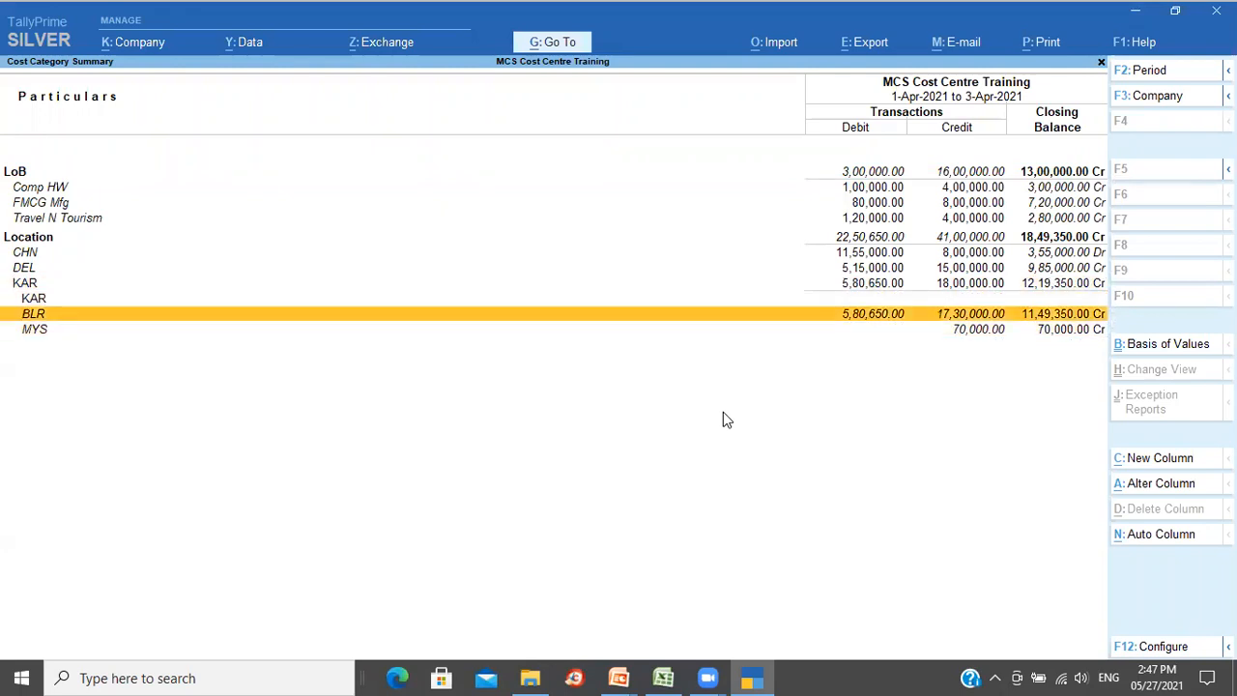
key("Down")
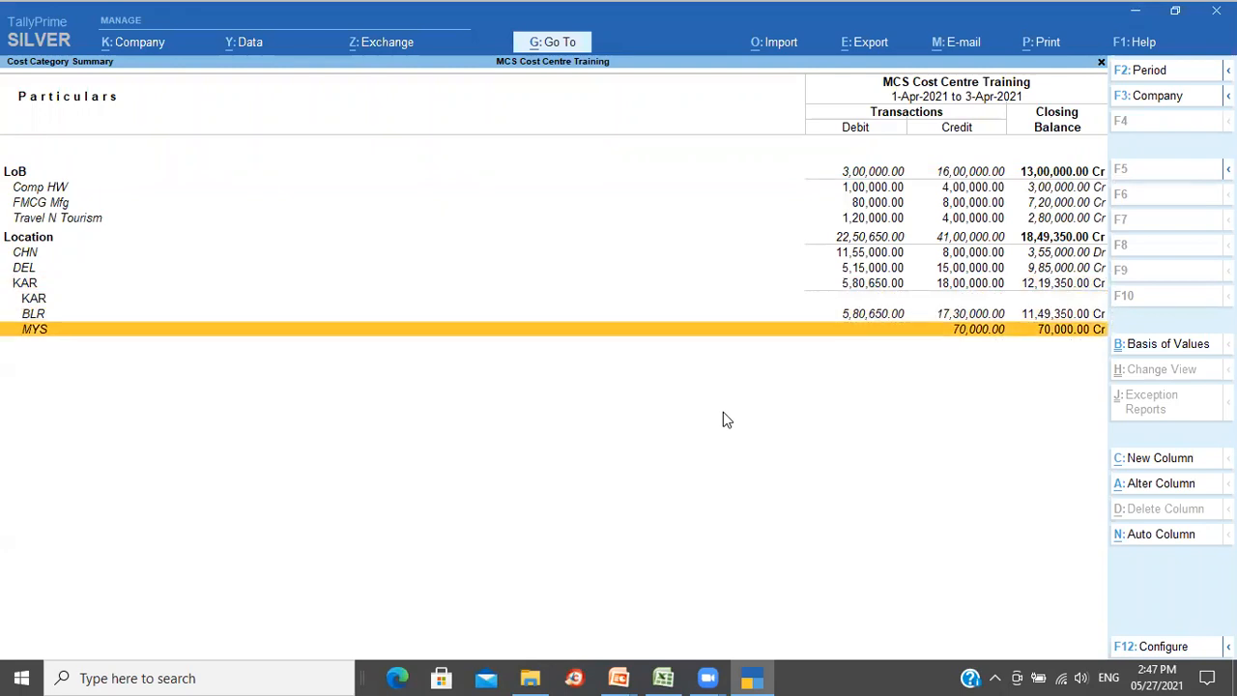
key("Up")
key("Up")
key("Up")
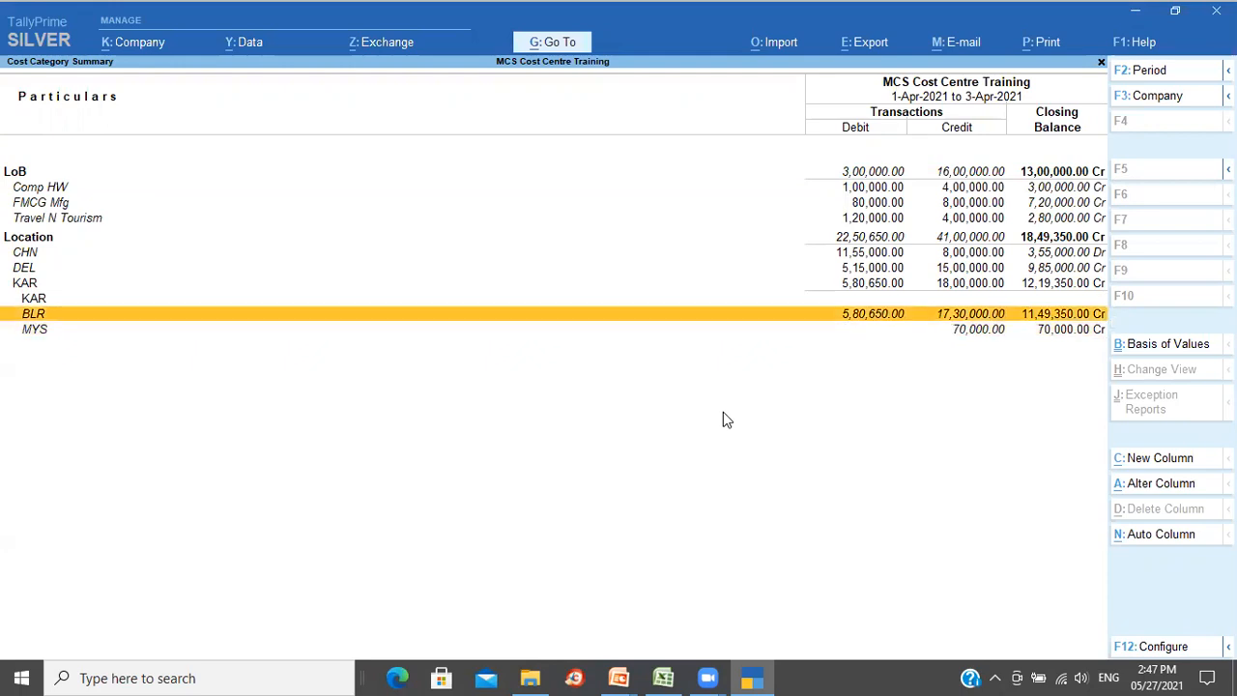
key("Down")
key("Down")
key("Down")
key("Up")
key("Up")
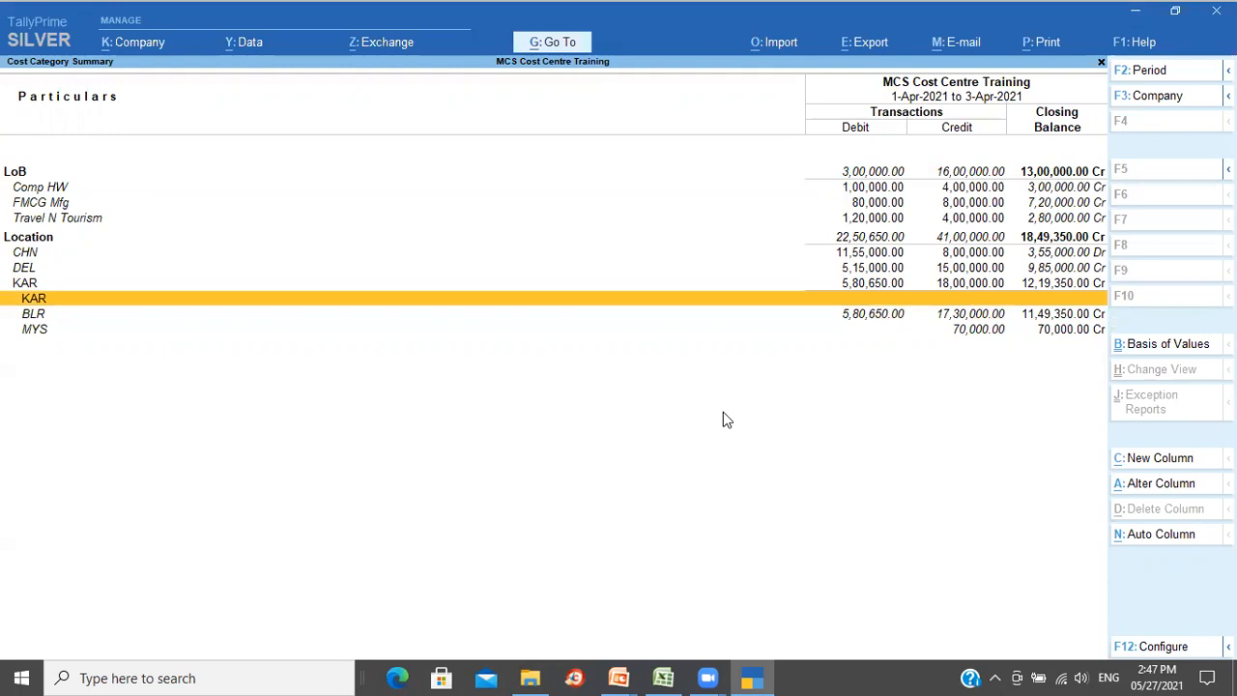
key("Up")
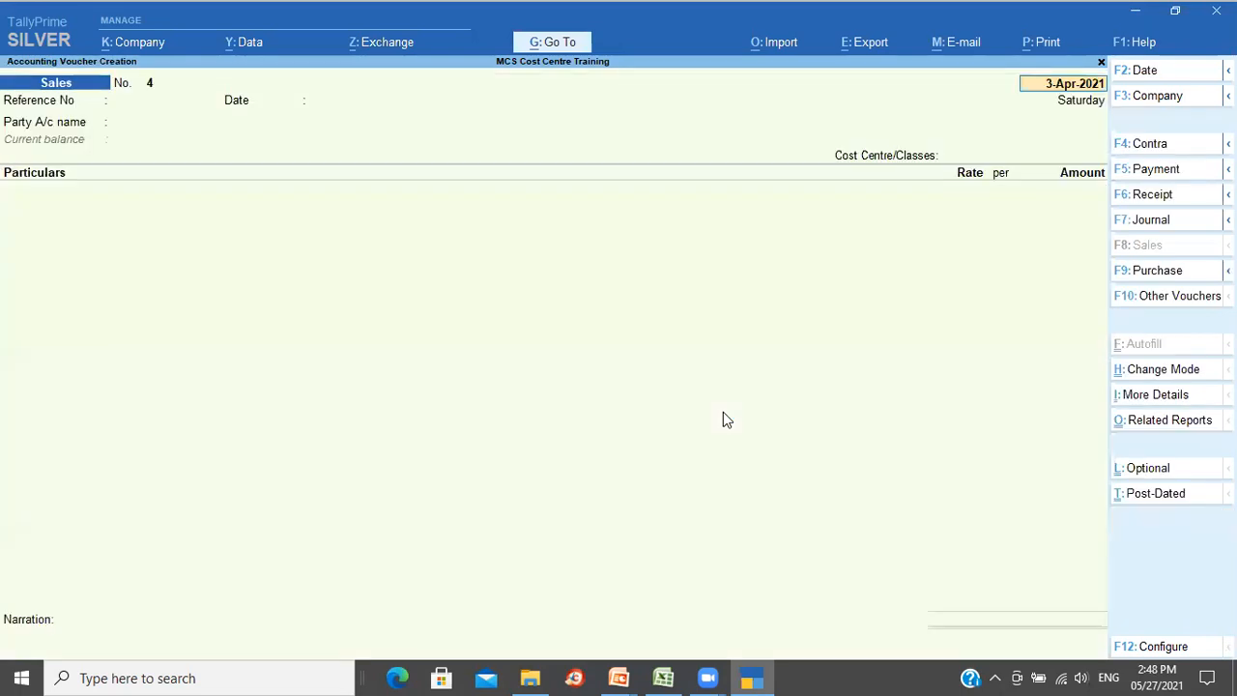
key("Escape")
key("Return")
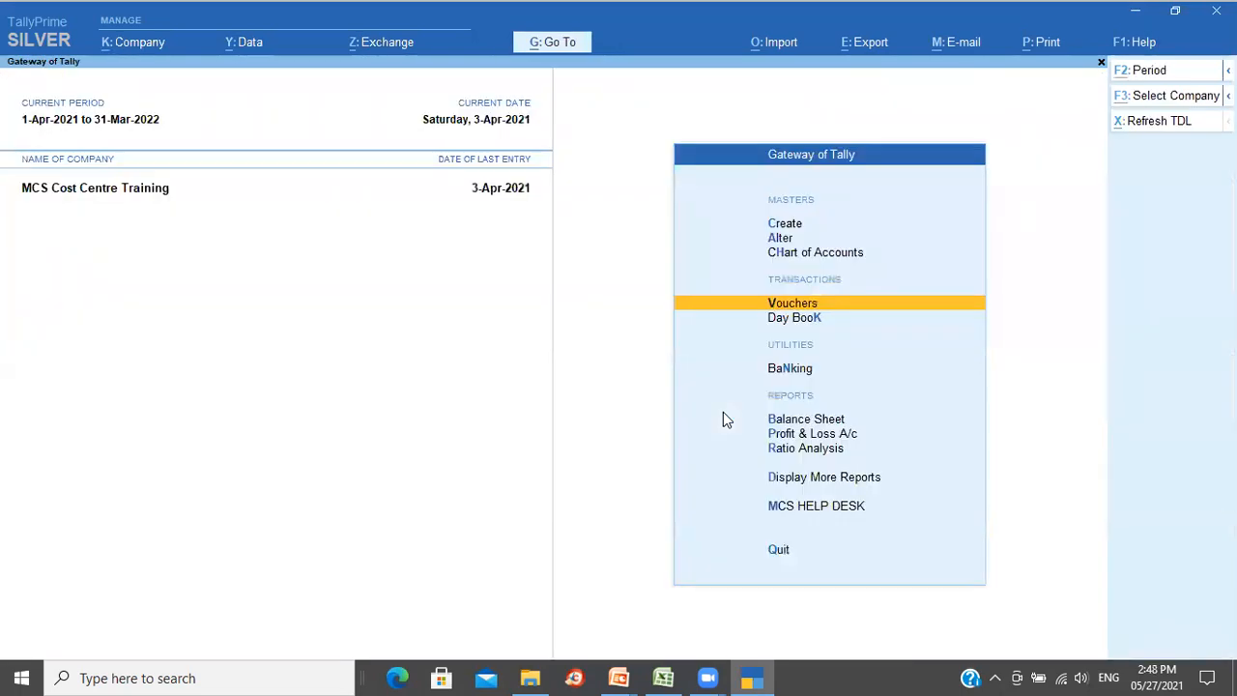
- Switch to the PowerPoint slideshow and advance to the slide on pre-defining cost center allocation
key("alt+Tab")
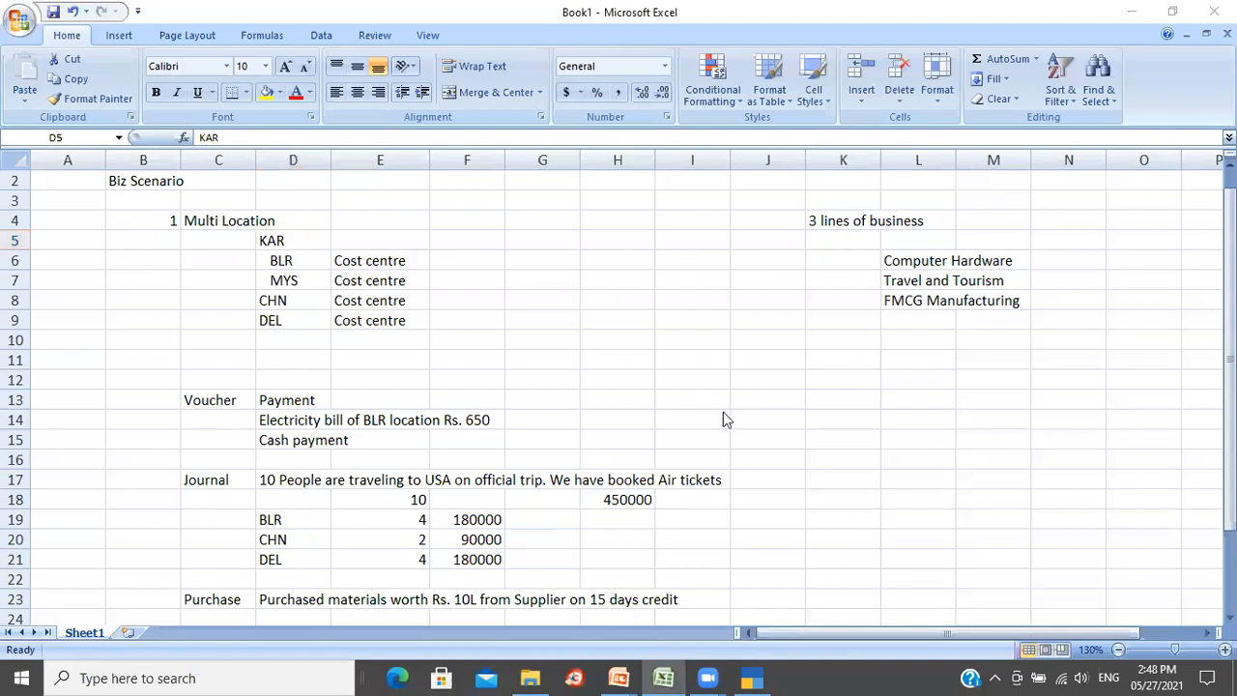
key("alt+Tab")
key("alt+Tab")
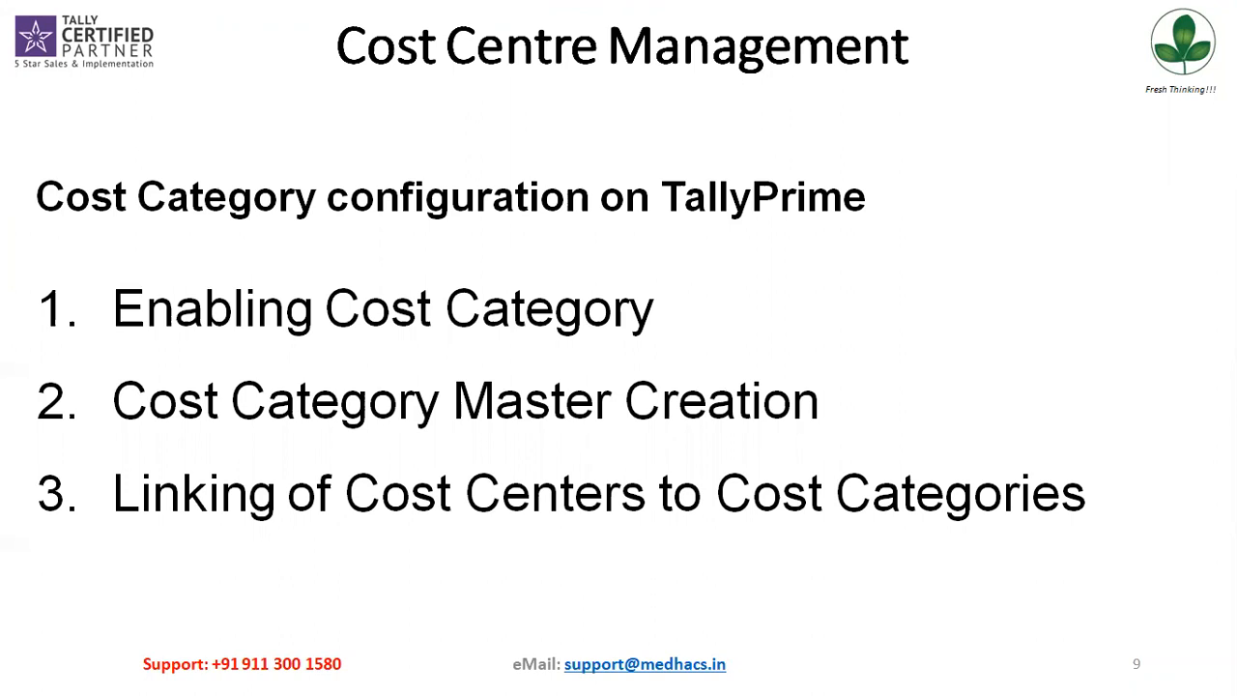
key("Right")
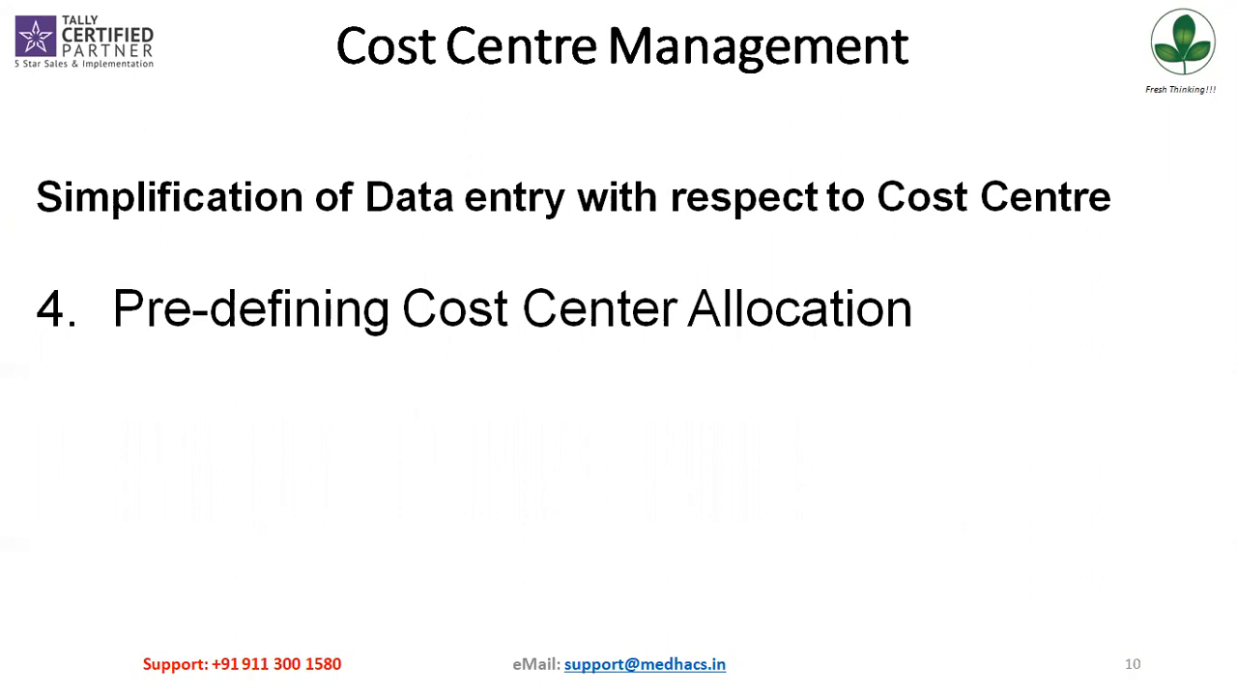
- Switch to the Excel workbook and enter the heading "Office Rent Scenario for BLR" in C30, below the purchase example
key("alt+Tab")
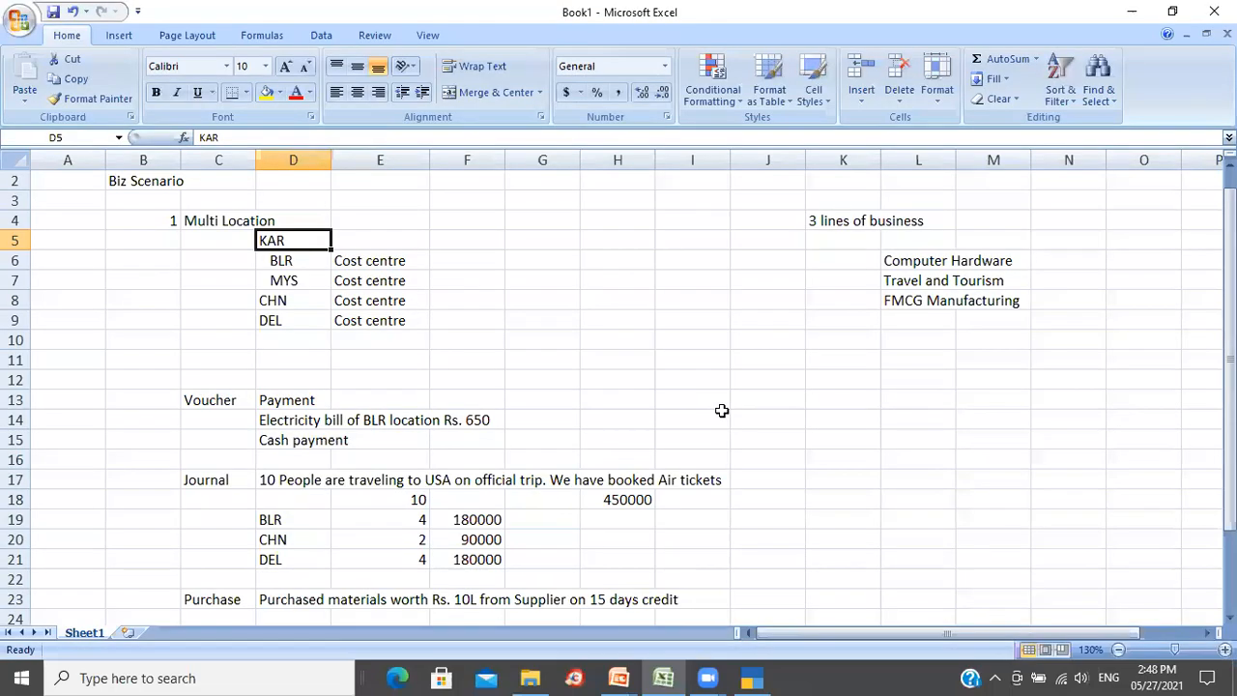
left_click_drag(1230, 404, 1230, 483)
left_click(1230, 617)
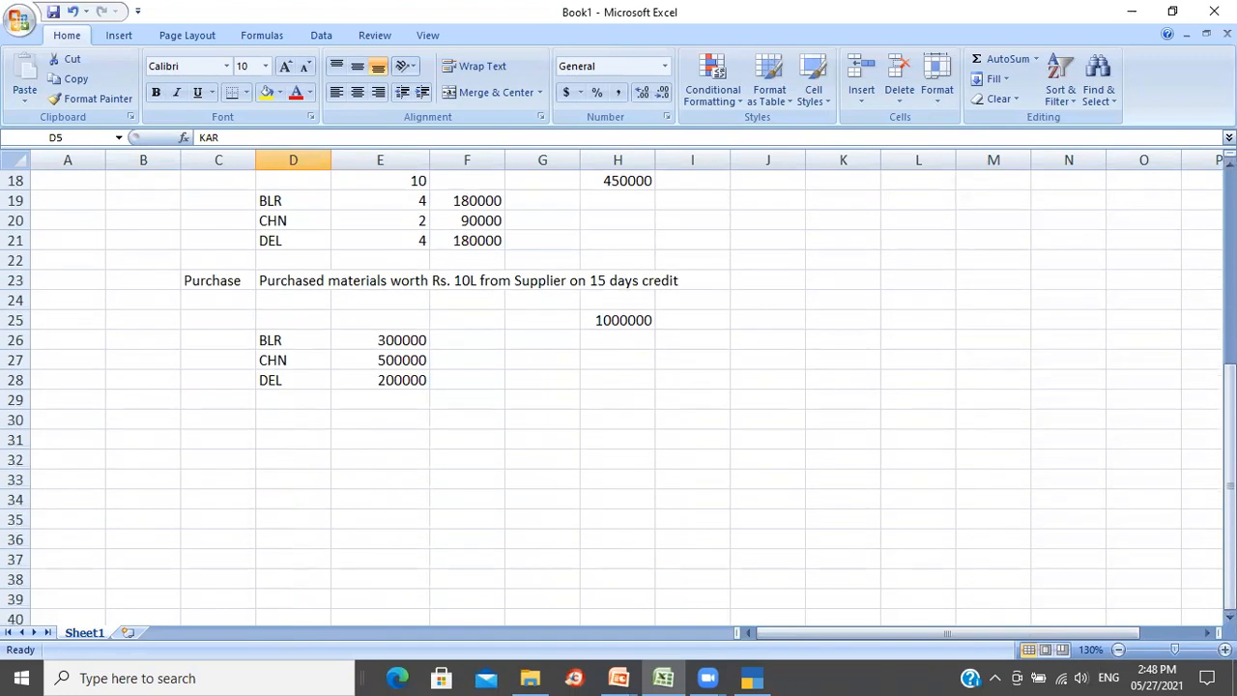
left_click(203, 422)
type("Office R")
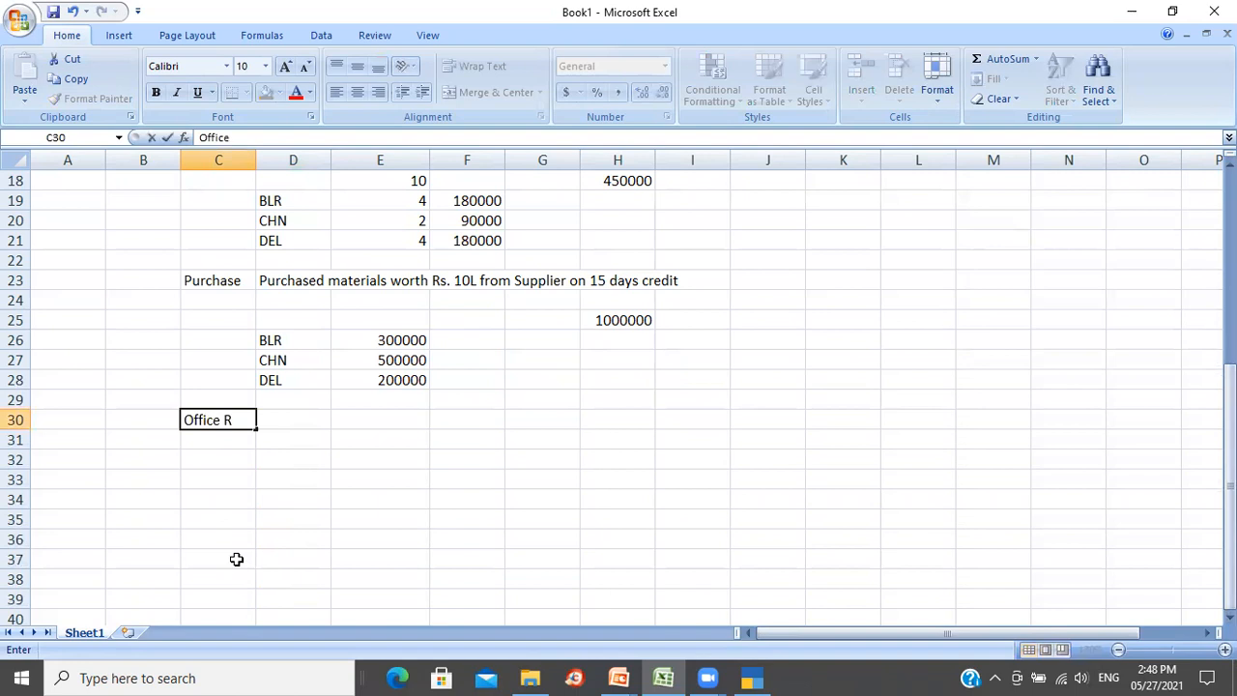
type("ent Scenari")
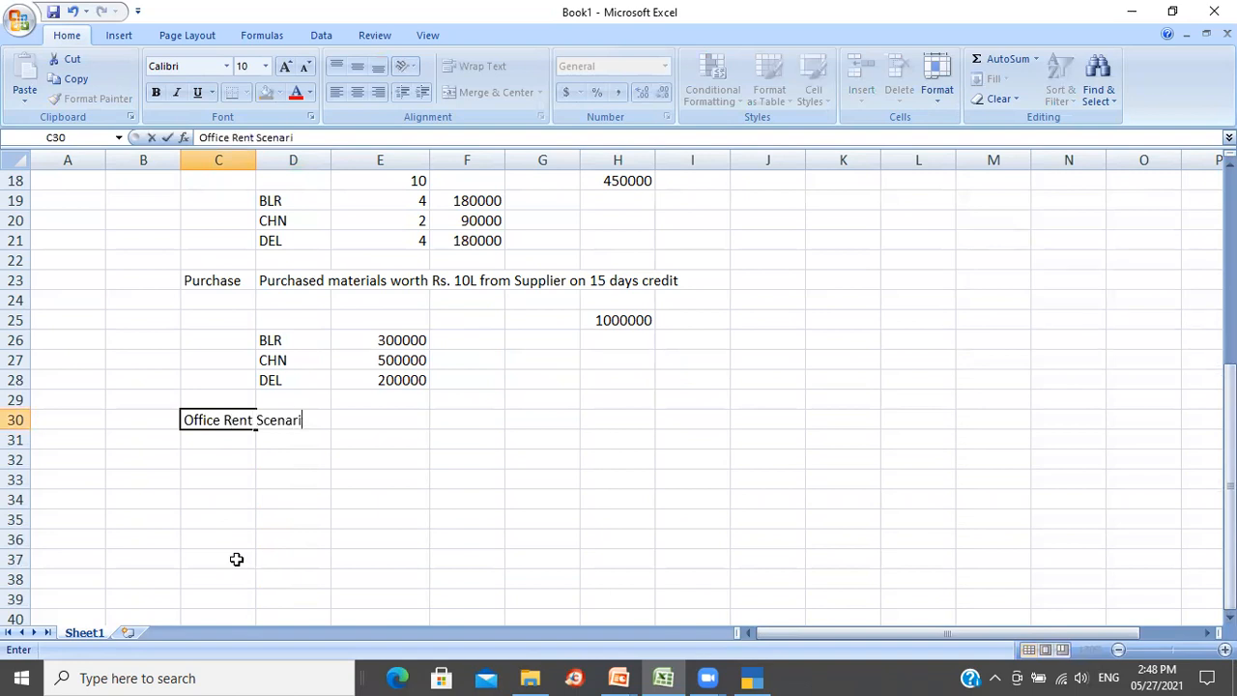
type("o for BLR")
key("Return")
key("Return")
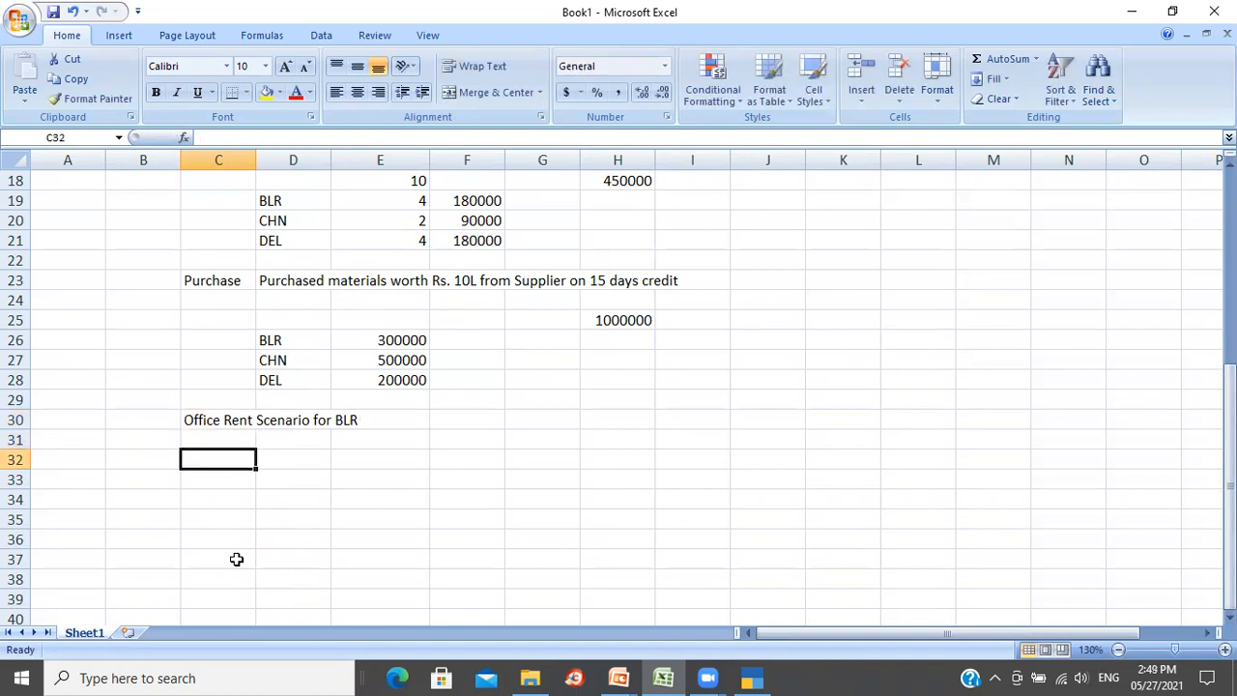
- Enter "Per month for BLR" in C32 with the amount 200000 in E32
type("Per month for BLR")
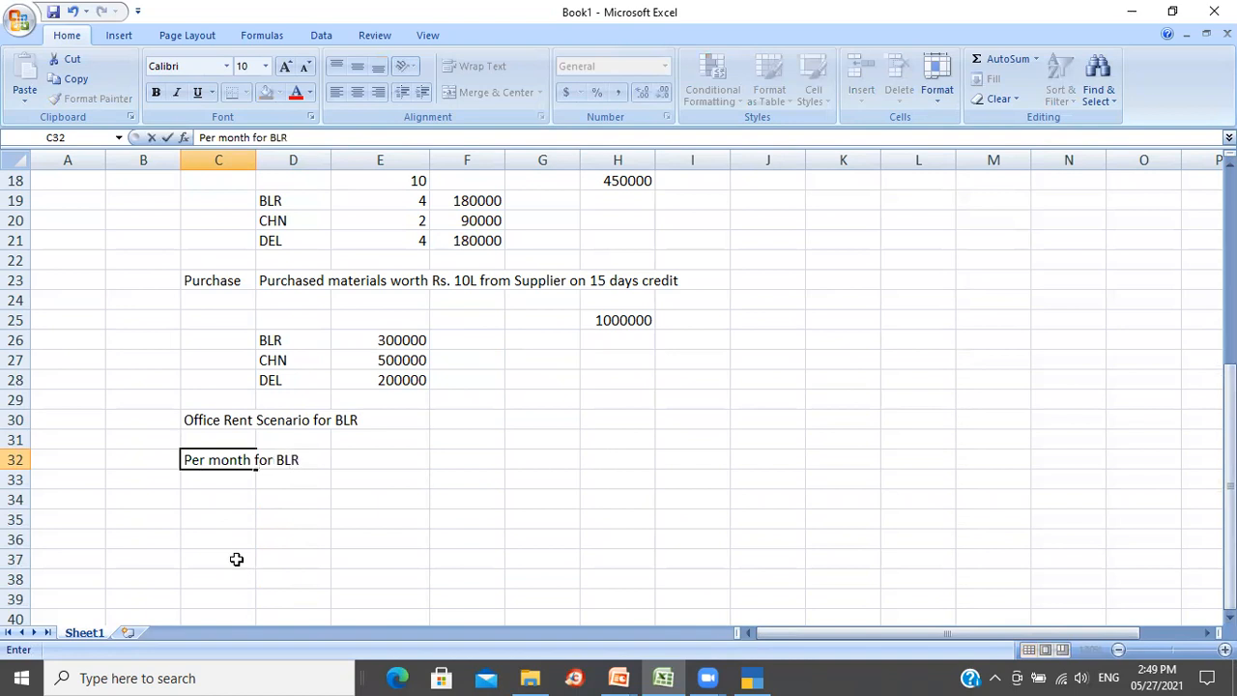
key("Tab")
key("Tab")
type("2")
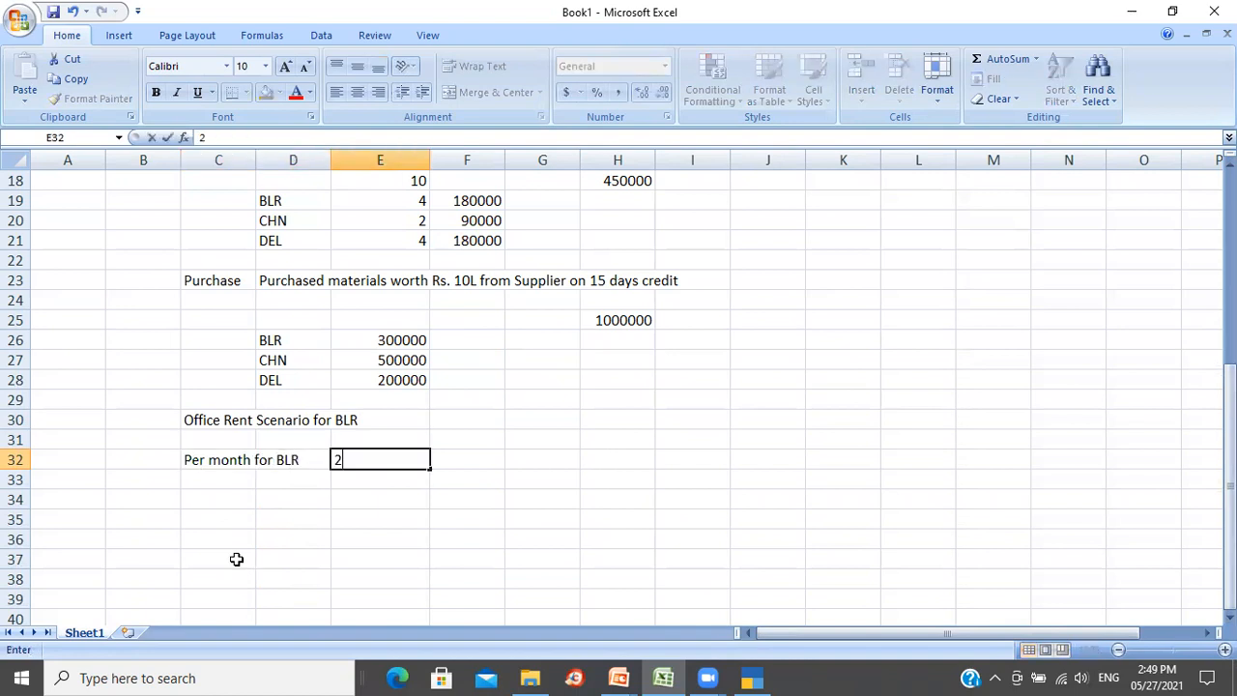
type("00000")
key("Return")
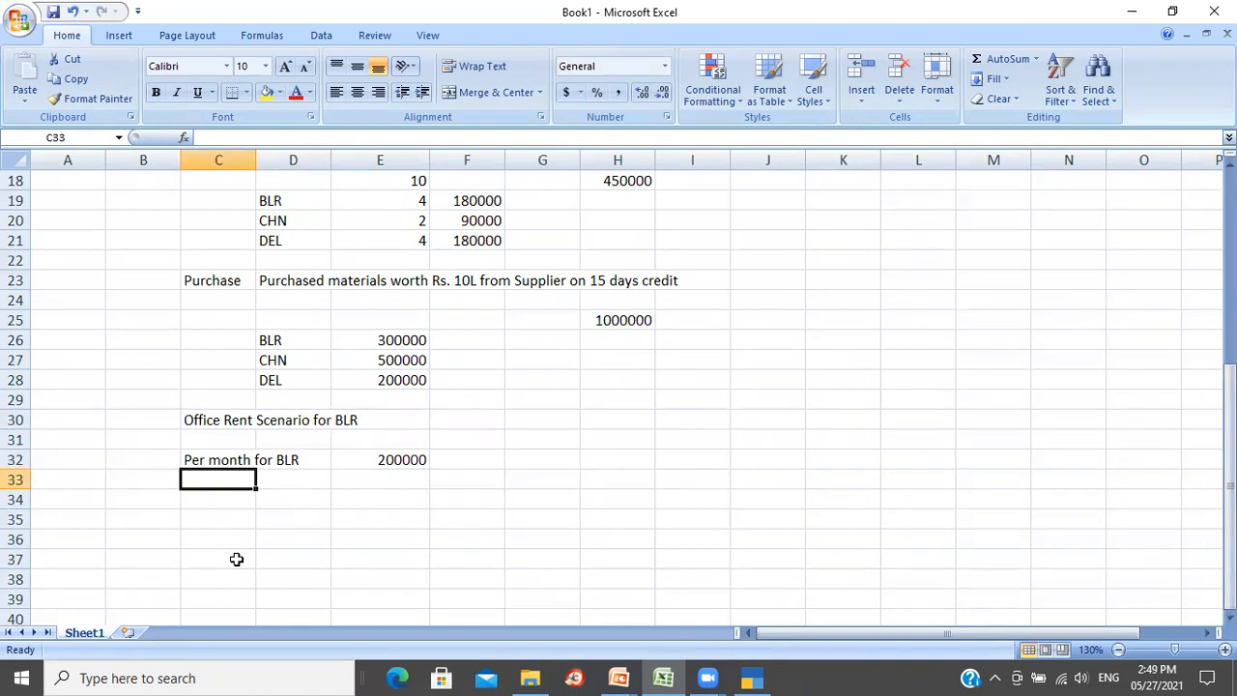
- Enter the note "BLR Operates all 3 line of business" in C31, under the office rent heading
key("Up")
key("Up")
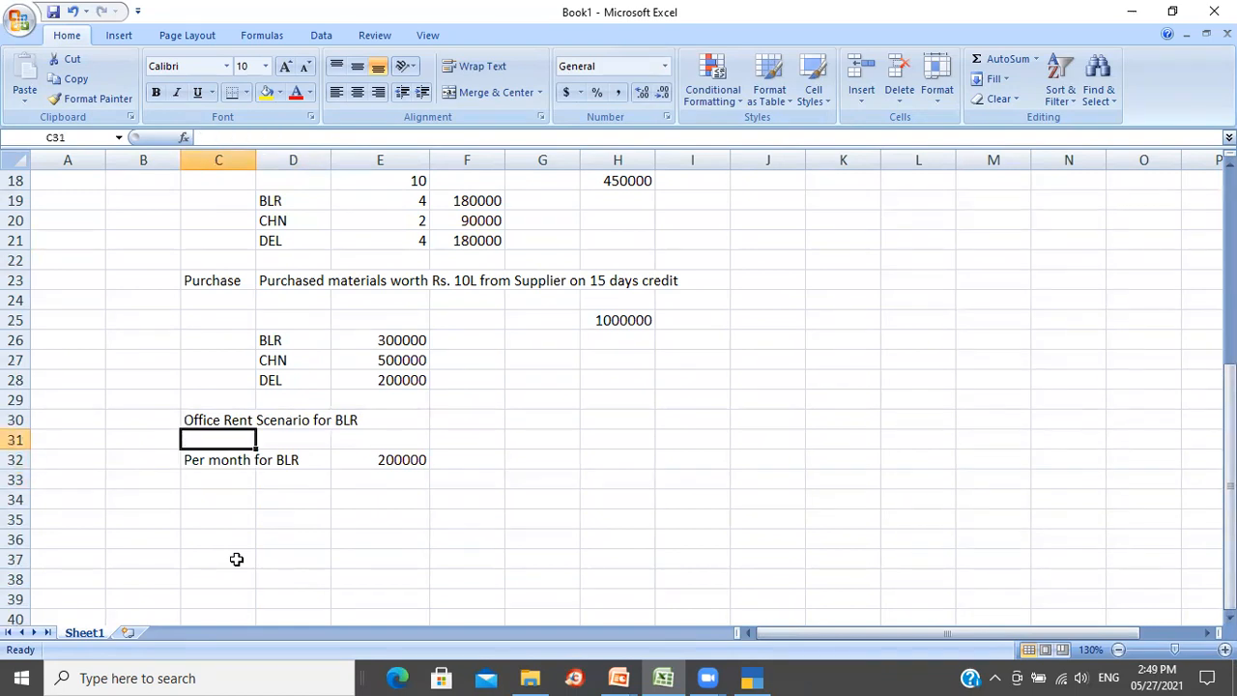
type("BLR Operates all 3 line of business")
key("Return")
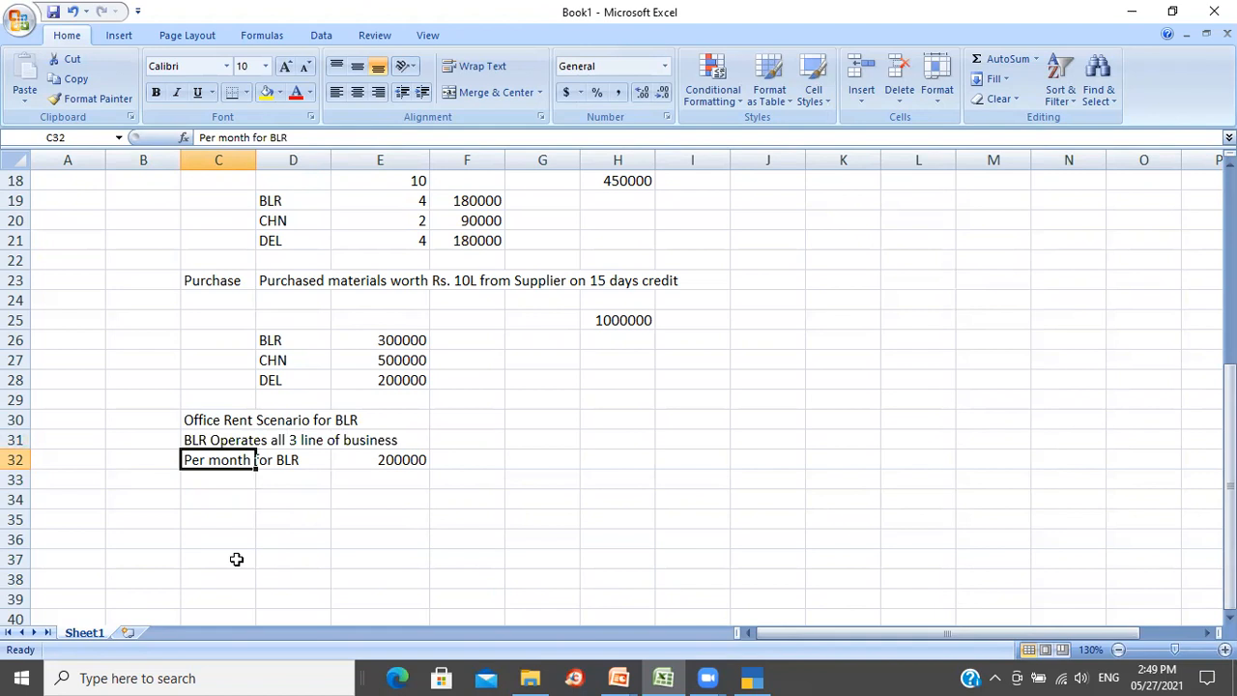
- Enter the label "BLR office" in C34
key("Return")
key("Return")
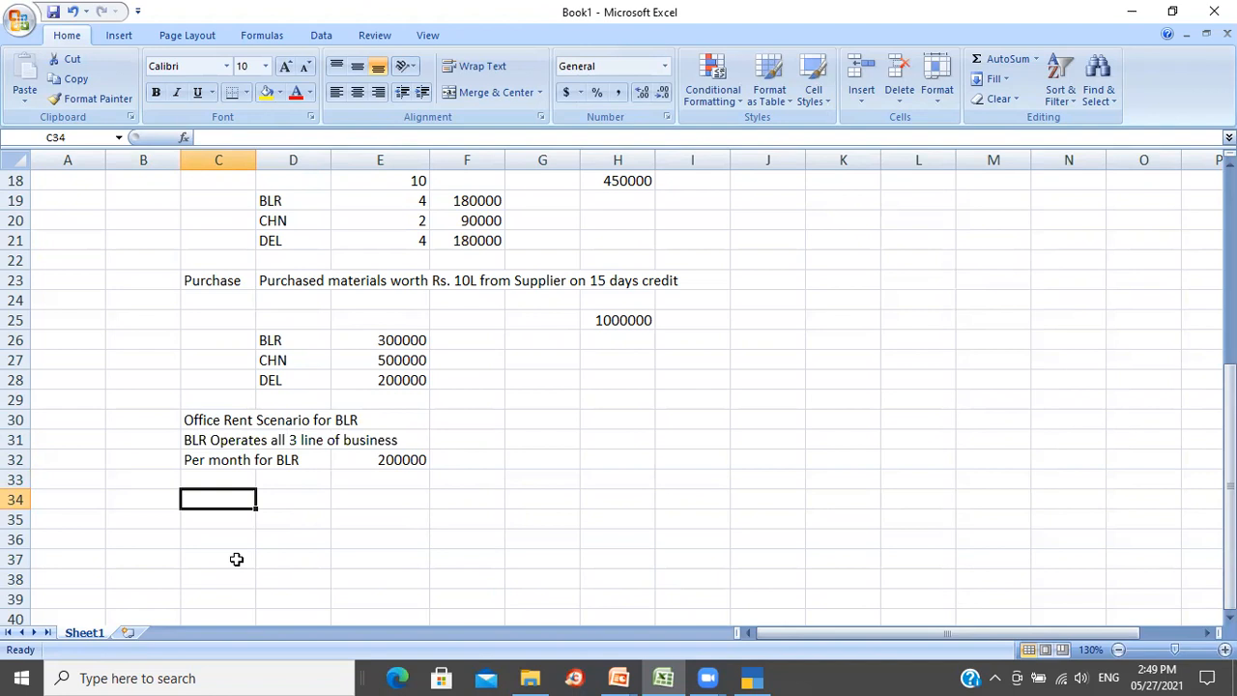
type("BLR o")
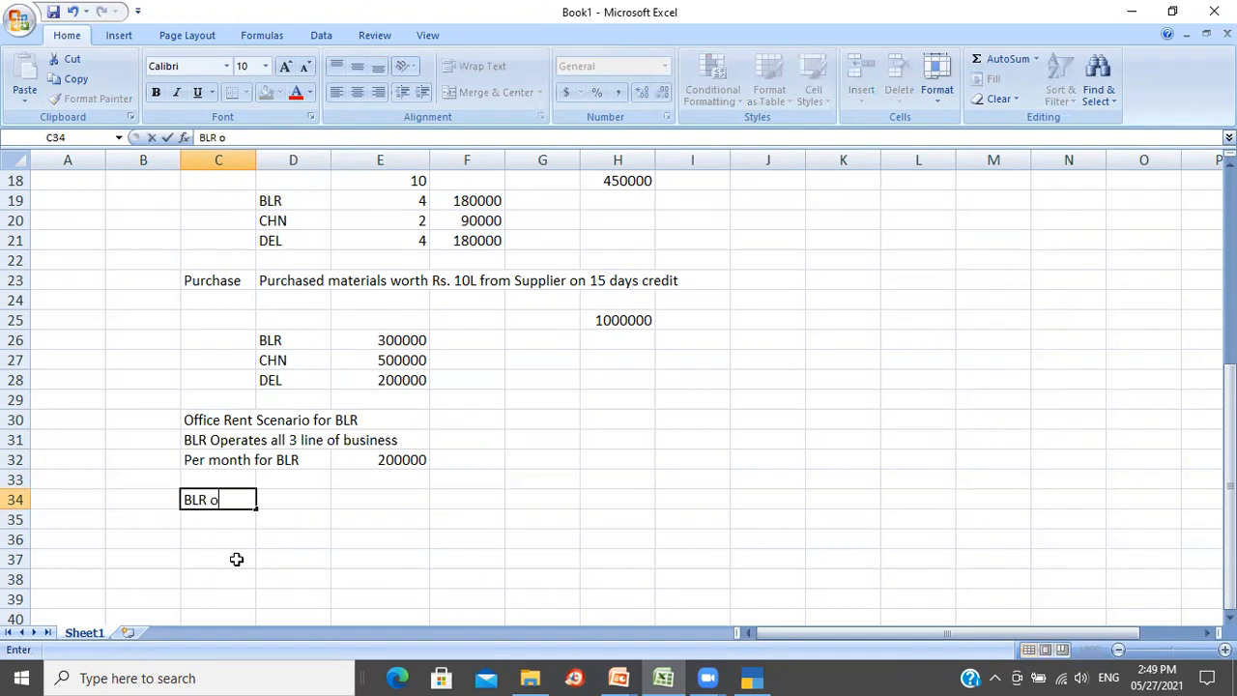
type("ffice")
key("Return")
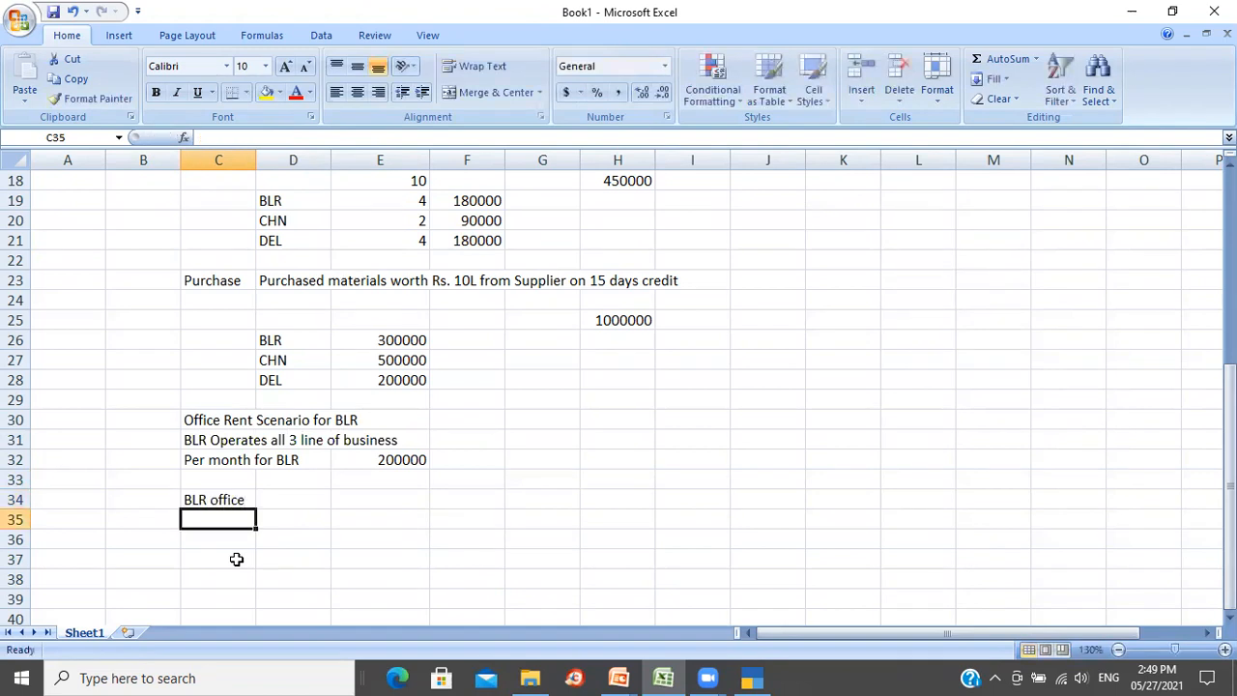
- Enter "Computer Hardware" in C35, below the BLR office label, with 50% in F35
type("Com")
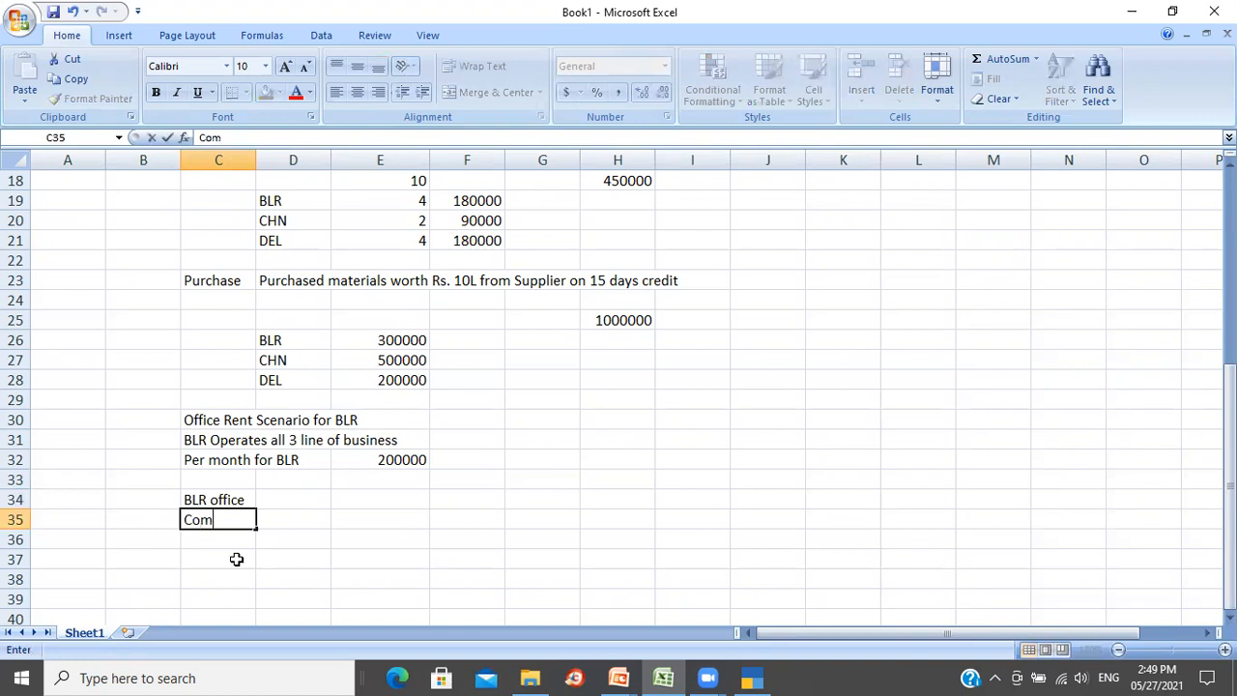
type("puter Hardware")
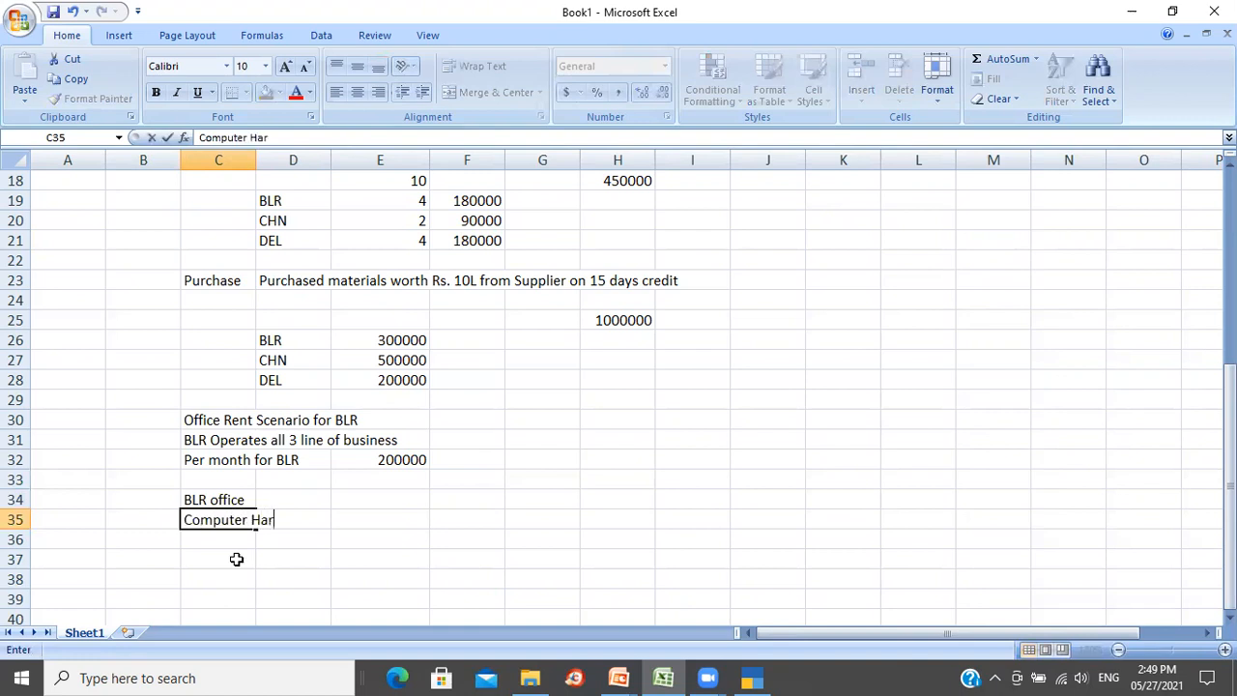
key("Tab")
key("Tab")
key("Tab")
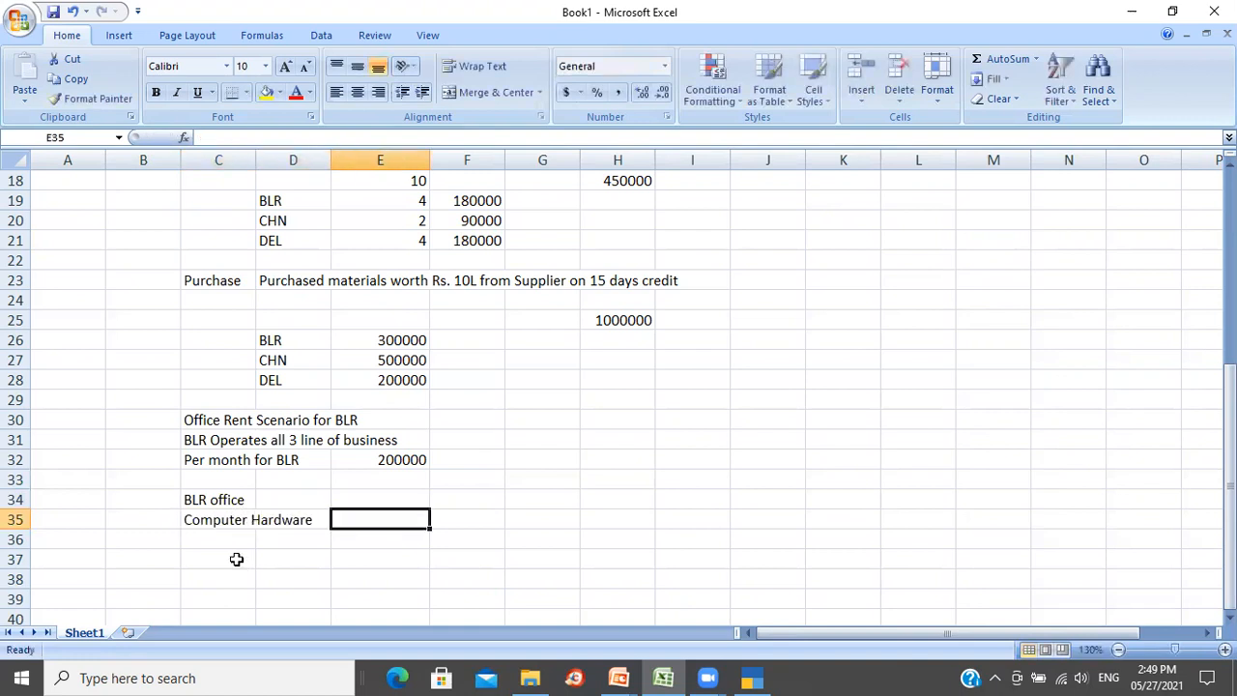
type("50%")
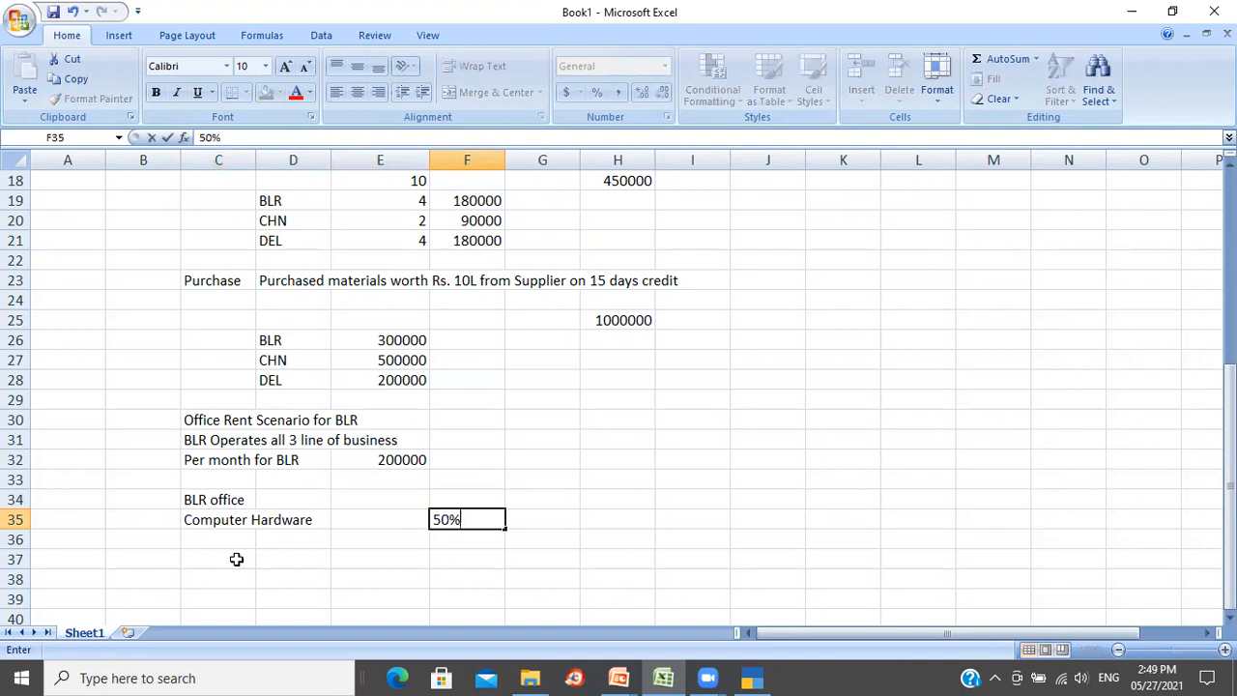
key("Return")
- Enter the column heading "Space allocation" in F34, above the percentage
key("Up")
key("Up")
key("Right")
key("Right")
key("Right")
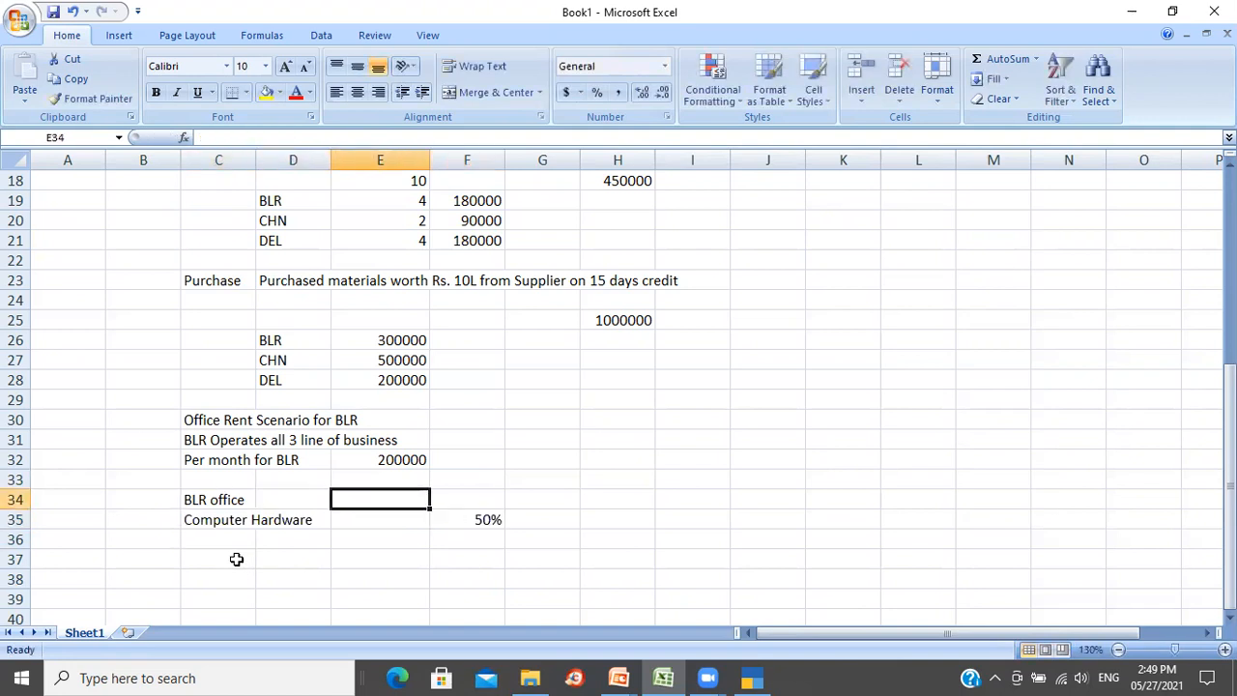
type("Space a")
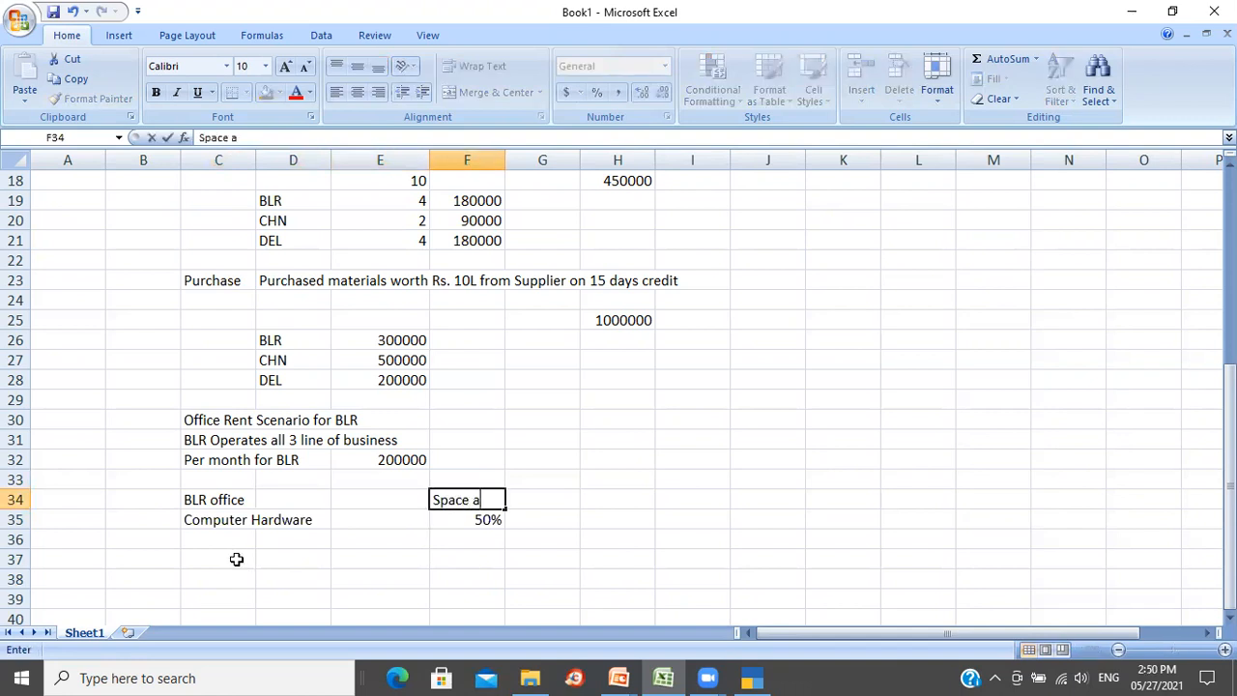
type("llocaiton")
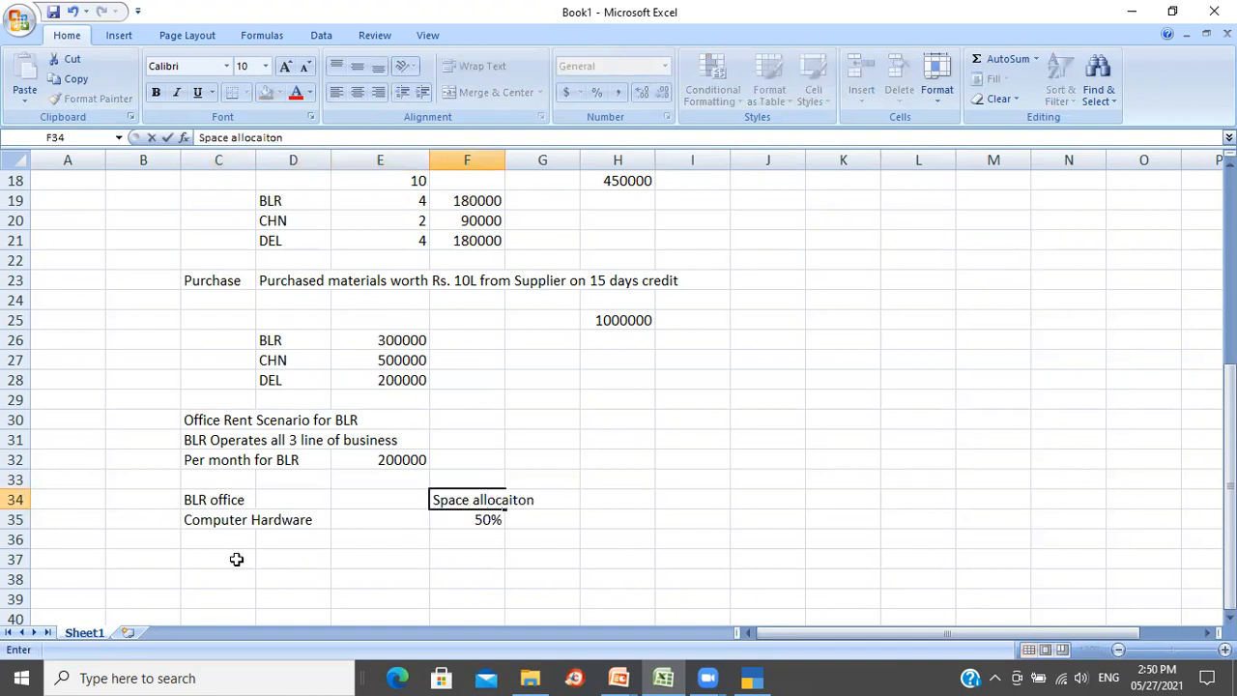
key("BackSpace")
key("BackSpace")
key("BackSpace")
key("BackSpace")
type("tion")
key("Return")
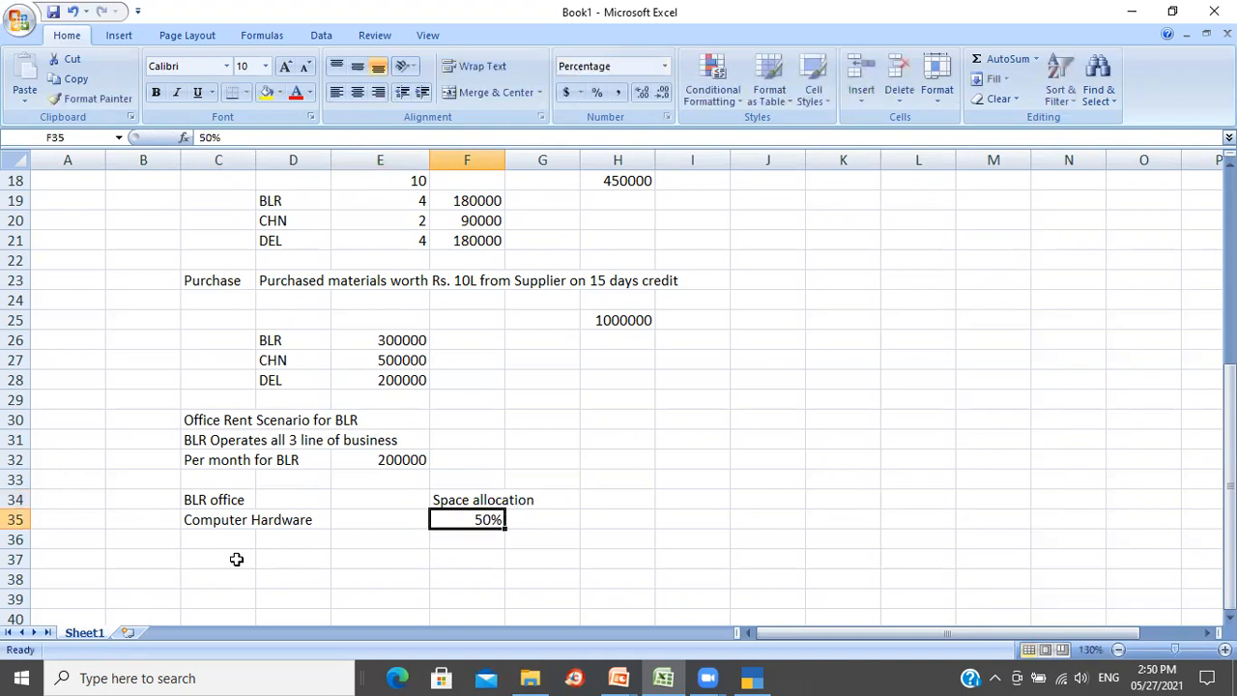
- Enter "FMCG Mfg" in C36 with a space allocation of 30% in F36
key("Down")
key("Left")
key("Left")
key("Left")
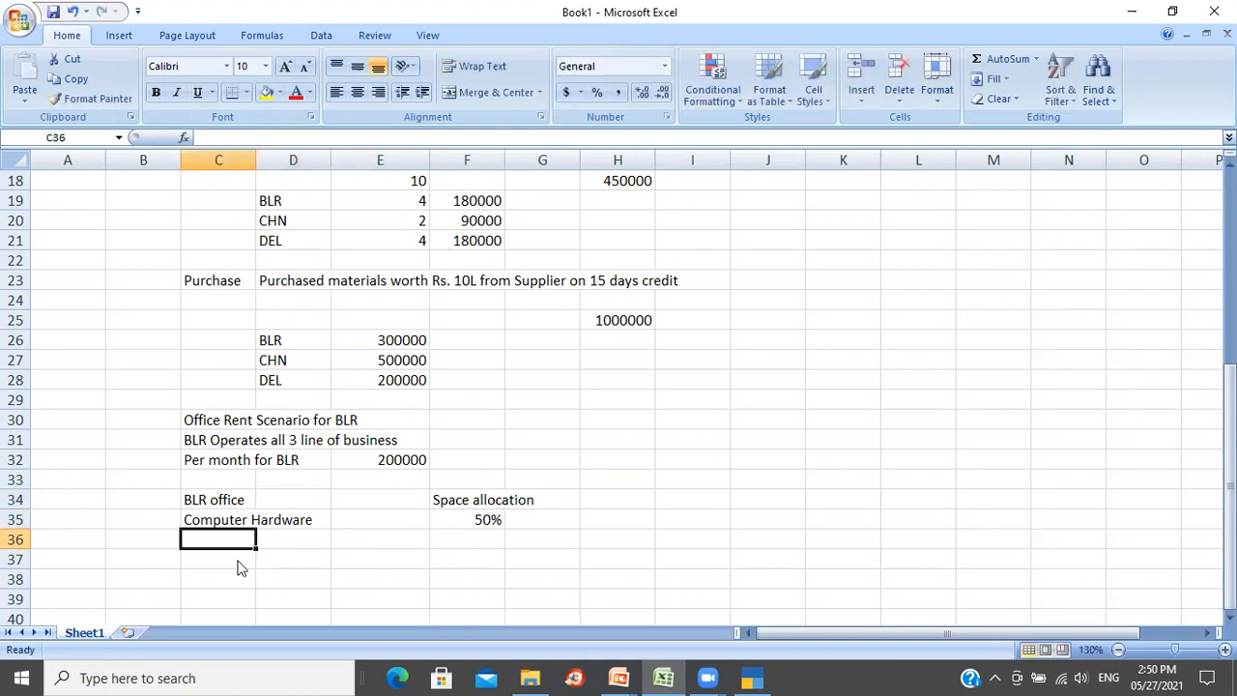
type("FMCG Mf")
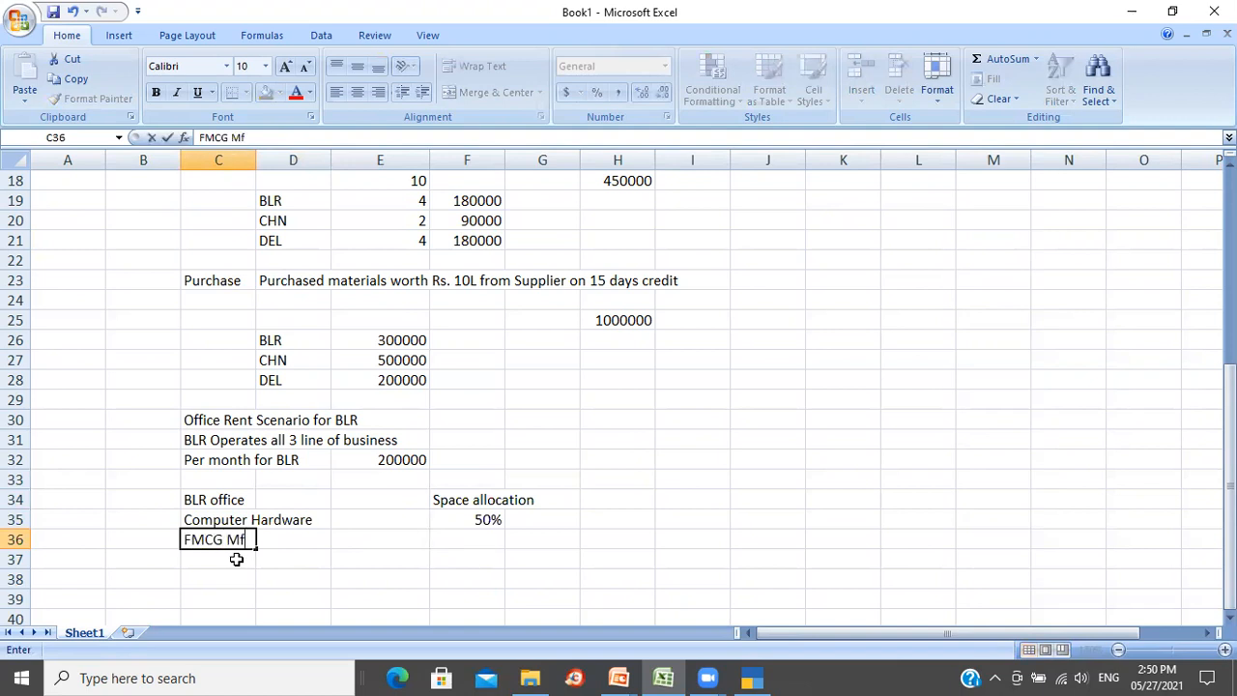
type("g")
key("Right")
key("Right")
key("Right")
type("30%")
- Enter "Travel n Tourism" in C37 with a space allocation of 20% in F37
left_click(236, 558)
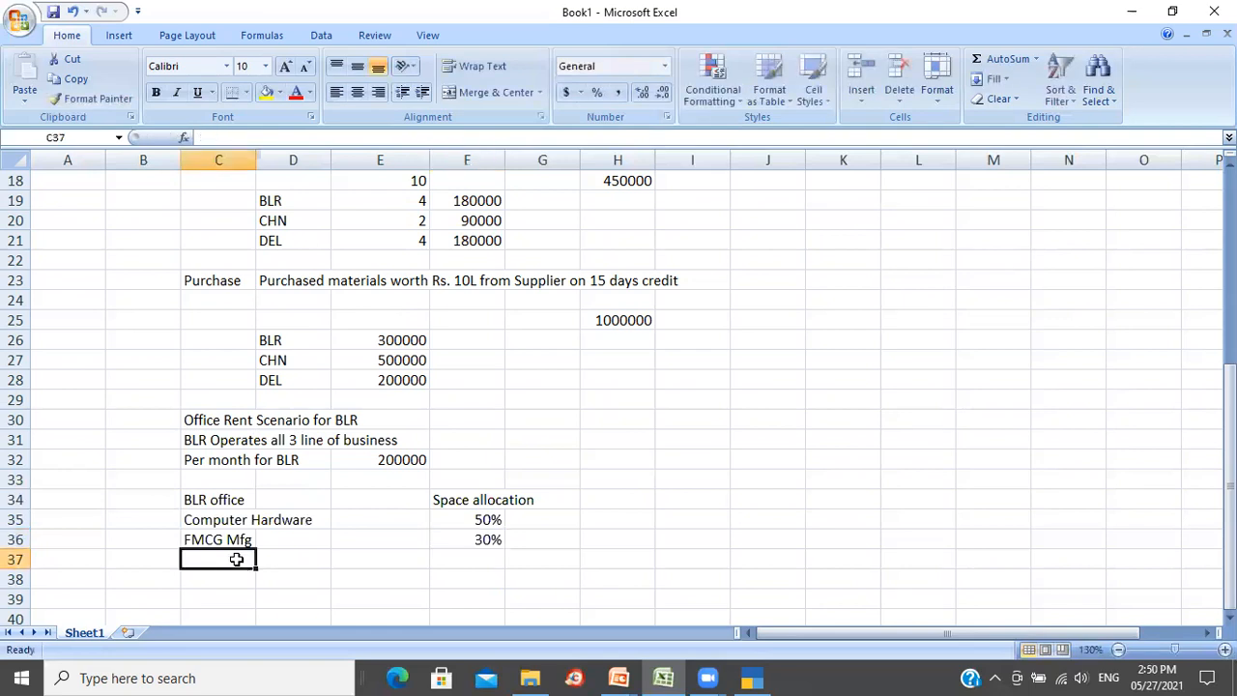
type("Travel")
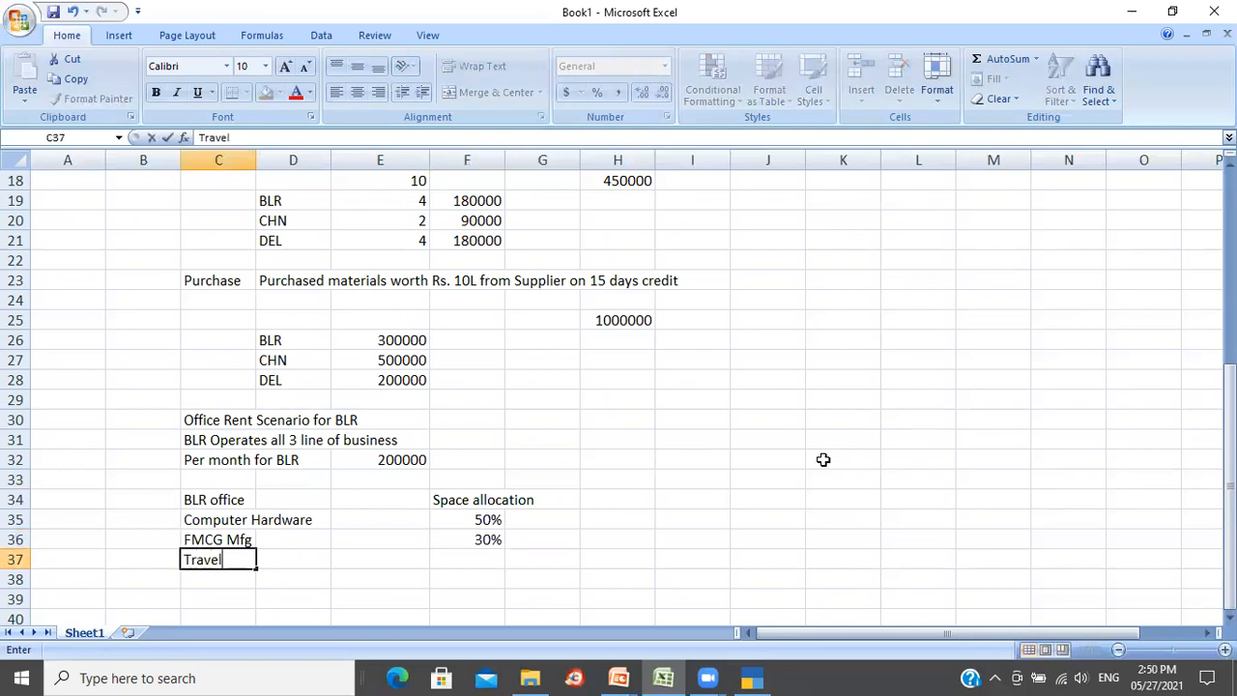
type(" n Tourism")
key("Tab")
key("Tab")
key("Tab")
type("20%")
key("Return")
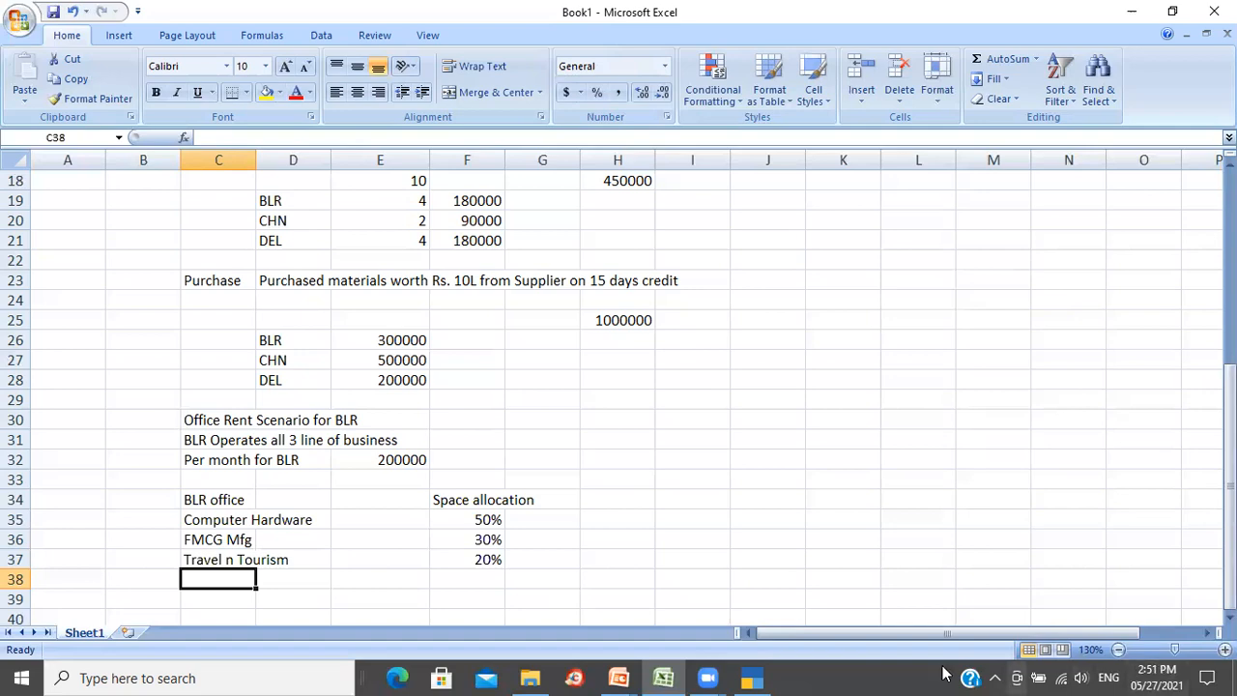
- Switch to TallyPrime and open the list of masters for creating a new master
left_click(754, 677)
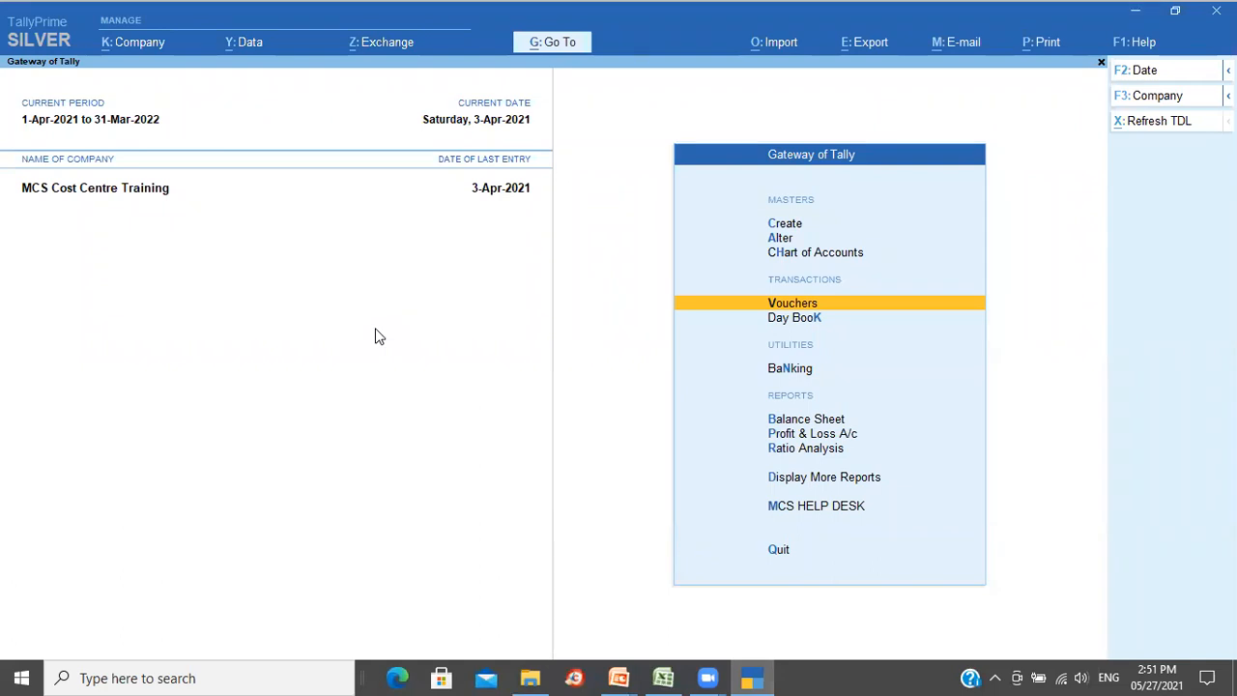
key("Up")
key("Up")
key("Up")
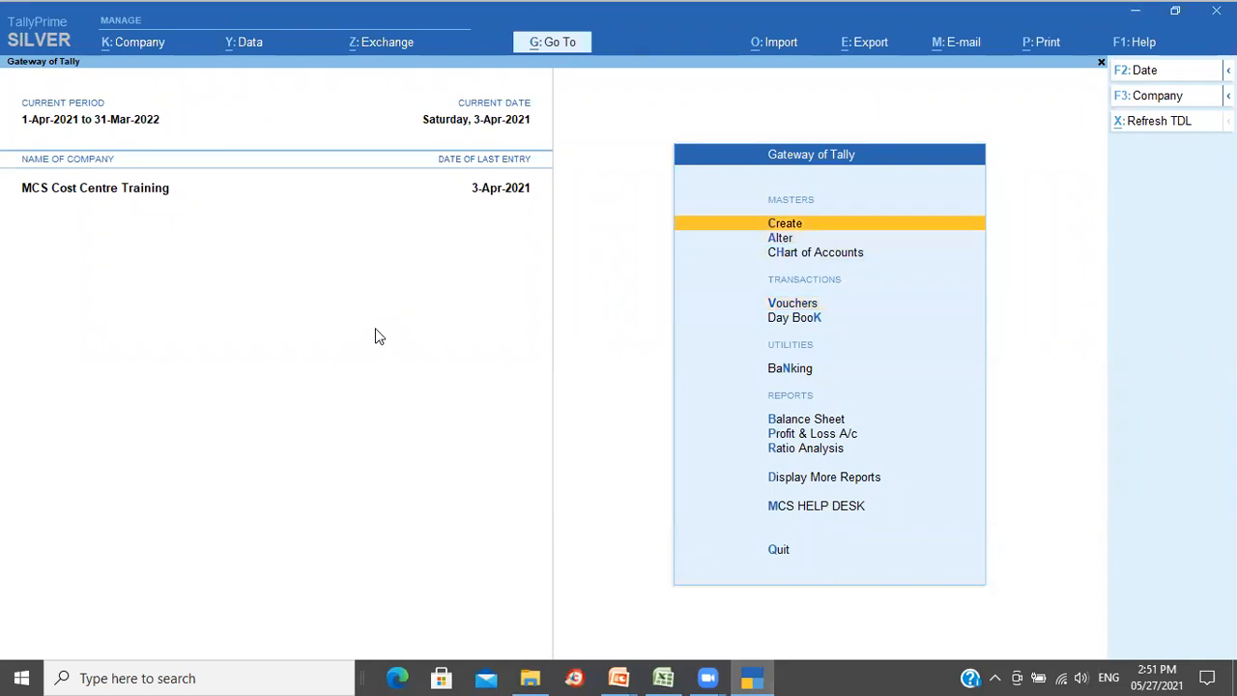
key("Return")
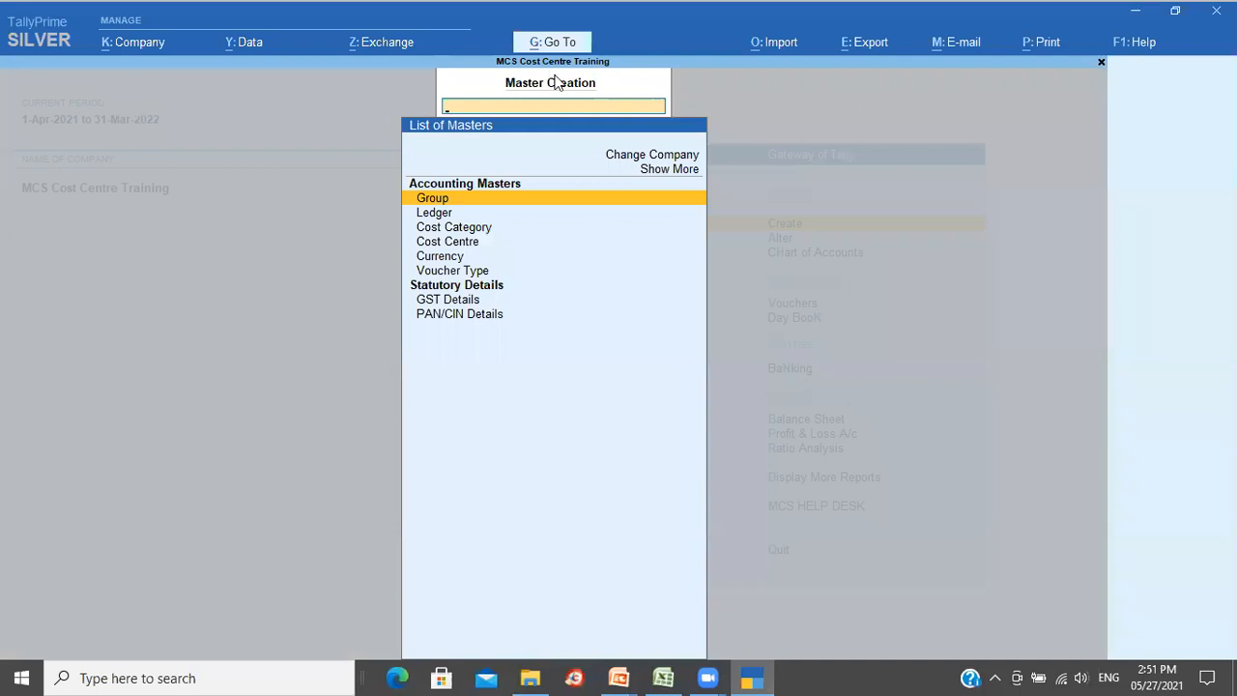
- Expand the list of masters to include the additional and inactive master types, and collapse it again
left_click(665, 180)
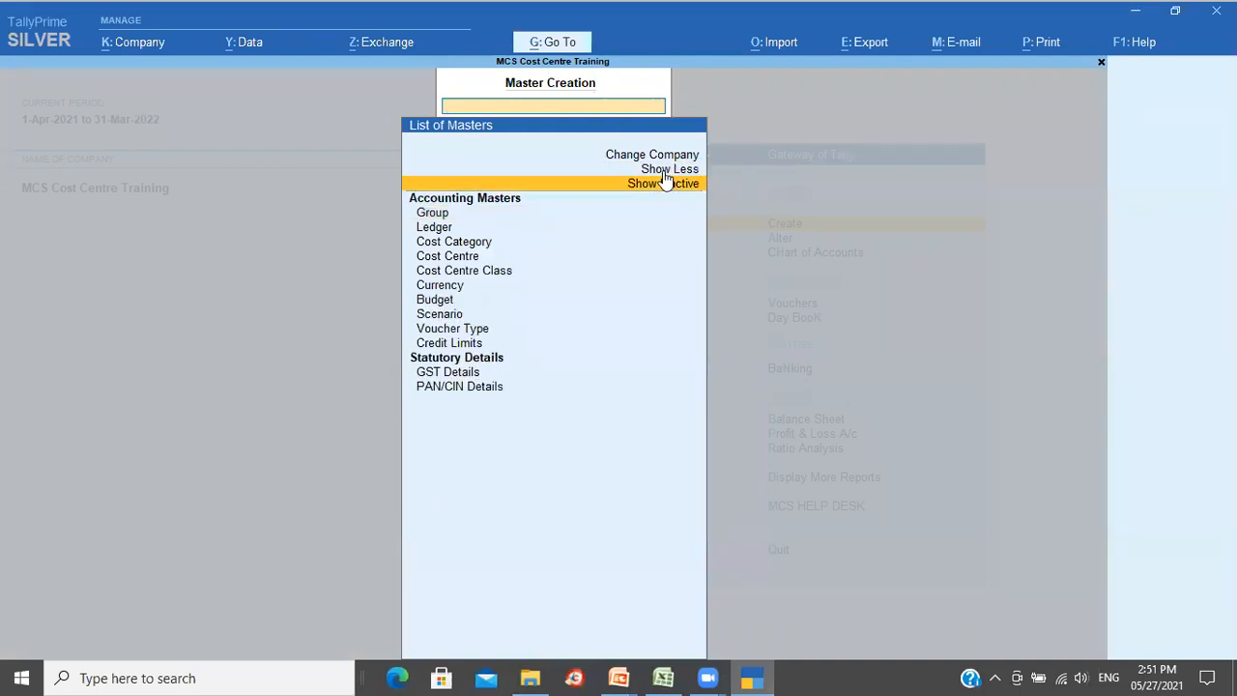
left_click(664, 182)
key("Down")
key("Down")
key("Down")
key("Down")
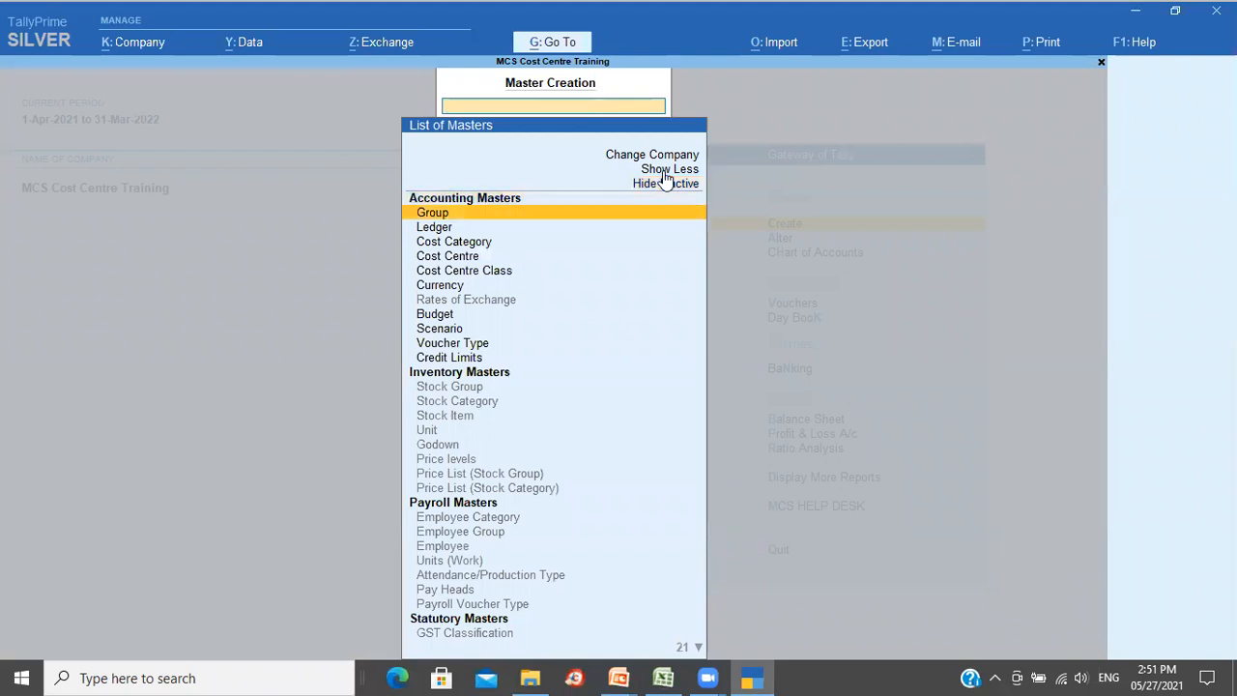
key("Down")
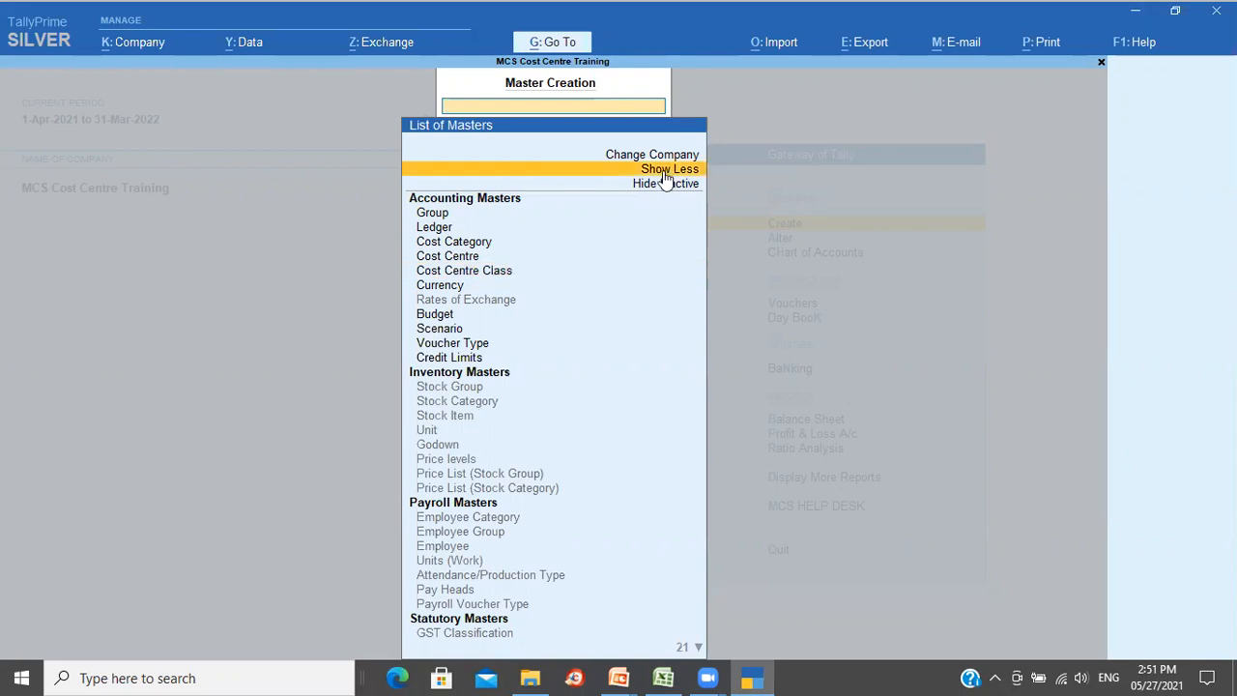
left_click(665, 170)
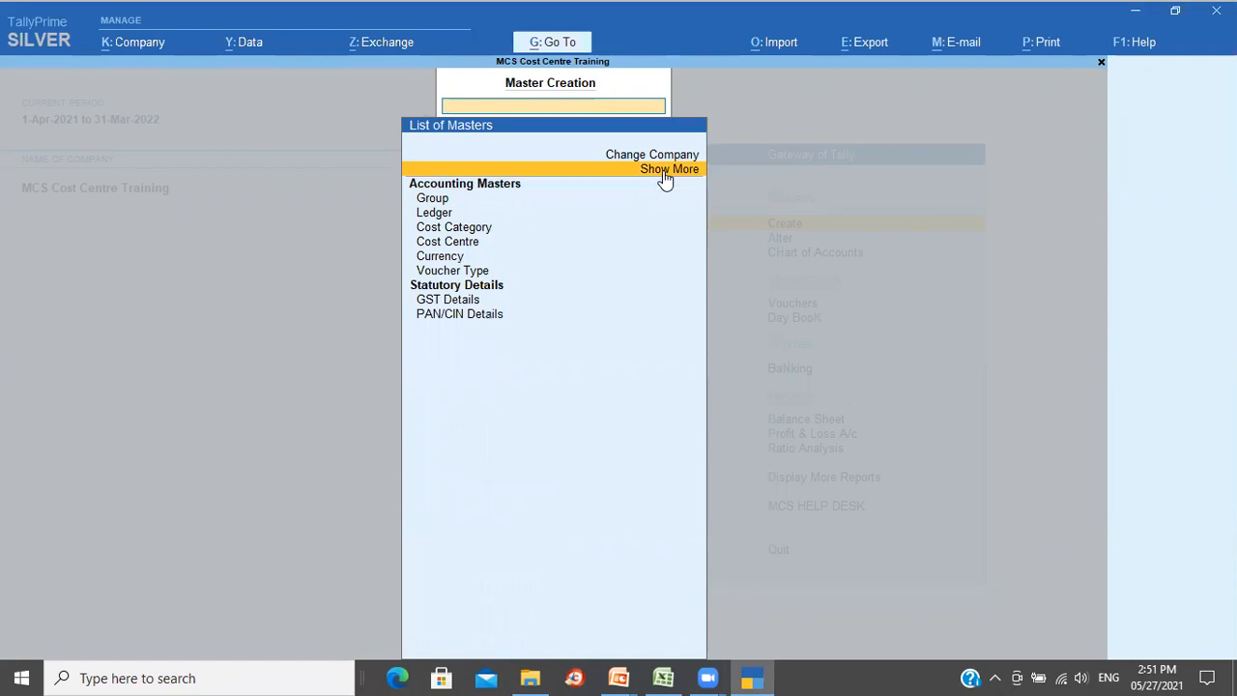
- Show more master types in the list and open Cost Centre Class creation
left_click(665, 170)
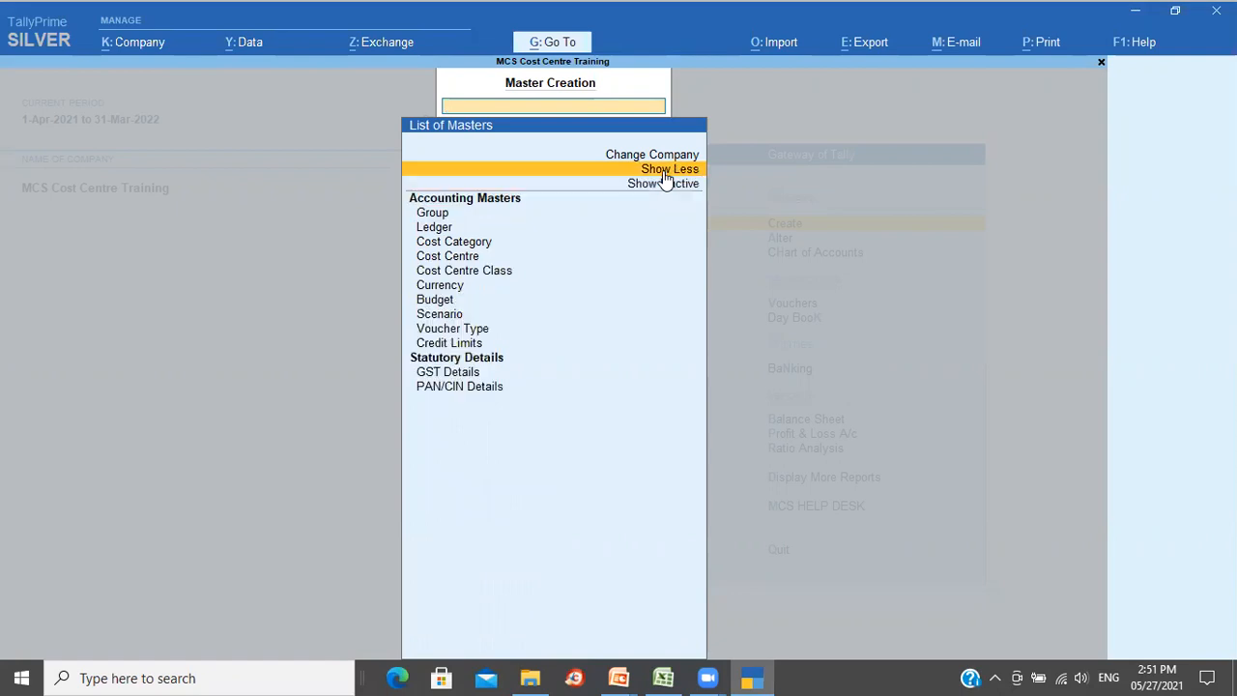
key("Down")
key("Down")
key("Down")
key("Down")
key("Down")
key("Down")
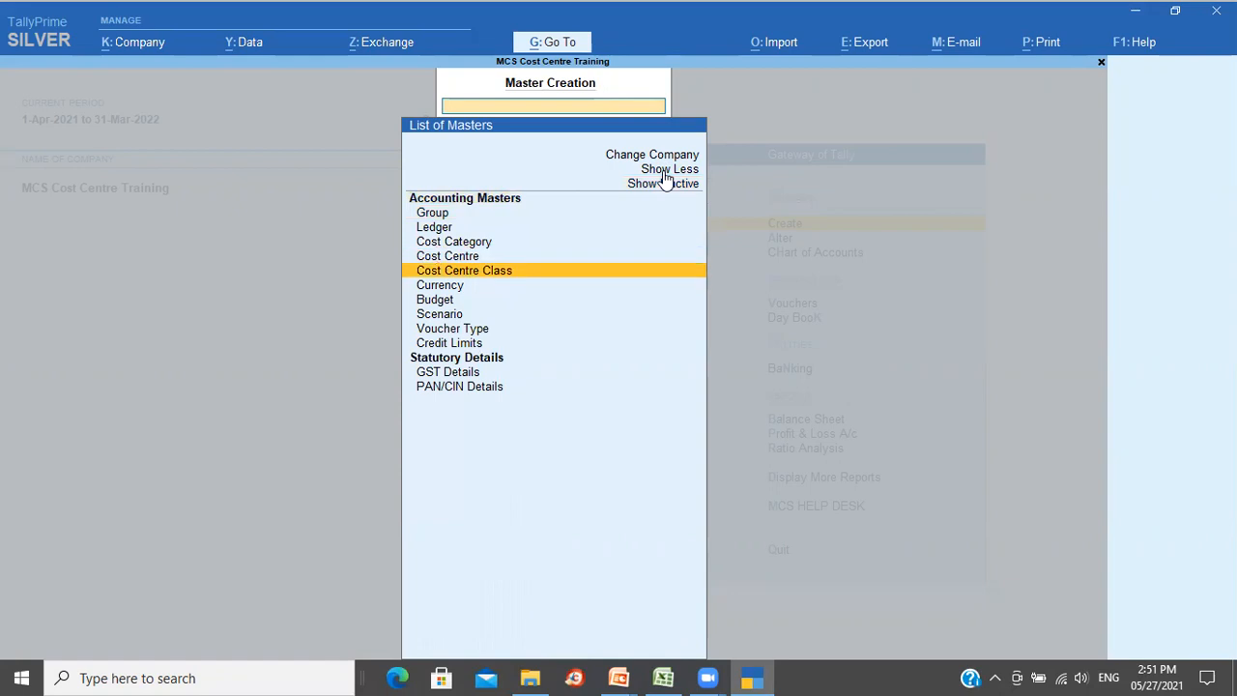
key("Return")
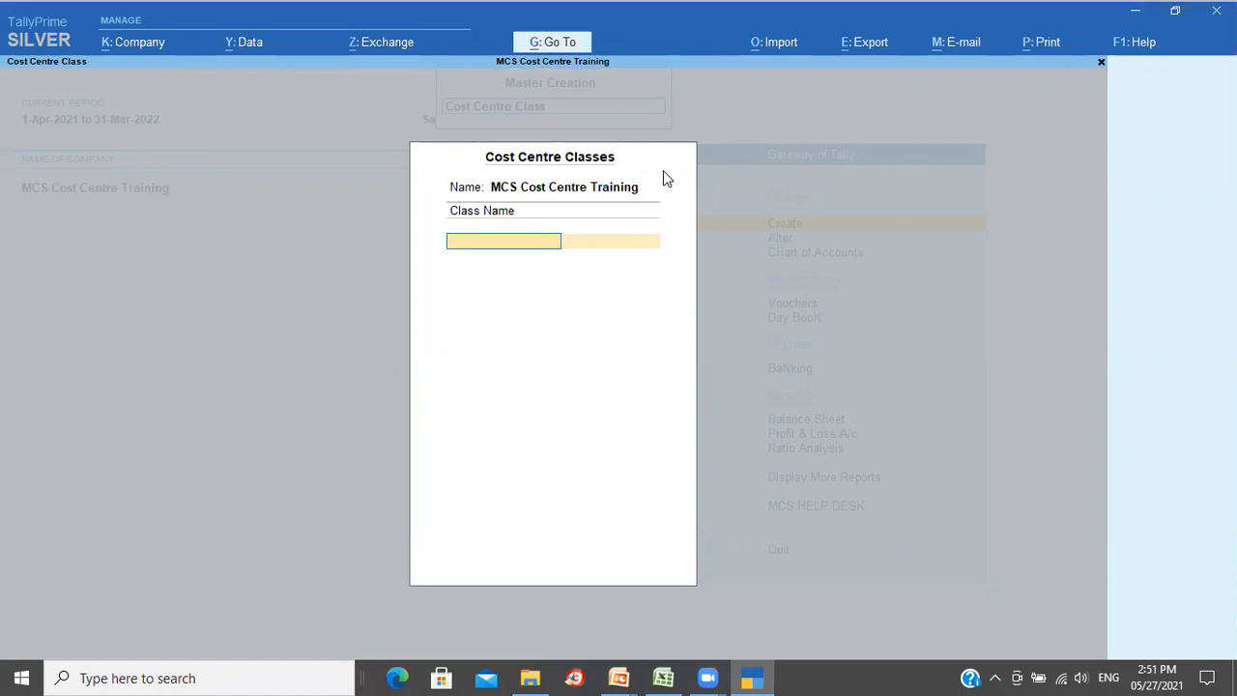
- Consult the monthly BLR rent in the Excel workbook, and add a cost centre class named "BLR Rent" in TallyPrime
key("alt+Tab")
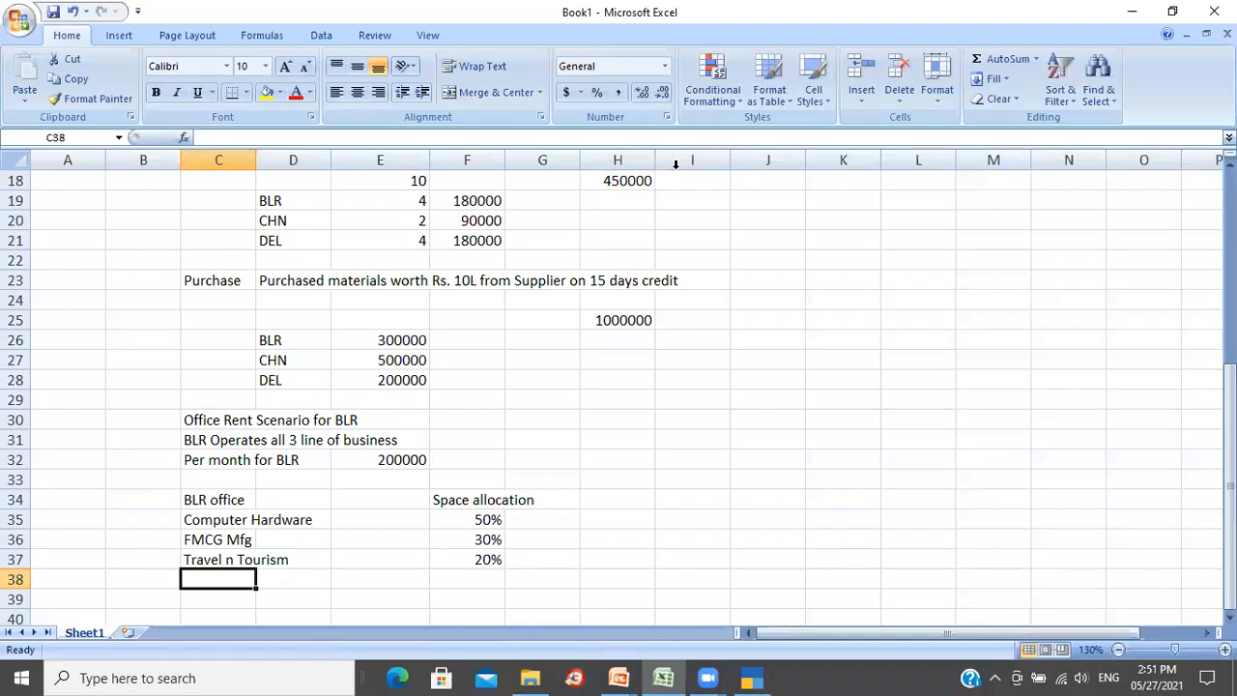
left_click(370, 462)
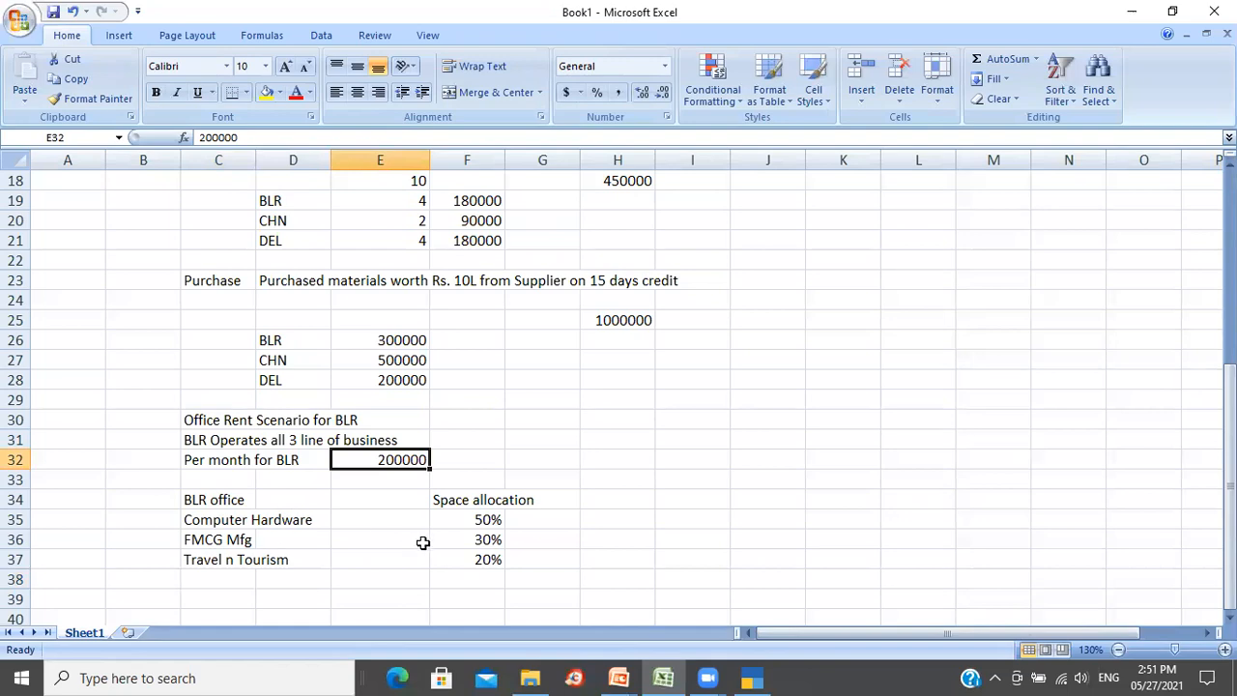
key("alt+Tab")
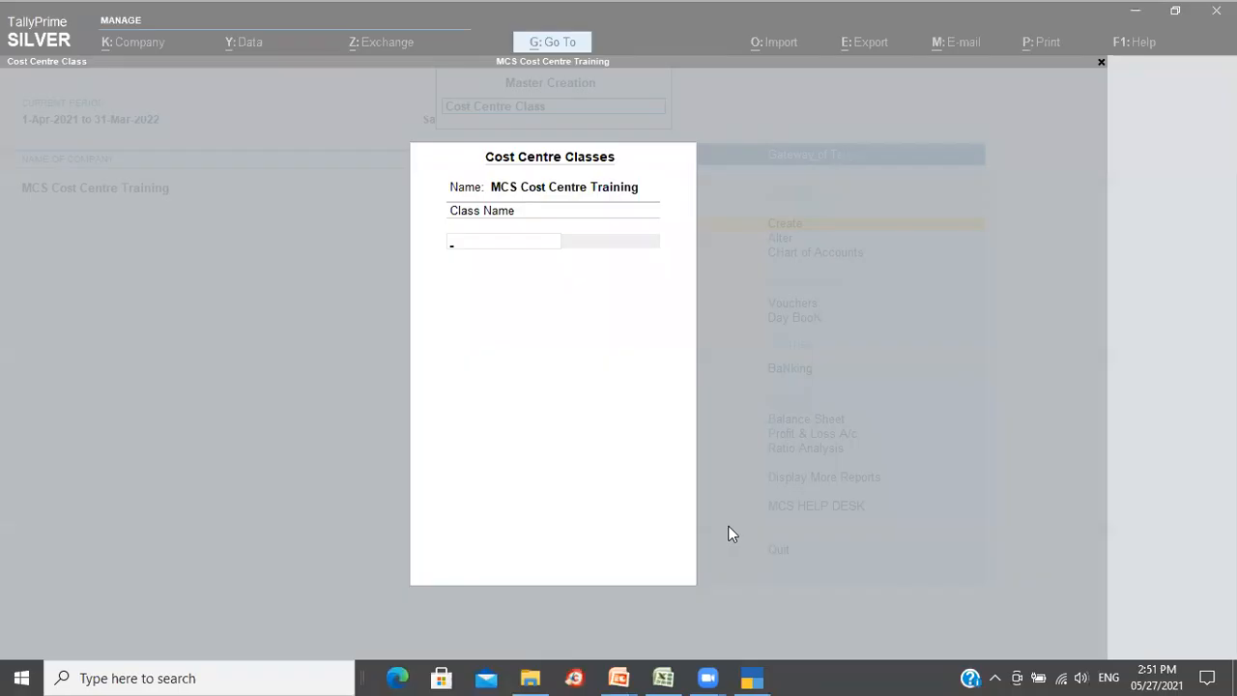
type("BRI")
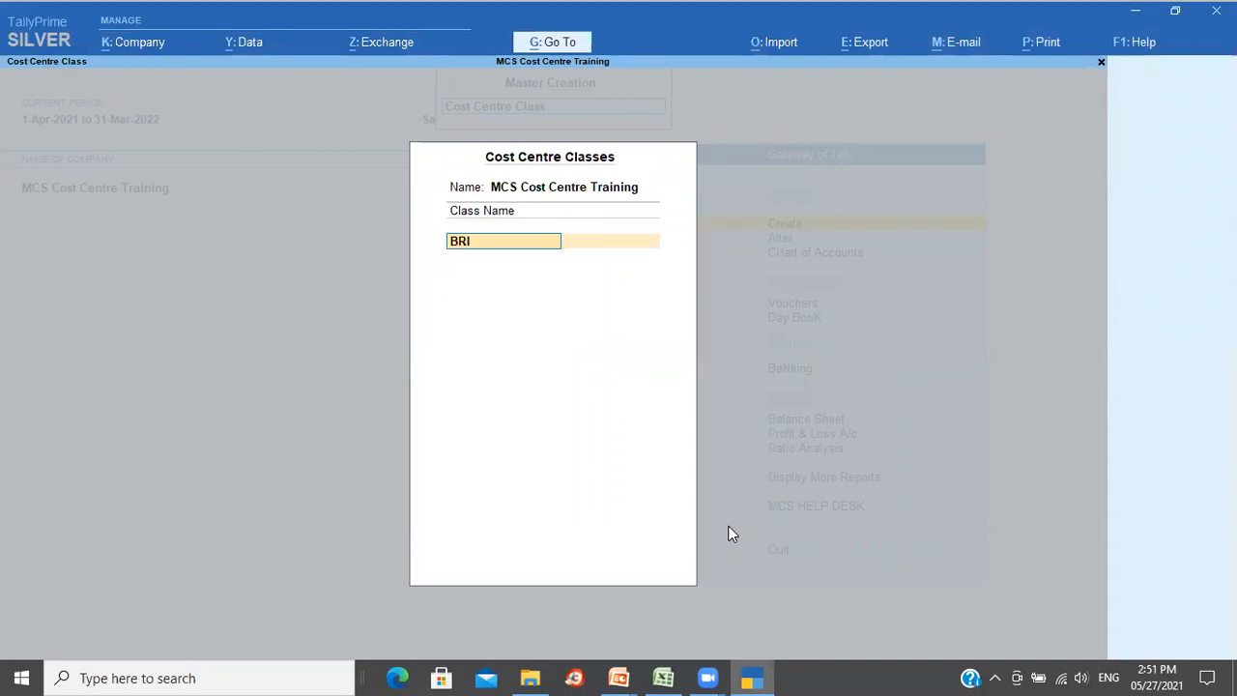
key("BackSpace")
key("BackSpace")
type("LR Rent")
key("Return")
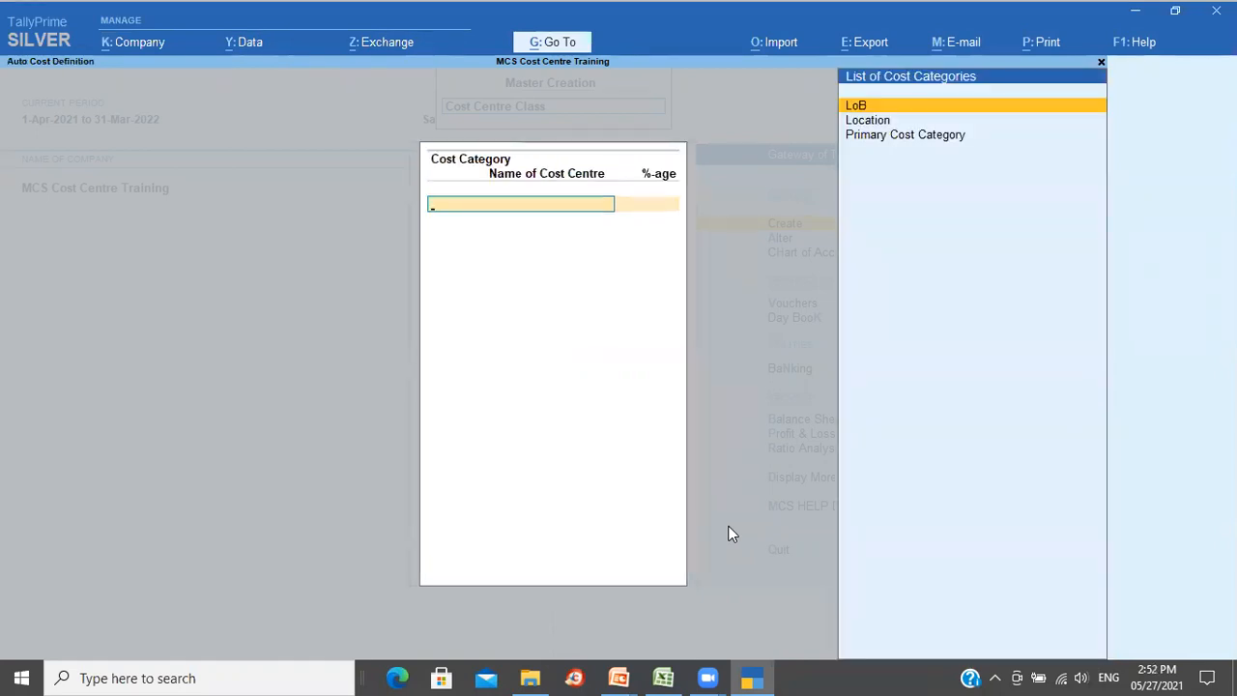
- Allocate the Location cost category 100% to the BLR cost centre in the class definition
key("Down")
key("Return")
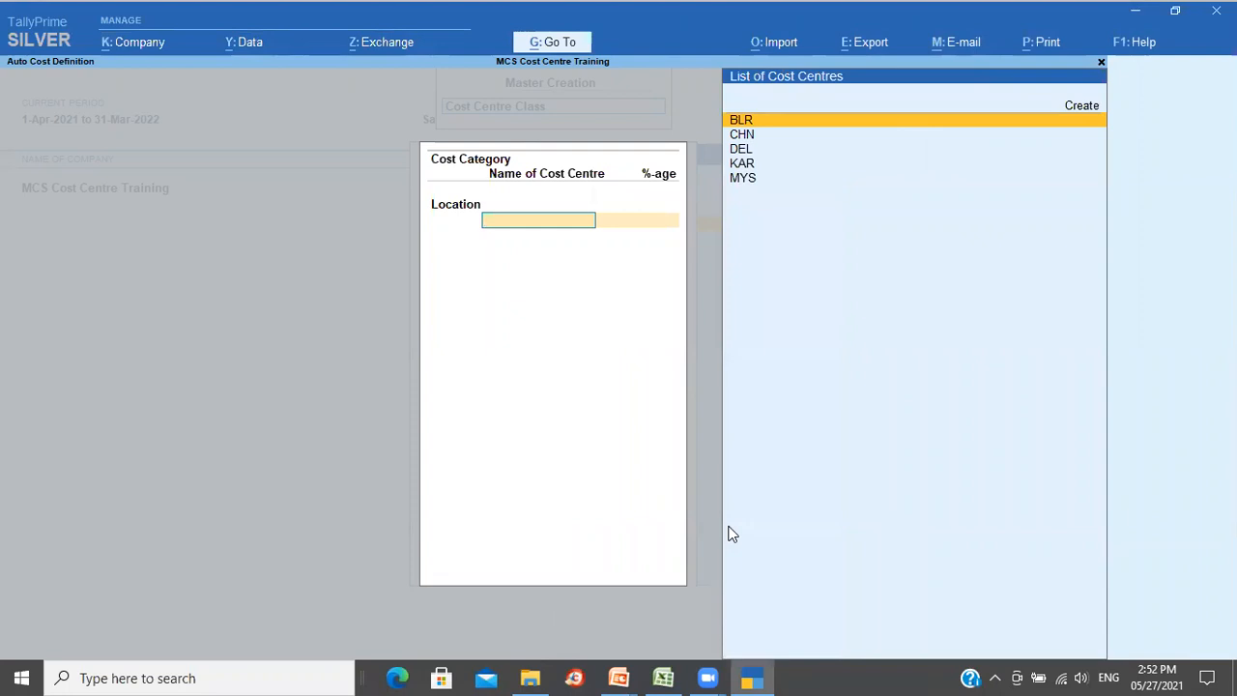
key("Return")
key("Return")
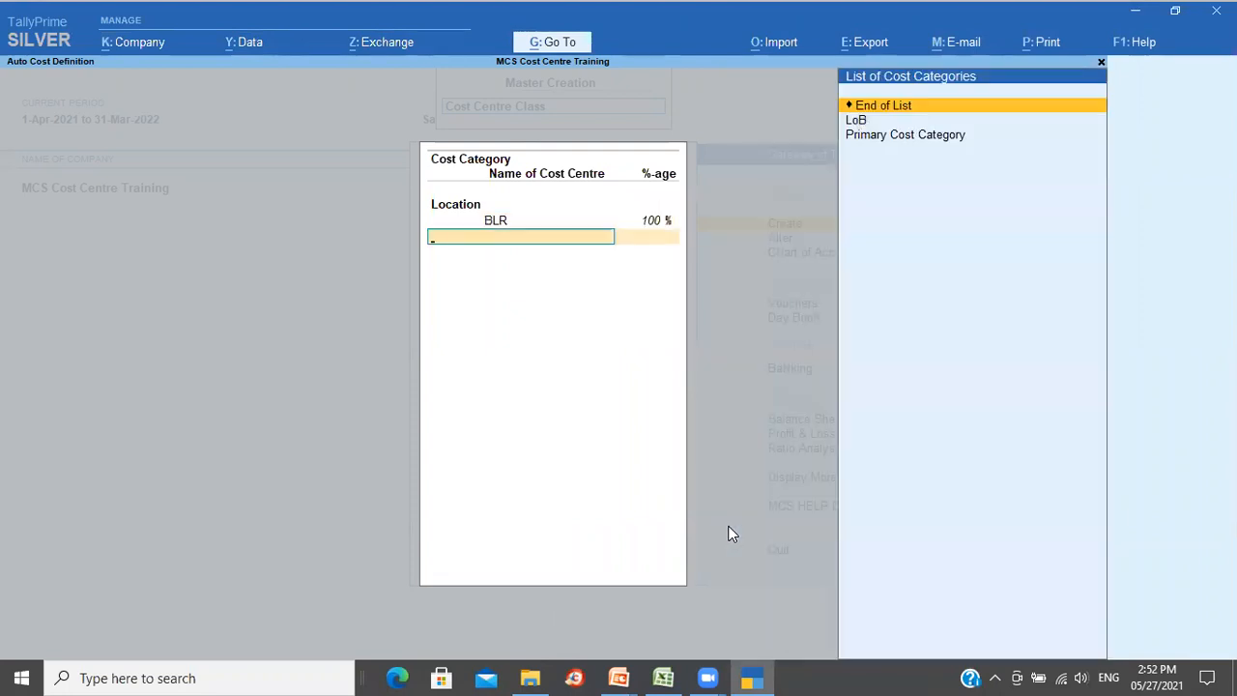
- Allocate the LoB cost category 50% to Comp HW, 30% to FMCG Mfg and 20% to Travel N Tourism, matching the Excel space allocation
key("Down")
key("Return")
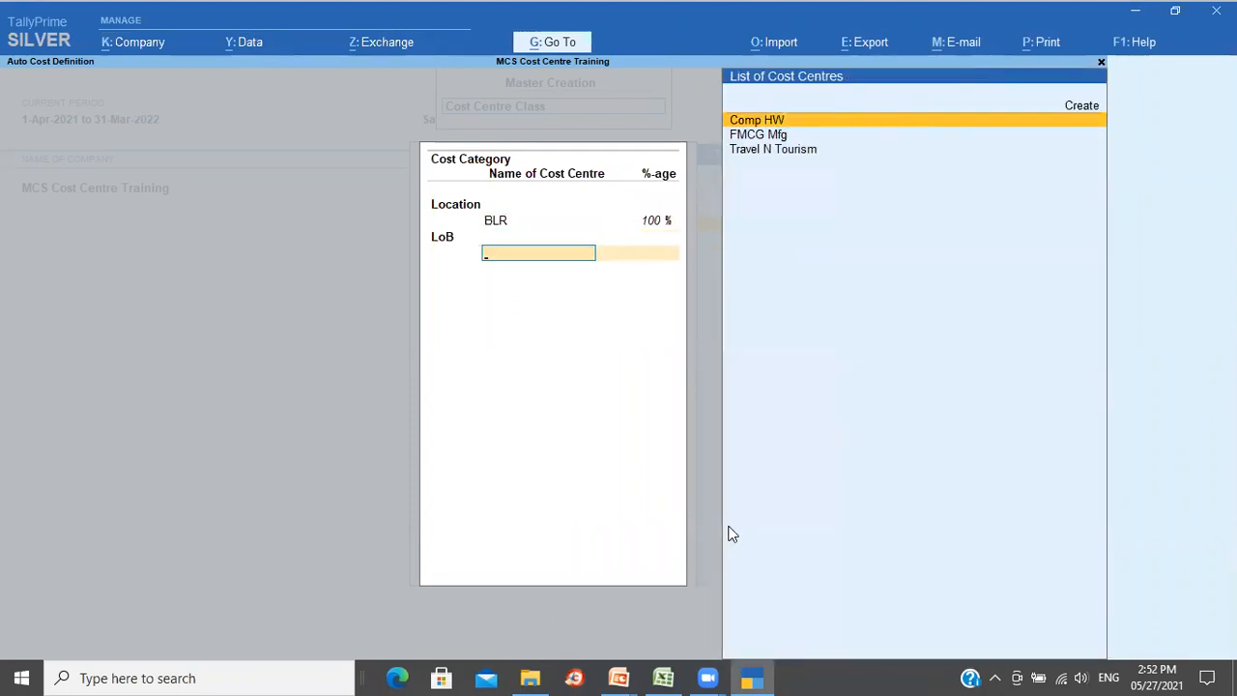
key("alt+Tab")
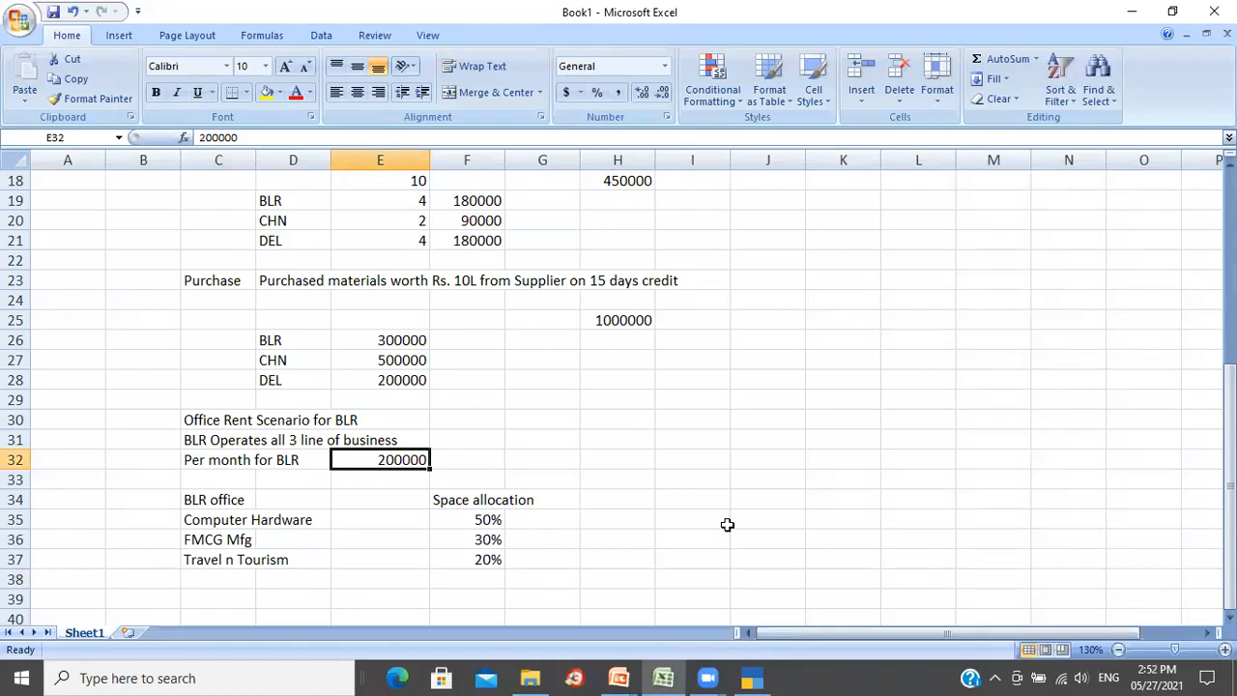
key("alt+Tab")
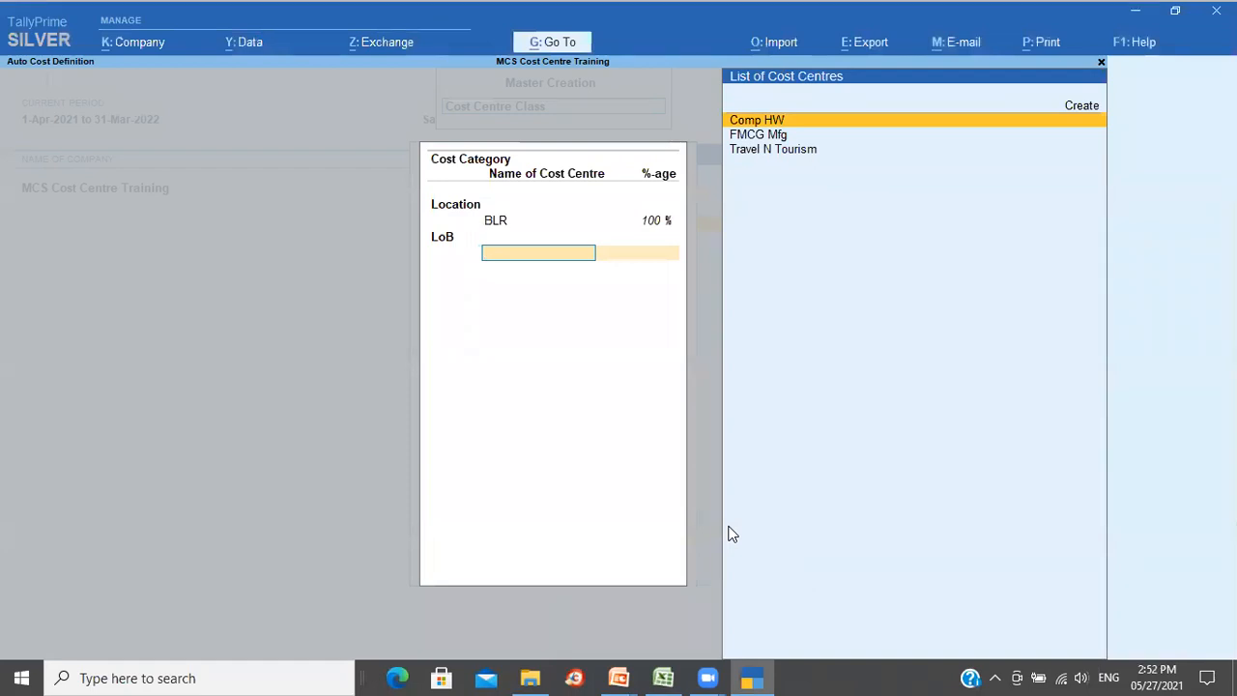
key("Return")
type("50")
key("Return")
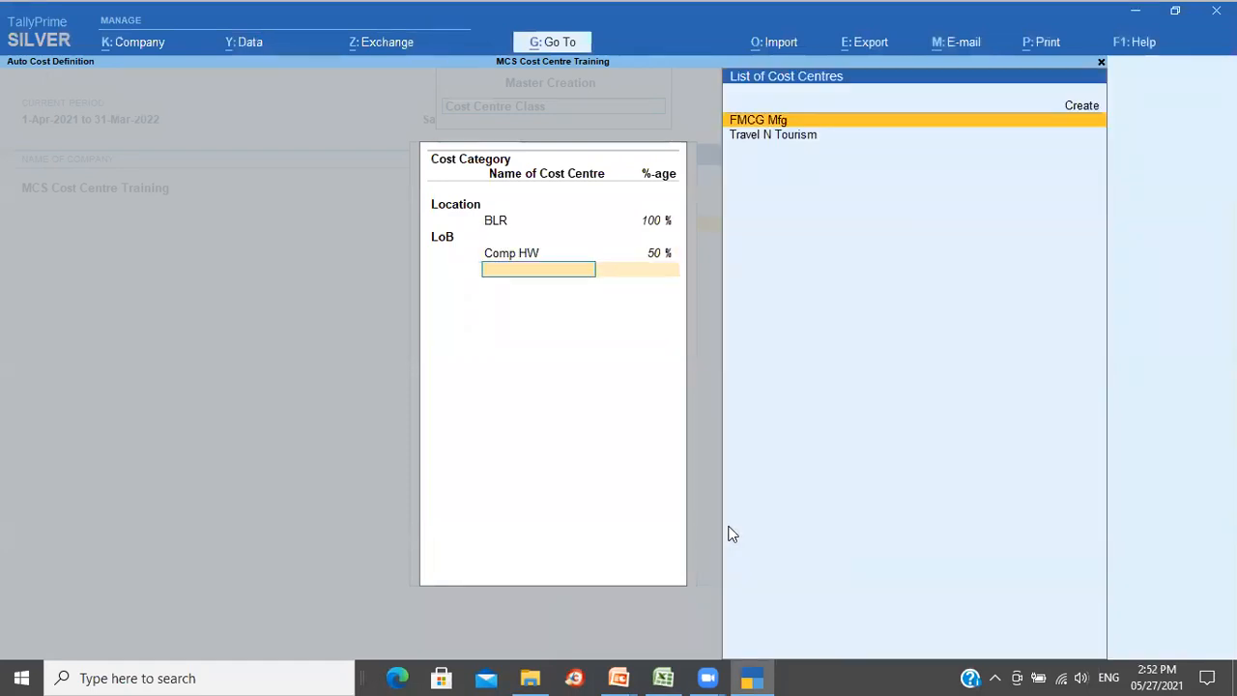
key("Return")
type("30")
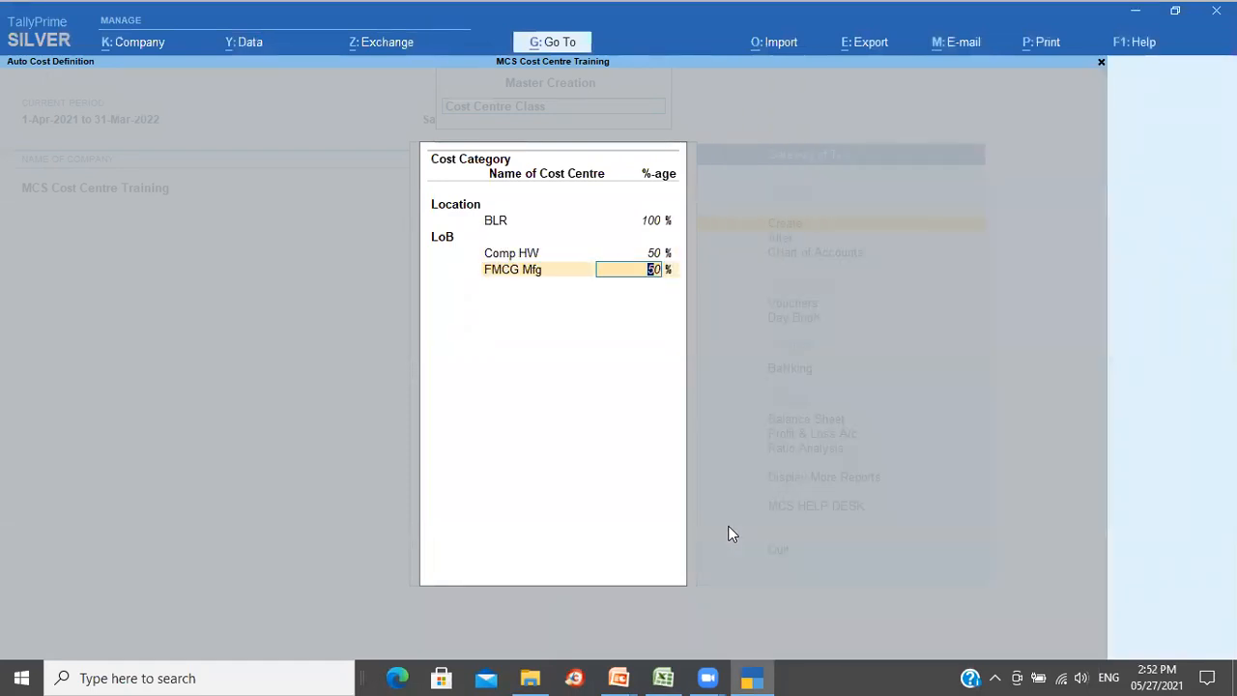
key("Return")
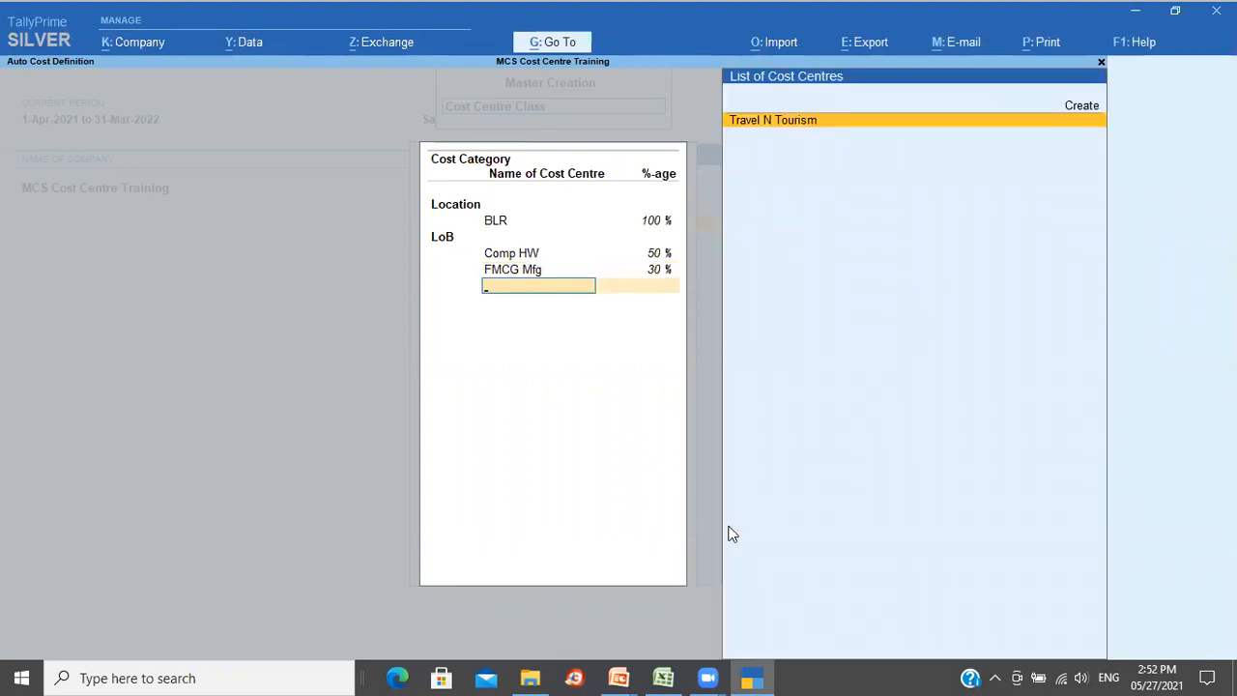
key("Return")
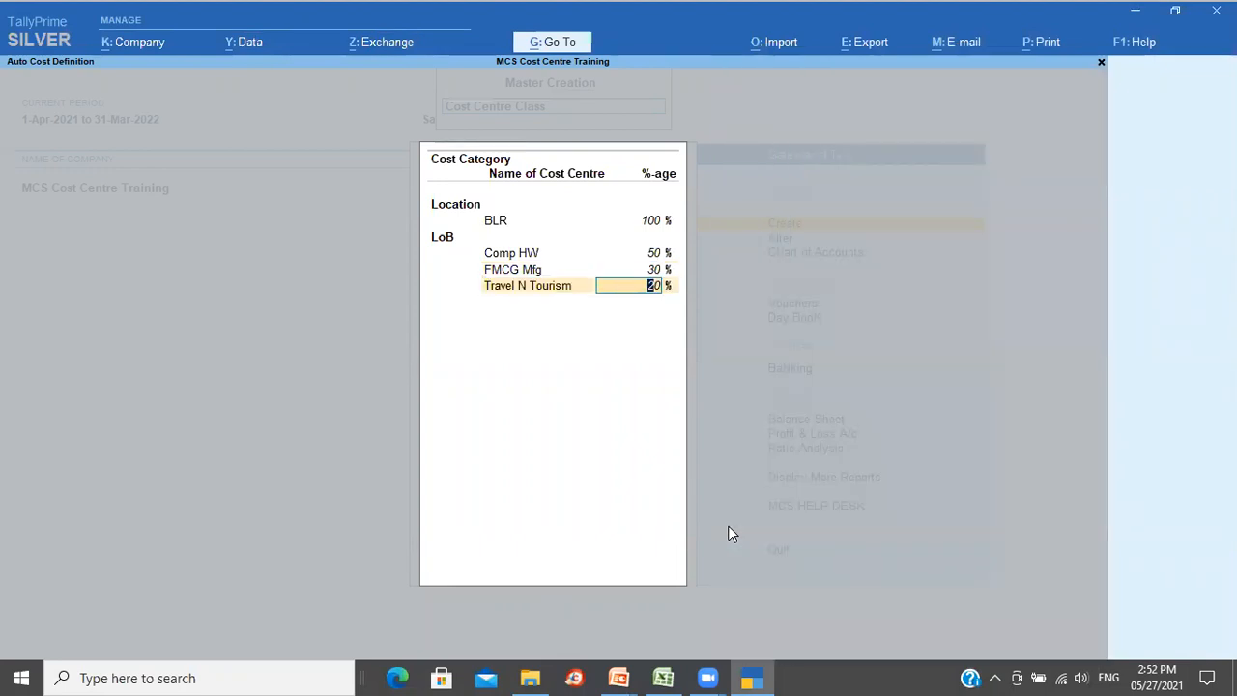
key("Return")
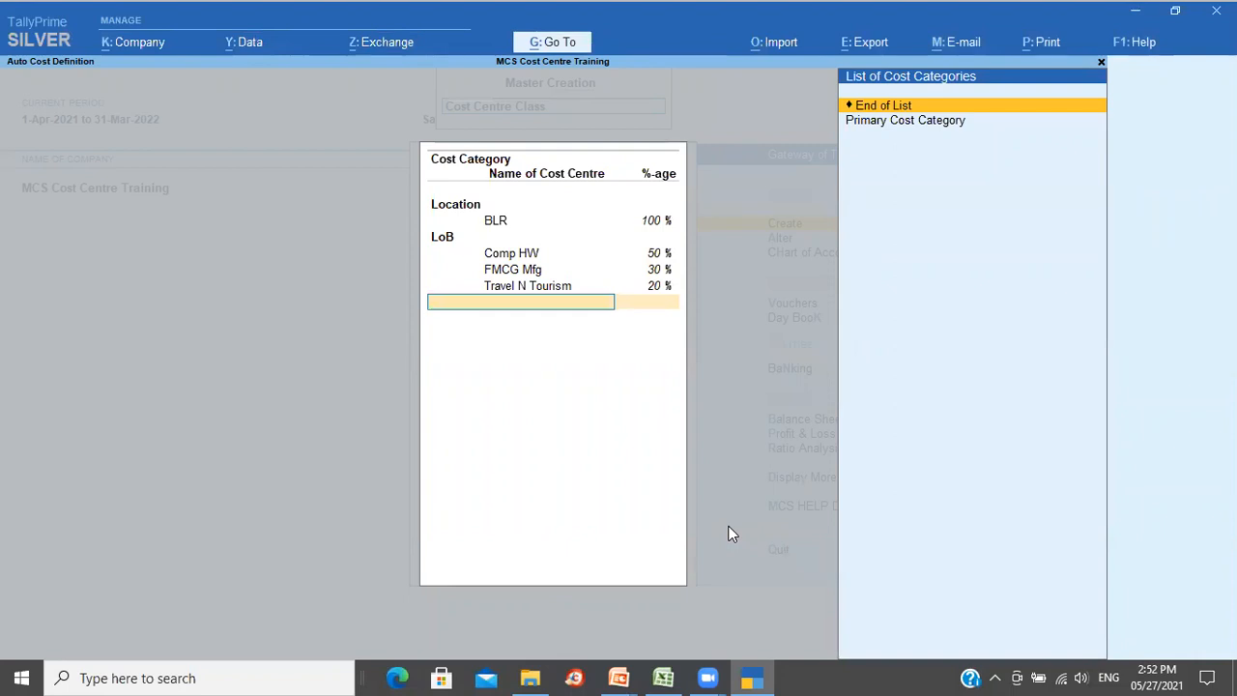
- End the allocation list, save the BLR Rent cost centre class and return to the Gateway of Tally
key("Return")
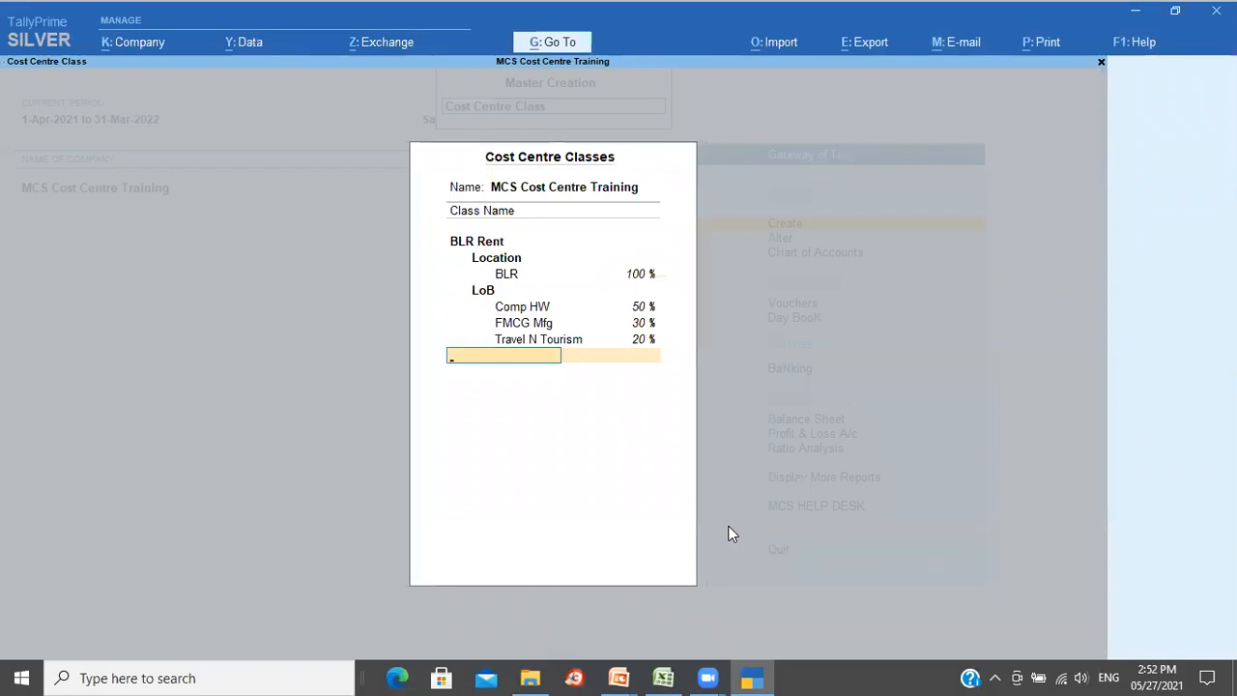
key("ctrl+a")
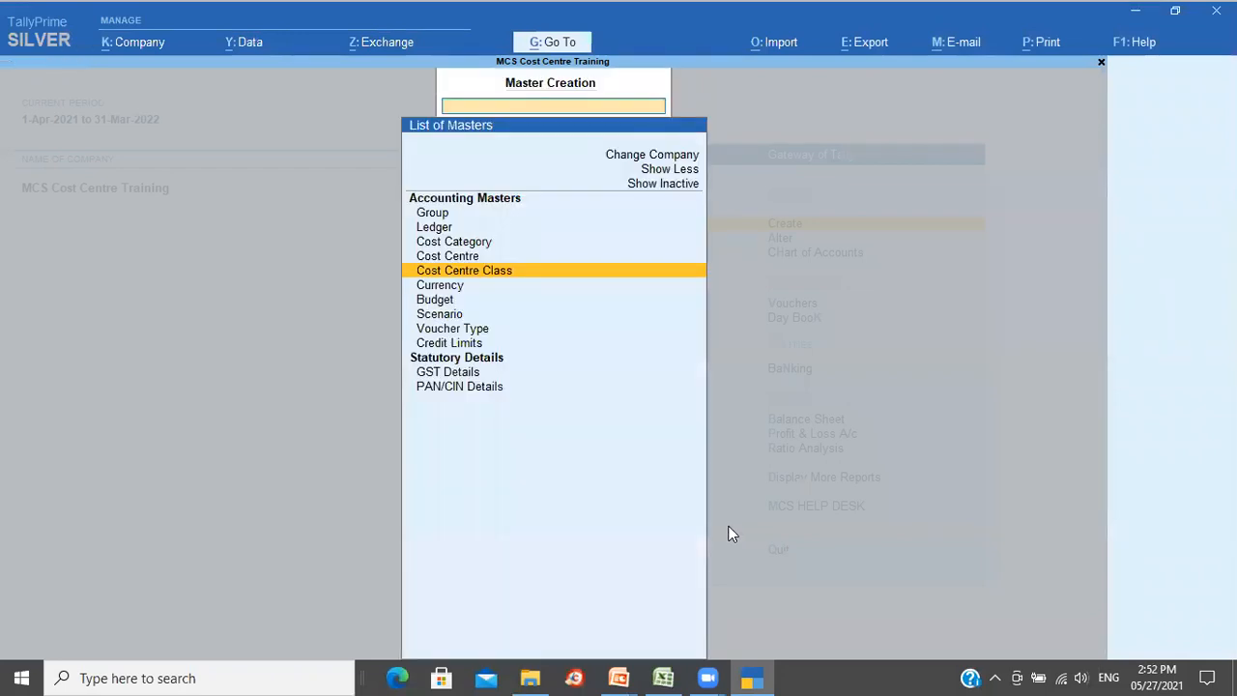
key("Escape")
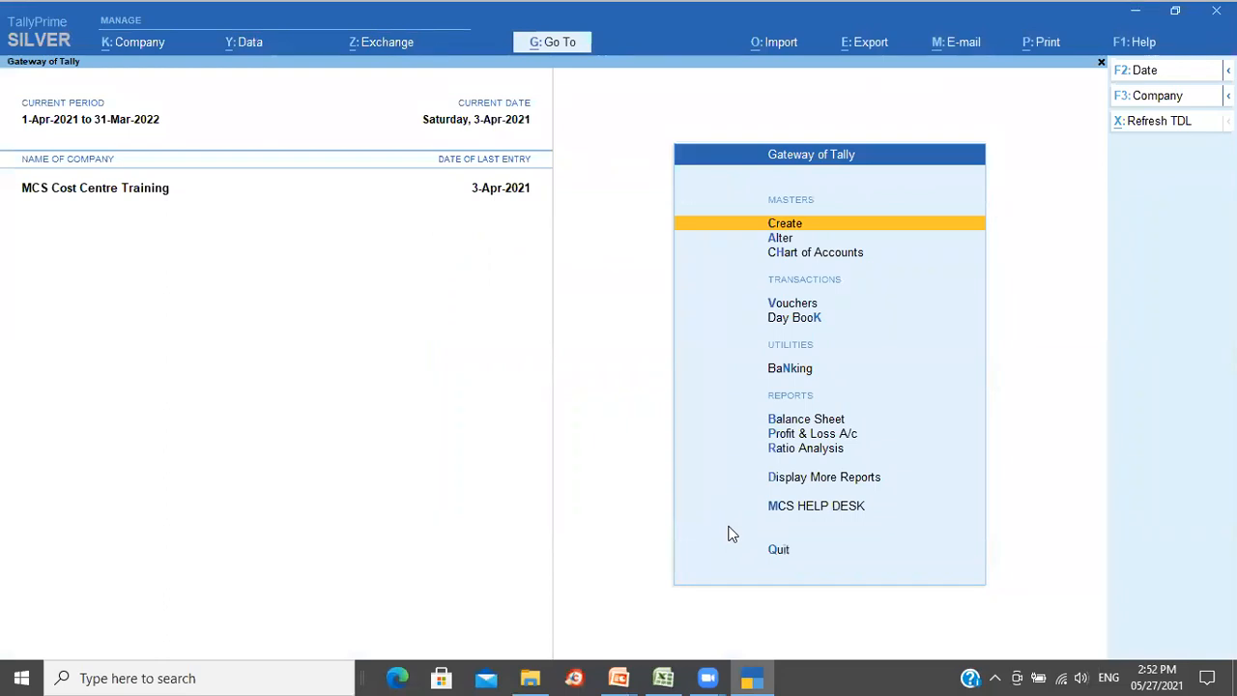
- Start a new accounting voucher, consult the rent scenario in Excel, and set the voucher date to 30-Apr-2021
key("Down")
key("Down")
key("Down")
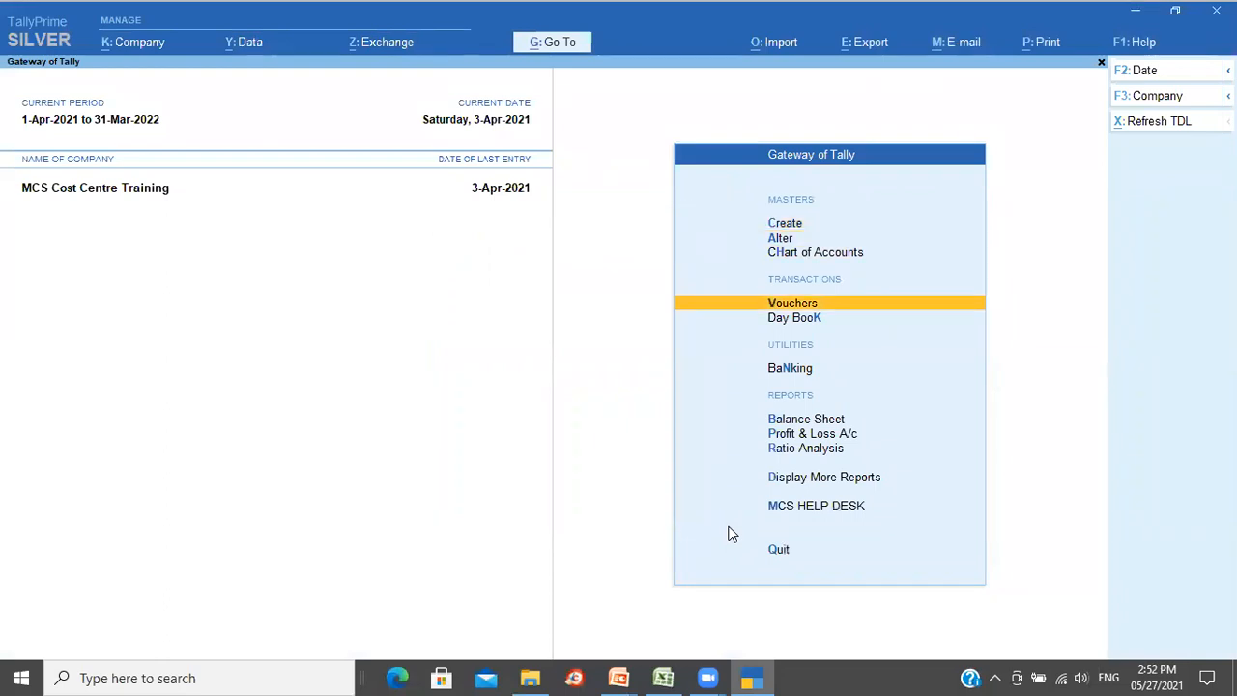
key("Return")
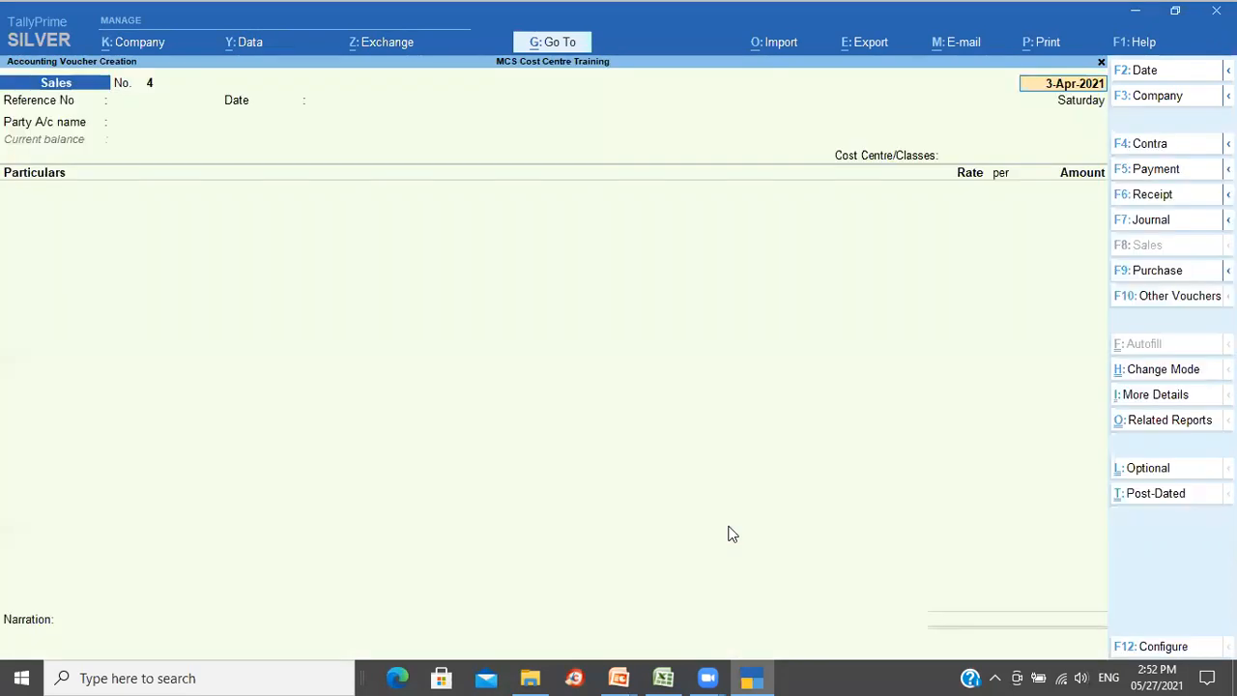
key("alt+Tab")
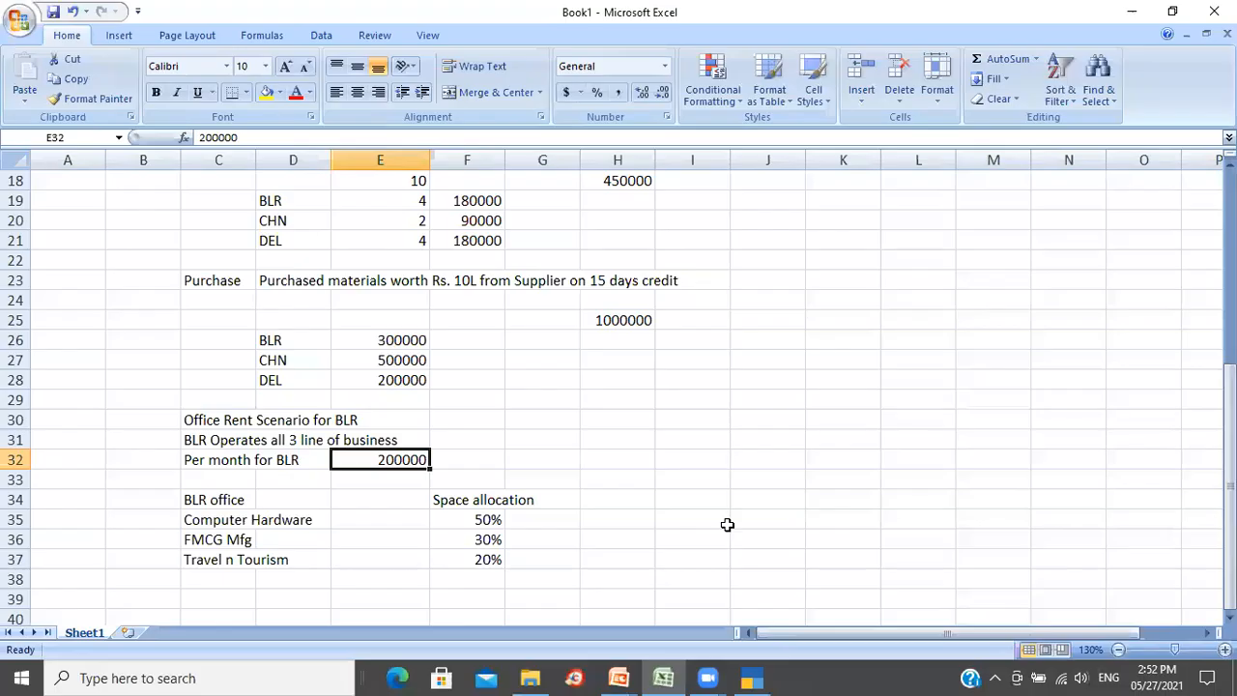
key("alt+Tab")
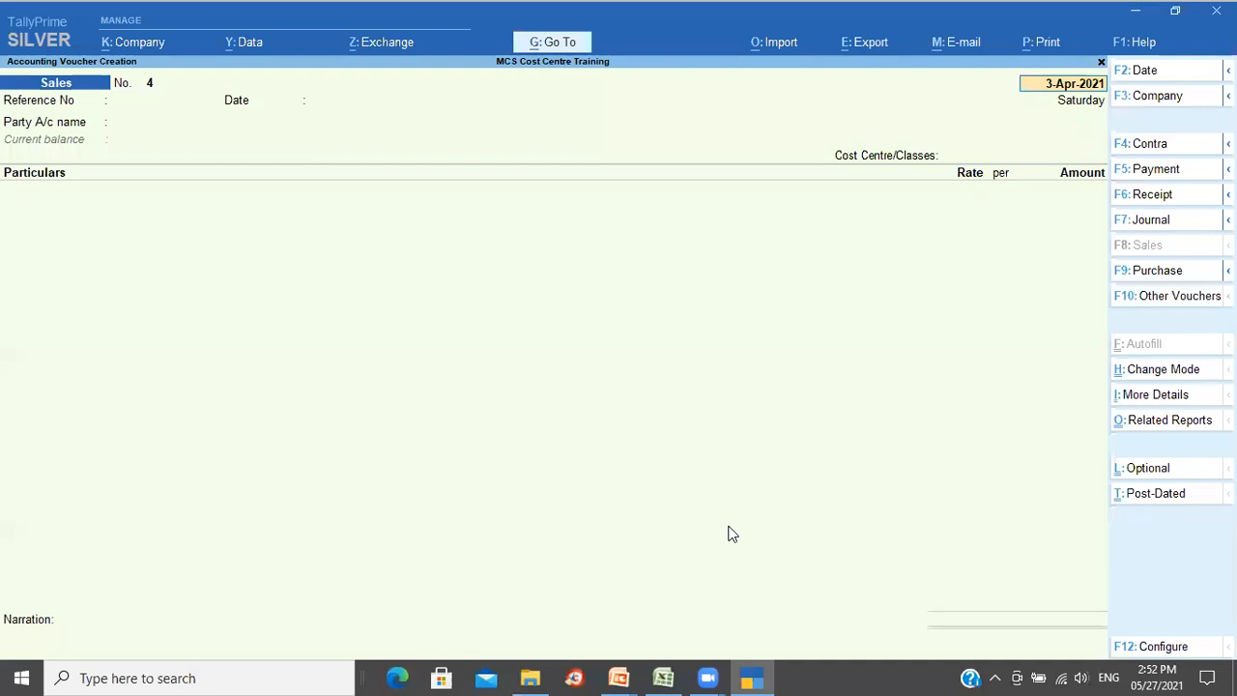
key("F2")
type("30")
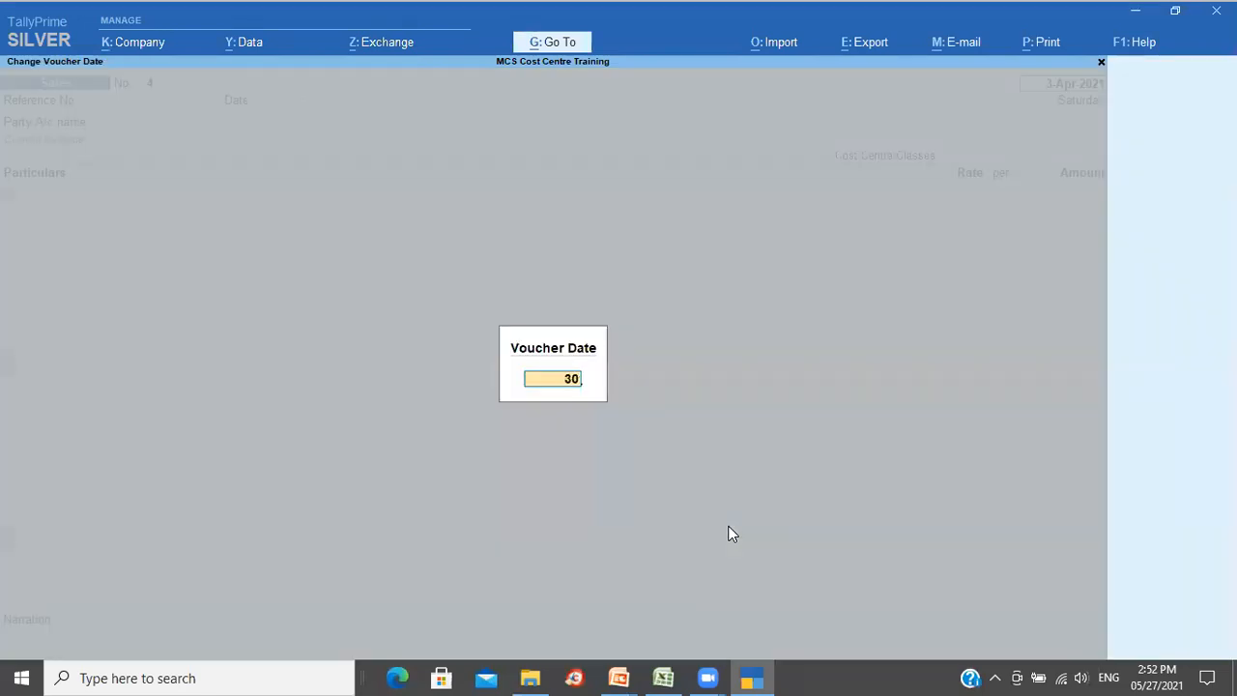
key("Return")
key("Return")
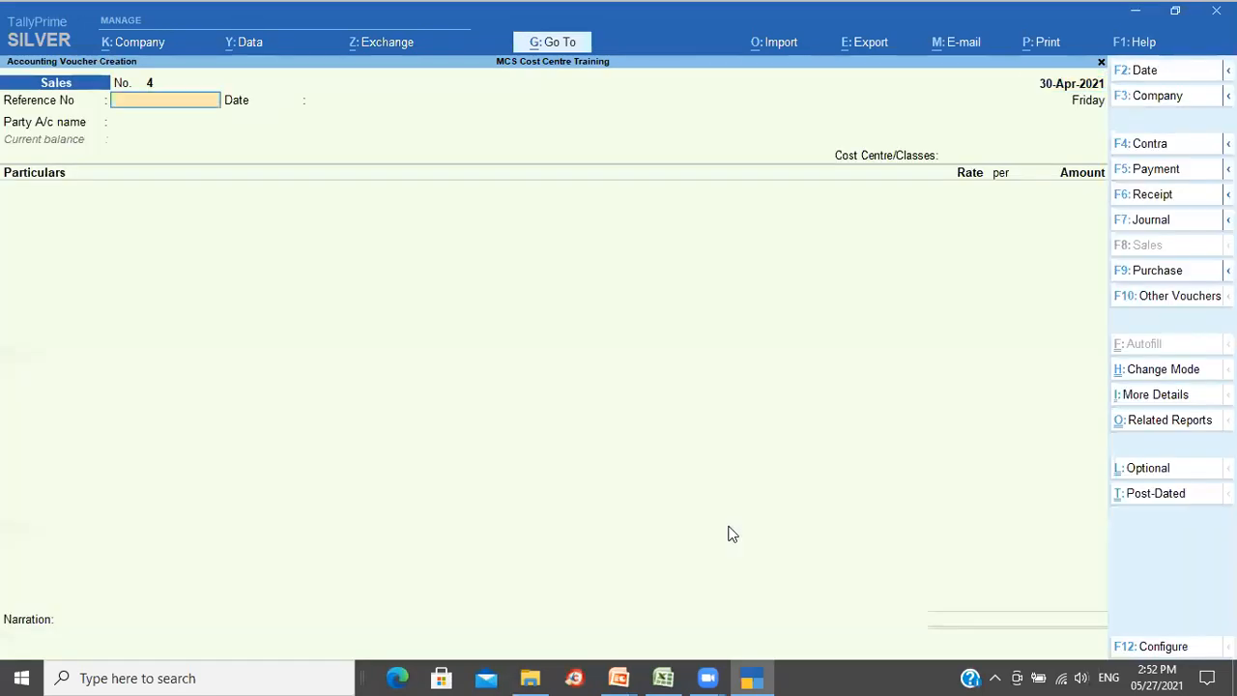
key("Return")
key("Return")
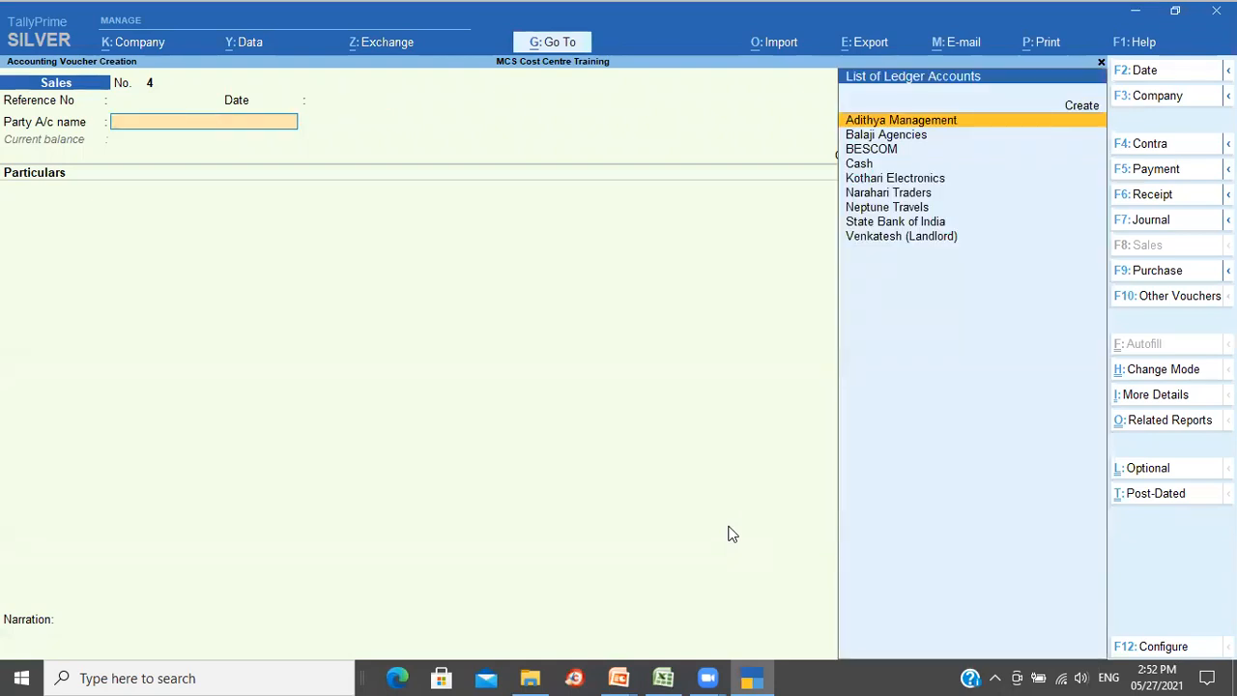
key("Down")
key("Down")
key("Down")
key("Down")
key("Down")
key("Down")
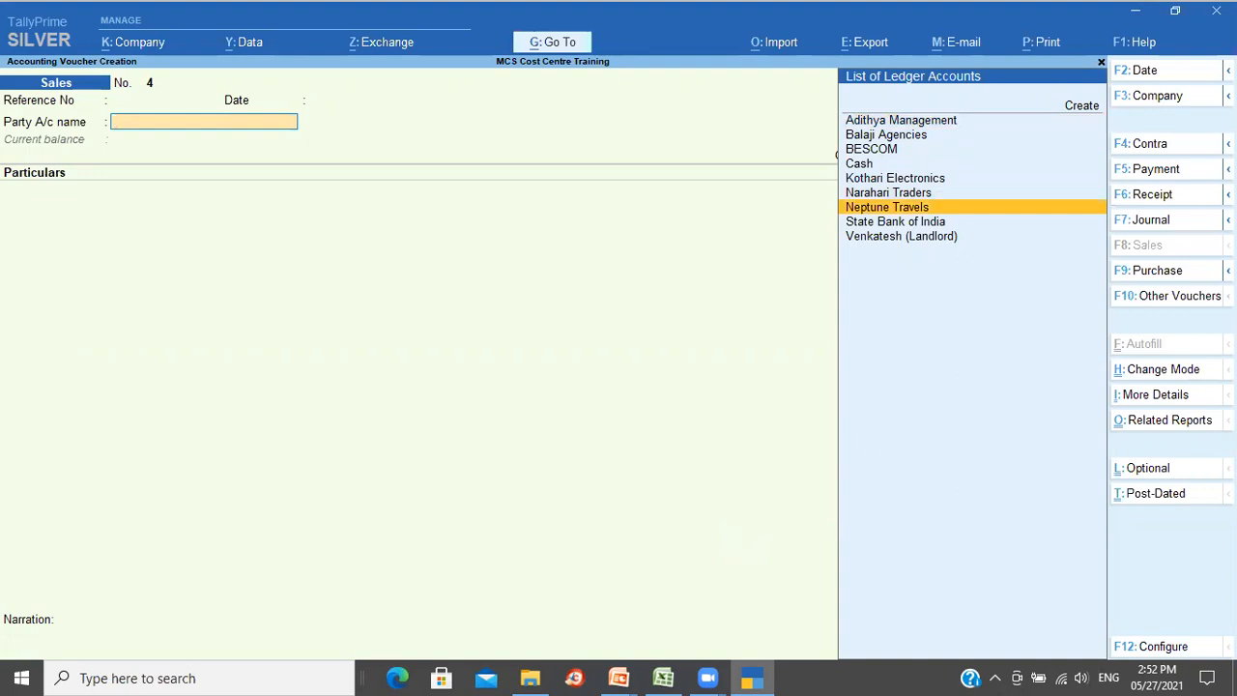
- Change the voucher type to Journal and enter reference number 34343 with reference date 25-Apr-2021
left_click(1146, 225)
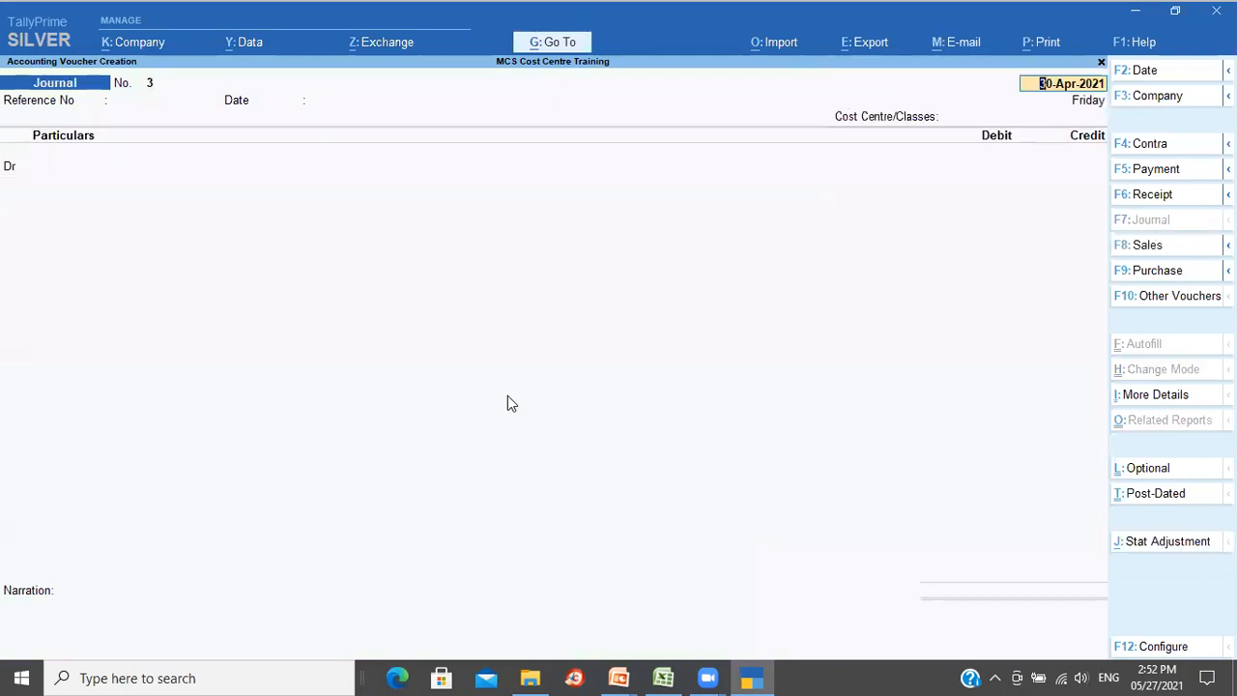
key("Return")
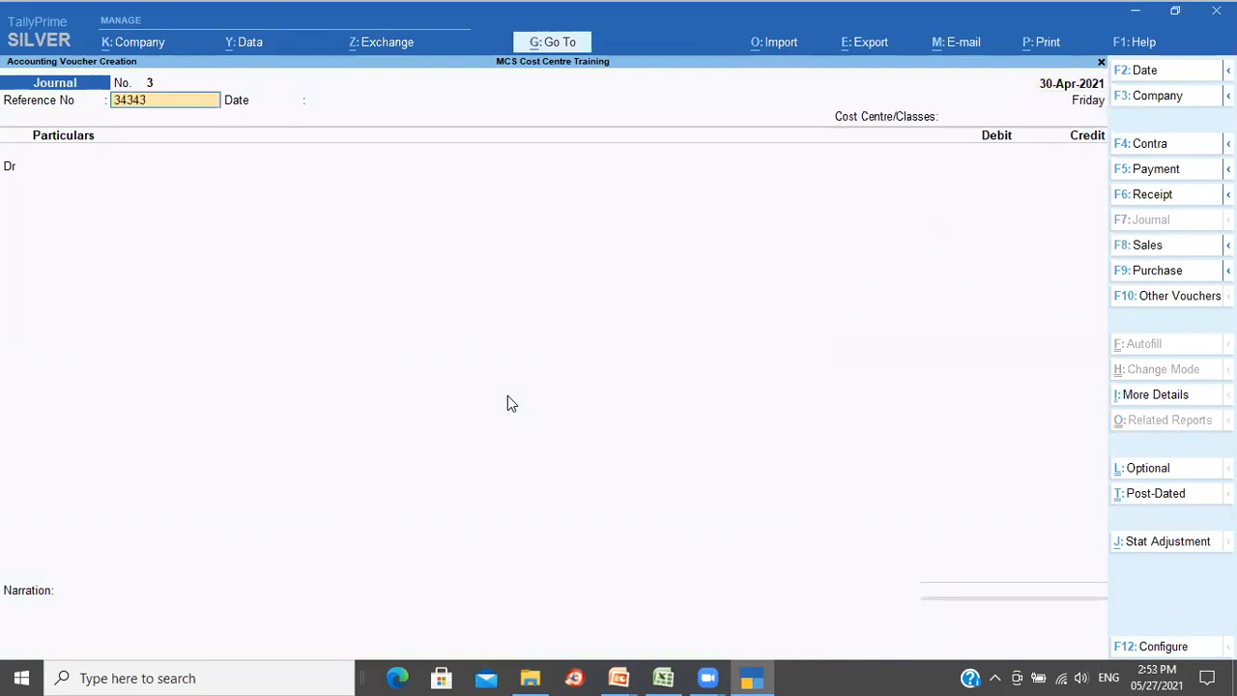
key("Return")
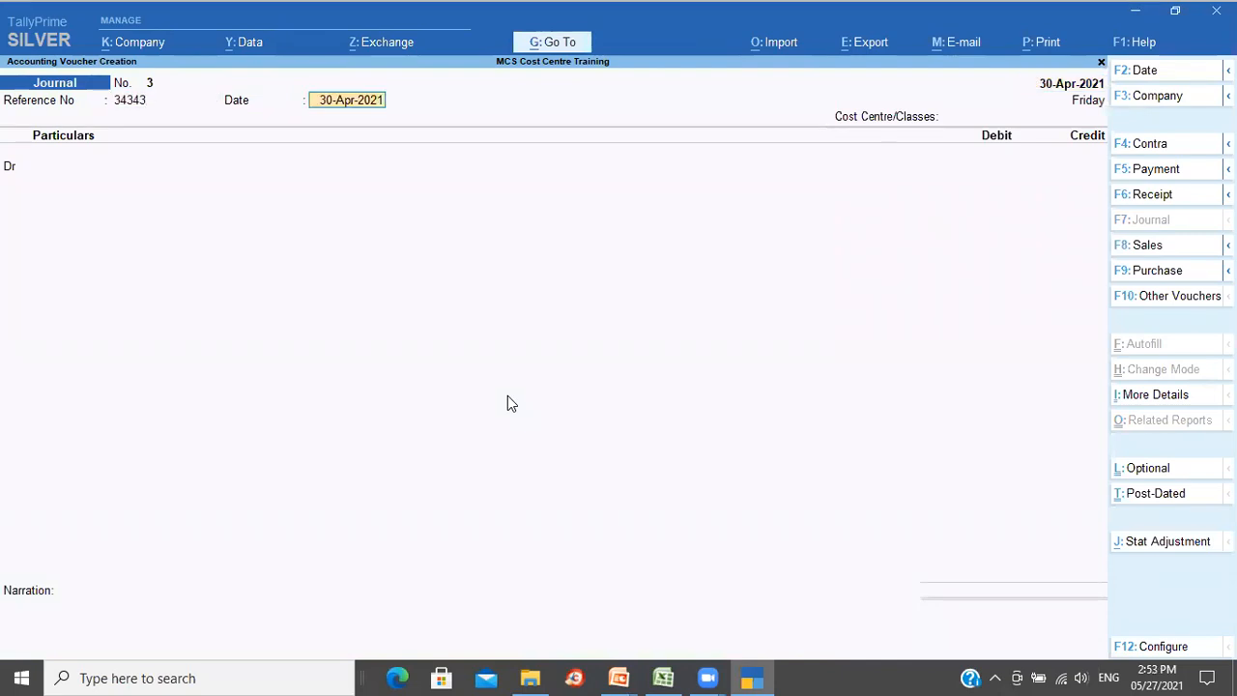
type("25")
key("Return")
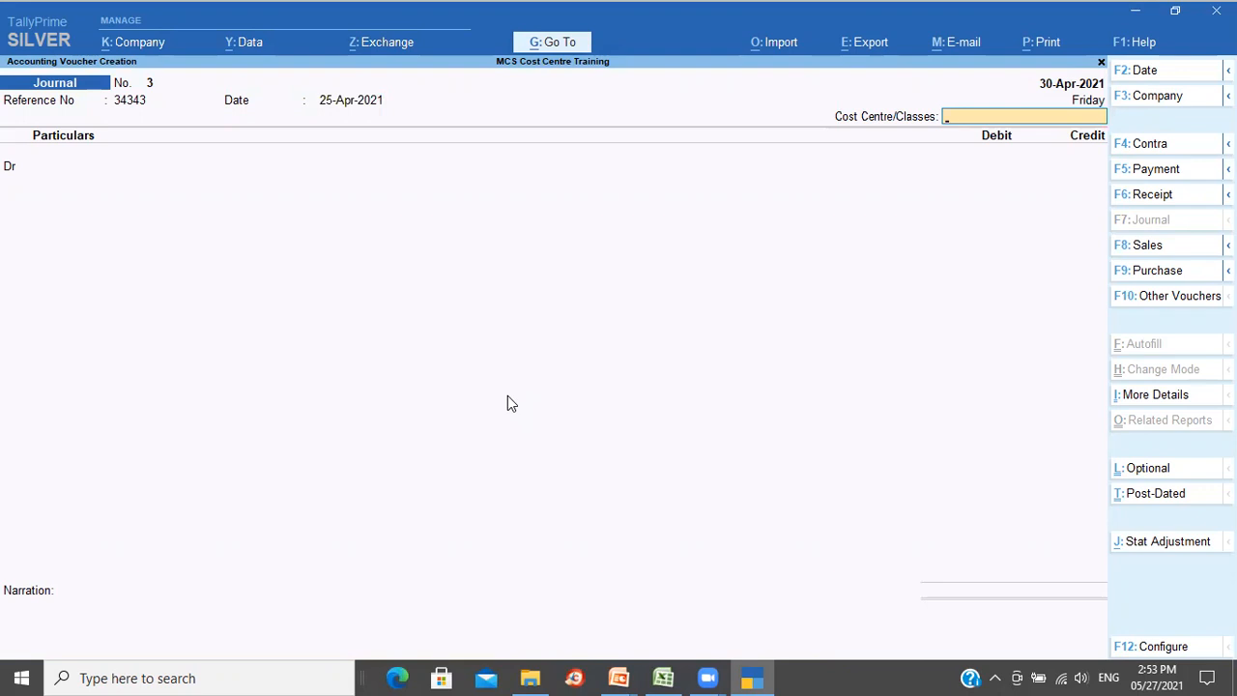
- Look through the journal's list of cost centres and classes to locate BLR Rent
key("space")
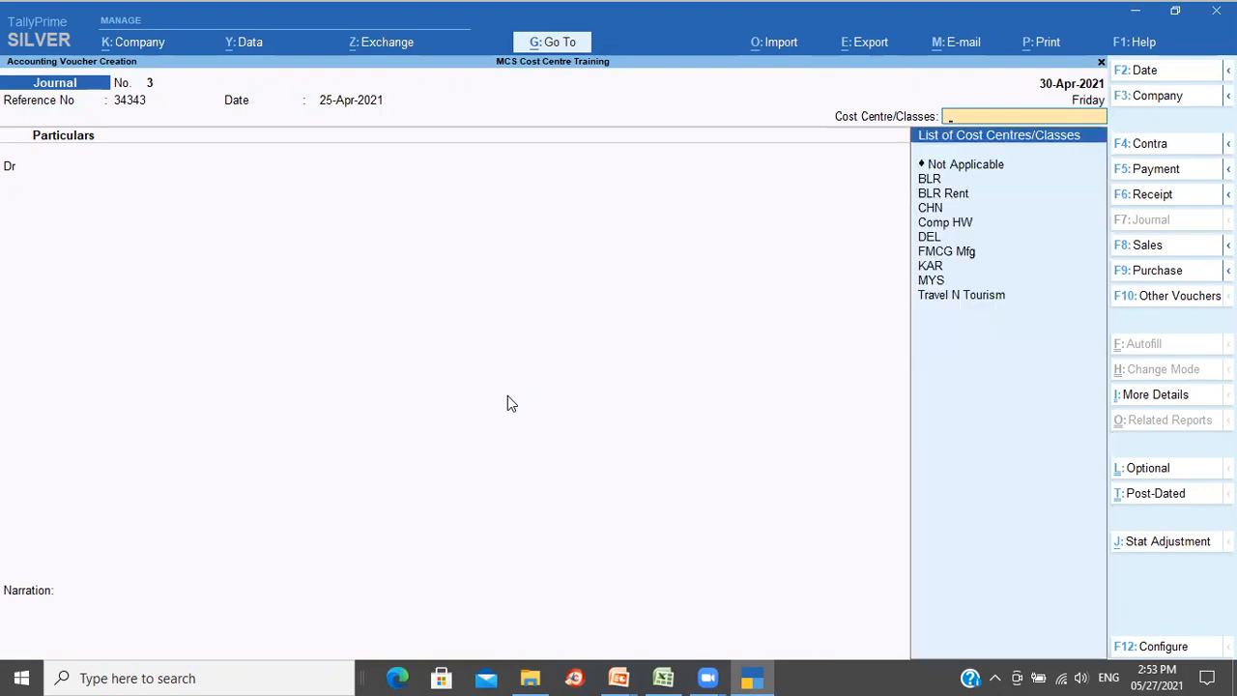
key("Down")
key("Down")
key("Down")
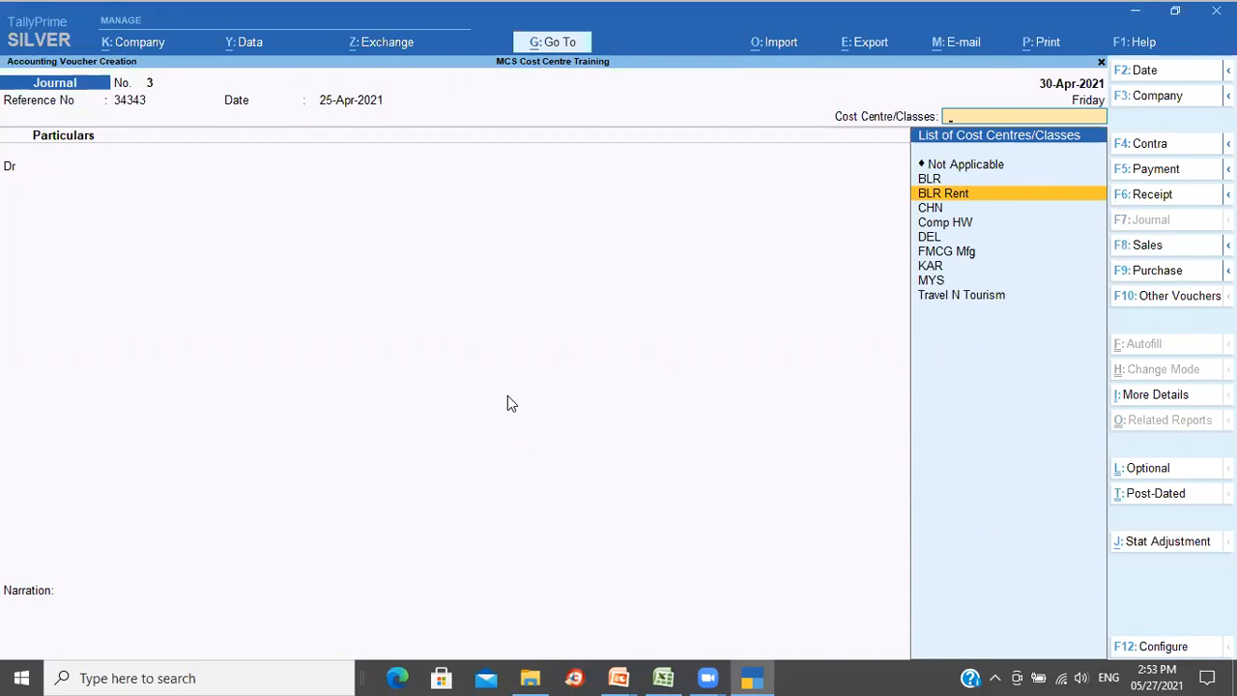
- Set "Show list of Cost Centres" to No in the voucher configuration and save the setting
left_click(1164, 648)
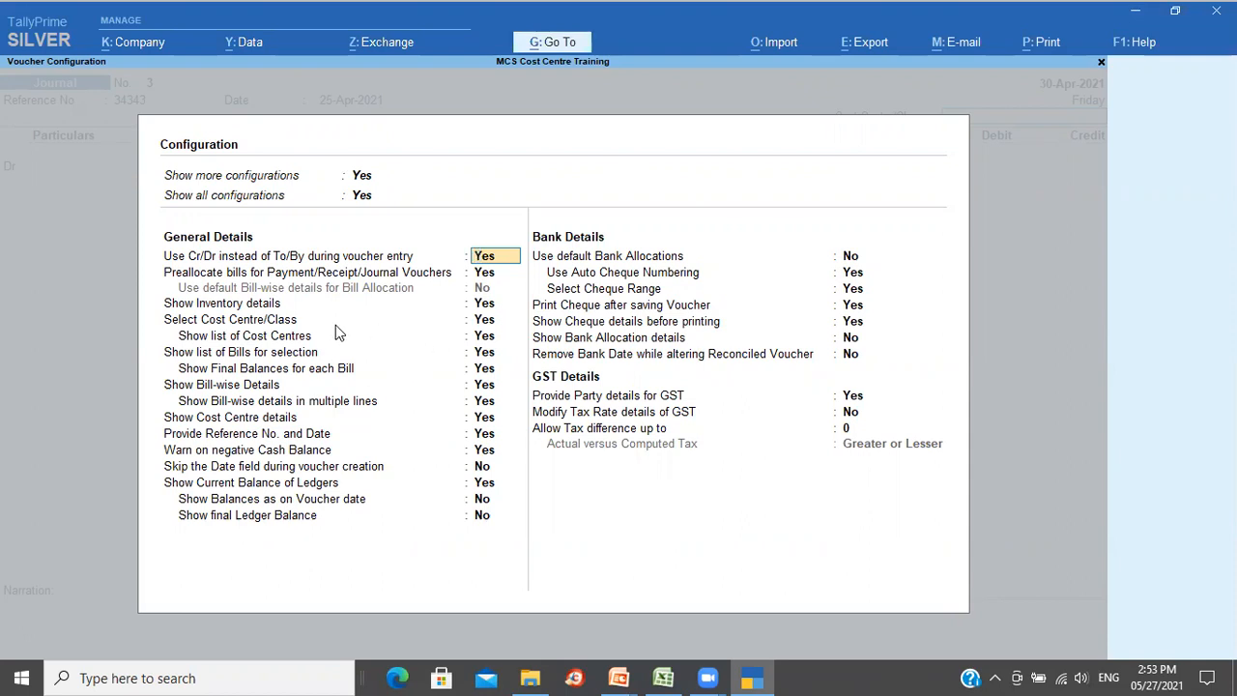
left_click(483, 337)
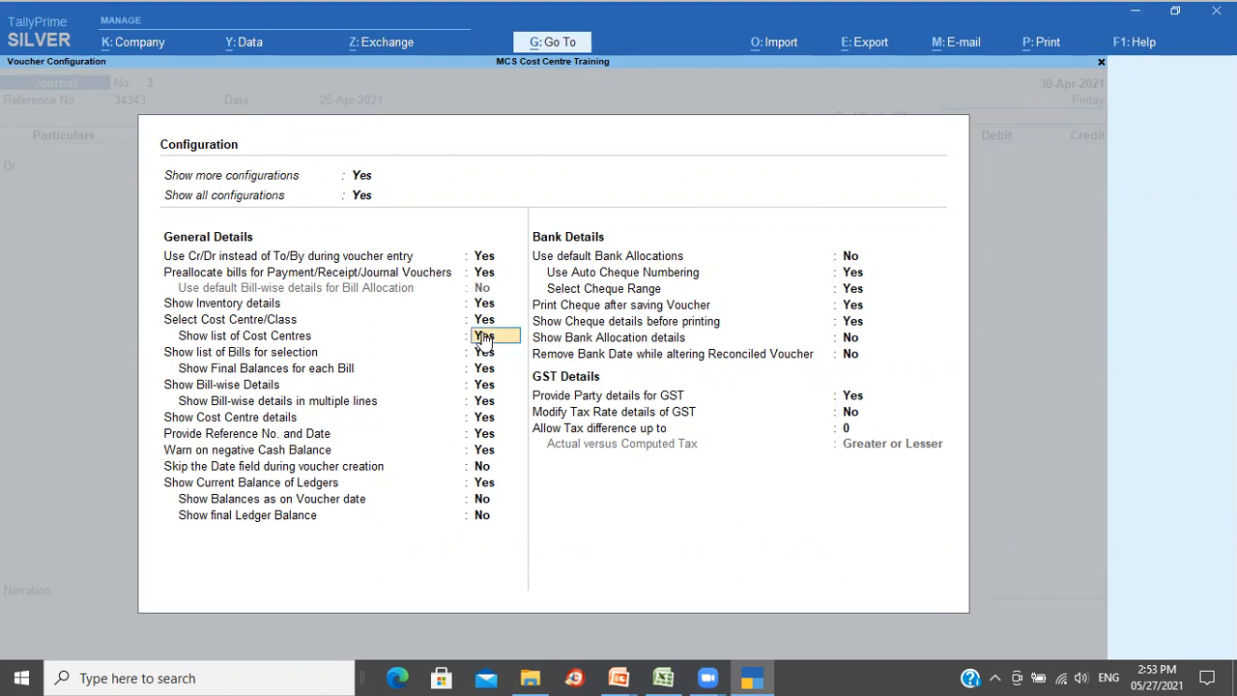
key("n")
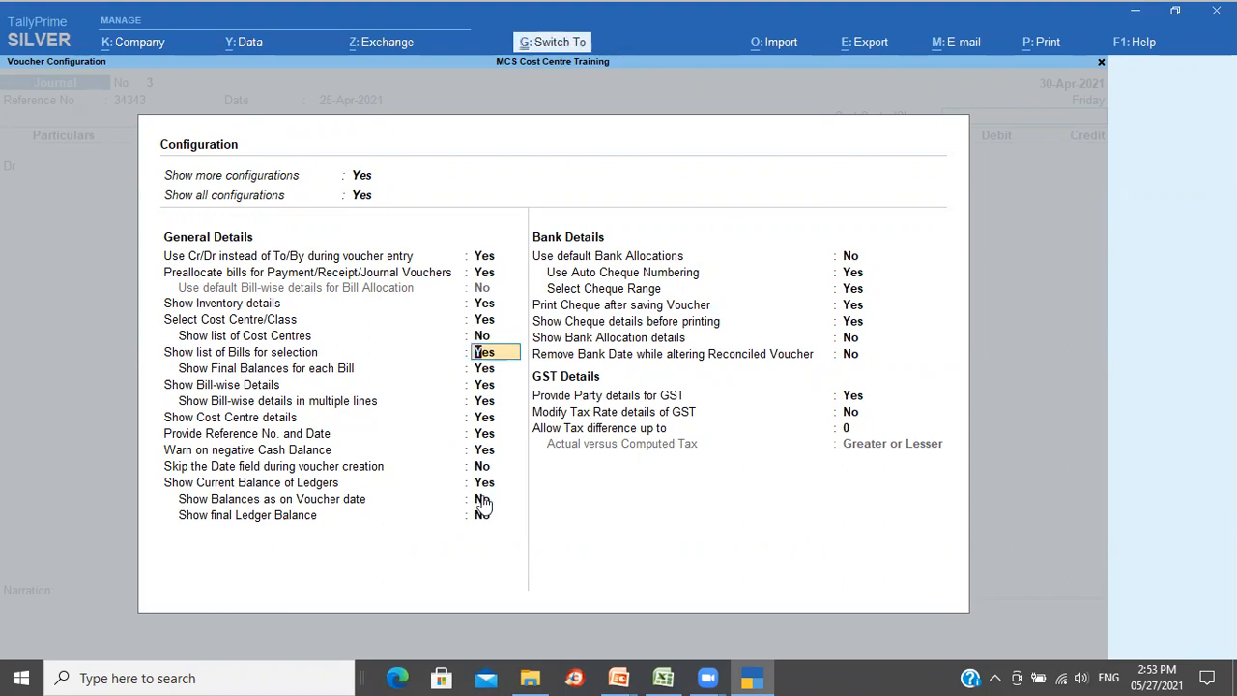
key("ctrl+a")
- Choose BLR Rent as the journal voucher's cost centre class, keeping the reference details
key("Return")
key("Return")
key("Return")
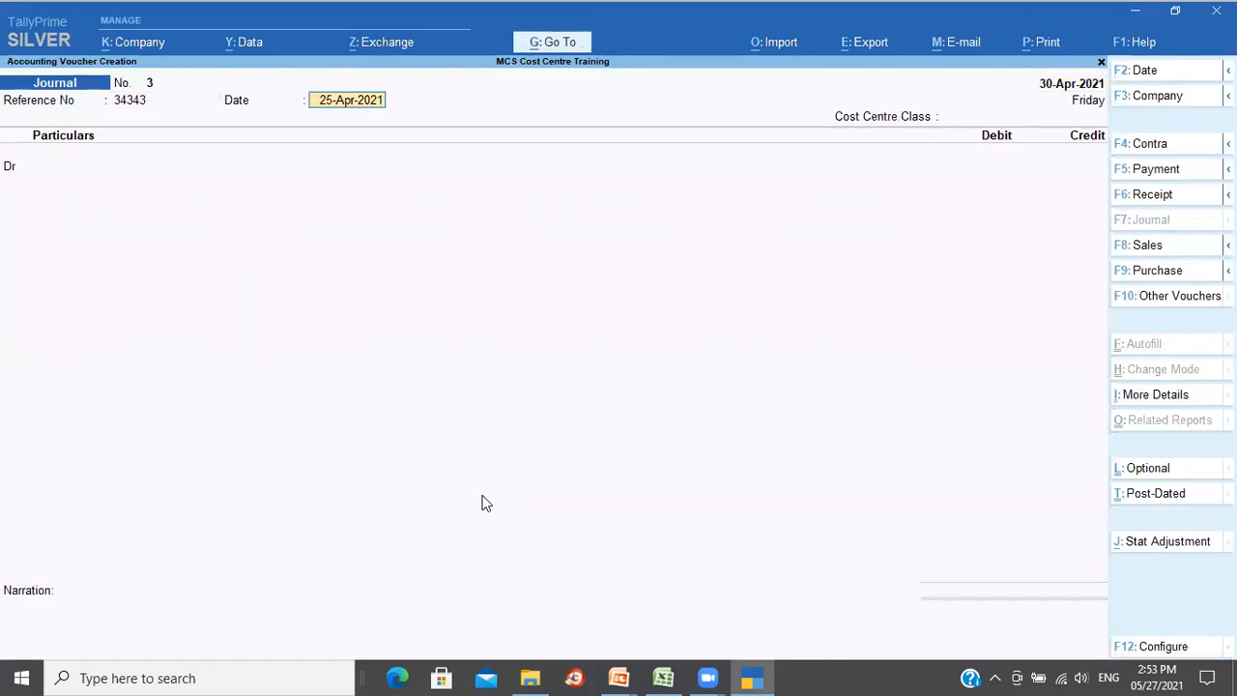
key("Down")
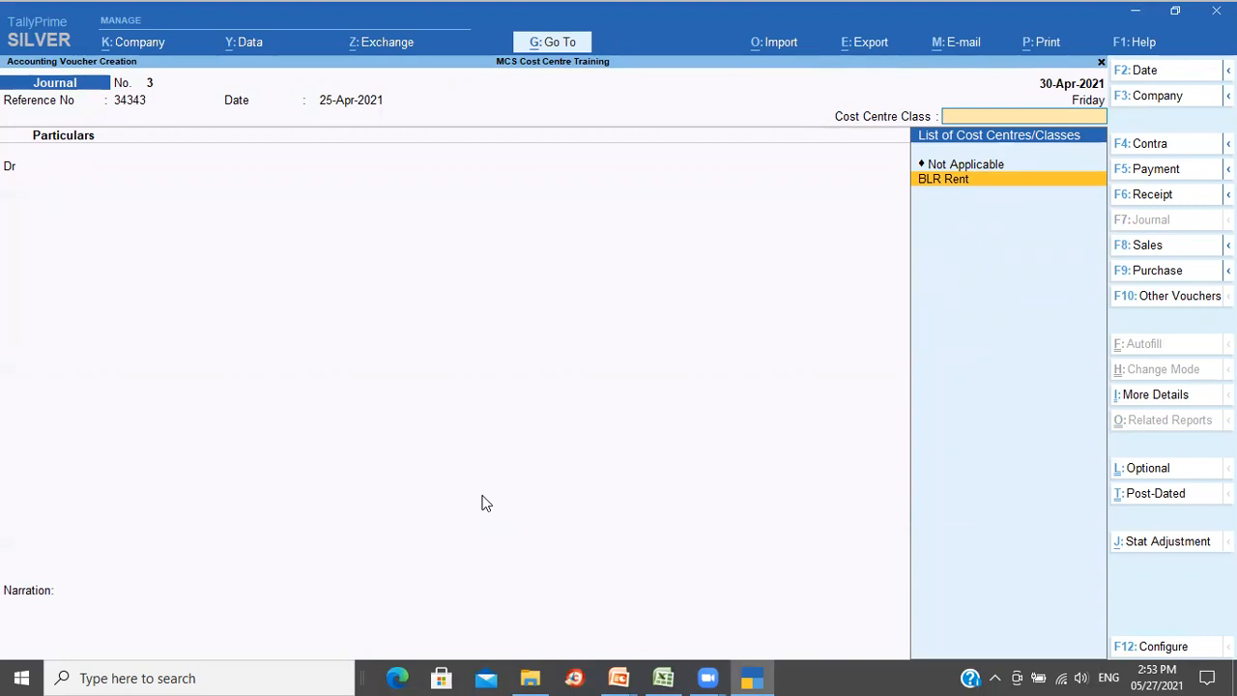
- Review the monthly BLR rent and the space allocation per line of business in the Excel workbook, and return to TallyPrime
key("alt+Tab")
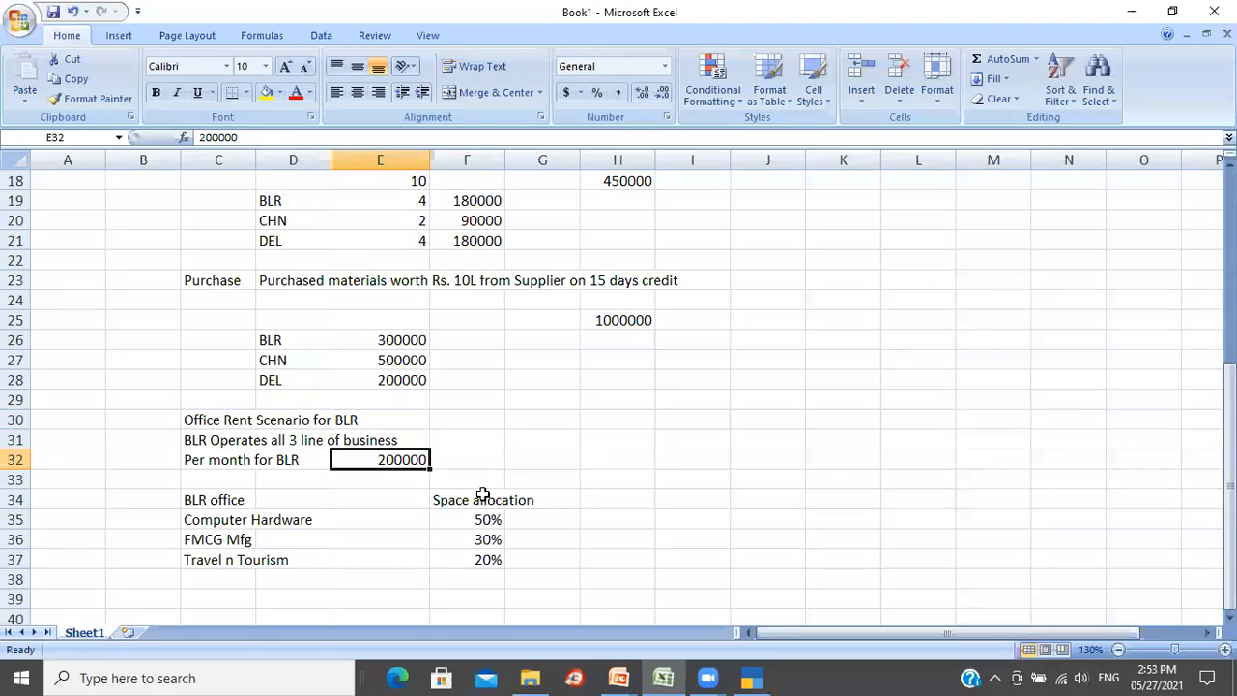
key("Left")
key("Left")
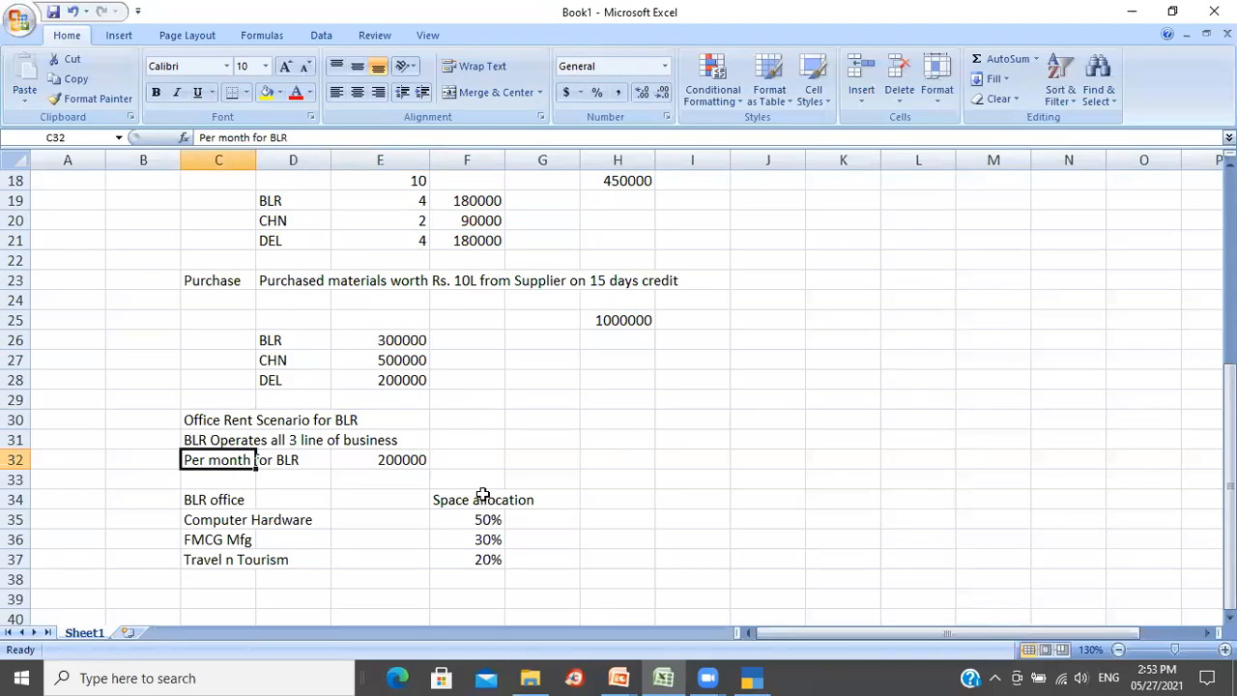
key("Down")
key("Down")
key("Down")
key("Right")
key("Right")
key("Right")
key("Down")
key("Down")
key("Up")
key("Up")
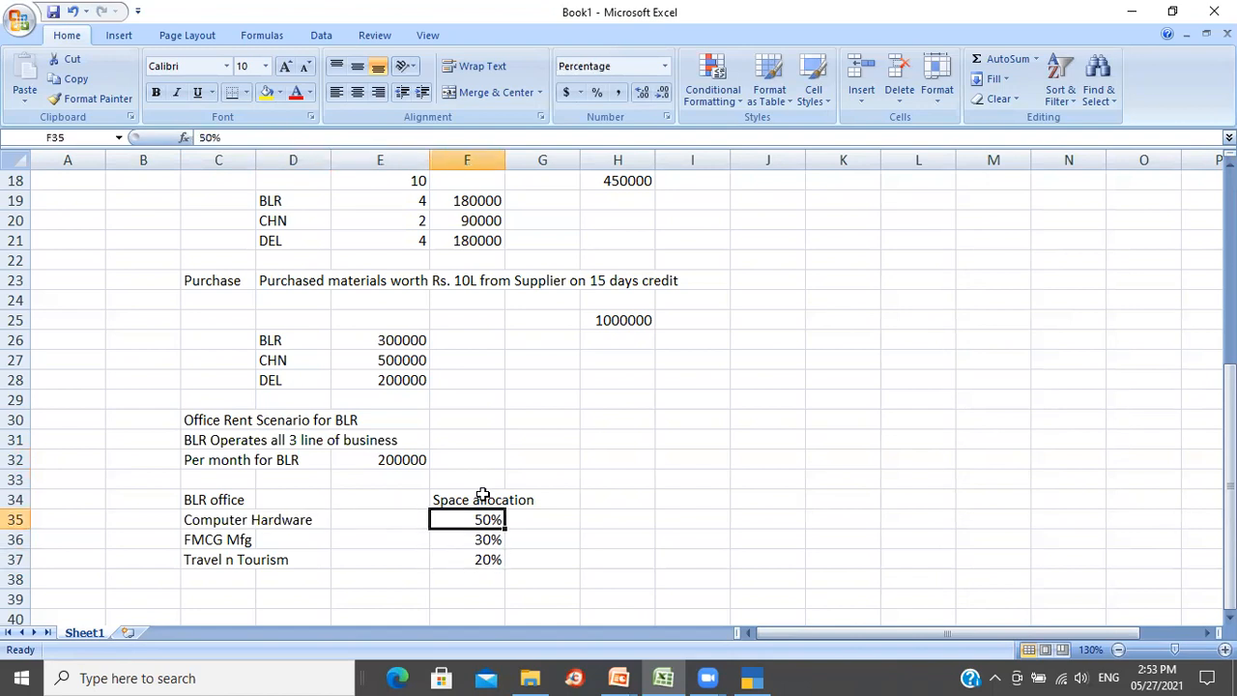
key("alt+Tab")
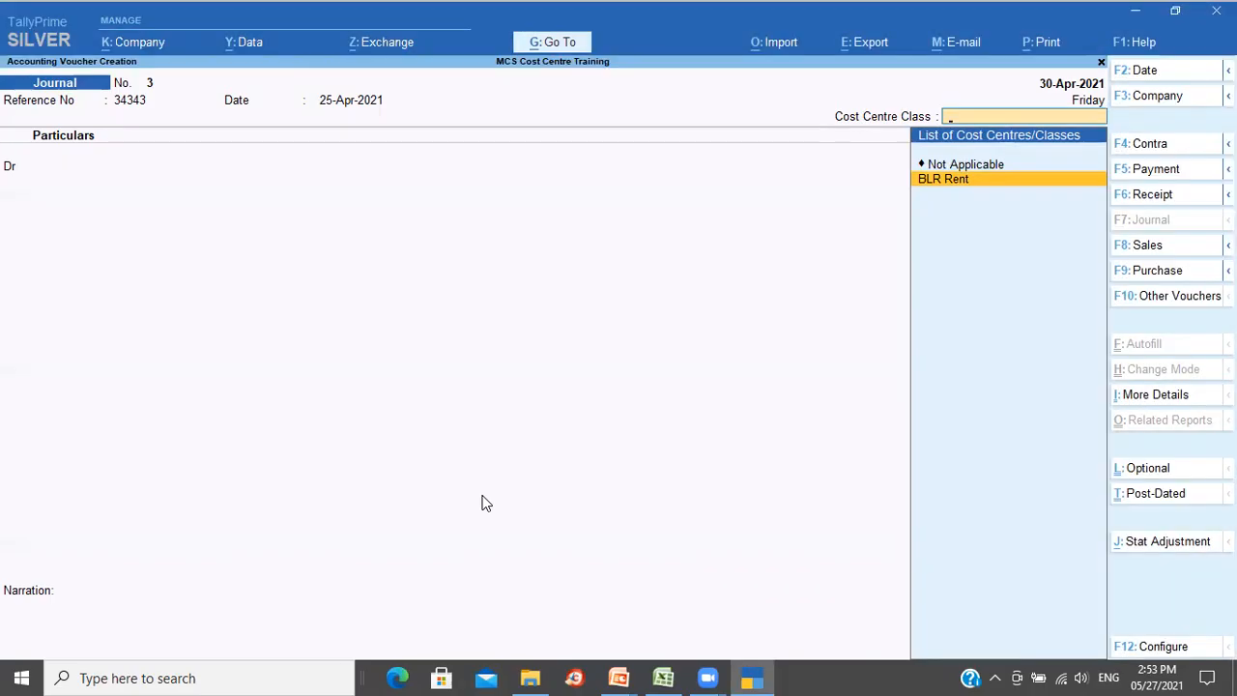
- Debit the Office Rent ledger with 2,00,000 on the journal voucher's first line
key("Return")
type("Of")
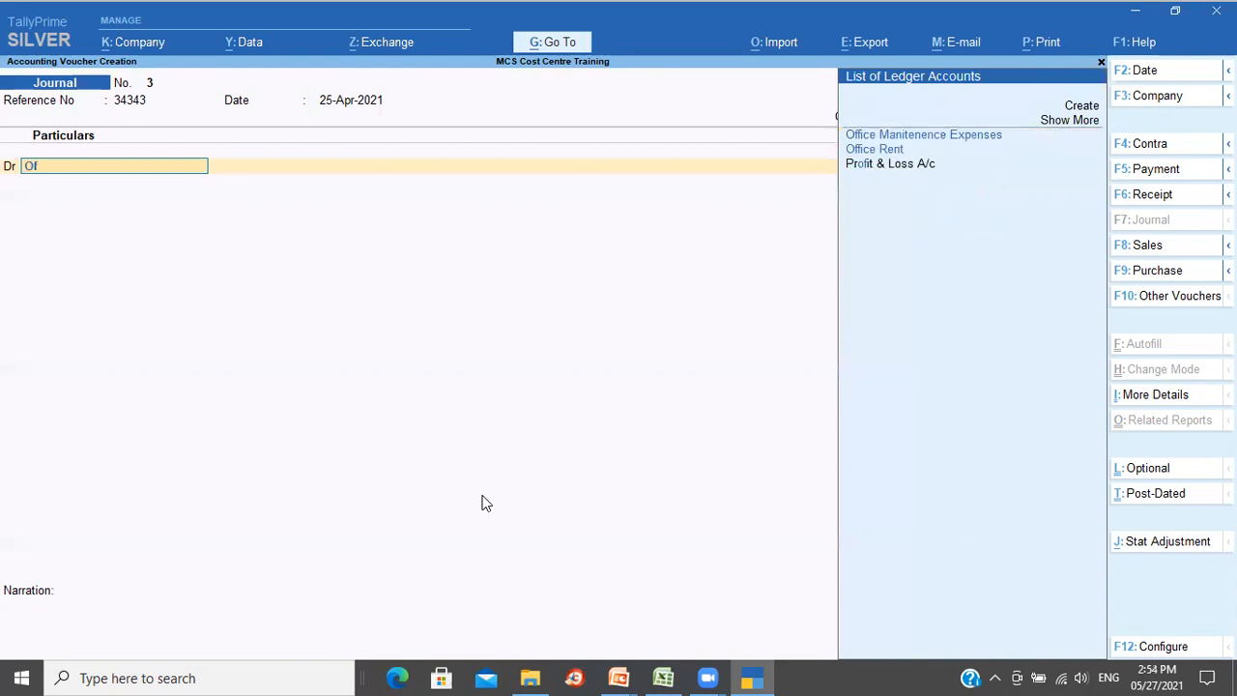
key("Down")
key("Return")
type("2")
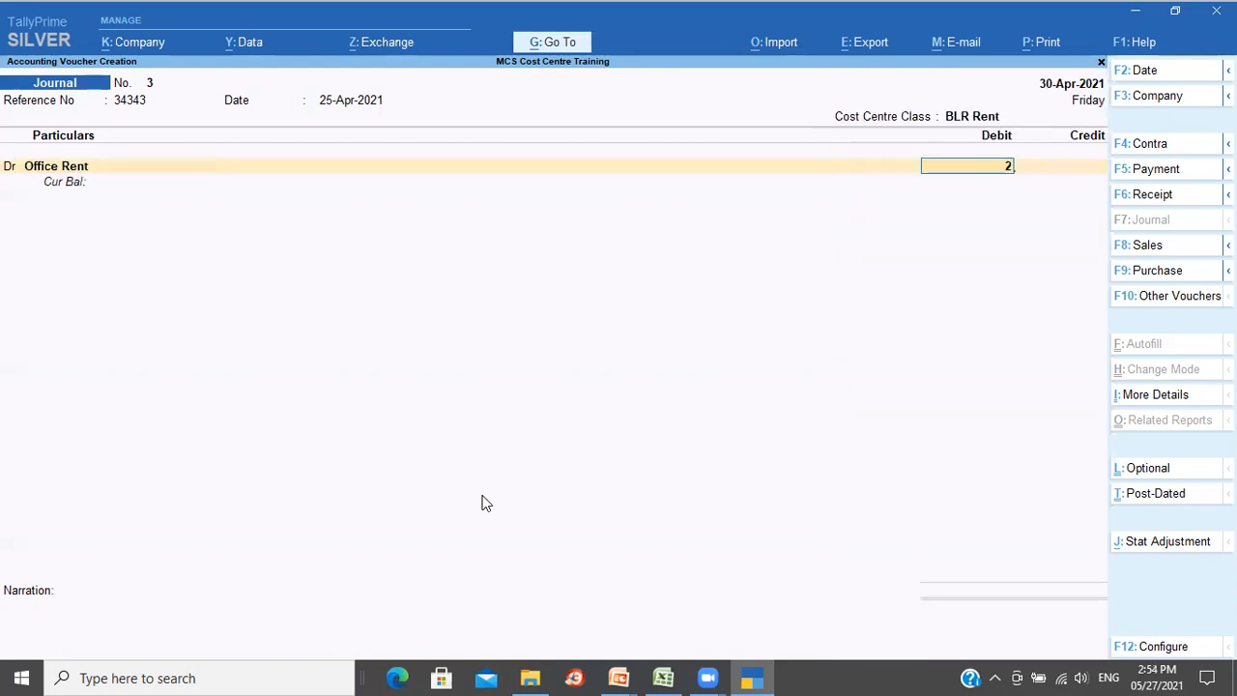
type(",00,000000")
key("Return")
- Set the journal's second line to Dr and recheck the Office Rent debit amount
key("d")
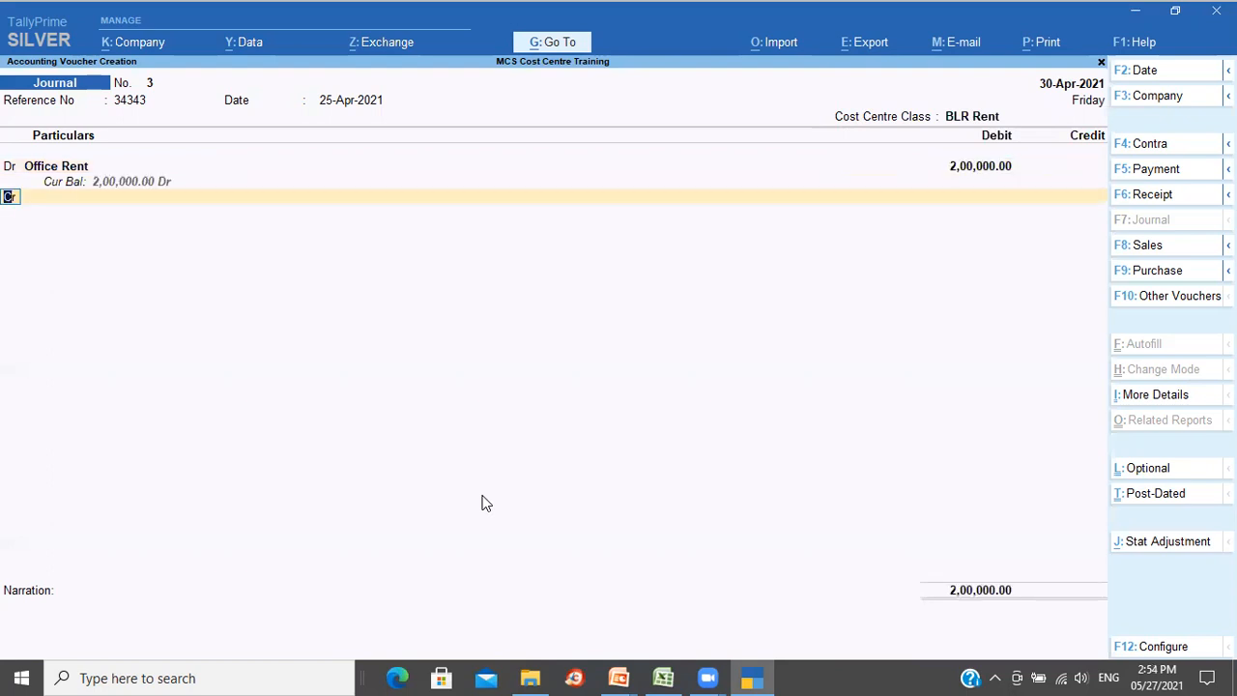
key("Return")
key("BackSpace")
key("BackSpace")
key("Return")
key("BackSpace")
key("BackSpace")
key("Return")
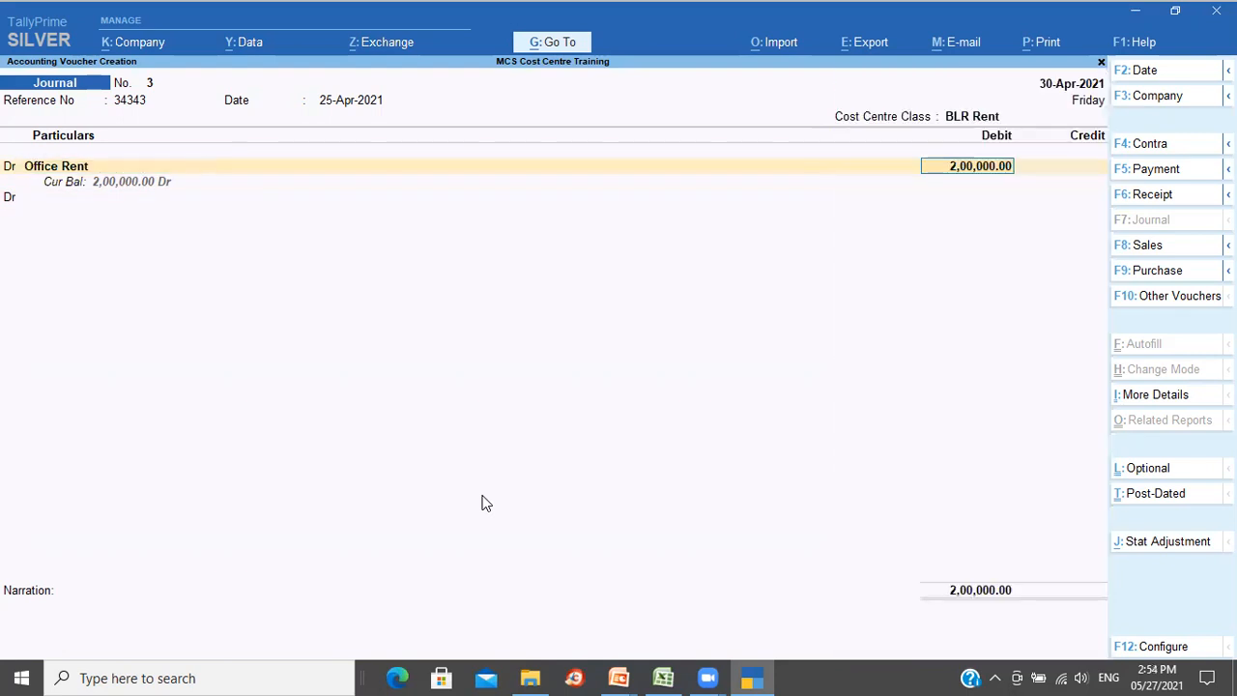
key("Return")
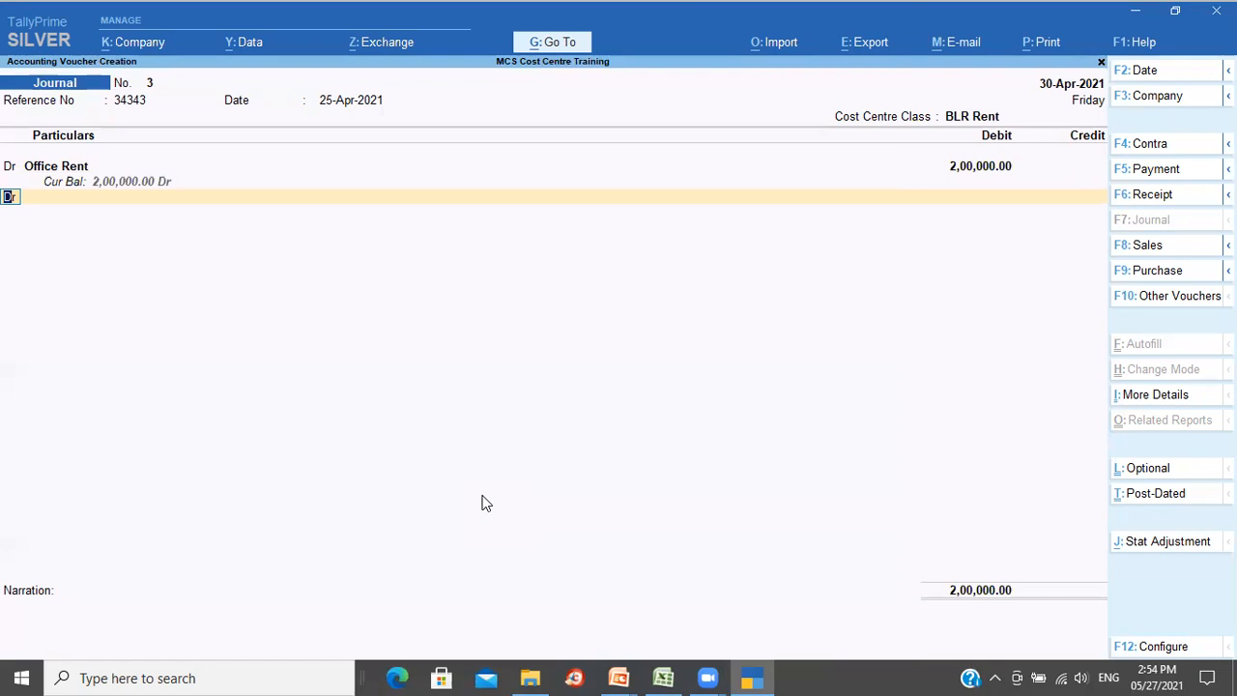
- Debit Input CGST @ 9% with 18,000 on the journal's second line
key("Return")
type("In")
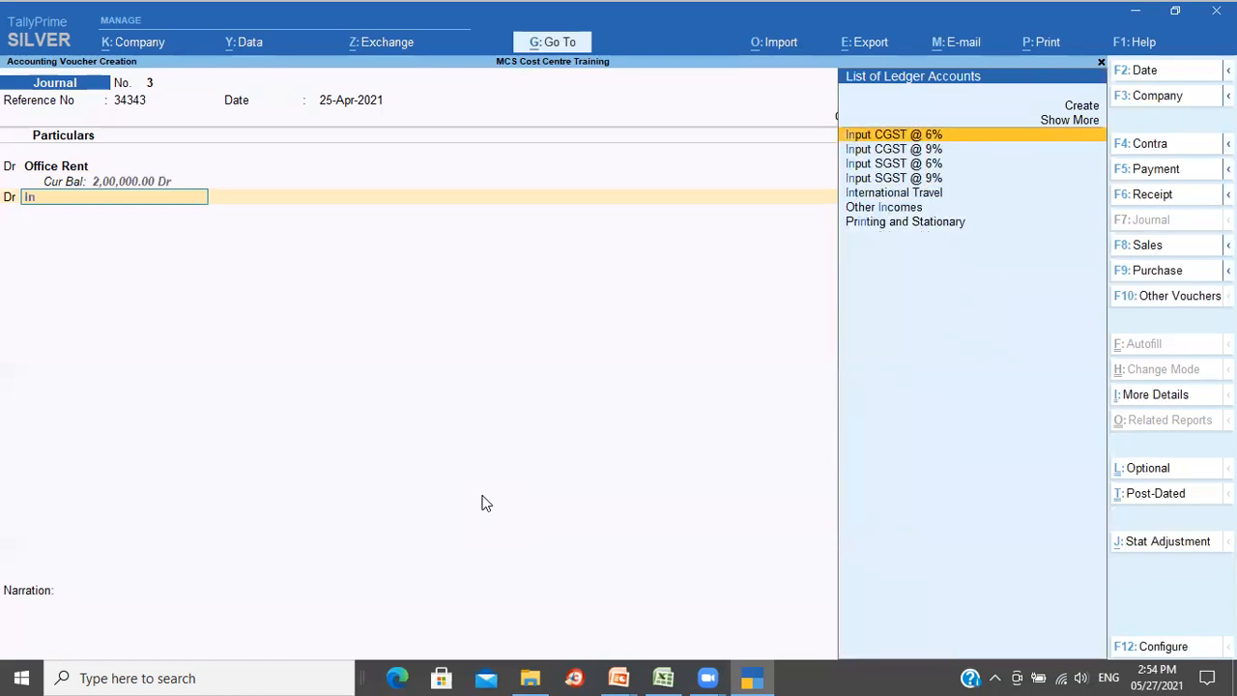
key("Down")
key("Return")
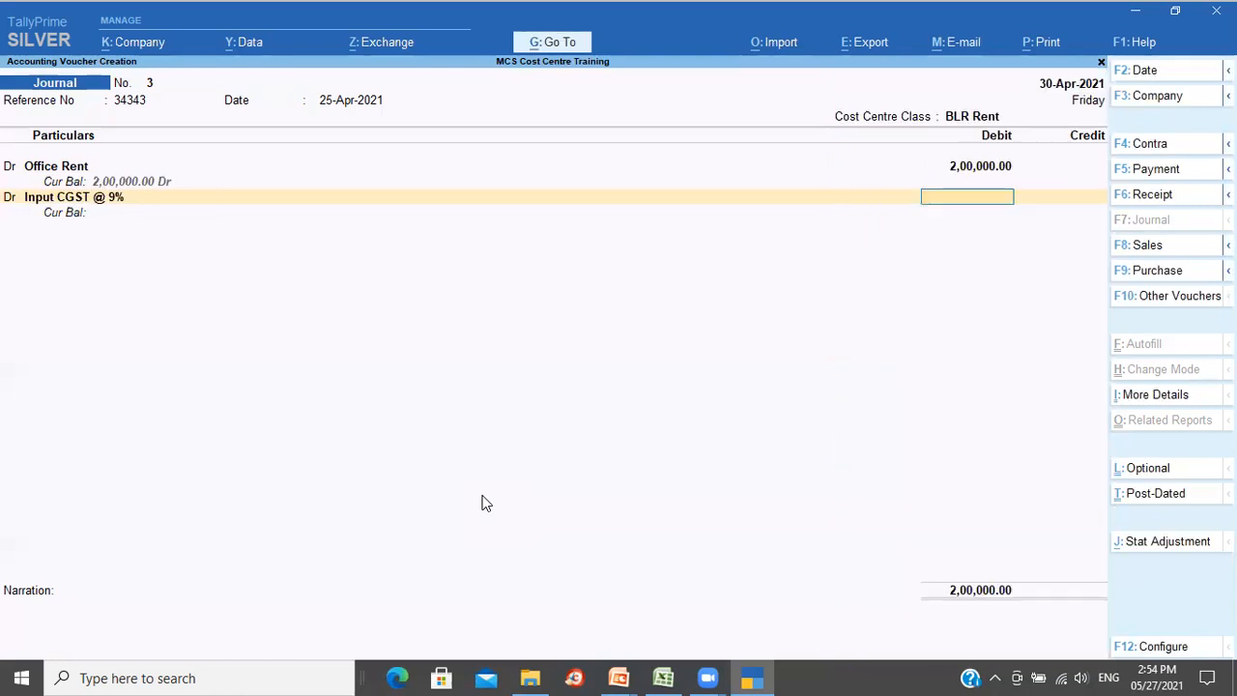
type("9000")
key("BackSpace")
key("BackSpace")
key("BackSpace")
key("BackSpace")
type("18000")
key("Return")
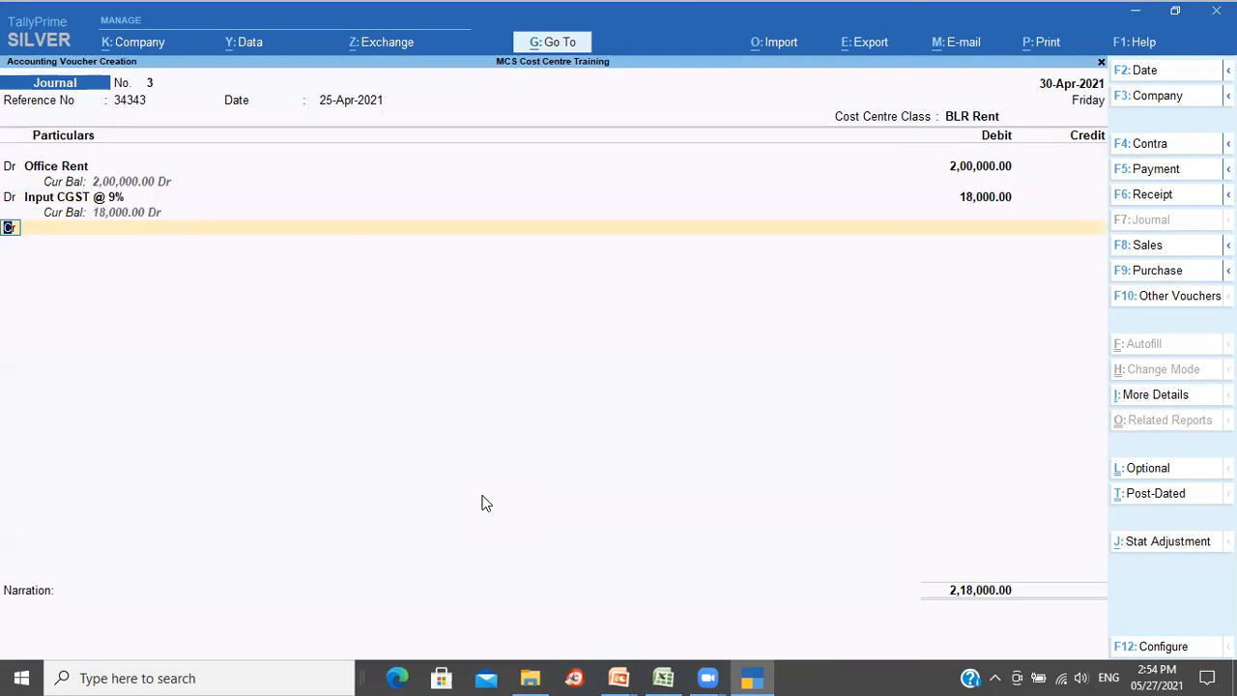
- Debit Input SGST @ 9% with 18,000 on the journal's third line
key("Return")
type("Inp")
key("Down")
key("Down")
key("Down")
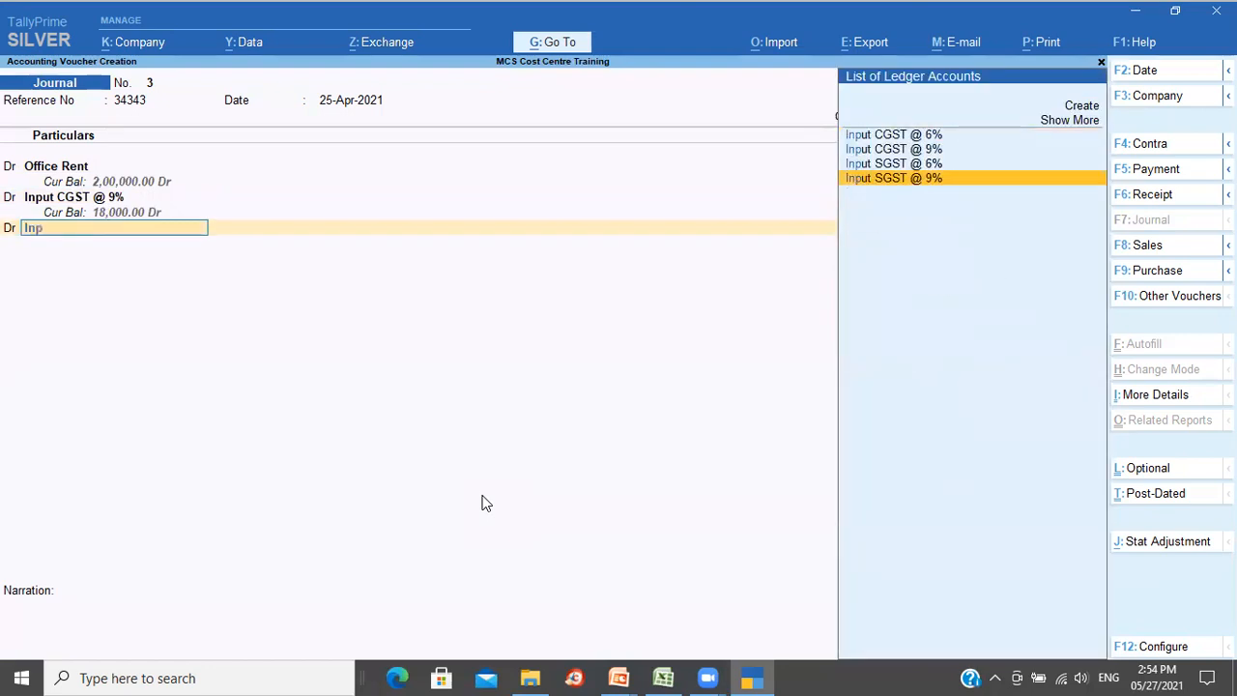
key("Return")
type("18000")
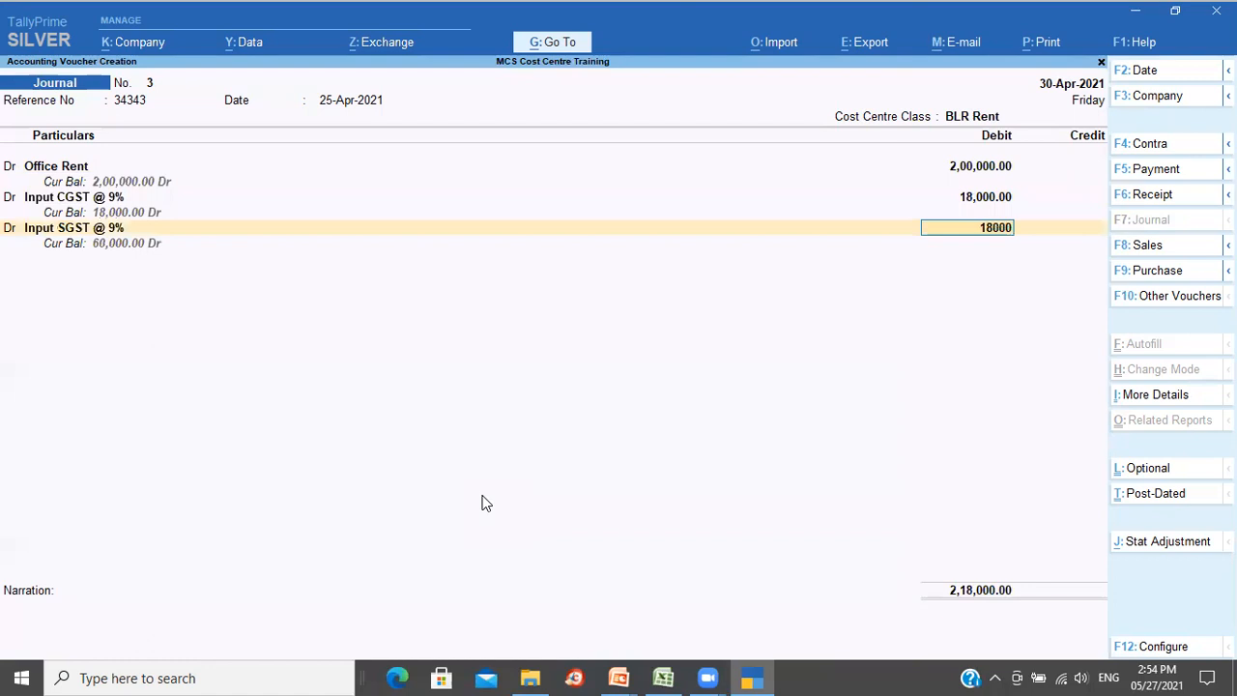
key("Return")
- Credit the landlord's ledger with 2,36,000 as a New Ref bill carrying 10 days' credit, keeping the default reference
key("Return")
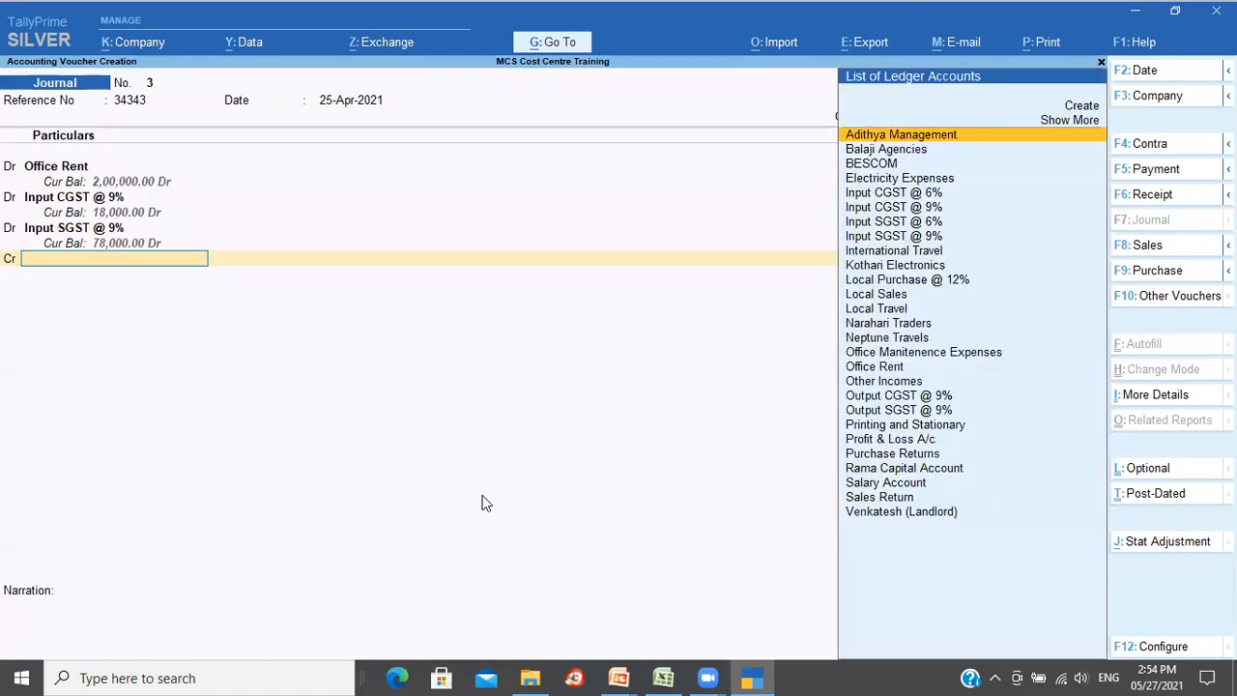
type("Ven")
key("Return")
key("Up")
key("Return")
key("Return")
type("10")
key("Return")
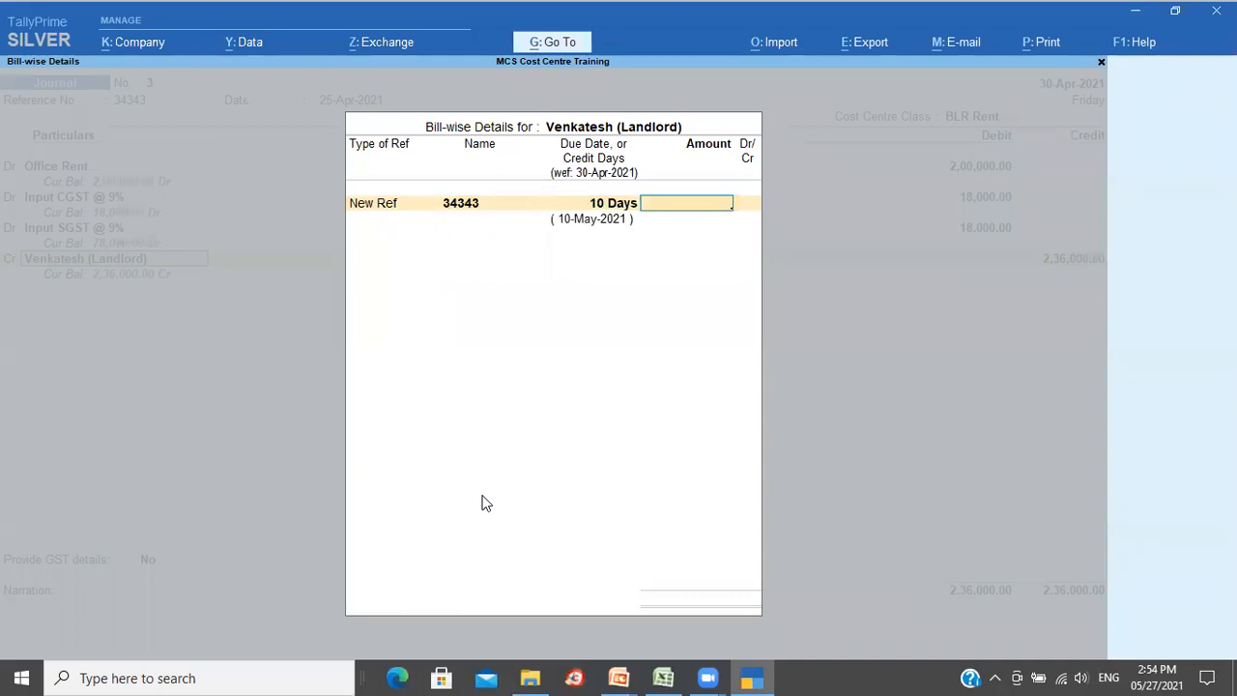
type("2,36,000")
key("Return")
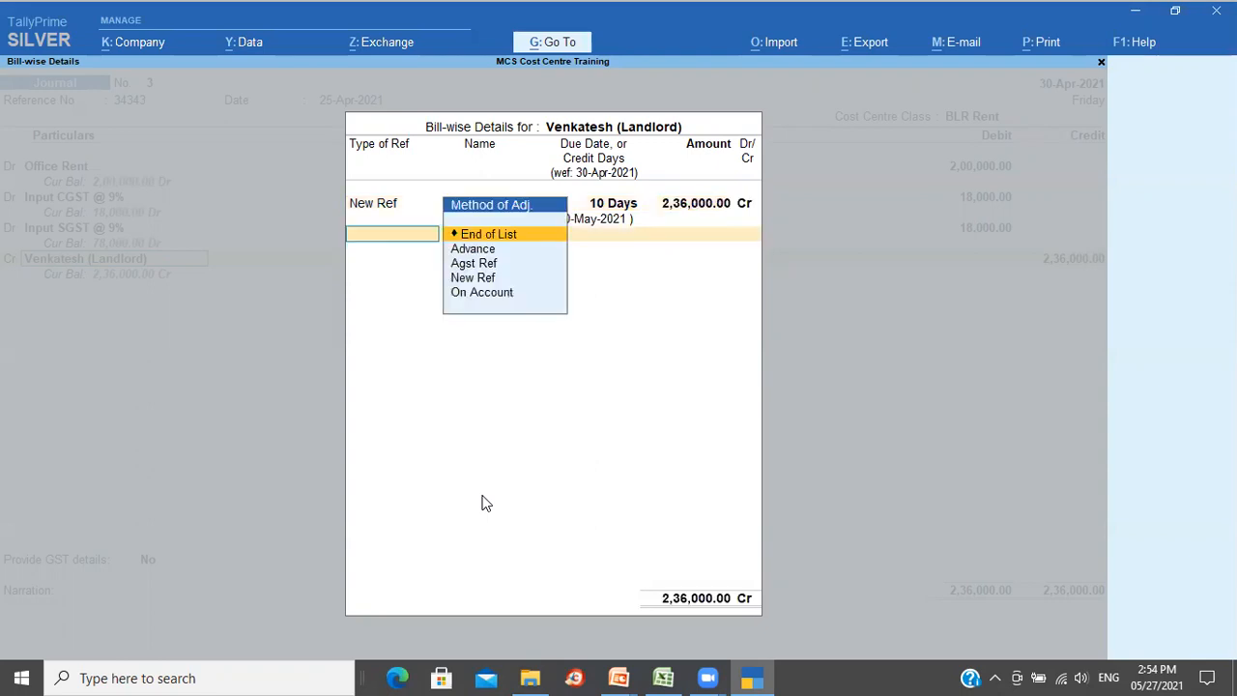
key("Return")
key("Return")
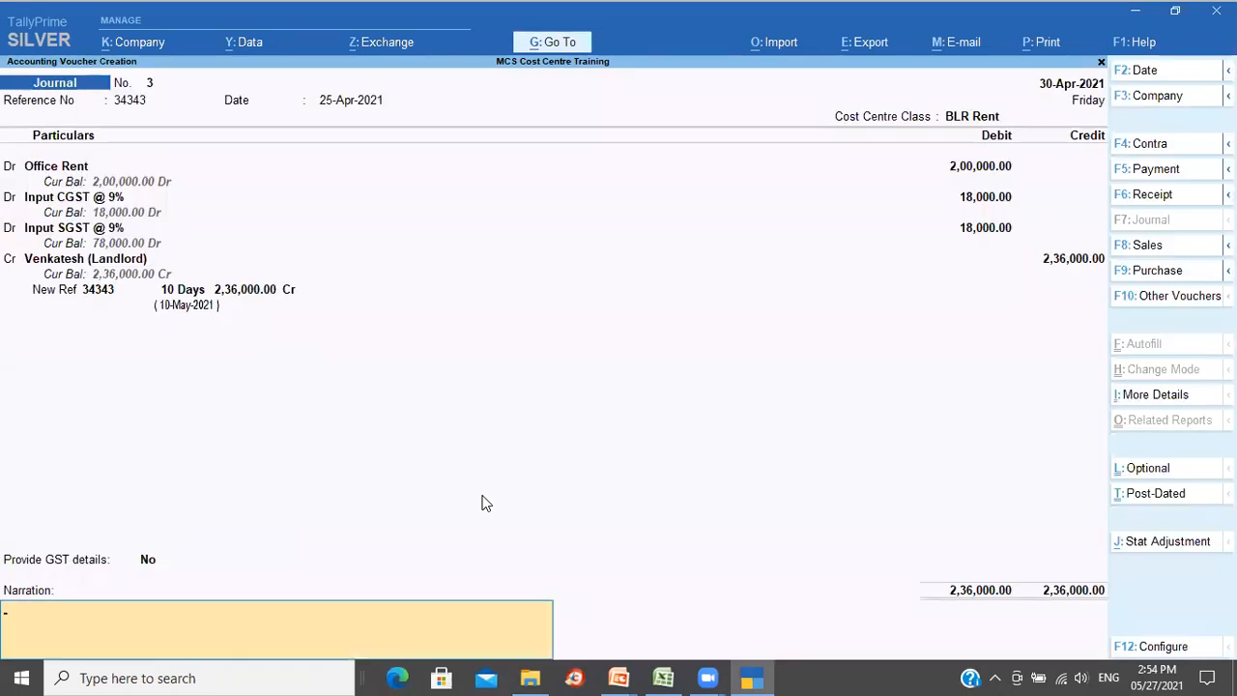
- Enter "Bill accounted" as the journal voucher's narration
type("Bill accounted")
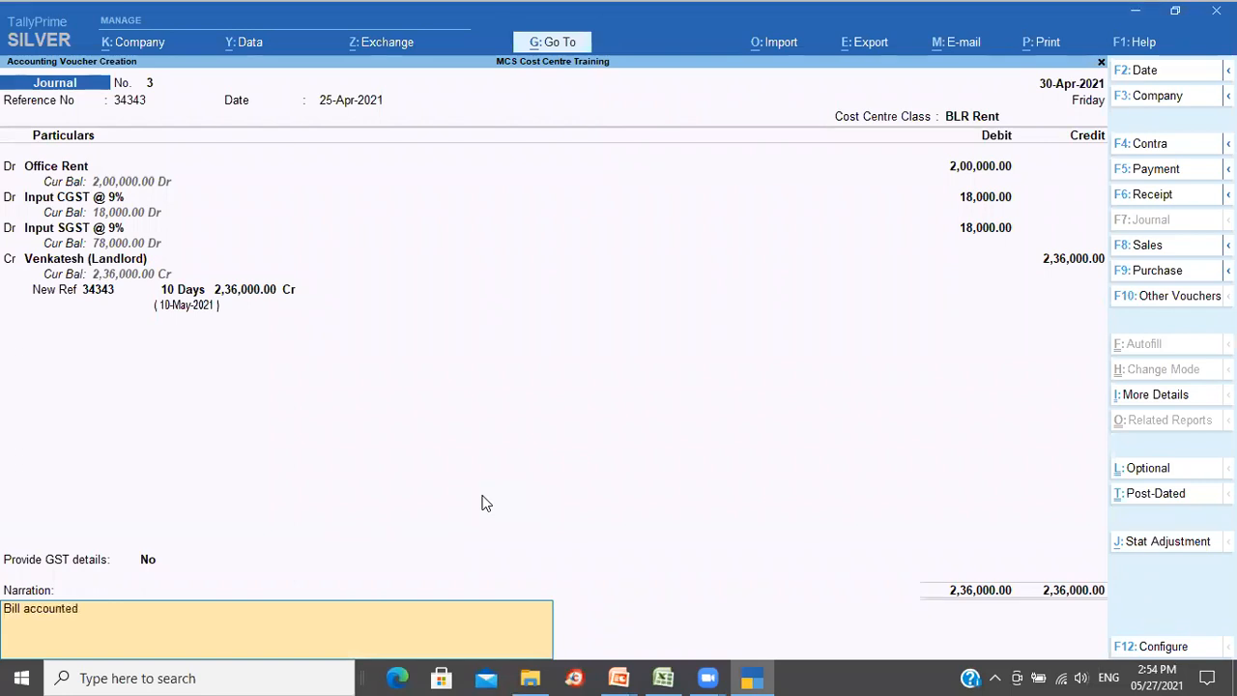
key("Return")
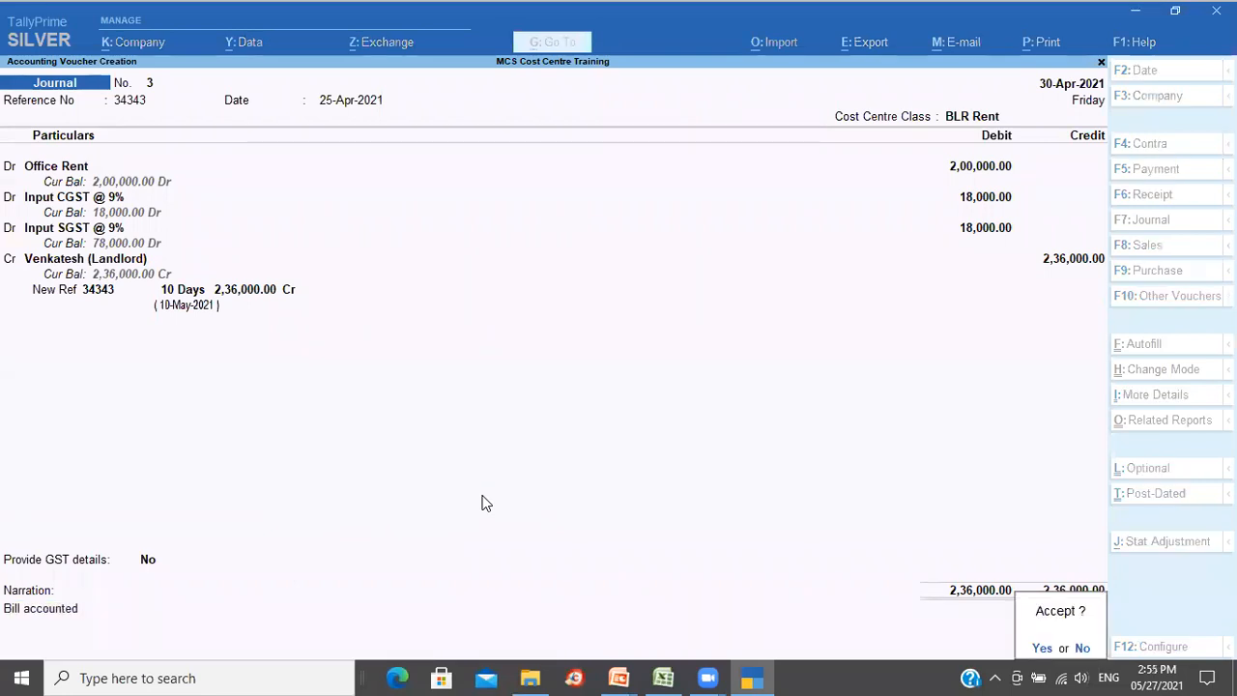
- Switch to the Excel workbook and enter BLR in H32 with 200000 beside it in I32
key("alt+Tab")
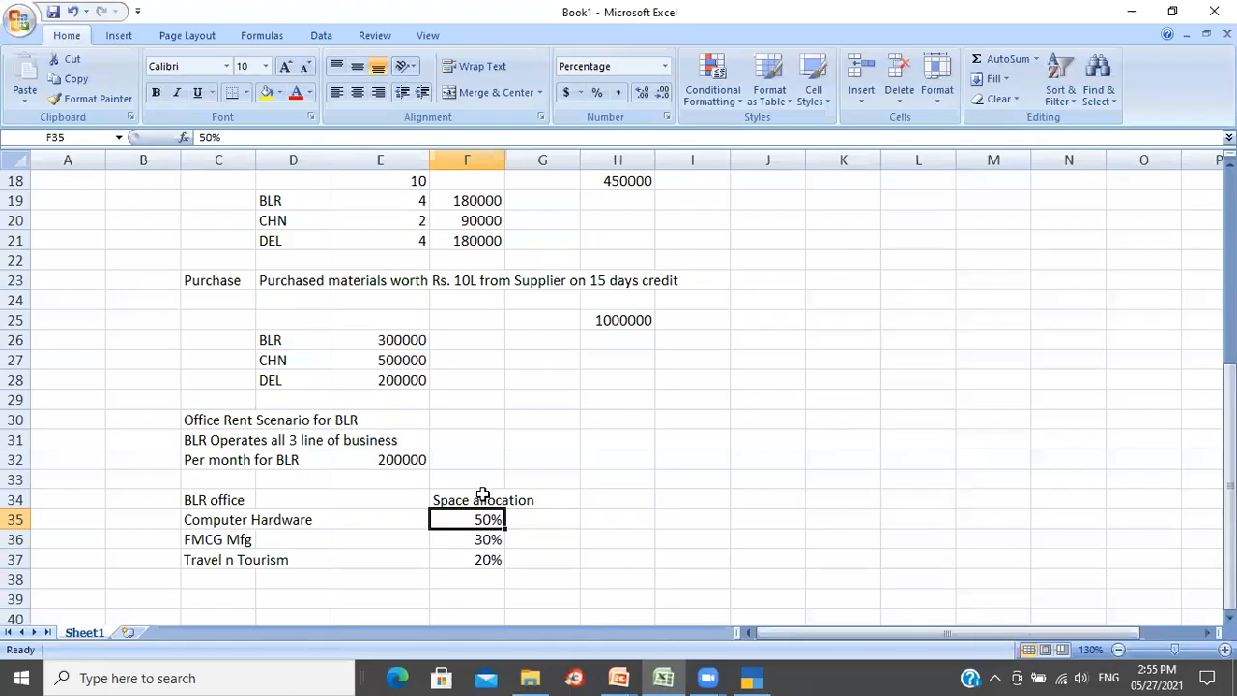
left_click(628, 464)
type("BLR")
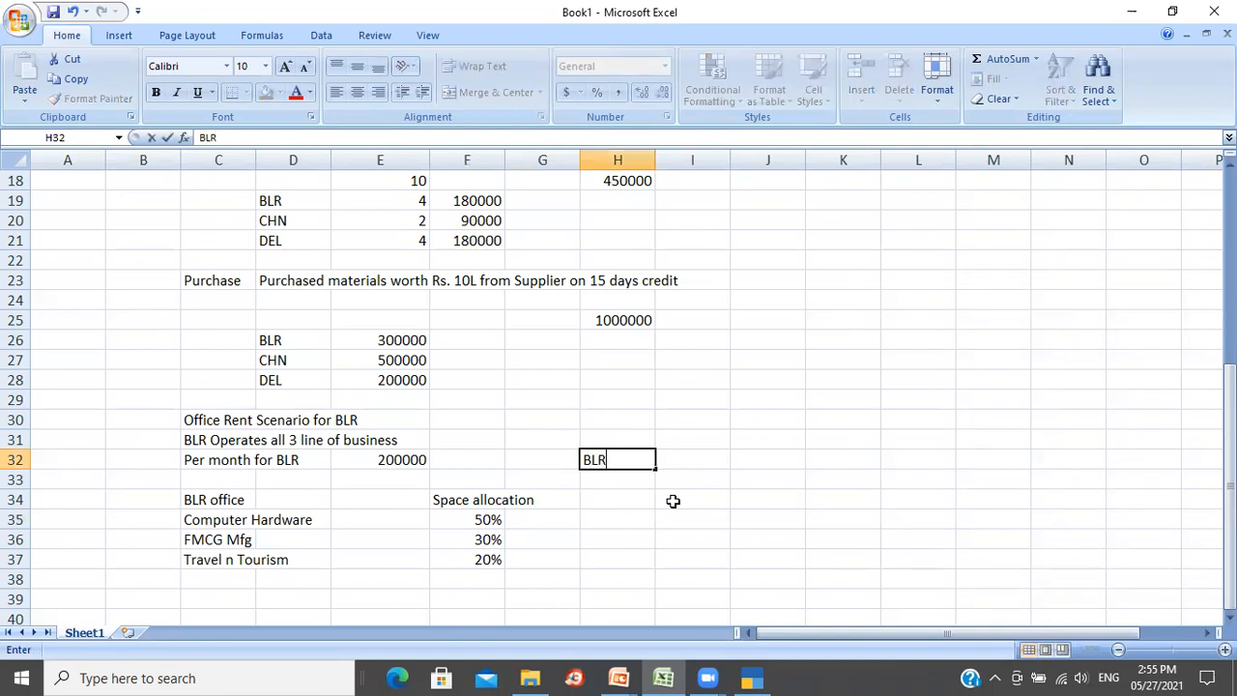
key("Tab")
type("200000")
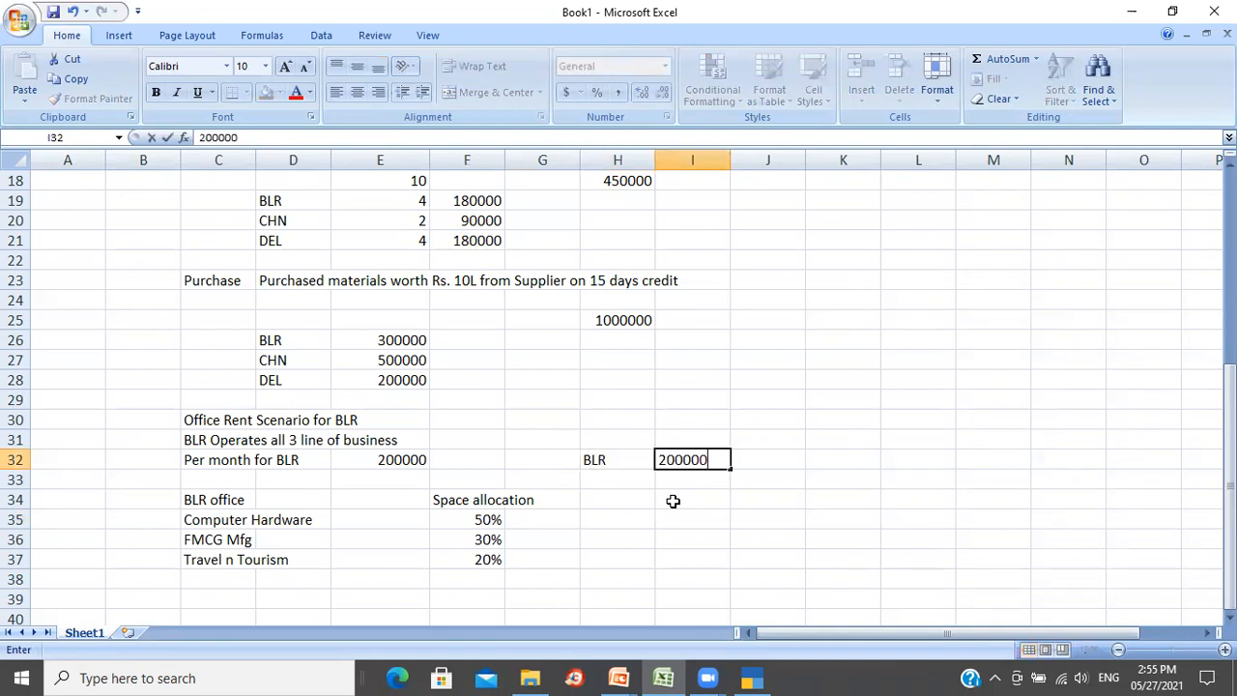
key("Return")
- Enter the rent shares in I35:I37: 100000 for Computer Hardware, 60000 for FMCG Mfg and 40000 for Travel n Tourism
key("Return")
key("Return")
key("Right")
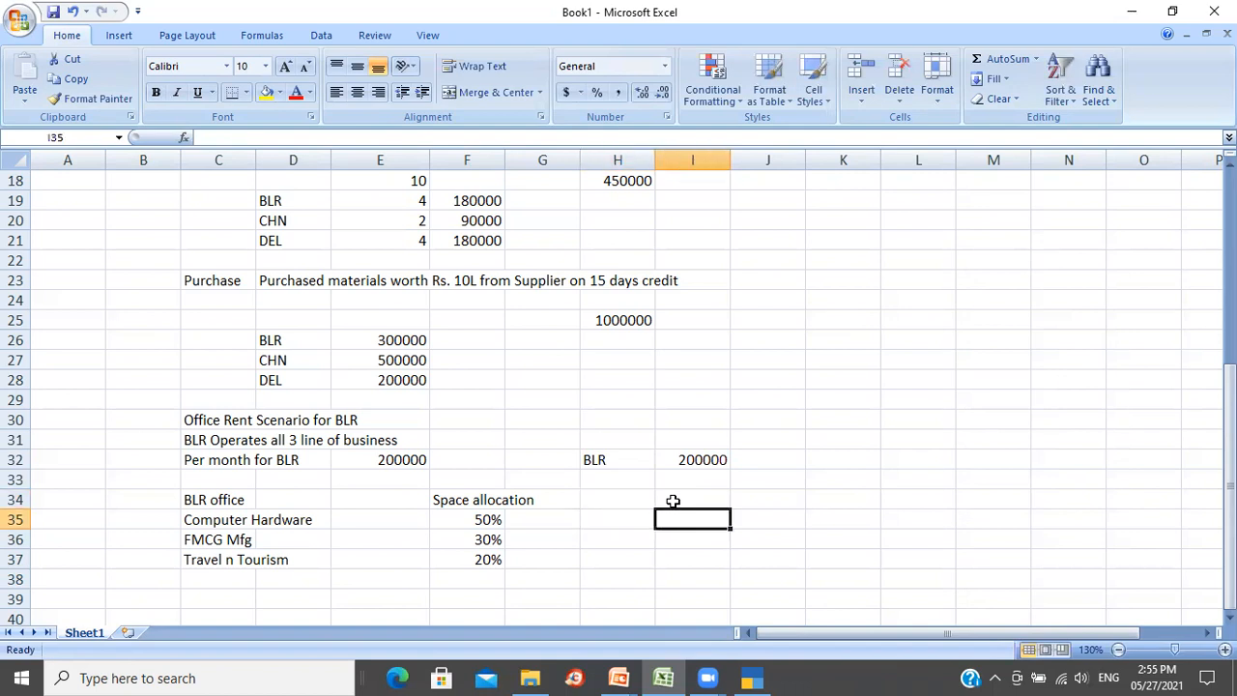
type("100000")
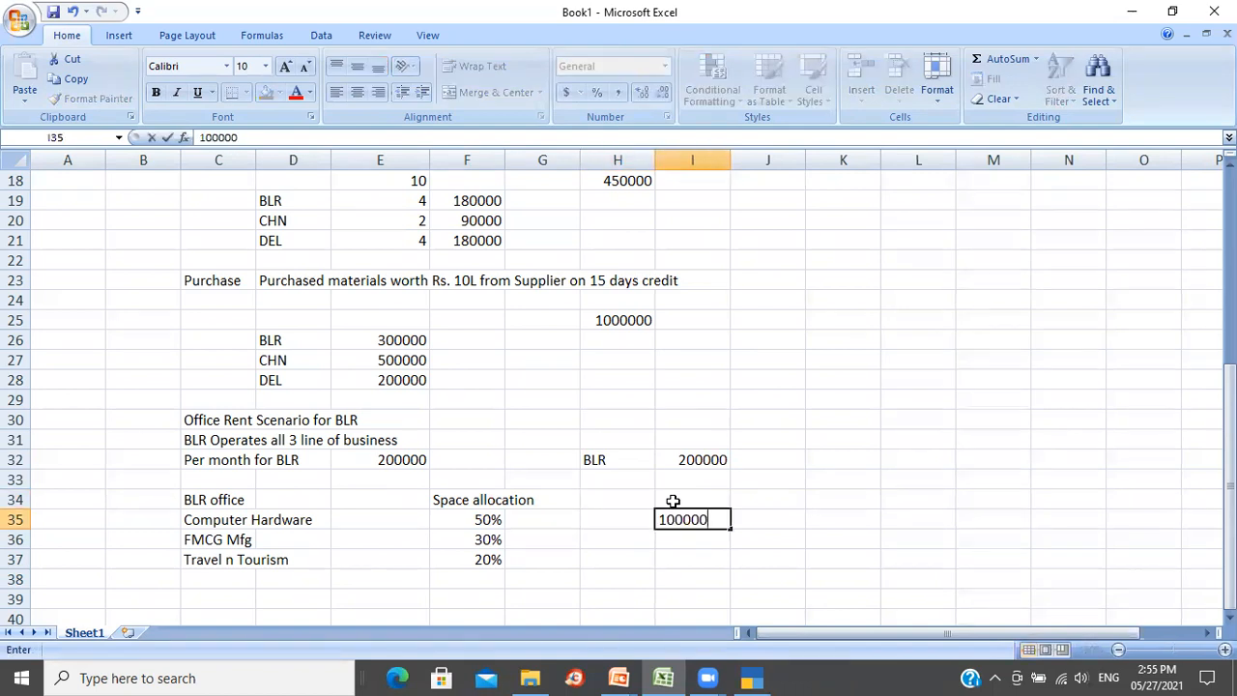
key("Return")
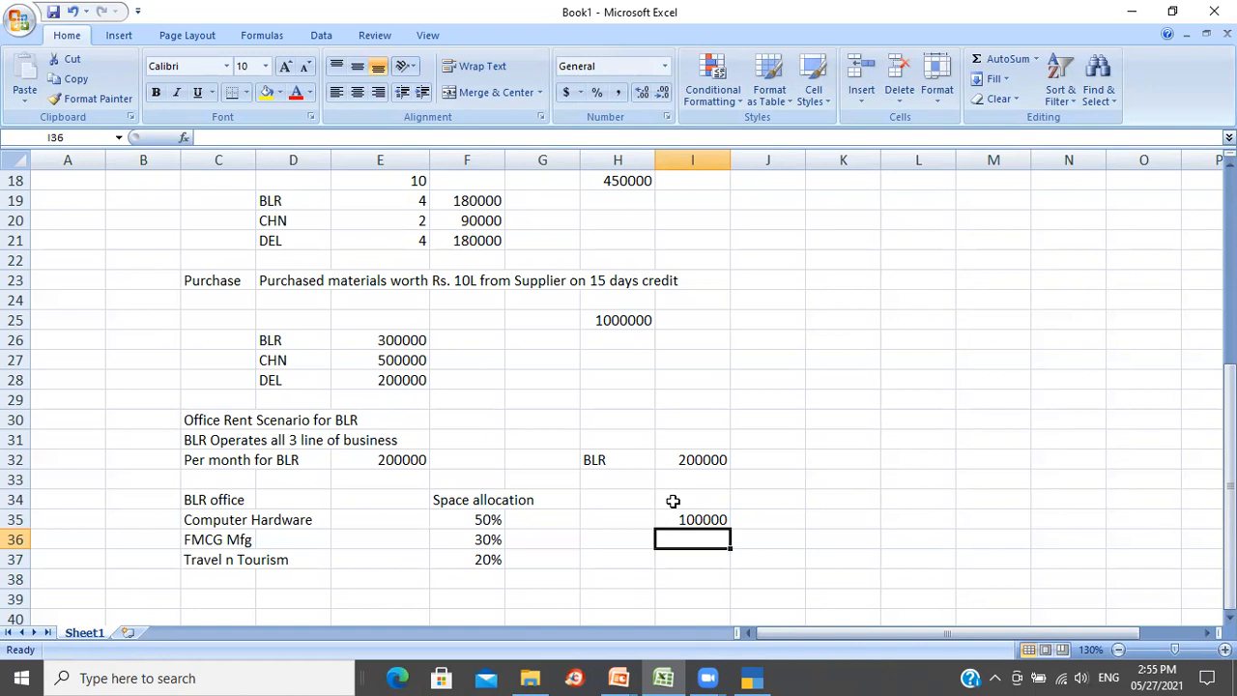
type("60000")
key("Return")
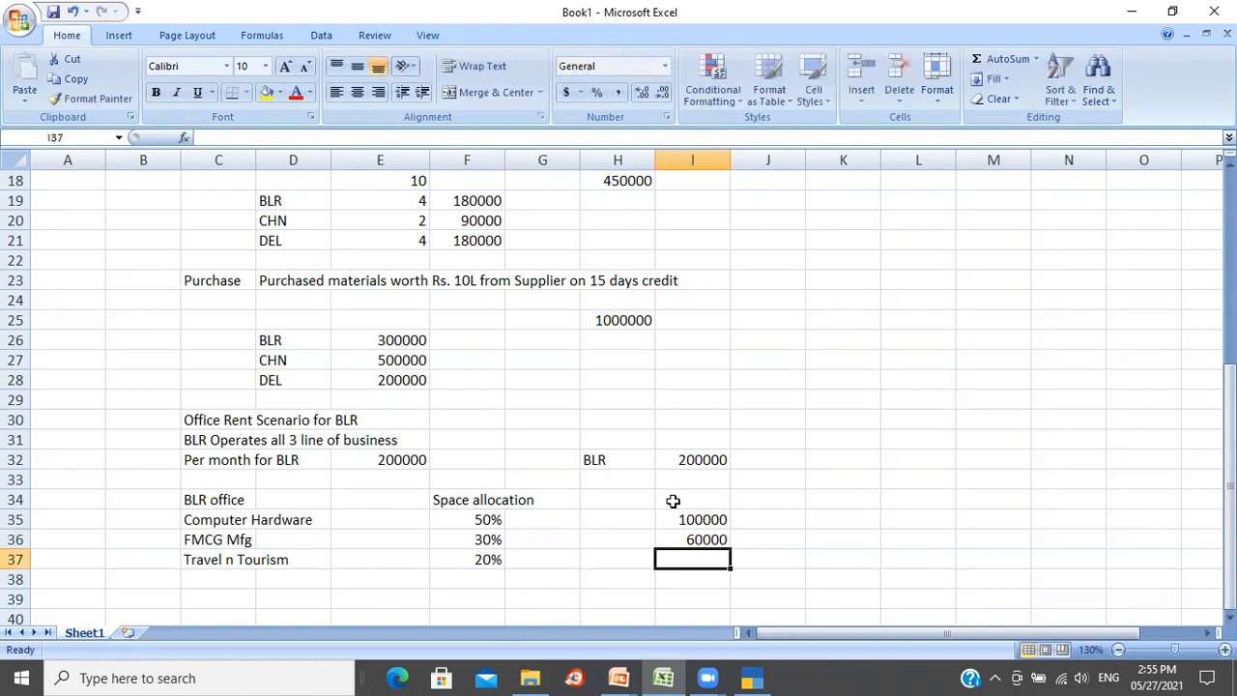
type("40000")
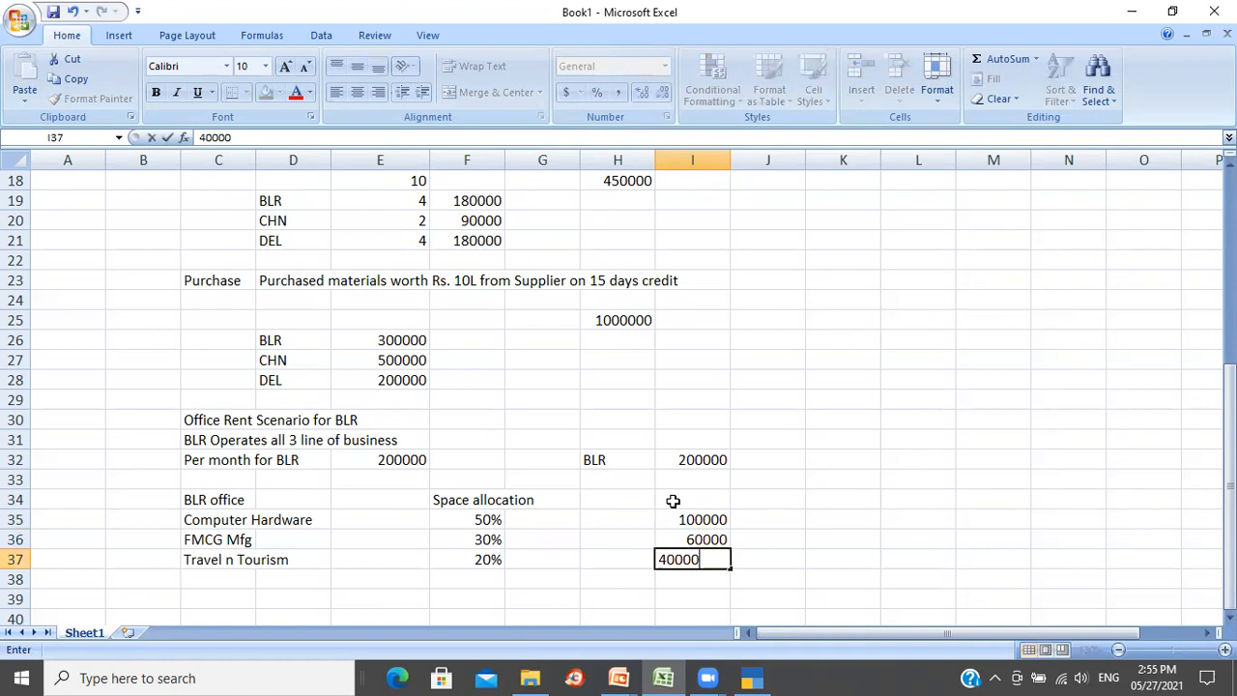
key("Return")
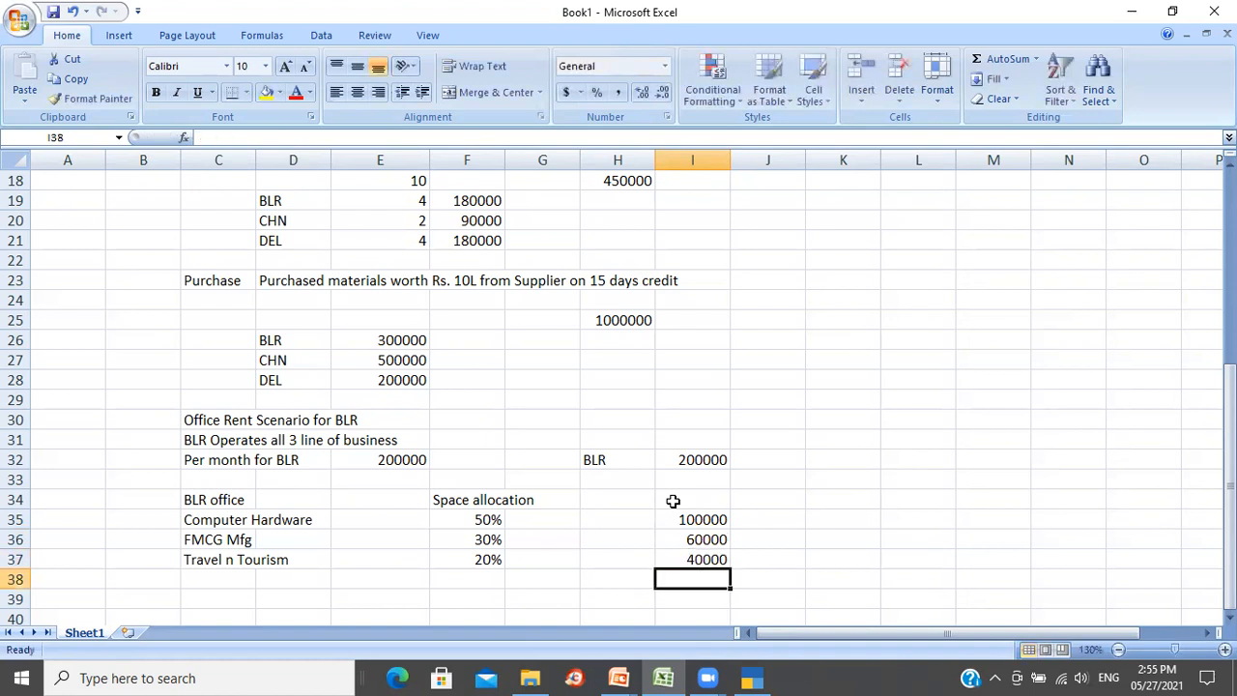
- Return to TallyPrime and accept the BLR rent journal voucher
key("alt+Tab")
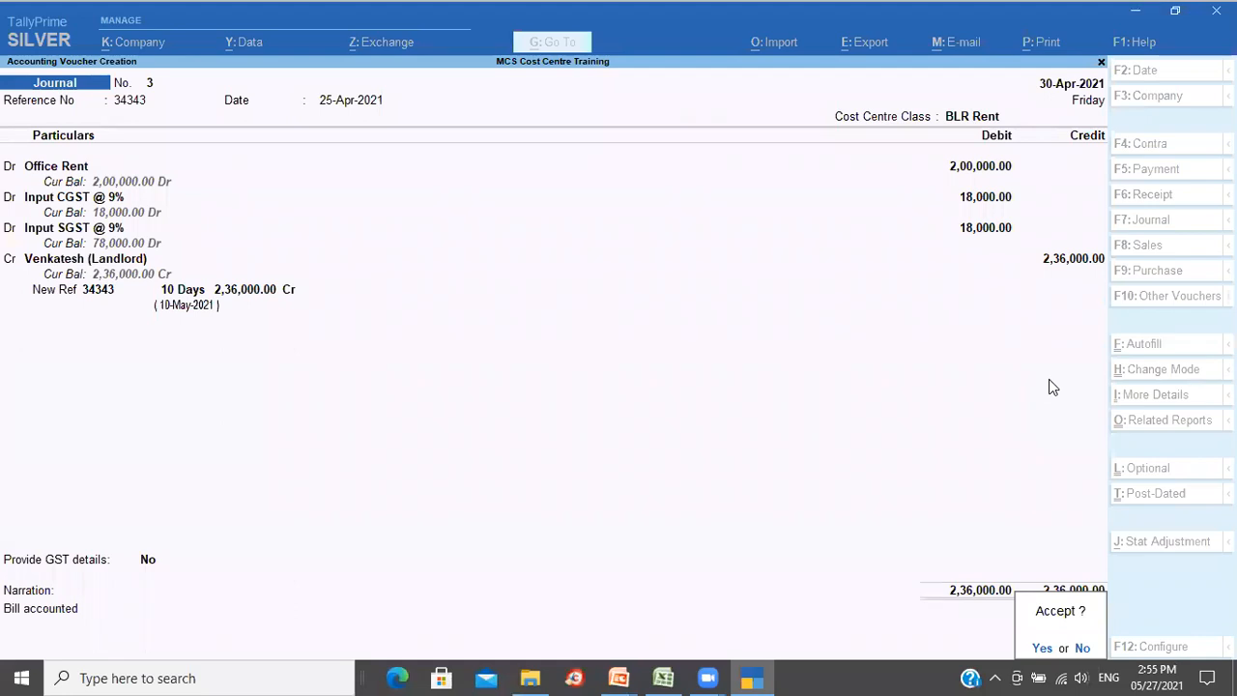
key("Return")
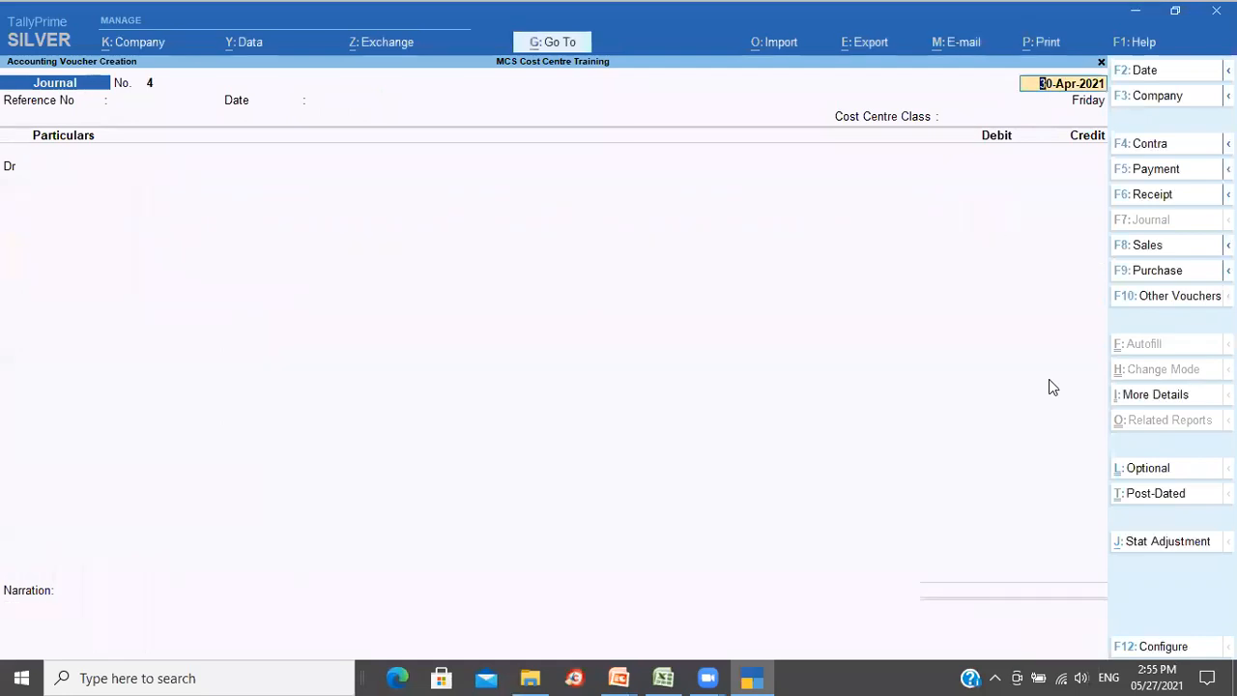
- Reopen the saved rent journal to check Office Rent's allocation by location and line of business, and leave voucher entry
key("Page_Up")
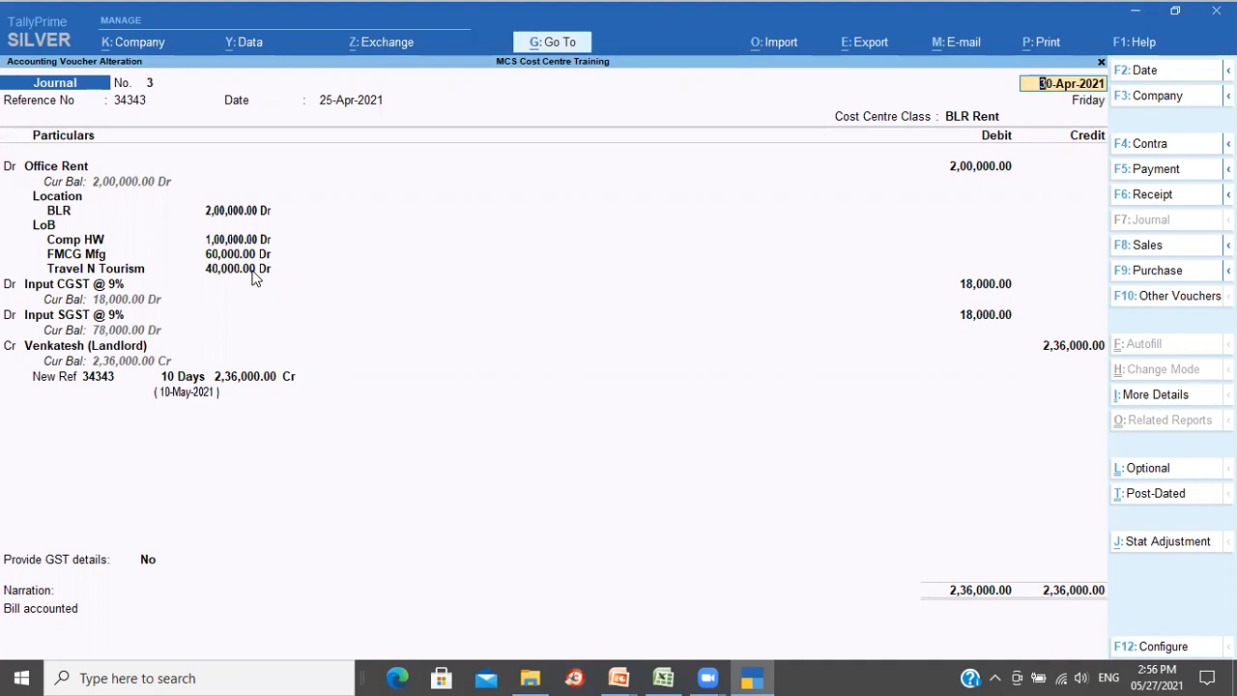
key("BackSpace")
key("Escape")
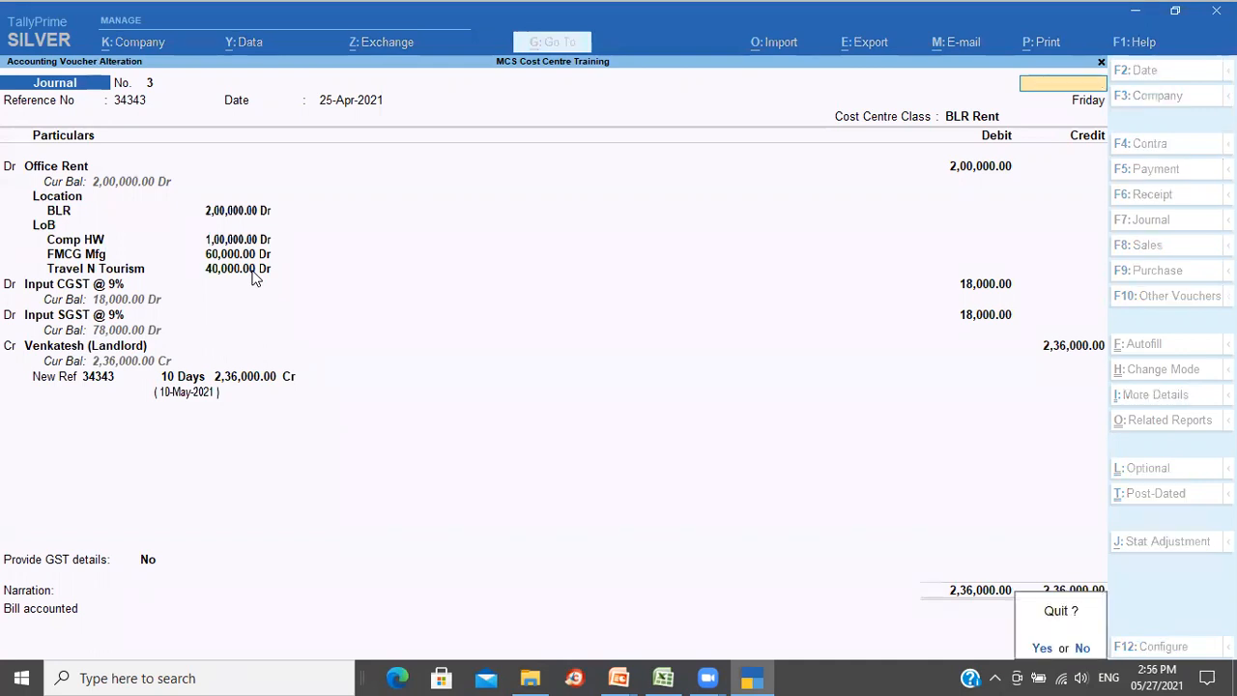
key("y")
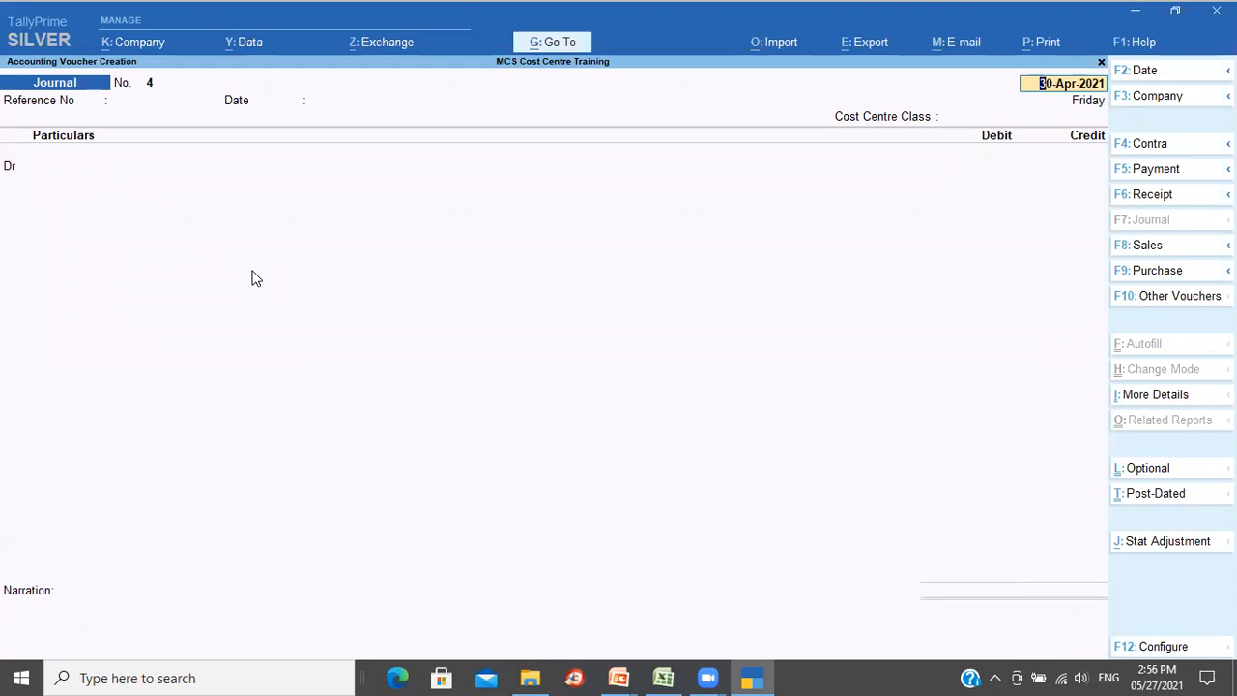
key("BackSpace")
key("Escape")
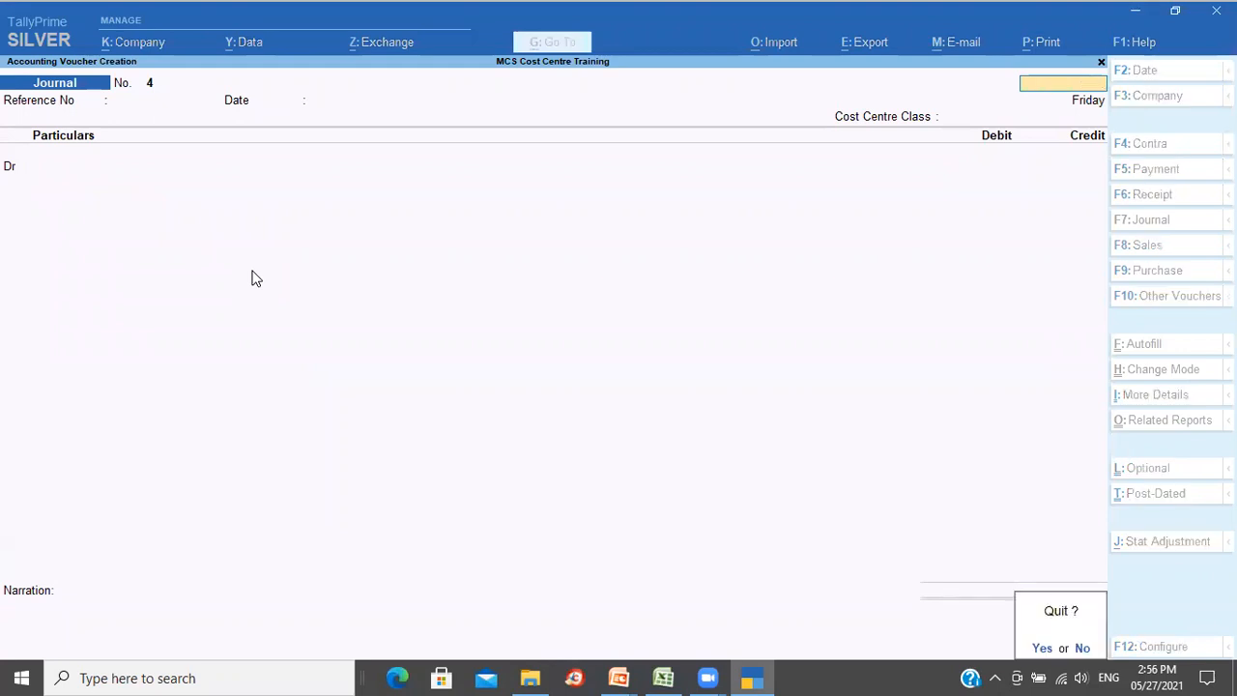
key("y")
- Open the Cost Centres reports within the Statements of Accounts
key("Down")
key("Down")
key("Down")
key("Down")
key("Down")
key("Down")
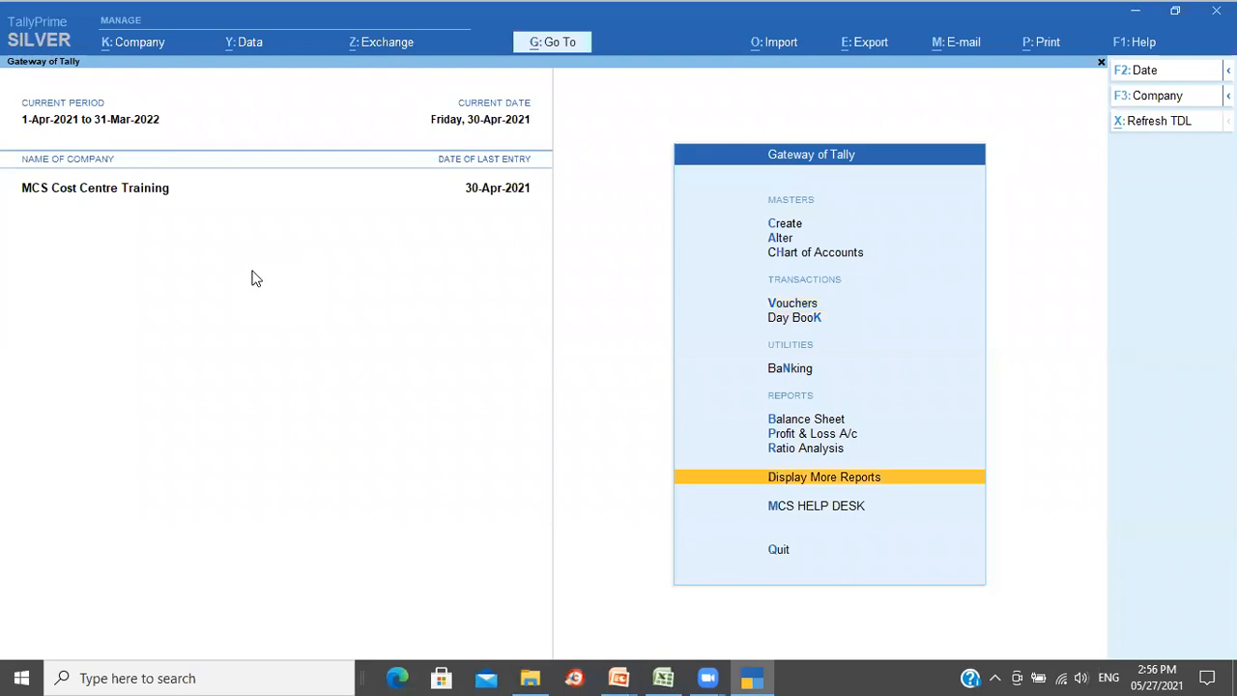
key("Return")
key("Down")
key("Down")
key("Down")
key("Down")
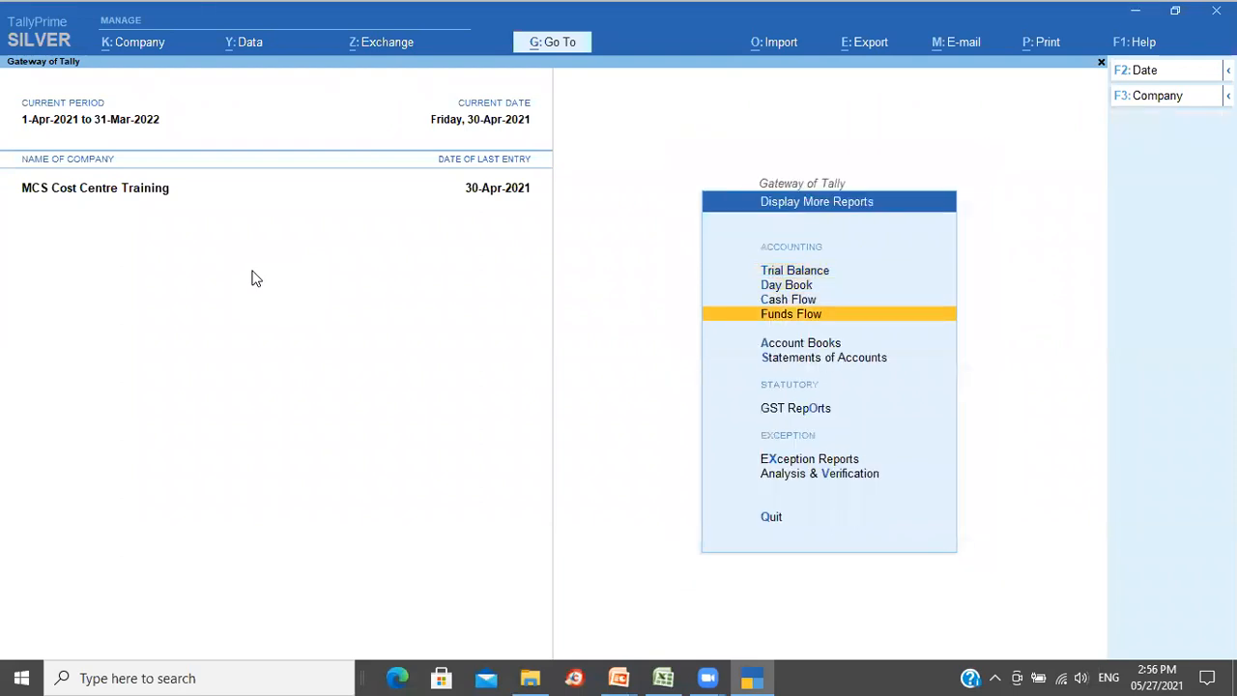
key("Return")
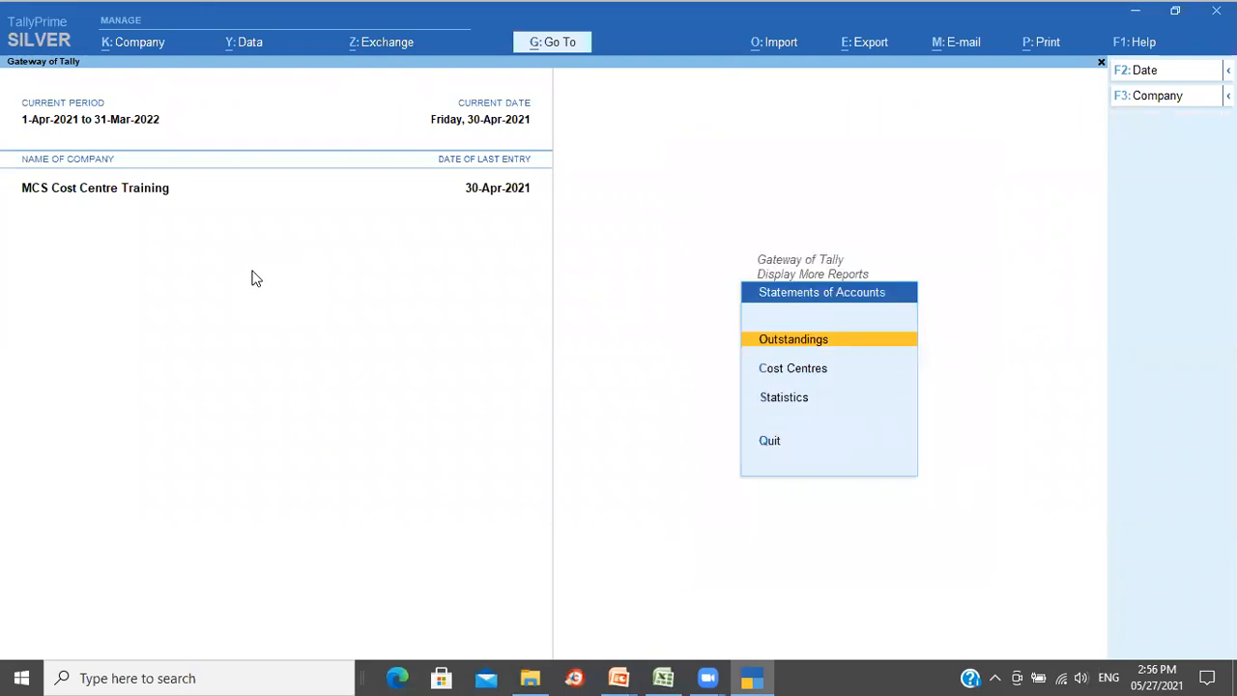
key("Down")
key("Return")
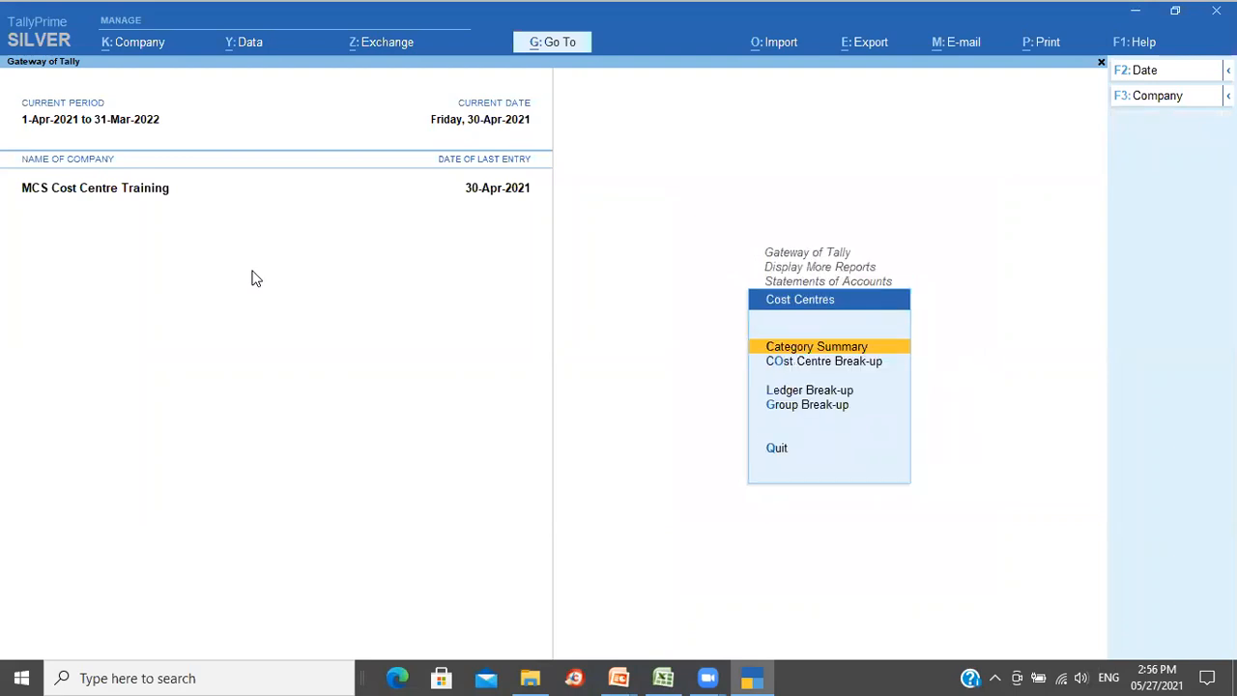
- Open the Category Summary cost centre report
key("Down")
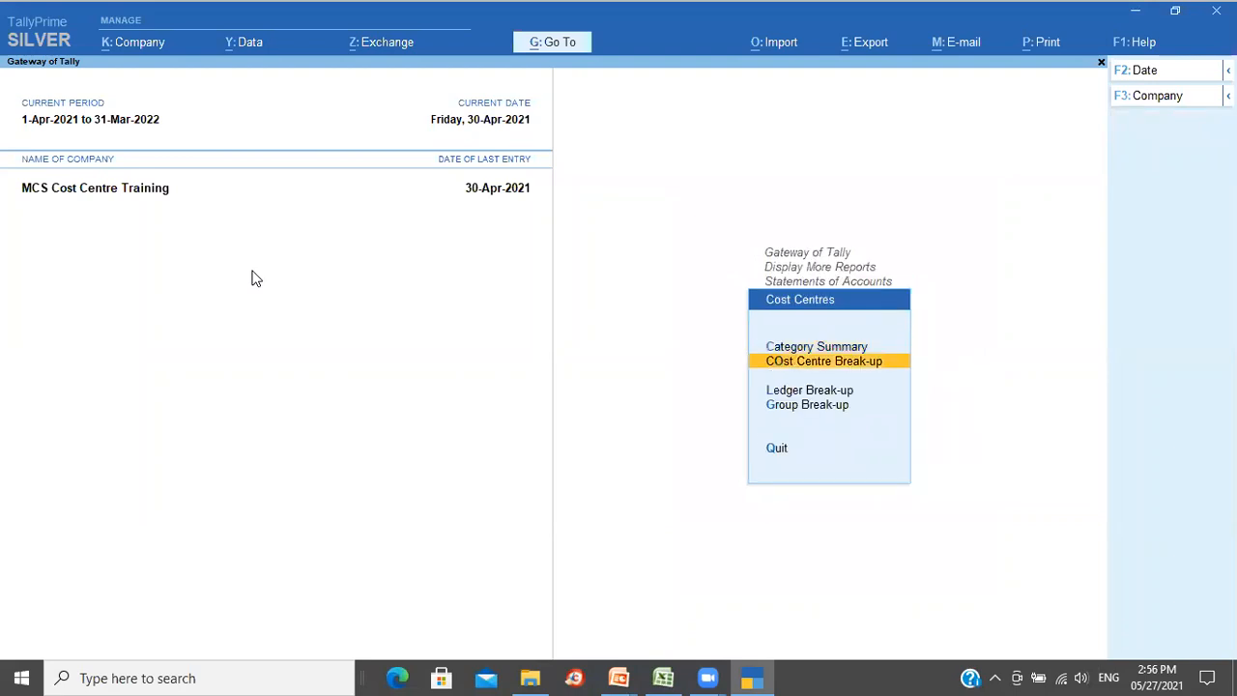
key("Down")
key("Down")
key("Up")
key("Up")
key("Up")
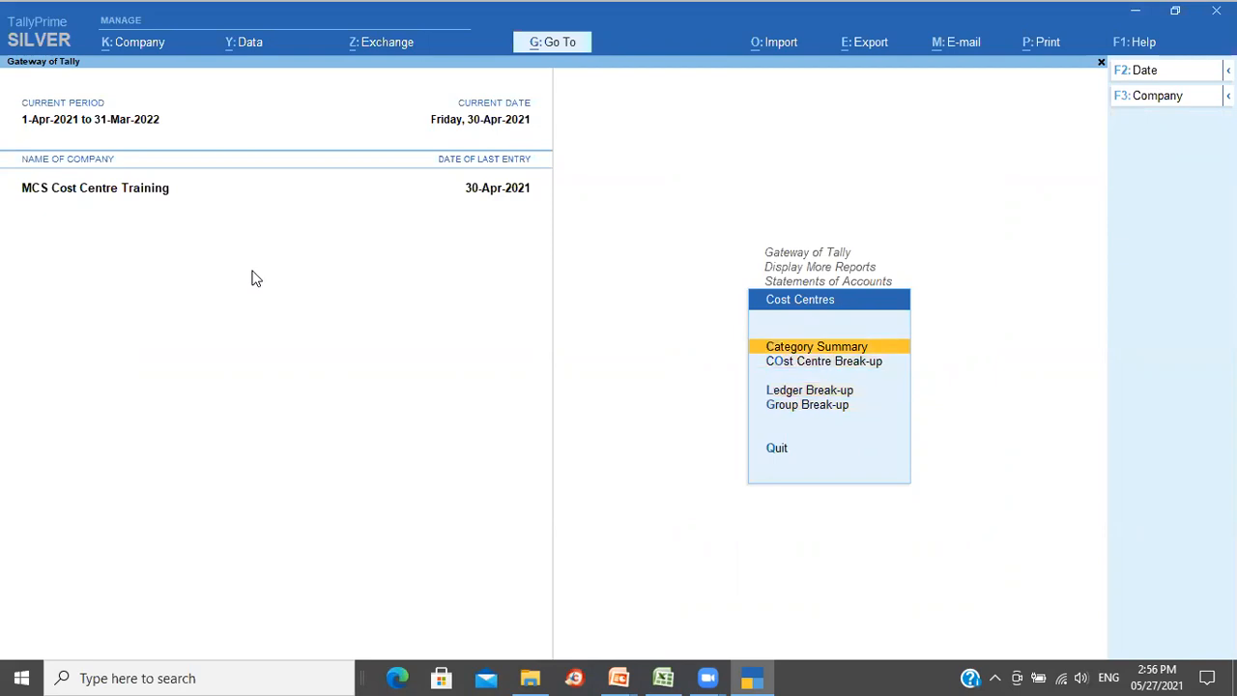
key("Return")
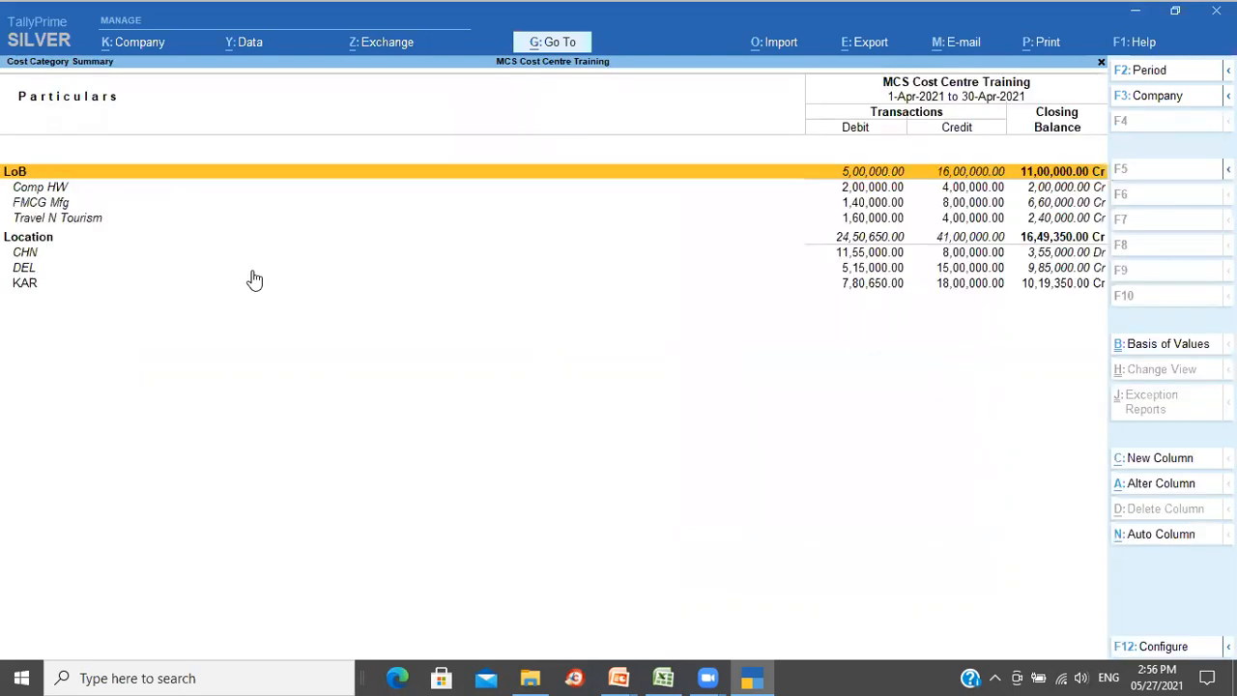
- Examine the debit, credit and closing figures of the LoB and Location cost centres in the category summary, and close the report
key("Down")
key("Down")
key("Down")
key("Down")
key("Down")
key("Down")
key("Down")
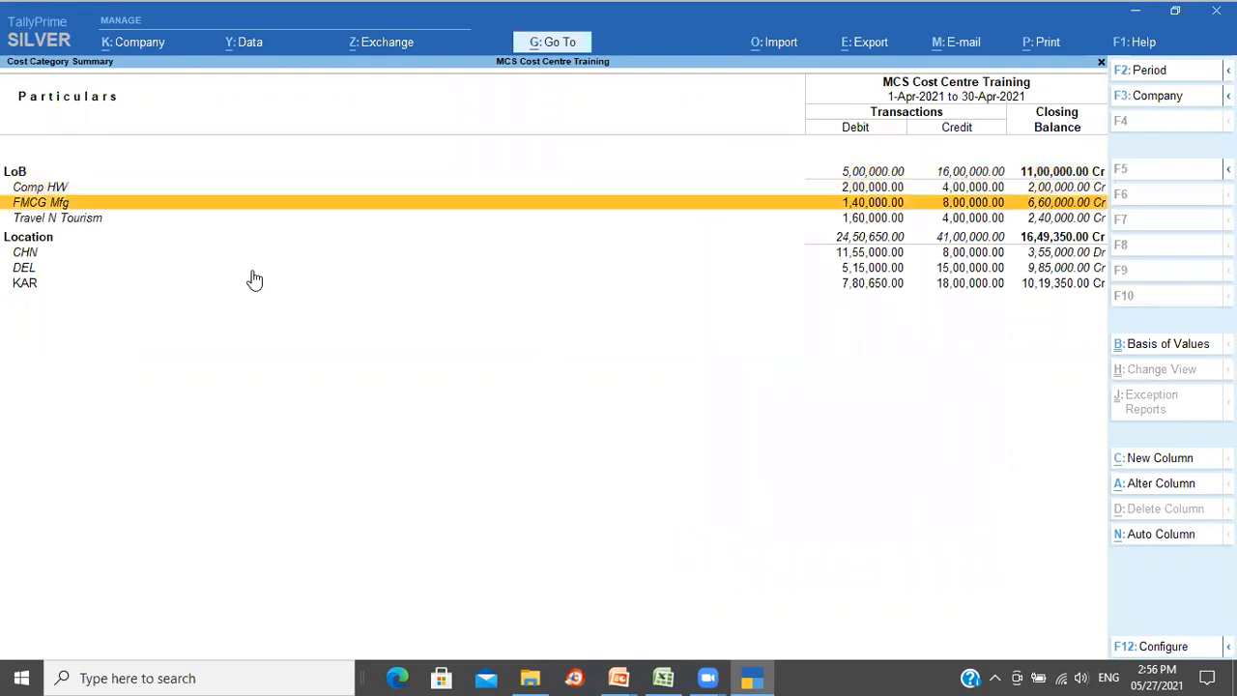
key("Up")
key("Up")
key("Up")
key("Up")
key("Up")
key("Up")
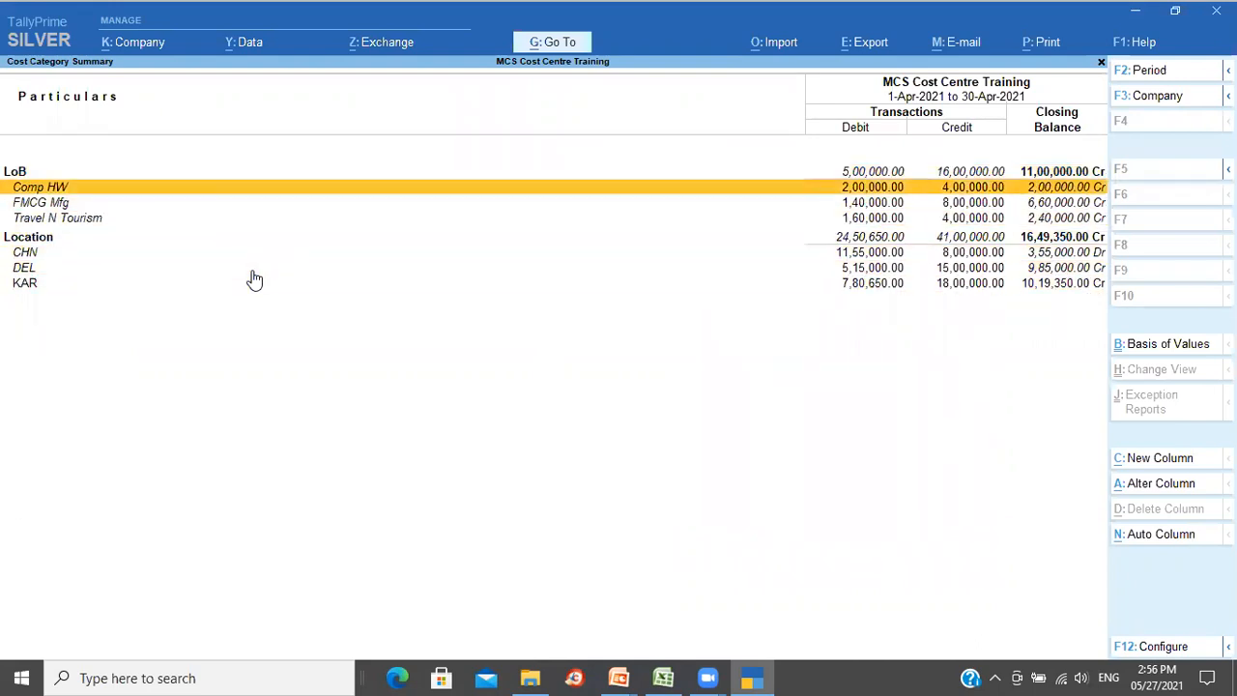
key("Down")
key("Down")
key("Down")
key("Down")
key("Down")
key("Down")
key("Up")
key("Up")
key("Up")
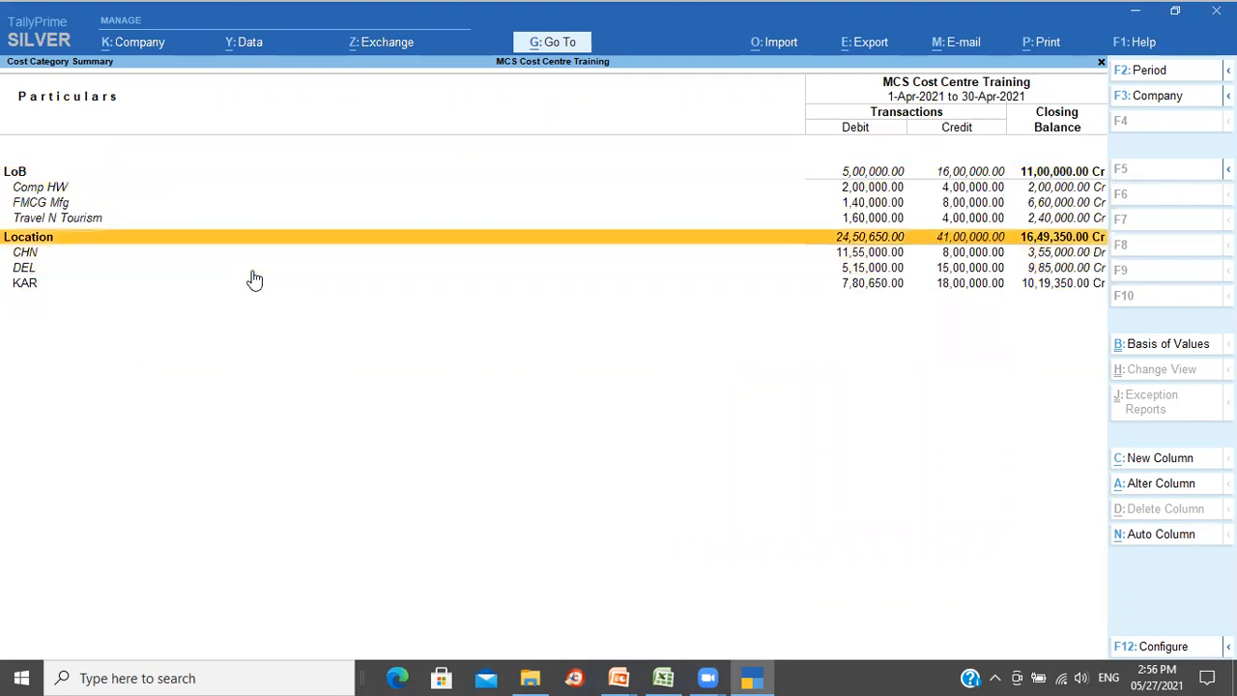
key("Up")
key("Up")
key("Up")
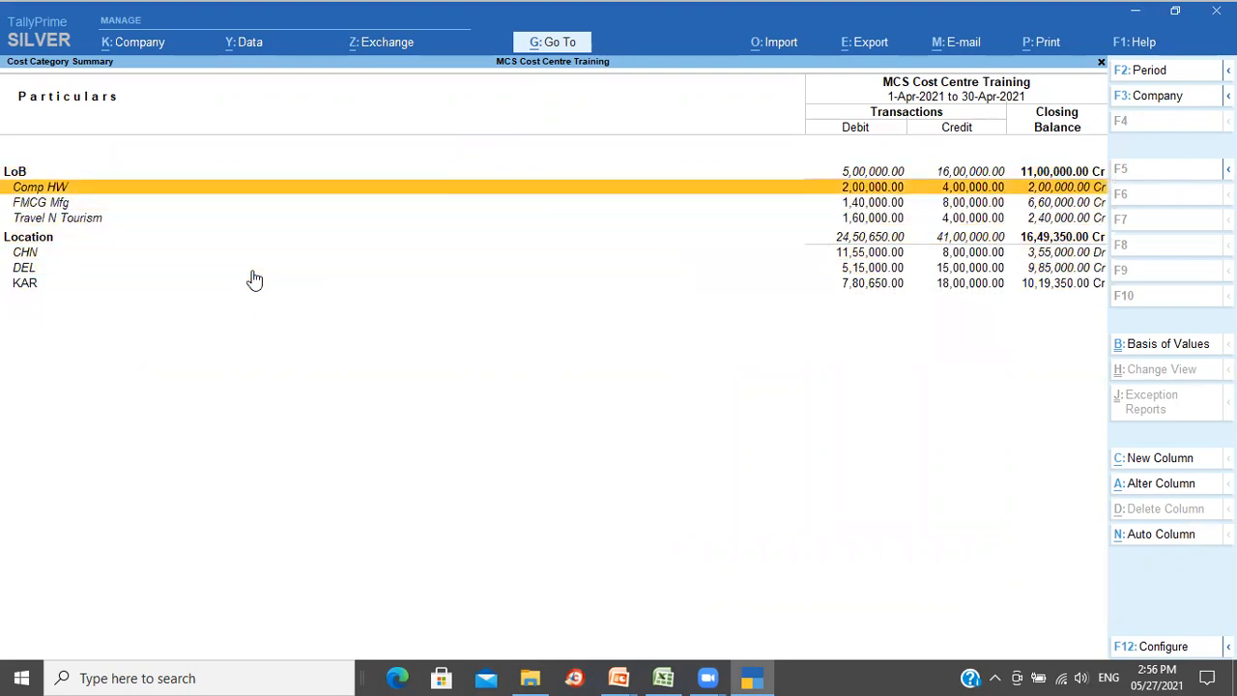
key("Escape")
- Open the Cost Centre Break-up for BLR, expand it to ledger detail and switch it to the ledger-wise view
key("Down")
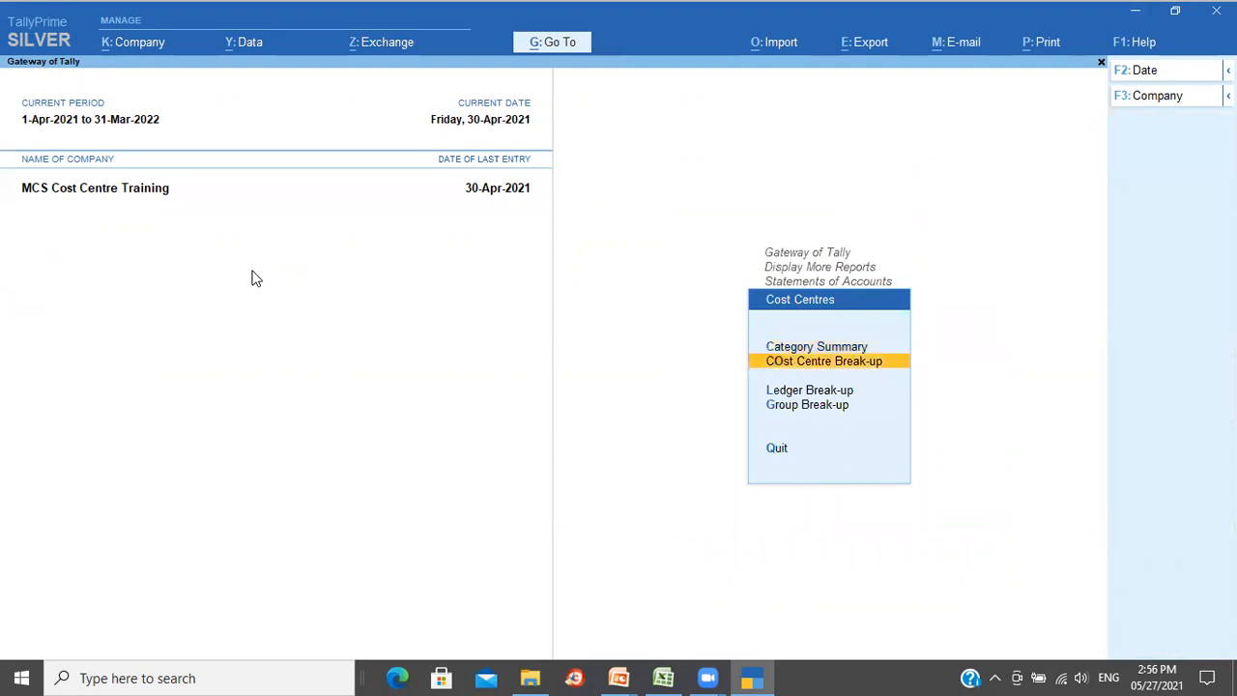
key("Return")
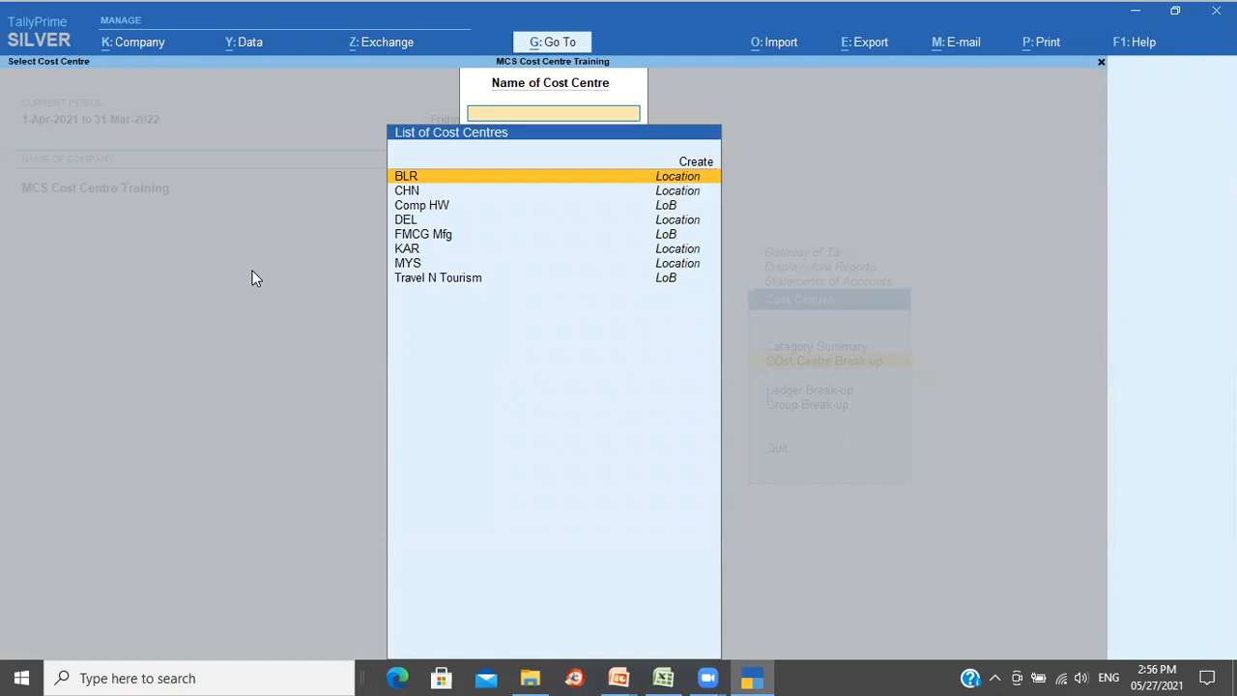
key("Return")
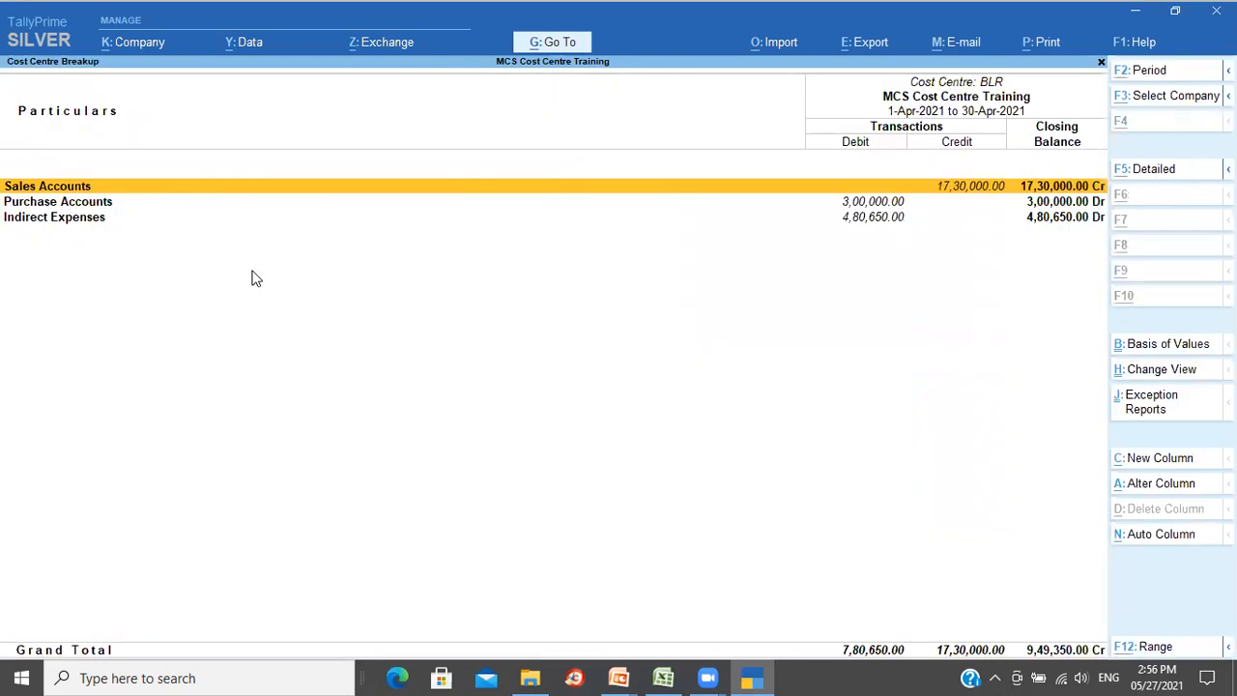
key("alt+F5")
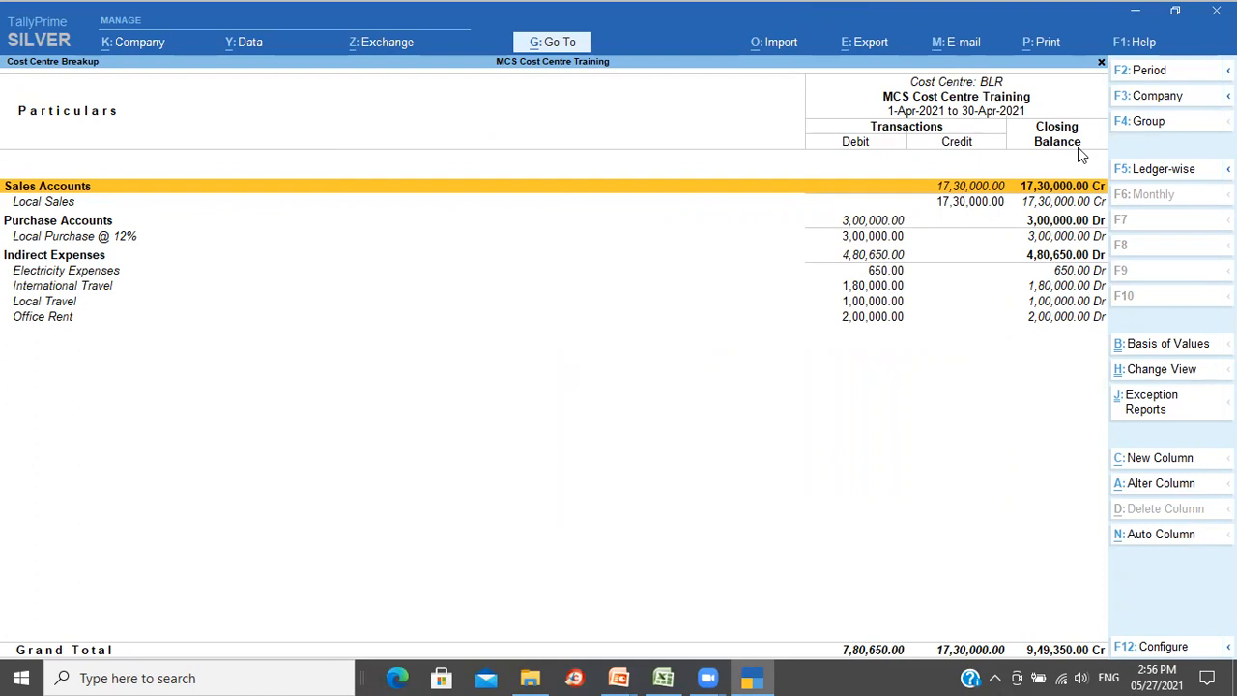
left_click(1153, 171)
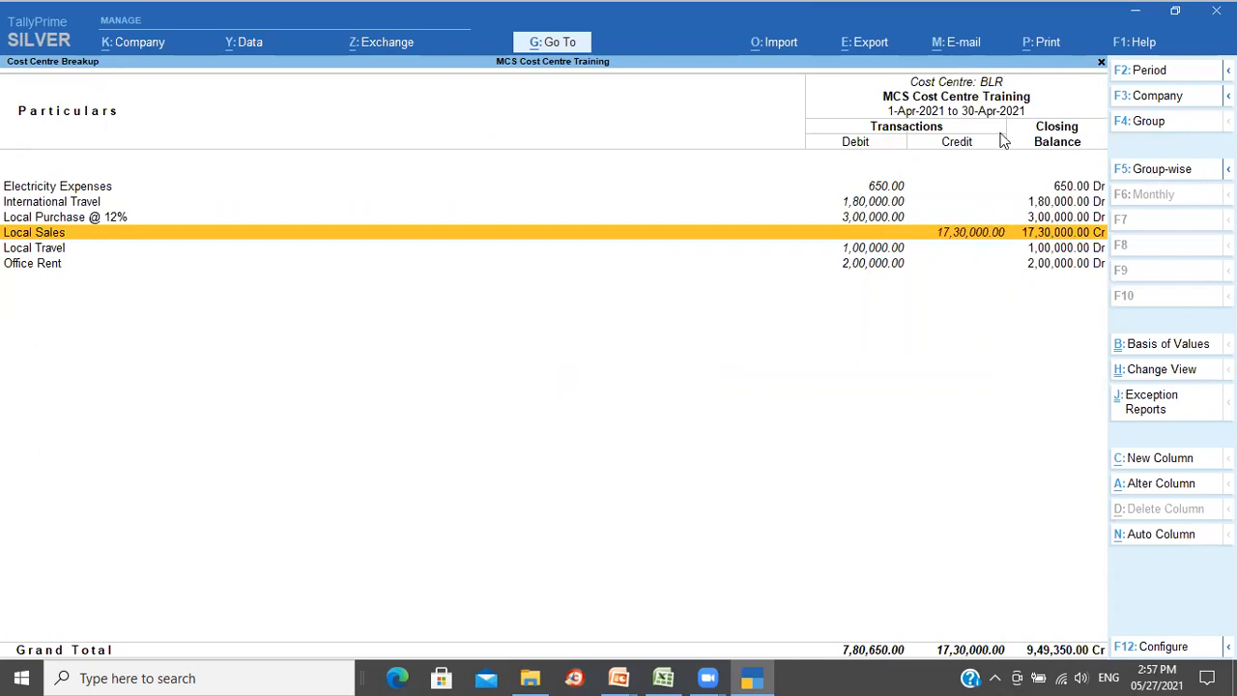
- Add a comparison column for the CHN cost centre to the BLR break-up, and close the report
left_click(1163, 466)
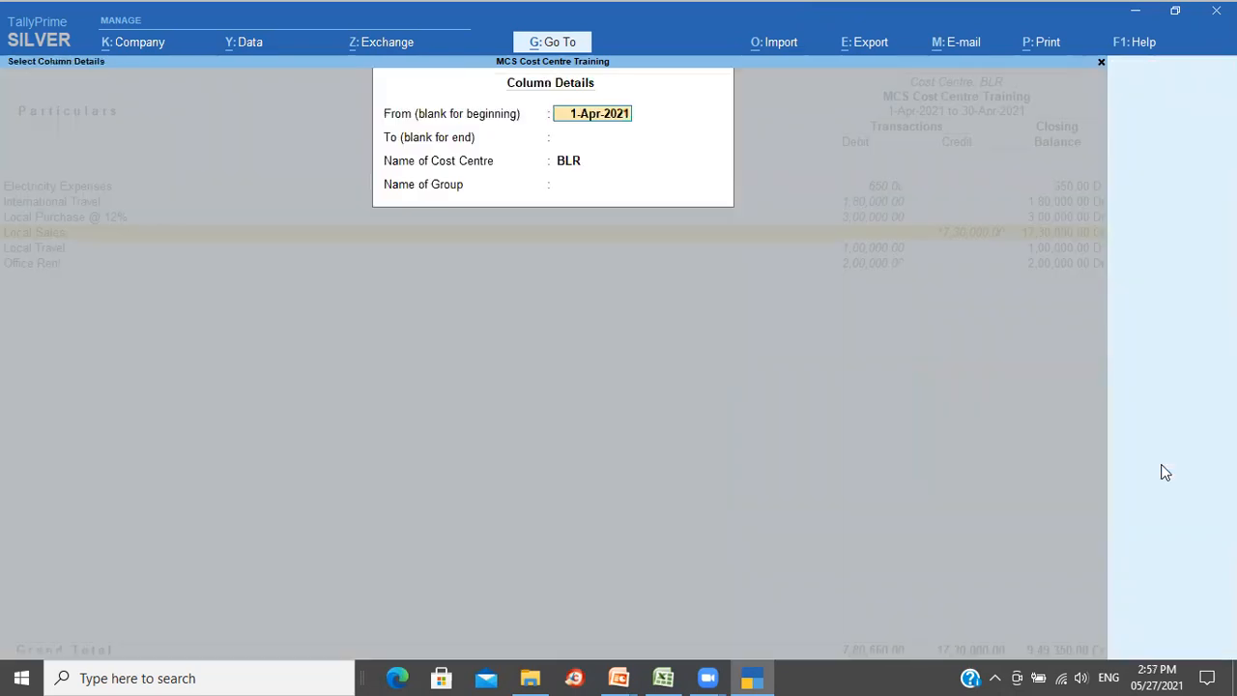
key("Return")
key("Return")
key("Down")
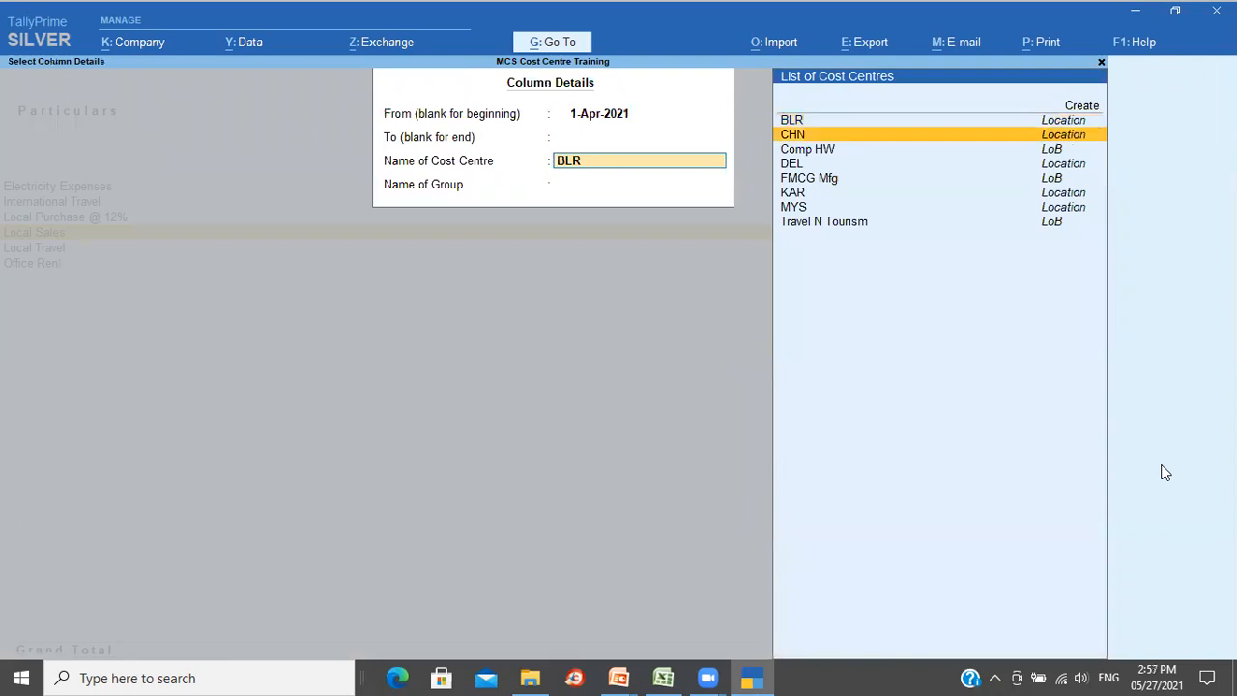
key("Return")
key("Return")
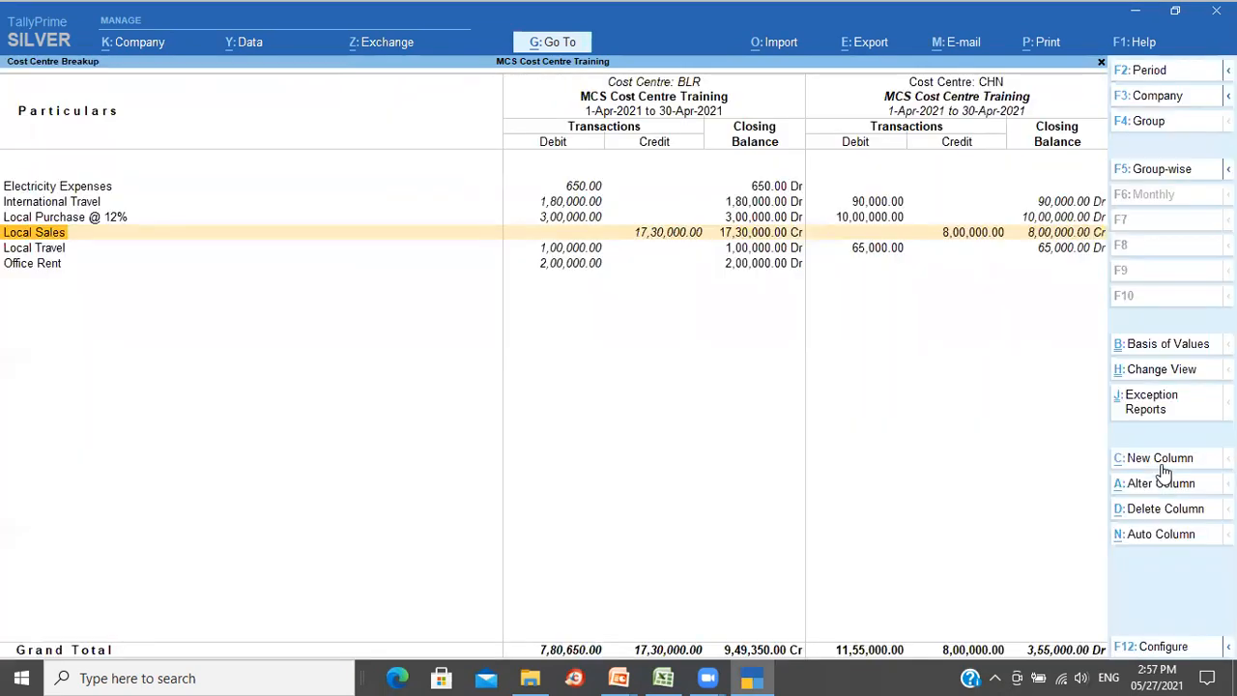
key("Escape")
- Reopen the BLR break-up in ledger-wise view and generate automatic columns by Cost Centres
key("Return")
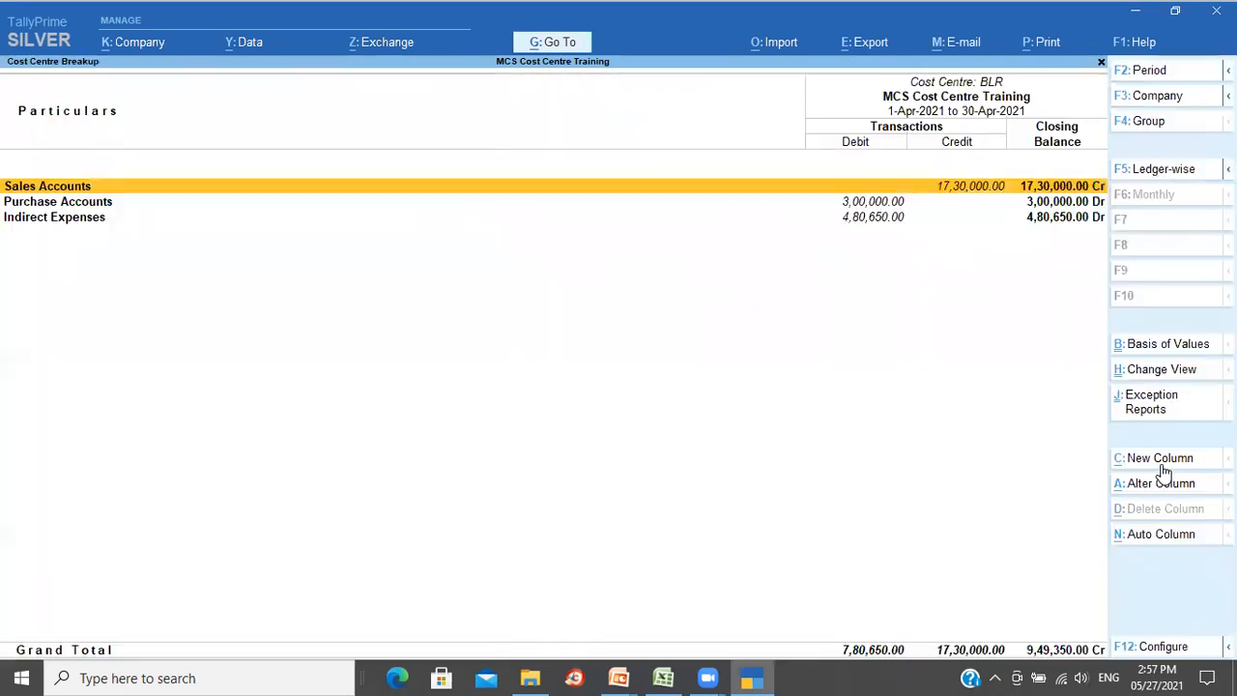
left_click(1181, 171)
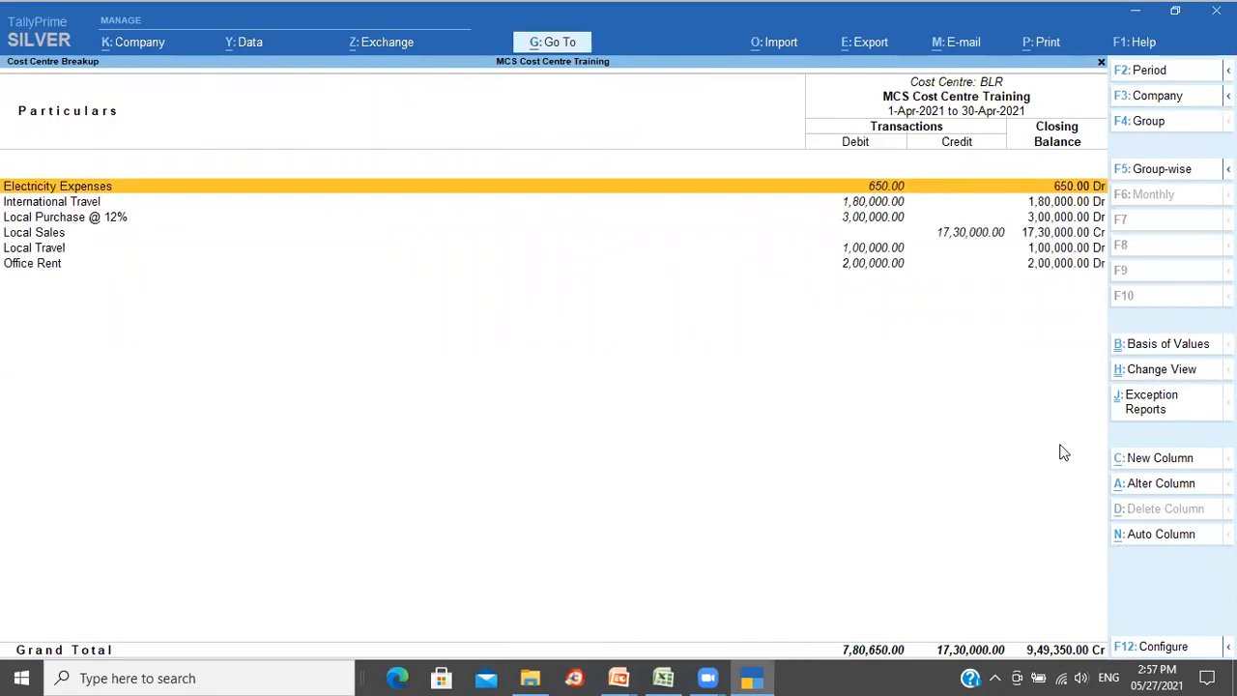
left_click(1184, 541)
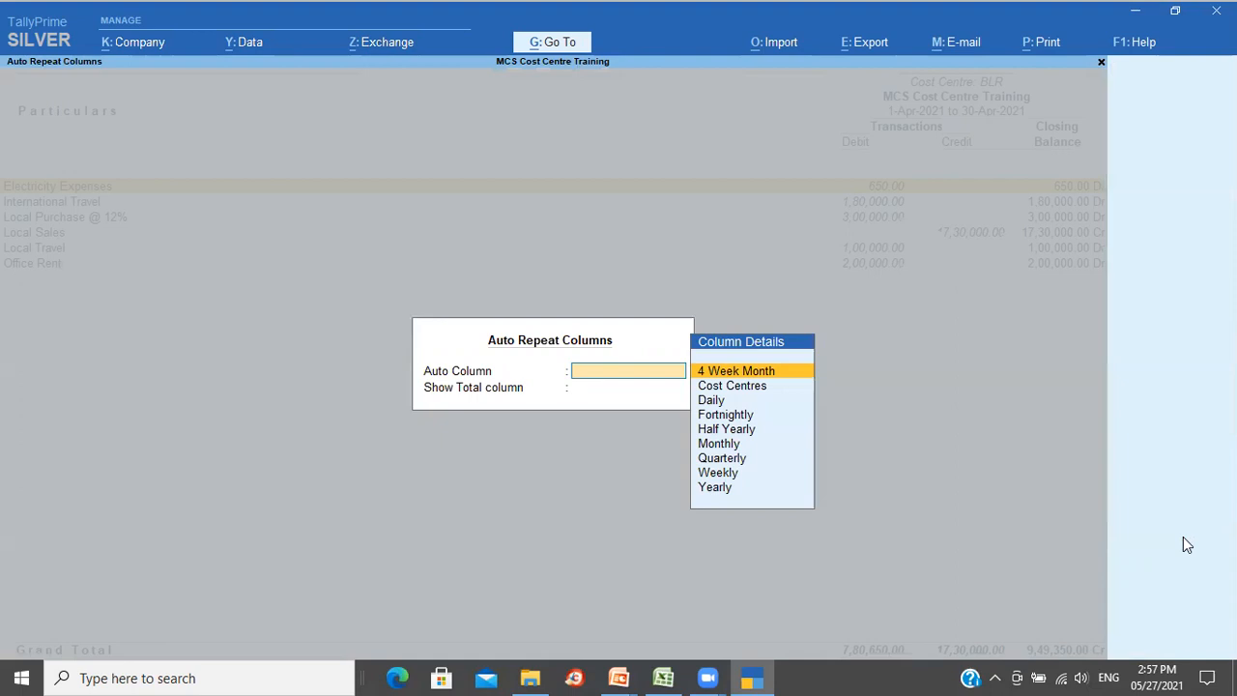
key("Down")
key("Return")
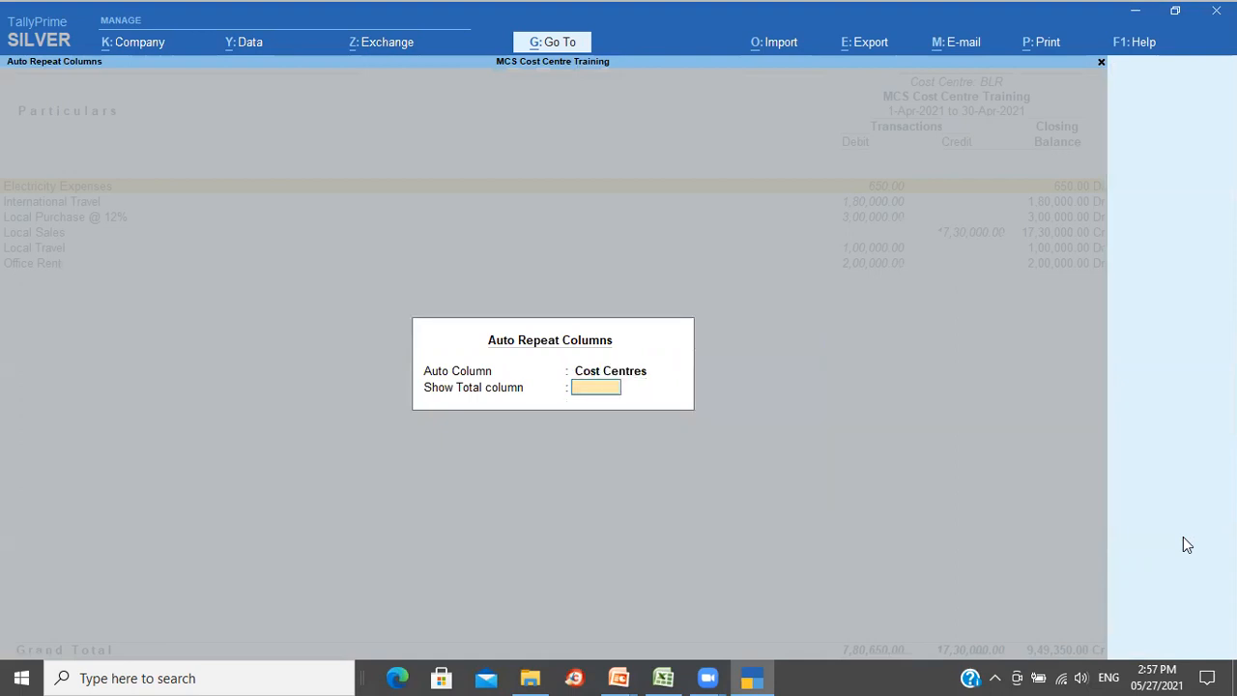
key("Return")
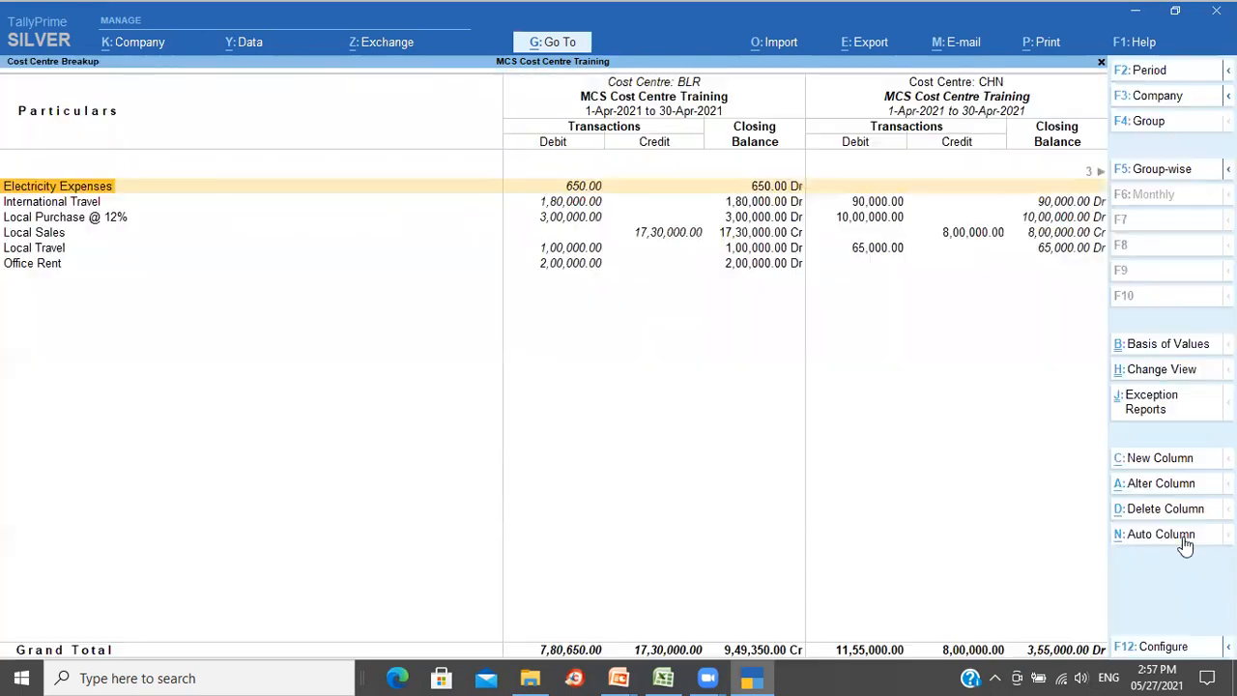
- Compare the ledger amounts across the BLR, CHN, DEL, KAR and MYS columns, and leave the cost centre break-up
key("Right")
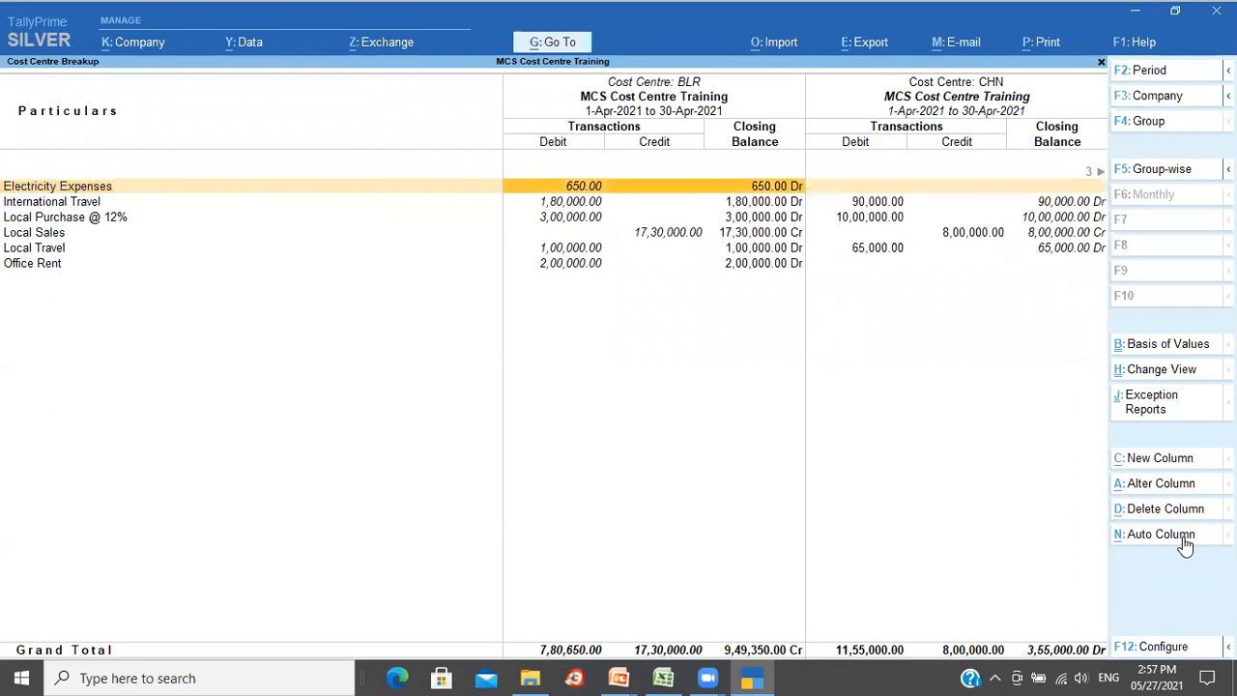
key("Right")
key("Right")
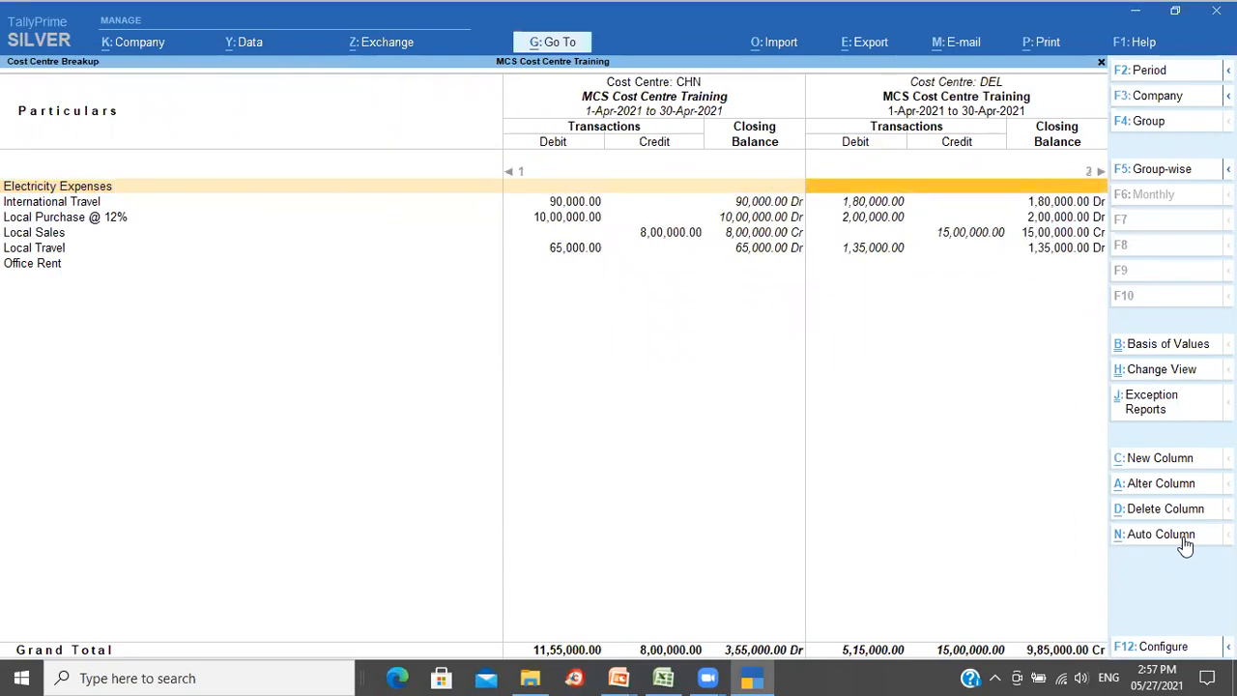
key("Right")
key("Right")
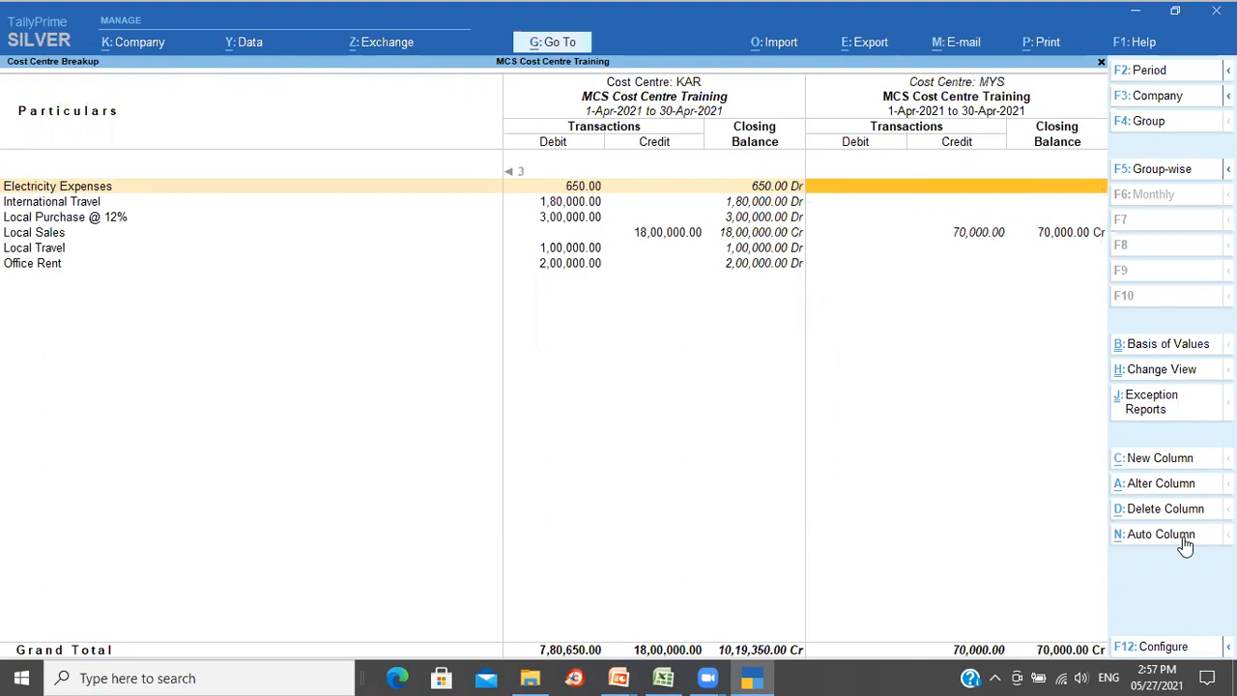
key("Left")
key("Left")
key("Left")
key("Left")
key("Left")
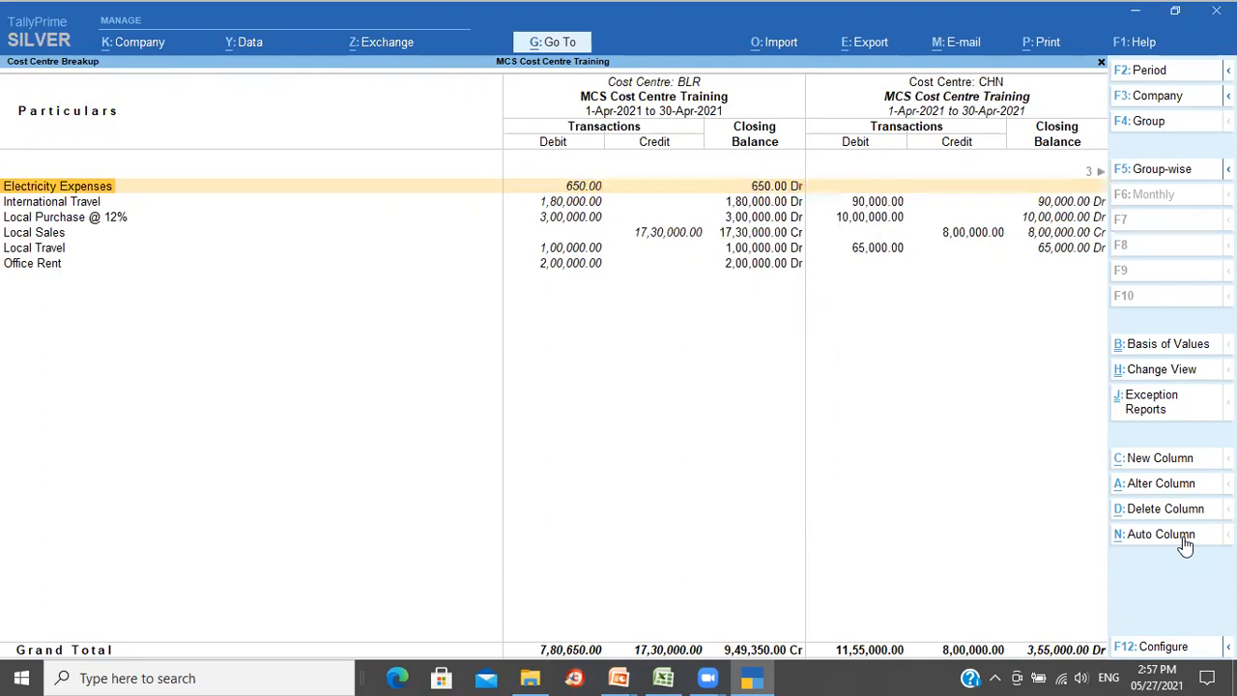
key("Right")
key("Right")
key("Right")
key("Right")
key("Right")
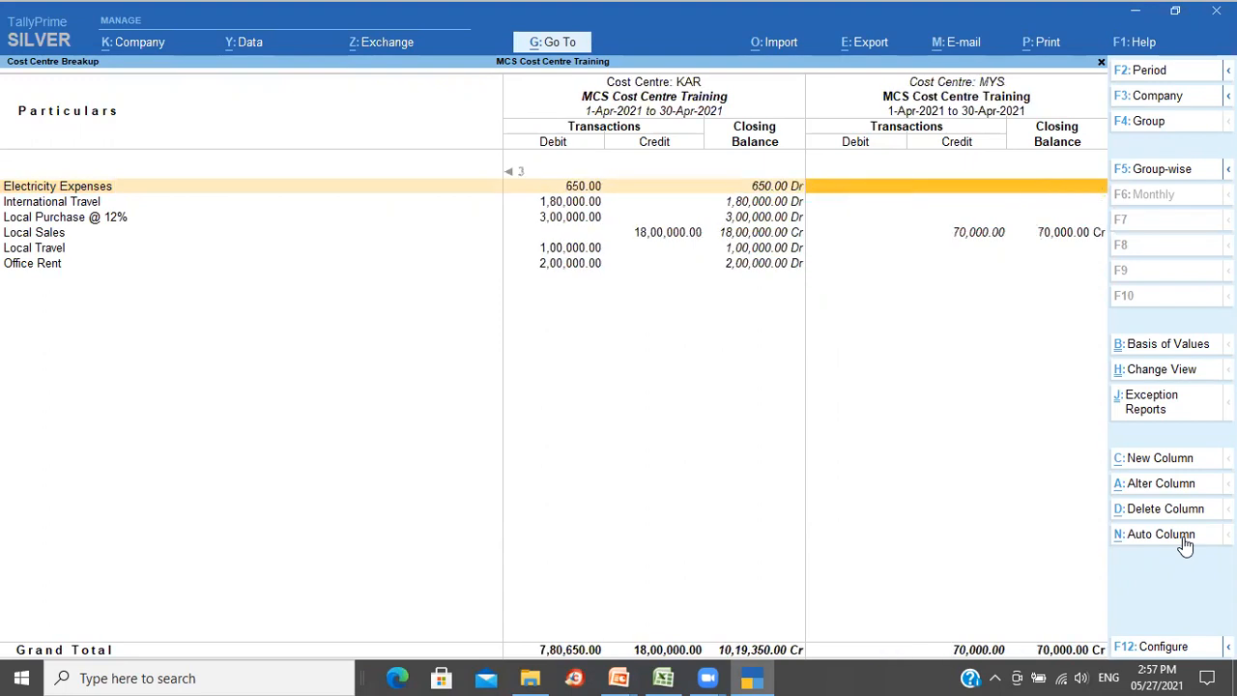
key("Left")
key("Left")
key("Left")
key("Left")
key("Left")
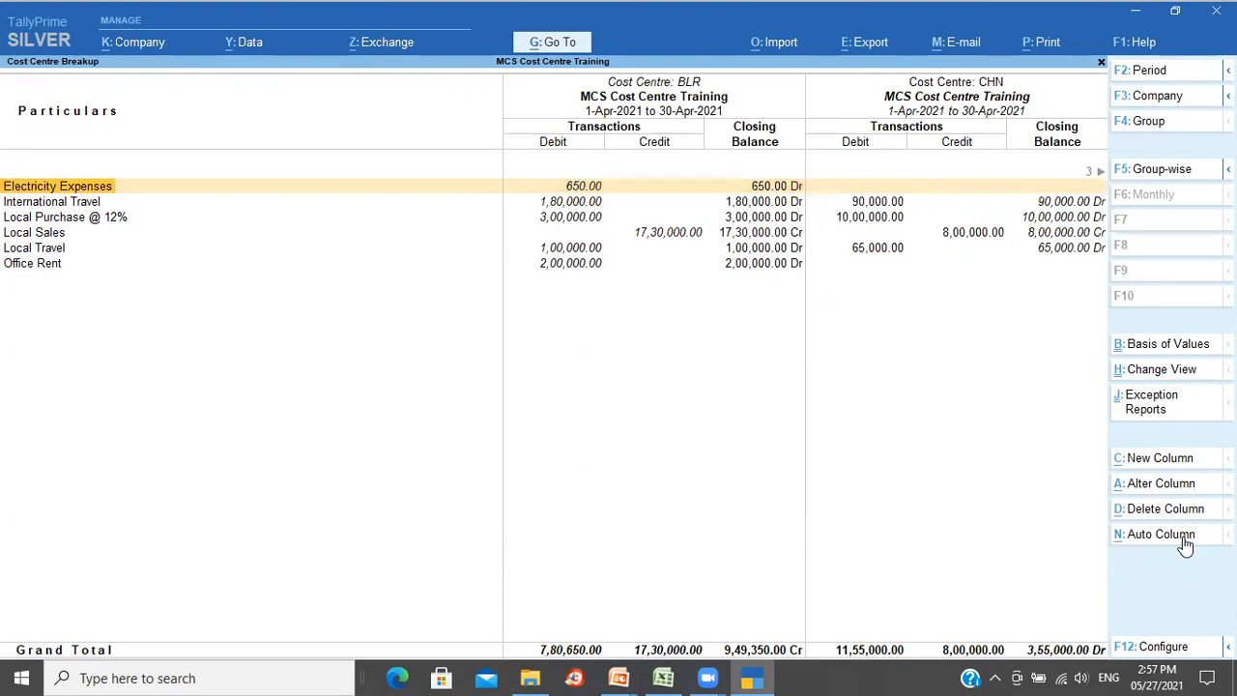
key("Escape")
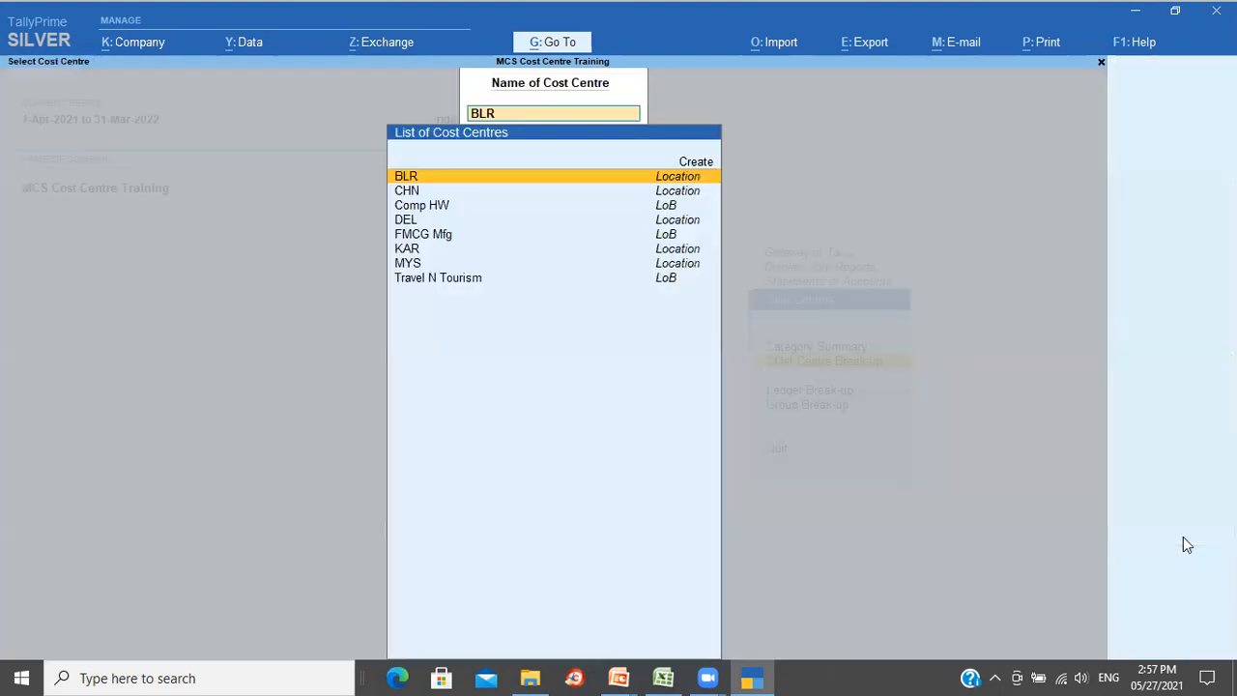
key("Escape")
key("Escape")
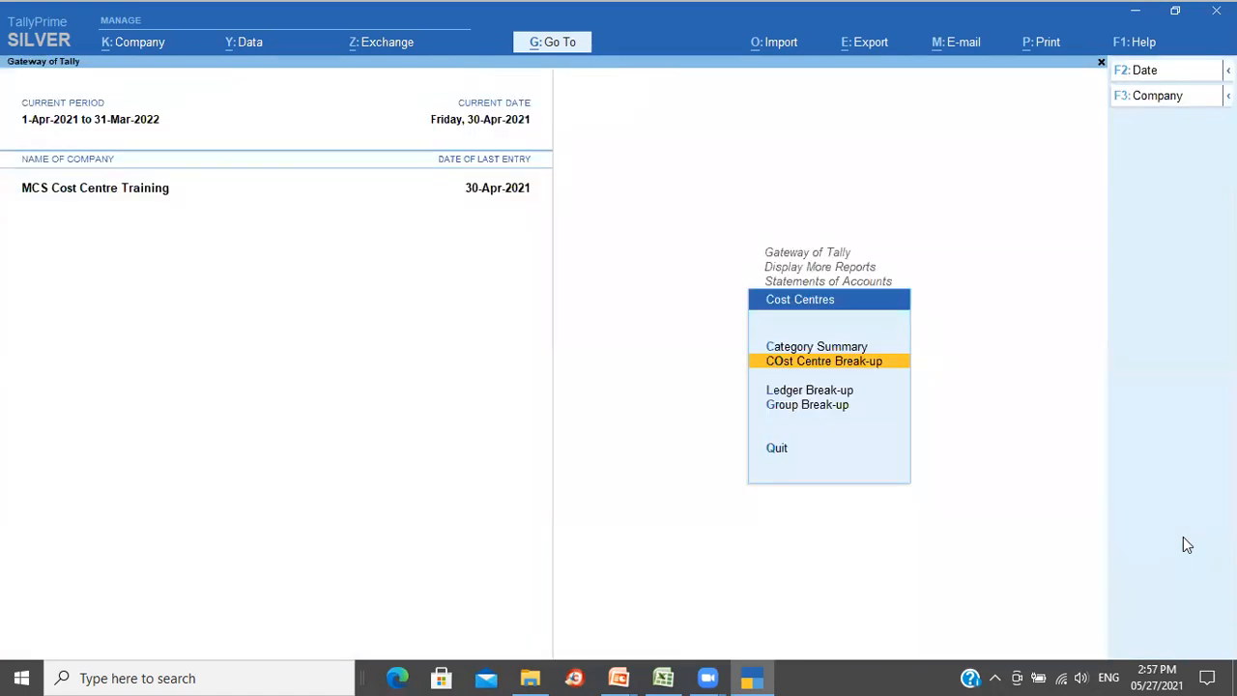
- Open the Ledger Break-up report for the Local Sales ledger
key("Down")
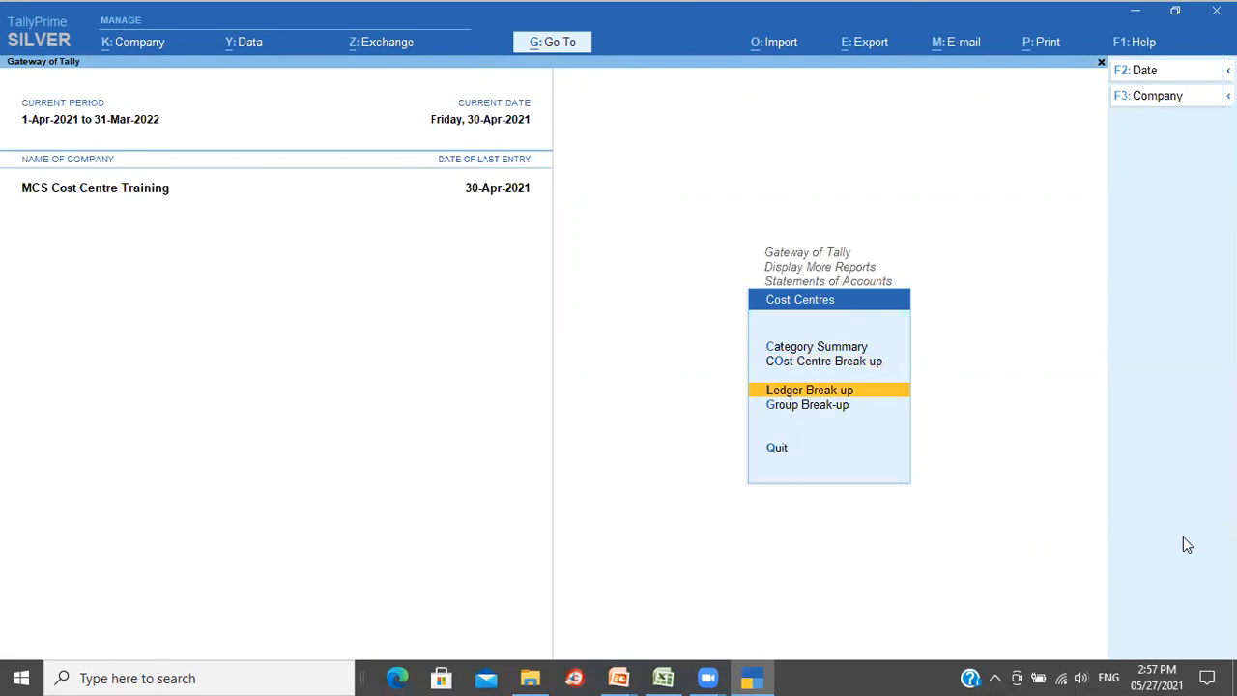
key("Return")
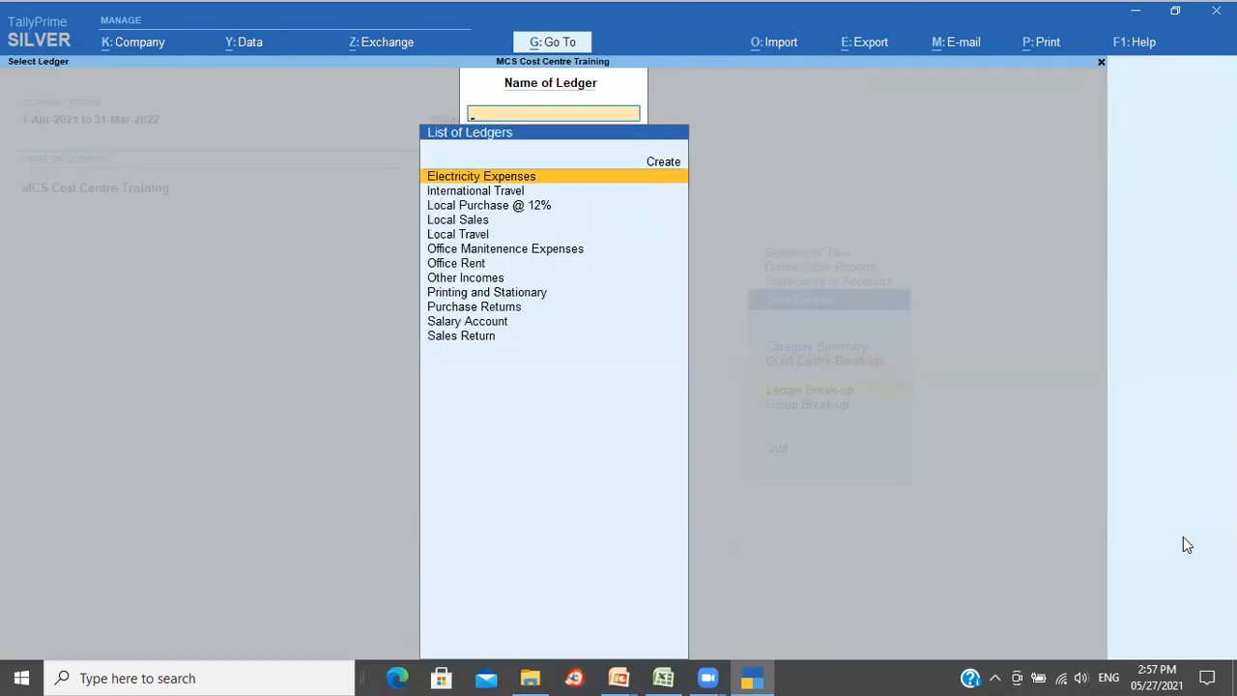
type("Lo")
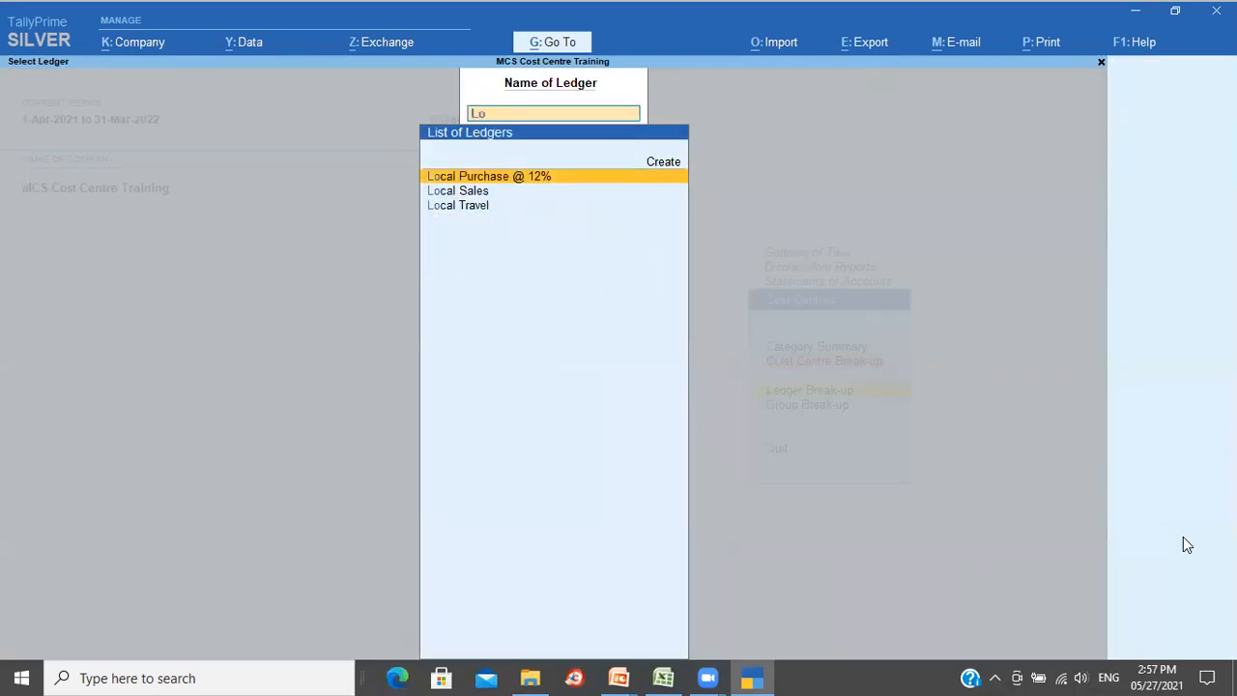
key("Down")
key("Return")
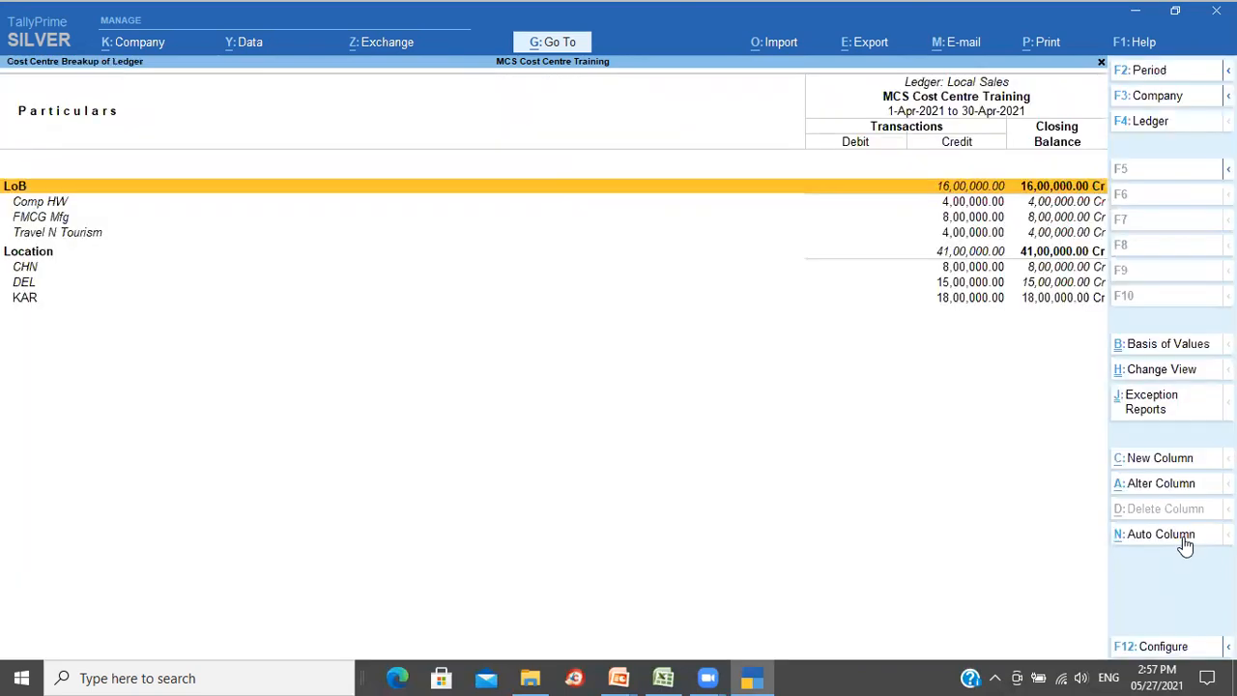
- Examine the Local Sales amounts by cost centre under LoB and Location, and leave the ledger break-up
key("Down")
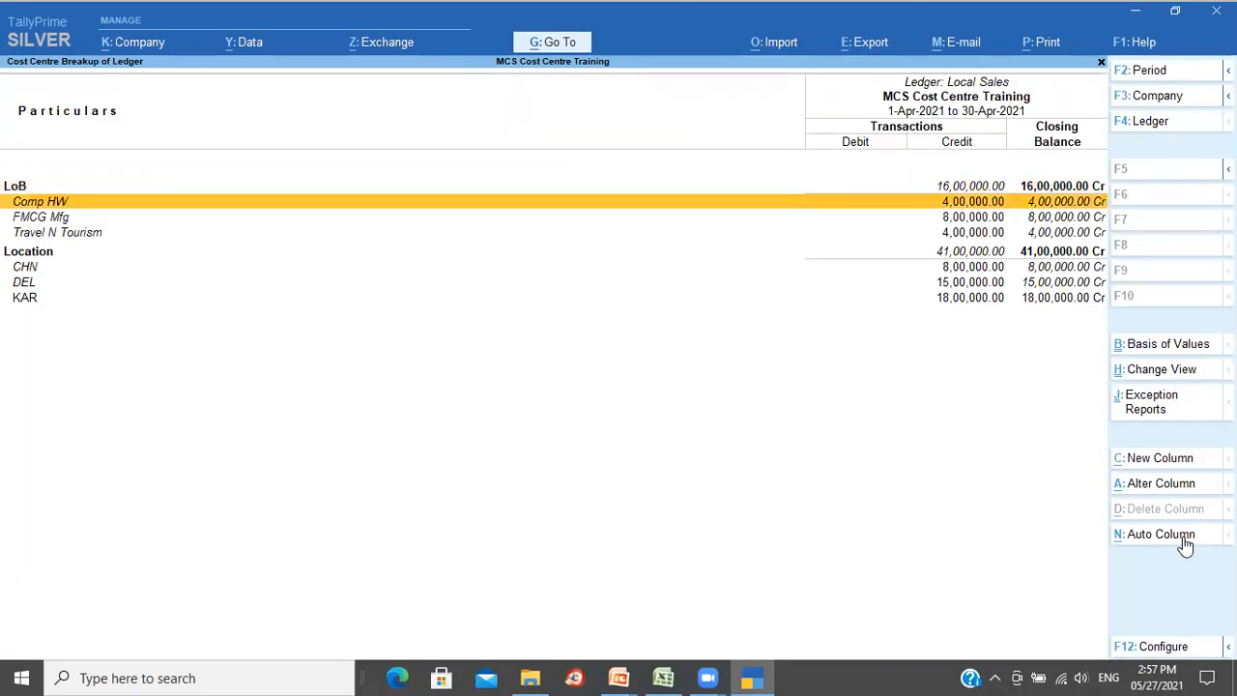
key("Down")
key("Down")
key("Down")
key("Down")
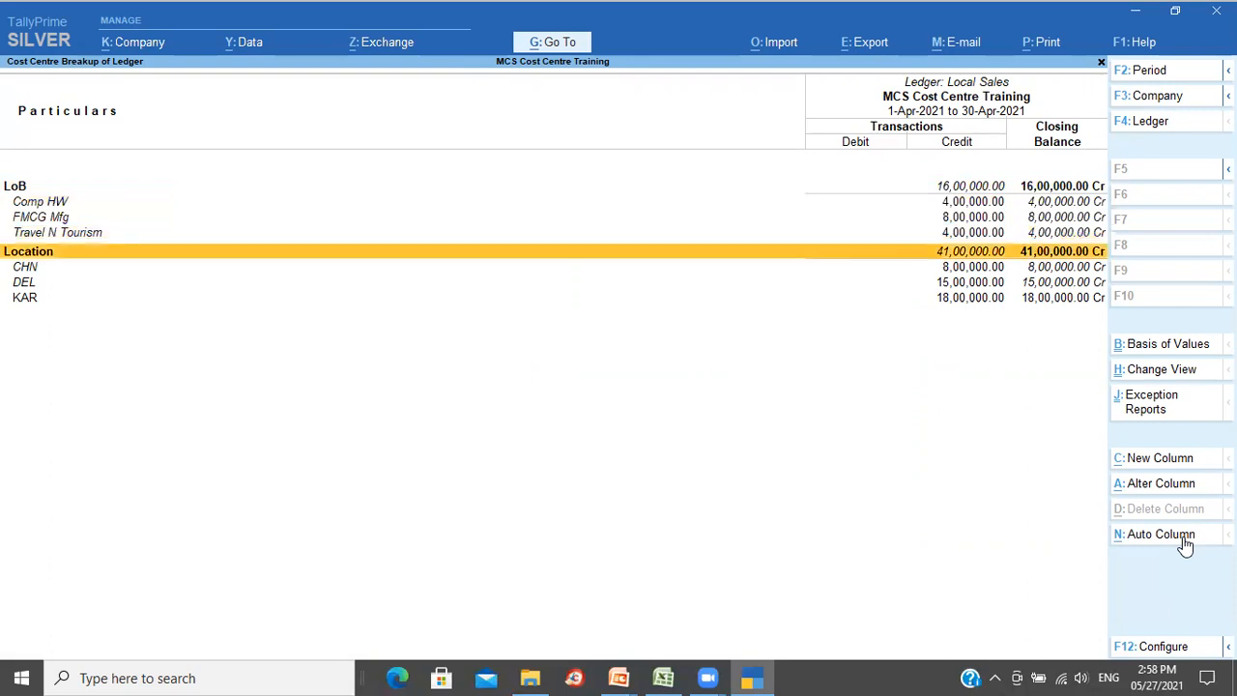
key("Down")
key("Down")
key("Up")
key("Up")
key("Up")
key("Up")
key("Up")
key("Up")
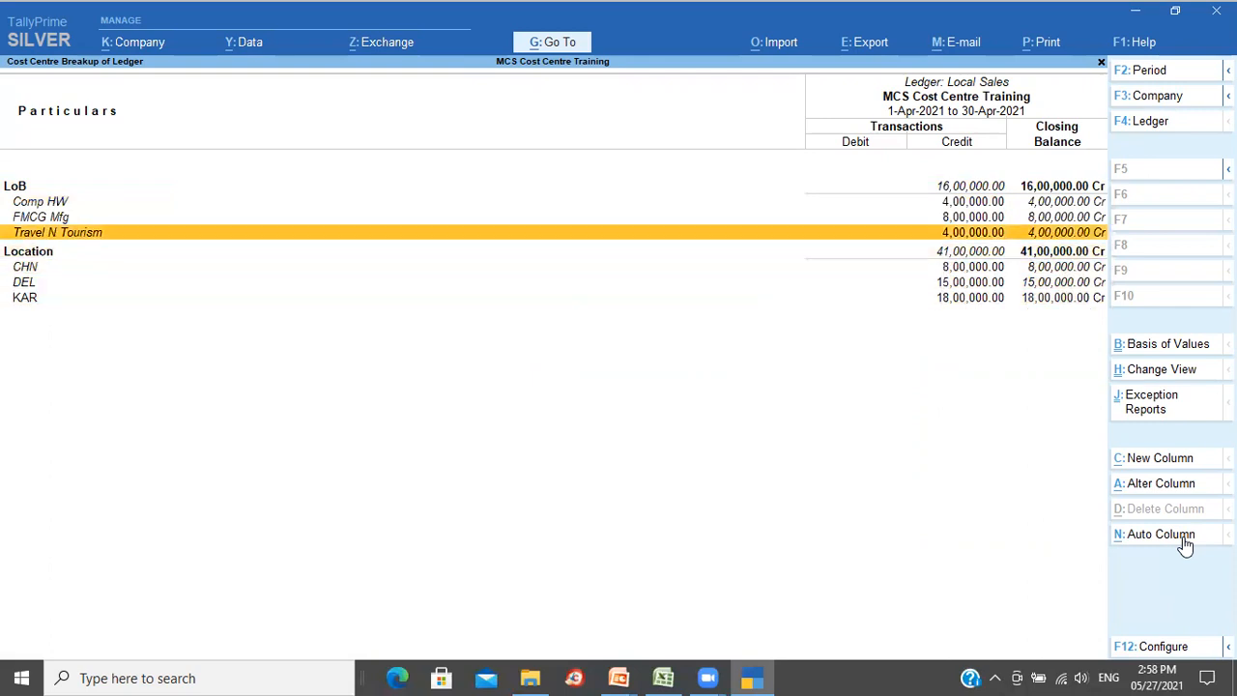
key("Up")
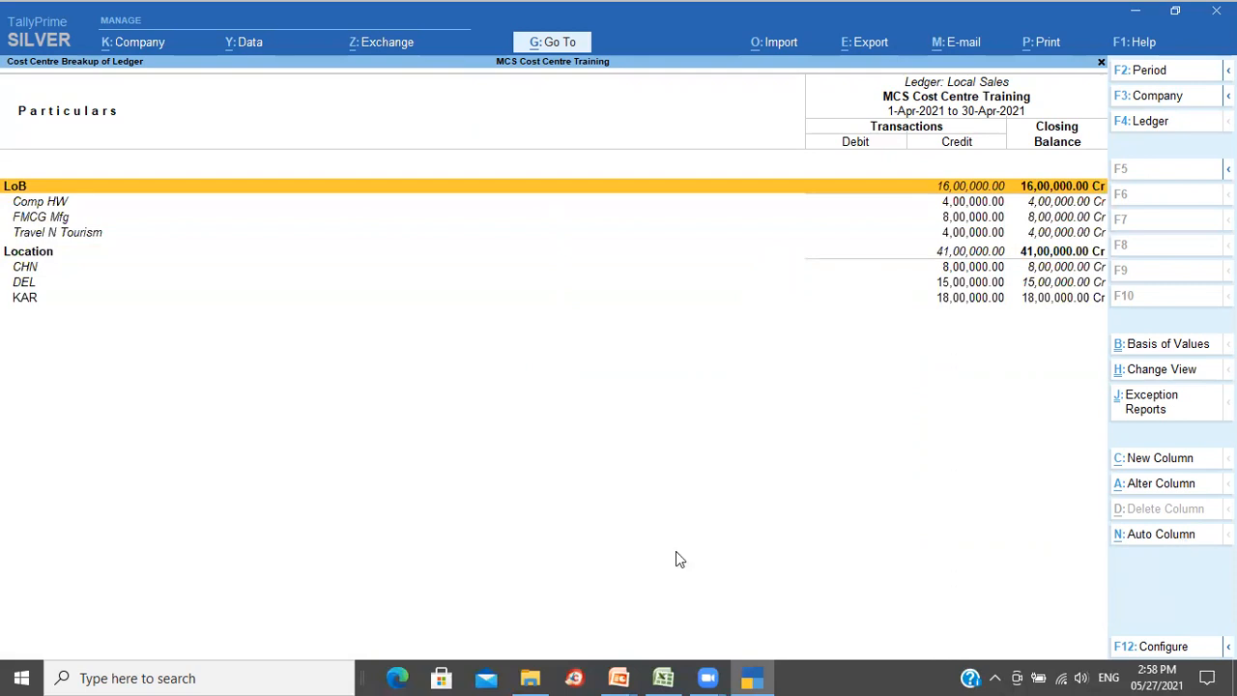
key("Escape")
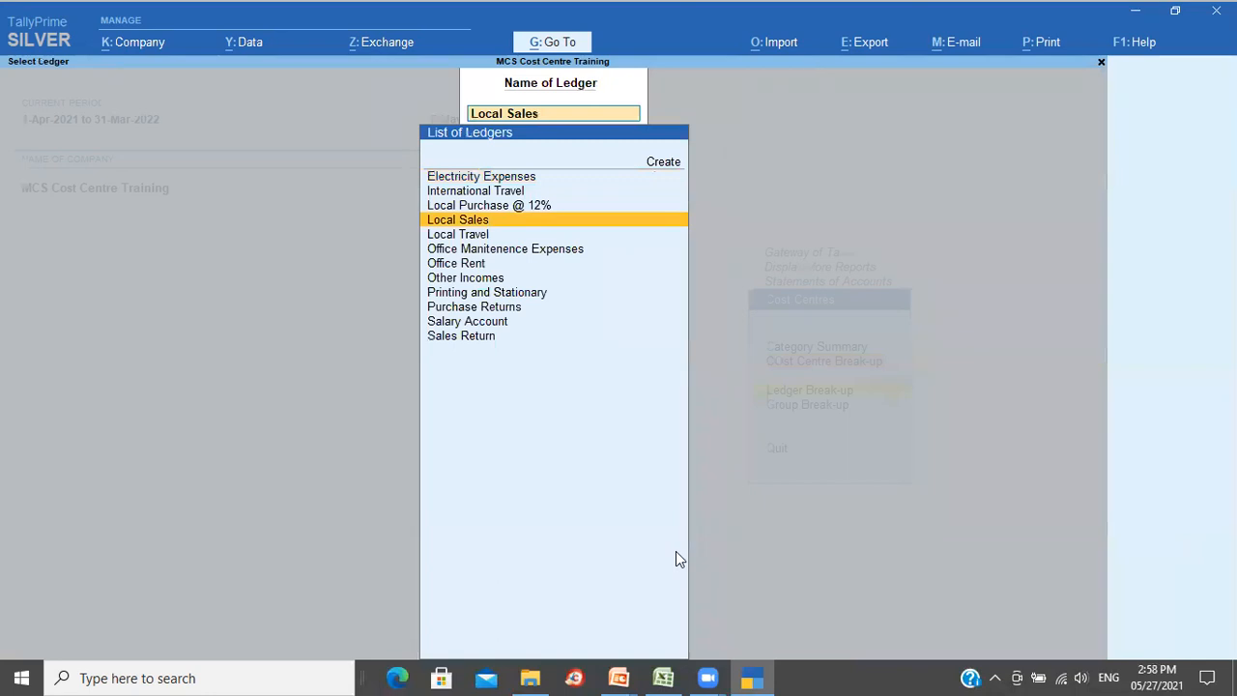
key("Escape")
key("Escape")
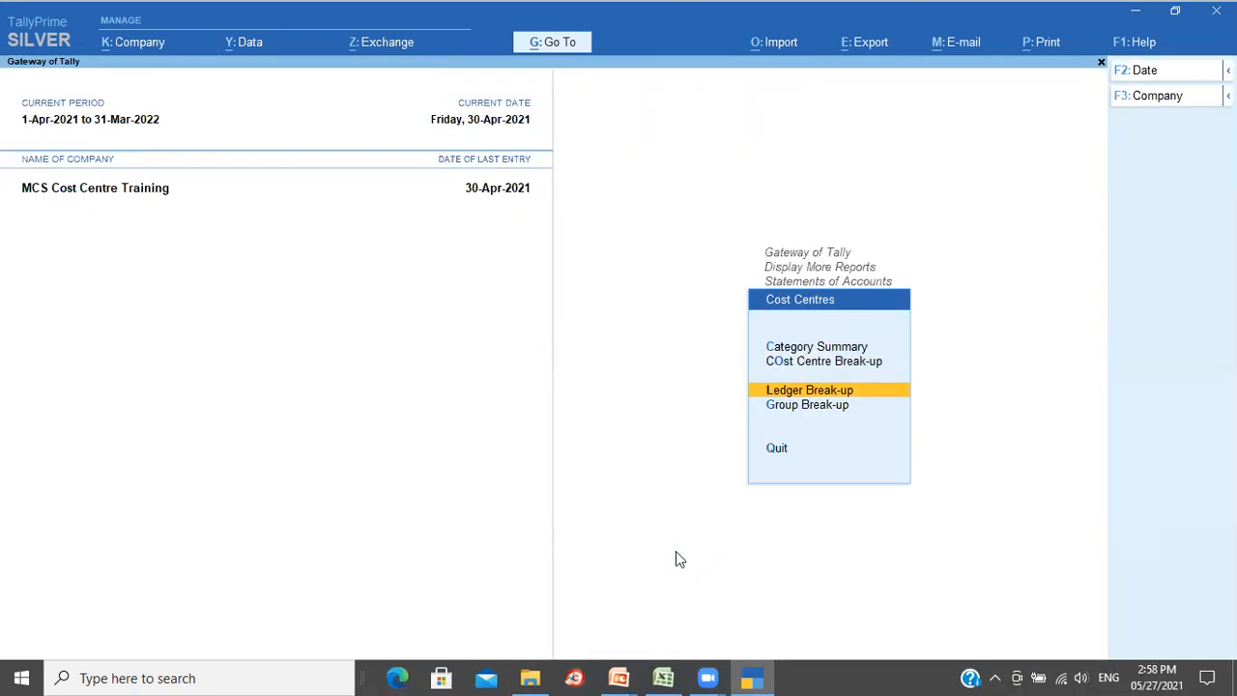
- Open the Group Break-up report for the Indirect Incomes group, and return to the group selection
key("Down")
key("Return")
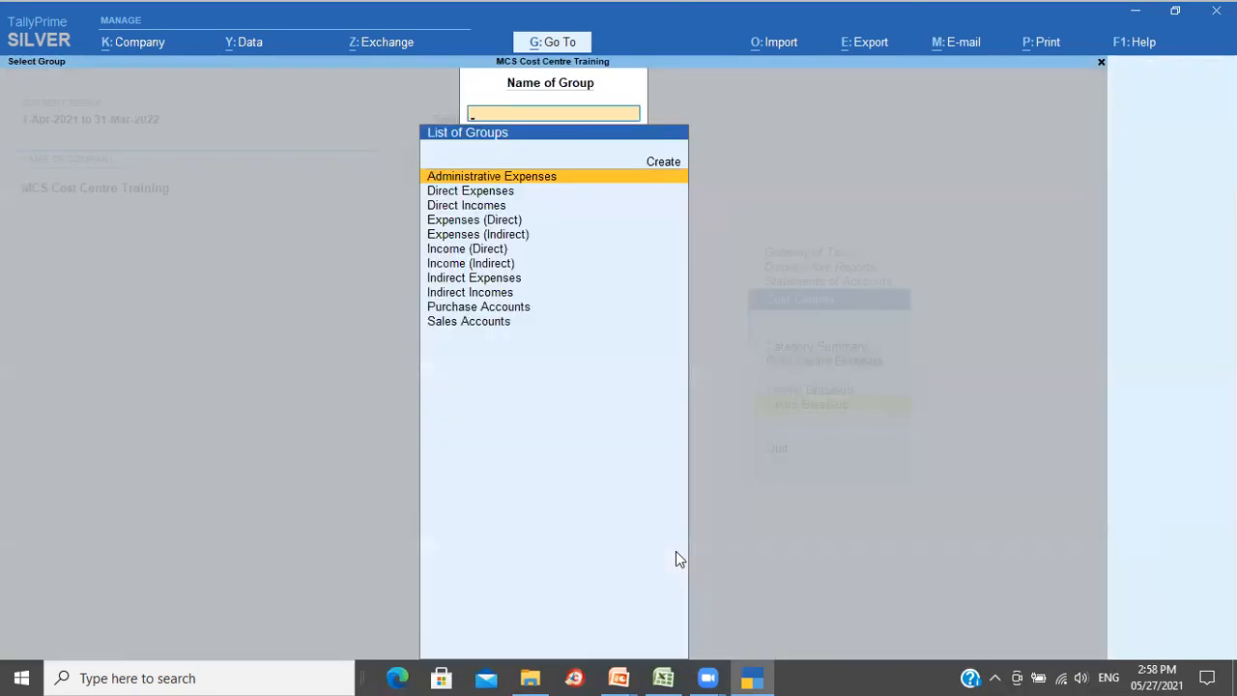
type("In")
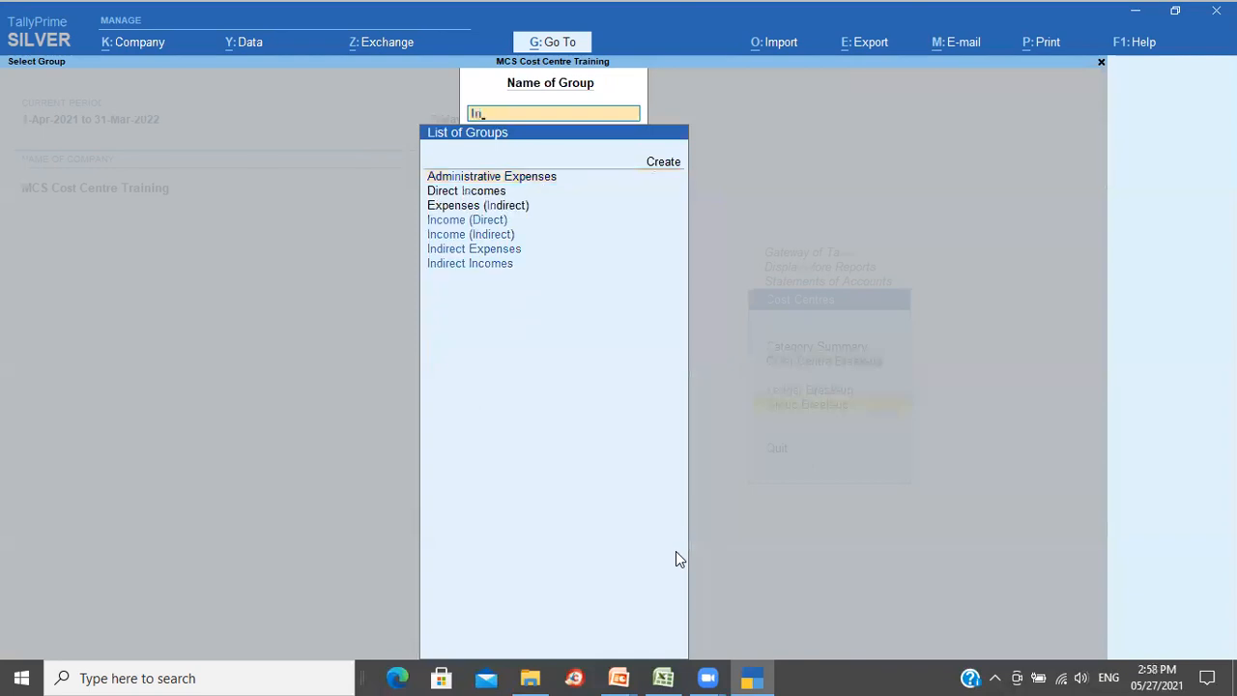
key("Down")
key("Down")
key("Down")
key("Up")
key("Up")
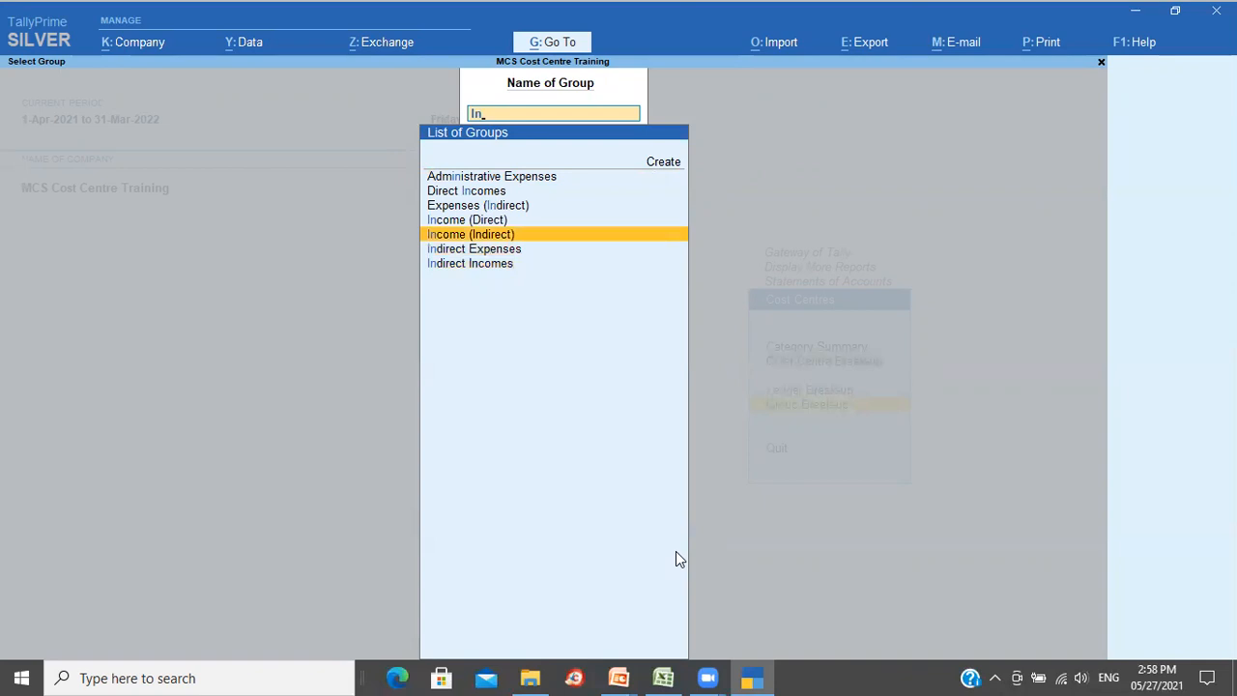
key("Return")
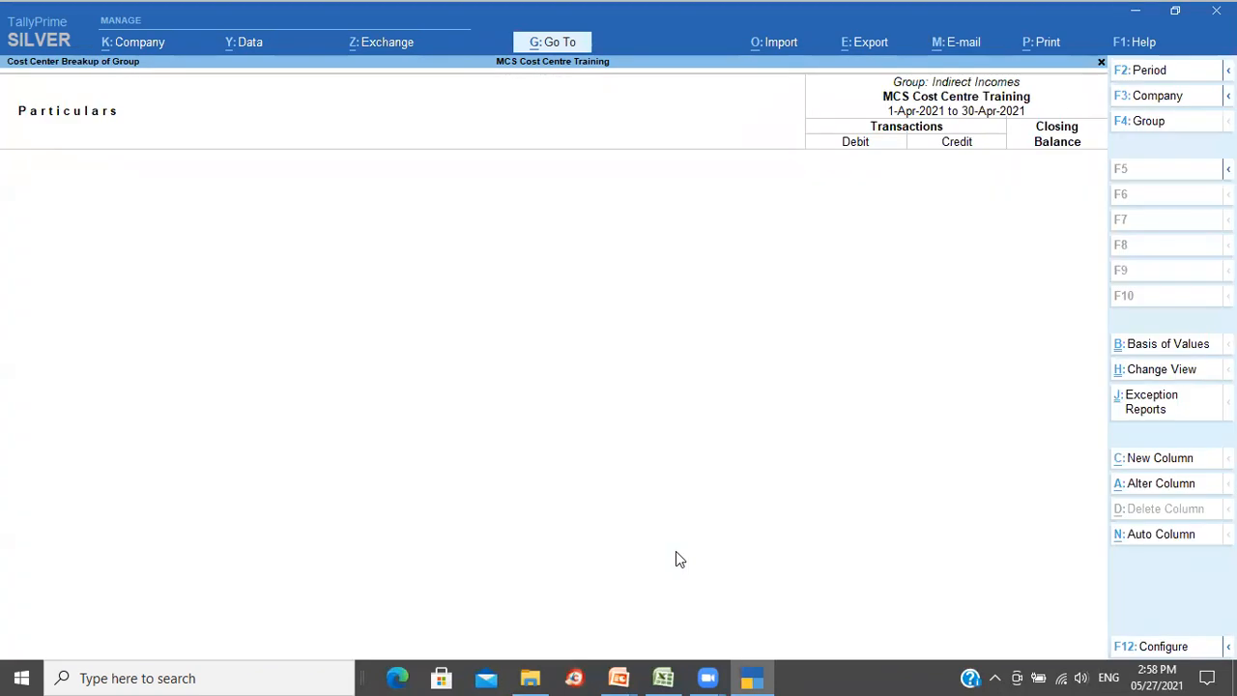
key("Escape")
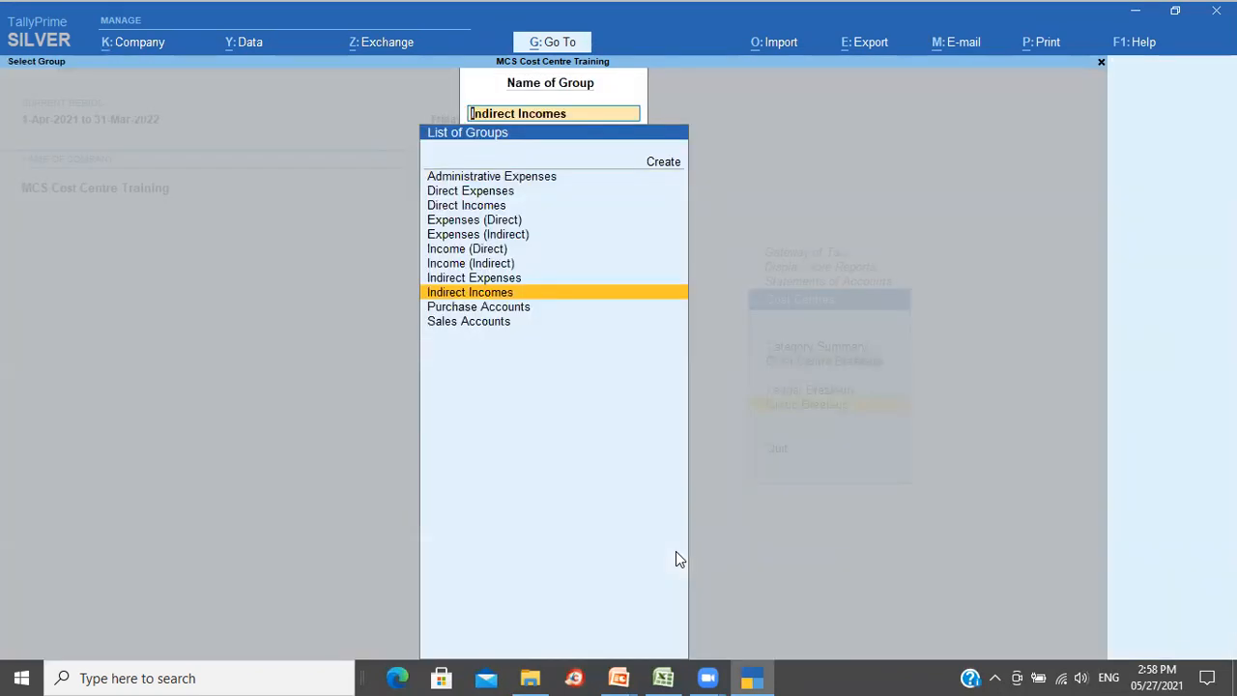
- Review the Group Break-up of Indirect Expenses by cost centre, and return to the Gateway of Tally
key("Up")
key("Return")
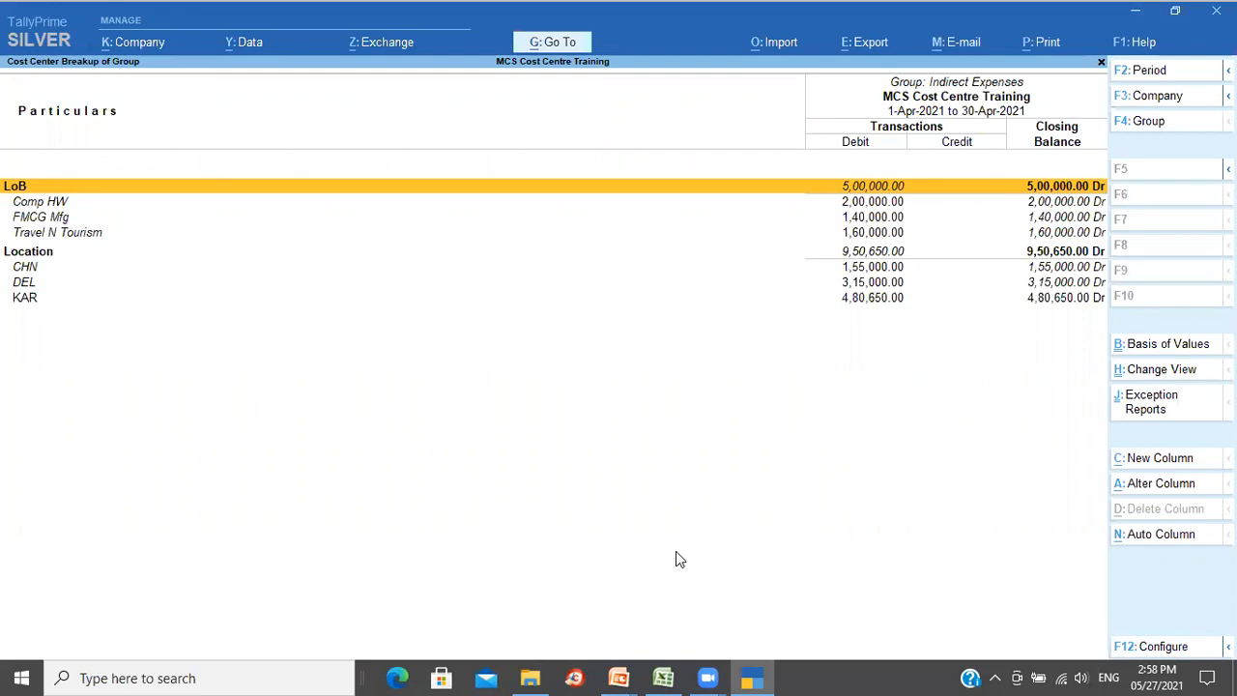
key("Escape")
key("Escape")
key("Escape")
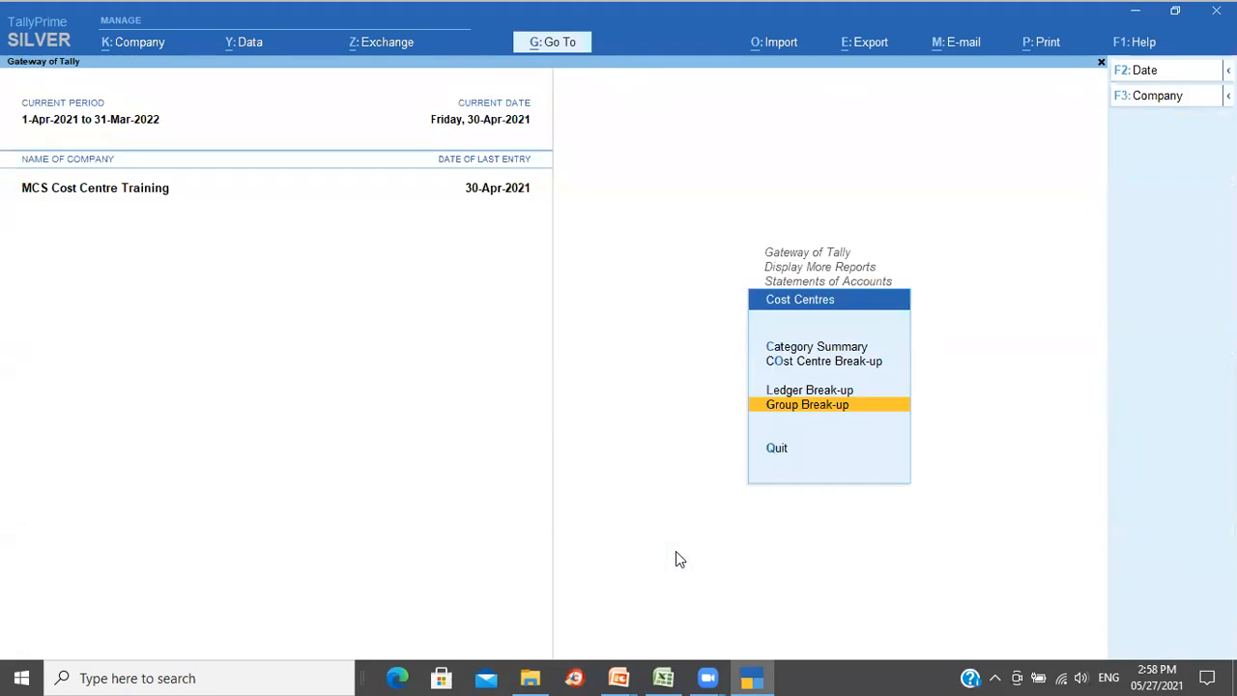
key("Escape")
key("Escape")
key("Escape")
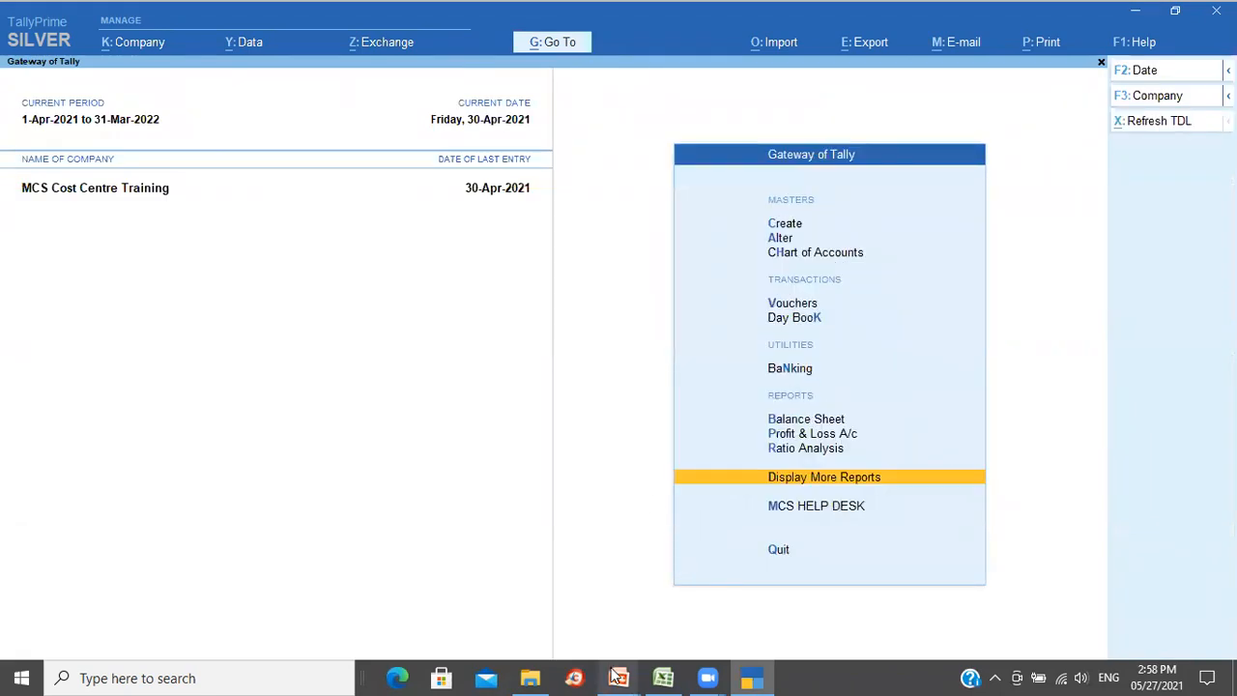
- Switch to the PowerPoint slide show and advance through the remaining slides to the closing Thank you slide
left_click(619, 677)
left_click(674, 585)
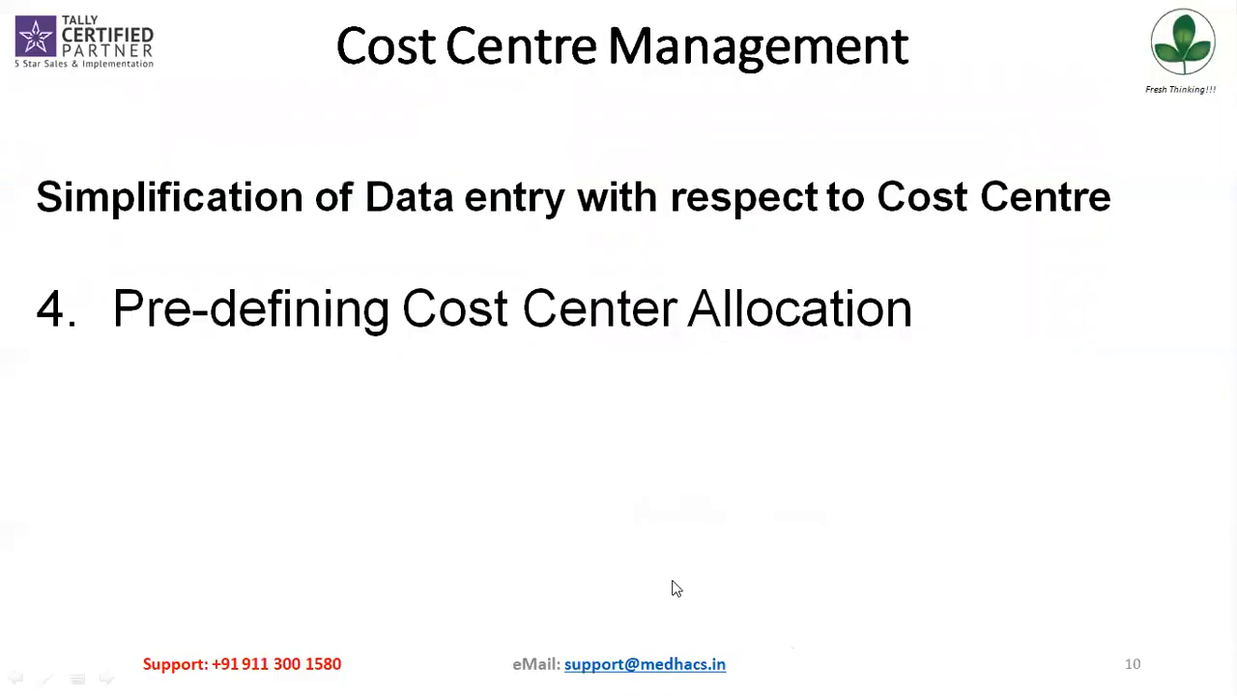
left_click(316, 422)
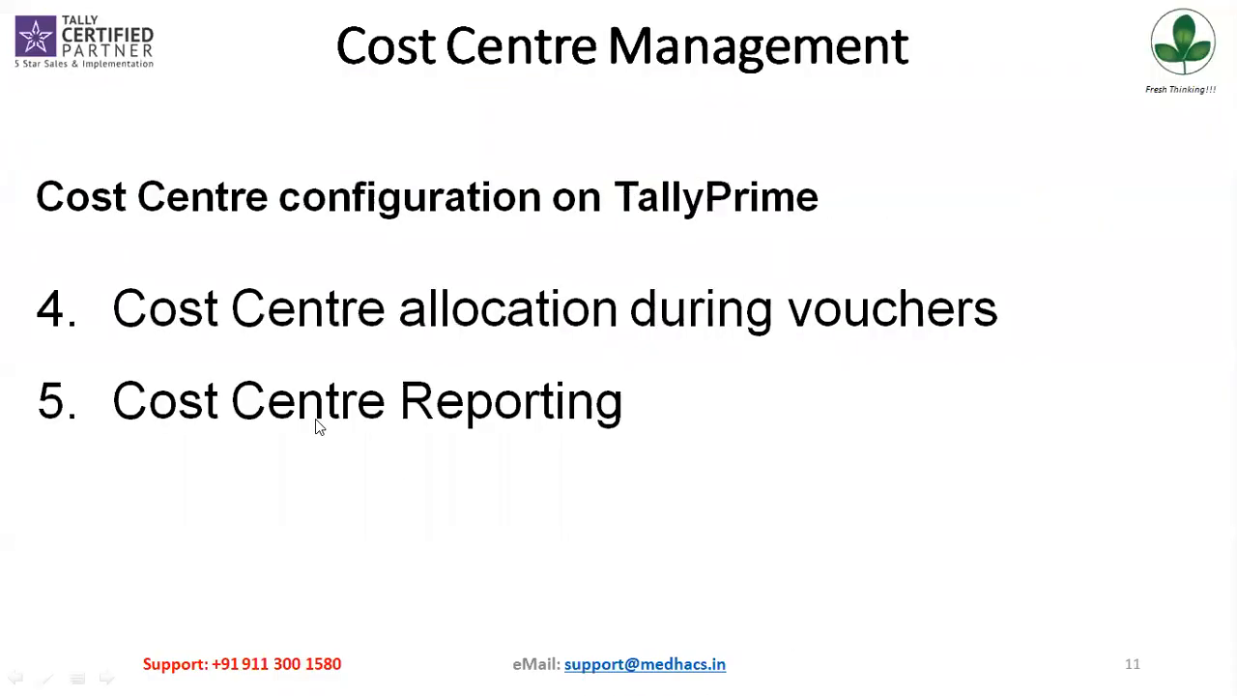
left_click(316, 419)
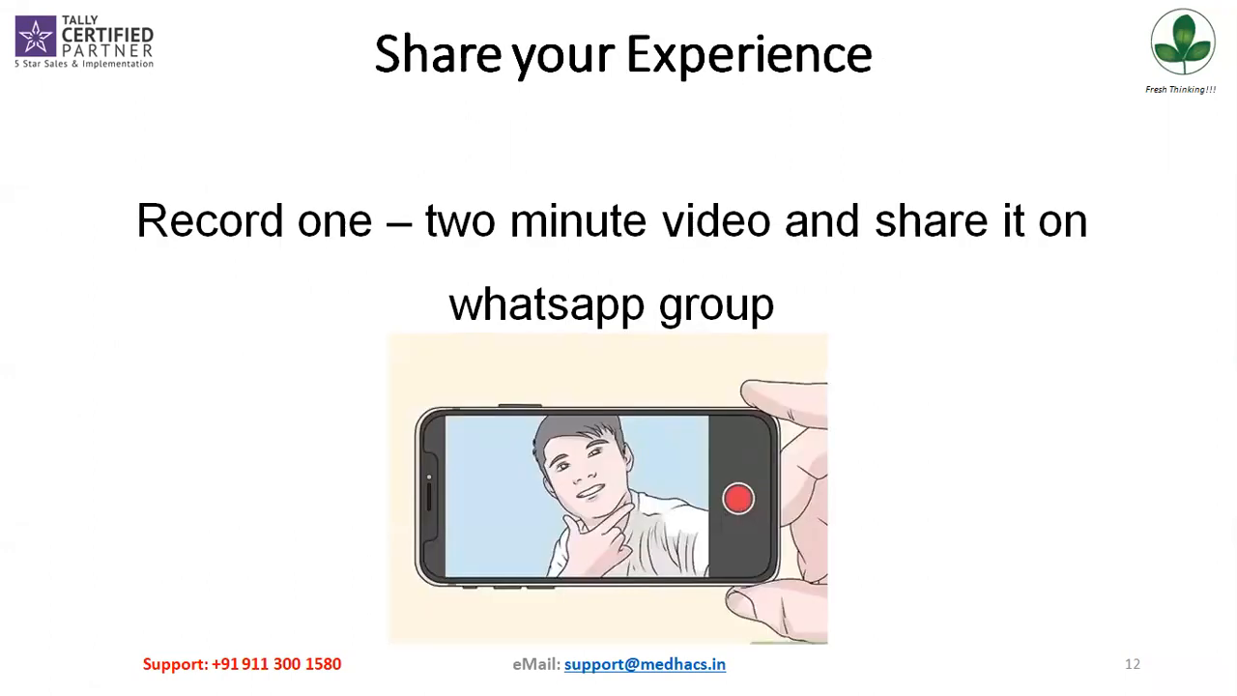
key("Right")
key("Right")
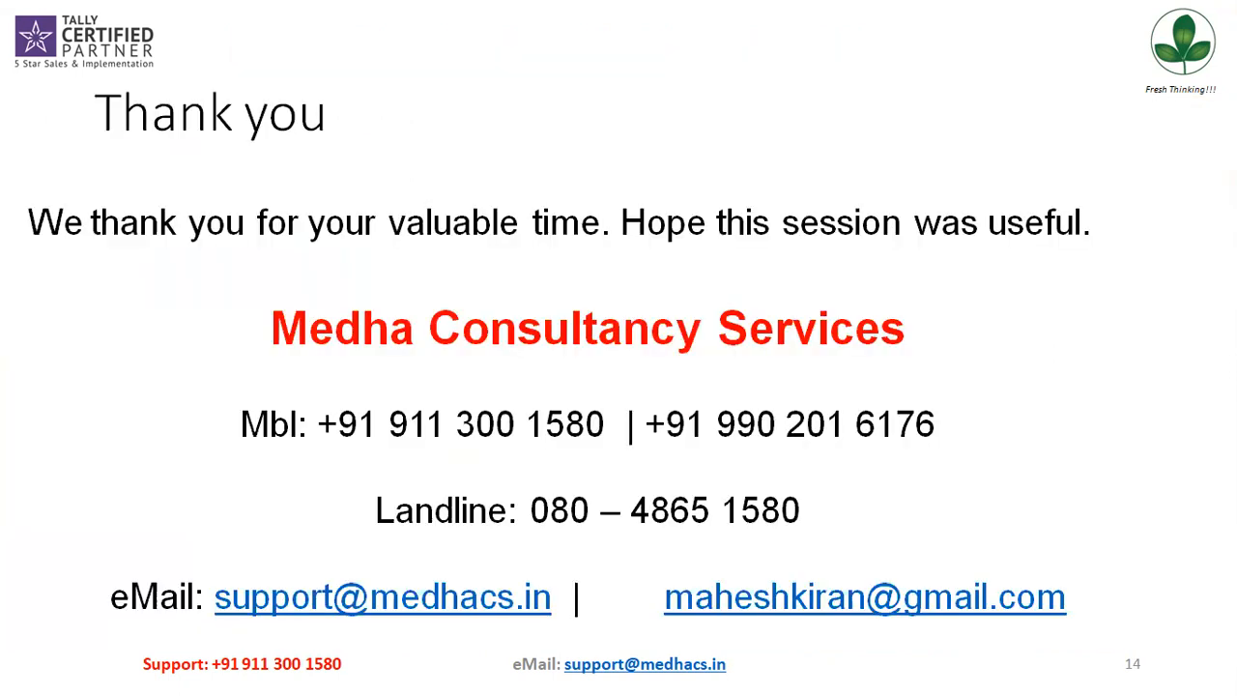